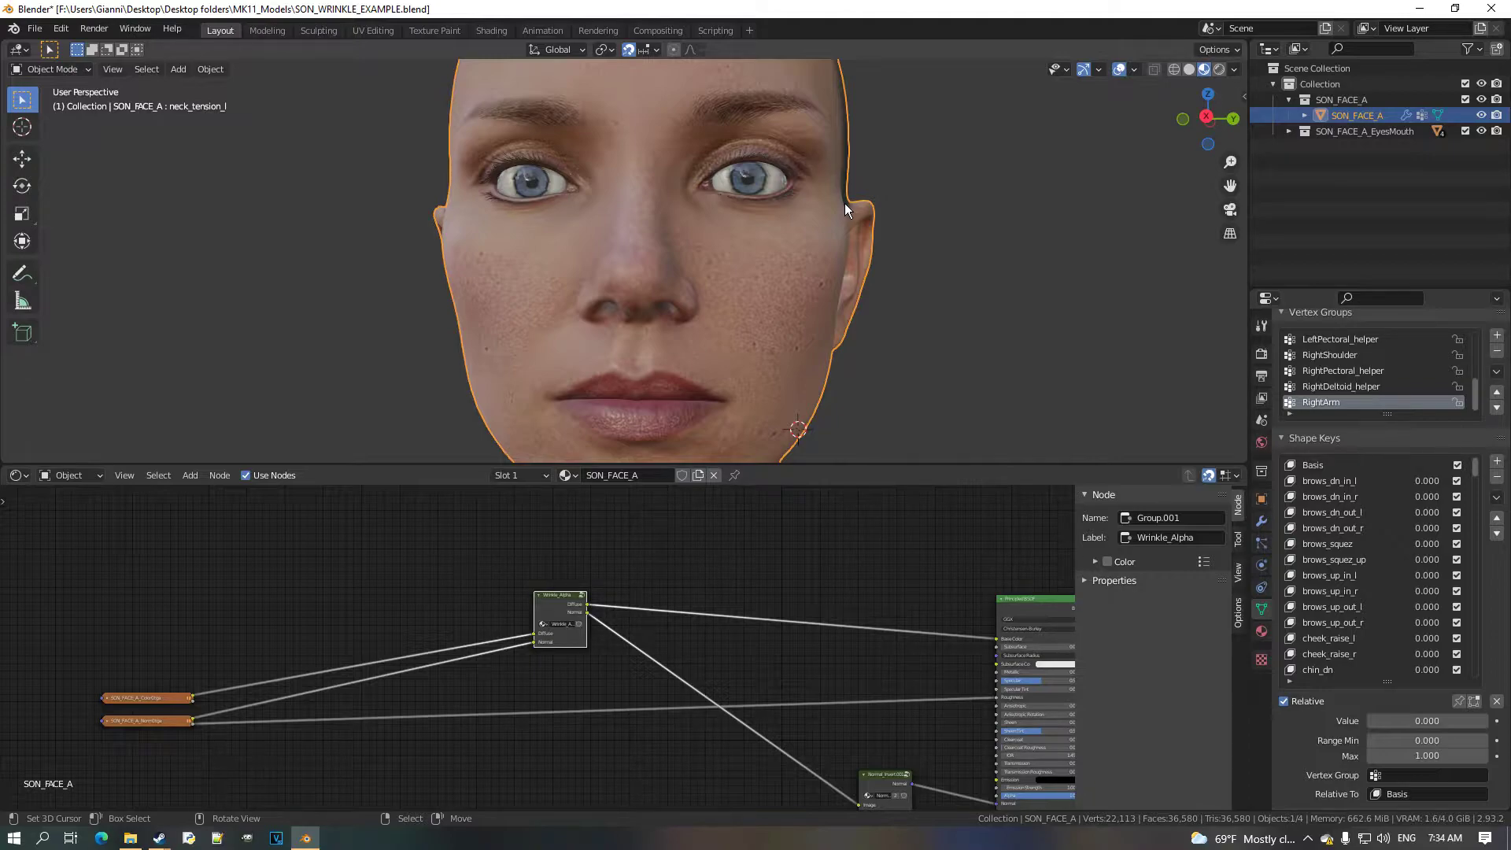
scroll(650, 592, up, 2)
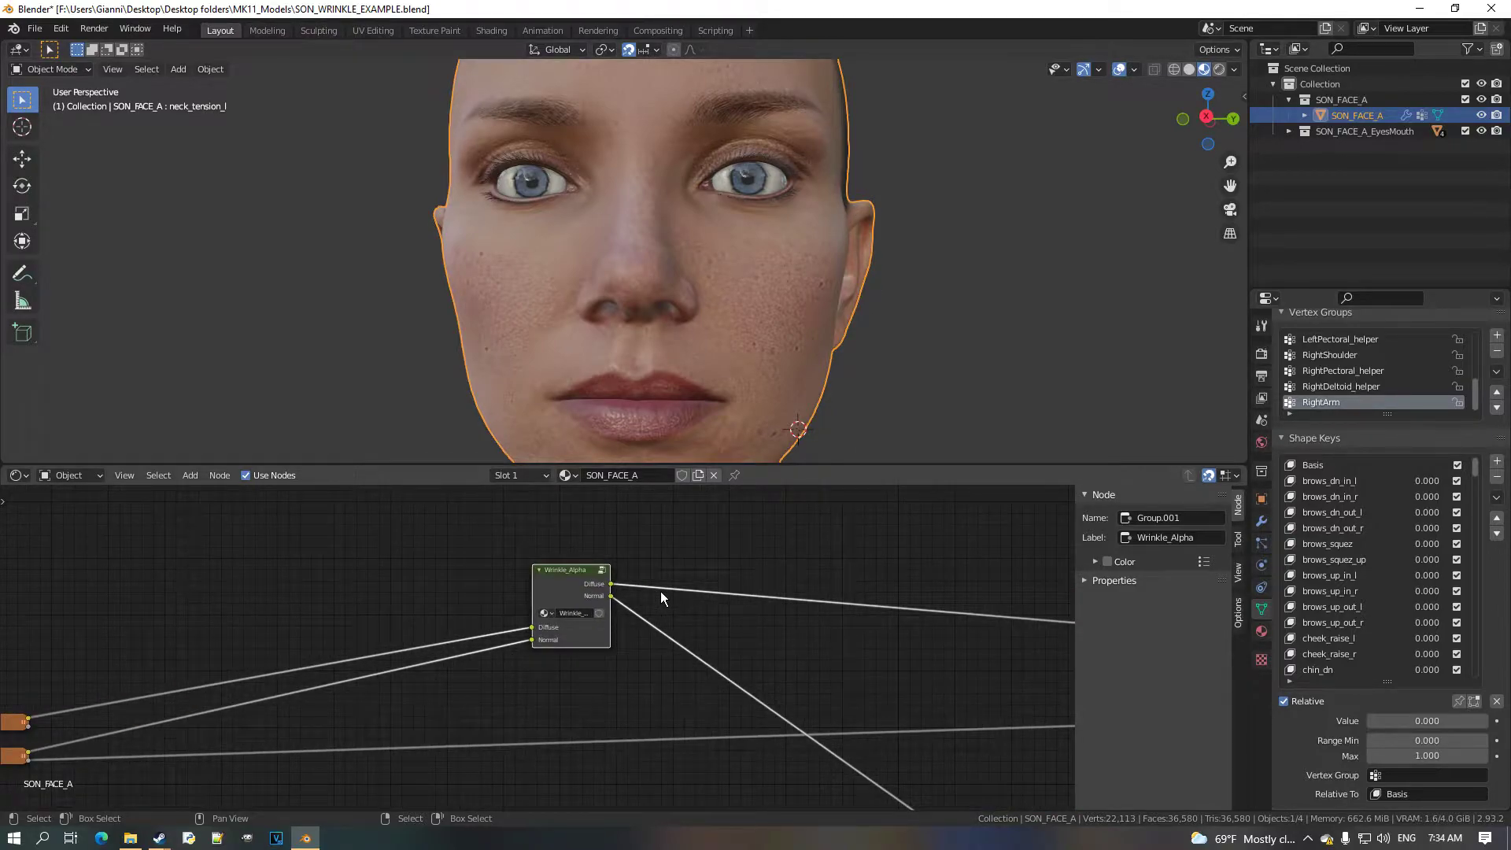
scroll(1471, 563, up, 2)
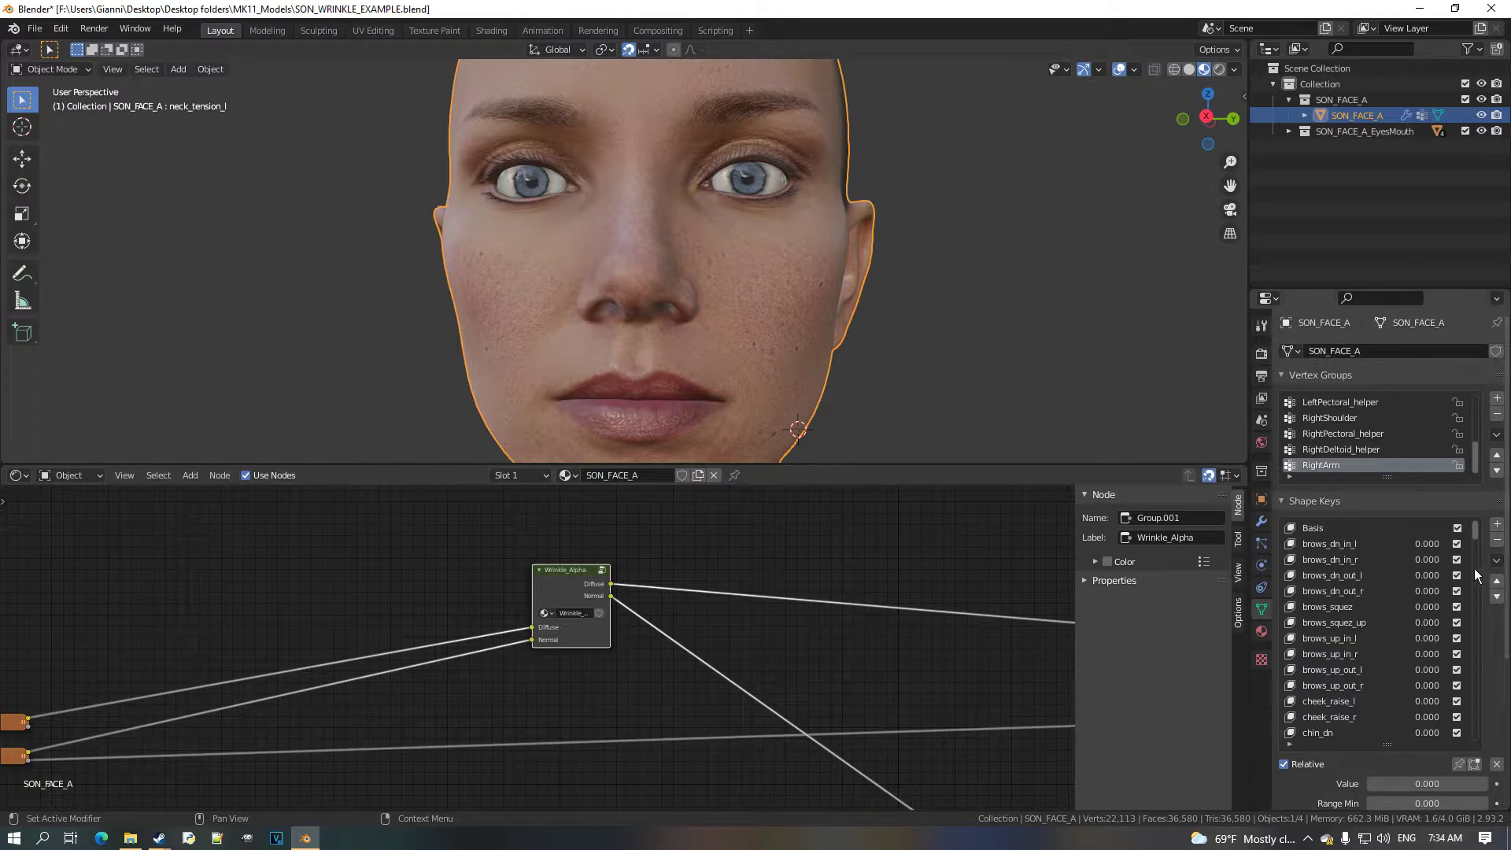
mouse_move(1382, 590)
mouse_down()
mouse_move(1440, 591)
mouse_move(1383, 590)
mouse_up()
scroll(872, 310, down, 1)
middle_drag(872, 309, 871, 325)
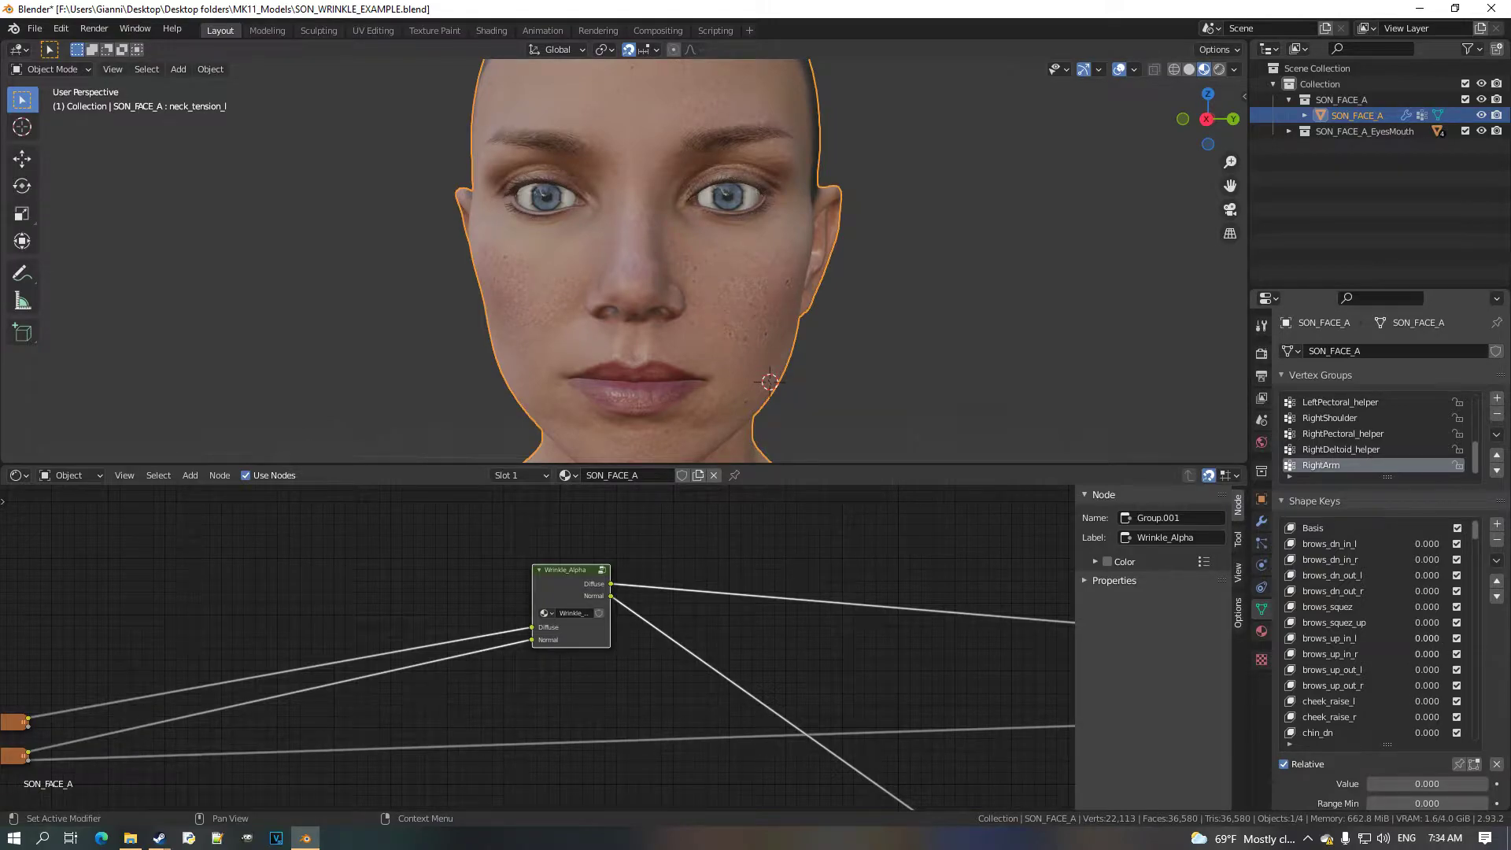
drag(1427, 638, 1425, 685)
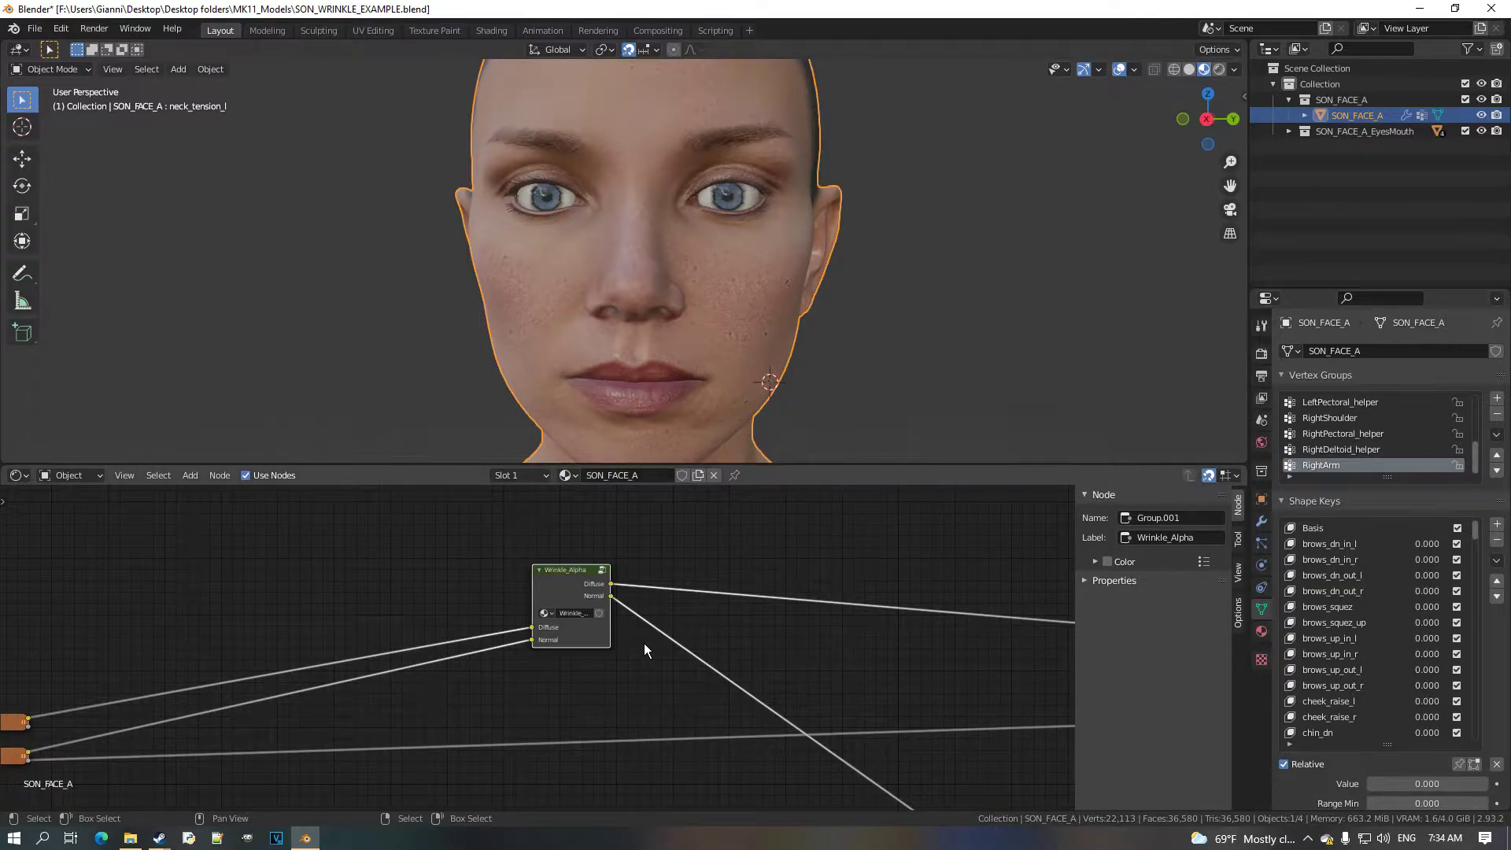
Open the Wrinkle_Alpha node group for editing and enlarge the node editor area.
click(590, 579)
key(Tab)
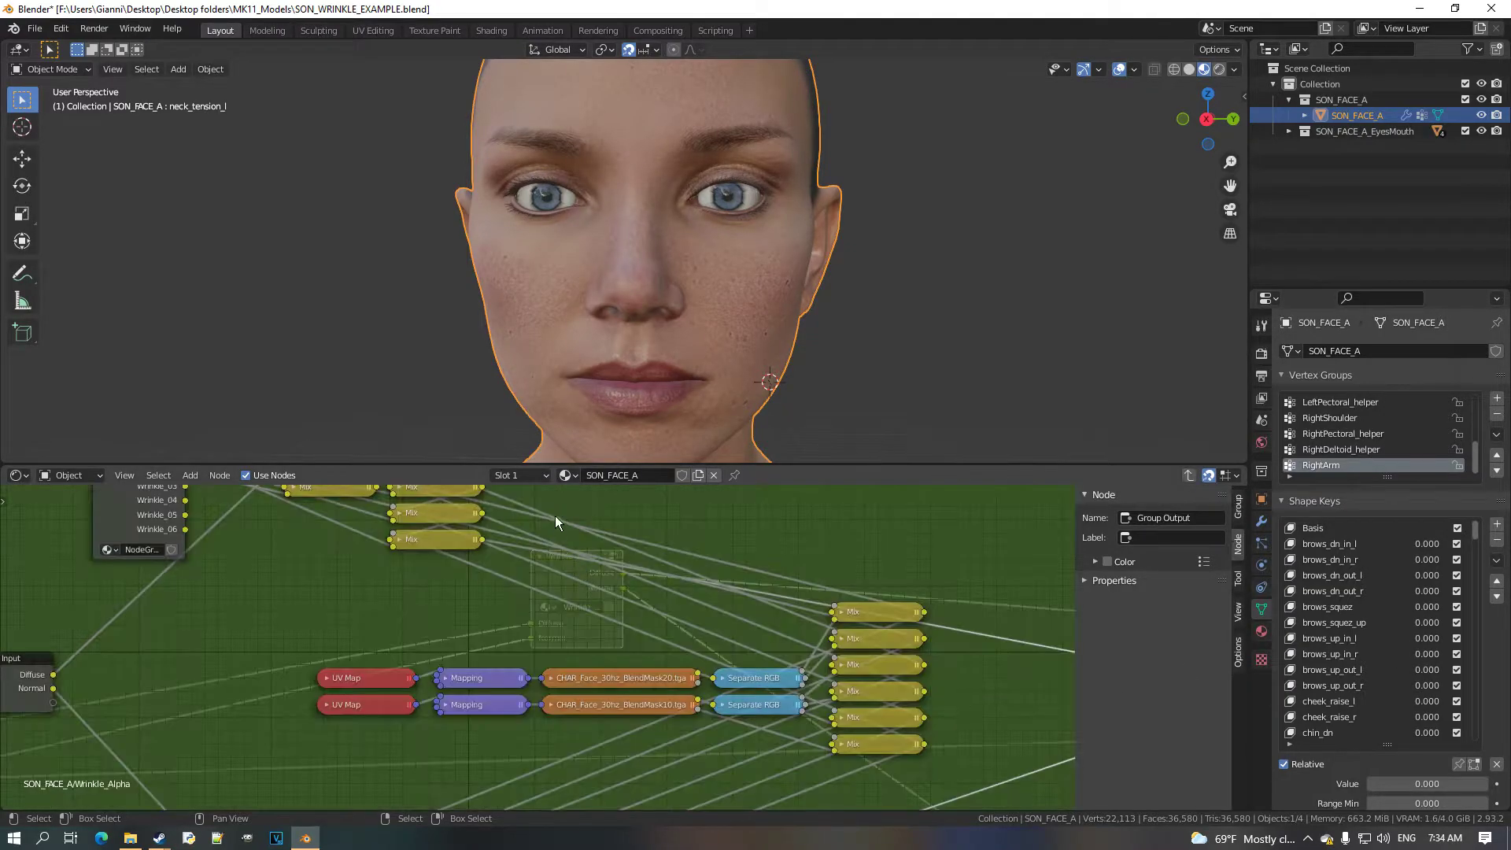
drag(626, 465, 627, 419)
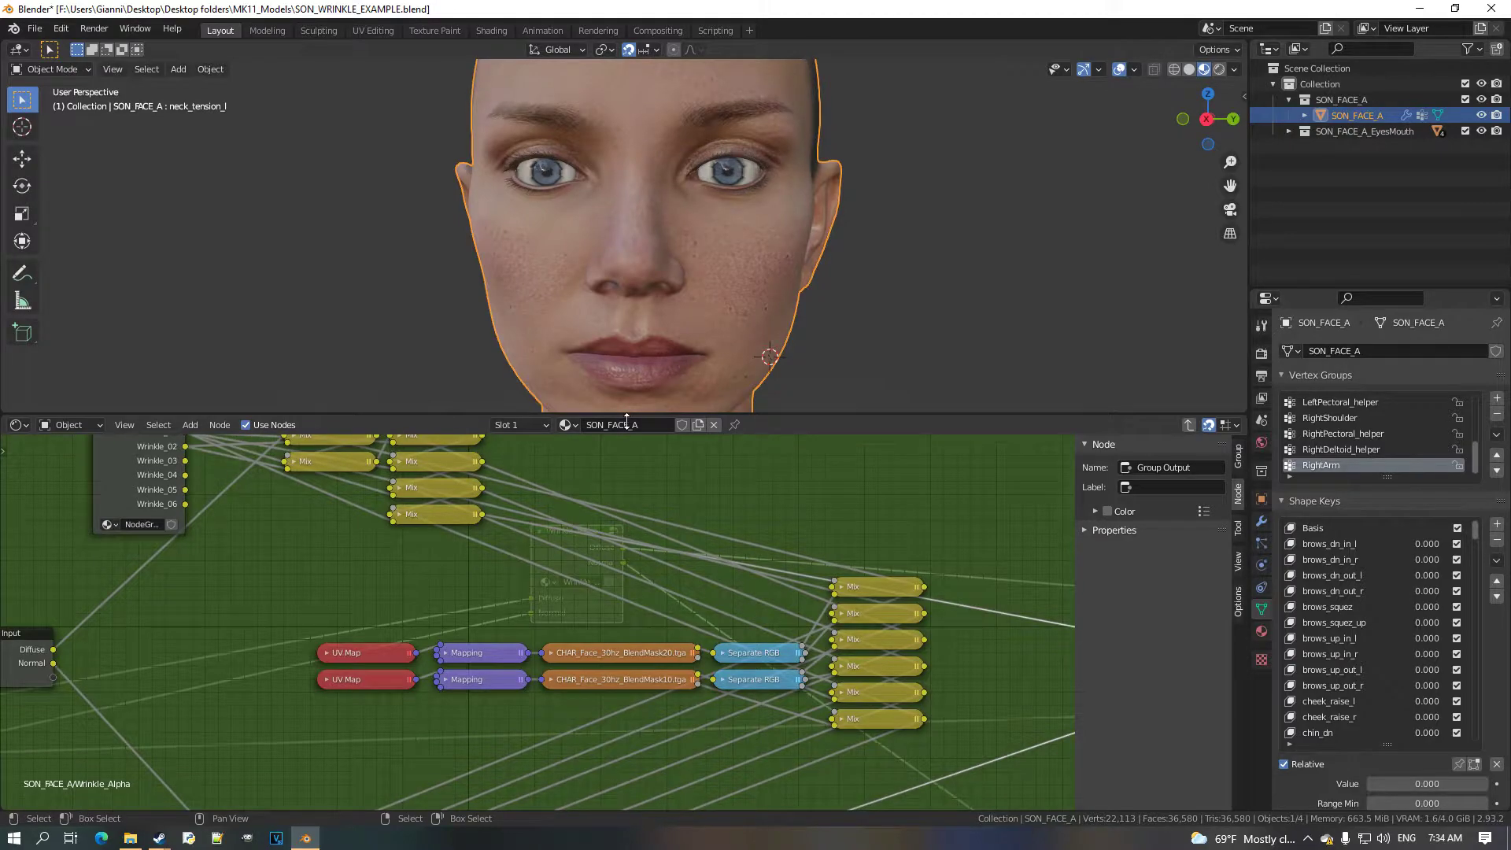
scroll(555, 622, up, 2)
middle_drag(545, 517, 502, 598)
scroll(479, 646, up, 1)
Examine how the diffuse Mix nodes and the two BlendMask textures are connected inside the Wrinkle_Alpha group.
click(450, 507)
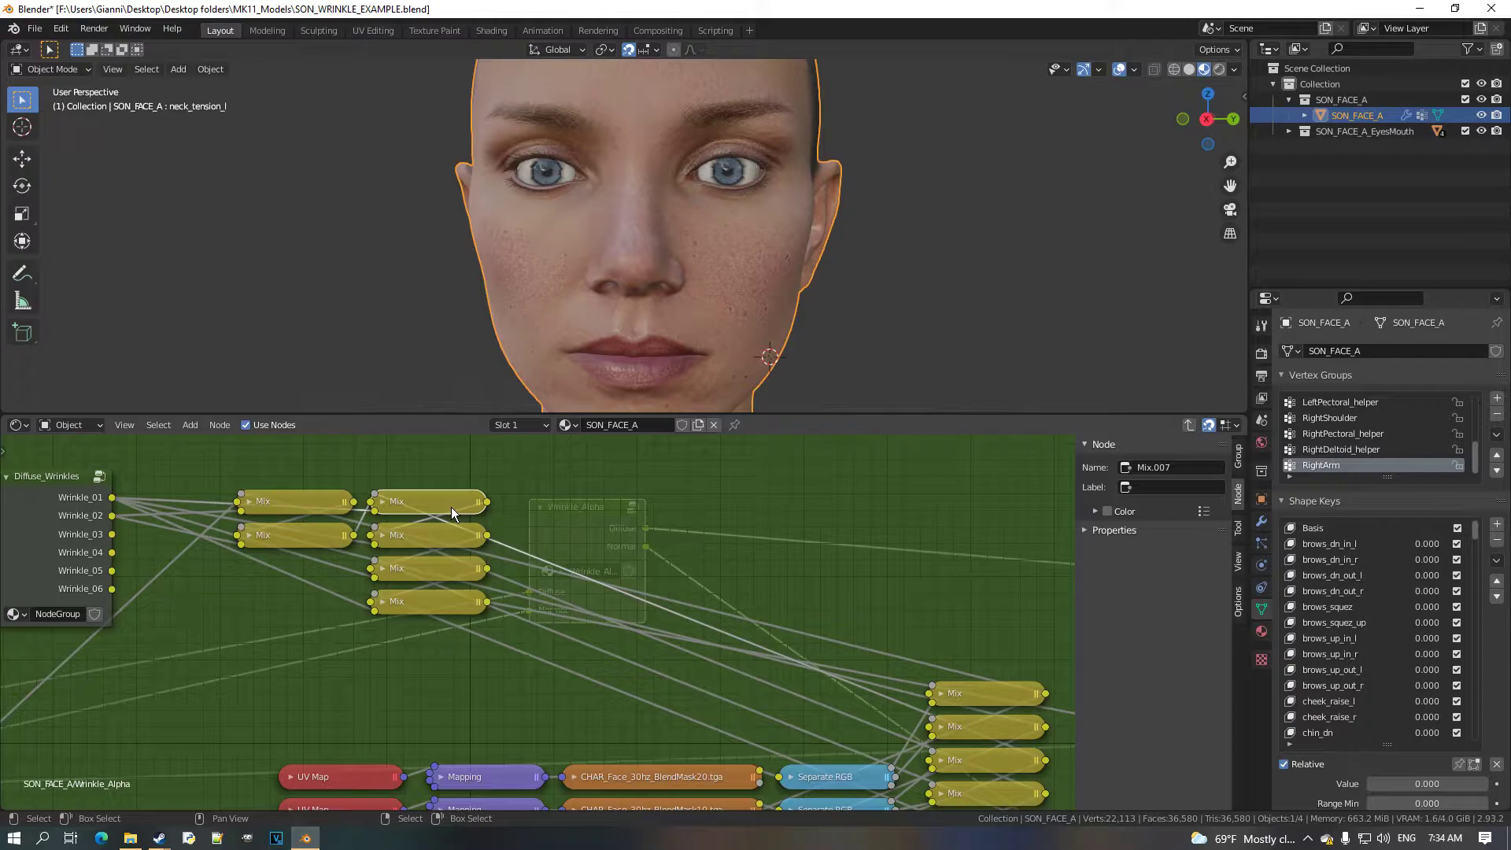
scroll(772, 748, down, 2)
middle_drag(772, 748, 735, 650)
scroll(890, 659, down, 1)
scroll(890, 660, down, 1)
middle_drag(890, 660, 796, 547)
scroll(795, 547, down, 1)
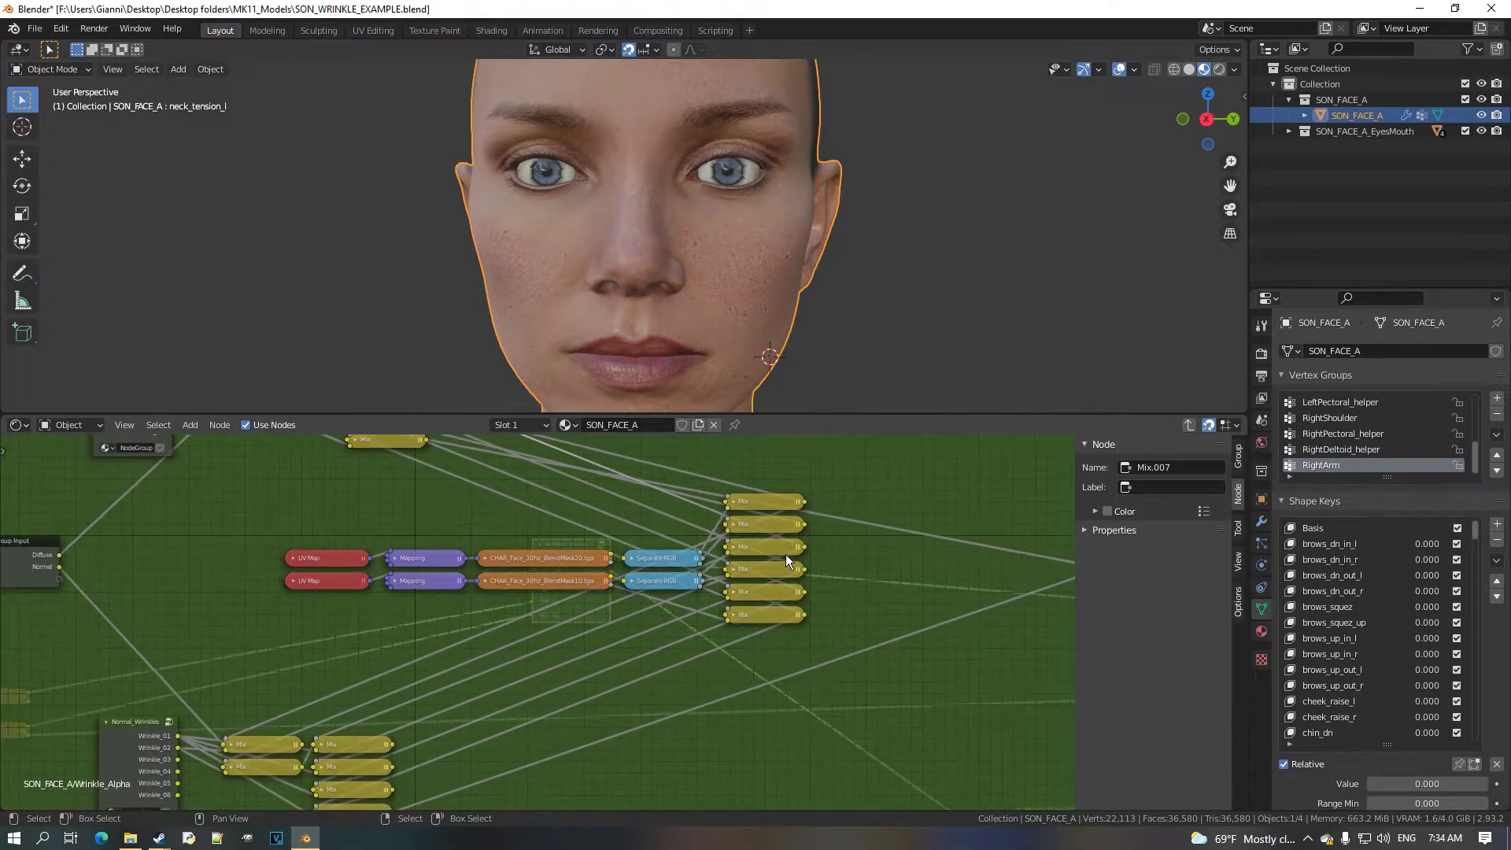
Select the column of four Mix nodes fed by Diffuse_Wrinkles and move it slightly down and to the left.
middle_drag(631, 521, 766, 702)
scroll(765, 703, up, 2)
scroll(512, 571, up, 2)
key(a)
key(a)
key(a)
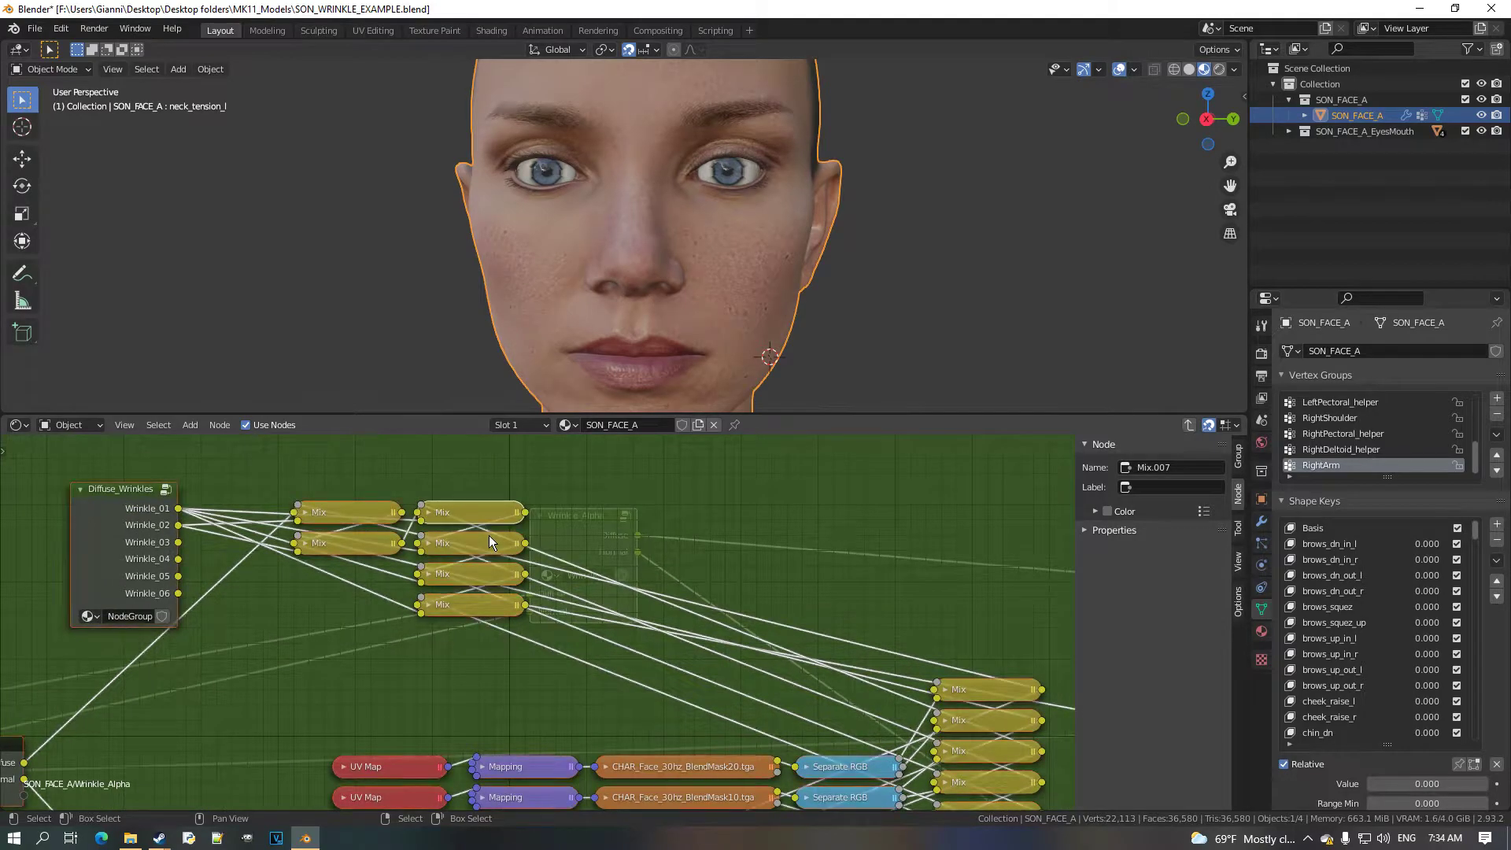
drag(541, 493, 472, 651)
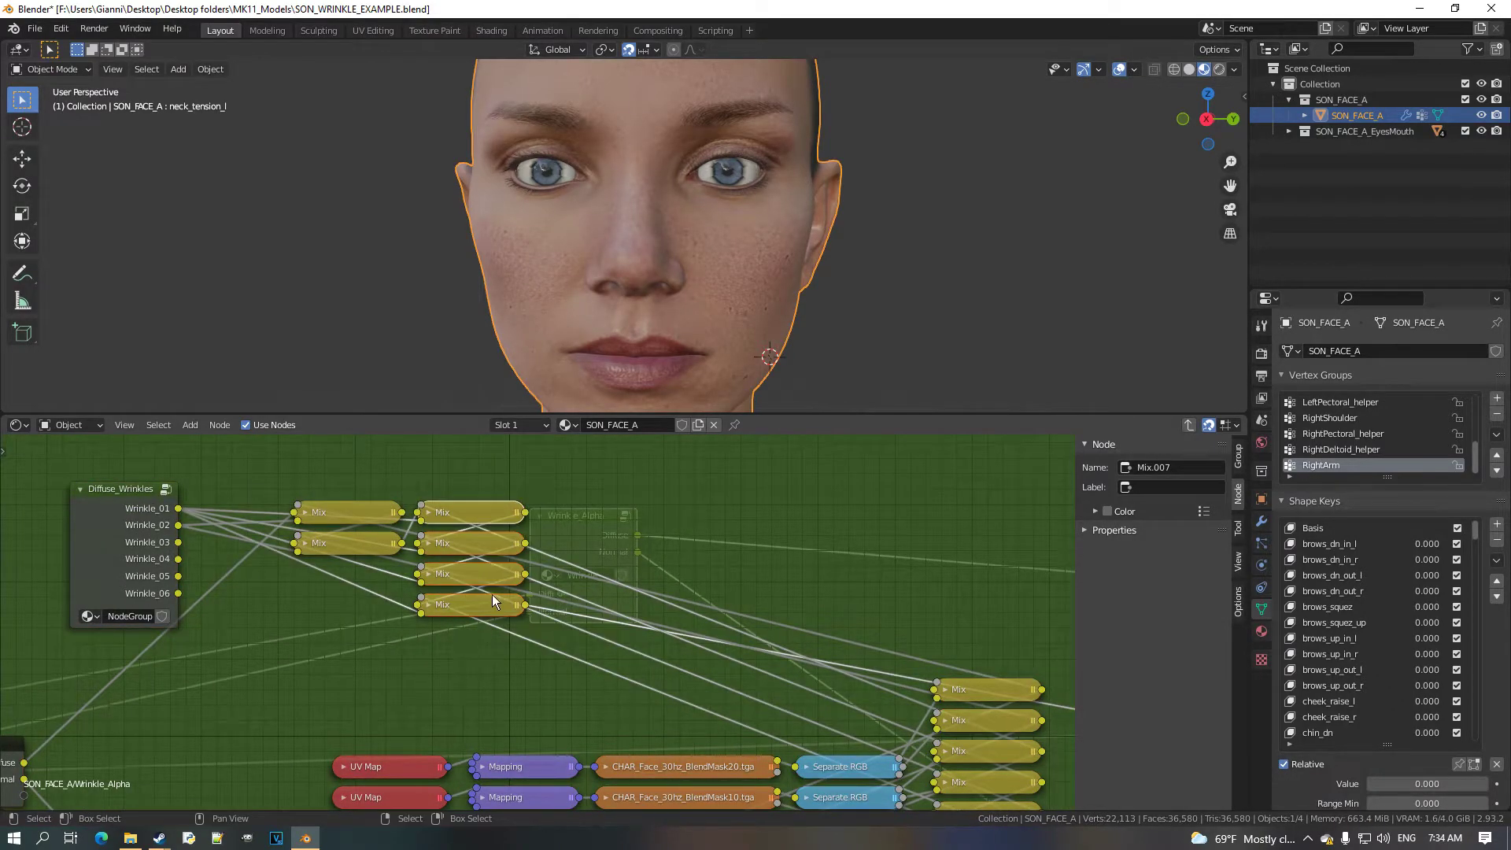
drag(520, 540, 399, 588)
Select the column of four Mix nodes fed by Normal_Wrinkles and move it down and to the left.
scroll(493, 668, down, 3)
middle_drag(493, 668, 500, 566)
scroll(532, 688, down, 3)
middle_drag(532, 687, 554, 599)
scroll(555, 598, up, 2)
key(b)
drag(586, 609, 515, 713)
key(g)
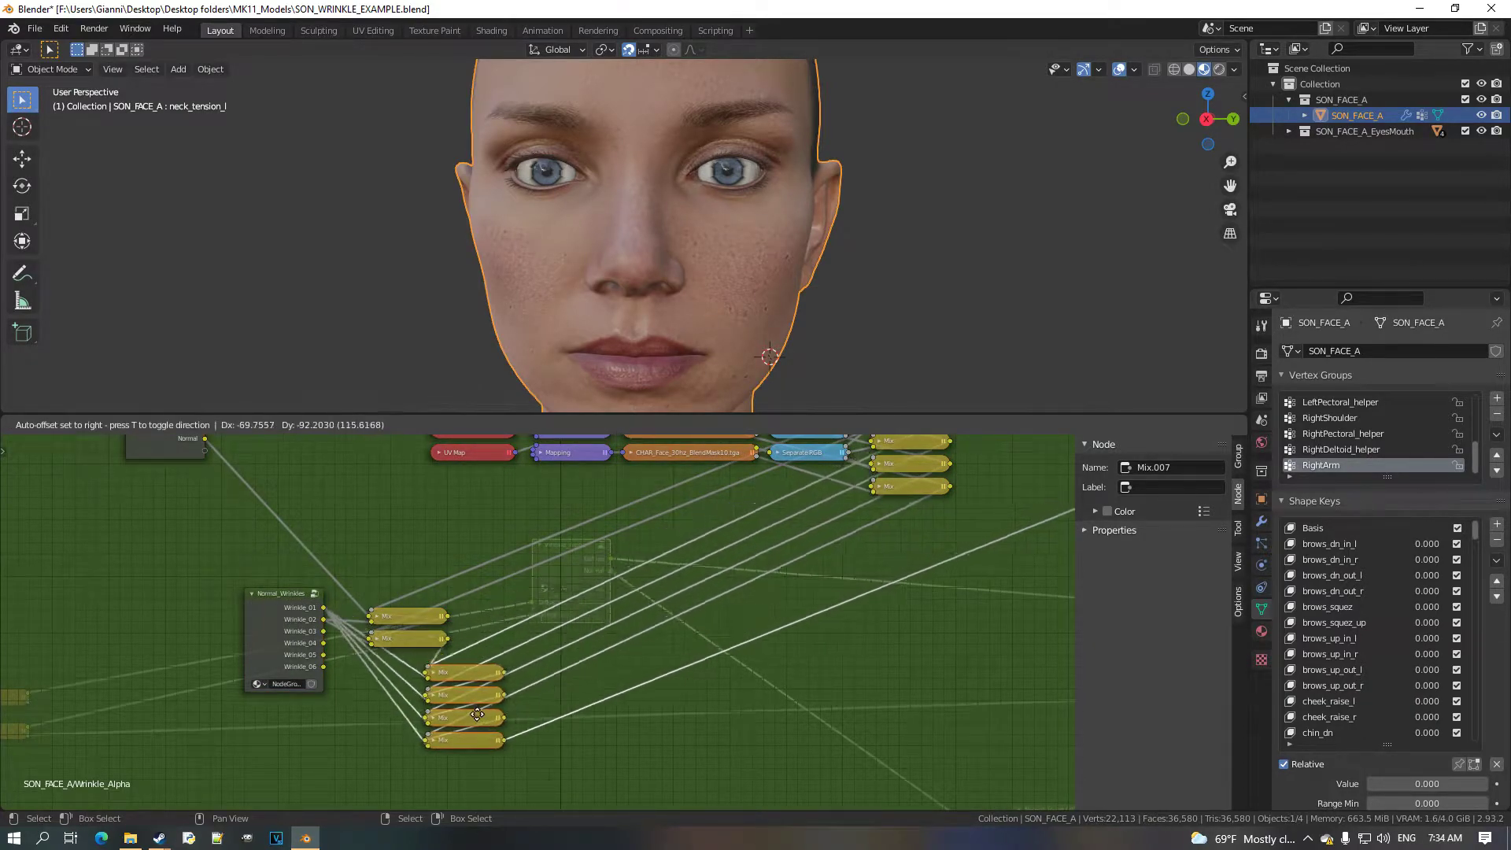
click(433, 707)
Move the UV Map, Mapping, BlendMask and Separate RGB chains with their six Mix nodes to the left.
scroll(647, 516, up, 1)
middle_drag(647, 516, 552, 665)
scroll(639, 610, up, 1)
drag(928, 492, 480, 639)
drag(266, 559, 908, 696)
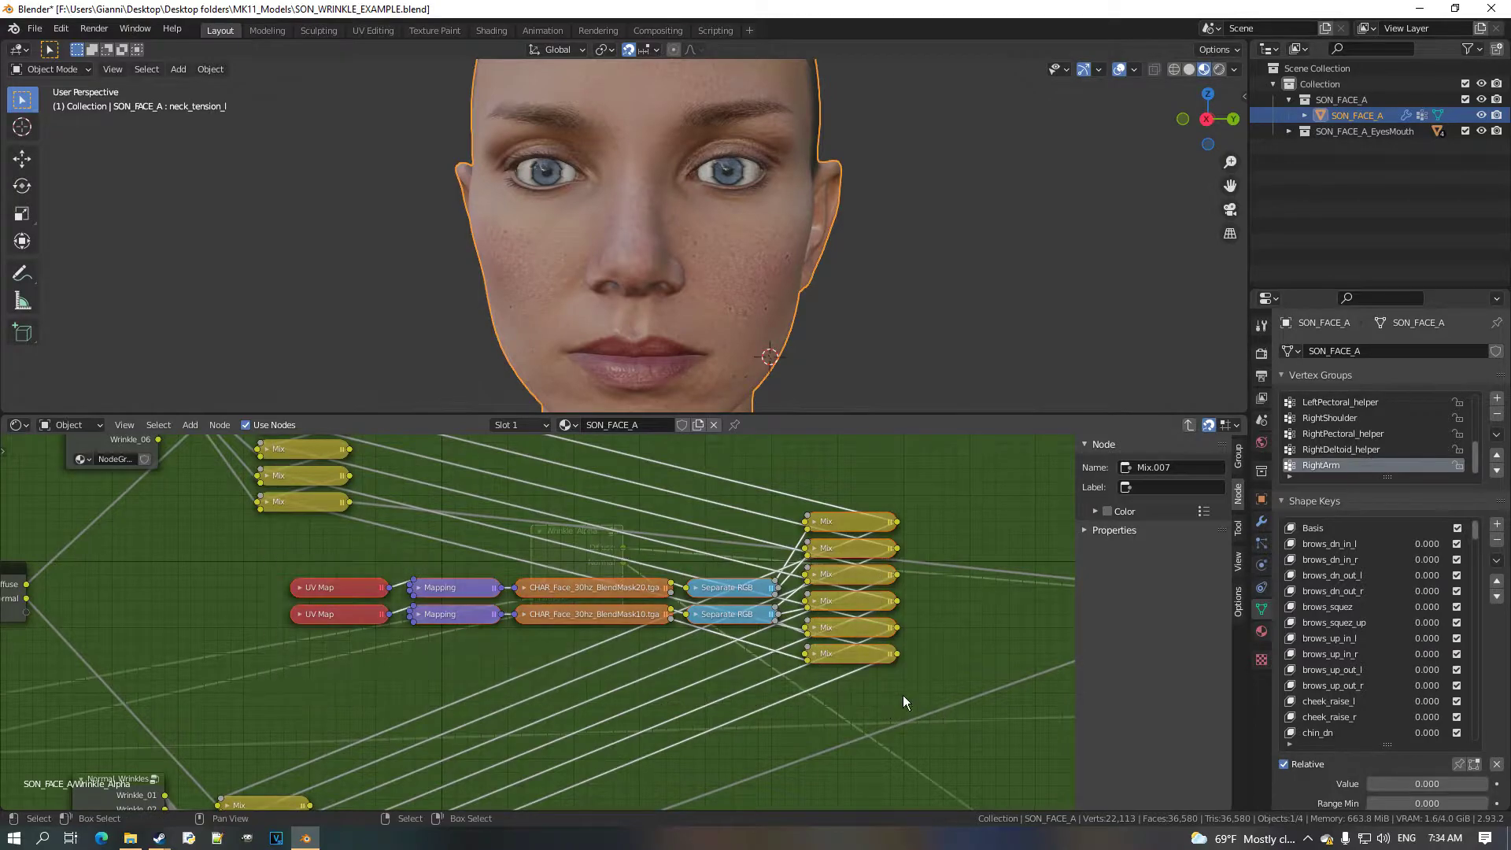
key(g)
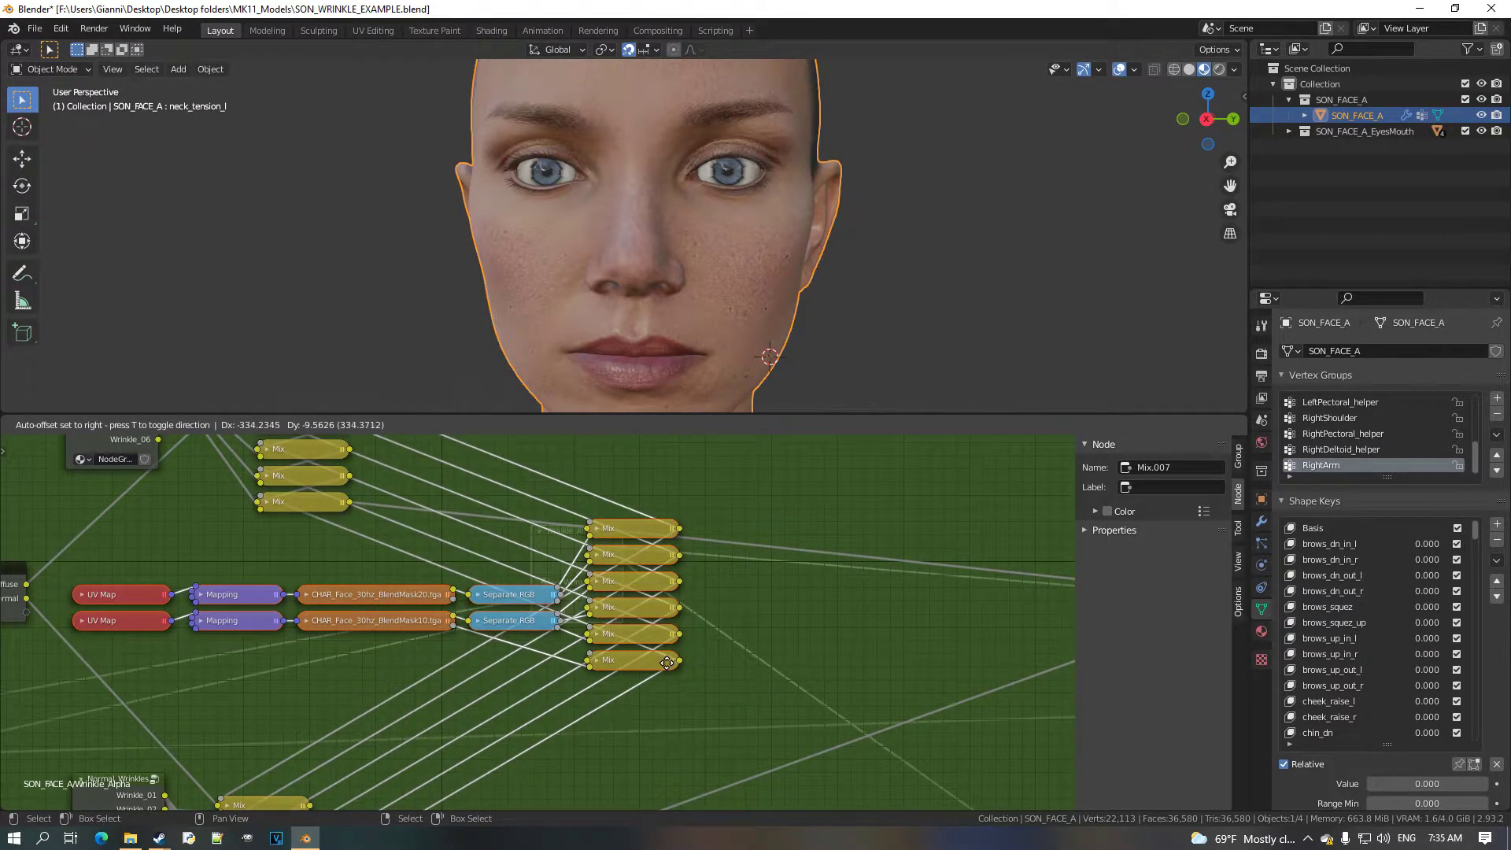
click(663, 660)
Exit the node group and link the Wrinkle_Alpha Diffuse output directly to the Material Output's Surface input.
key(Tab)
middle_drag(624, 682, 385, 667)
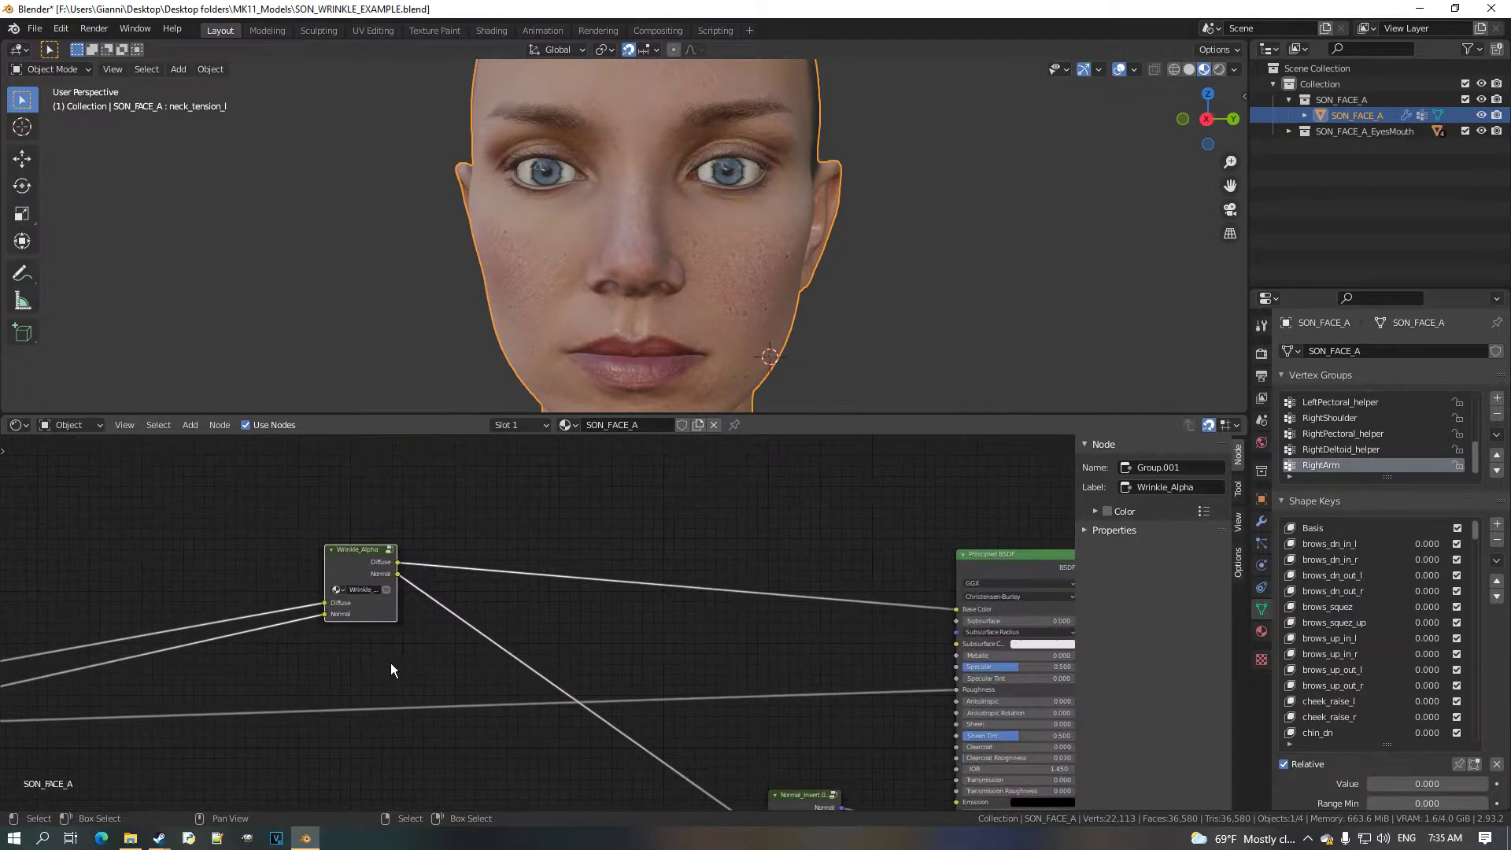
middle_drag(381, 613, 149, 631)
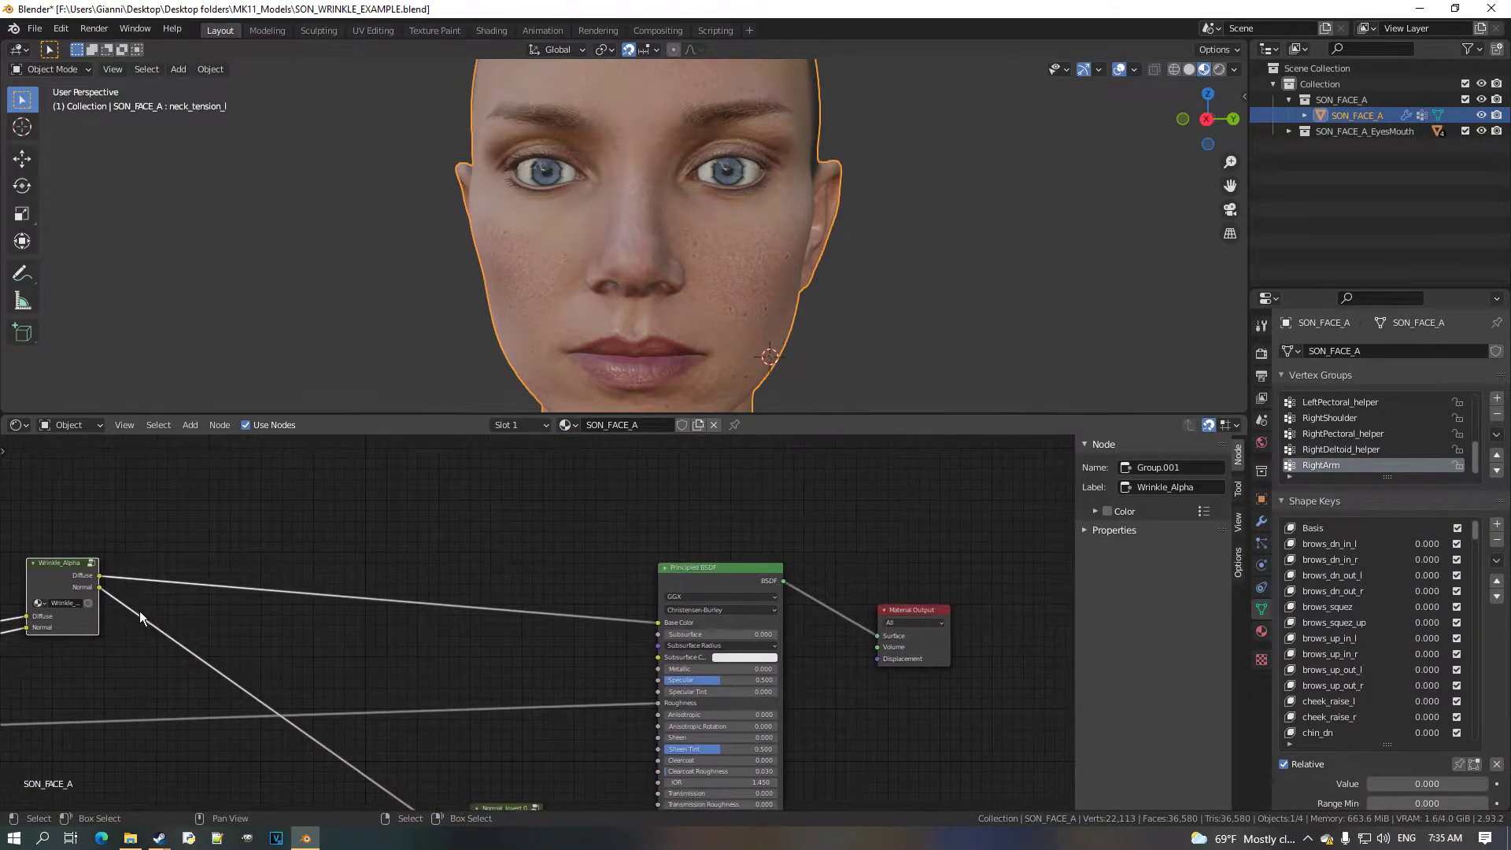
scroll(135, 592, down, 1)
drag(141, 589, 867, 640)
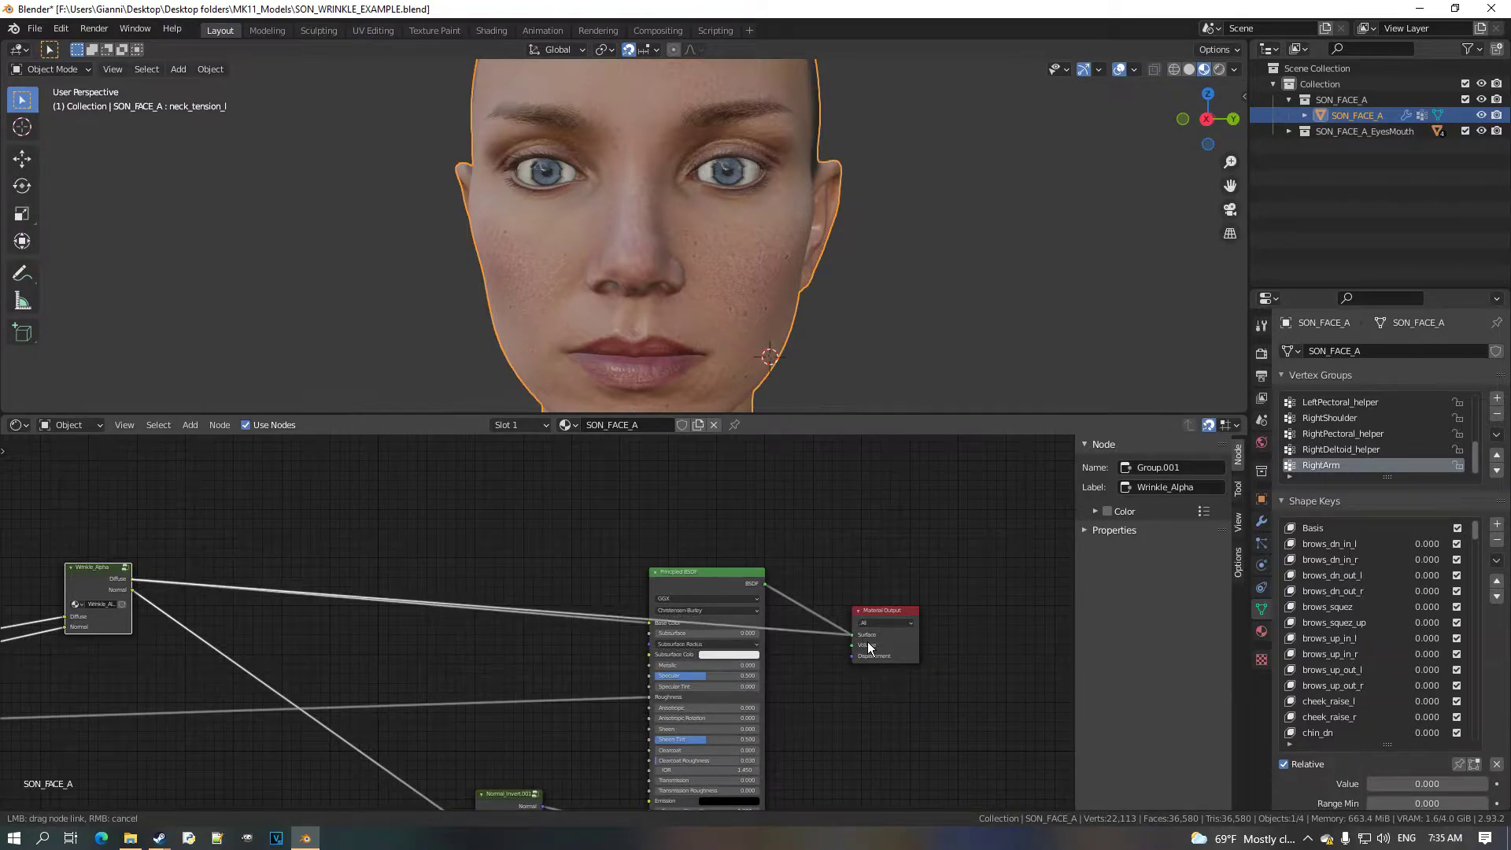
Reopen the Wrinkle_Alpha node group to view its BlendMask nodes.
middle_drag(413, 631, 587, 649)
click(327, 583)
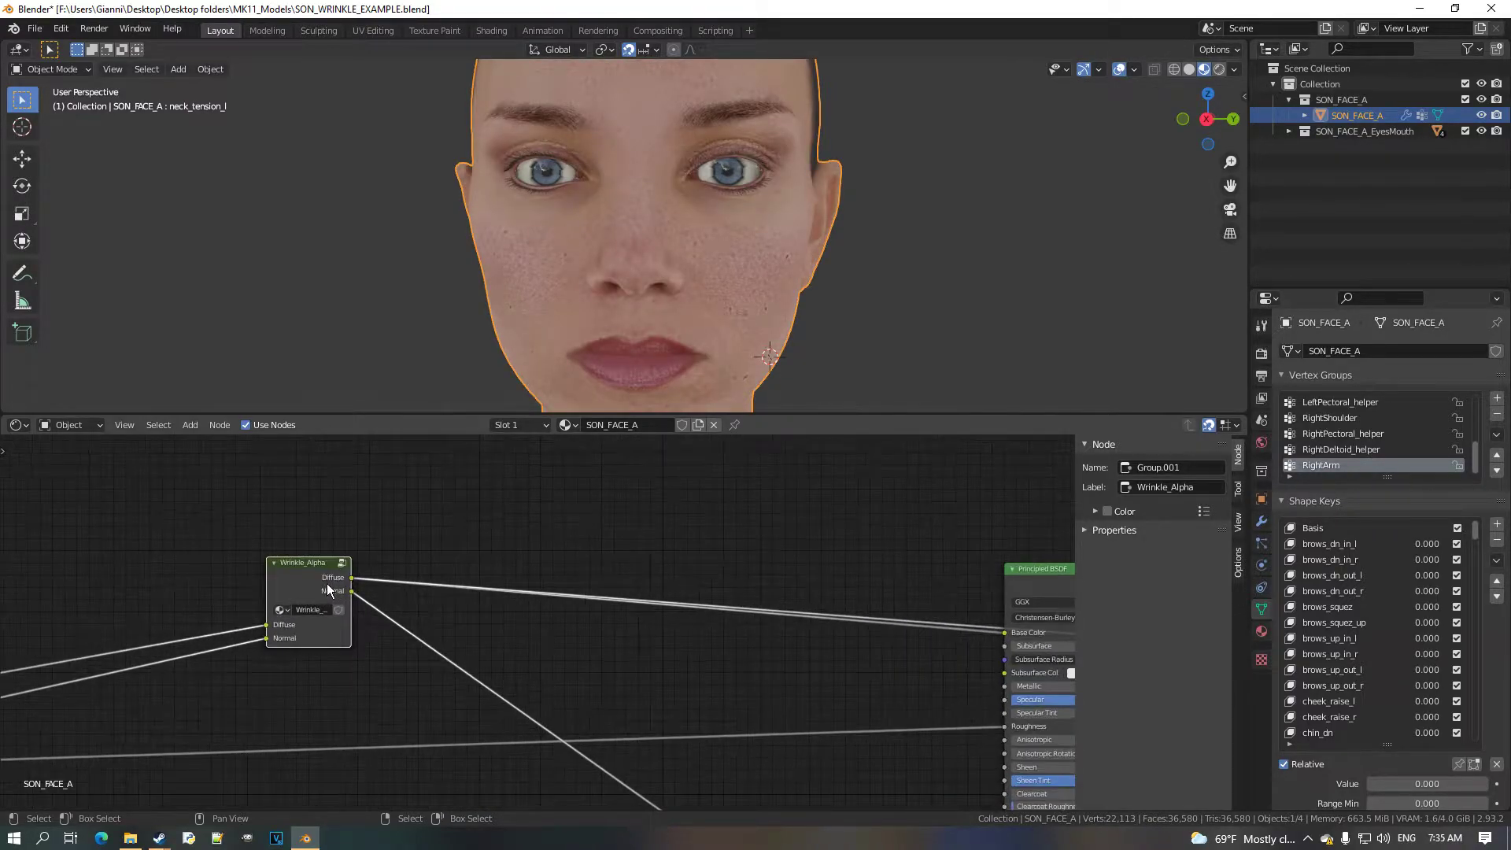
key(Tab)
scroll(282, 584, up, 3)
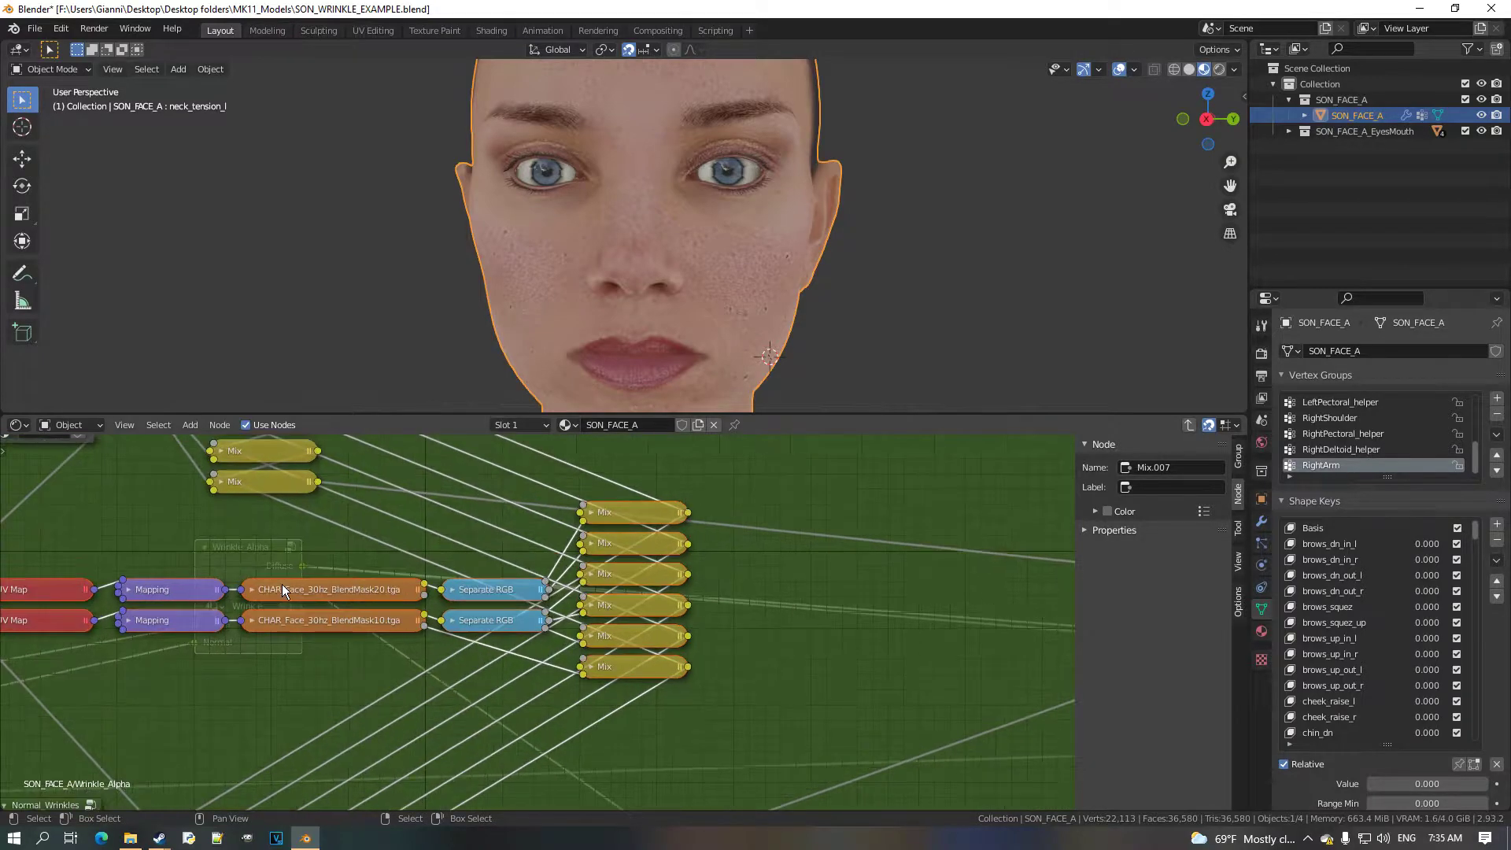
Switch the node editor area to the Image Editor and display CHAR_Face_30hz_BlendMask10.tga.
click(39, 431)
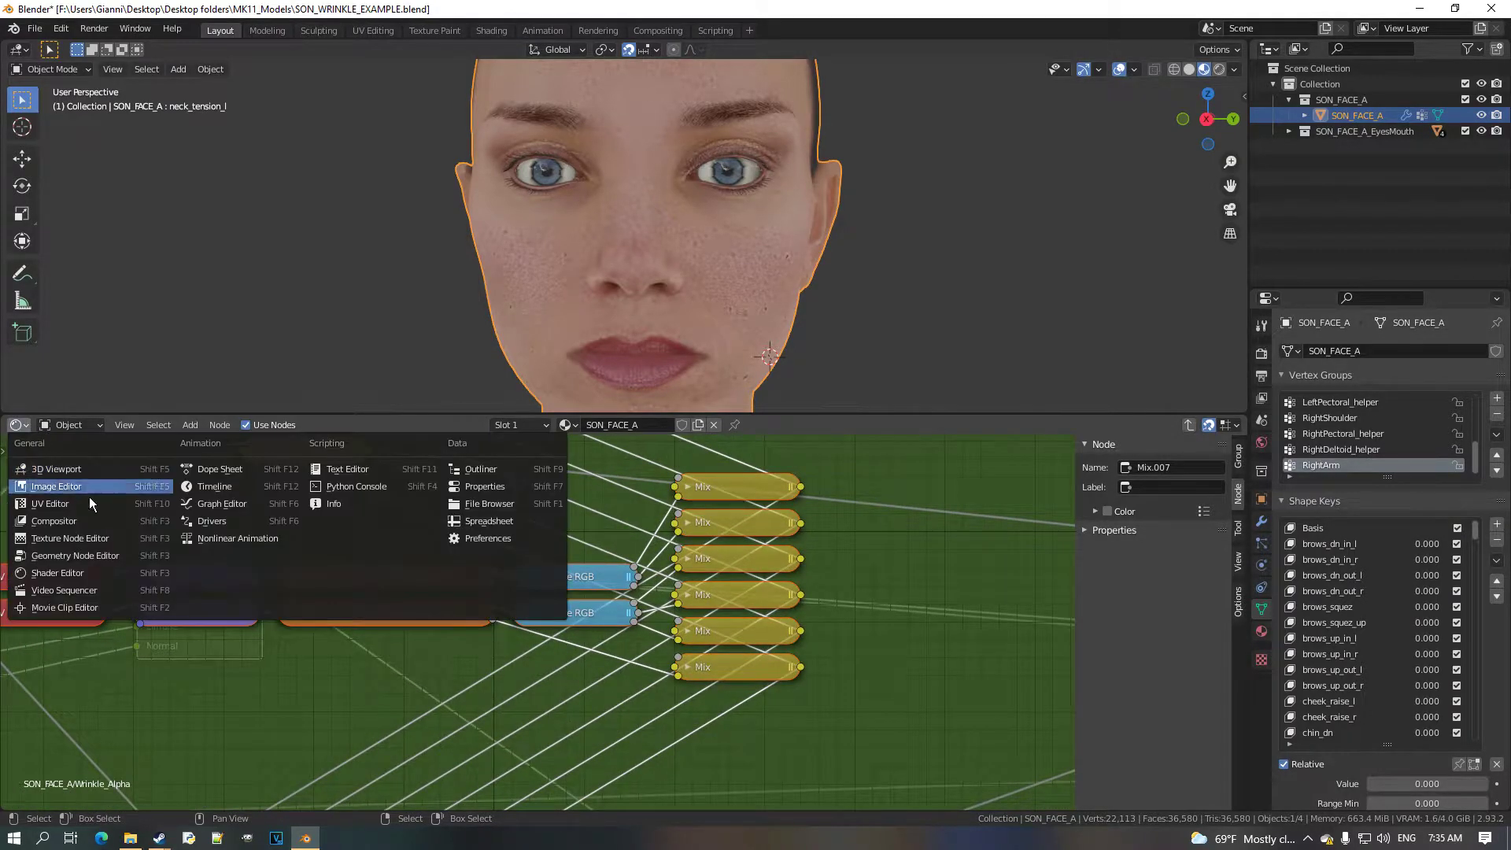
click(102, 499)
click(496, 425)
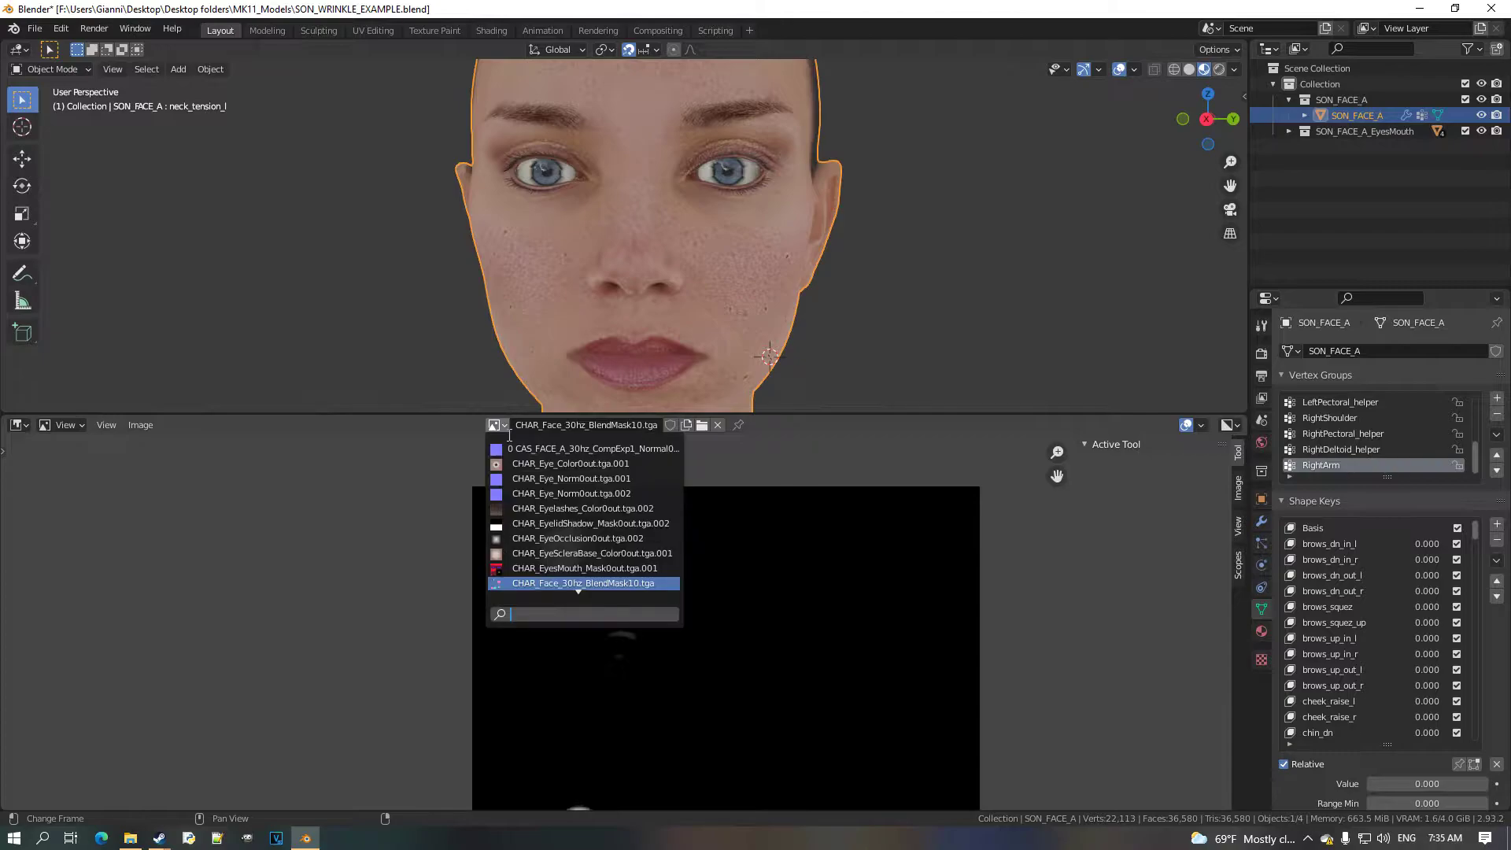
scroll(631, 568, down, 4)
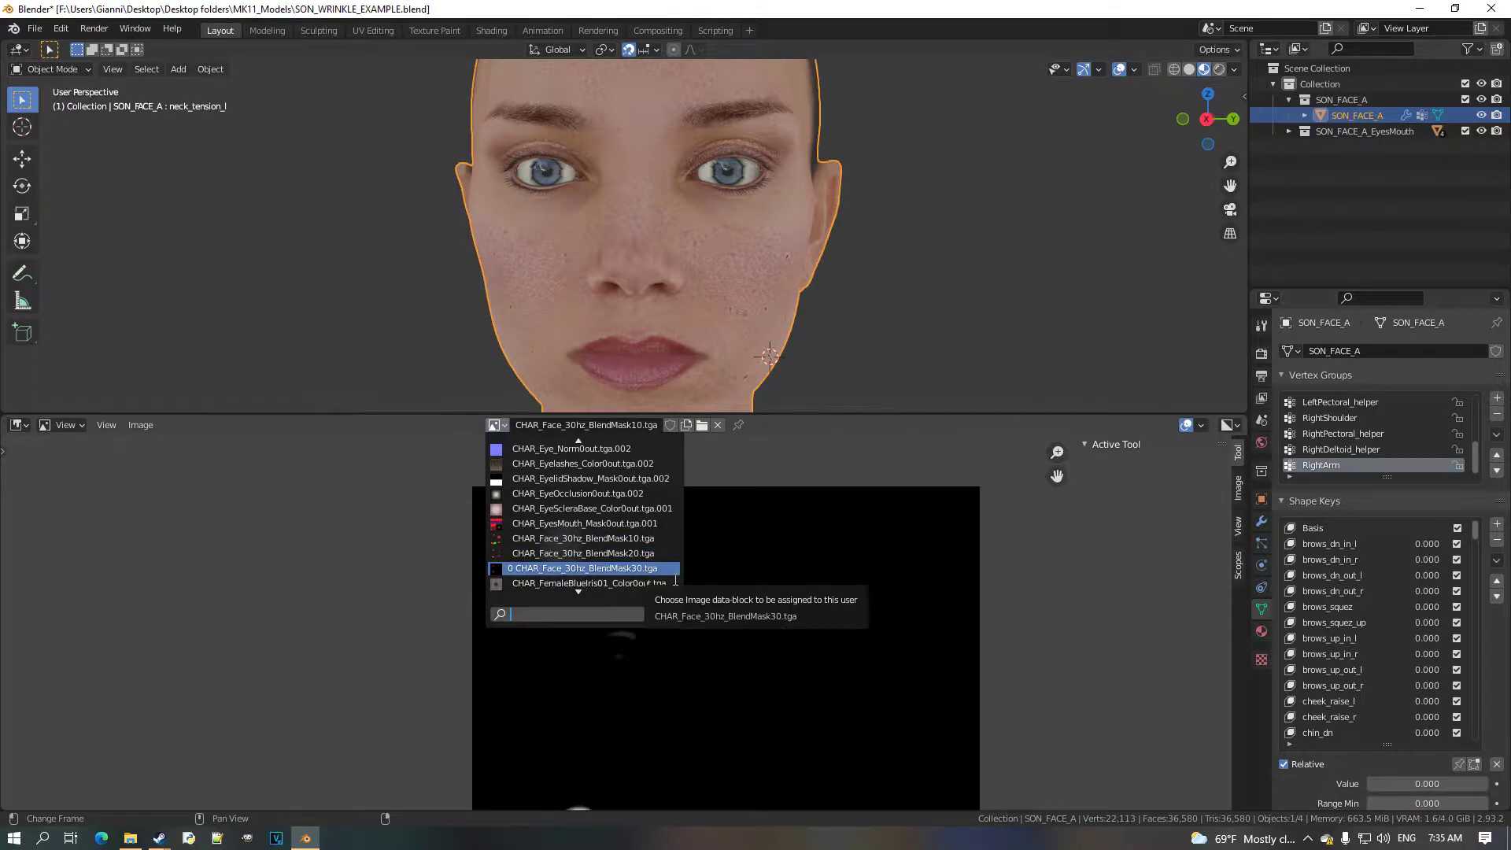
click(598, 538)
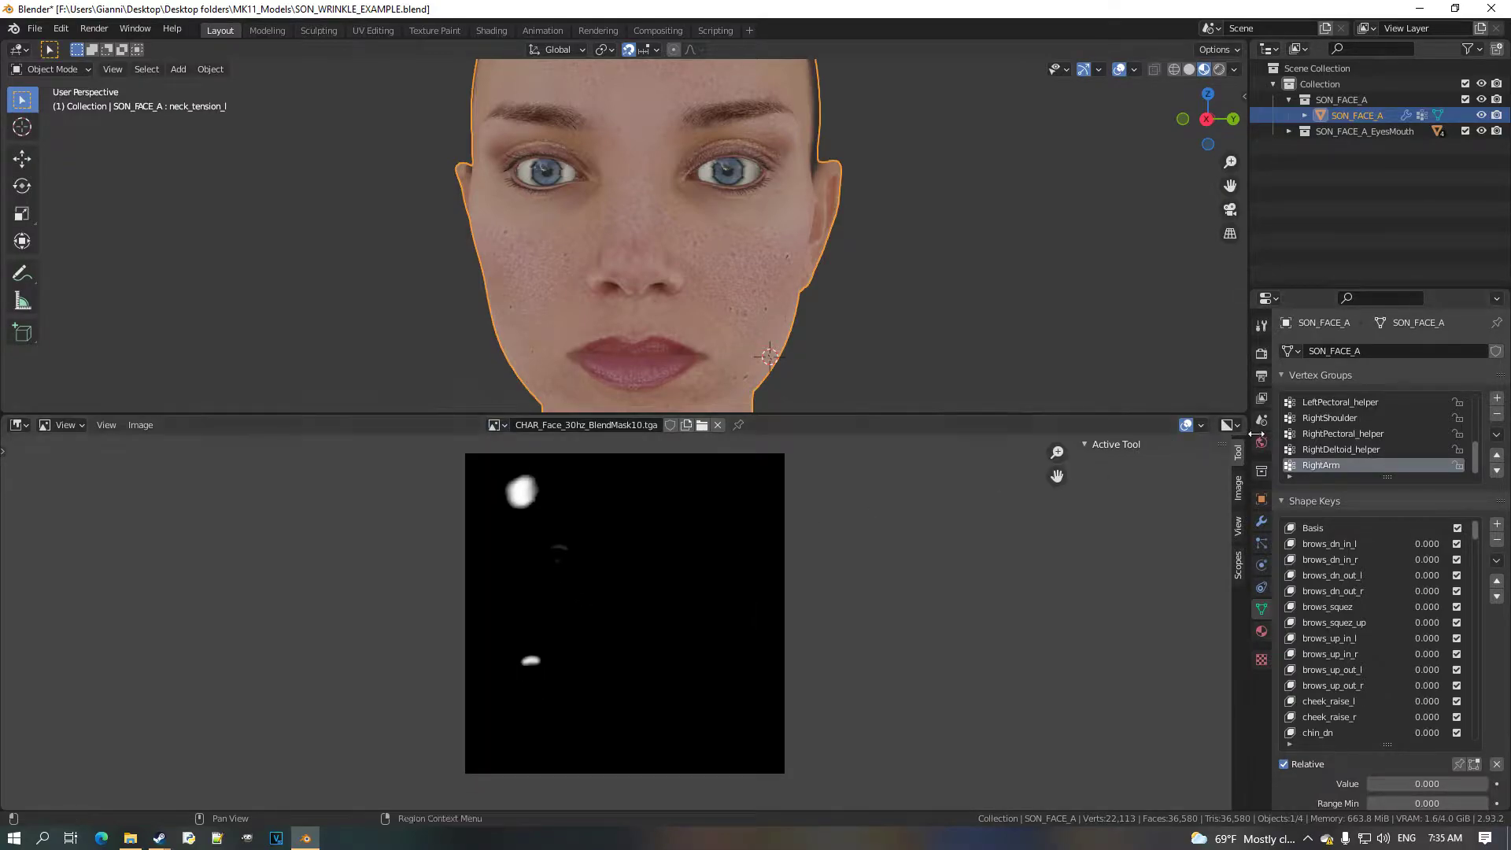
Set the BlendMask10 display channels to Color and show the image's settings.
click(1230, 425)
click(1252, 461)
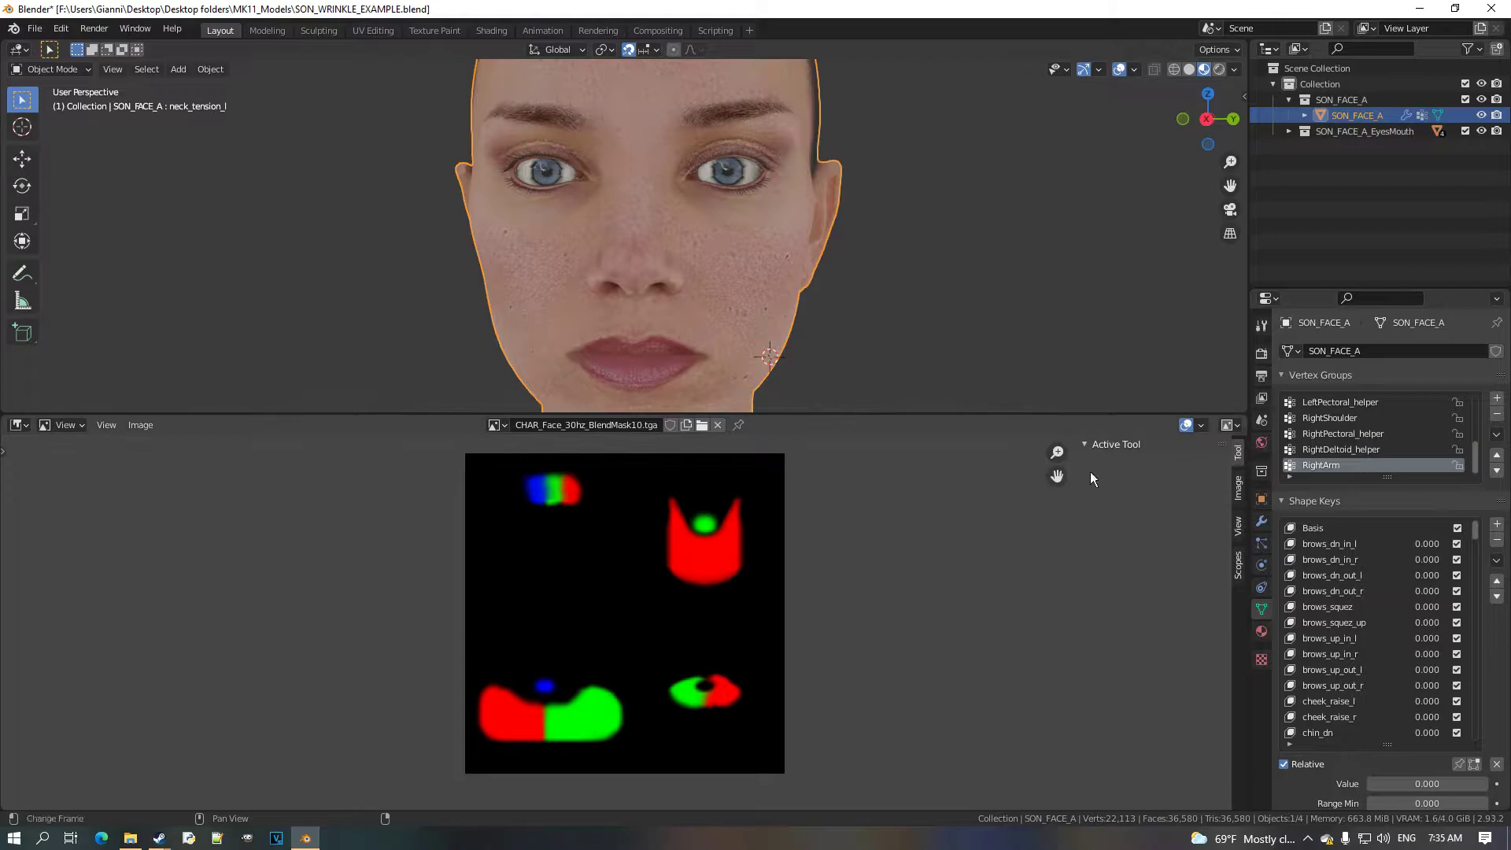
scroll(890, 490, up, 2)
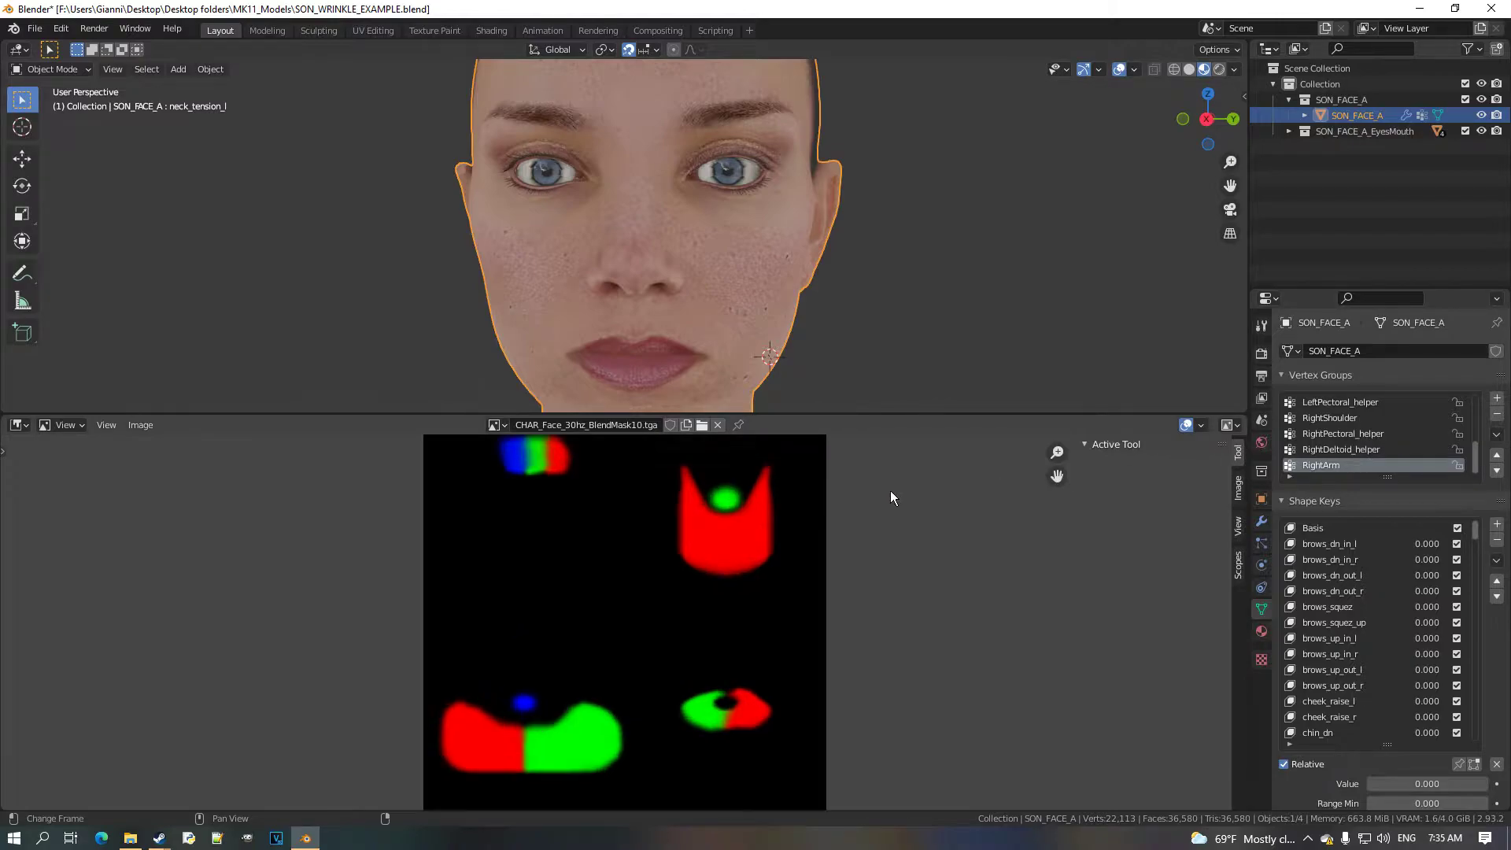
right_click(1234, 448)
click(1238, 490)
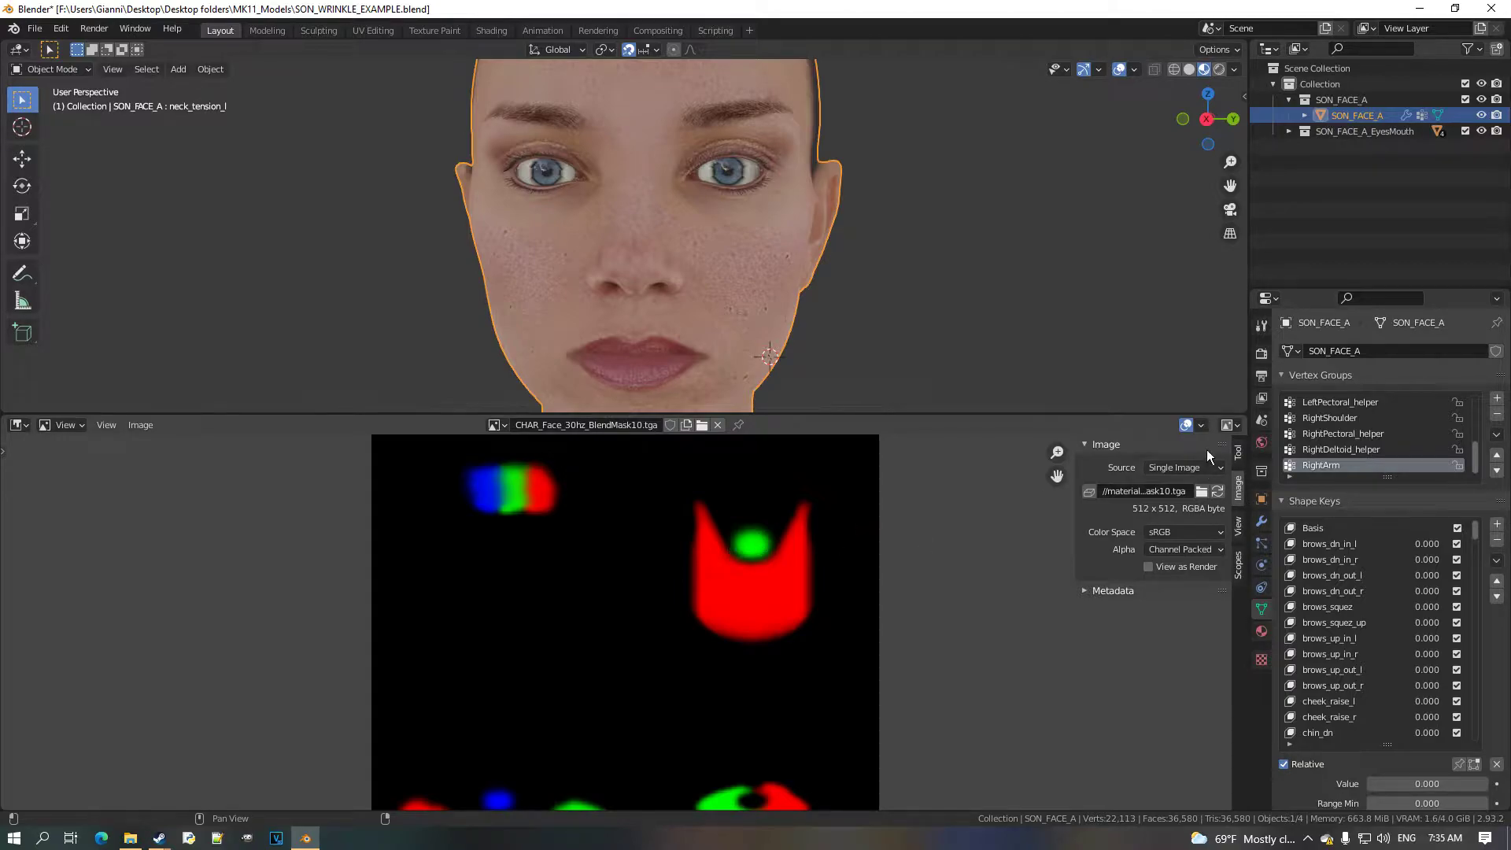
Compare the BlendMask10 image in Color and Alpha display with its Color display, and examine the colored mask regions.
click(1227, 425)
click(1247, 443)
click(1229, 425)
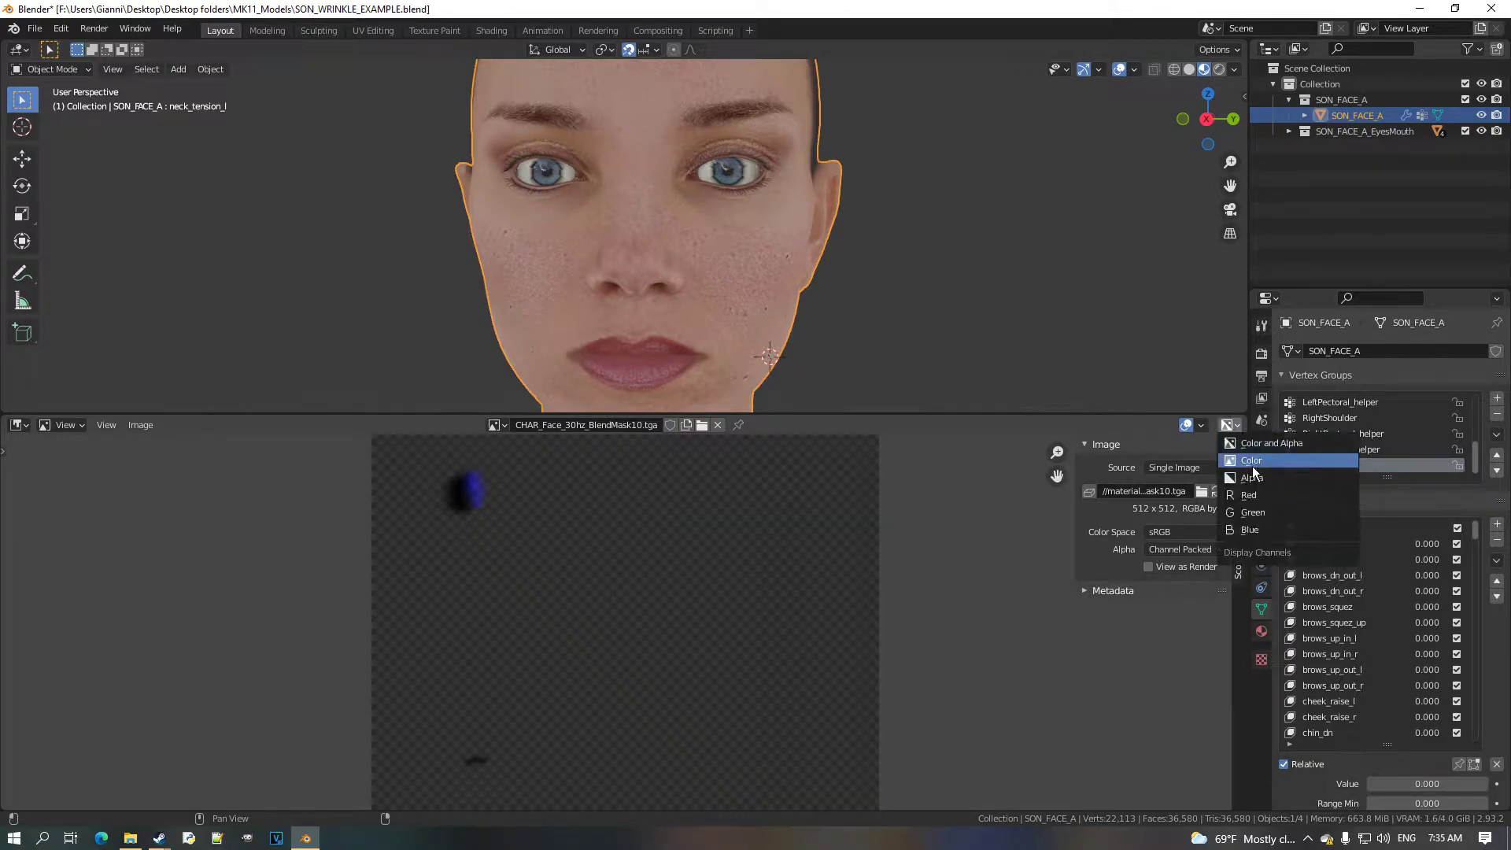
click(1256, 465)
scroll(727, 543, down, 2)
scroll(651, 531, down, 1)
middle_drag(650, 531, 653, 511)
scroll(654, 513, up, 1)
scroll(589, 489, down, 1)
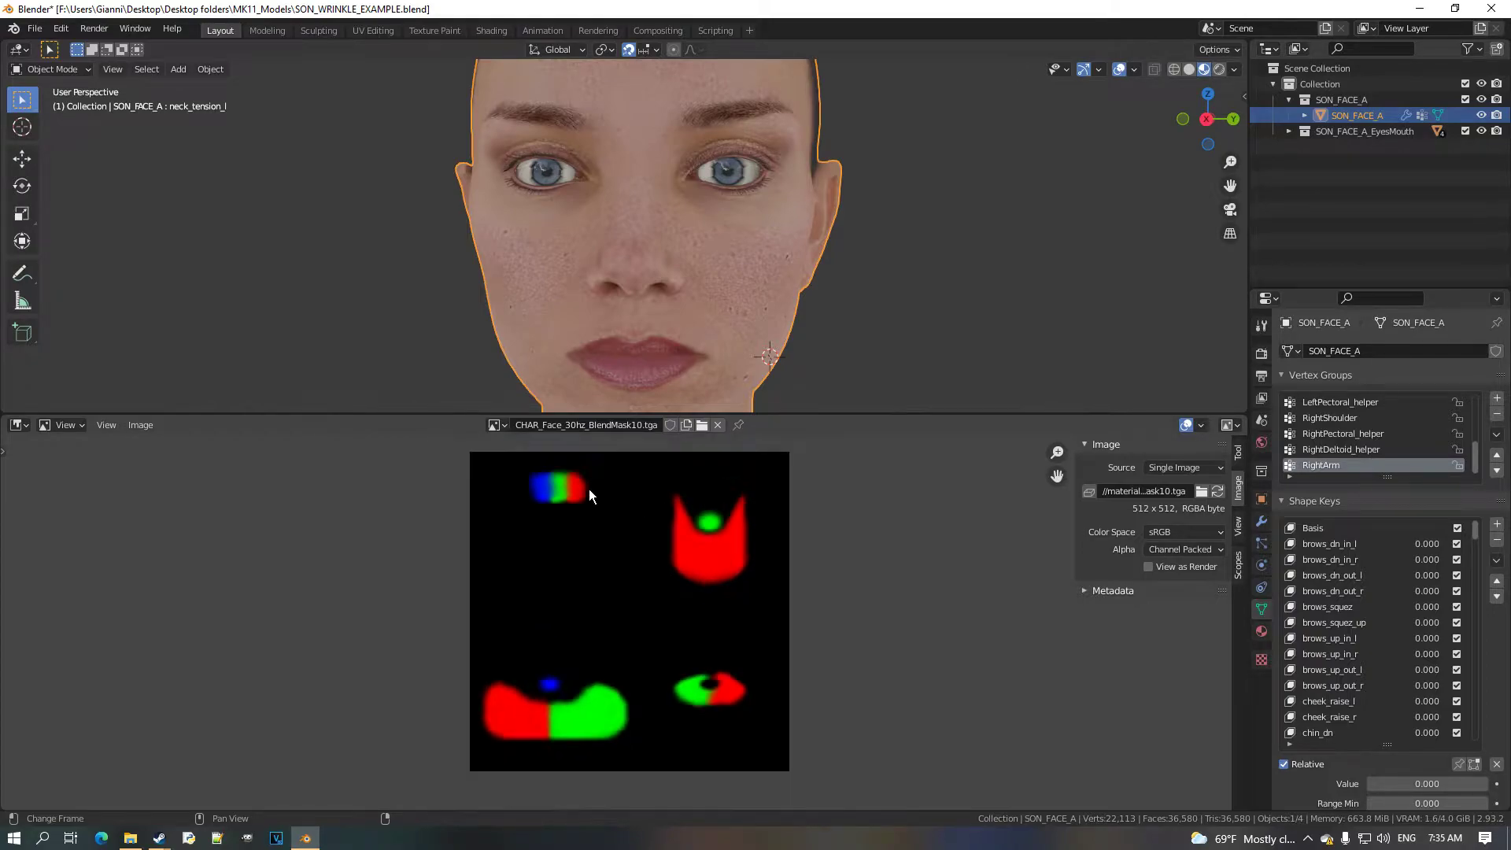
Display CHAR_Face_30hz_BlendMask20.tga to view its mask regions.
click(514, 433)
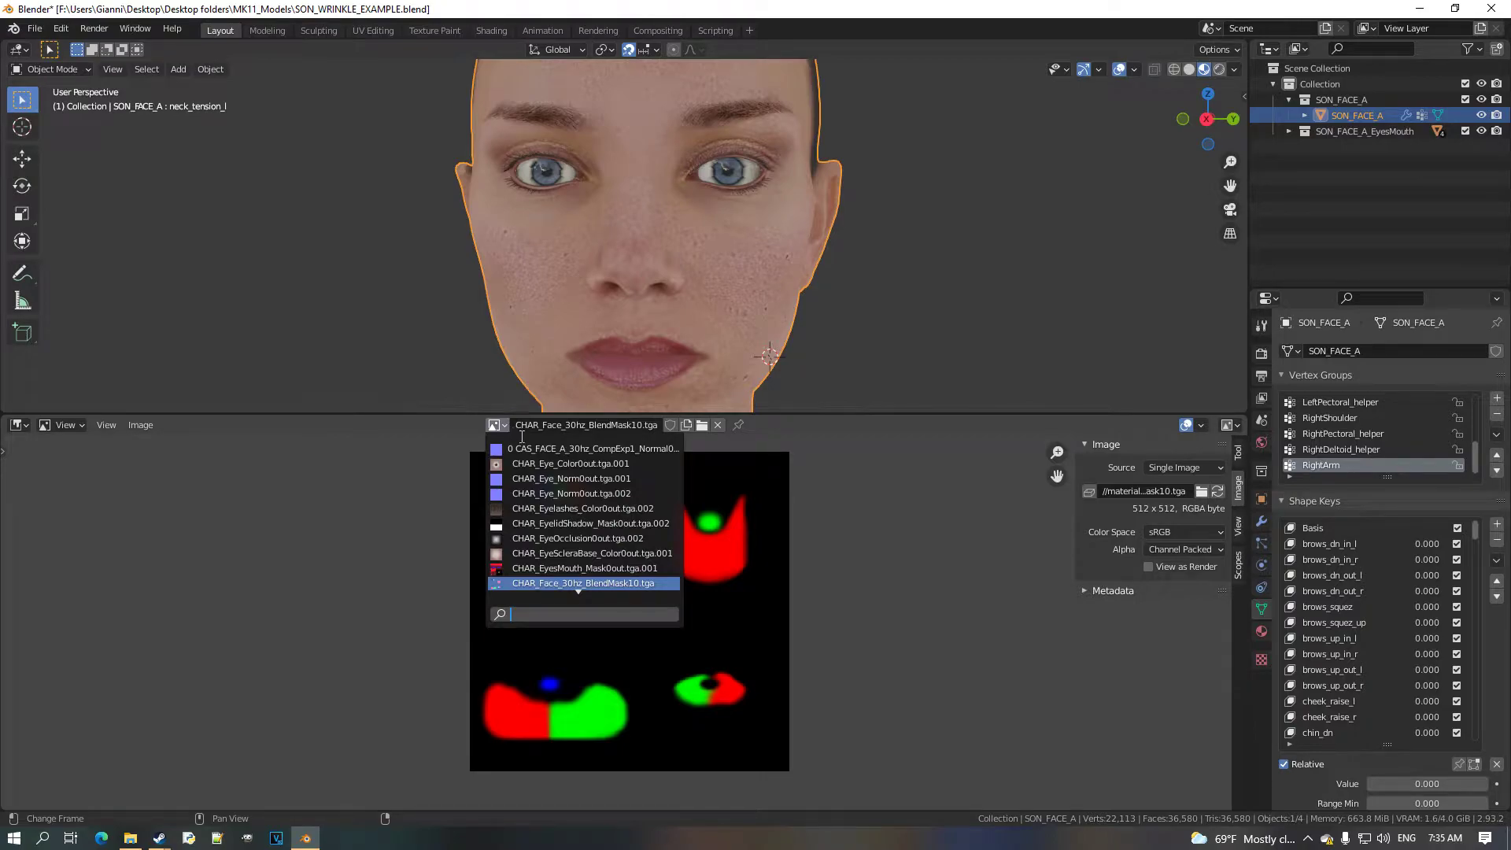
scroll(662, 593, down, 1)
click(659, 586)
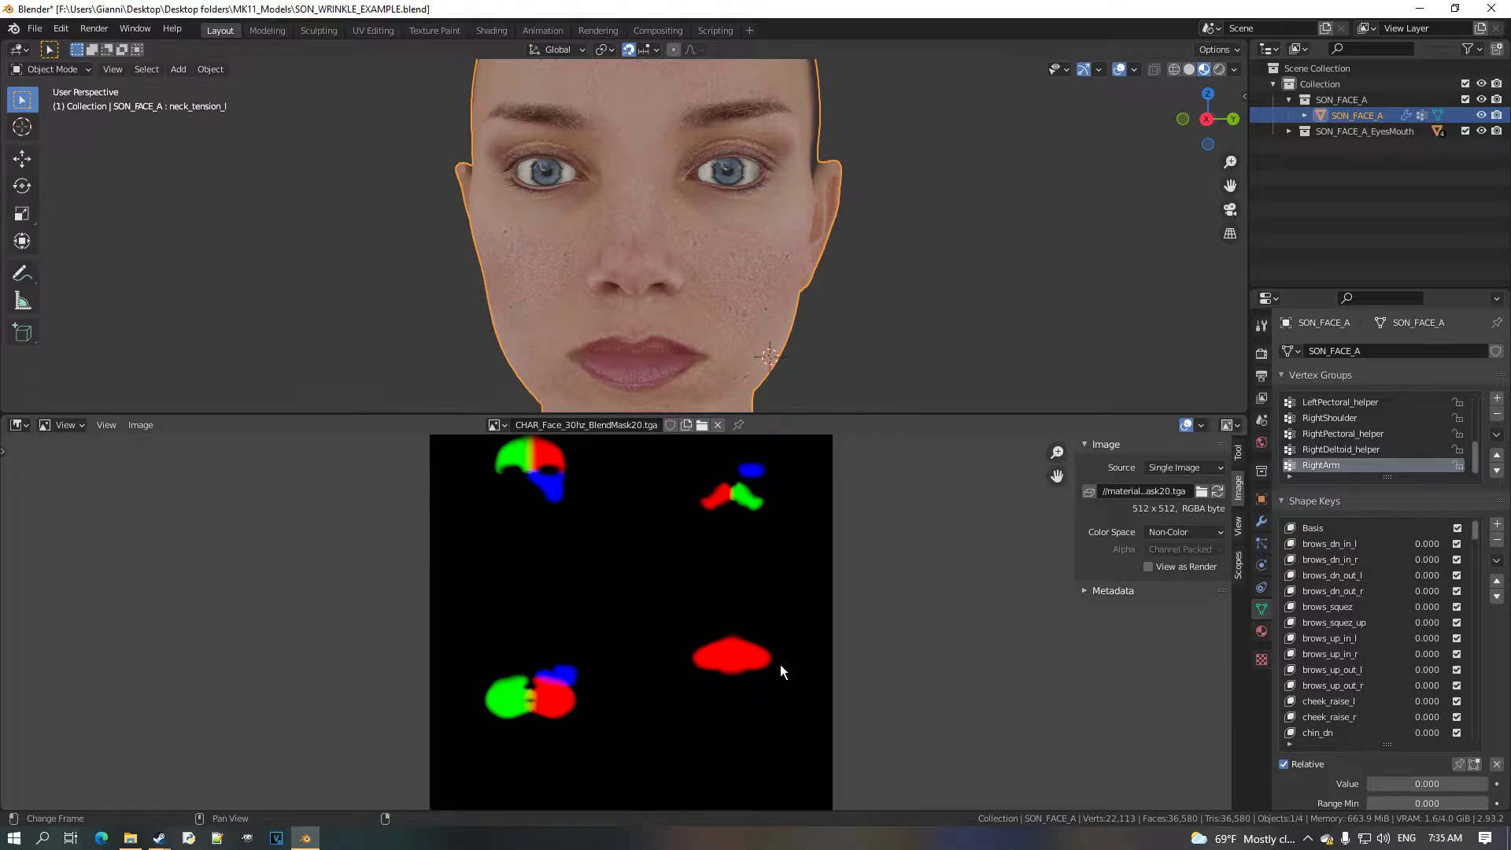
Display CHAR_Face_30hz_BlendMask30.tga to view its mask regions.
click(497, 424)
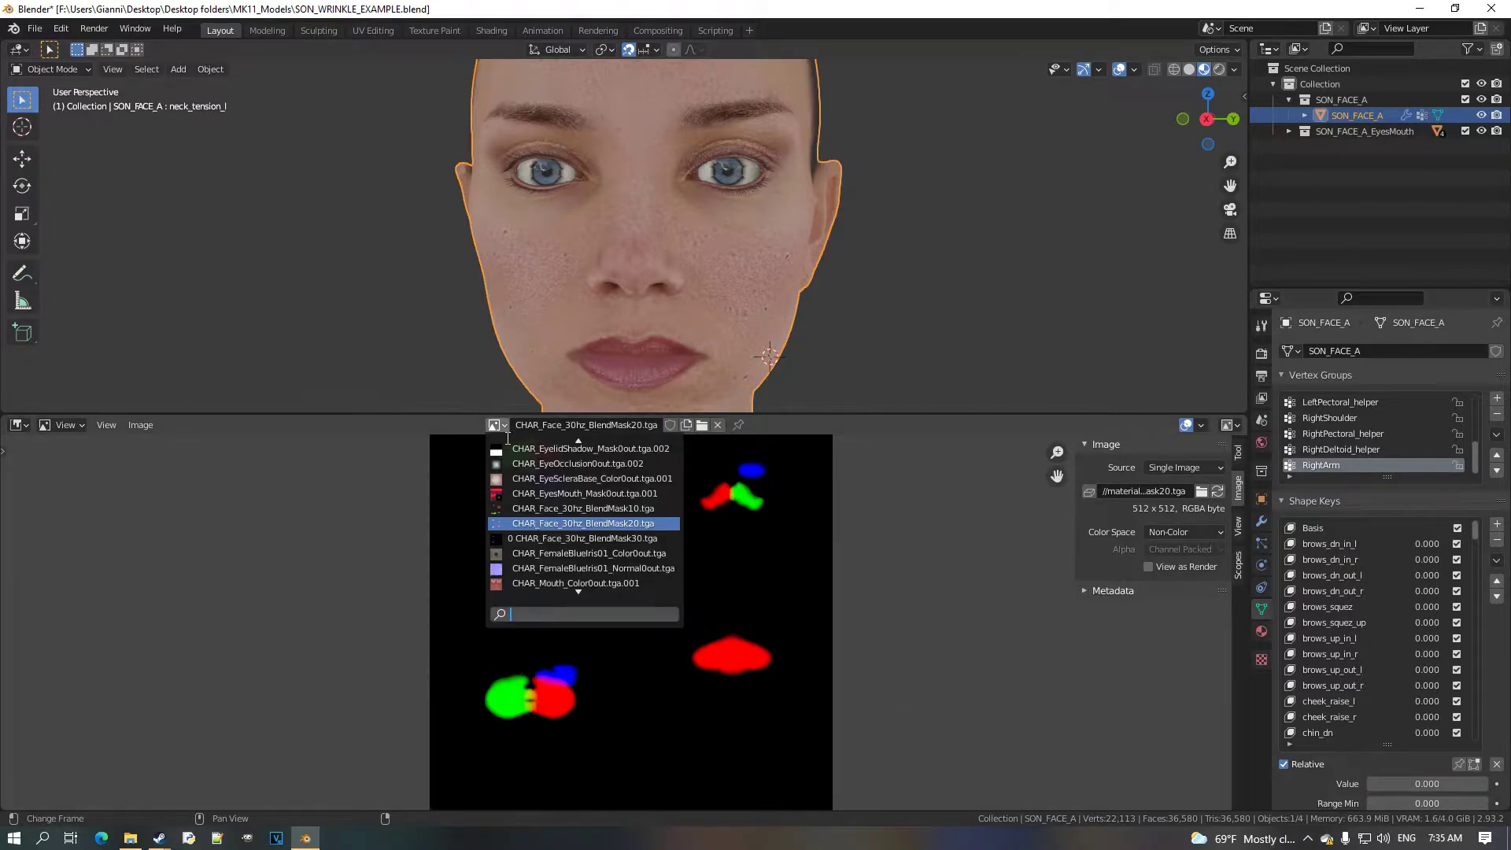
click(584, 538)
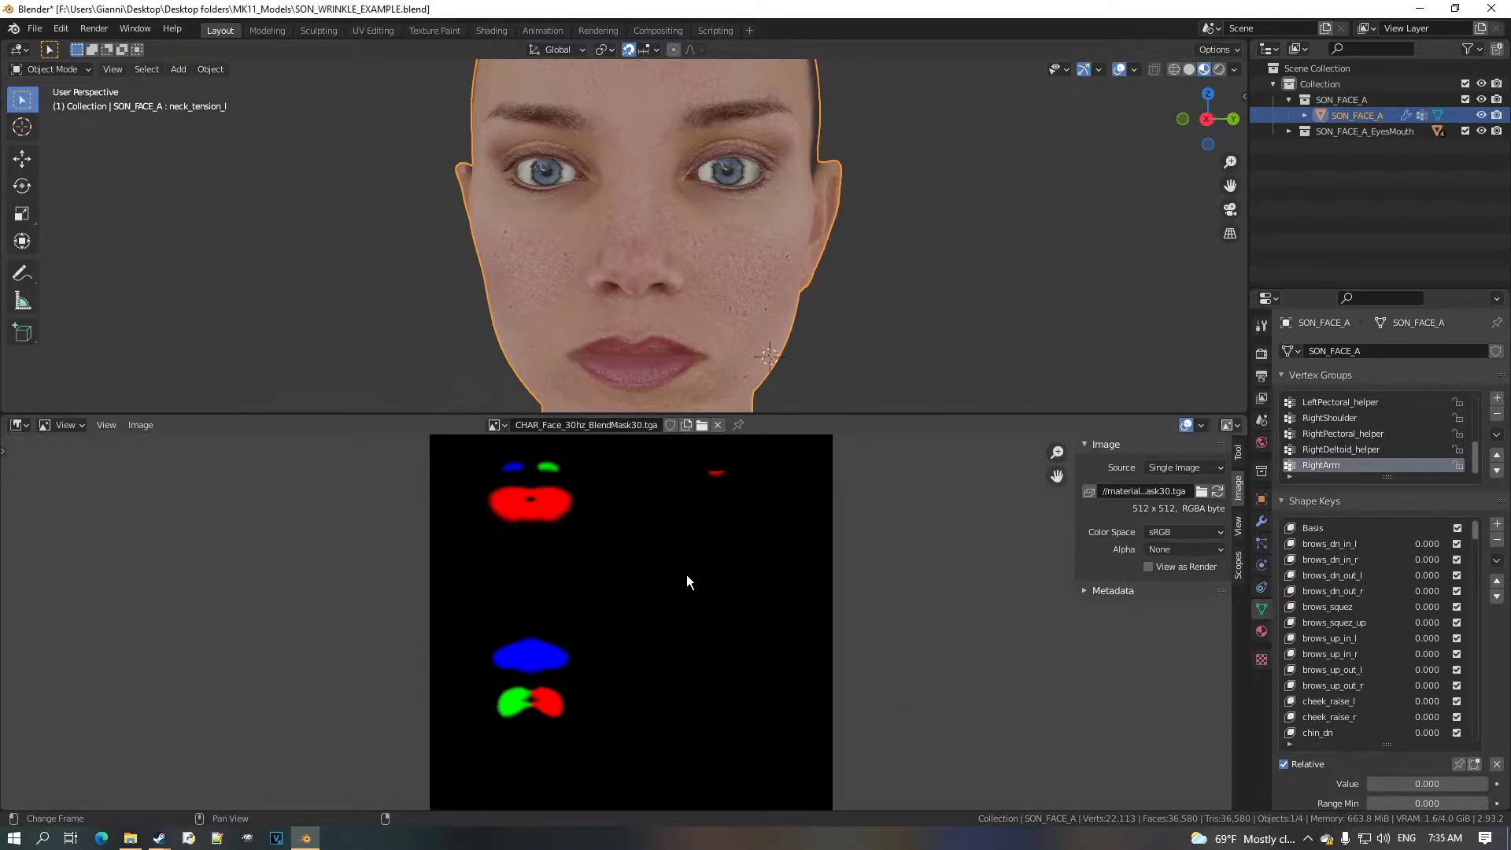
middle_drag(591, 522, 593, 531)
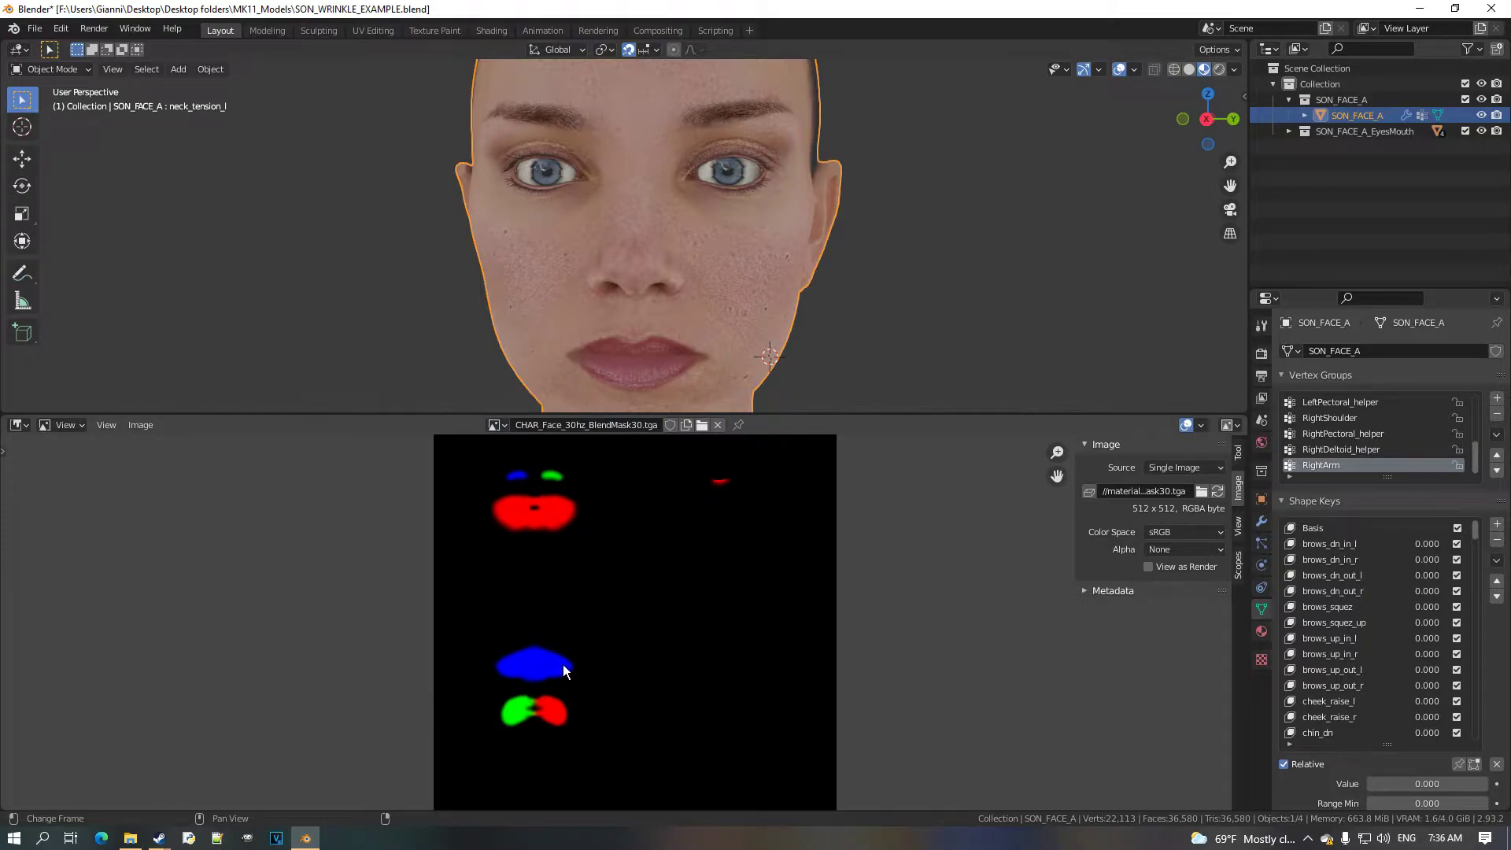
Return to CHAR_Face_30hz_BlendMask20.tga and compare its mask regions with the whole head model.
click(505, 429)
click(584, 504)
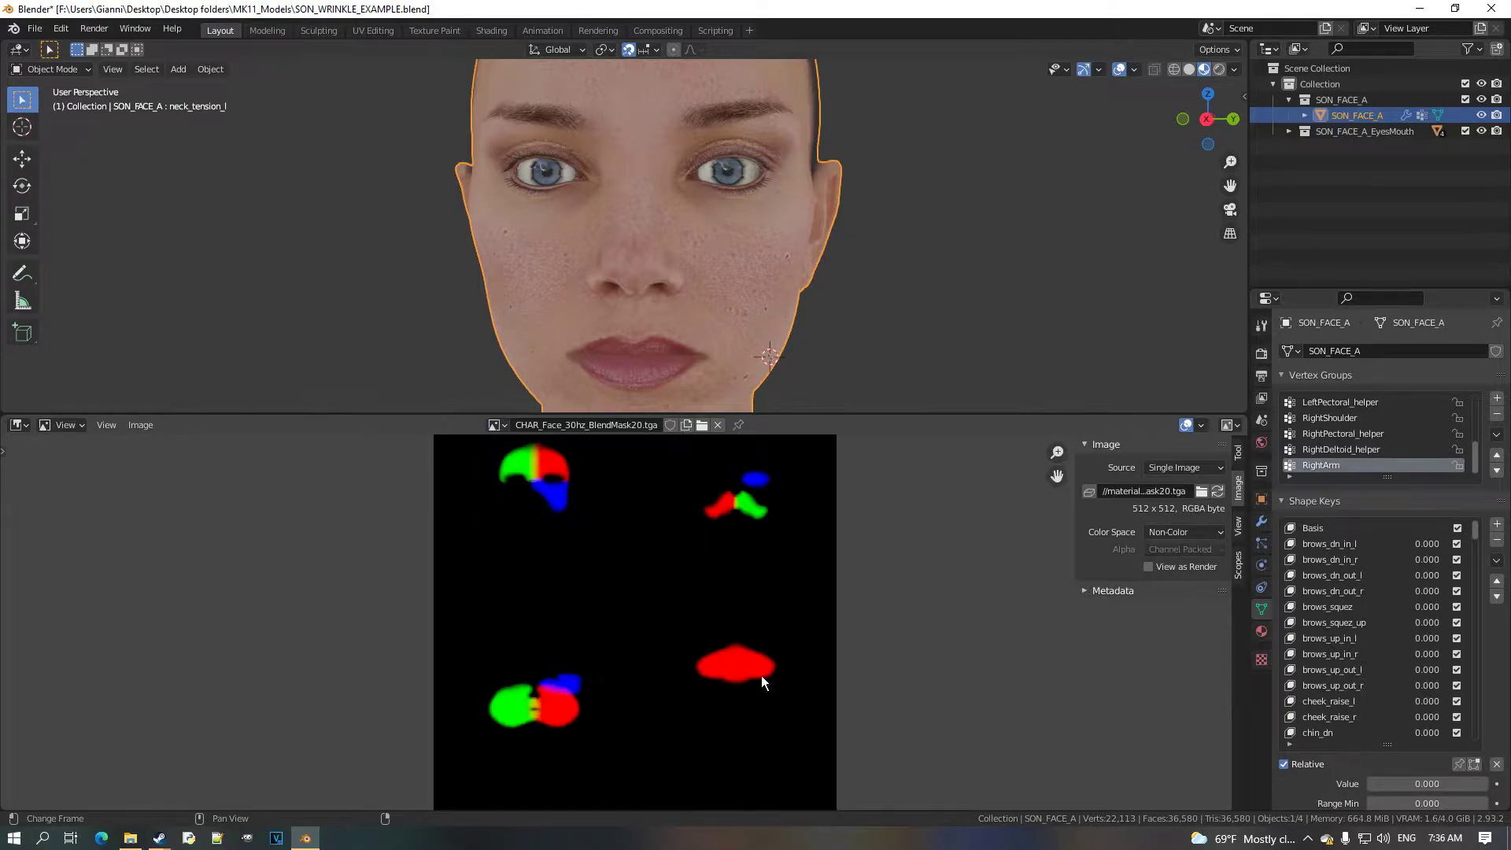
scroll(725, 346, down, 4)
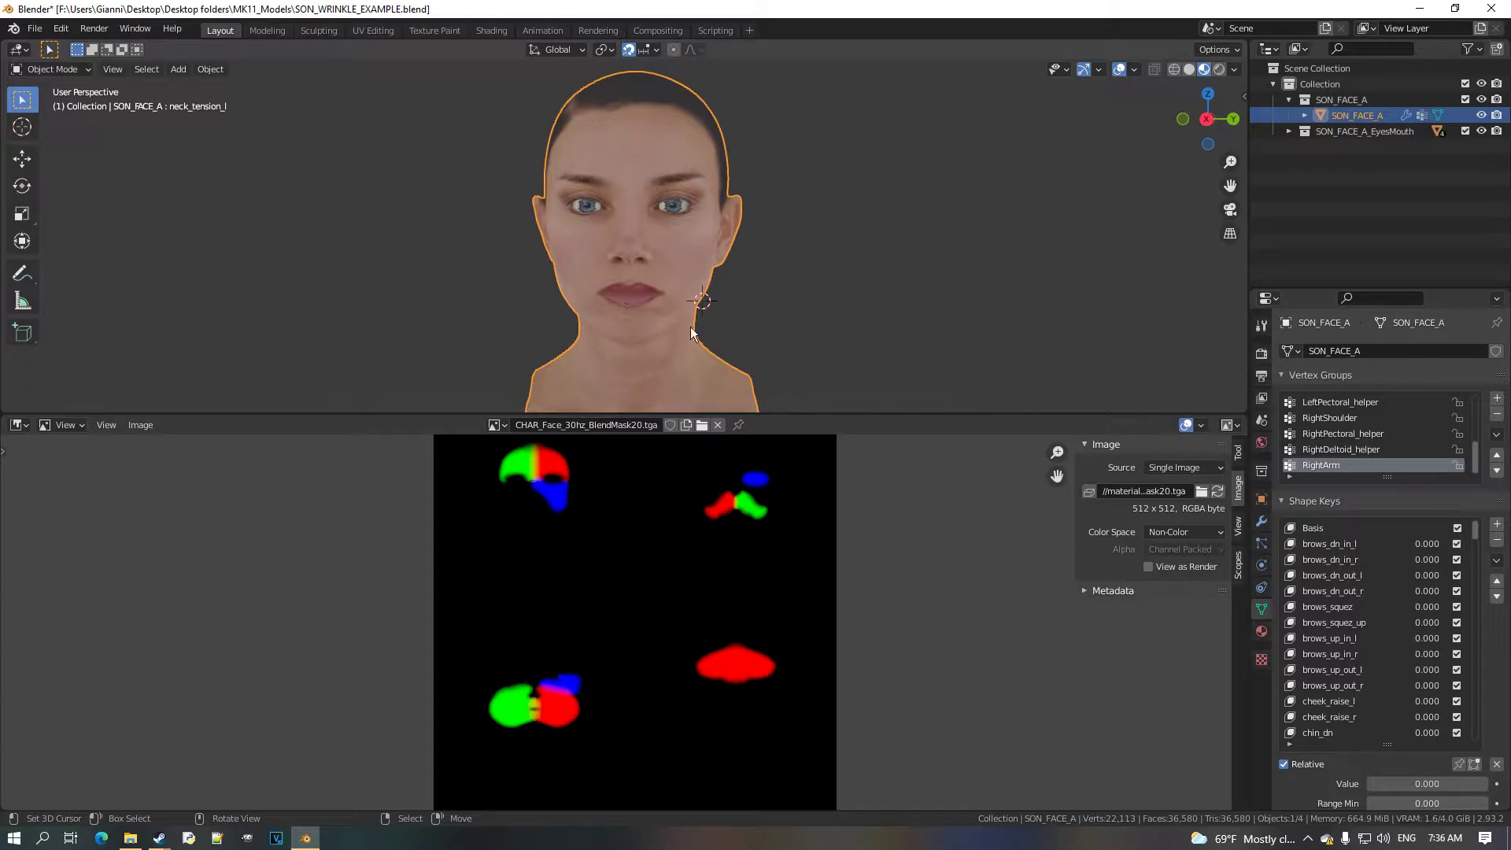
Display CHAR_Face_30hz_BlendMask30.tga and compare its mask regions with those of CHAR_Face_30hz_BlendMask20.tga.
click(498, 425)
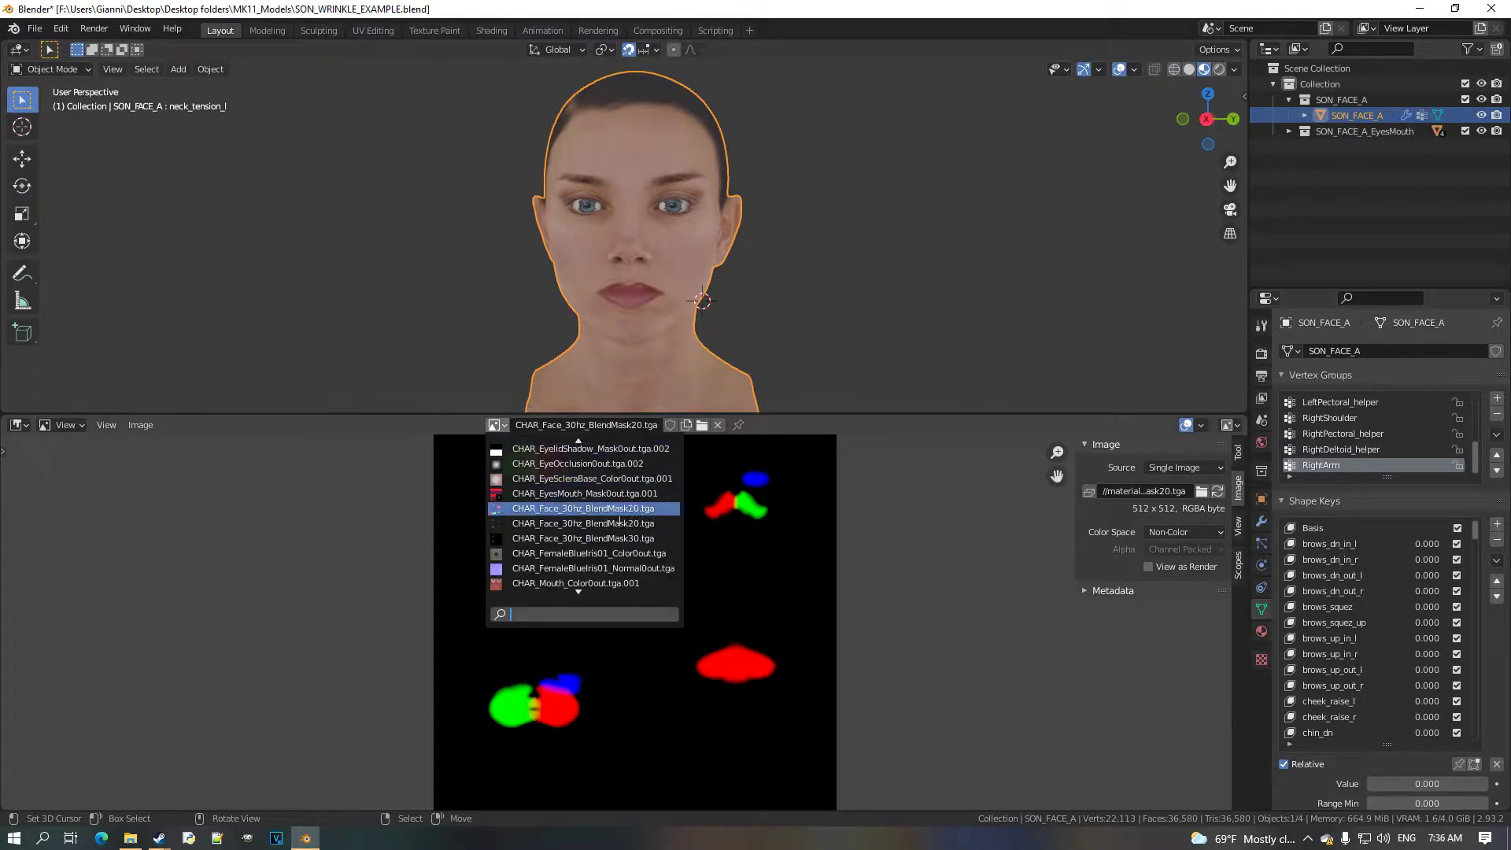
click(658, 523)
click(498, 425)
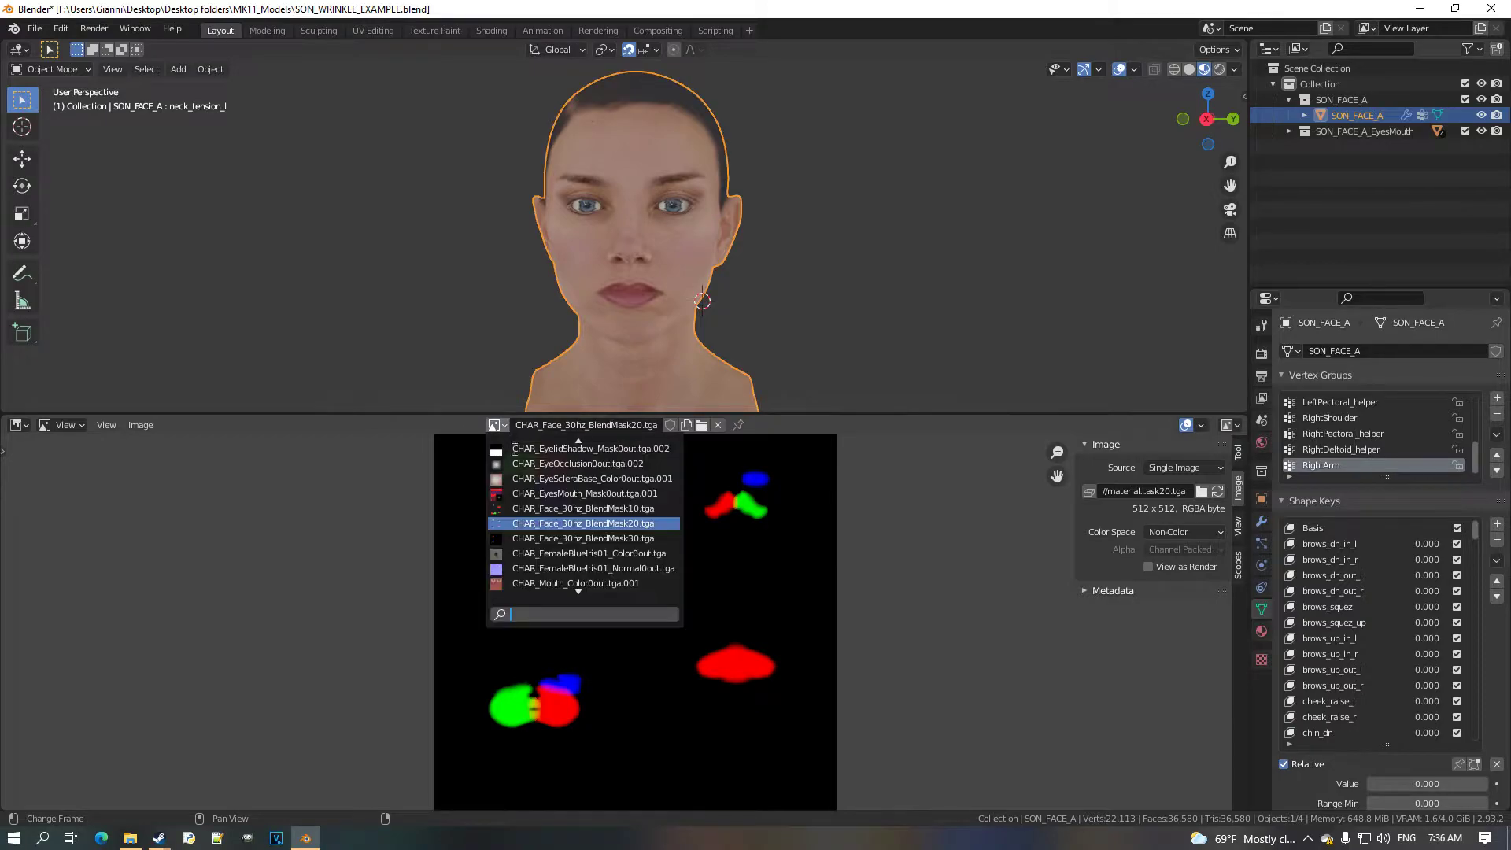
click(645, 539)
scroll(579, 650, up, 1)
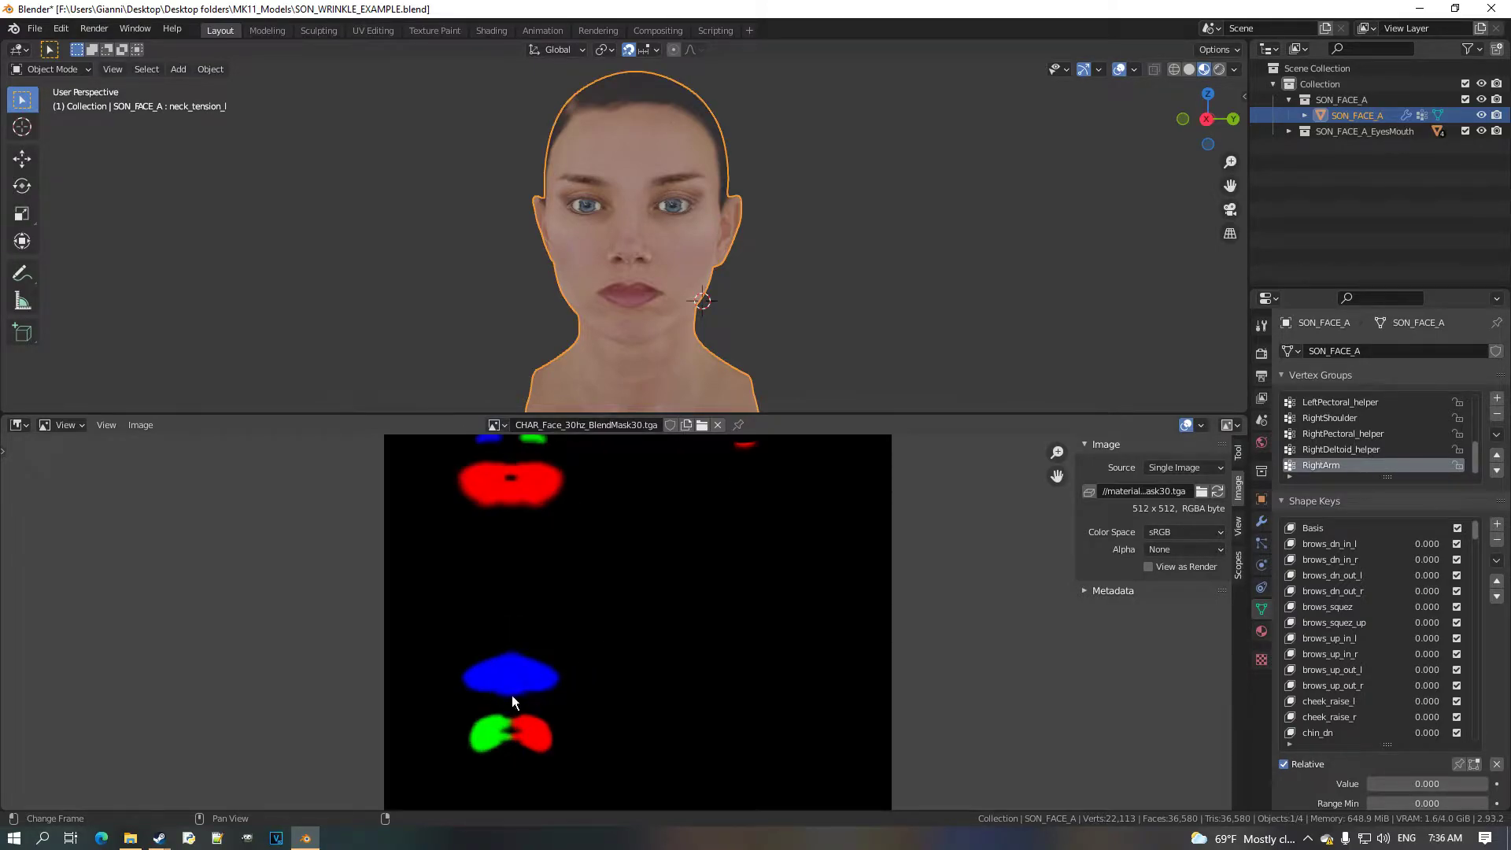
click(510, 427)
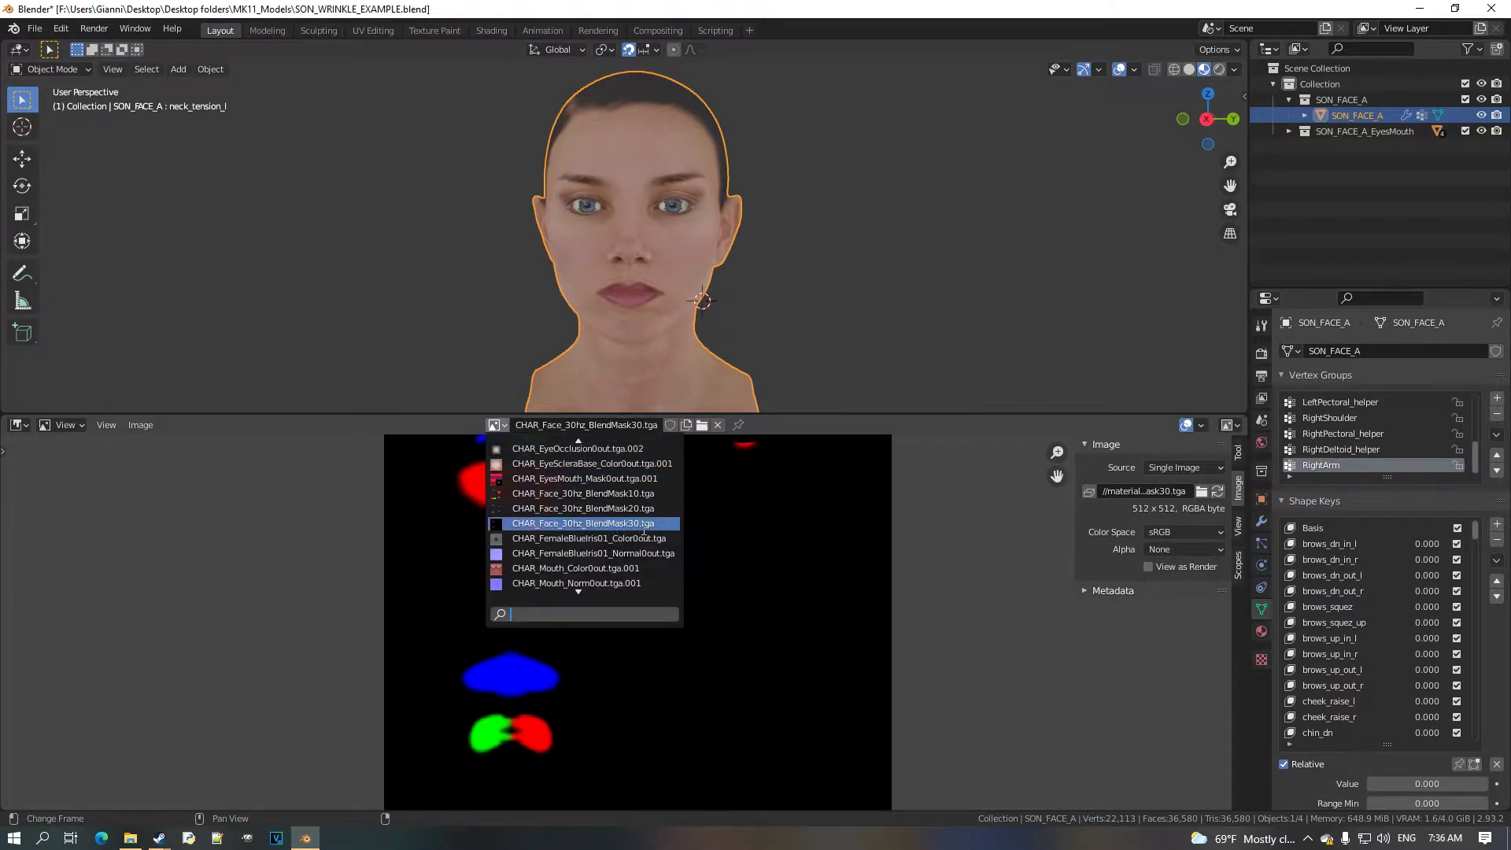
click(653, 508)
Switch the lower area from the image view to the Shader Editor, showing the blend mask nodes inside Wrinkle_Alpha.
click(18, 425)
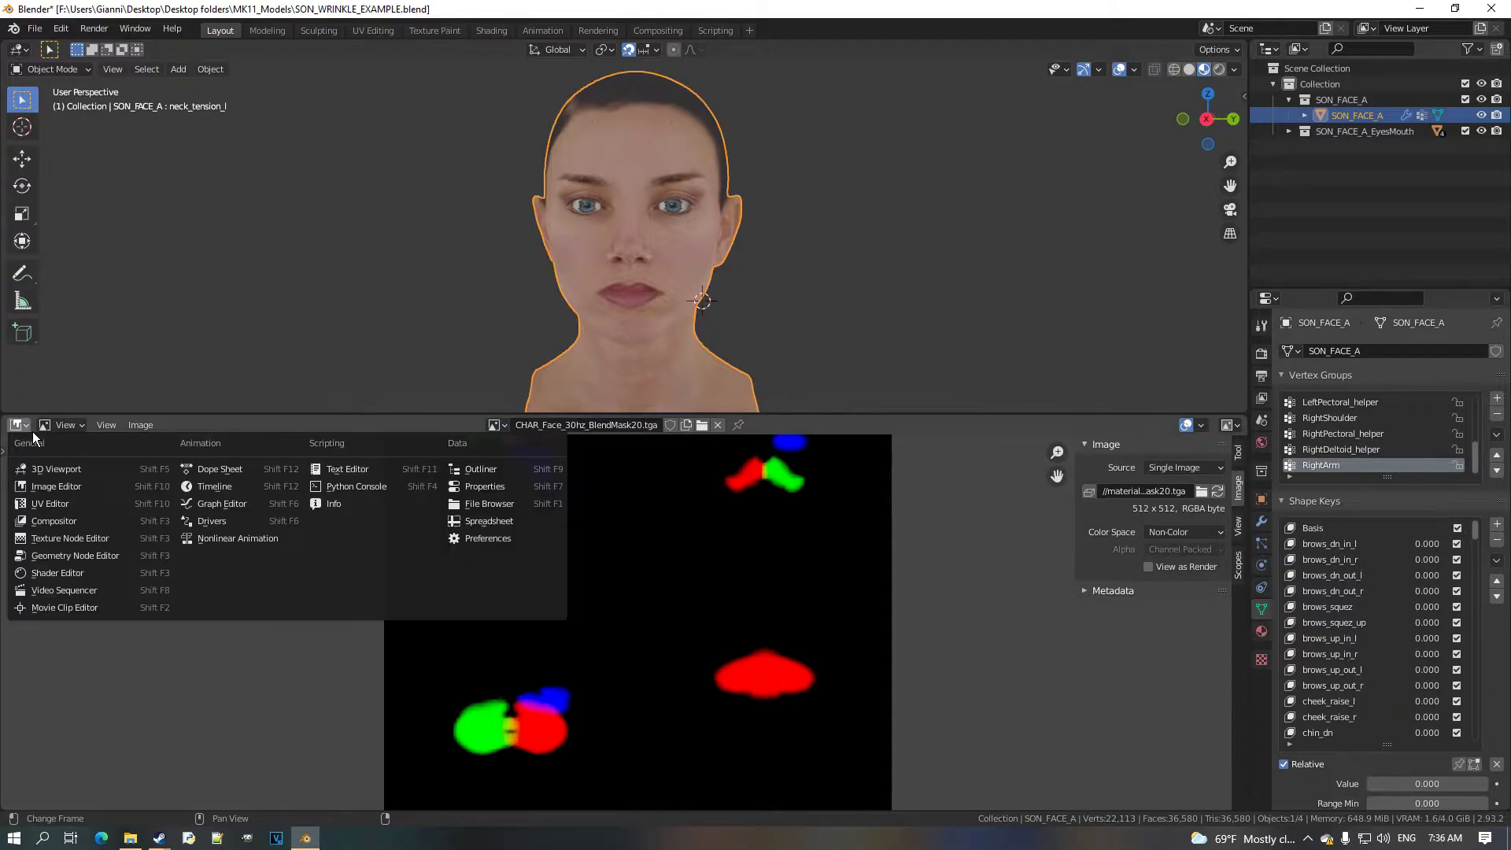
click(101, 573)
scroll(484, 646, down, 2)
scroll(484, 645, up, 2)
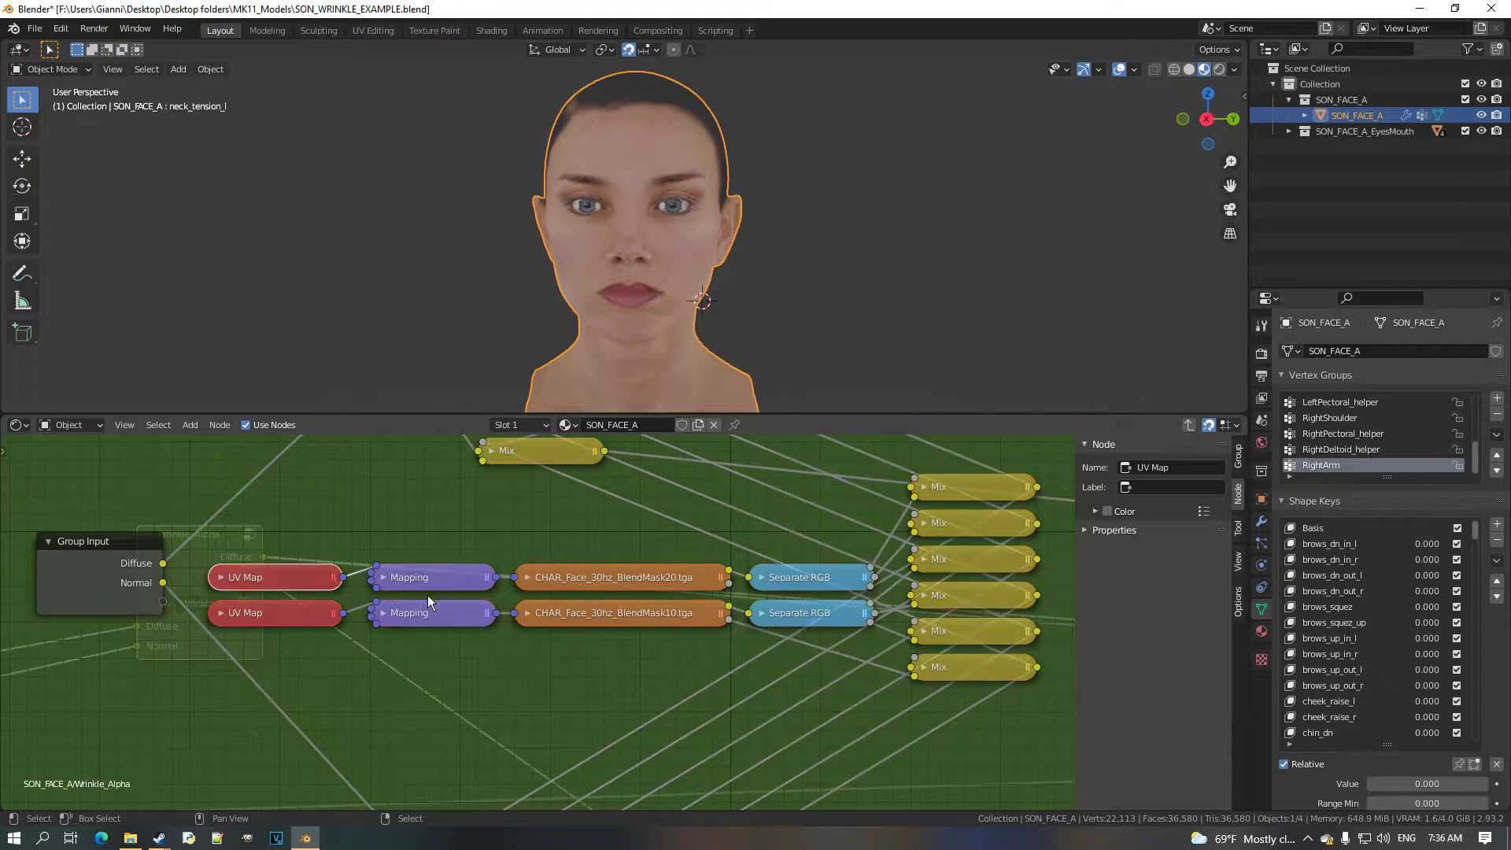
Duplicate the linked UV Map, Mapping, BlendMask20 and Separate RGB nodes and place the copy below the BlendMask10 row.
click(536, 586)
click(807, 587)
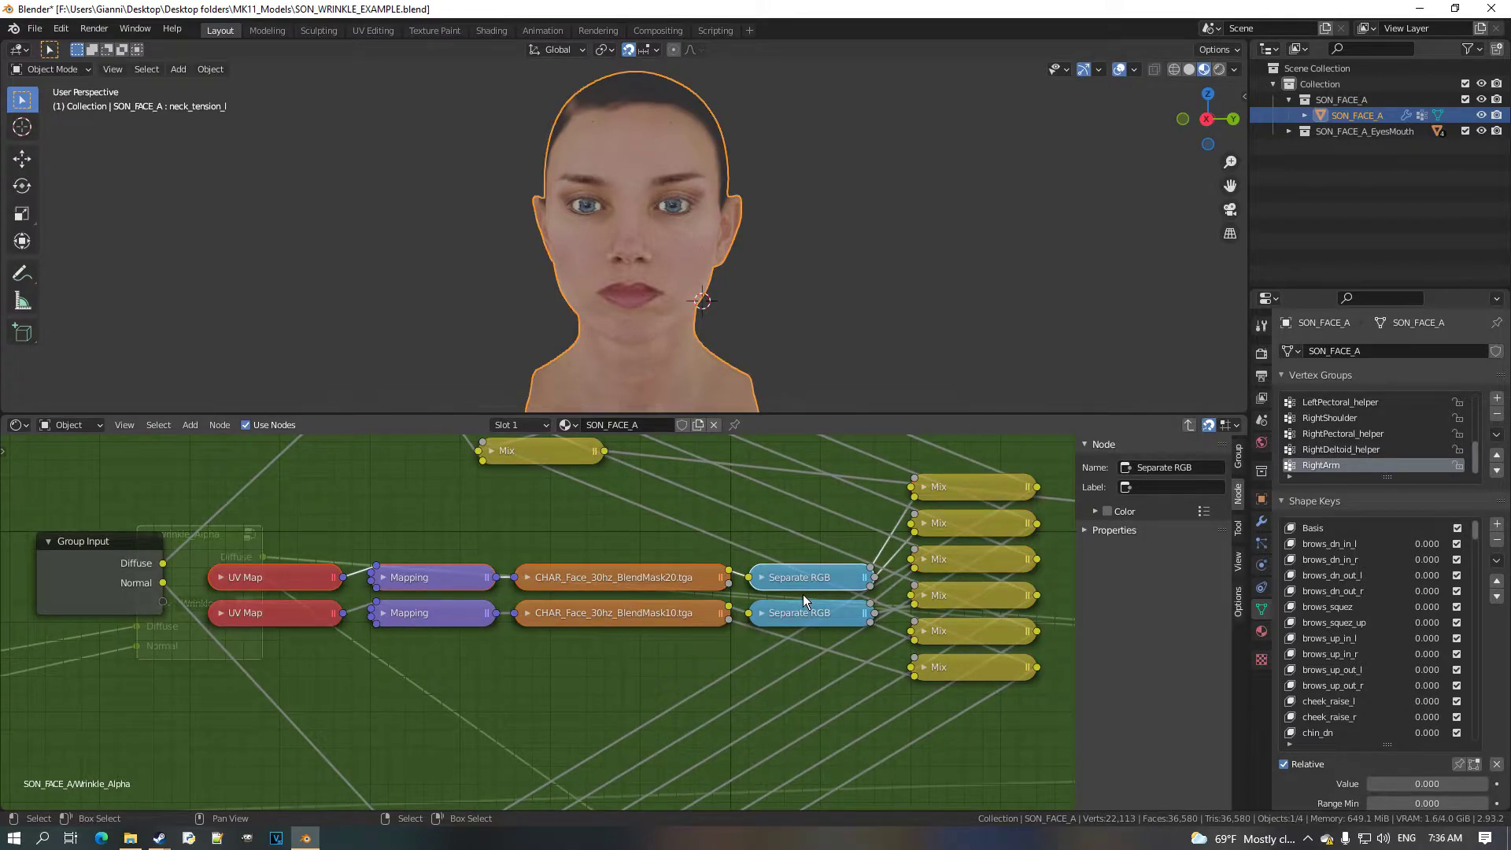
key(l)
key(l)
key(l)
key(shift+d)
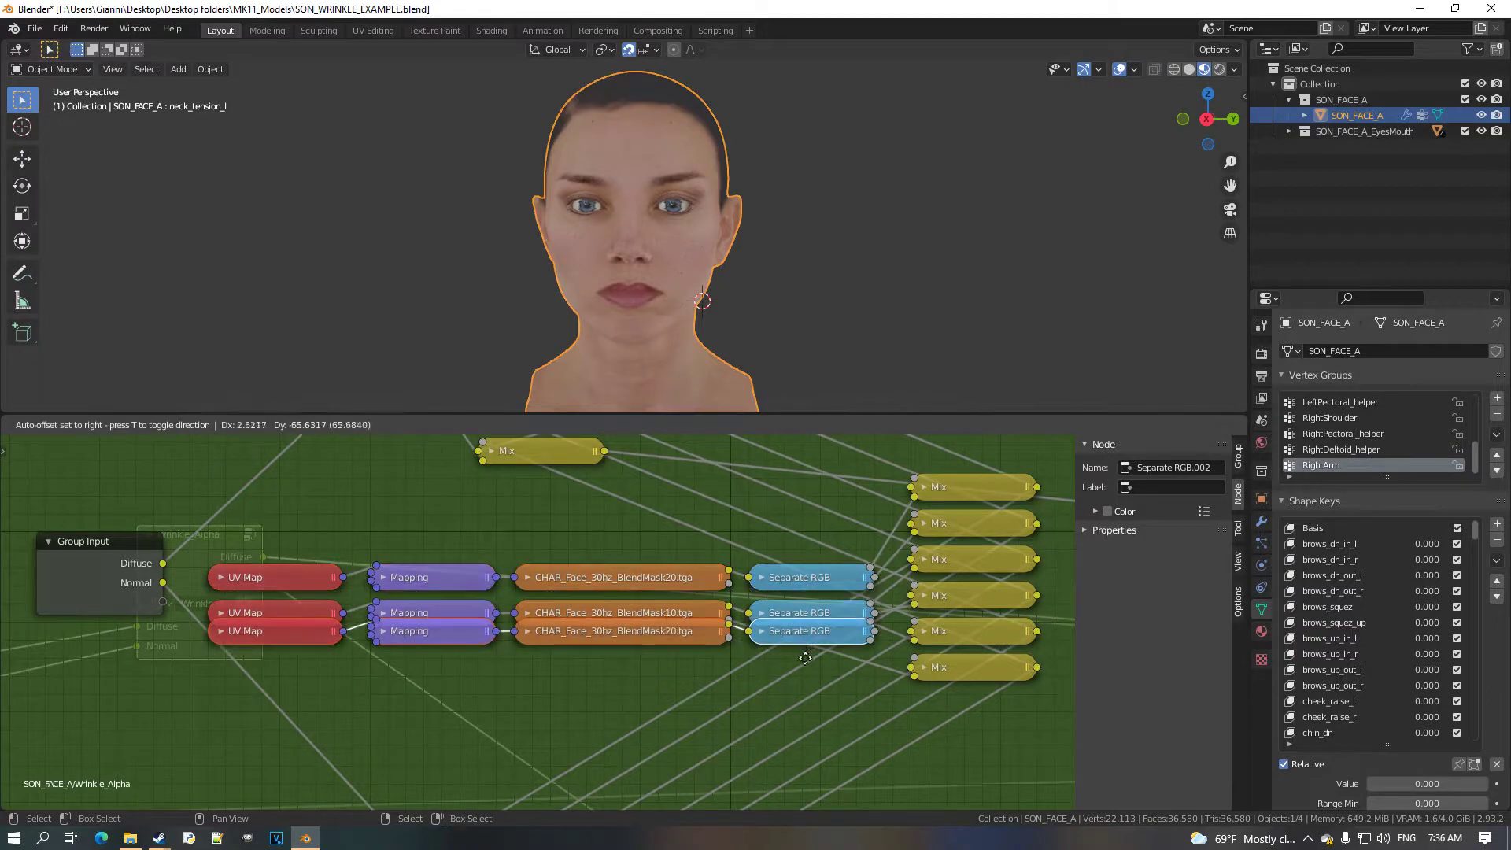
click(806, 673)
Connect the duplicated BlendMask20 texture's Color output to the Group Output's Diffuse input to preview the mask on the head.
scroll(772, 667, down, 6)
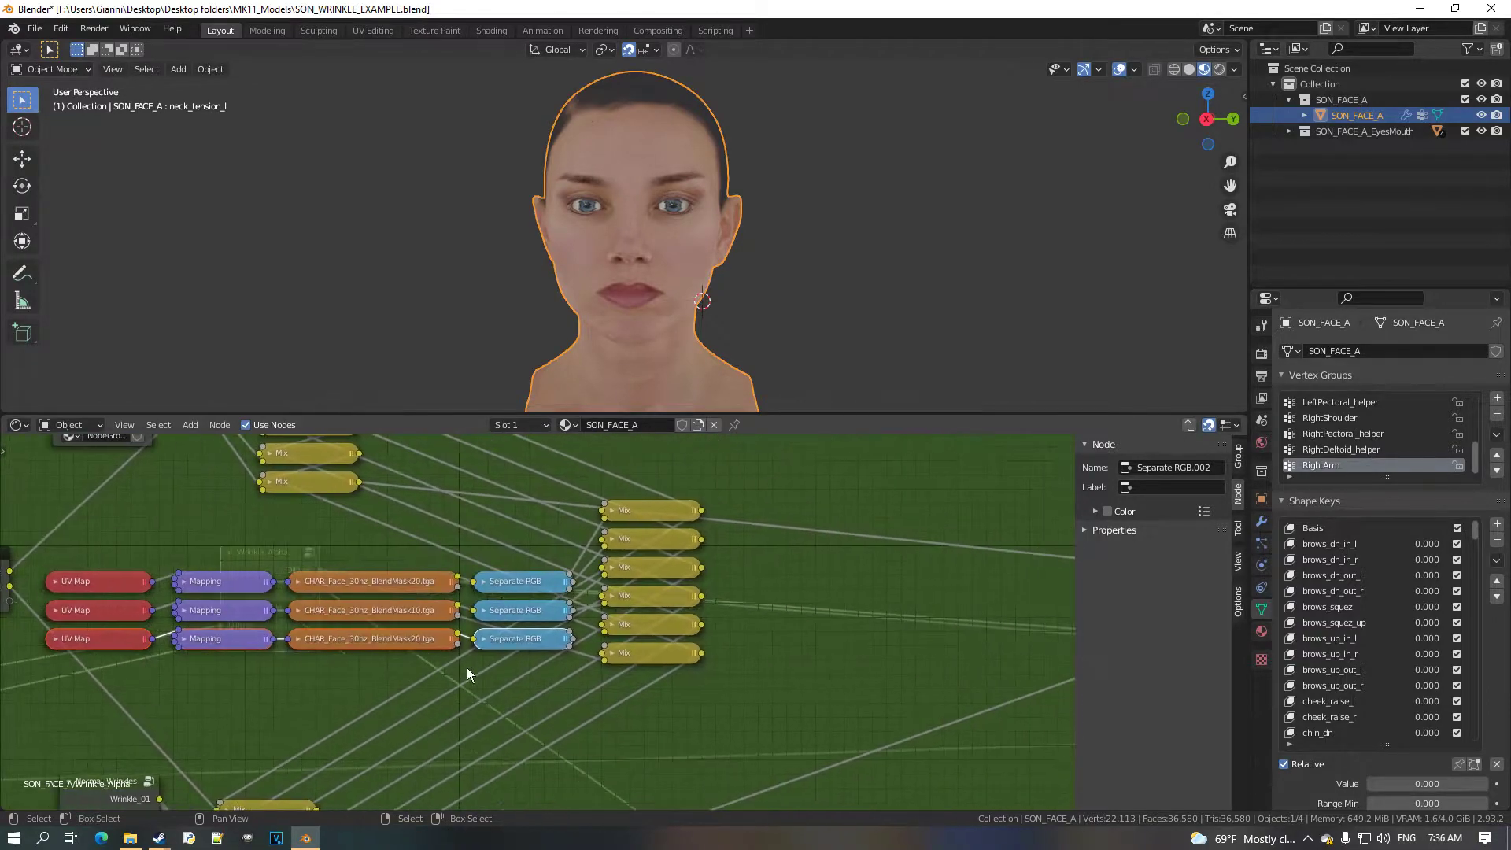
scroll(431, 650, up, 1)
drag(381, 631, 998, 596)
scroll(432, 584, up, 3)
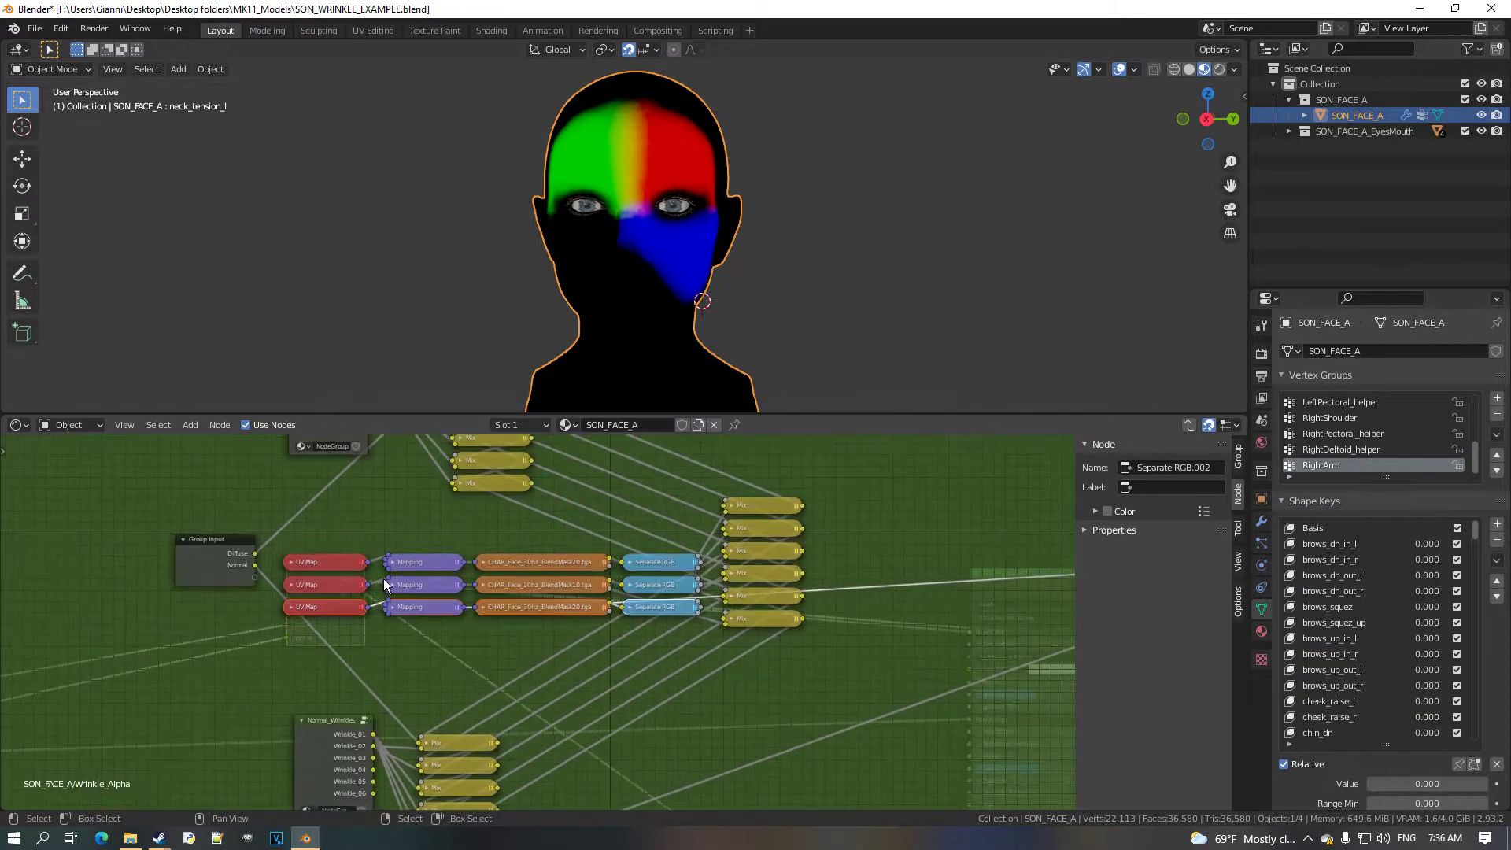
Expand the duplicated BlendMask20 row's Mapping node and set its X location to 0.5 m.
click(431, 596)
scroll(537, 564, up, 2)
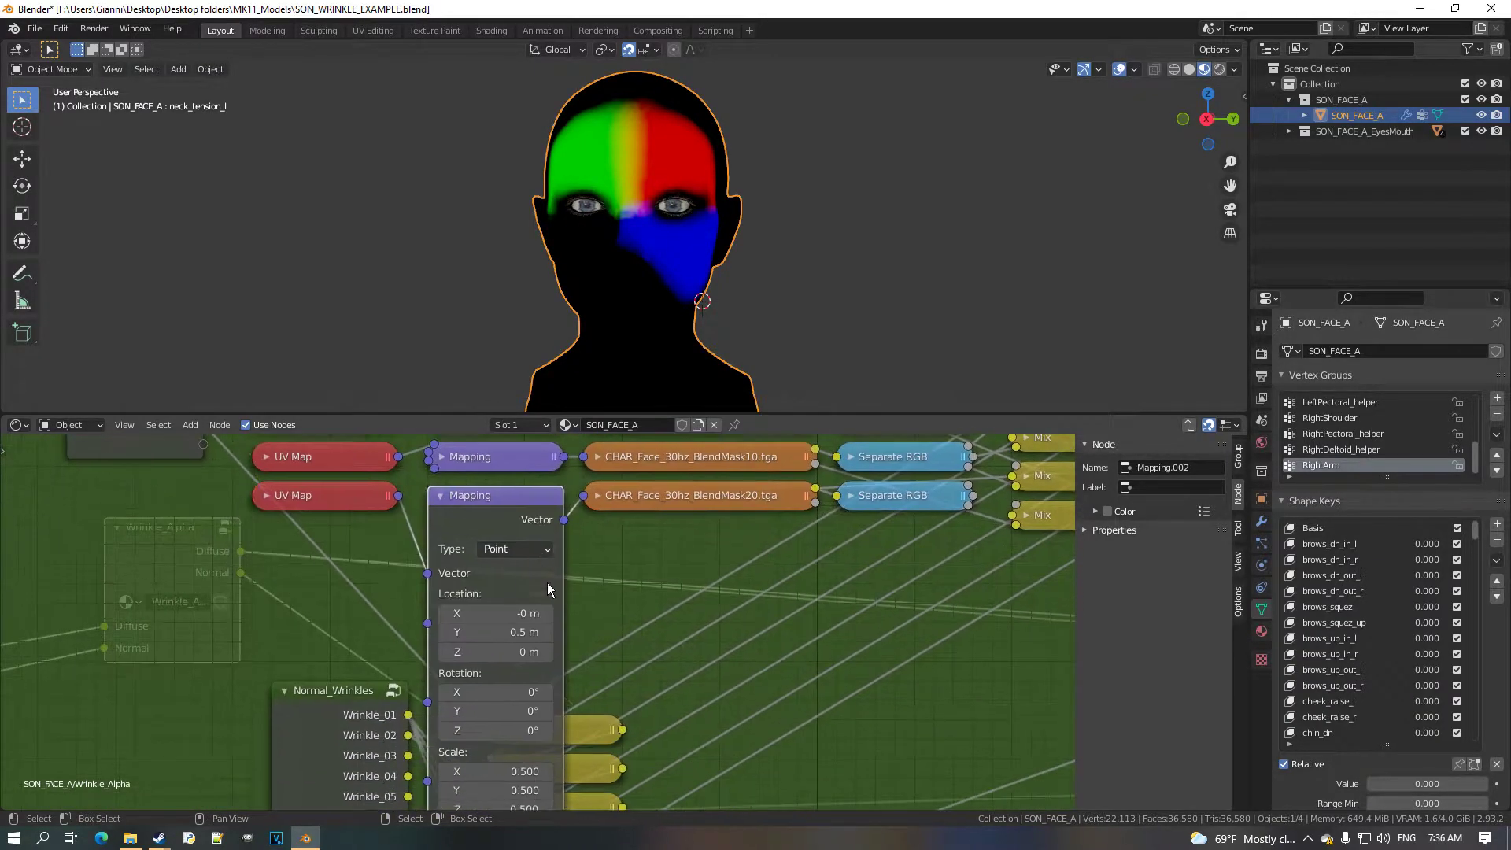
click(565, 622)
click(565, 621)
click(565, 622)
click(565, 621)
click(565, 622)
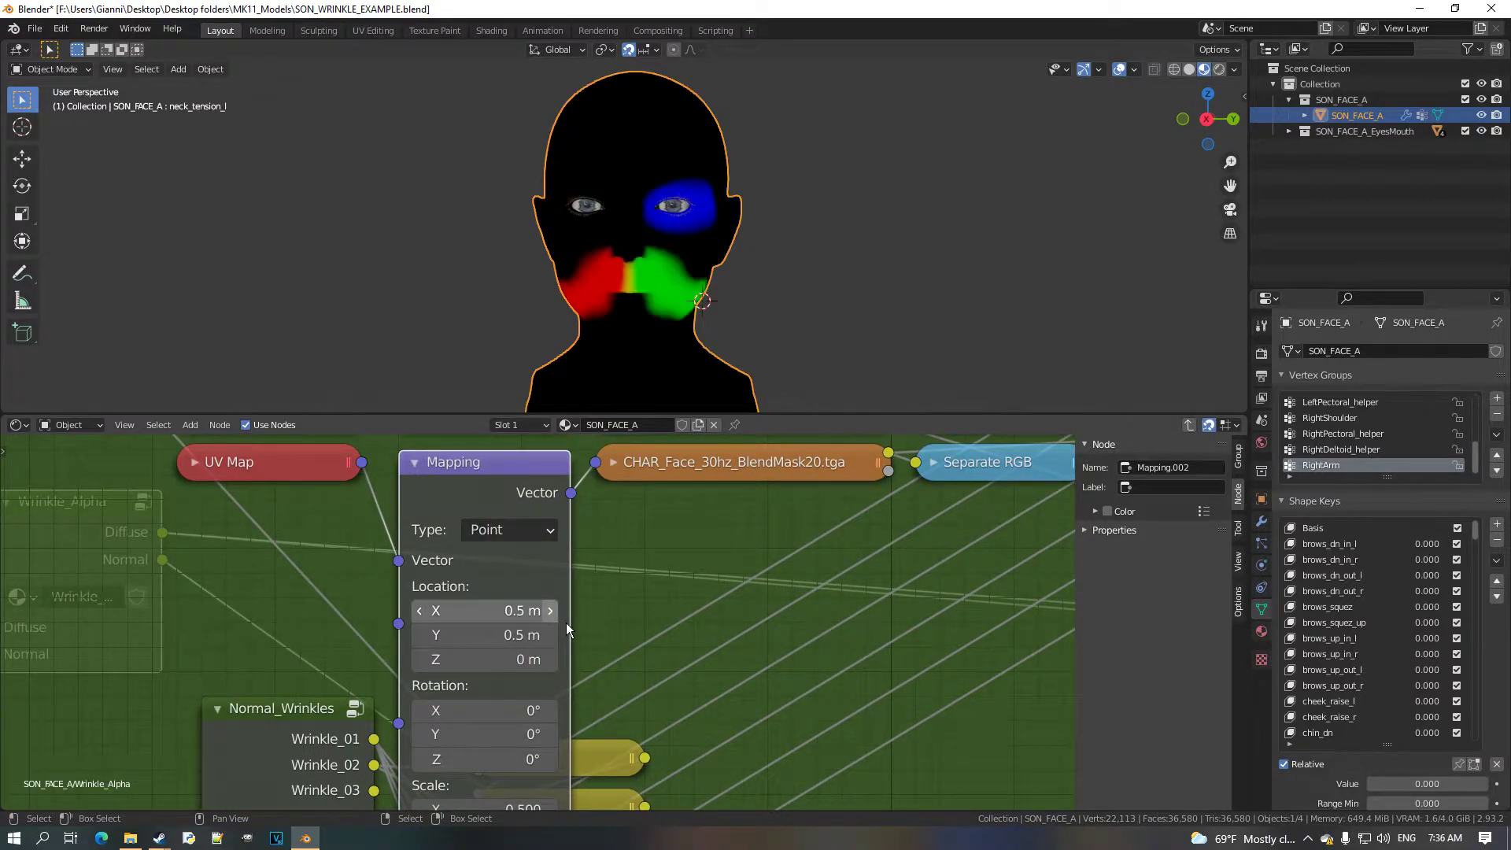
Set the same Mapping node's Y location to 0 m and inspect the forehead mask from the side.
click(423, 642)
click(423, 642)
click(424, 642)
click(423, 642)
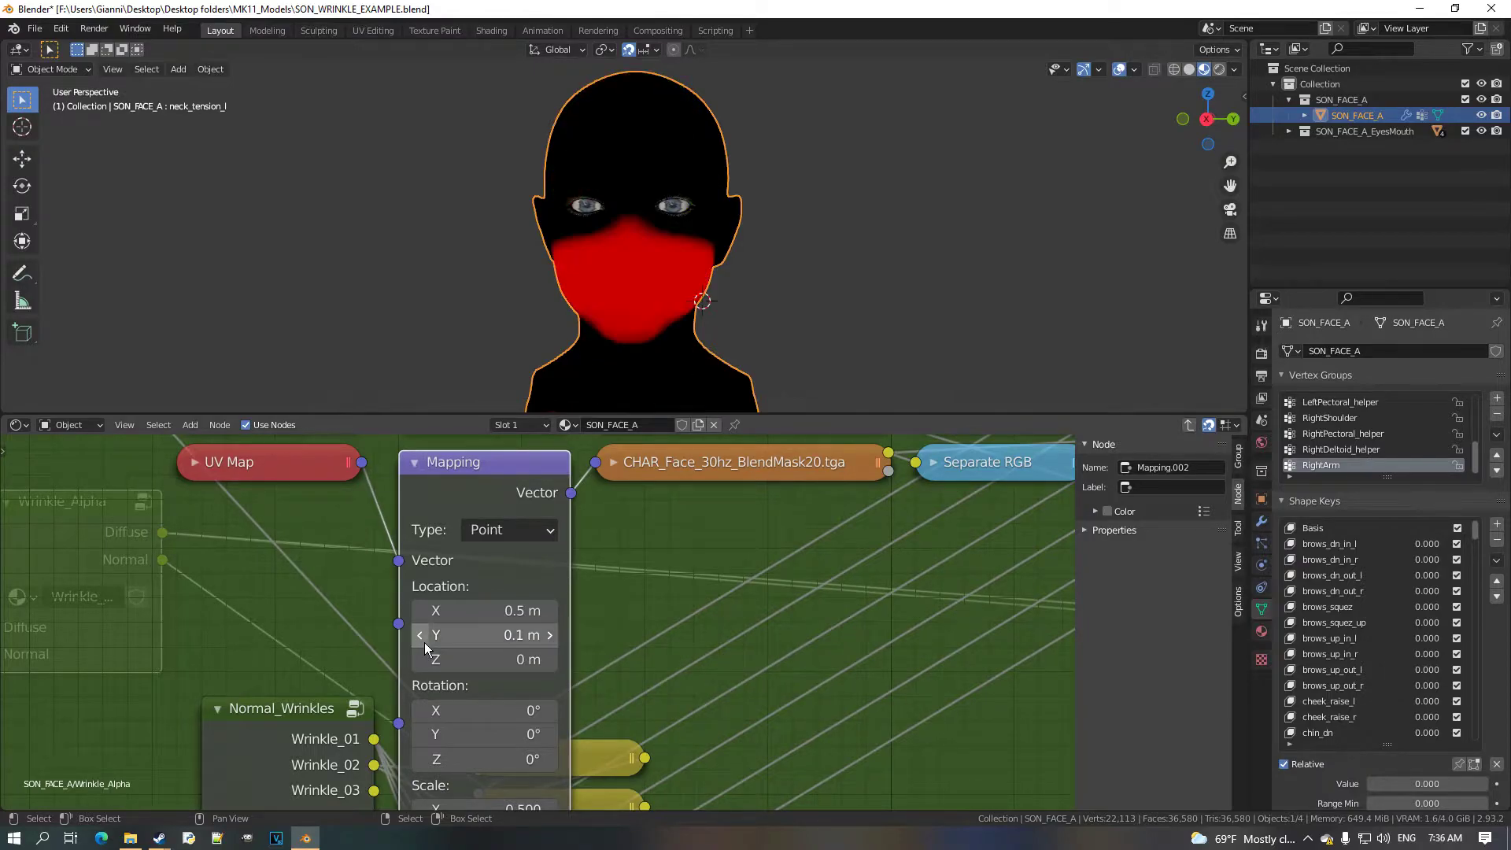
click(423, 642)
mouse_move(631, 232)
middle_down()
mouse_move(723, 284)
mouse_move(696, 205)
mouse_move(603, 224)
middle_up()
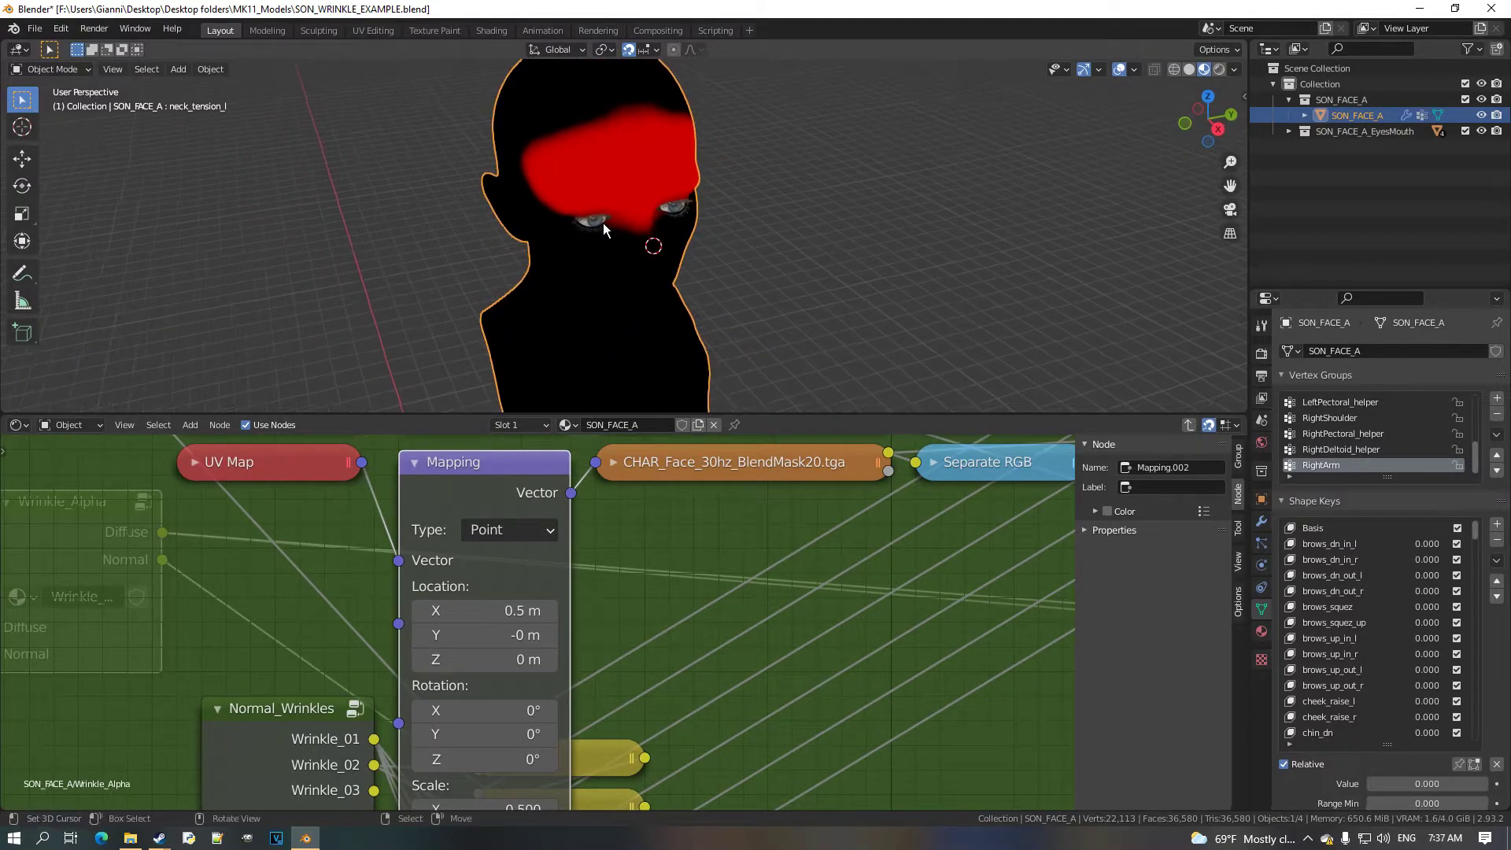
Collapse the Mapping node and move the duplicated BlendMask20 row down by one row, leaving a gap above it.
scroll(422, 562, down, 2)
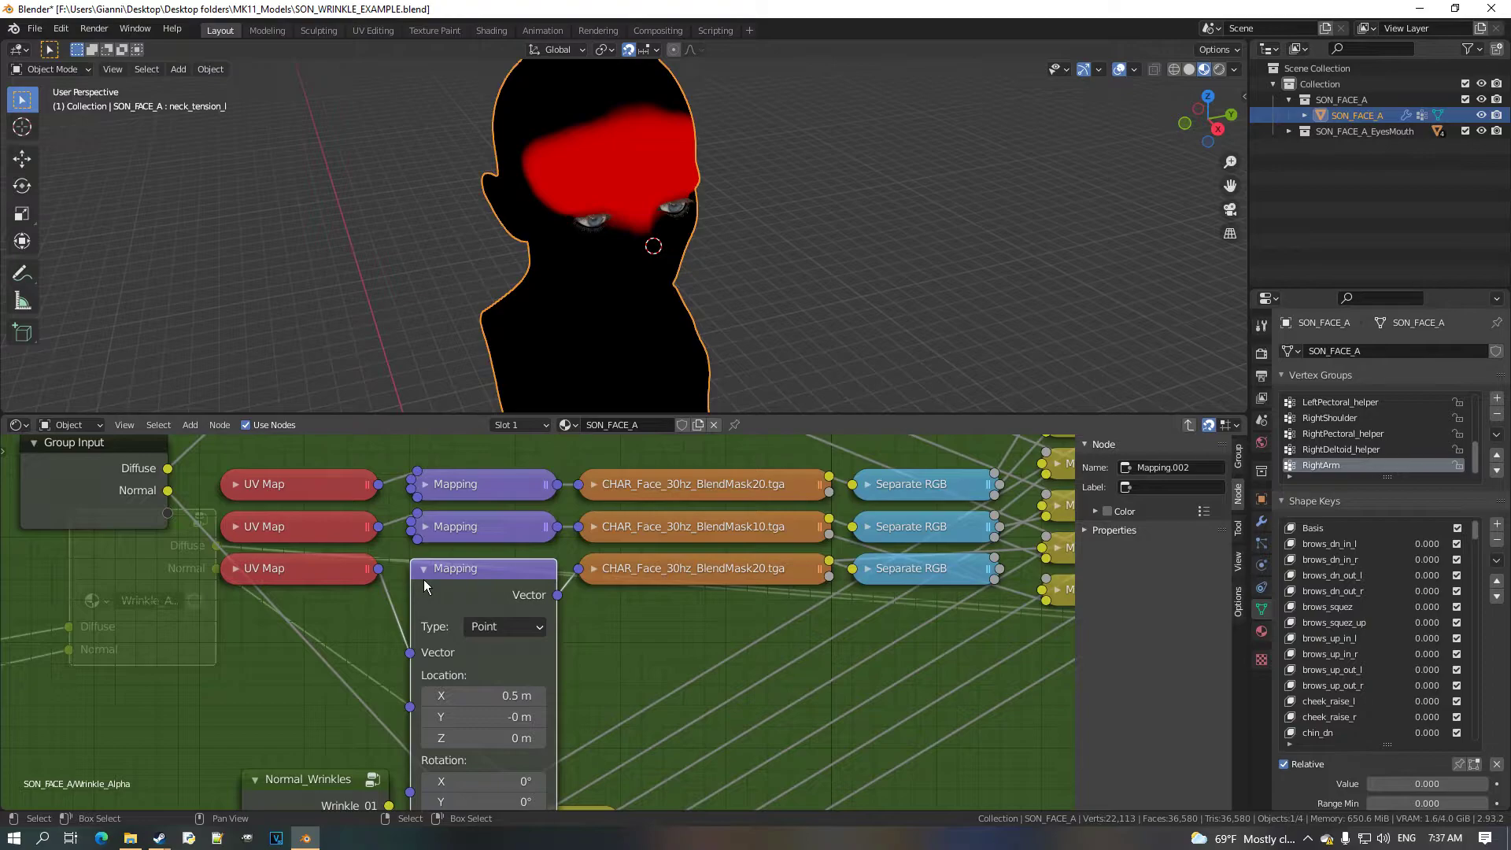
click(424, 572)
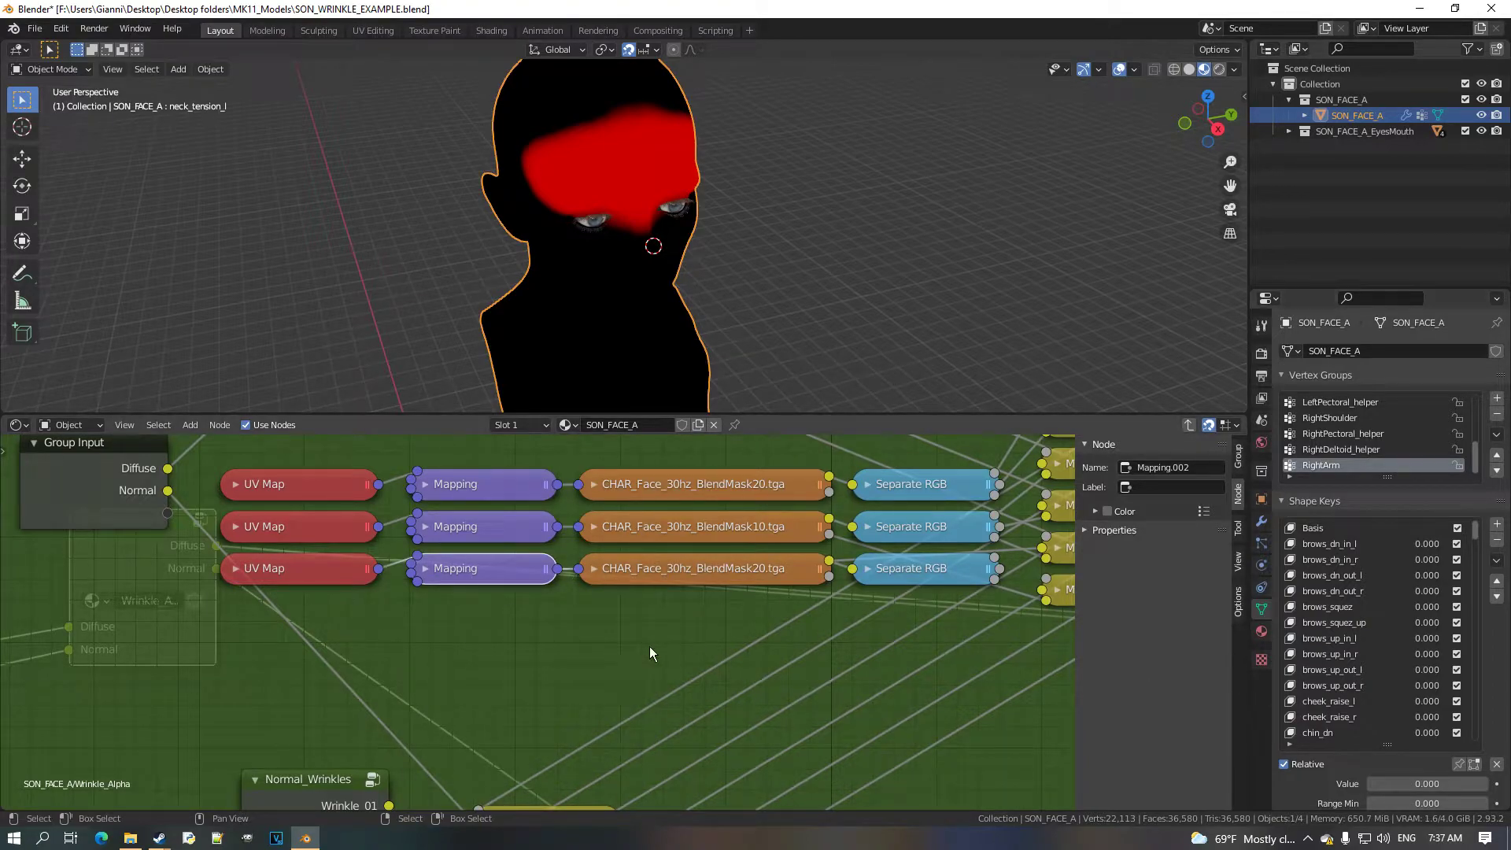
scroll(542, 652, down, 1)
click(582, 609)
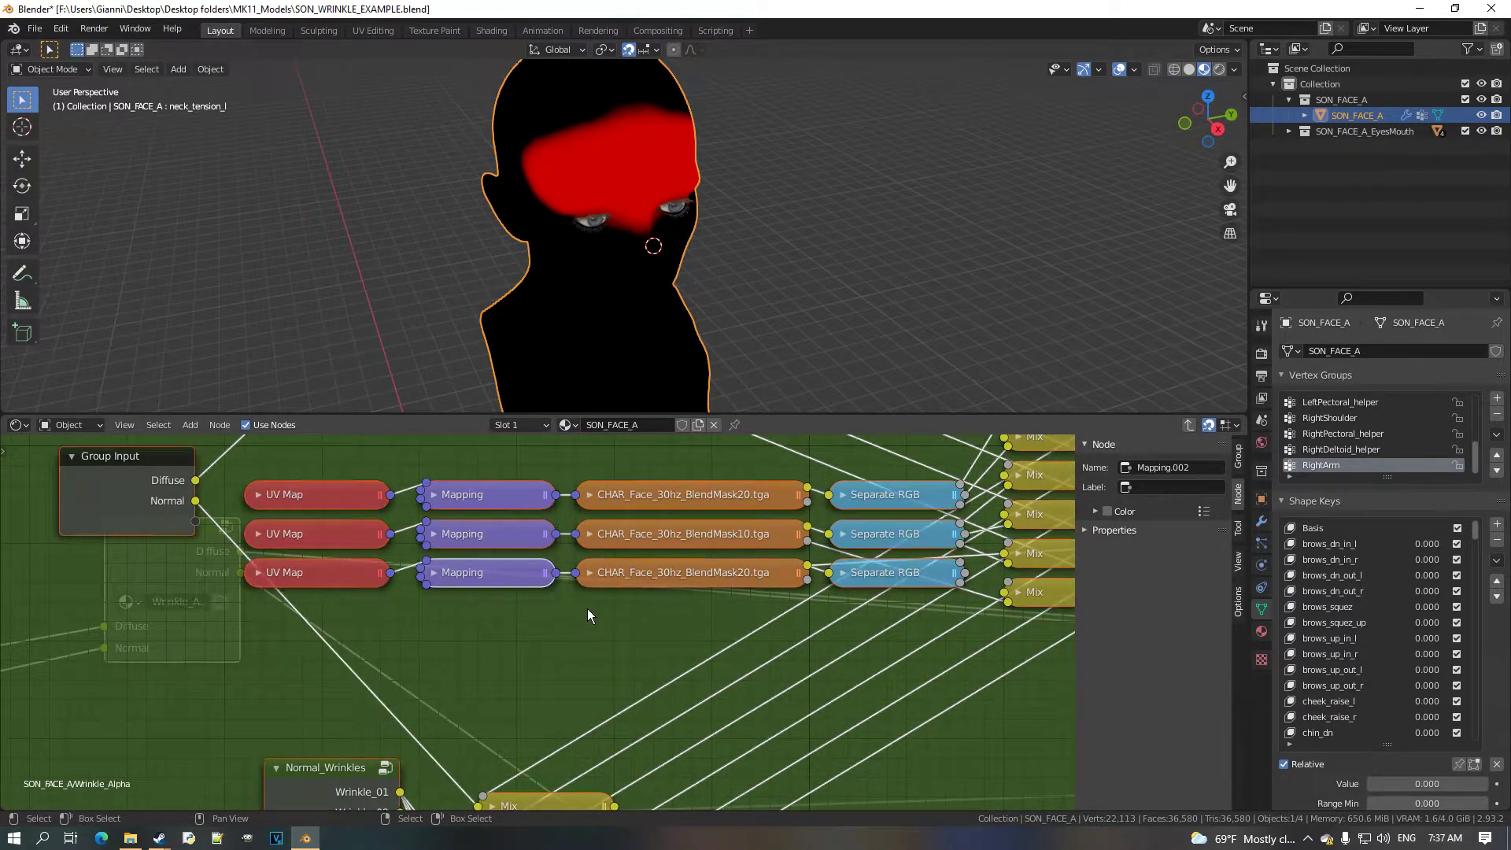
drag(934, 622, 329, 575)
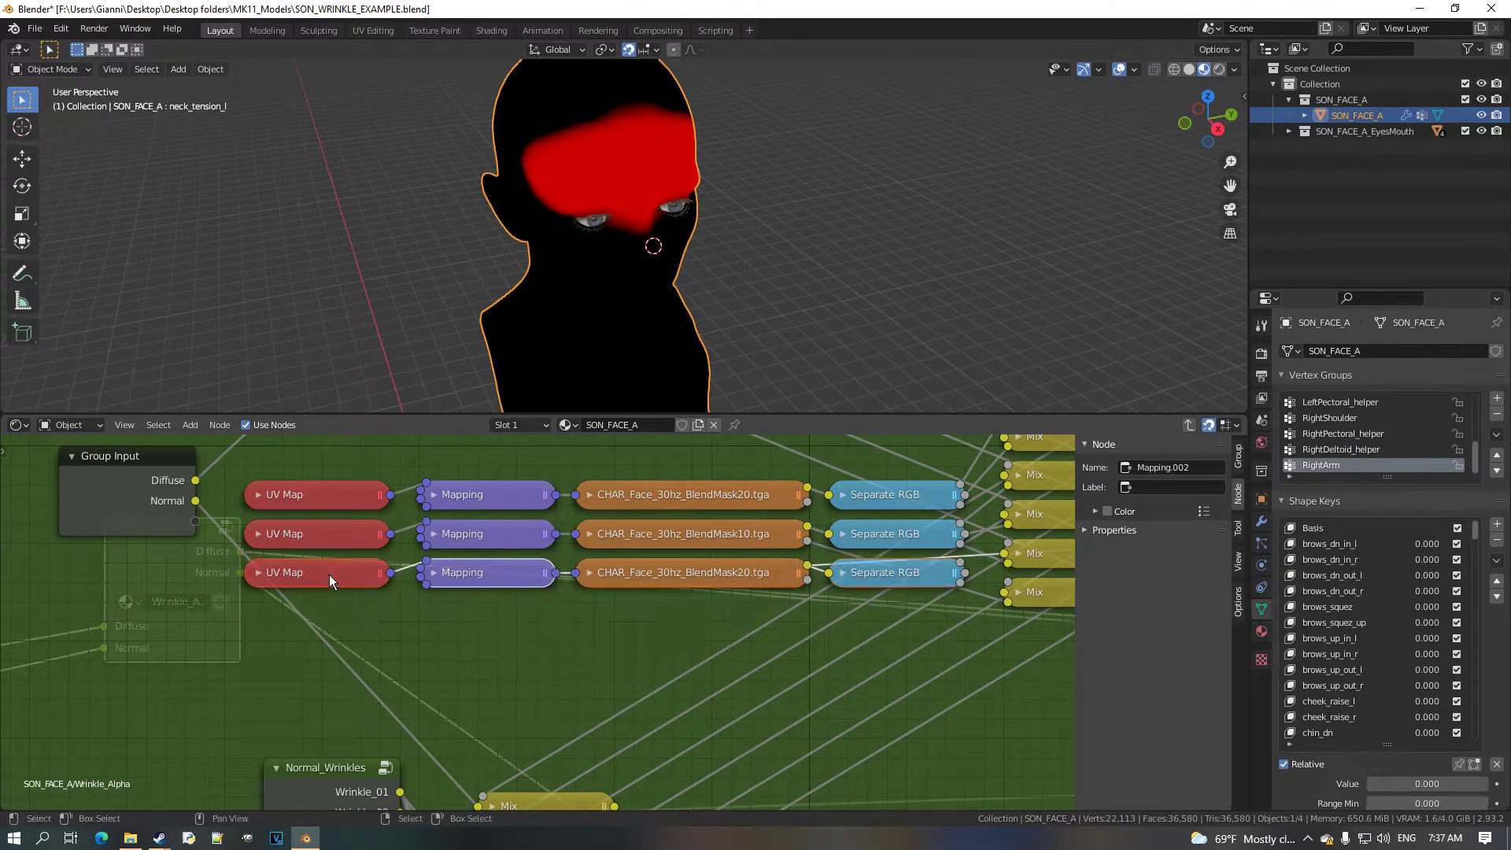
key(g)
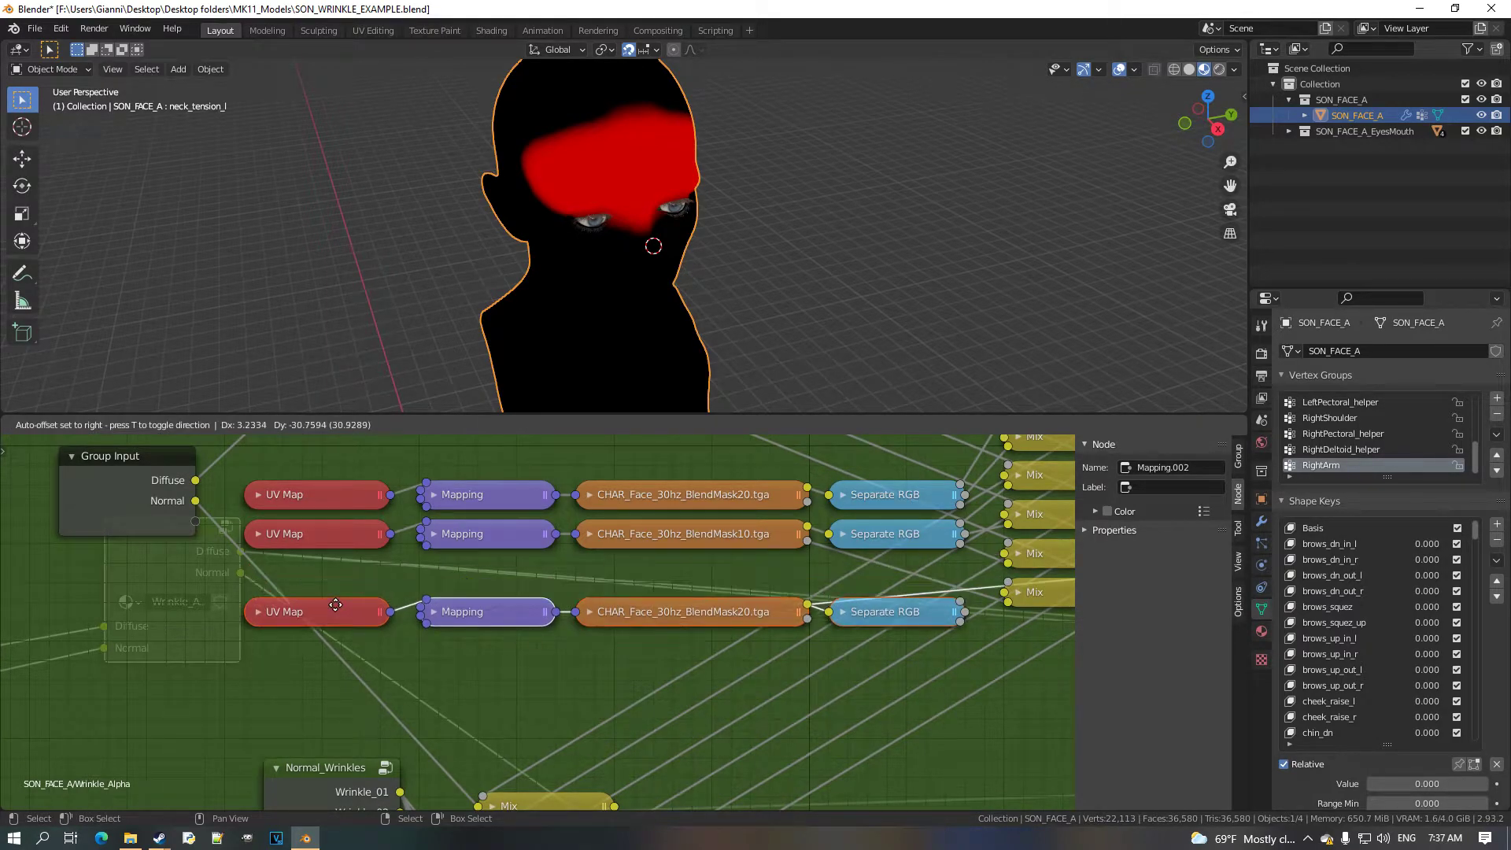
click(331, 613)
Duplicate the UV Map, Mapping, BlendMask10 and Separate RGB nodes into the gap above the lowest row.
drag(334, 549, 516, 545)
shift+click(666, 547)
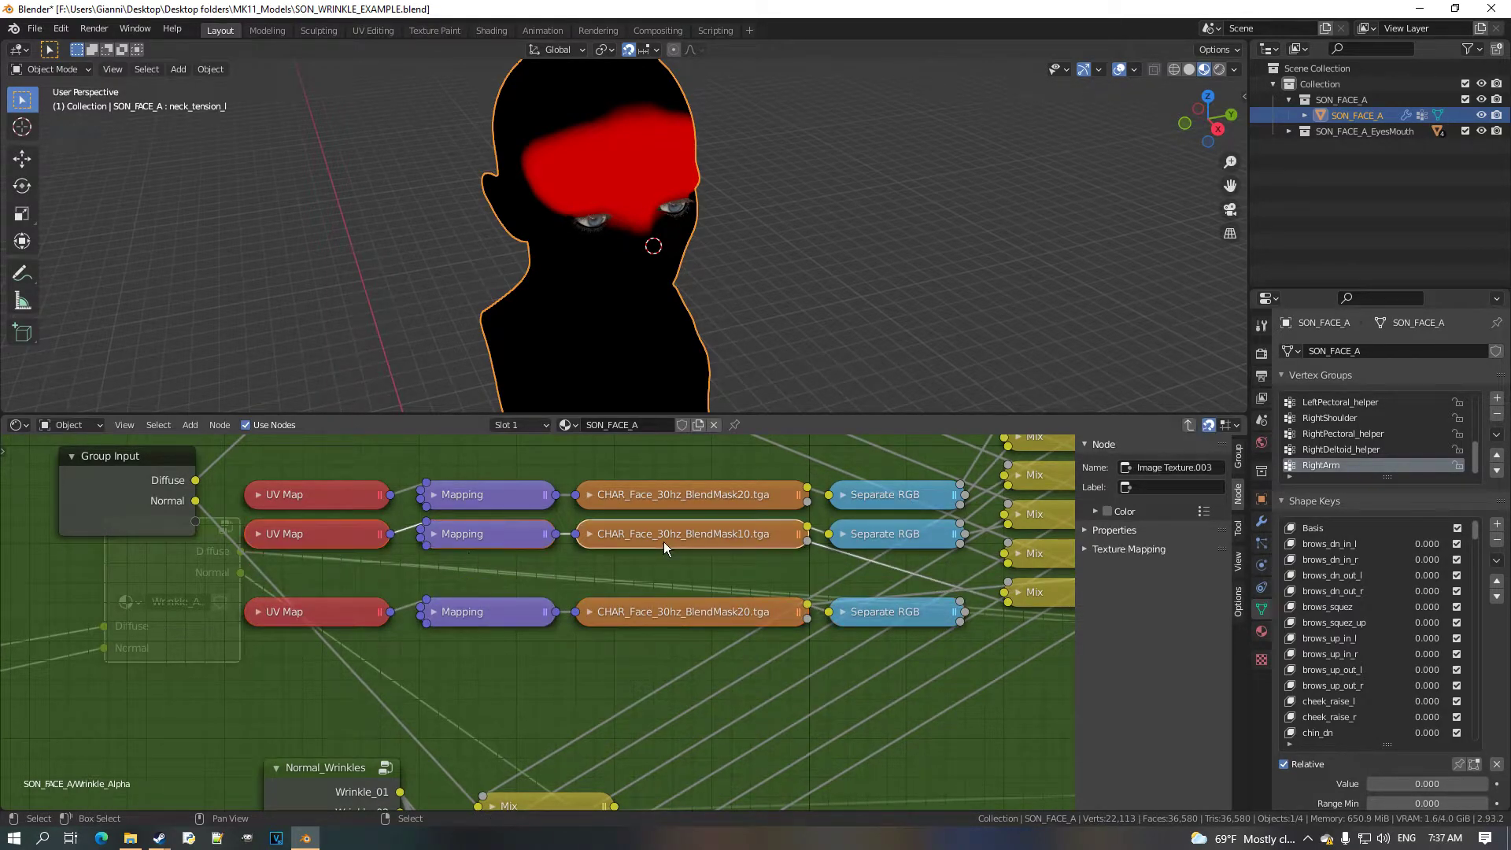
shift+click(862, 539)
key(shift+d)
click(863, 580)
Assign CHAR_Face_30hz_BlendMask30.tga to the newly duplicated image texture node and collapse the node.
click(674, 582)
click(593, 584)
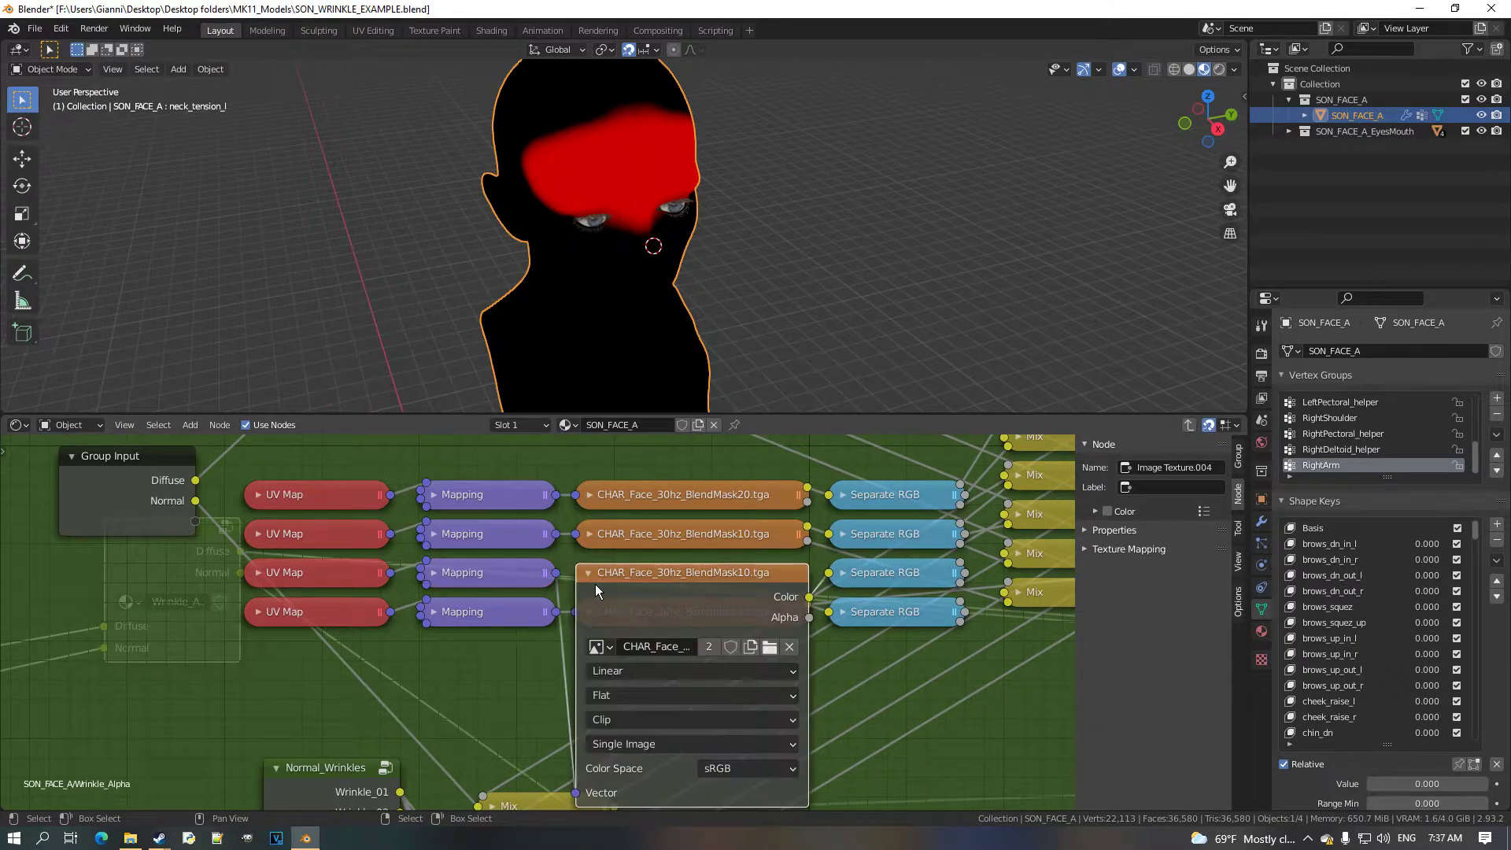
click(608, 647)
scroll(706, 606, down, 2)
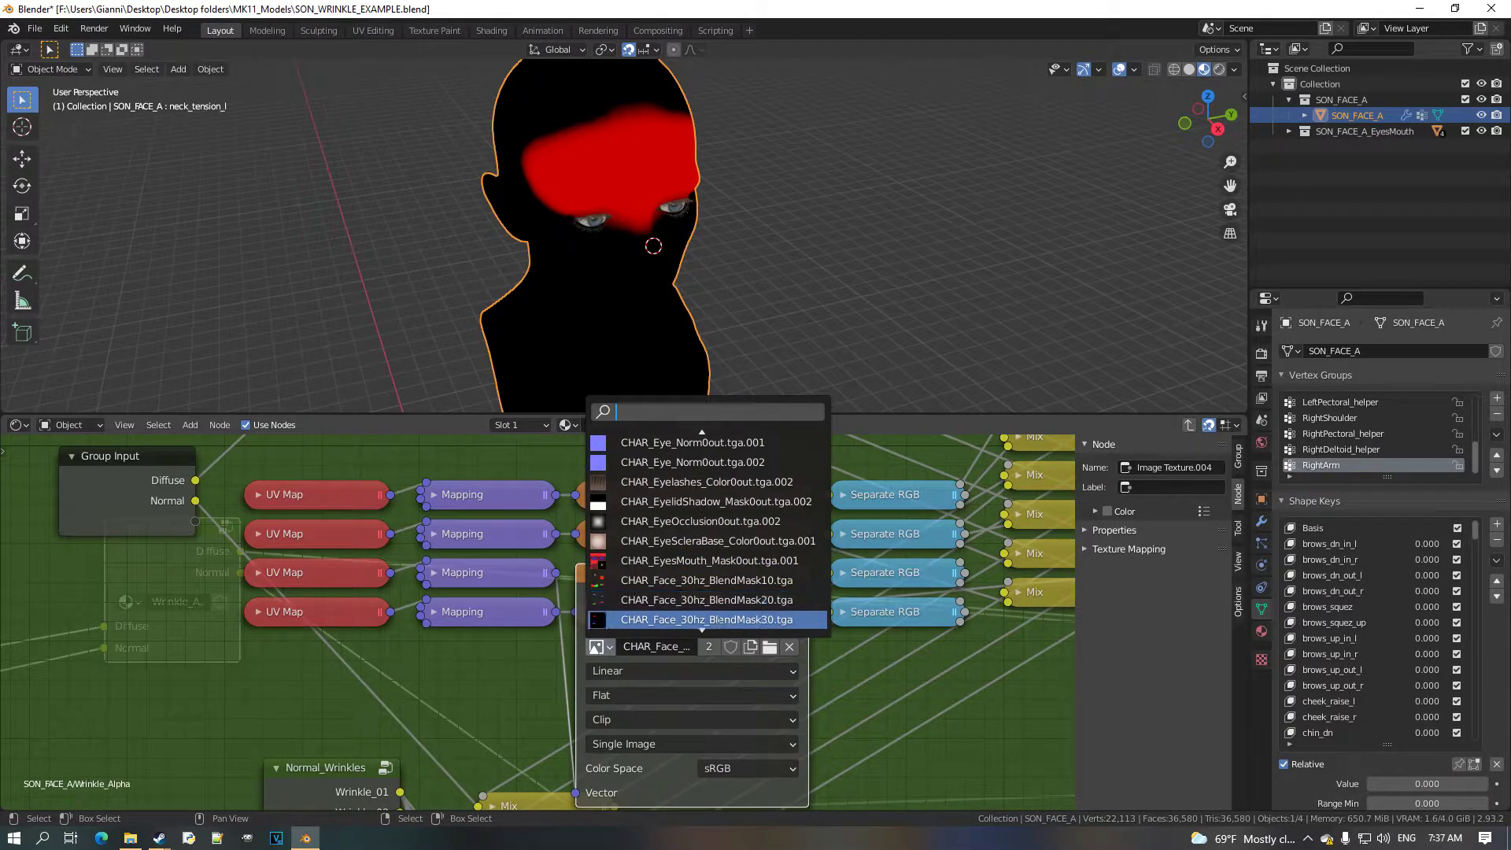
click(717, 621)
click(591, 577)
Connect the BlendMask30 texture's Color output to the Group Output's Diffuse input and view the mask on the head from the front.
scroll(630, 600, down, 2)
middle_drag(626, 600, 529, 608)
scroll(532, 603, down, 2)
middle_drag(705, 598, 175, 596)
scroll(173, 596, down, 1)
drag(174, 589, 944, 535)
middle_drag(355, 595, 393, 588)
scroll(394, 588, up, 2)
middle_drag(539, 355, 493, 309)
scroll(211, 552, up, 3)
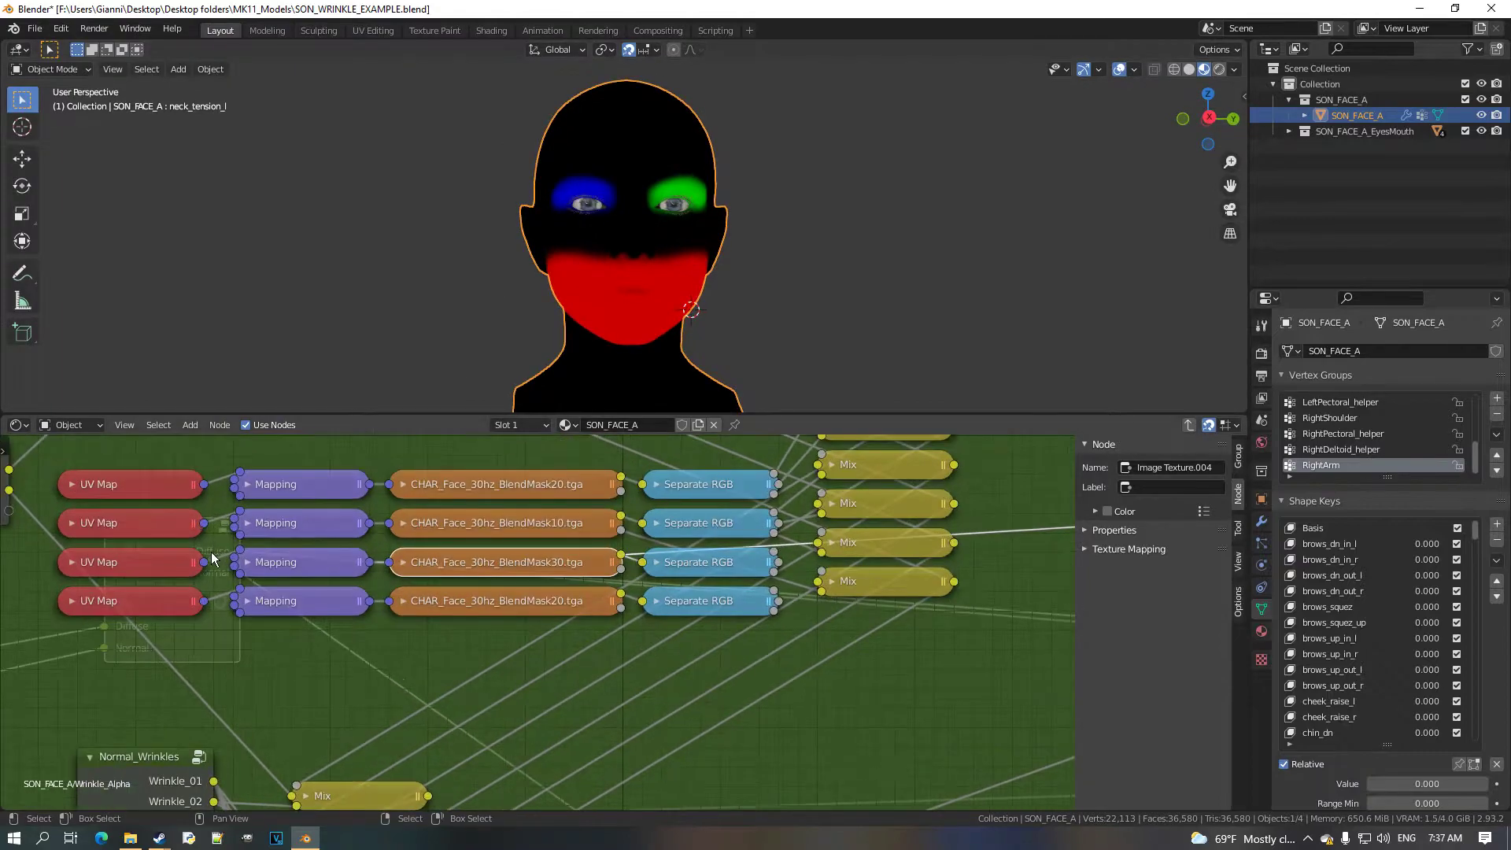
Expand the BlendMask30 row's Mapping node and set its Y location to 0 m.
click(247, 563)
middle_drag(367, 675, 381, 587)
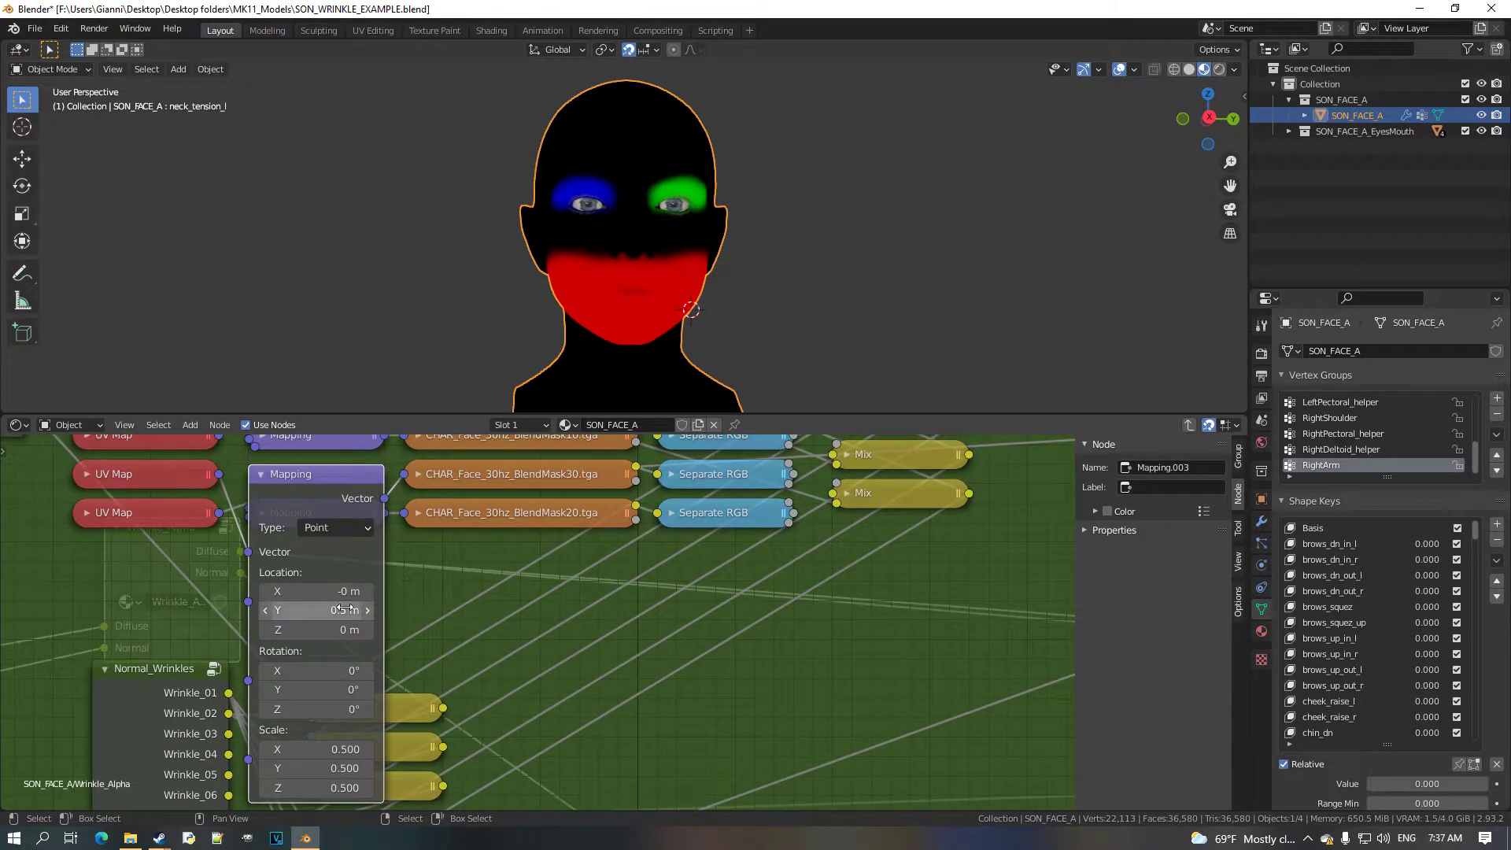
scroll(376, 600, up, 2)
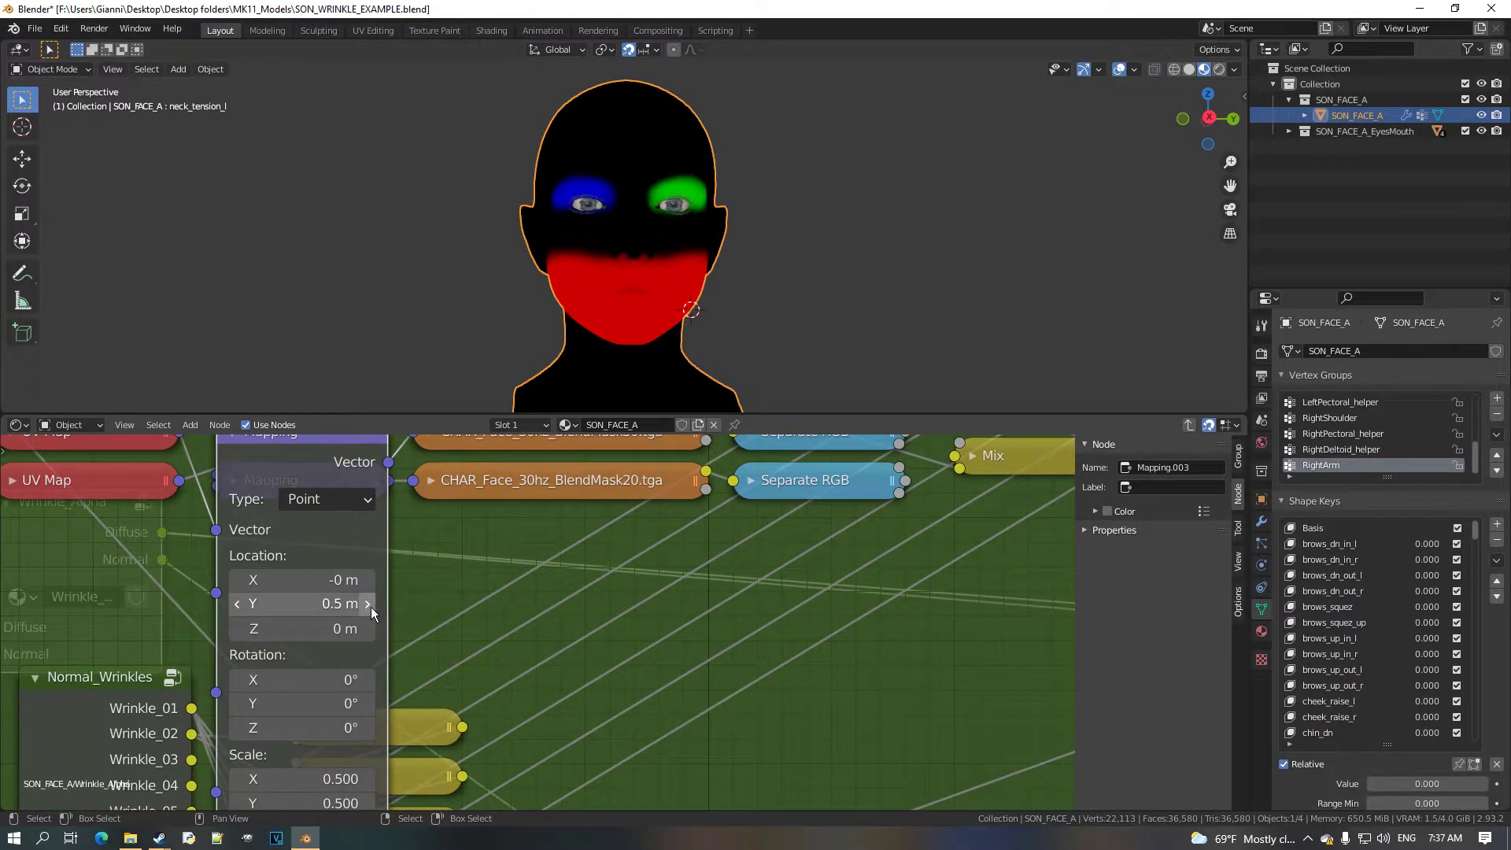
click(237, 604)
click(238, 605)
click(238, 604)
click(238, 605)
click(238, 605)
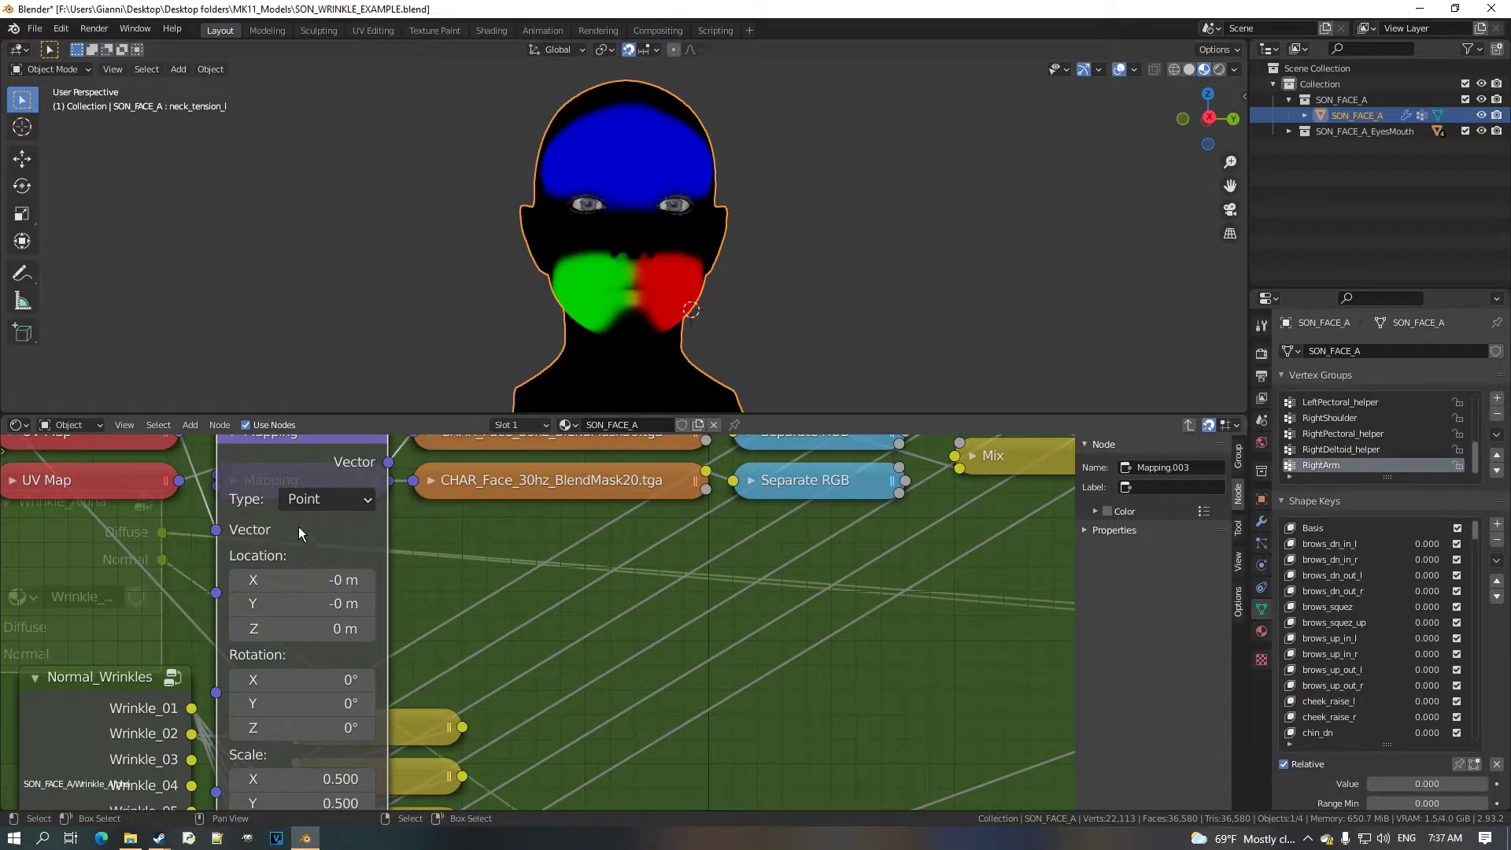
Inspect the BlendMask30 regions from the side of the head and collapse its Mapping node.
scroll(301, 535, down, 2)
middle_drag(724, 323, 683, 338)
scroll(677, 330, up, 2)
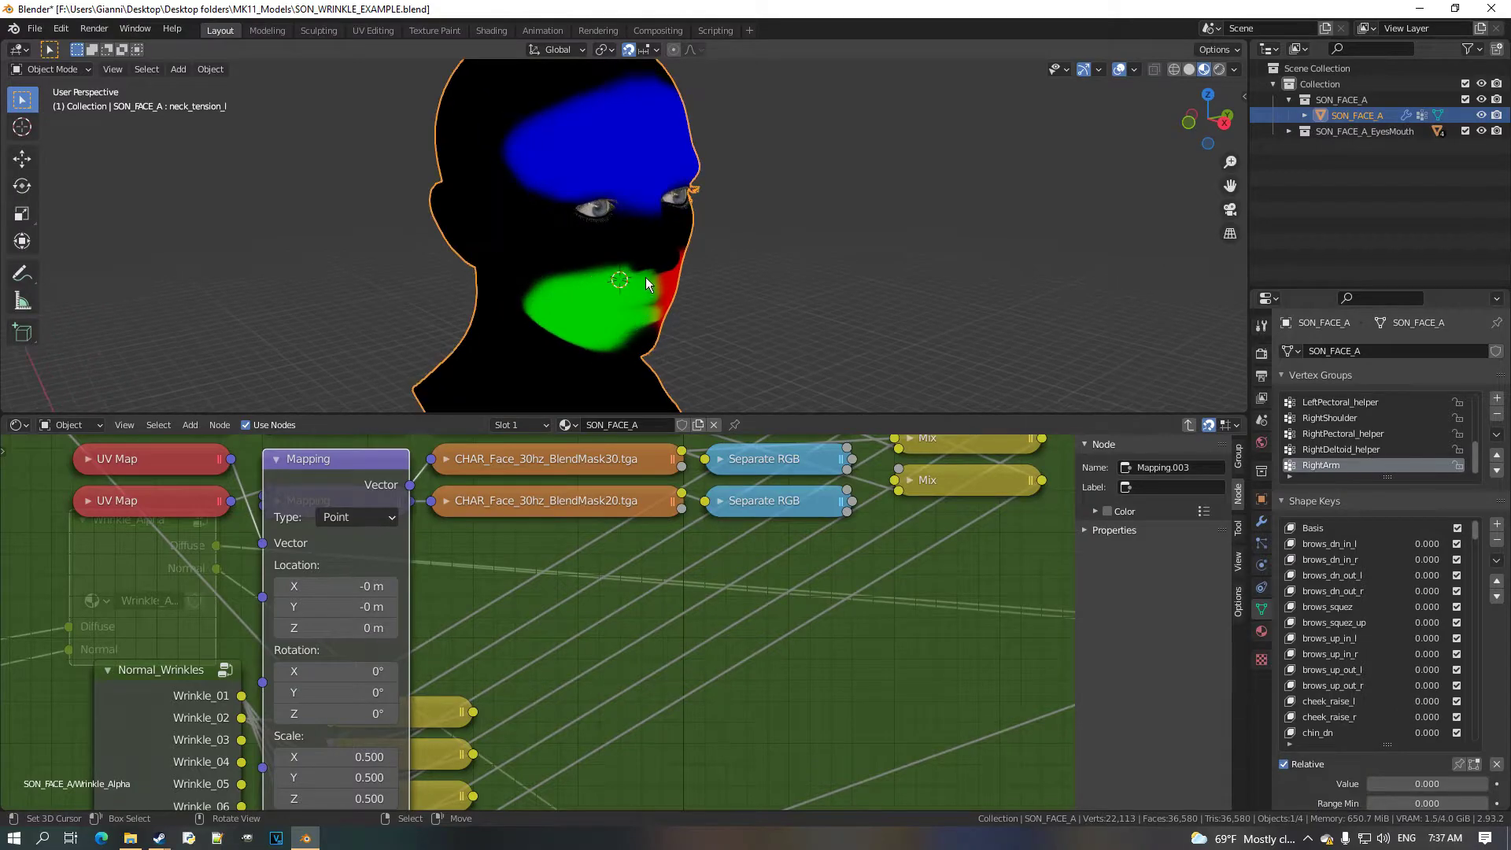
scroll(472, 706, down, 2)
click(340, 565)
scroll(566, 611, down, 1)
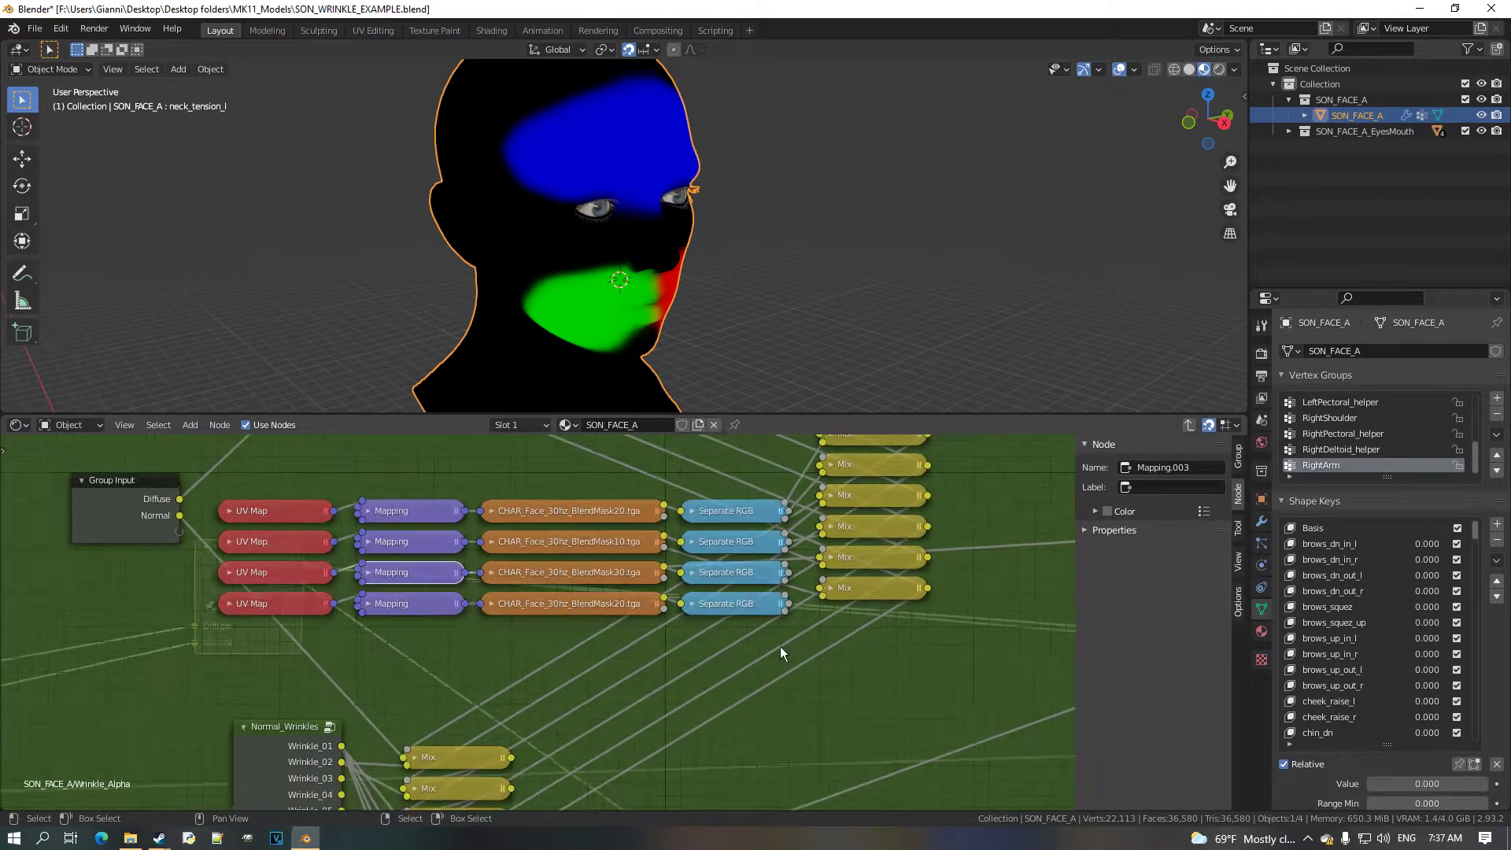
Reconnect the lower BlendMask20 texture's Color output to the Group Output's Diffuse input.
middle_drag(417, 669, 251, 685)
middle_drag(499, 629, 113, 619)
click(110, 619)
scroll(98, 616, down, 2)
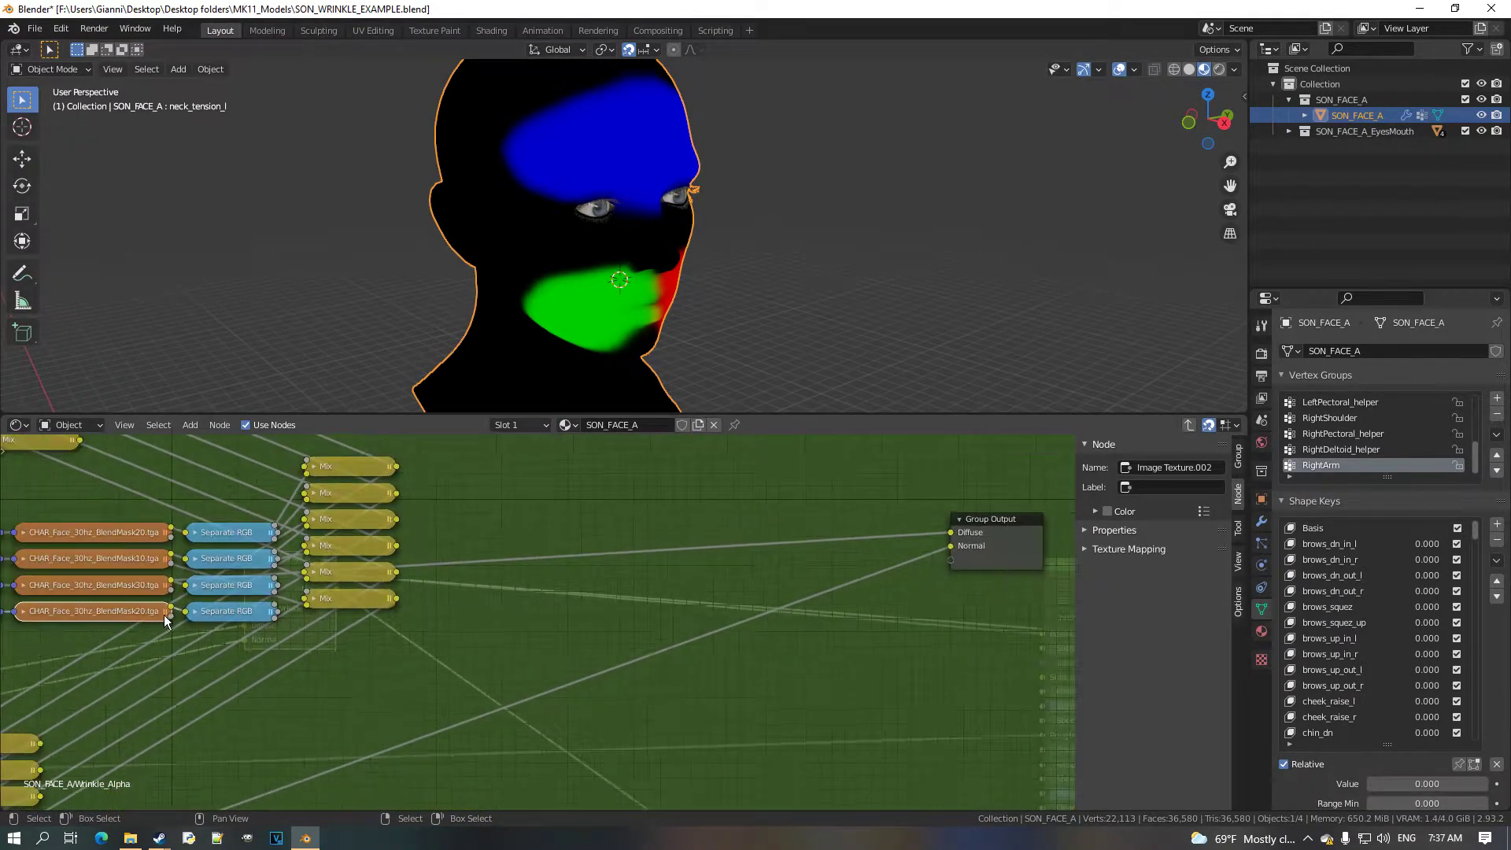
drag(96, 620, 875, 537)
scroll(634, 305, down, 2)
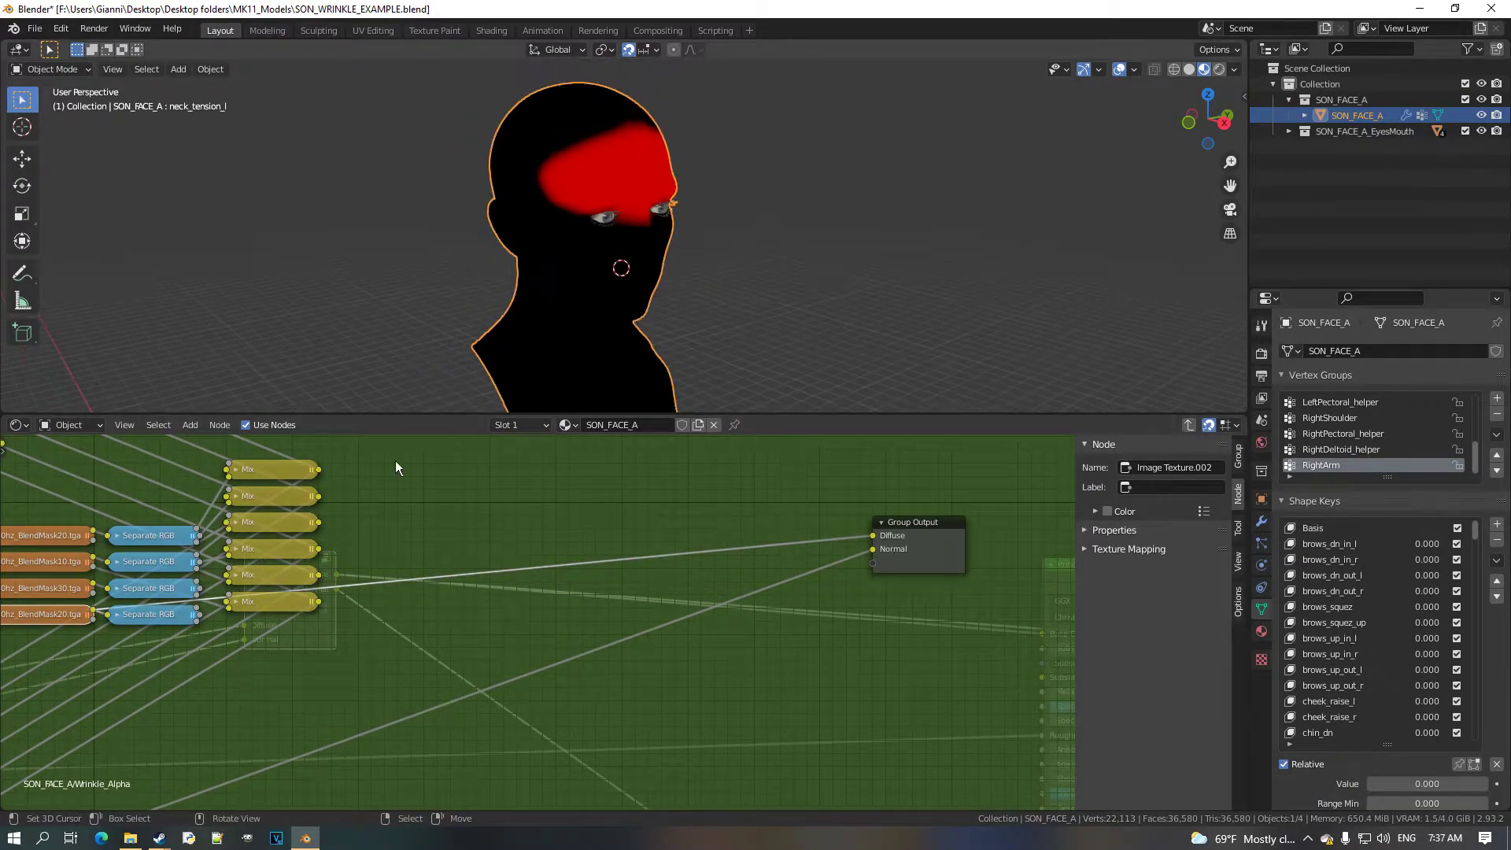
Feed BlendMask30 and then the lower BlendMask20 into the Group Output's Diffuse input to compare their forehead masks up close.
drag(101, 590, 888, 551)
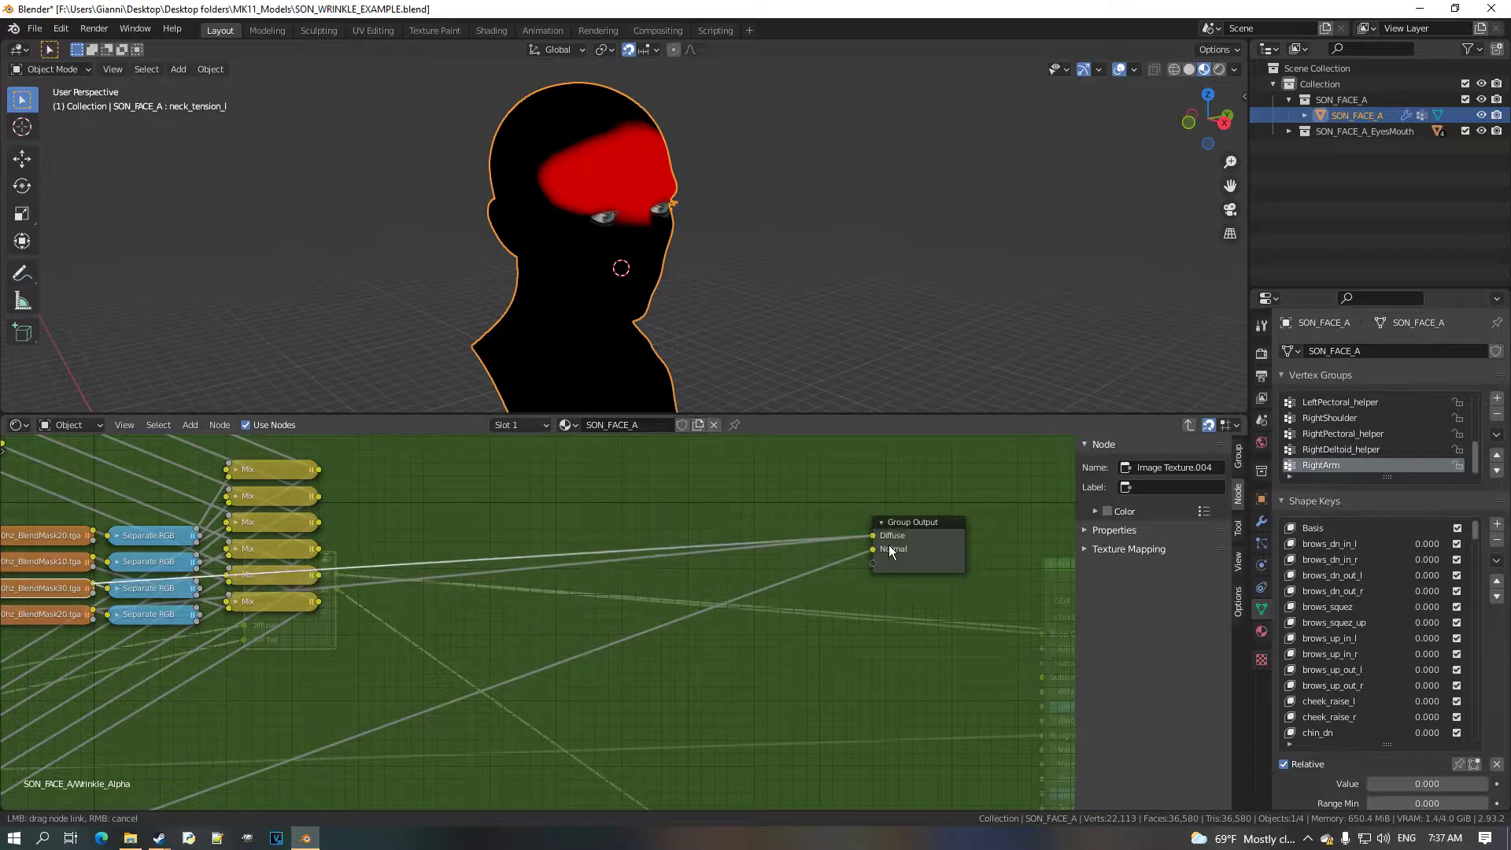
scroll(641, 220, up, 4)
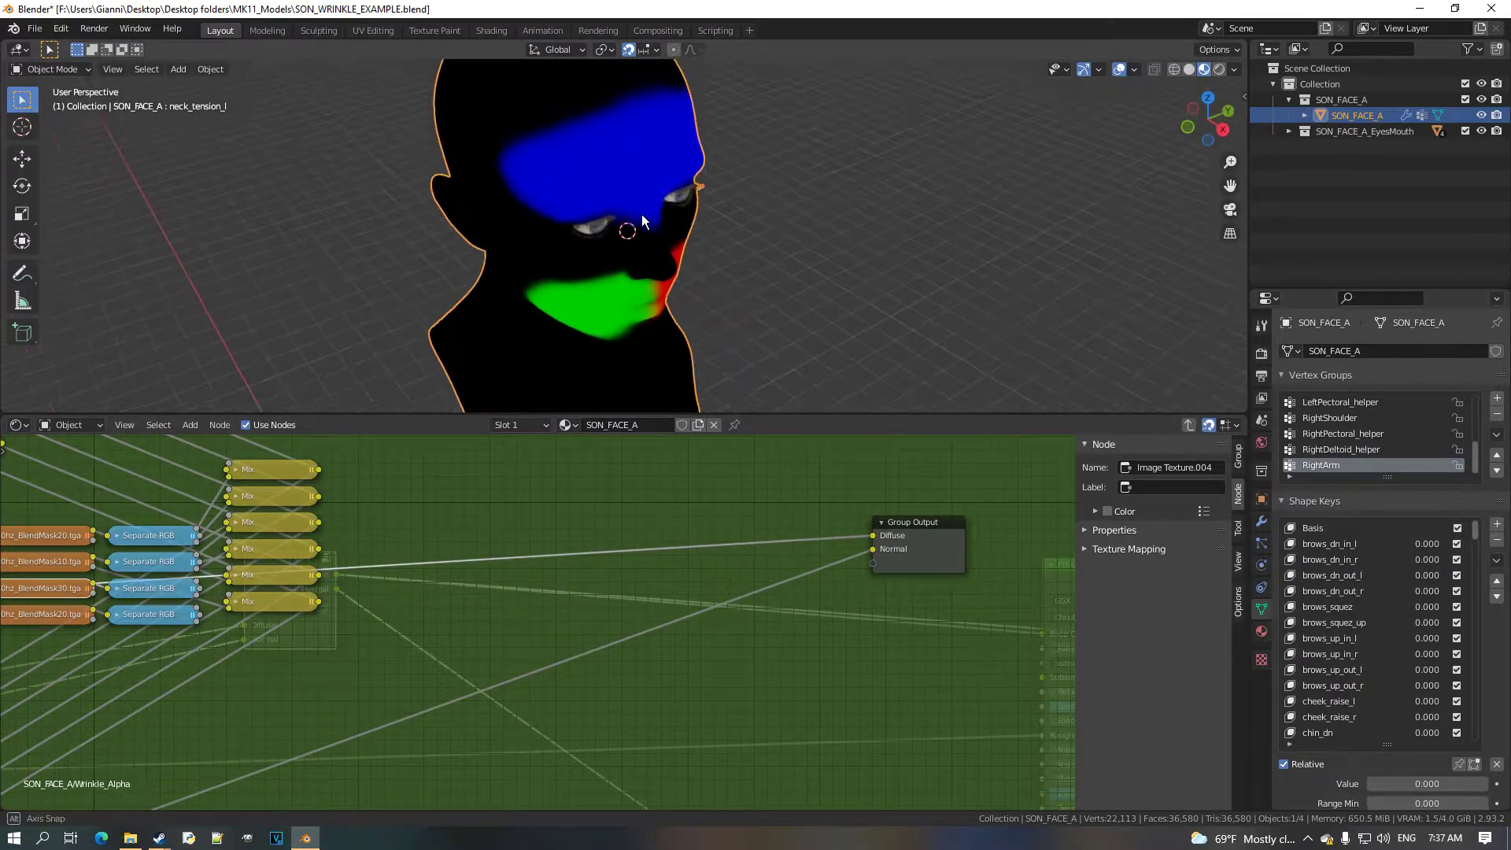
middle_drag(640, 242, 707, 310)
scroll(685, 148, up, 1)
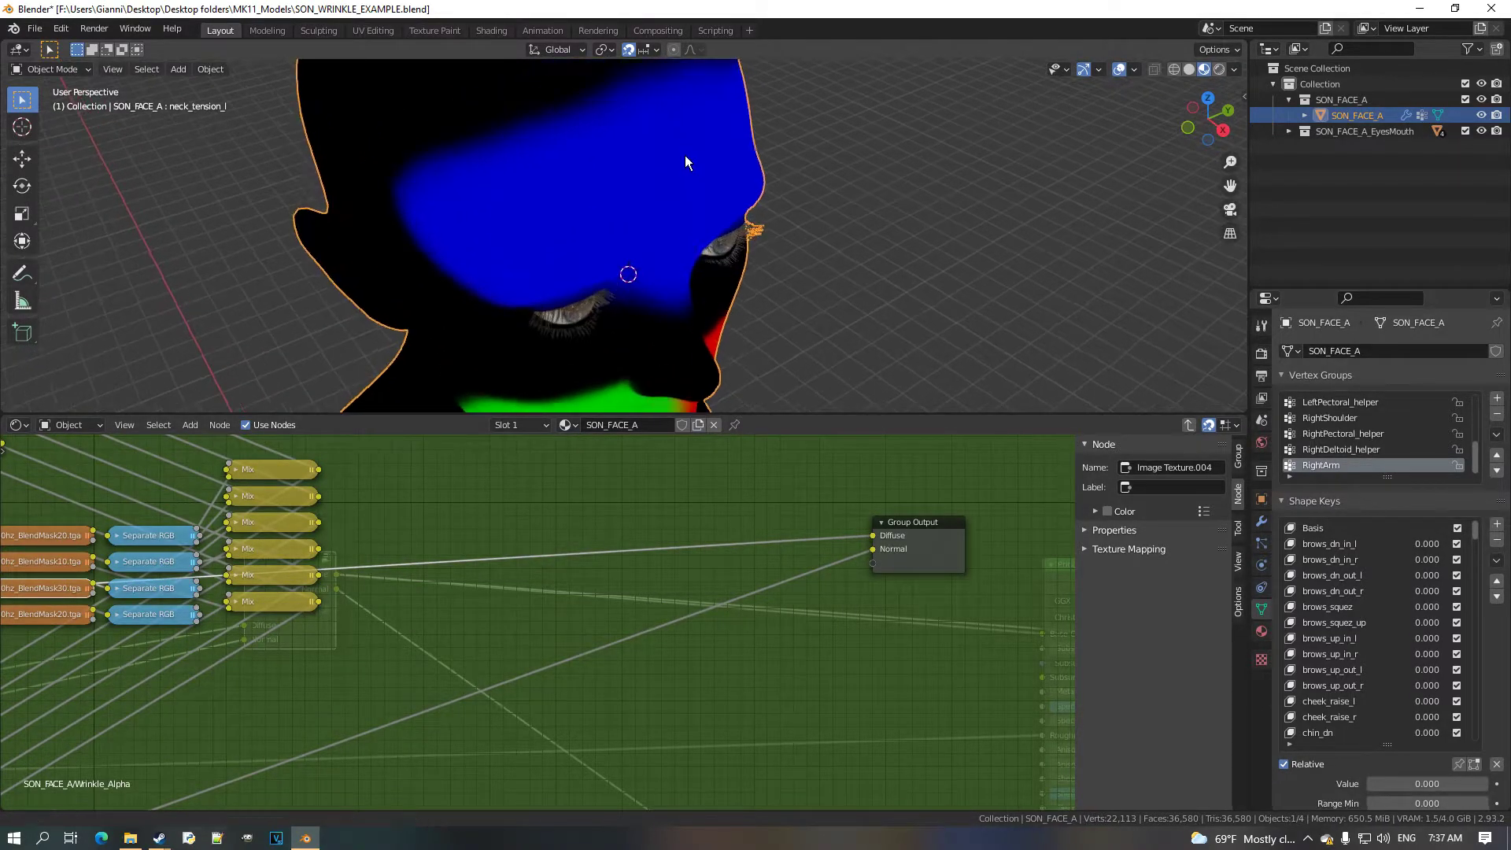
shift+middle_drag(685, 148, 675, 244)
scroll(674, 256, up, 2)
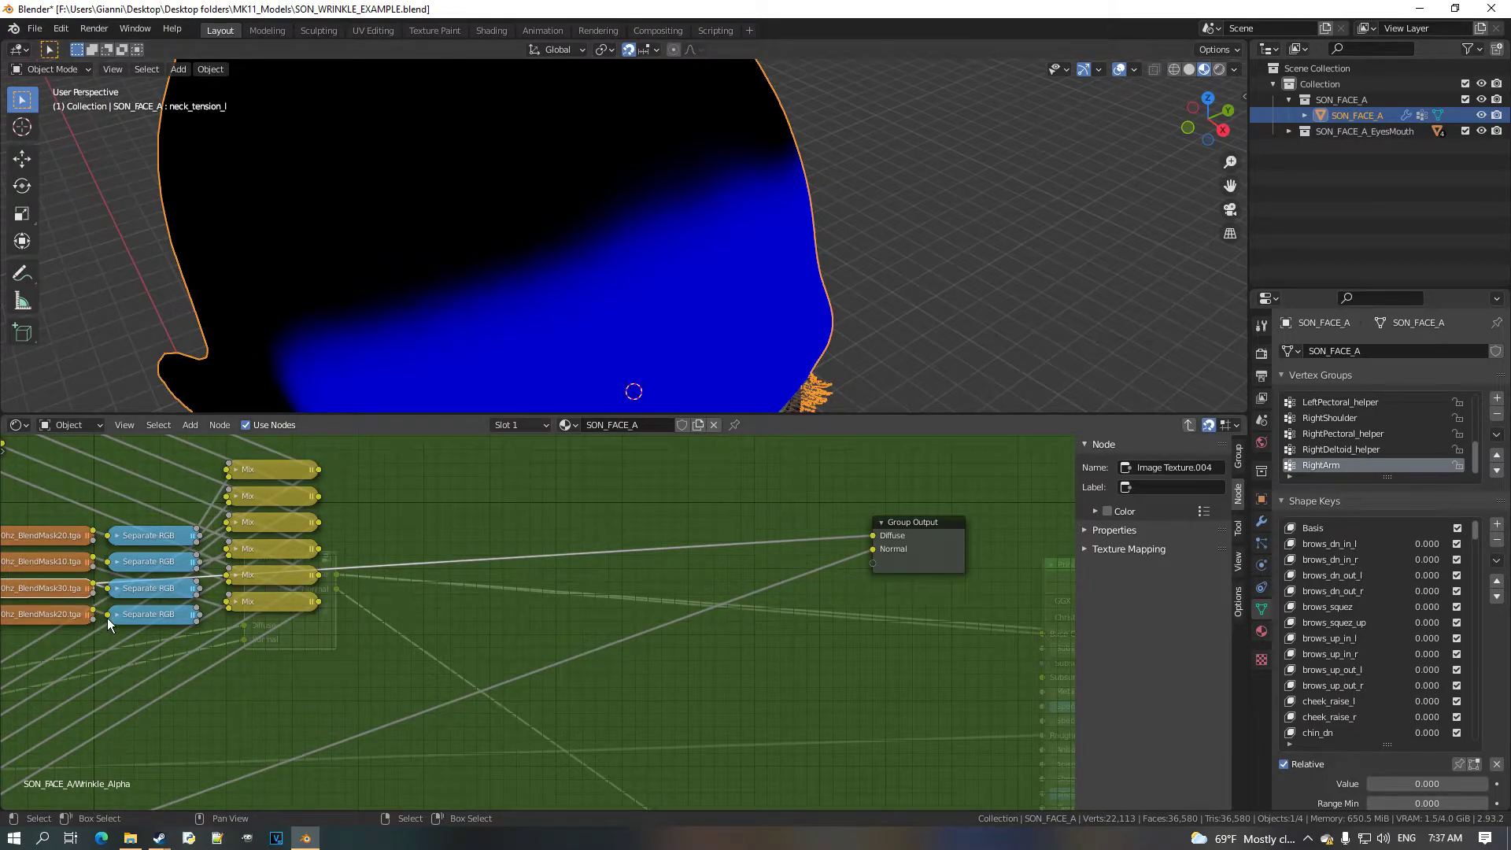
drag(104, 615, 885, 546)
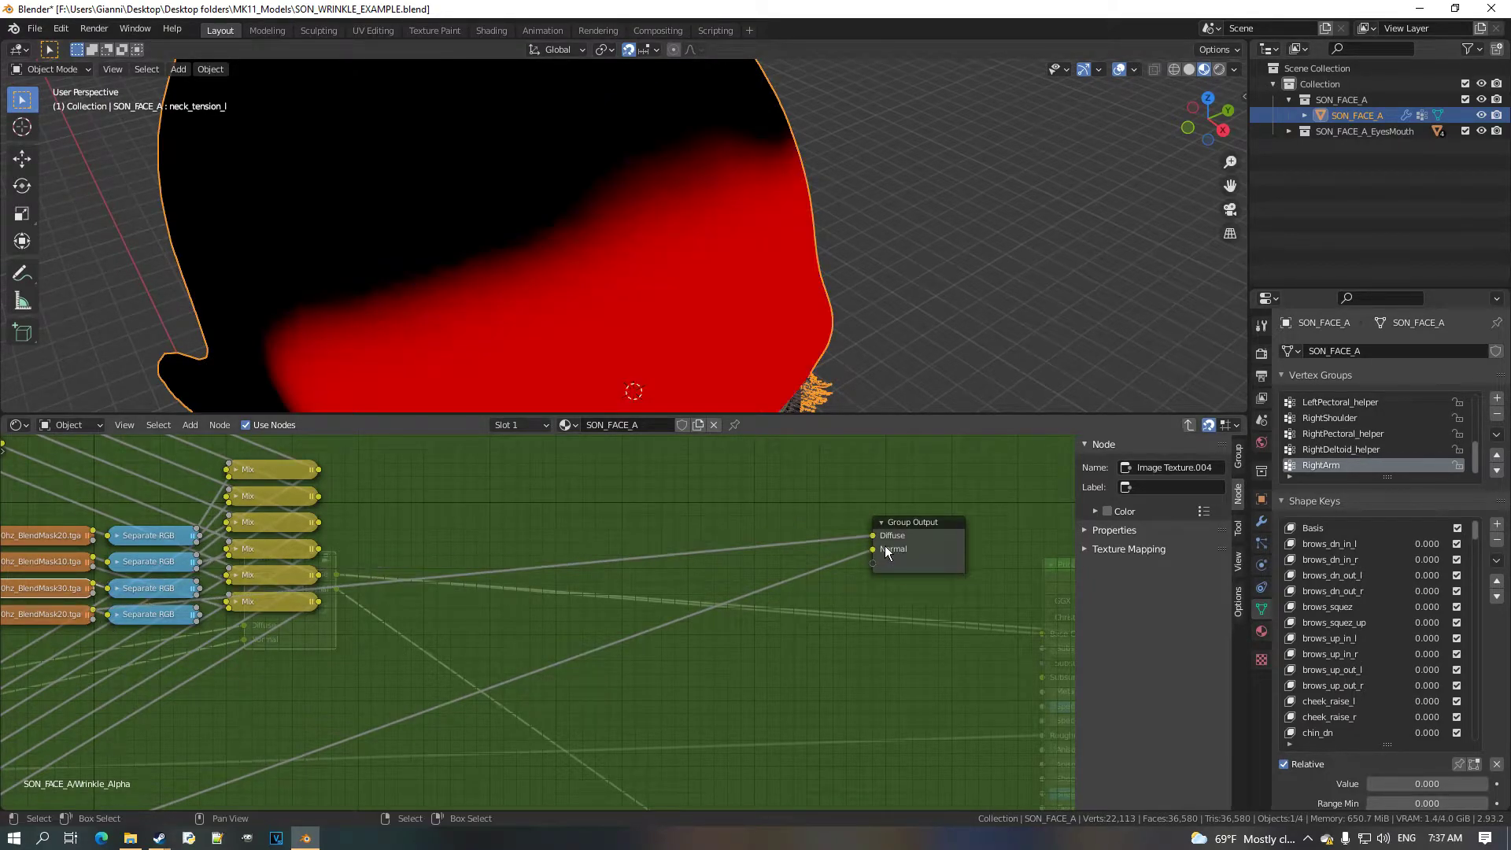
Feed the BlendMask30 texture's Color into the Group Output's Diffuse input and place a duplicate of the top mask Mix node beside the original.
mouse_move(93, 585)
mouse_down()
mouse_move(793, 607)
mouse_move(885, 551)
mouse_up()
scroll(176, 578, down, 3)
middle_drag(176, 577, 408, 663)
scroll(507, 574, up, 5)
scroll(410, 670, up, 1)
click(535, 522)
key(shift+d)
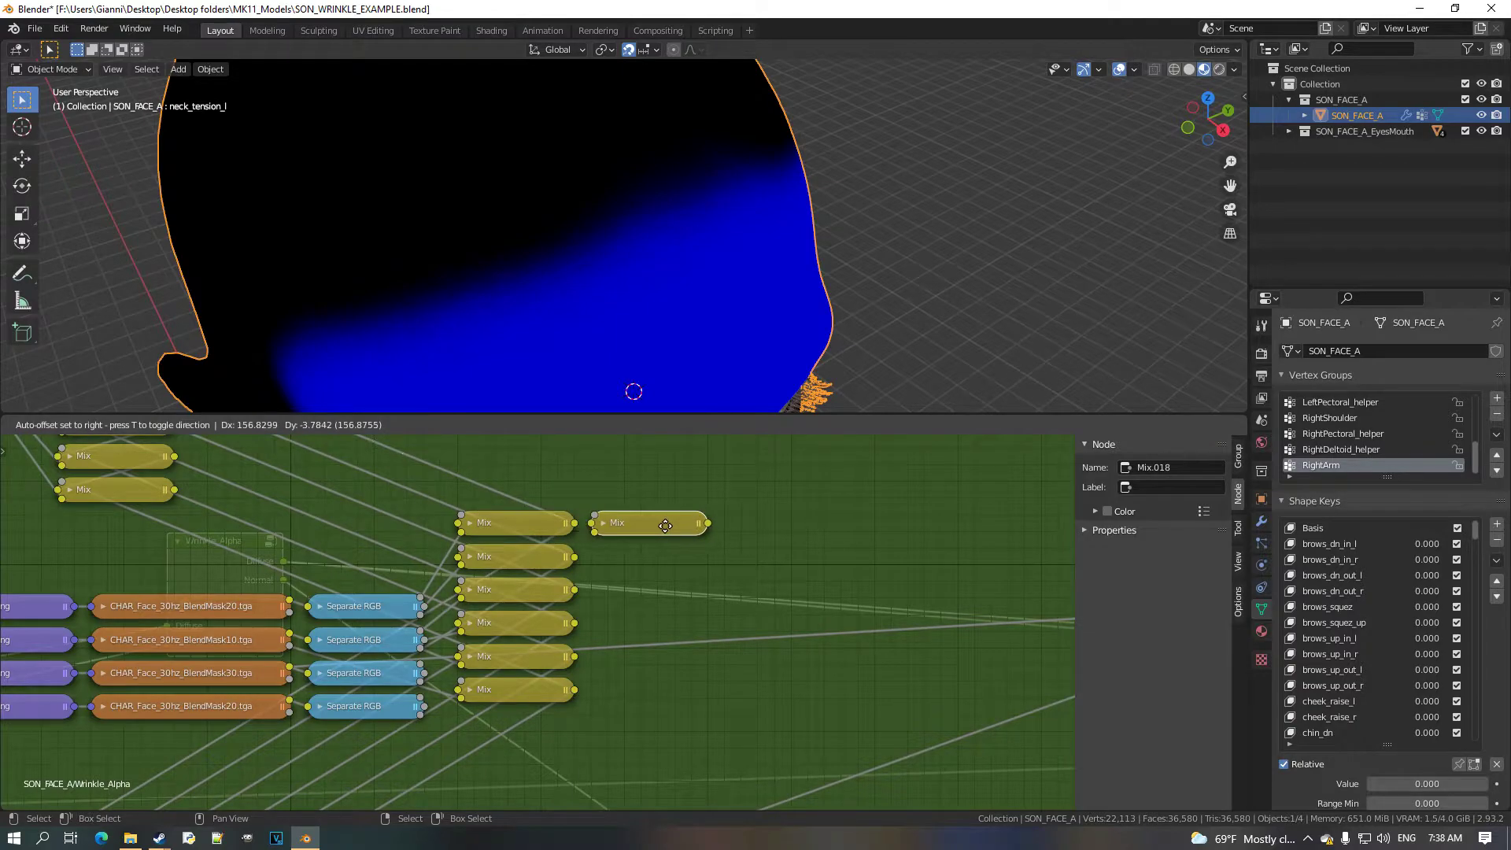
click(667, 527)
scroll(288, 597, down, 1)
middle_drag(288, 597, 390, 592)
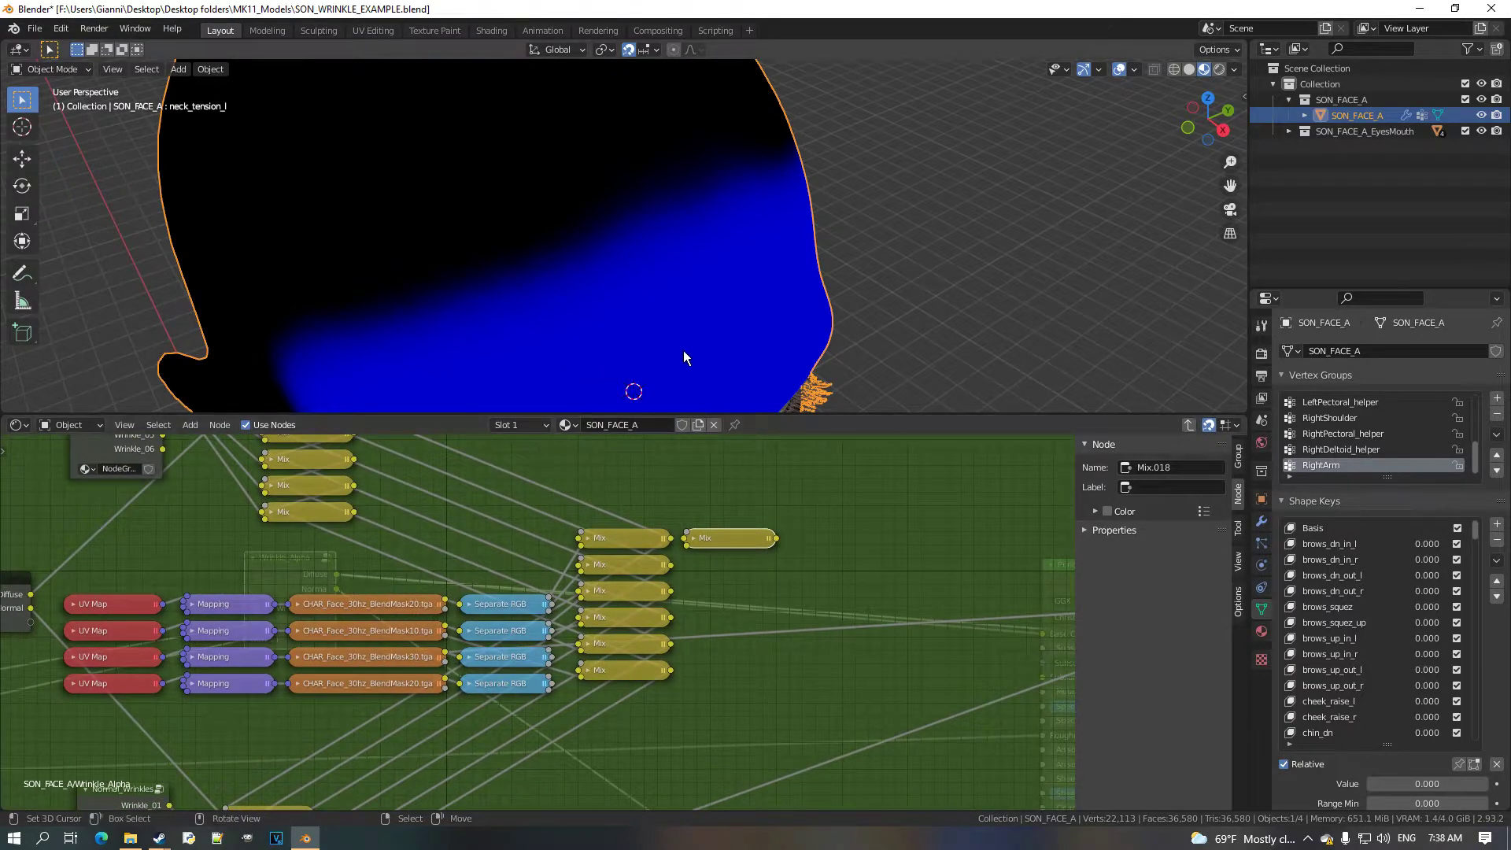
Show SON_FACE_A_30hz_CompExp1_Color0.tga in an Image Editor in place of the node graph and examine its facial expressions up close.
click(18, 425)
click(71, 496)
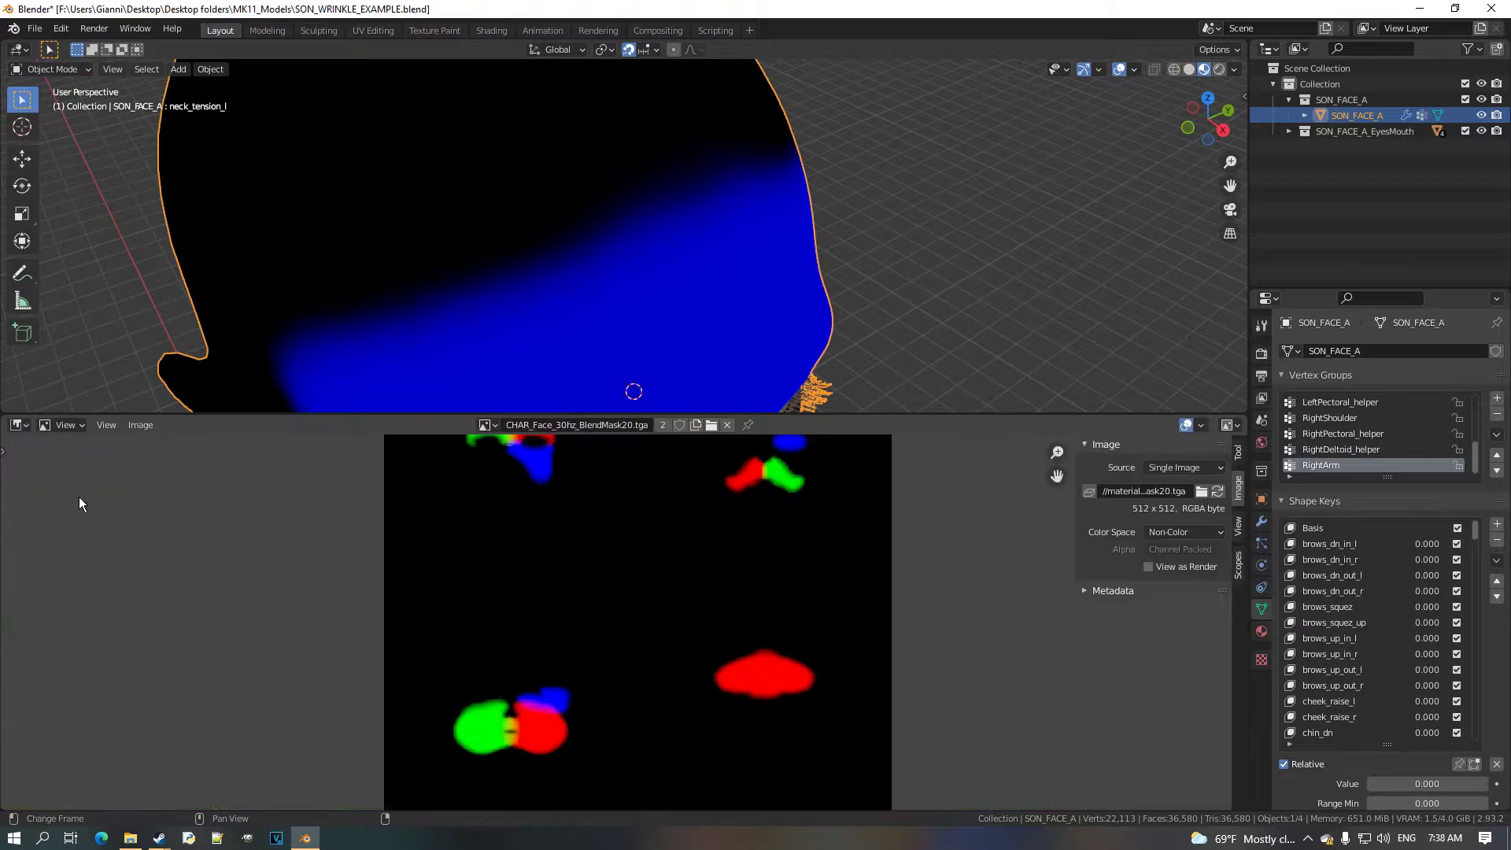
click(485, 425)
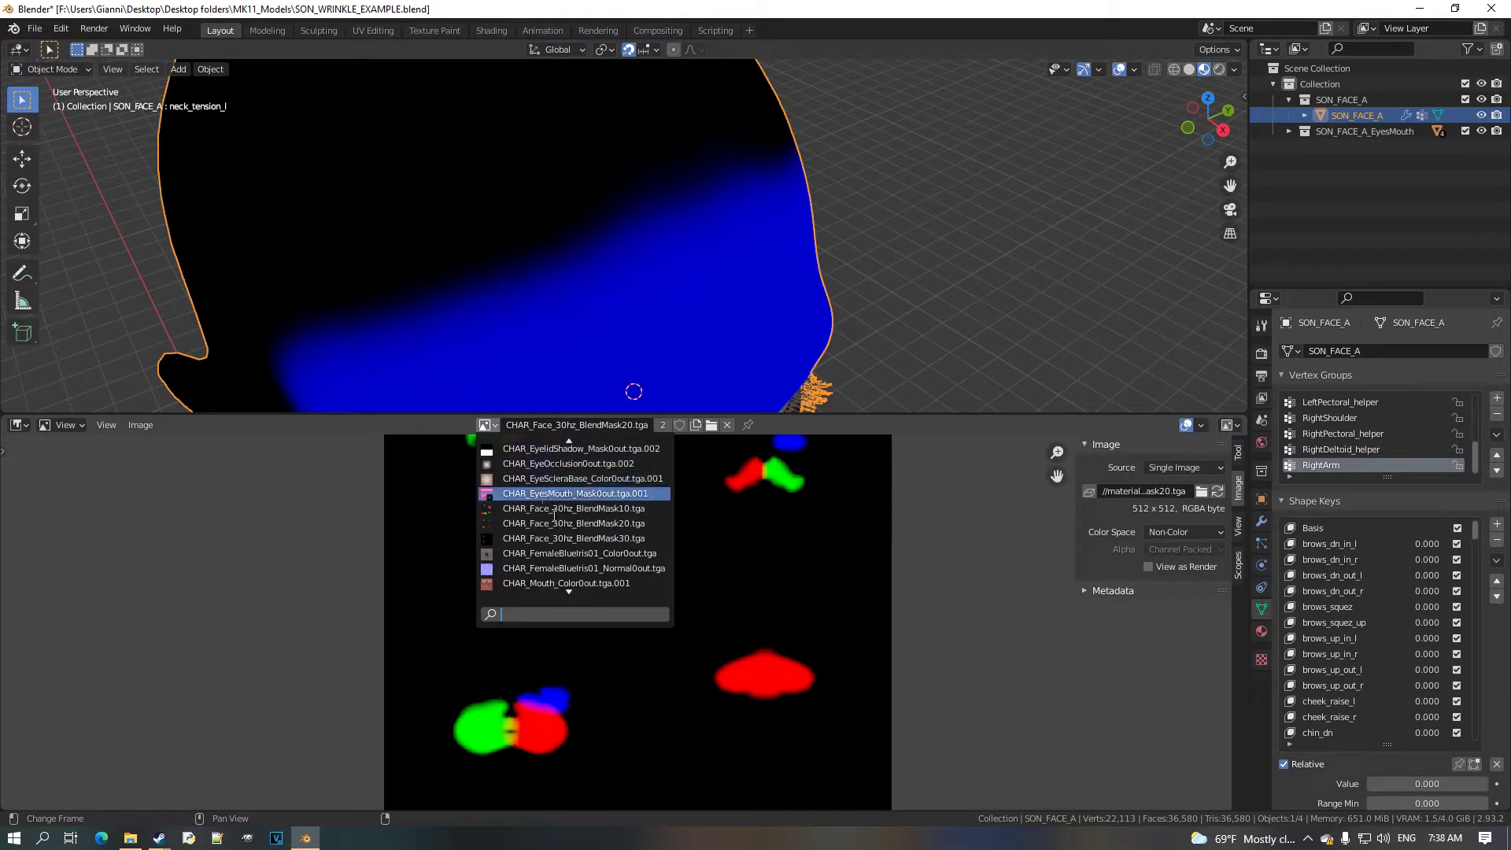
scroll(576, 586, down, 10)
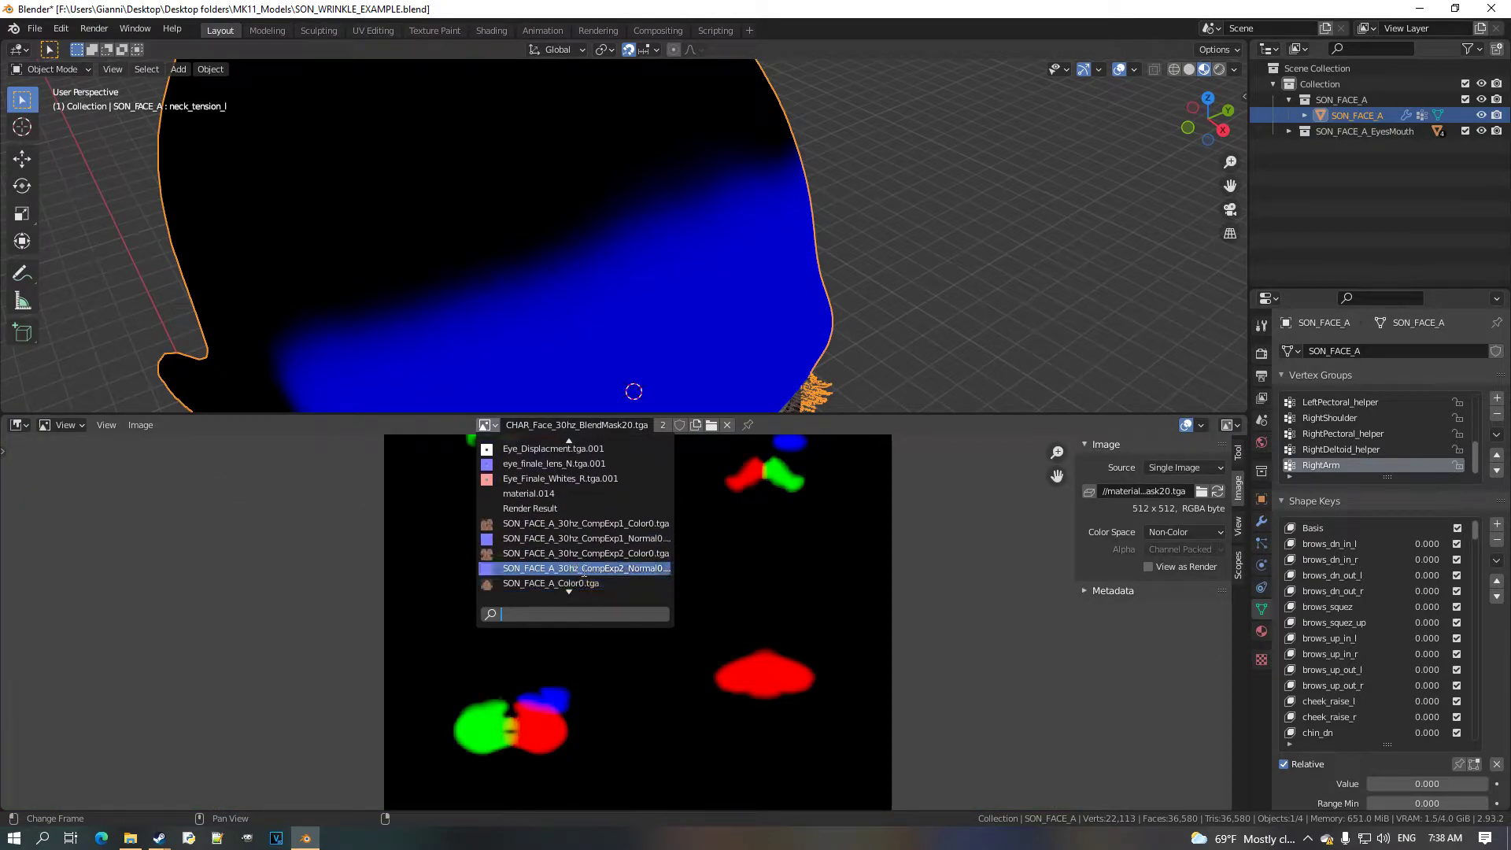
click(592, 527)
scroll(681, 660, down, 7)
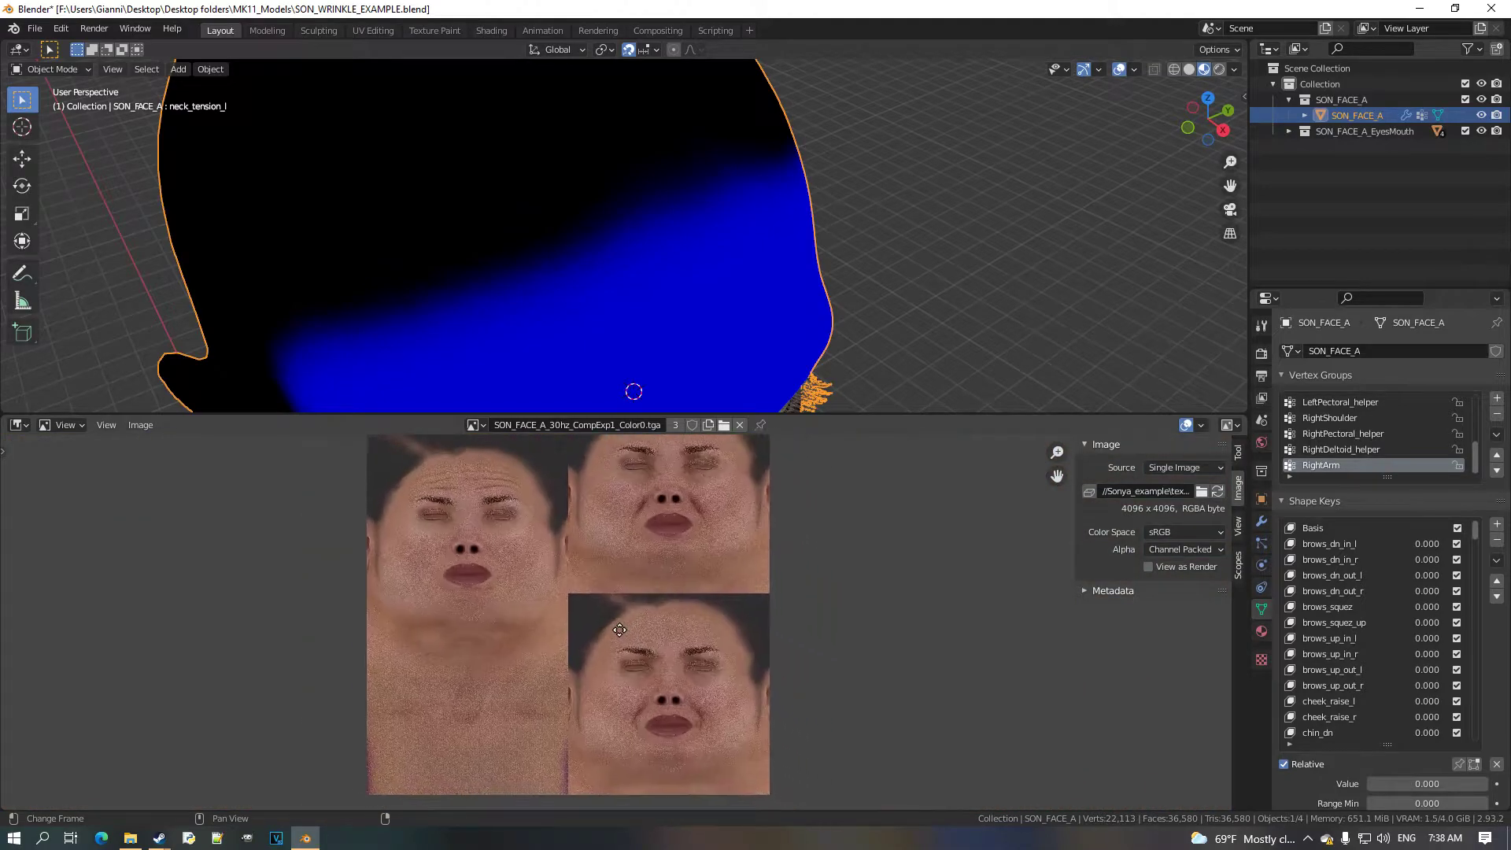
scroll(606, 624, up, 2)
scroll(606, 625, up, 2)
scroll(705, 633, down, 1)
middle_drag(683, 622, 632, 774)
middle_drag(628, 584, 585, 741)
Switch the displayed image to SON_FACE_A_30hz_CompExp1_Normal0.tga and frame its wrinkle details.
click(476, 425)
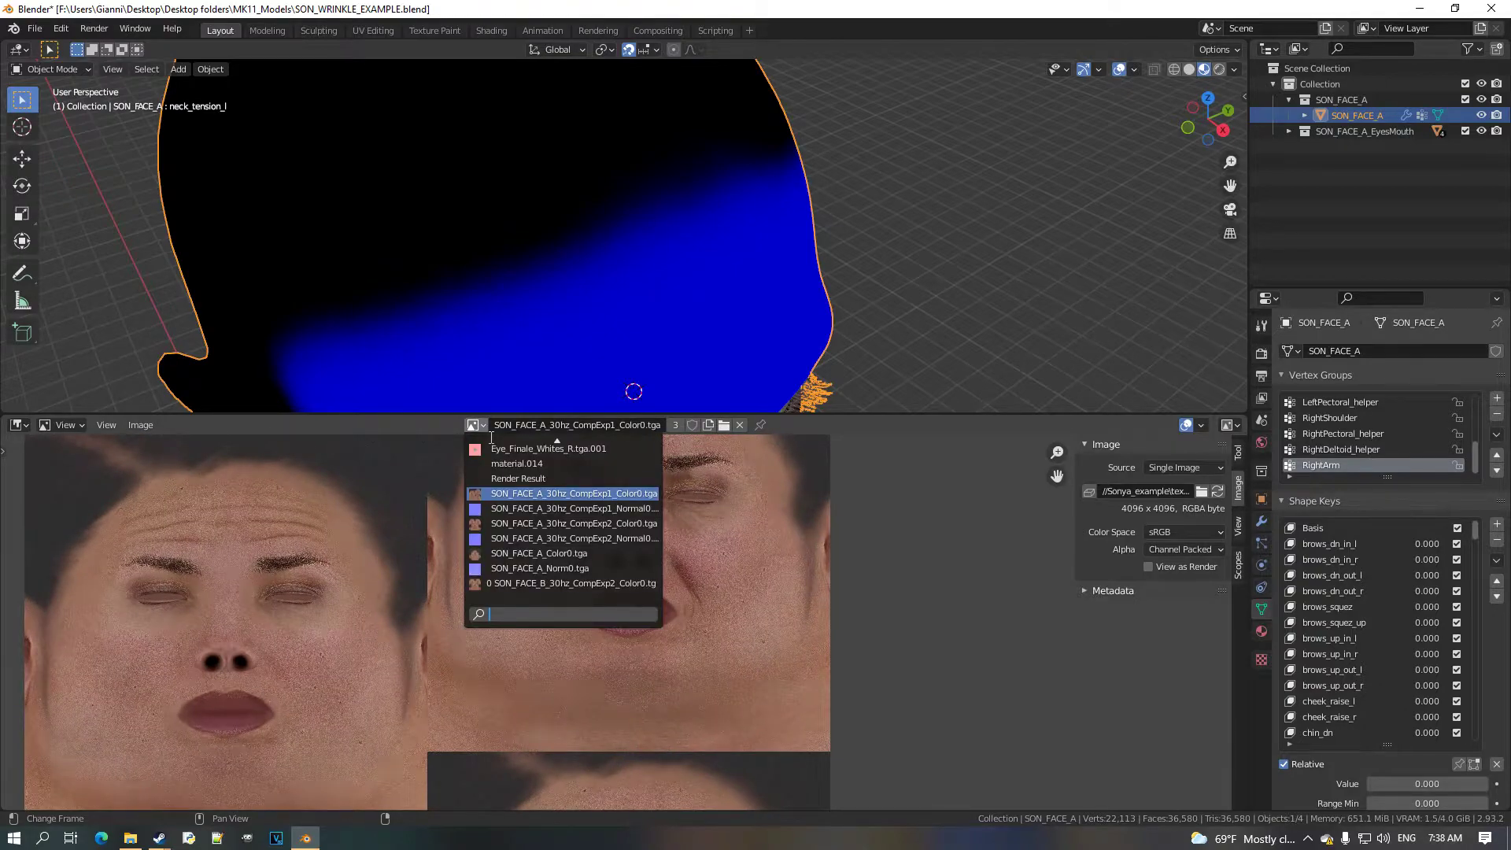
click(620, 511)
scroll(708, 656, down, 3)
scroll(678, 631, up, 4)
middle_drag(657, 668, 650, 498)
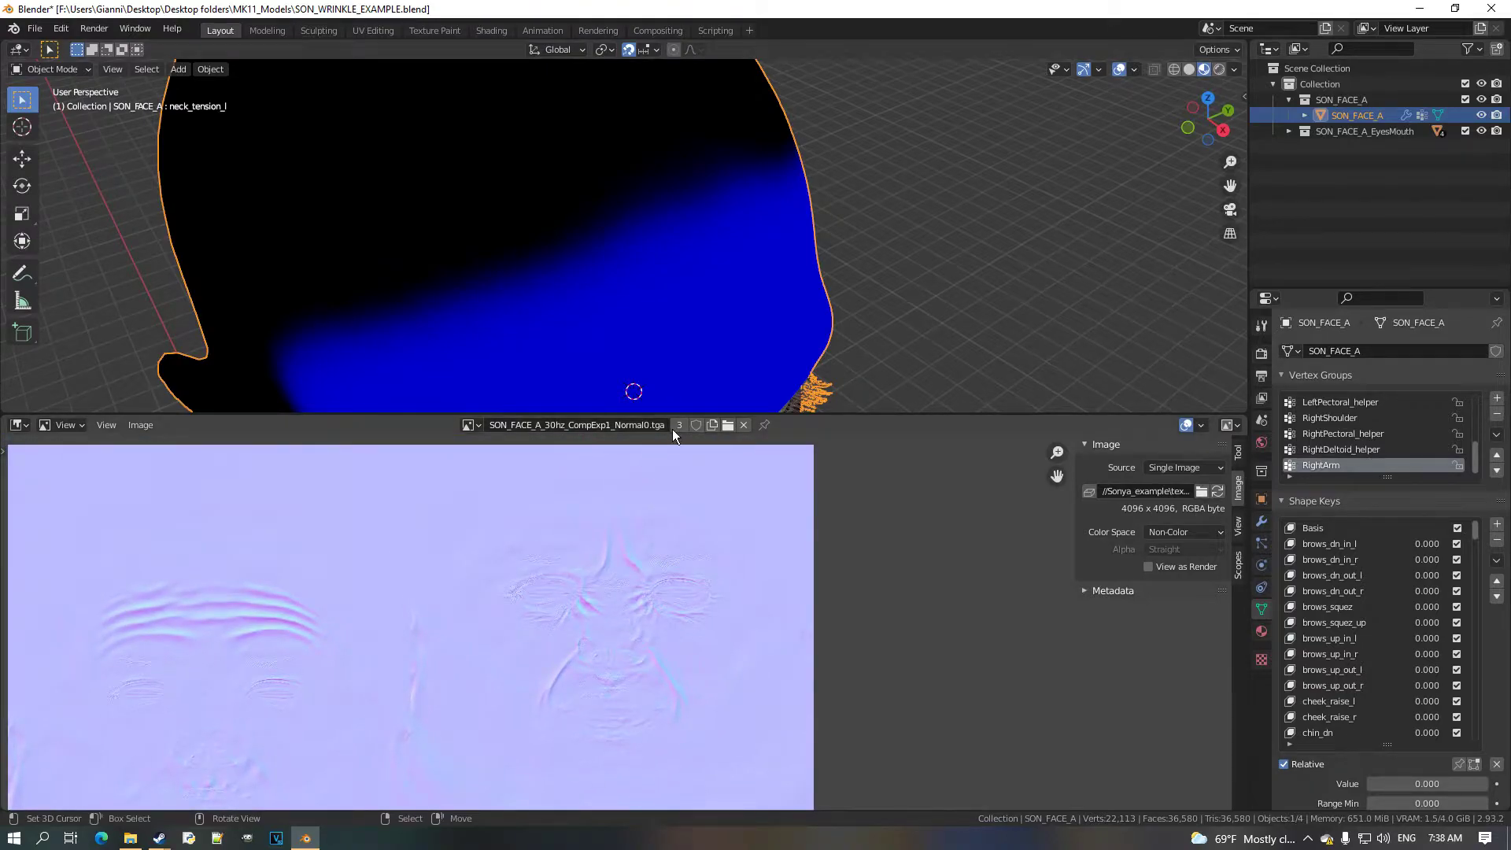
Enlarge the image area and examine the forehead, eye and mouth creases across the CompExp1 normal map.
drag(674, 414, 673, 258)
scroll(687, 550, up, 4)
middle_drag(644, 651, 604, 662)
scroll(614, 539, down, 2)
scroll(617, 447, up, 2)
middle_drag(620, 446, 626, 561)
scroll(615, 522, up, 1)
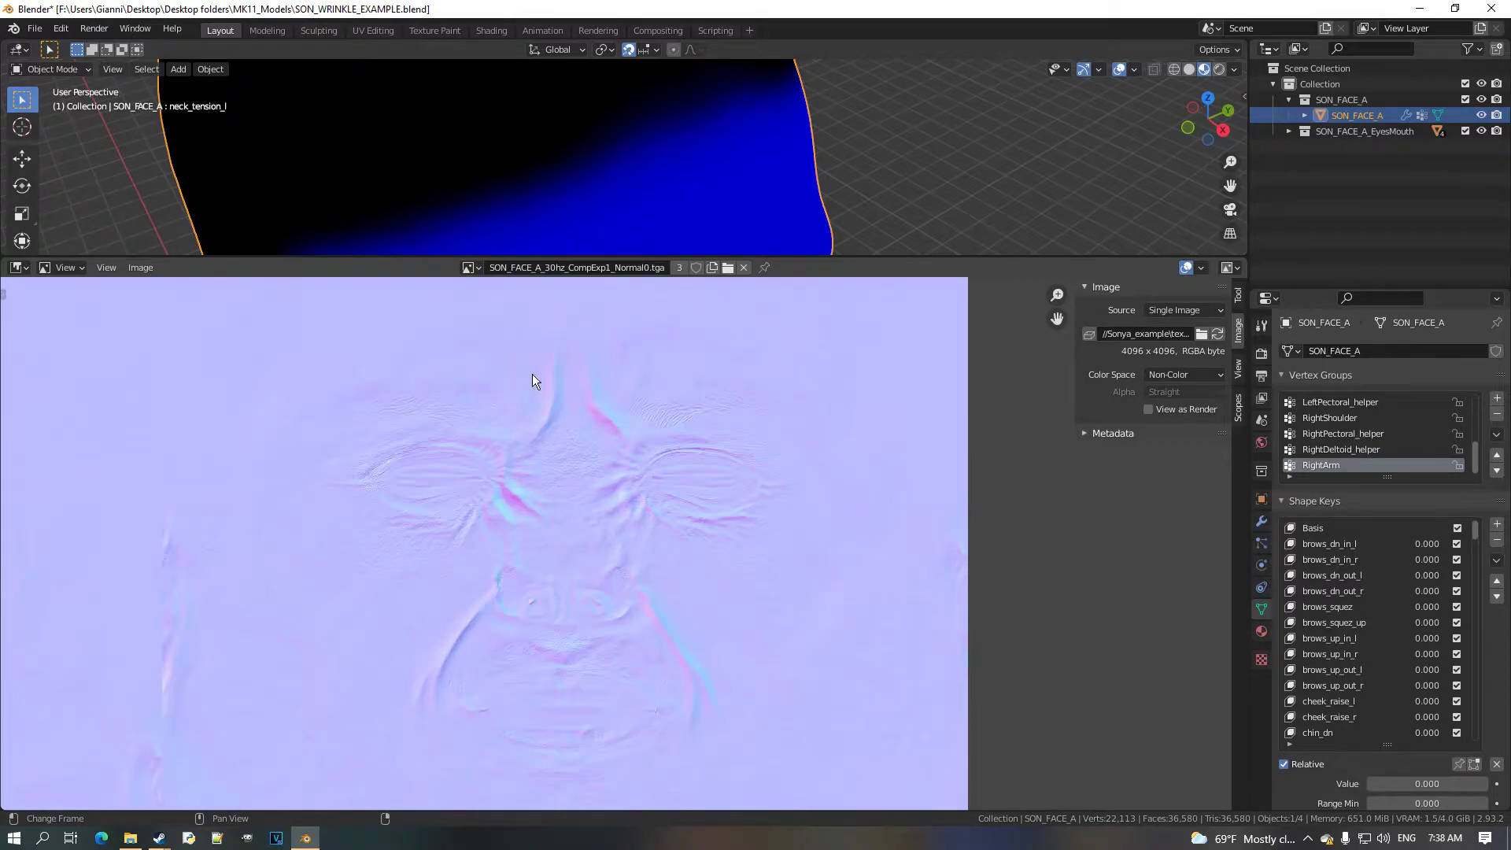
scroll(616, 455, down, 3)
middle_drag(638, 708, 619, 511)
scroll(620, 522, up, 3)
middle_drag(635, 615, 627, 531)
scroll(633, 554, down, 5)
middle_drag(403, 473, 587, 653)
scroll(592, 598, up, 3)
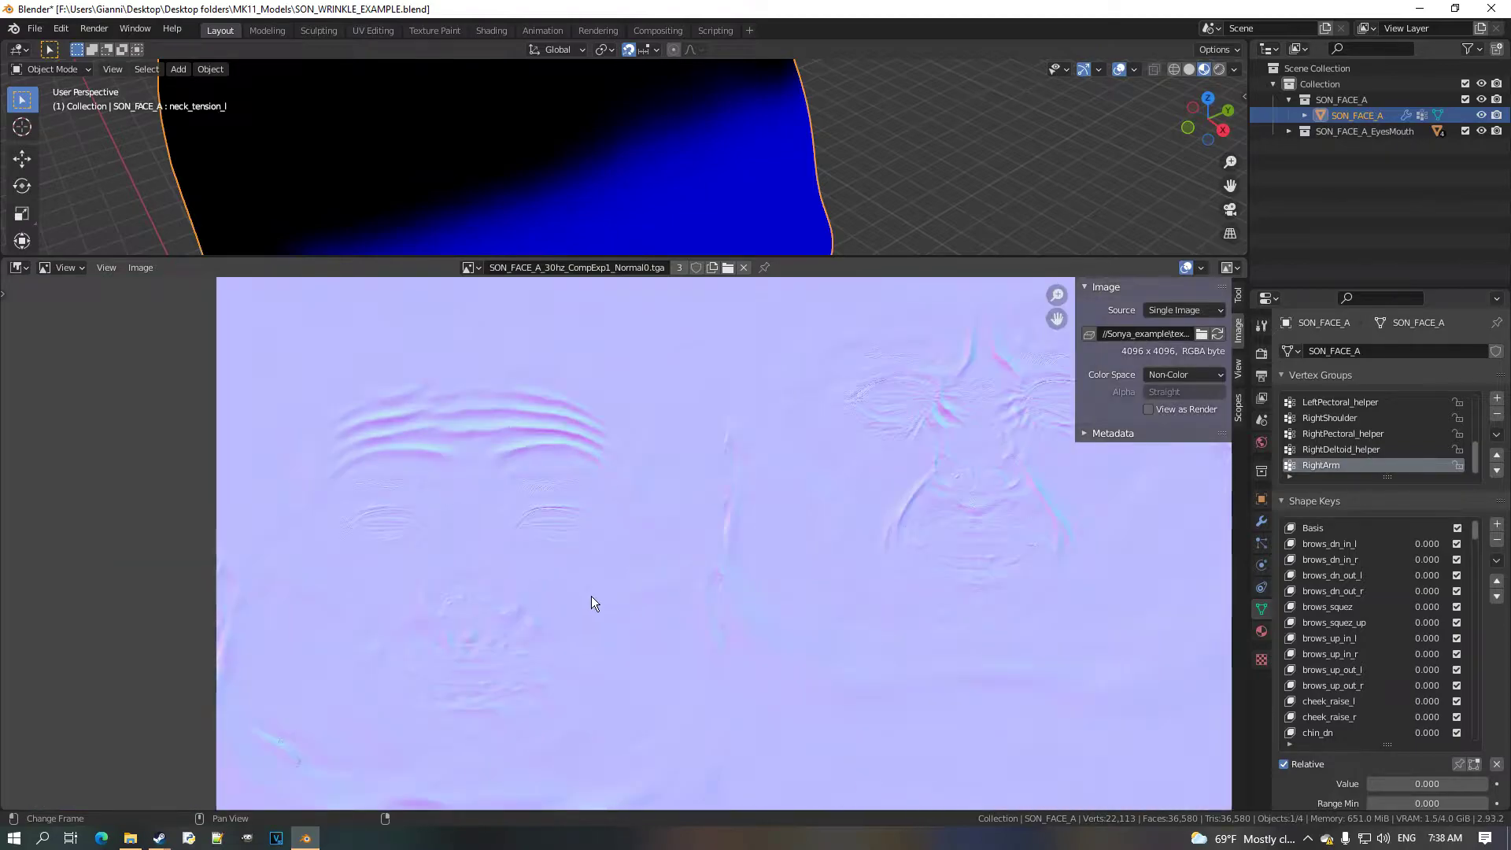
Display SON_FACE_A_30hz_CompExp2_Color0.tga and the matching CompExp2_Normal0 image, and examine the normal map's forehead wrinkles.
click(472, 268)
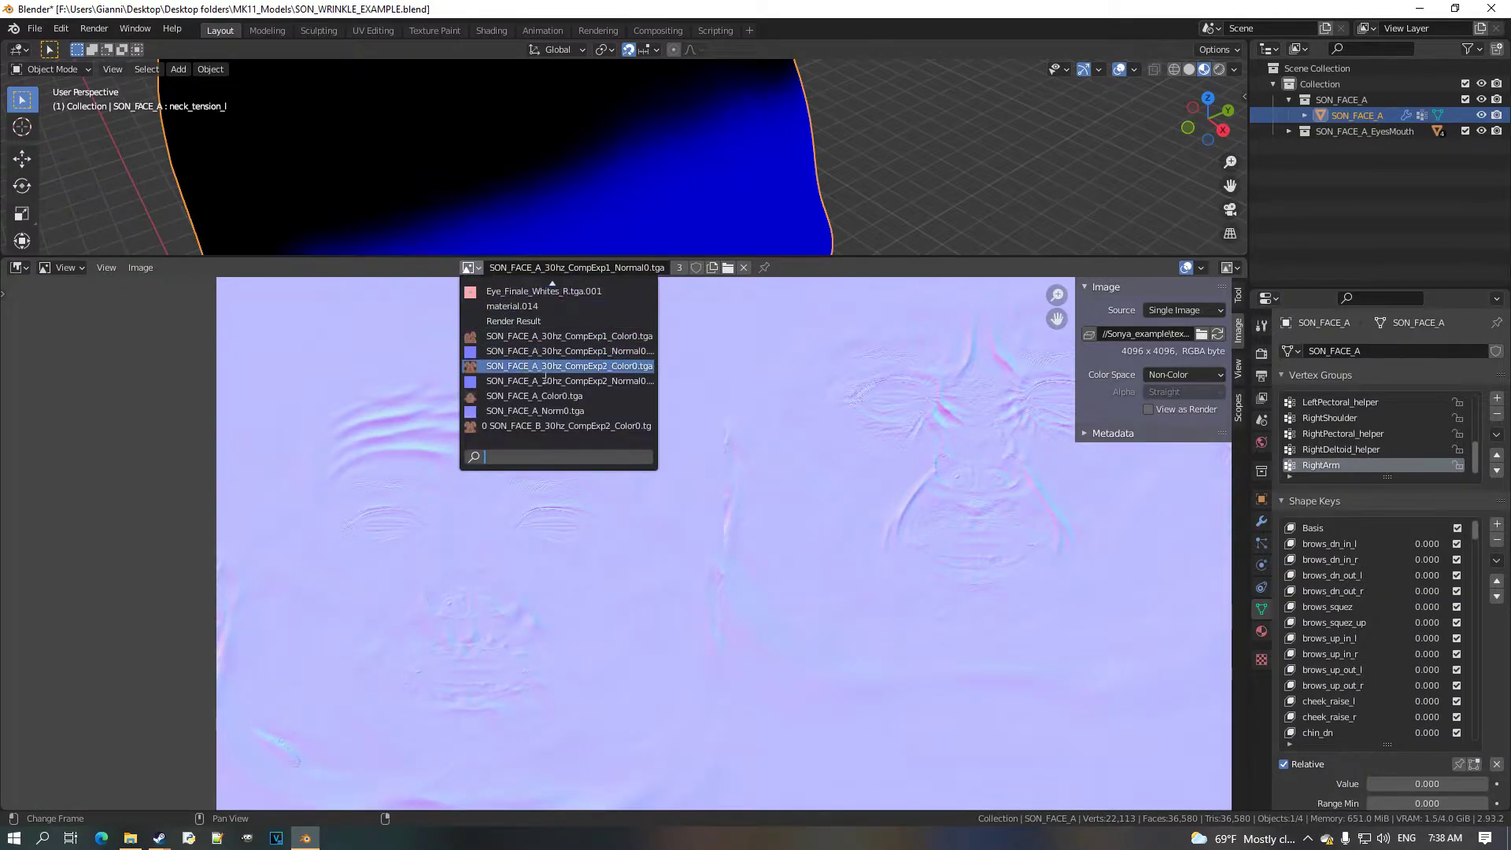
click(579, 366)
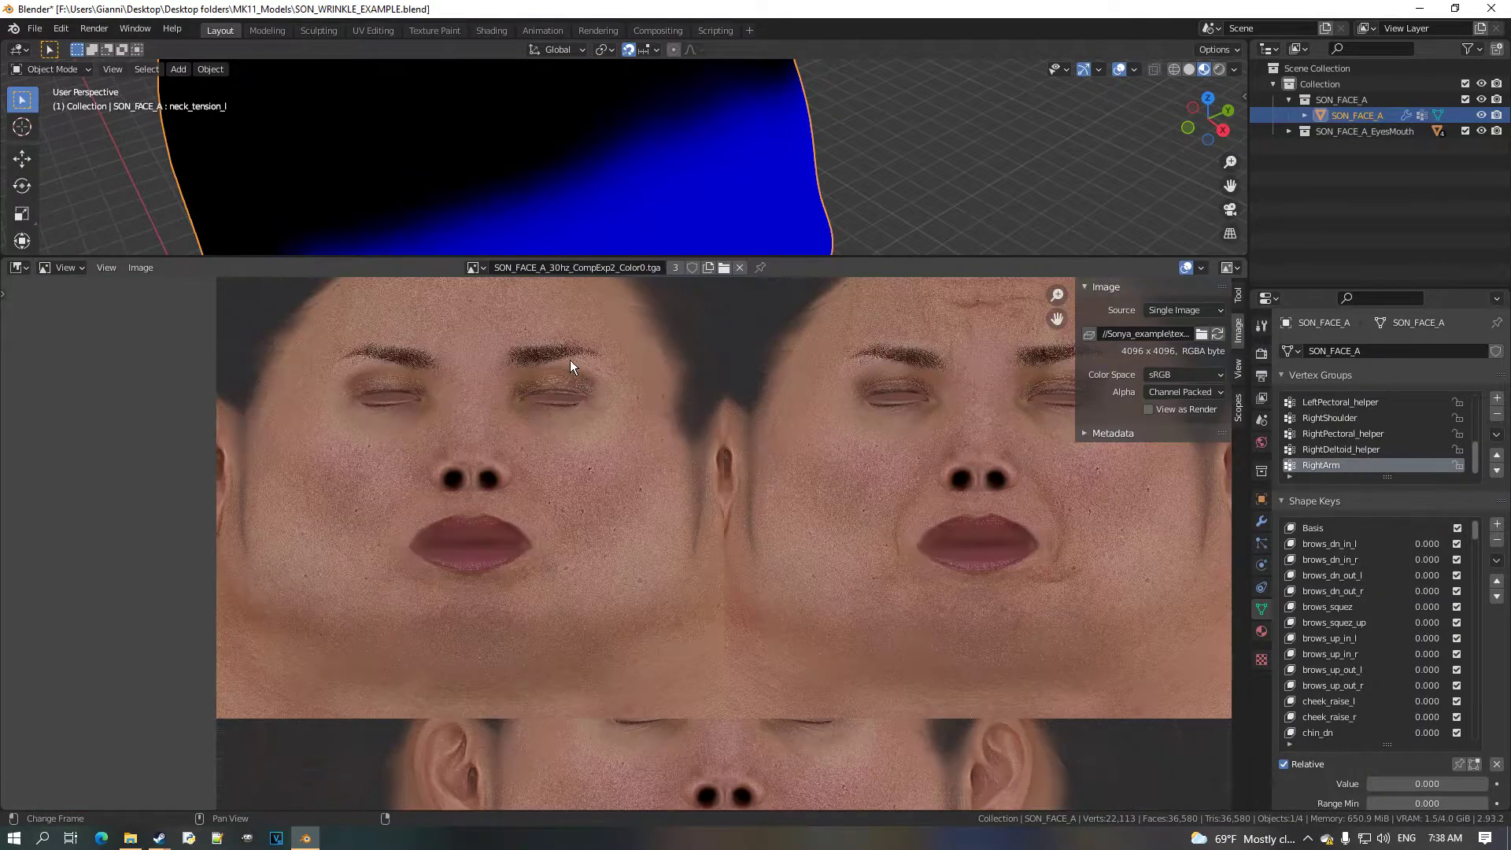
click(474, 268)
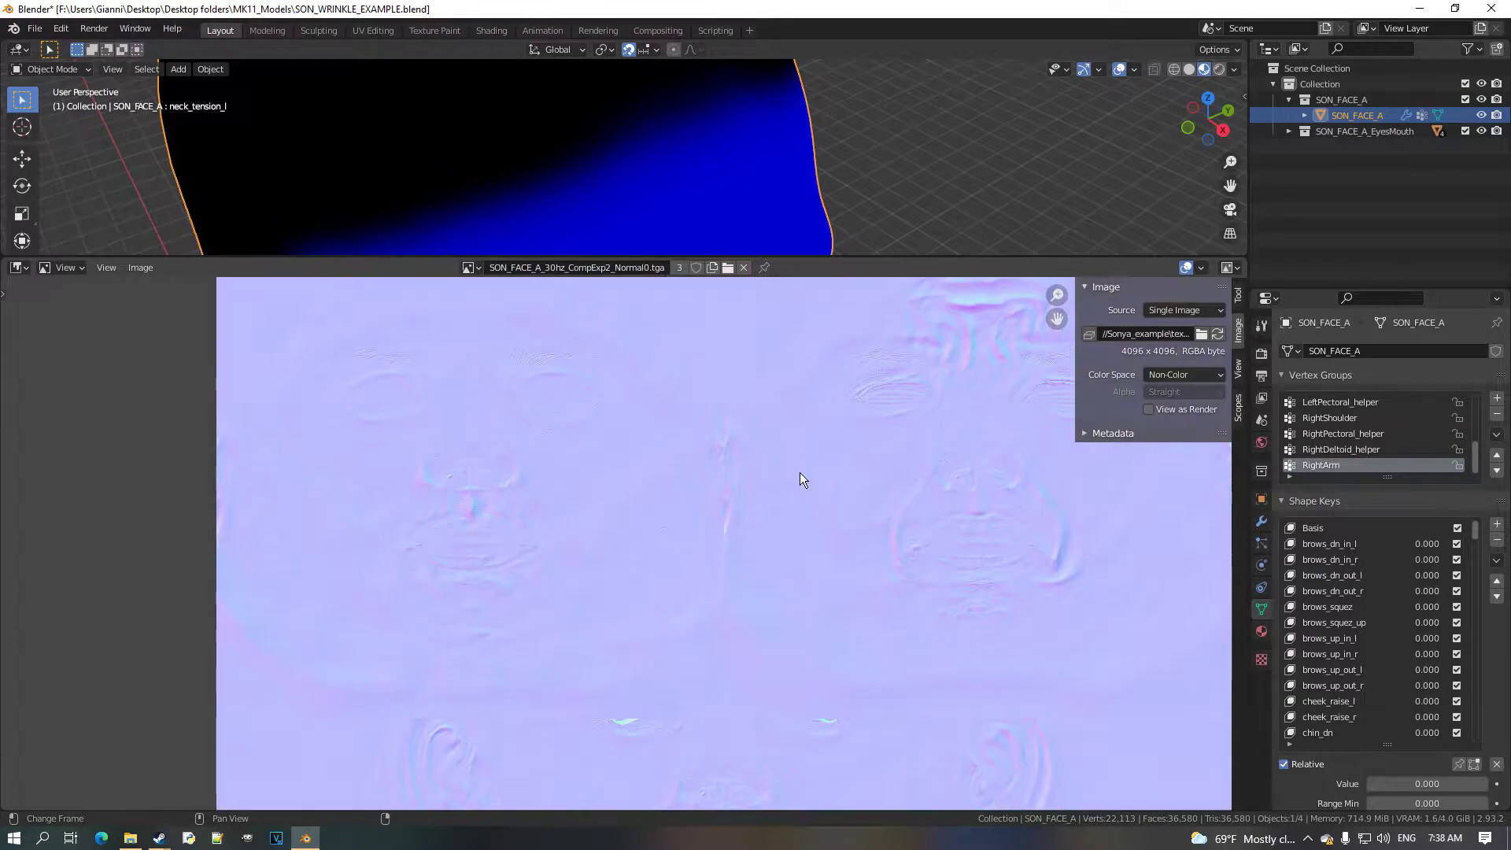
scroll(800, 472, down, 1)
middle_drag(725, 489, 571, 554)
scroll(642, 523, up, 3)
middle_drag(824, 436, 742, 500)
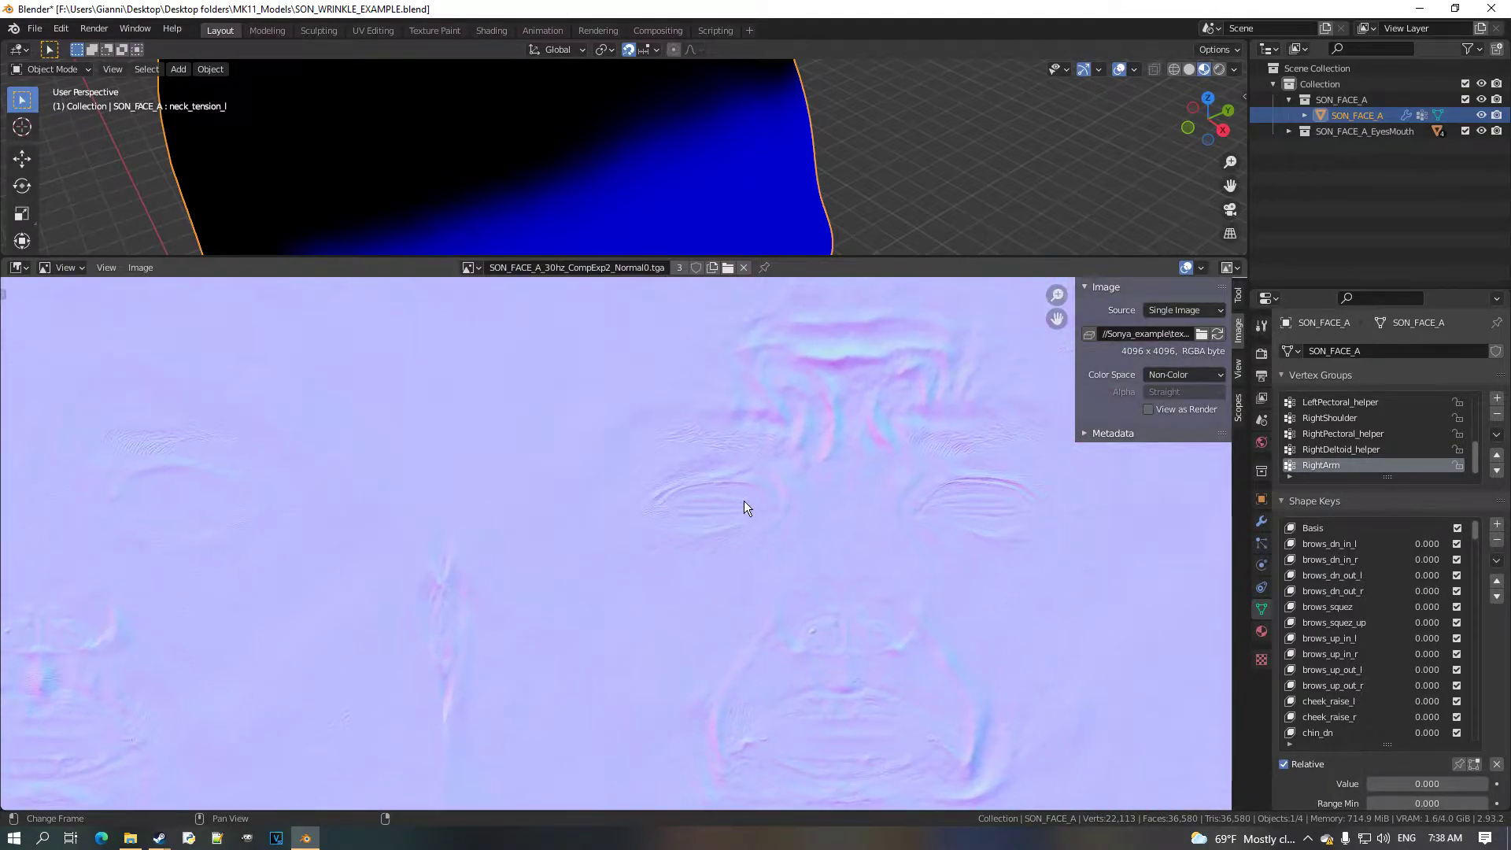
scroll(764, 480, down, 2)
Return the image area to the Shader Editor and expand the duplicated mask Mix node.
click(19, 267)
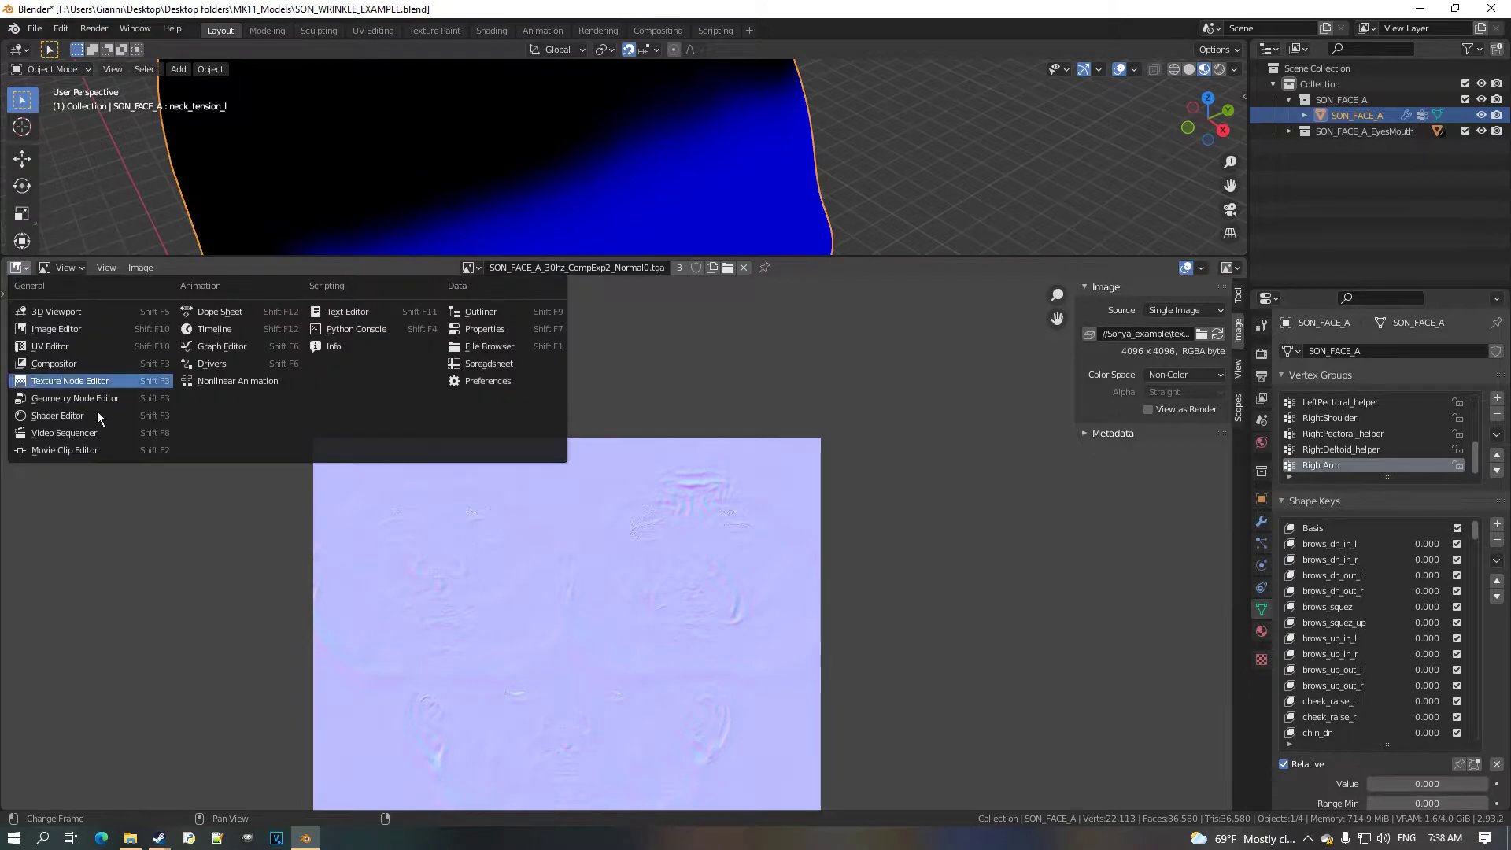
click(102, 416)
middle_drag(567, 594, 645, 578)
click(418, 560)
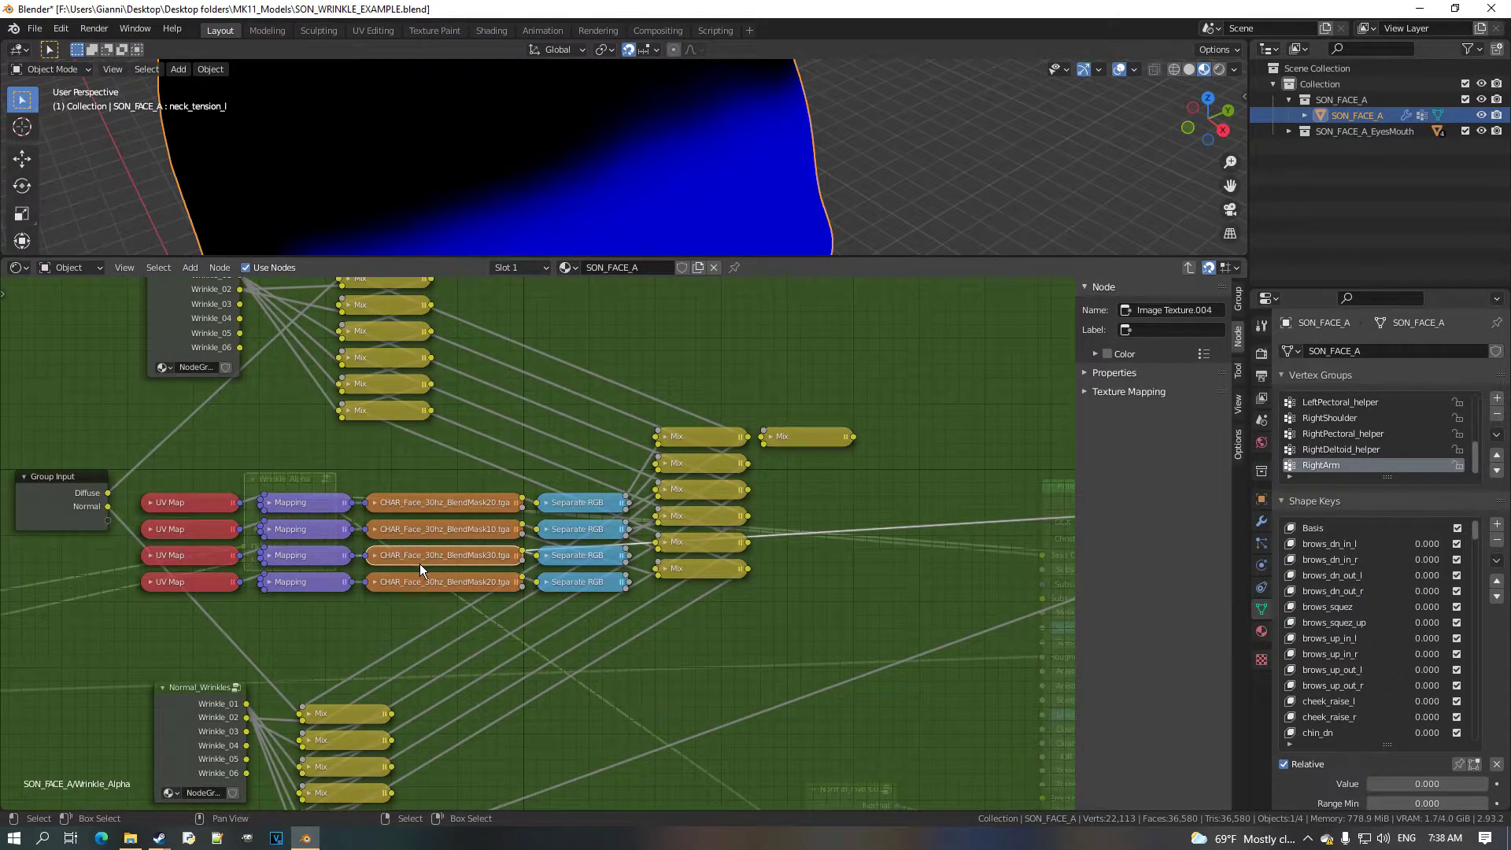
scroll(637, 554, up, 3)
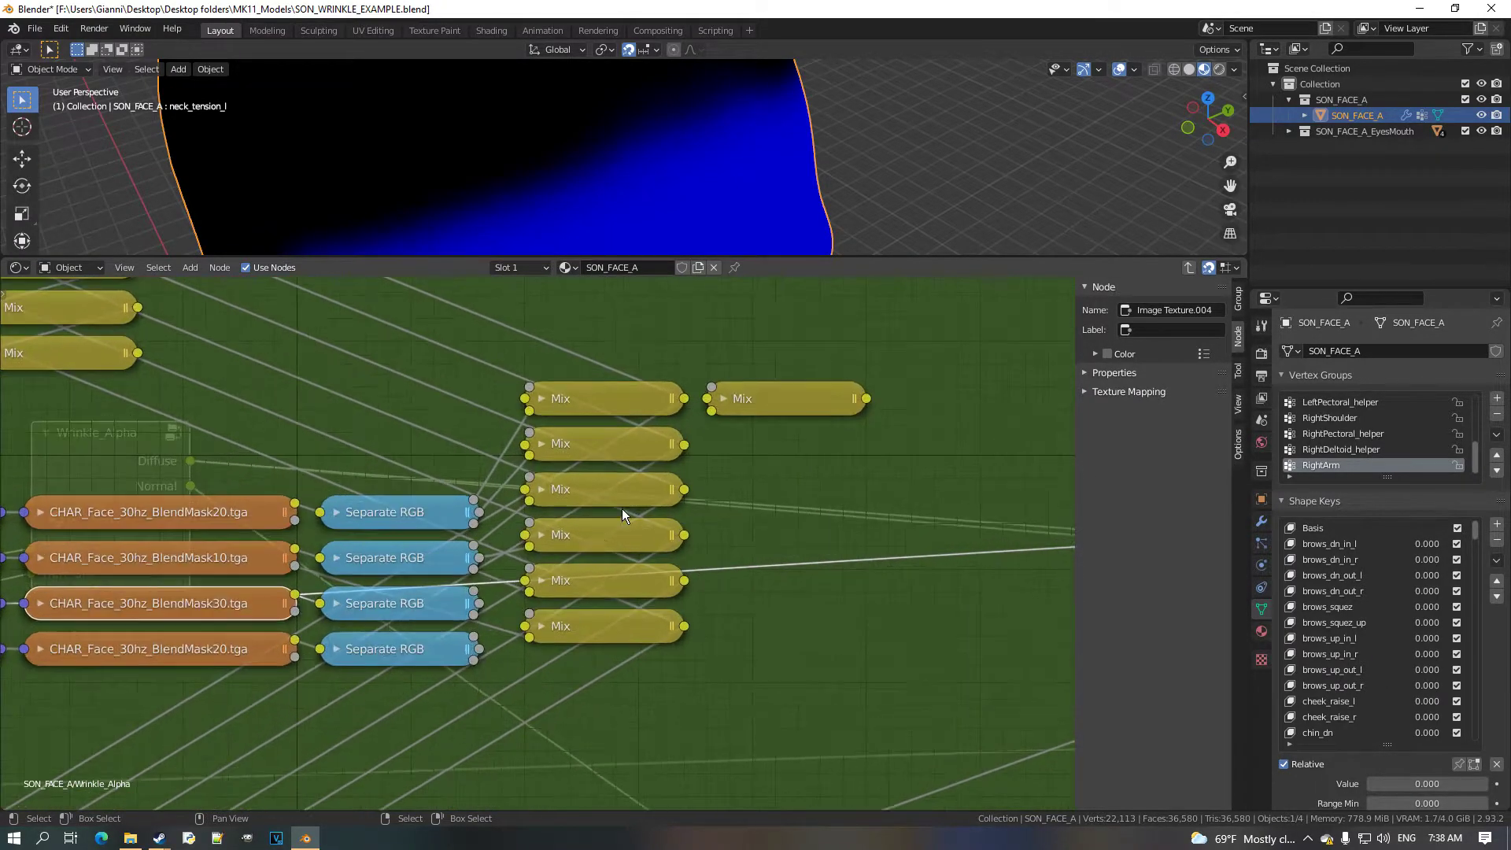
click(724, 399)
click(724, 399)
click(542, 628)
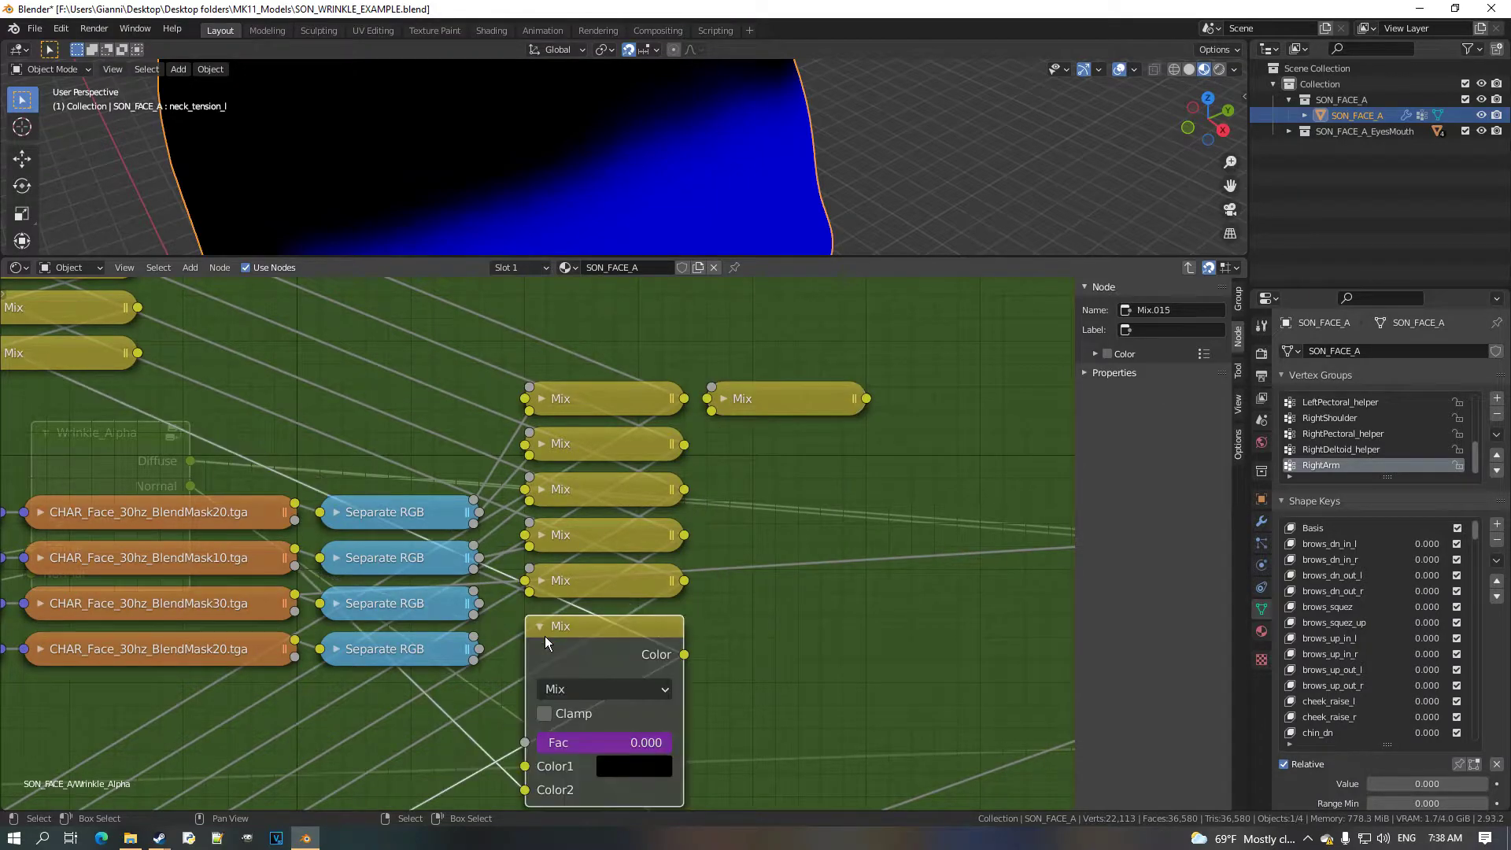
click(543, 629)
click(725, 402)
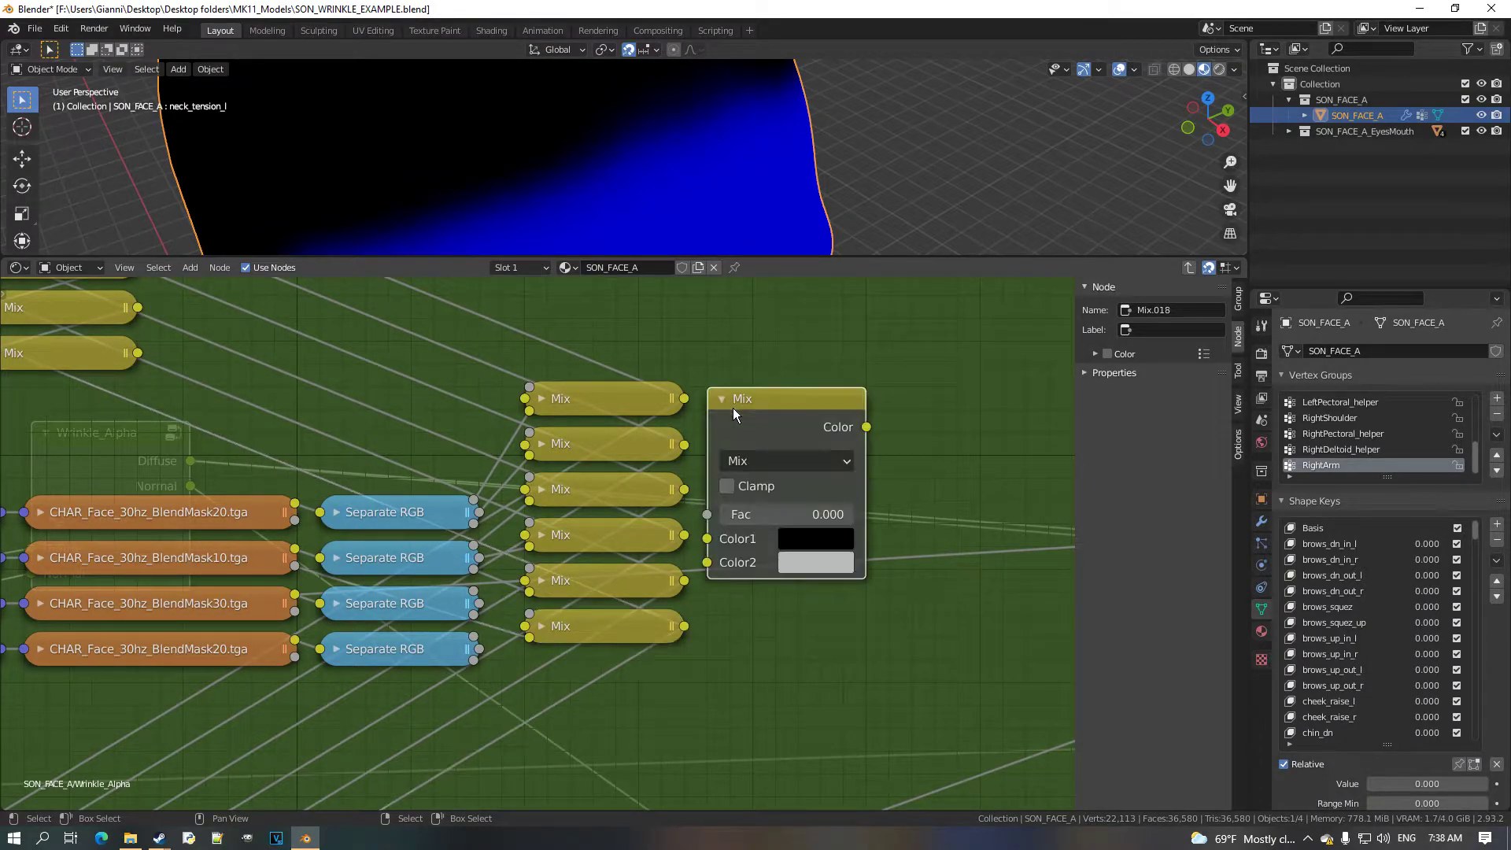
Link the blue output of the BlendMask30 row's Separate RGB node to the duplicated mask Mix node's Color2 input.
scroll(677, 228, down, 5)
scroll(544, 458, down, 1)
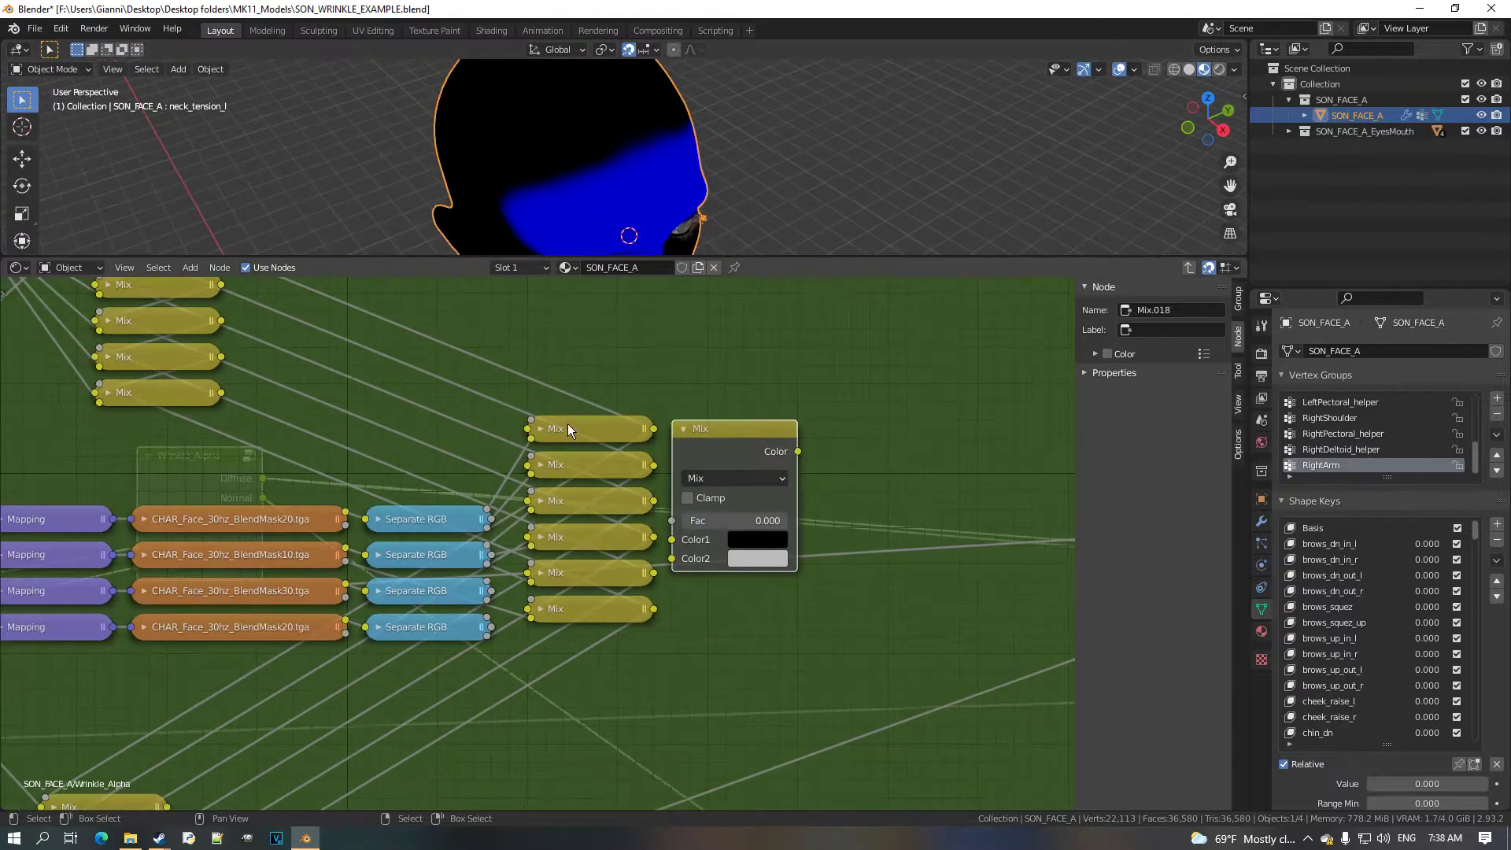
scroll(673, 226, down, 2)
scroll(673, 225, up, 2)
scroll(474, 591, up, 2)
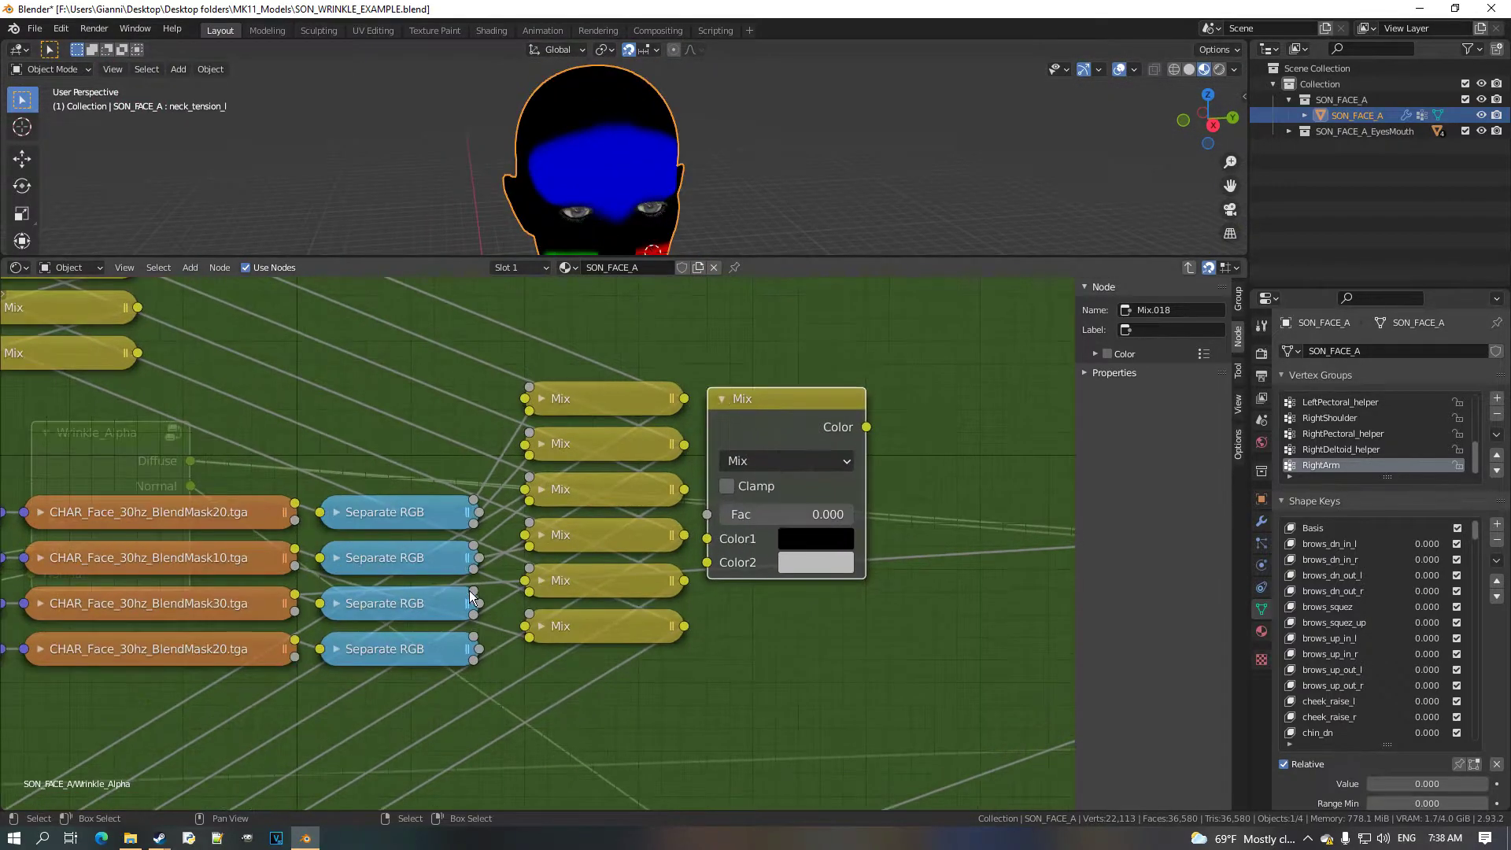
click(316, 620)
key(h)
drag(470, 702, 735, 566)
click(300, 613)
scroll(573, 607, down, 1)
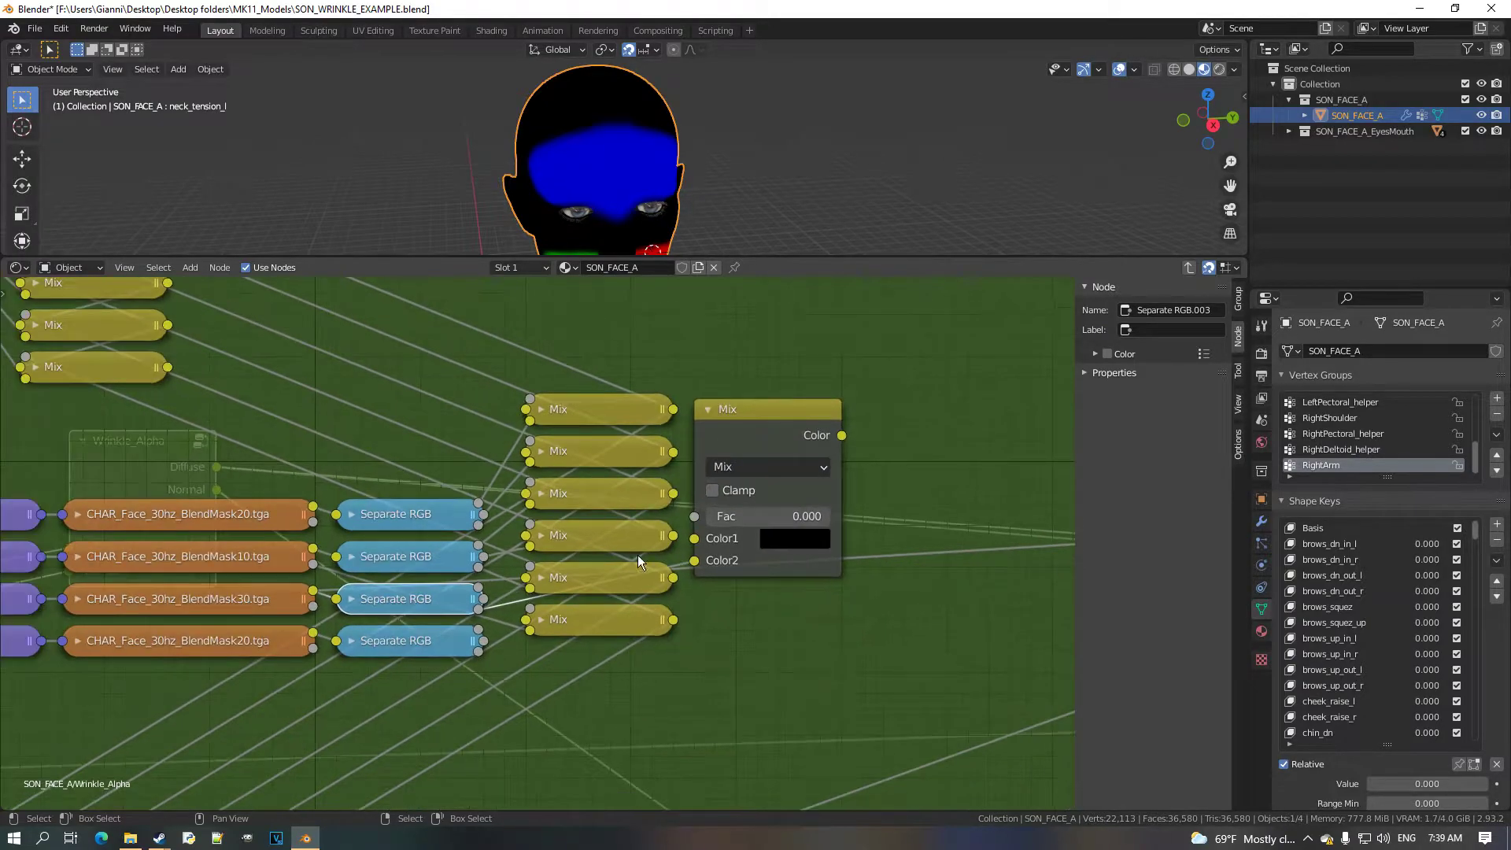
Copy the brows_squez shape key value as a new driver, paste it onto the duplicated mask Mix node's Fac, and collapse the node.
right_click(1442, 612)
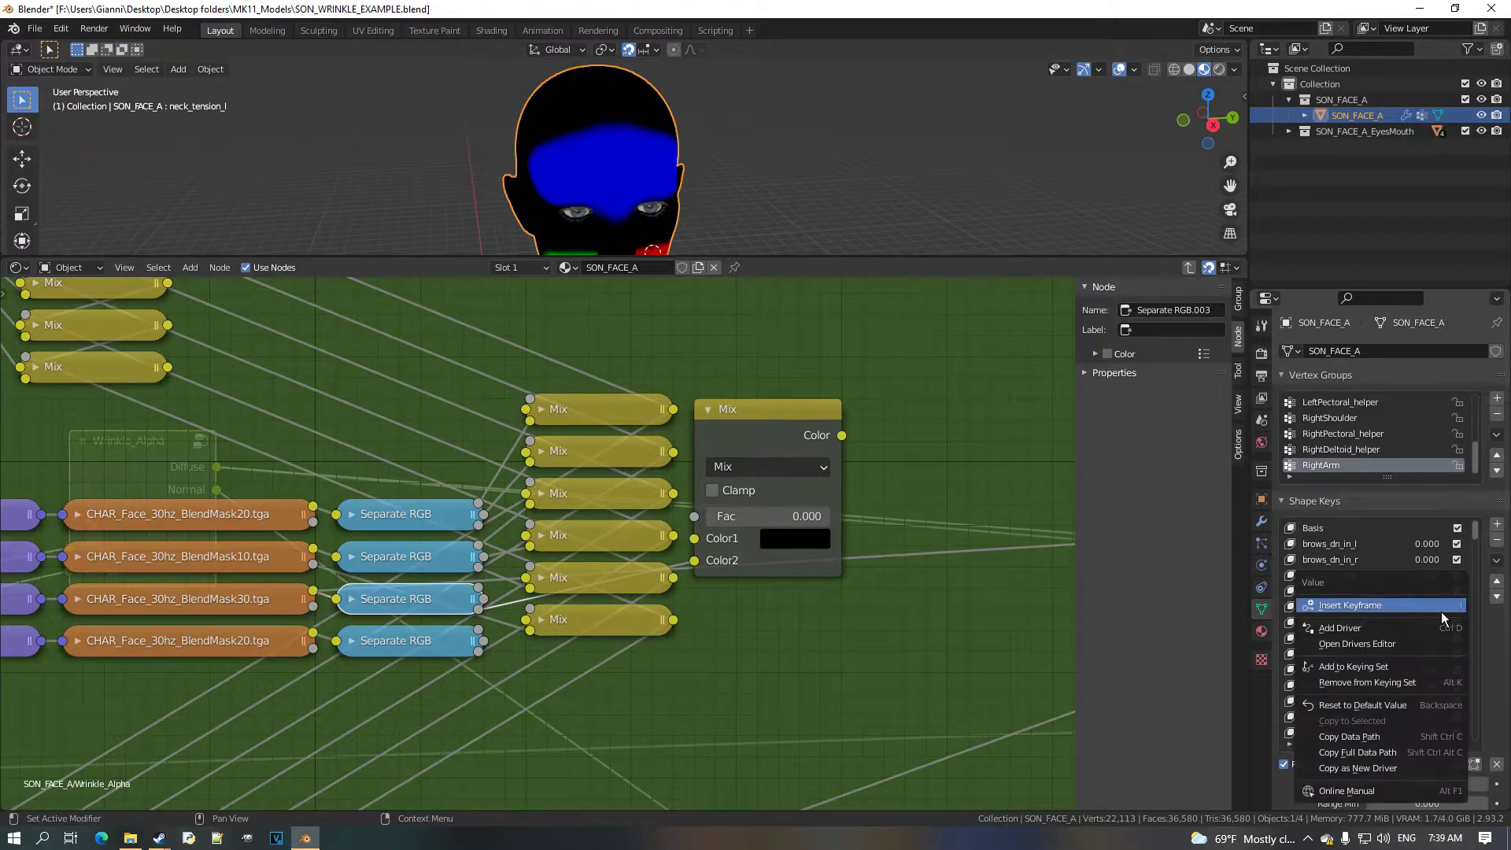
click(1420, 777)
right_click(801, 521)
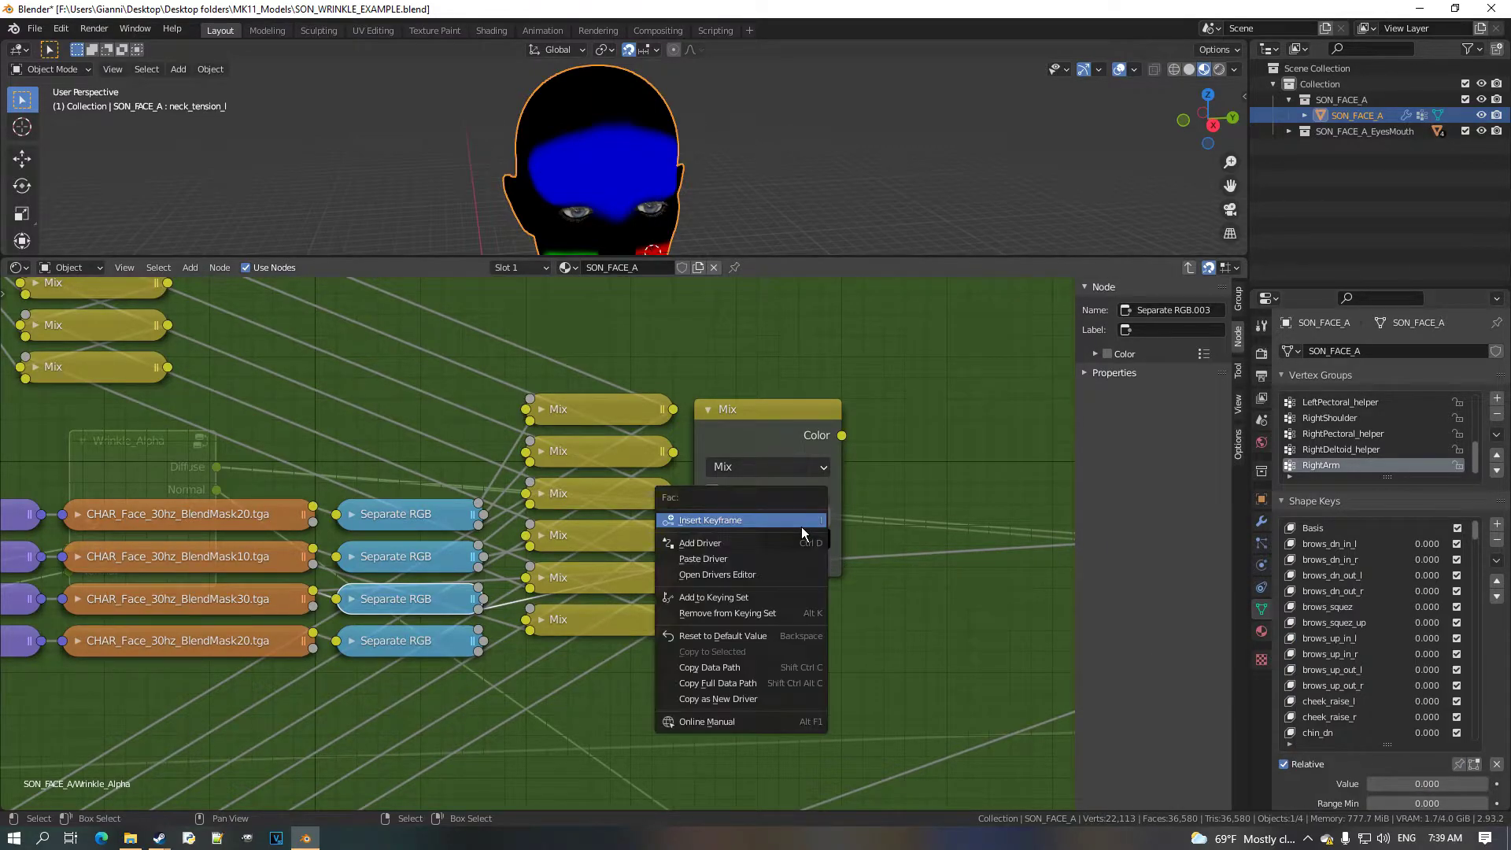
click(759, 562)
click(721, 421)
key(h)
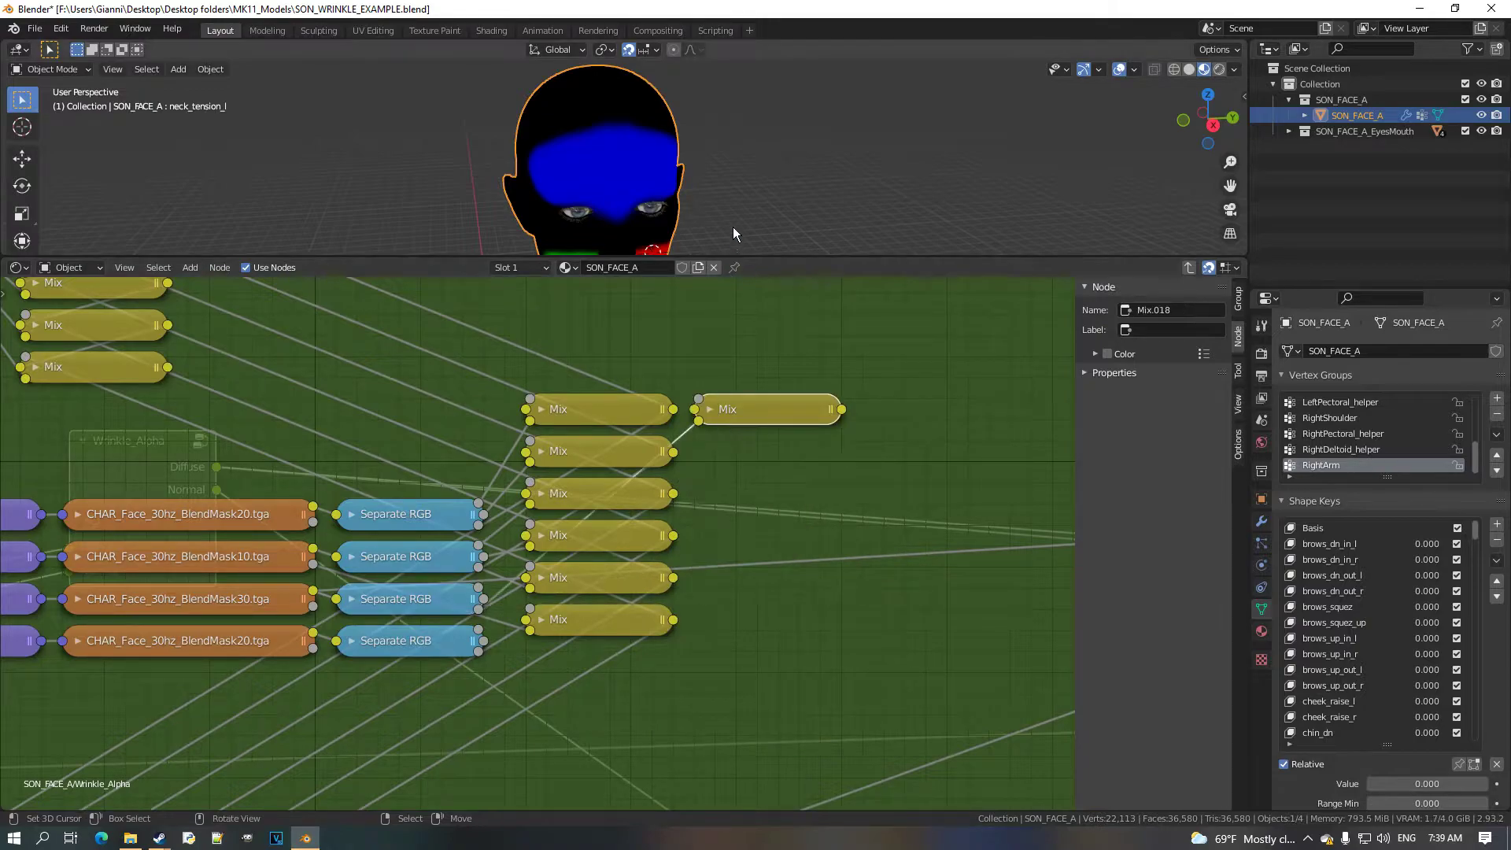
Enlarge the 3D viewport area and view the masked face from the front.
drag(815, 260, 821, 313)
mouse_move(736, 236)
shift+middle_down()
mouse_move(769, 178)
mouse_move(726, 222)
shift+middle_up()
scroll(770, 201, up, 2)
mouse_move(728, 303)
middle_down()
mouse_move(743, 245)
mouse_move(701, 272)
mouse_move(712, 295)
middle_up()
Duplicate the top Mix node of the Diffuse_Wrinkles column and place the copy beside it.
middle_drag(738, 492, 663, 622)
scroll(664, 621, down, 5)
middle_drag(294, 483, 395, 489)
scroll(381, 504, up, 4)
click(353, 418)
key(shift+d)
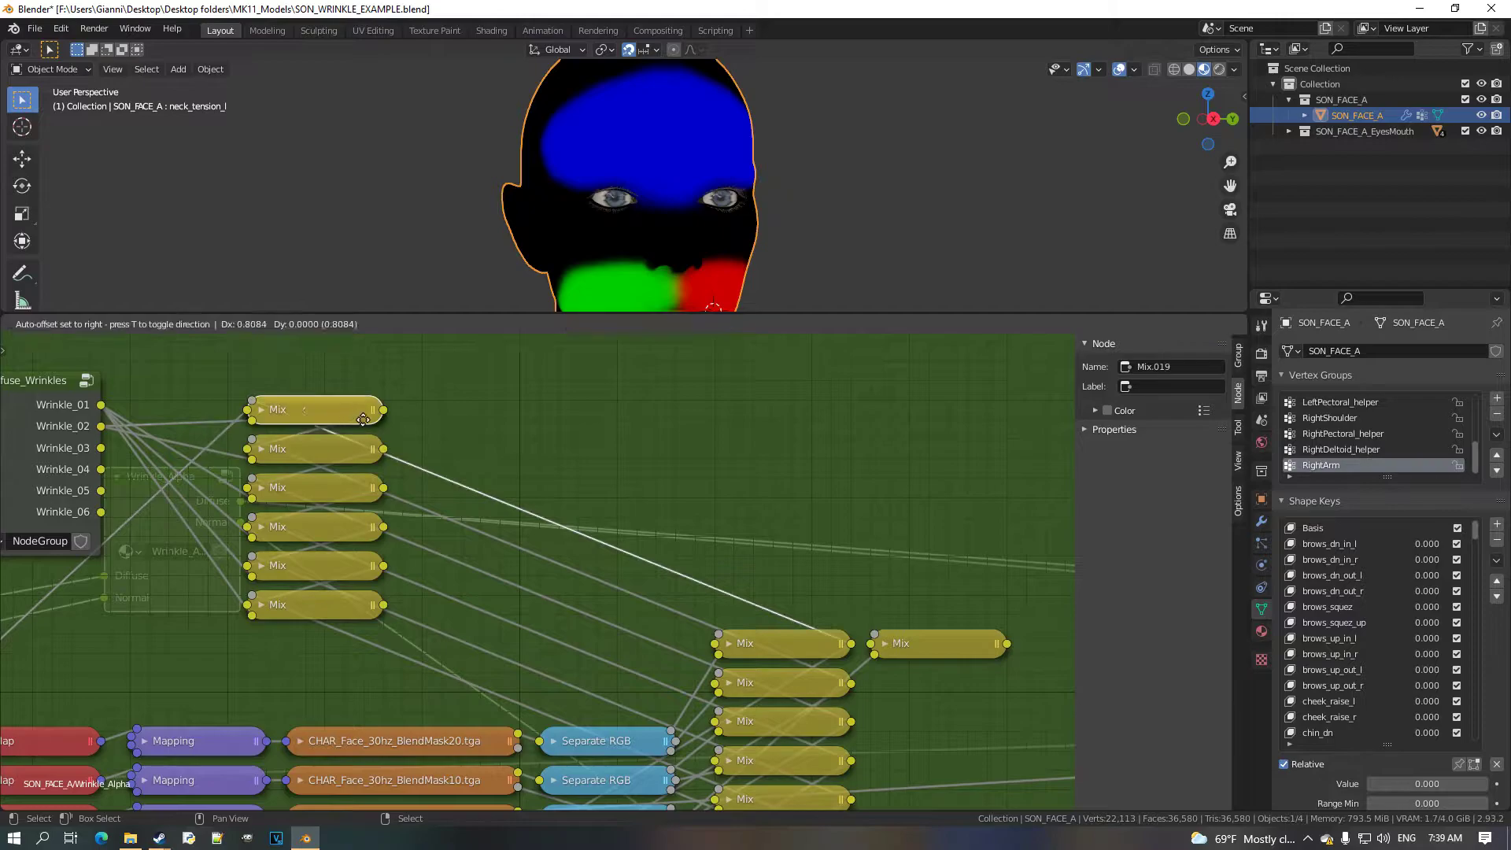
click(508, 418)
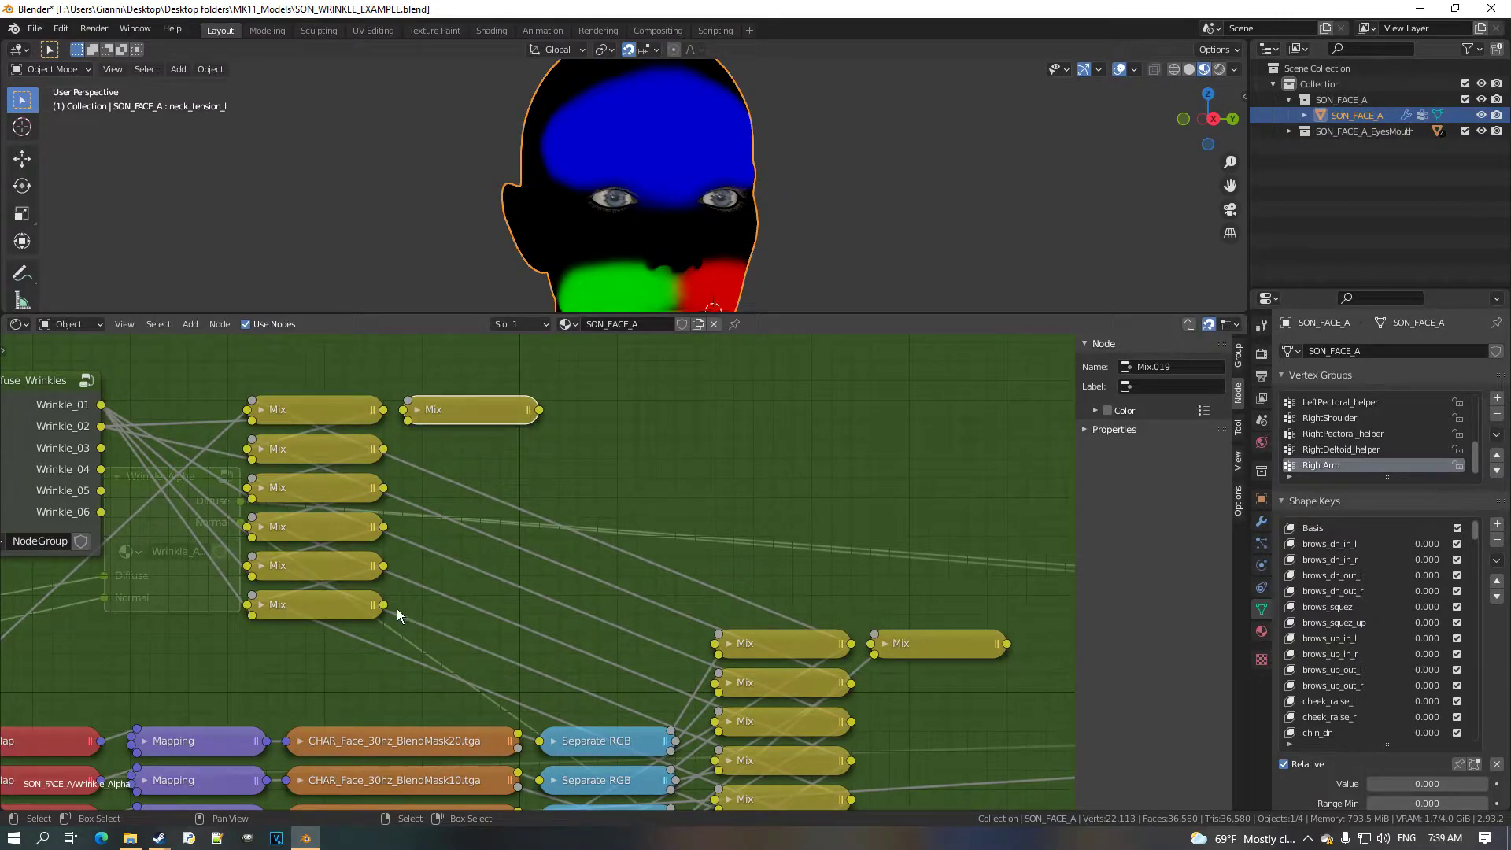
drag(328, 617, 398, 641)
key(ctrl+z)
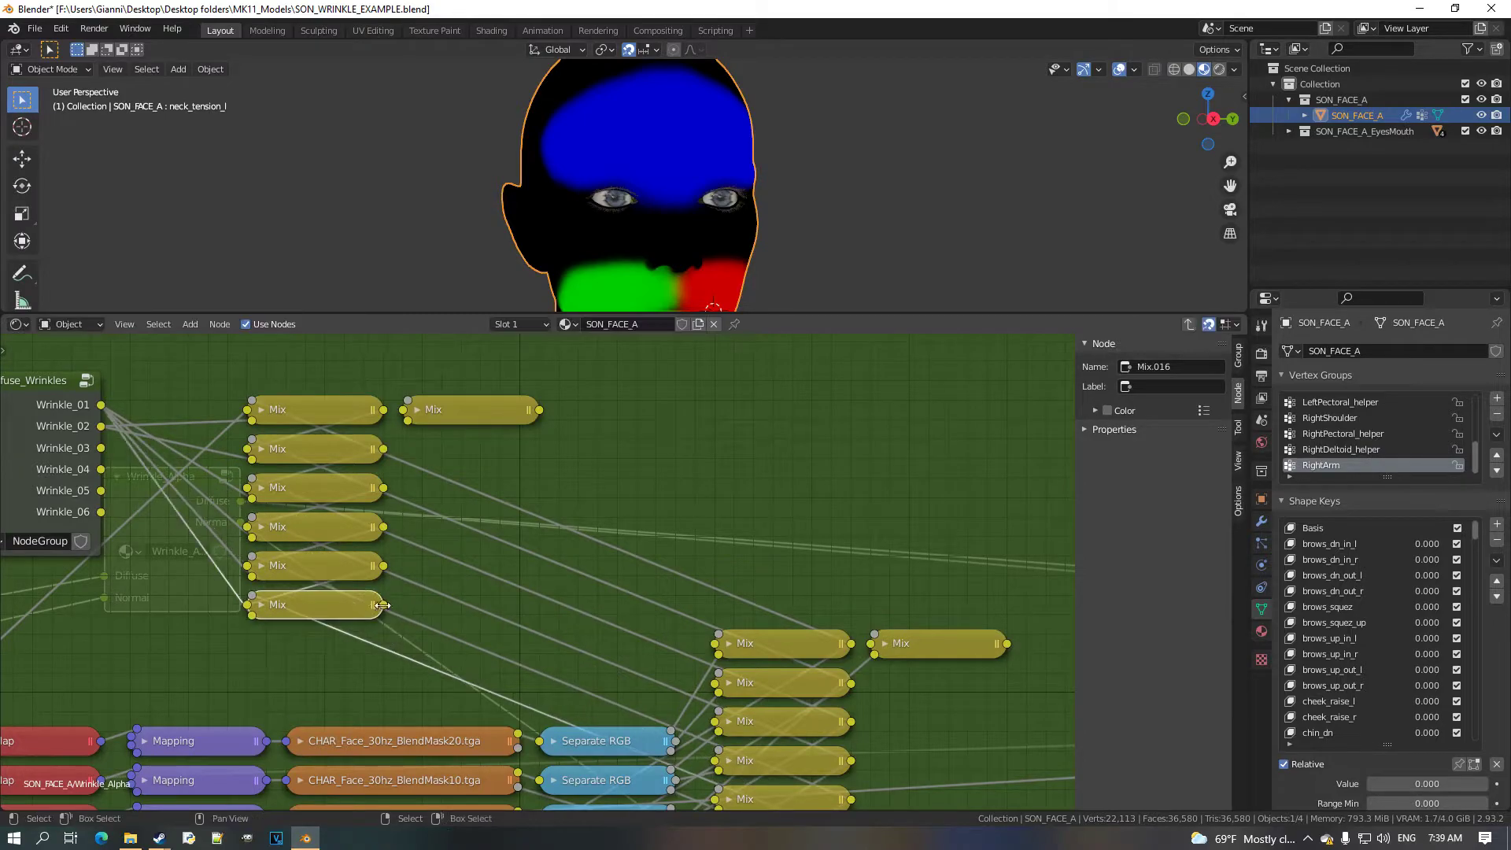
Feed the bottom diffuse Mix output into the new Mix node's Color1 and Diffuse_Wrinkles' Wrinkle_03 into its Color2, and collapse the node.
click(422, 420)
key(h)
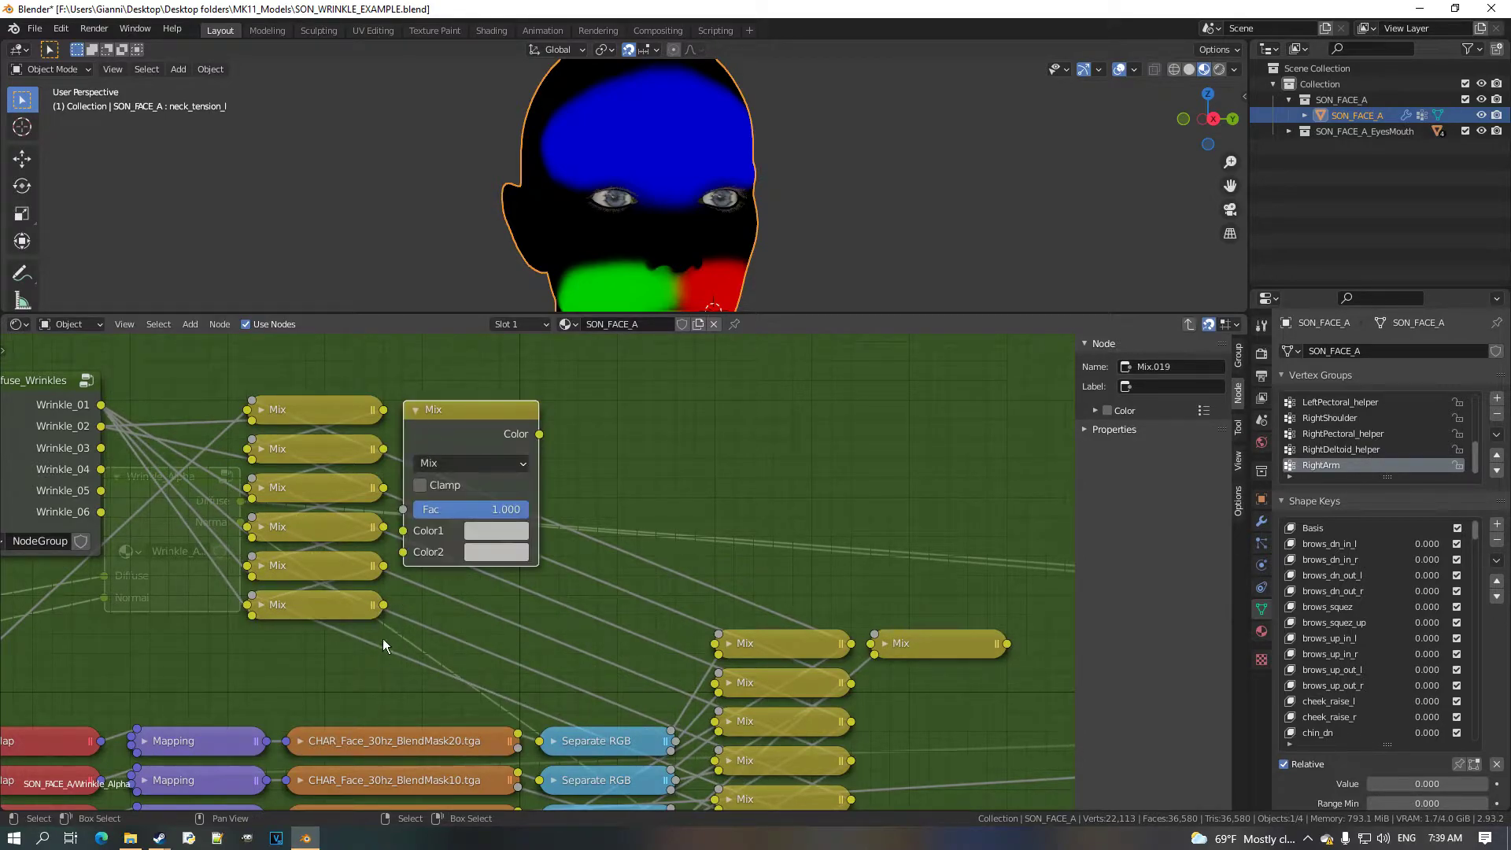
drag(383, 604, 403, 530)
middle_drag(205, 526, 295, 529)
scroll(295, 528, up, 1)
drag(163, 446, 504, 568)
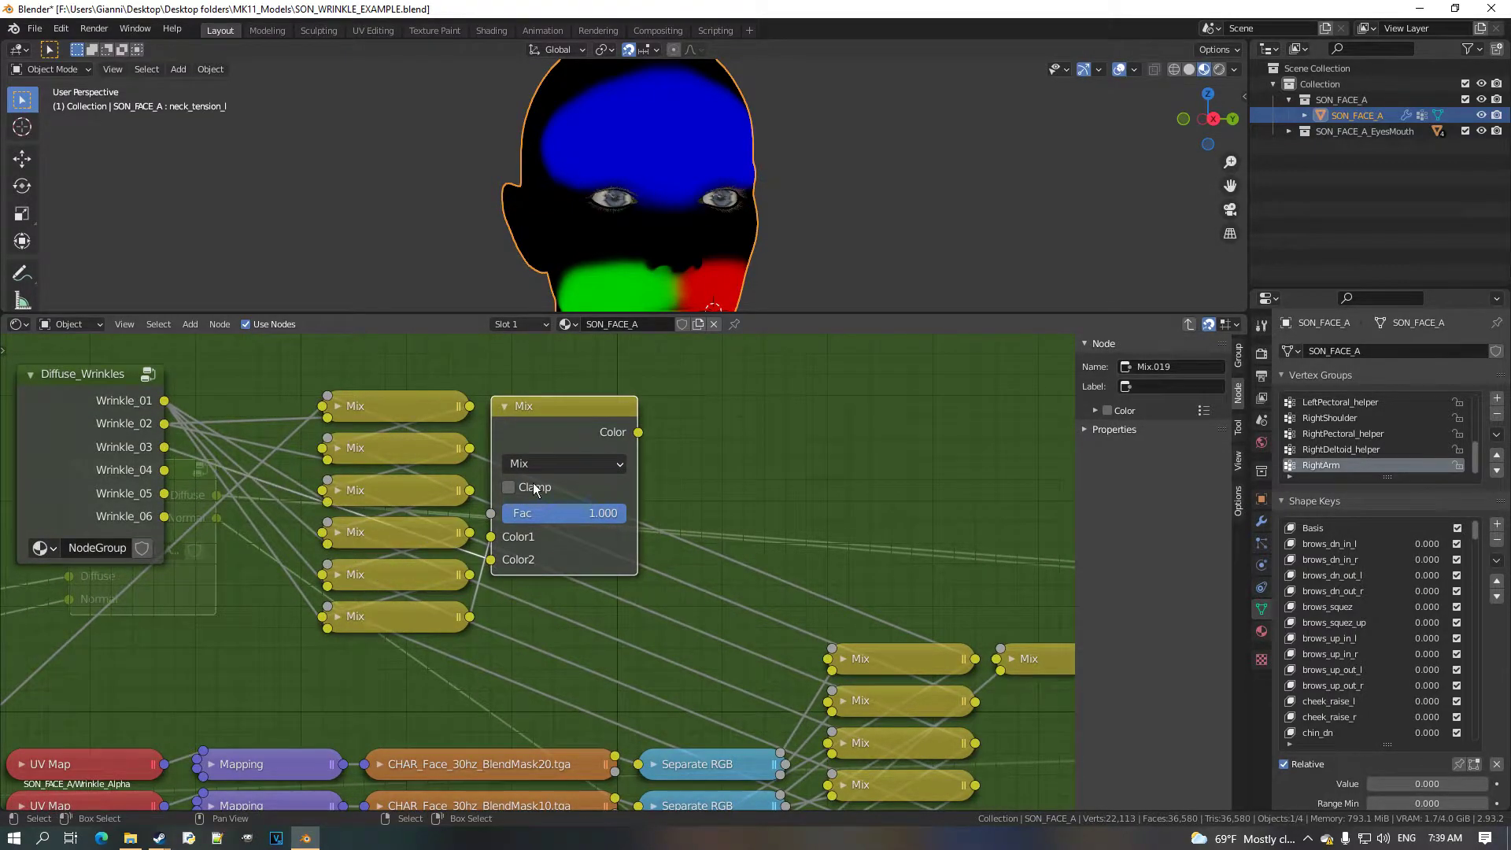
click(505, 407)
Duplicate the top Mix node of the Normal_Wrinkles column and place the copy beside the column.
scroll(551, 571, down, 9)
middle_drag(615, 573, 602, 523)
middle_drag(599, 641, 543, 427)
scroll(483, 637, up, 5)
click(371, 555)
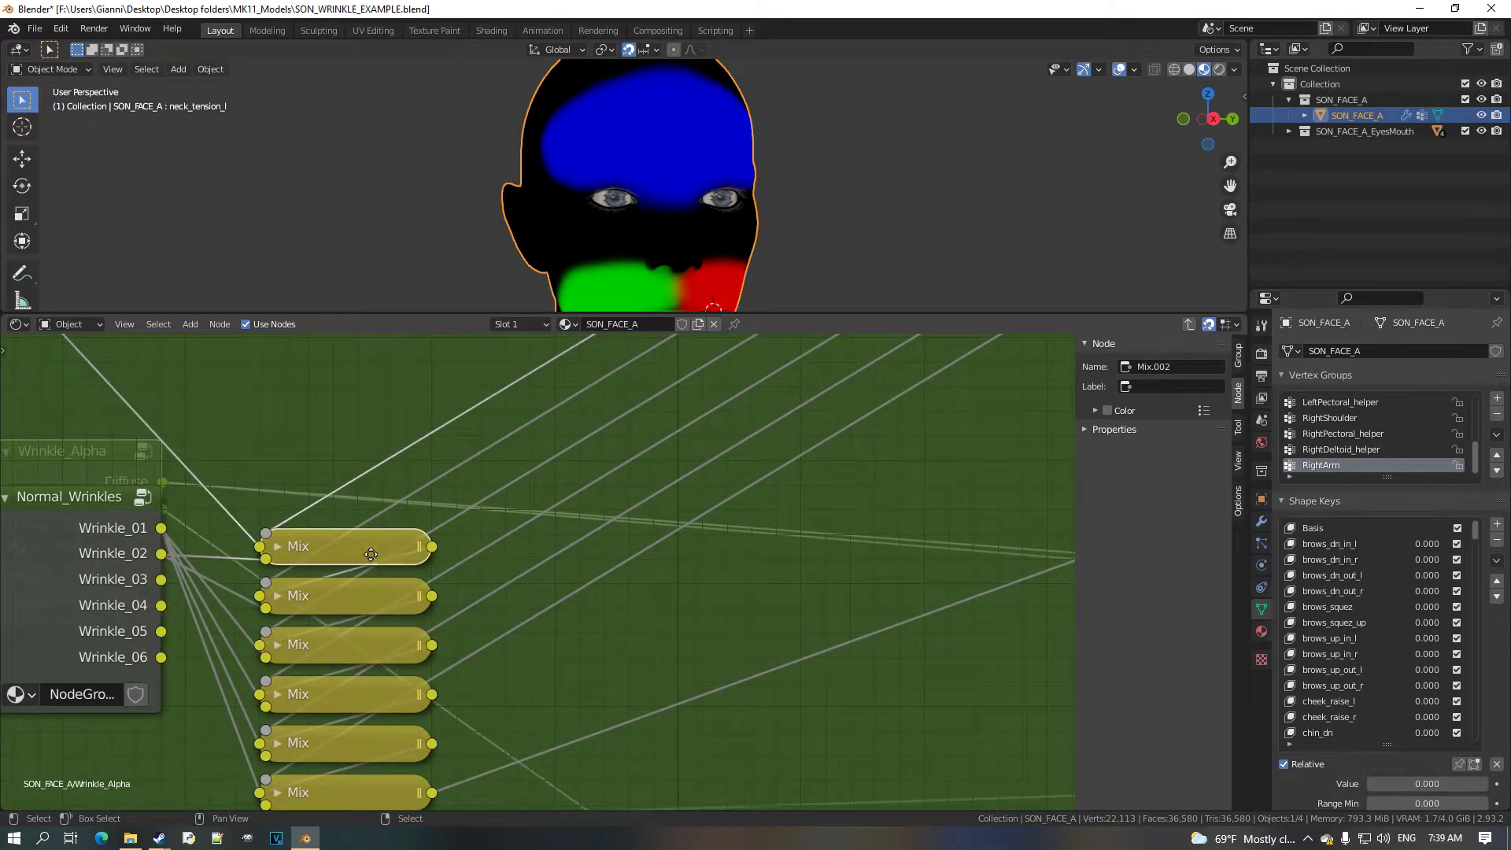
key(shift+d)
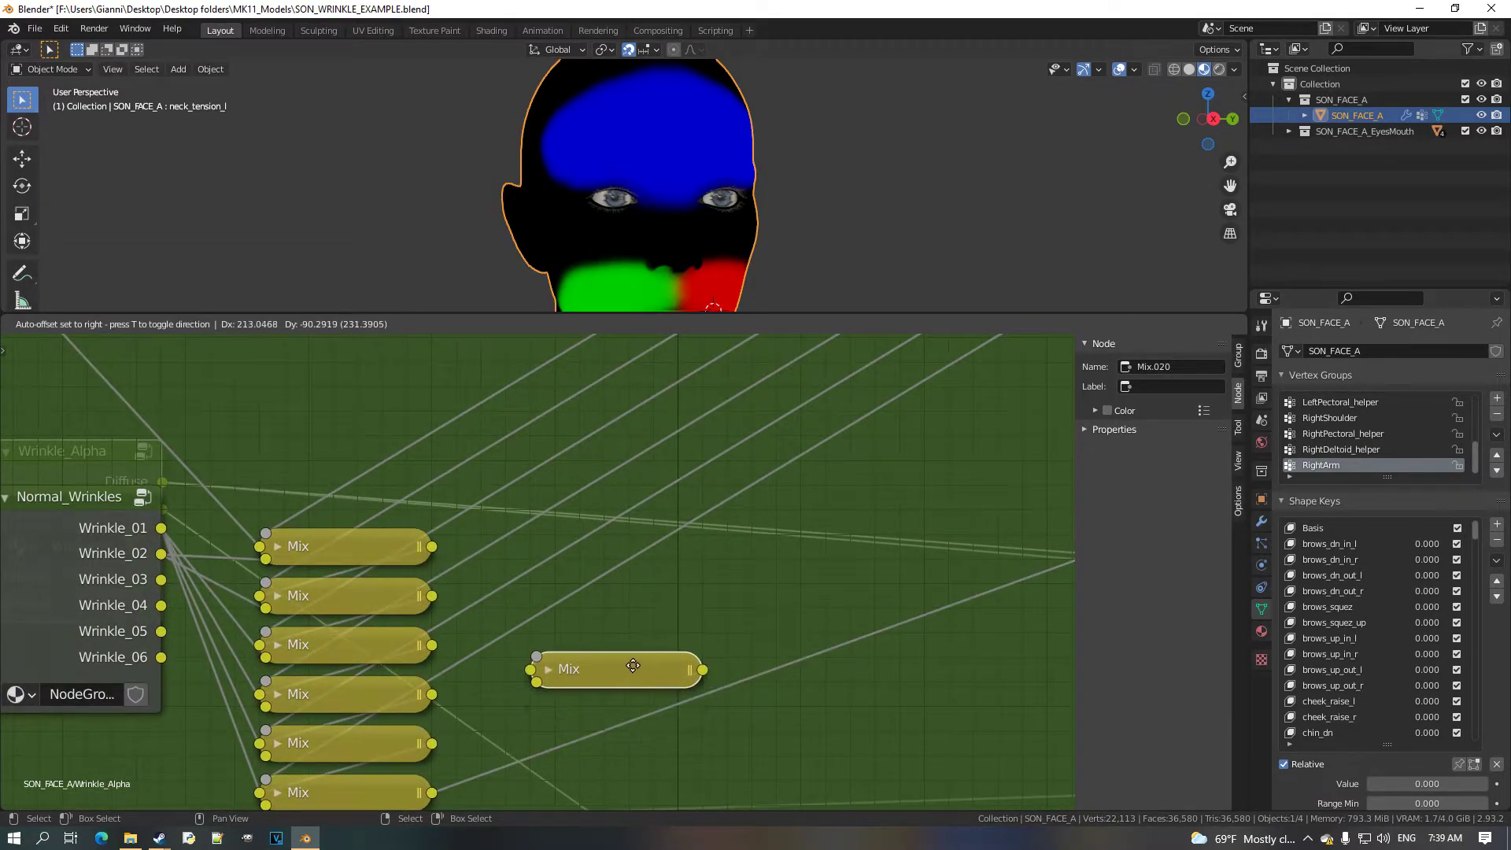
click(633, 666)
drag(614, 678, 651, 657)
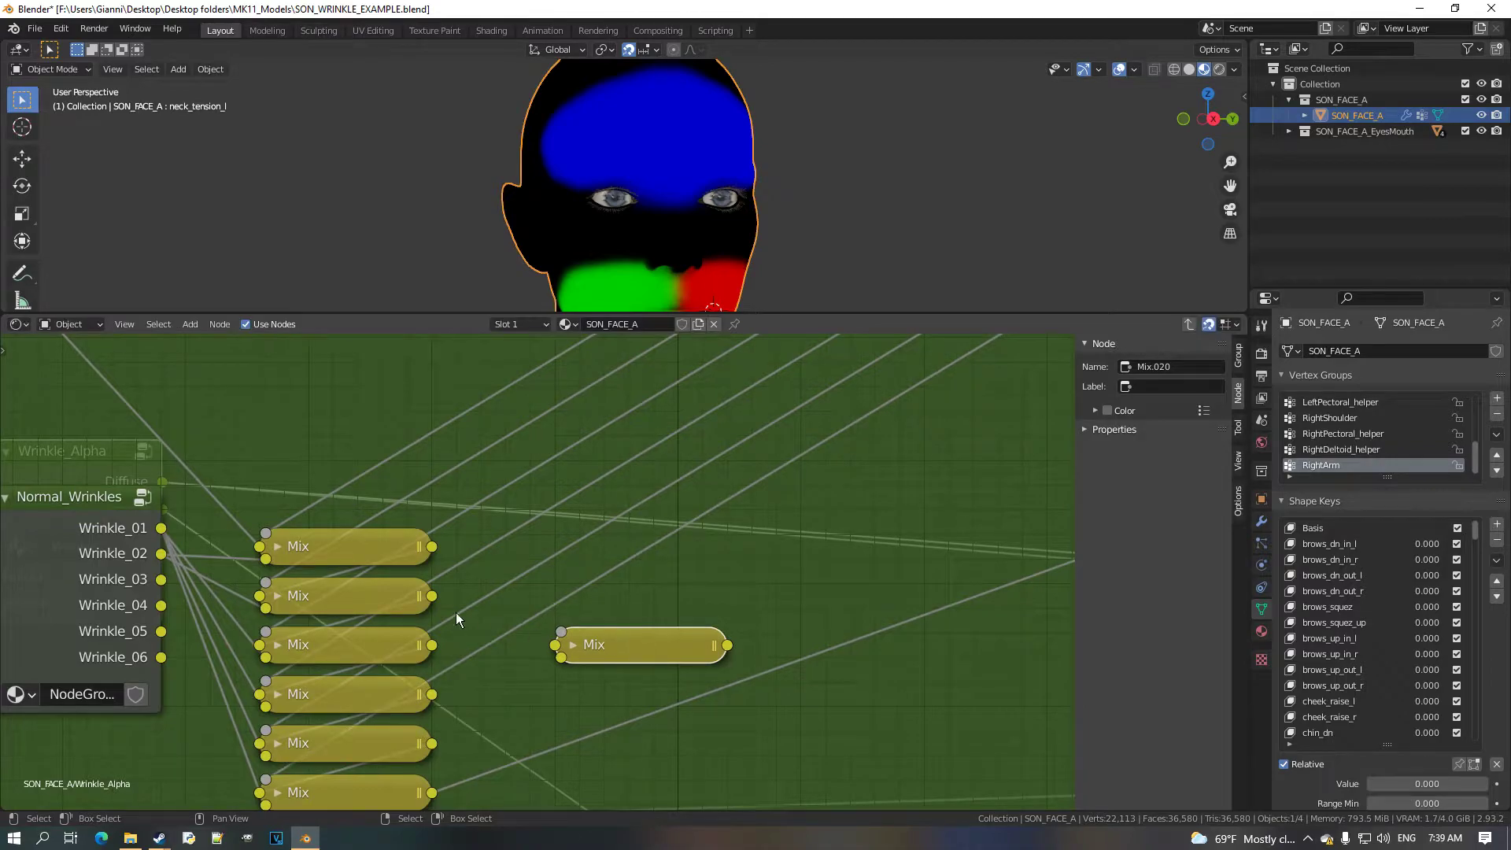
Feed the bottom normal Mix and Normal_Wrinkles' Wrinkle_03 into the new Mix node, and link its output to the Group Output's Normal input.
drag(431, 792, 560, 658)
drag(173, 589, 538, 562)
scroll(525, 564, down, 2)
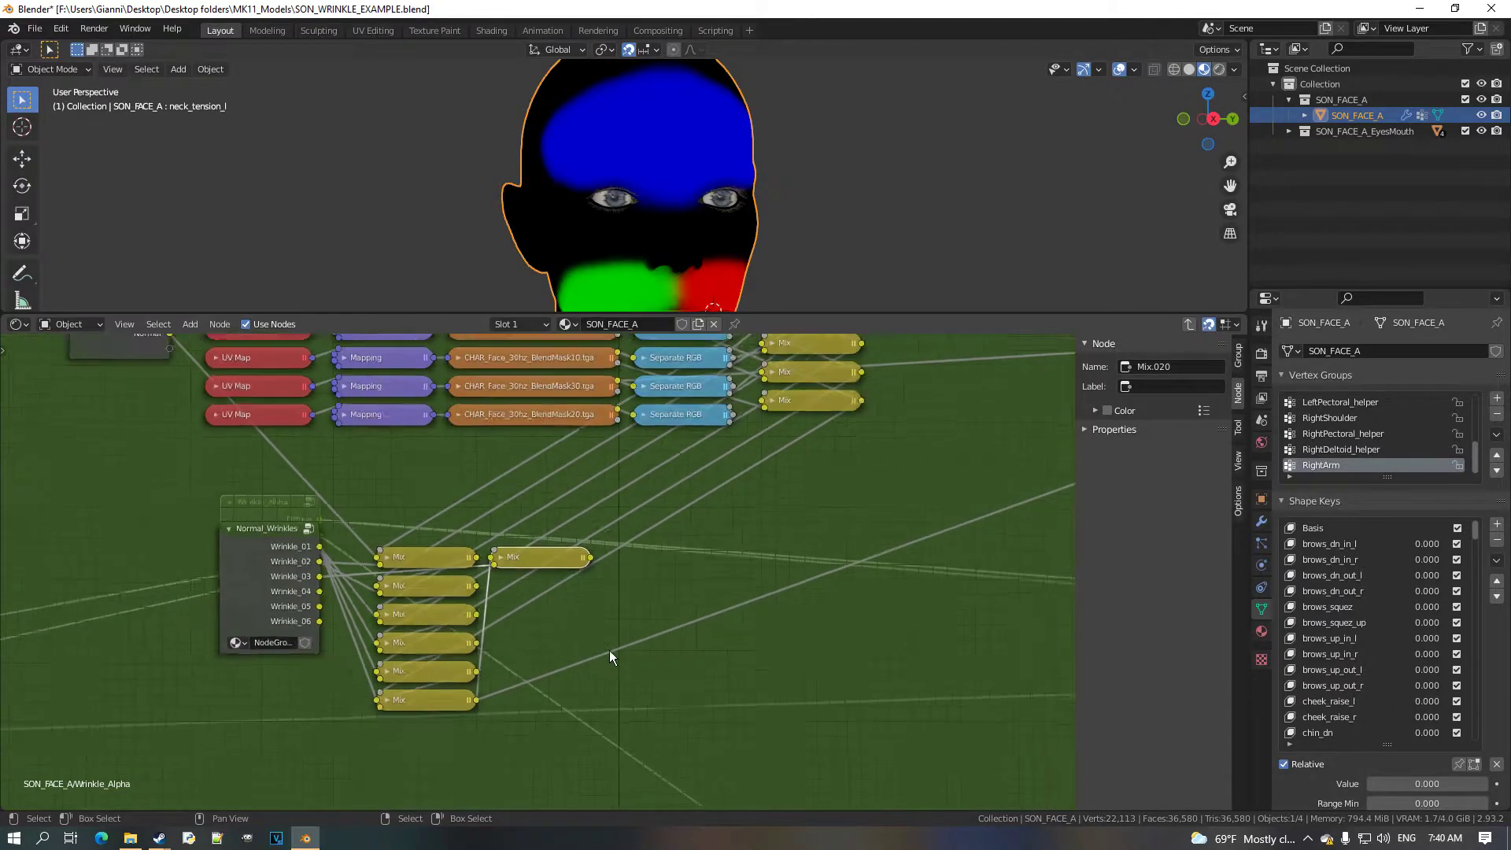
scroll(583, 650, down, 2)
middle_drag(584, 650, 338, 640)
drag(313, 629, 1002, 461)
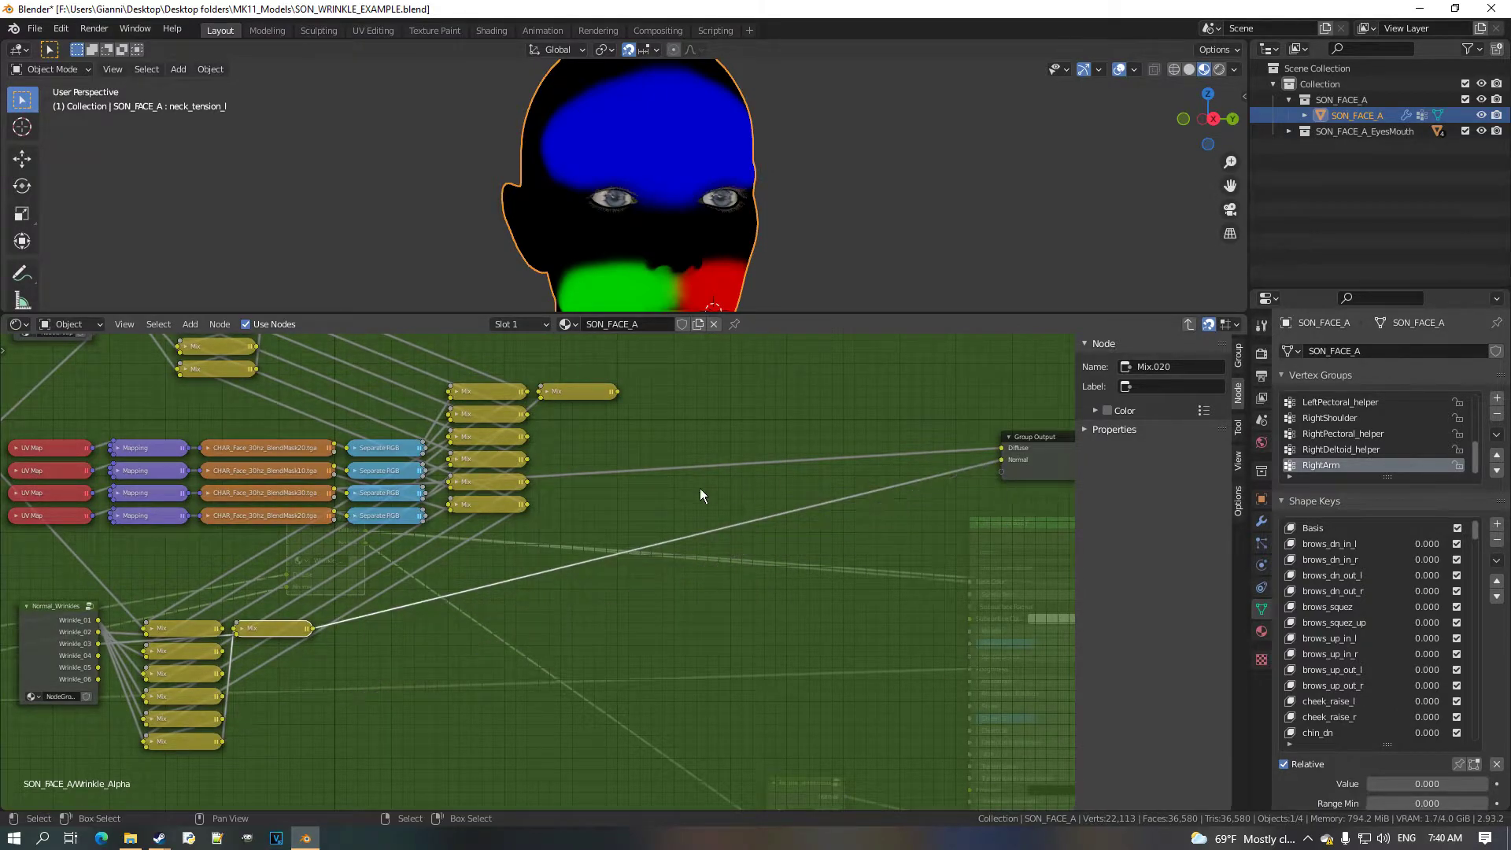
Link the new diffuse Mix node's output to the Group Output's Diffuse input.
middle_drag(713, 494, 728, 658)
drag(366, 431, 975, 609)
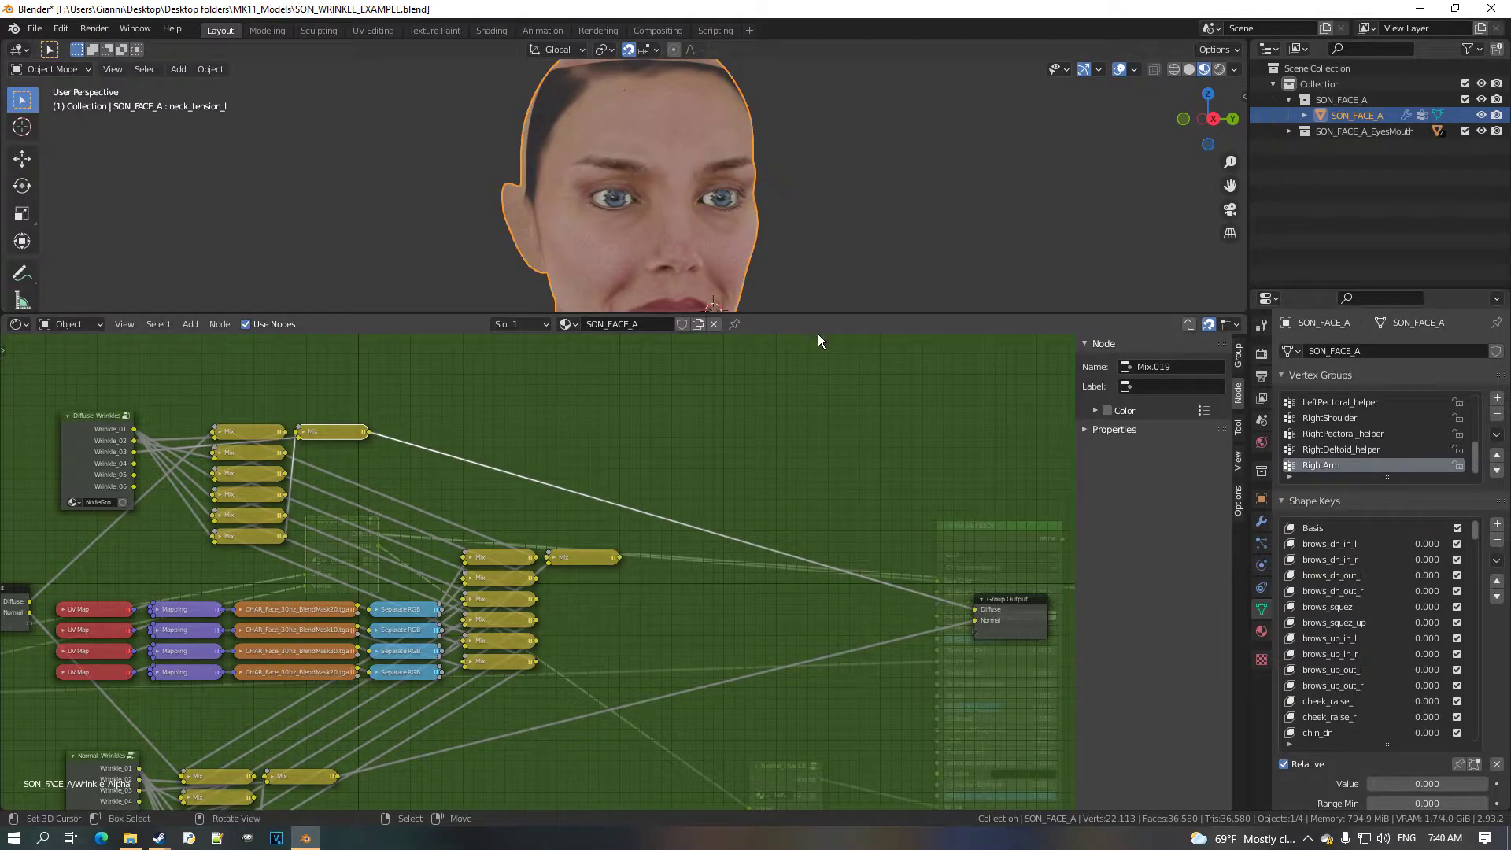
scroll(762, 215, up, 5)
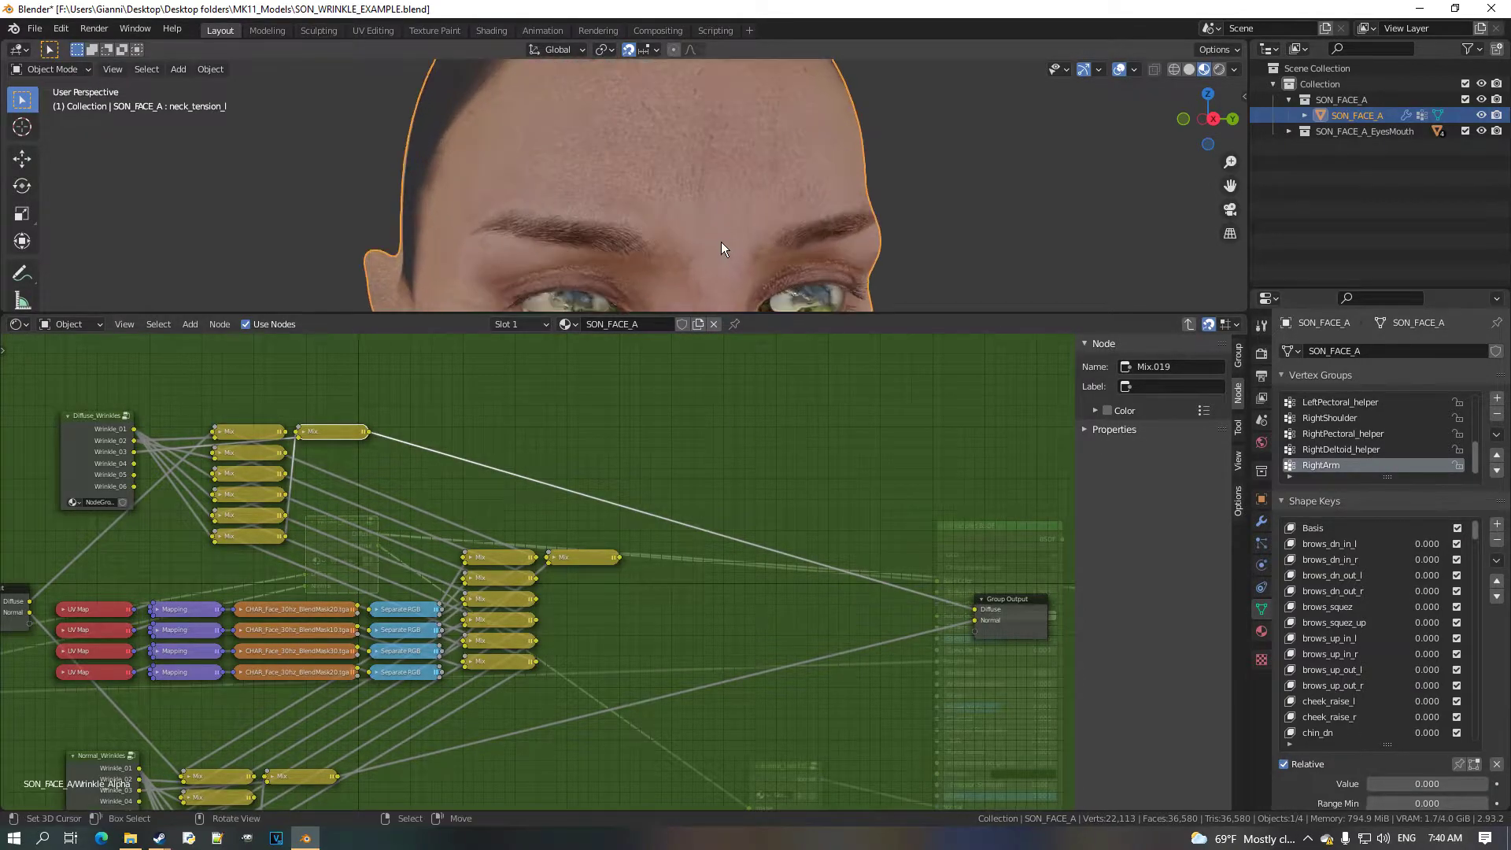
scroll(588, 575, up, 2)
click(572, 562)
key(h)
key(h)
click(472, 686)
key(h)
key(h)
scroll(536, 554, up, 1)
Expand the new diffuse Mix node, lower its Fac to 0, and feed the new mask Mix output into that Fac input.
click(389, 444)
key(h)
scroll(393, 447, up, 3)
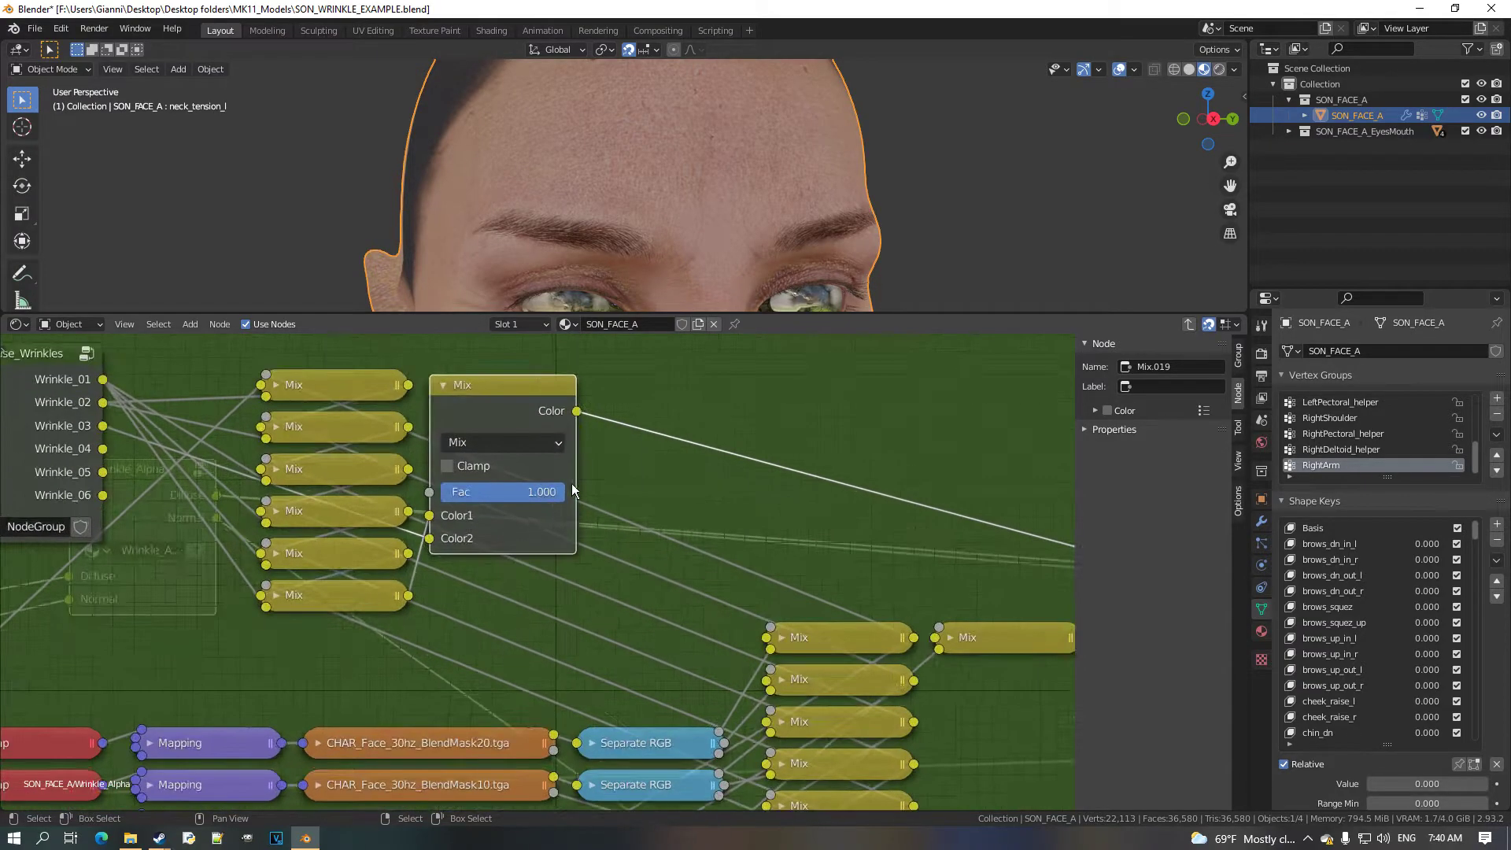
scroll(573, 490, up, 2)
drag(608, 496, 470, 496)
scroll(655, 505, down, 4)
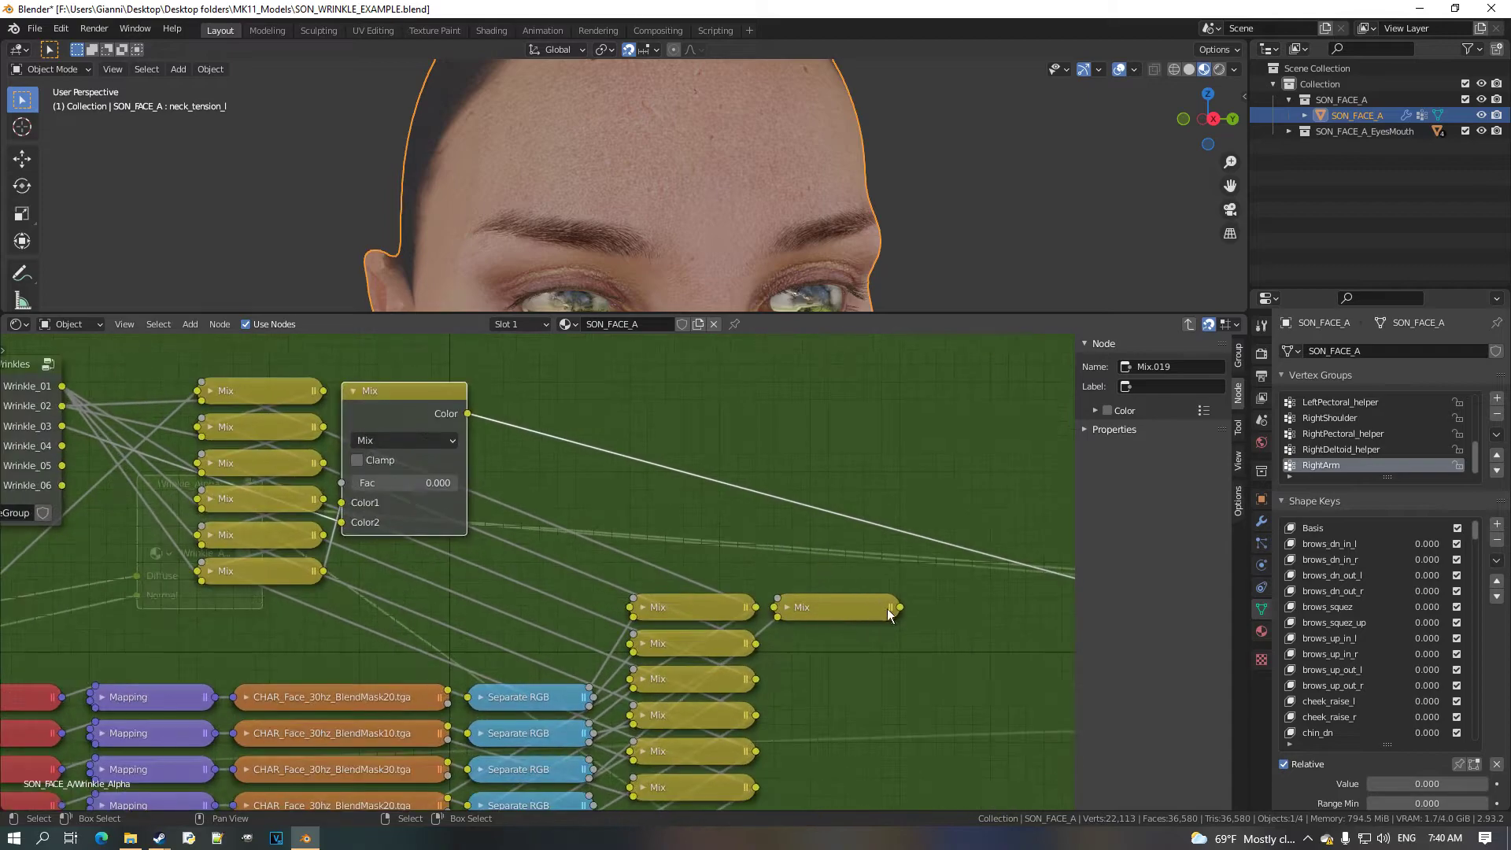
drag(901, 609, 386, 470)
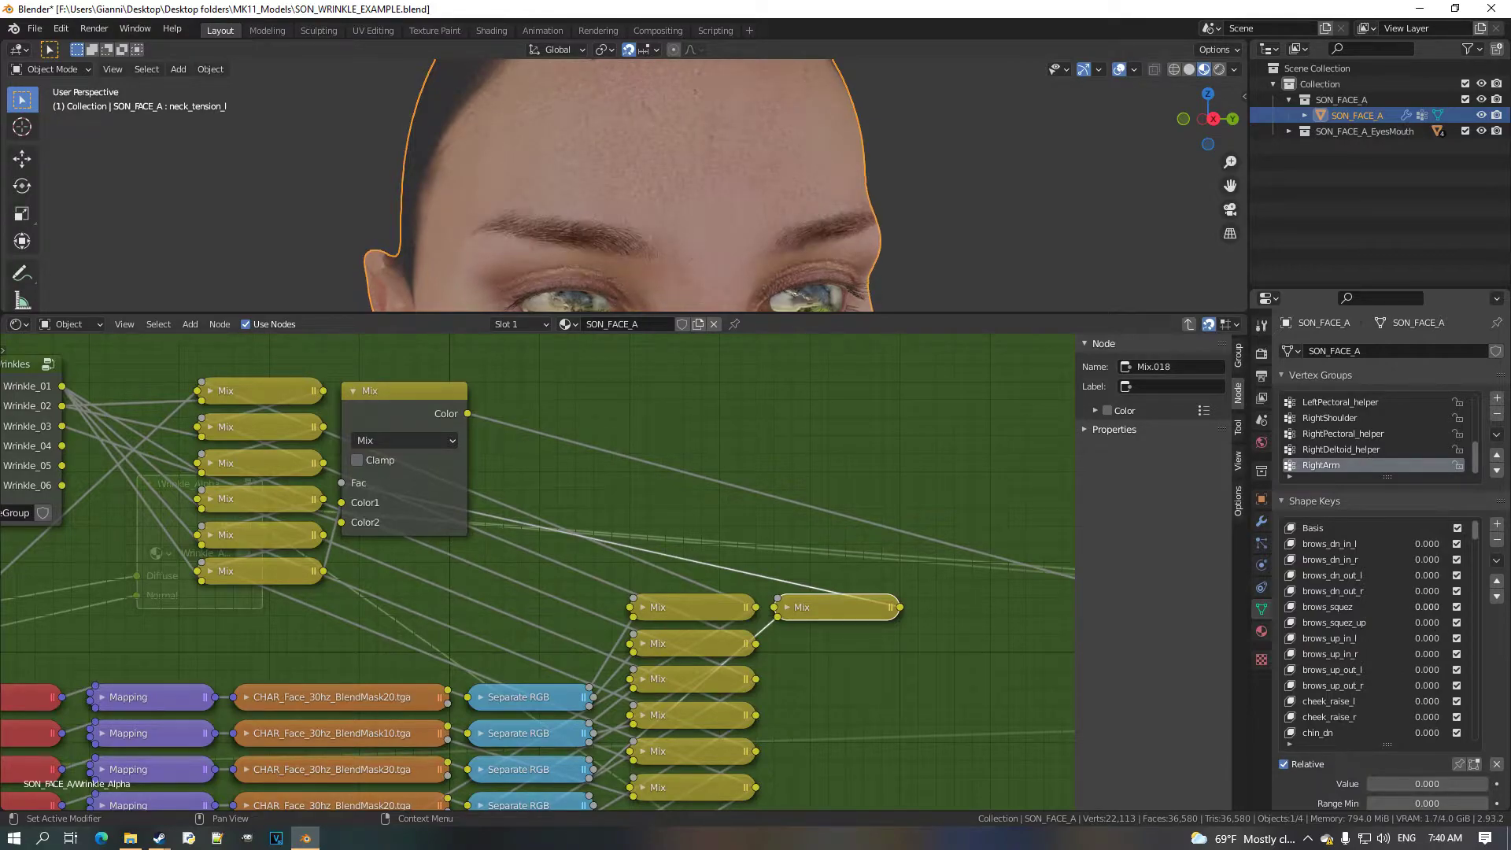
Test the brows_squez shape key at 1.000, examine the forehead from several angles, and return the key to 0.
drag(1427, 606, 1480, 607)
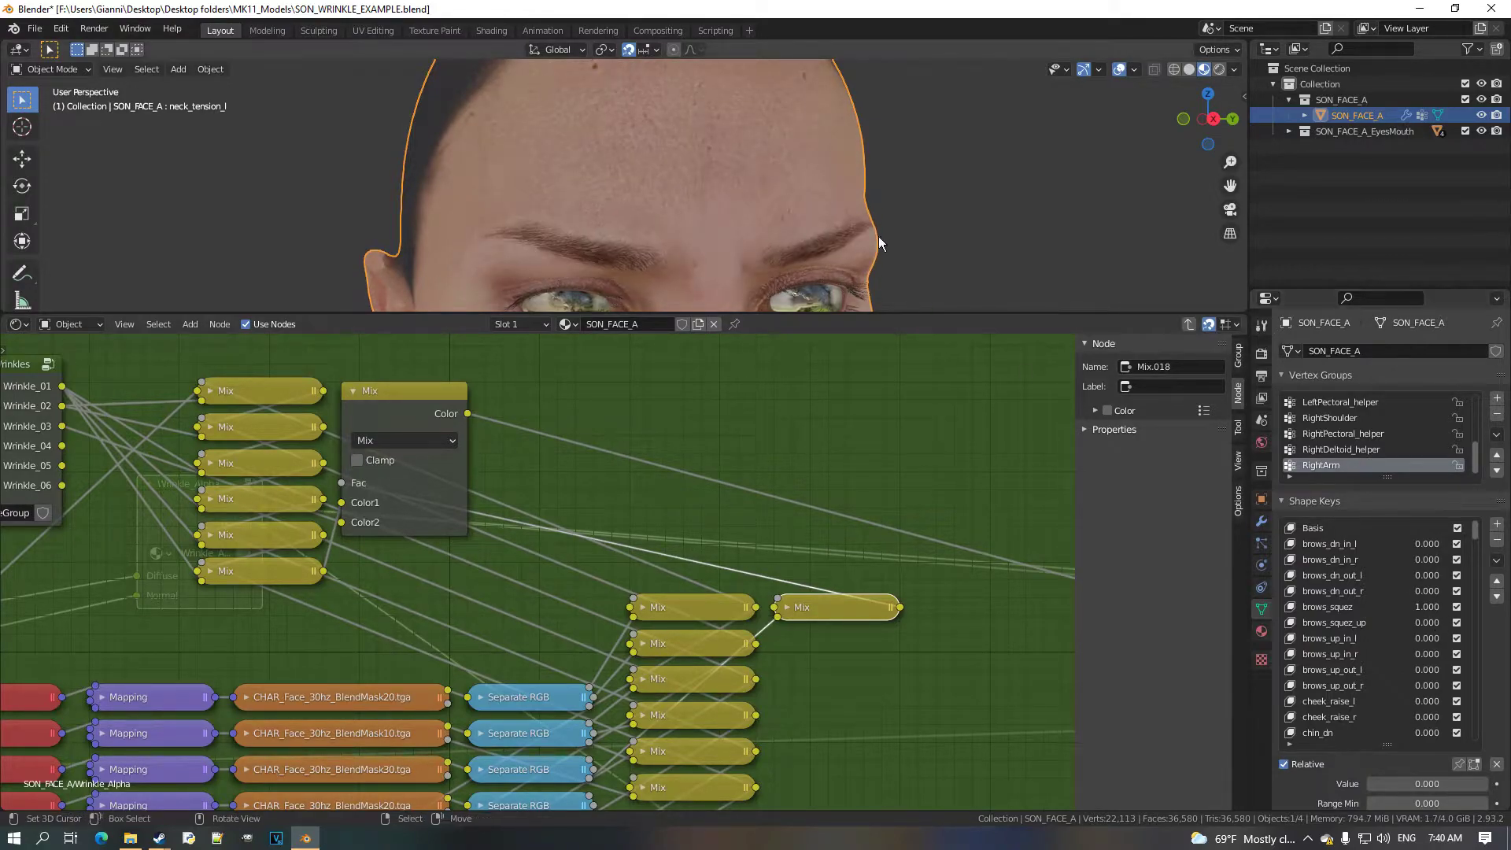
scroll(873, 244, down, 3)
middle_drag(802, 246, 783, 259)
scroll(708, 189, up, 2)
middle_drag(688, 153, 669, 174)
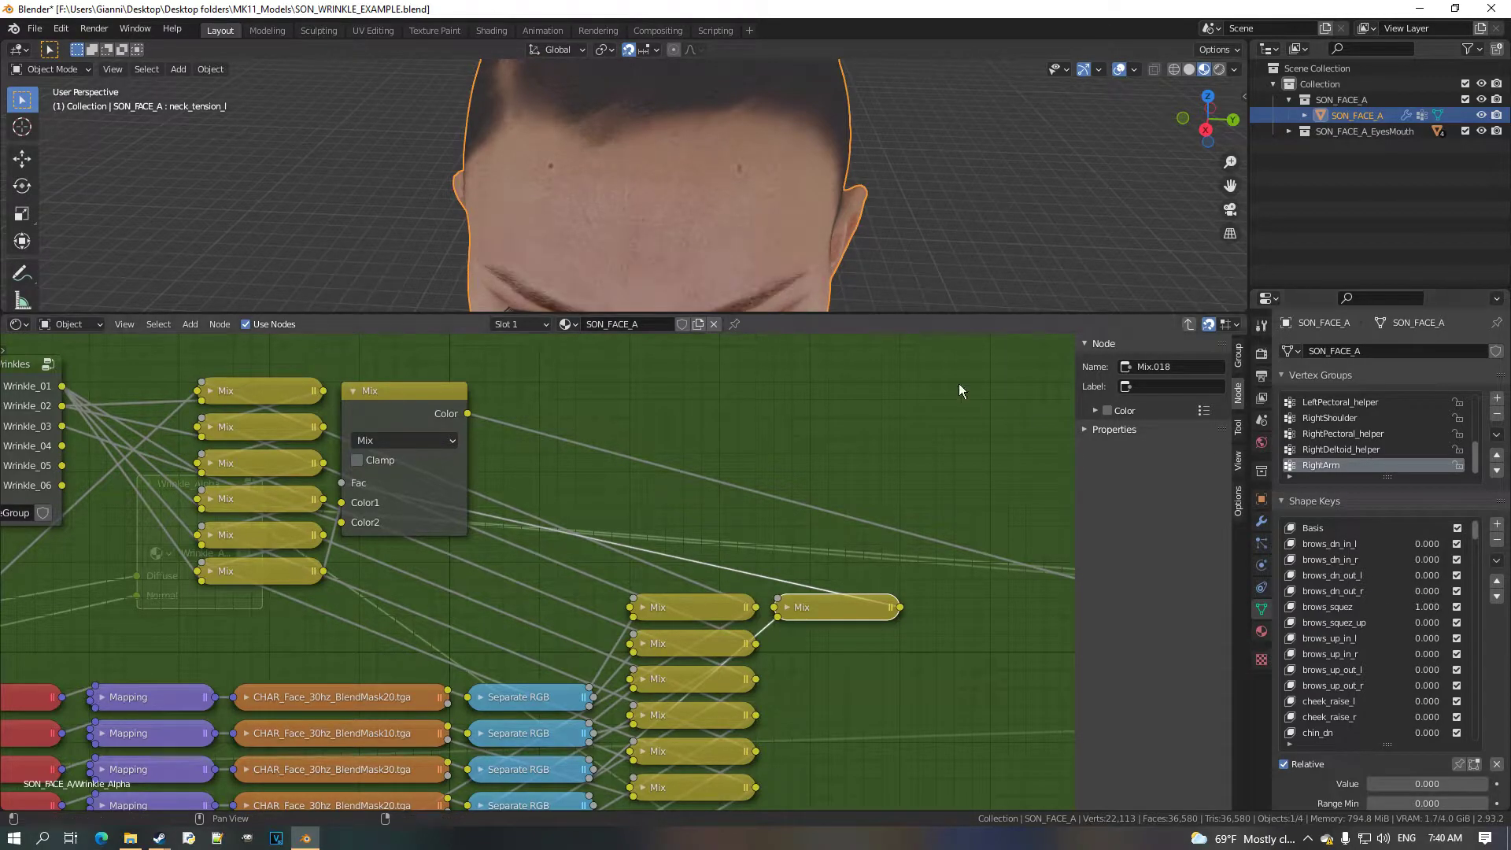
scroll(856, 250, down, 2)
middle_drag(856, 251, 876, 189)
scroll(877, 189, up, 2)
drag(1444, 615, 1369, 615)
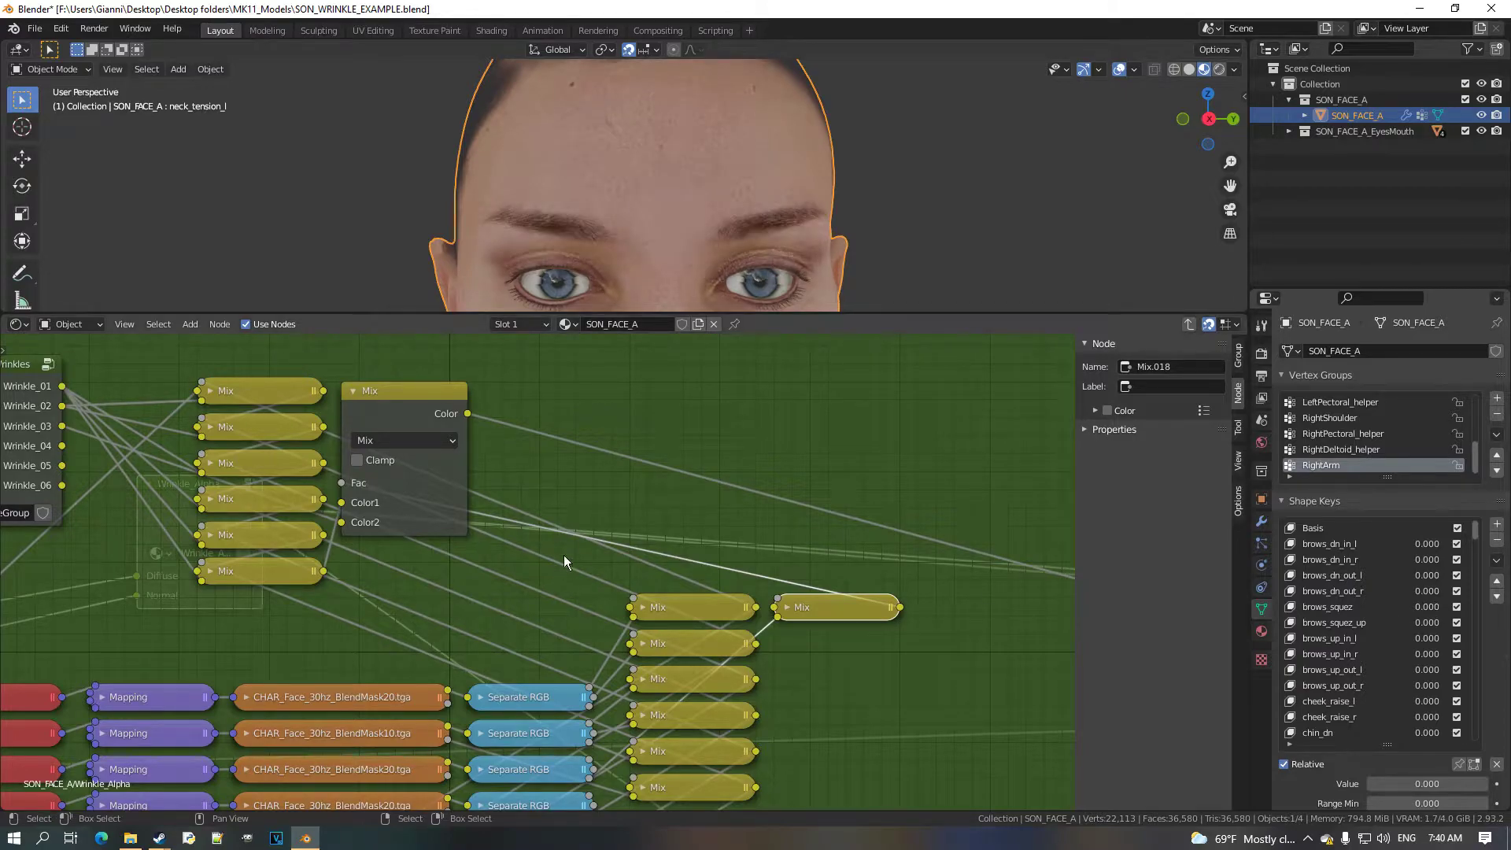
Collapse the new diffuse Mix node and feed the new mask Mix output into the new normal Mix node's Fac.
click(388, 425)
key(h)
scroll(601, 540, down, 3)
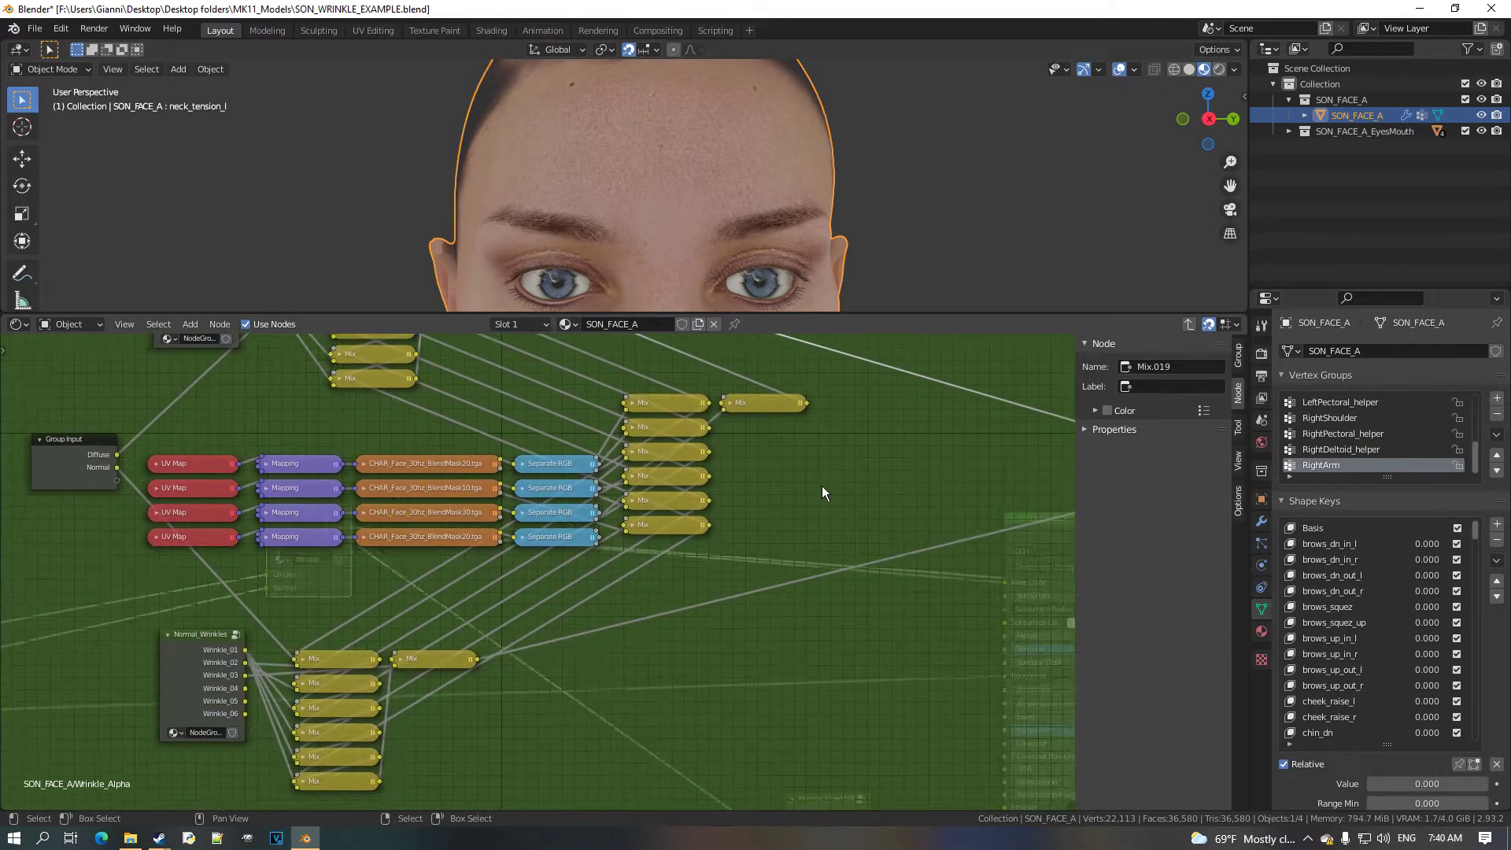
scroll(850, 441, up, 2)
drag(497, 632, 384, 673)
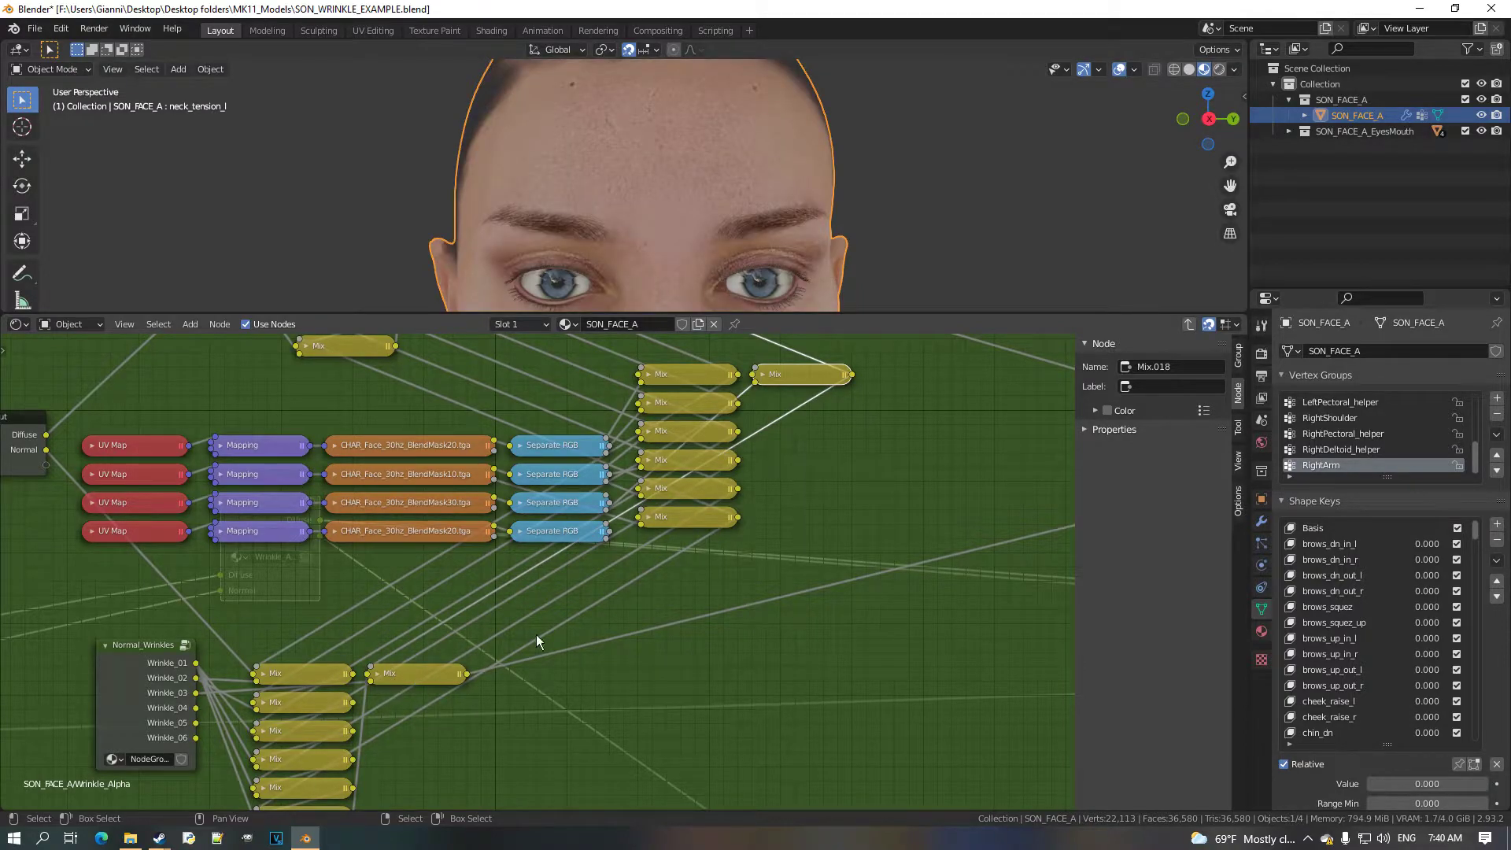
Link the bottom BlendMask20 texture's color to the Group Output's Diffuse input to preview that mask on the head.
scroll(708, 508, down, 3)
scroll(709, 527, up, 4)
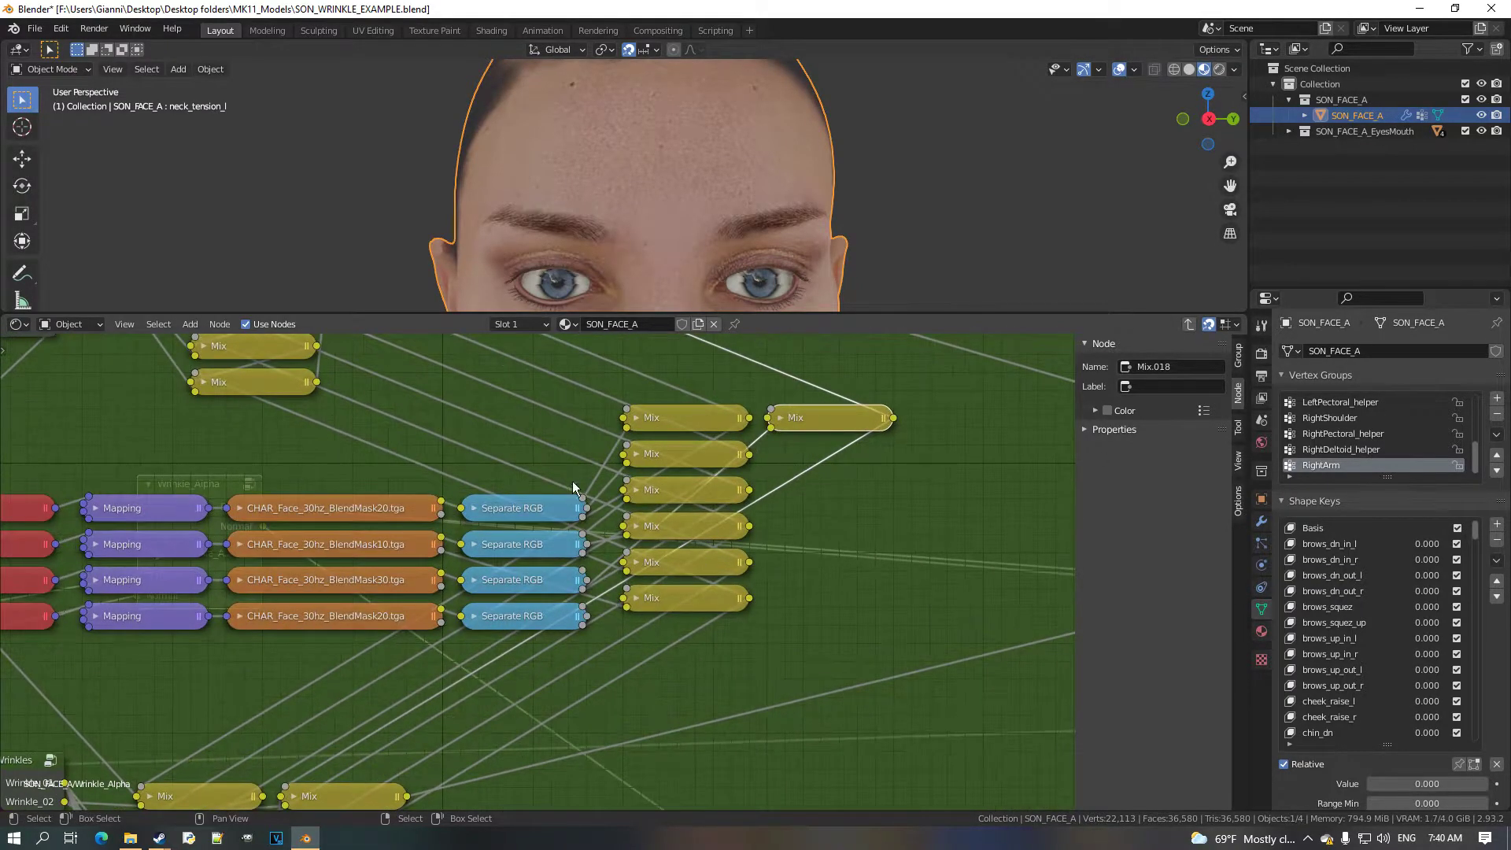
scroll(607, 573, down, 4)
middle_drag(597, 592, 258, 592)
scroll(212, 601, down, 2)
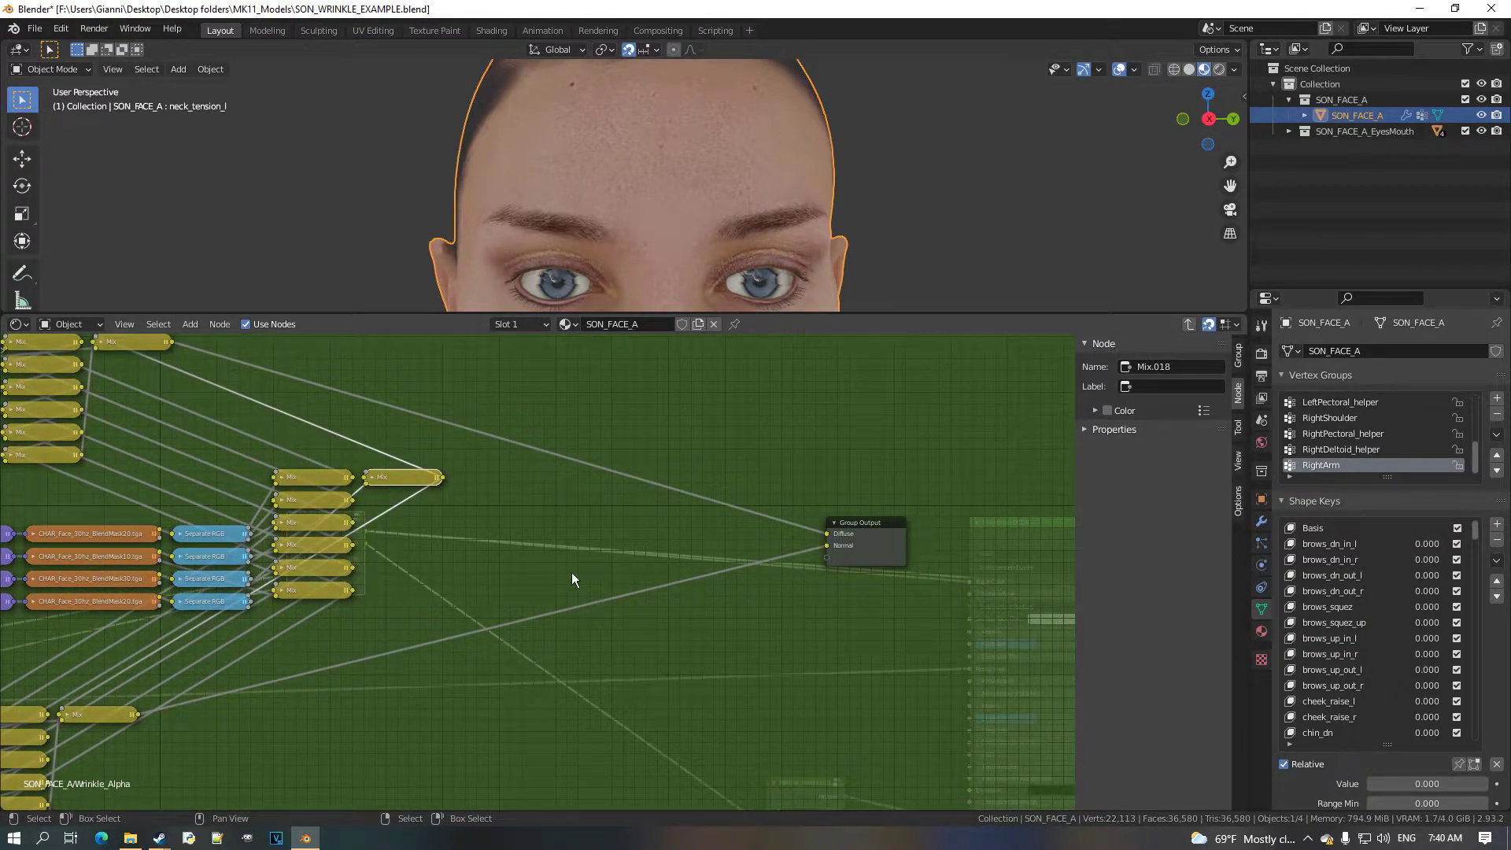
scroll(236, 590, up, 1)
drag(179, 609, 962, 543)
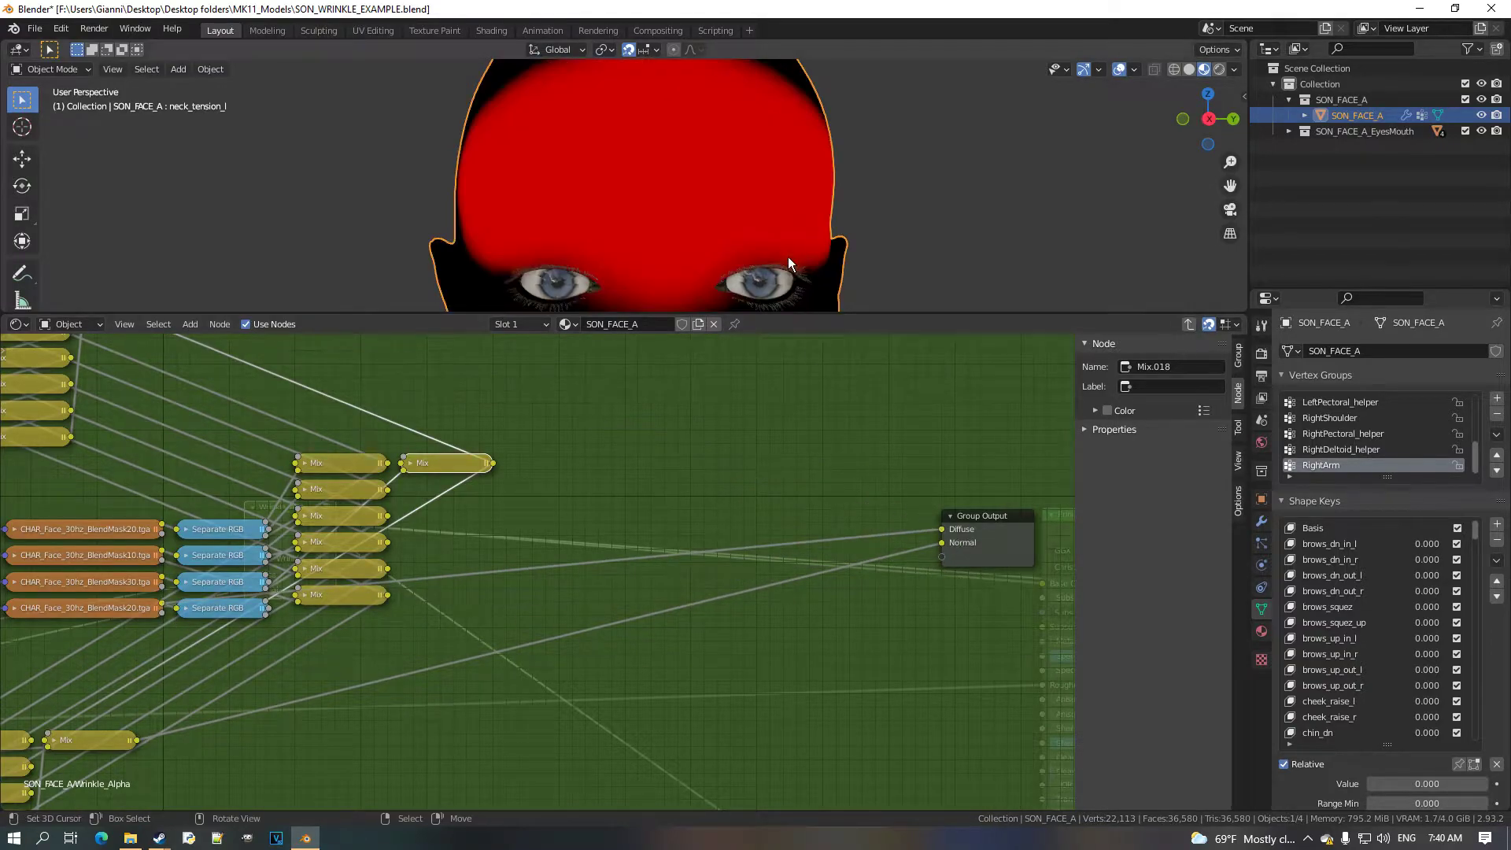
scroll(472, 511, up, 1)
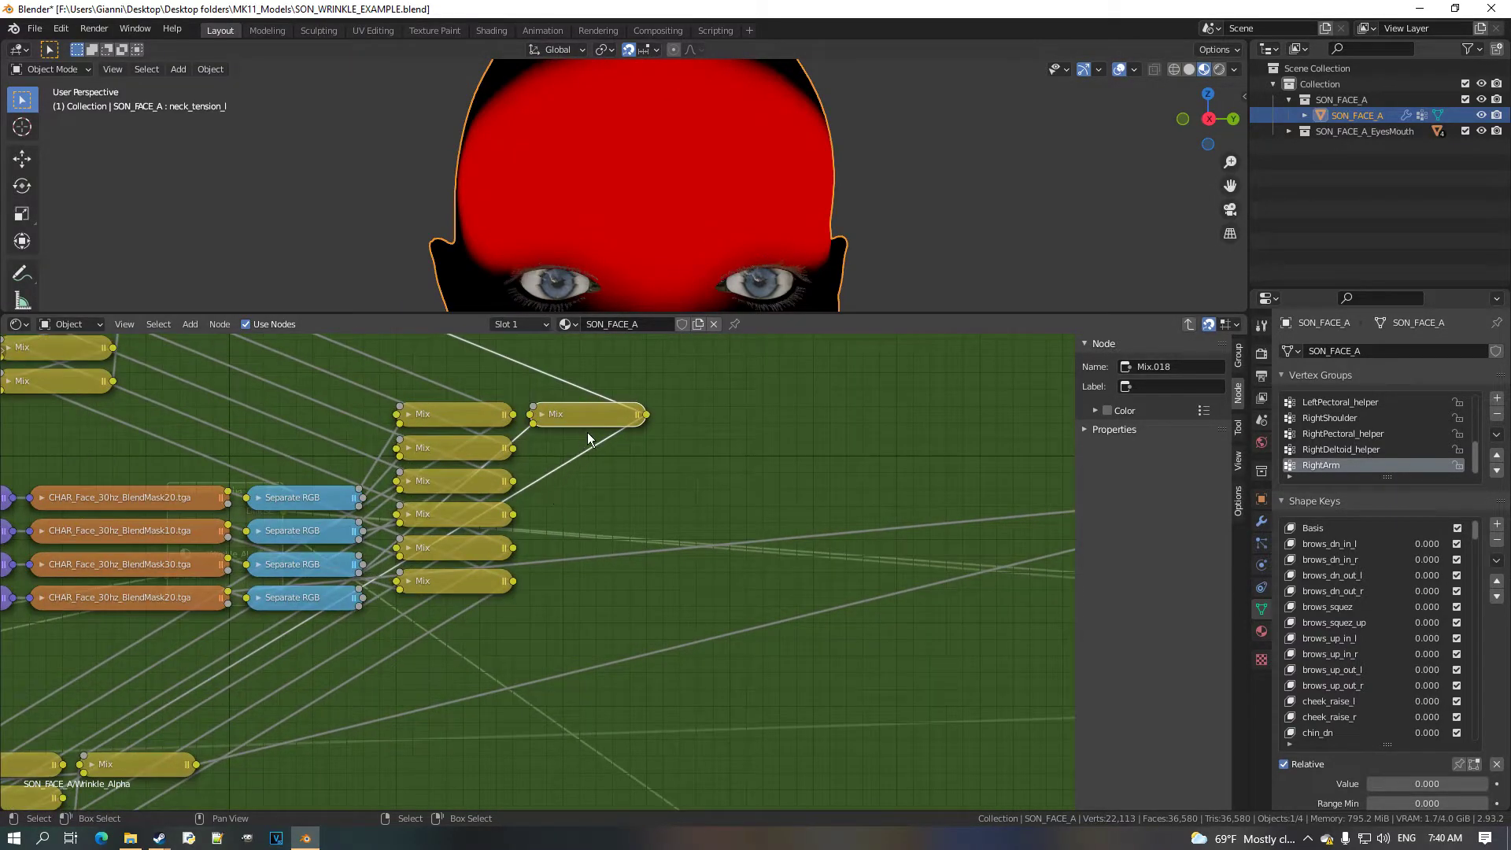
Duplicate the driven mask Mix node, place the copy below it, and feed the bottom Separate RGB's R output into Color2.
key(shift+d)
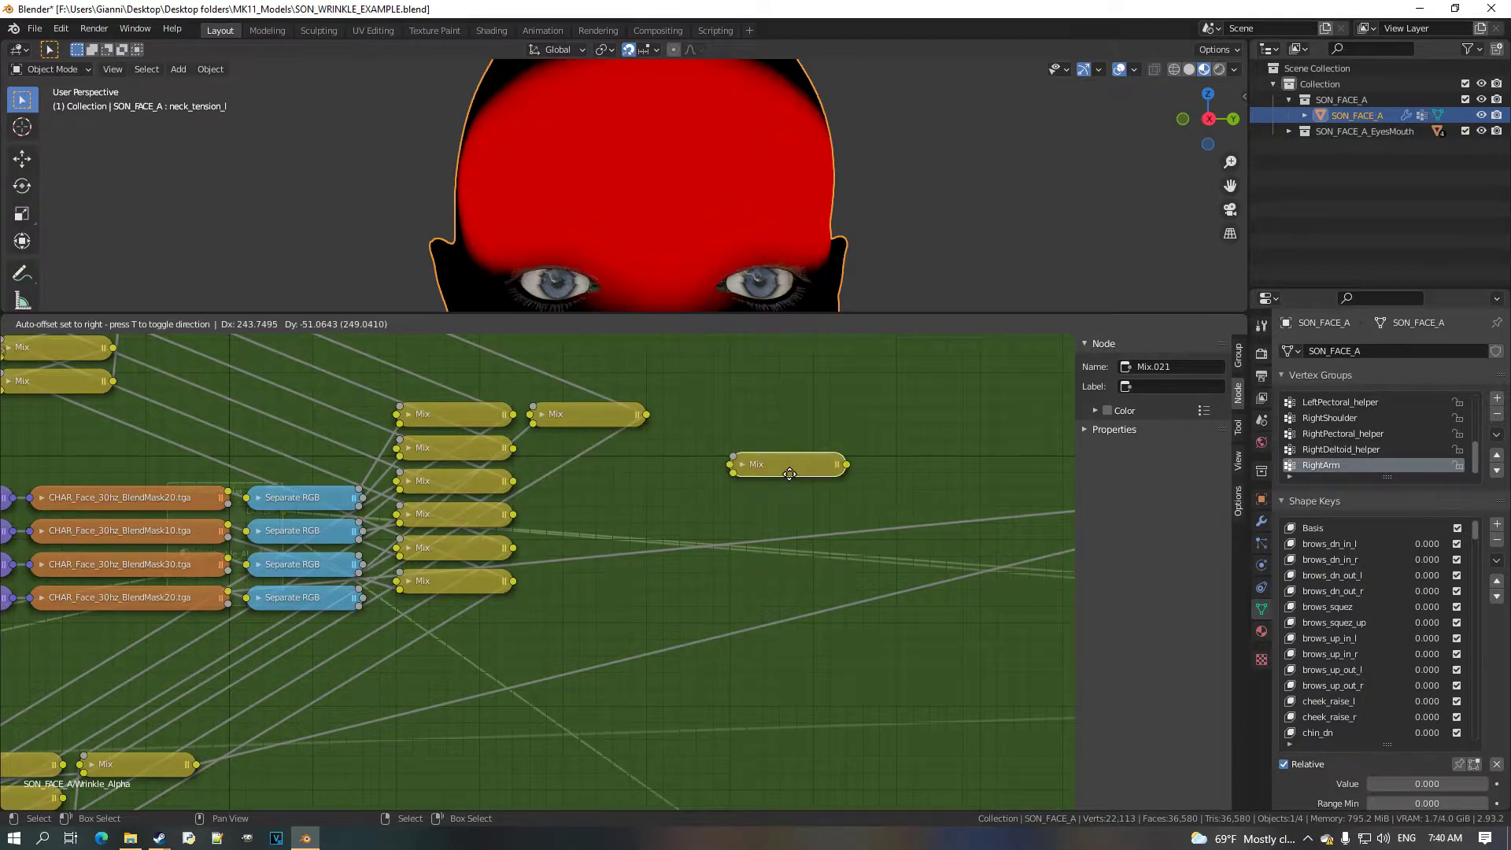
click(786, 482)
drag(360, 590, 568, 449)
Duplicate the newest normal Mix node, place the copy below it, and feed Normal_Wrinkles' Wrinkle_05 into its Color2.
scroll(612, 529, down, 2)
middle_drag(612, 529, 701, 437)
scroll(369, 589, up, 6)
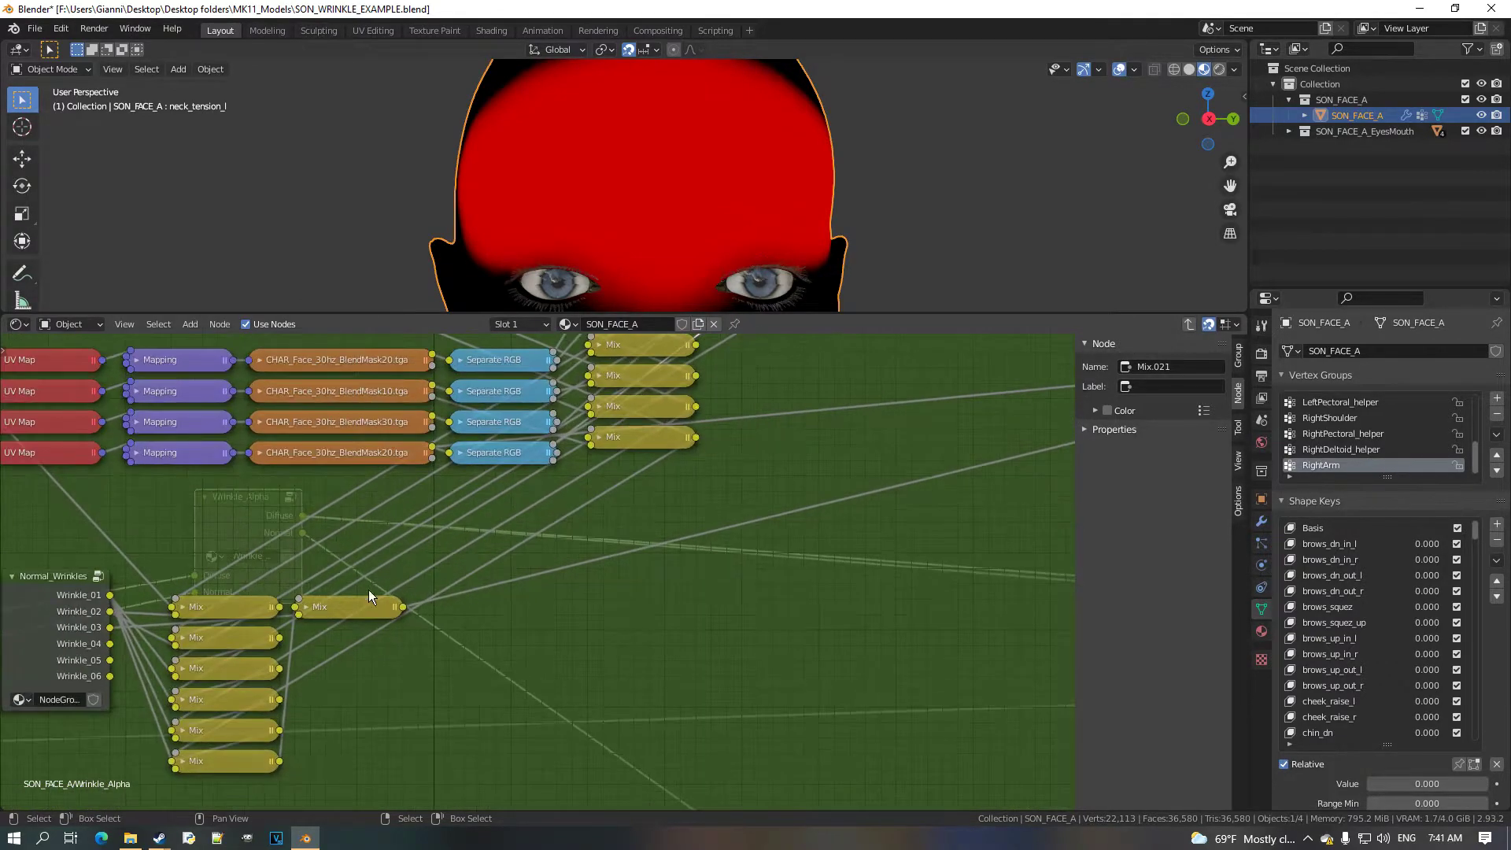
middle_drag(342, 608, 442, 601)
click(442, 602)
key(shift+d)
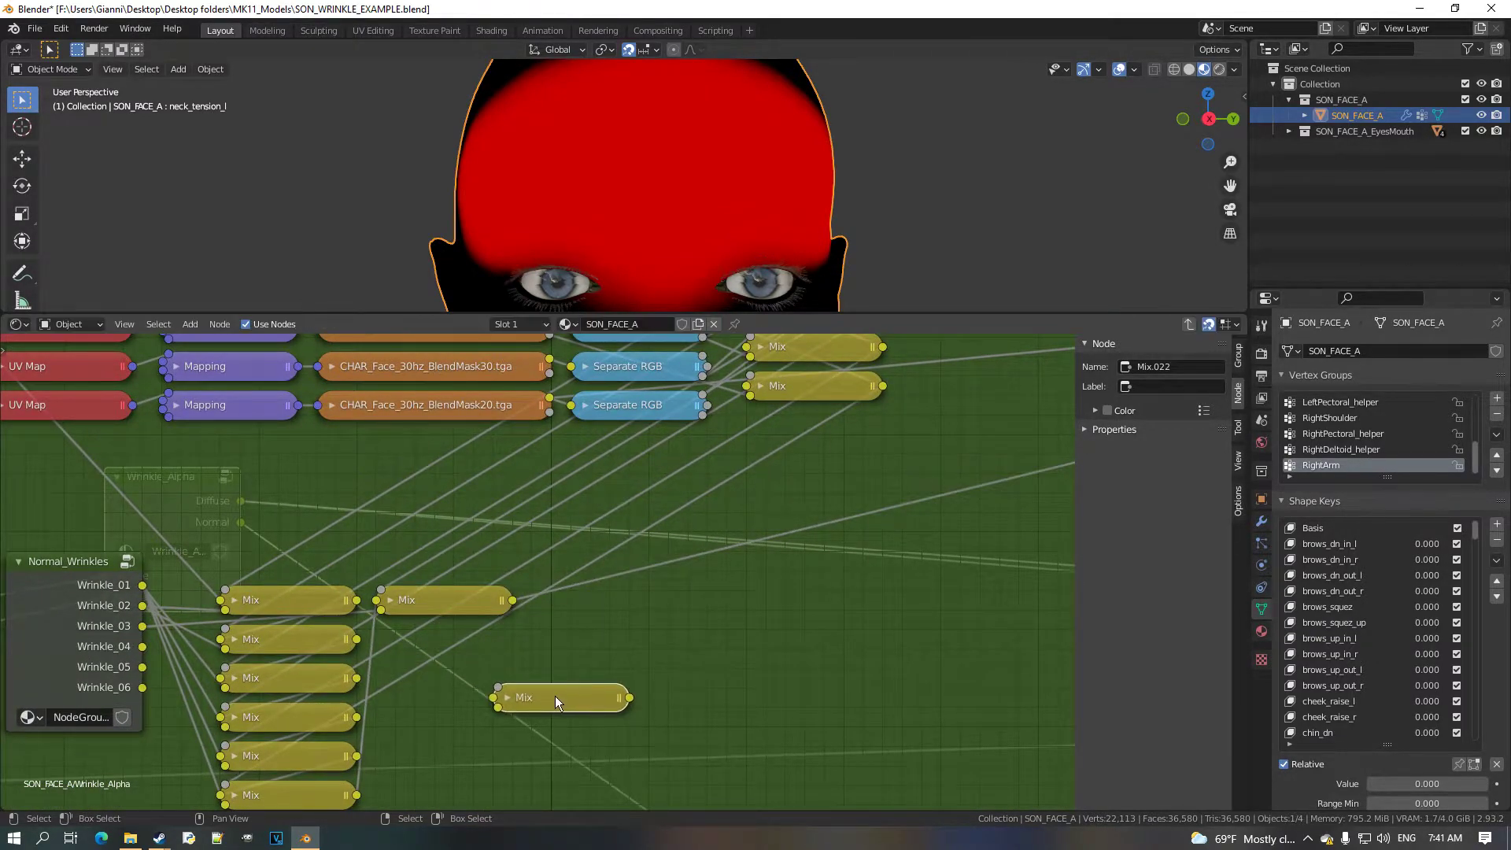
click(520, 699)
drag(145, 668, 466, 643)
Duplicate the newest diffuse Mix node, feeding the original's output into the copy's Color1 and Diffuse_Wrinkles' Wrinkle_05 into its Color2.
scroll(579, 569, down, 8)
middle_drag(565, 393, 545, 644)
scroll(544, 643, up, 1)
scroll(544, 586, up, 9)
middle_drag(498, 425, 509, 499)
click(508, 490)
key(shift+d)
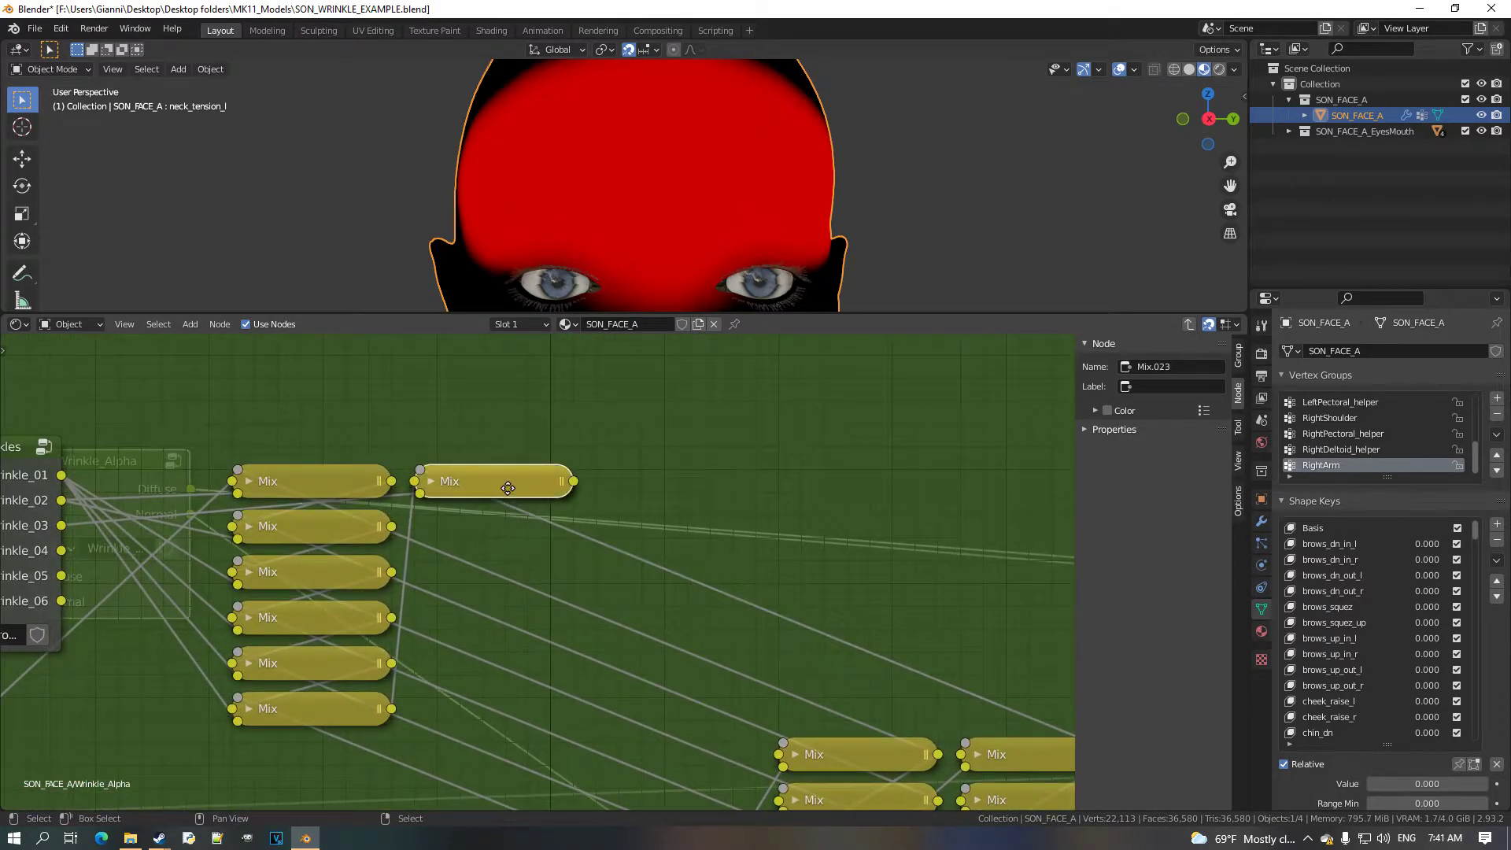
click(695, 492)
drag(575, 483, 598, 490)
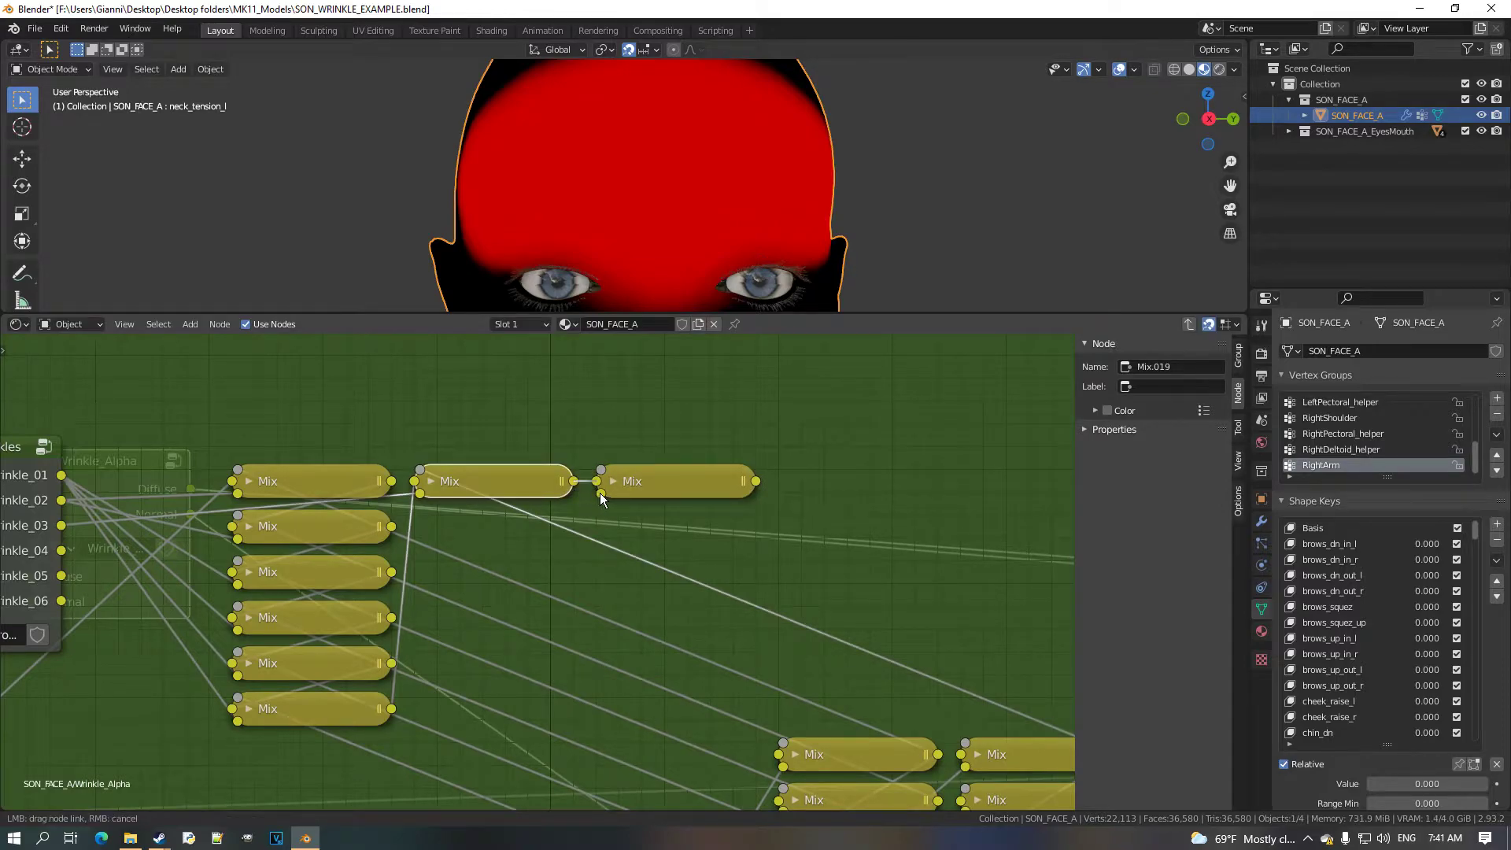
drag(60, 576, 464, 533)
Feed the second mask Mix node's output into the Fac inputs of the second diffuse and normal Mix copies.
scroll(716, 557, down, 2)
click(794, 633)
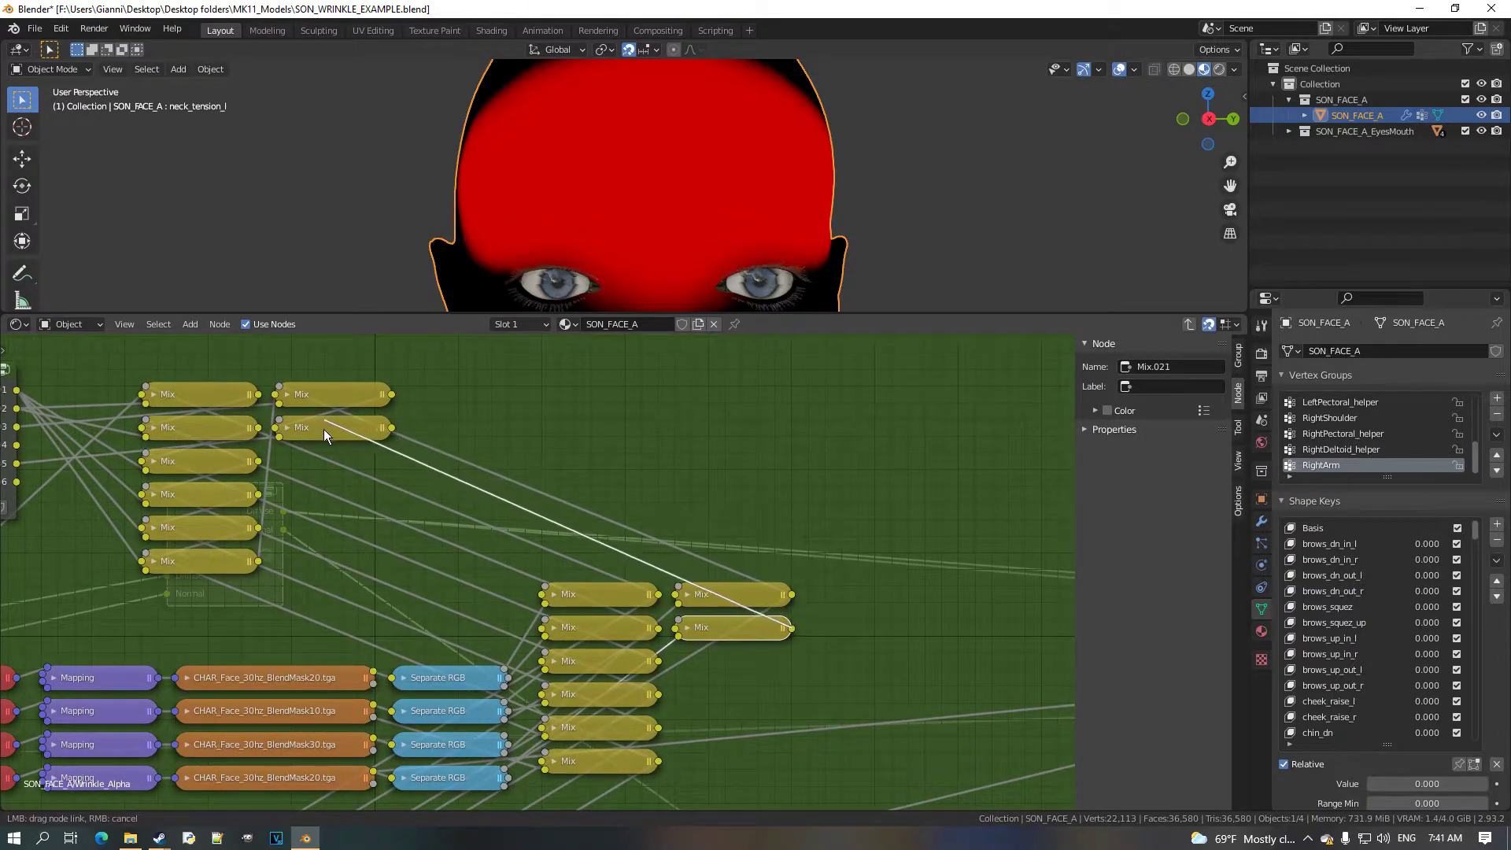
scroll(526, 592, down, 3)
middle_drag(639, 632, 759, 427)
scroll(760, 427, up, 2)
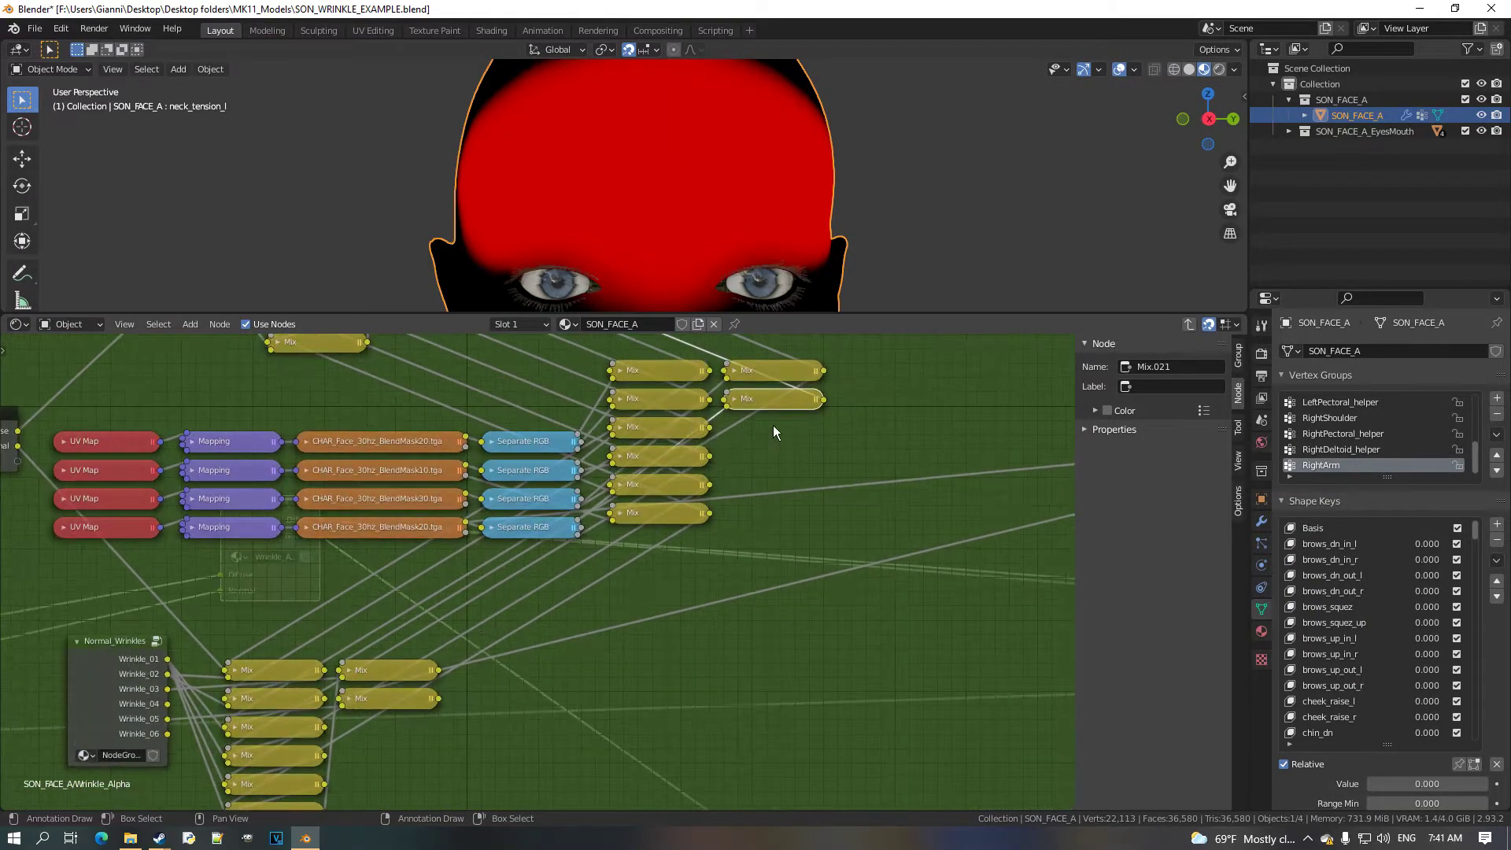
drag(826, 401, 345, 692)
Link the second normal Mix copy to the Group Output's Normal input and the second diffuse Mix copy to Diffuse.
scroll(618, 635, down, 4)
middle_drag(622, 634, 277, 696)
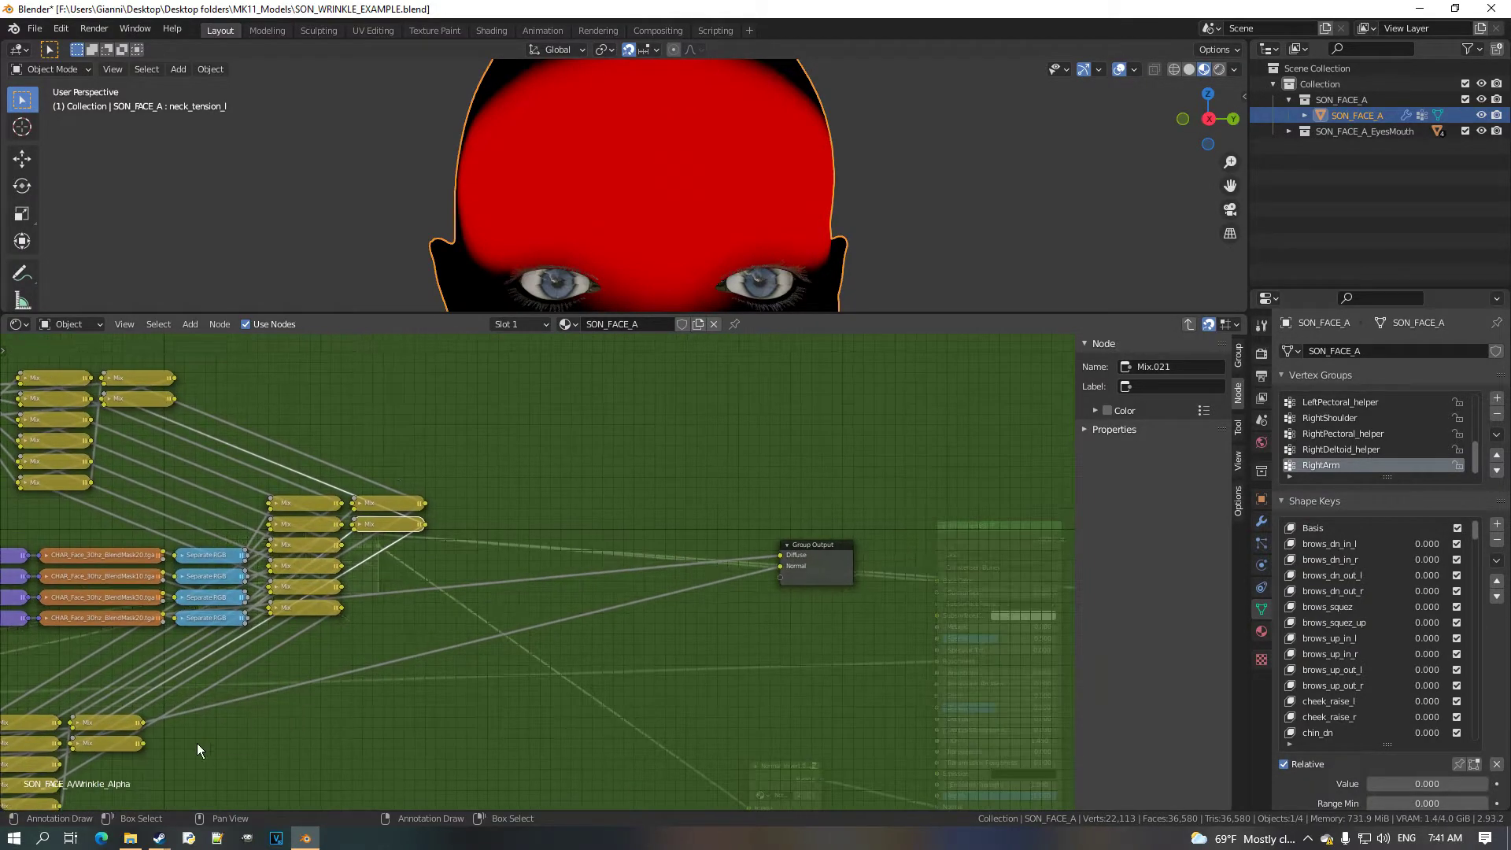
drag(145, 744, 790, 570)
middle_drag(193, 415, 252, 464)
scroll(252, 464, up, 1)
drag(233, 447, 901, 628)
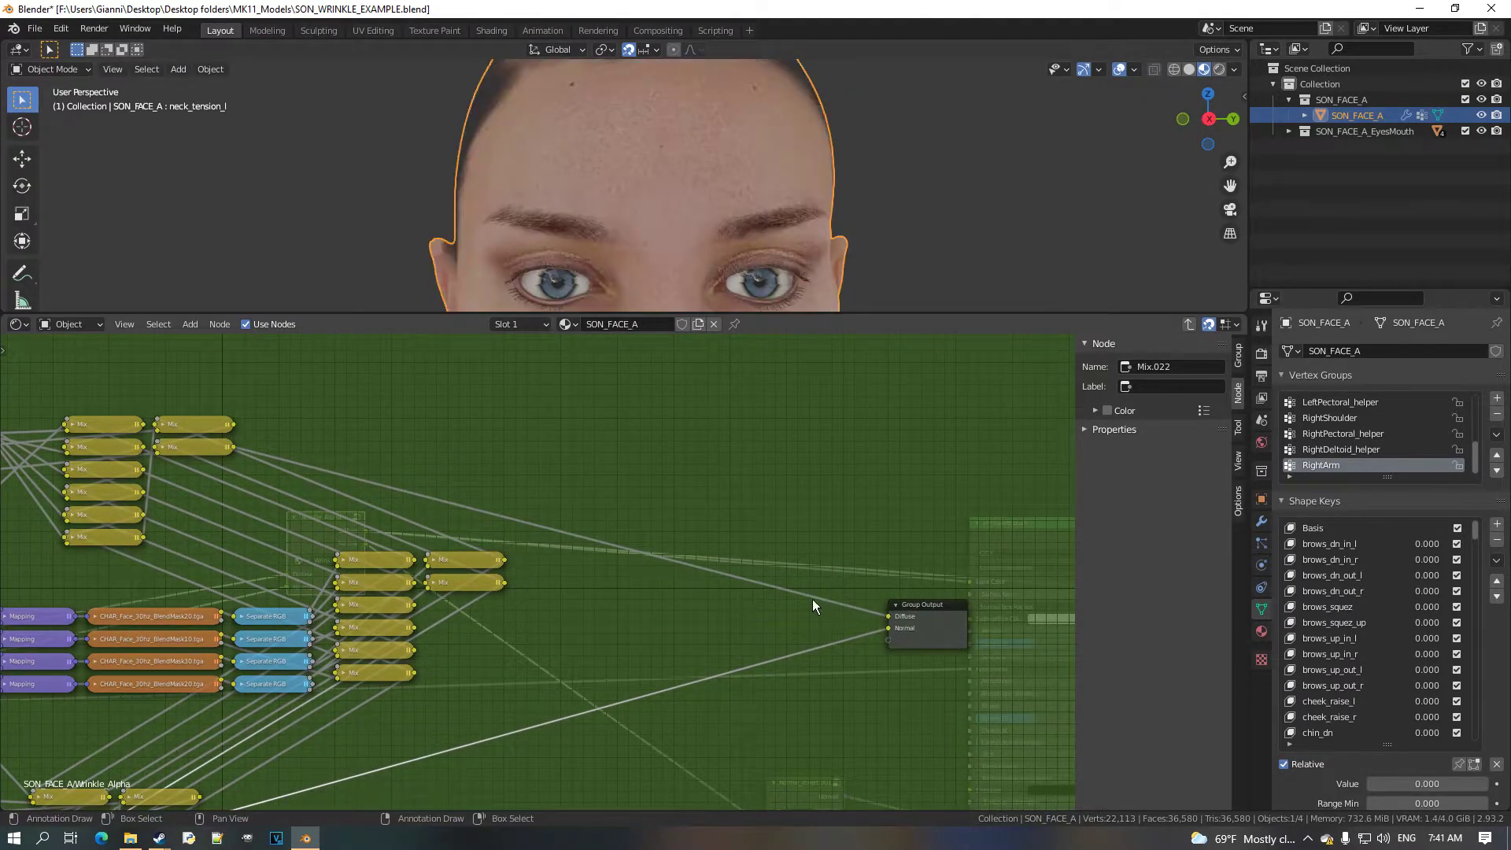
Exit the Wrinkle_Alpha node group to the SON_FACE_A material node tree.
click(21, 325)
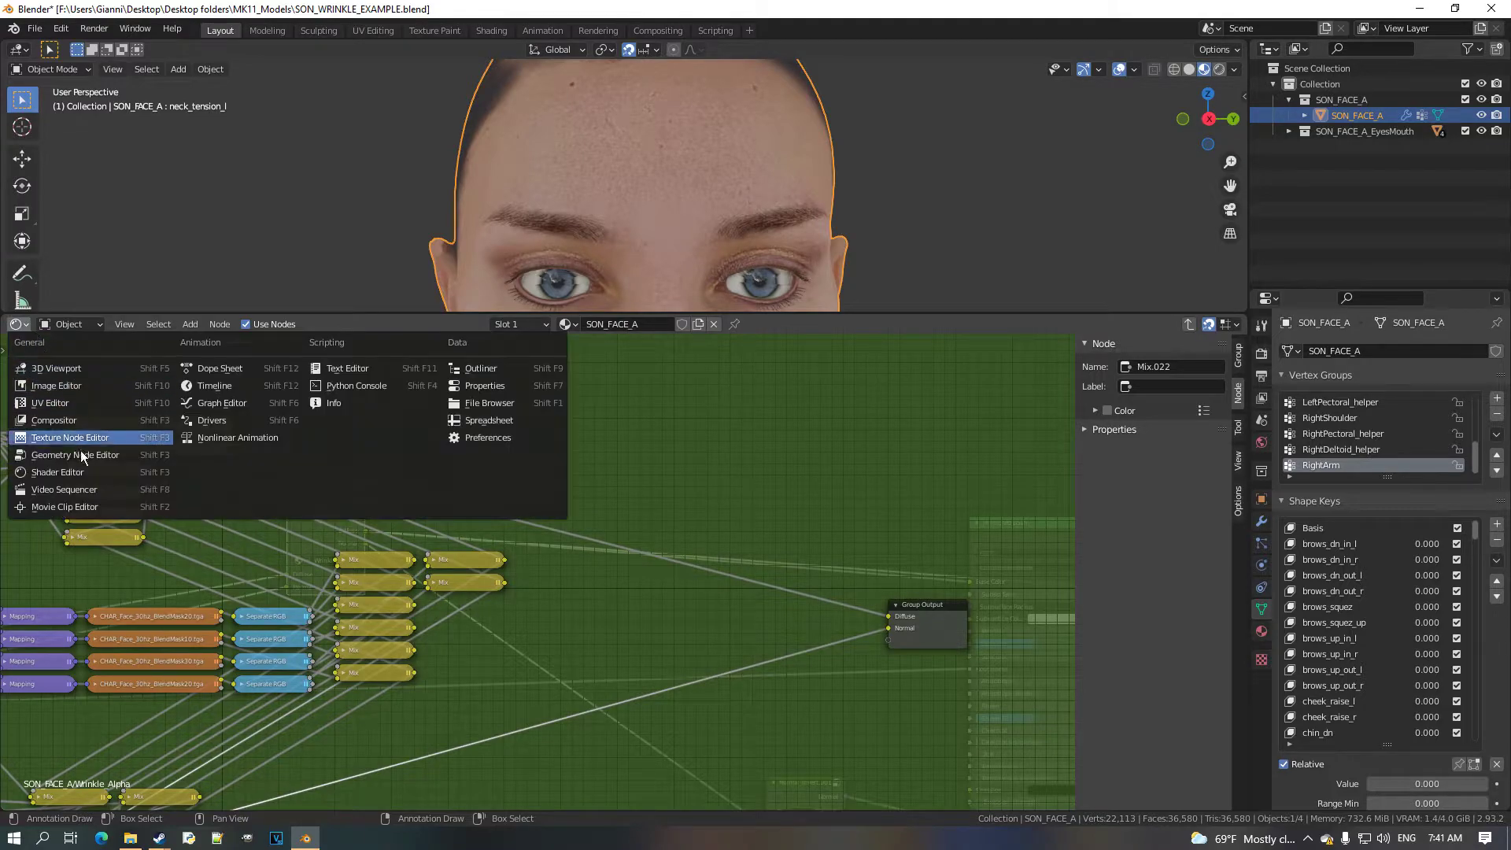
click(101, 478)
scroll(272, 665, down, 3)
scroll(152, 645, up, 3)
middle_drag(153, 645, 433, 612)
click(214, 562)
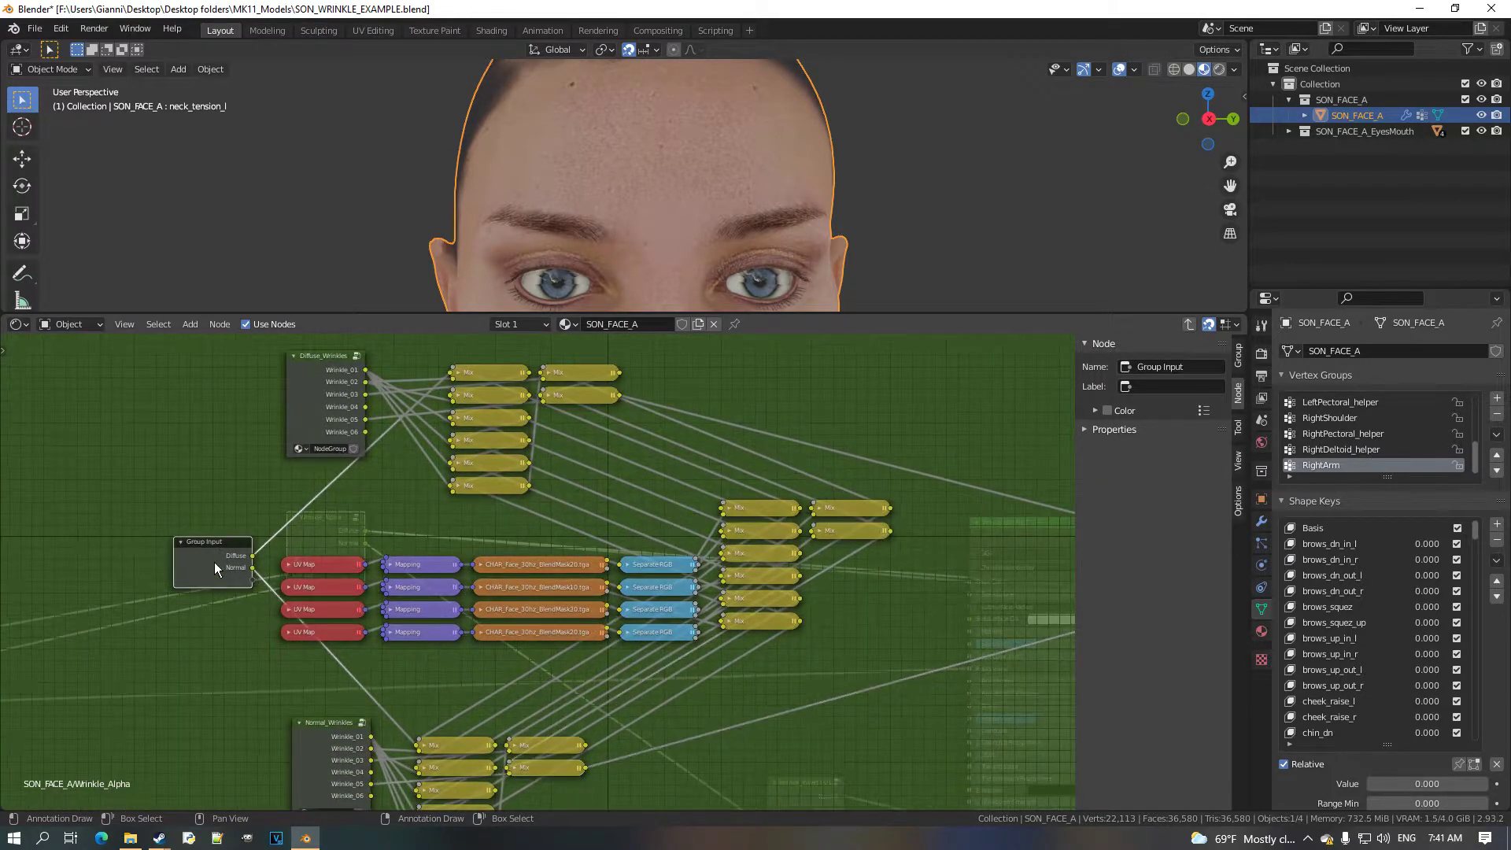
key(Tab)
Connect the Principled BSDF output to the Material Output's Surface input.
scroll(425, 557, down, 1)
middle_drag(445, 554, 250, 483)
scroll(543, 511, up, 4)
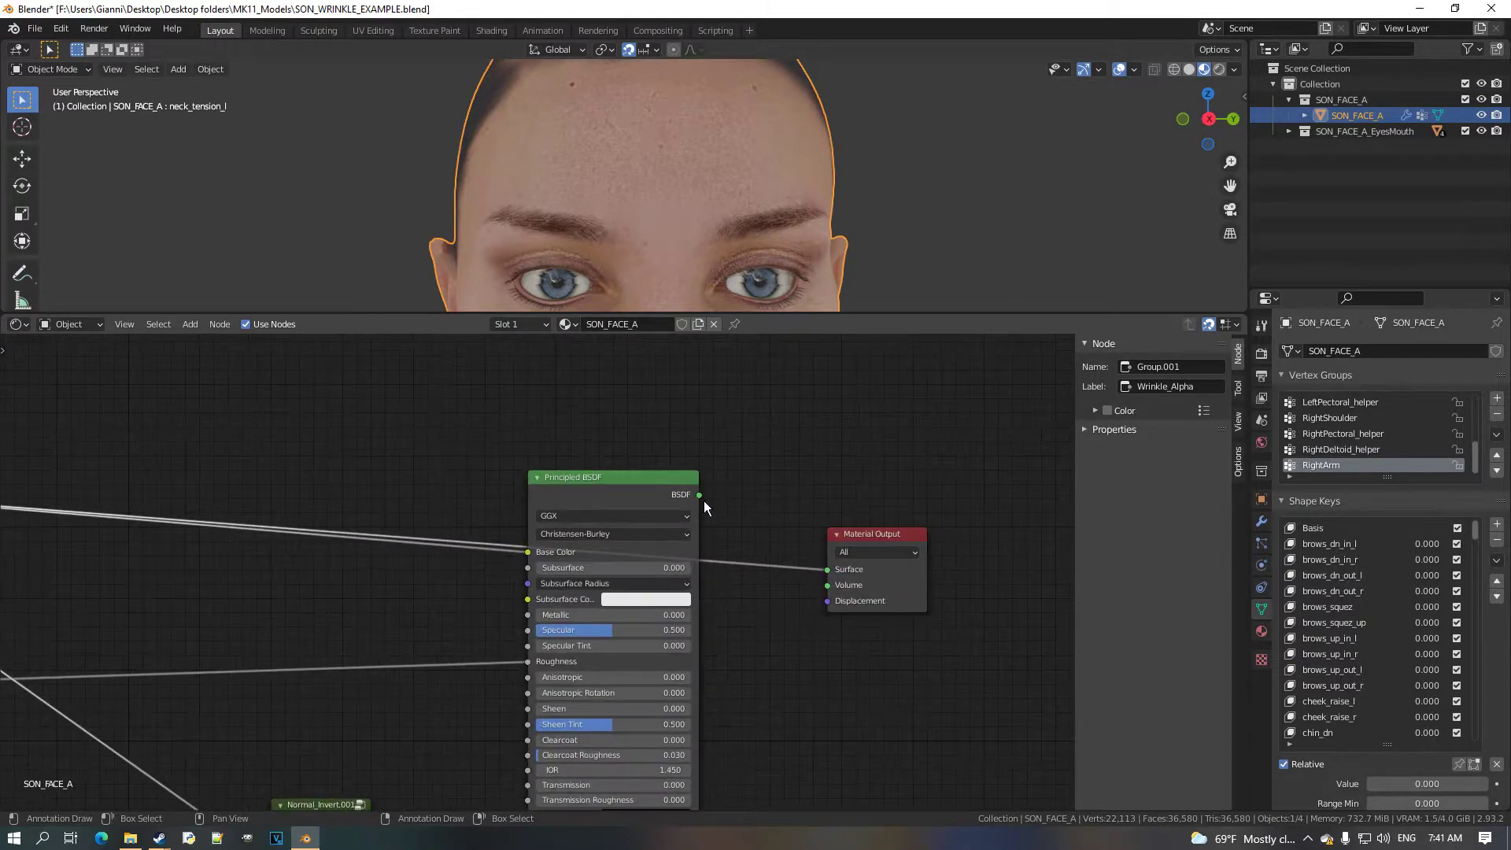
scroll(554, 521, down, 2)
middle_drag(554, 521, 690, 501)
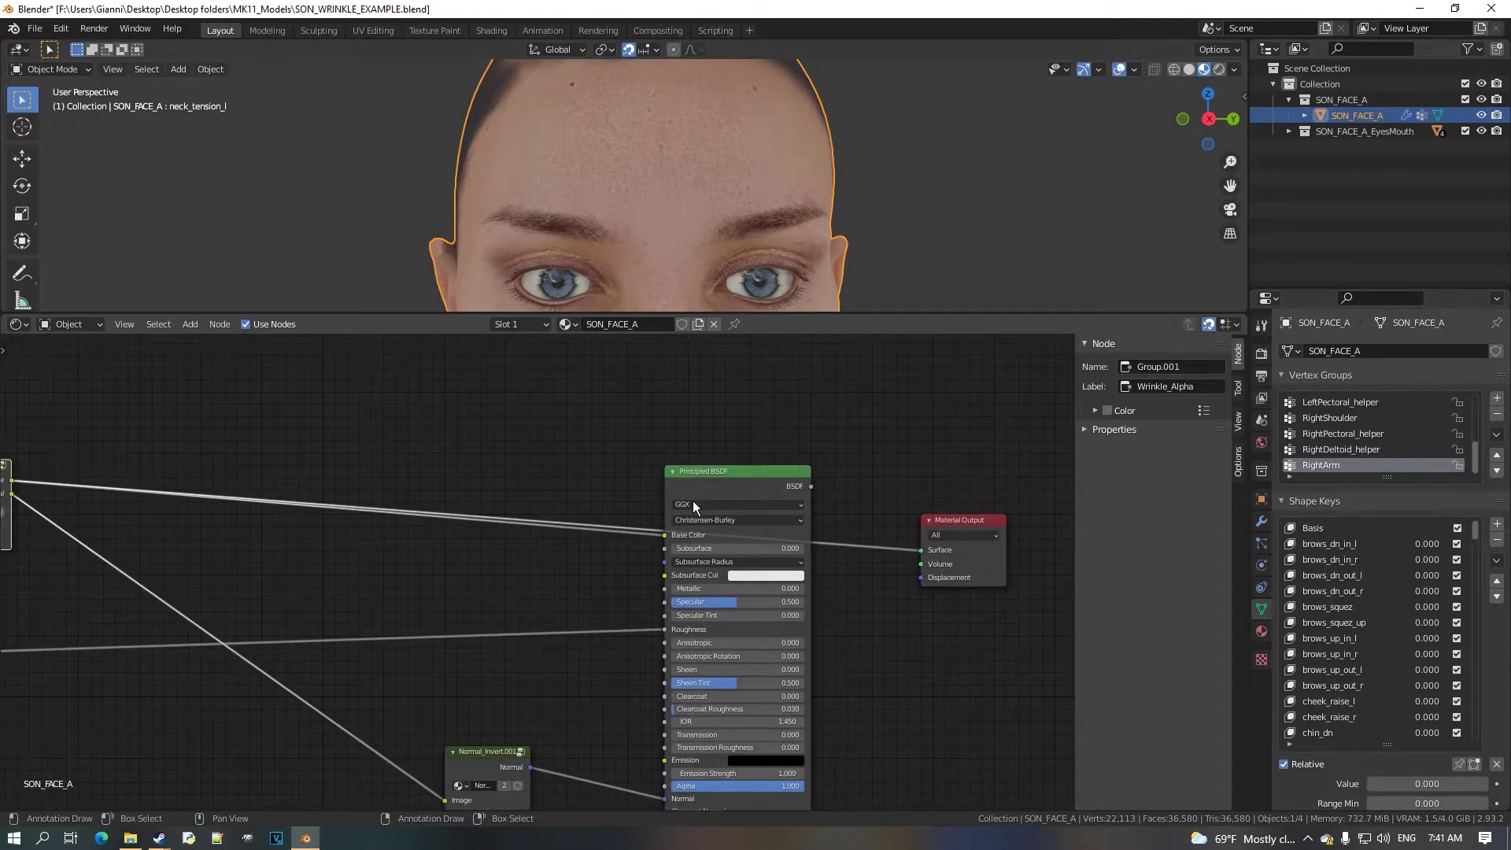
drag(815, 491, 923, 550)
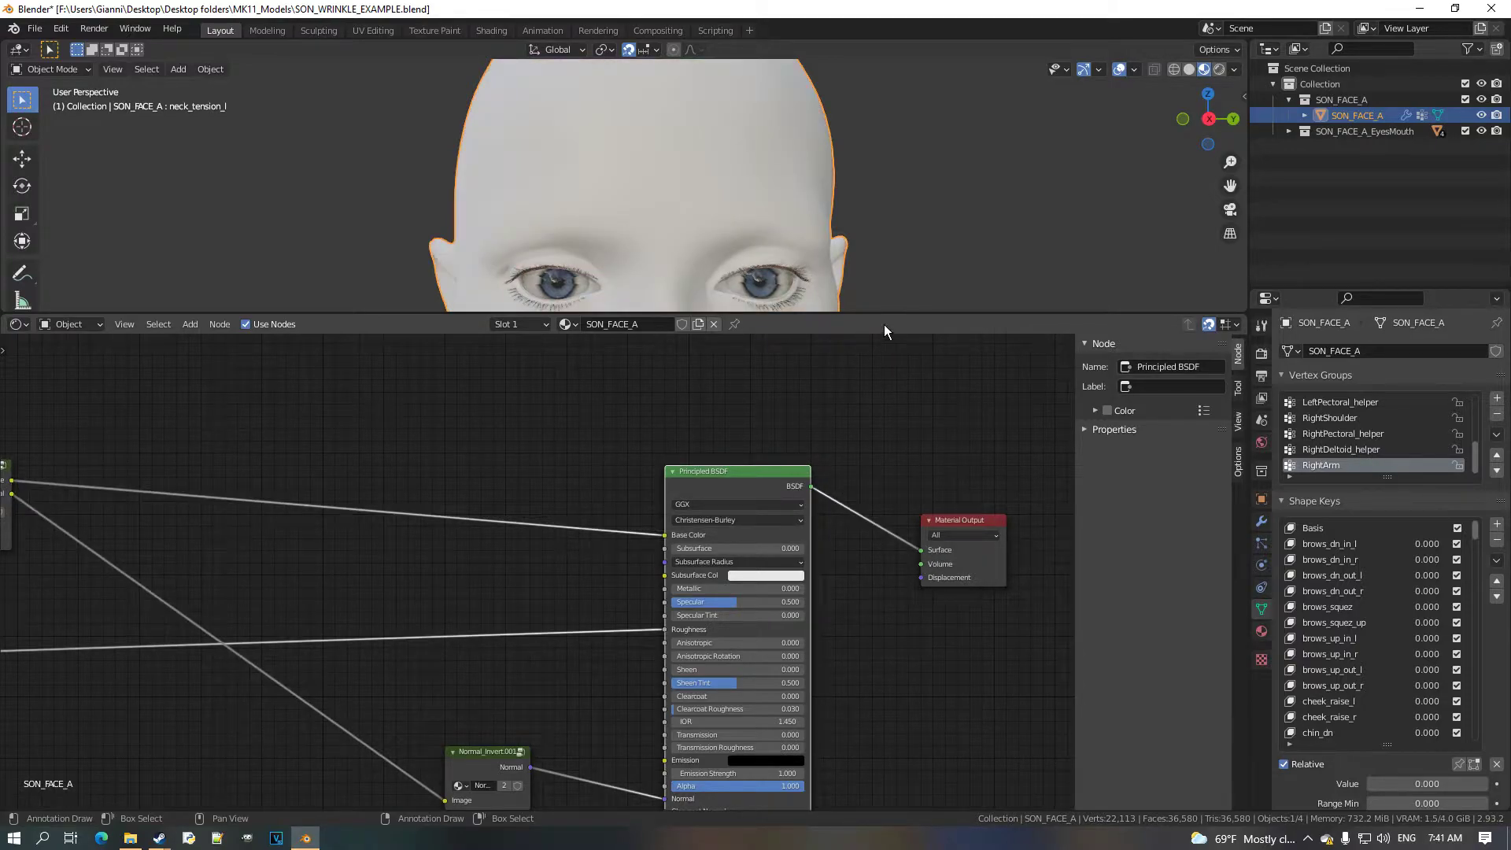
Enlarge the 3D viewport and examine the brow wrinkles with brows_dn_in_l and brows_dn_in_r at 1.000, and with brows_squez_up at 1.000.
drag(889, 317, 814, 568)
scroll(812, 485, up, 2)
mouse_move(1426, 607)
mouse_down()
mouse_move(1470, 607)
mouse_move(1426, 607)
mouse_up()
mouse_move(1426, 544)
mouse_down()
mouse_move(1470, 559)
mouse_move(1427, 559)
mouse_up()
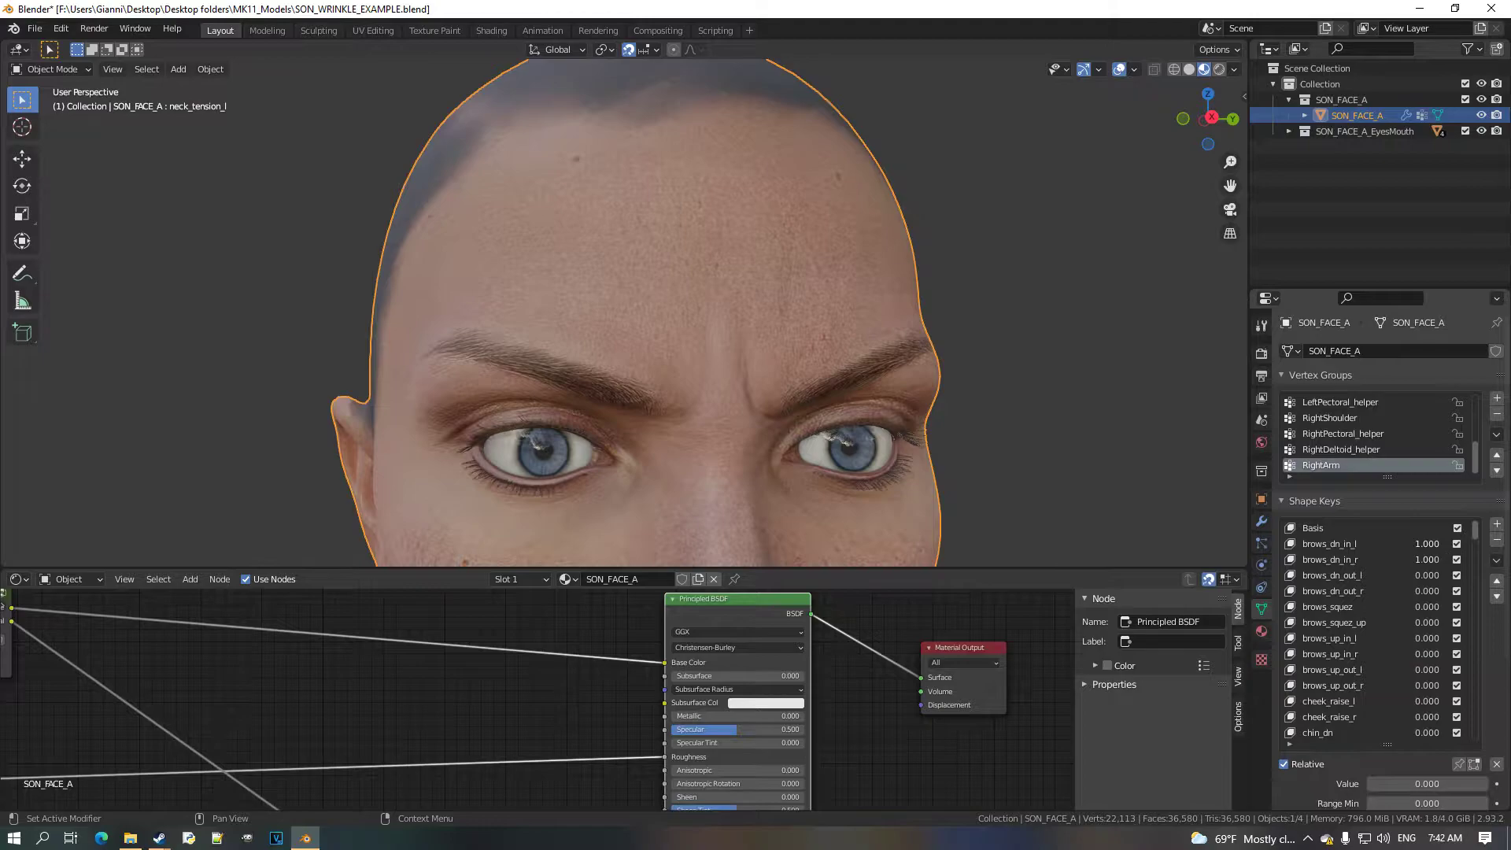
drag(1434, 629, 1470, 623)
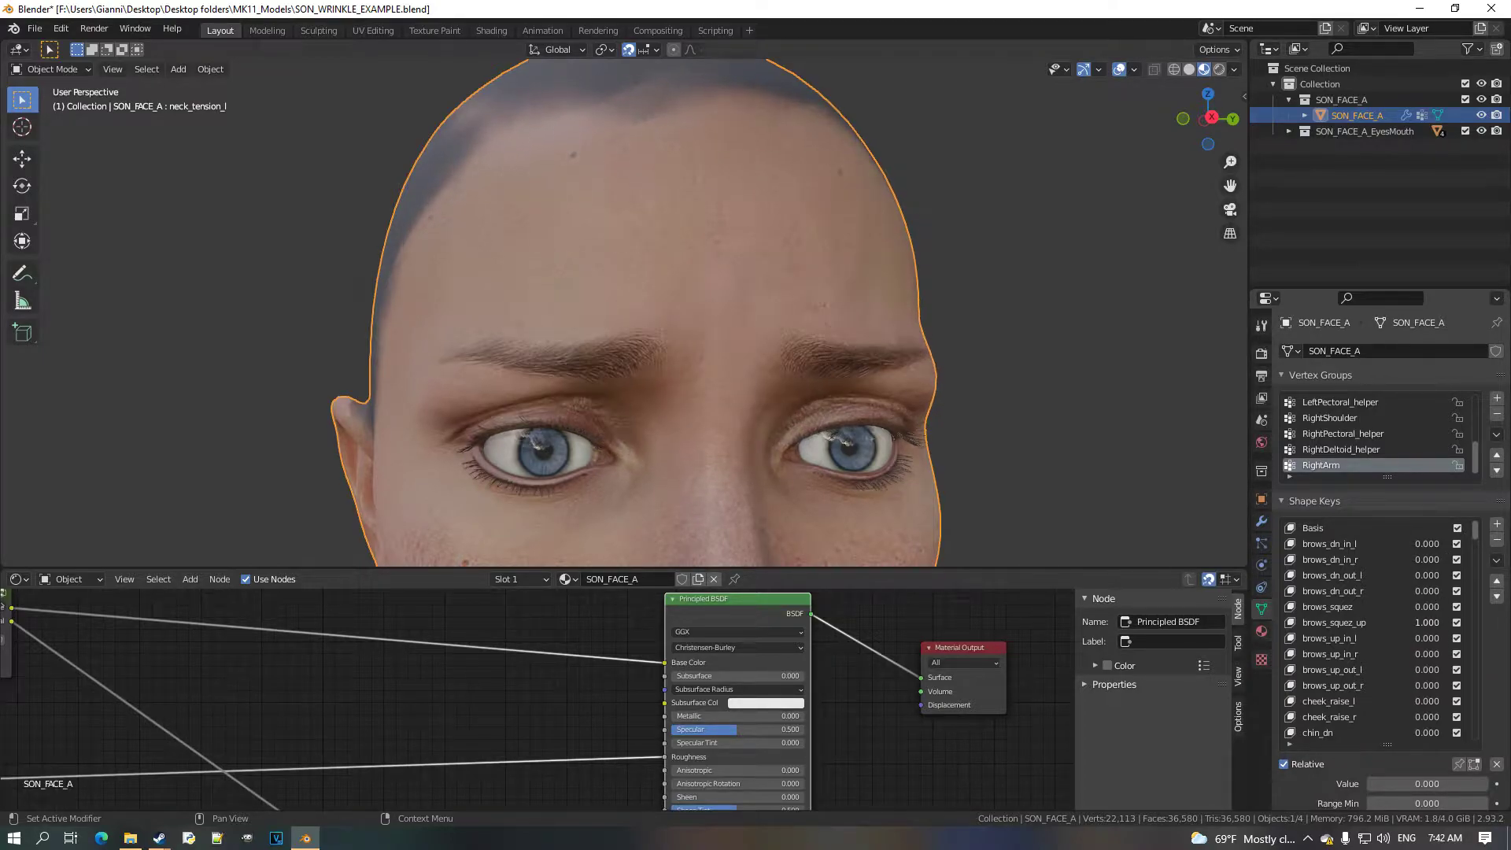
middle_drag(880, 325, 820, 360)
Enlarge the node editor and open the Wrinkle_Alpha node group for editing.
scroll(580, 652, down, 5)
middle_drag(622, 662, 860, 679)
scroll(559, 695, up, 2)
scroll(559, 697, down, 1)
drag(528, 569, 557, 396)
scroll(551, 610, down, 4)
scroll(692, 661, up, 4)
click(335, 531)
key(Tab)
Link Diffuse_Wrinkles' Wrinkle_05 output to the Group Output's Diffuse input to preview it on the forehead.
middle_drag(451, 650, 202, 500)
drag(192, 491, 920, 617)
scroll(853, 267, down, 2)
mouse_move(823, 282)
middle_down()
mouse_move(853, 268)
mouse_move(833, 267)
middle_up()
middle_drag(442, 459, 497, 470)
scroll(503, 452, up, 9)
click(475, 452)
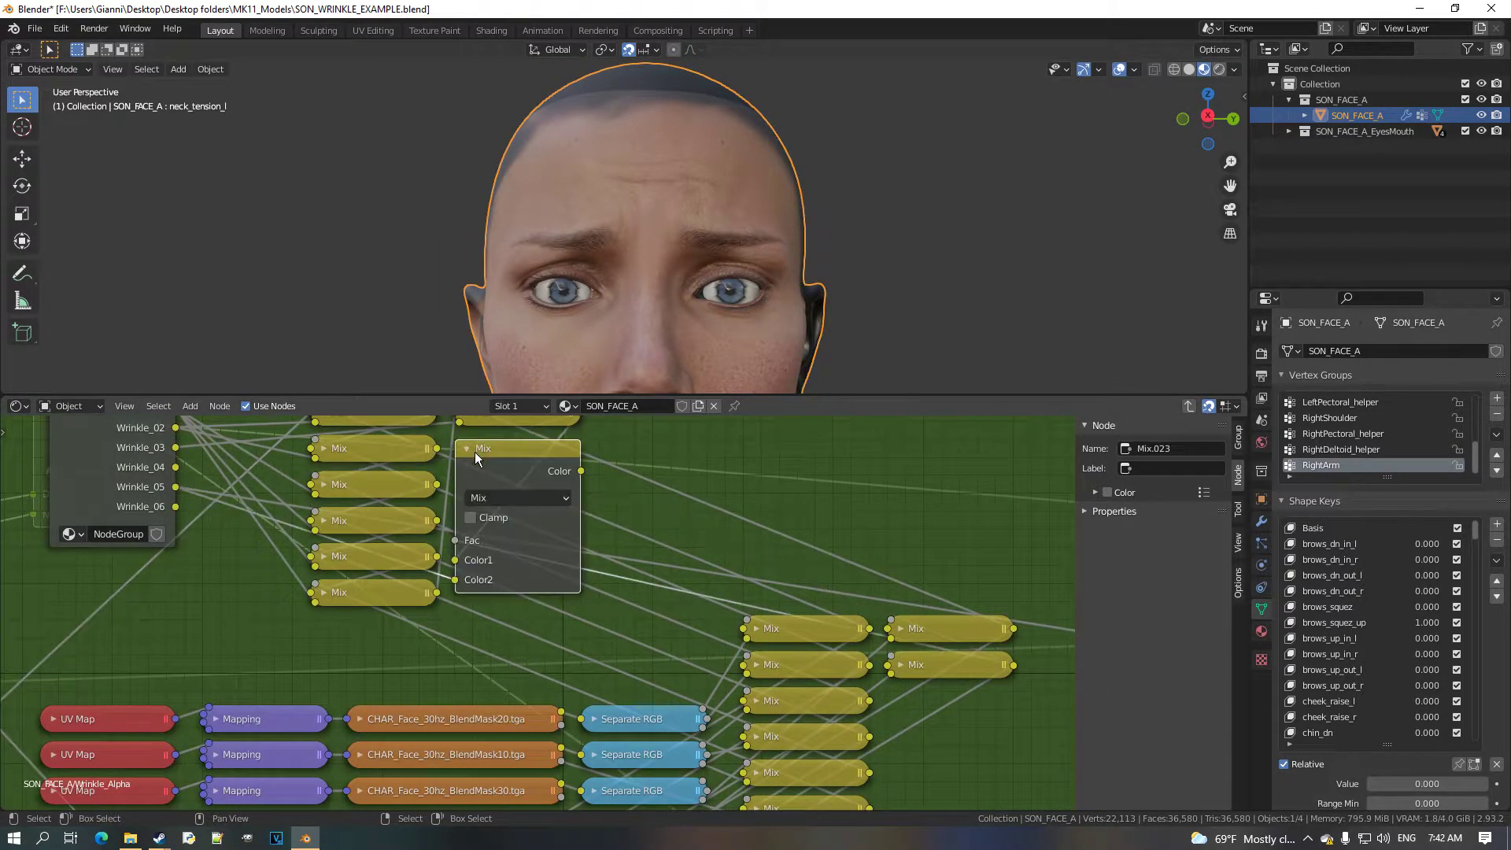
drag(503, 484, 899, 459)
middle_drag(701, 555, 692, 593)
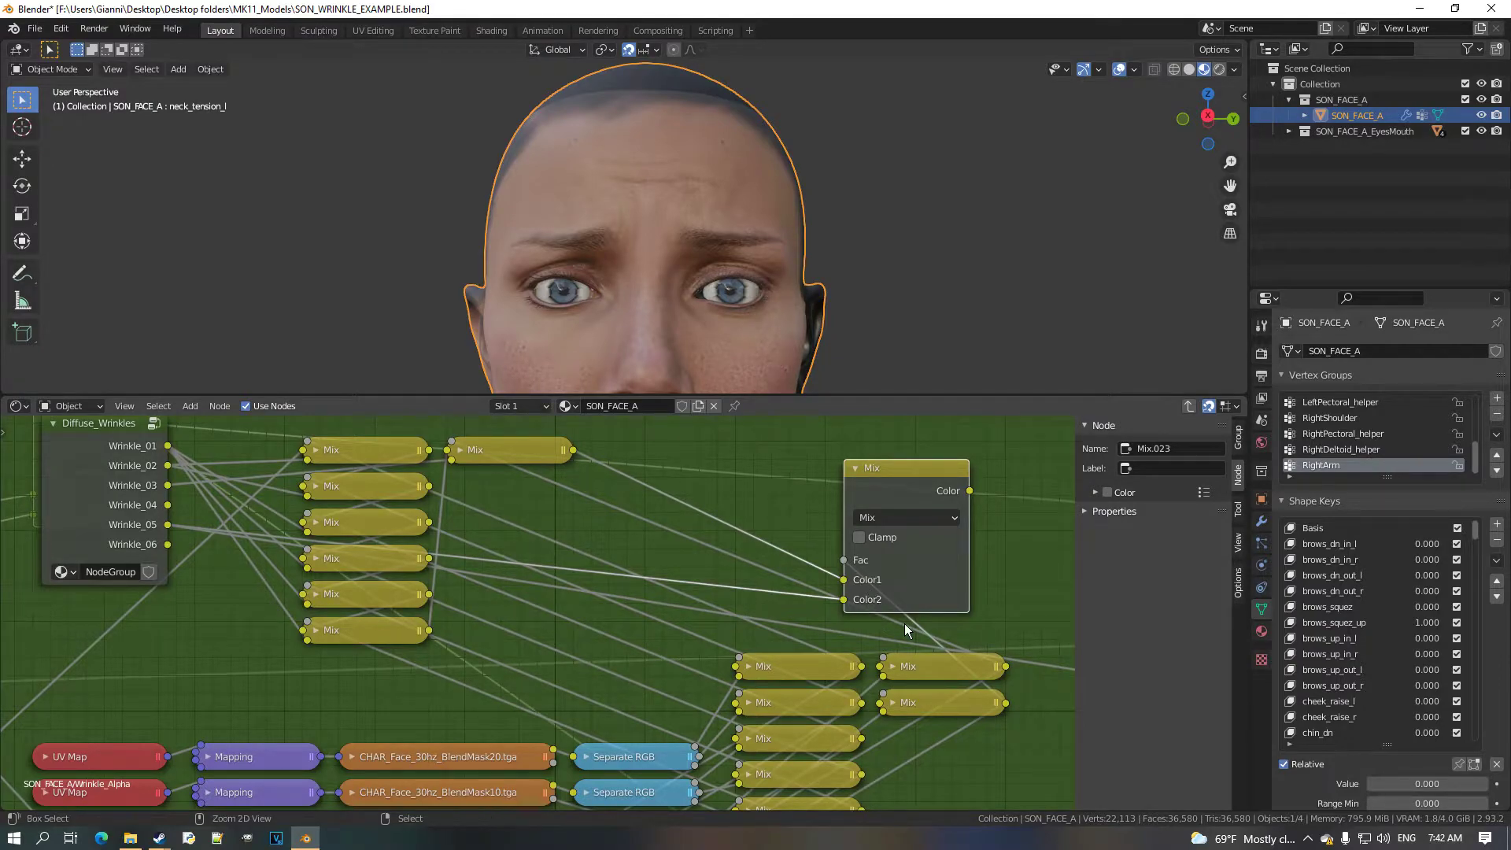
key(ctrl+z)
click(464, 488)
middle_drag(1025, 660, 961, 637)
Reset brows_squez_up to 0.000, copy its value as a new driver and paste it onto the Fac of mask Mix node Mix.021.
key(BackSpace)
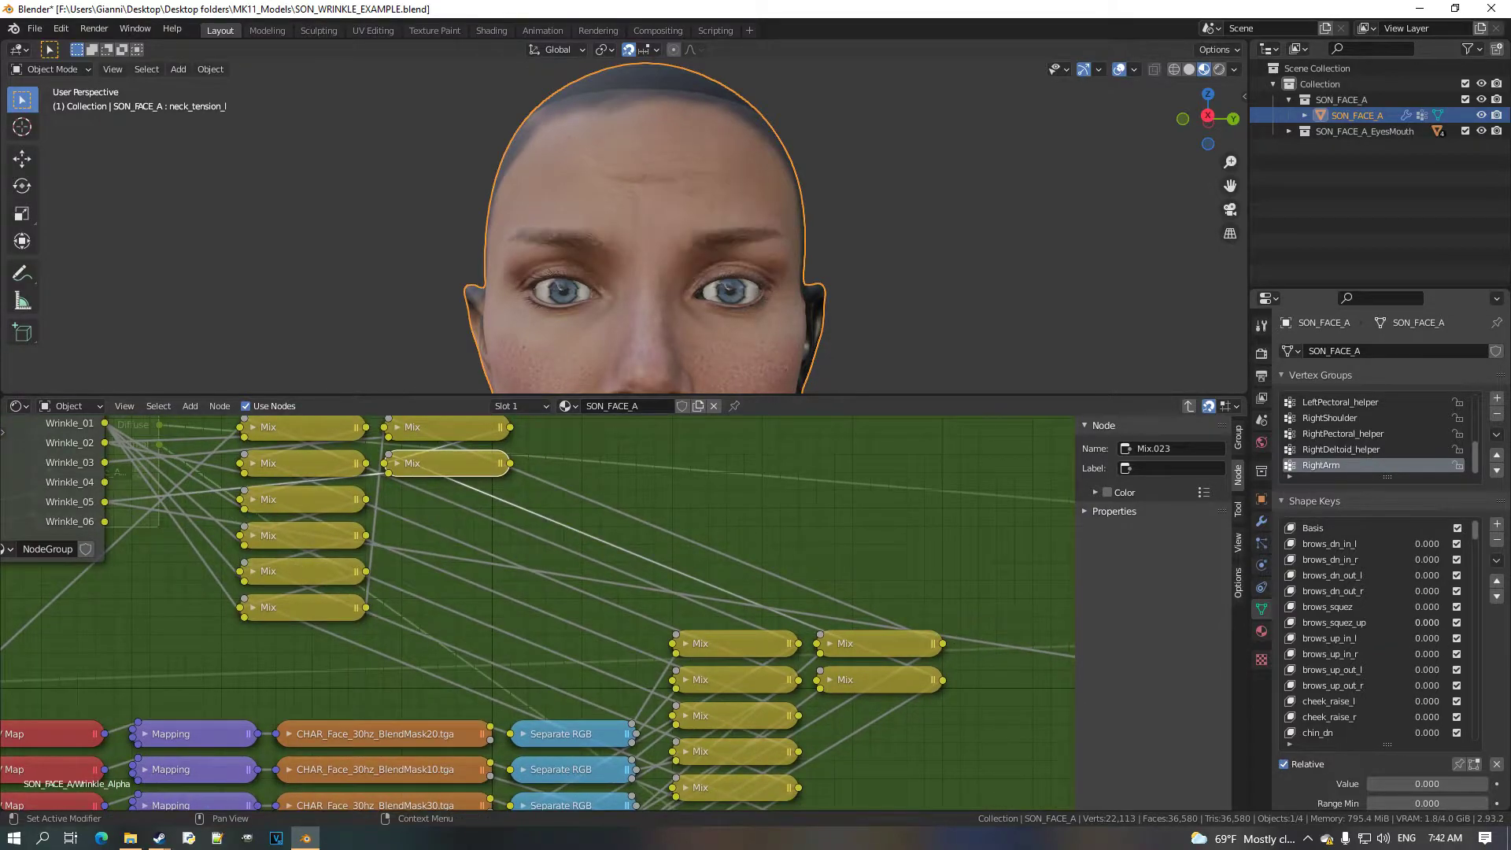
right_click(1443, 626)
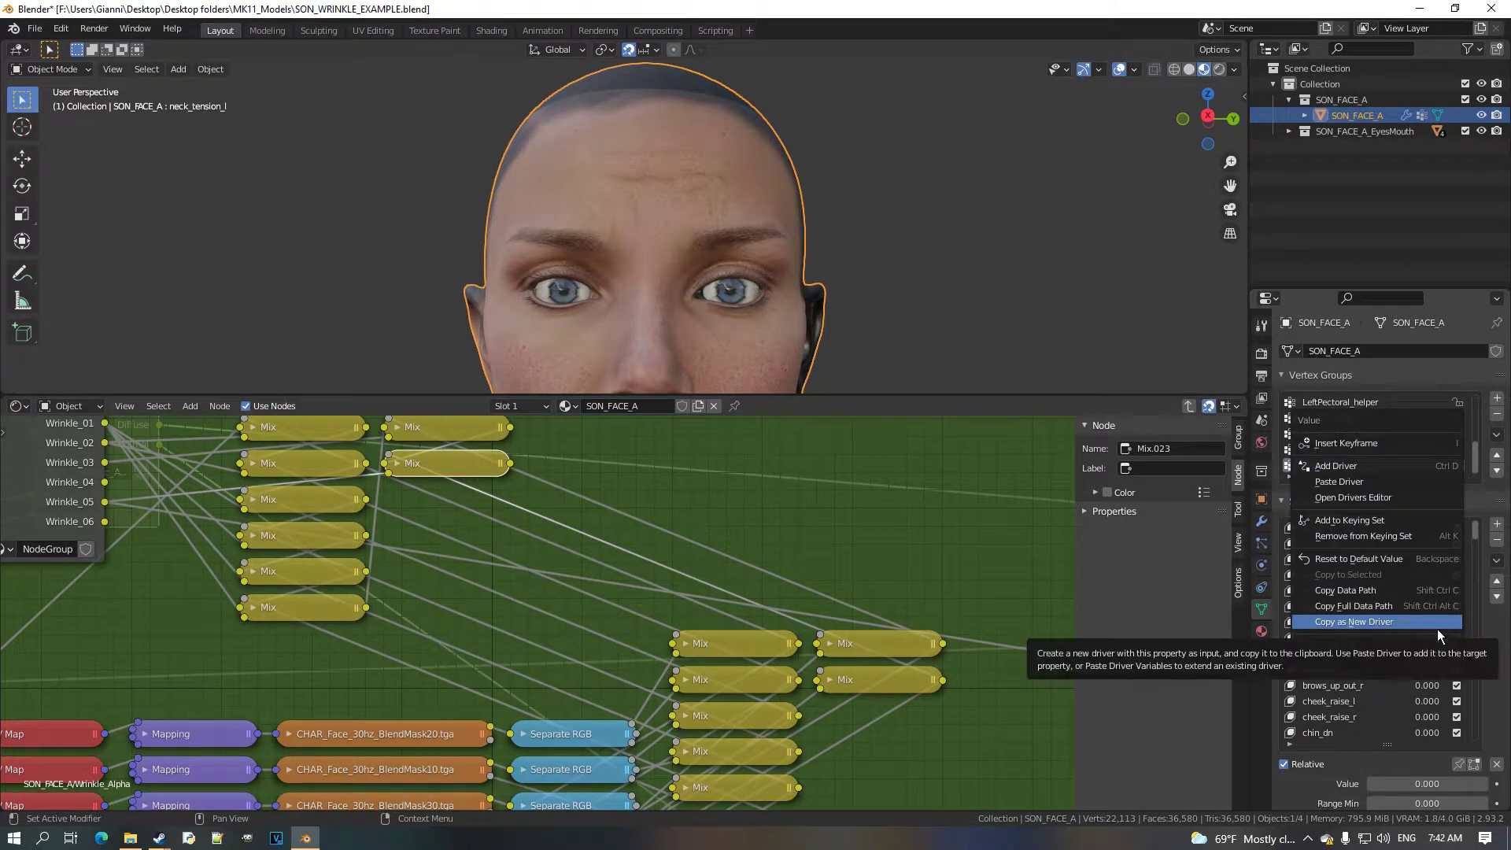
click(832, 680)
middle_drag(838, 688, 744, 639)
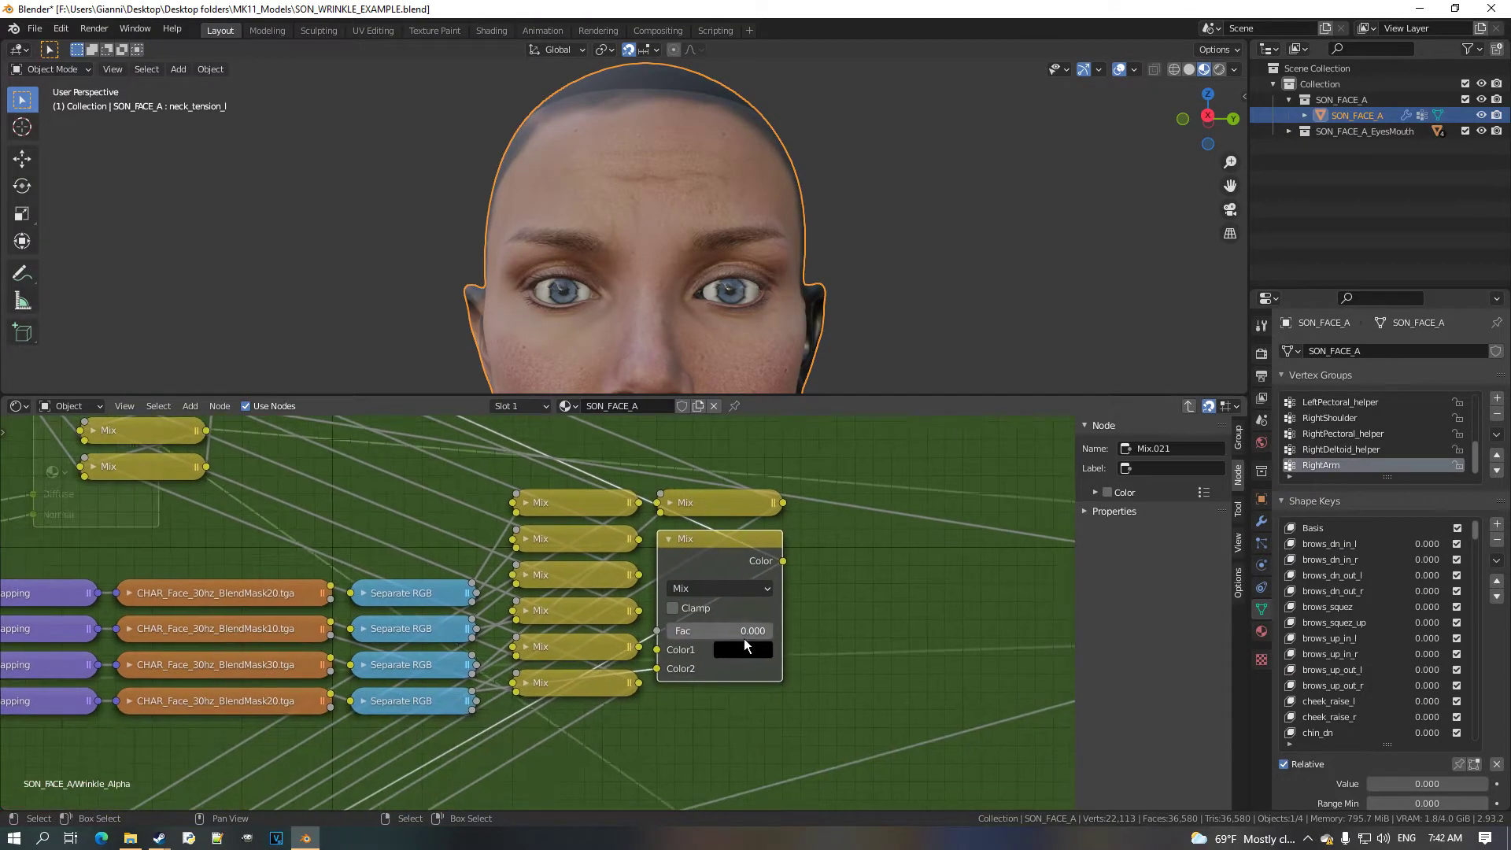
right_click(743, 639)
click(716, 647)
key(h)
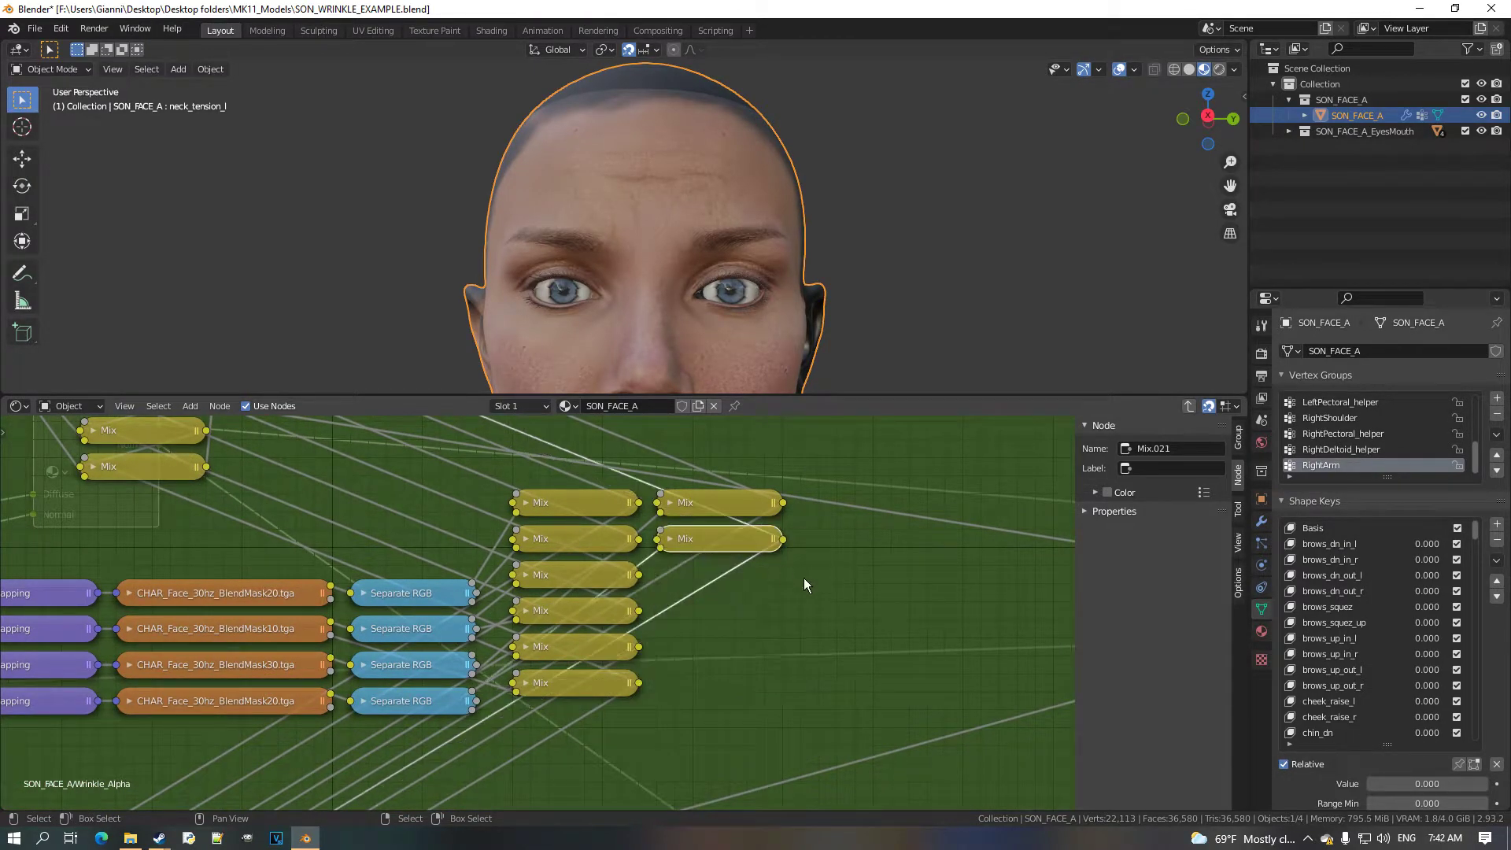
Link the Color output of diffuse Mix node Mix.023 to the Group Output's Diffuse input and exit the Wrinkle_Alpha group.
scroll(783, 569, down, 4)
shift+scroll(512, 621, up, 2)
ctrl+scroll(354, 558, left, 3)
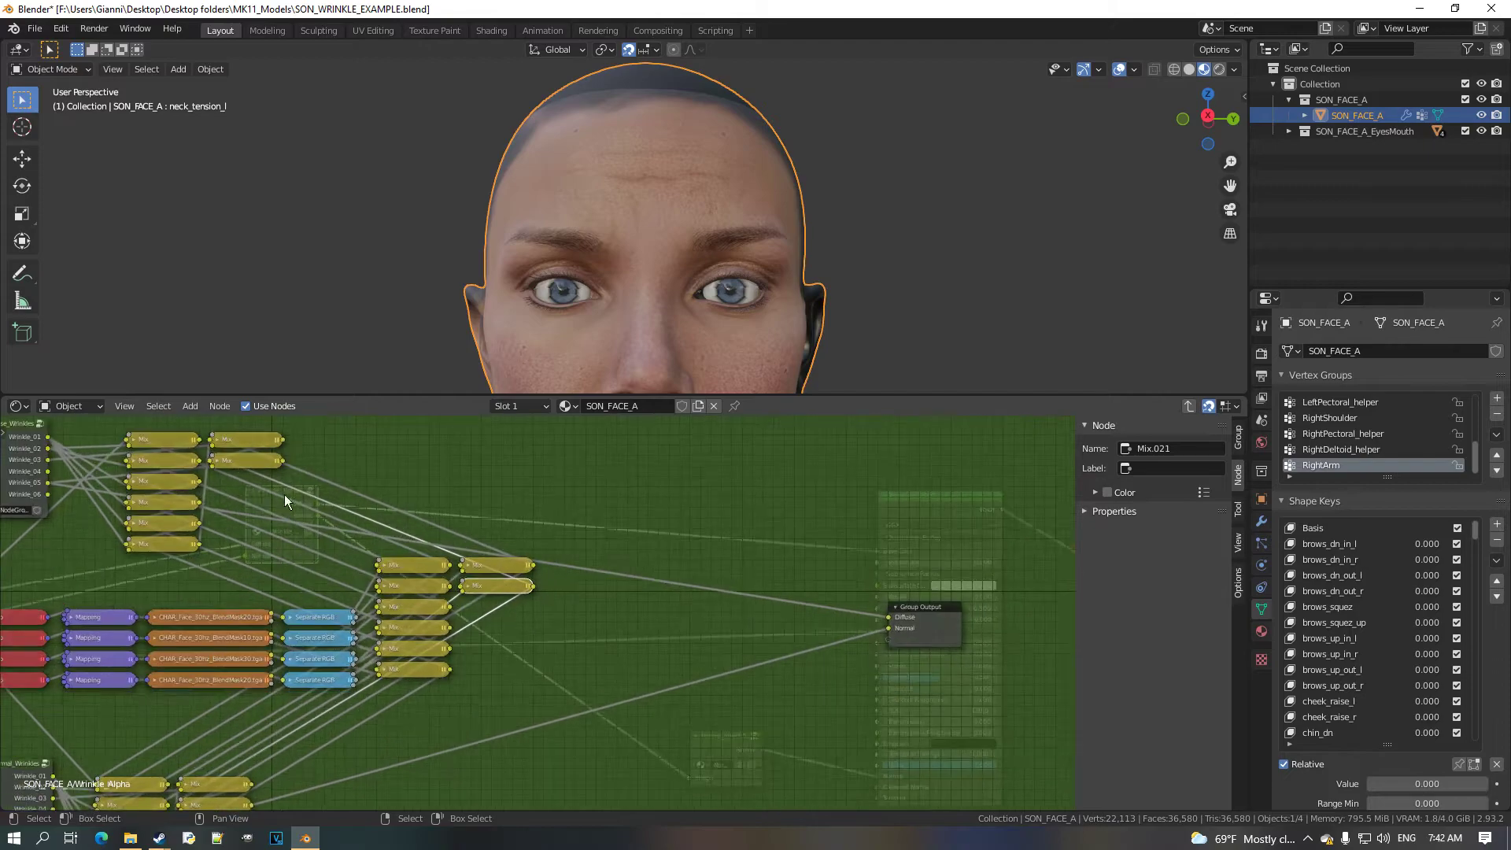
mouse_move(281, 461)
mouse_down()
mouse_move(766, 631)
mouse_move(899, 630)
mouse_up()
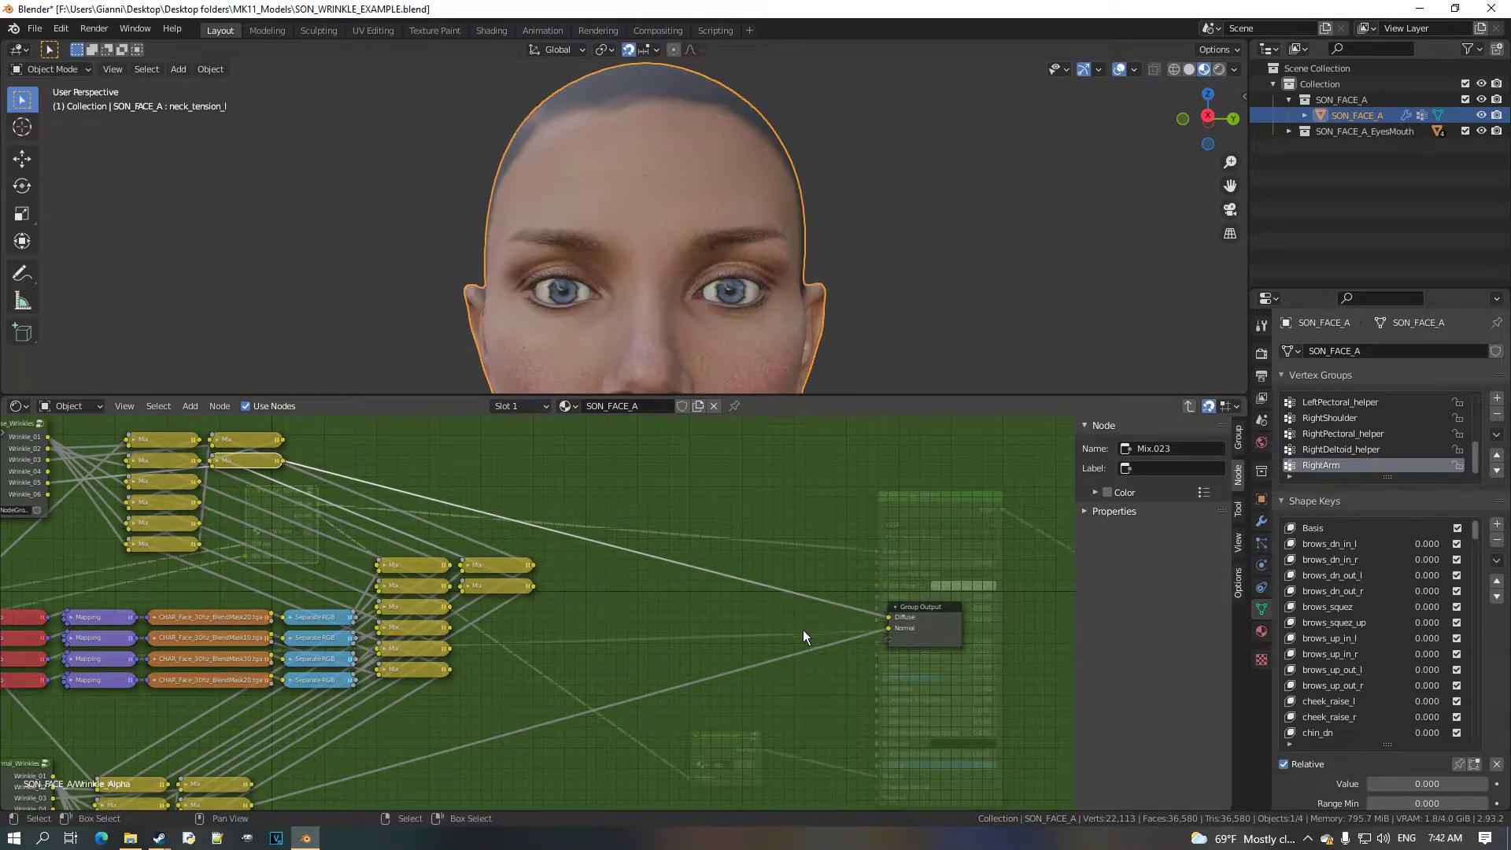
key(Tab)
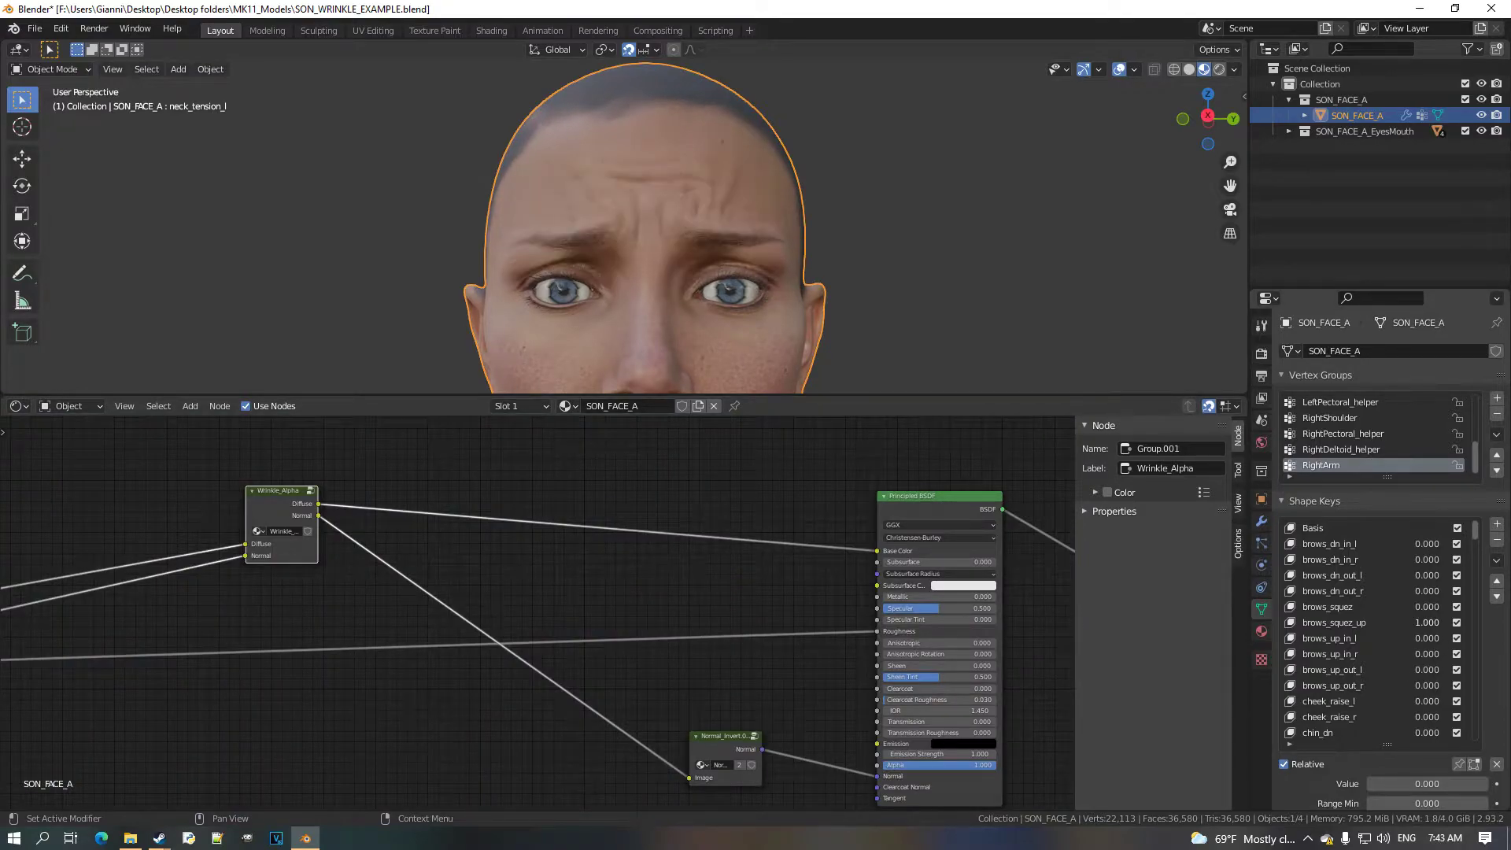
Enlarge the 3D viewport and examine the forehead wrinkles from several angles with brows_squez_up and the four brows_up keys at 1.000.
mouse_move(716, 299)
middle_down()
mouse_move(820, 302)
mouse_move(686, 301)
middle_up()
scroll(693, 276, up, 3)
mouse_move(704, 247)
middle_down()
mouse_move(611, 257)
mouse_move(715, 247)
middle_up()
scroll(716, 248, down, 3)
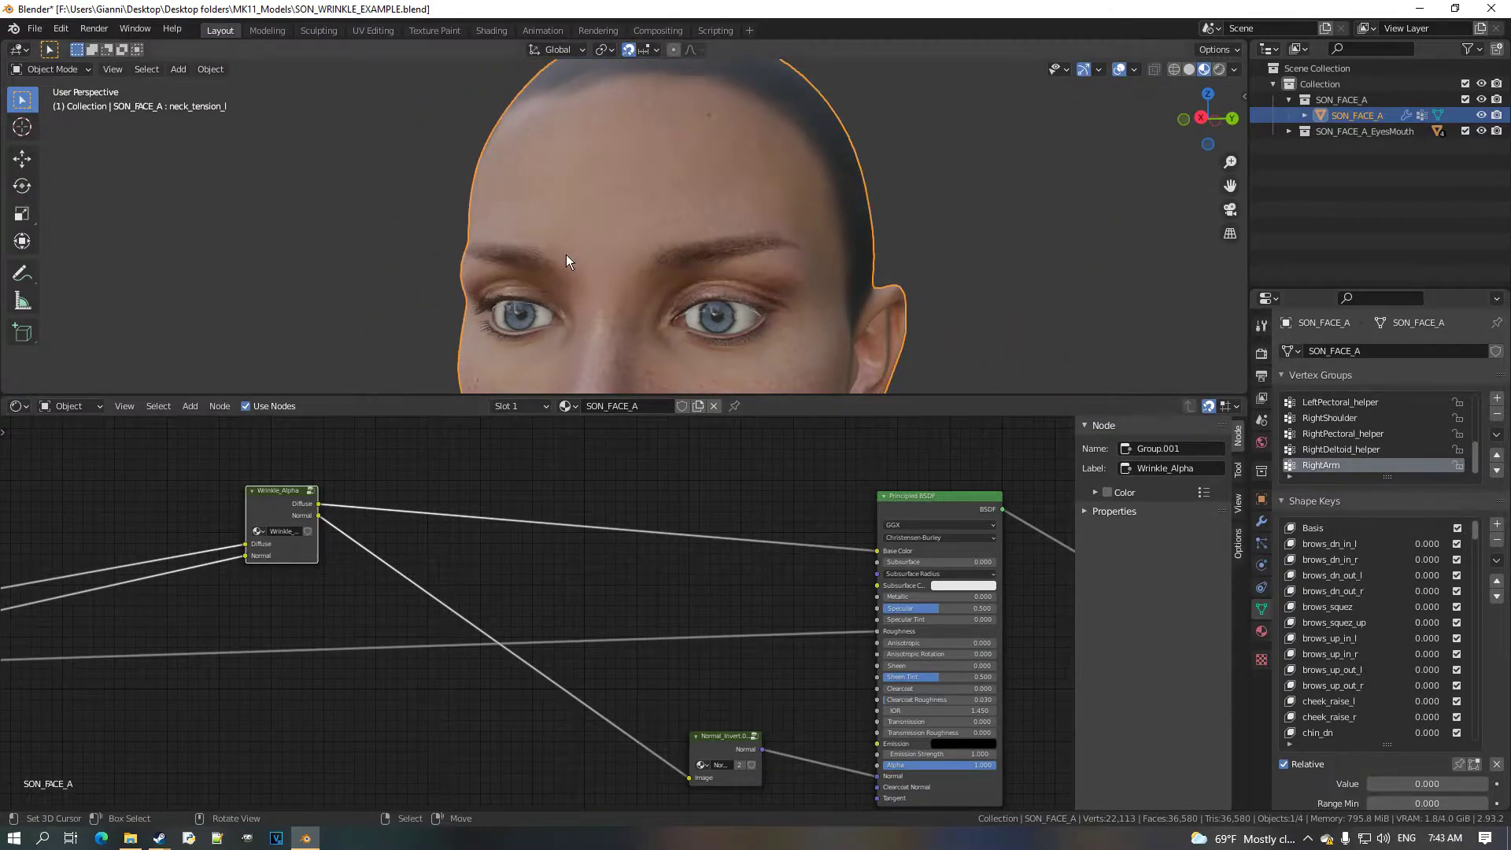
drag(769, 397, 772, 572)
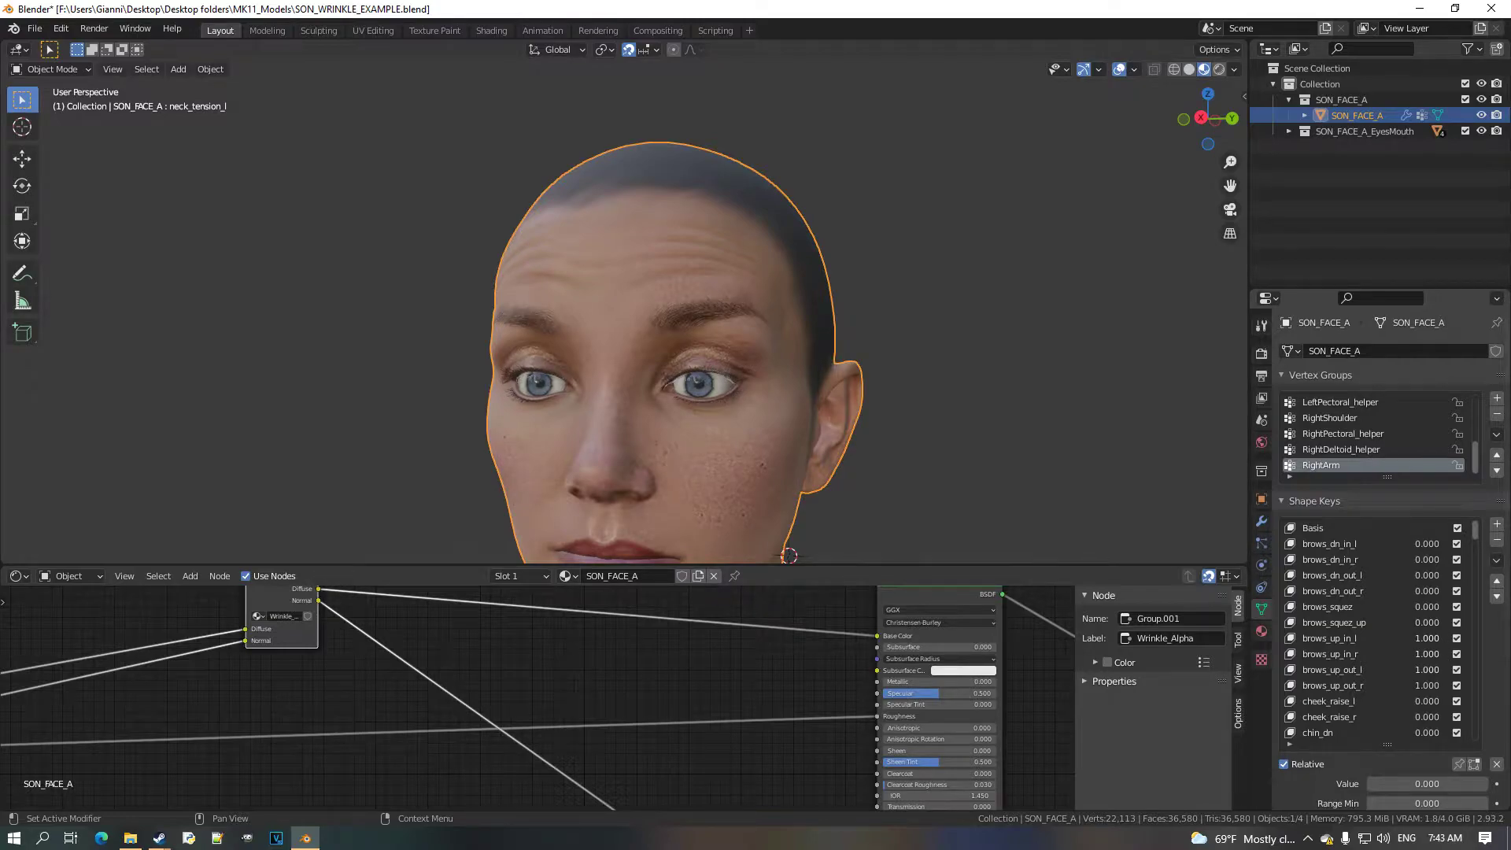
scroll(670, 346, up, 1)
middle_drag(670, 348, 730, 344)
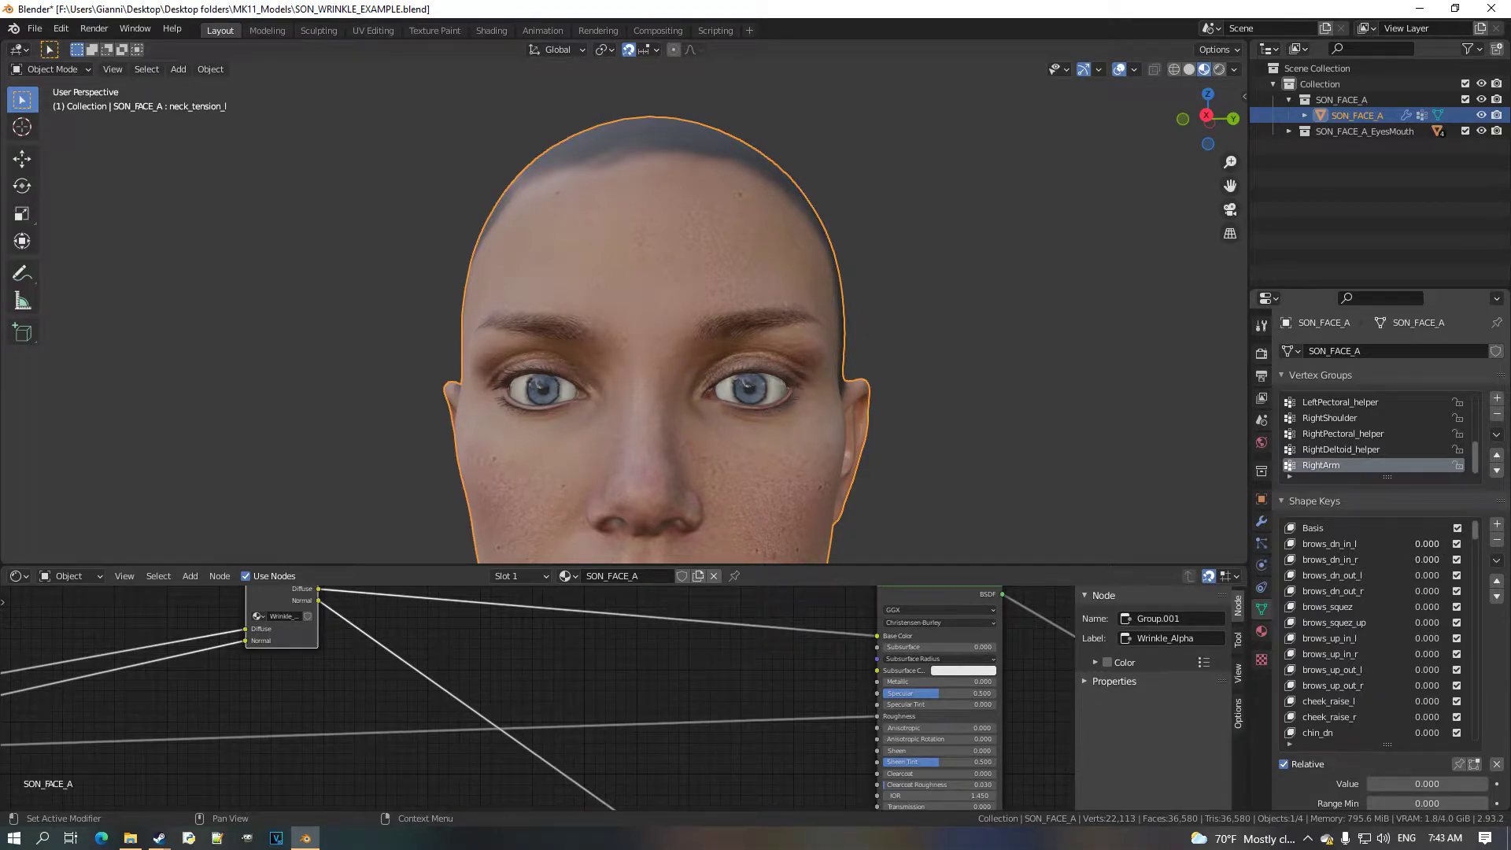
Set brows_dn_in_l, brows_dn_in_r and brows_squez to 1.000, examine the frown wrinkles, and reset all three to 0.000.
drag(1427, 544, 1465, 559)
drag(1423, 606, 1463, 607)
scroll(839, 399, up, 2)
middle_drag(838, 399, 677, 370)
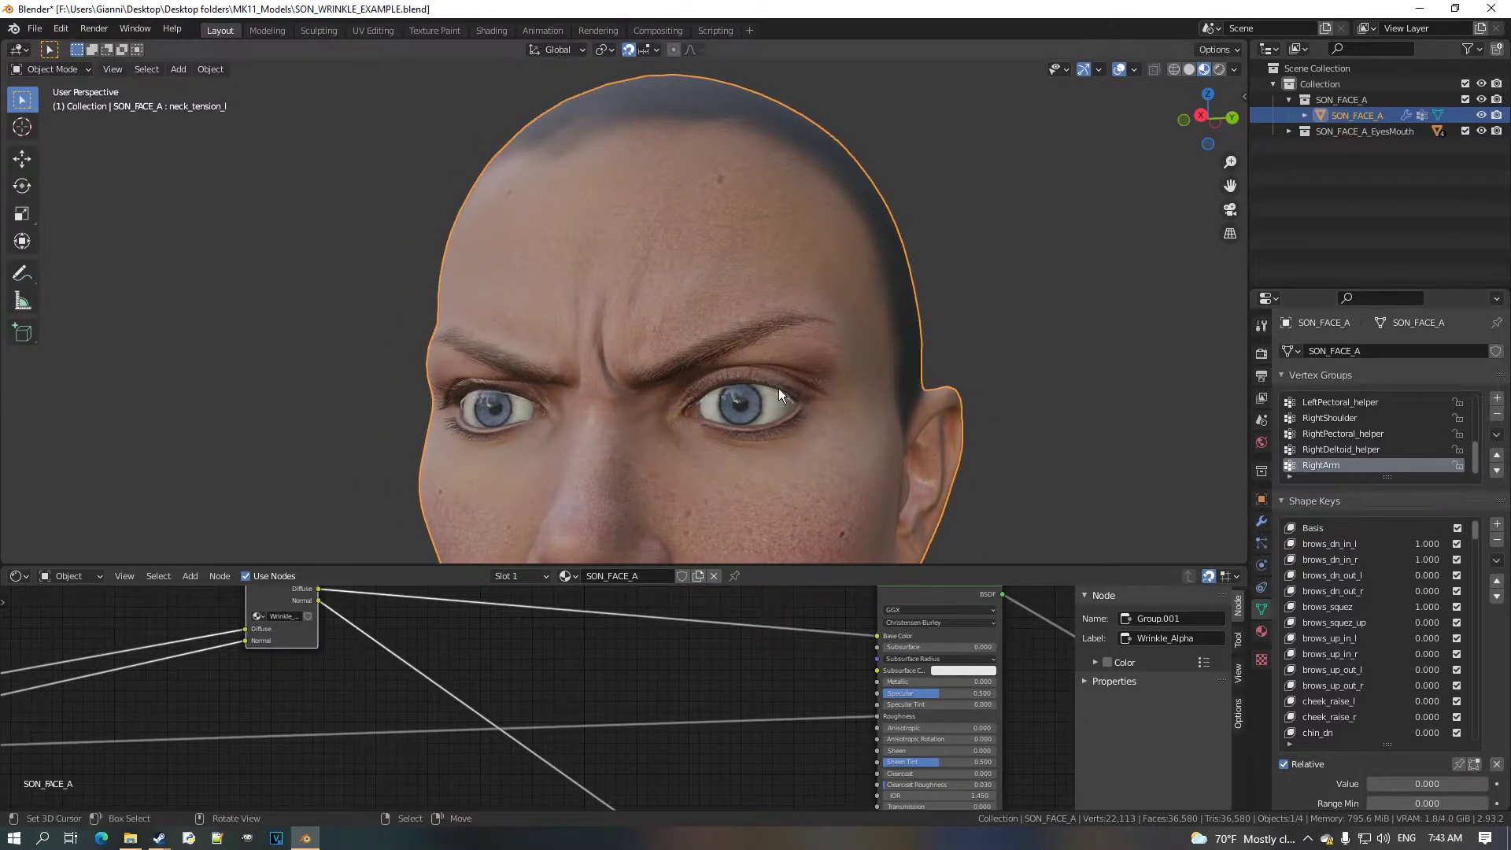
drag(1437, 607, 1385, 607)
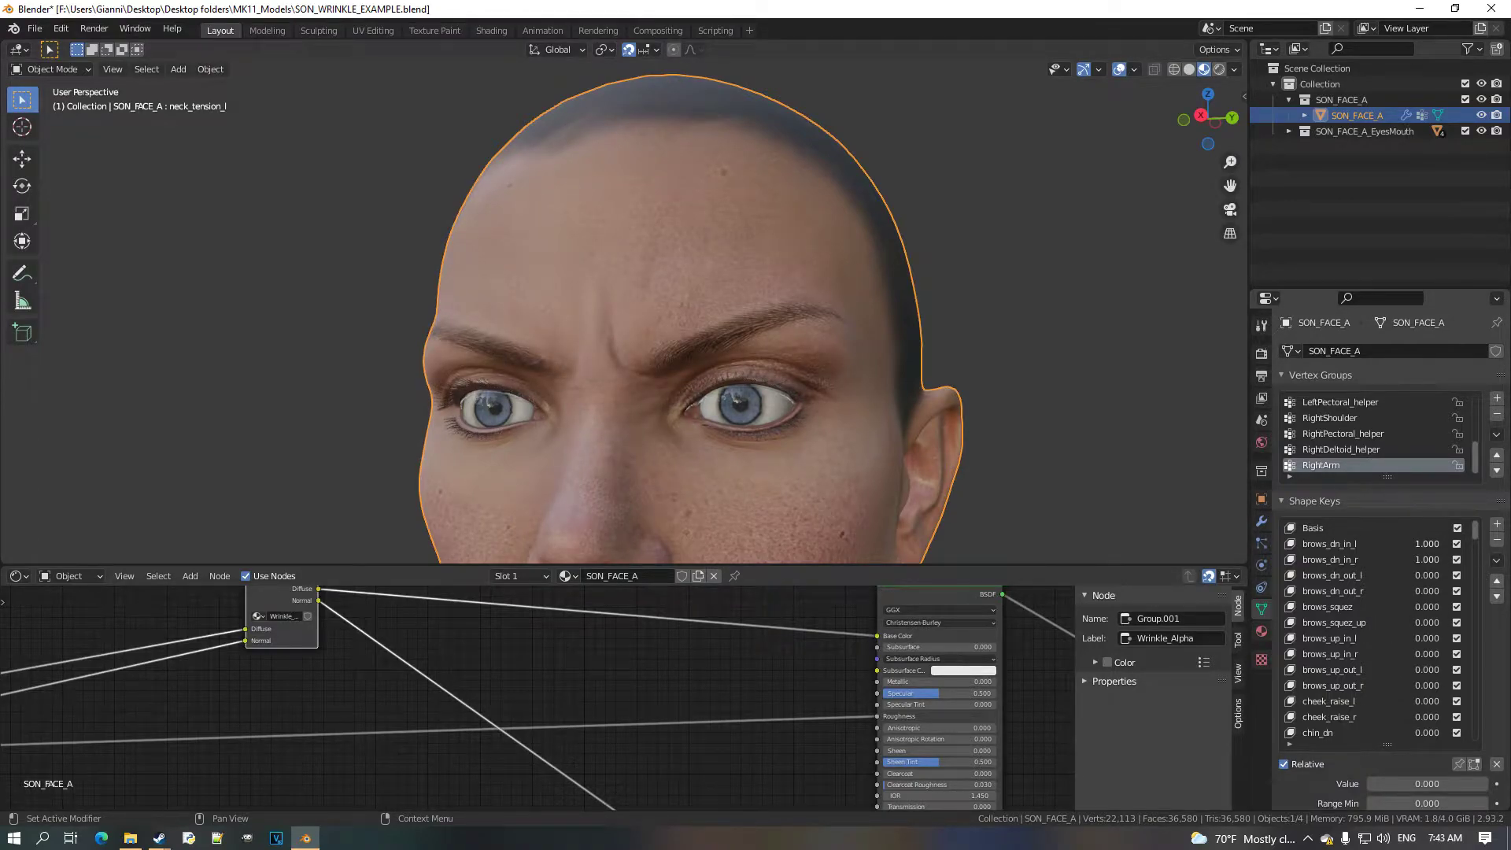
drag(1434, 544, 1392, 561)
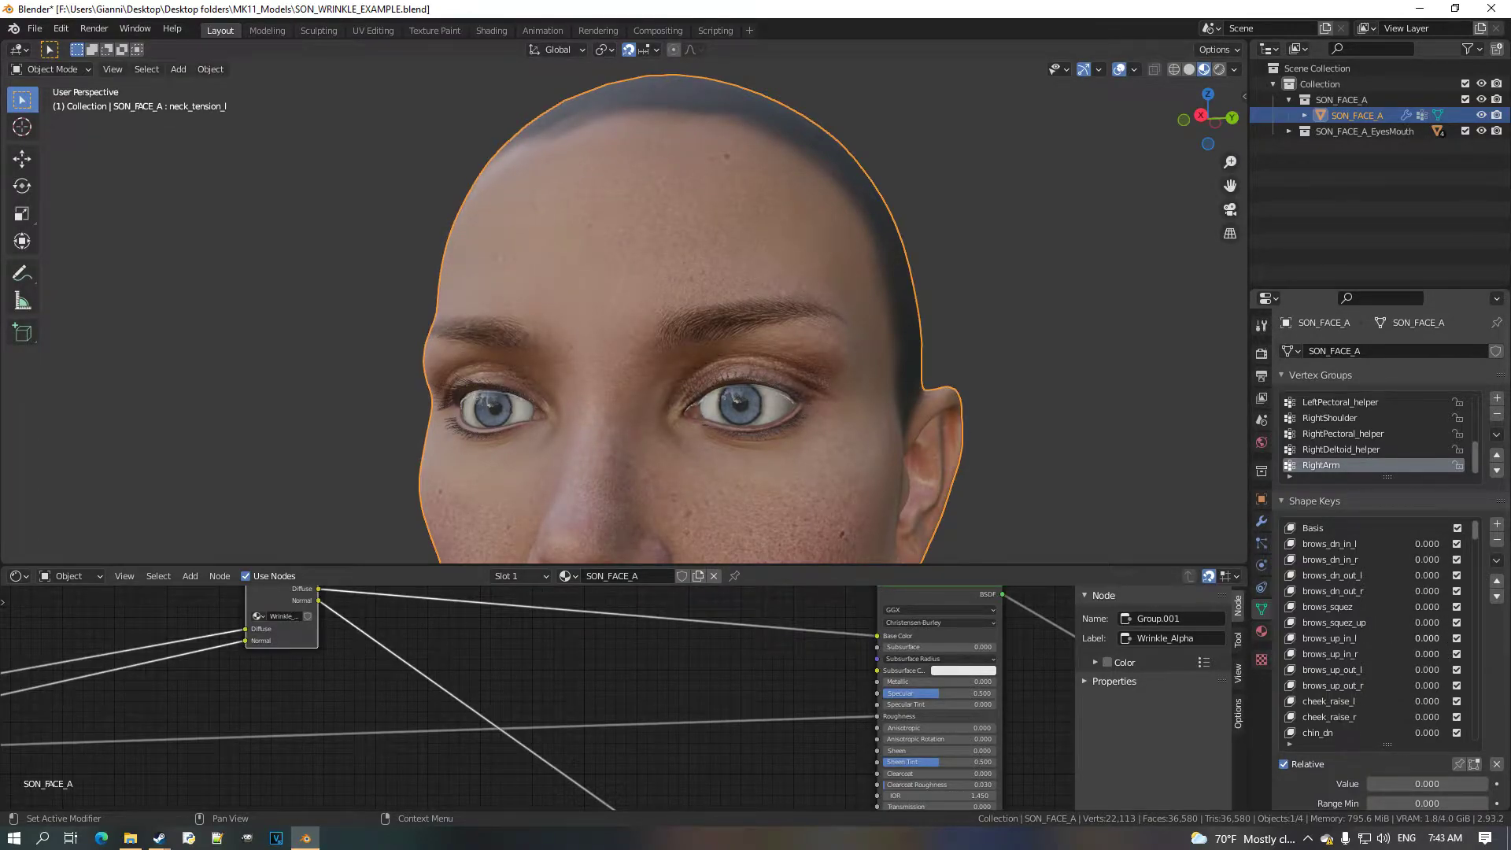
Set the brows_up_in and brows_up_out keys on both sides to 1.000, examine the forehead, and reset them to 0.000.
drag(1427, 638, 1427, 685)
middle_drag(614, 285, 869, 328)
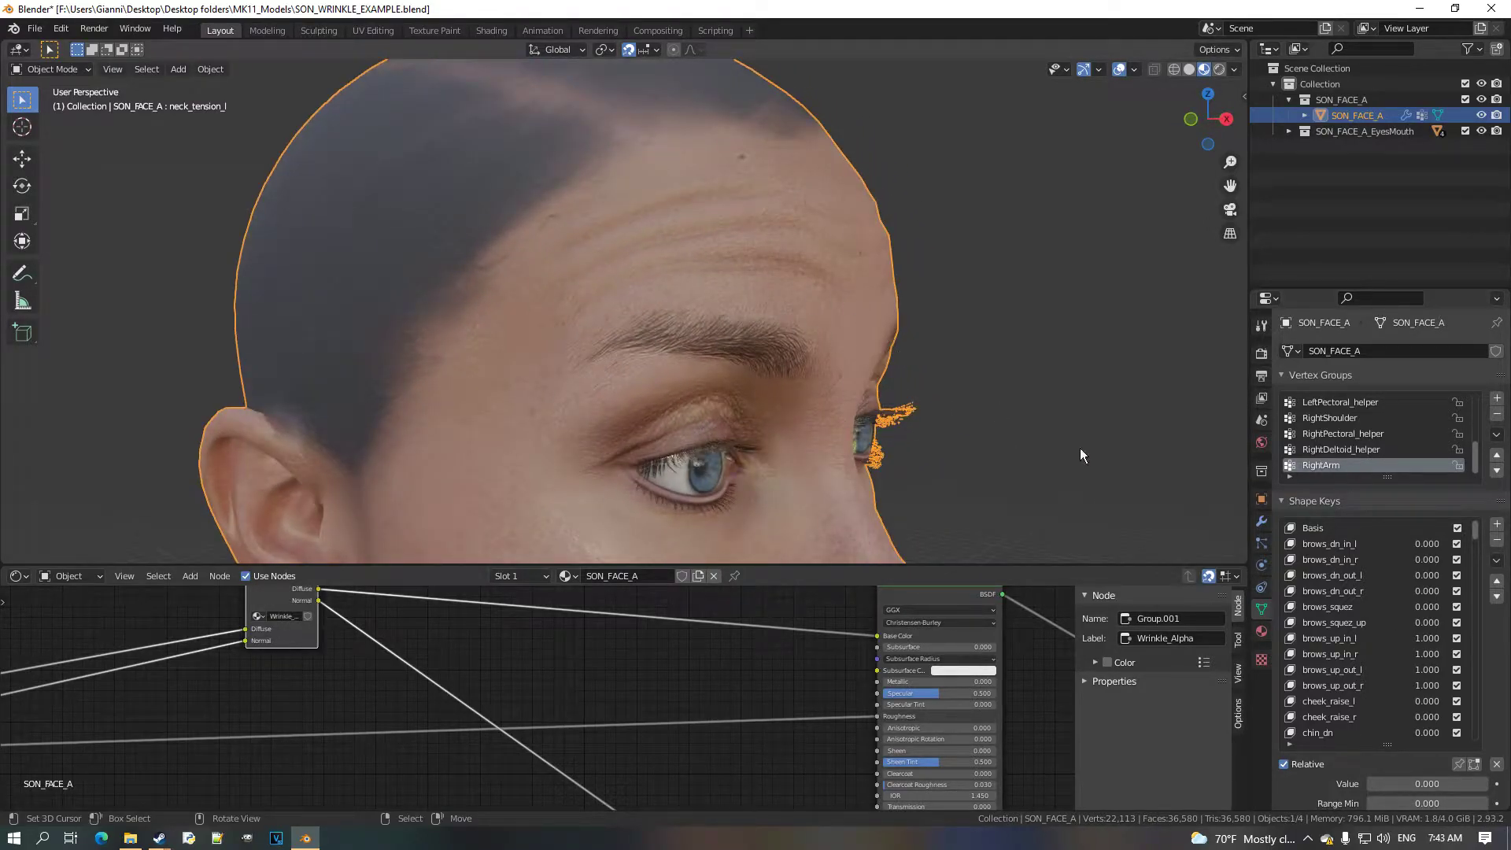
middle_drag(970, 415, 773, 326)
drag(1442, 630, 1400, 686)
Set brows_squez and brows_squez_up to 1.000, examine the combined brow wrinkles, and return the shape keys to 0.000.
drag(1446, 610, 1464, 623)
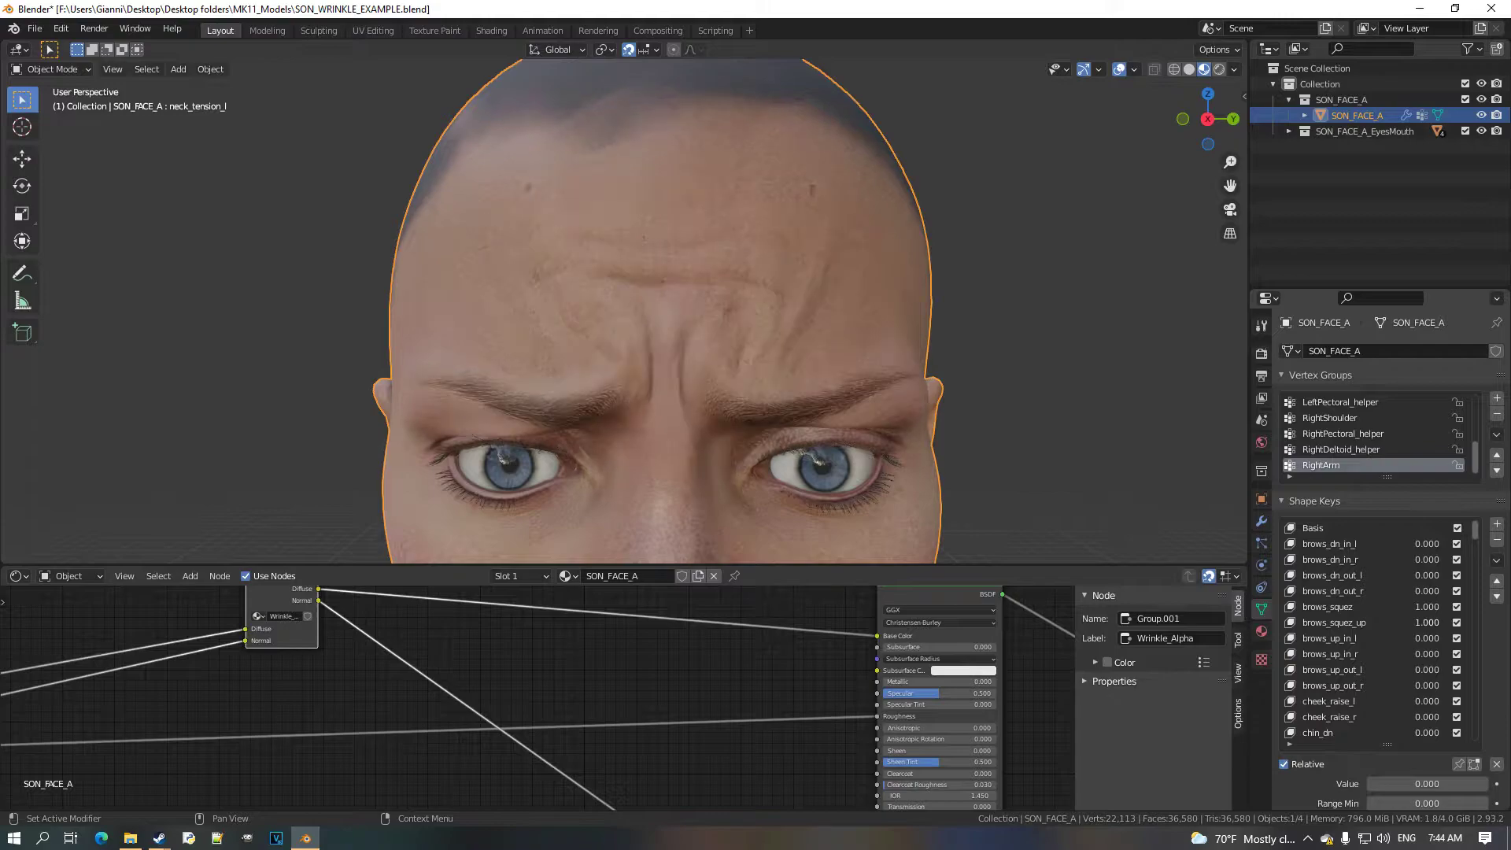
middle_drag(796, 393, 763, 323)
middle_drag(922, 381, 783, 299)
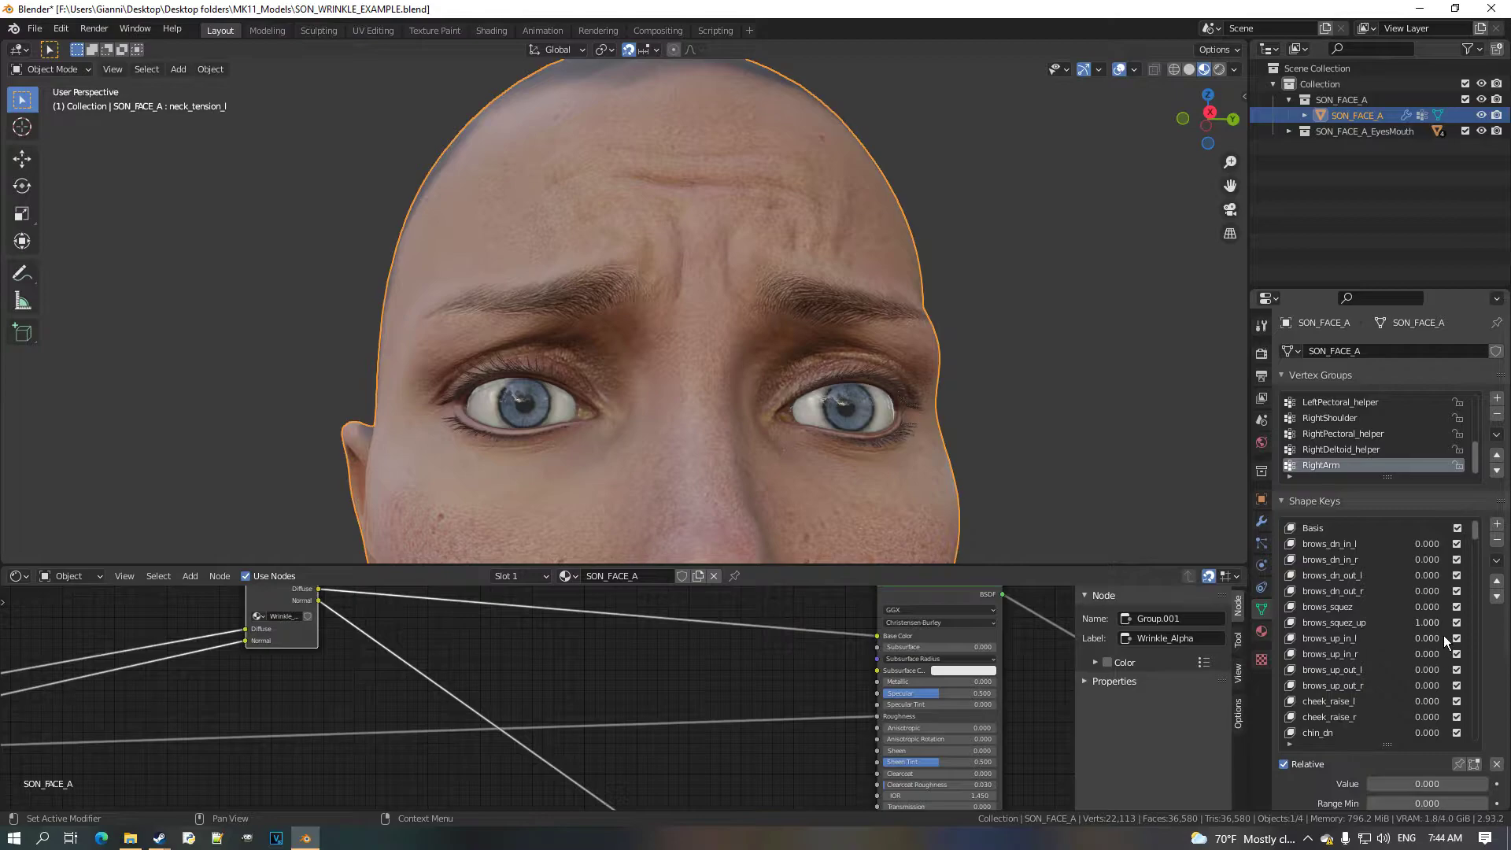
drag(1437, 626, 1361, 626)
scroll(1424, 644, down, 3)
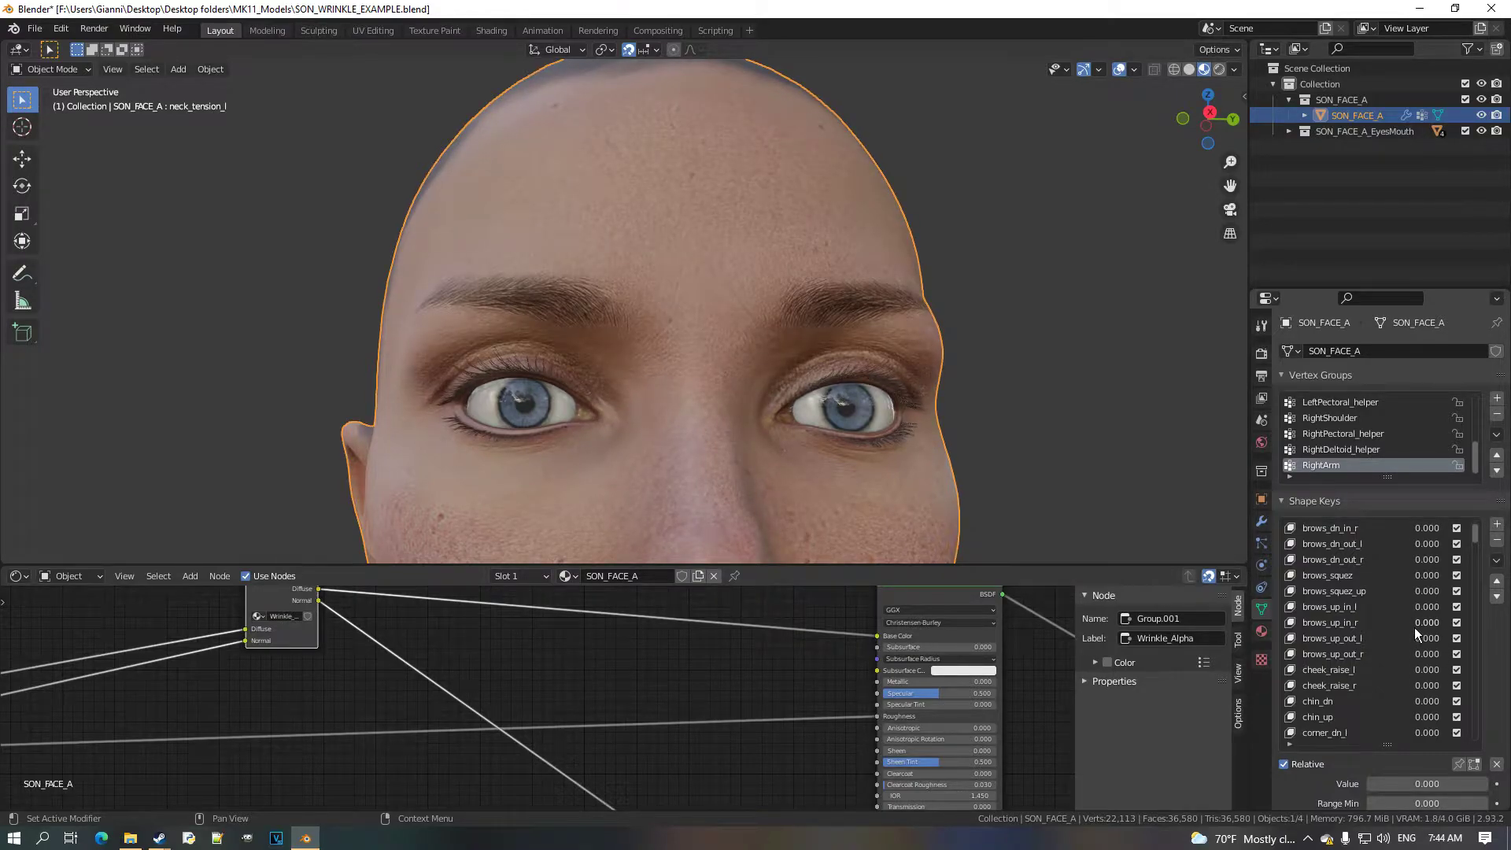
mouse_move(1426, 654)
mouse_down()
mouse_move(1495, 670)
mouse_move(1407, 663)
mouse_up()
Switch the node editor area to the Image Editor, enlarge it, and display SON_FACE_A_30hz_CompExp1_Normal0.tga.
click(20, 575)
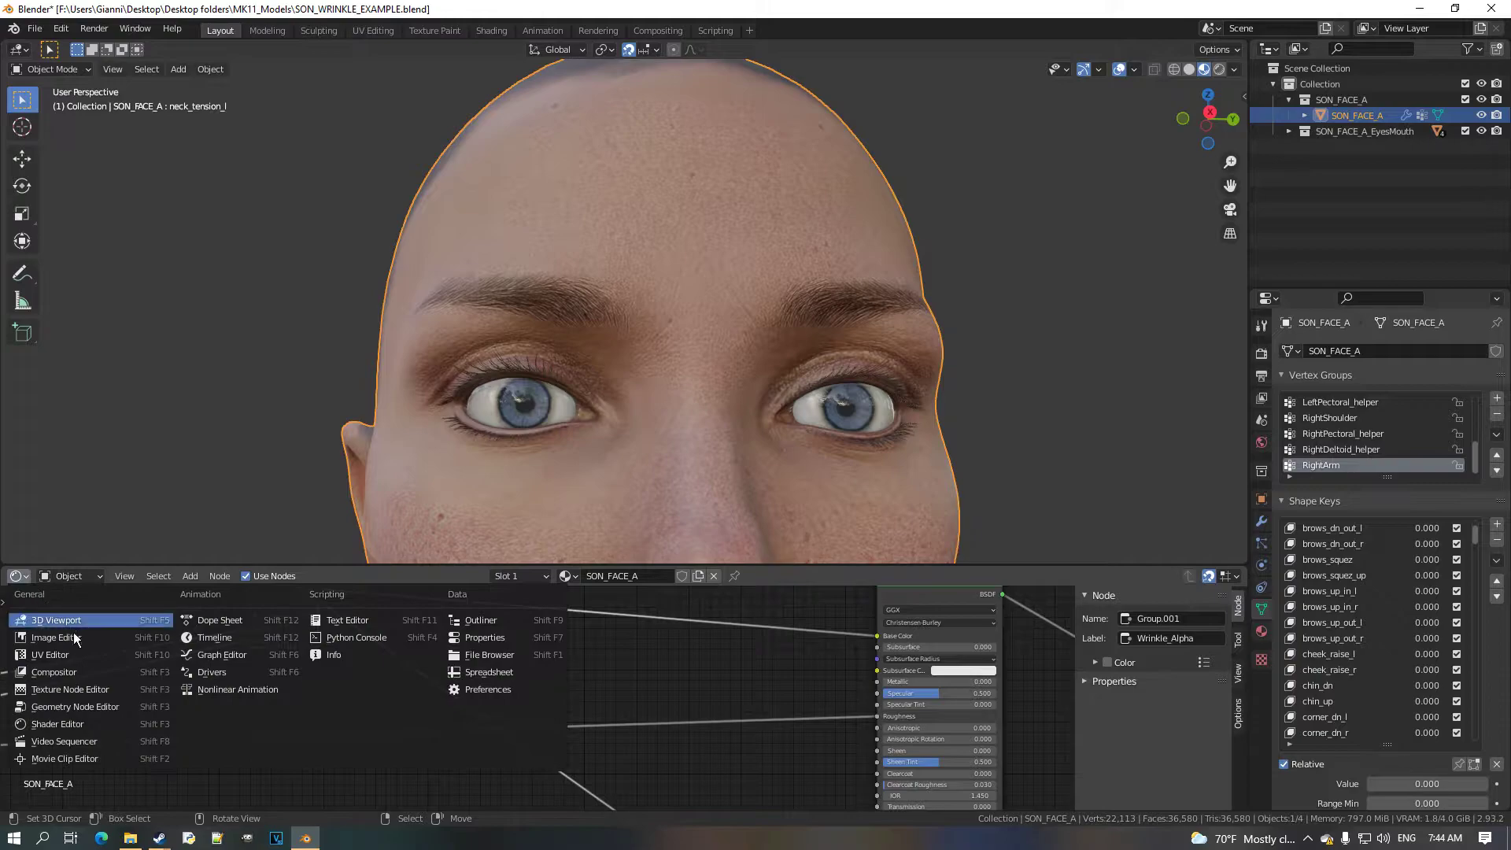
click(174, 637)
drag(545, 566, 567, 349)
scroll(653, 516, up, 4)
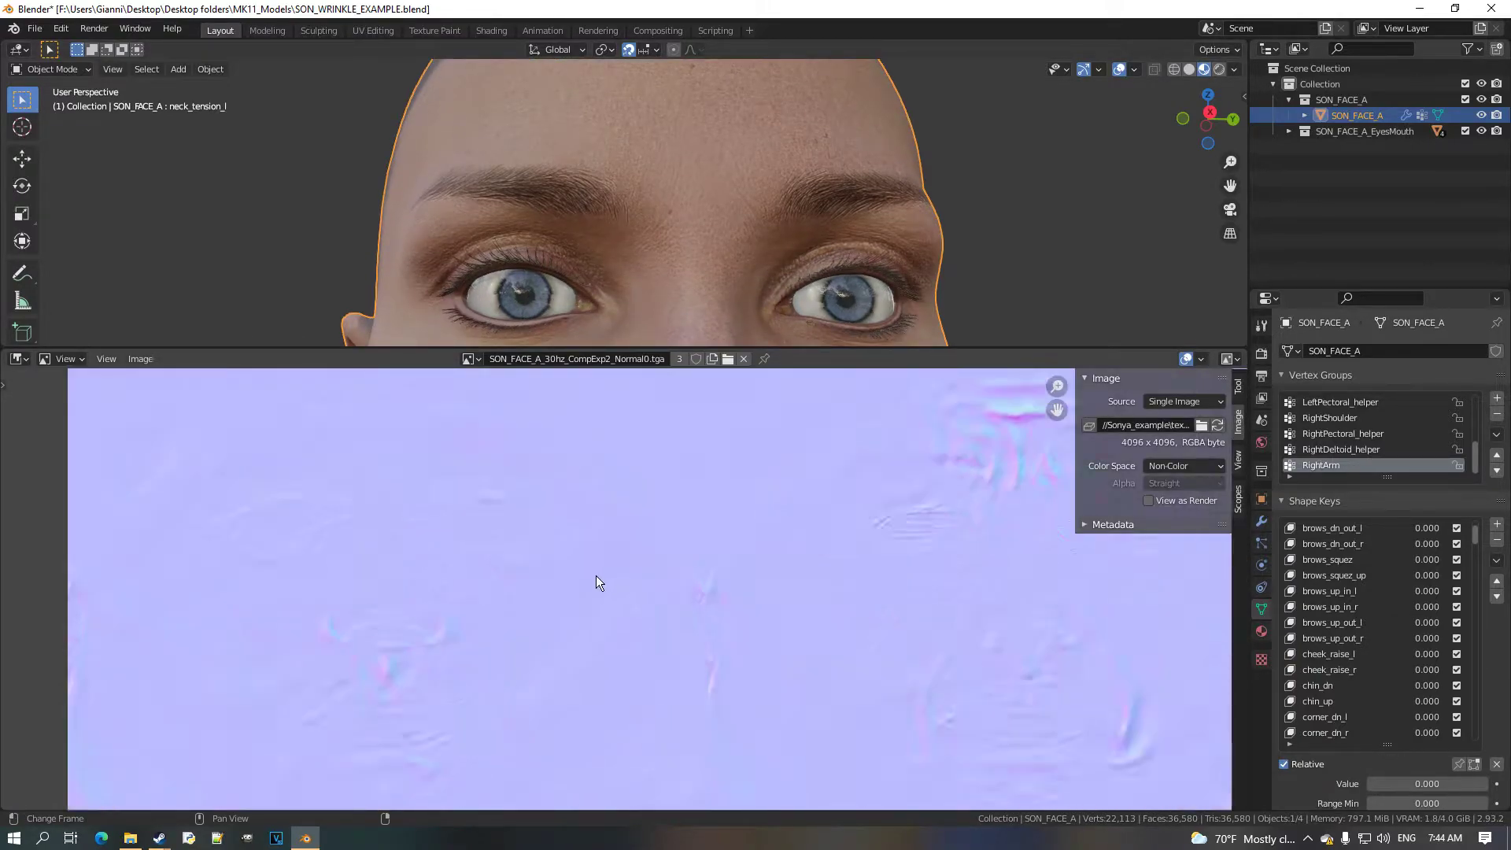
click(471, 359)
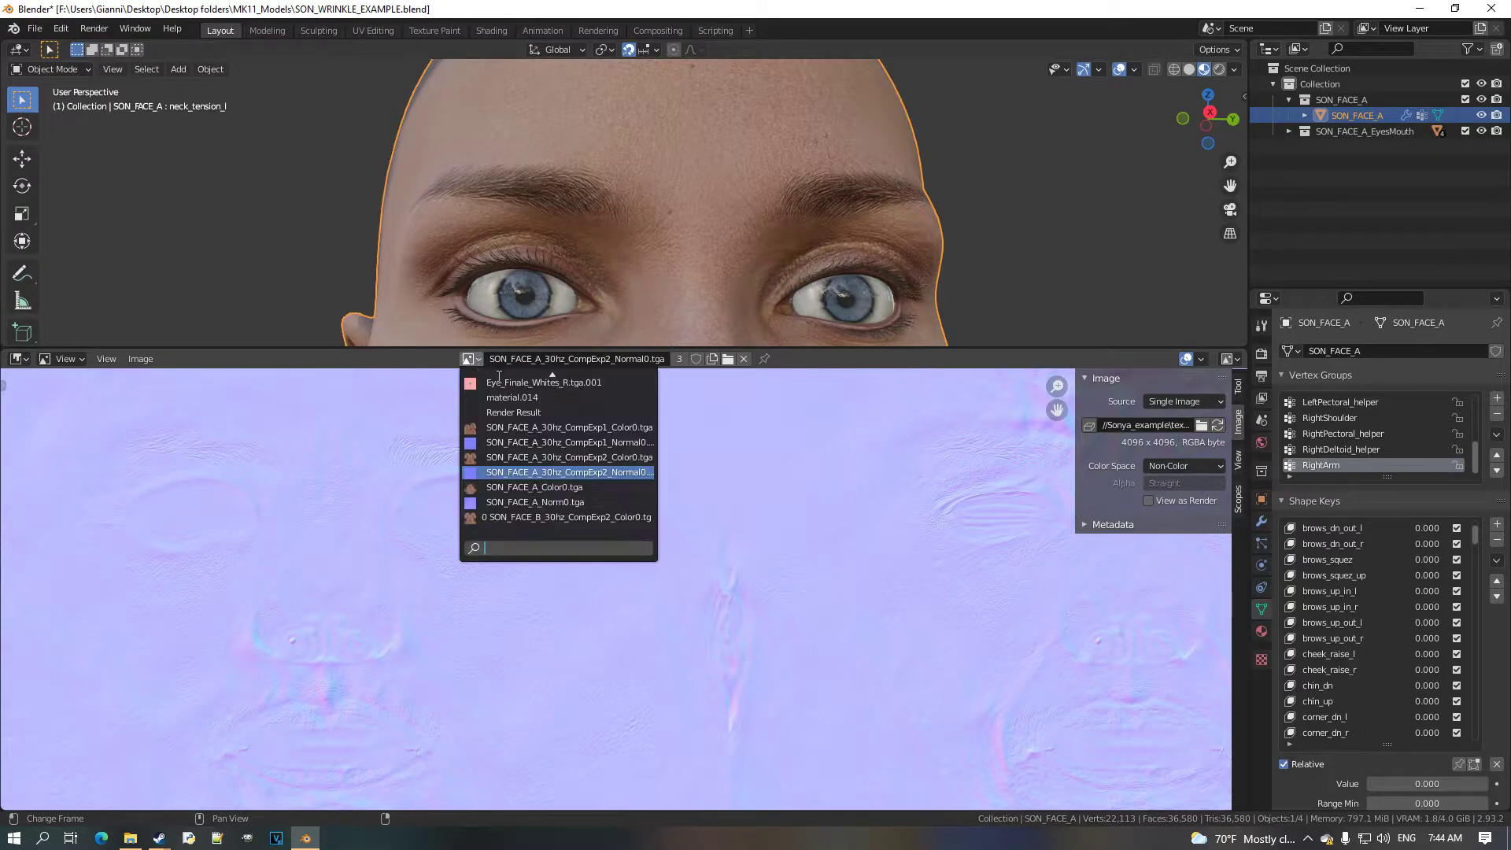
click(592, 445)
scroll(661, 579, down, 4)
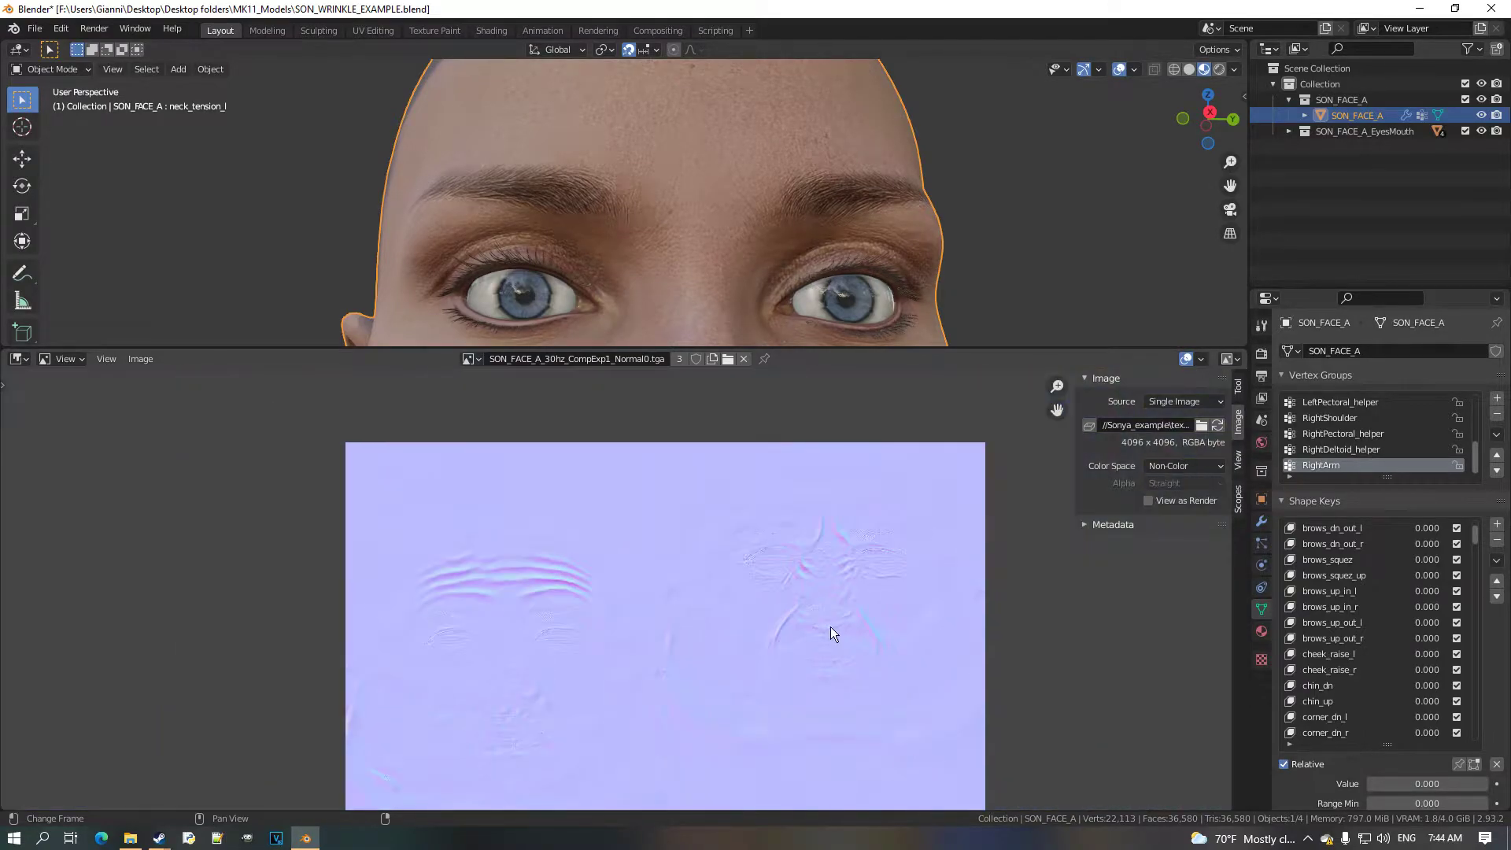
Examine the wrinkle details in the different face tiles of the CompExp1 normal map up close.
middle_drag(769, 569, 706, 544)
middle_drag(794, 622, 765, 488)
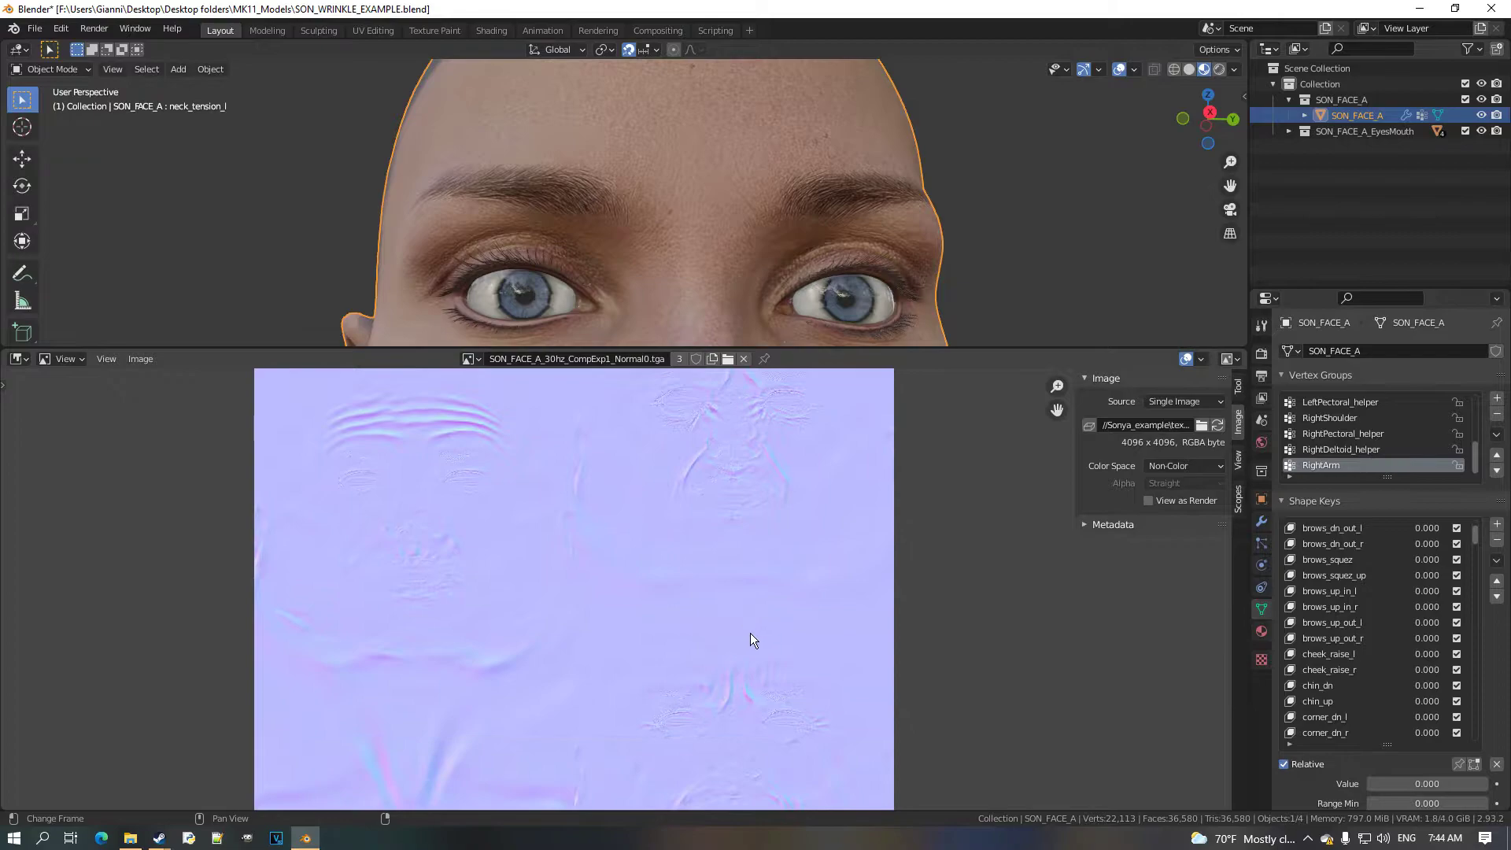
drag(793, 358, 793, 285)
scroll(738, 482, up, 4)
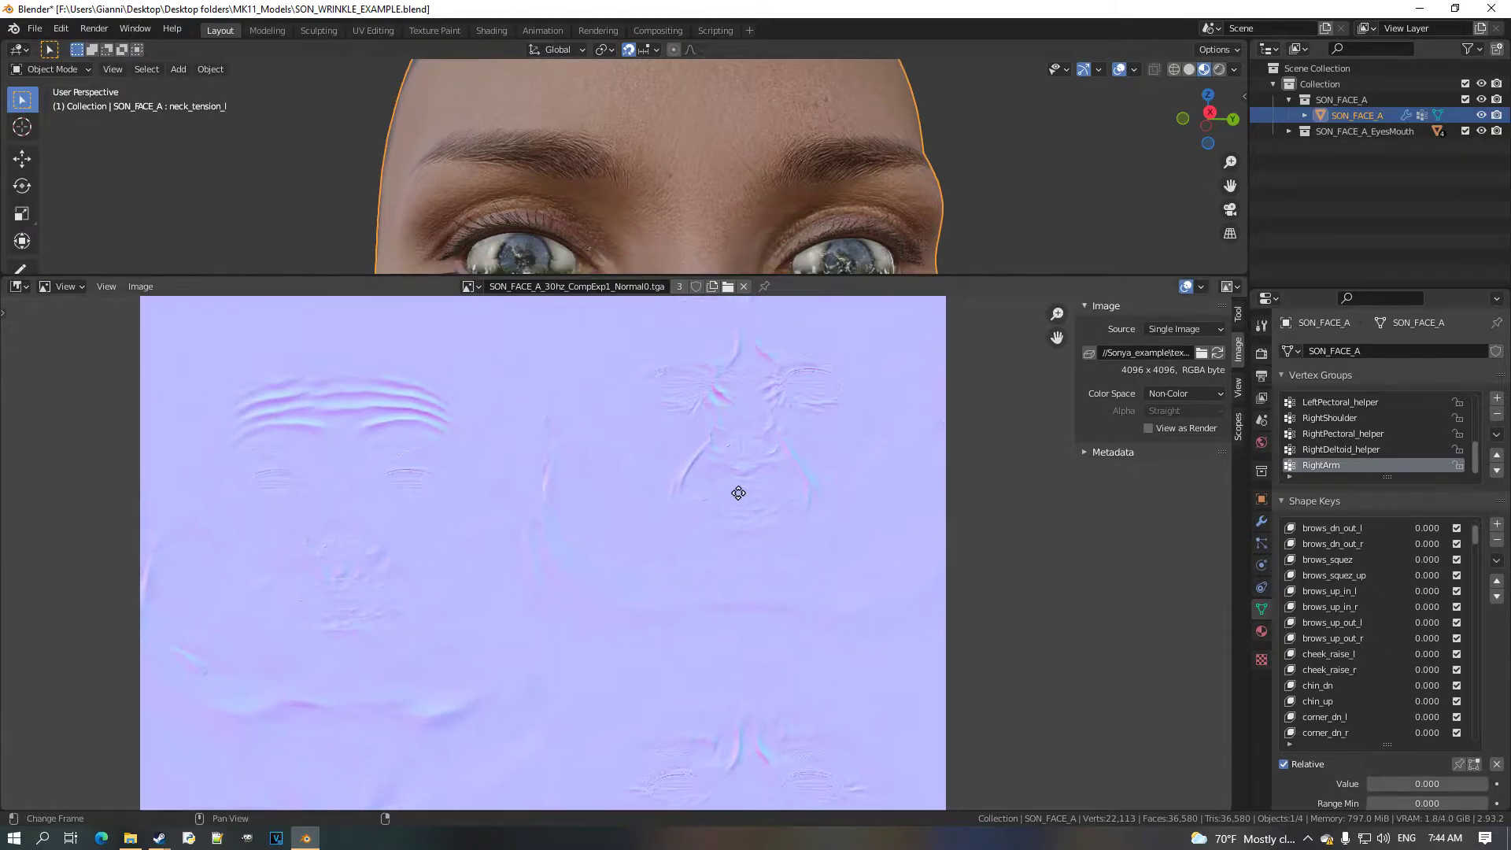
scroll(592, 554, up, 2)
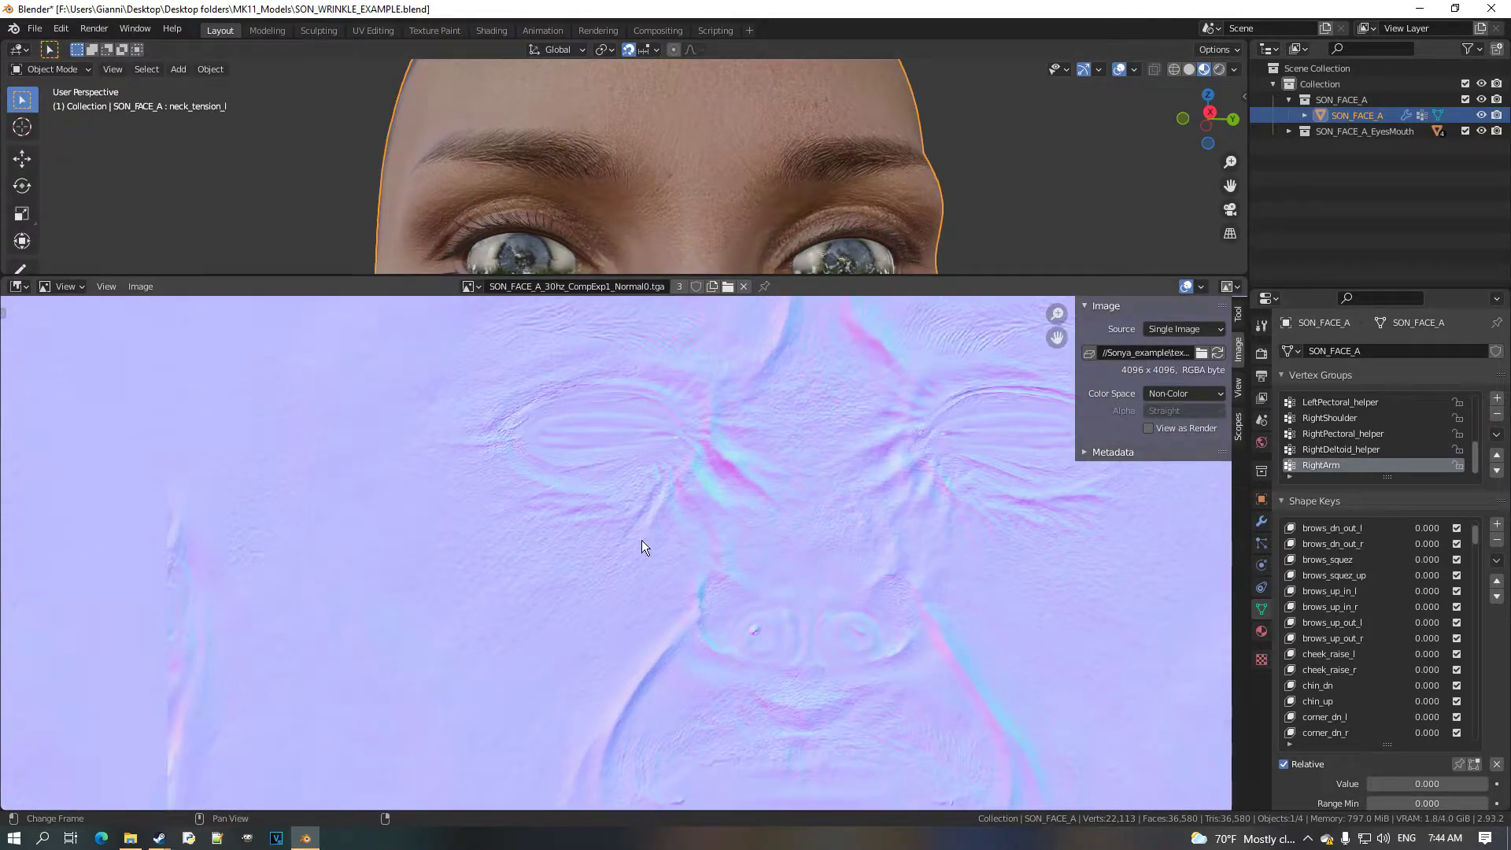
middle_drag(560, 527, 668, 486)
middle_drag(635, 672, 647, 409)
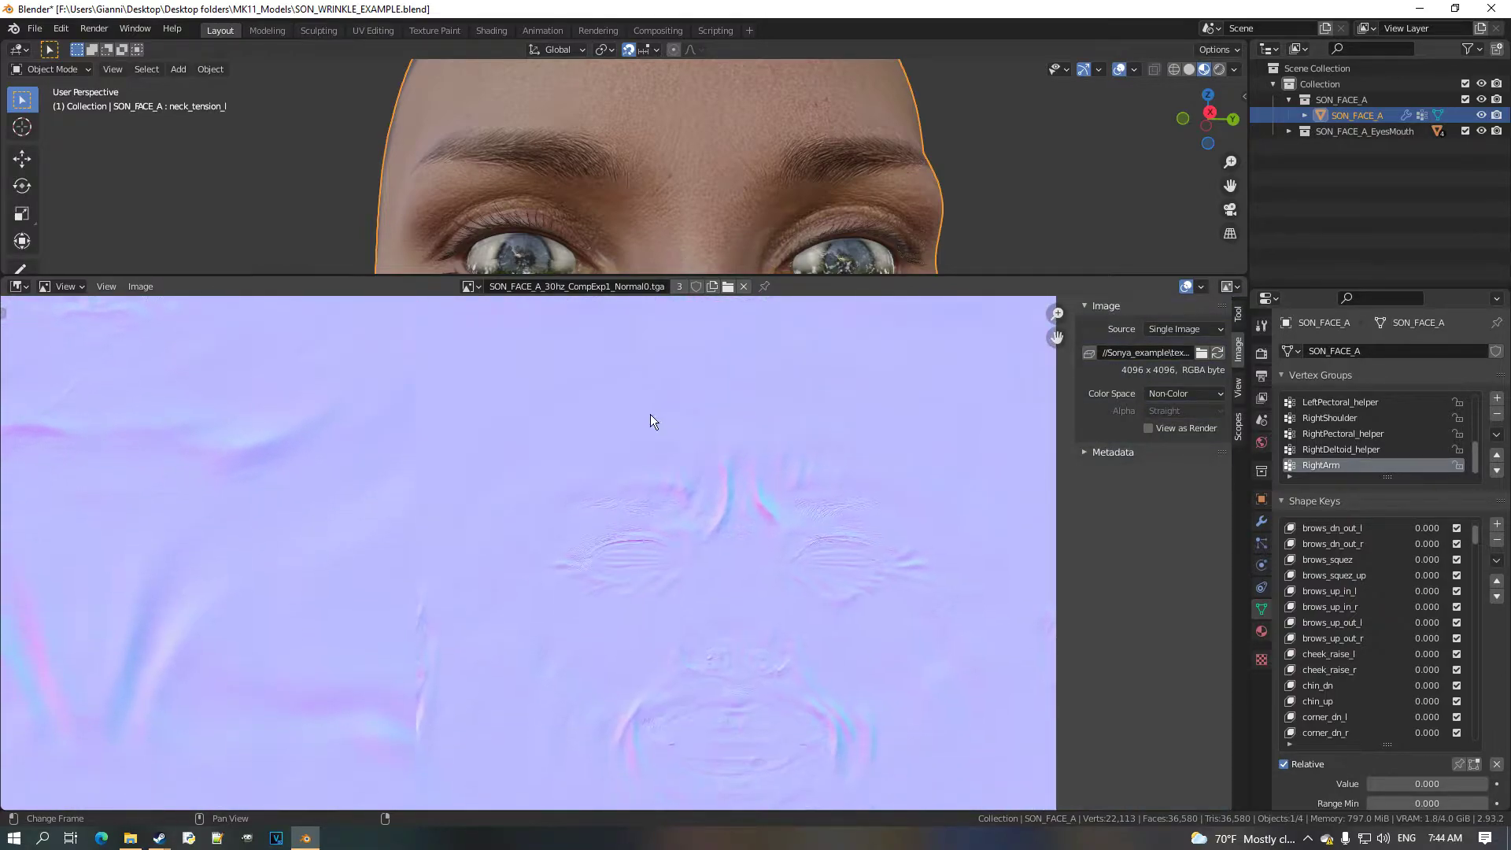
scroll(576, 587, up, 3)
scroll(545, 594, down, 3)
click(19, 287)
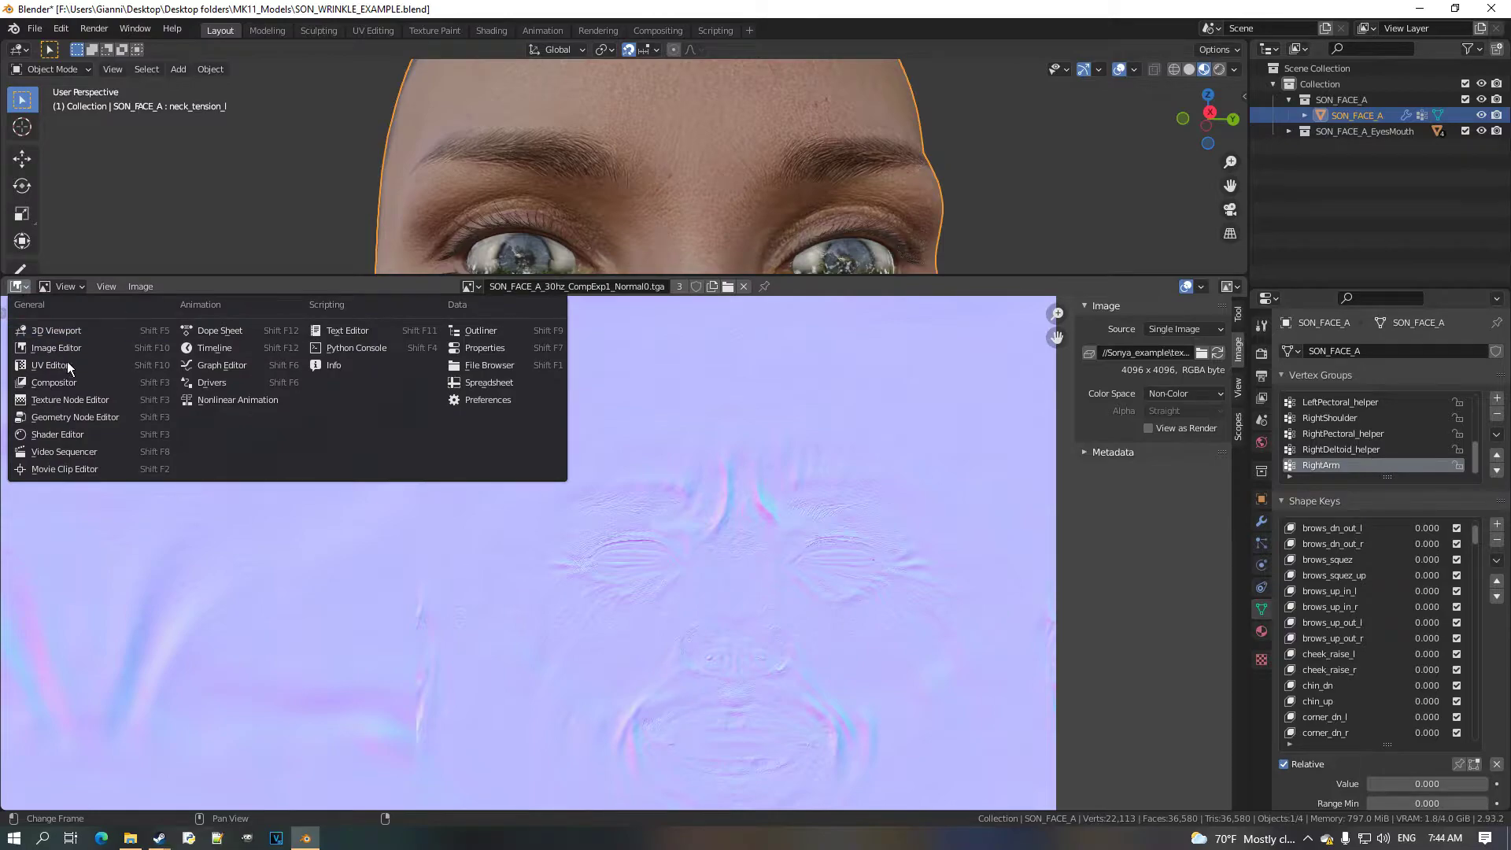
click(118, 431)
scroll(460, 619, down, 5)
middle_drag(487, 642, 676, 696)
scroll(669, 685, up, 3)
scroll(526, 535, down, 1)
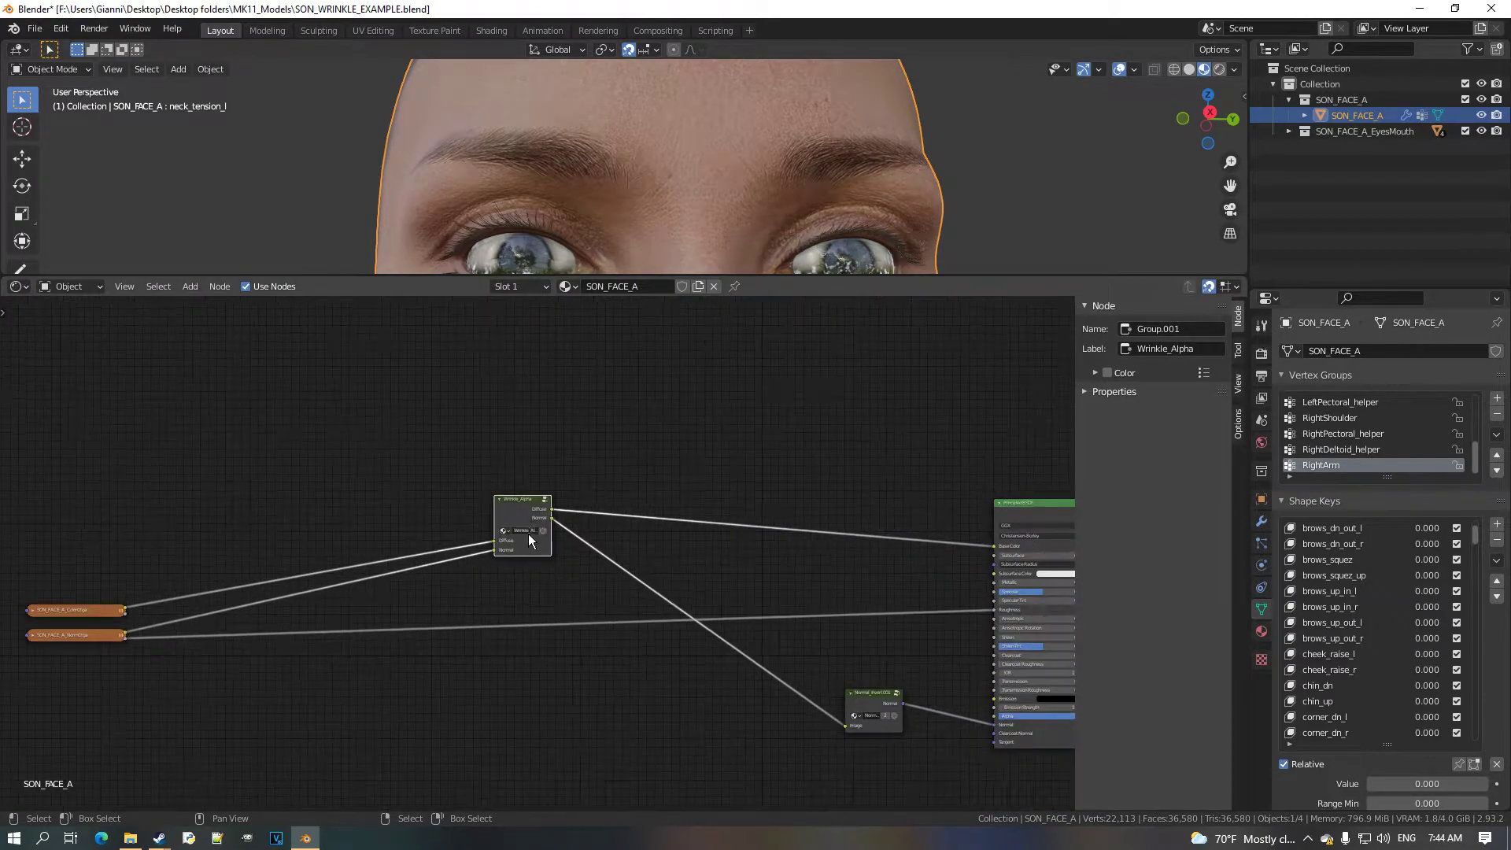
click(18, 286)
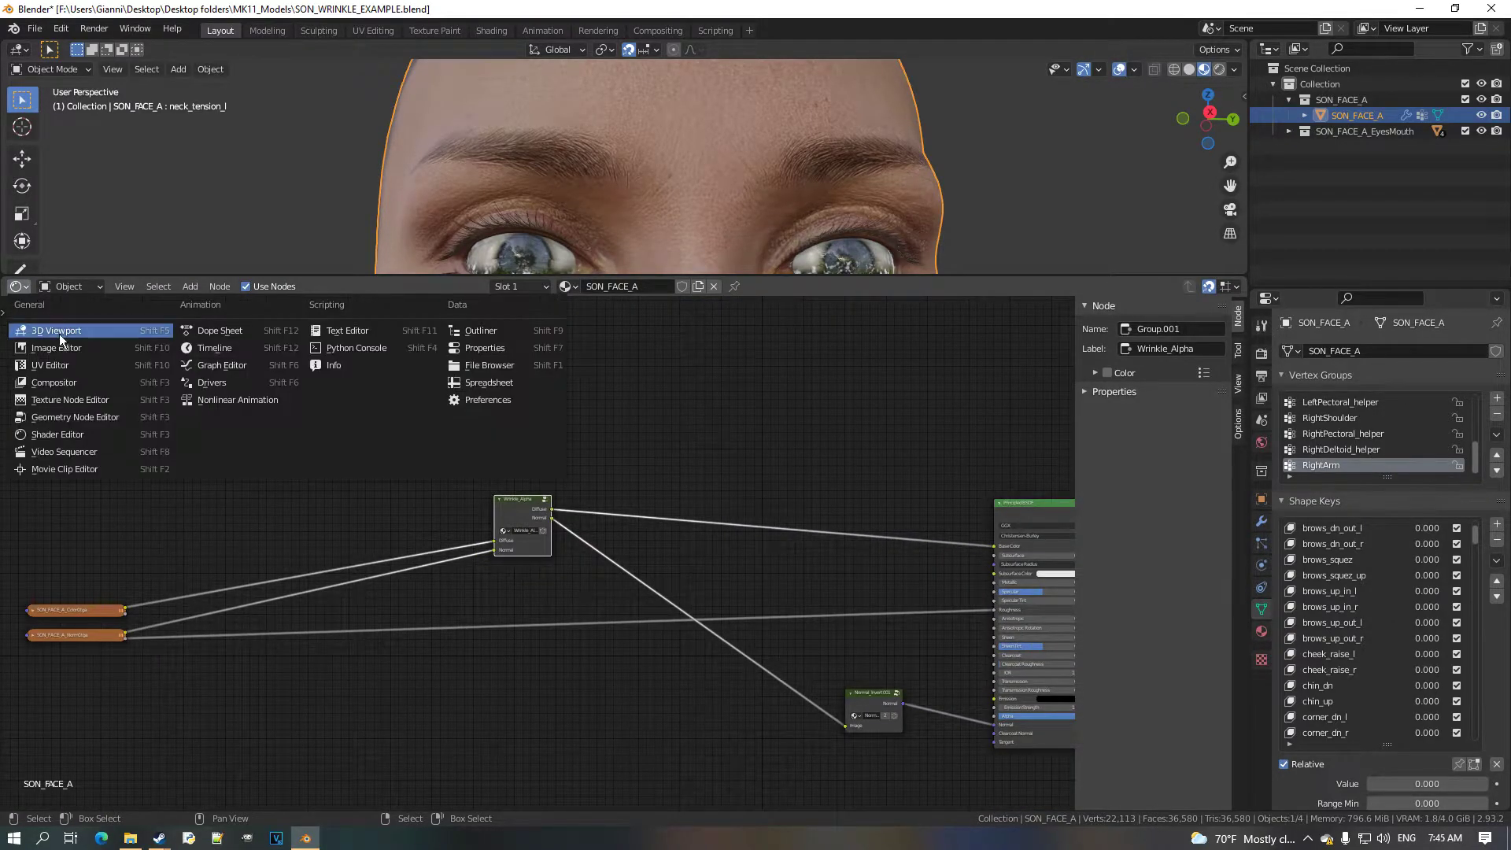
click(77, 350)
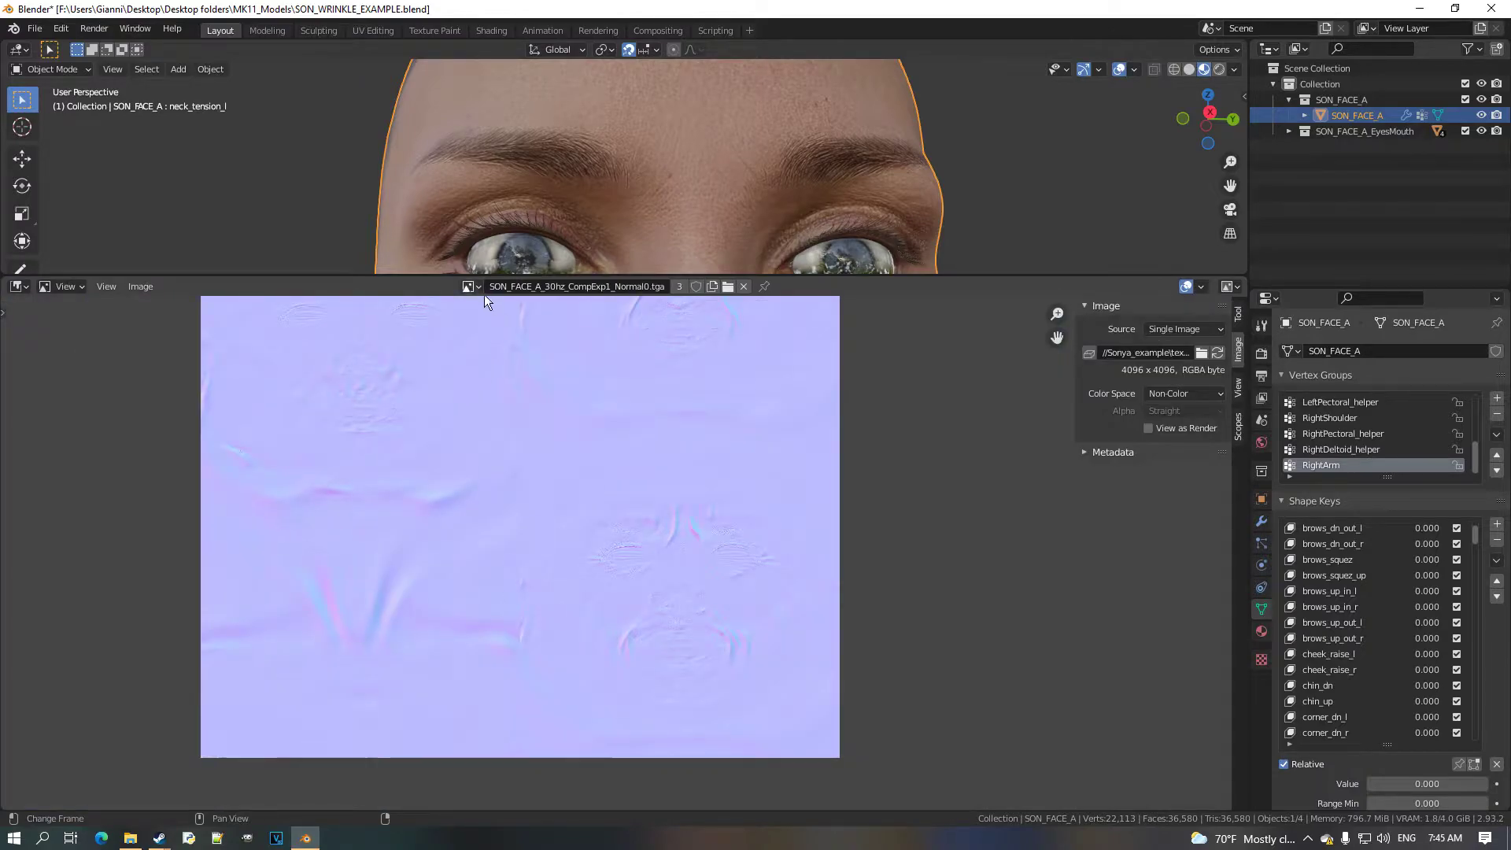
Display CHAR_Face_30hz_BlendMask10.tga in the Image Editor and examine its colored mask regions.
click(472, 288)
scroll(597, 433, up, 8)
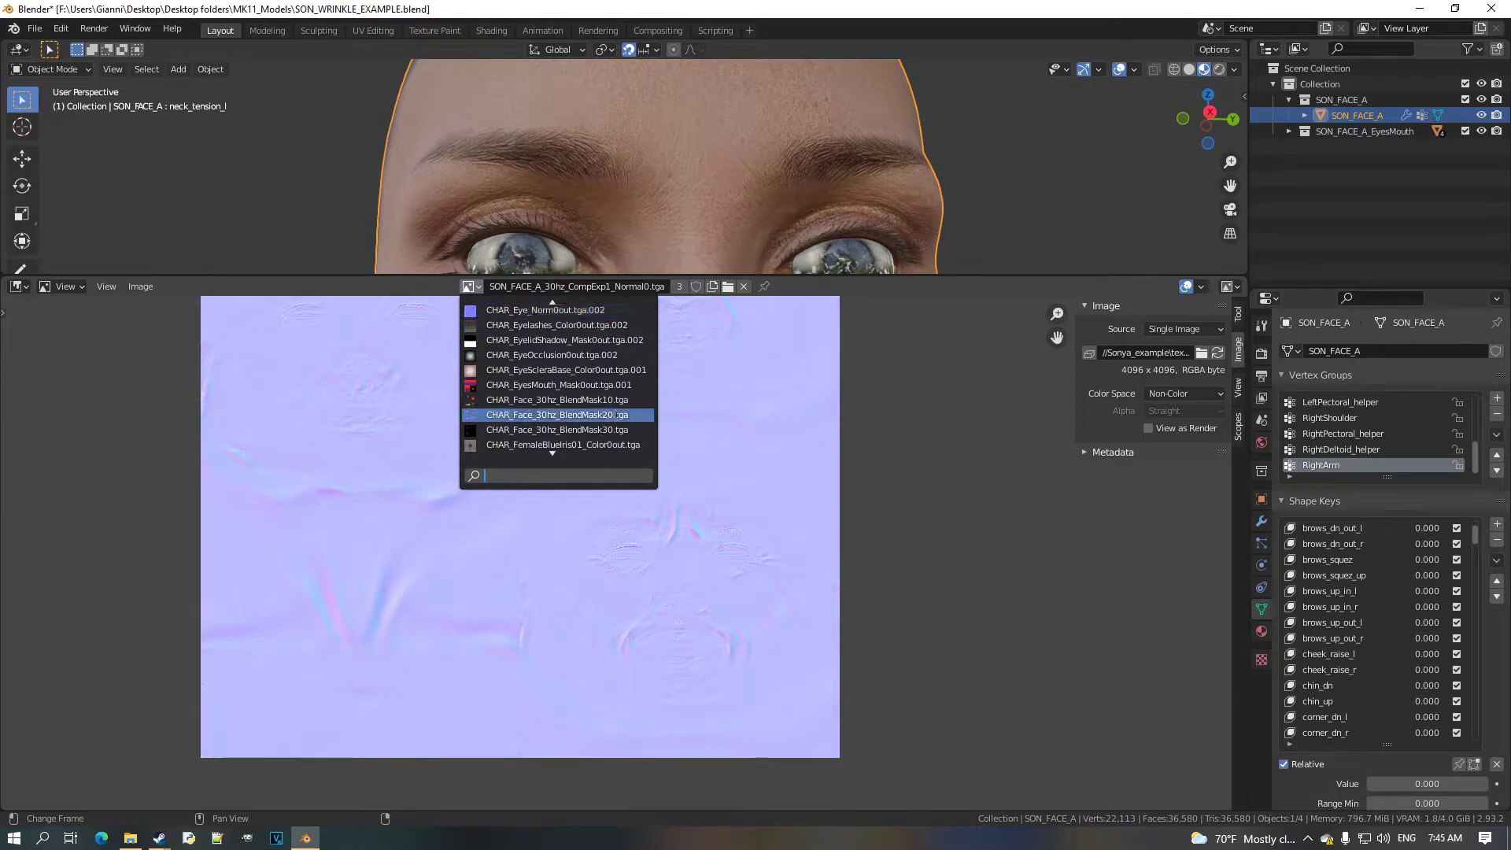
click(614, 400)
scroll(613, 476, up, 7)
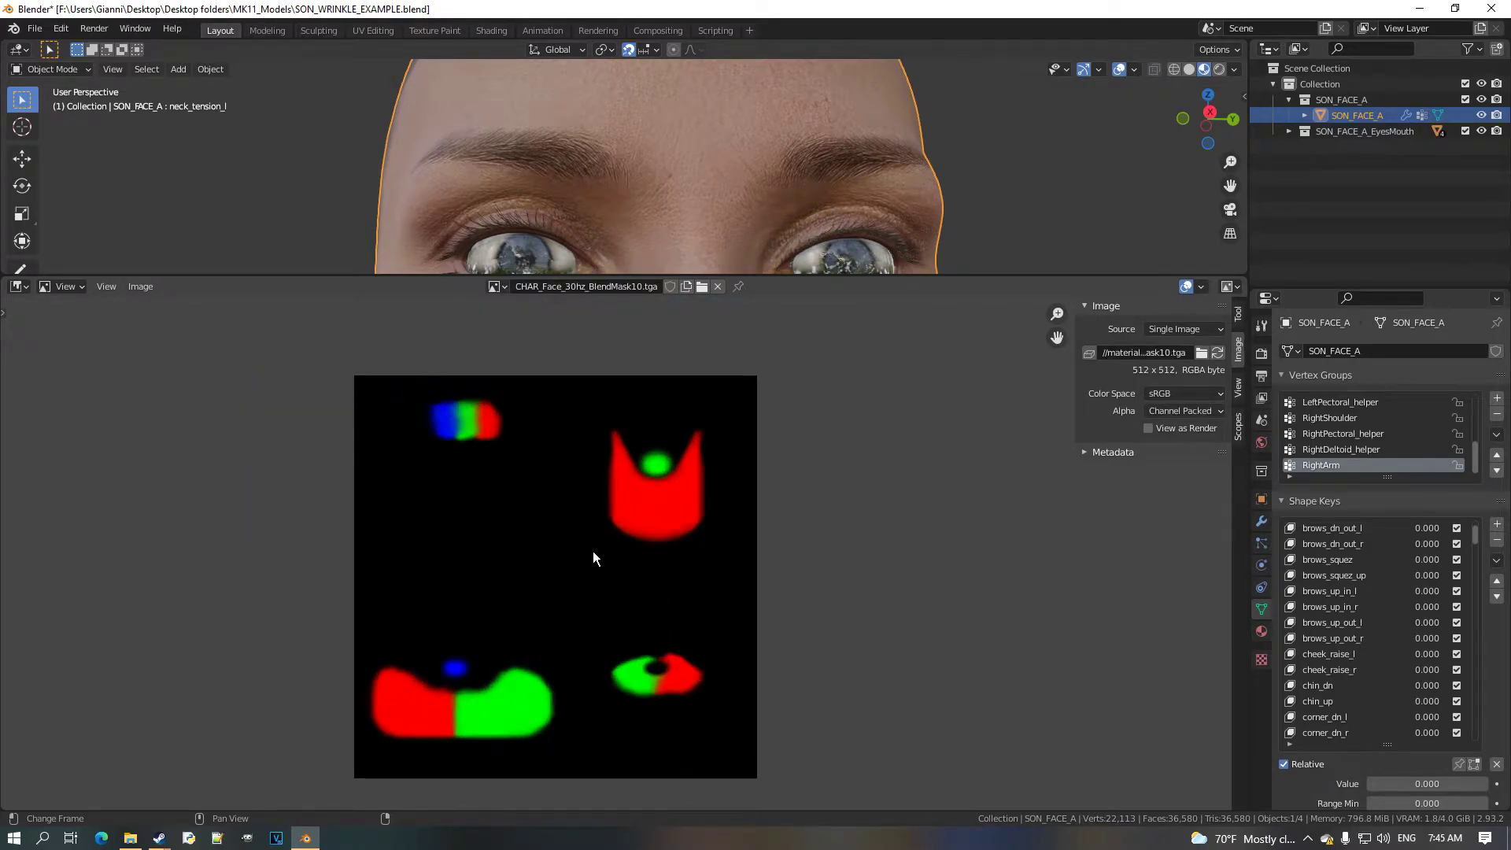
scroll(668, 512, up, 1)
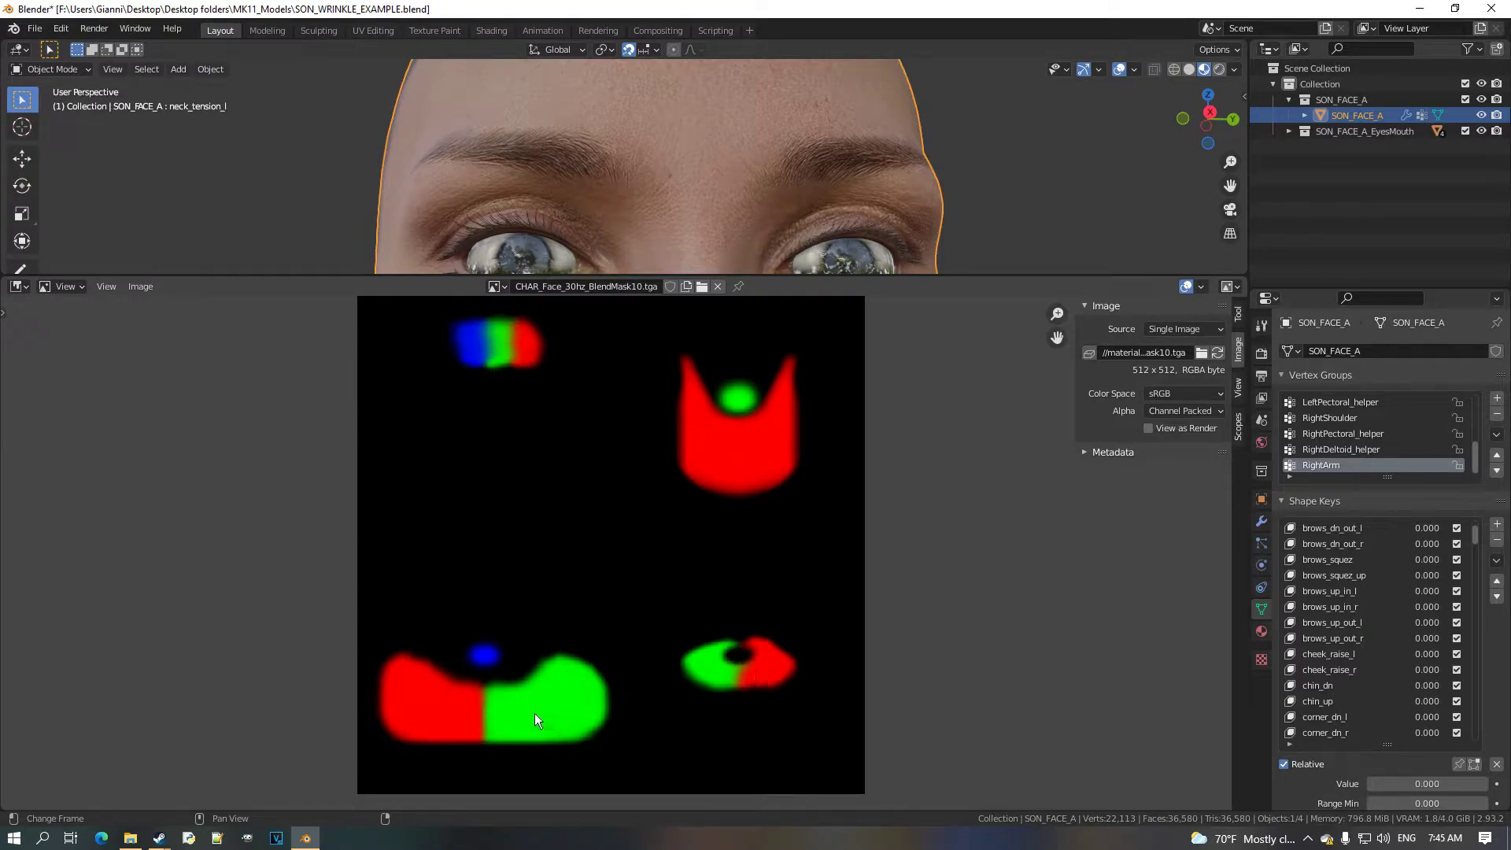
Display CHAR_Face_30hz_BlendMask20.tga in the Image Editor and examine its colored mask regions.
click(495, 287)
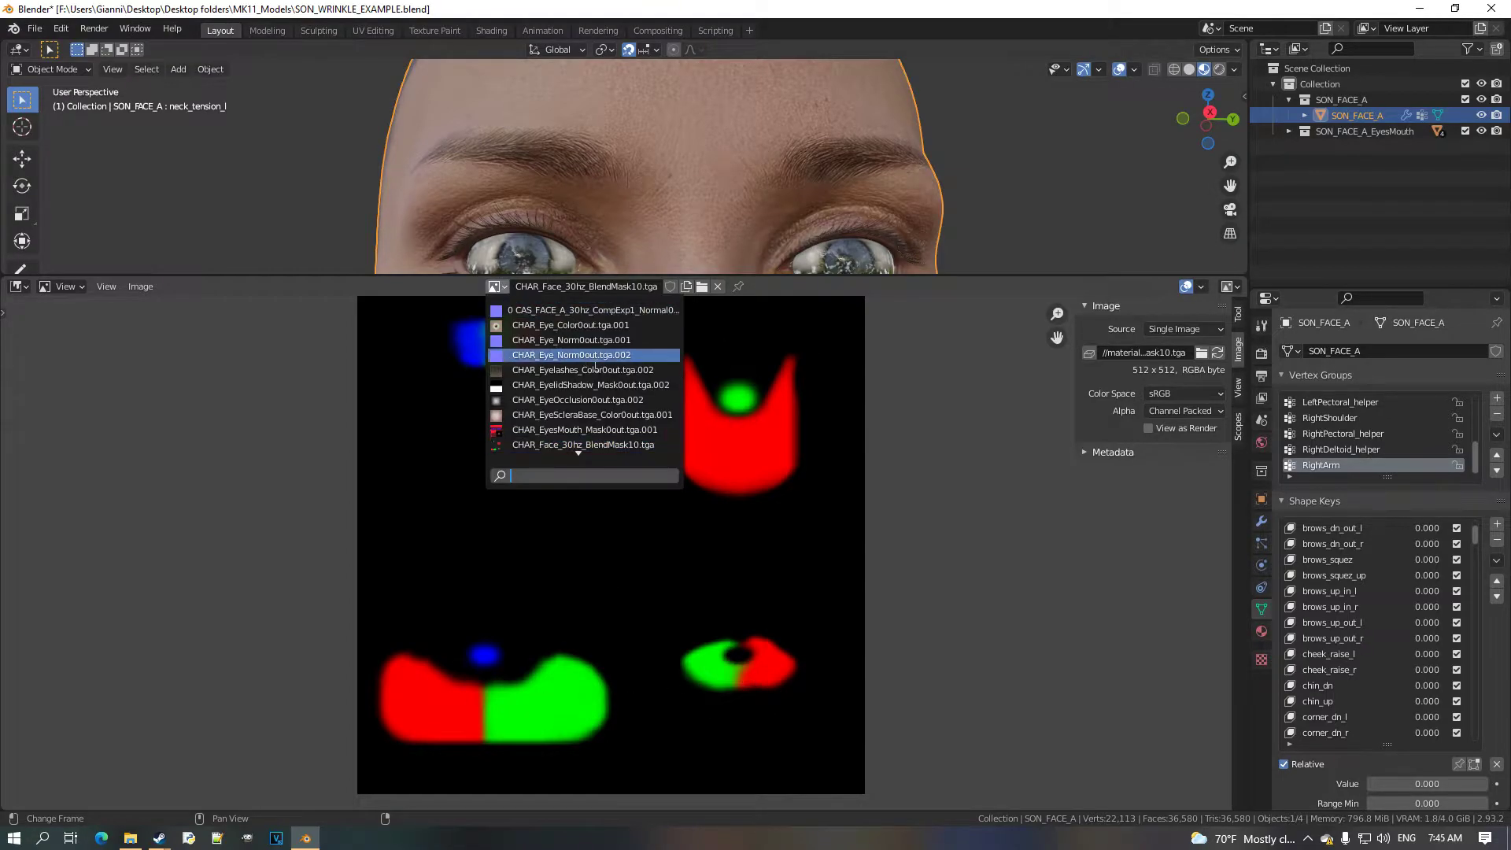
click(661, 444)
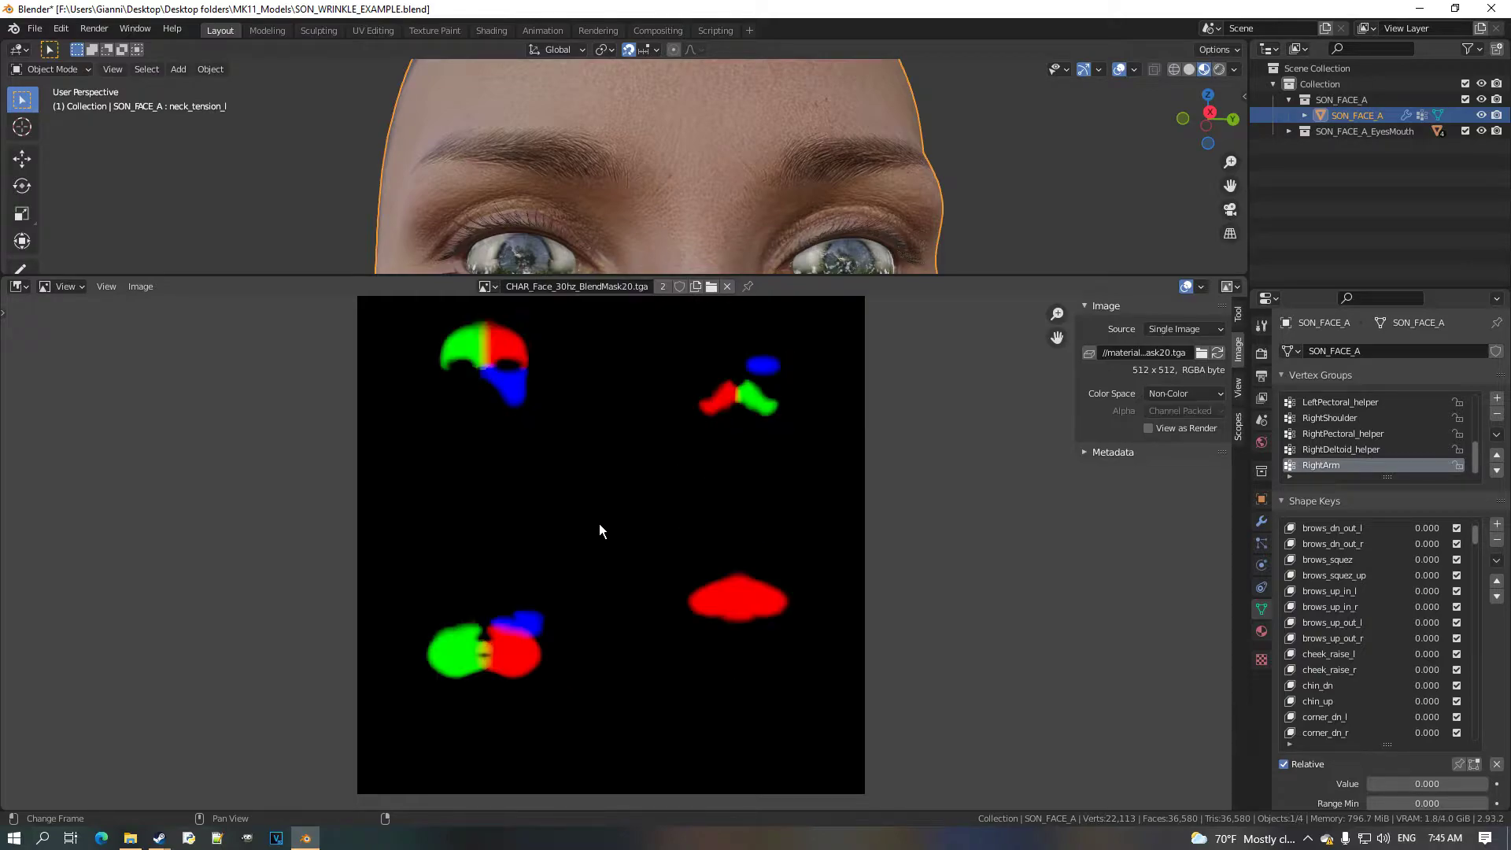
middle_drag(554, 415, 570, 431)
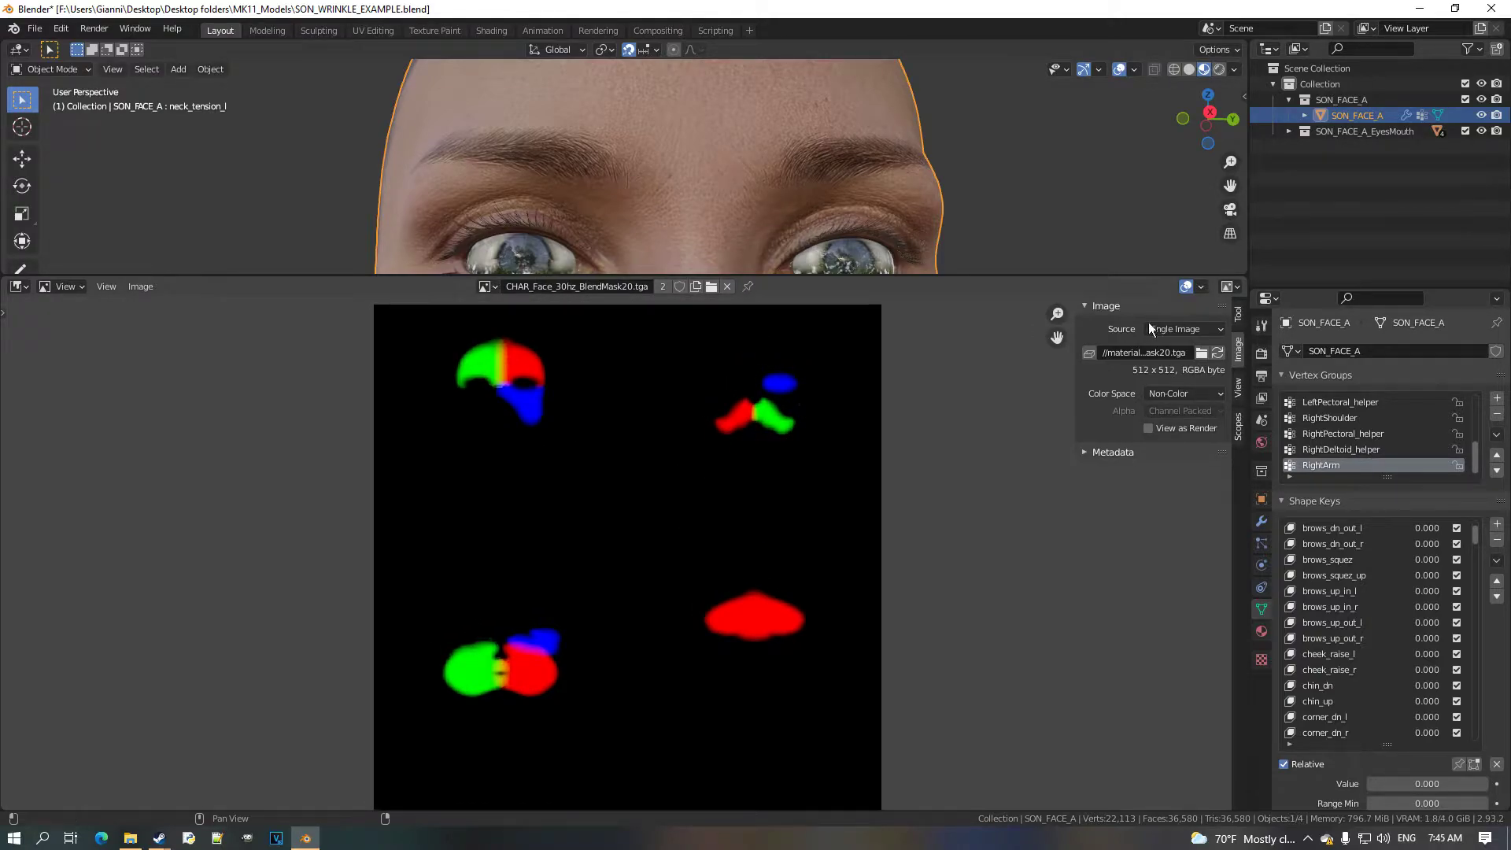
Inspect the alpha channel of CHAR_Face_30hz_BlendMask20.tga, and return the image display to color only.
click(1226, 286)
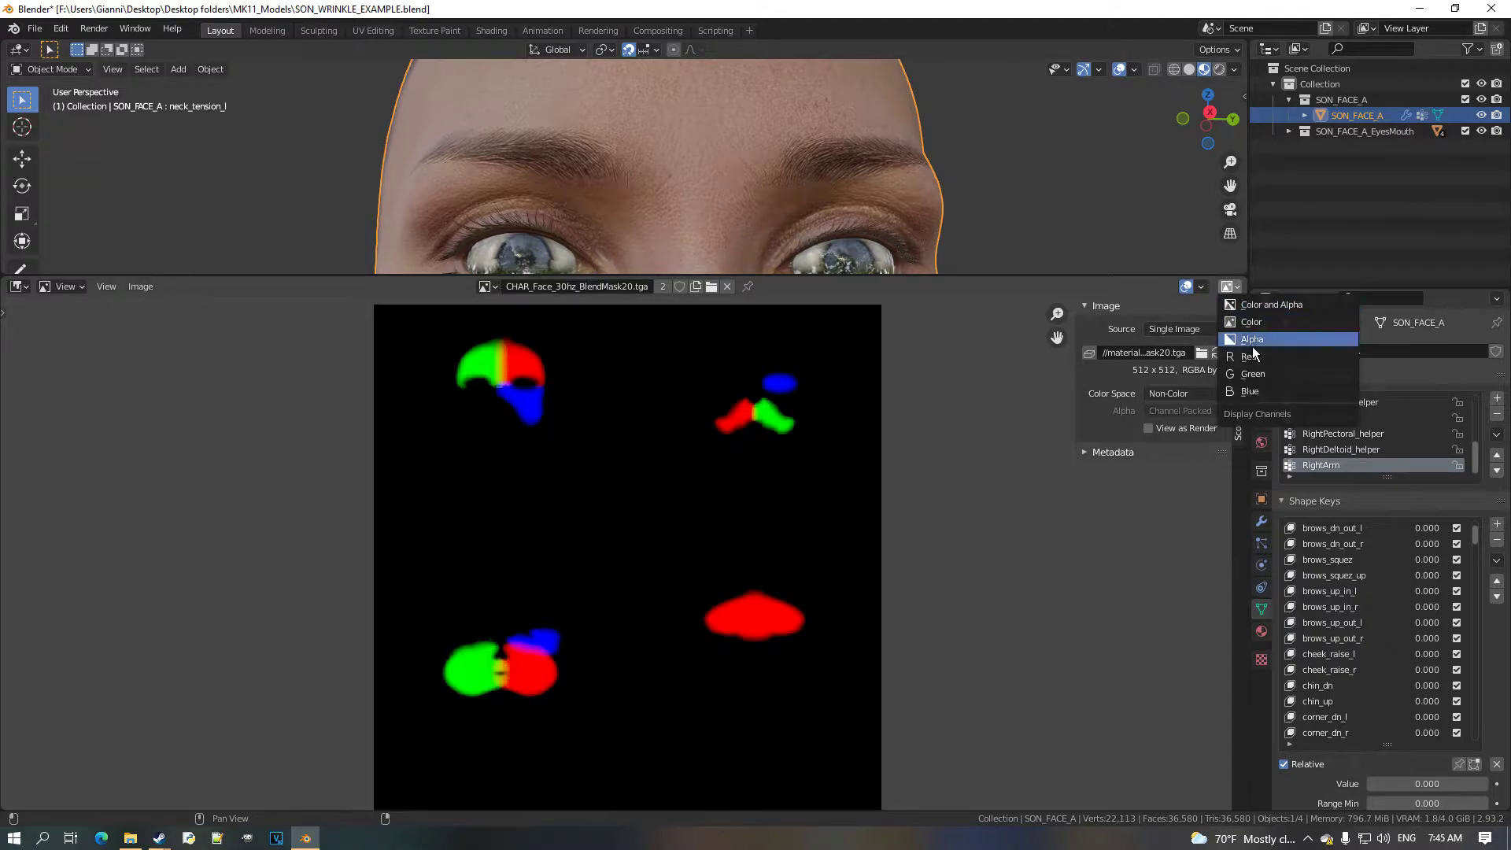
click(1259, 347)
click(1229, 287)
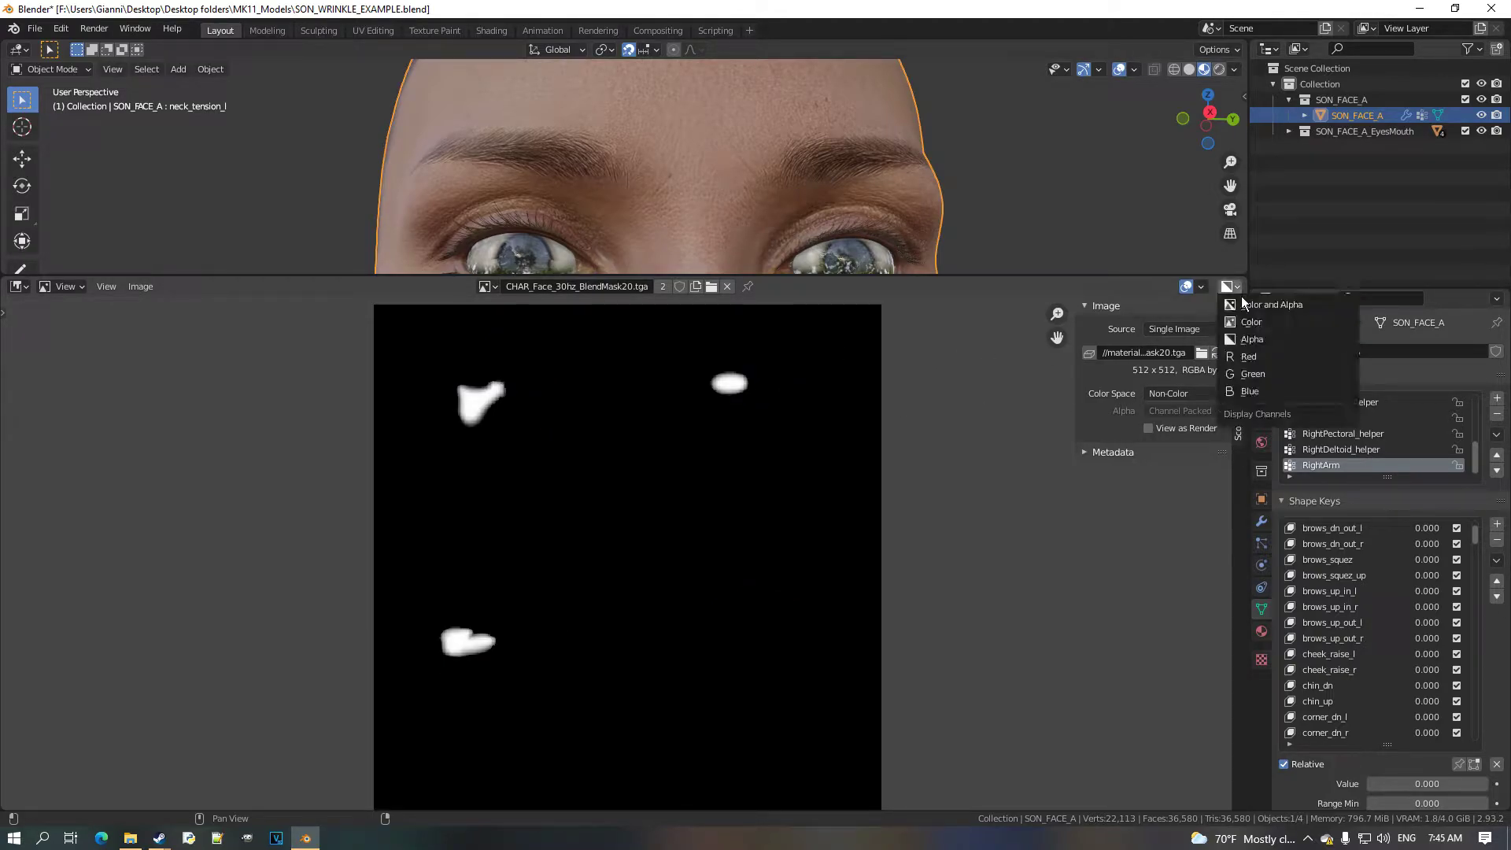
click(1251, 322)
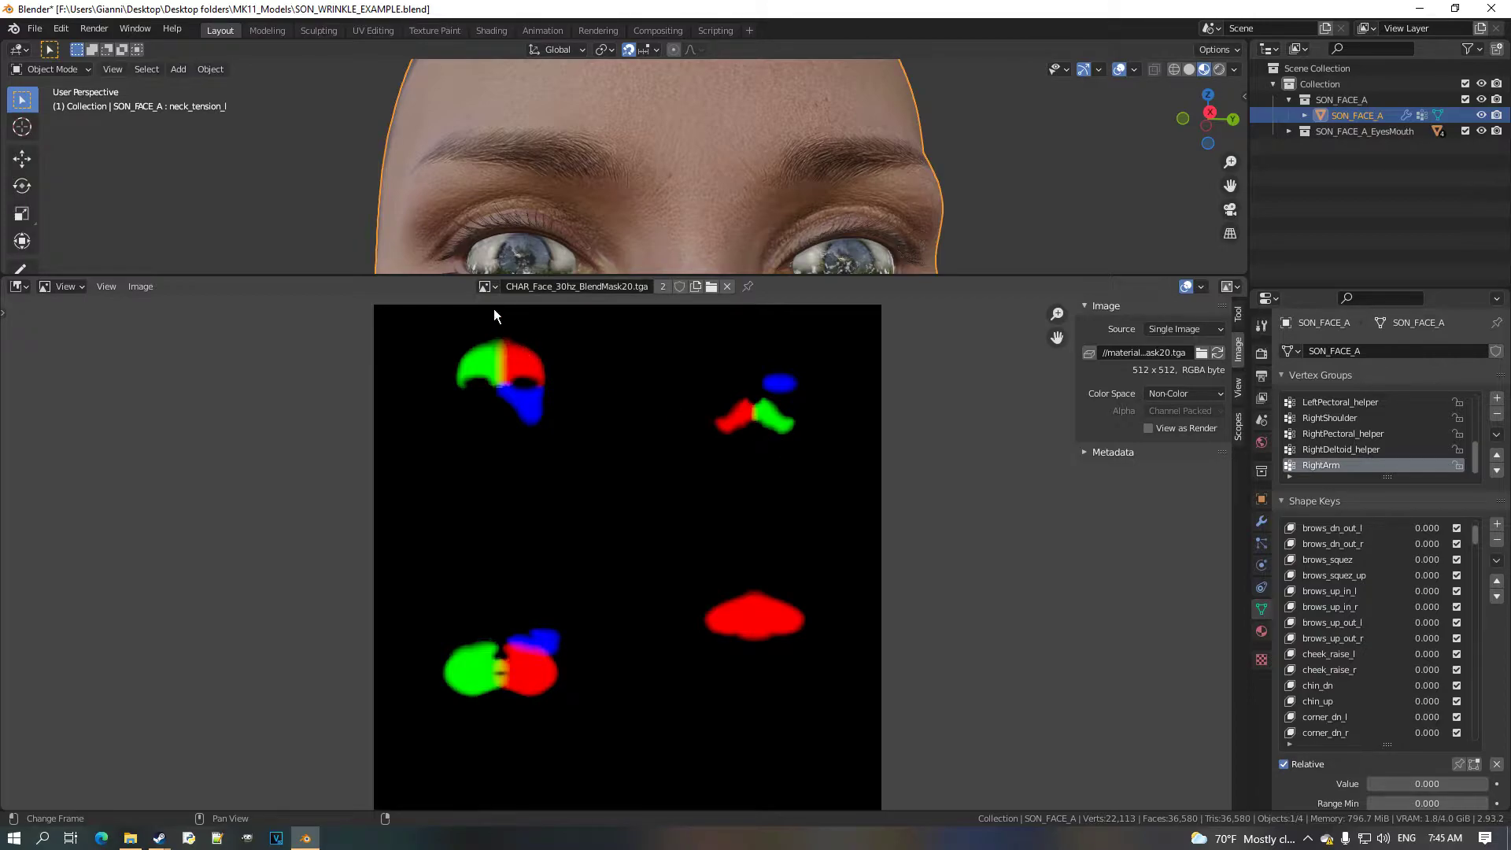
Display CHAR_Face_30hz_BlendMask30.tga to examine its mask regions, and switch back to CHAR_Face_30hz_BlendMask20.tga.
click(494, 288)
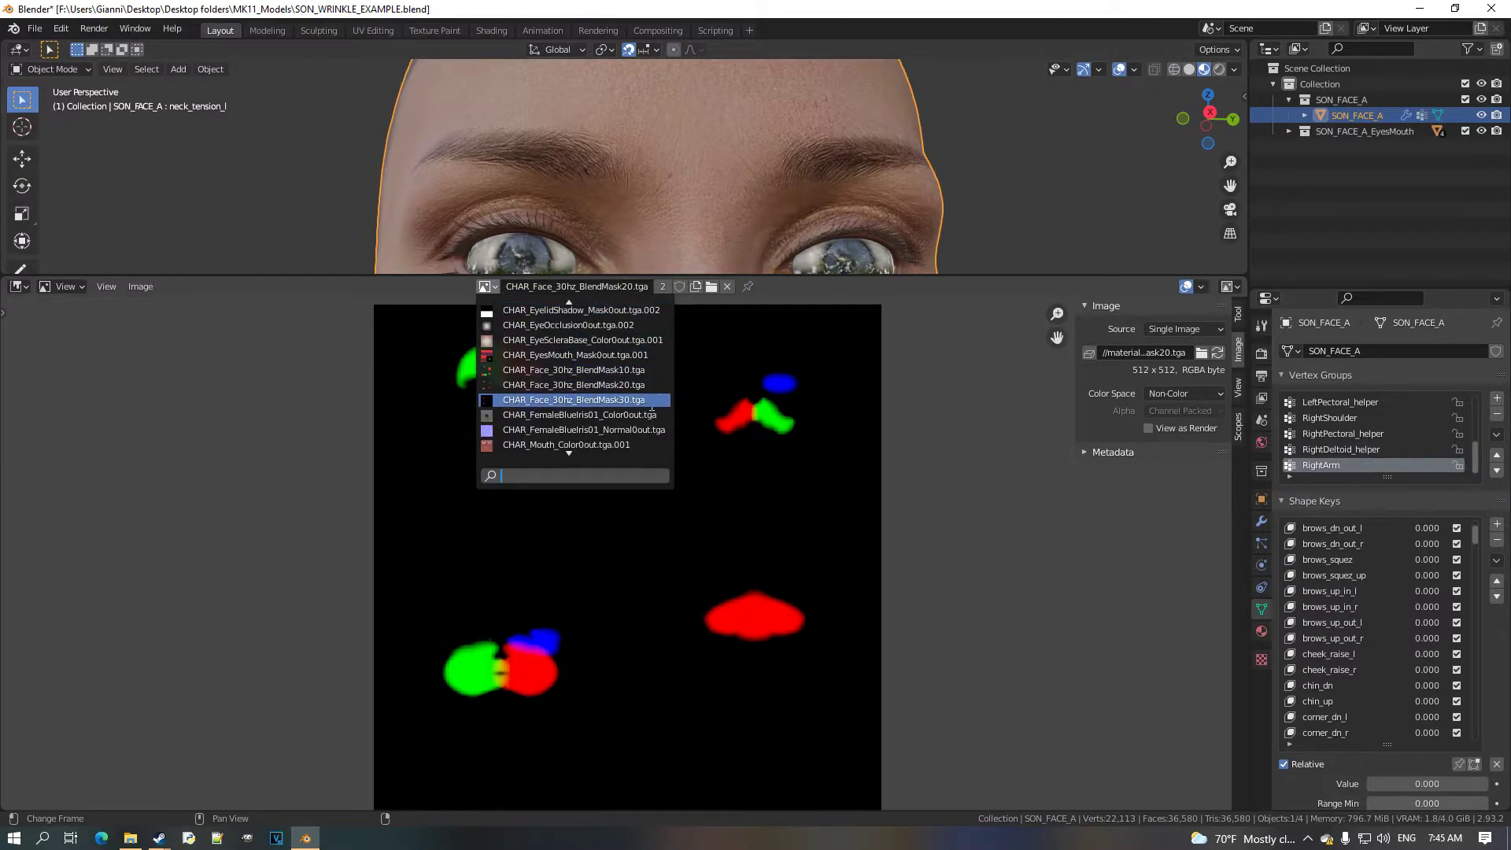
click(599, 400)
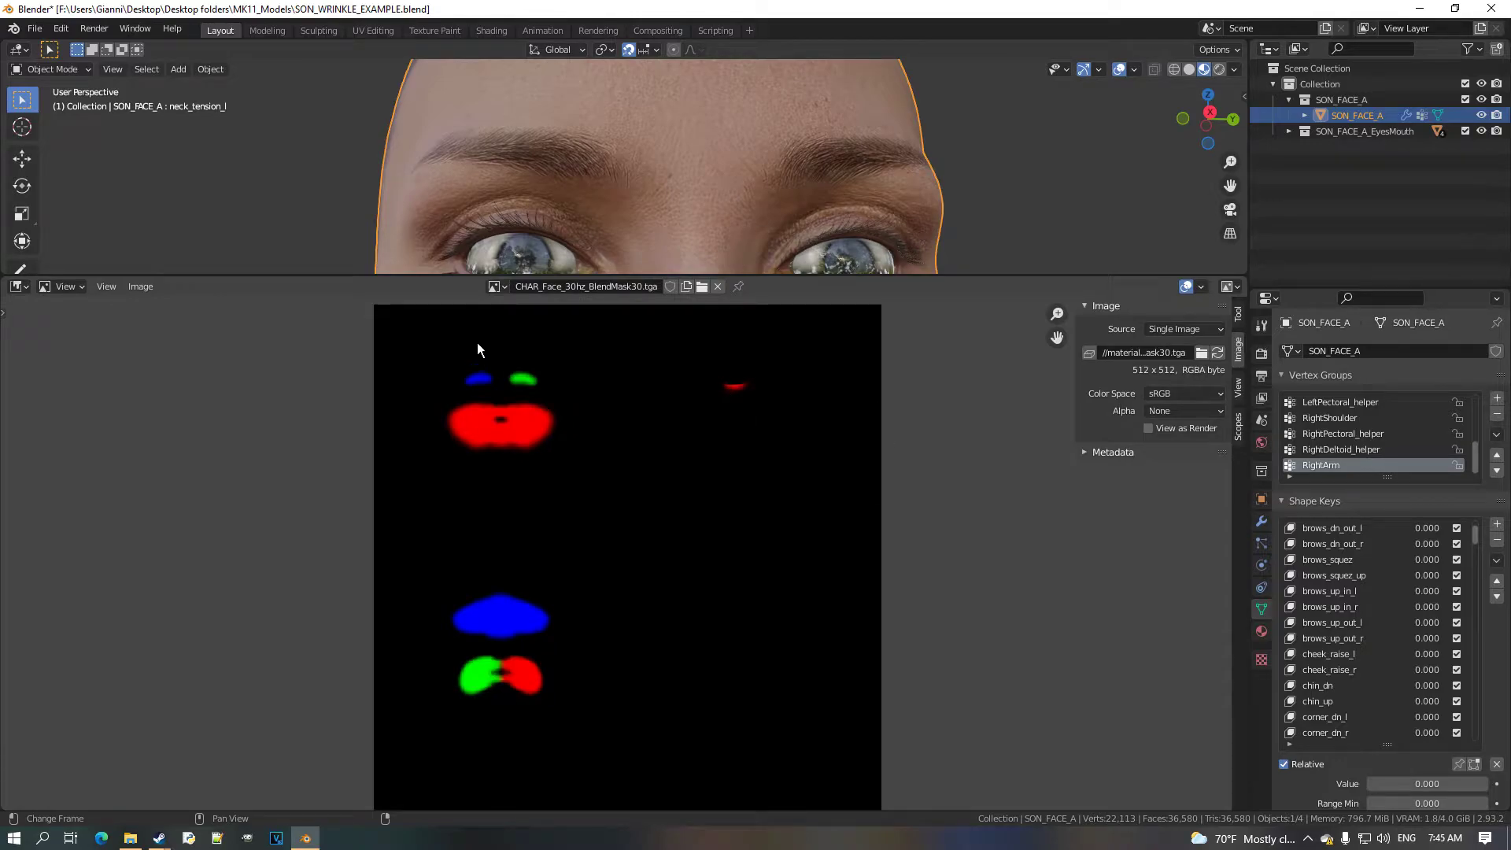
click(496, 287)
click(658, 370)
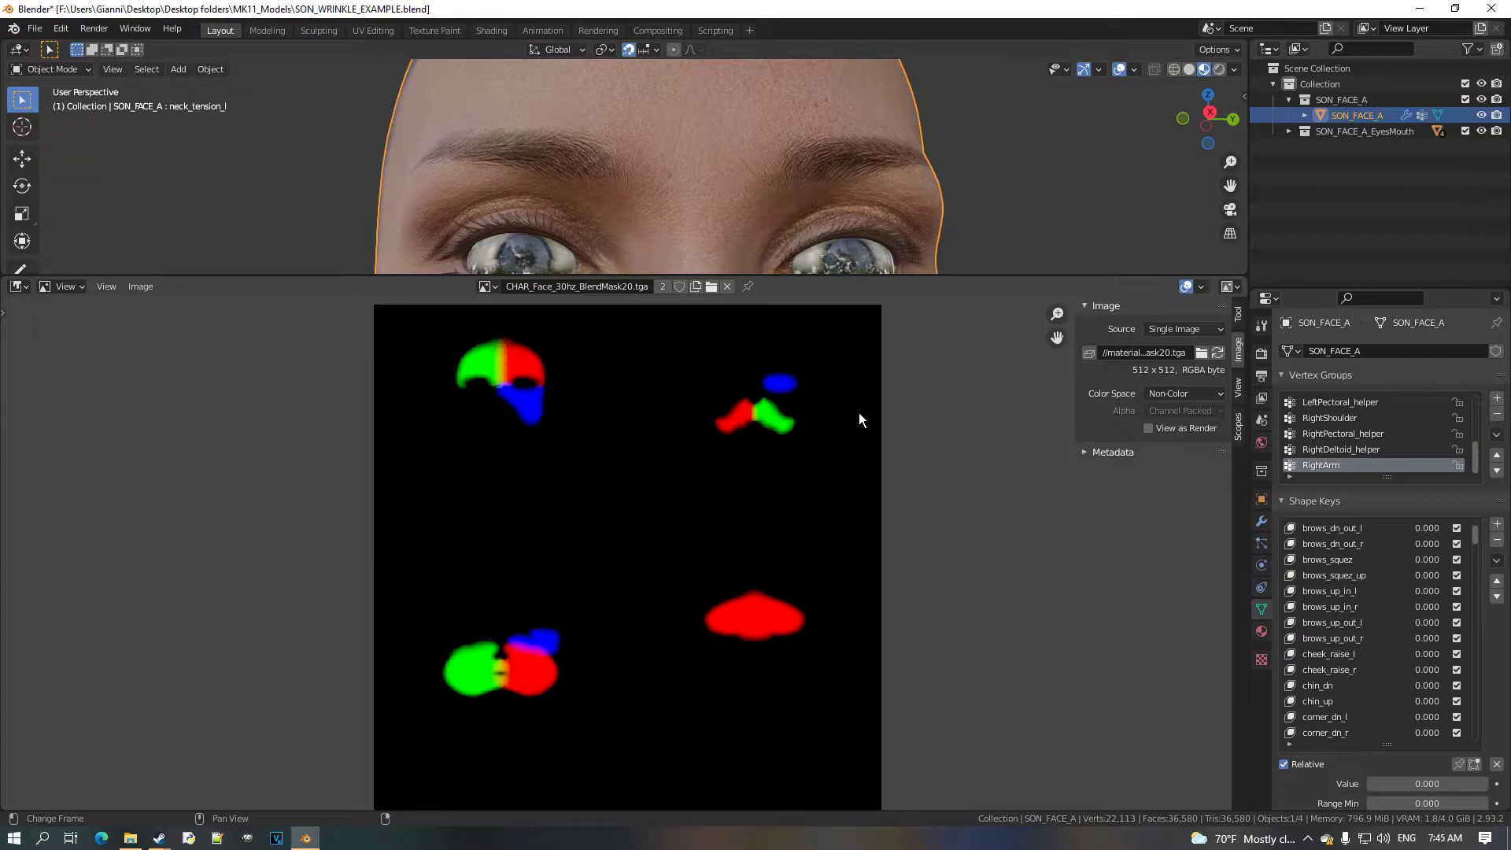
Change the image area back to the Shader Editor and open the Wrinkle_Alpha node group for editing.
click(21, 288)
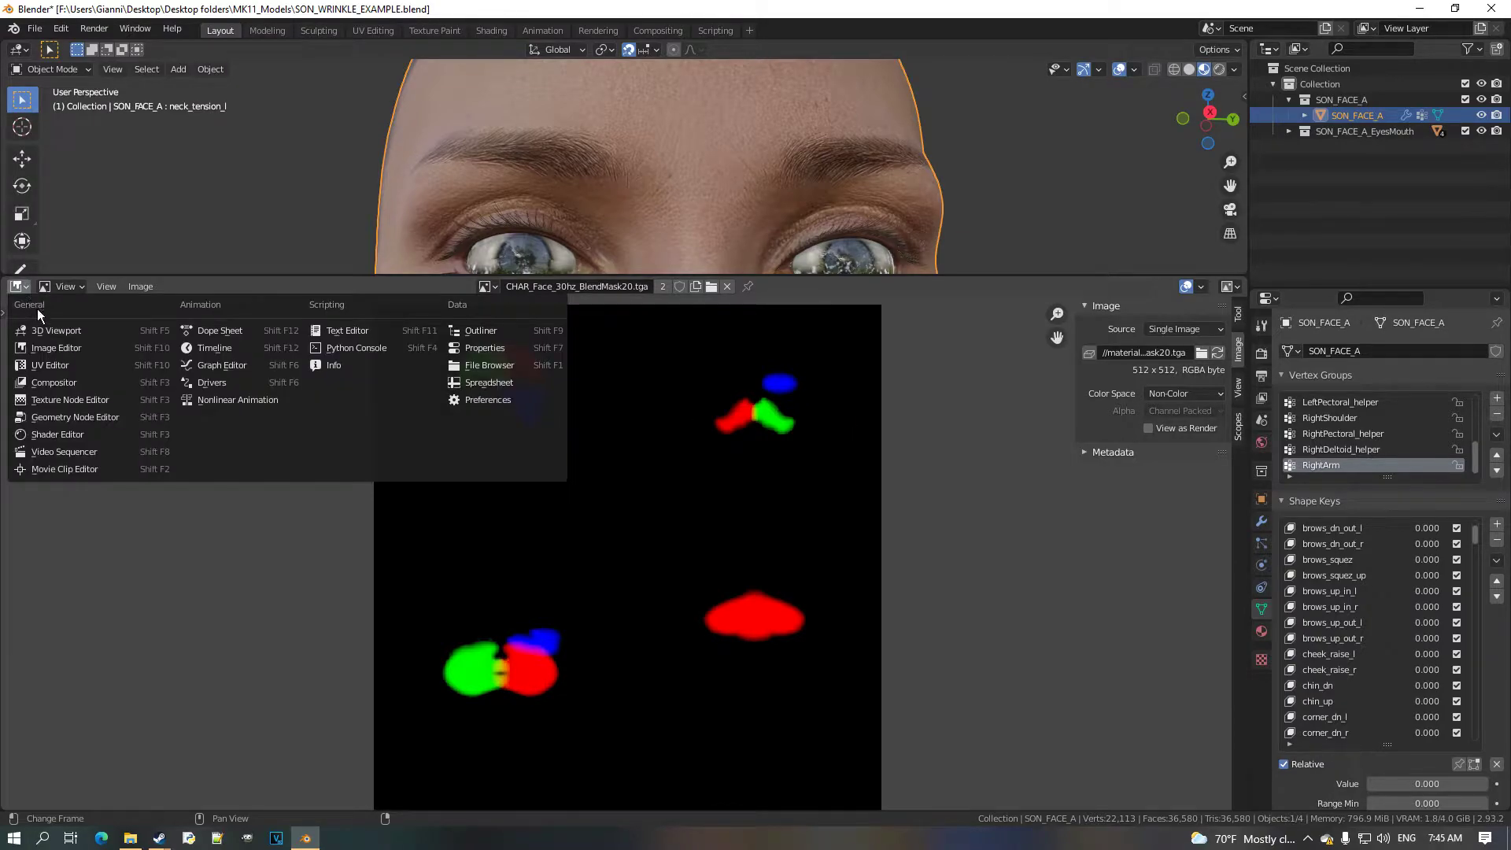
click(118, 435)
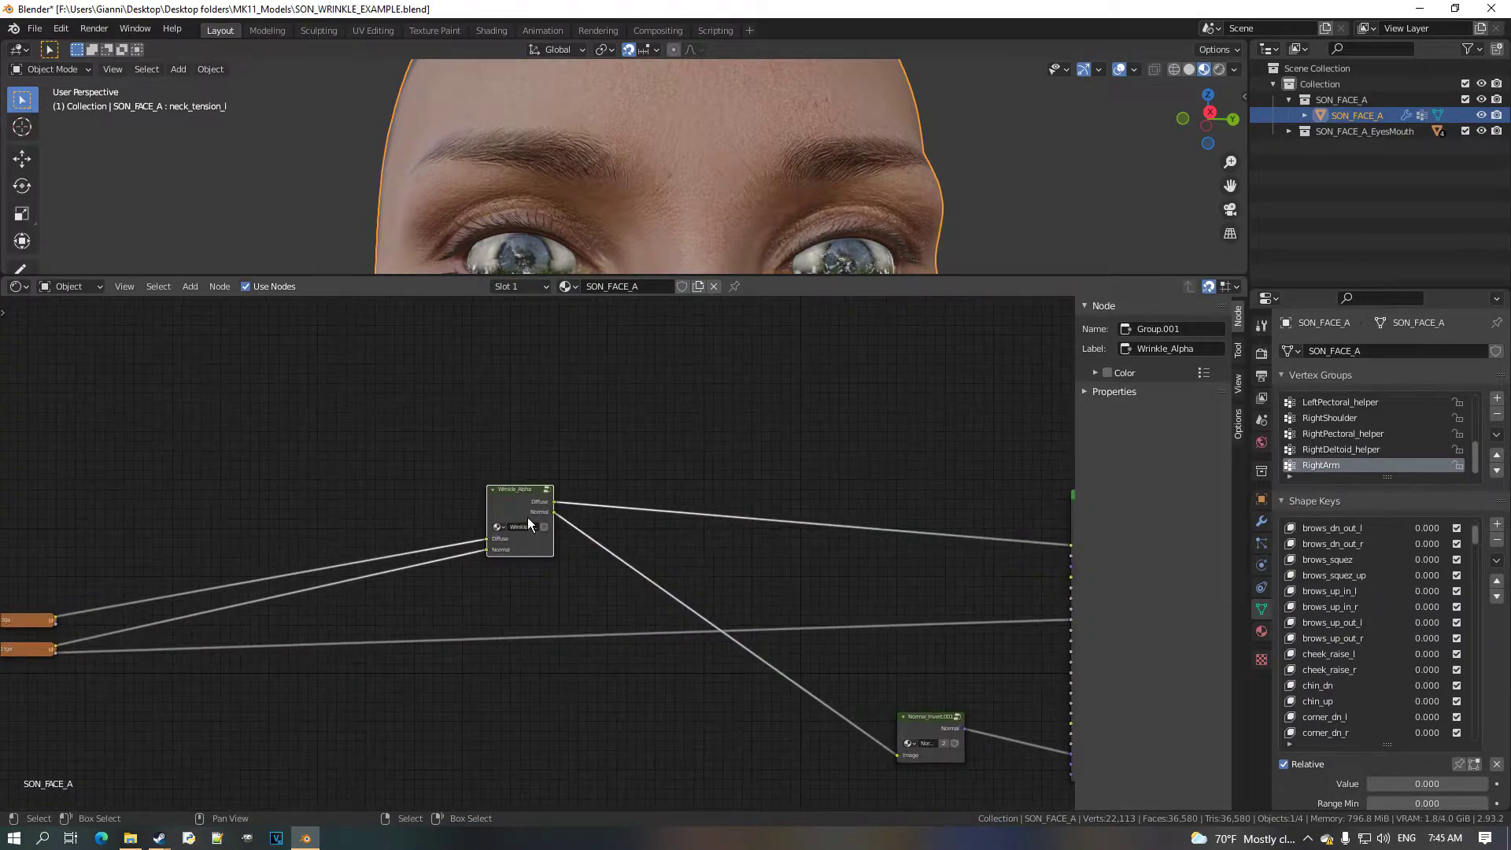
key(Tab)
middle_drag(483, 533, 616, 533)
click(614, 541)
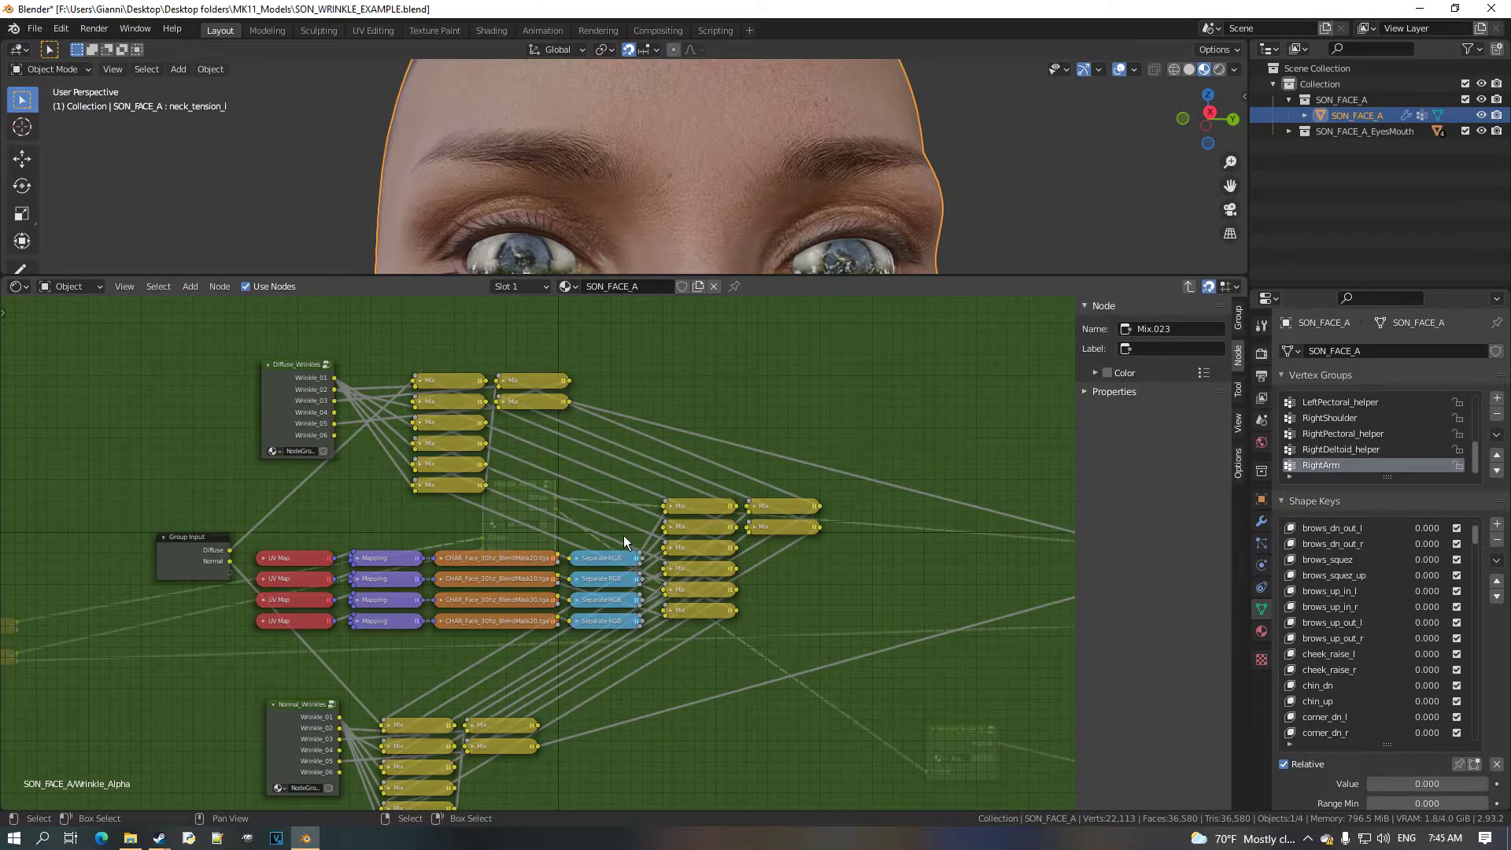
middle_drag(630, 537, 634, 537)
Move the Mix nodes beside the Separate RGB column down so they sit closer to the blend mask rows.
key(a)
key(a)
key(b)
drag(855, 447, 677, 671)
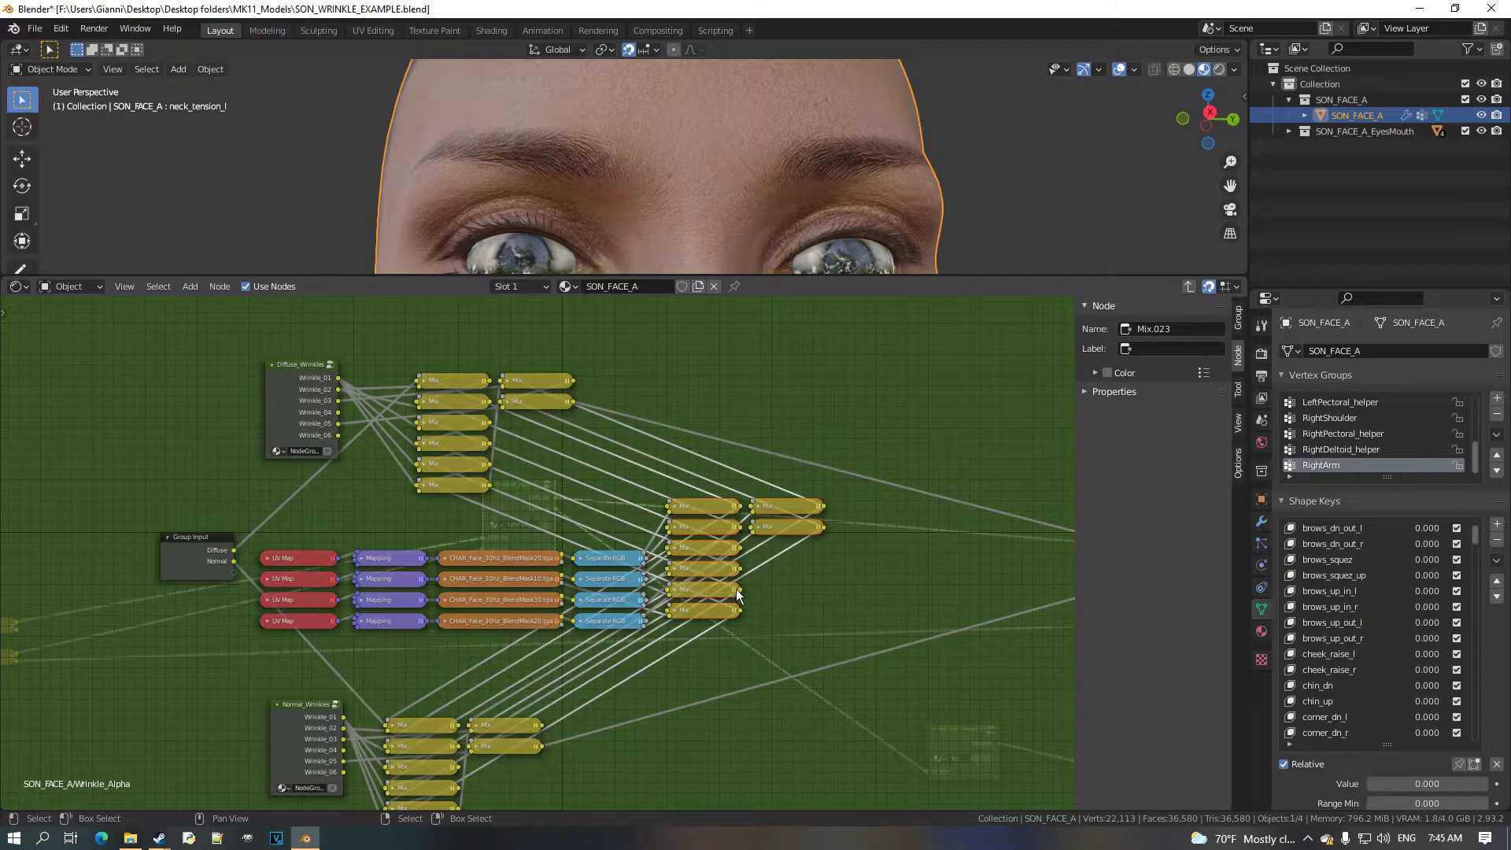
key(g)
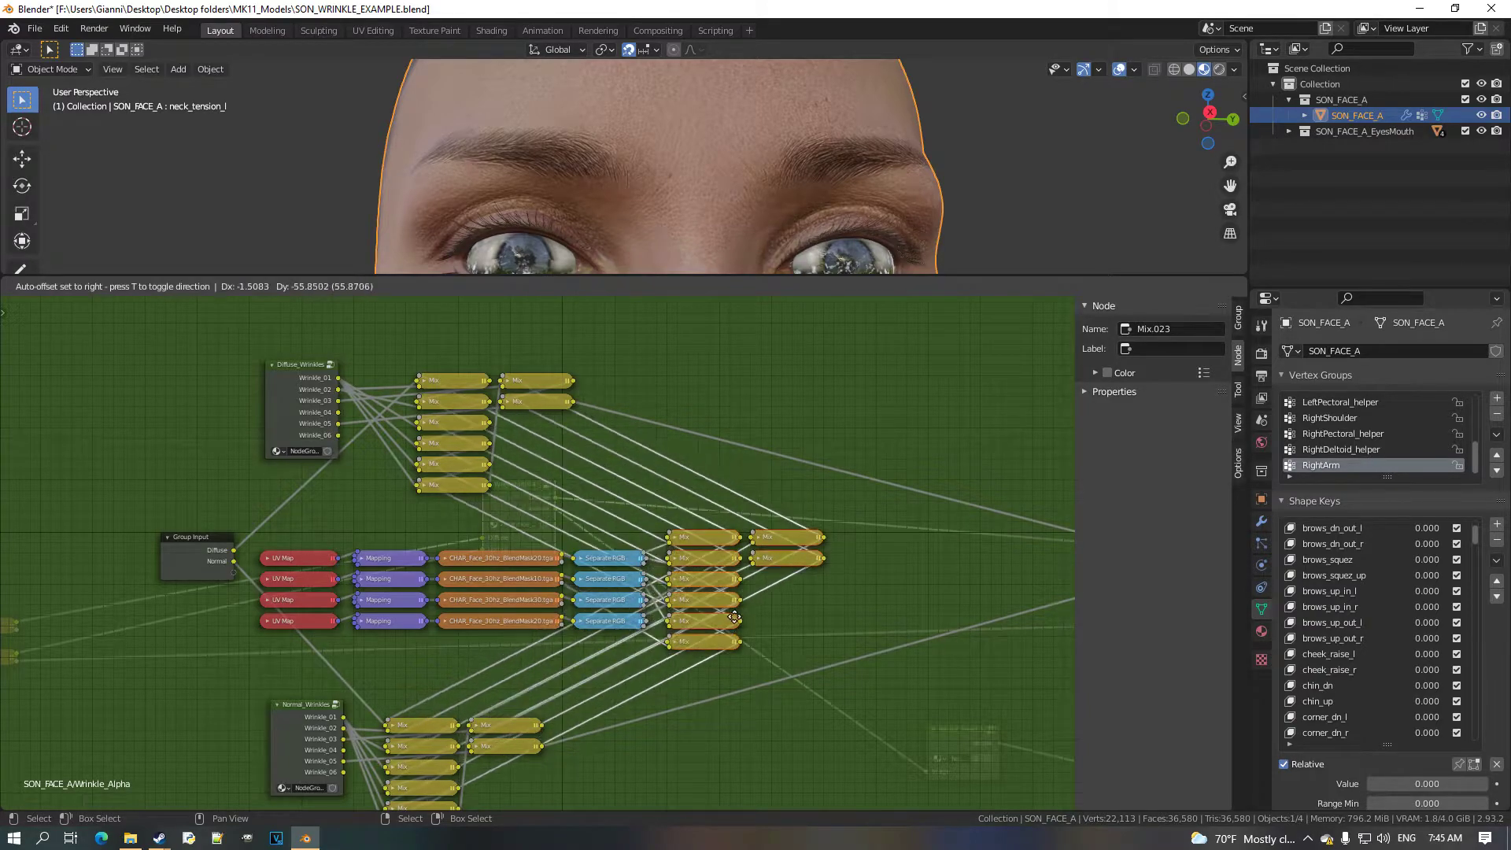
click(738, 630)
key(a)
Try to enclose the Mix nodes next to Diffuse_Wrinkles in a new frame.
middle_drag(594, 636, 625, 601)
middle_drag(573, 509, 595, 580)
scroll(602, 535, up, 1)
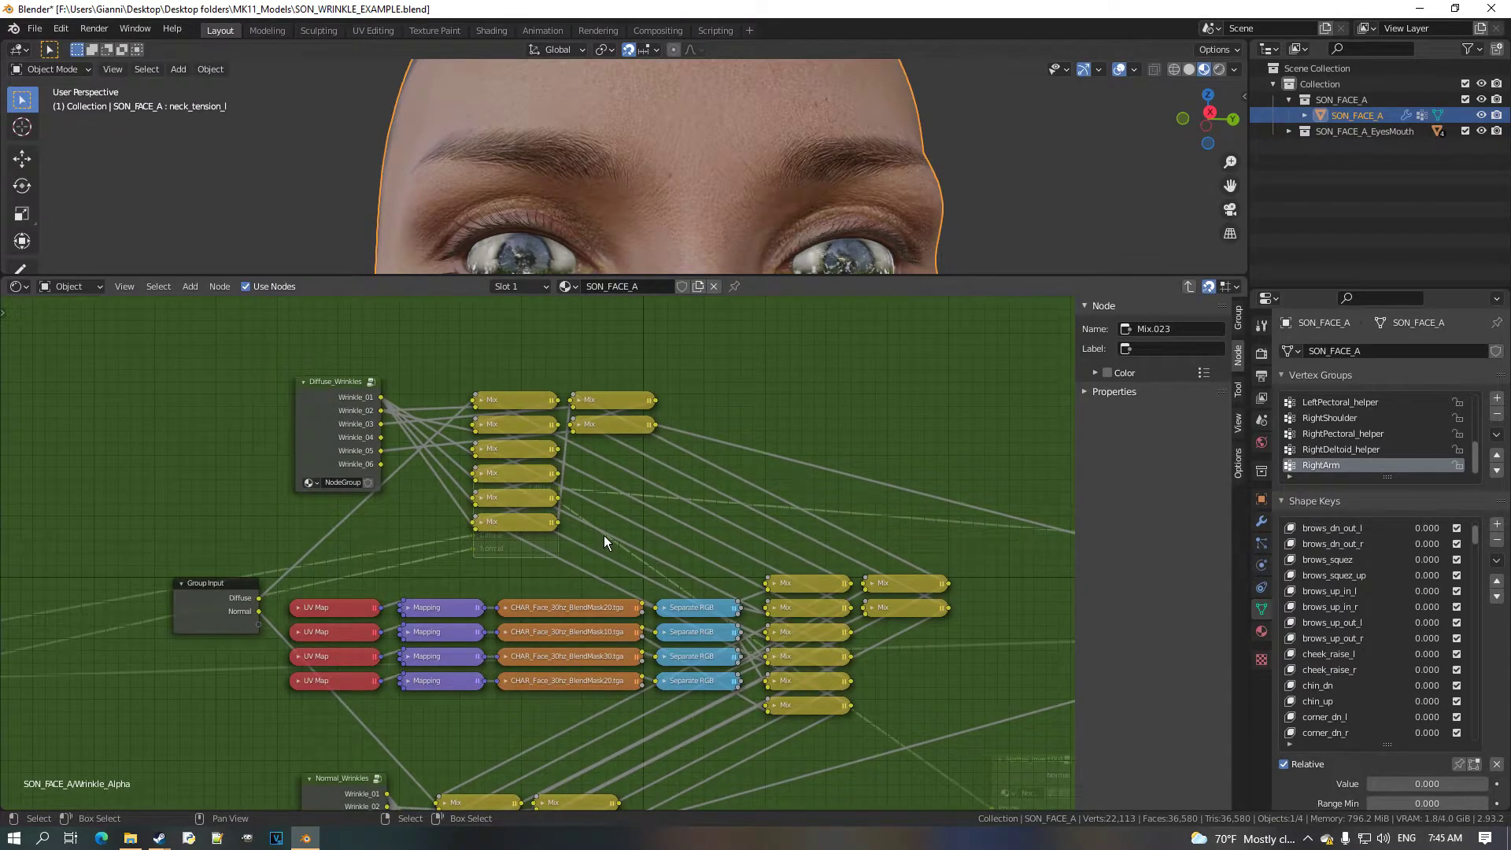
middle_drag(601, 467, 601, 556)
scroll(604, 546, up, 1)
key(a)
key(a)
drag(749, 411, 565, 625)
click(209, 294)
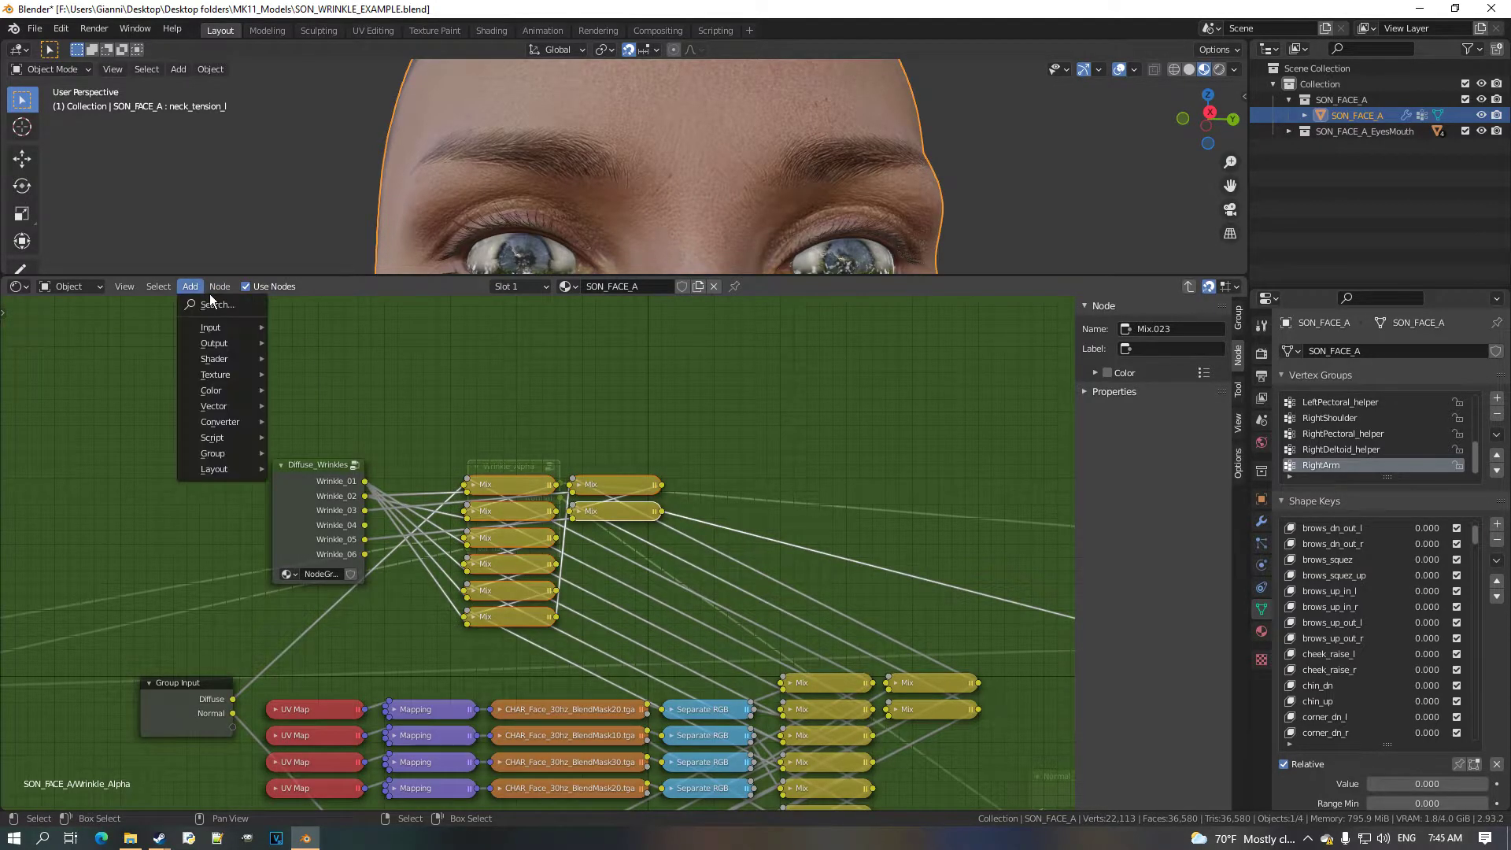
mouse_move(224, 300)
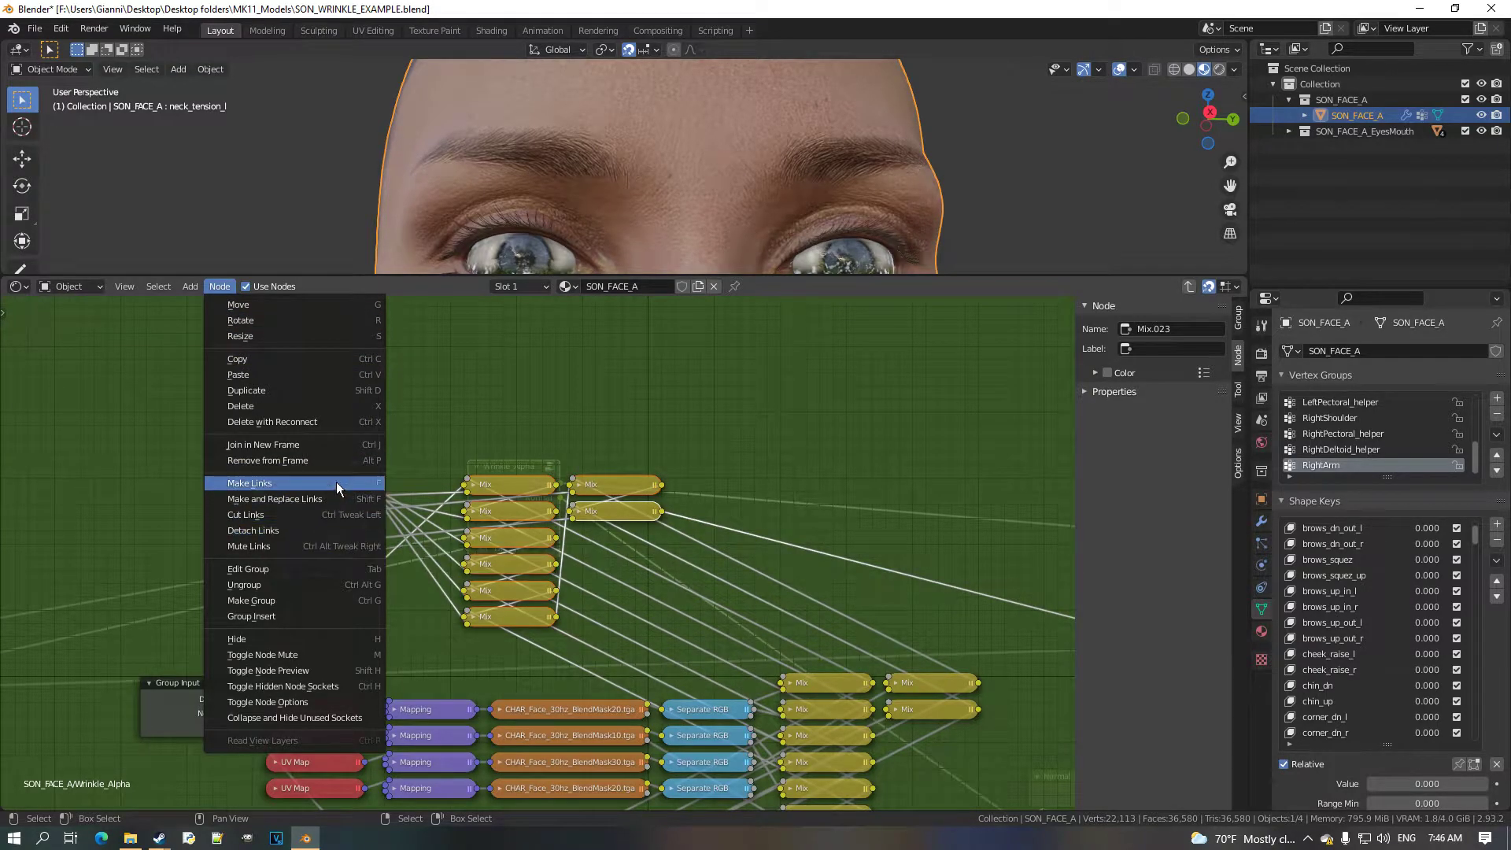
click(347, 446)
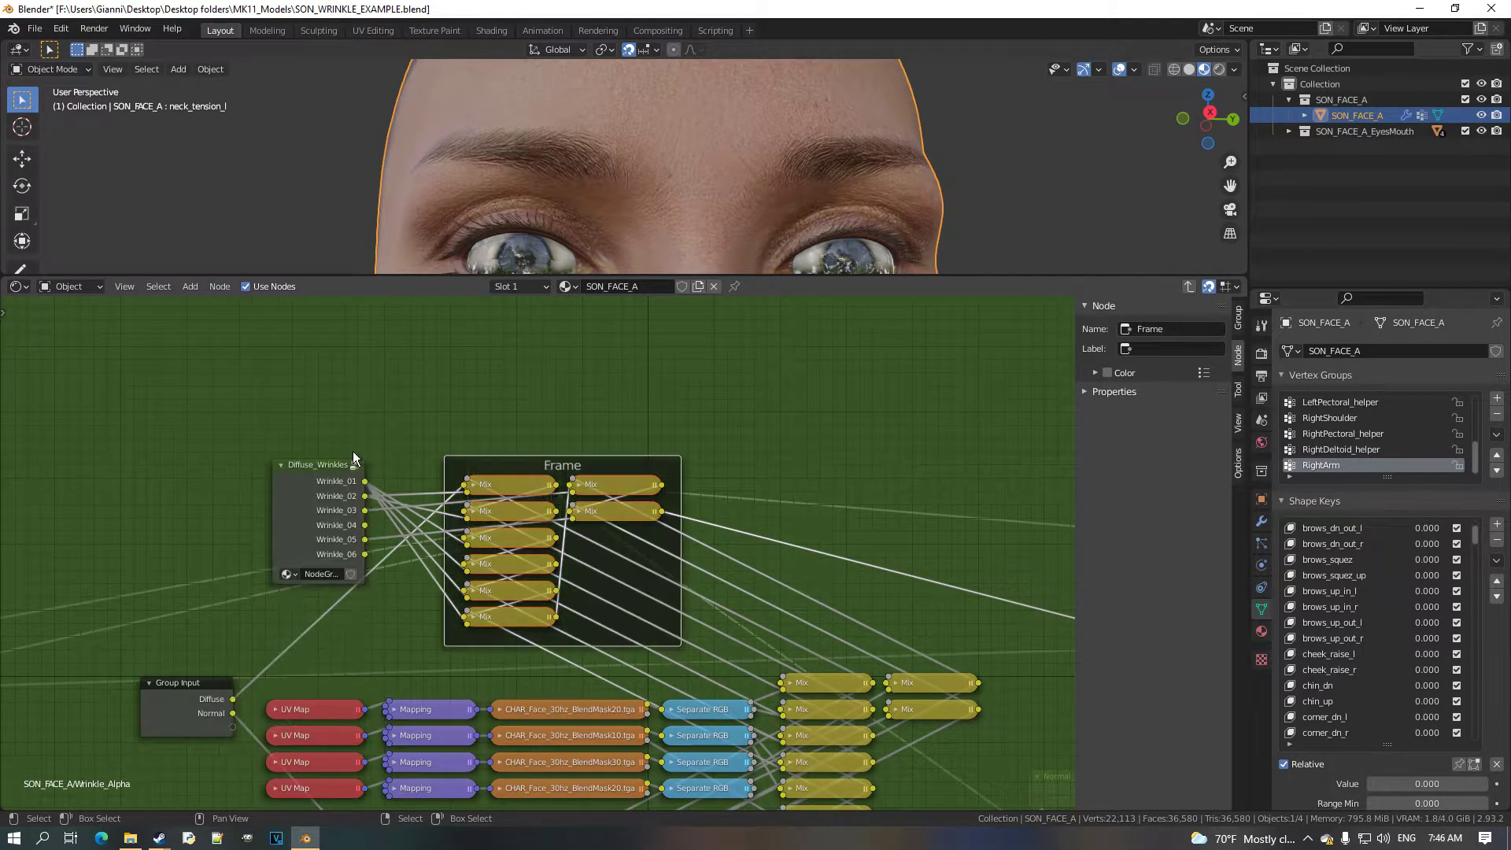
scroll(691, 607, up, 2)
middle_drag(691, 607, 626, 474)
key(ctrl+z)
click(538, 473)
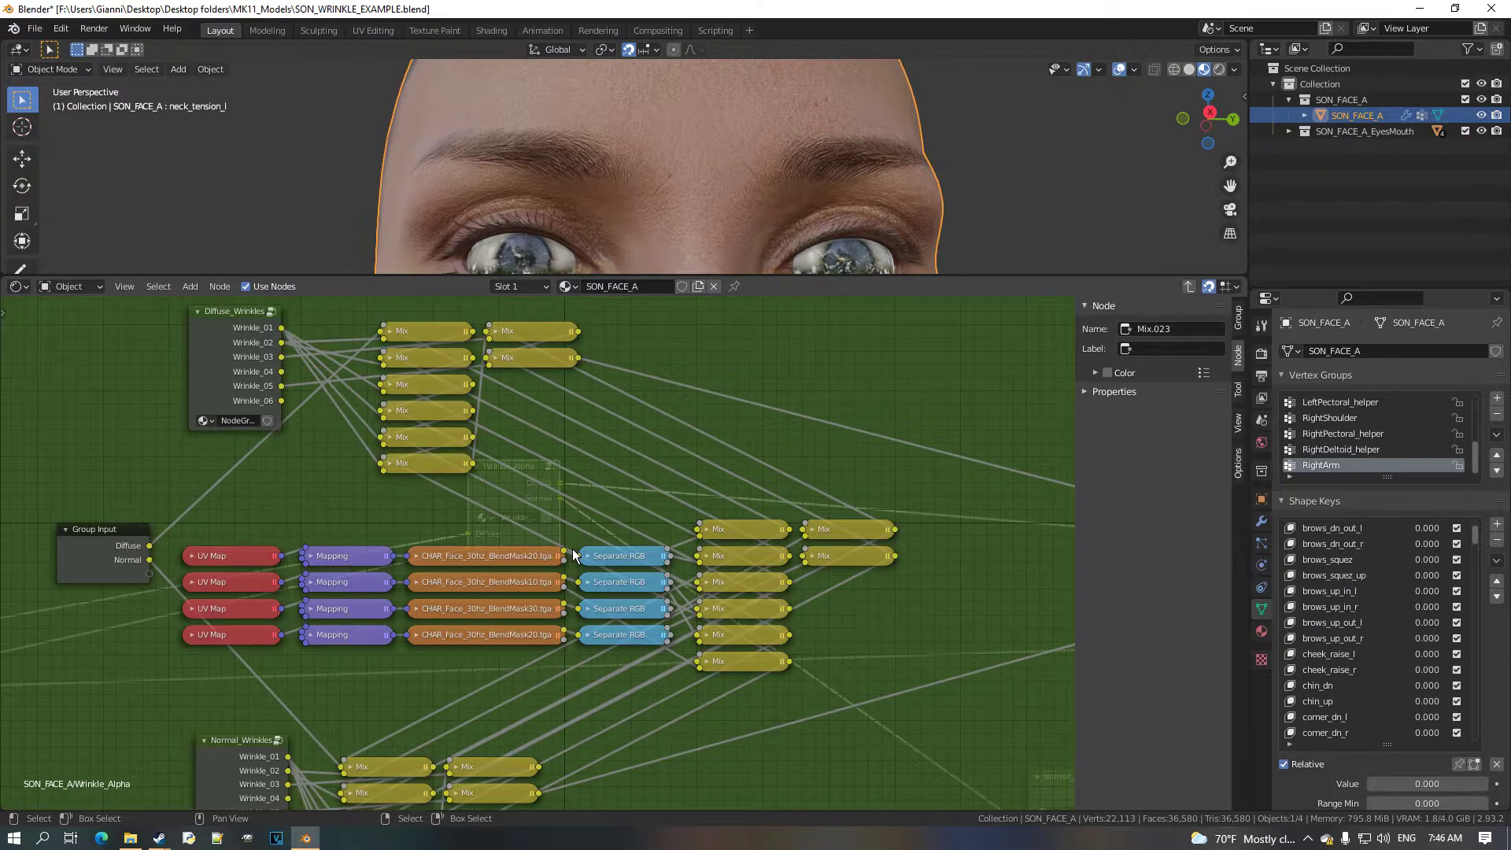
Move the Diffuse_Wrinkles group together with its Mix nodes up and to the left, away from the mask rows.
middle_drag(573, 592, 561, 661)
scroll(560, 629, down, 2)
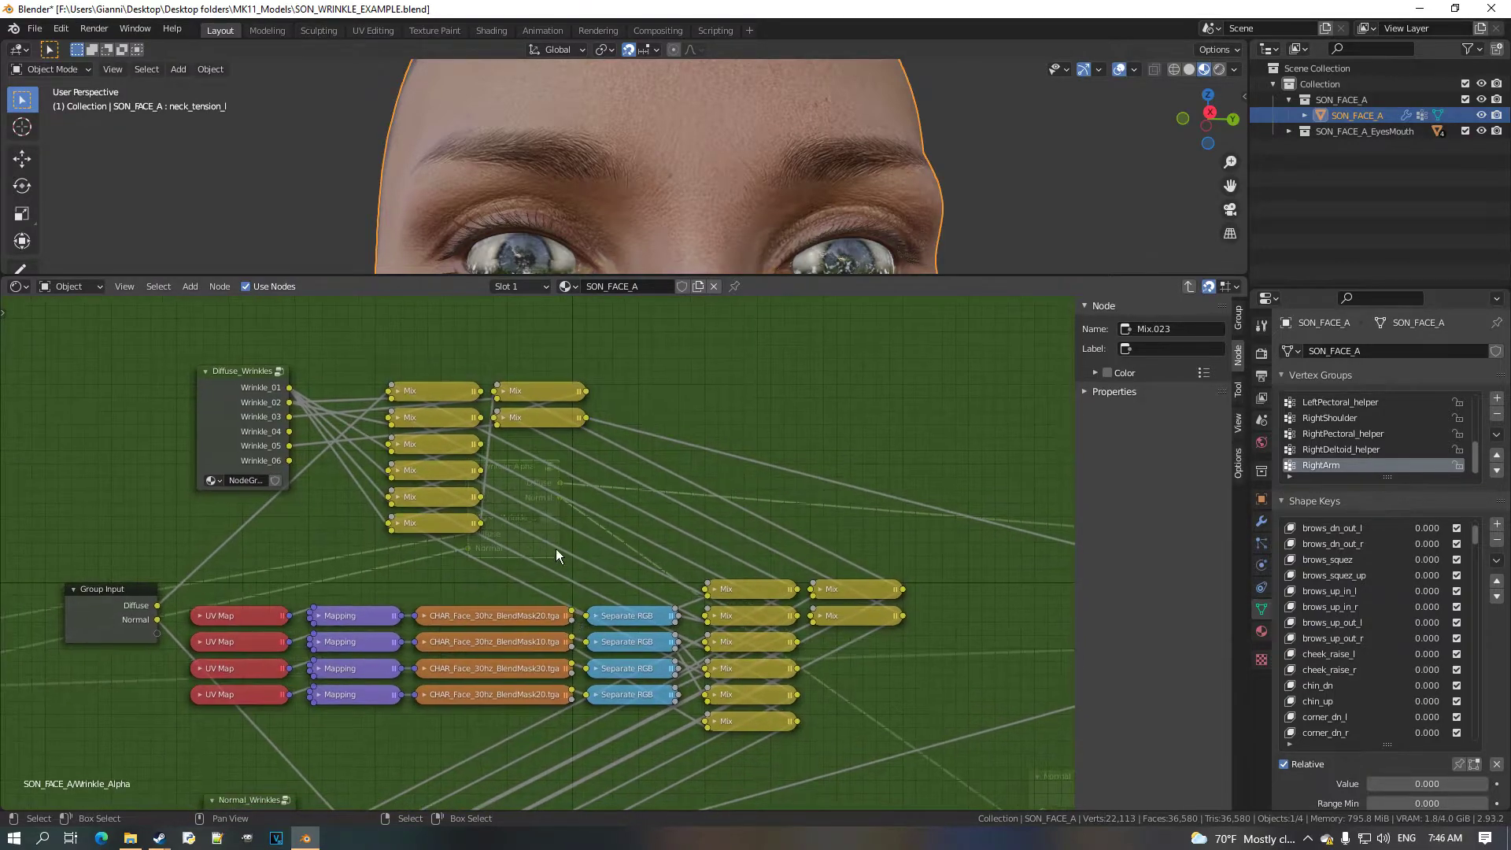
drag(619, 351, 332, 527)
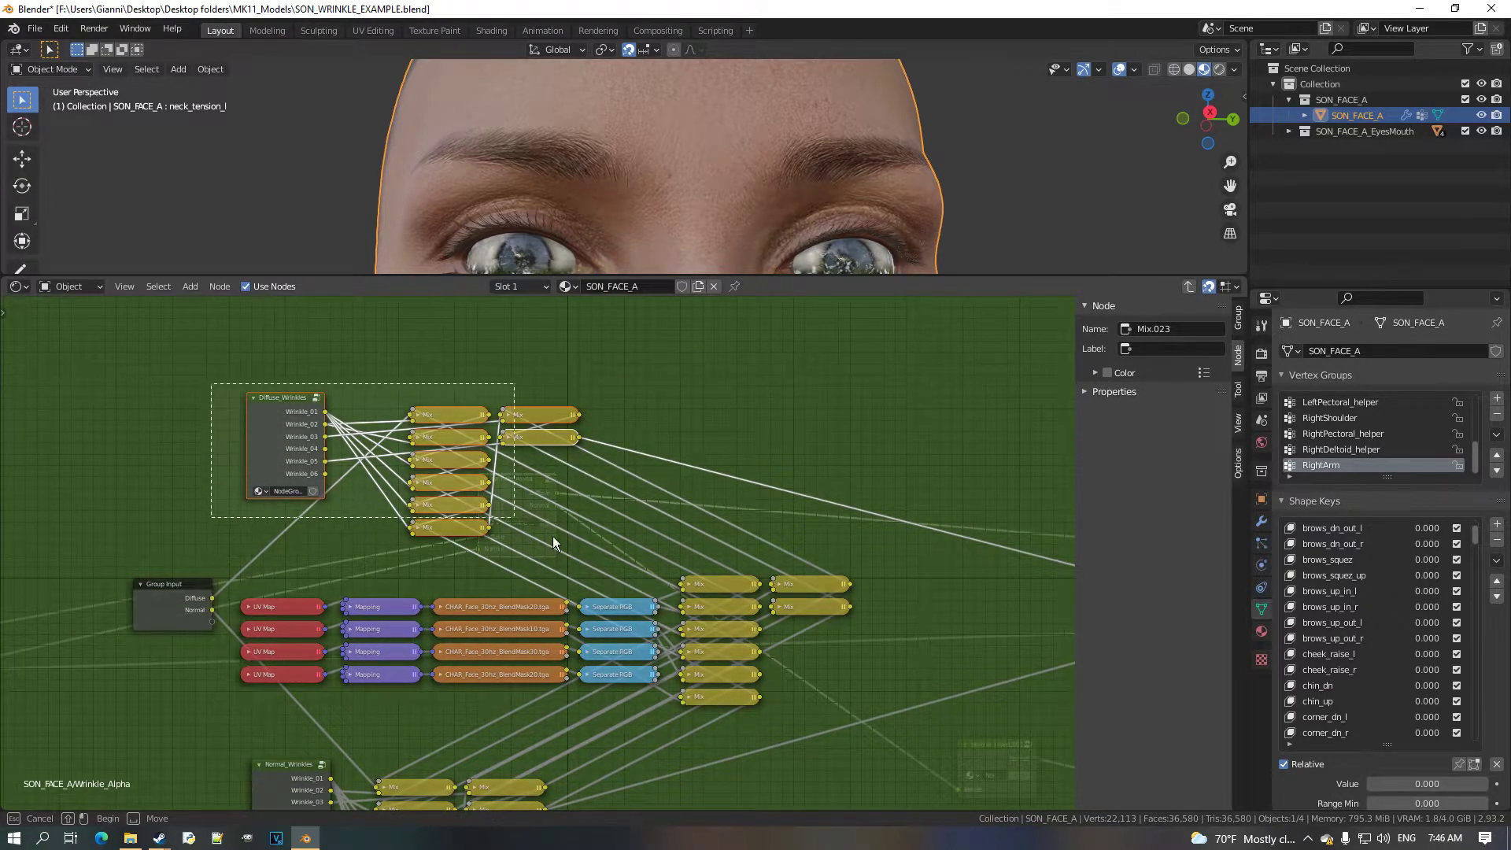
key(g)
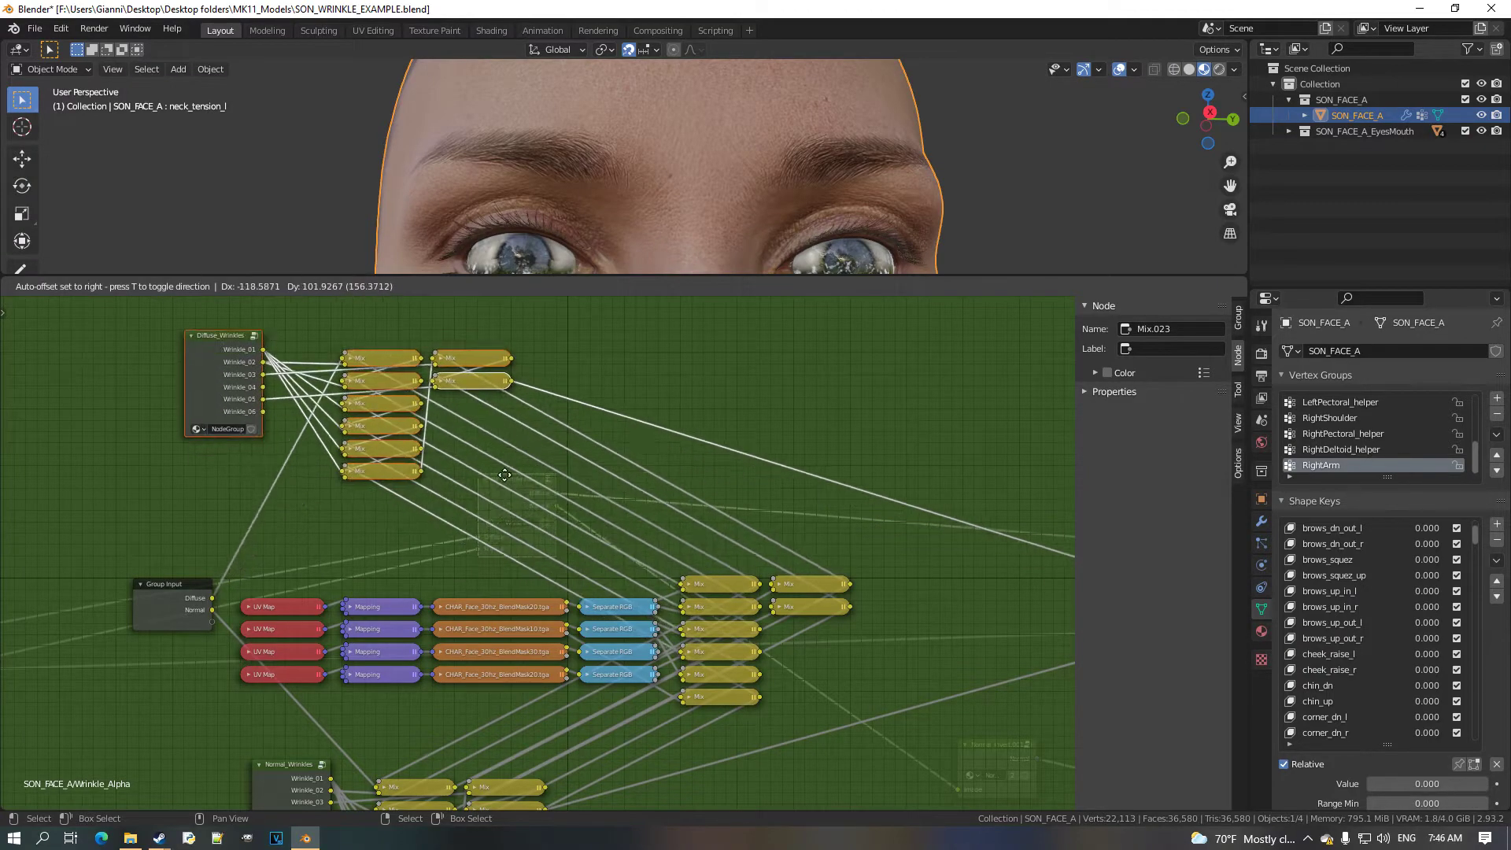
click(473, 472)
Move the Normal_Wrinkles group together with its Mix nodes left, below the Diffuse_Wrinkles cluster.
scroll(488, 567, down, 2)
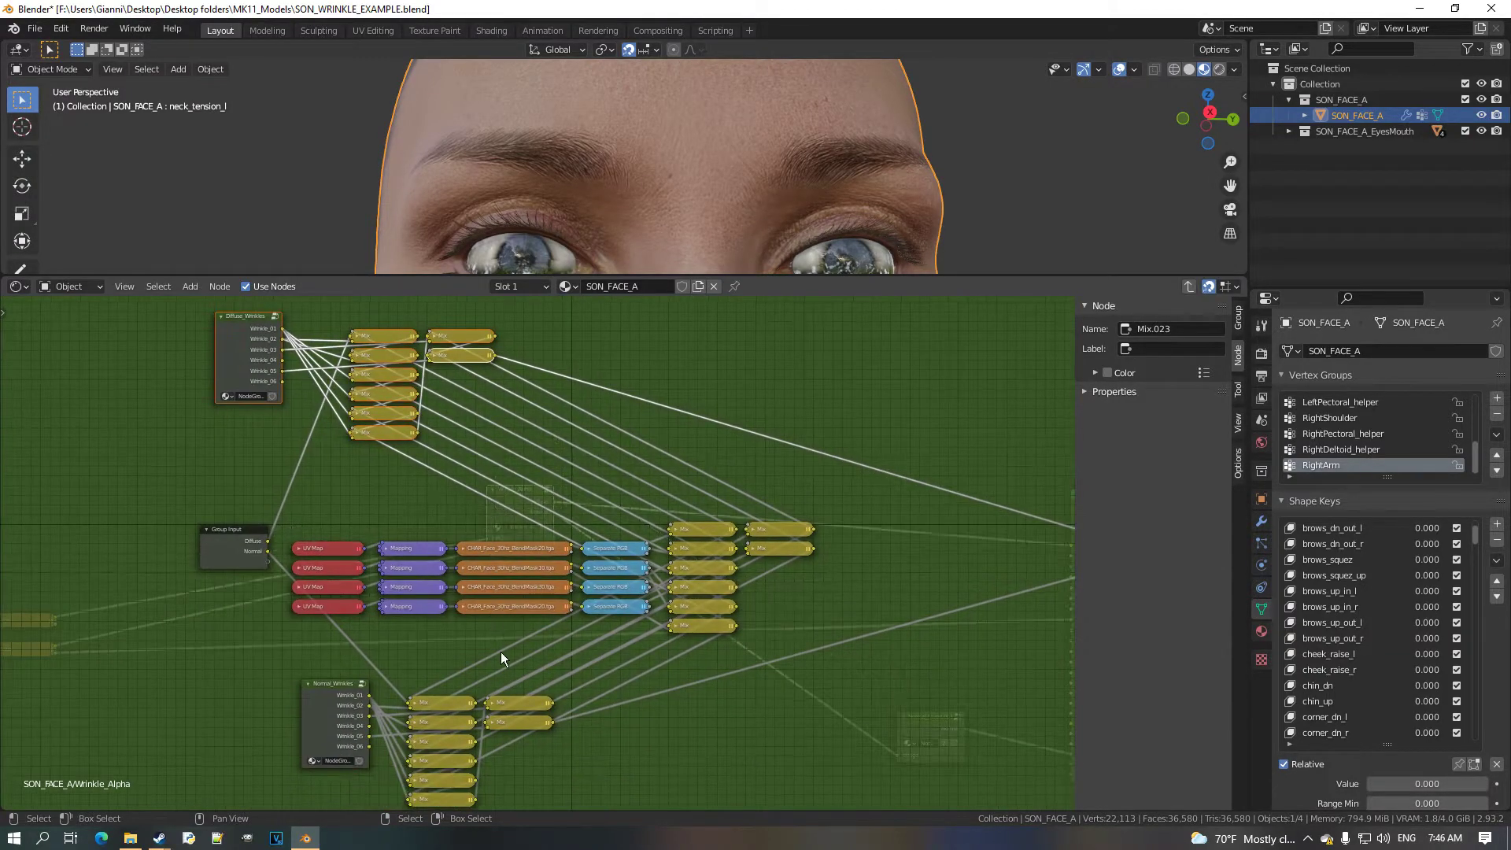
click(502, 691)
key(b)
drag(242, 646, 543, 810)
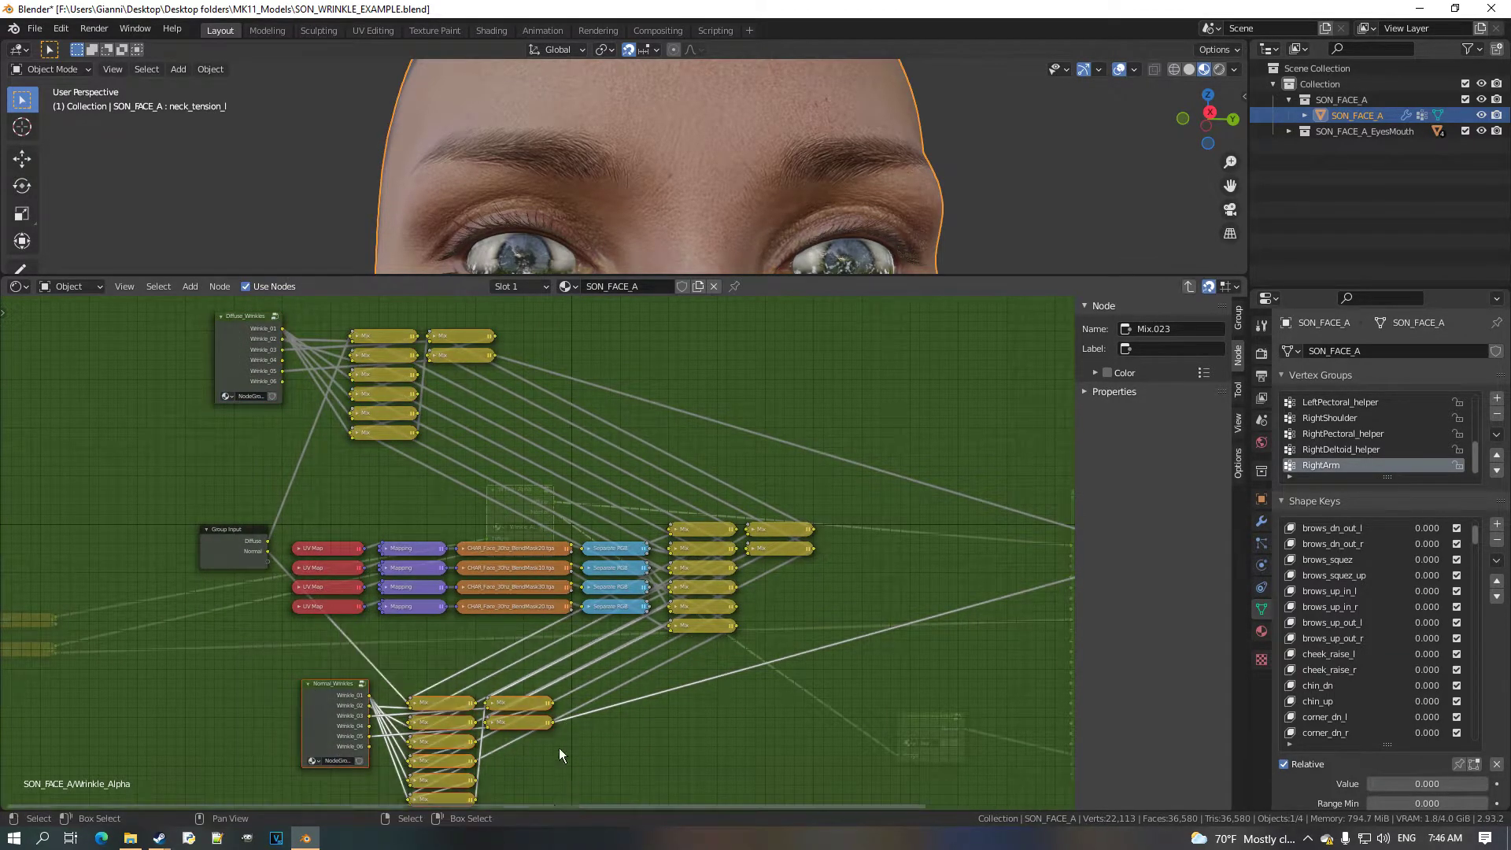
key(g)
click(454, 718)
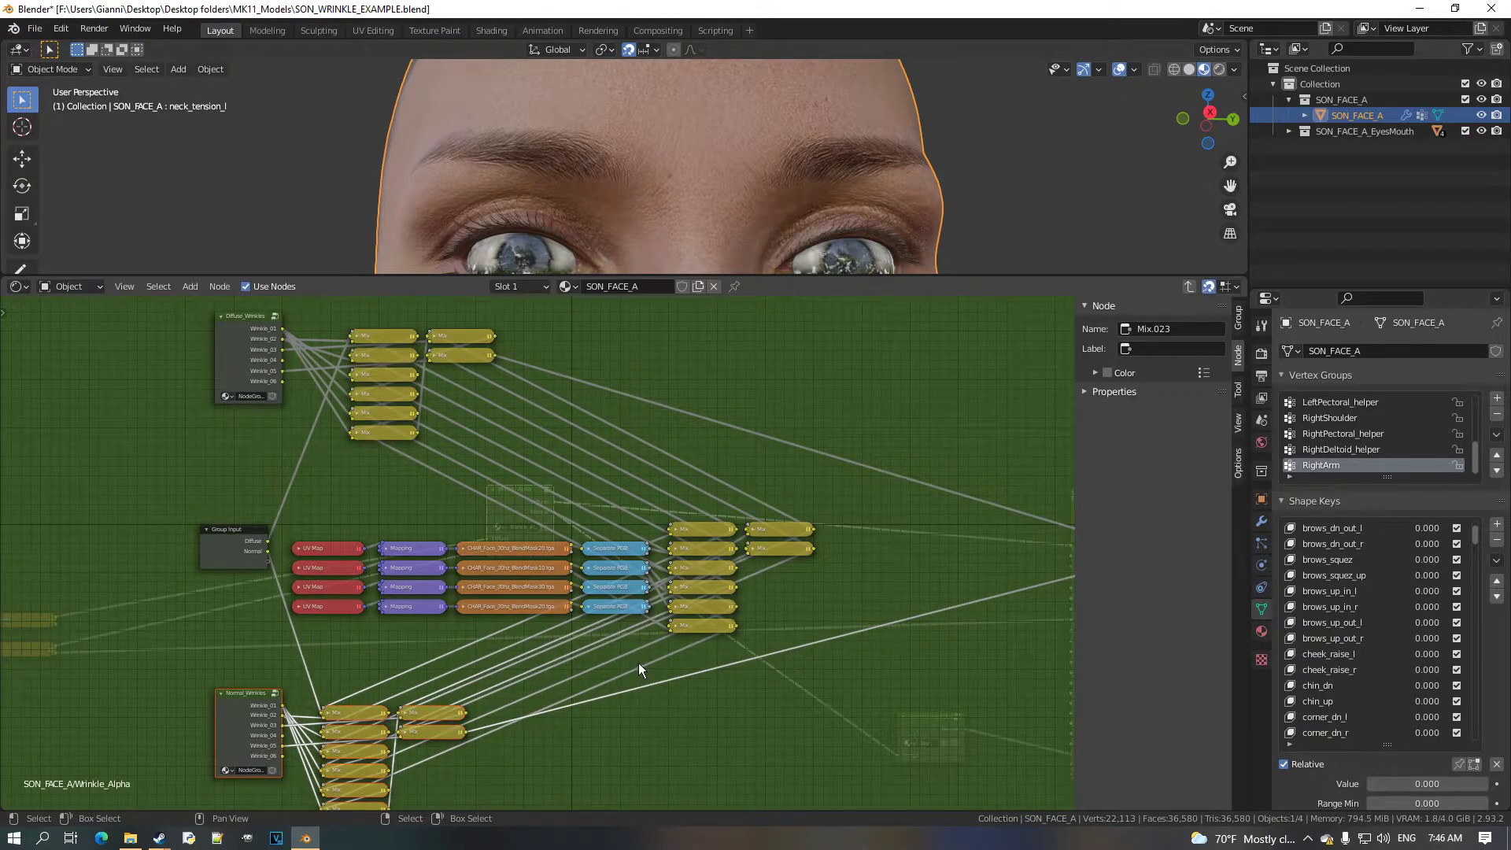
Move the blend mask rows and their adjoining Mix nodes up to leave more space above the Normal_Wrinkles cluster.
middle_drag(639, 663, 554, 679)
key(b)
drag(759, 545, 267, 683)
key(g)
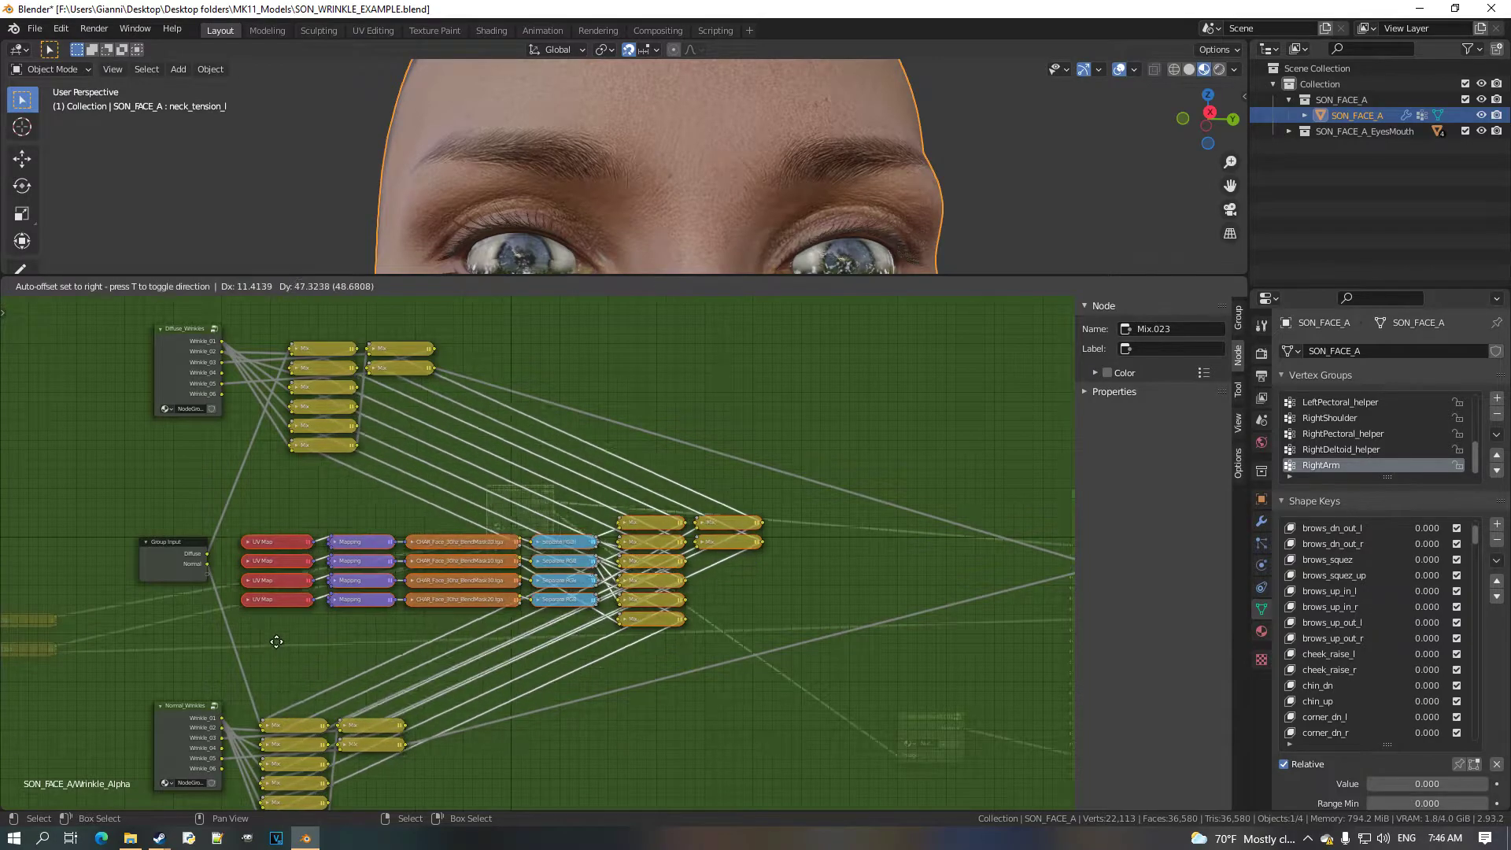
click(285, 626)
key(KP_Decimal)
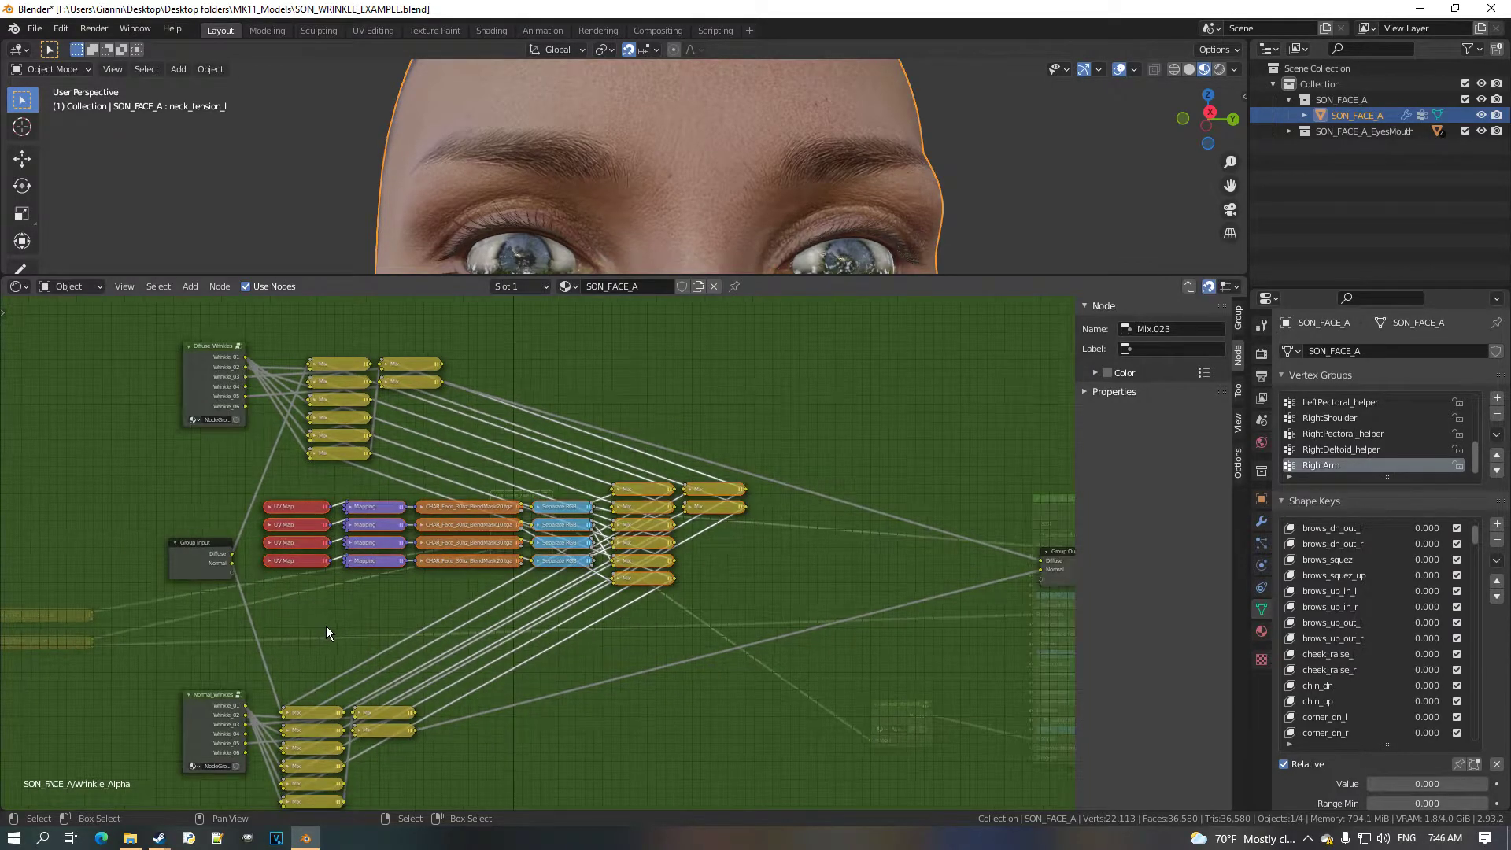
Move the Diffuse_Wrinkles group and its Mix nodes further up from the blend mask rows.
drag(509, 339, 242, 513)
key(g)
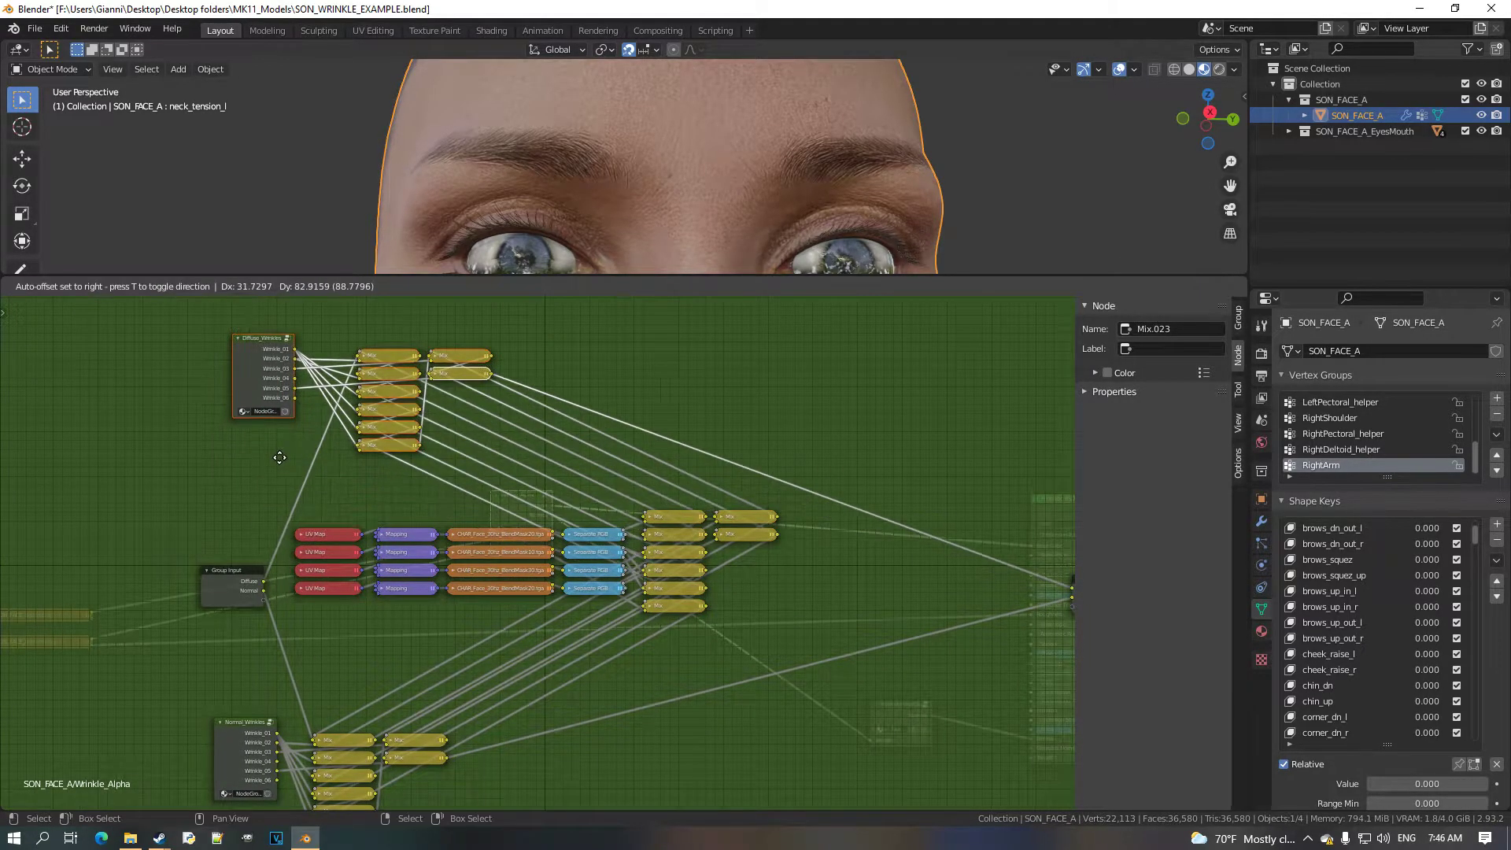
click(252, 478)
key(alt+a)
Move the Mix nodes beside the Separate RGB column up one row, aligning the lowest with the last mask row.
scroll(422, 572, up, 5)
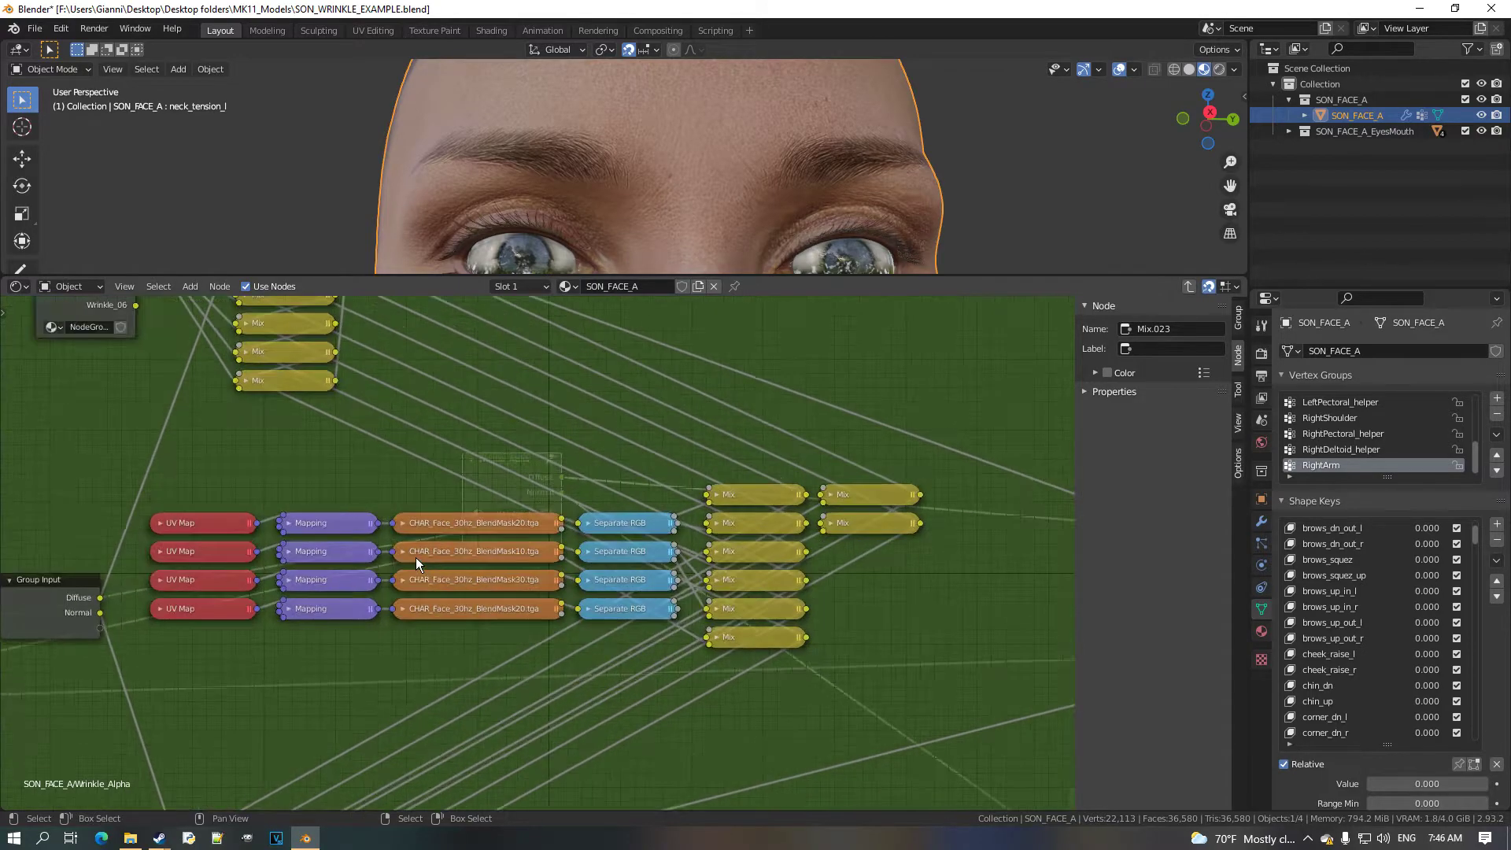
click(262, 621)
shift+click(451, 626)
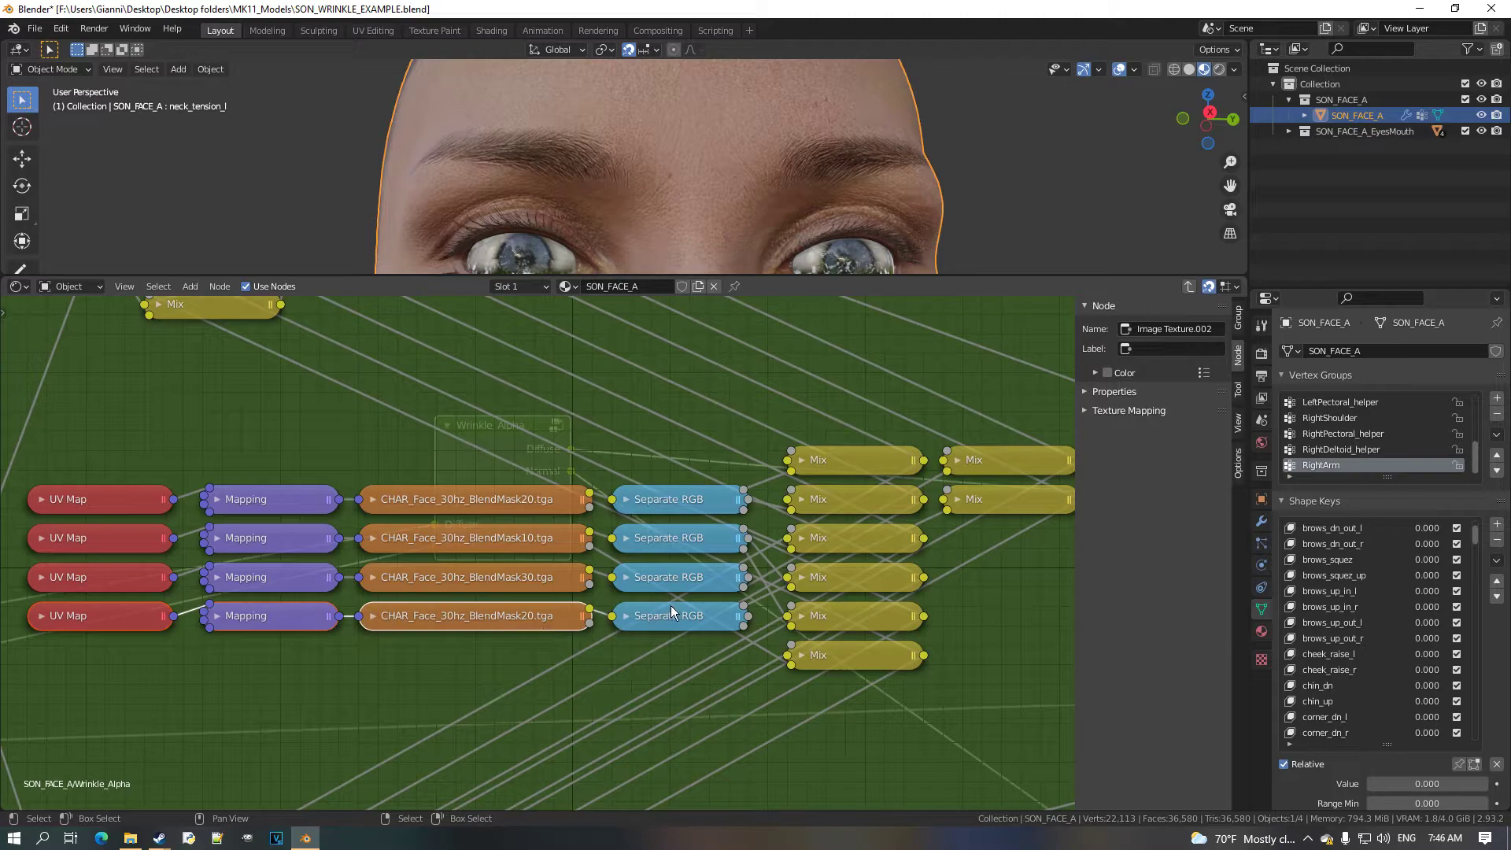
click(702, 598)
middle_drag(701, 598, 558, 593)
drag(669, 413, 890, 723)
scroll(884, 622, down, 2)
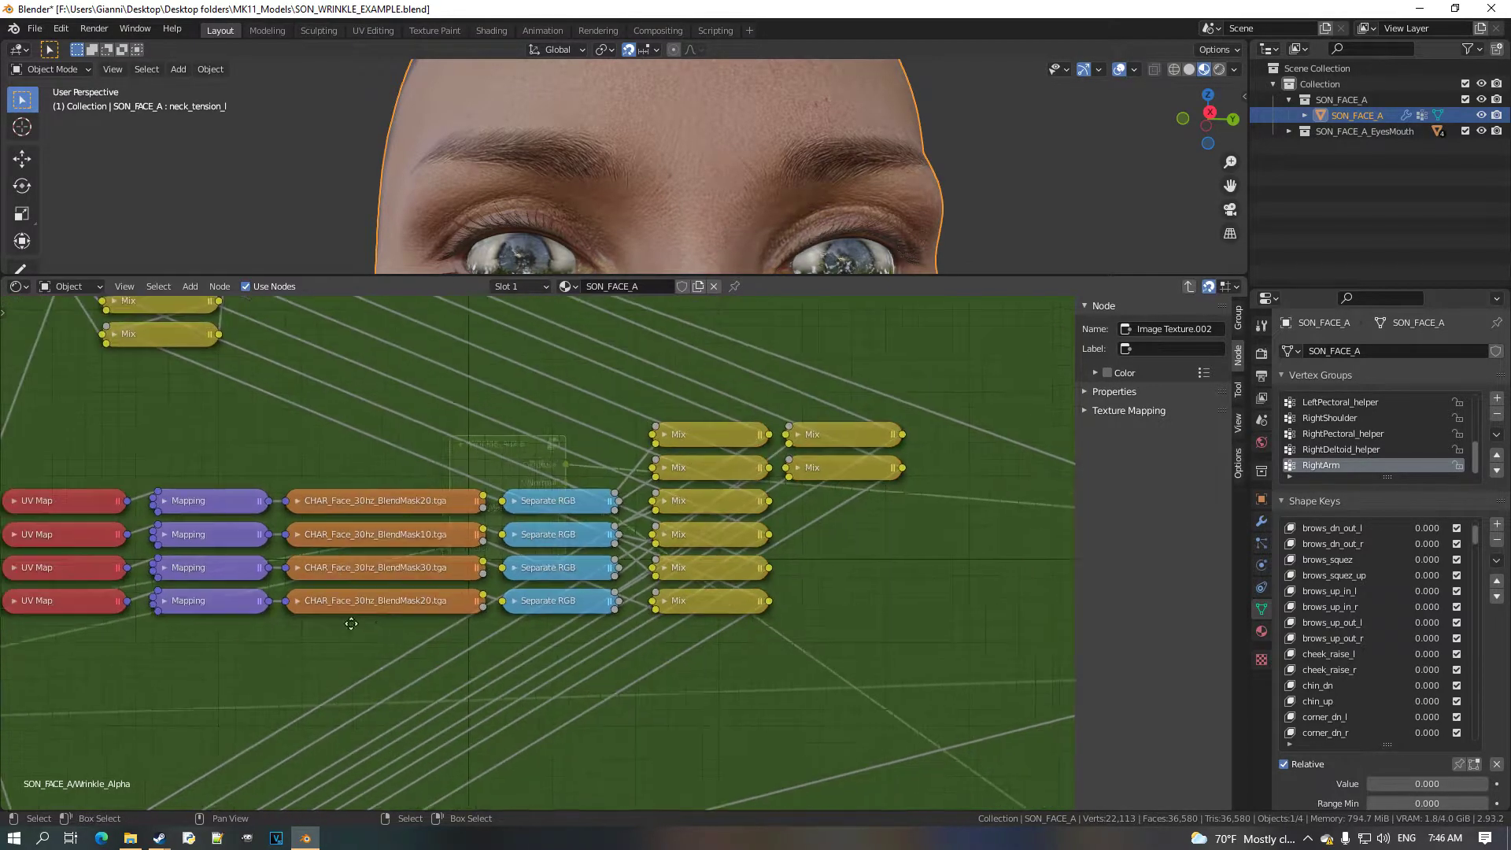
Duplicate the lowest BlendMask20 row of UV Map, Mapping, Image Texture and Separate RGB nodes and place the copy below it.
middle_drag(346, 625, 519, 603)
scroll(519, 604, up, 2)
click(202, 581)
shift+click(402, 583)
shift+click(567, 589)
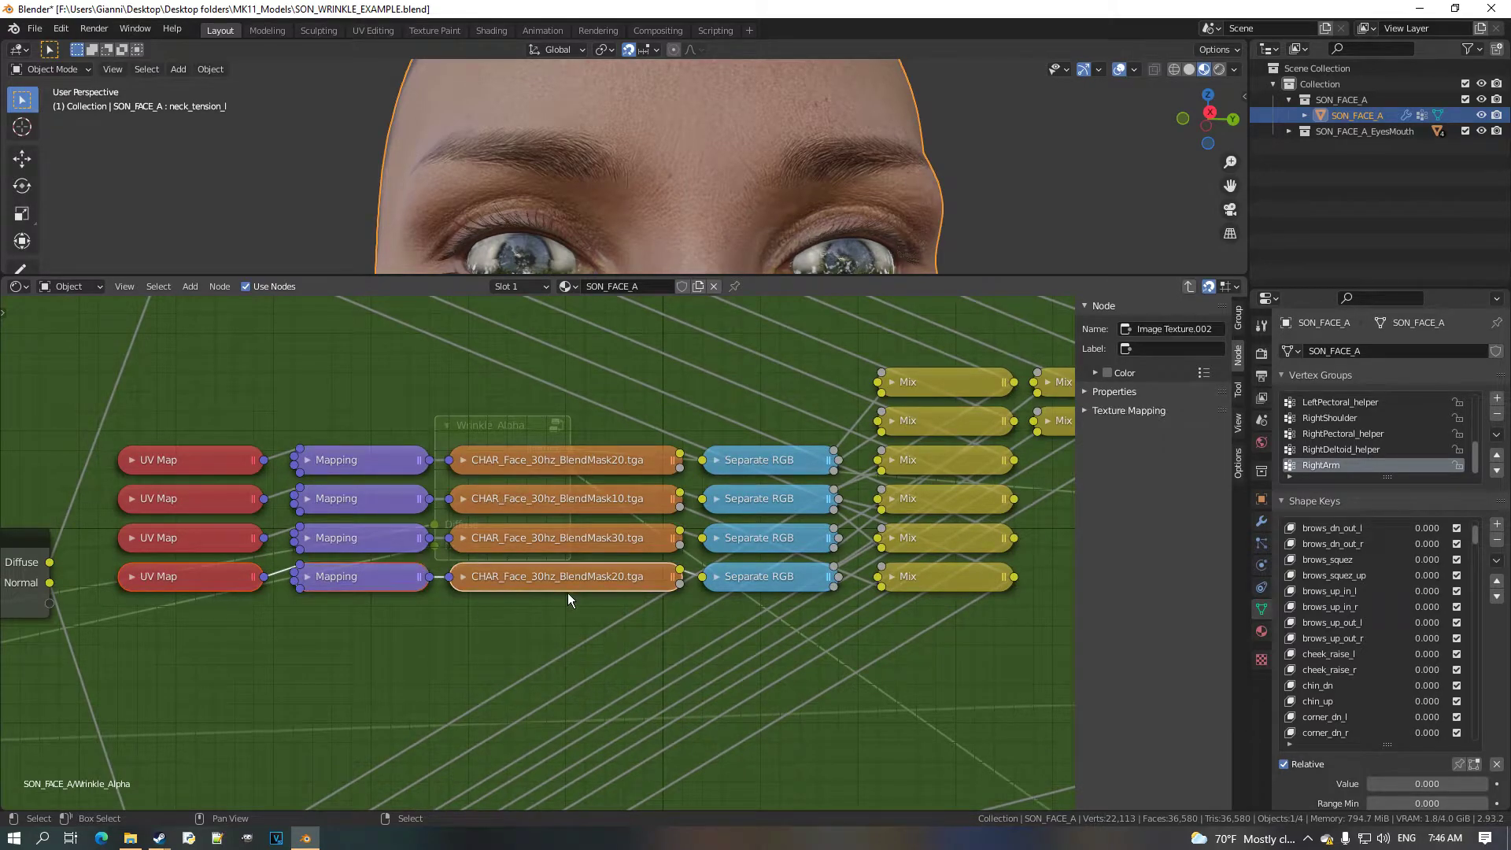
shift+click(767, 581)
middle_drag(766, 581, 773, 516)
key(g)
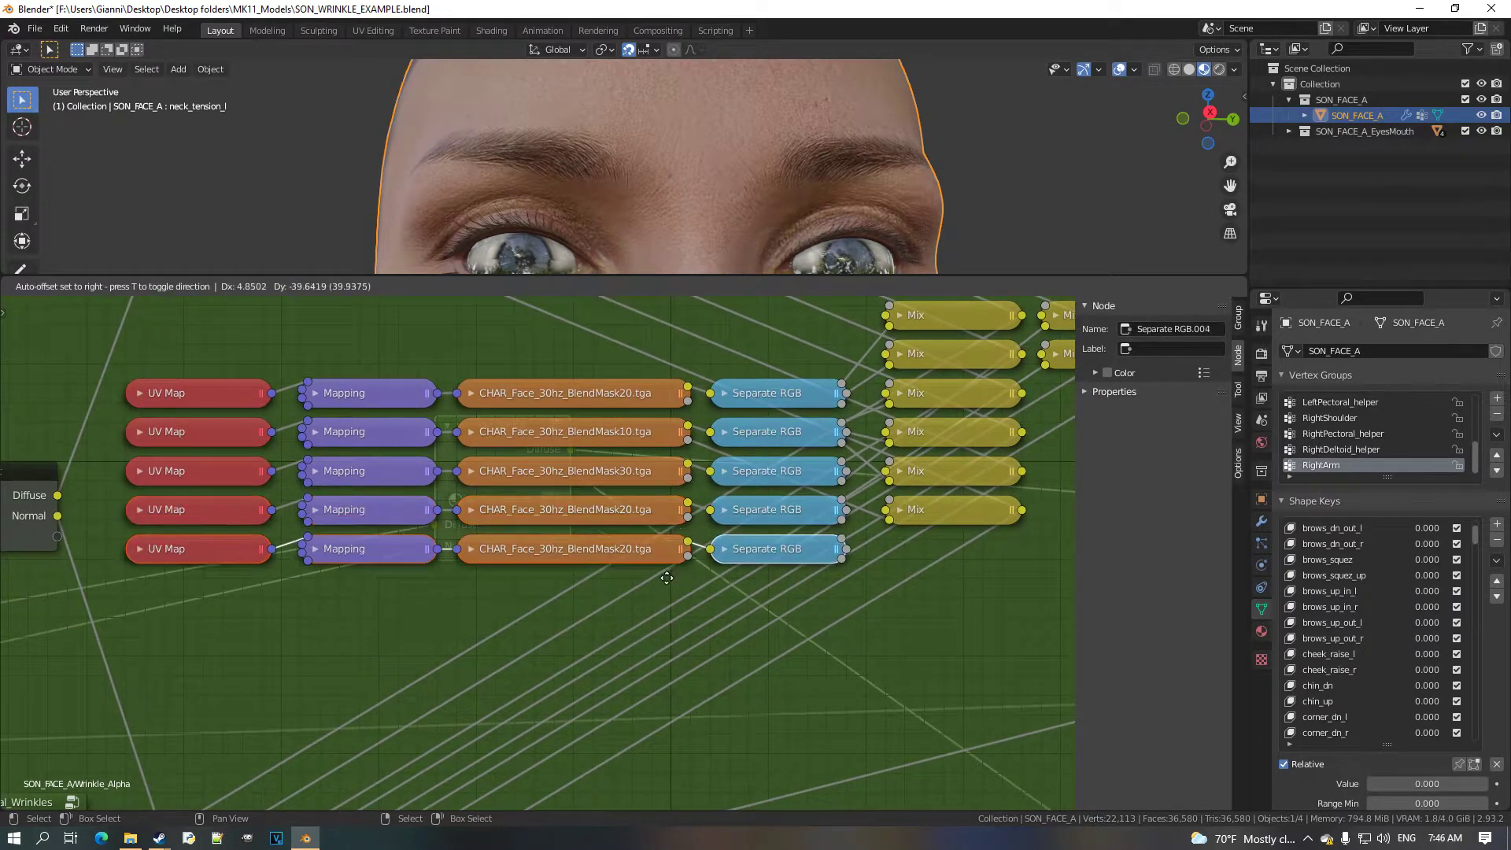
click(663, 606)
Link the duplicated BlendMask20 texture's color to the Group Output's Diffuse, and enlarge the 3D viewport to show the whole head.
scroll(596, 626, down, 1)
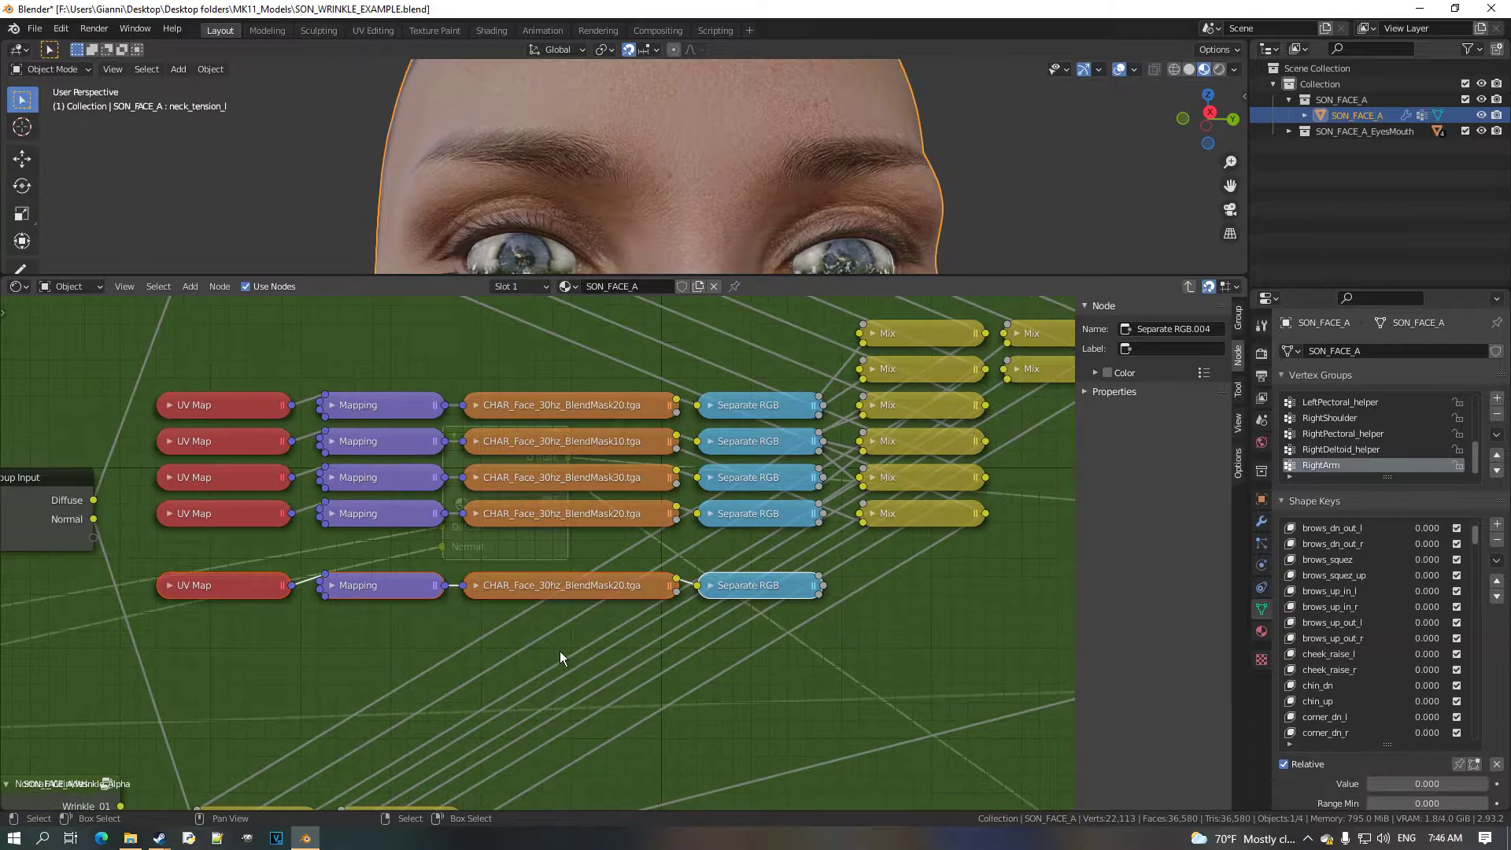
scroll(518, 616, down, 2)
ctrl+scroll(551, 606, down, 6)
scroll(237, 621, down, 2)
ctrl+scroll(138, 620, down, 5)
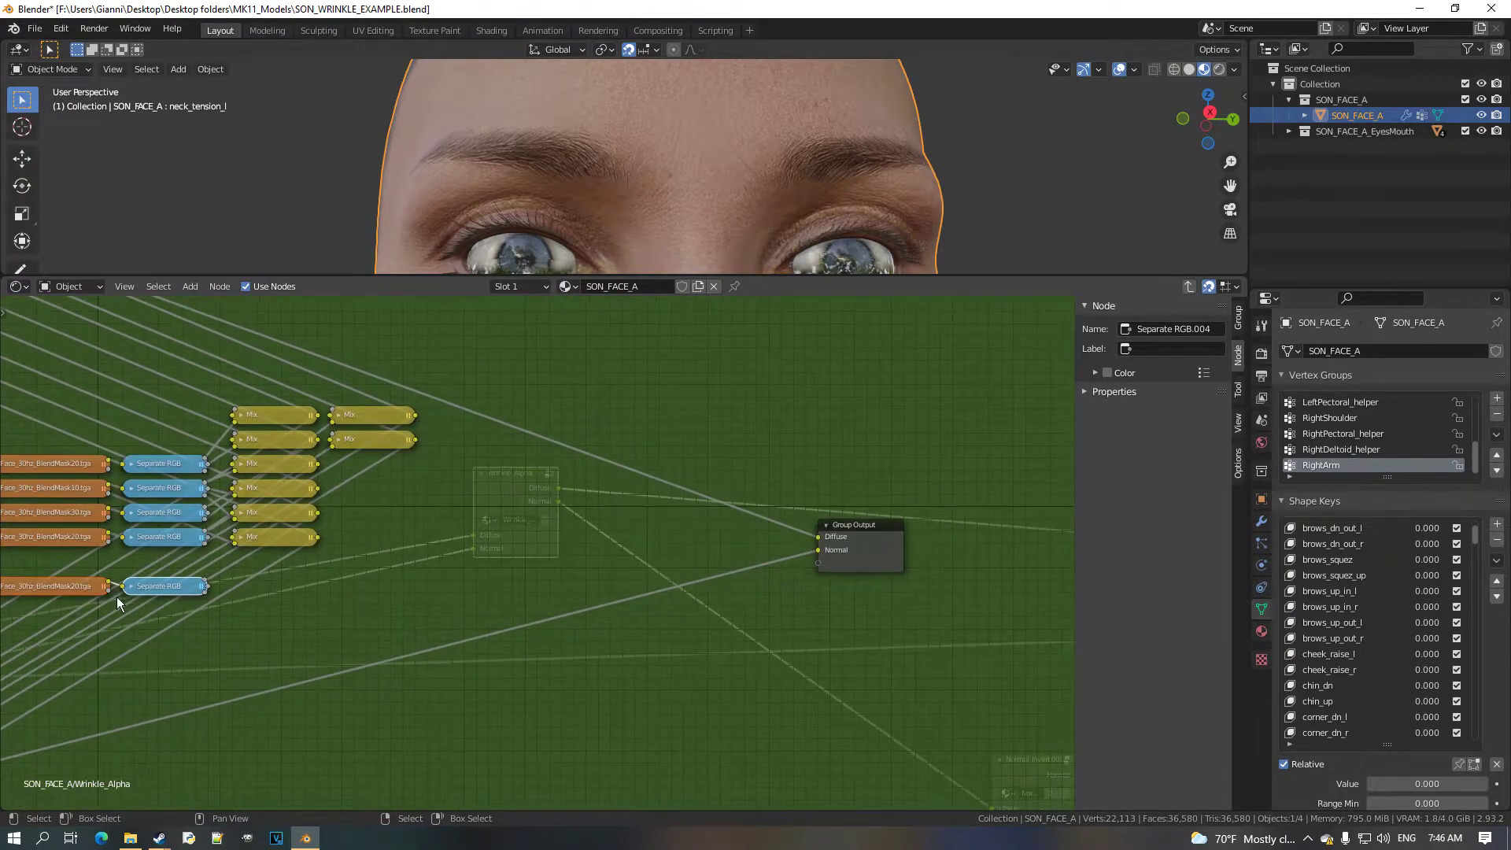
mouse_move(116, 589)
mouse_down()
mouse_move(813, 628)
mouse_move(838, 596)
mouse_move(821, 540)
mouse_up()
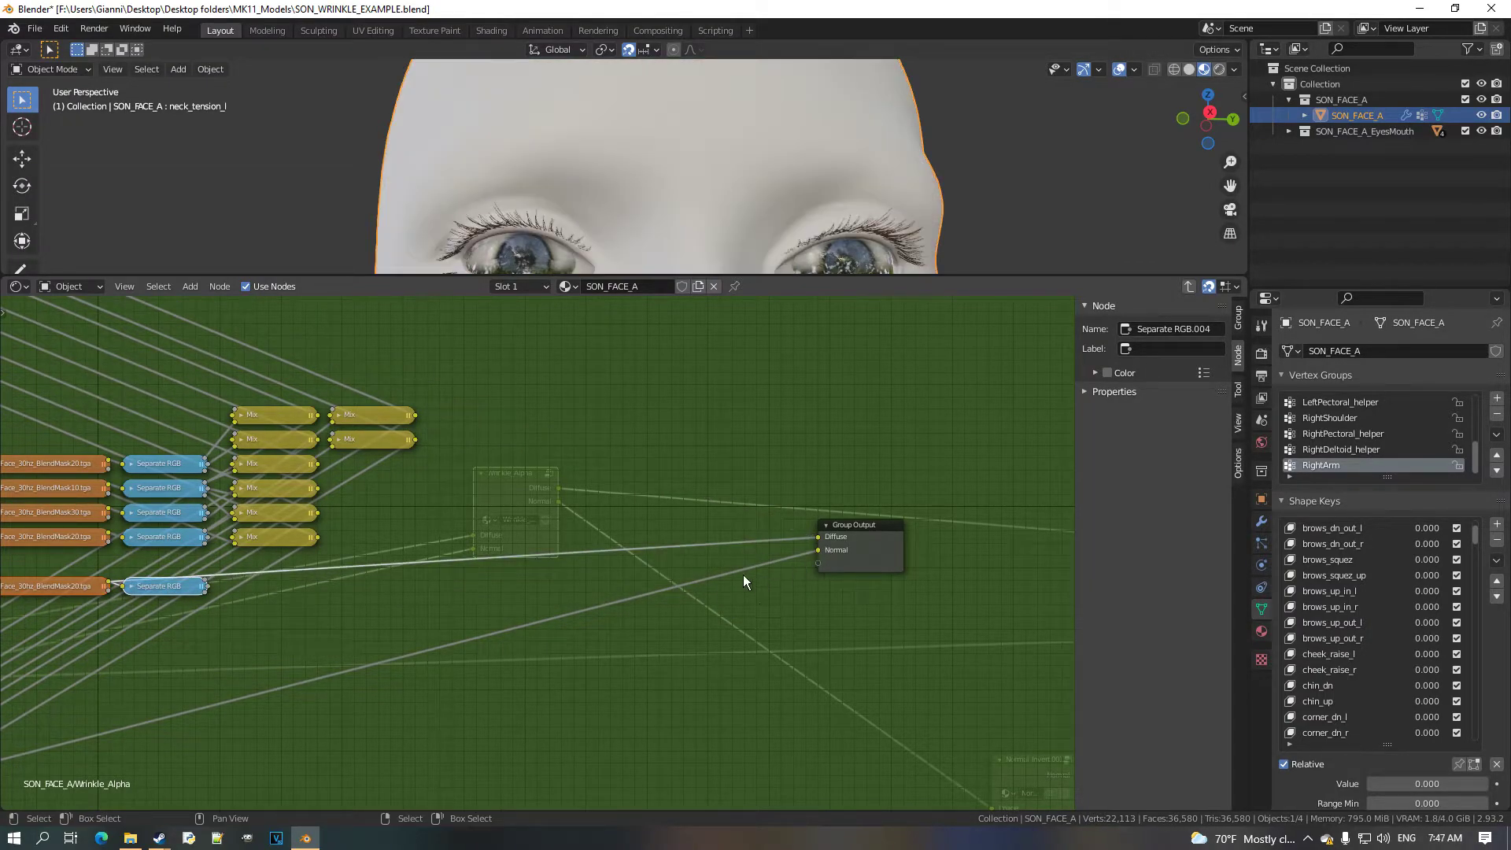
scroll(842, 115, down, 7)
drag(798, 276, 783, 411)
Expand the duplicated BlendMask20 row's Mapping node and raise its Y location to 0.5 m.
scroll(493, 549, up, 4)
scroll(470, 584, up, 3)
click(333, 573)
scroll(480, 599, up, 2)
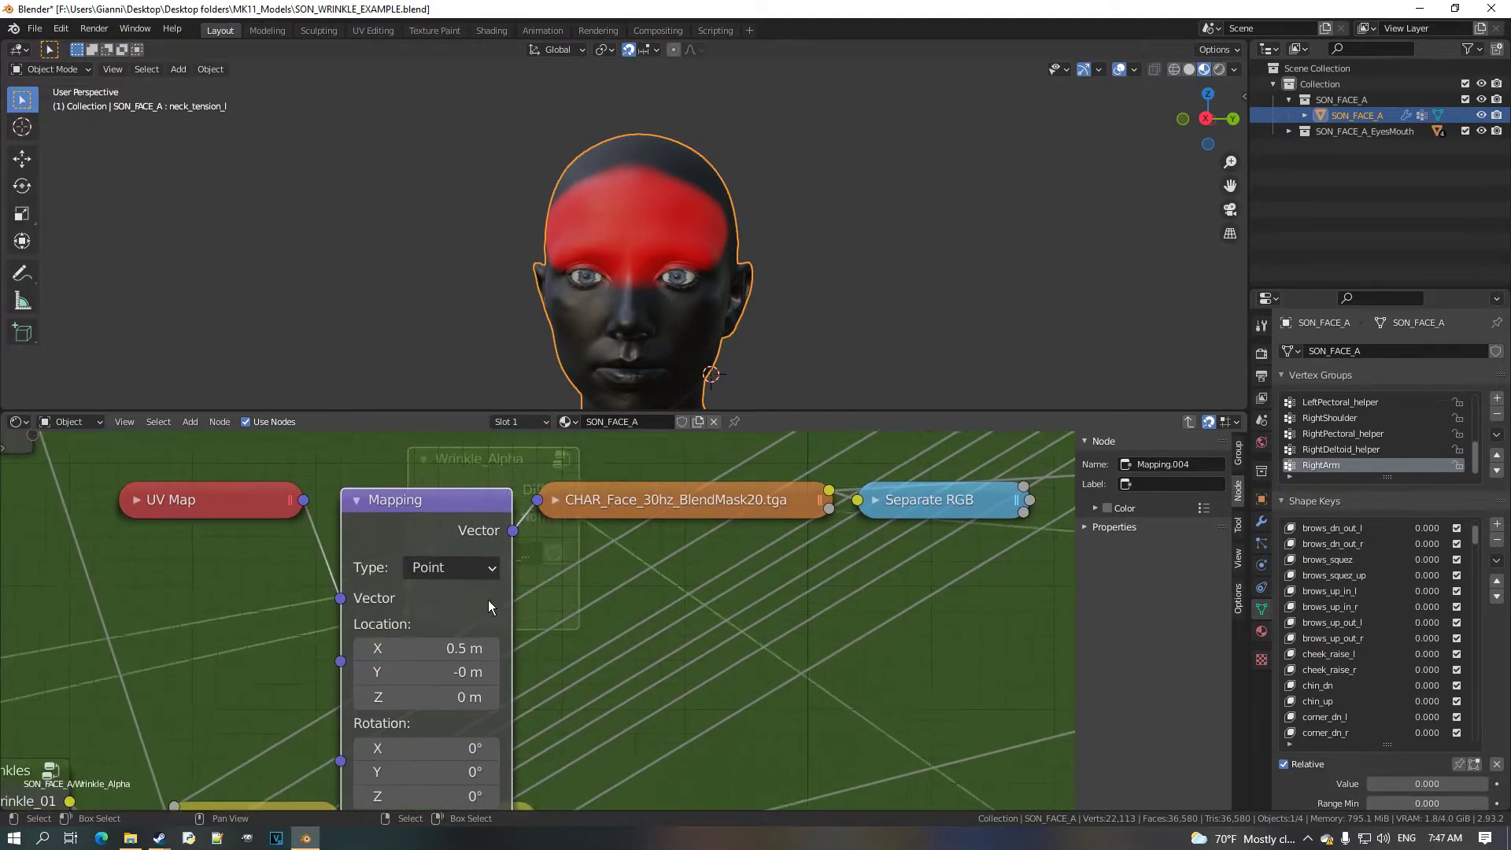
scroll(488, 600, up, 1)
drag(465, 682, 483, 687)
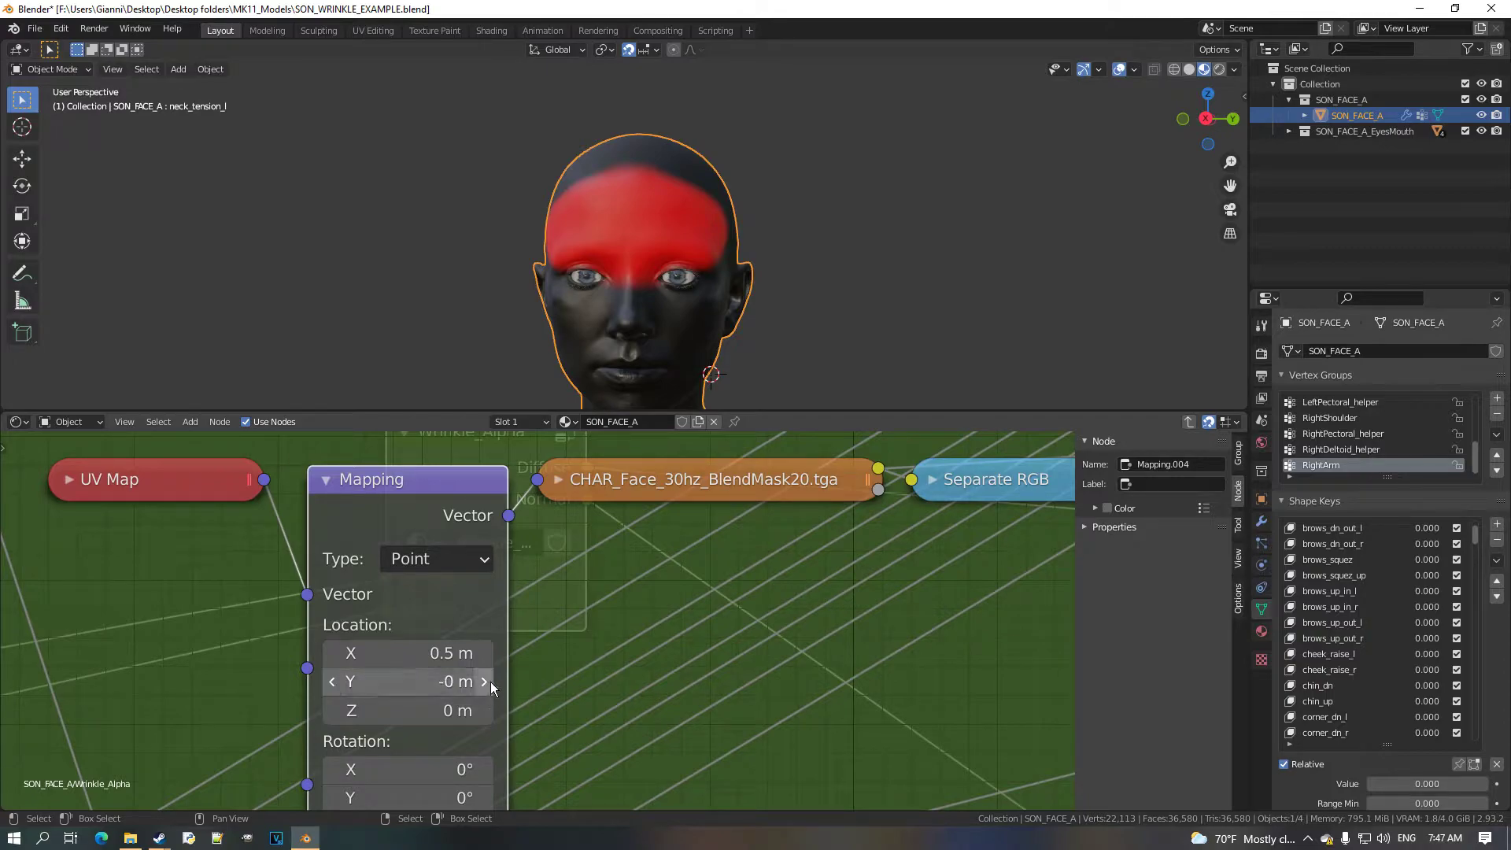
click(488, 683)
click(487, 683)
click(488, 683)
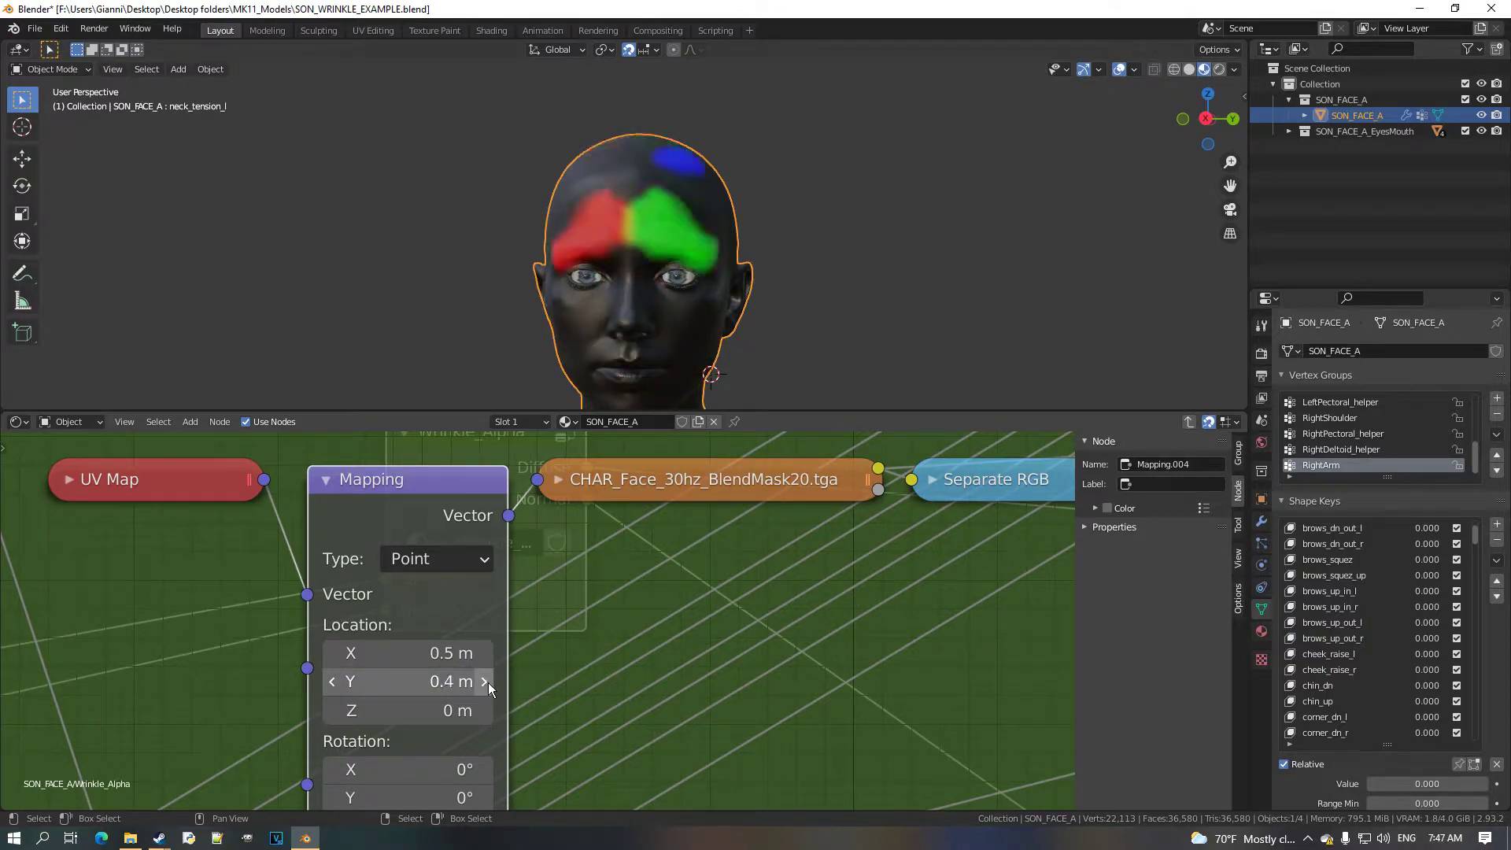
click(488, 683)
Compare the mask regions around the mouth and eye on the head with the CHAR_Face_30hz_BlendMask20.tga texture in the Image Editor.
scroll(776, 297, up, 2)
middle_drag(776, 297, 732, 347)
scroll(702, 296, up, 2)
scroll(678, 308, down, 4)
click(20, 422)
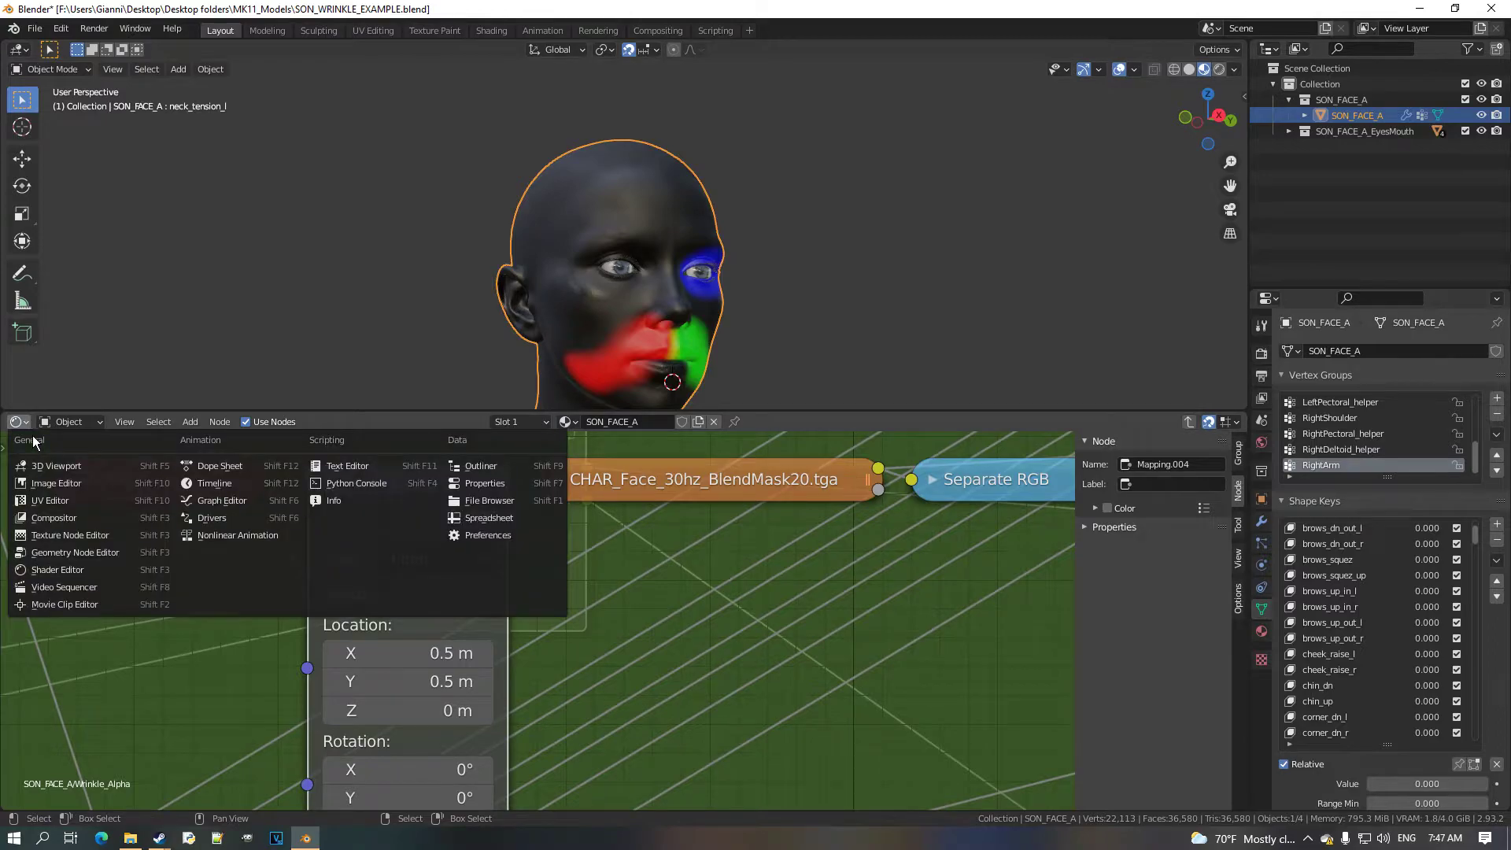
click(90, 488)
middle_drag(492, 433, 511, 504)
scroll(527, 582, up, 2)
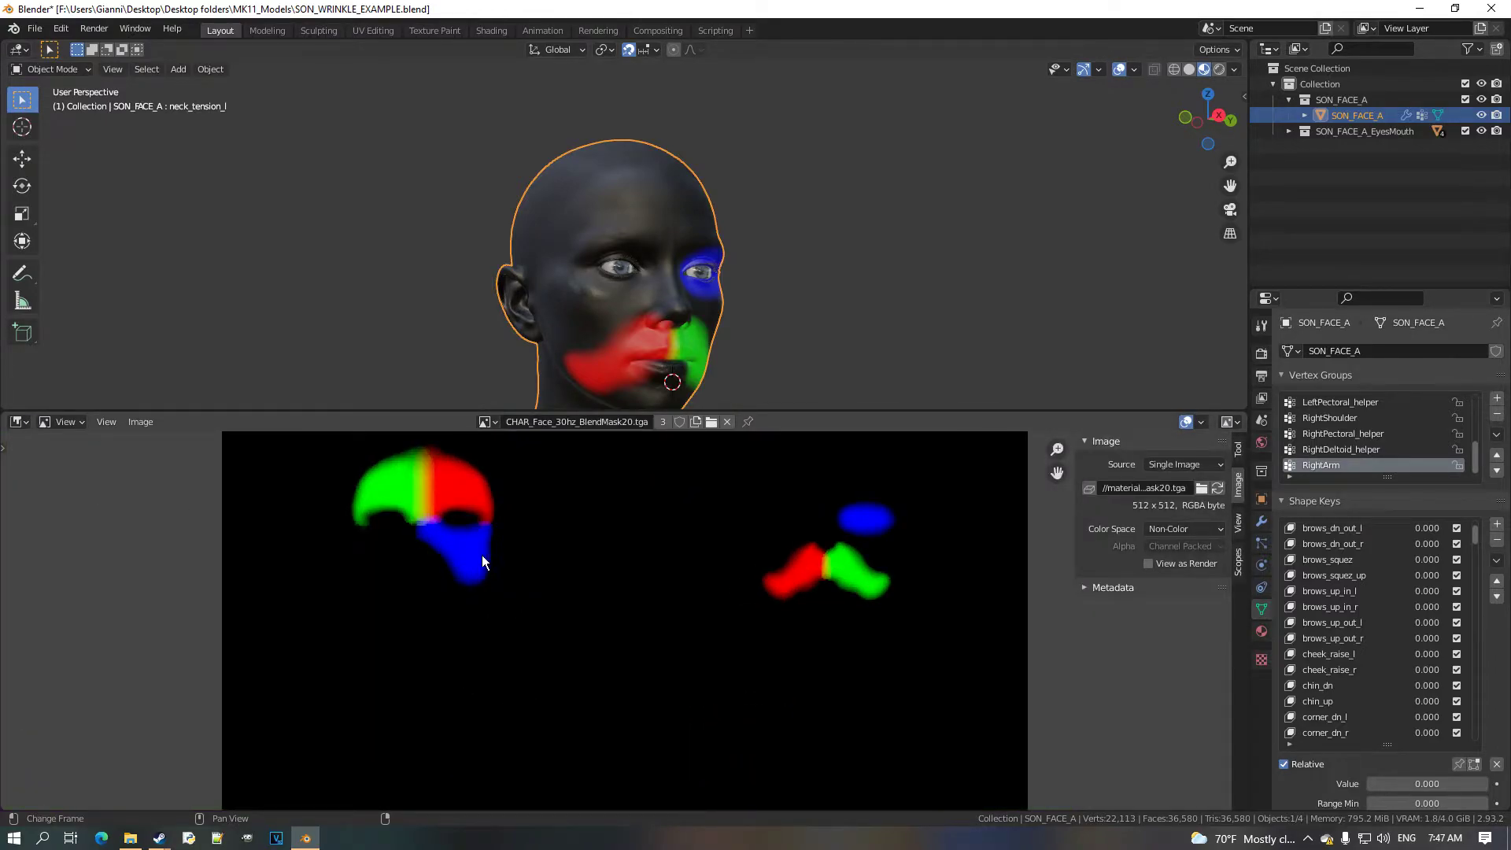
scroll(724, 249, up, 5)
middle_drag(852, 249, 697, 242)
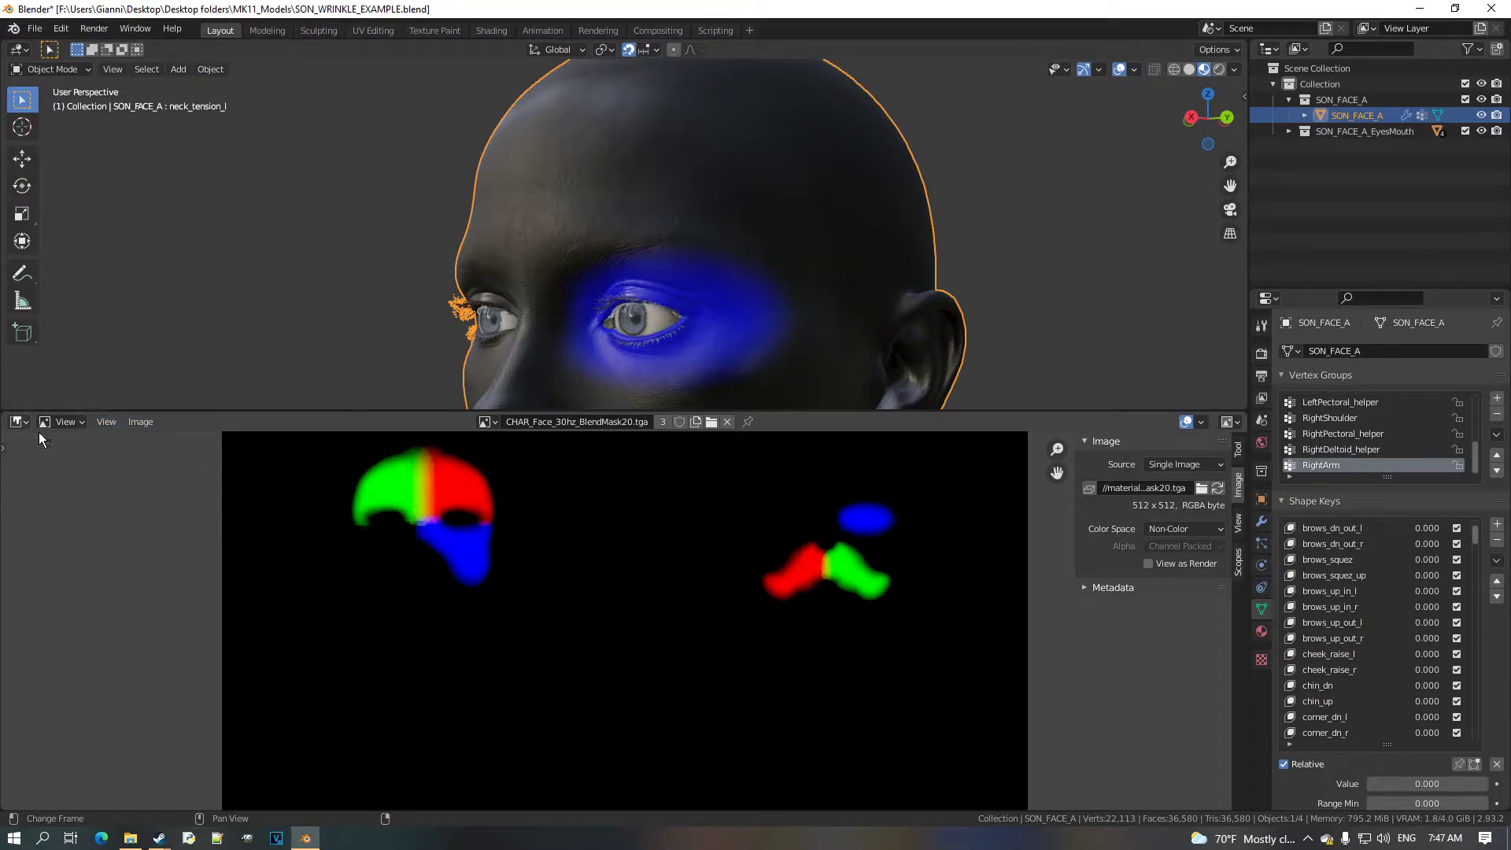
Check the BlendMask20 texture against the expanded Mapping node once more, ending in the Shader Editor.
click(19, 421)
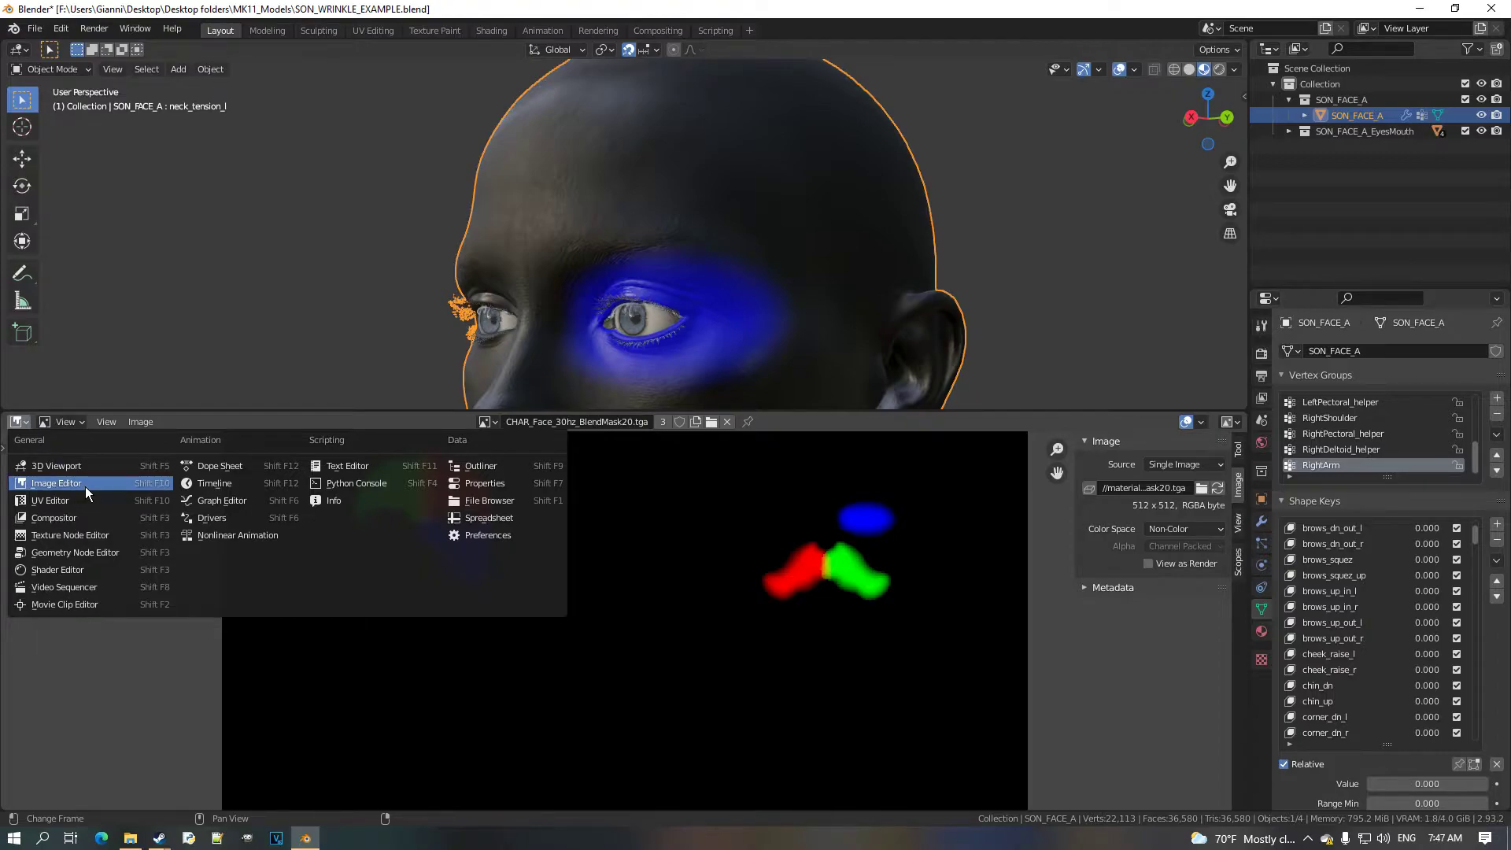
click(85, 485)
click(23, 423)
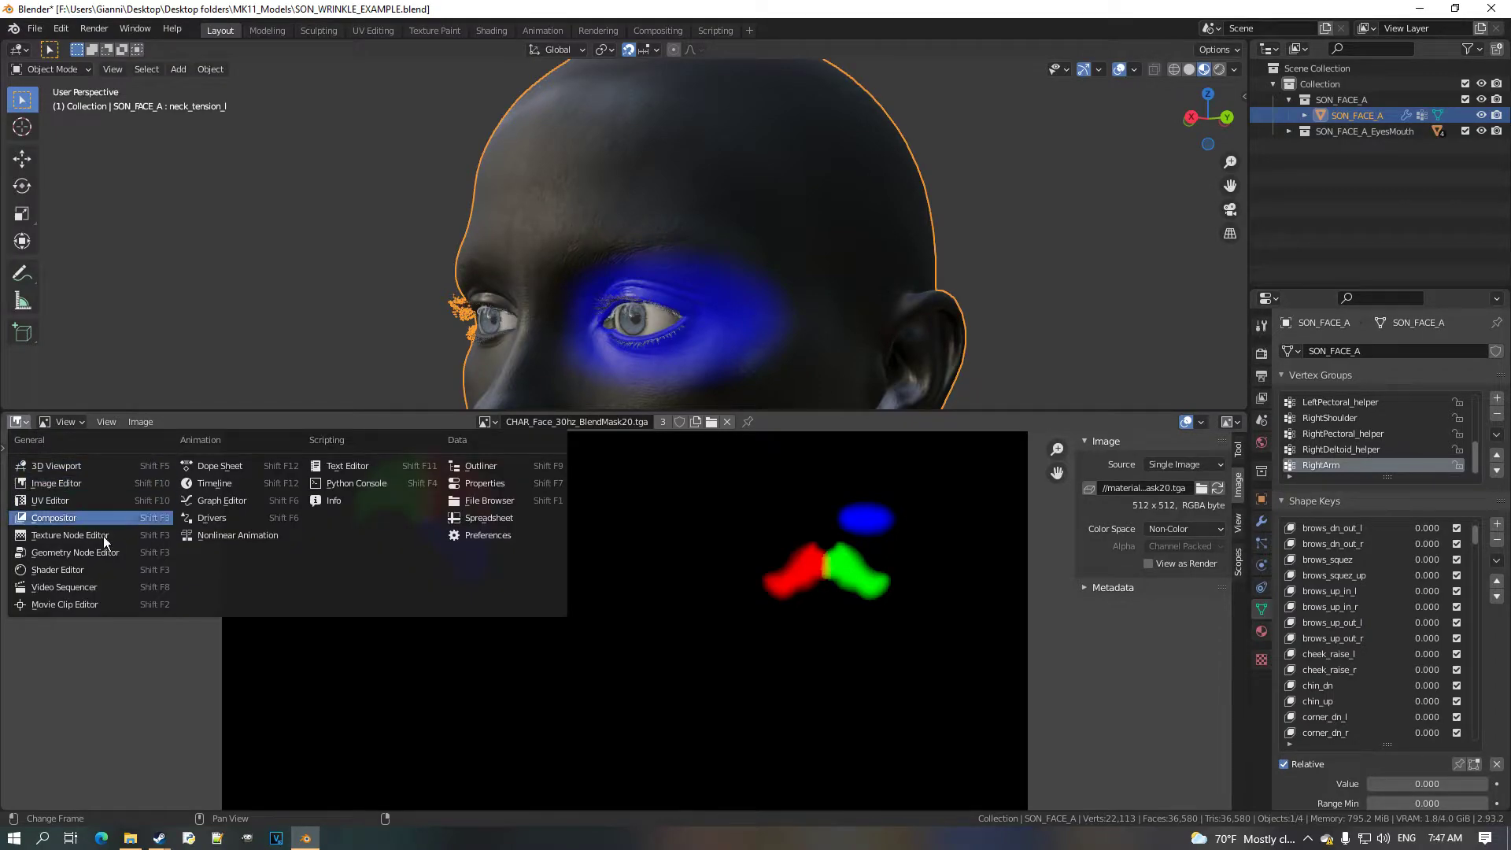
click(127, 577)
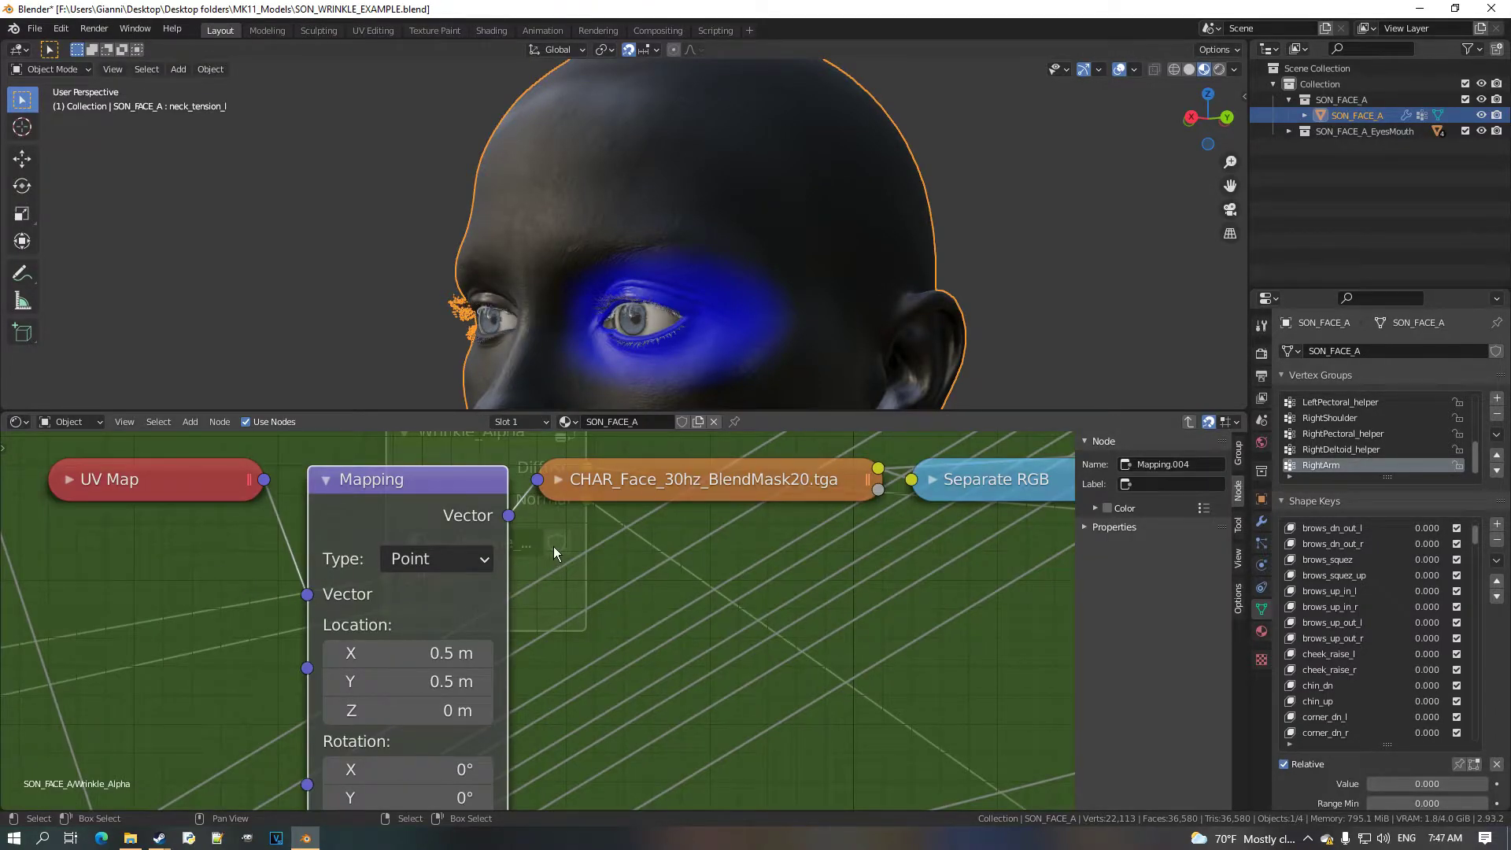
click(19, 422)
click(91, 488)
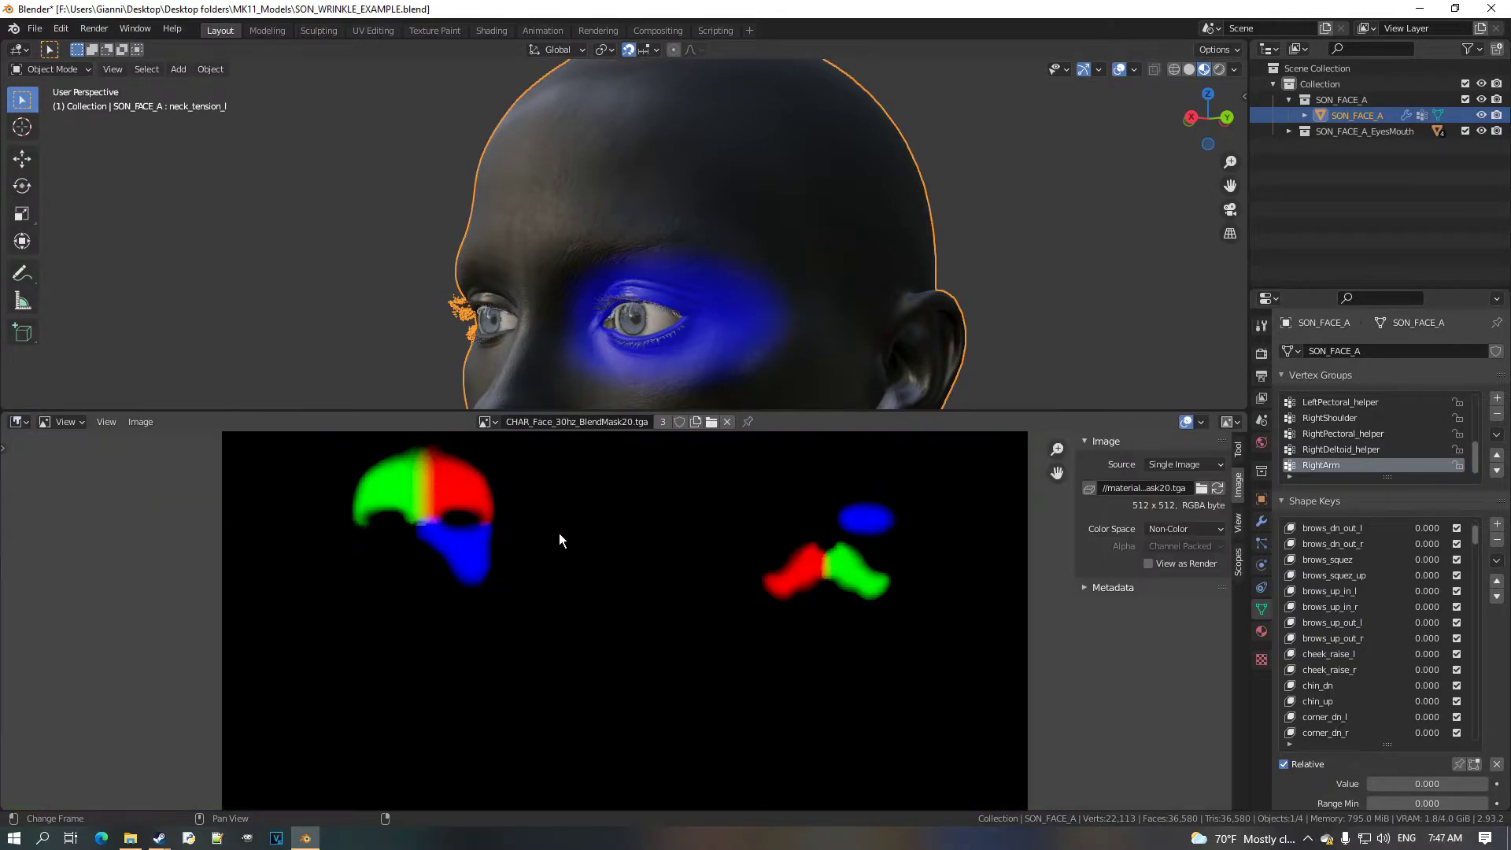
click(22, 425)
click(83, 580)
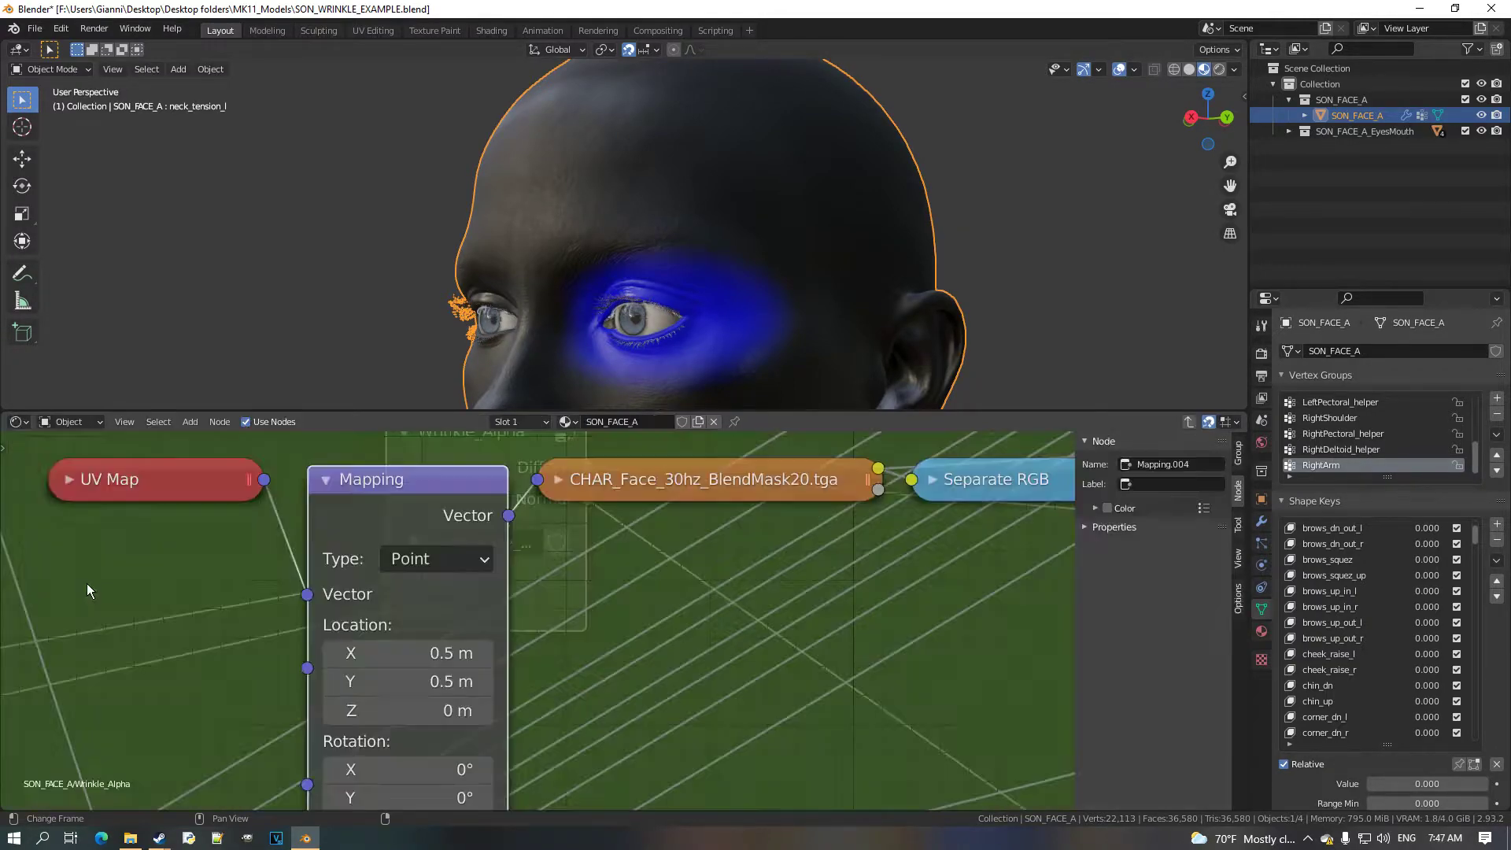
Set the duplicated row's Mapping X location to 0 m and enlarge the 3D viewport to inspect the mask on the face.
drag(341, 664, 303, 663)
mouse_move(600, 370)
middle_down()
mouse_move(704, 351)
mouse_move(606, 346)
middle_up()
drag(764, 414, 763, 463)
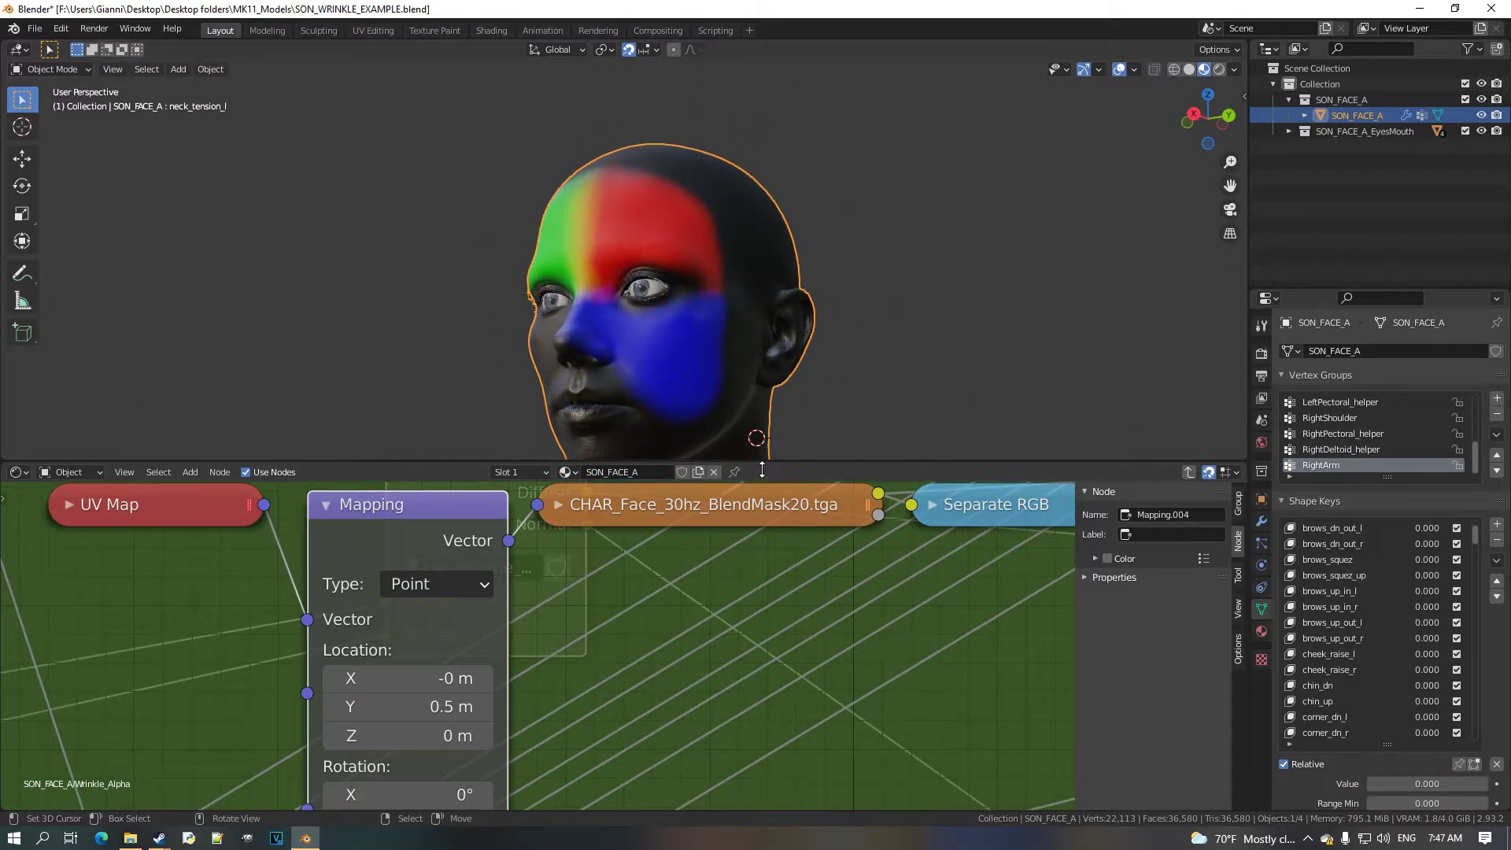
scroll(680, 342, up, 3)
middle_drag(680, 342, 738, 346)
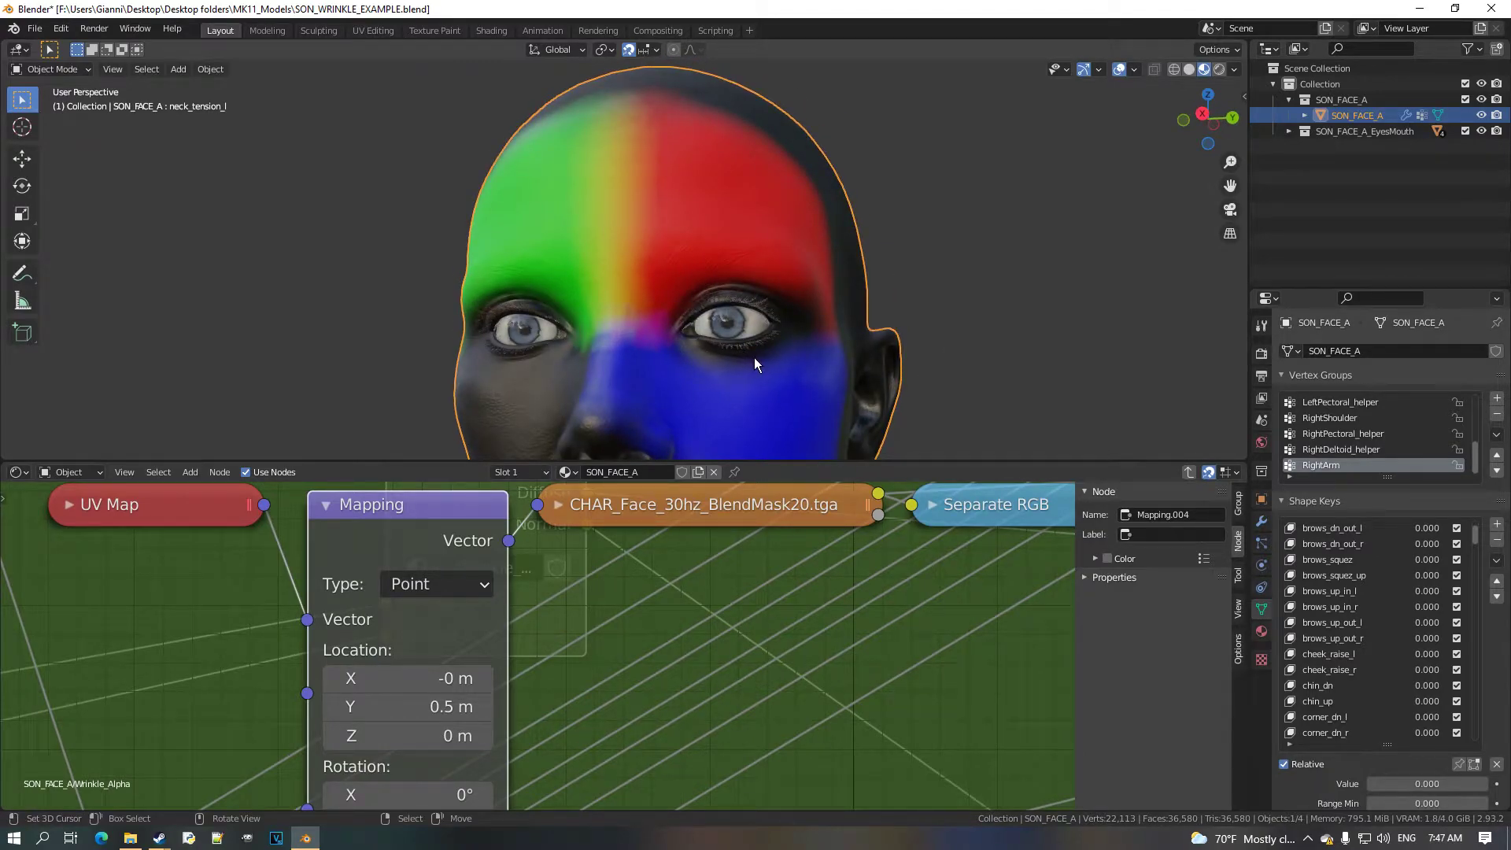
scroll(754, 362, down, 5)
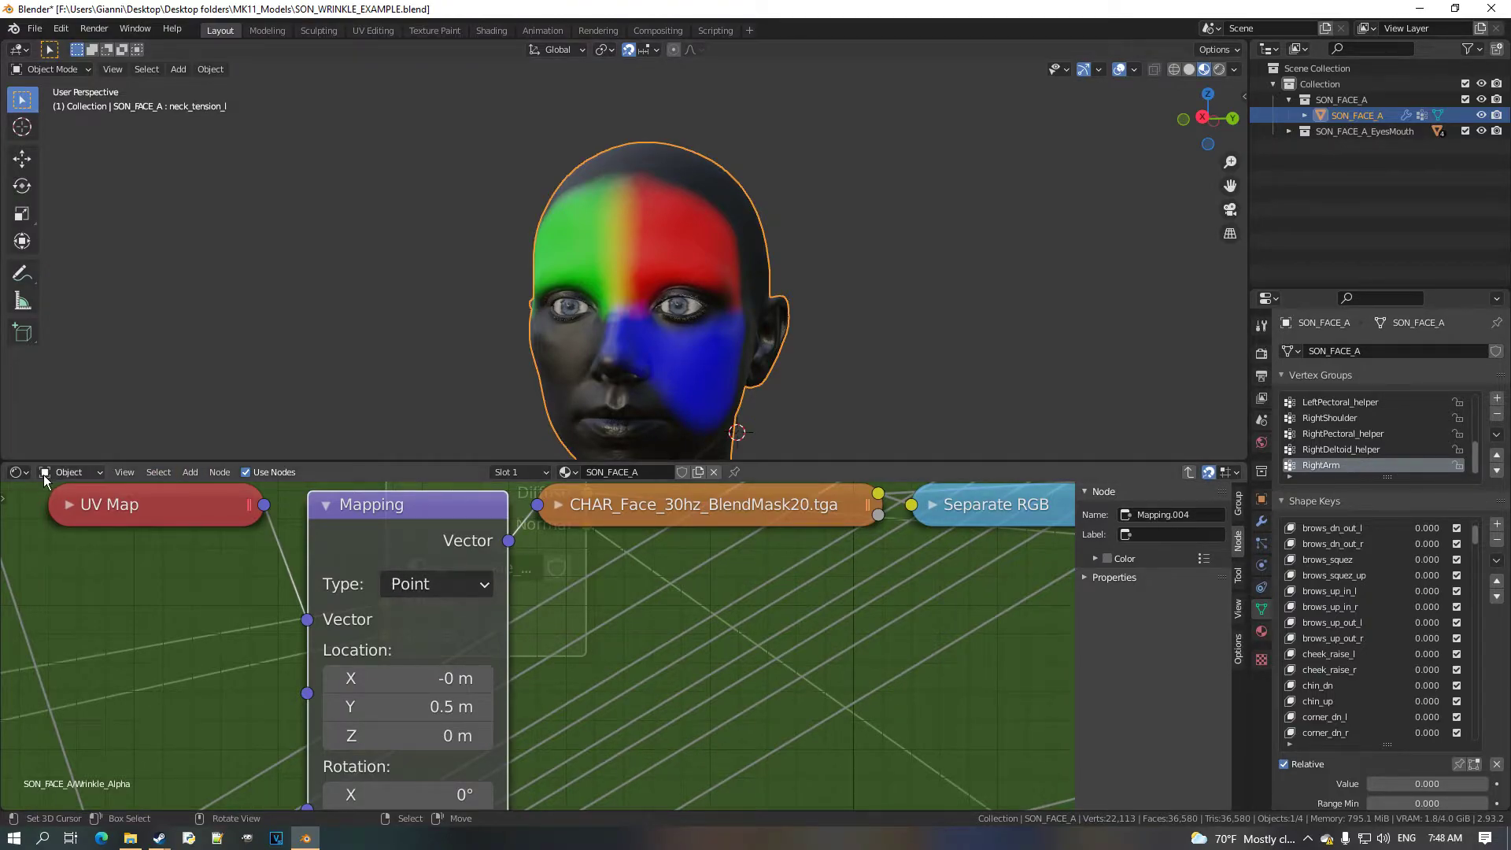
Examine the lower half of the BlendMask20 texture in the Image Editor and return to the Shader Editor.
click(20, 473)
click(108, 535)
scroll(554, 535, down, 2)
middle_drag(554, 535, 554, 529)
middle_drag(554, 600, 557, 533)
scroll(483, 732, up, 2)
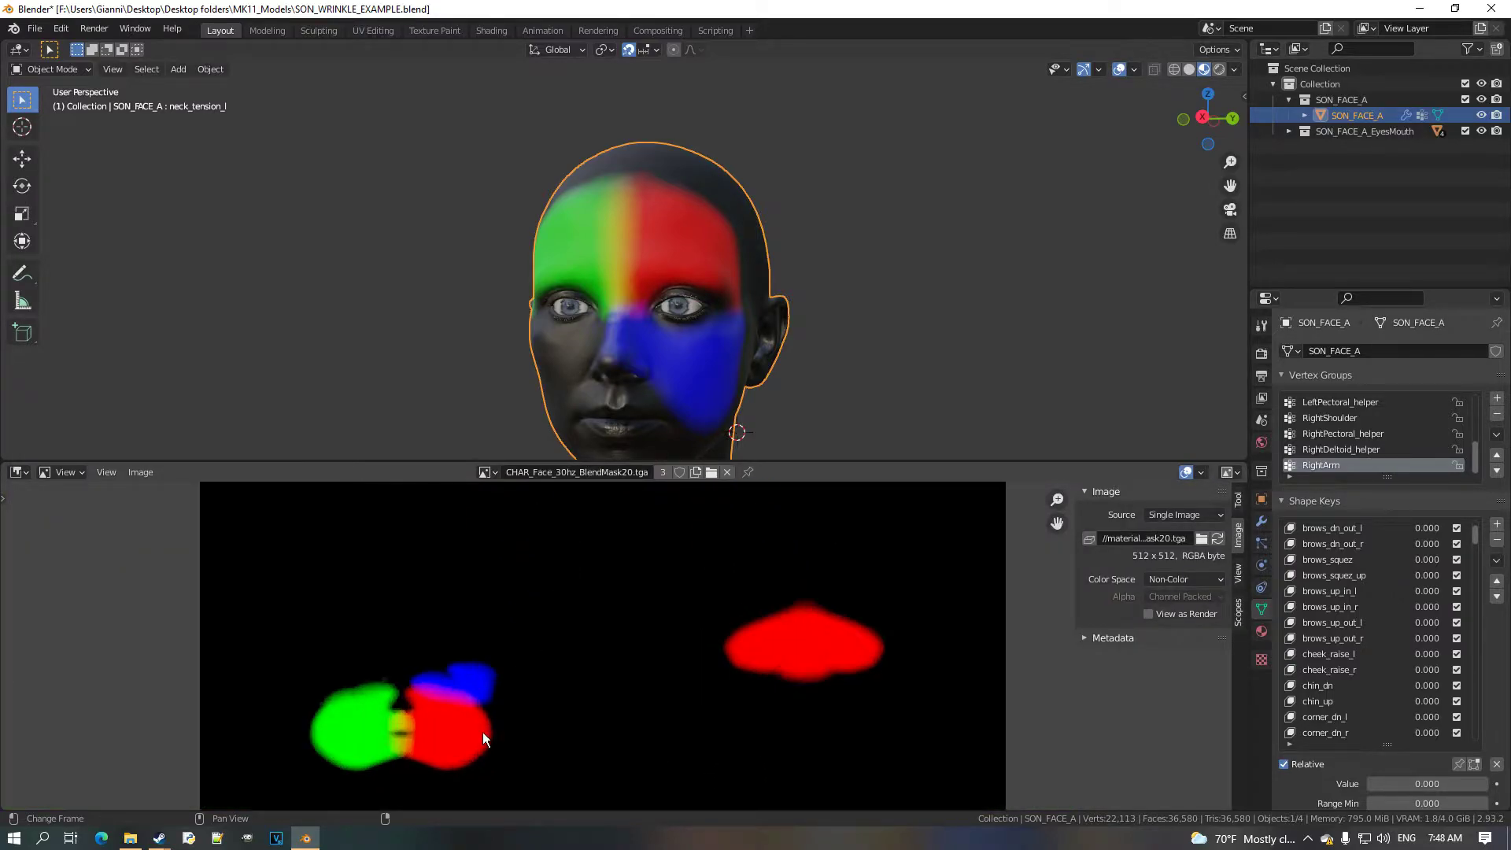
middle_drag(476, 702, 516, 659)
scroll(493, 640, up, 1)
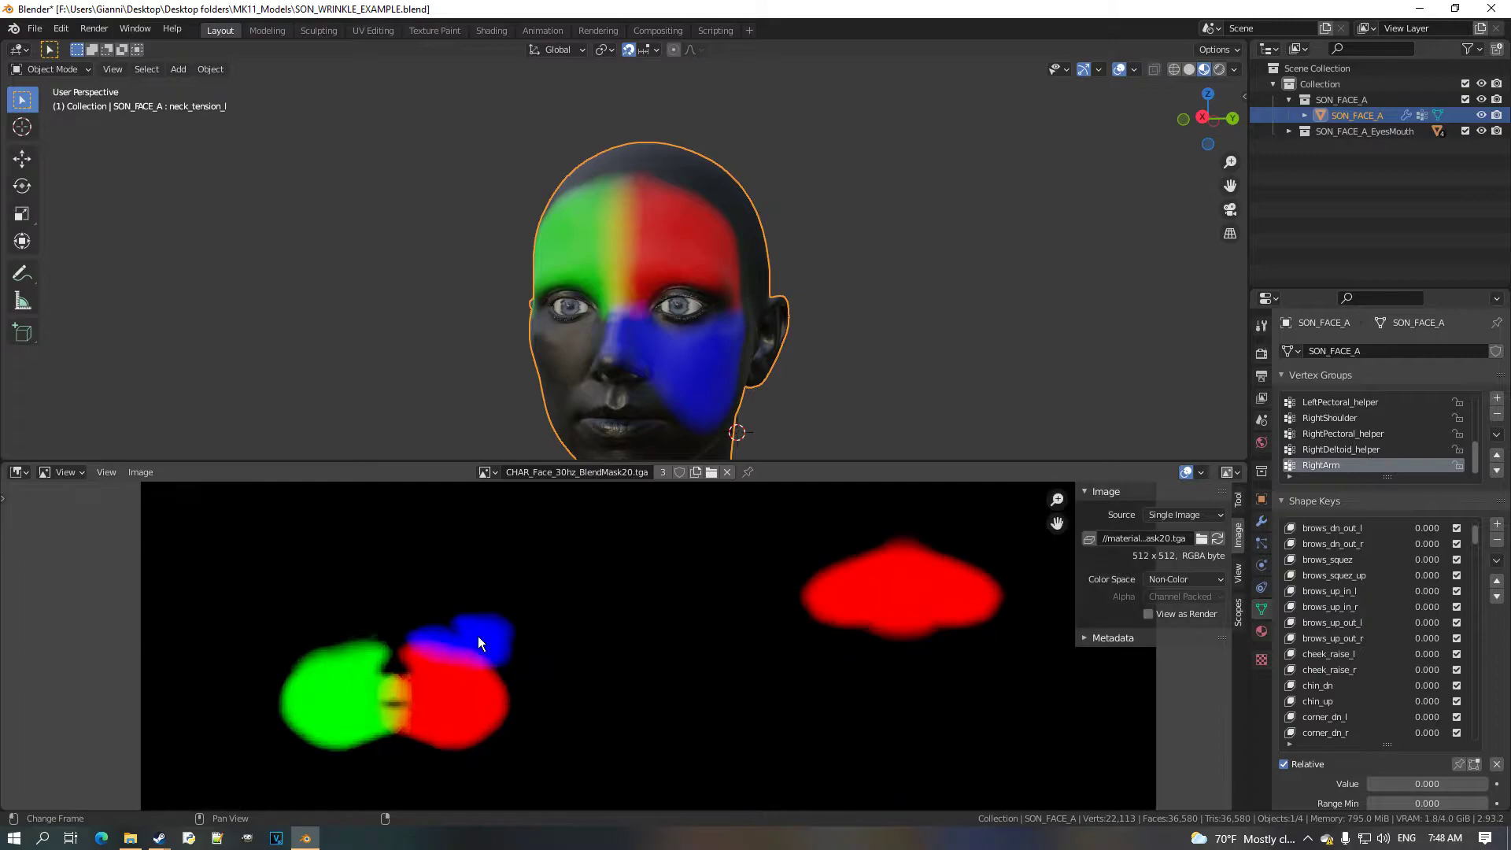
click(20, 472)
click(51, 619)
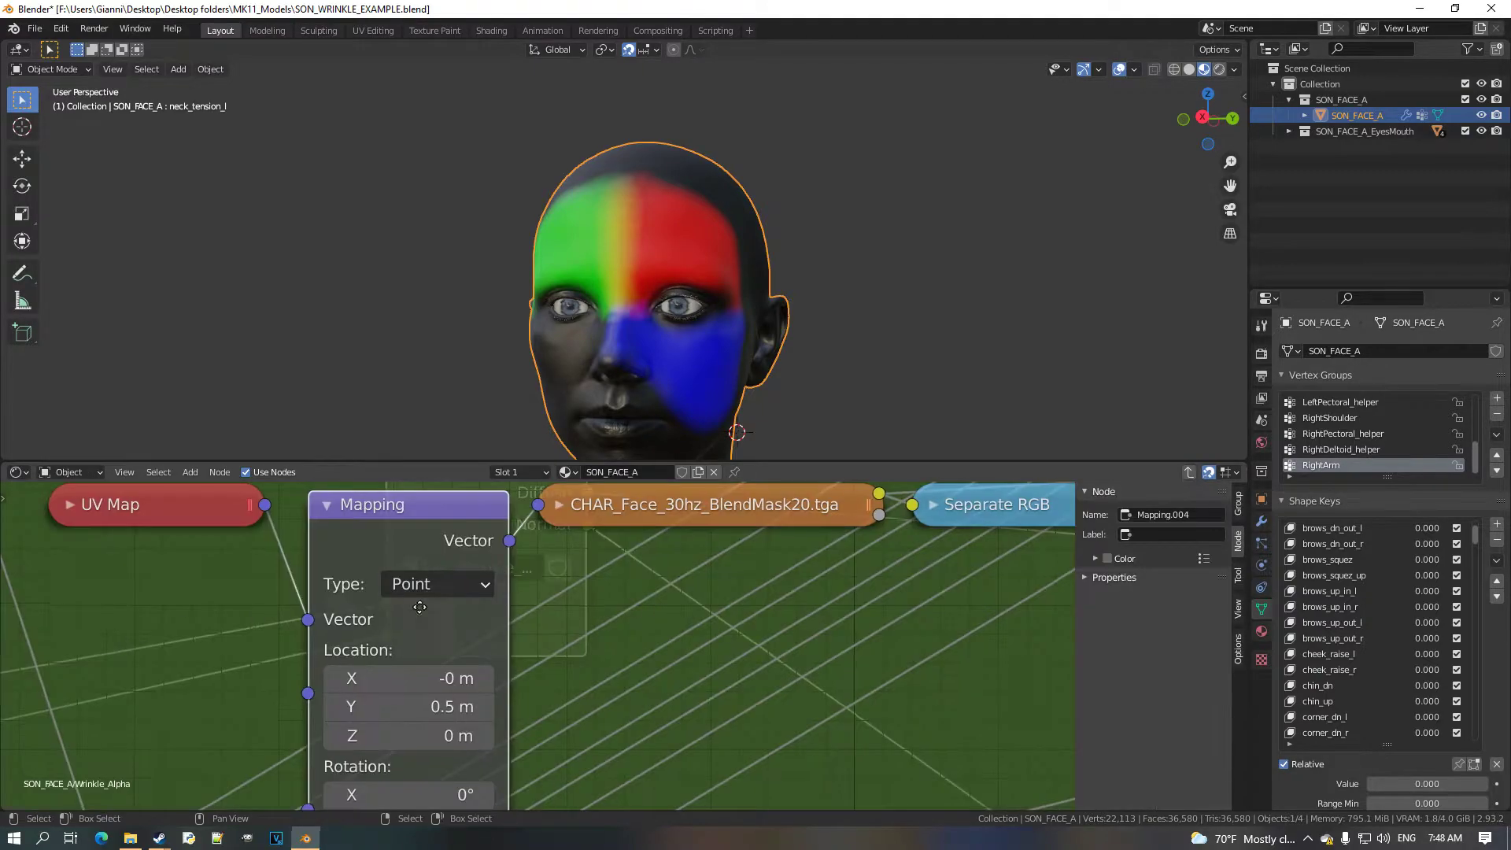
Set the duplicated row's Mapping Y location to 0 m and inspect the cheek masks on the head.
middle_drag(413, 607, 484, 581)
drag(413, 682, 369, 681)
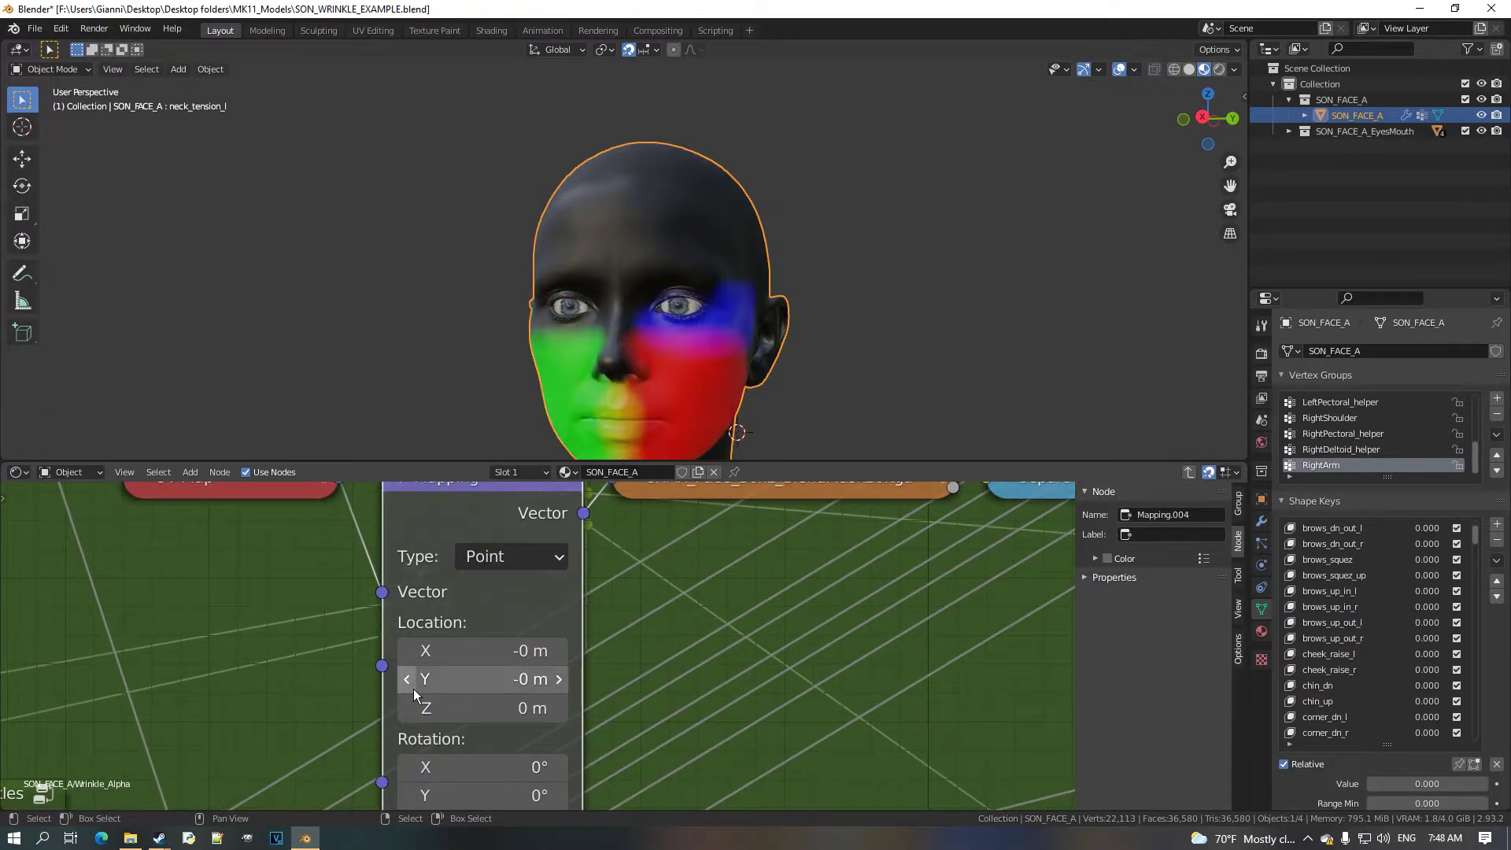
middle_drag(635, 391, 578, 379)
scroll(577, 379, up, 3)
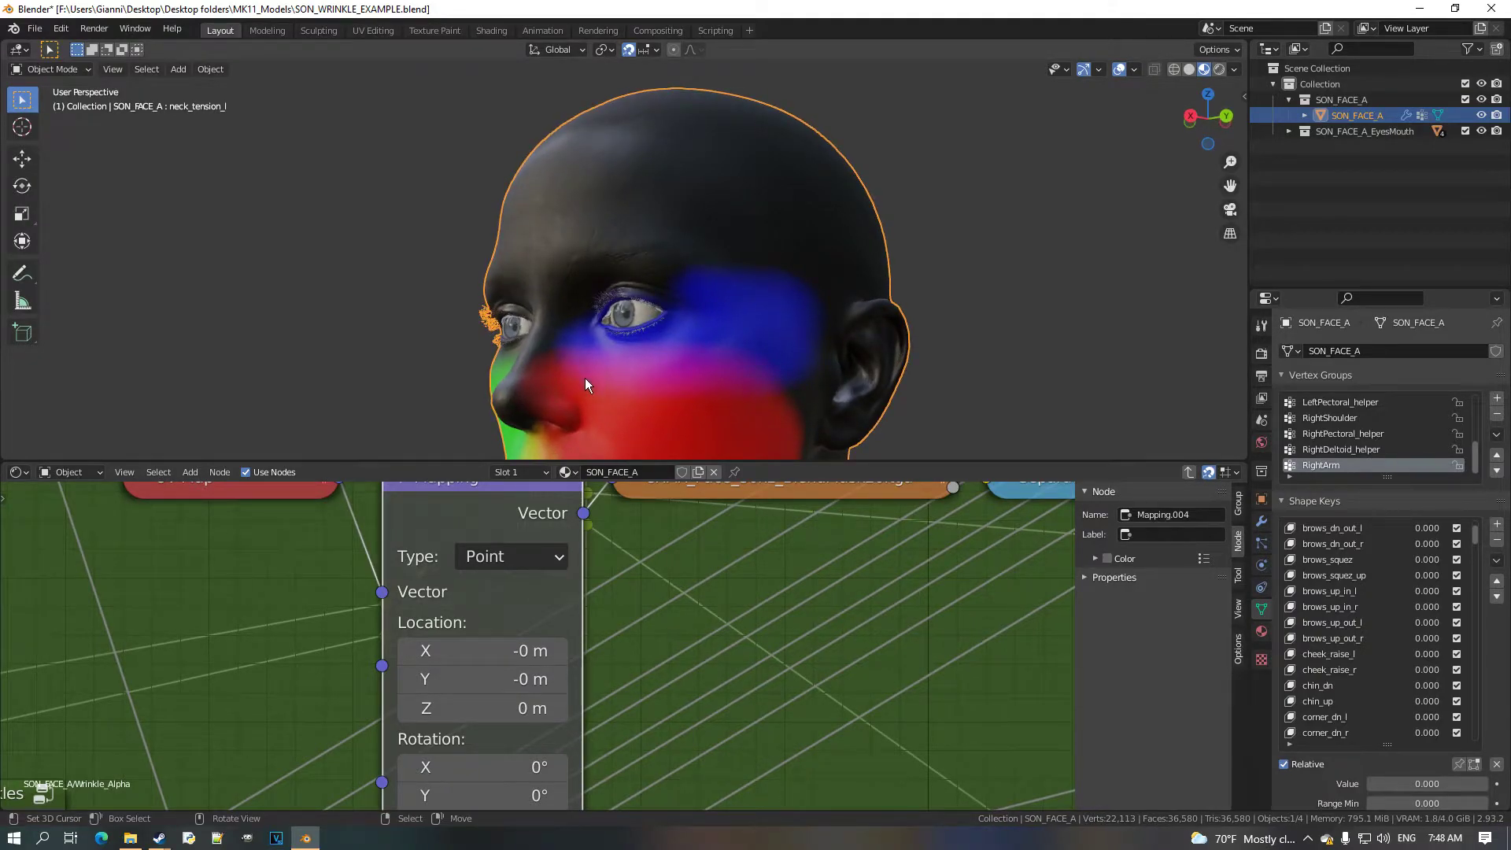
scroll(485, 596, down, 4)
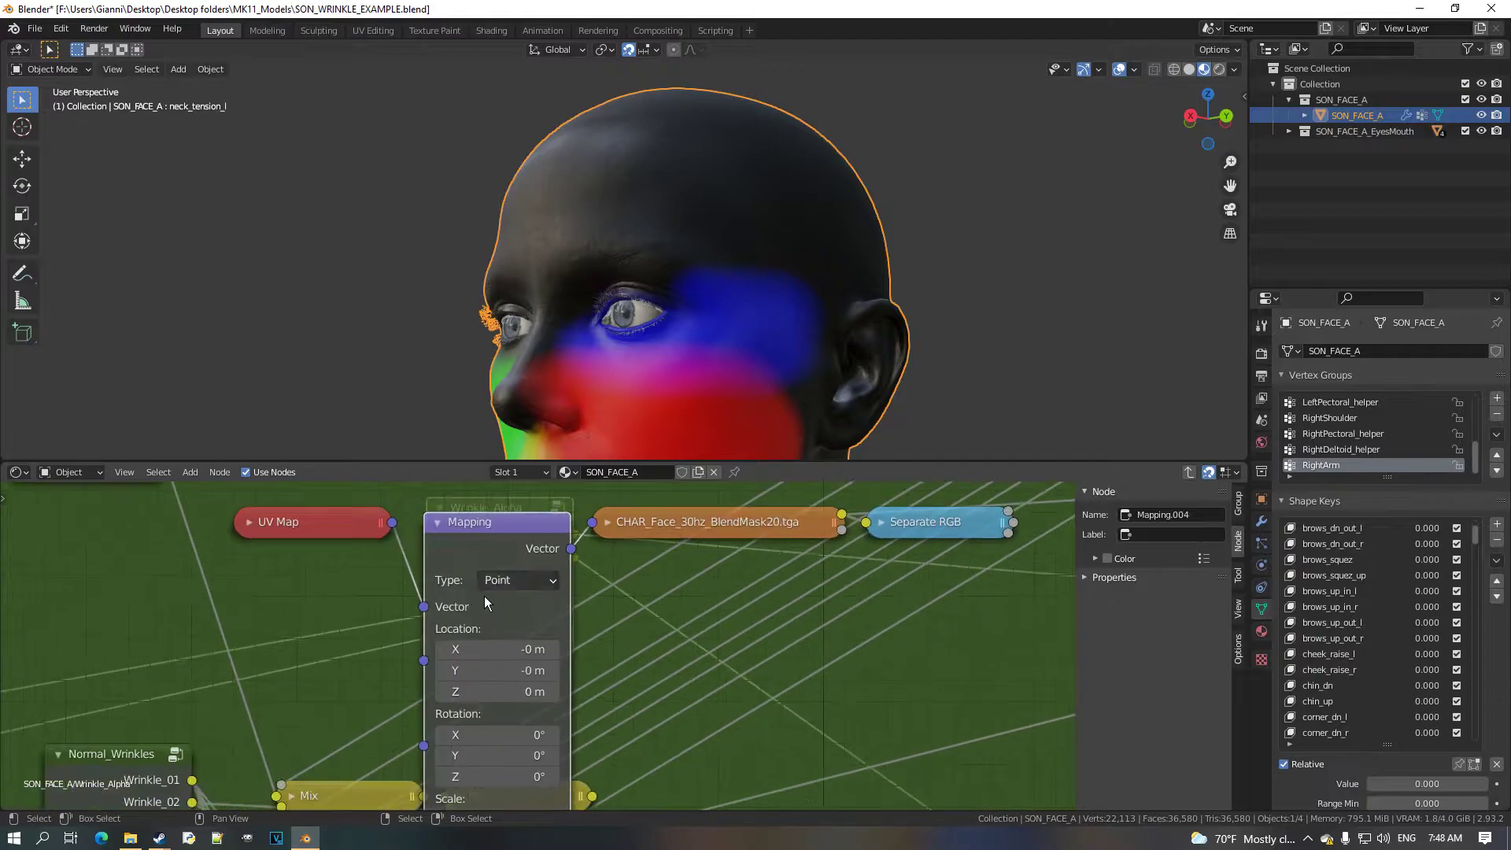
Display only the alpha channel of the BlendMask20 texture in the Image Editor, and return to the Shader Editor.
scroll(461, 602, up, 1)
click(19, 472)
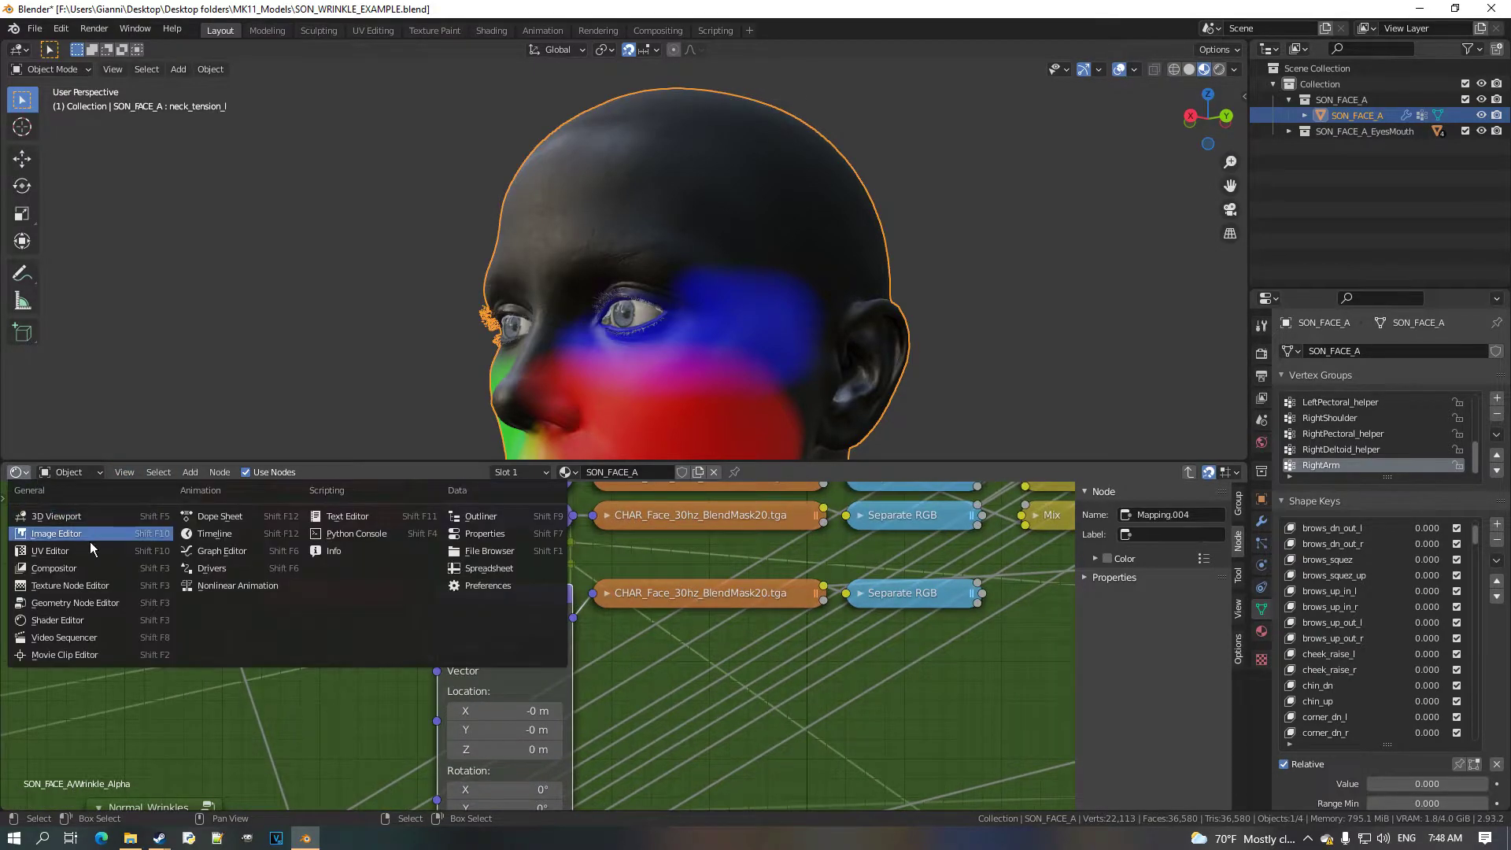
click(88, 526)
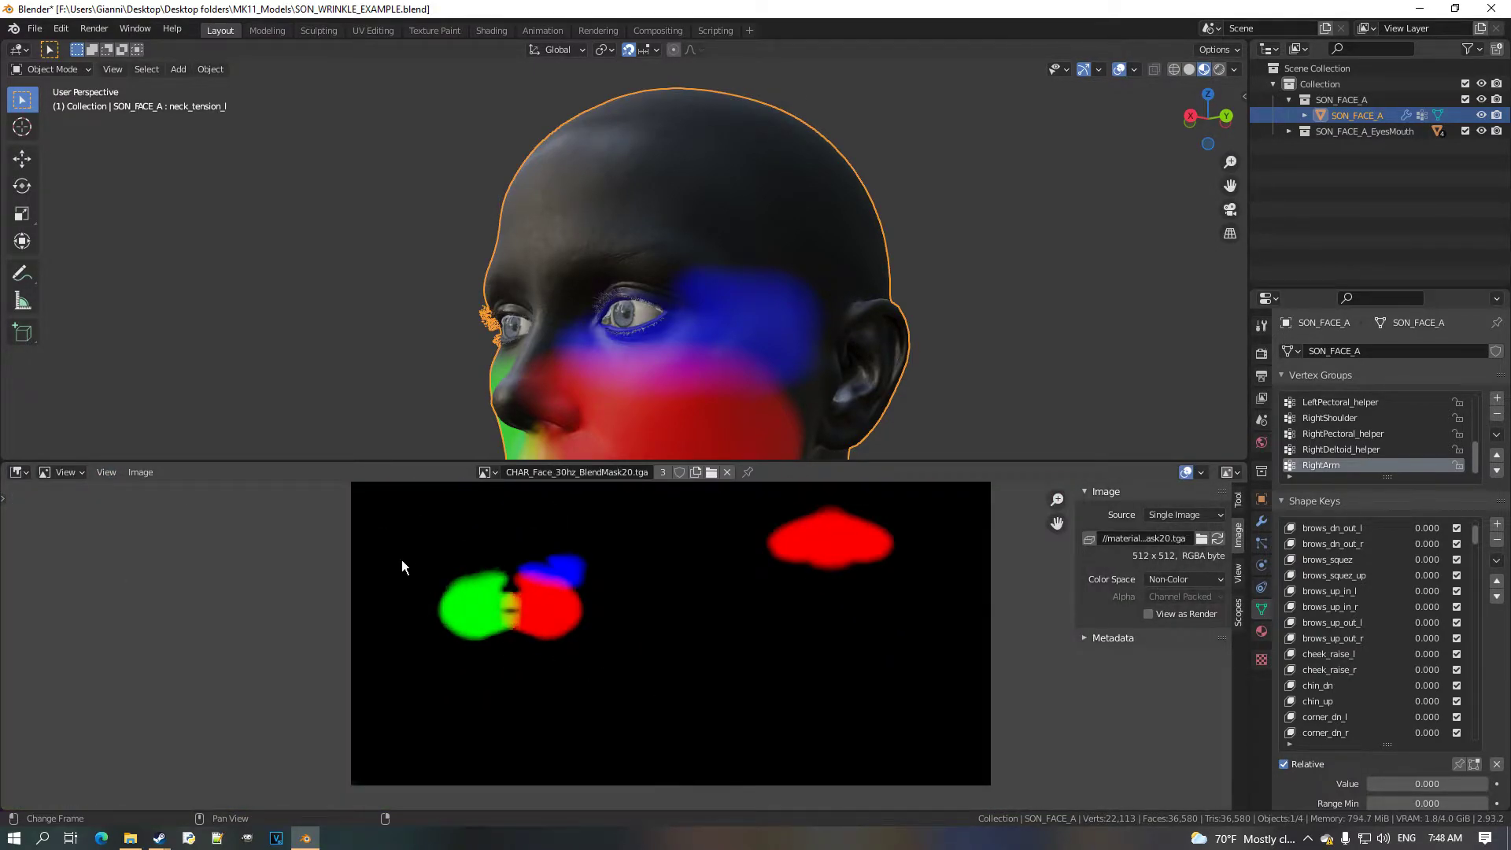
click(1226, 472)
click(1259, 525)
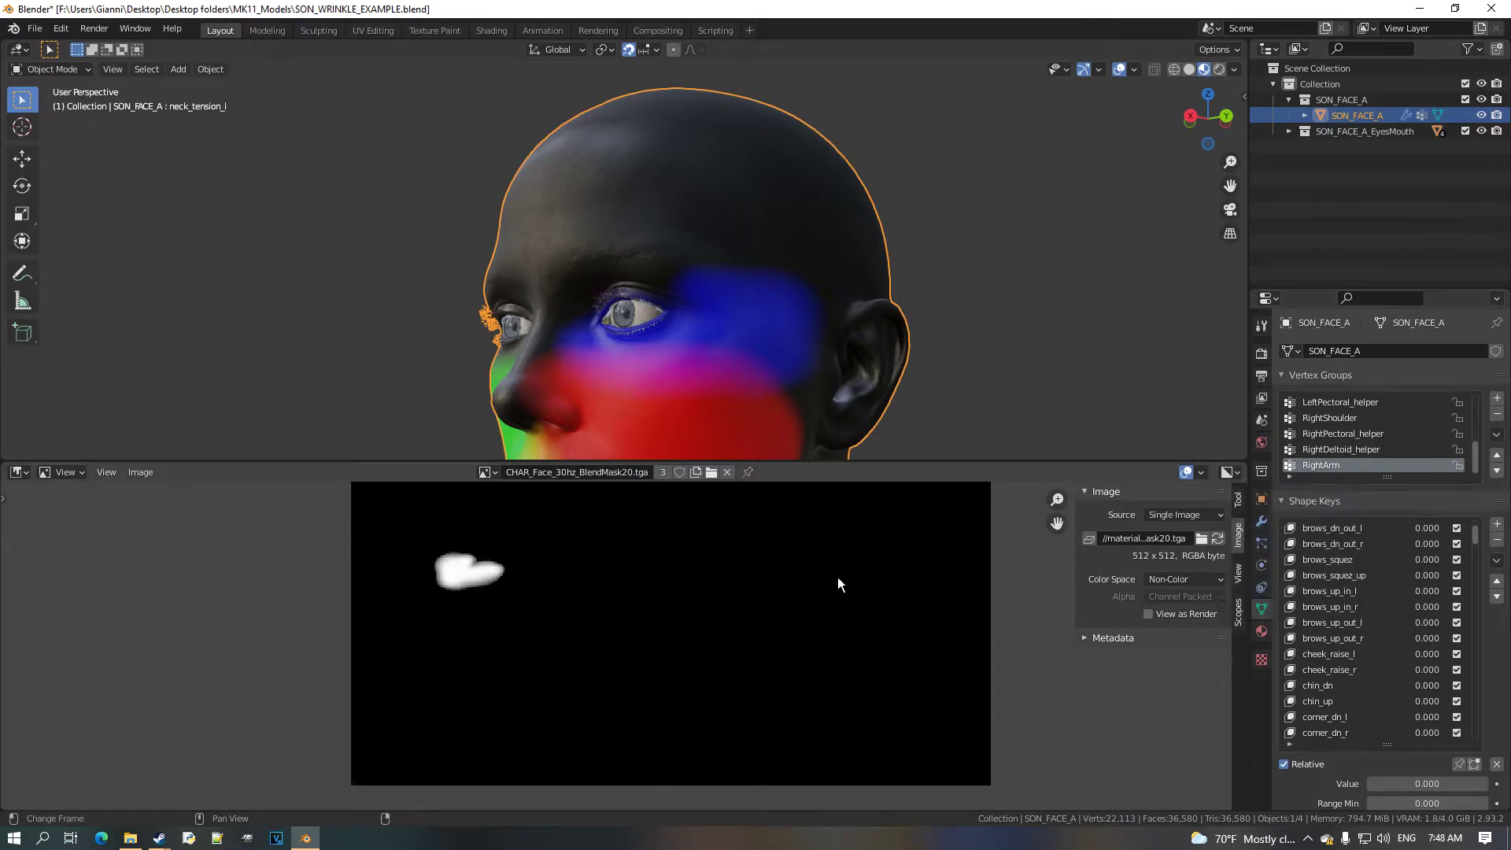
scroll(510, 627, up, 1)
click(29, 472)
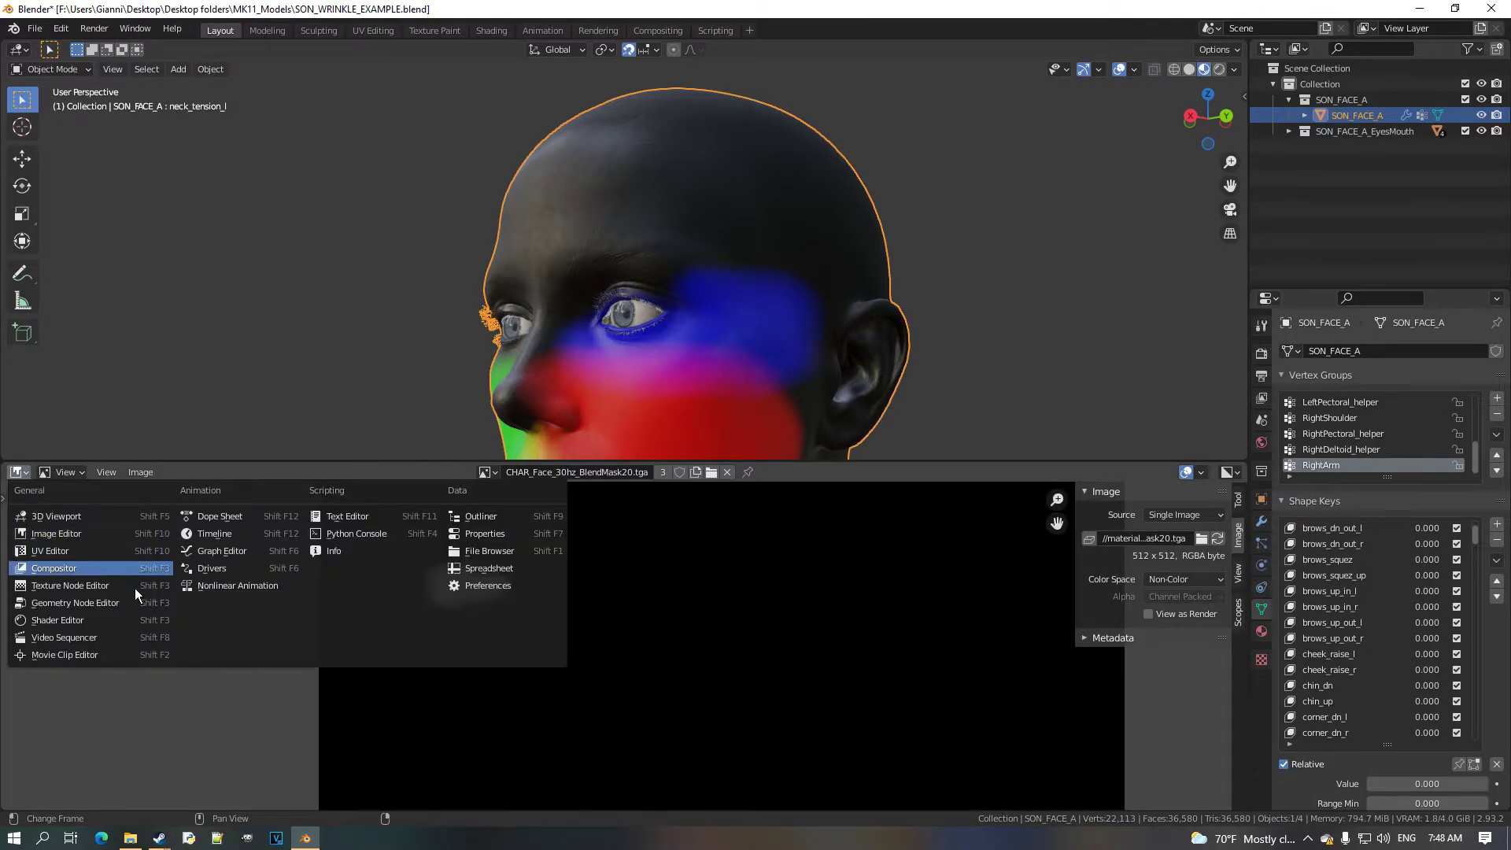
click(78, 619)
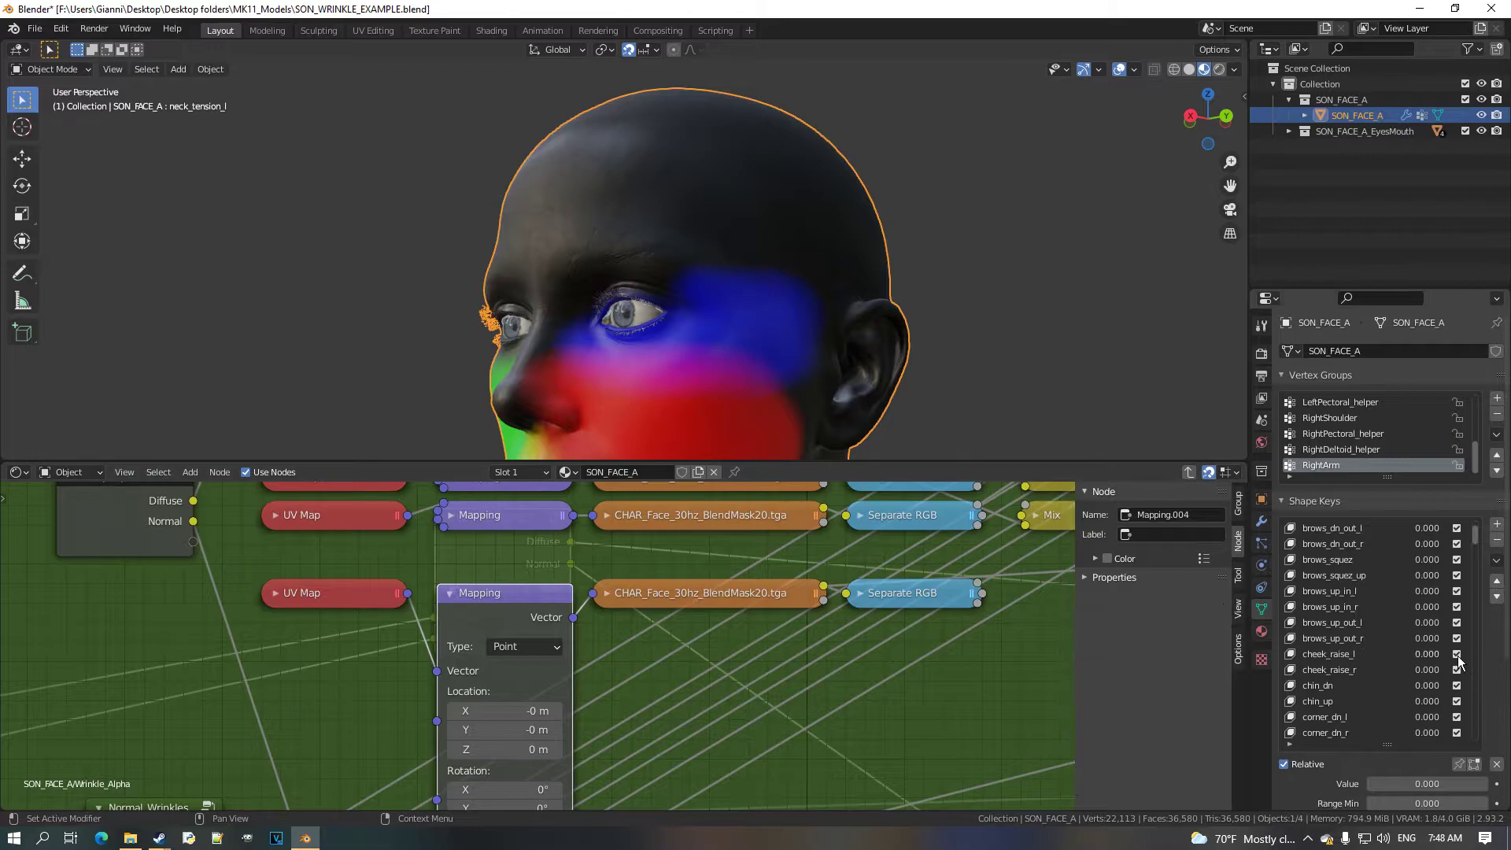
Collapse the duplicated BlendMask20 row's Mapping node.
mouse_move(1435, 656)
mouse_down()
mouse_move(1495, 656)
mouse_move(1436, 656)
mouse_up()
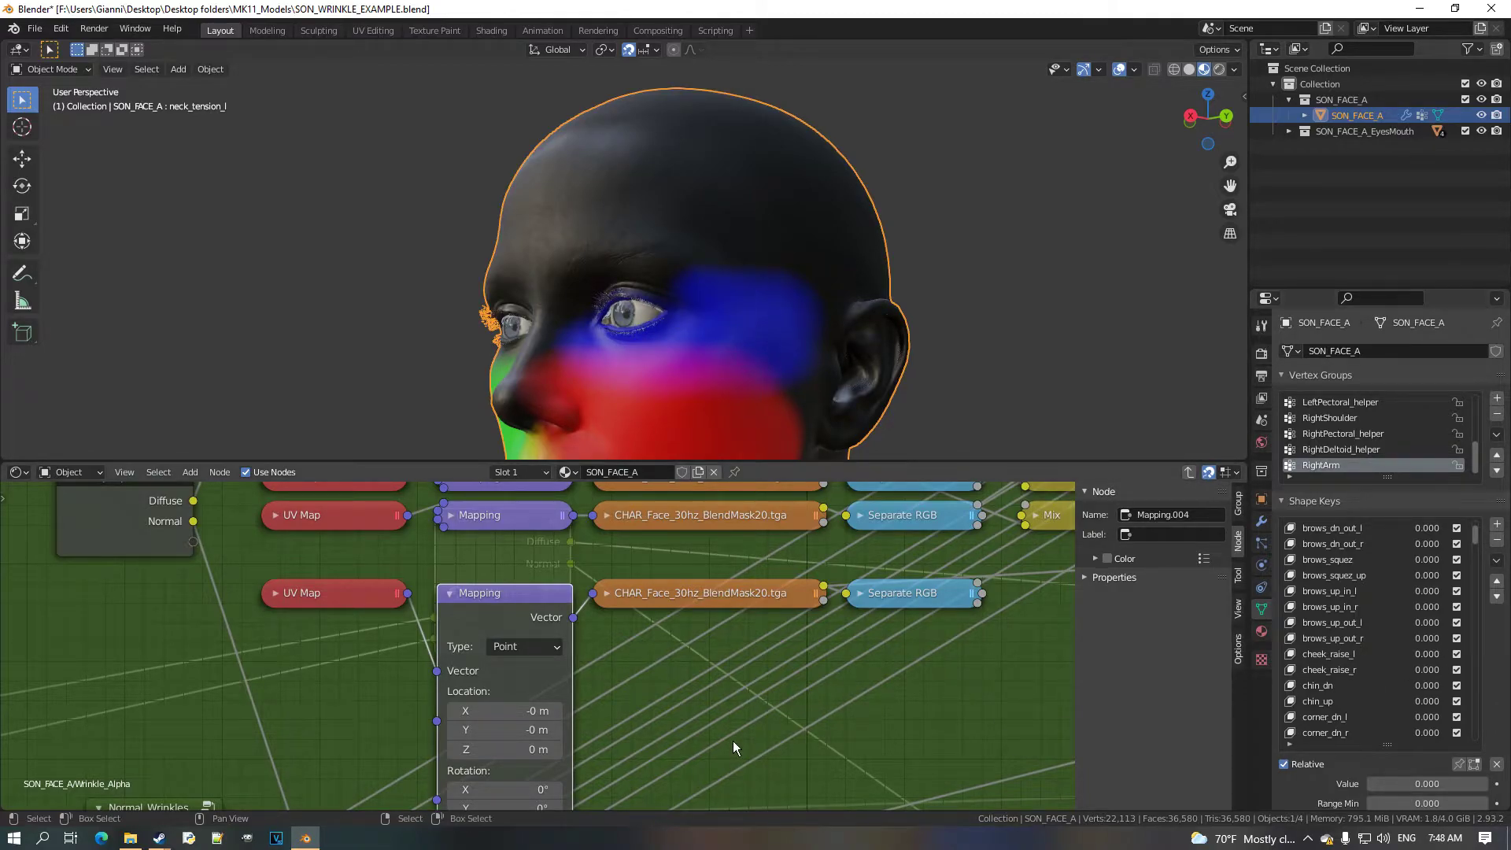
key(h)
scroll(715, 648, down, 1)
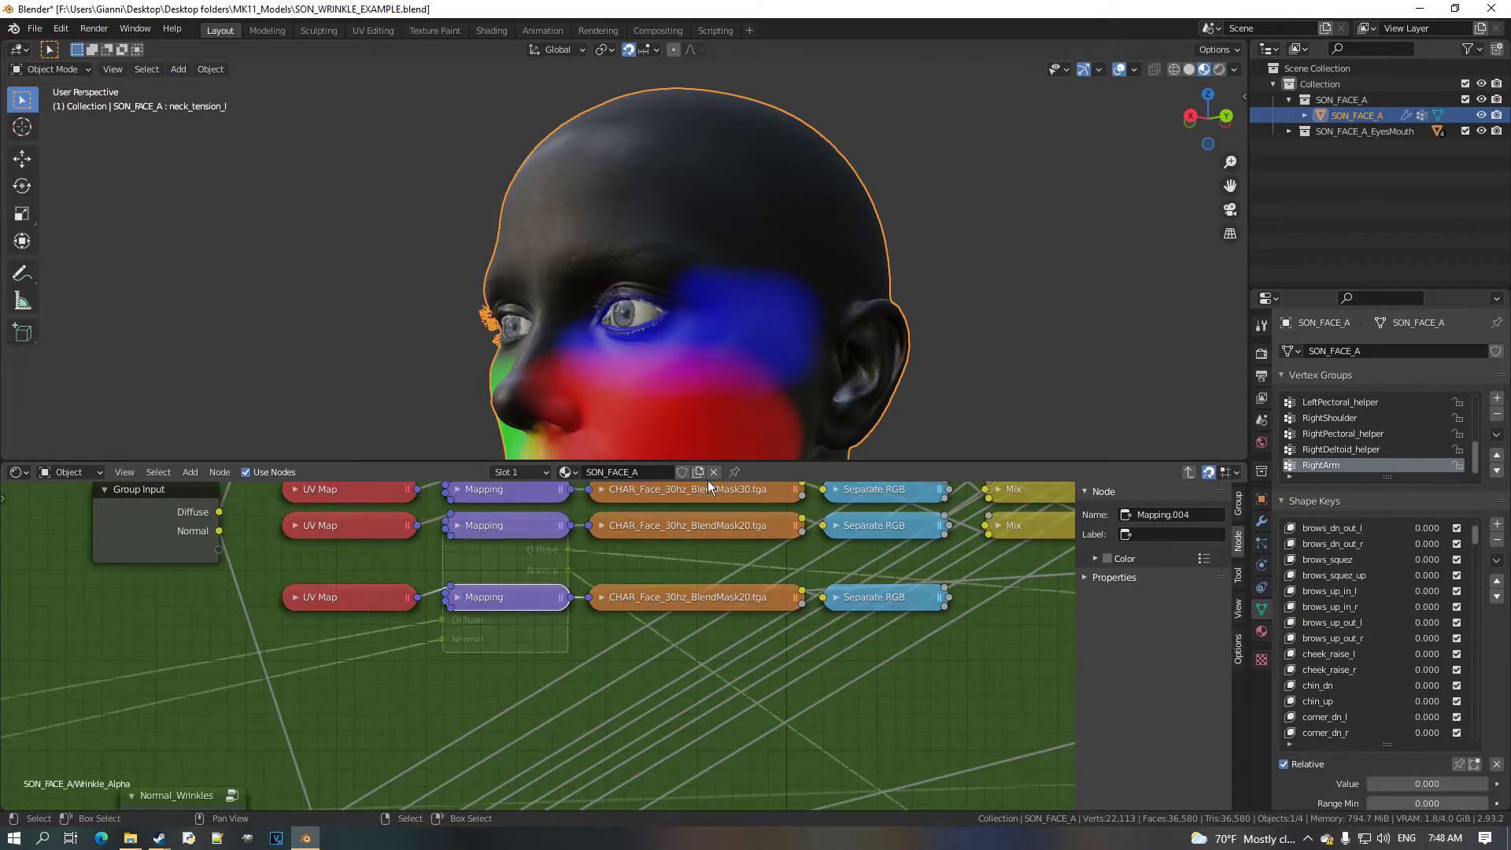
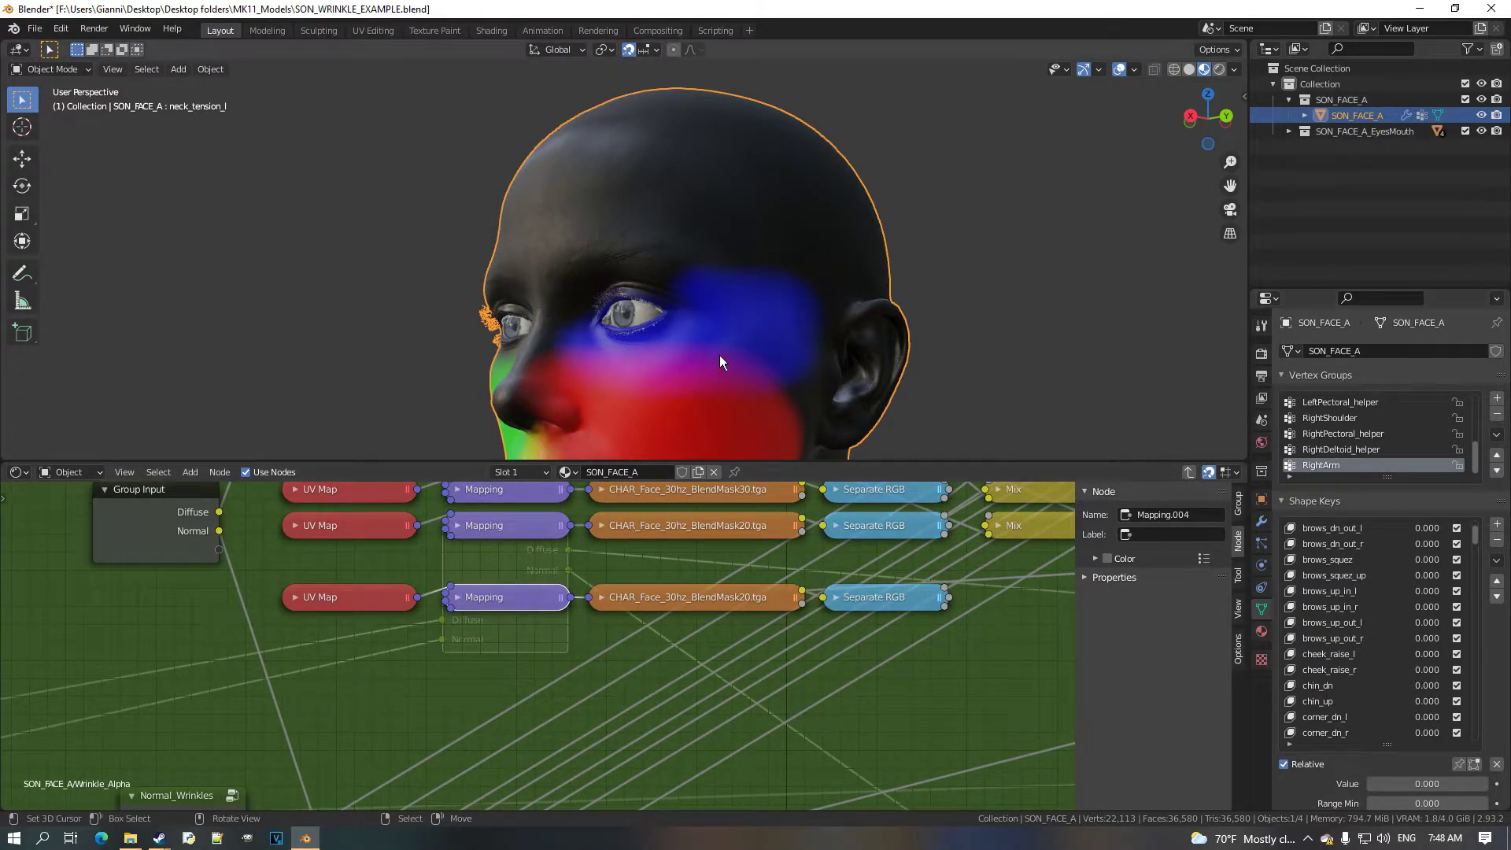
Duplicate a collapsed Mix node and place the copy beside the lowest row's Separate RGB node.
middle_drag(722, 357, 801, 423)
middle_drag(866, 559, 308, 620)
scroll(322, 630, down, 4)
scroll(487, 676, up, 5)
middle_drag(435, 628, 570, 631)
click(602, 515)
key(shift+d)
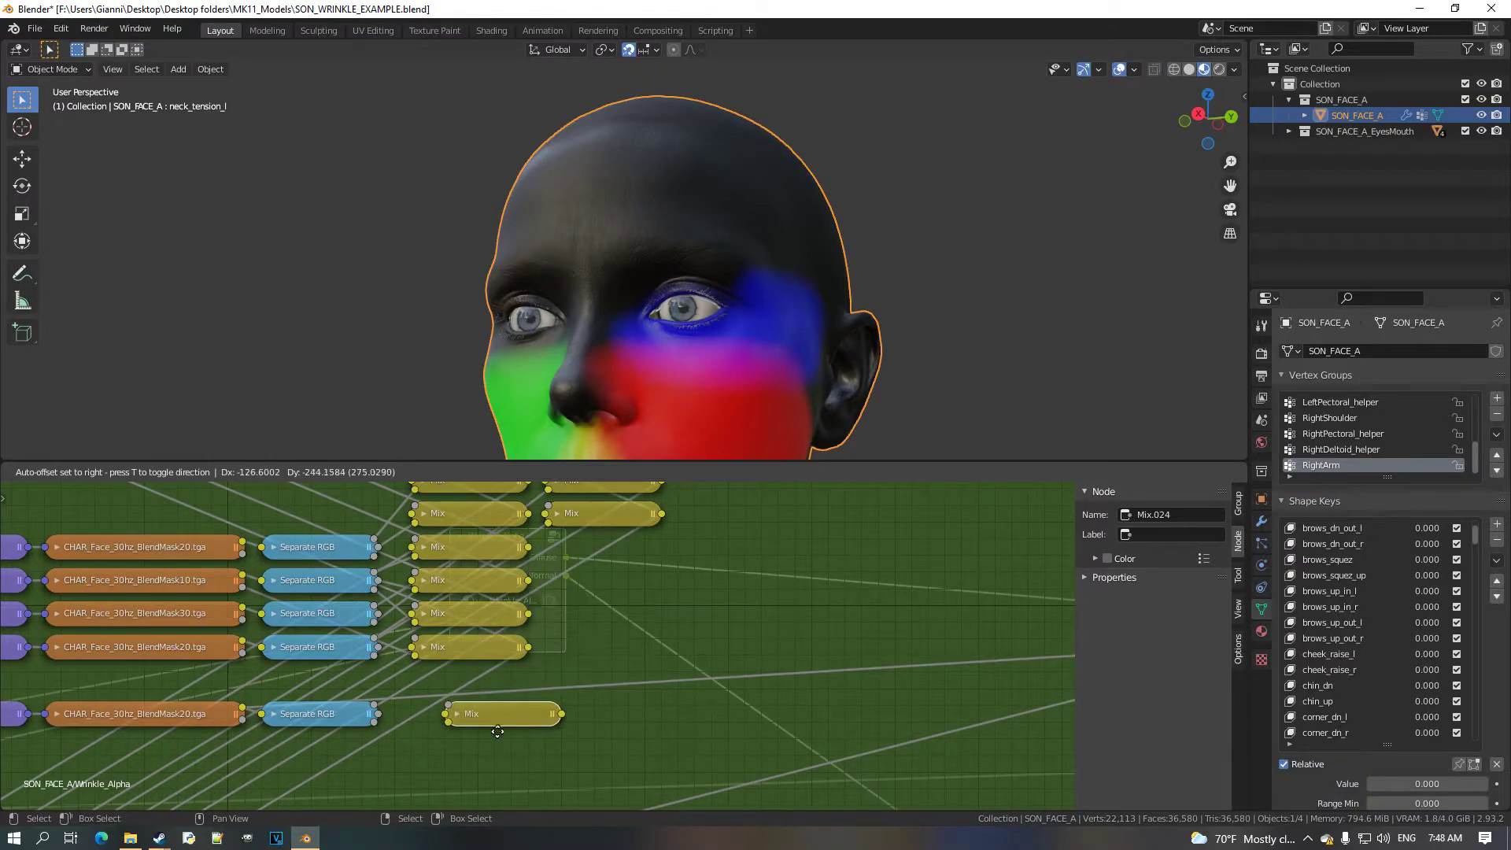
click(515, 737)
scroll(523, 709, up, 3)
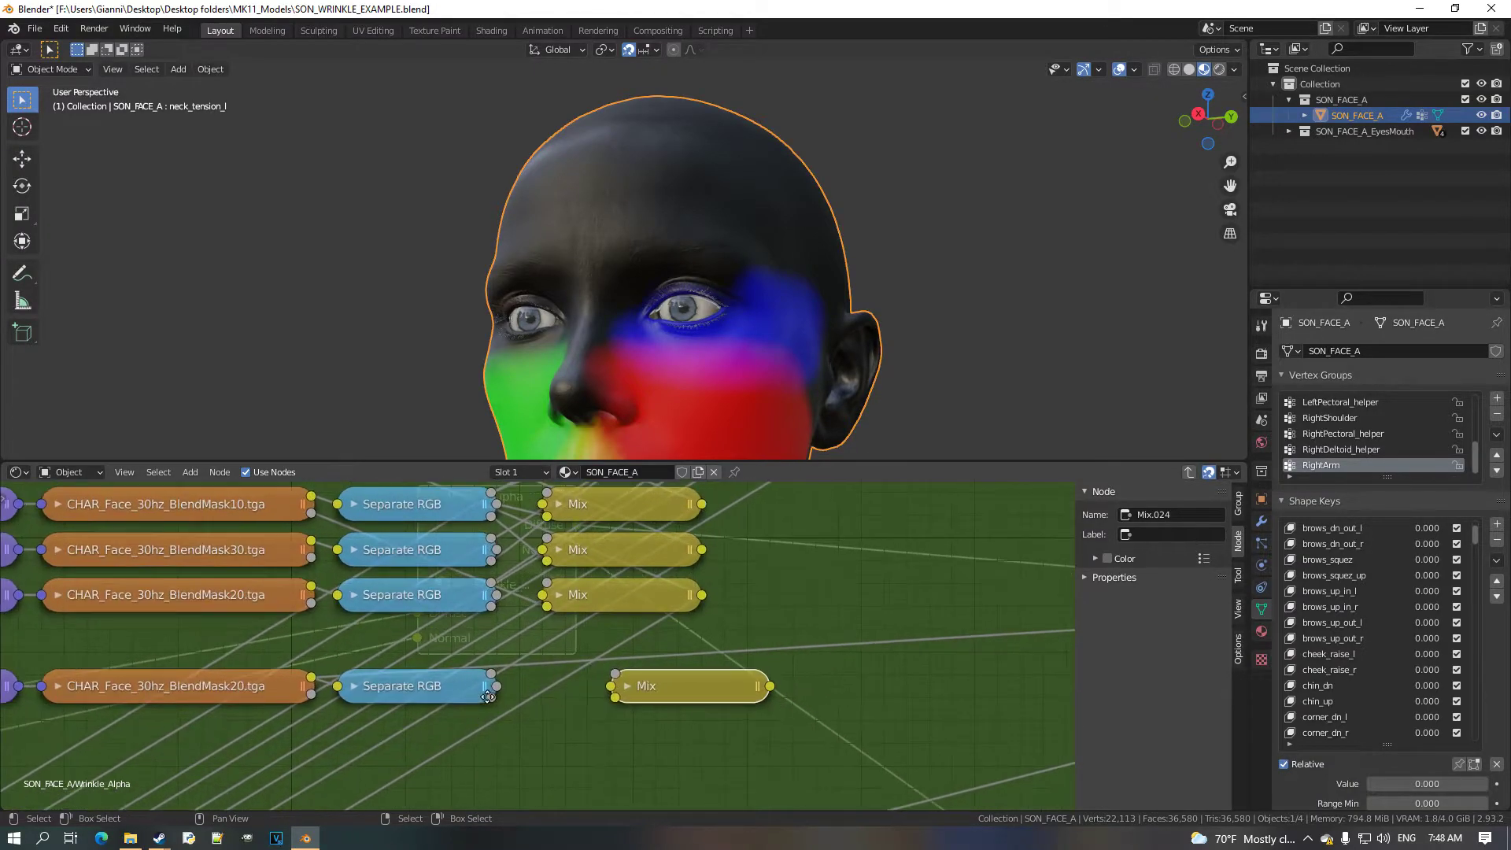
Link the lowest Separate RGB node's blue output to the new Mix node's Color2, and move the Mix node closer to it.
click(329, 653)
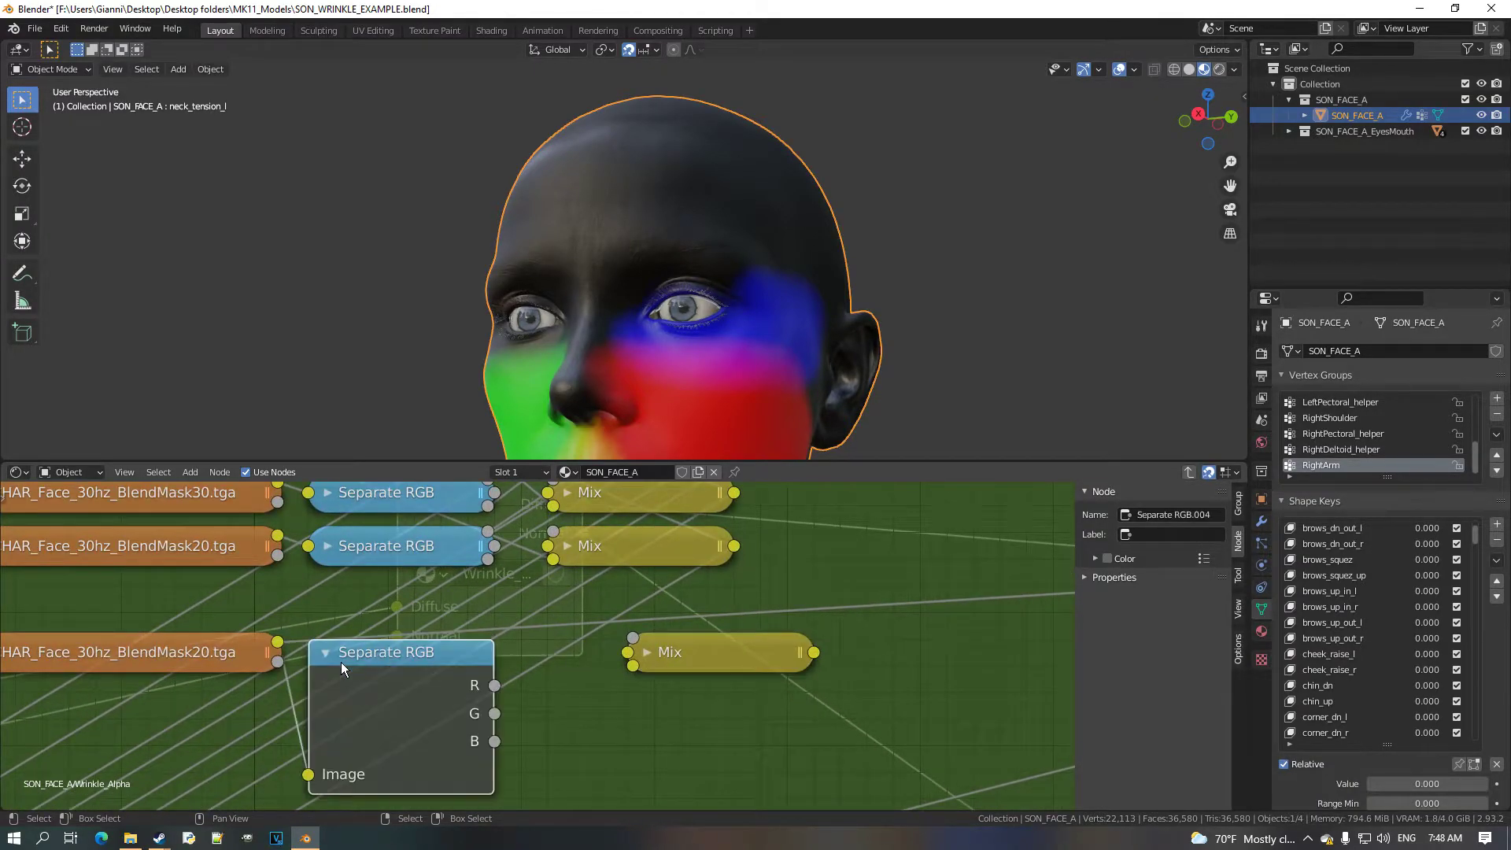
click(325, 654)
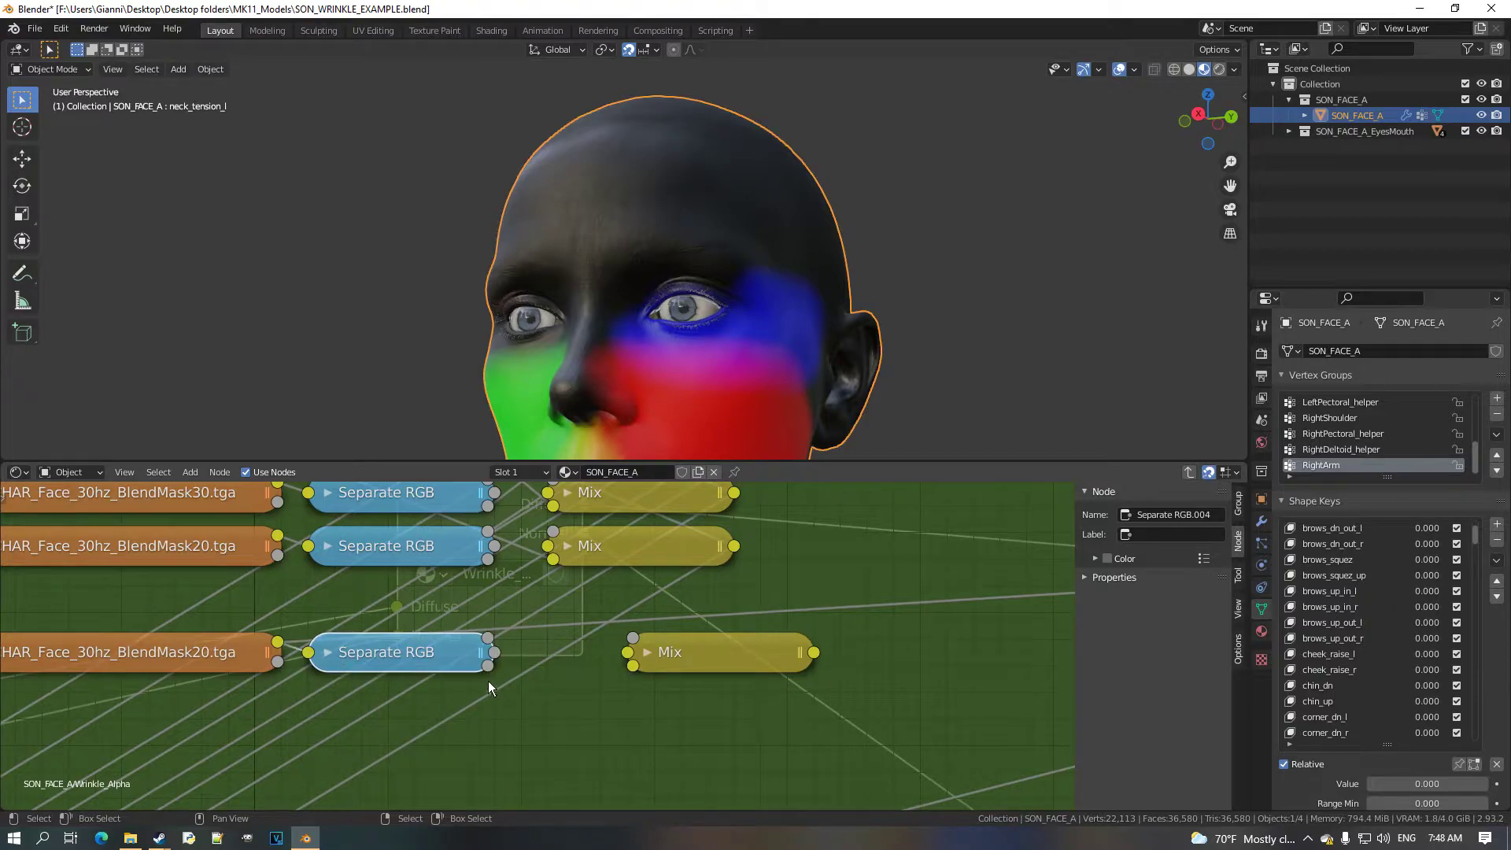
scroll(668, 670, down, 1)
drag(499, 653, 630, 671)
drag(688, 653, 632, 659)
Drive the lowest BlendMask20 row's Mix node Fac with a driver copied from the cheek_raise_l shape key value, and collapse the node.
click(562, 653)
key(KP_Decimal)
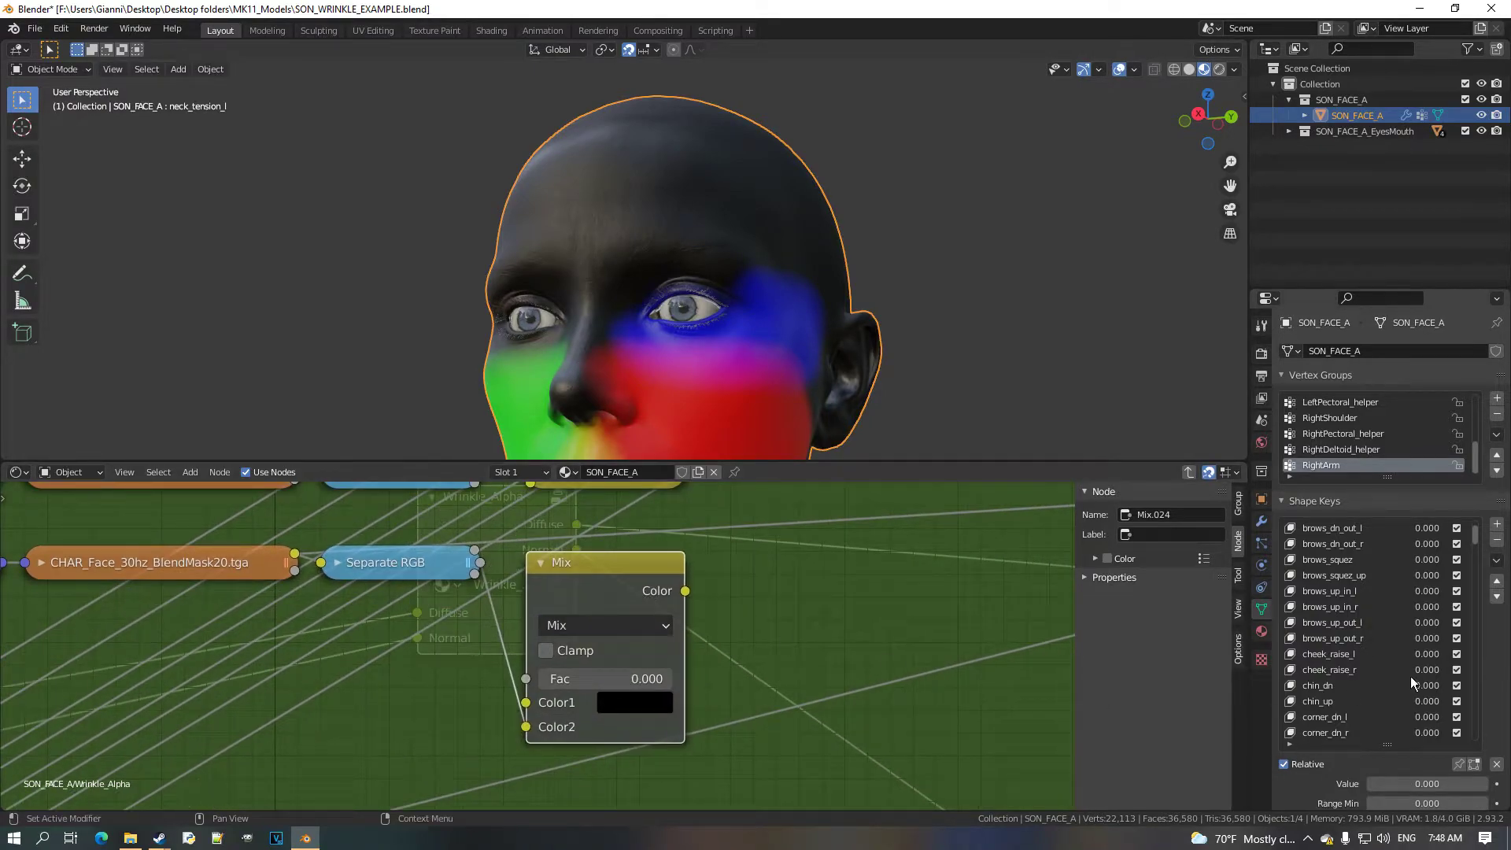
right_click(1444, 656)
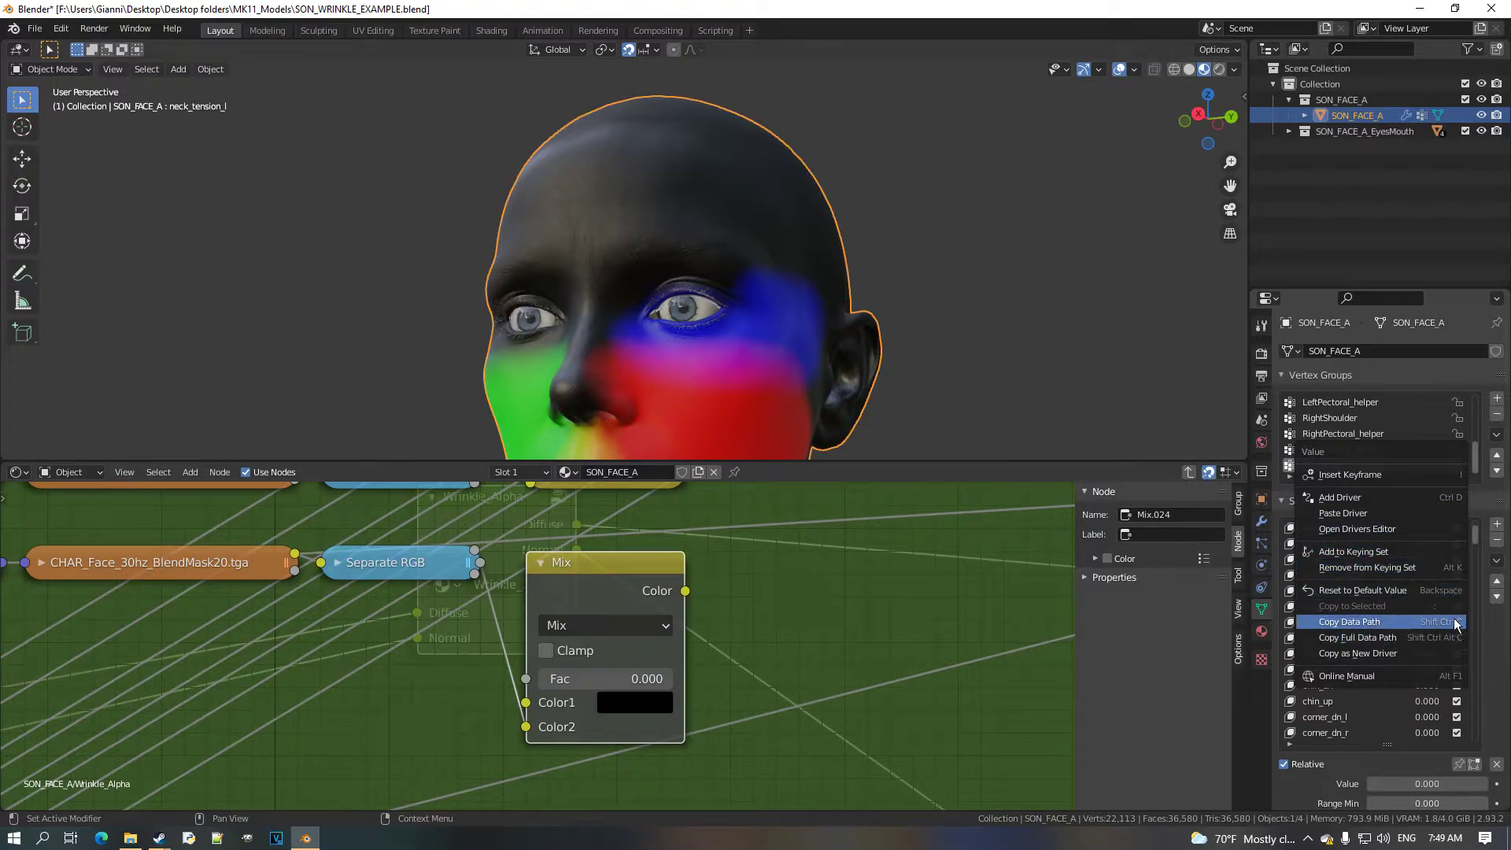
click(1433, 654)
right_click(666, 683)
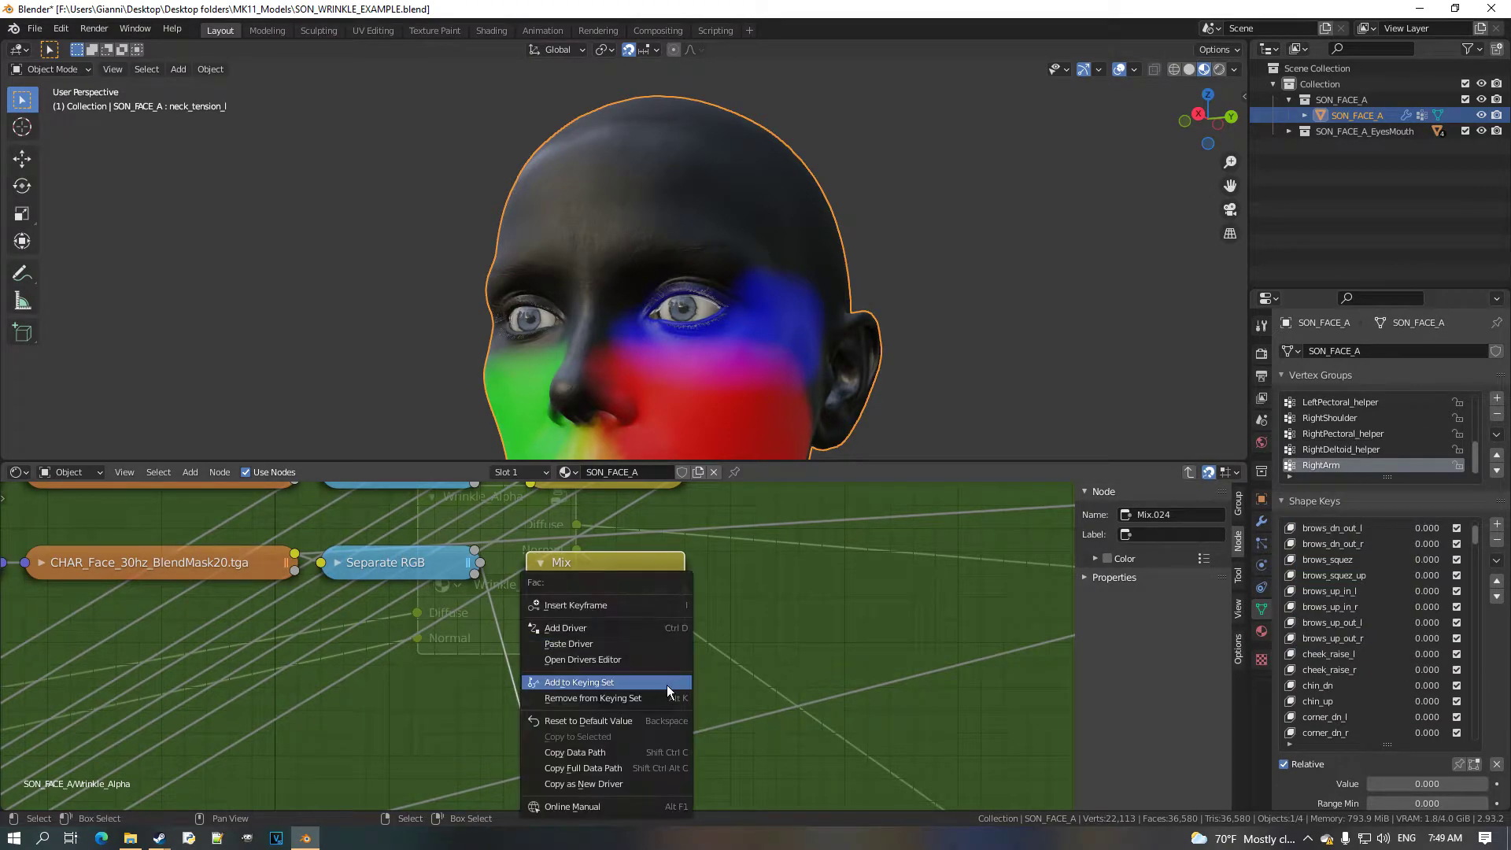
click(603, 647)
click(542, 565)
Duplicate the upper second-column diffuse Mix node beyond that column, expand the copy, and feed its Color1 from the lower second-column Mix node.
scroll(546, 576, down, 4)
middle_drag(556, 595, 671, 681)
scroll(672, 681, down, 6)
middle_drag(490, 499, 633, 693)
scroll(603, 664, up, 8)
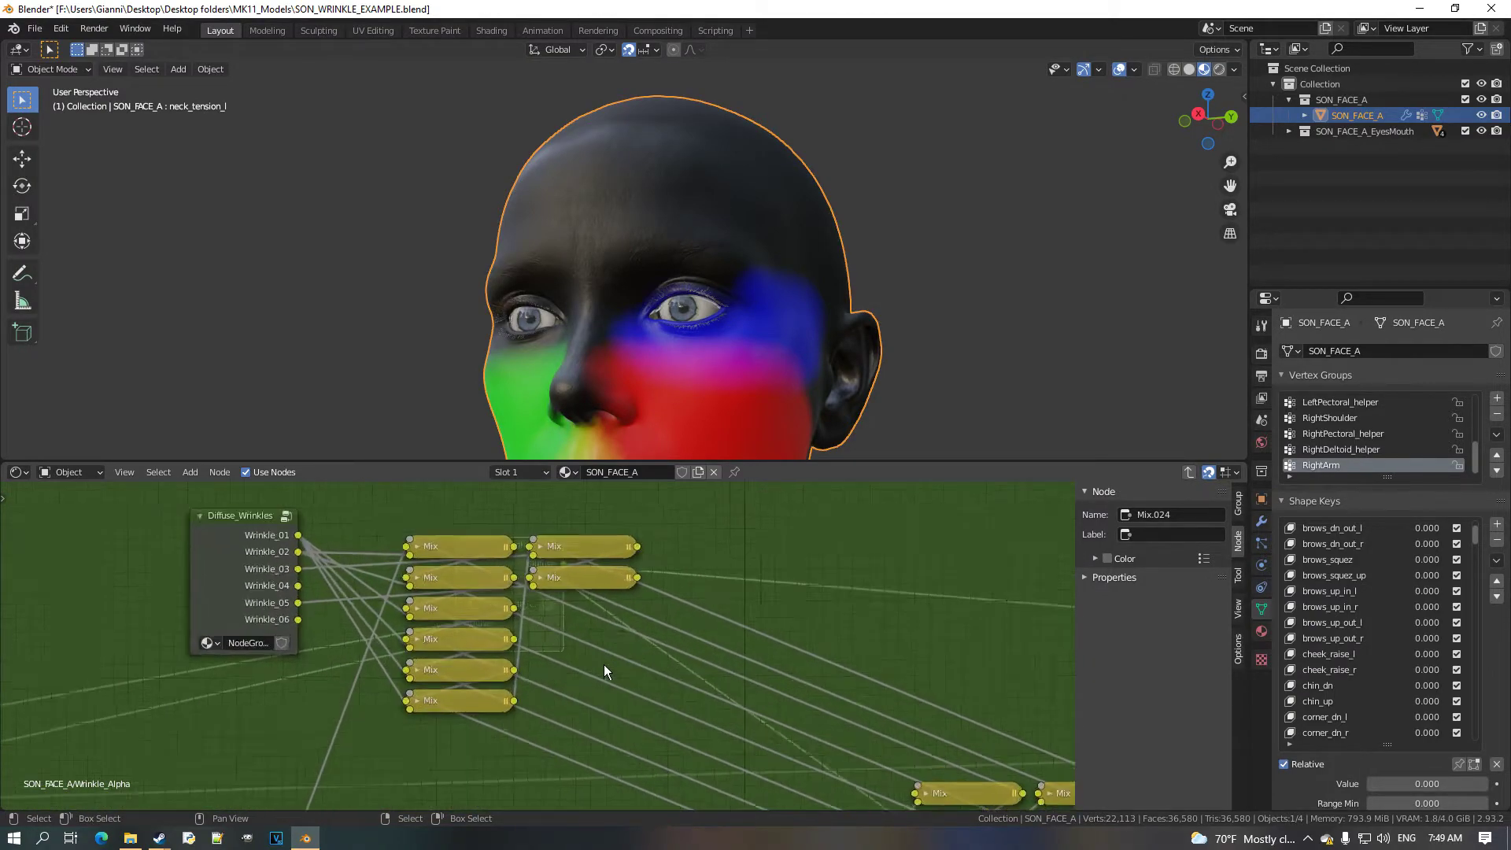
scroll(589, 574, down, 1)
middle_drag(590, 568, 530, 584)
click(542, 553)
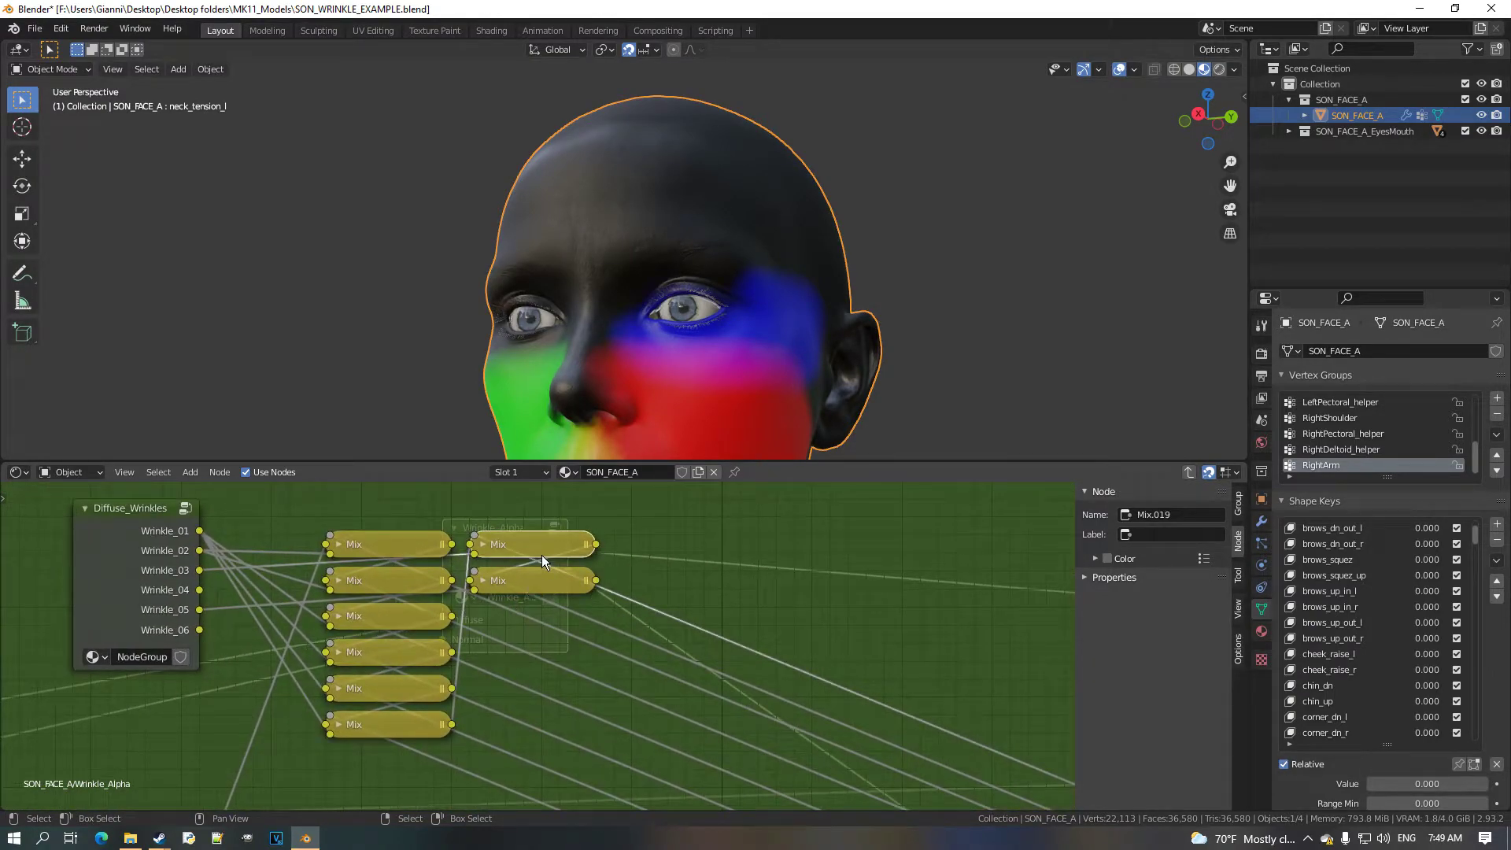
key(shift+d)
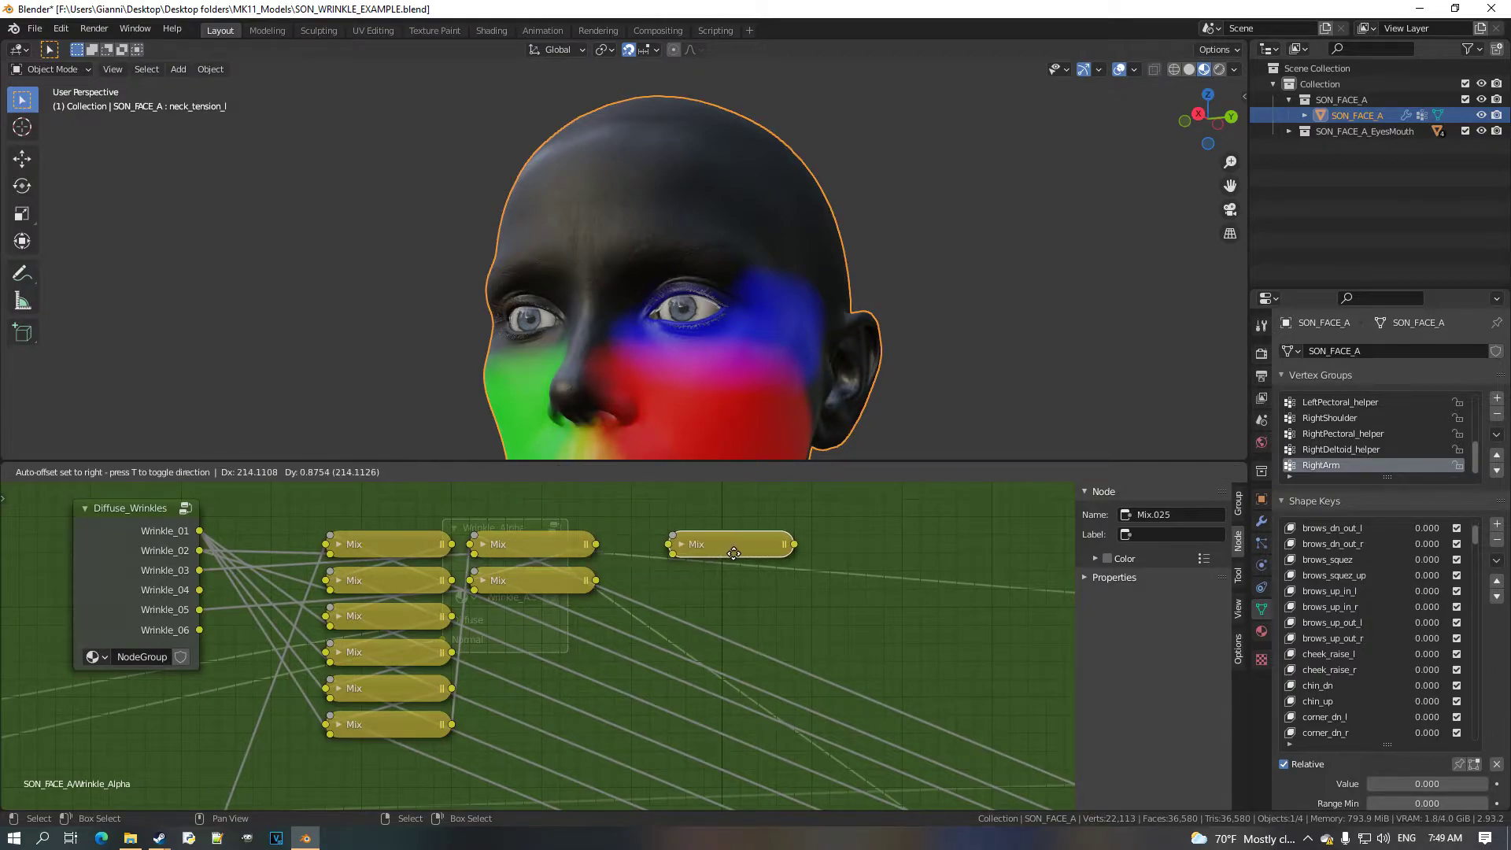
click(734, 554)
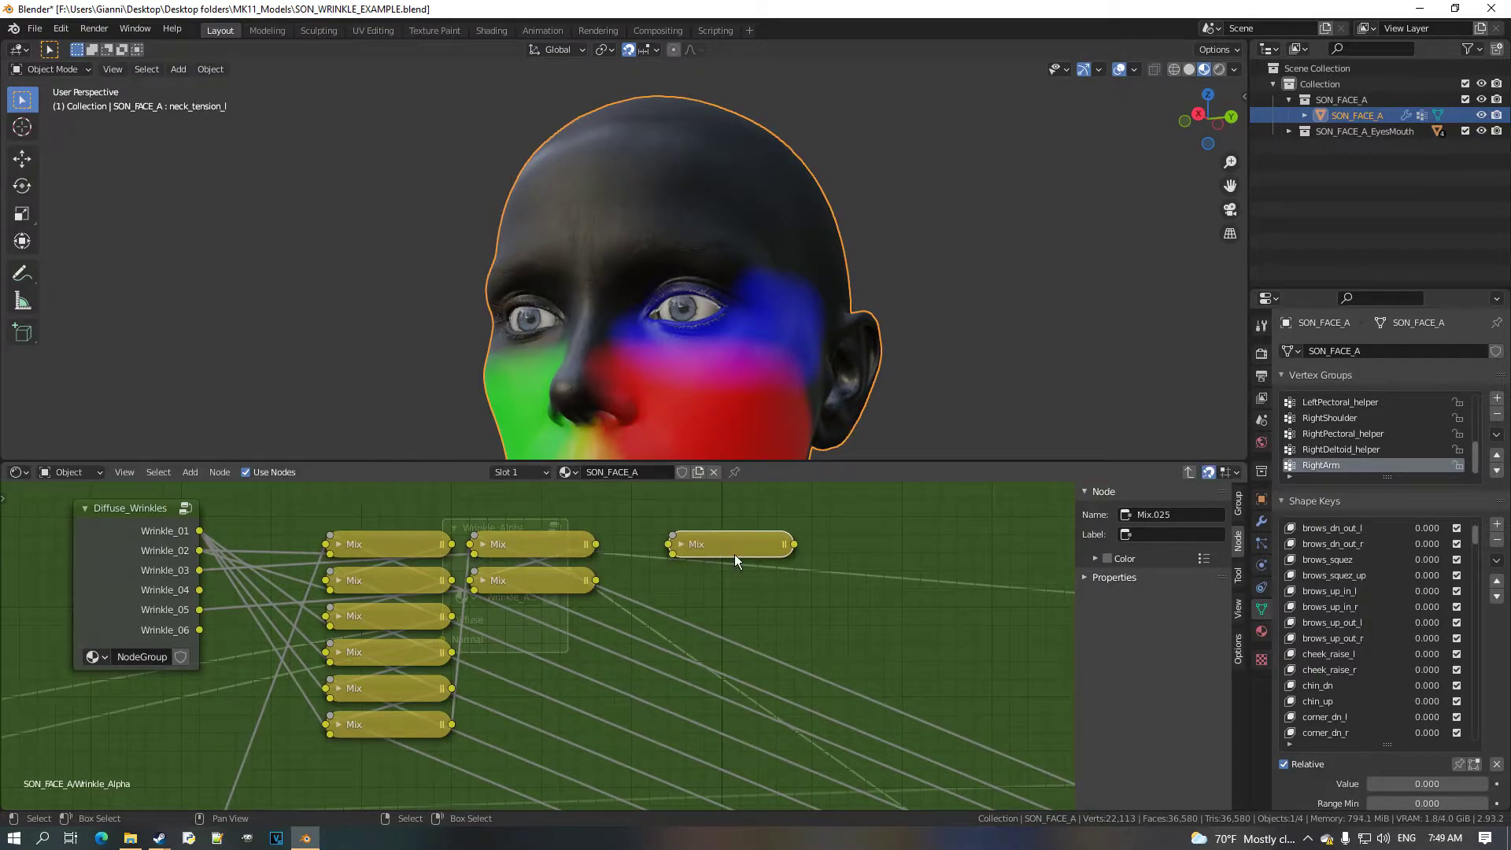
click(682, 545)
middle_drag(553, 614, 605, 604)
scroll(645, 608, up, 1)
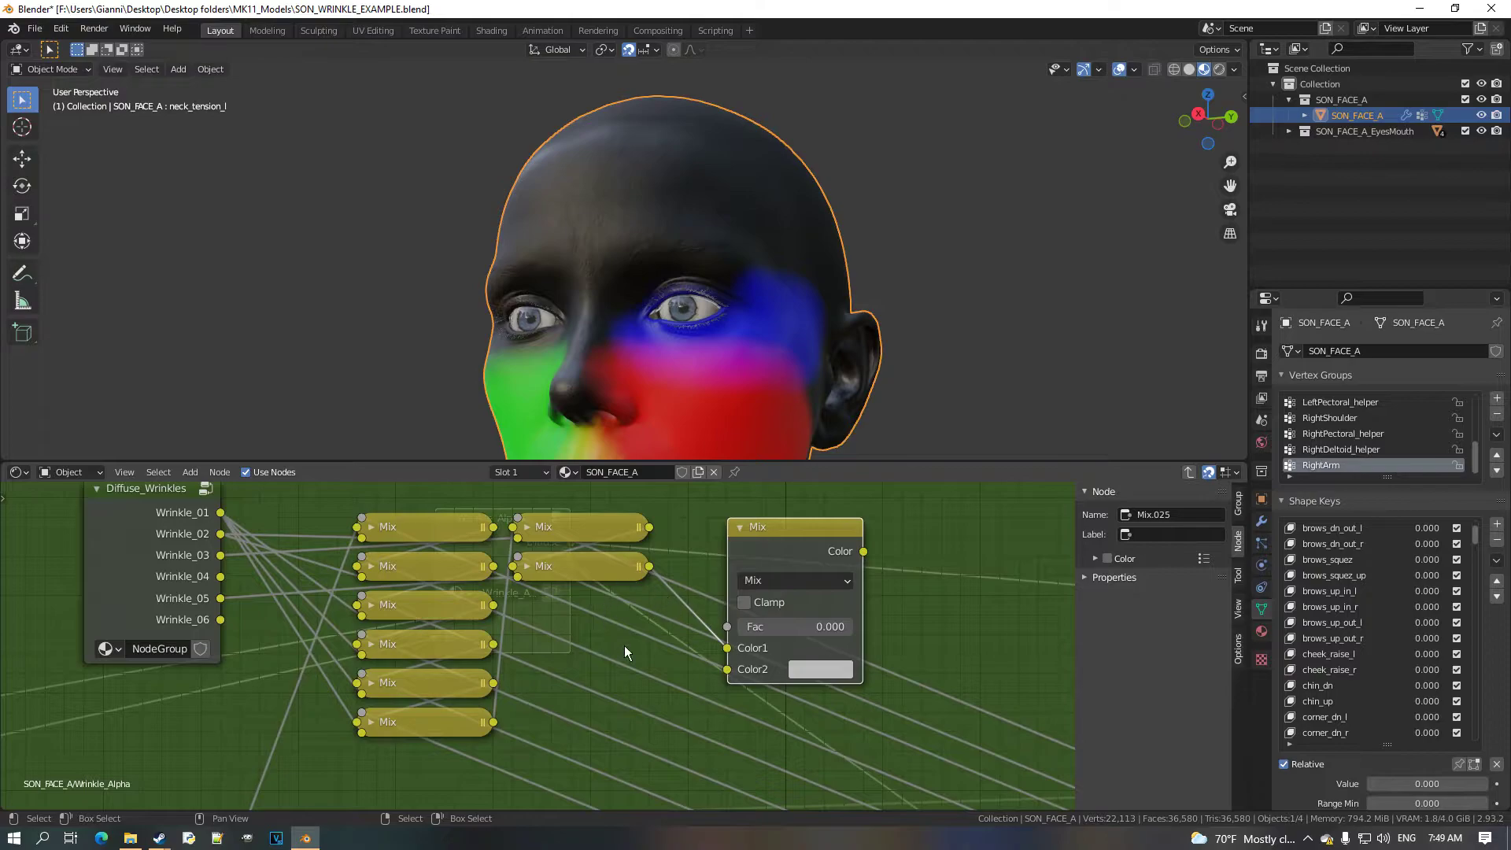
Display the SON_FACE_A_30hz_CompExp1_Normal0.tga texture in the Image Editor with its colour channels instead of alpha.
click(20, 472)
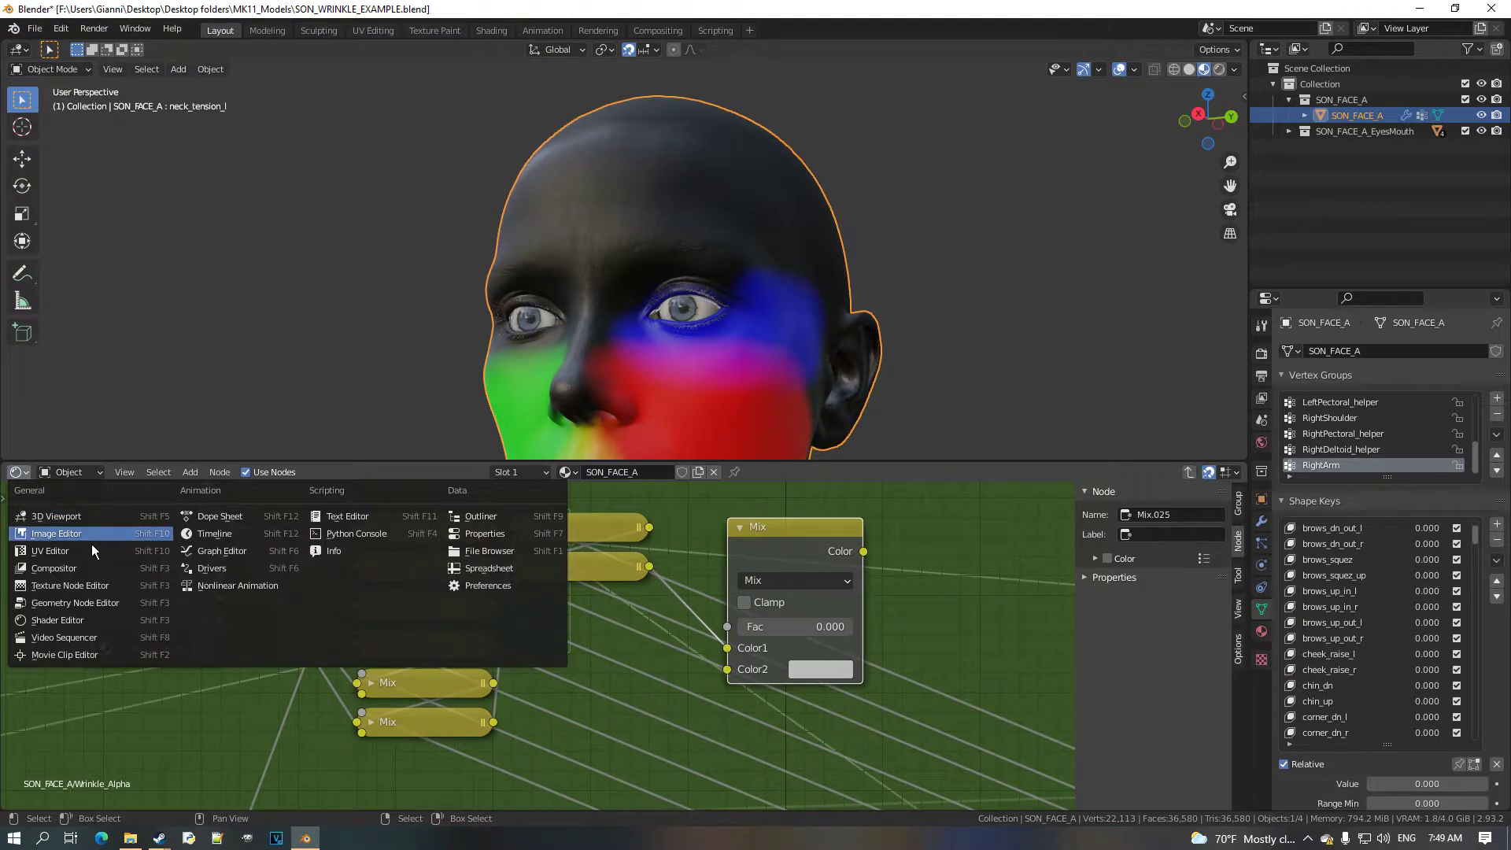
click(91, 535)
click(485, 473)
scroll(582, 606, down, 15)
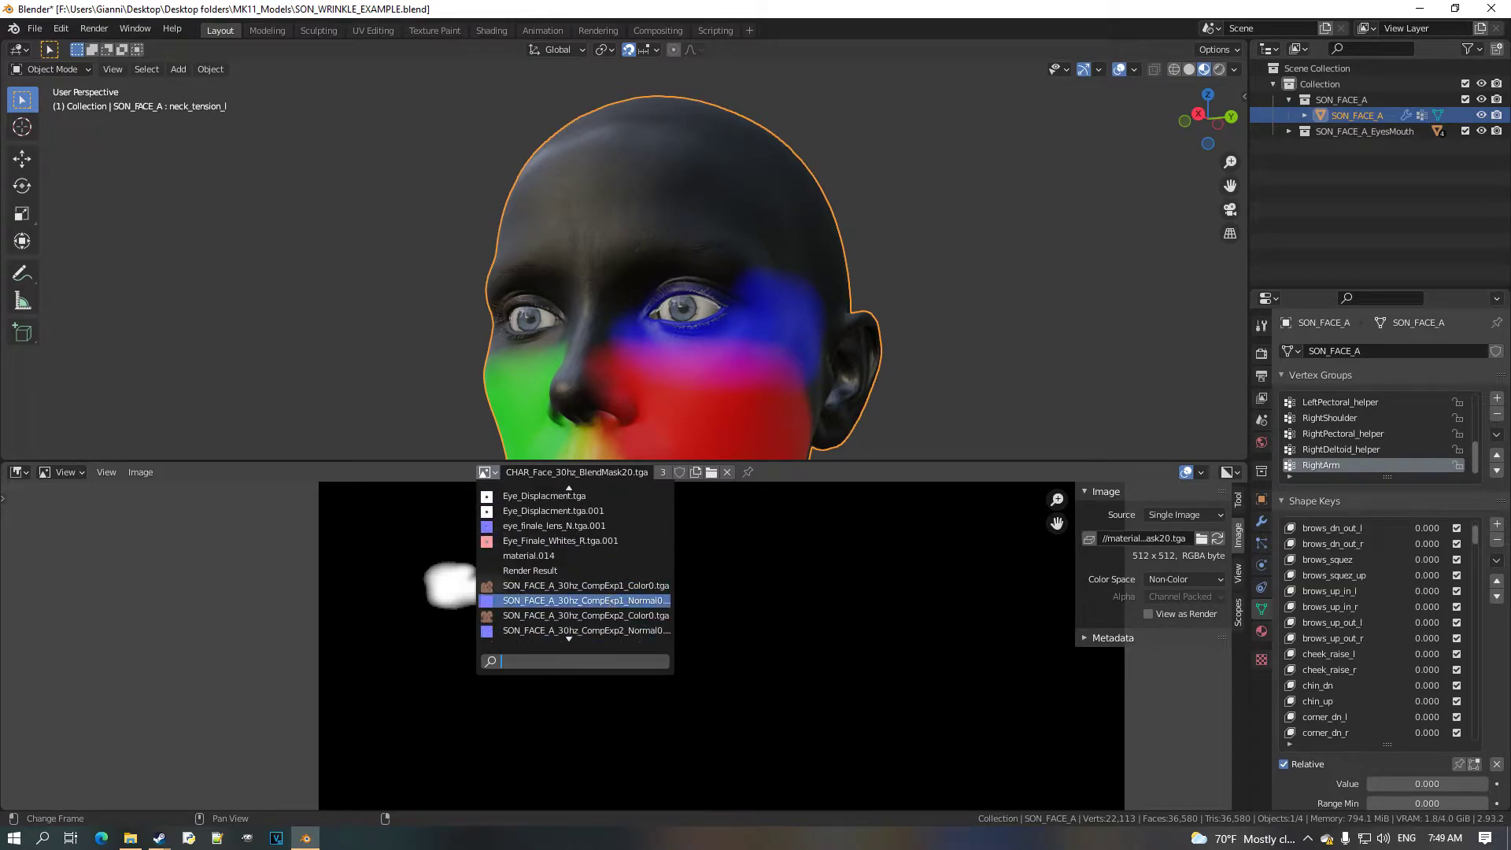
click(598, 600)
click(1227, 472)
click(1259, 510)
Enlarge the Image Editor area, examine the wrinkle regions across the normal map, and return to the Shader Editor.
scroll(730, 645, up, 10)
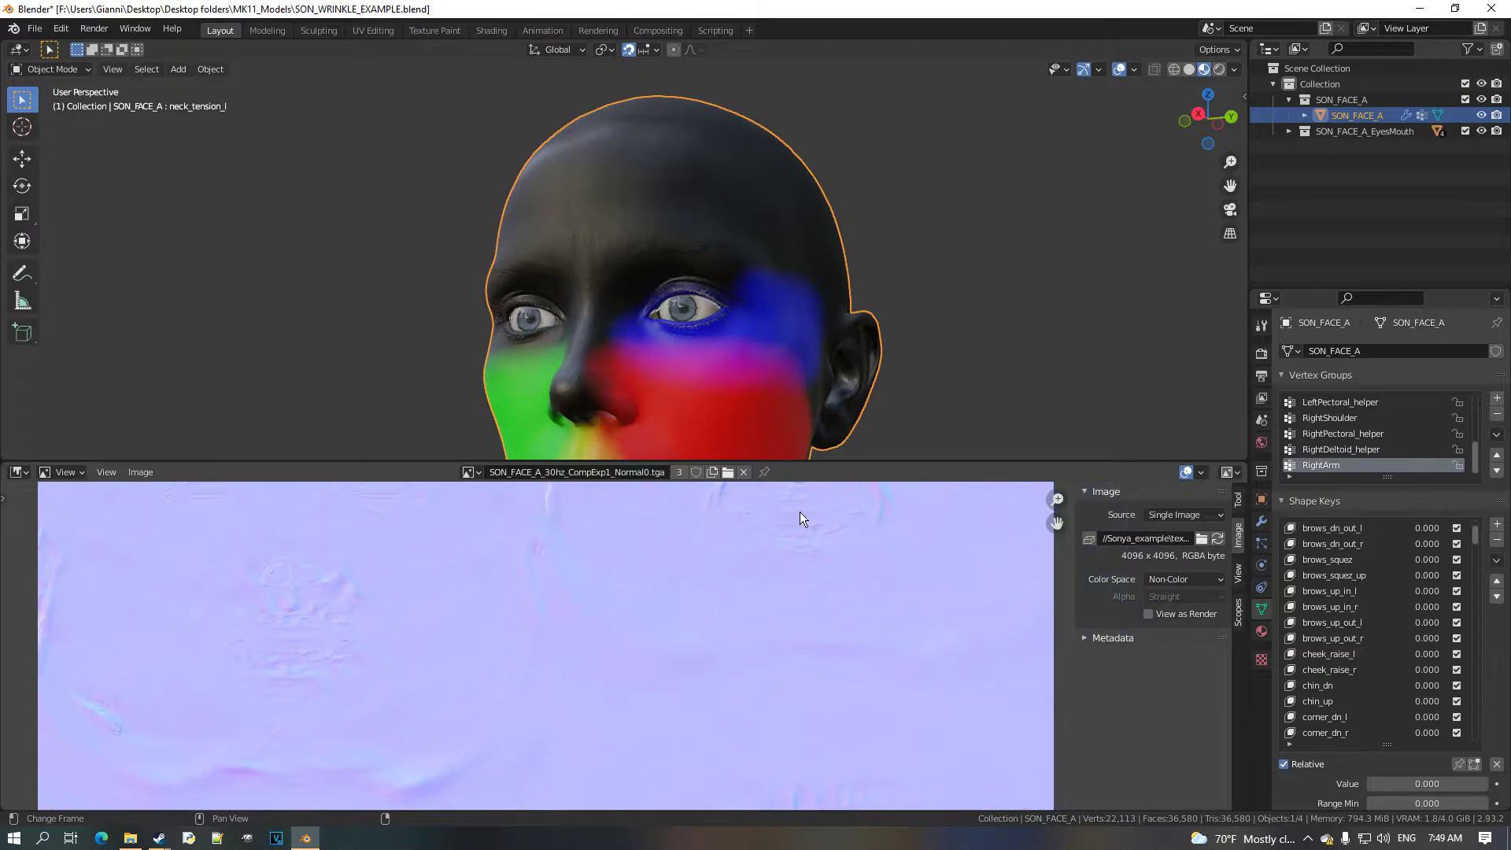
drag(795, 463, 794, 304)
scroll(803, 522, down, 2)
middle_drag(802, 522, 627, 631)
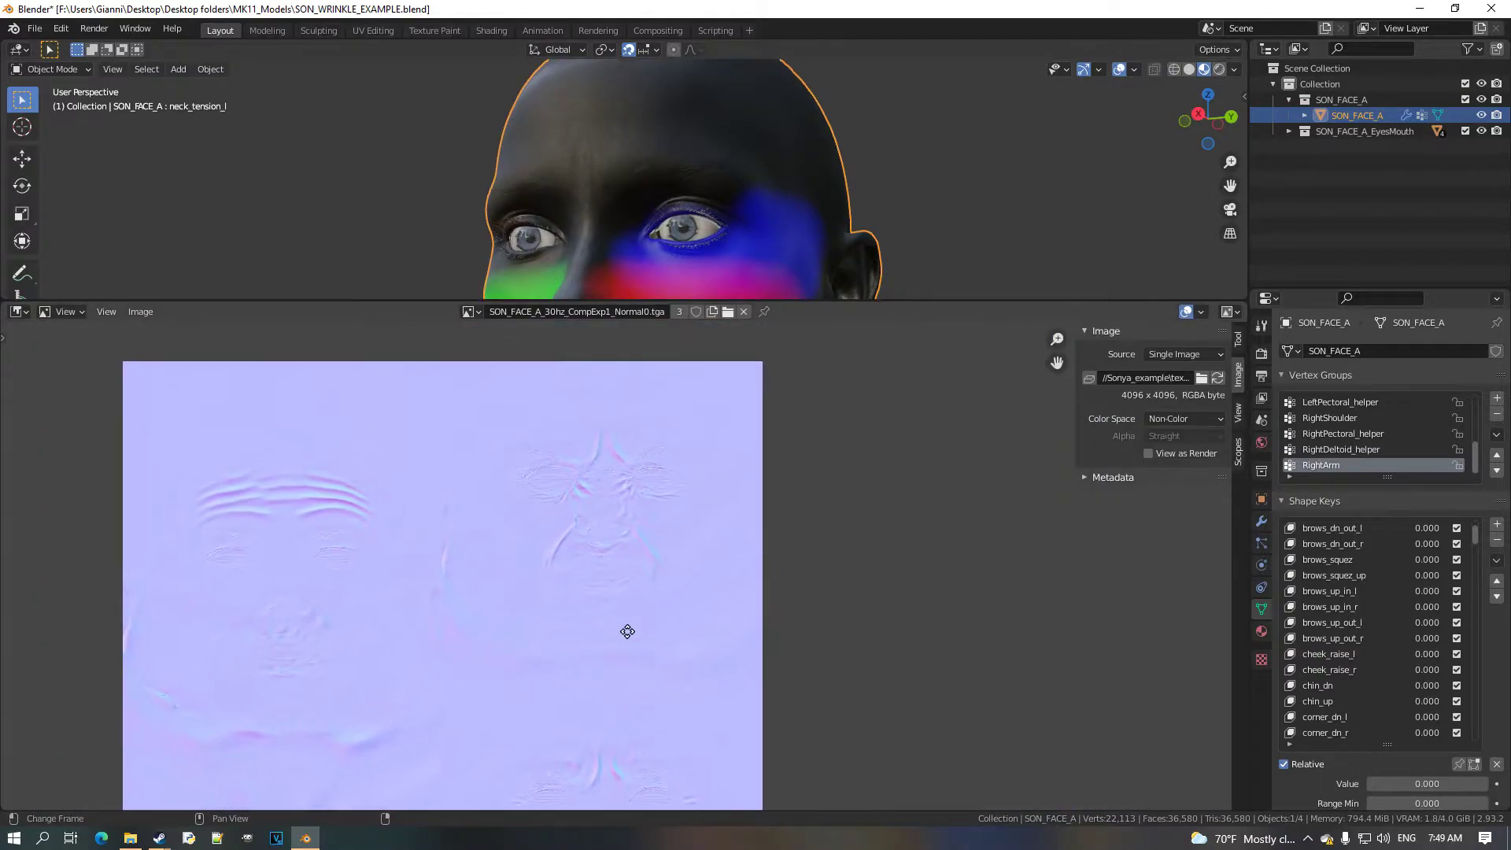
middle_drag(621, 703, 634, 701)
scroll(624, 522, up, 3)
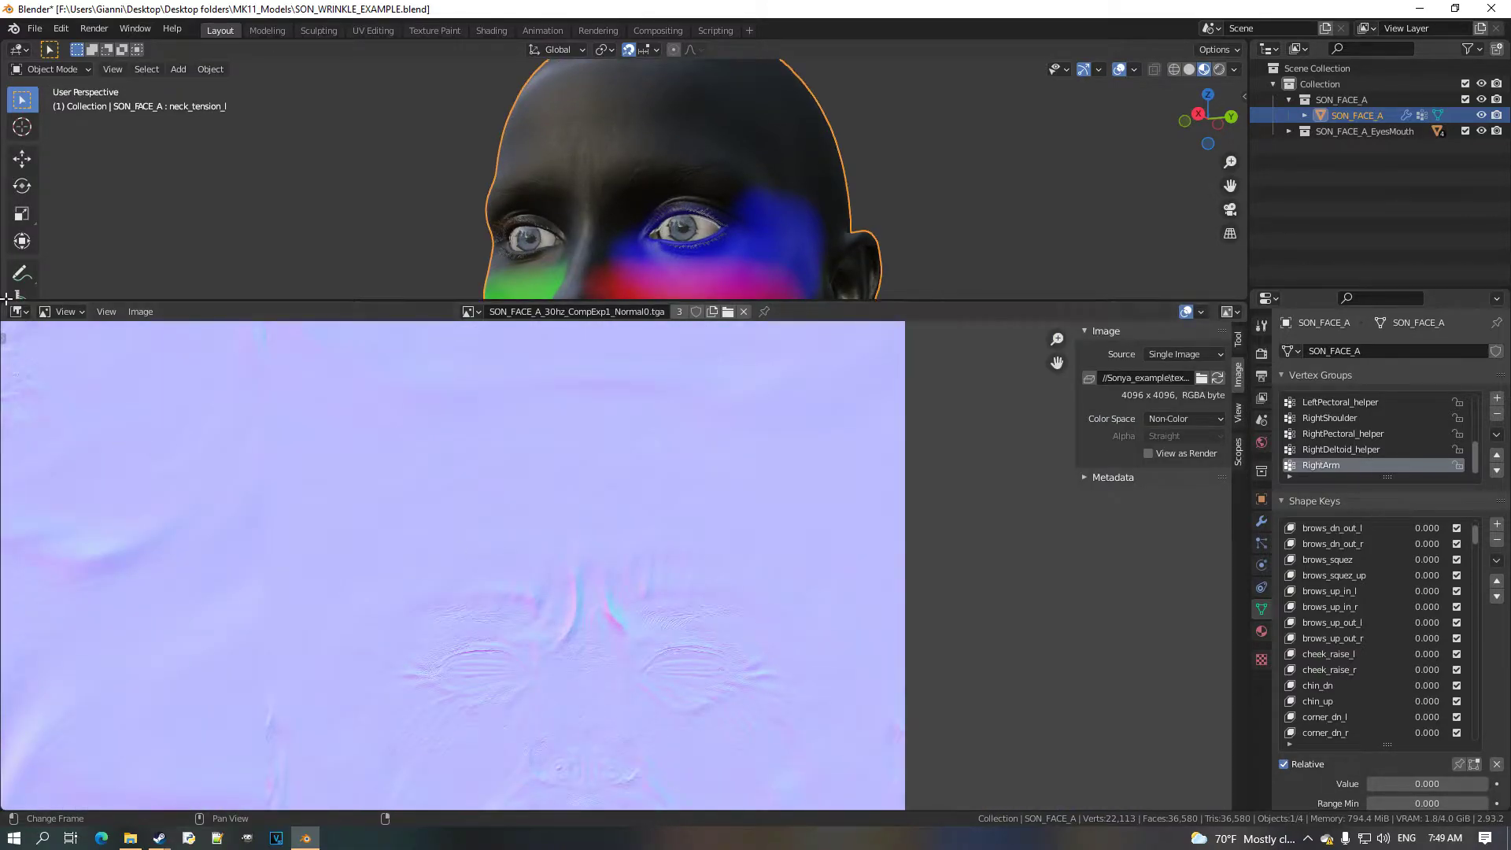
click(29, 315)
click(91, 468)
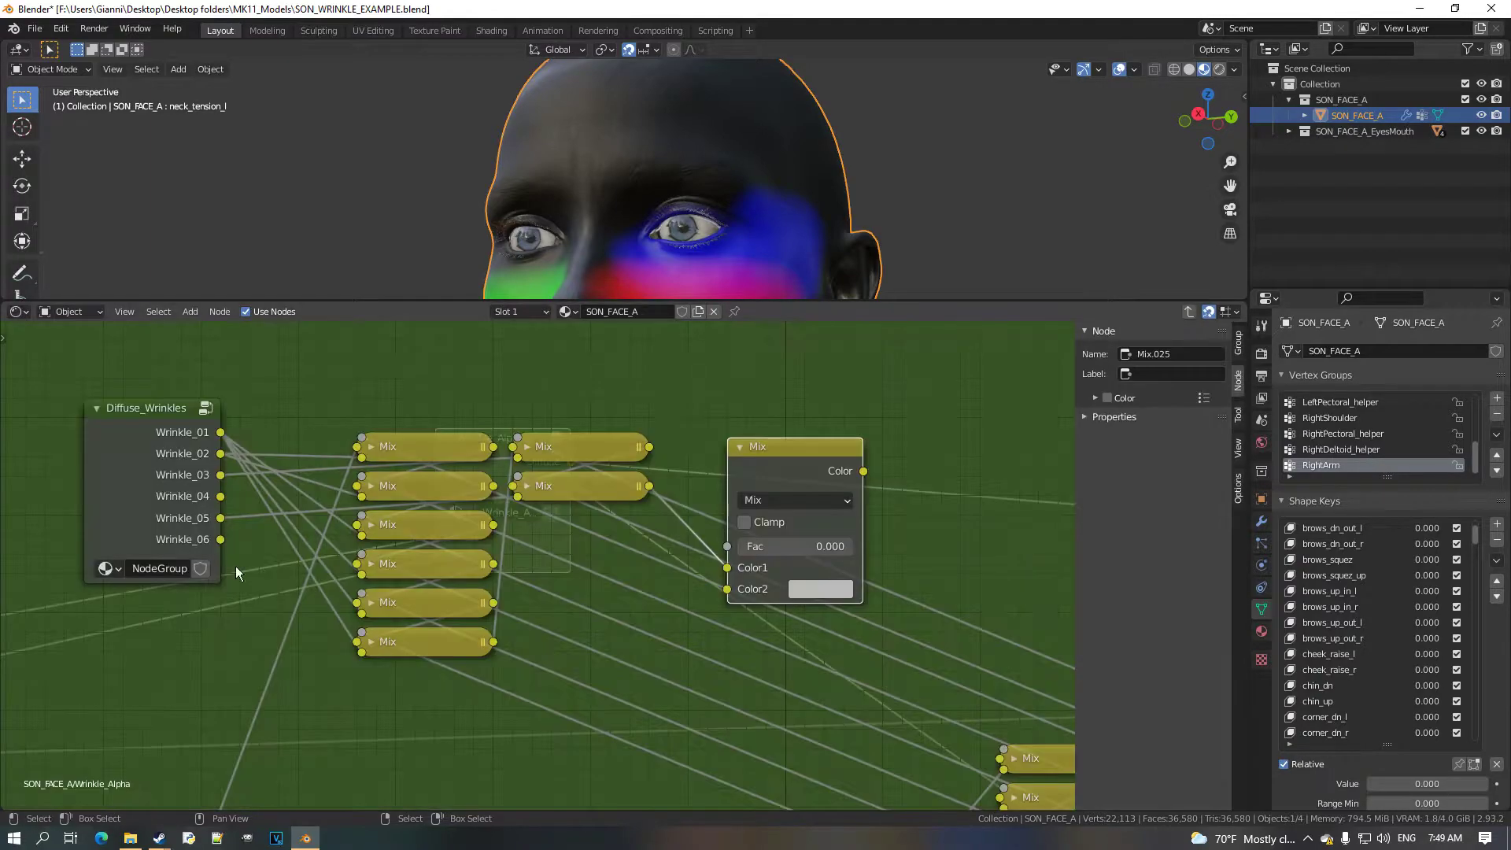
Link Diffuse_Wrinkles' Wrinkle_03 to the new diffuse Mix node's Color2 and the lowest mask Mix node's output to its Fac.
drag(220, 474, 735, 598)
scroll(746, 655, down, 2)
ctrl+scroll(708, 653, down, 5)
scroll(647, 653, up, 2)
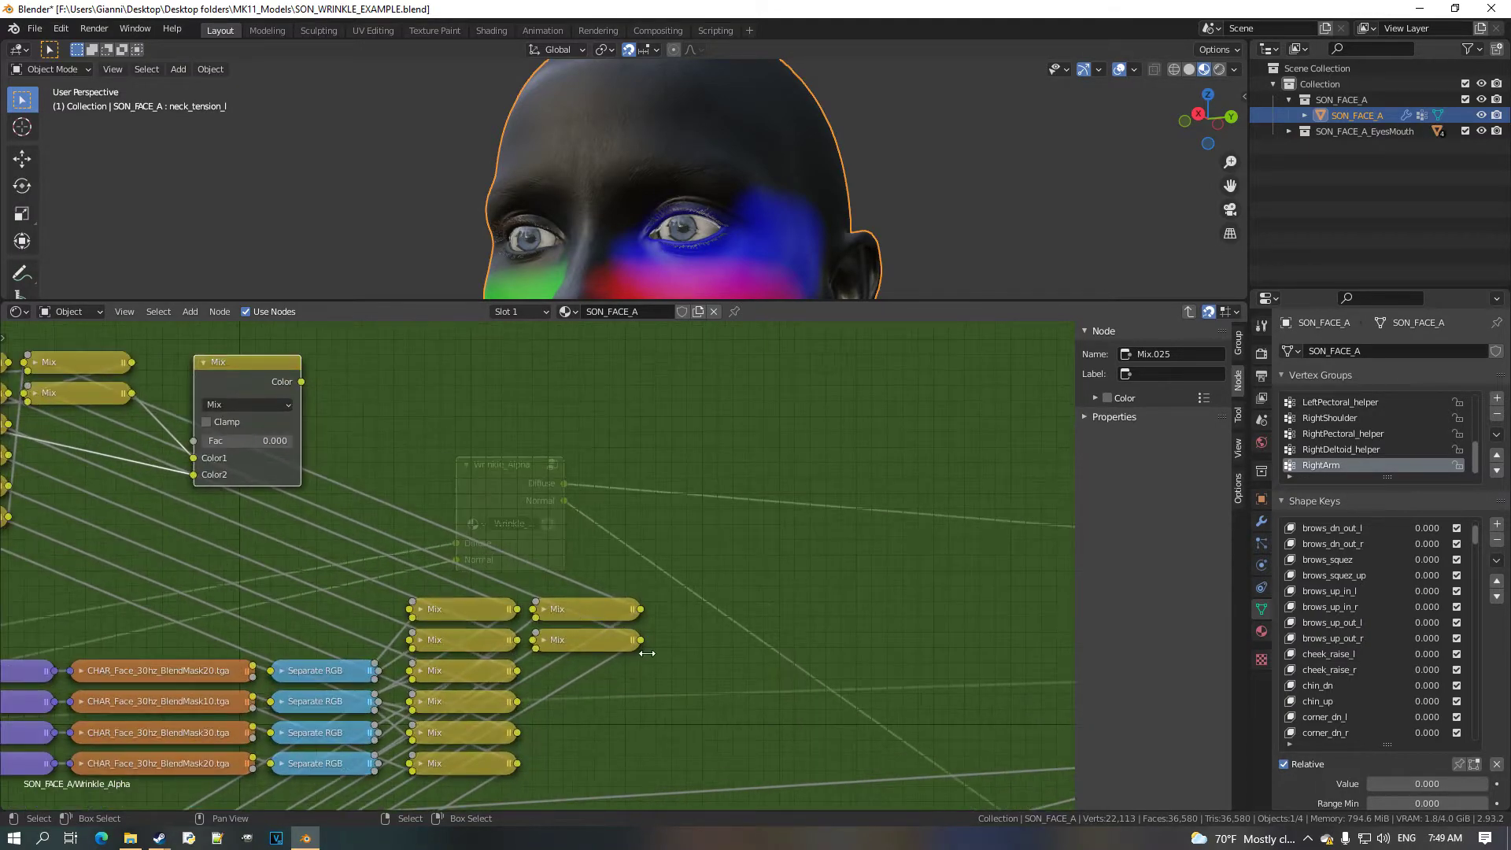
scroll(647, 660, down, 2)
shift+scroll(510, 675, down, 2)
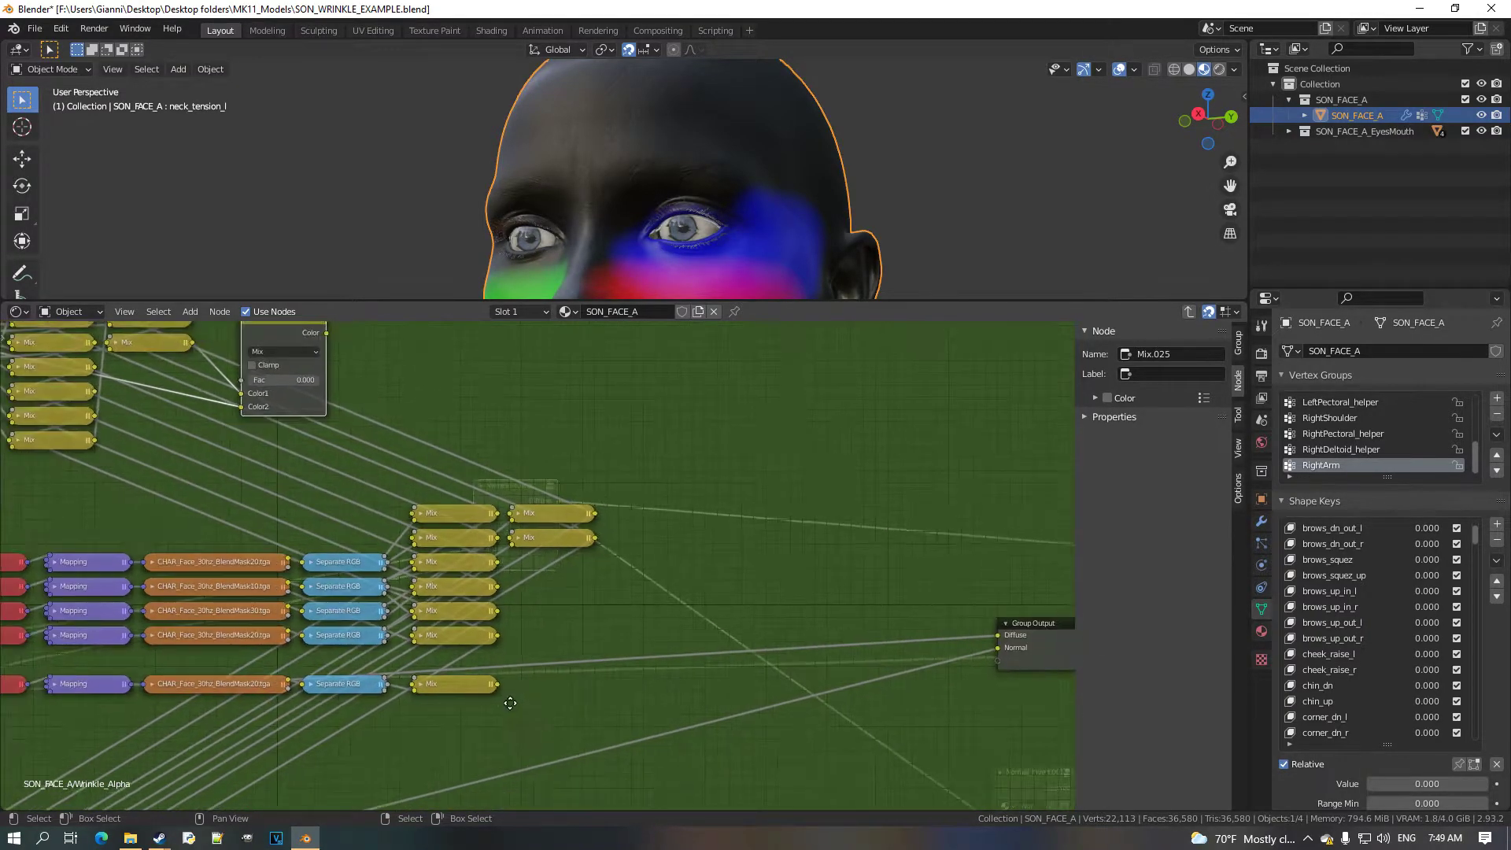
drag(524, 725, 270, 423)
Duplicate the lower second-column normal Mix node and insert the copy into that node's outgoing link.
shift+scroll(365, 540, down, 4)
scroll(479, 584, up, 3)
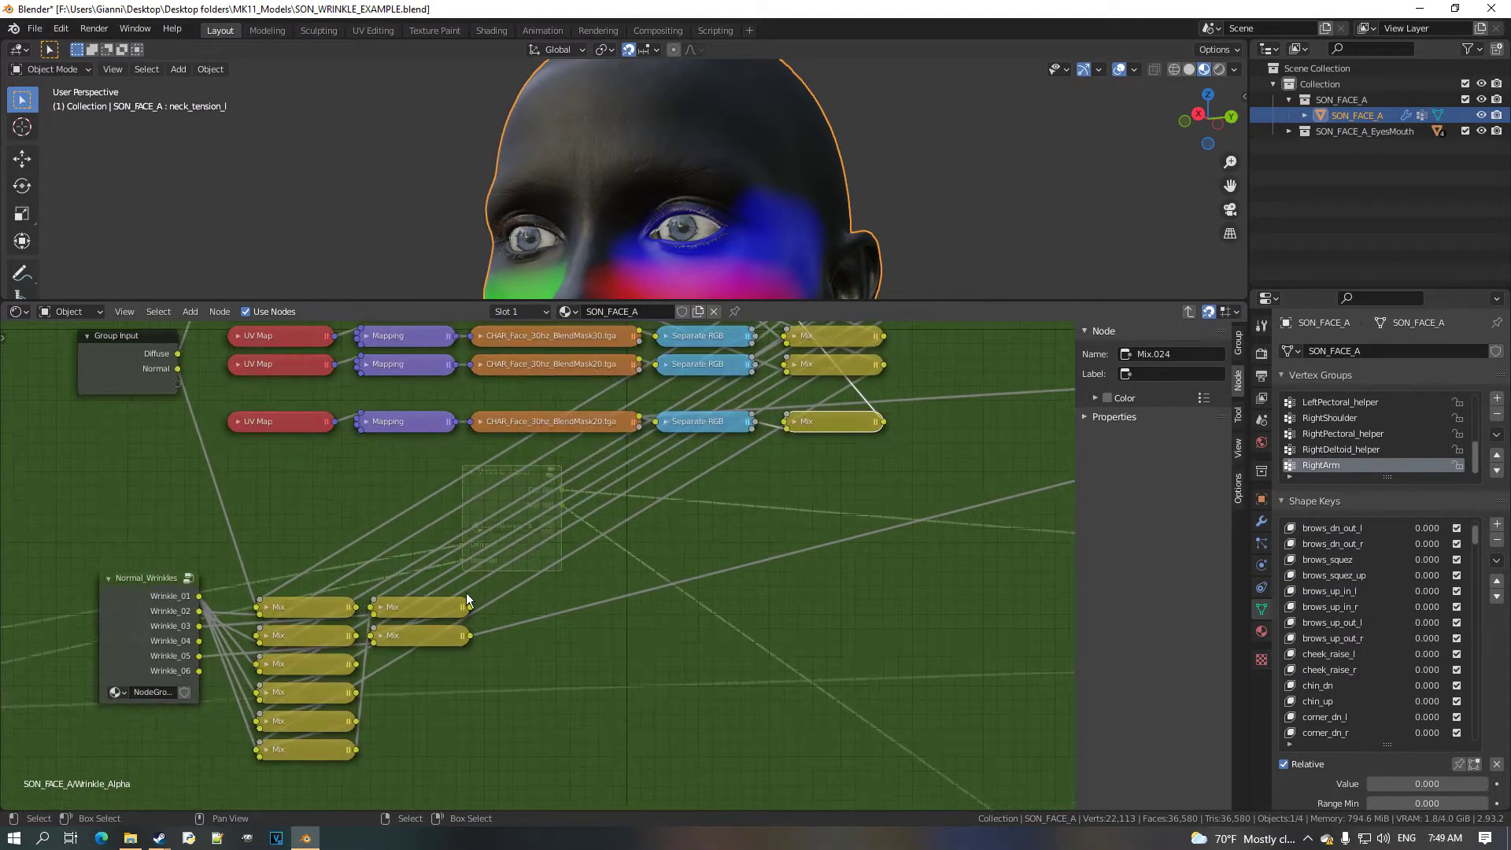
key(shift+d)
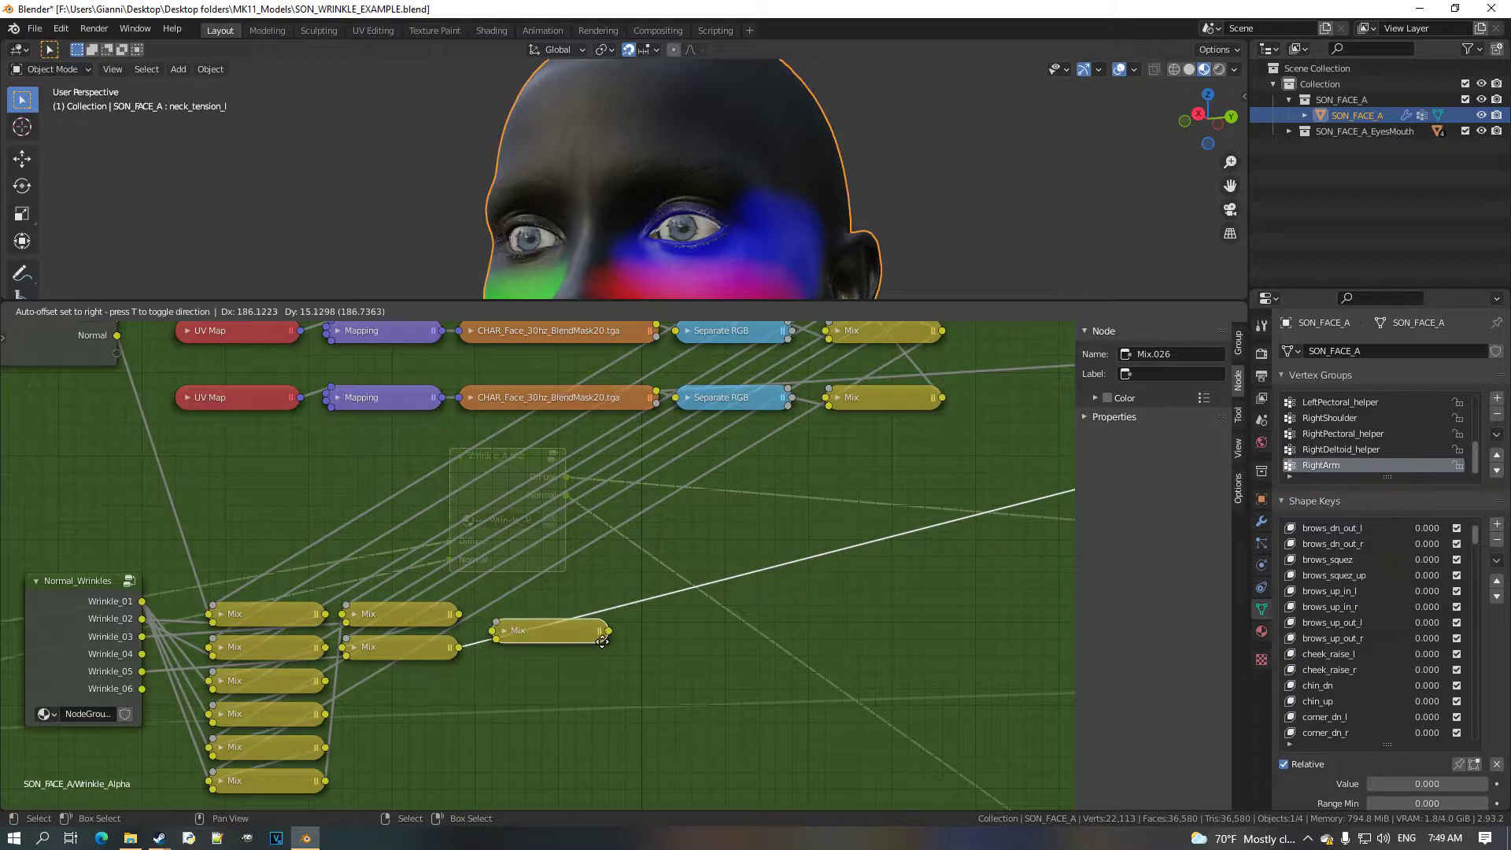
click(653, 631)
scroll(224, 638, up, 2)
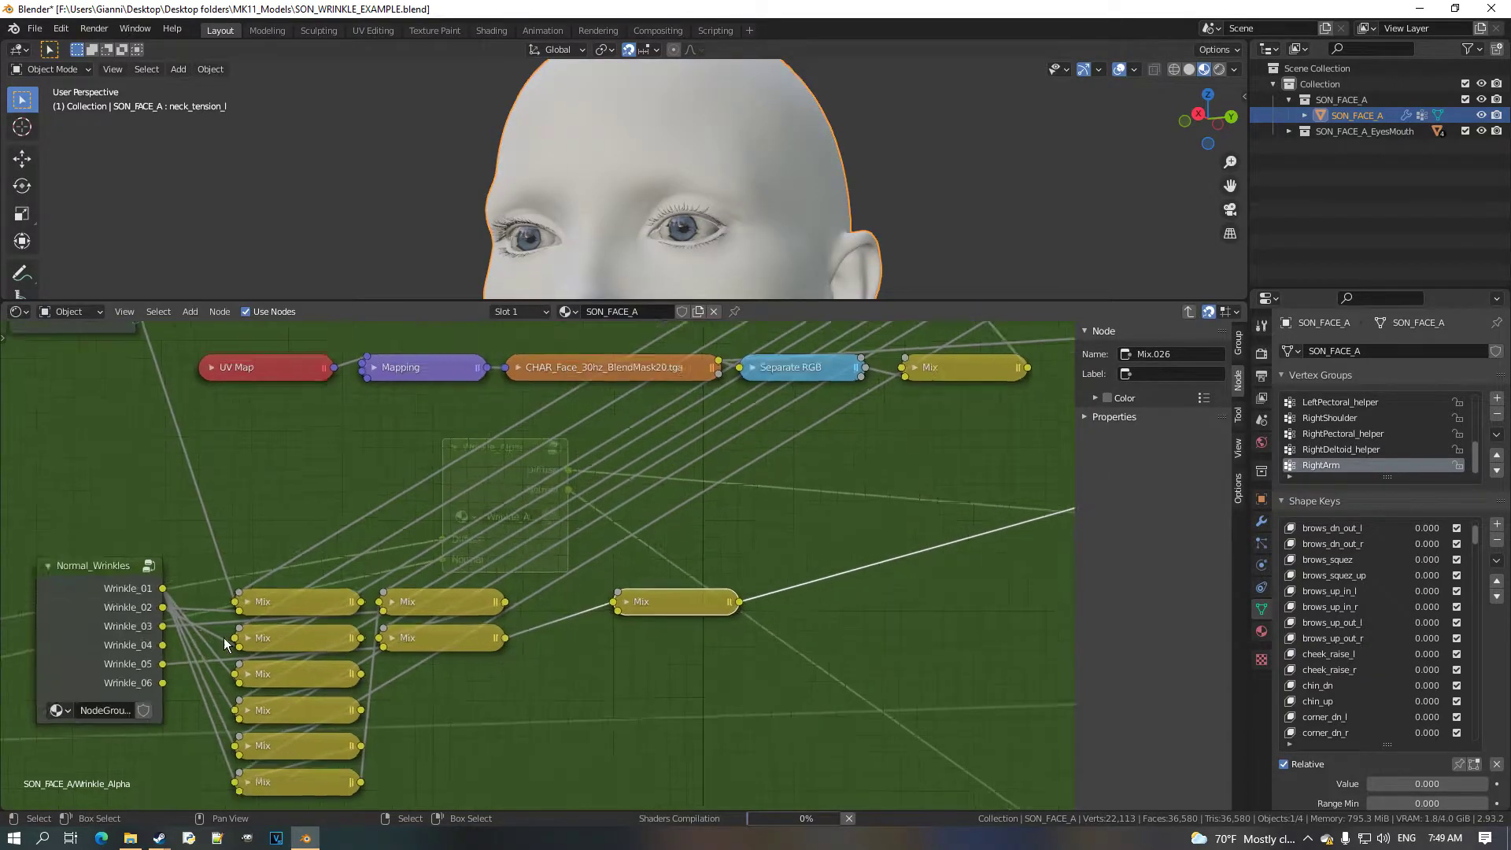
Link Normal_Wrinkles' Wrinkle_03 to the new normal Mix node's Color2 and the lowest mask Mix node's output to its Fac.
drag(135, 632, 635, 624)
middle_drag(635, 623, 517, 667)
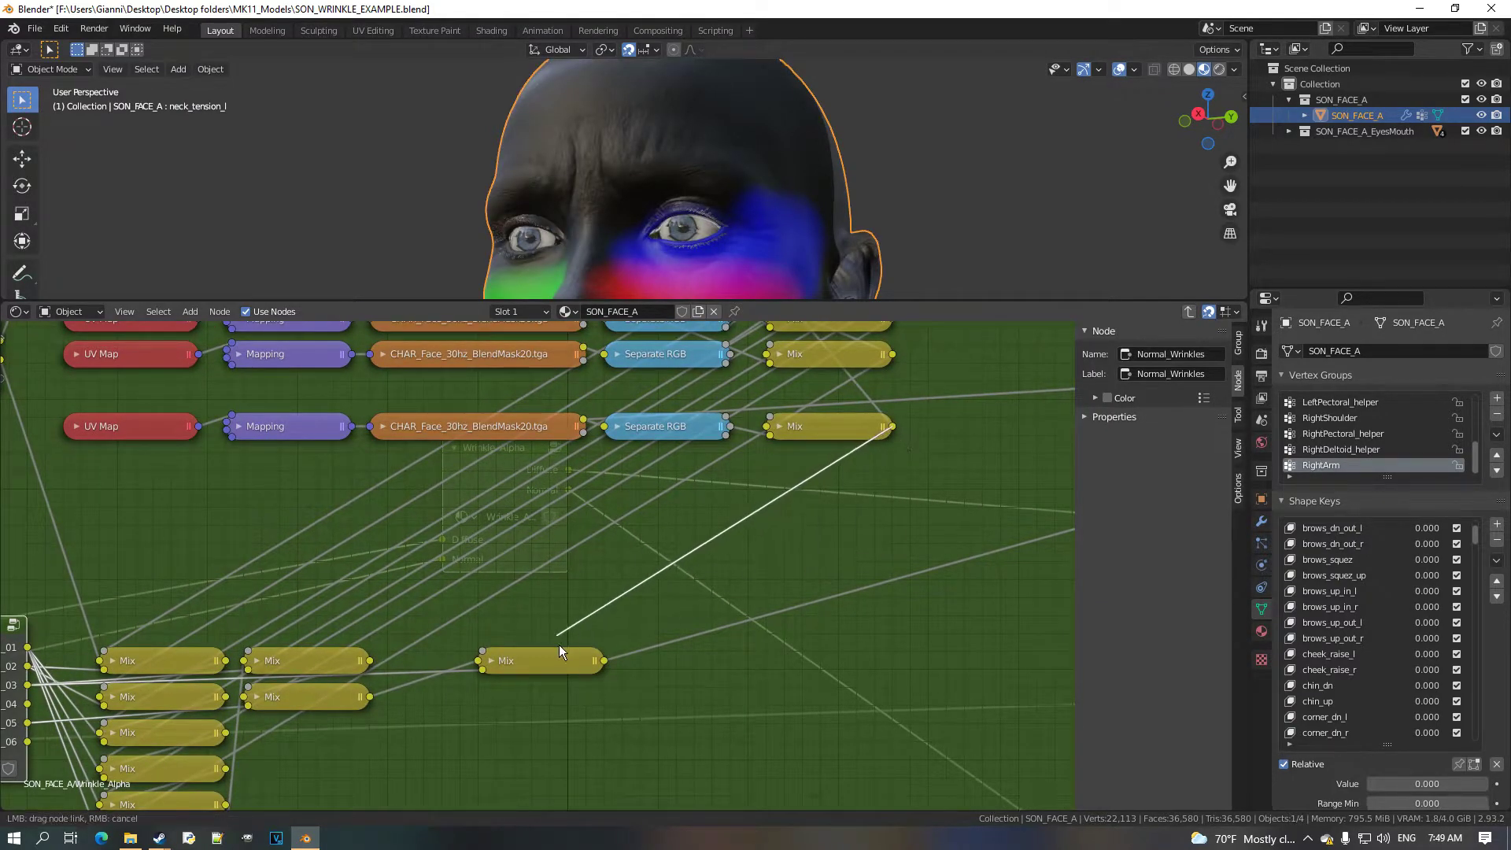
ctrl+shift+click(496, 661)
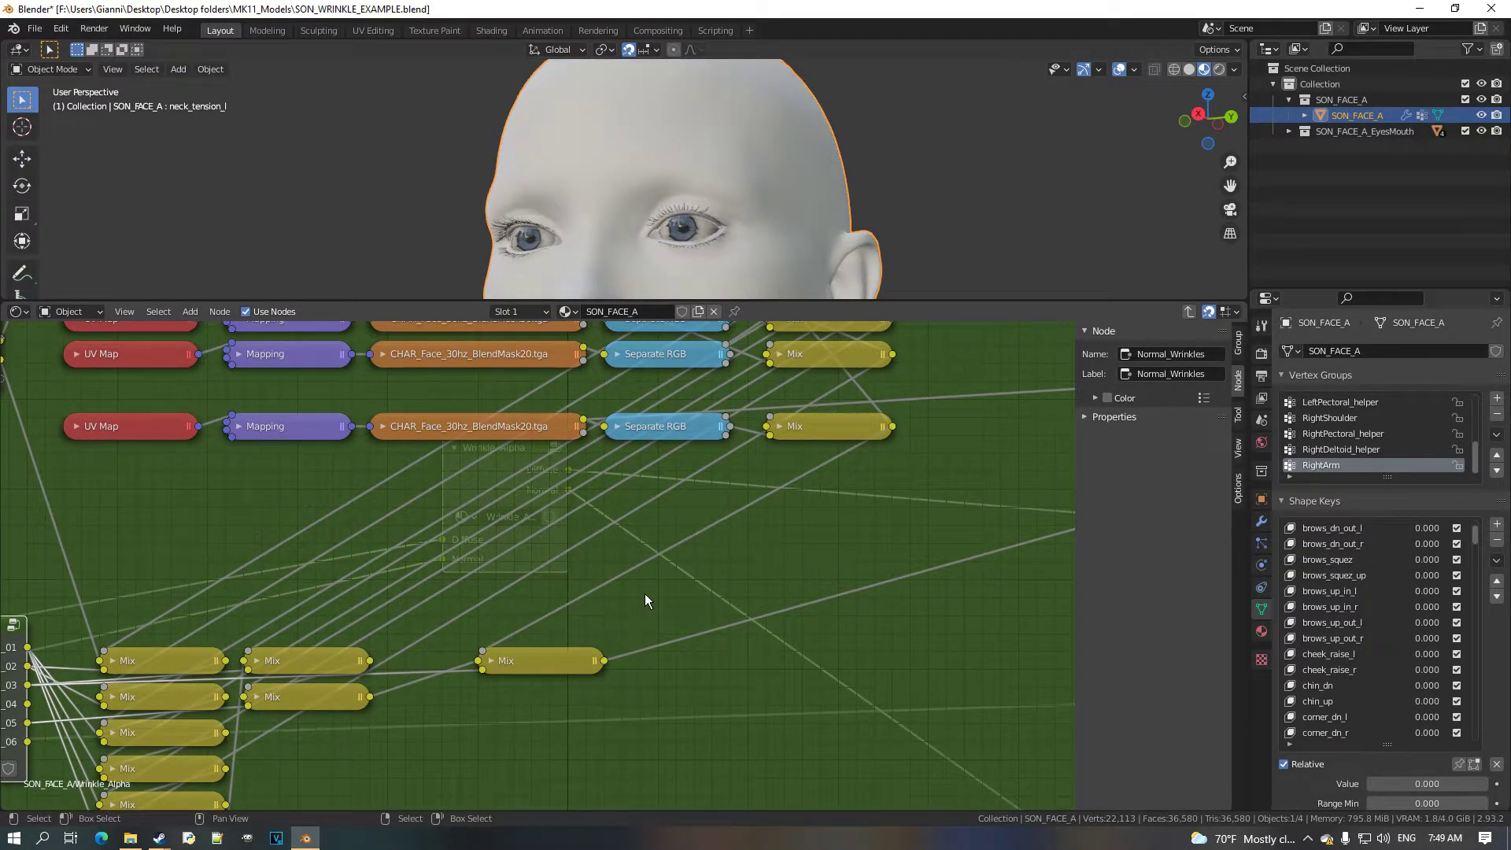
Duplicate the lowest mask Mix node, link the lowest BlendMask20 texture's alpha output to the copy's Color2, and position it directly beneath the original.
scroll(672, 200, down, 3)
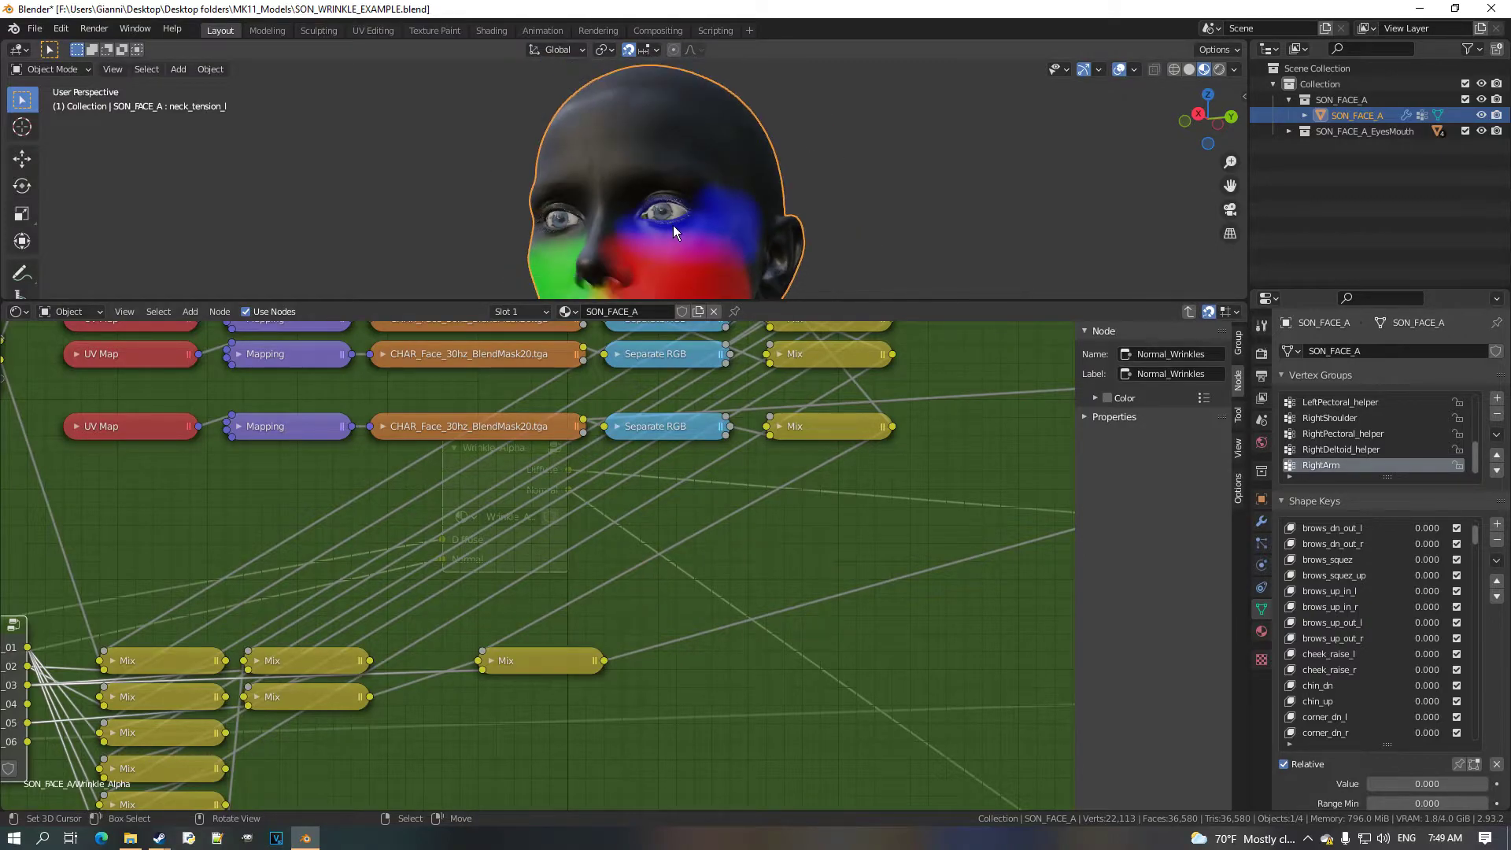
middle_drag(673, 225, 708, 276)
scroll(568, 532, down, 1)
scroll(568, 531, up, 1)
middle_drag(569, 531, 495, 564)
scroll(397, 586, up, 1)
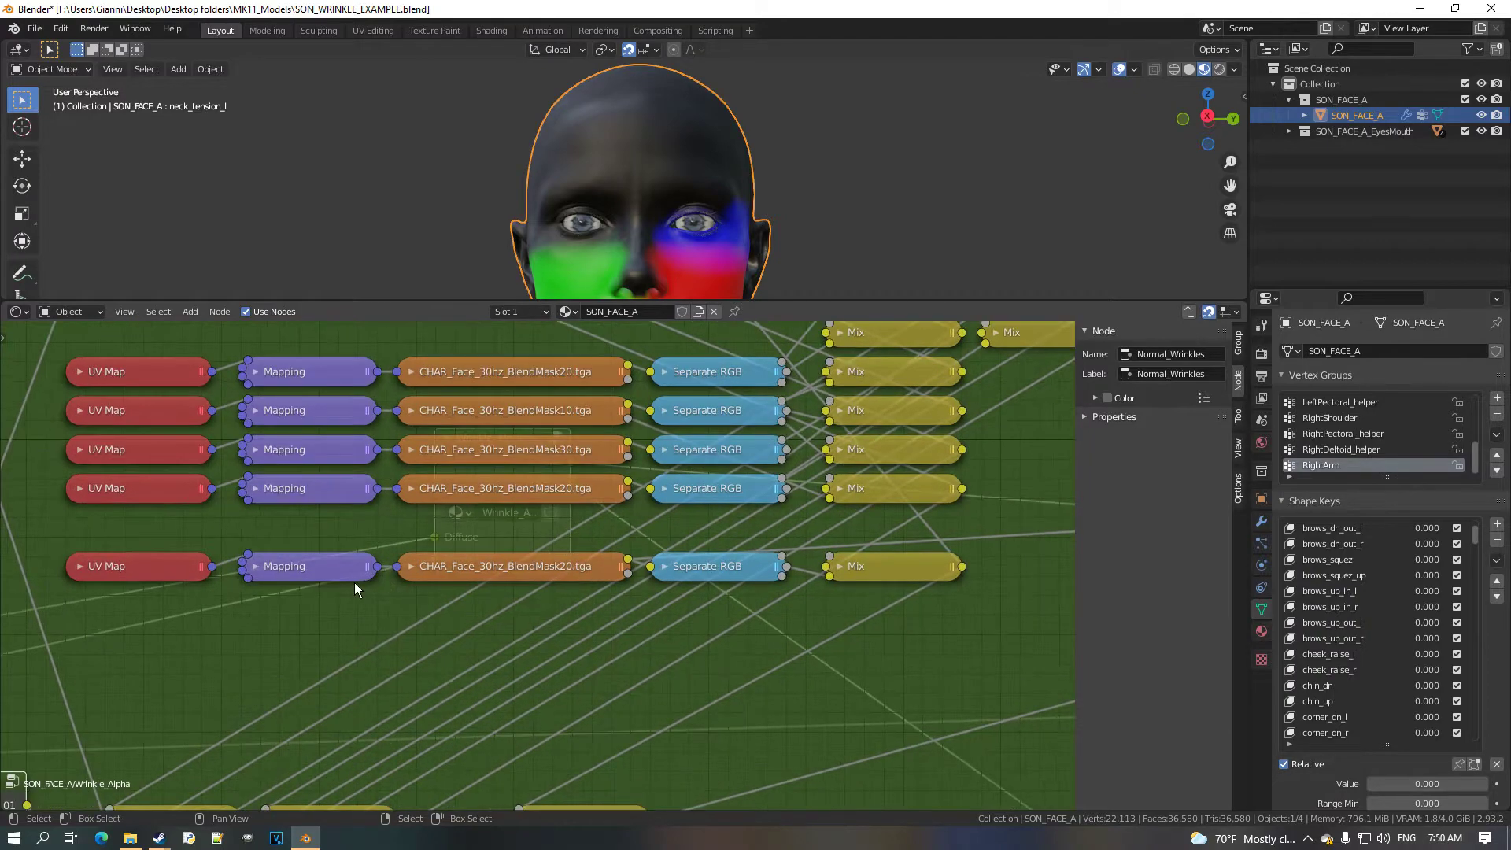
middle_drag(657, 578, 449, 577)
scroll(410, 579, up, 1)
click(373, 581)
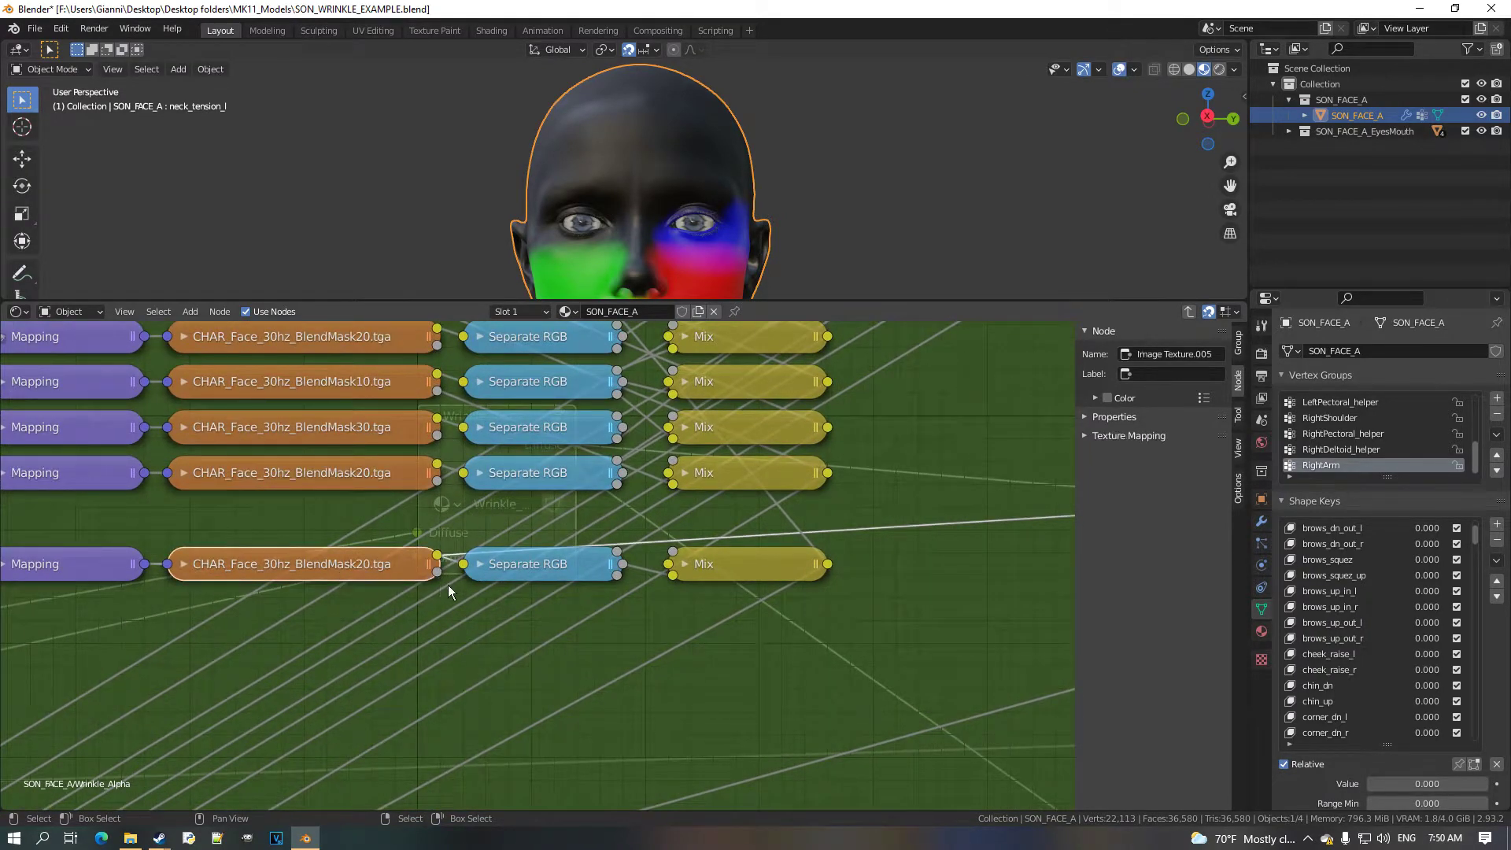
scroll(457, 585, up, 1)
click(748, 577)
click(403, 579)
click(802, 577)
scroll(803, 578, up, 1)
key(shift+d)
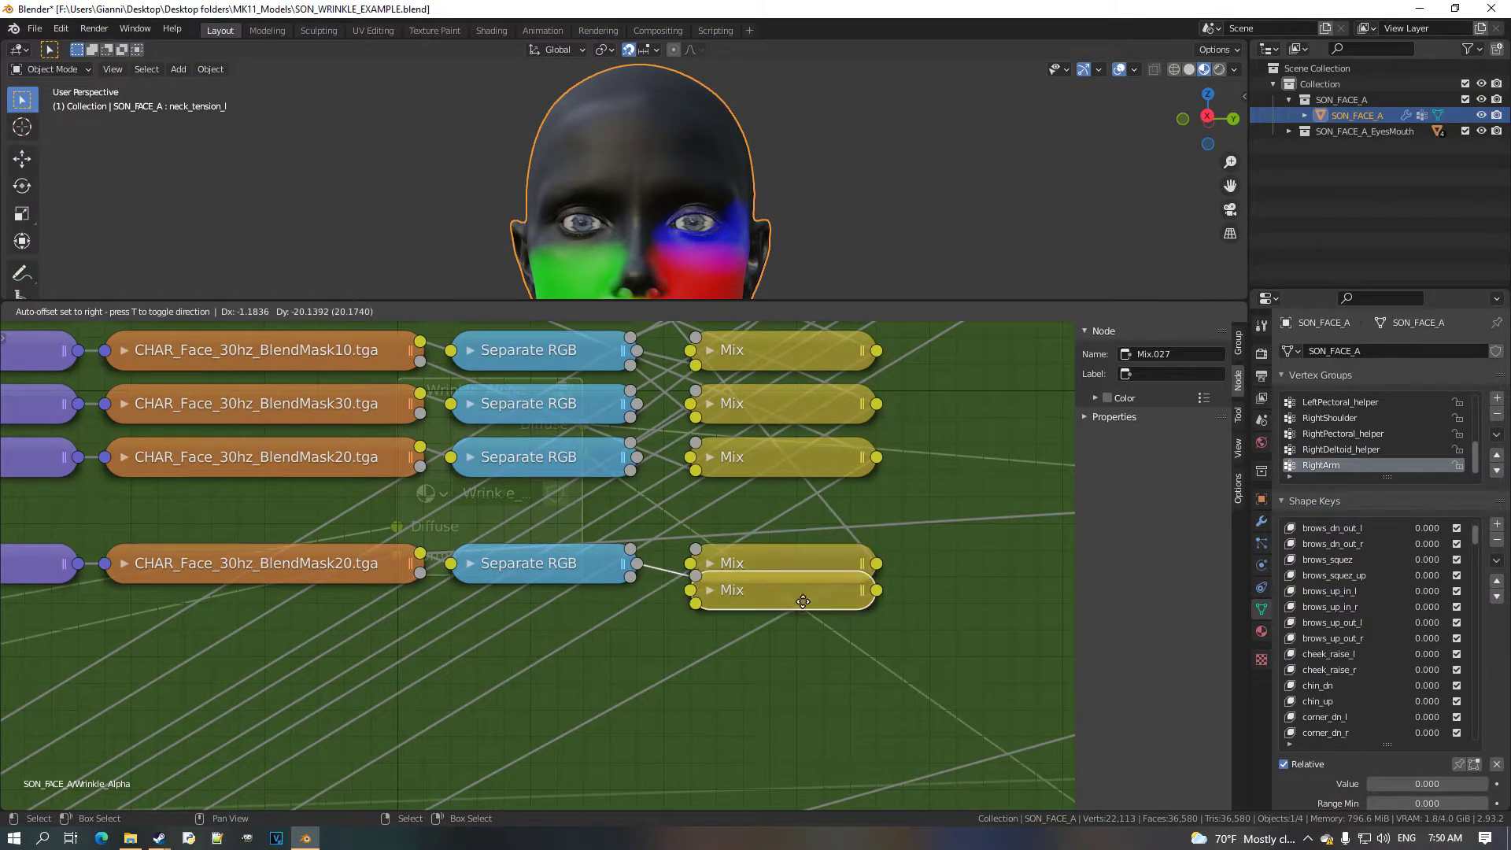
click(903, 669)
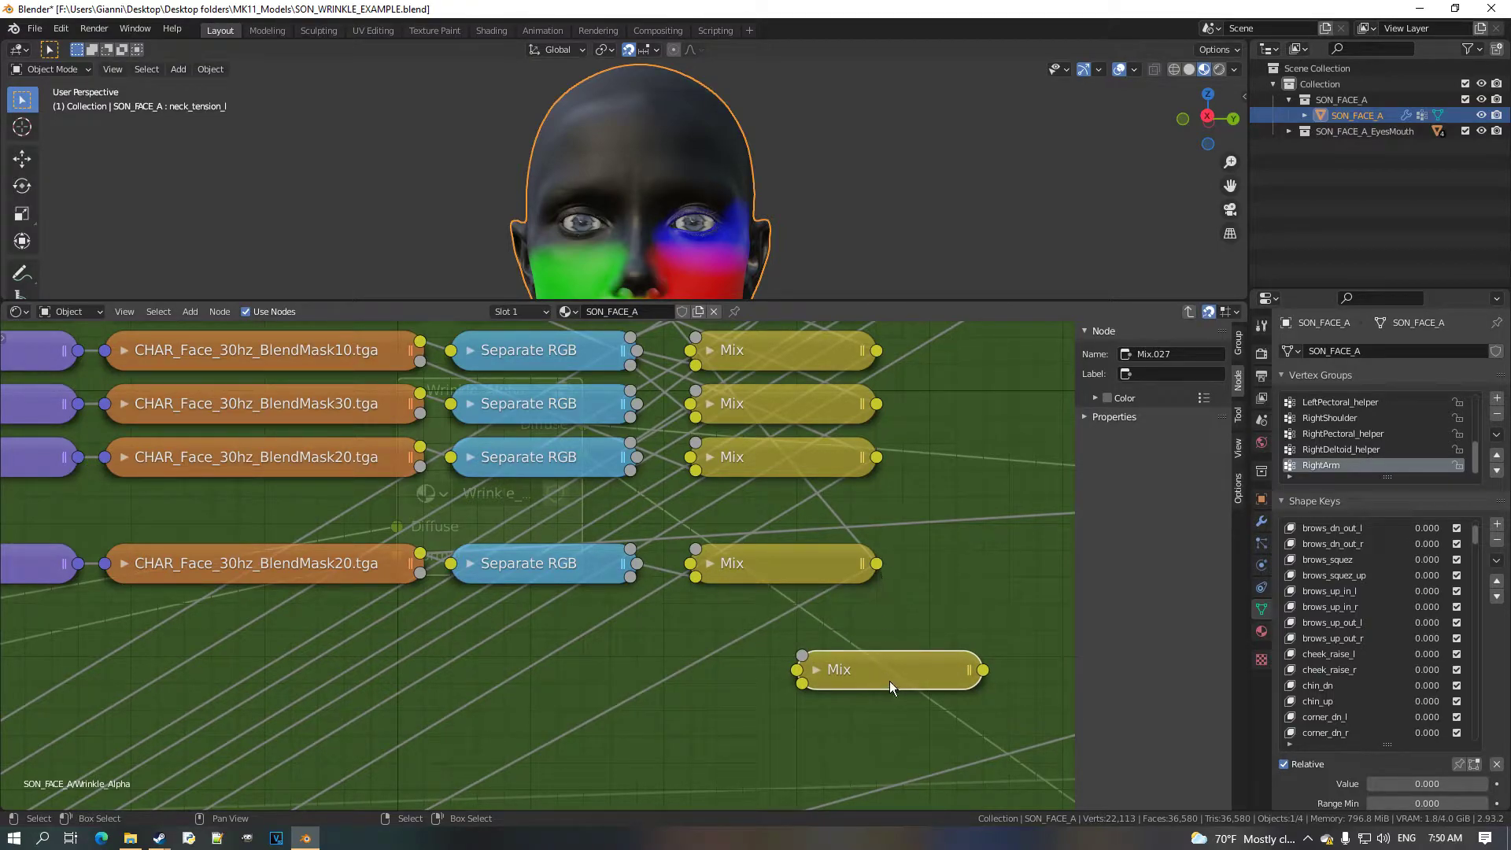
drag(421, 573, 750, 624)
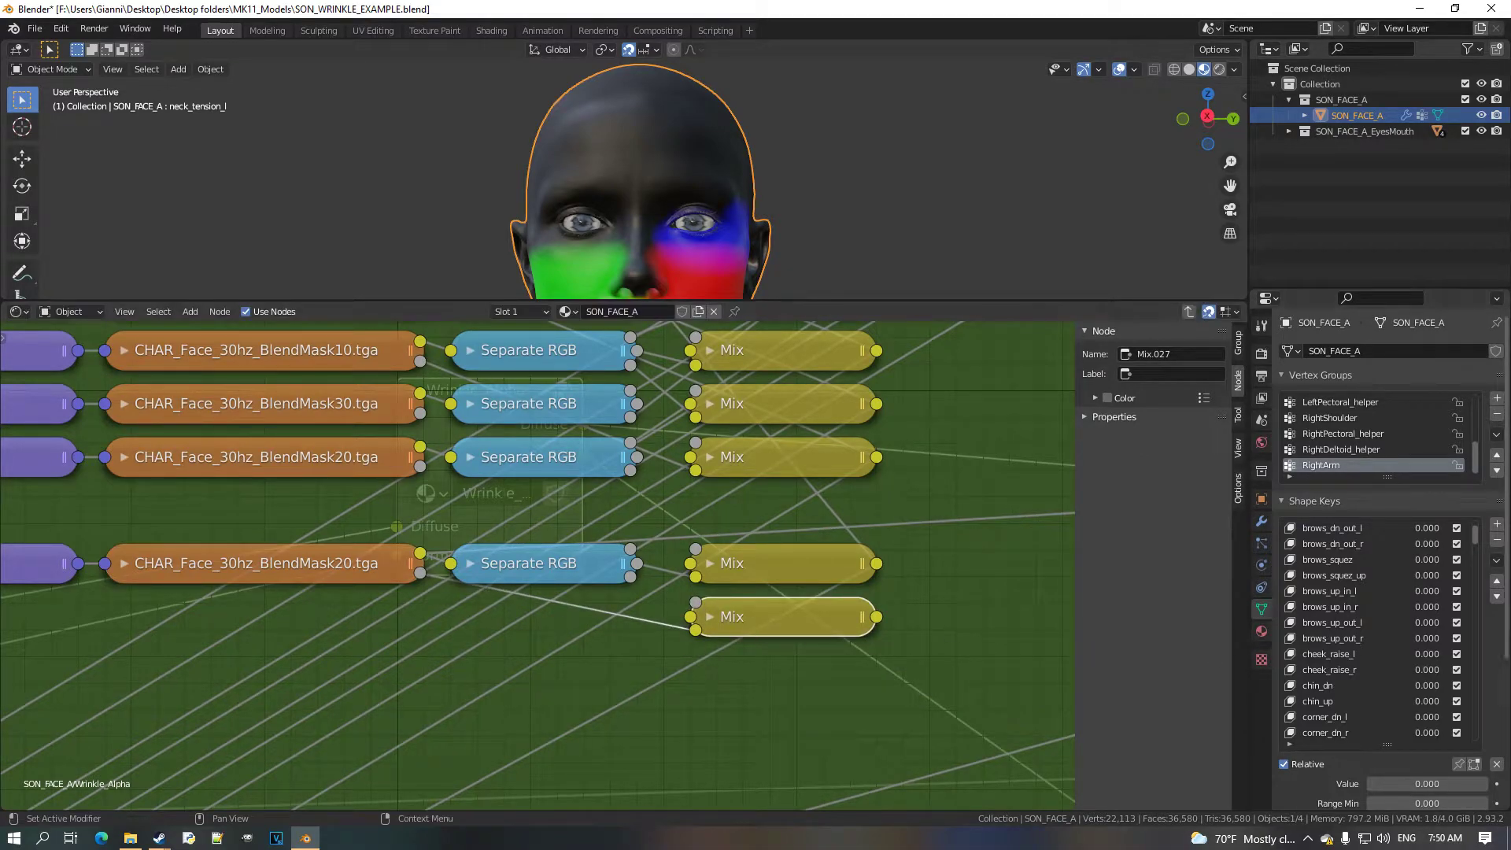
Drive the new alpha mask Mix node's Fac with a driver copied from the cheek_raise_r shape key value, and collapse the node.
right_click(1426, 681)
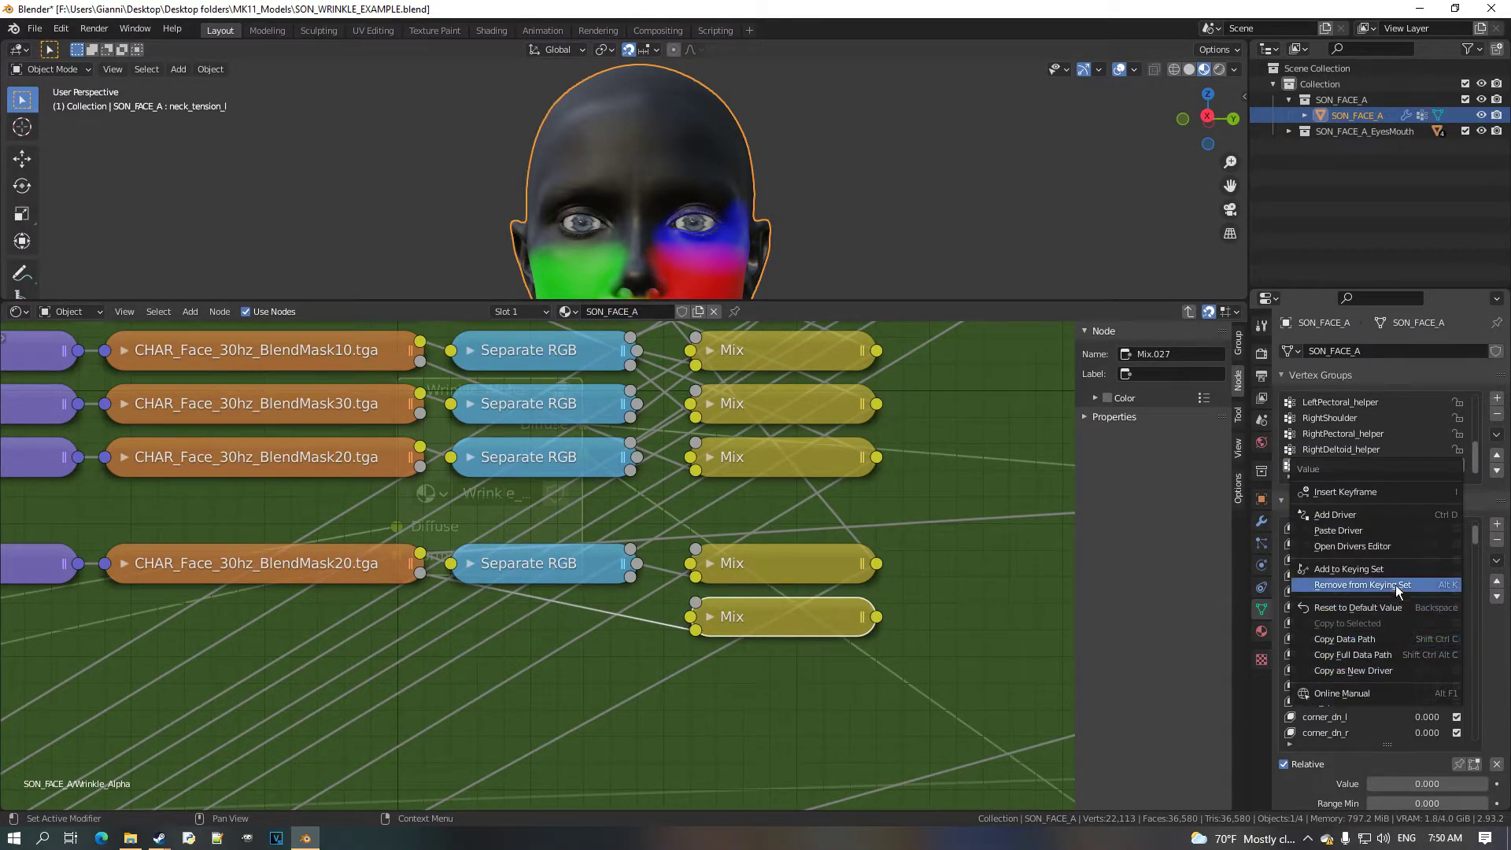
click(724, 622)
right_click(819, 751)
click(752, 652)
click(709, 618)
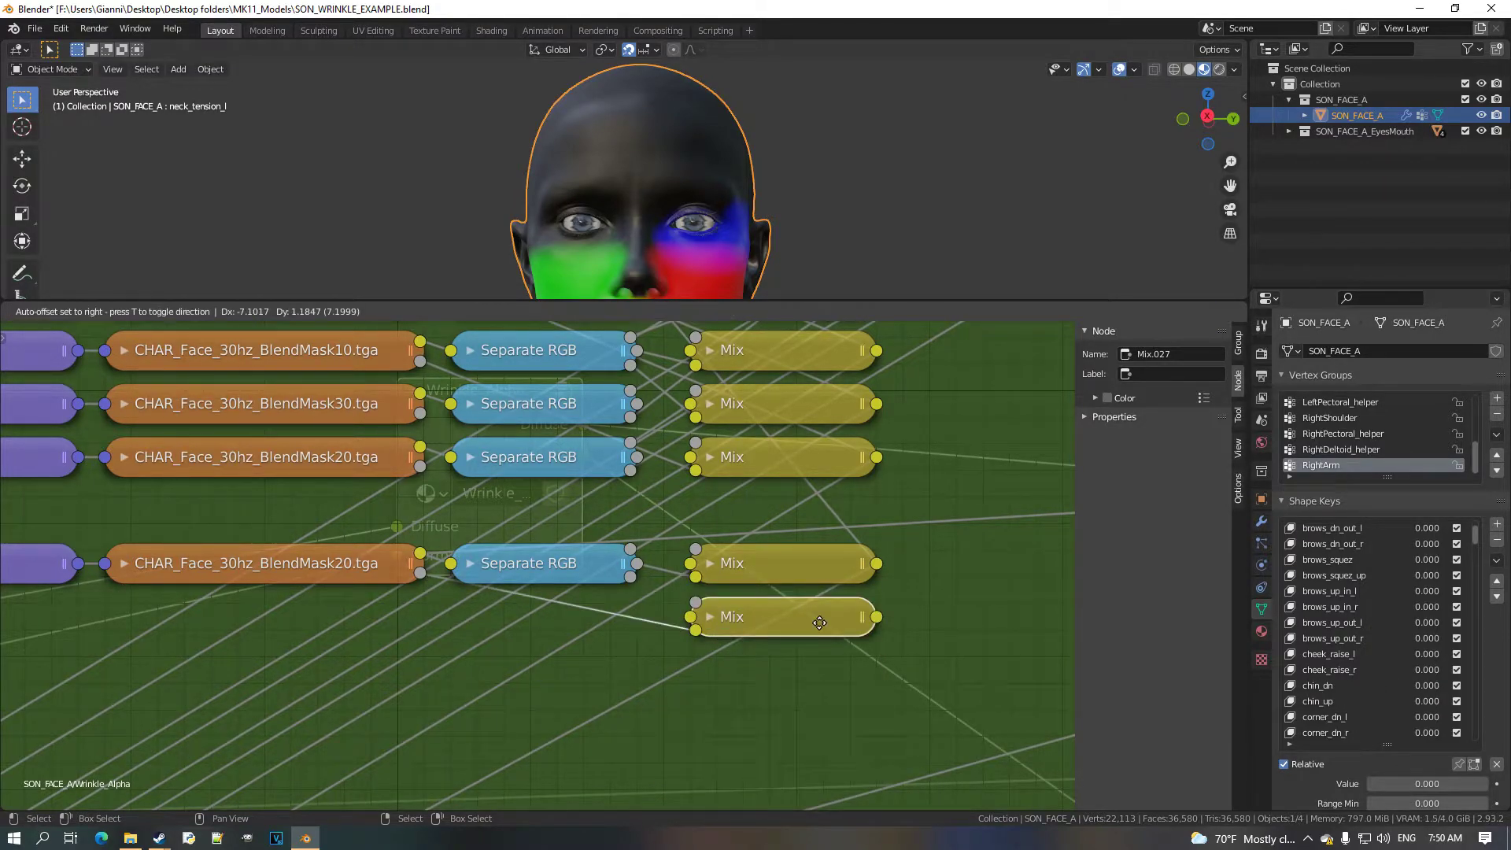
Try to duplicate the third-column diffuse Mix node directly beneath the original.
scroll(658, 589, down, 4)
scroll(544, 565, up, 3)
middle_drag(545, 565, 450, 587)
click(506, 470)
scroll(559, 479, up, 2)
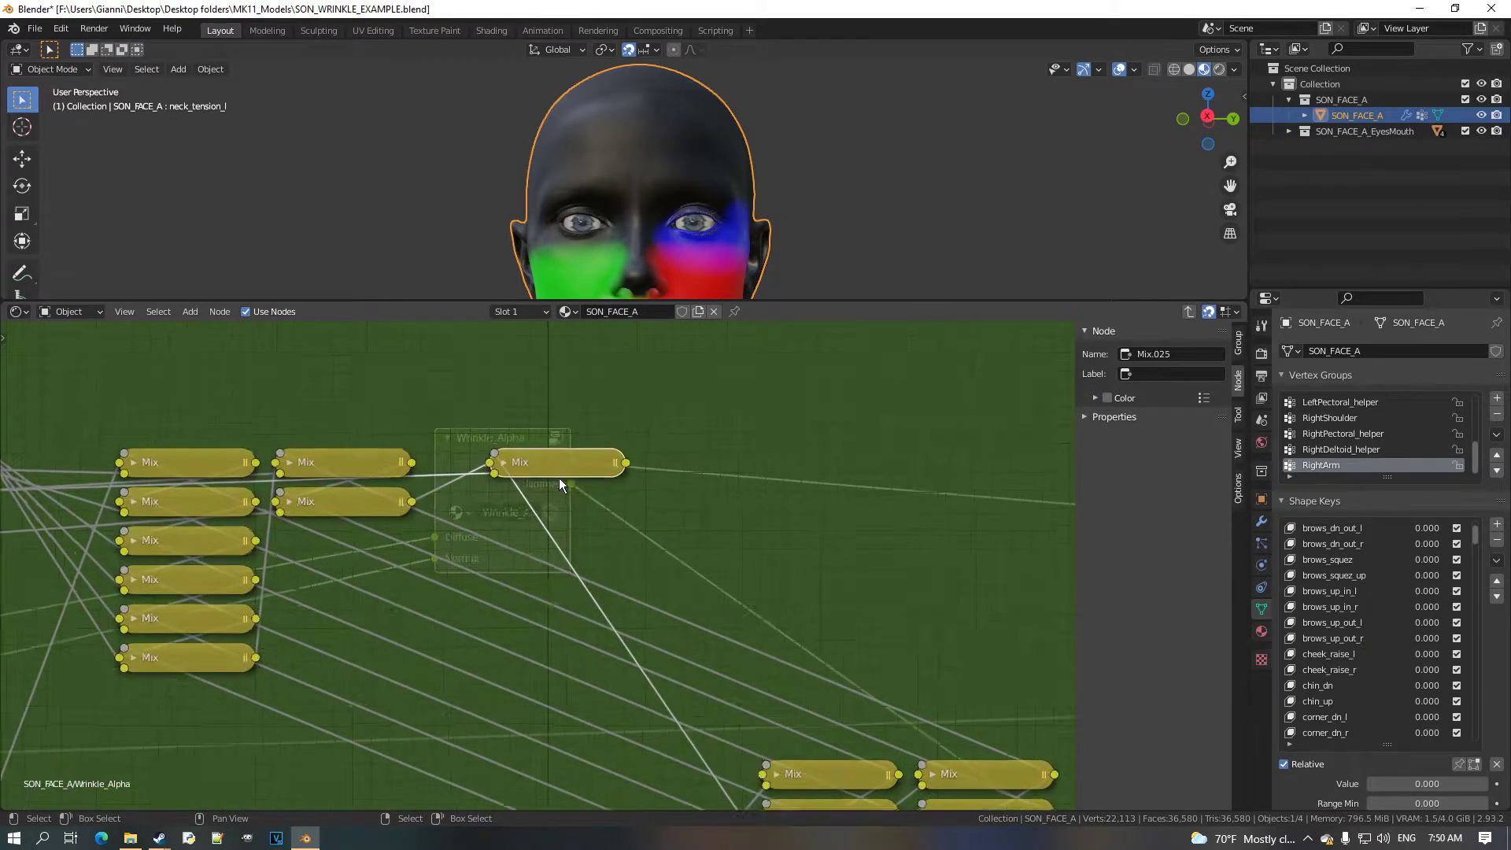
key(shift+d)
click(559, 512)
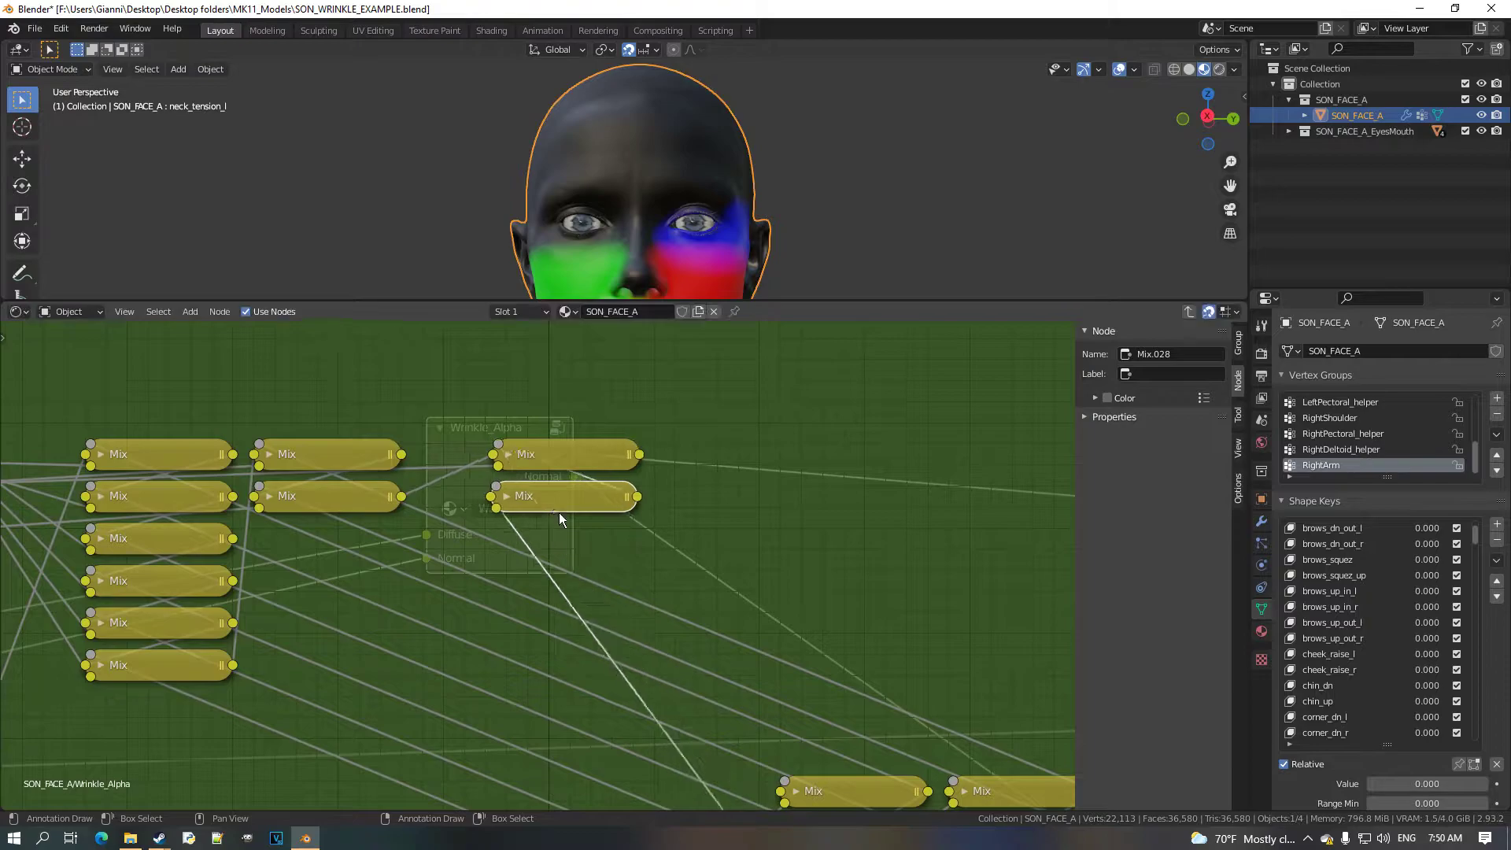
scroll(581, 513, down, 3)
middle_drag(914, 526, 559, 519)
key(ctrl+z)
Link the third-column diffuse Mix node's output to the Group Output's Diffuse input.
scroll(517, 513, up, 2)
middle_drag(447, 529, 739, 537)
scroll(409, 527, up, 5)
middle_drag(369, 469, 412, 479)
scroll(414, 479, up, 1)
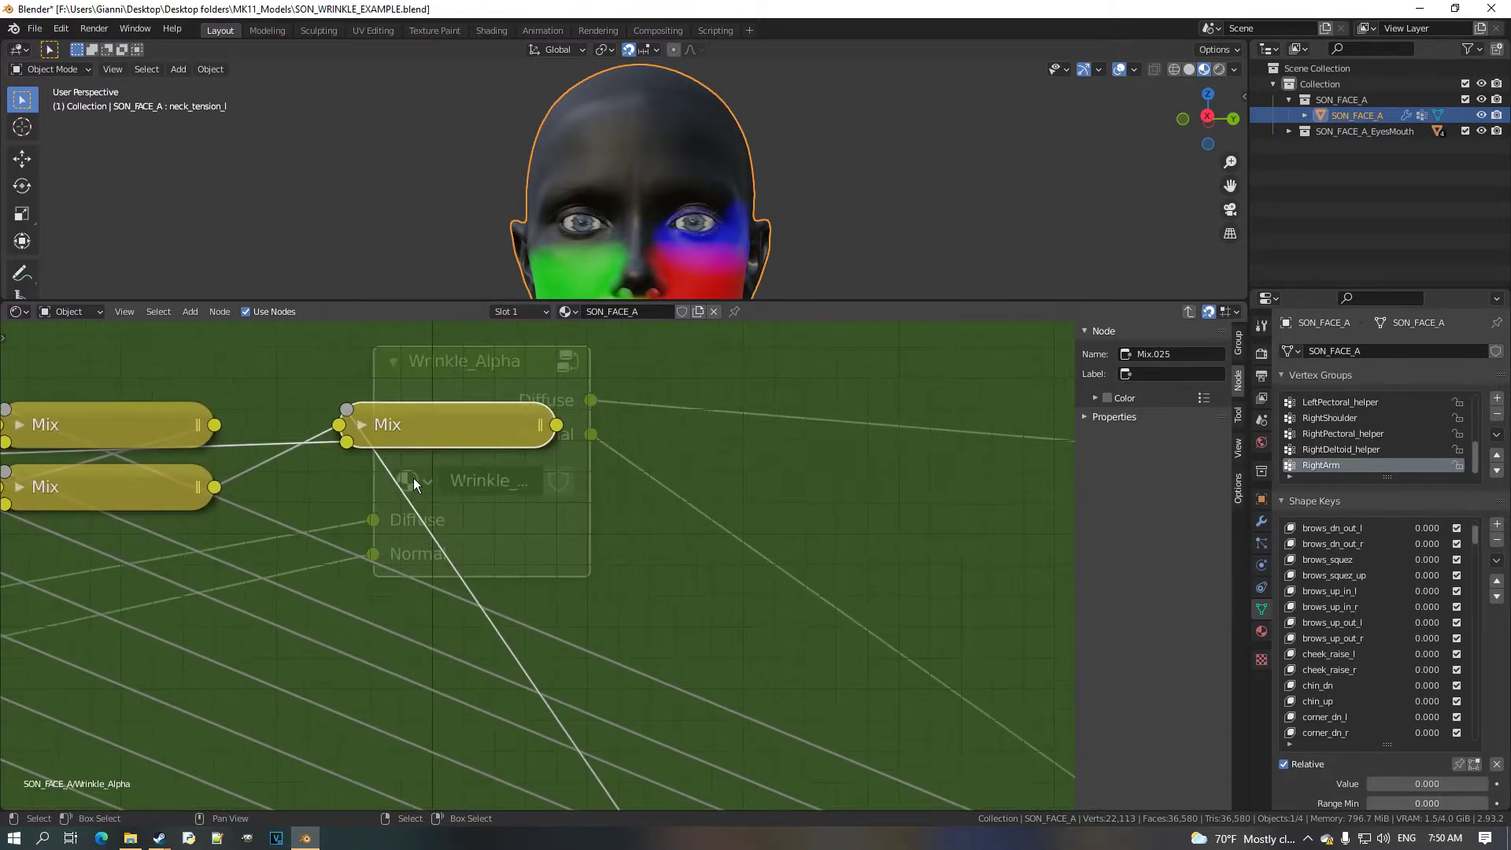
scroll(563, 531, down, 1)
scroll(566, 537, down, 1)
scroll(585, 564, down, 3)
middle_drag(586, 564, 384, 474)
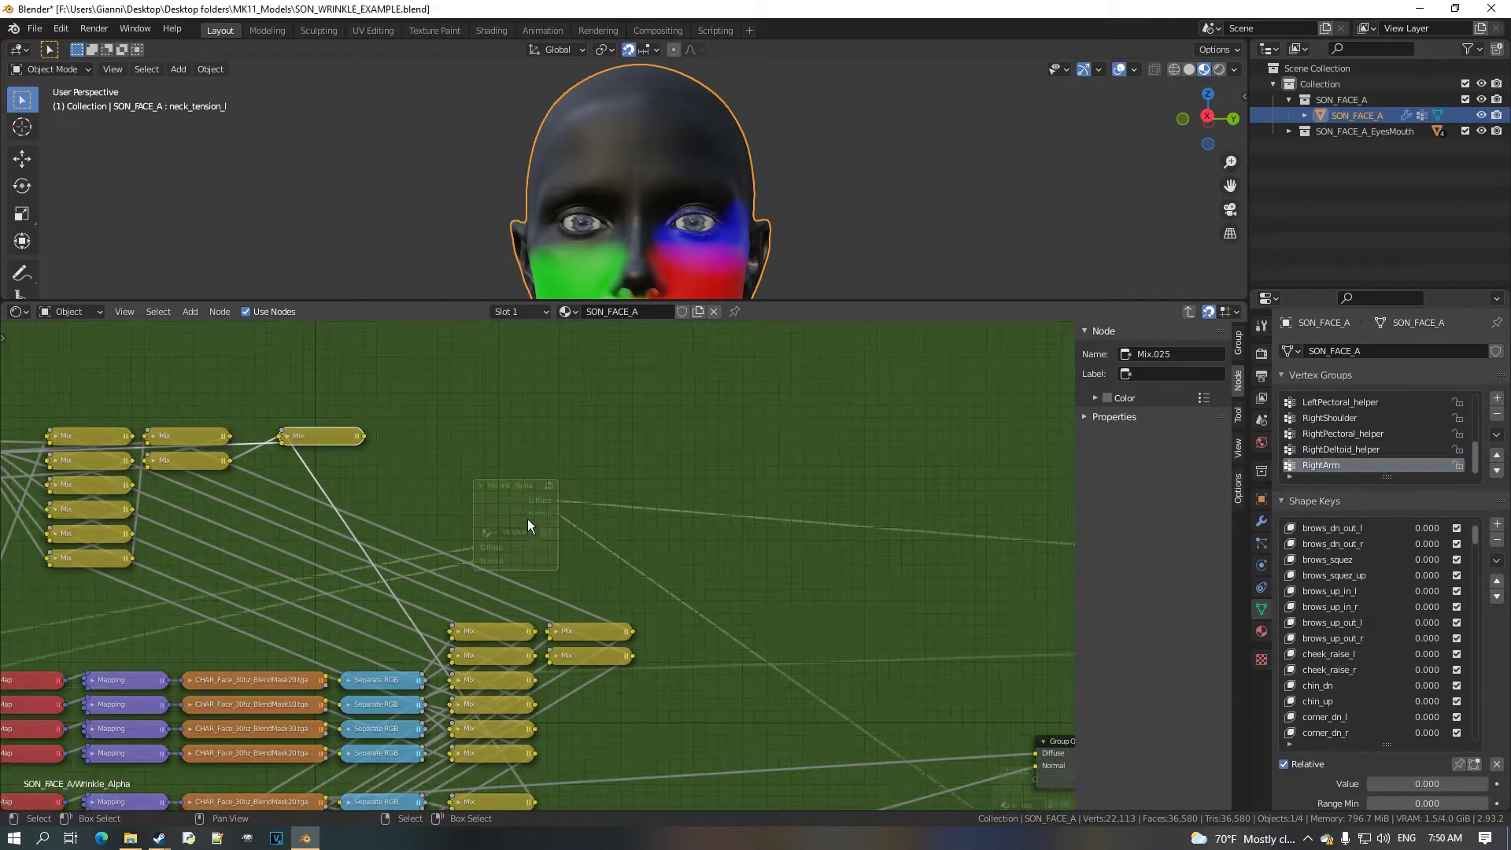
scroll(472, 508, down, 2)
scroll(330, 441, up, 1)
drag(248, 390, 869, 682)
Duplicate the third-column diffuse Mix node, insert the copy into the link to the Group Output, and position it directly beneath the original.
scroll(582, 564, up, 4)
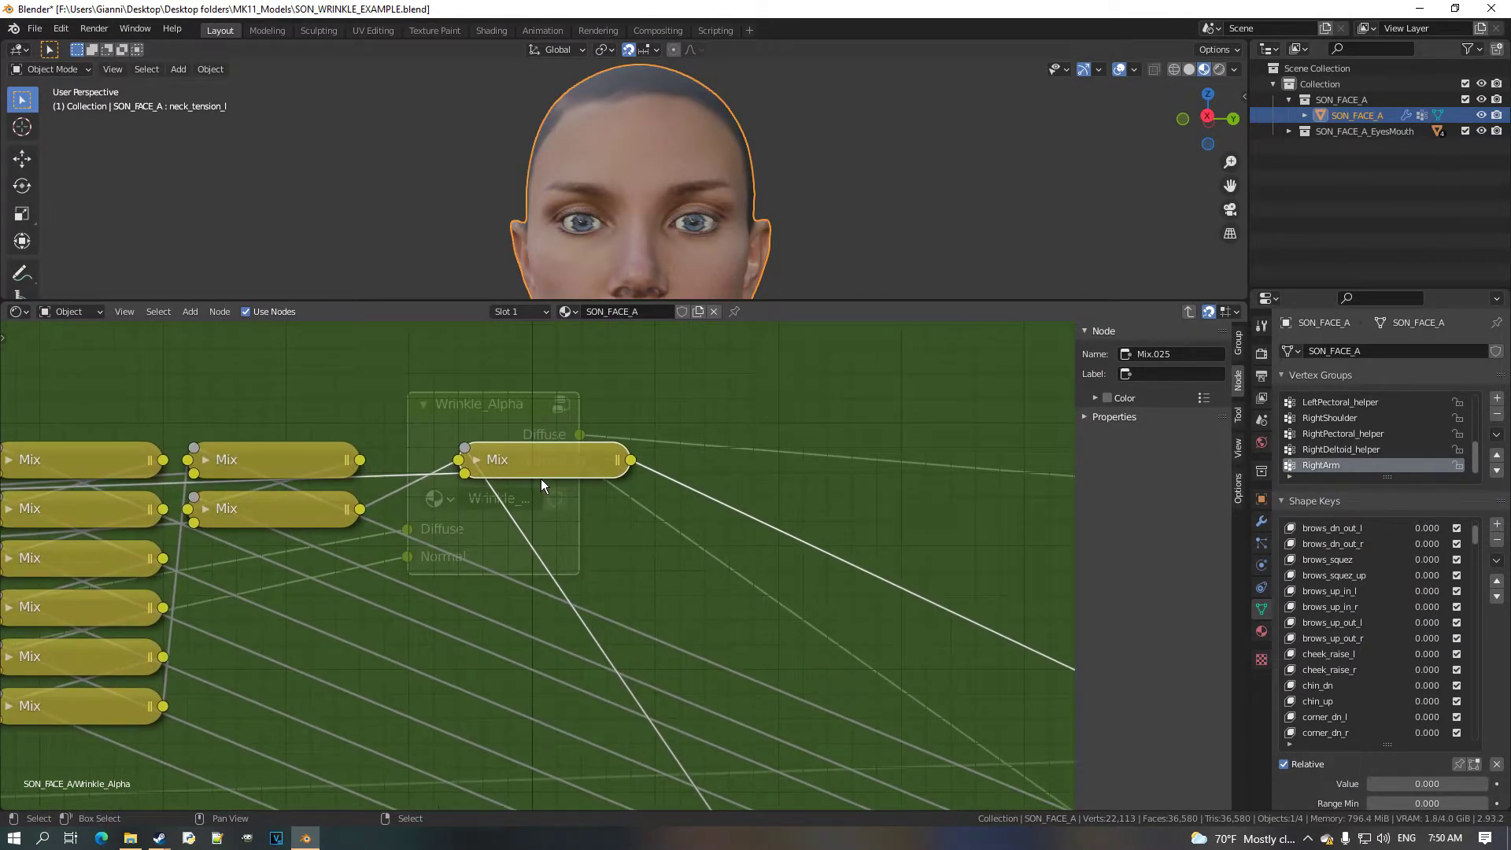
key(shift+d)
click(718, 501)
drag(822, 497, 547, 508)
scroll(548, 510, down, 1)
middle_drag(548, 509, 537, 465)
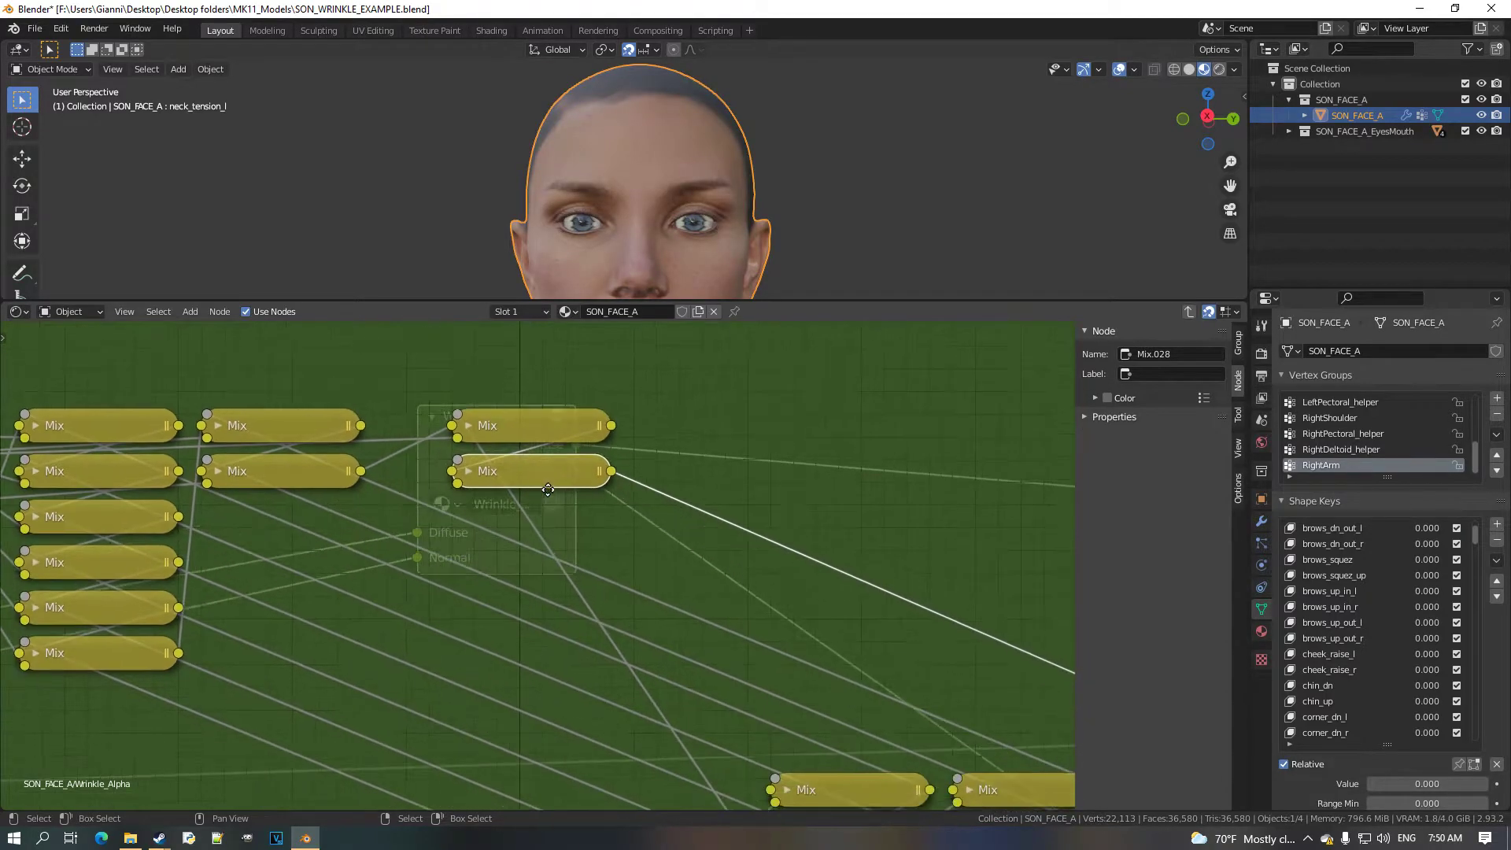
Expand the copied third-column diffuse Mix node and link Wrinkle_03 of Diffuse_Wrinkles to its Color2 input.
scroll(531, 469, up, 1)
click(469, 467)
scroll(513, 552, down, 1)
middle_drag(514, 556, 808, 464)
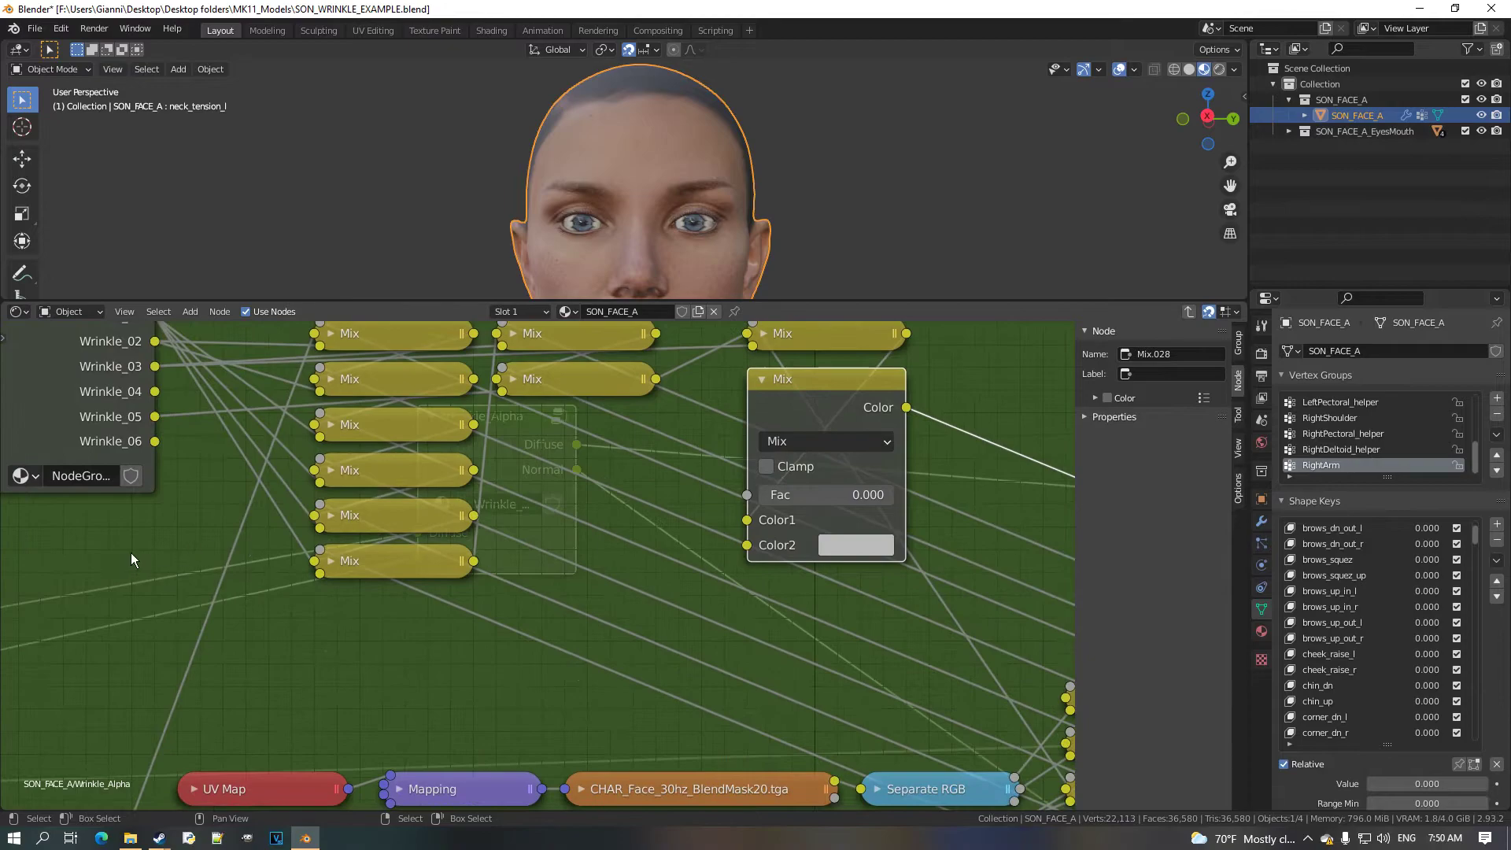
scroll(129, 553, down, 1)
middle_drag(128, 460, 181, 526)
drag(209, 449, 774, 610)
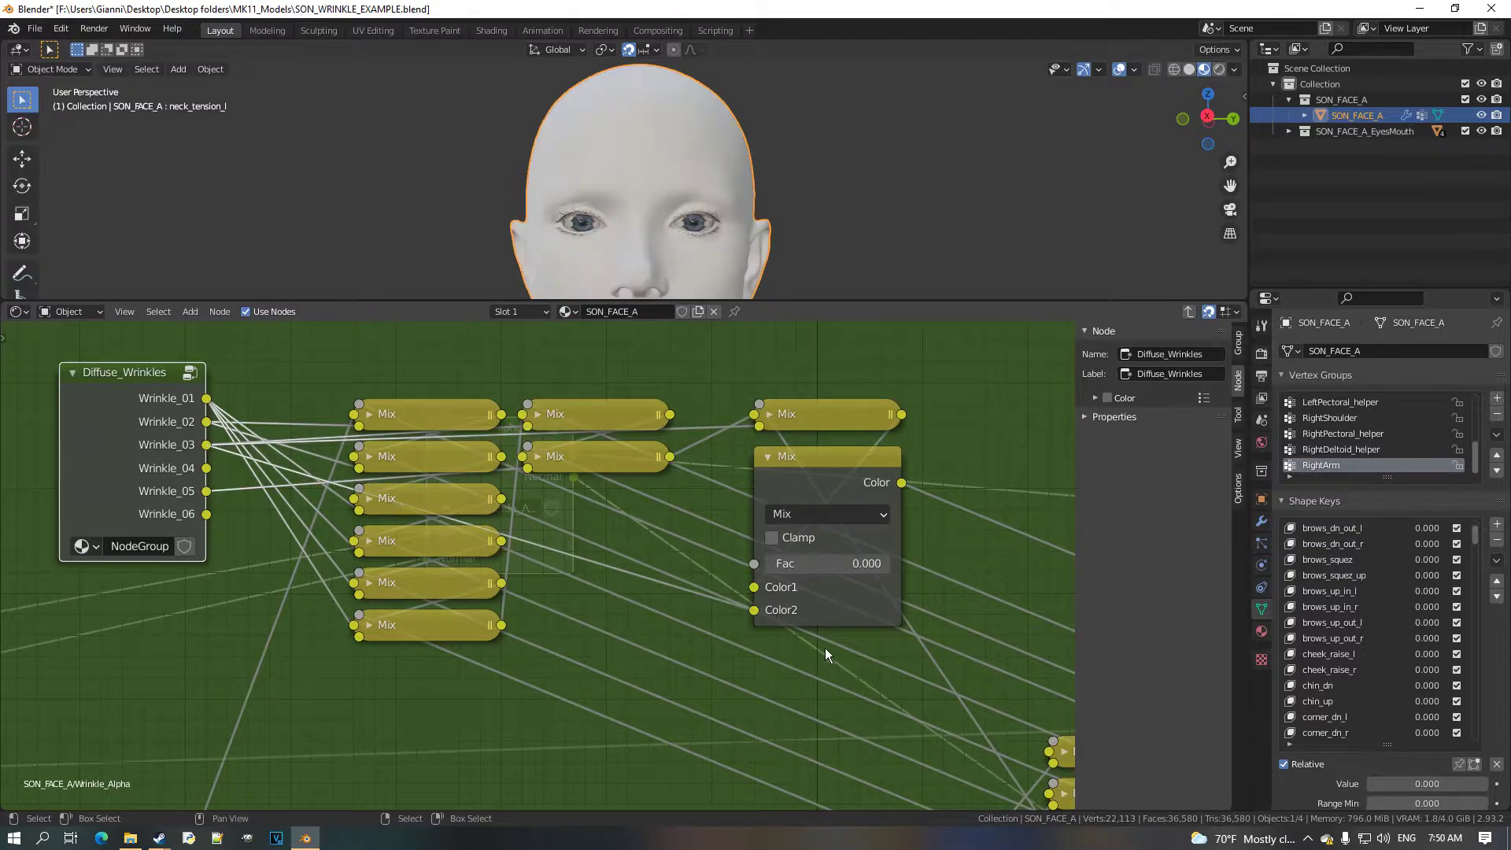
Link the new alpha mask Mix node's output to the copied diffuse Mix node's Fac input and collapse the diffuse node.
scroll(905, 732, down, 2)
middle_drag(944, 775, 630, 692)
scroll(708, 755, down, 1)
middle_drag(755, 787, 575, 713)
drag(589, 772, 309, 442)
middle_drag(502, 604, 479, 450)
scroll(482, 535, up, 2)
key(h)
key(h)
Duplicate the third-column normal Mix node, insert the copy into its outgoing link, and position it directly beneath the original.
scroll(480, 641, down, 4)
middle_drag(370, 747, 586, 593)
scroll(486, 611, up, 4)
scroll(570, 597, up, 2)
drag(541, 615, 489, 615)
middle_drag(489, 615, 587, 537)
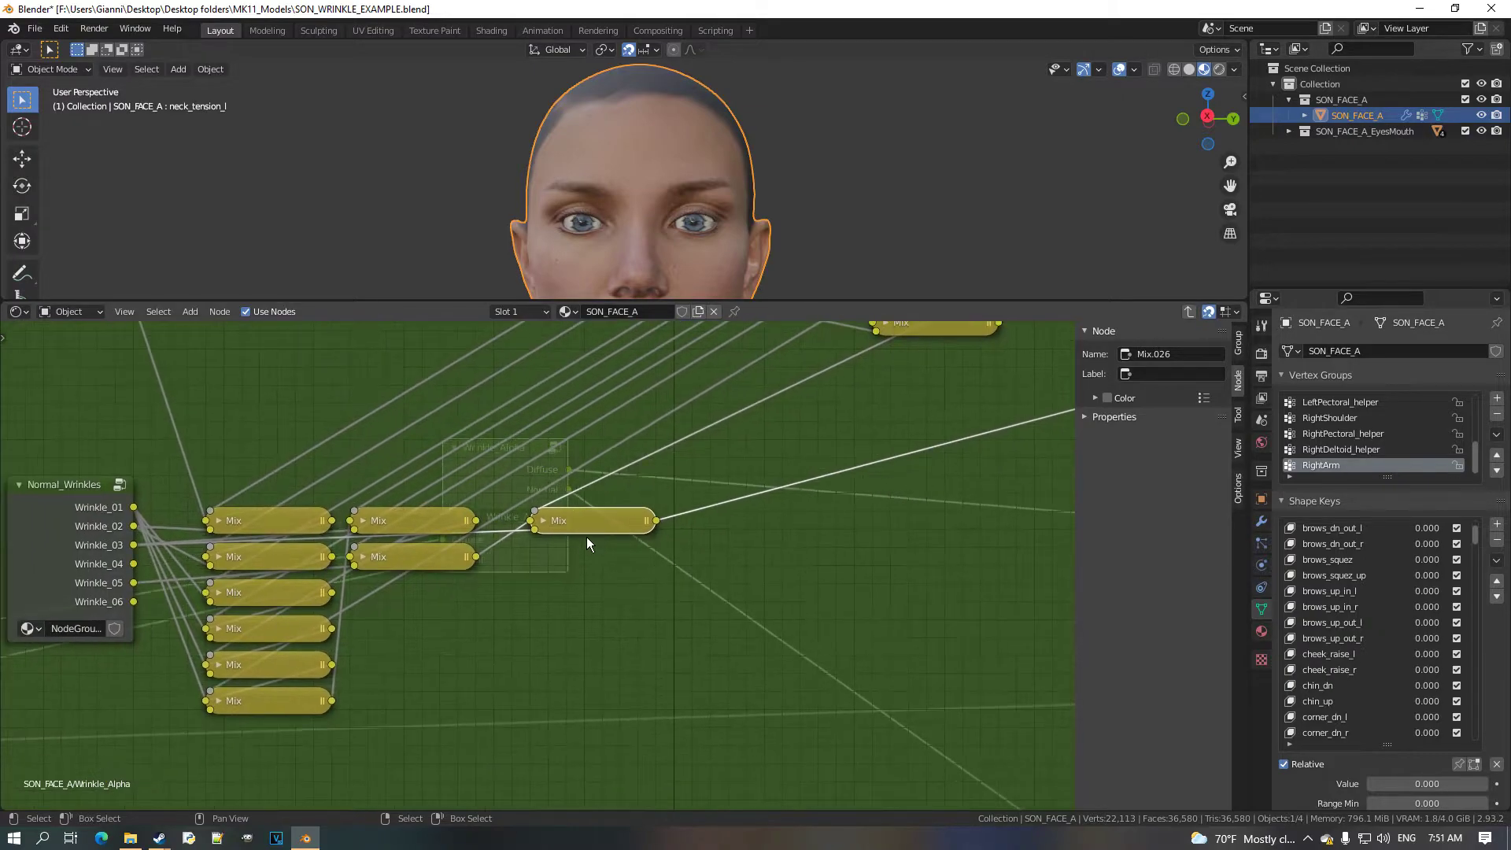
key(shift+d)
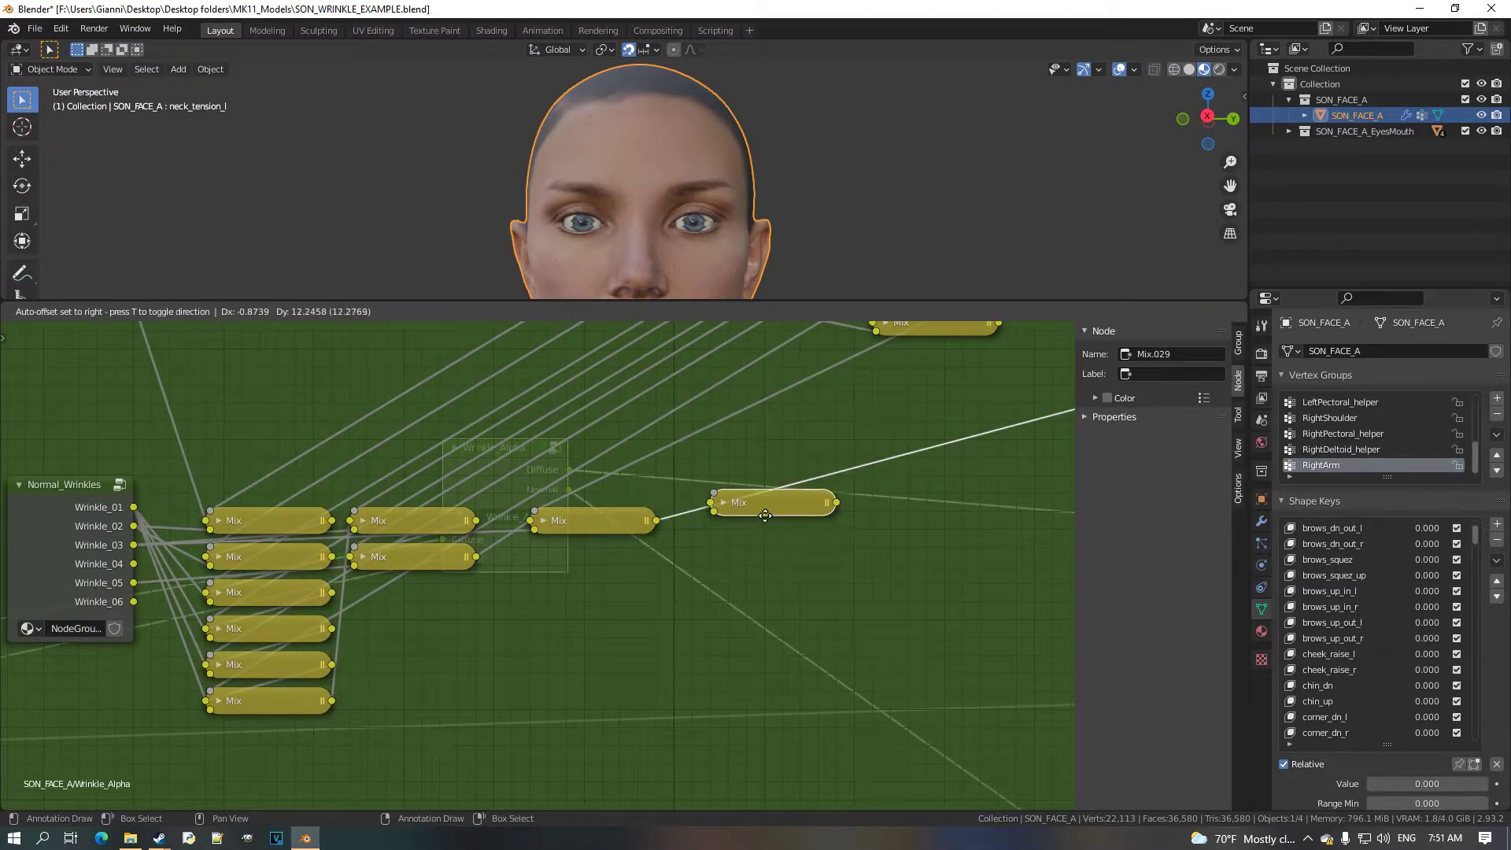
click(573, 560)
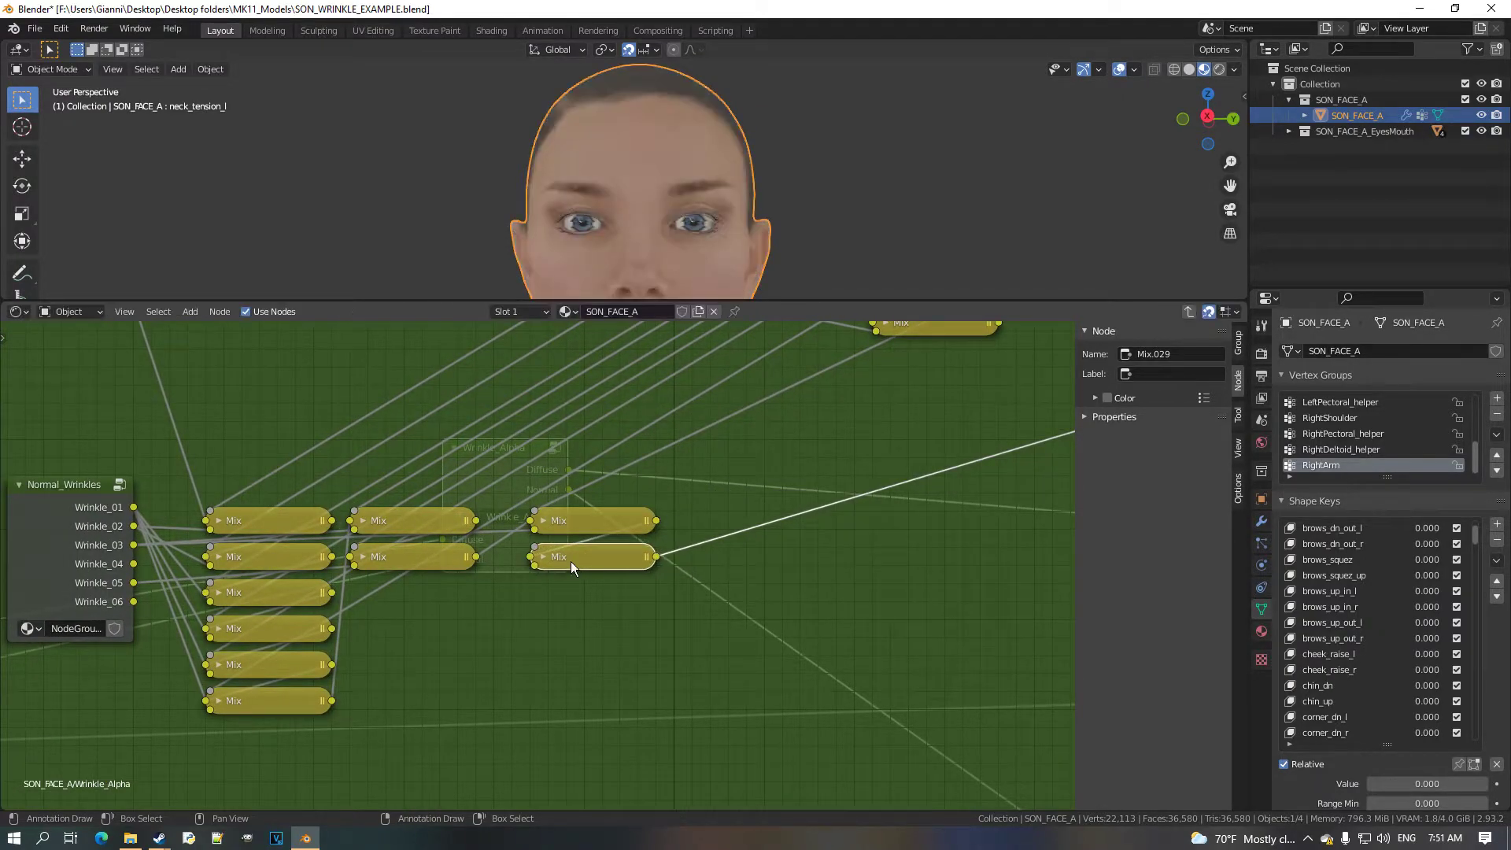
Expand the copied normal Mix node, linking Wrinkle_03 of Normal_Wrinkles to its Color2 and the new alpha mask Mix output to its Fac.
scroll(574, 560, up, 1)
click(544, 556)
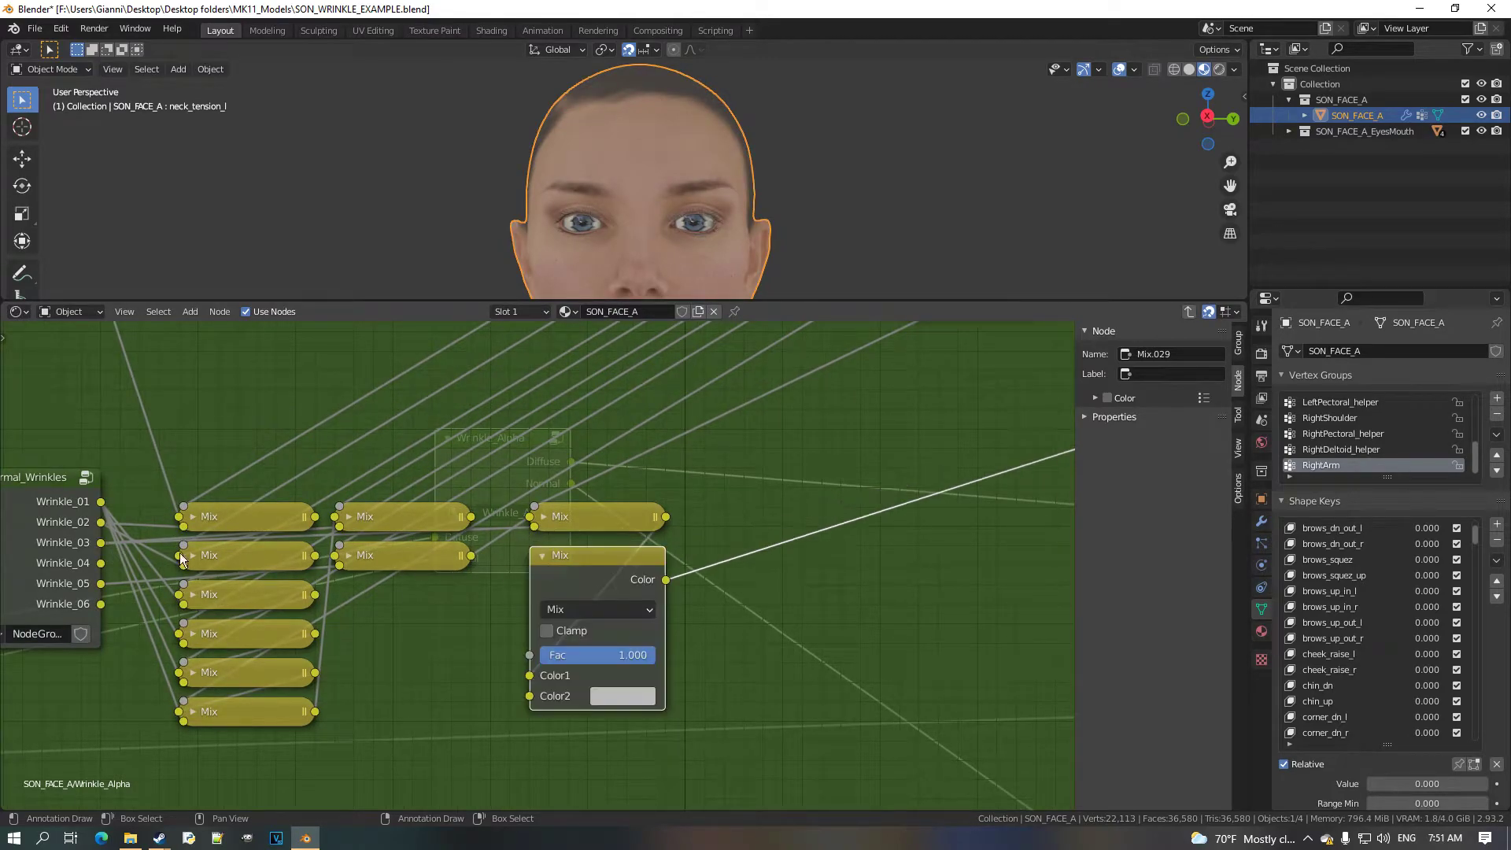
drag(112, 546, 530, 696)
scroll(705, 565, down, 2)
middle_drag(706, 565, 651, 677)
drag(847, 486, 478, 743)
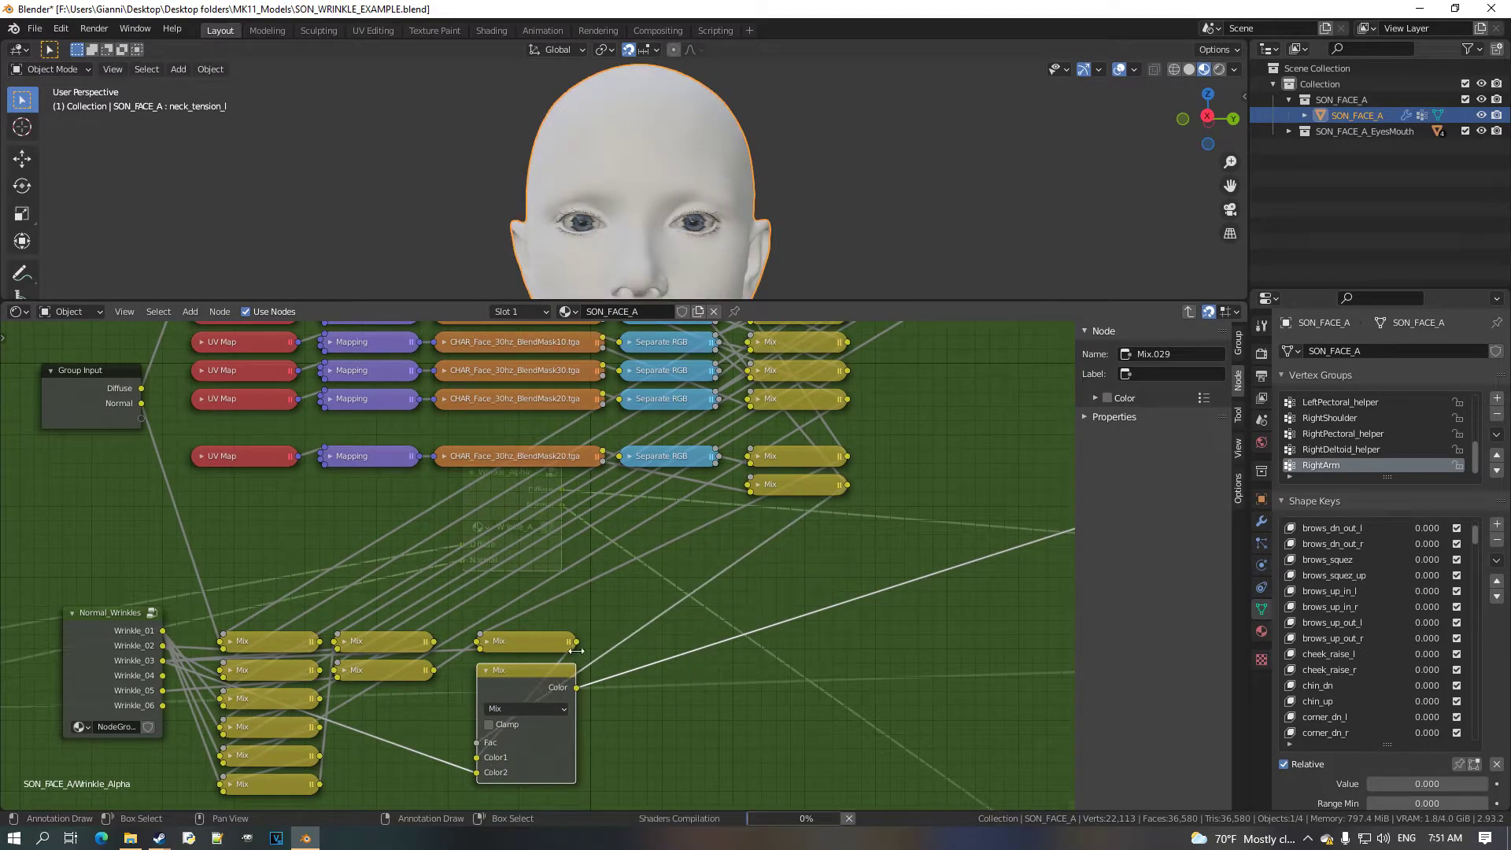
Collapse the two expanded Mix nodes at the end of the normal and diffuse chains in the Wrinkle_Alpha group.
click(487, 672)
scroll(667, 581, down, 4)
middle_drag(884, 478, 602, 697)
scroll(573, 543, up, 1)
scroll(309, 375, up, 1)
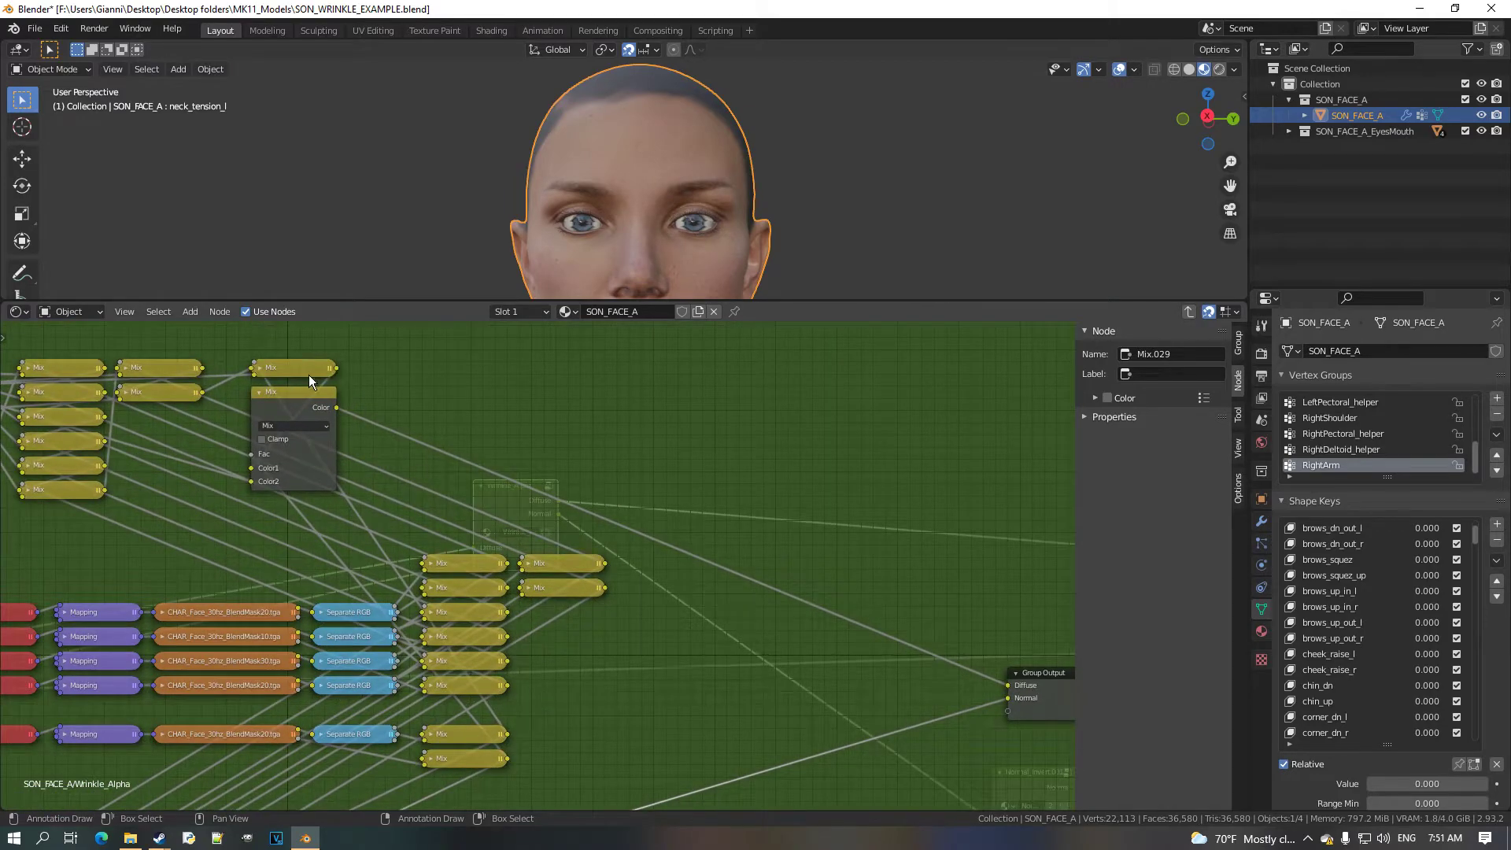
click(269, 404)
key(h)
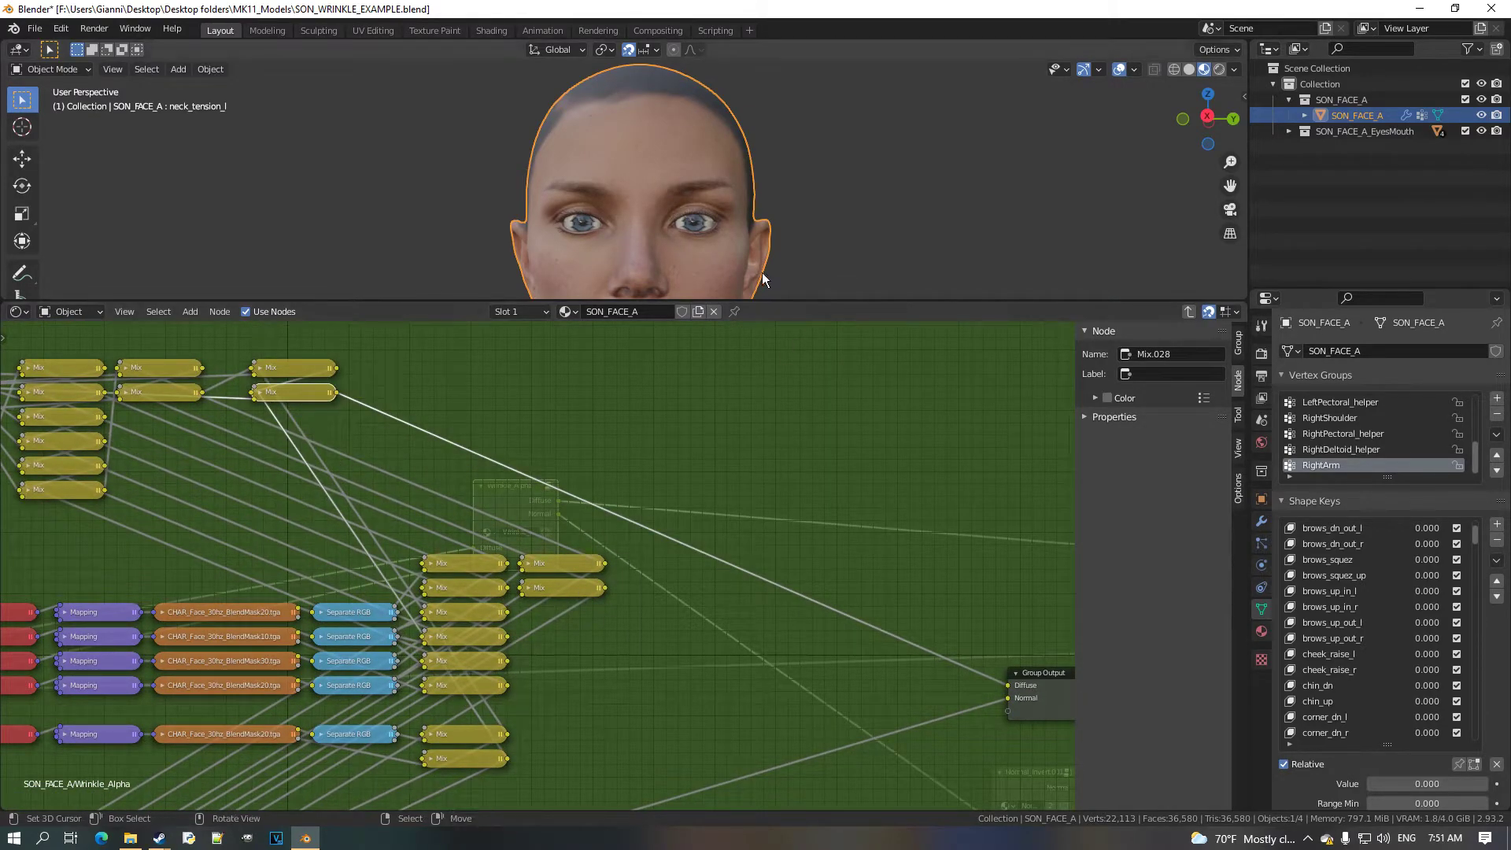
middle_drag(455, 601, 589, 545)
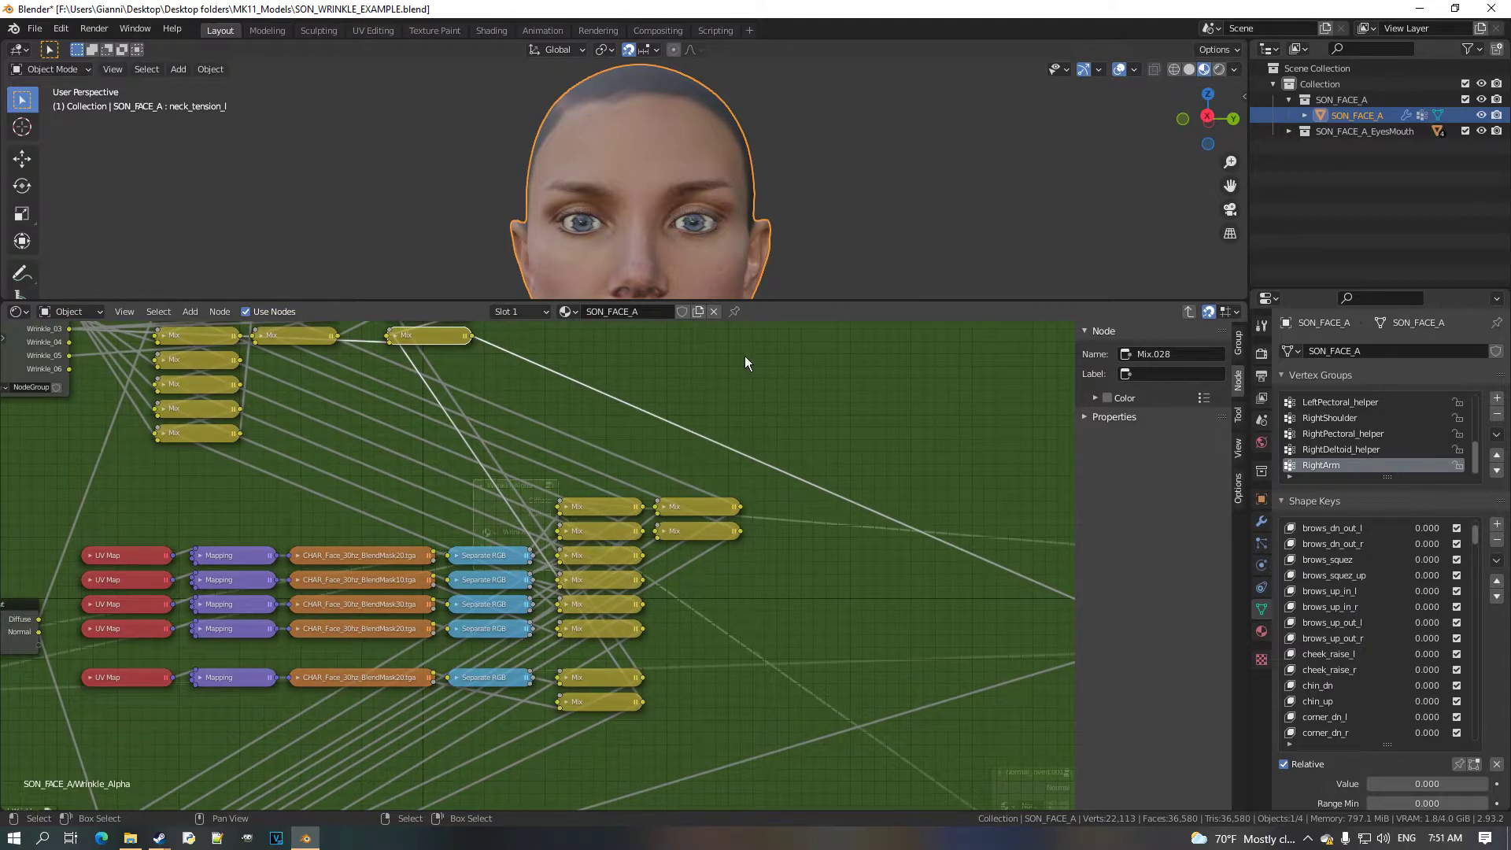
Enlarge the 3D viewport over the node editor and set the cheek_raise_l shape key to 1.000.
drag(800, 302, 795, 602)
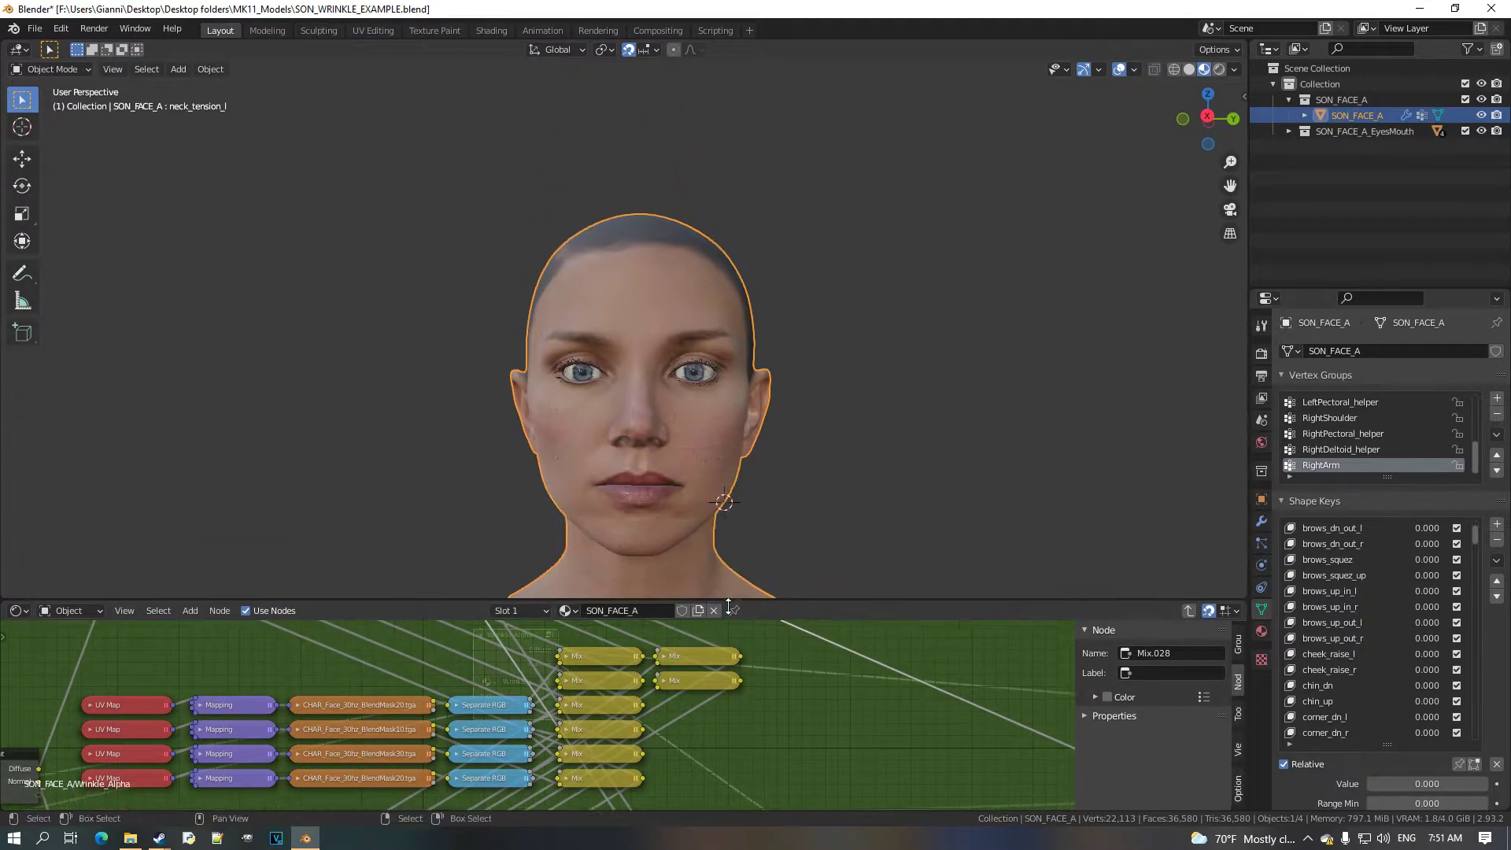
scroll(758, 505, up, 3)
middle_drag(758, 505, 733, 478)
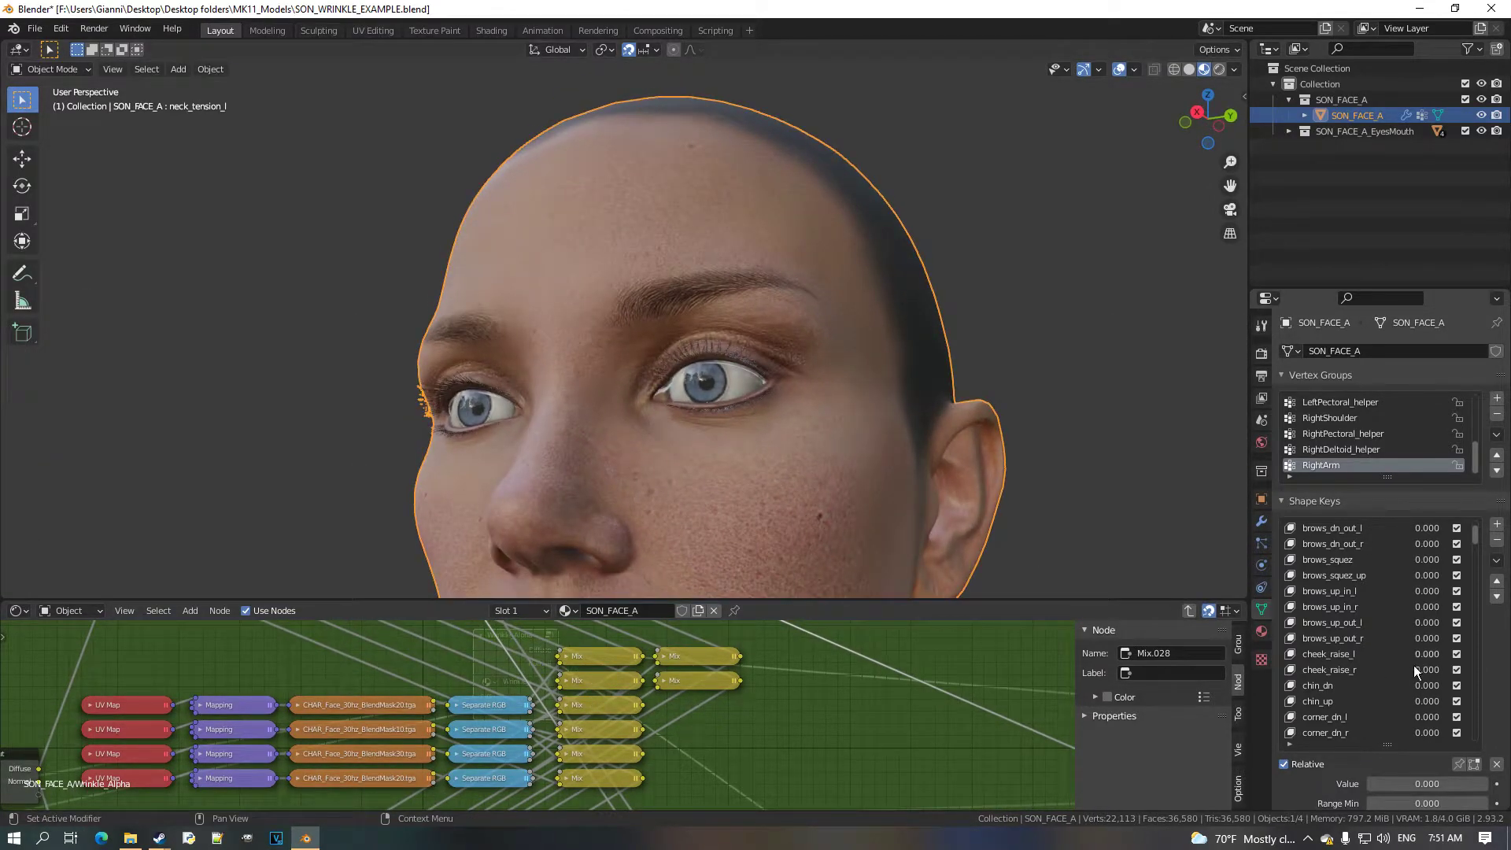
scroll(1426, 668, down, 1)
drag(1425, 638, 1450, 639)
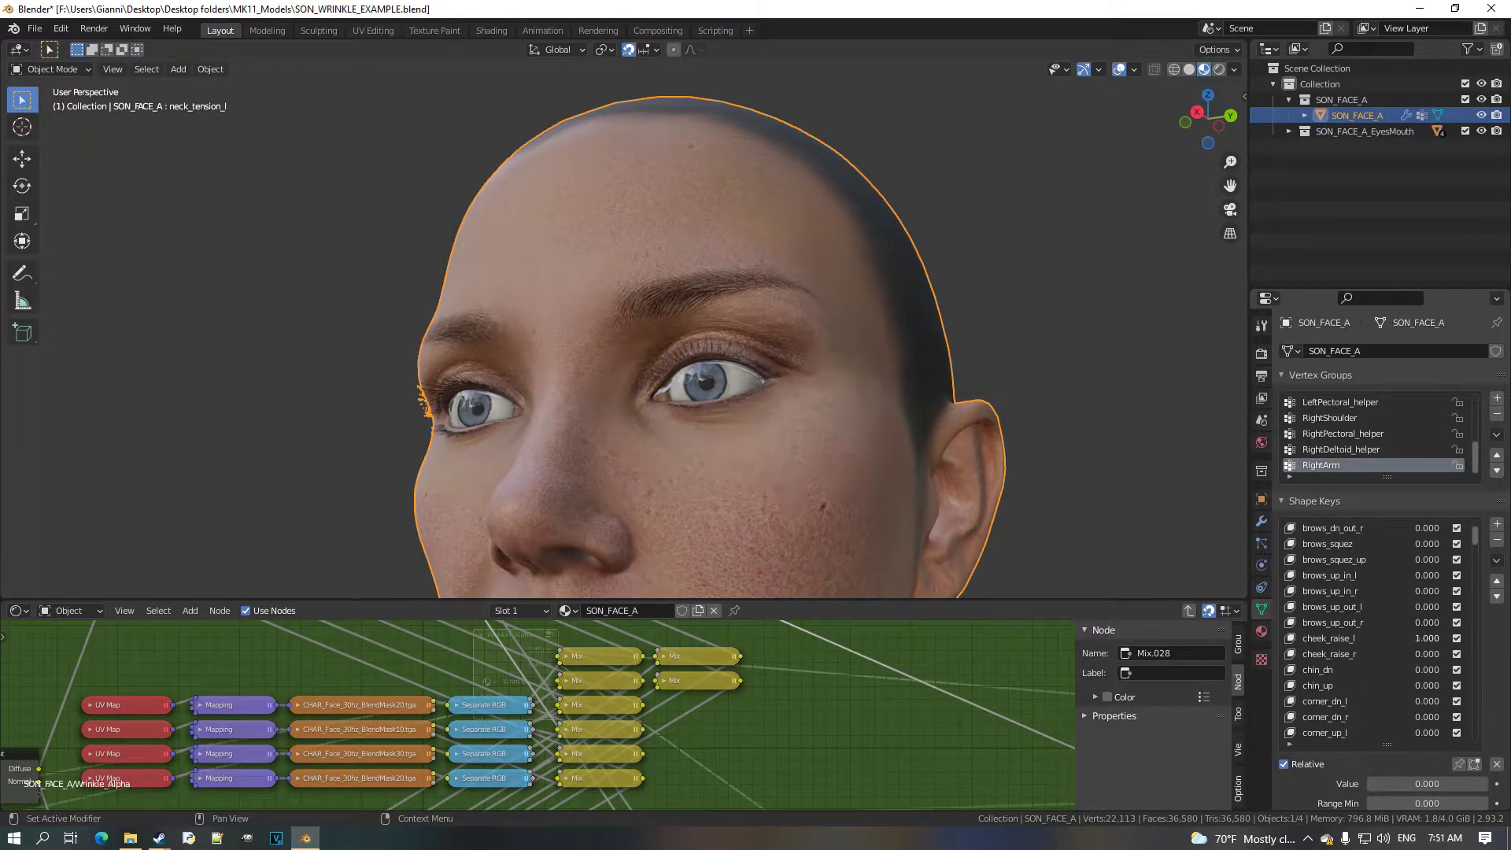
Examine the cheeks and mouth corners from both sides of the face for wrinkles.
scroll(792, 454, down, 1)
middle_drag(790, 452, 864, 480)
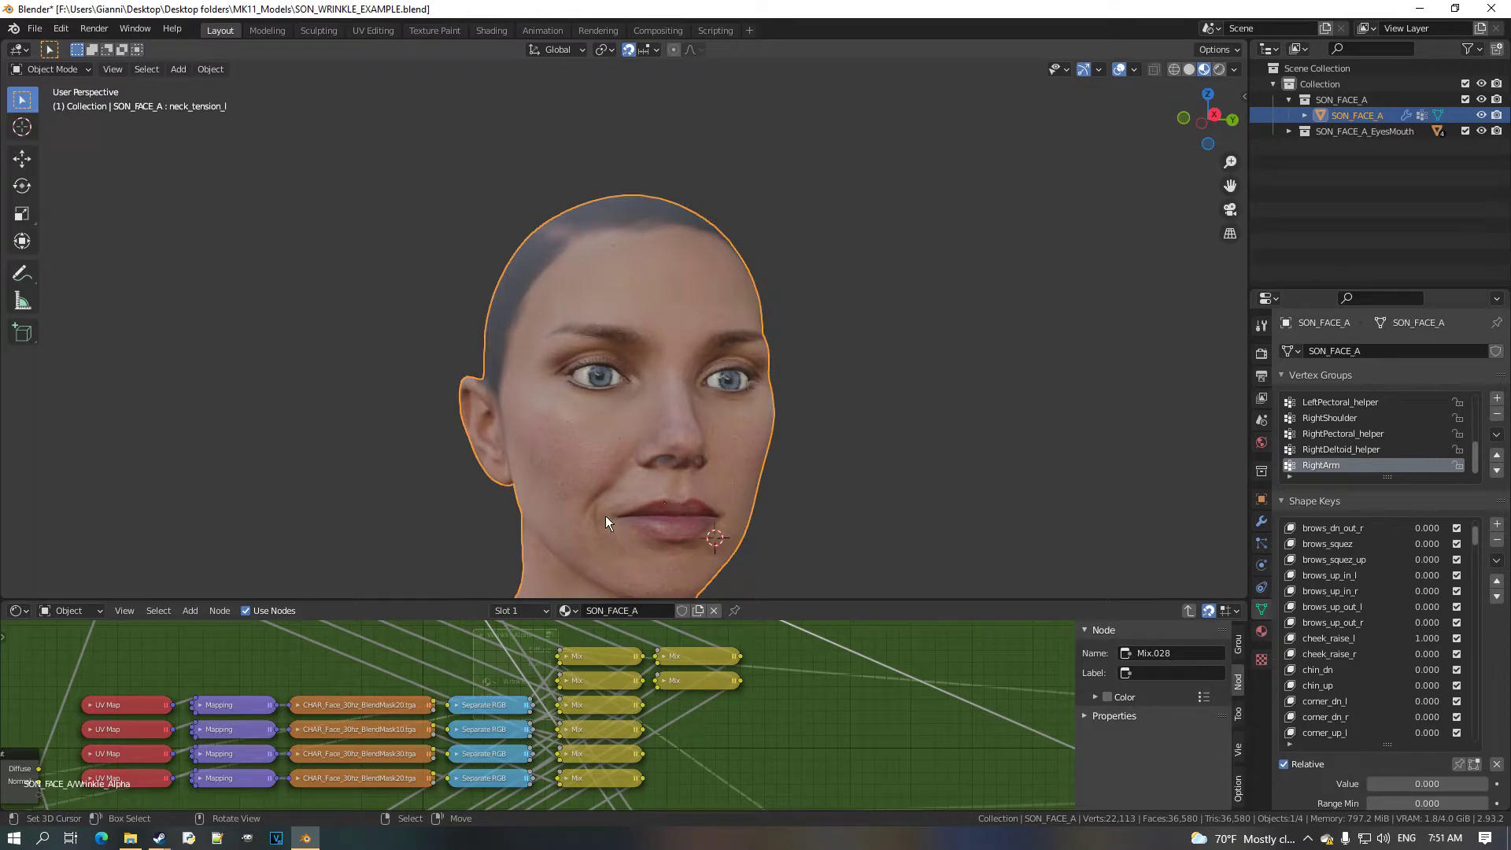
shift+middle_drag(691, 525, 710, 363)
scroll(710, 356, up, 4)
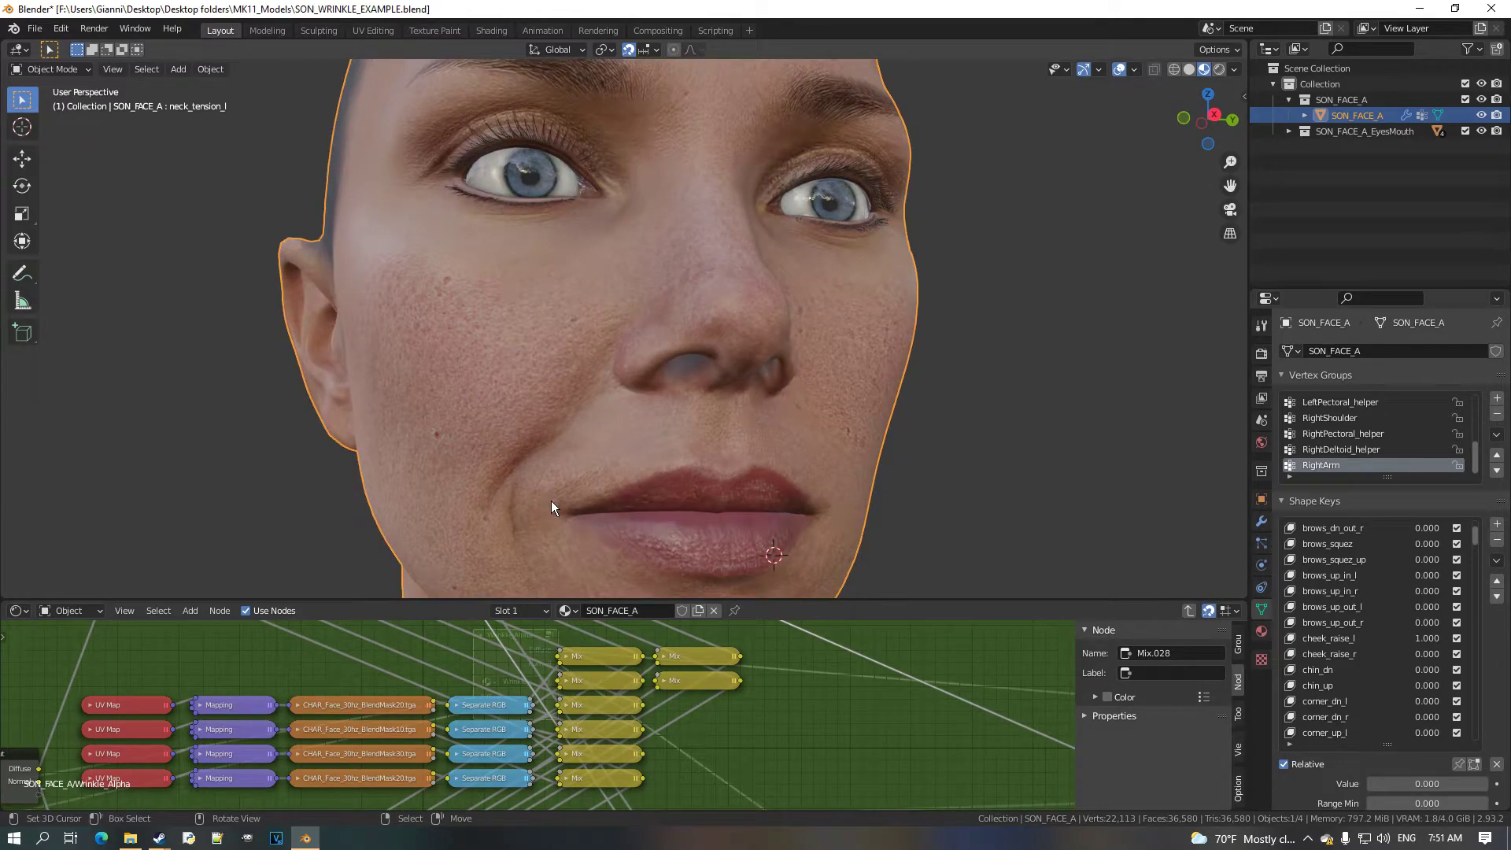
middle_drag(696, 513, 941, 392)
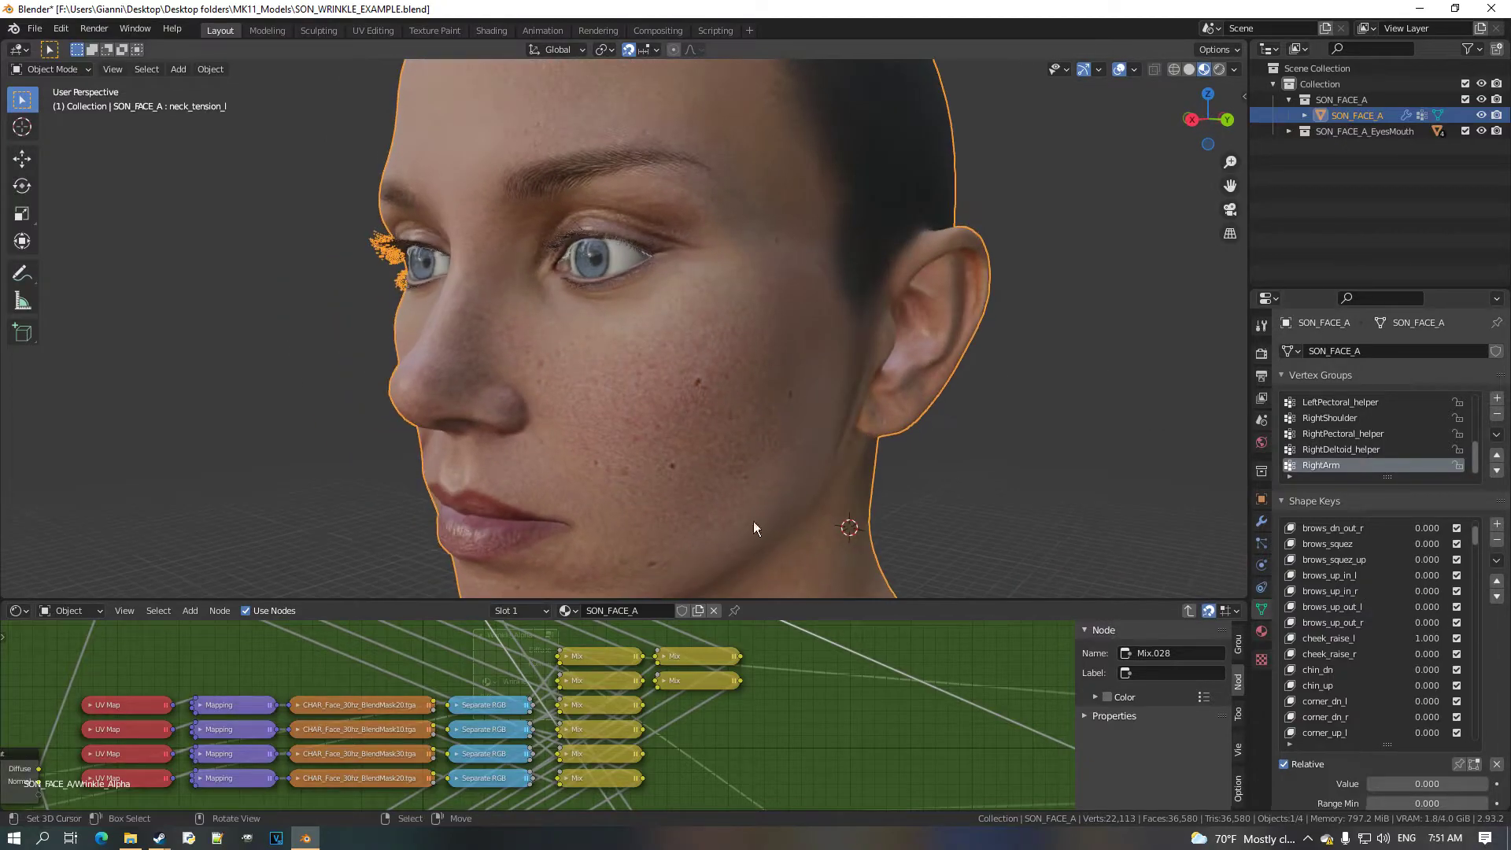
Check the lowest BlendMask20 node row, then change the node editor area to the Image Editor.
scroll(466, 799, up, 5)
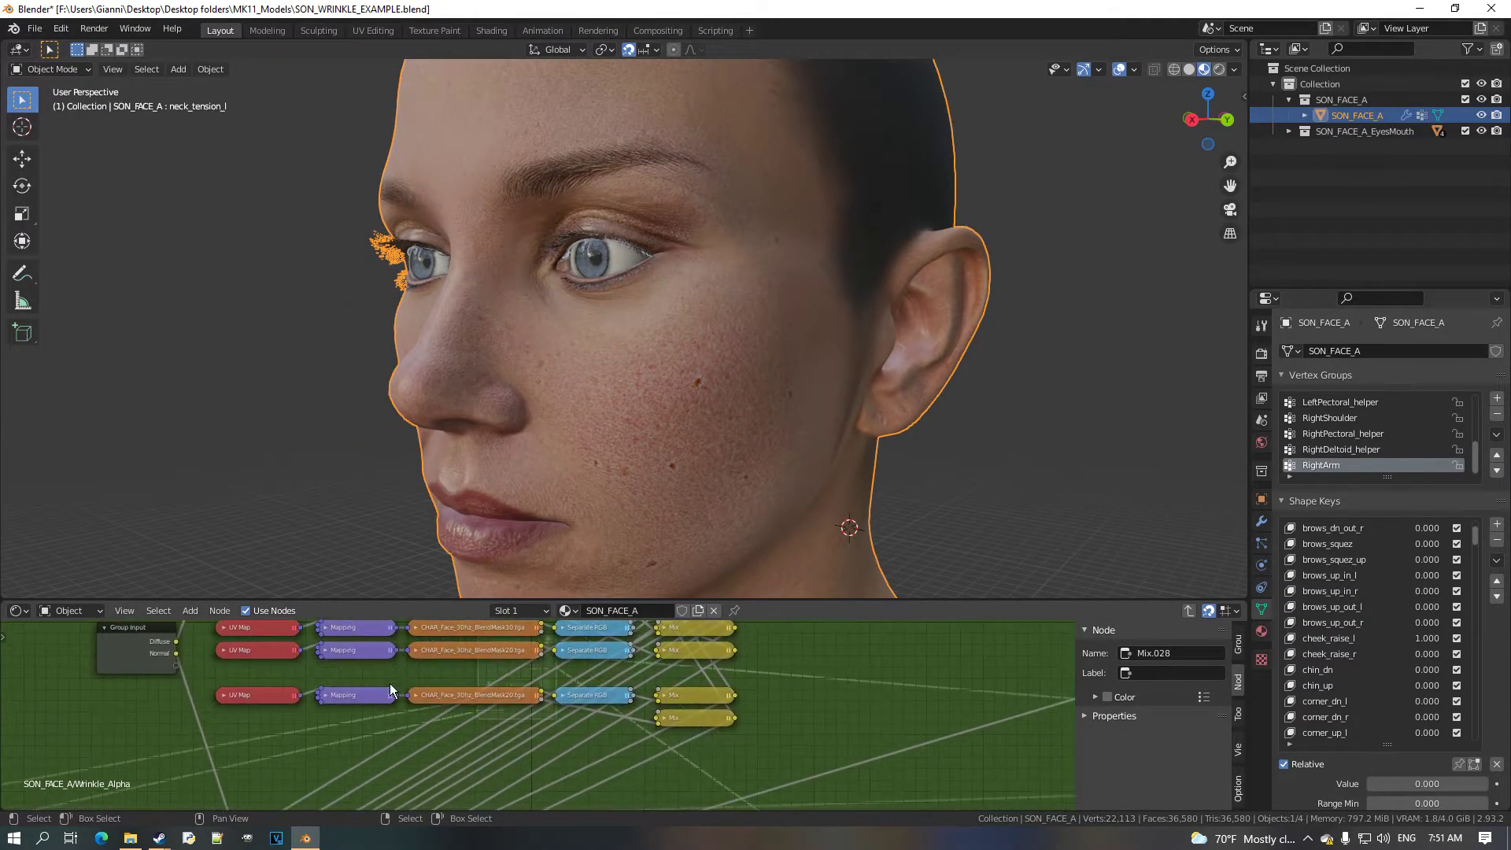
middle_drag(488, 705, 441, 724)
scroll(442, 724, up, 2)
middle_drag(708, 551, 905, 504)
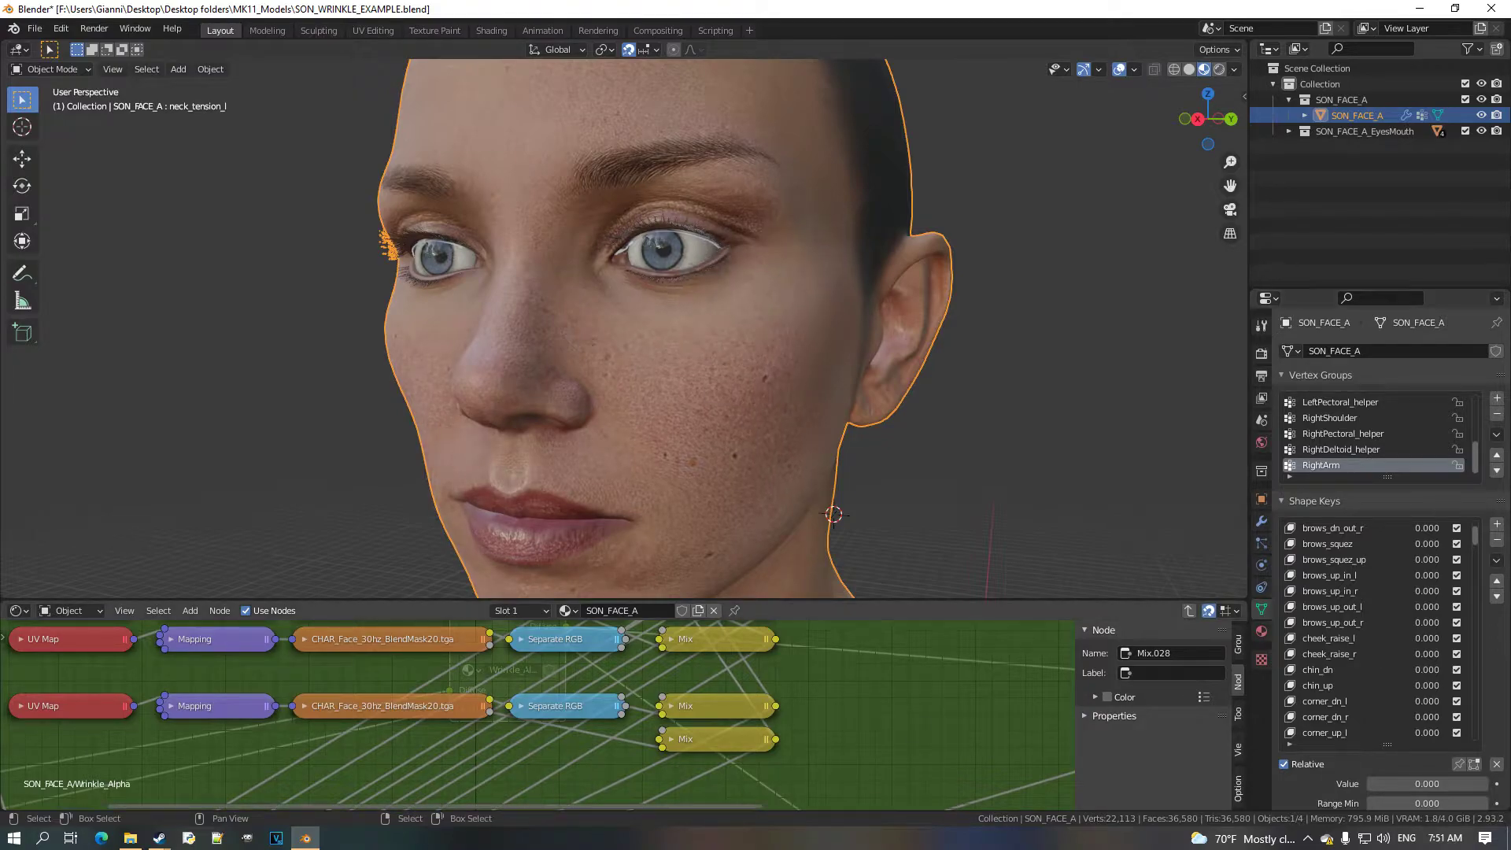
click(19, 610)
click(78, 673)
scroll(445, 747, down, 5)
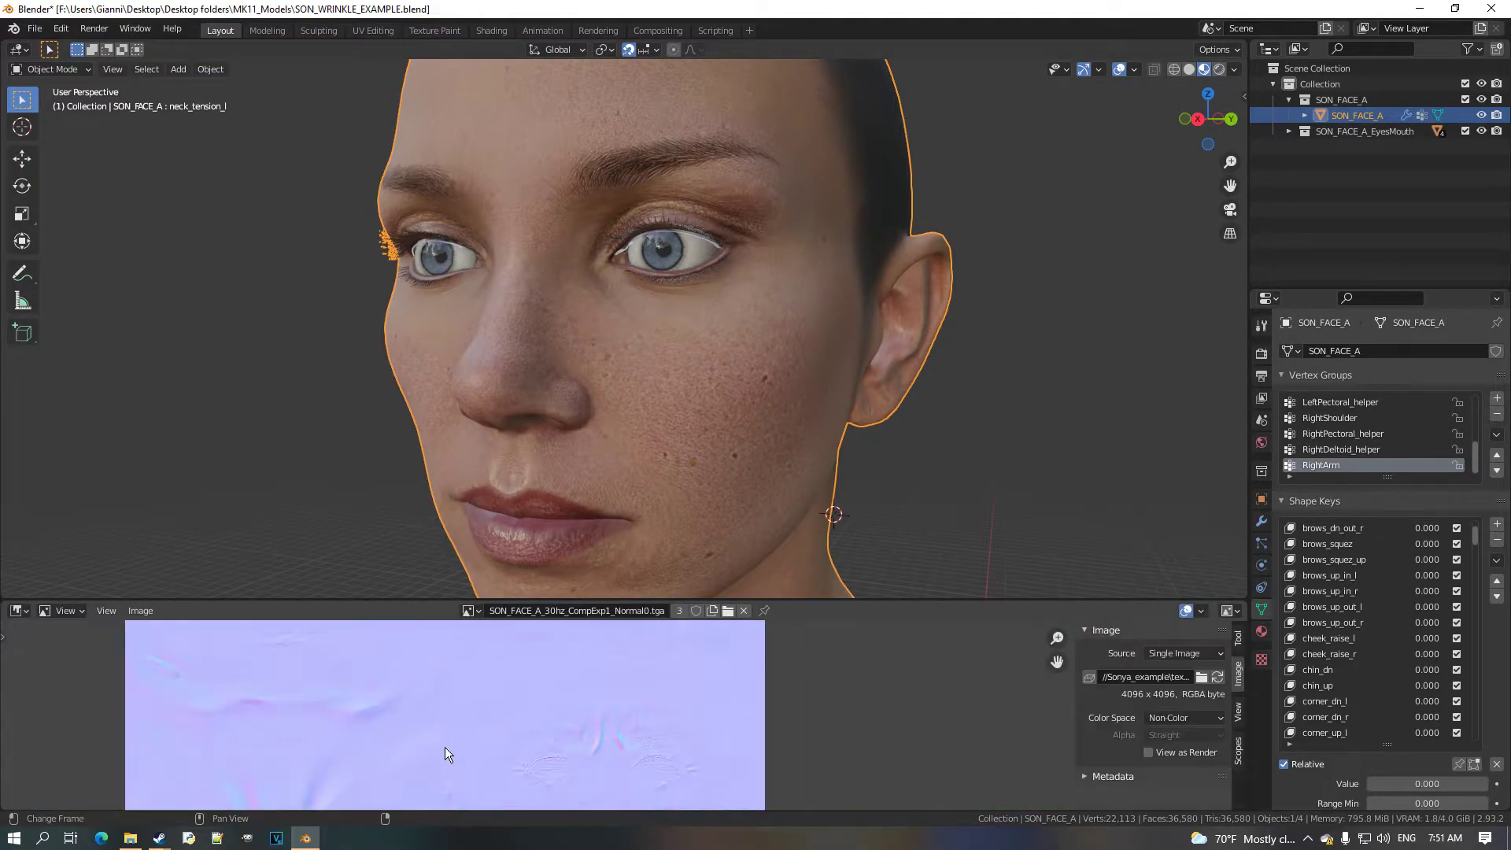
Display the CHAR_Face_30hz_BlendMask20.tga image and examine its coloured mask regions up close.
click(471, 612)
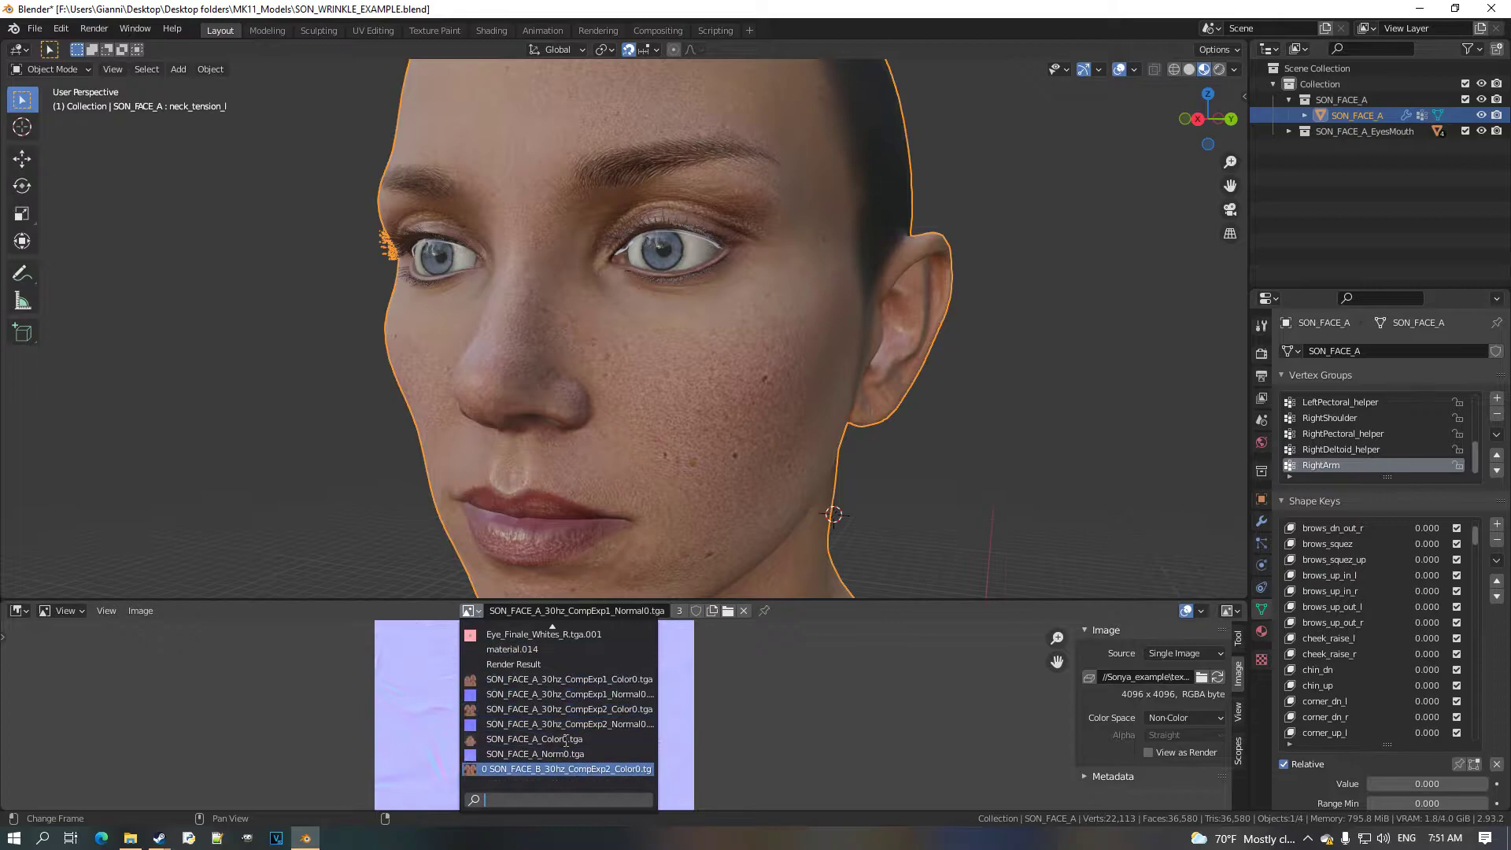
scroll(565, 741, up, 10)
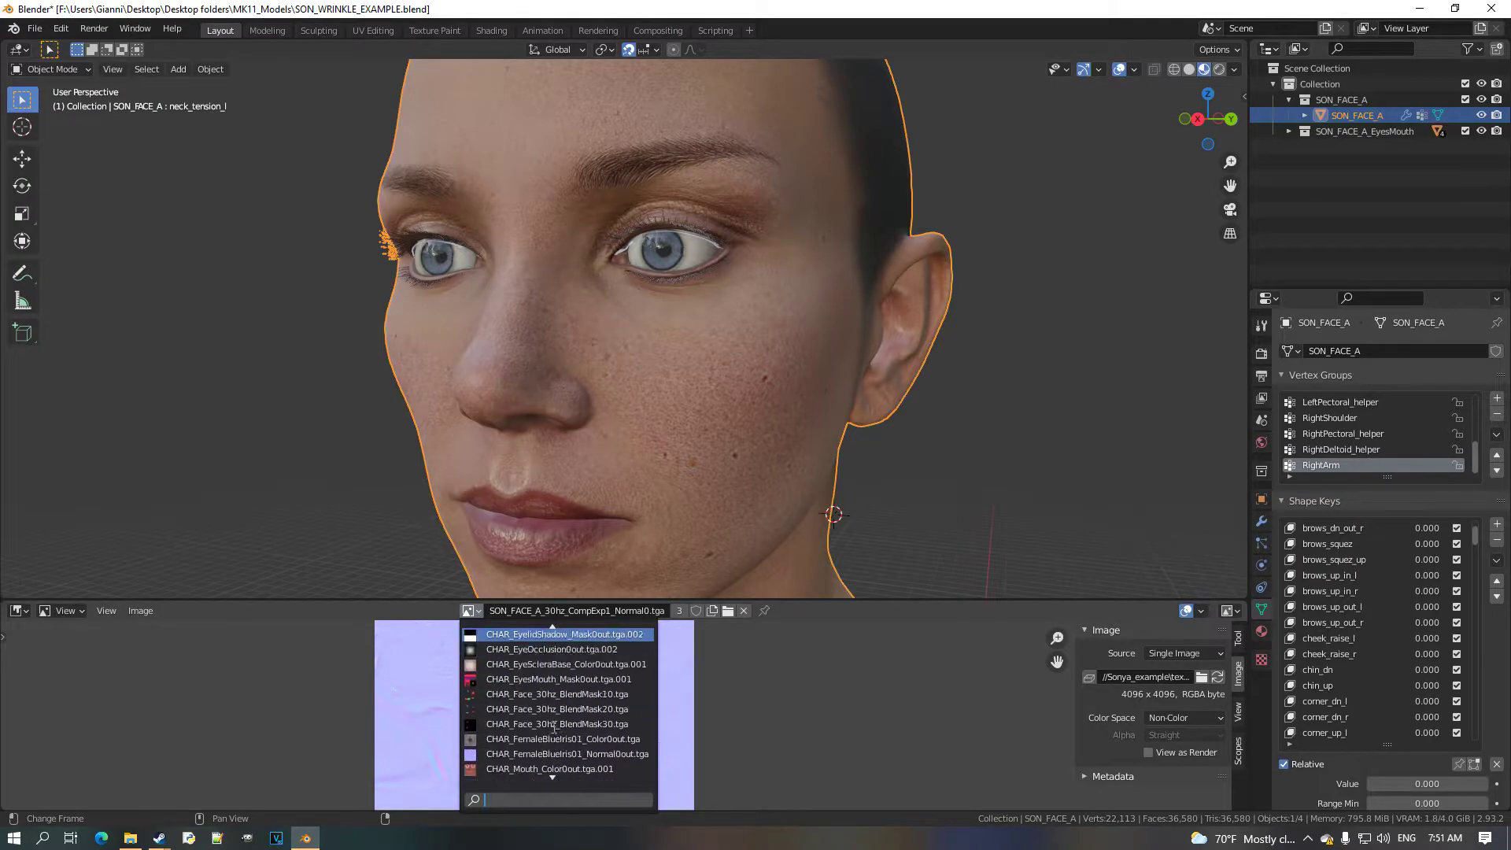
click(622, 735)
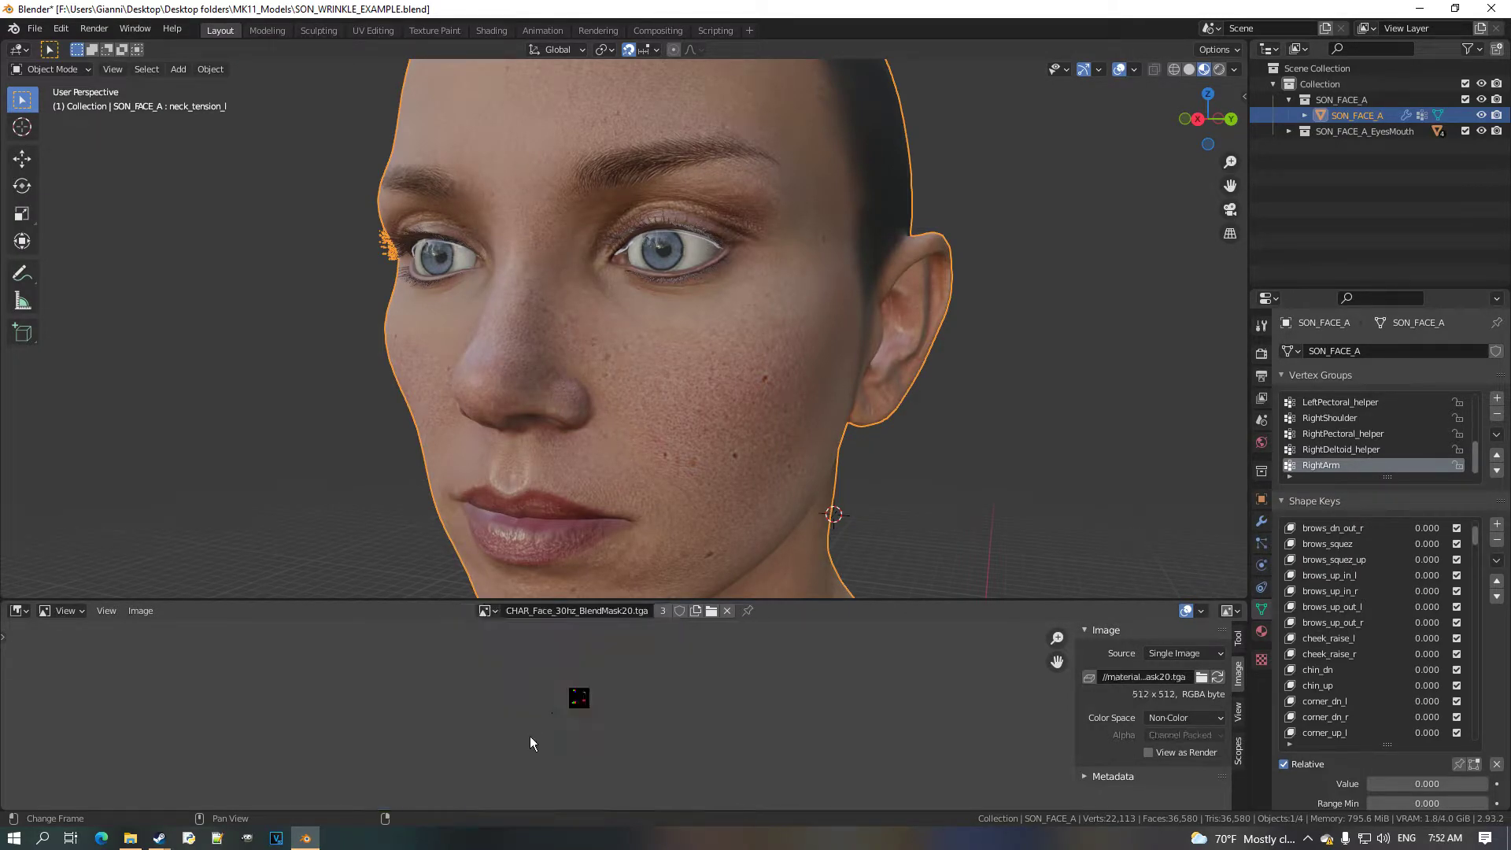
middle_drag(479, 678, 610, 737)
scroll(621, 732, up, 7)
middle_drag(445, 718, 622, 692)
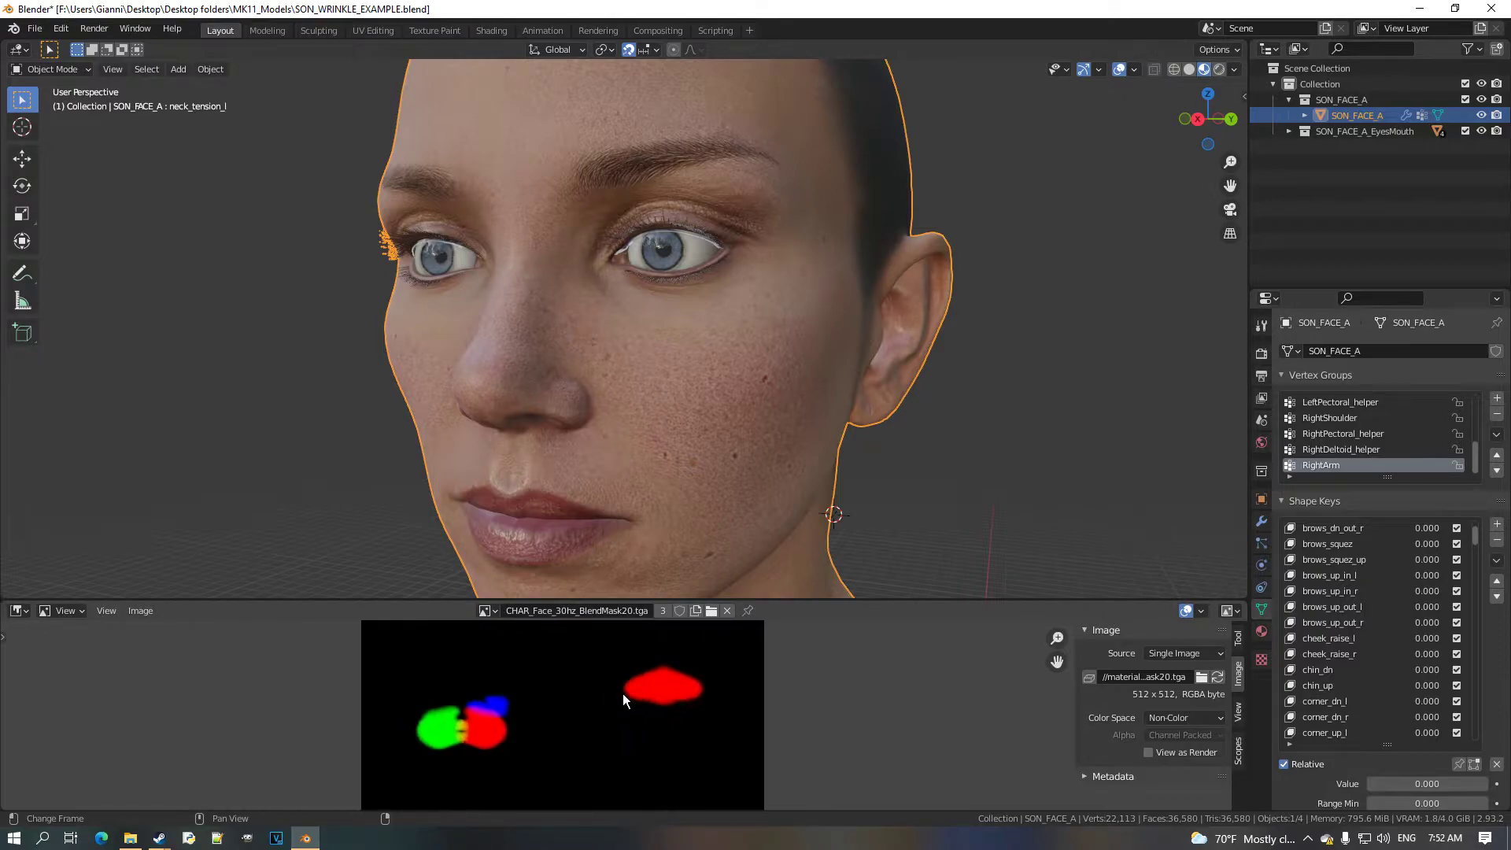
scroll(623, 692, up, 1)
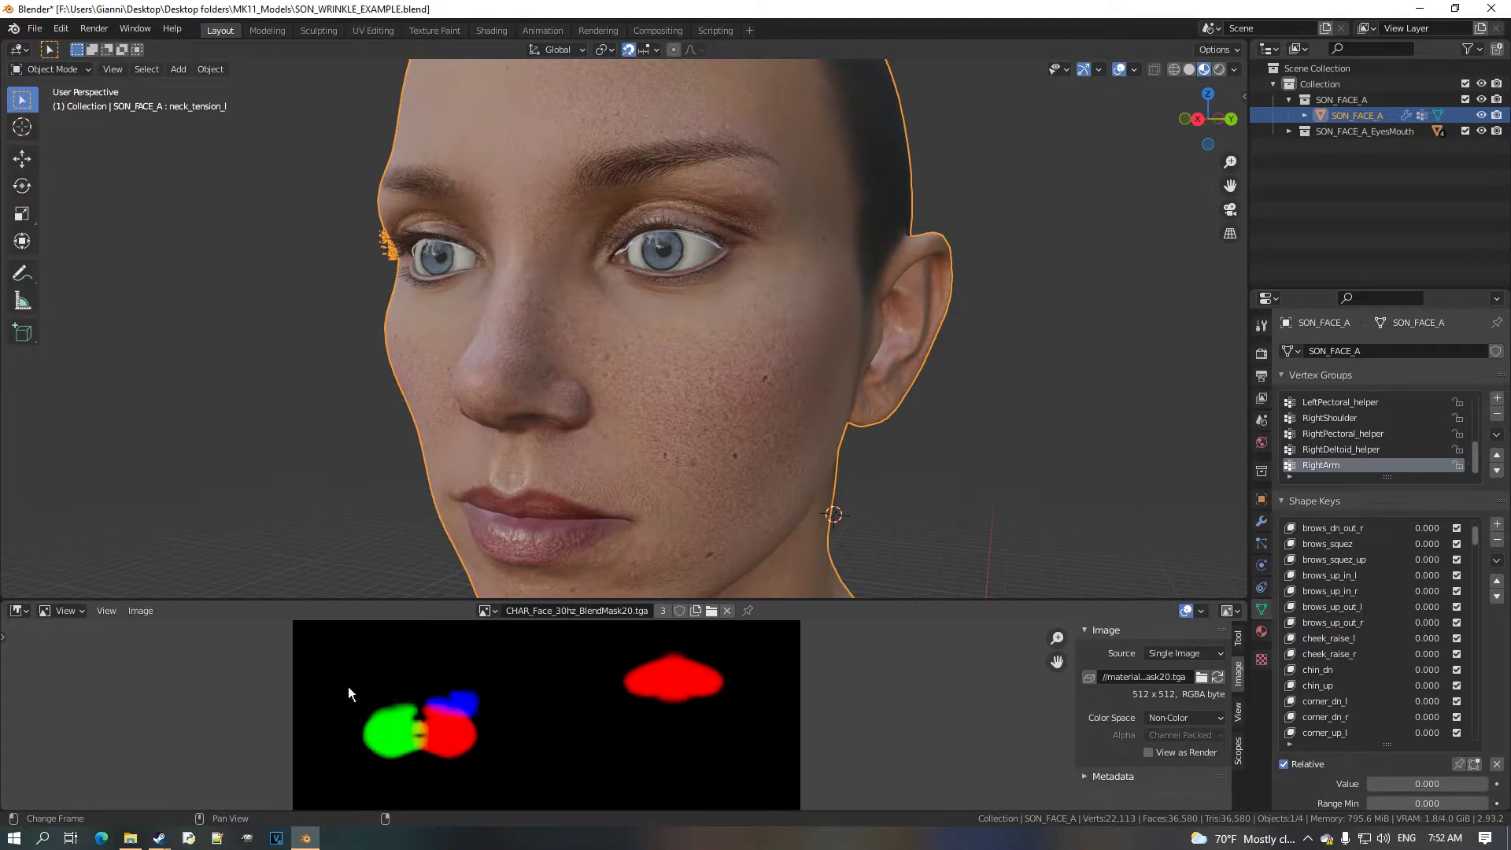
Return to the Shader Editor, connect the lowest Separate RGB node's B output to the upper adjacent Mix node, and collapse the Separate RGB node.
click(31, 618)
click(103, 765)
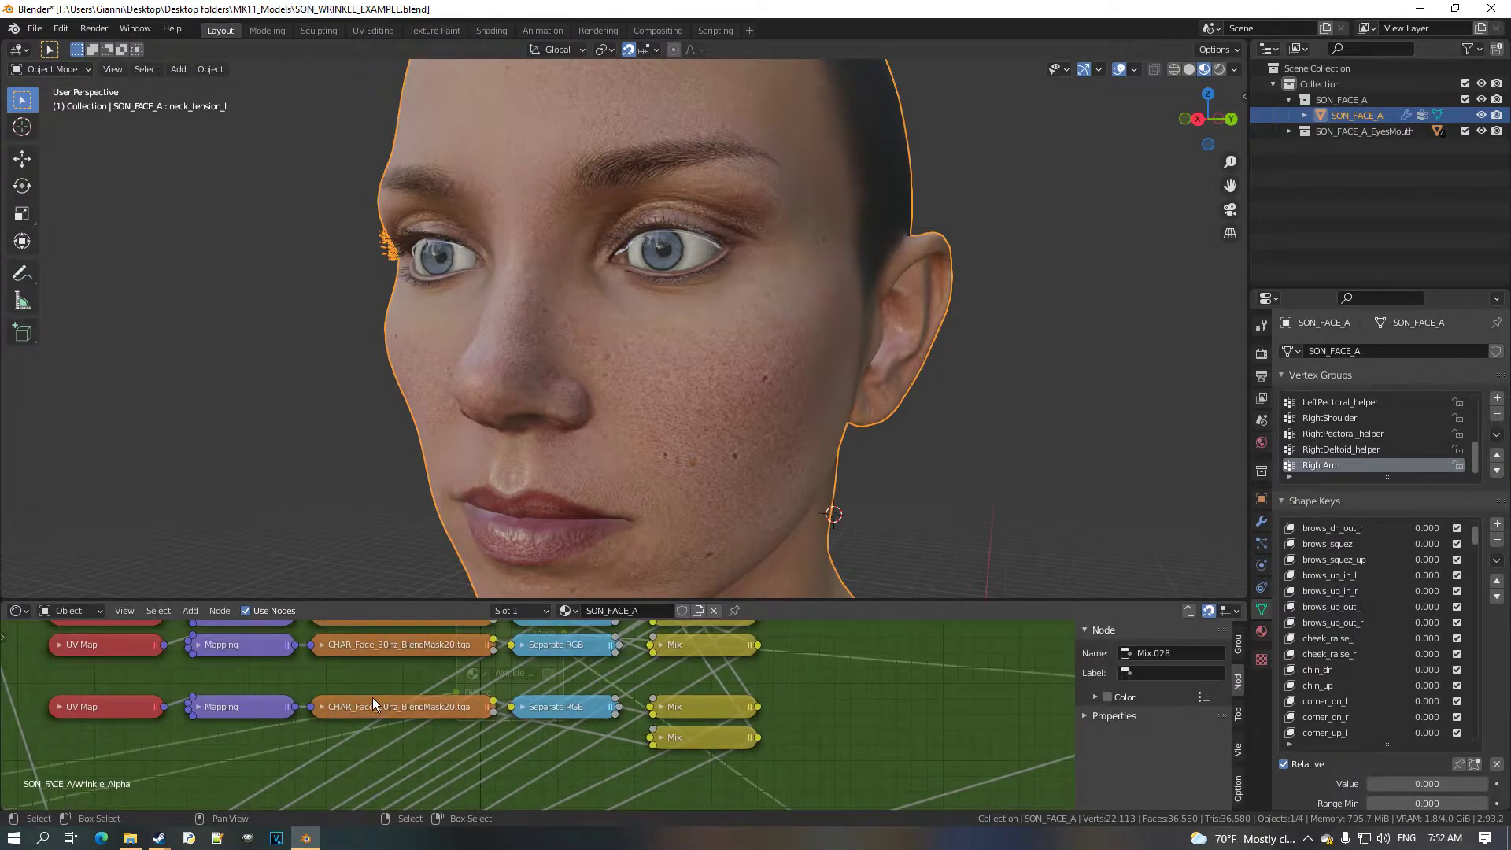
scroll(527, 705, up, 1)
click(508, 712)
click(517, 707)
middle_drag(678, 770, 562, 727)
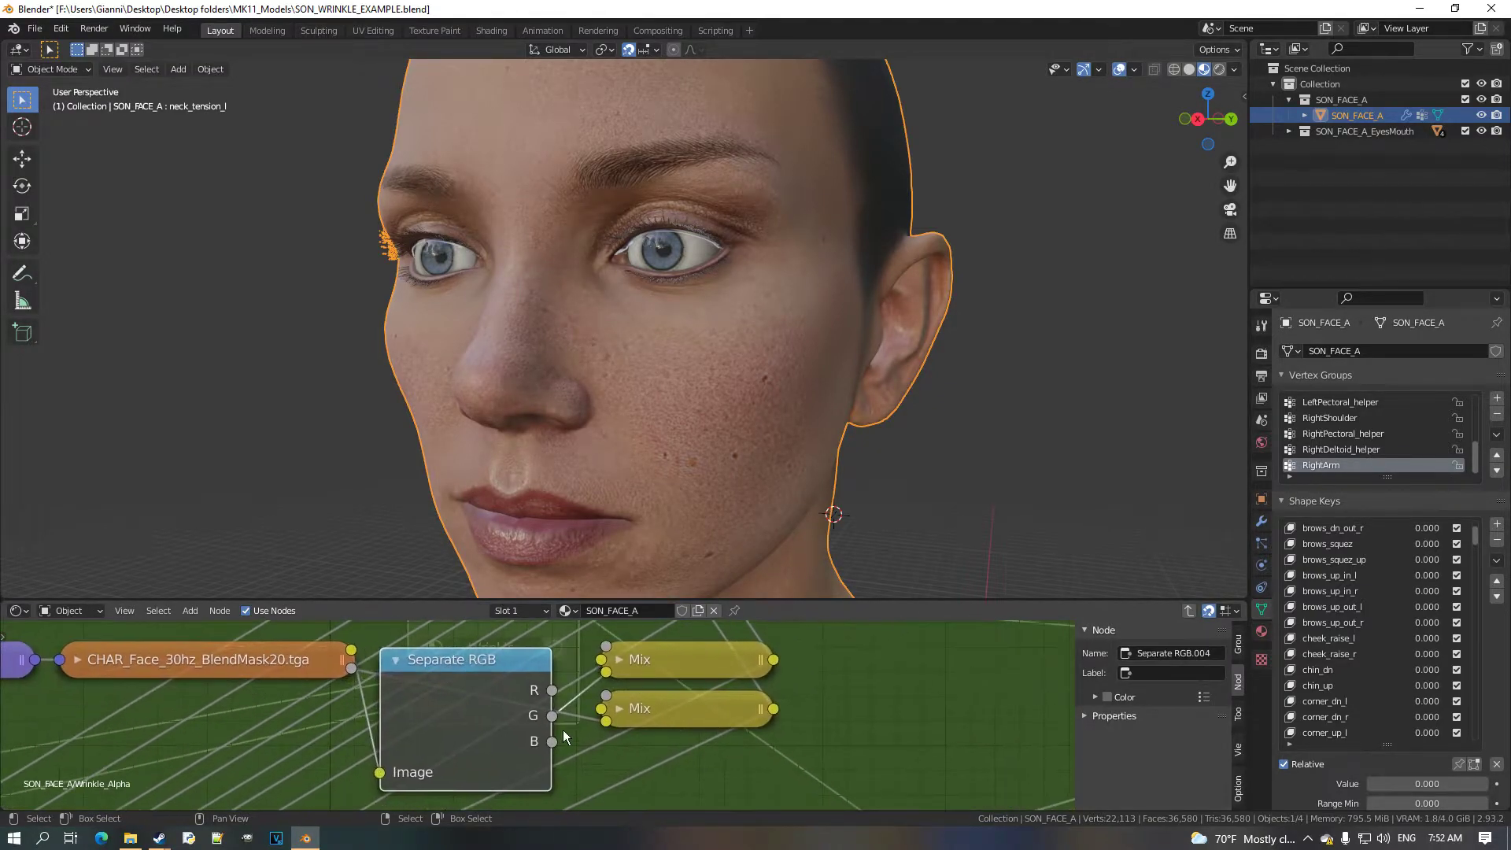
drag(553, 742, 612, 689)
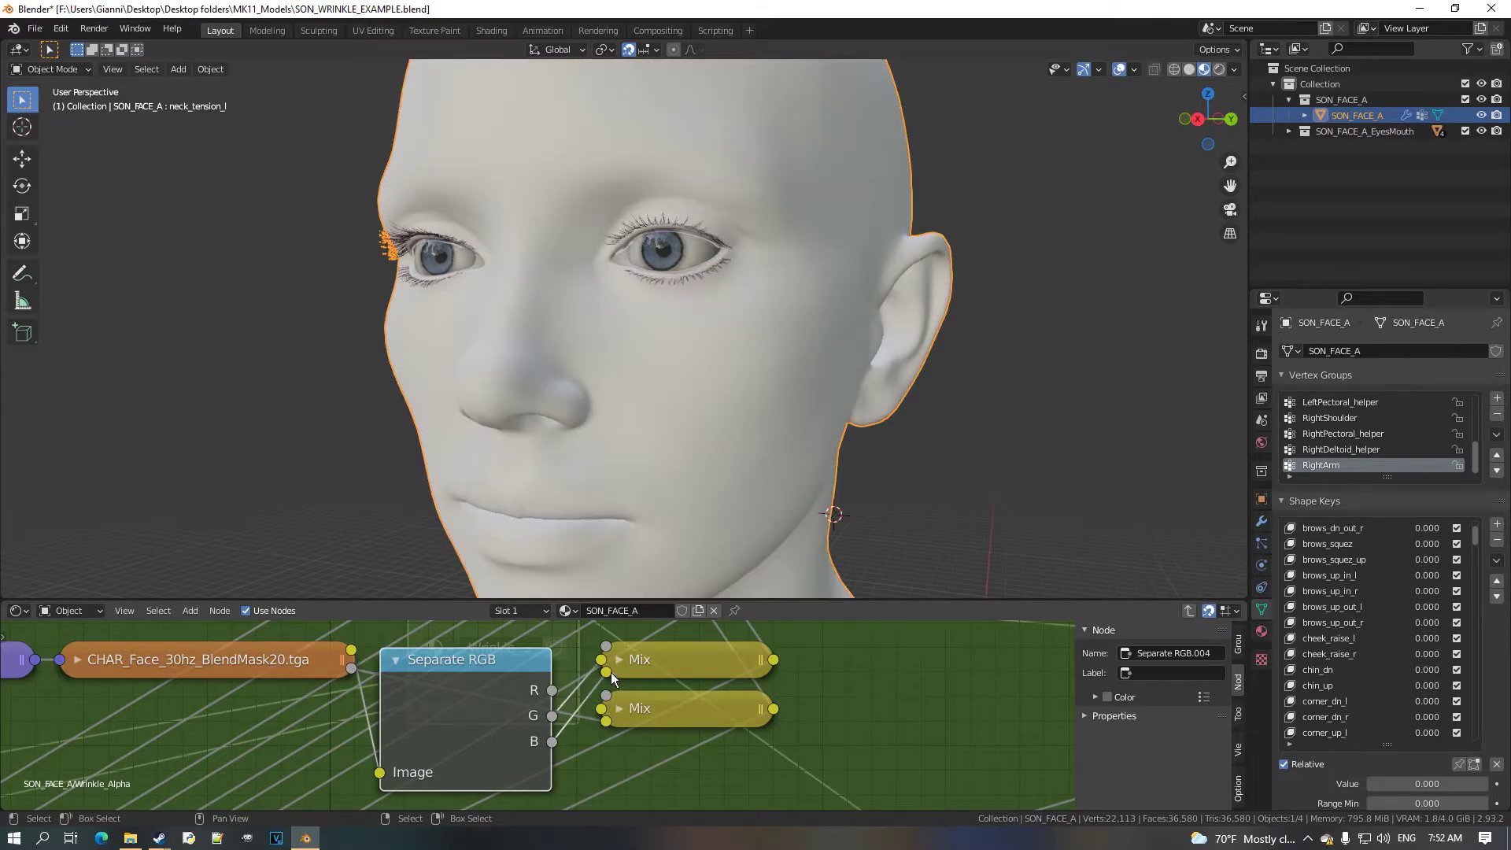
click(400, 668)
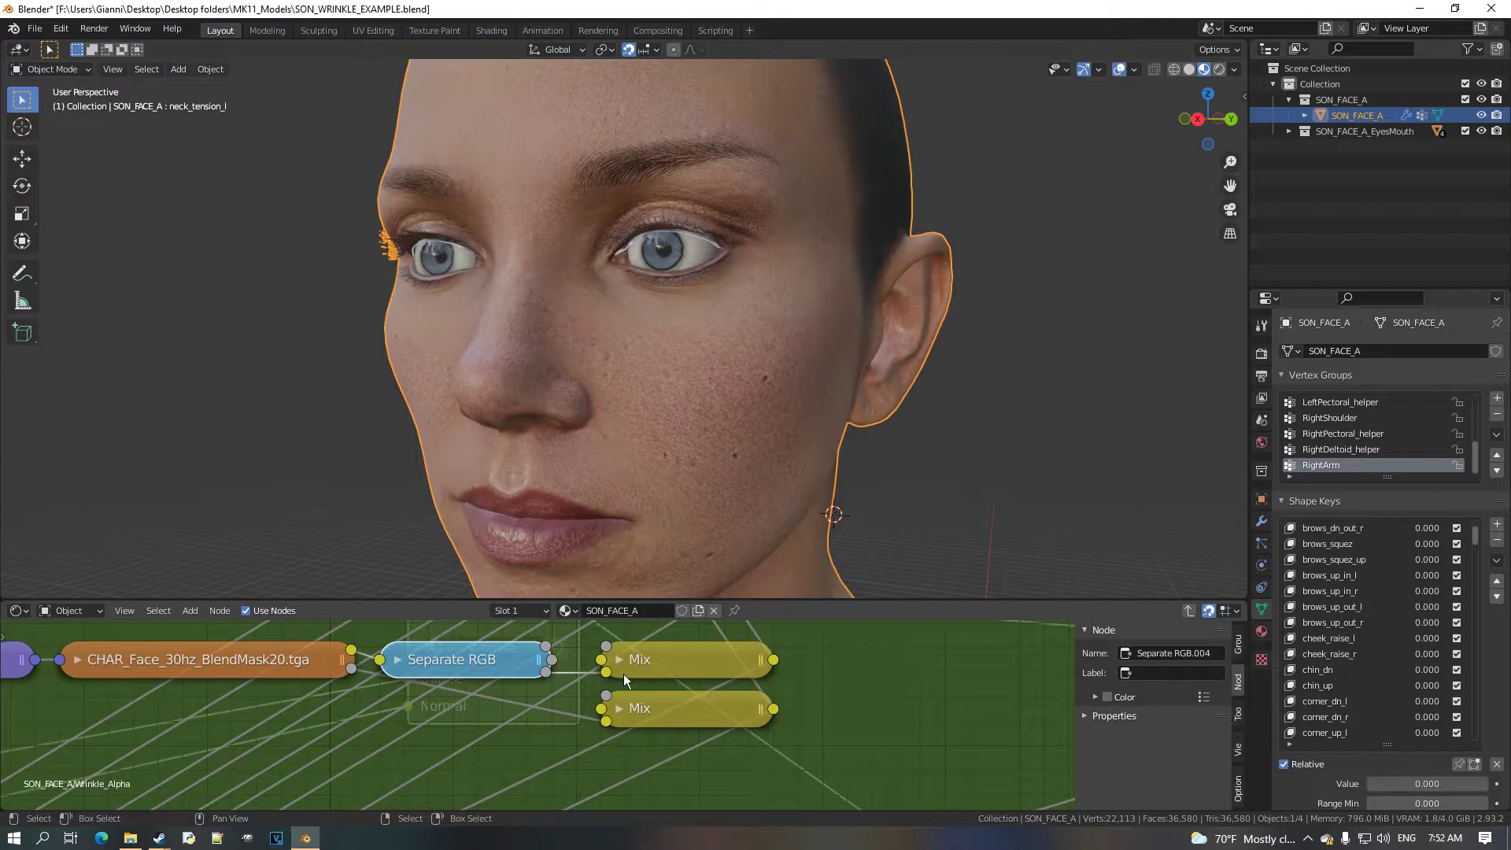
Test cheek_raise_l at 1.000 and the cheek_raise_r shape key, examining the skin around each eye and cheek.
drag(1427, 638, 1487, 638)
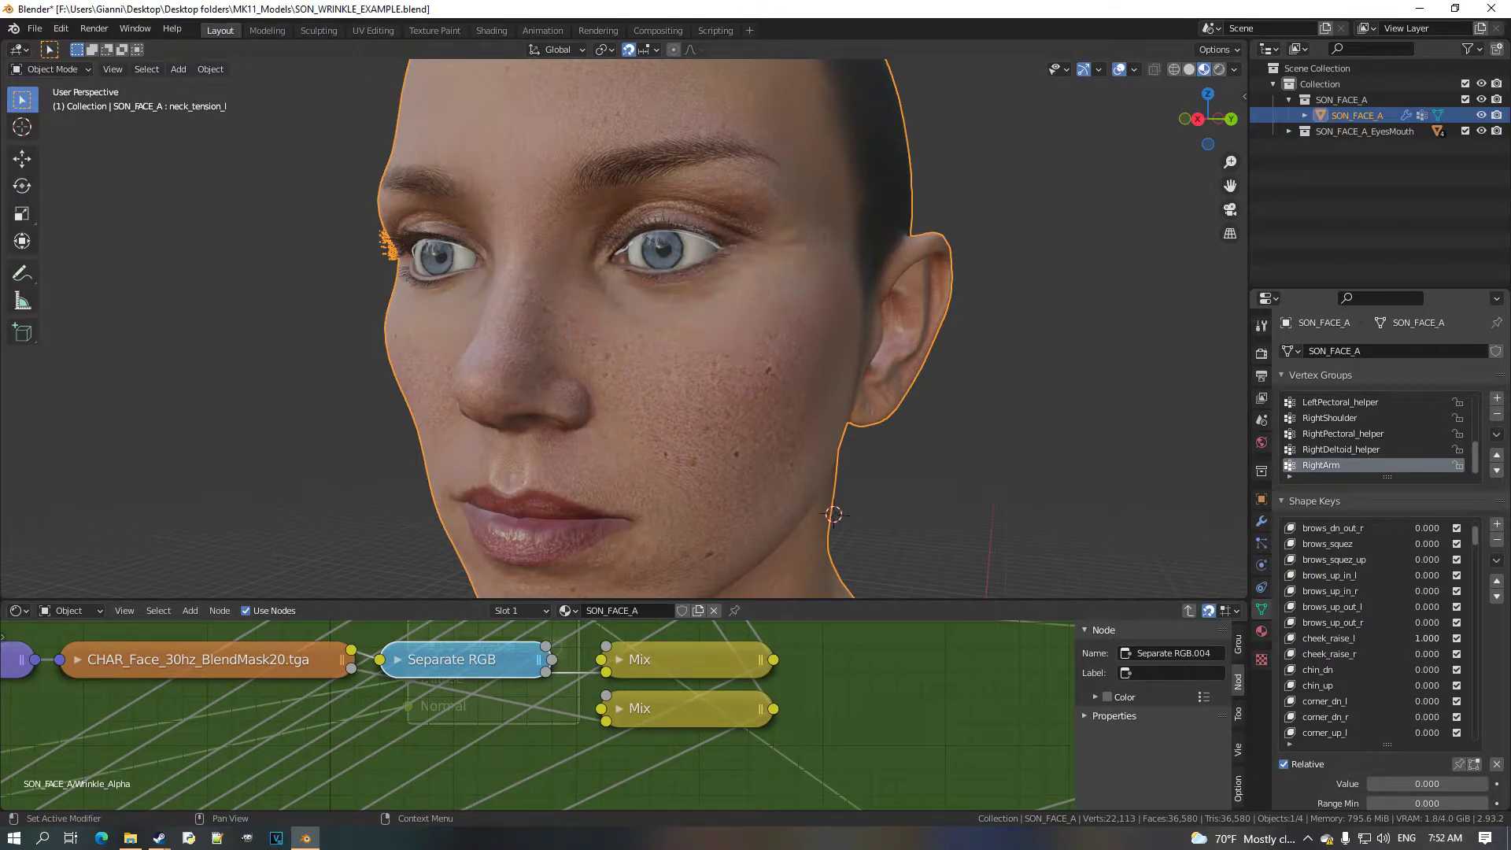
scroll(940, 386, up, 2)
middle_drag(932, 381, 1083, 445)
scroll(960, 389, up, 1)
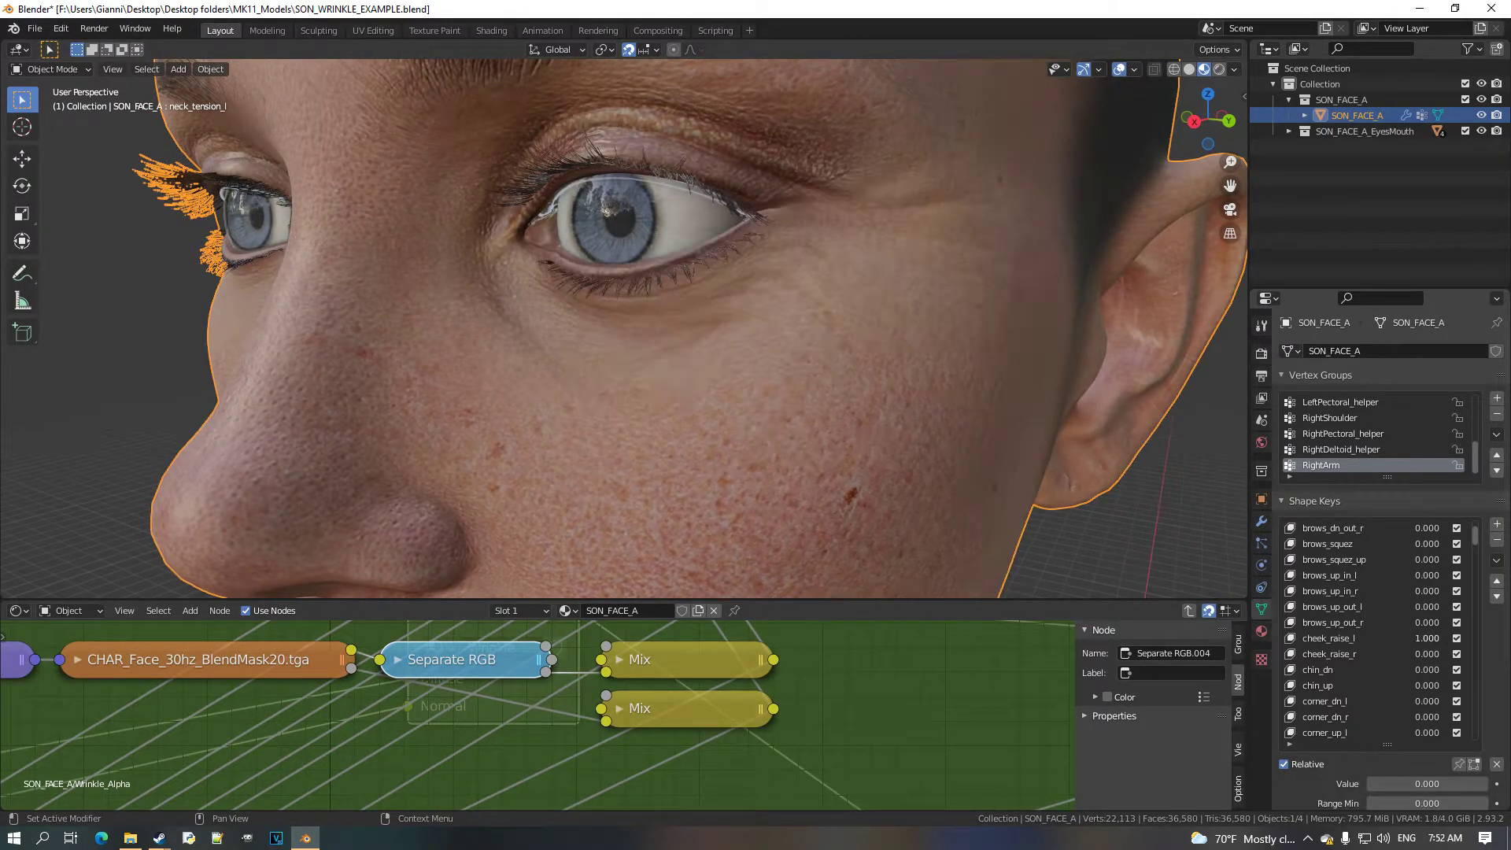
middle_drag(629, 425, 803, 404)
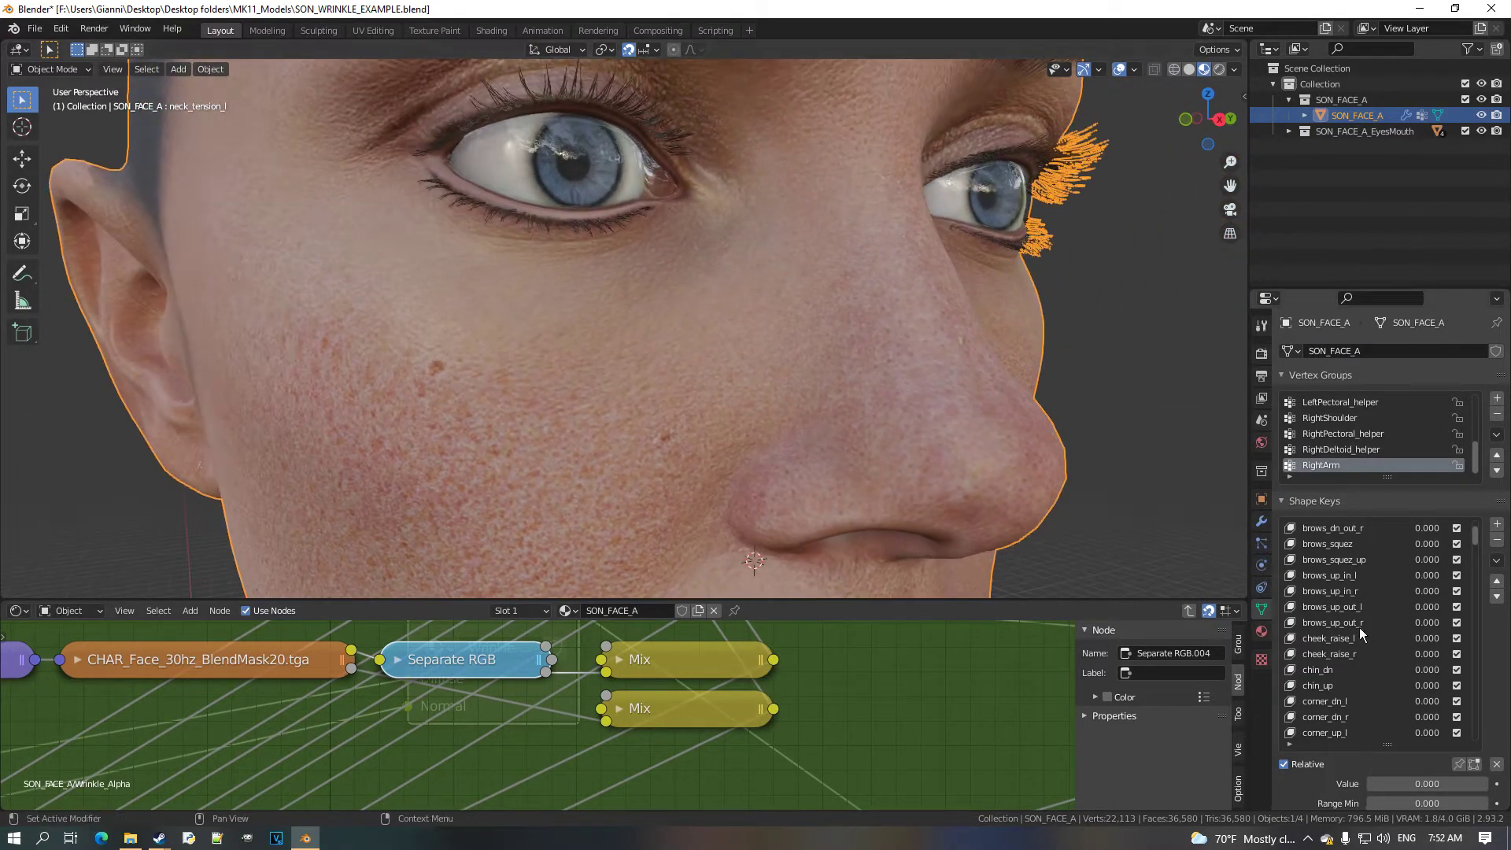
drag(1428, 657, 1479, 657)
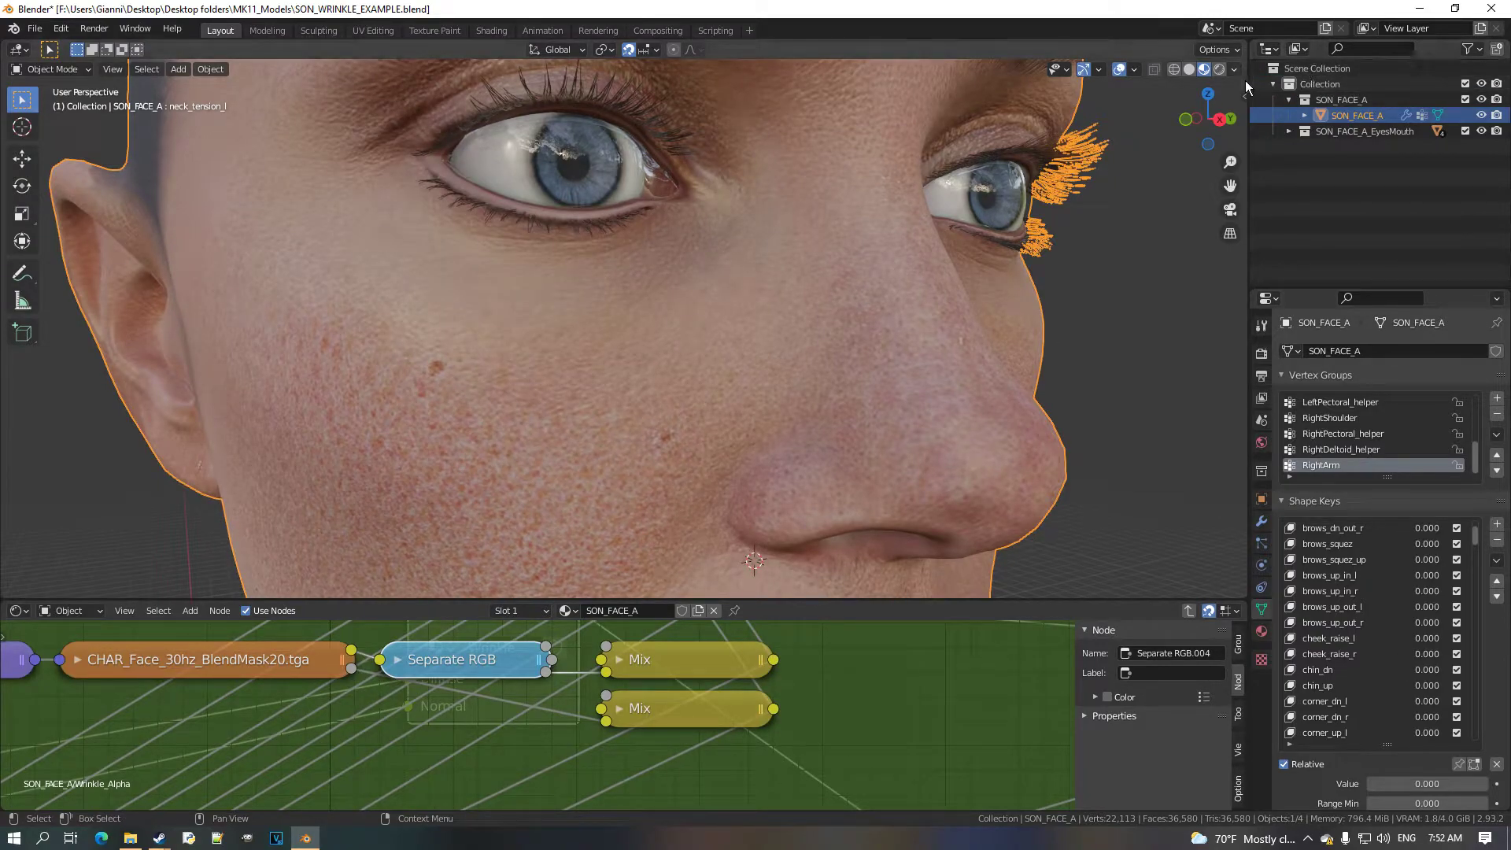
Switch the viewport to a lighting-only render pass and test the cheek raise shape keys on both sides.
click(1234, 69)
click(1228, 337)
click(1154, 411)
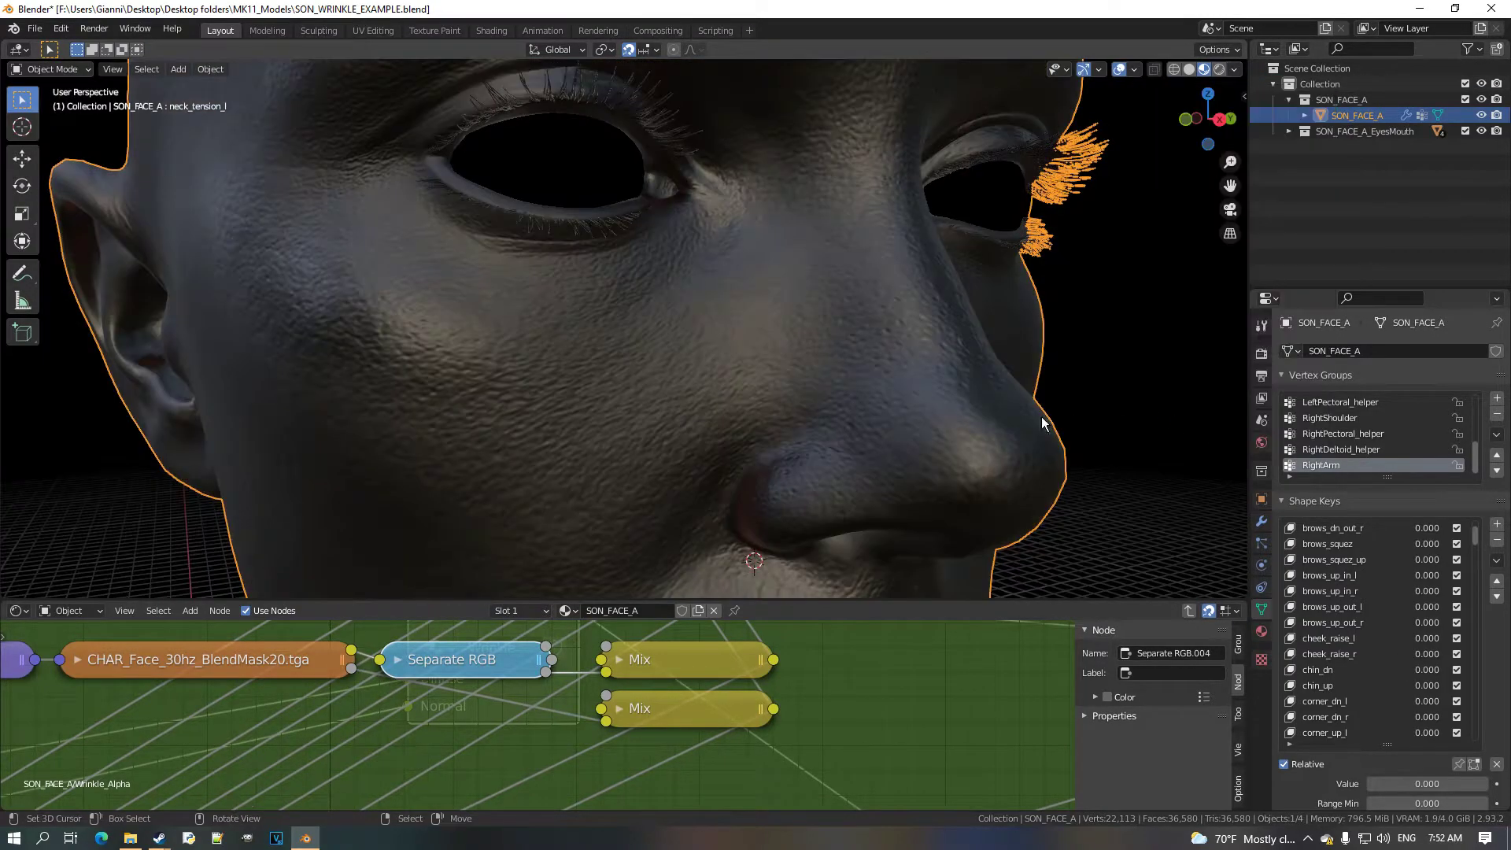
drag(1417, 638, 1488, 654)
middle_drag(984, 452, 797, 449)
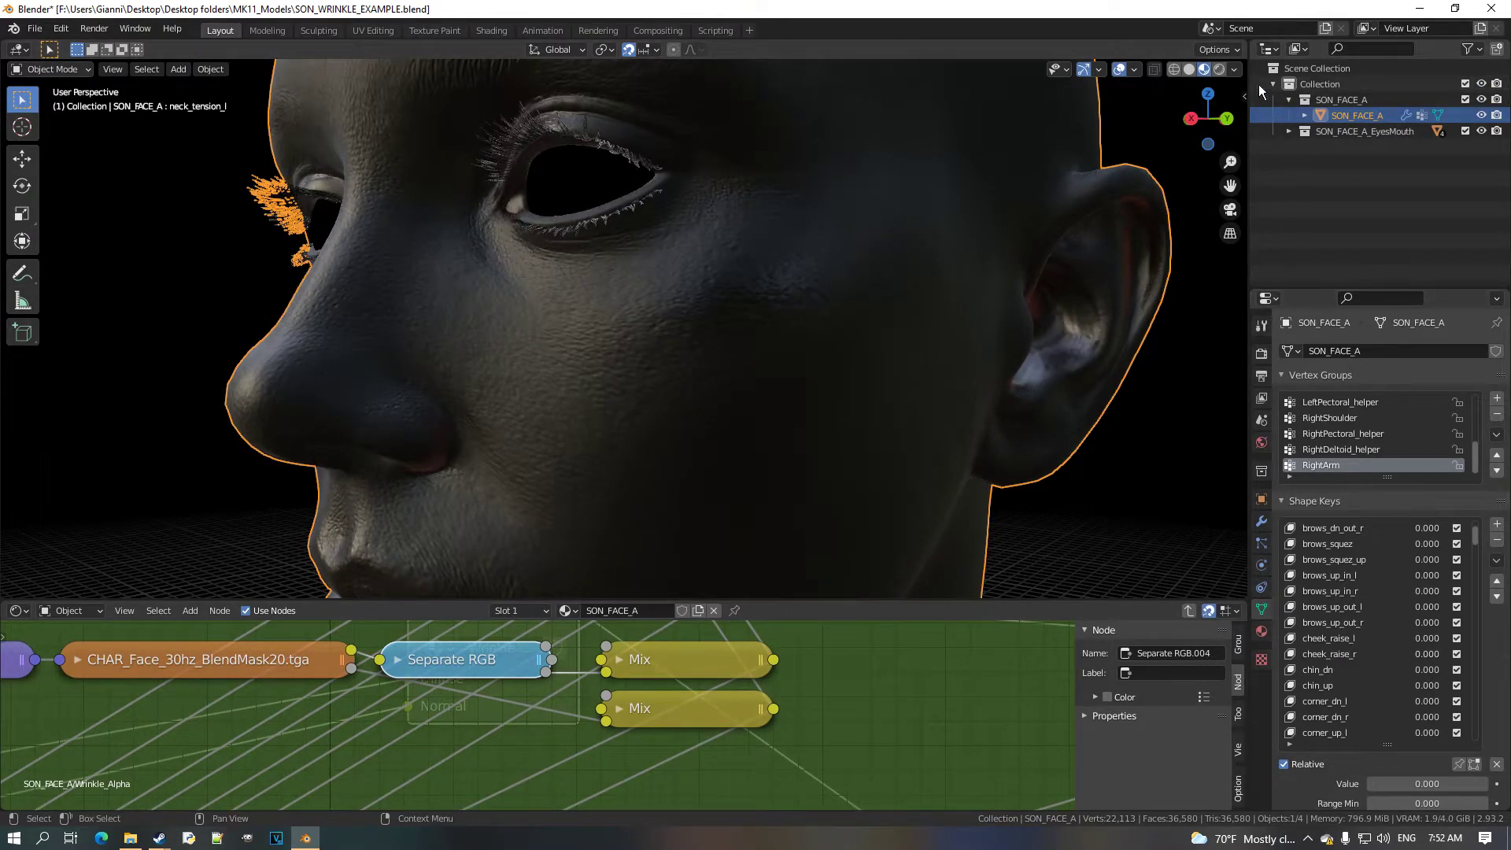
Restore the viewport's full-colour render pass and view the whole head from the front.
click(1235, 70)
click(1208, 344)
click(1088, 380)
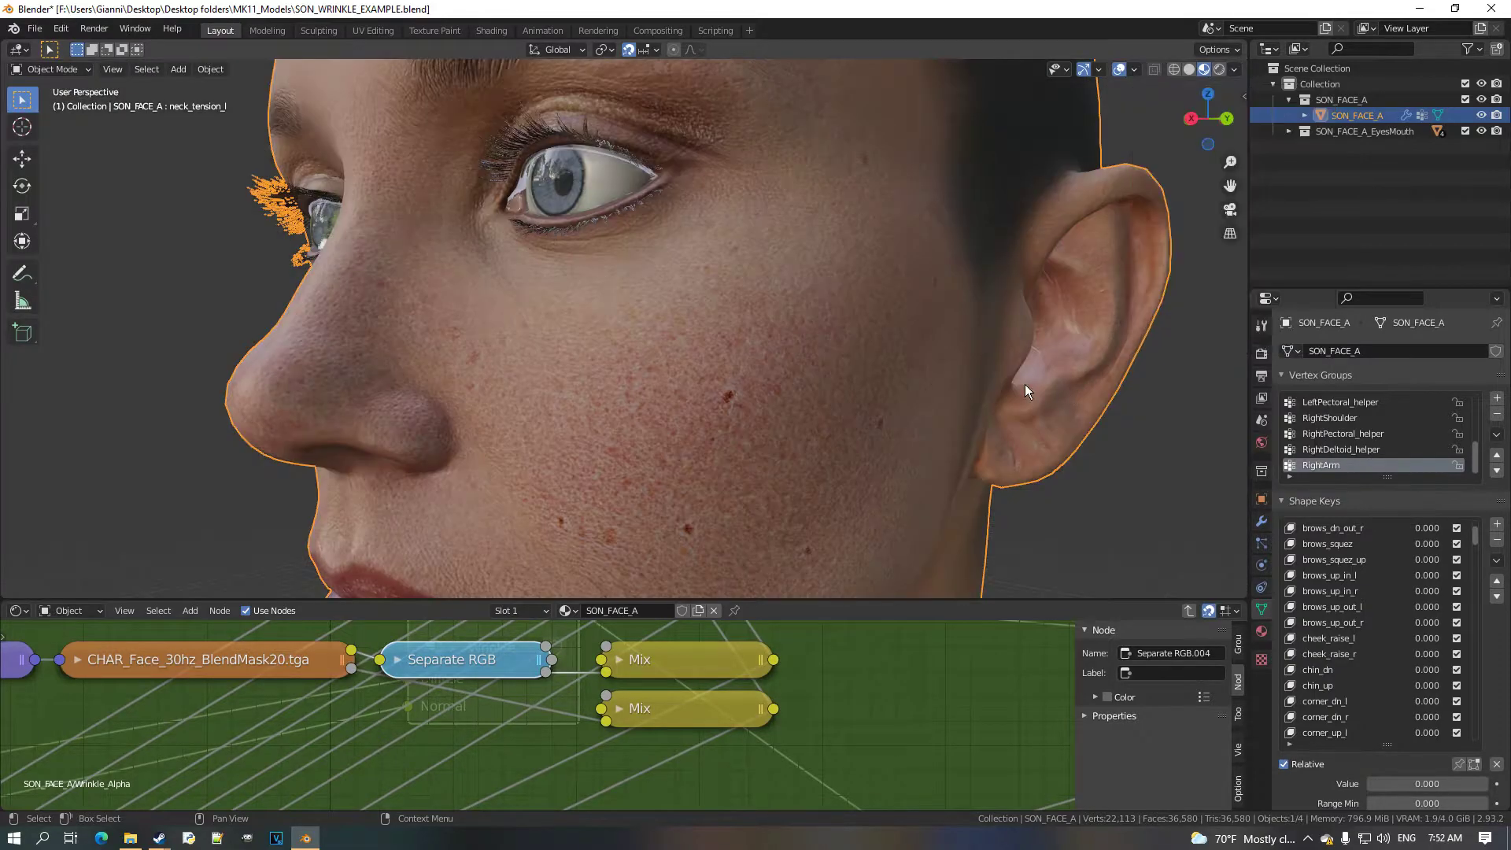
middle_drag(865, 409, 905, 410)
scroll(905, 410, down, 6)
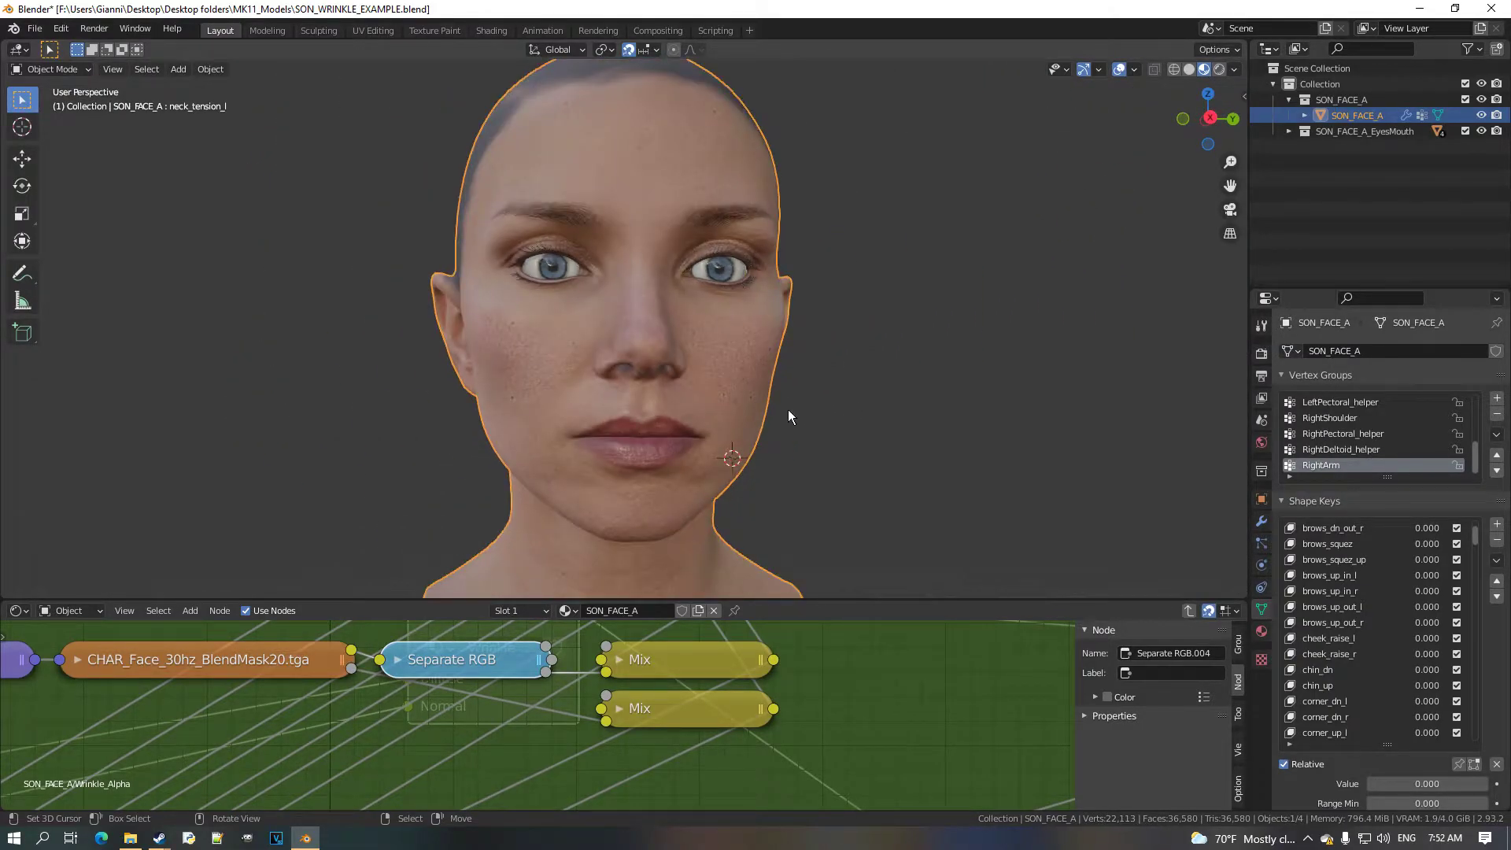
Deselect the head mesh and enlarge the node editor area to show more of the wrinkle node network.
click(789, 416)
scroll(507, 654, down, 6)
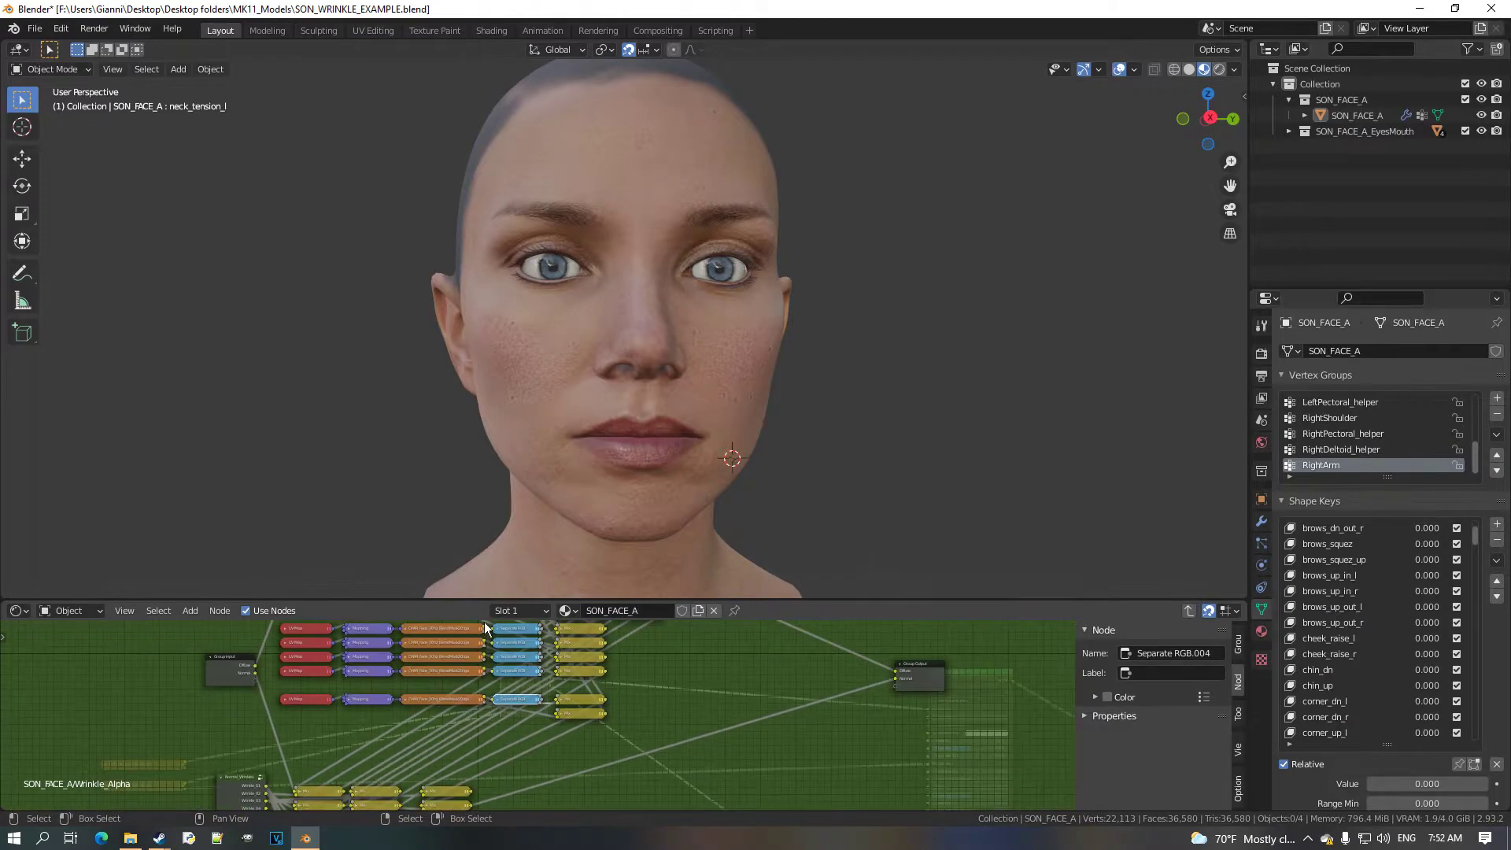
drag(492, 600, 492, 528)
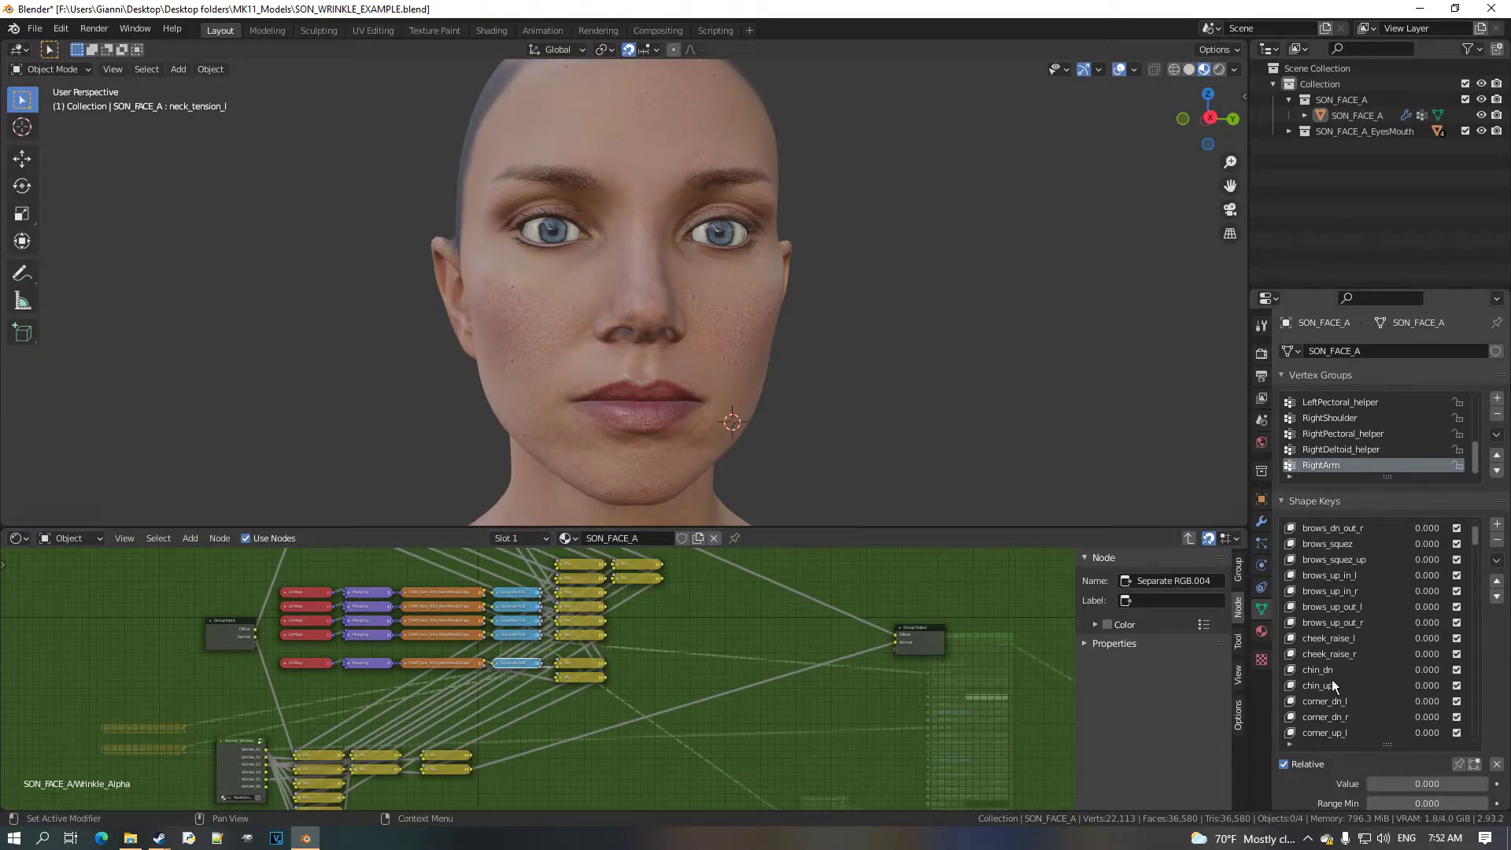
Test the chin_up shape key on the face.
scroll(1390, 639, down, 2)
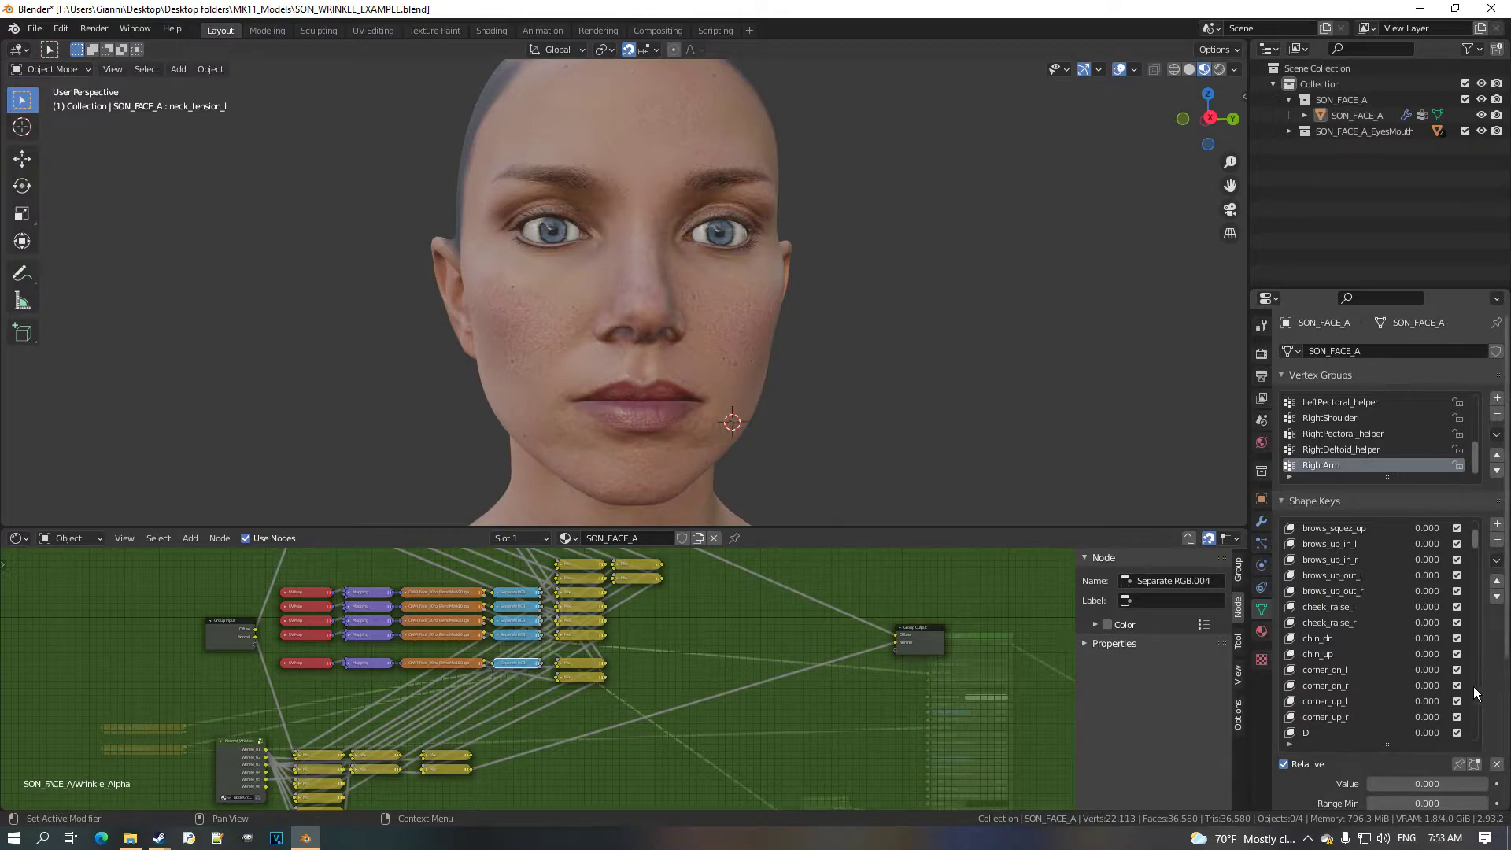
mouse_move(1426, 654)
mouse_down()
mouse_move(1448, 653)
mouse_move(1408, 654)
mouse_up()
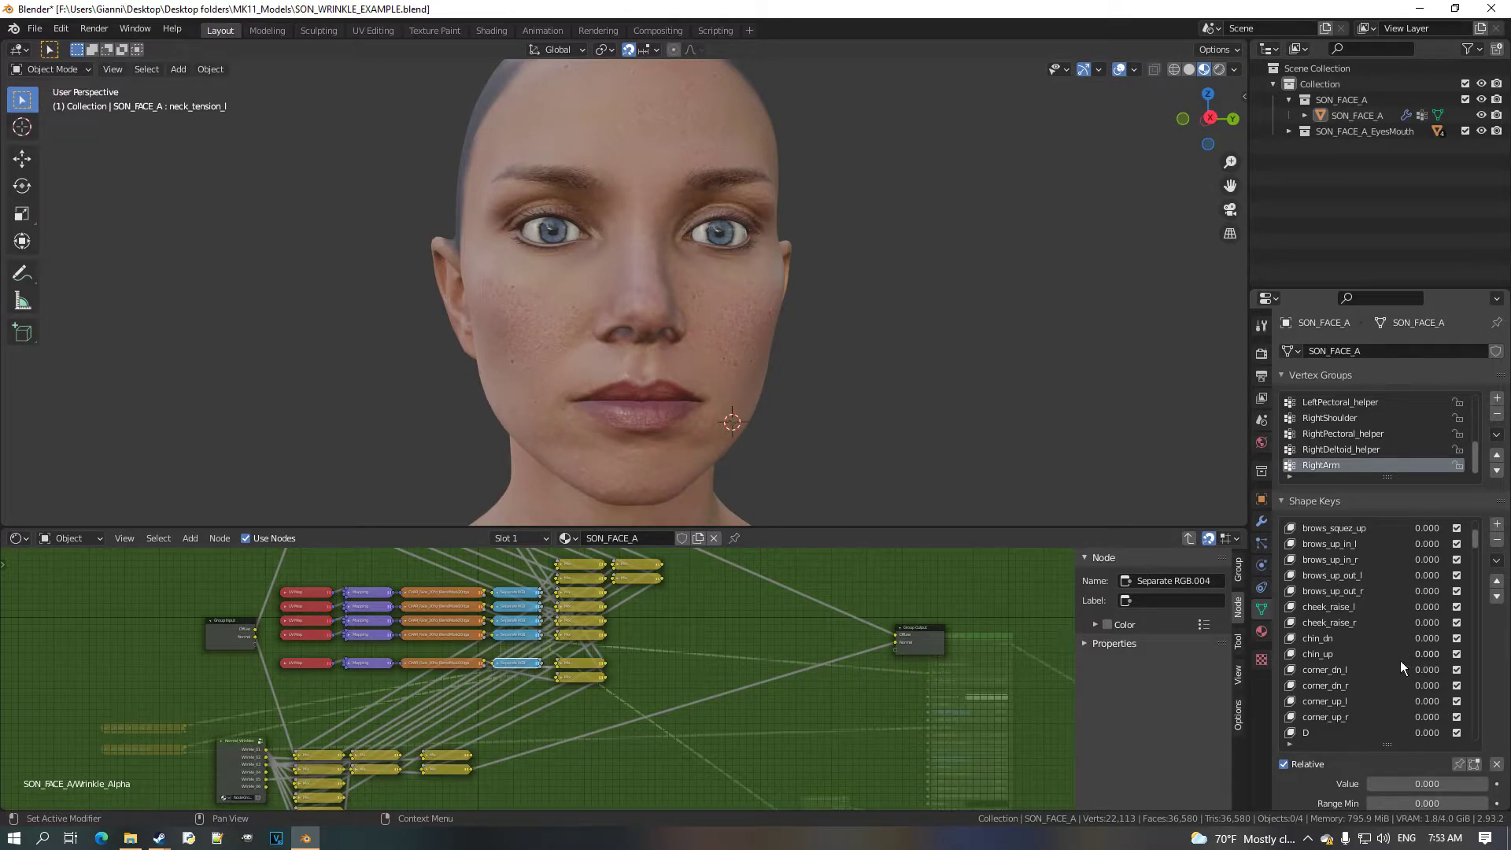
Change the node editor area to an Image Editor, enlarge it and examine CHAR_Face_30hz_BlendMask20.tga.
scroll(412, 630, up, 4)
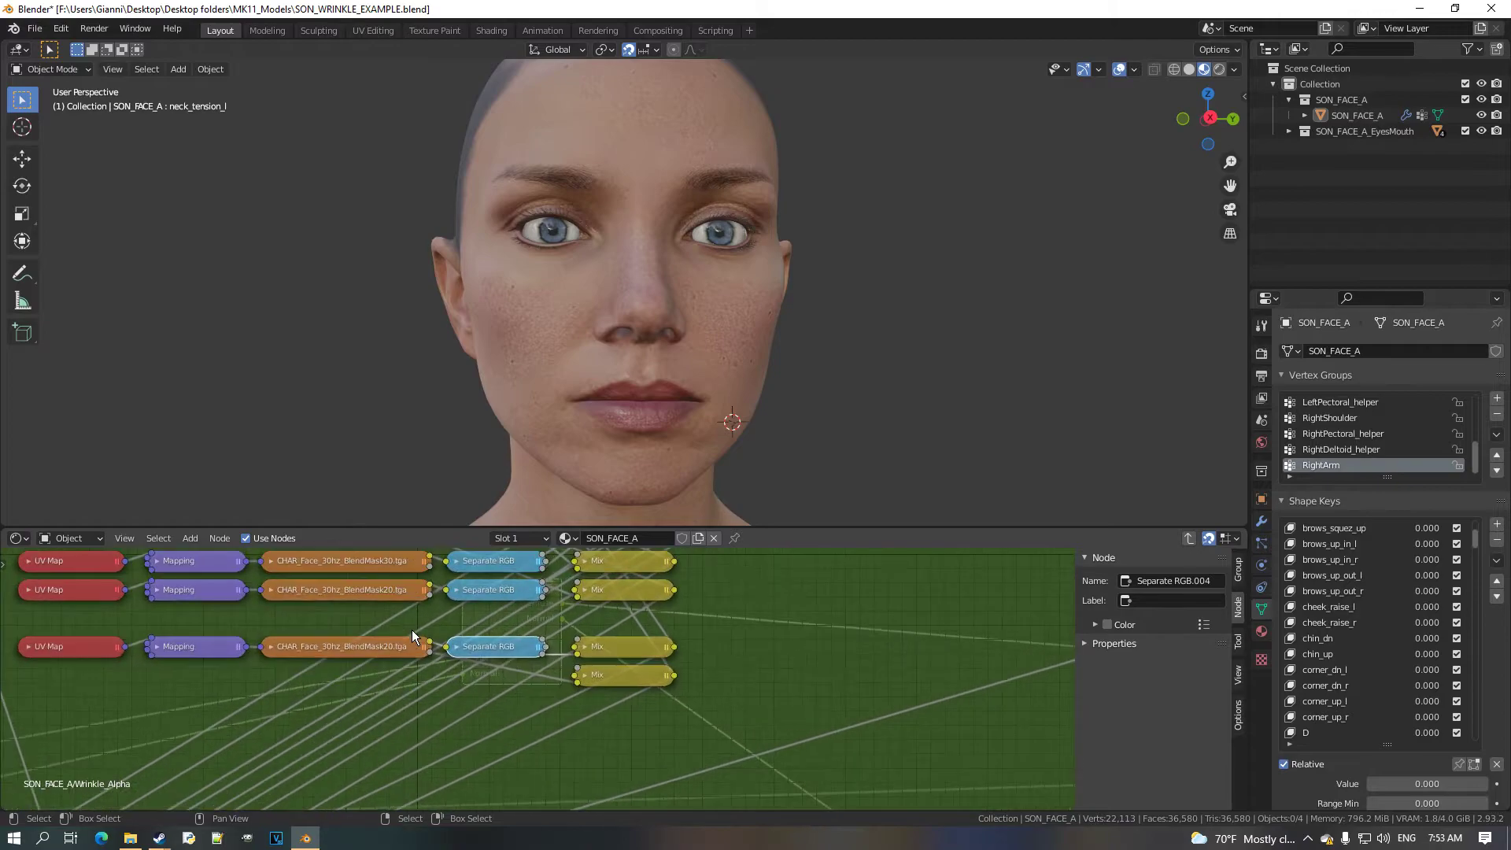
click(21, 538)
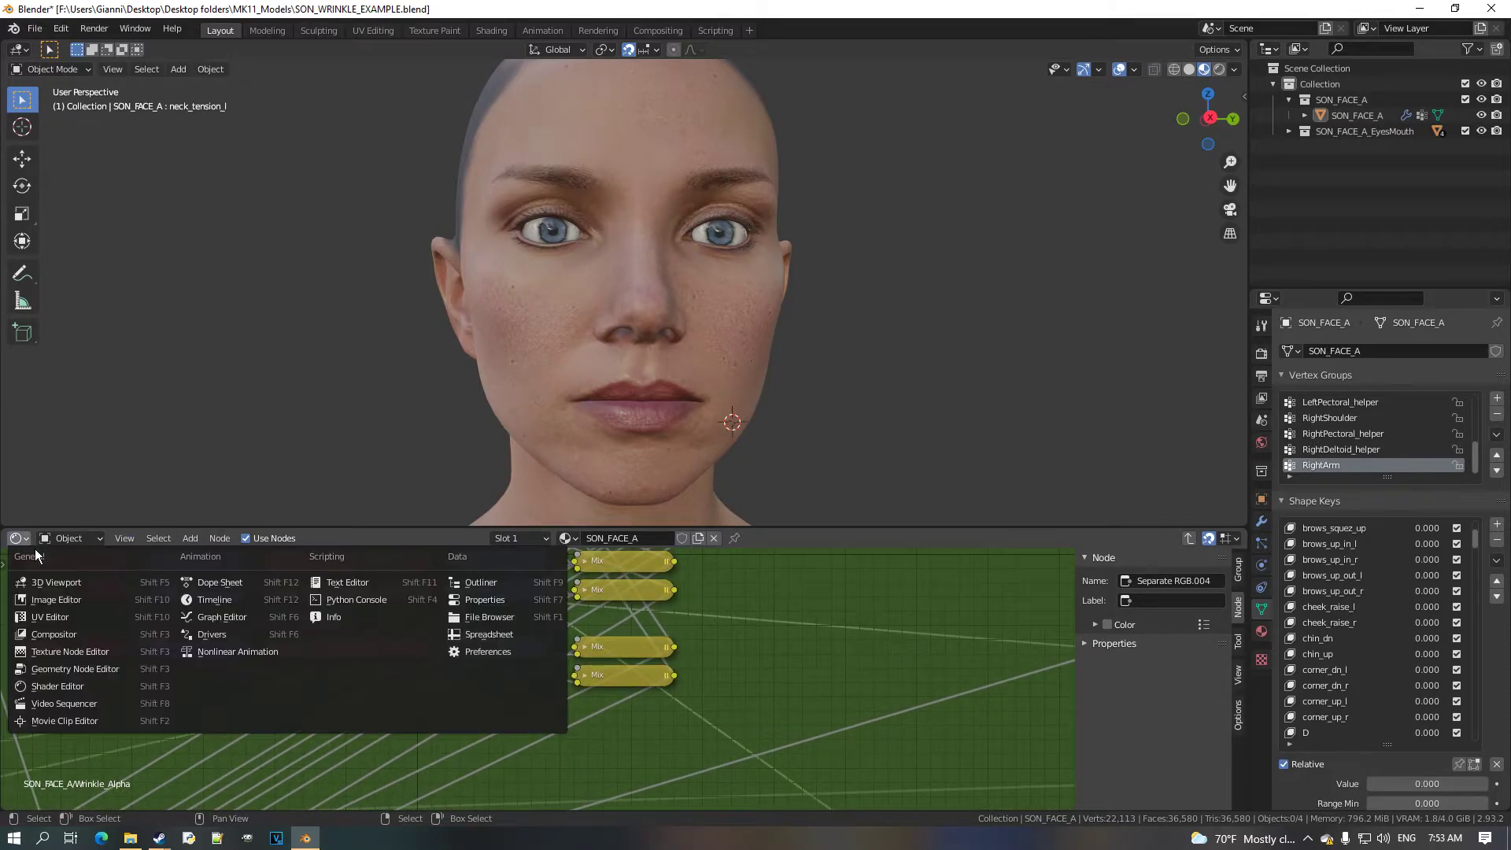
click(121, 607)
scroll(541, 668, up, 2)
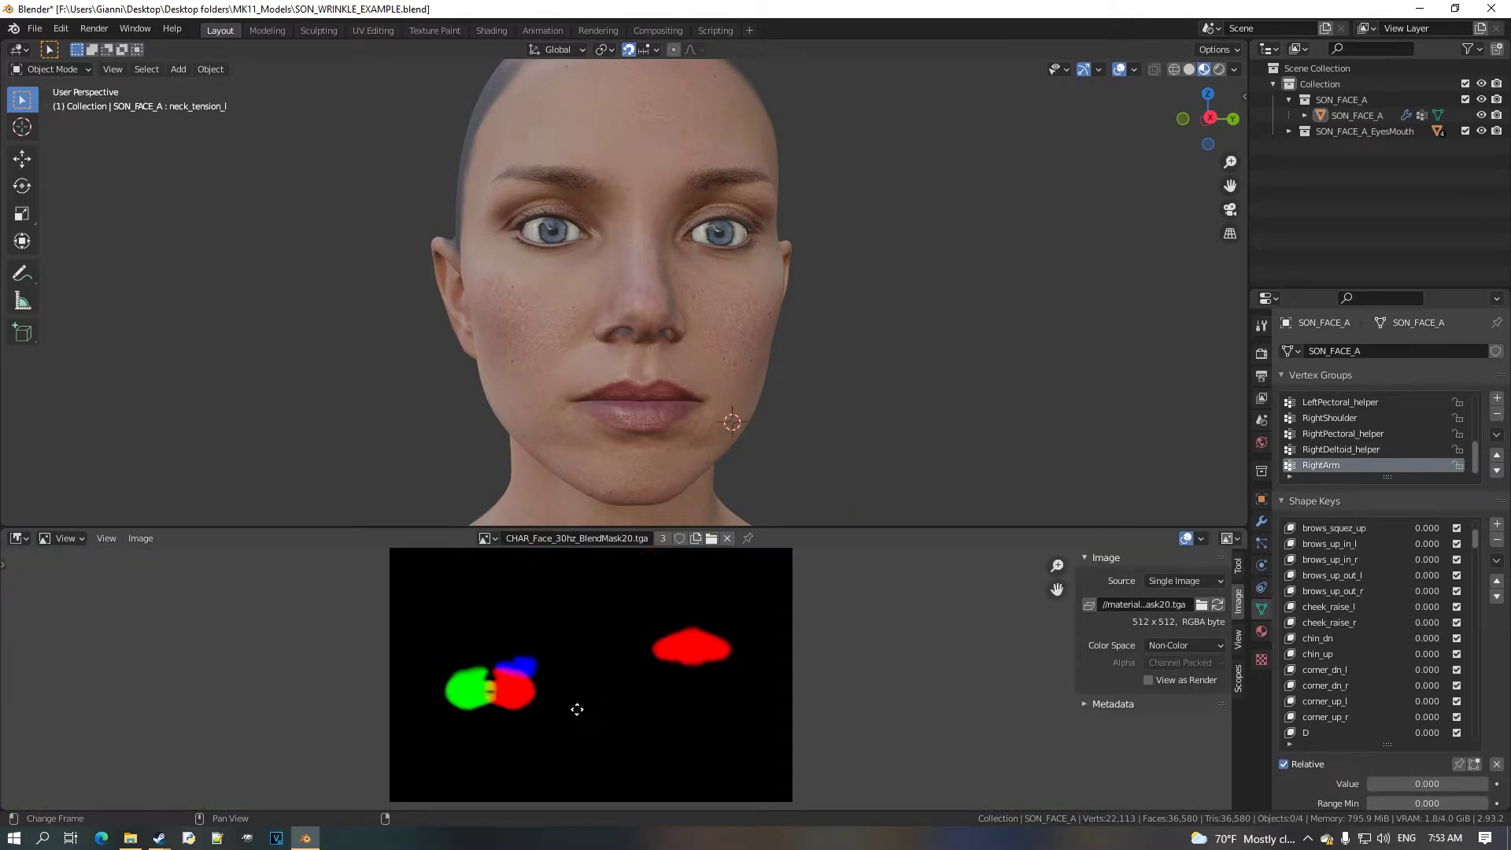
drag(588, 534, 581, 431)
scroll(572, 602, up, 1)
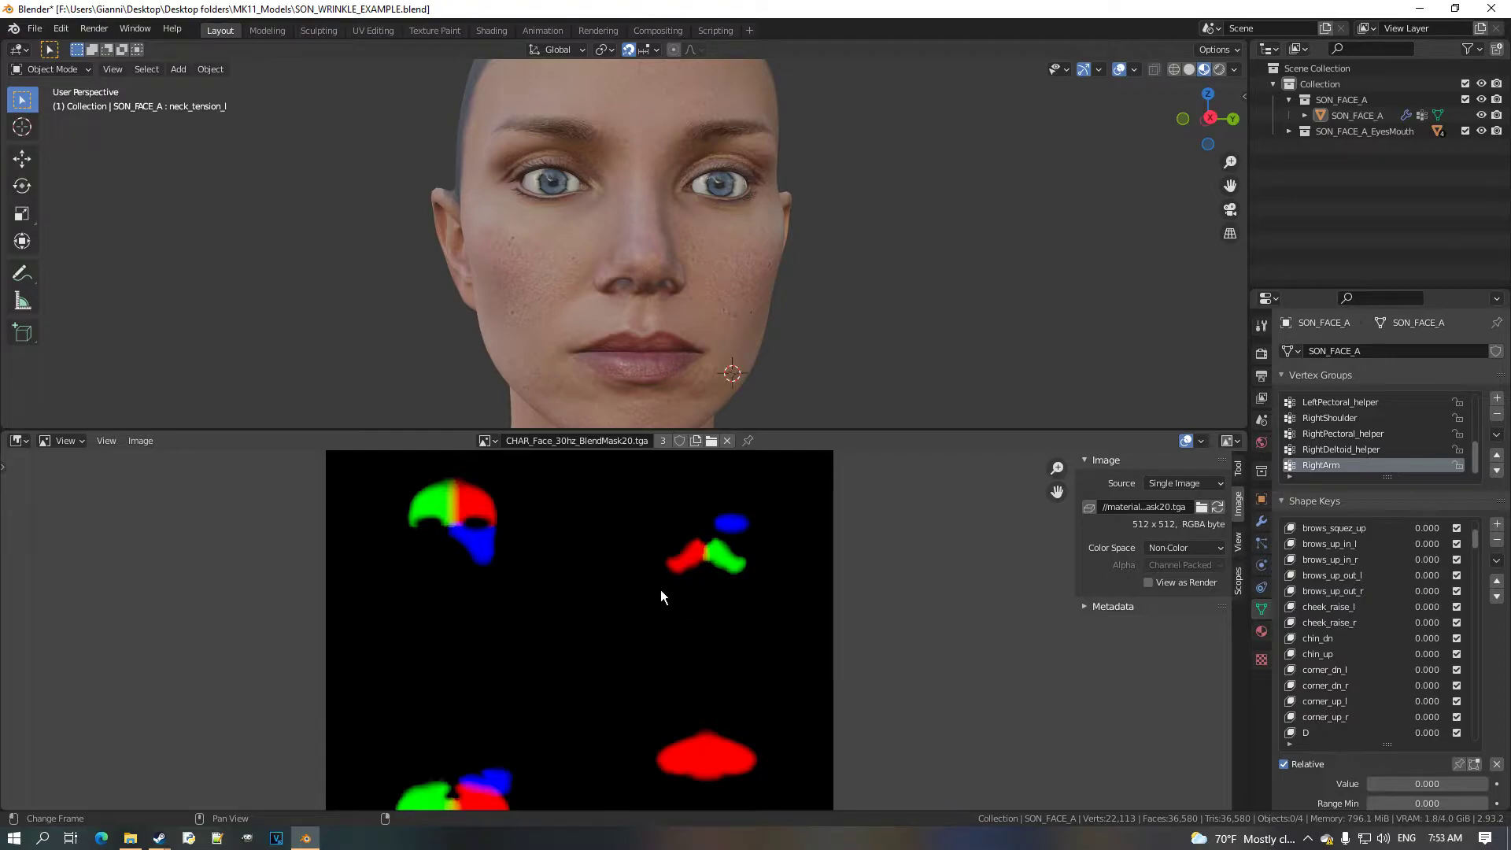
Display the CHAR_Face_30hz_BlendMask10.tga image and examine its mask regions.
click(494, 443)
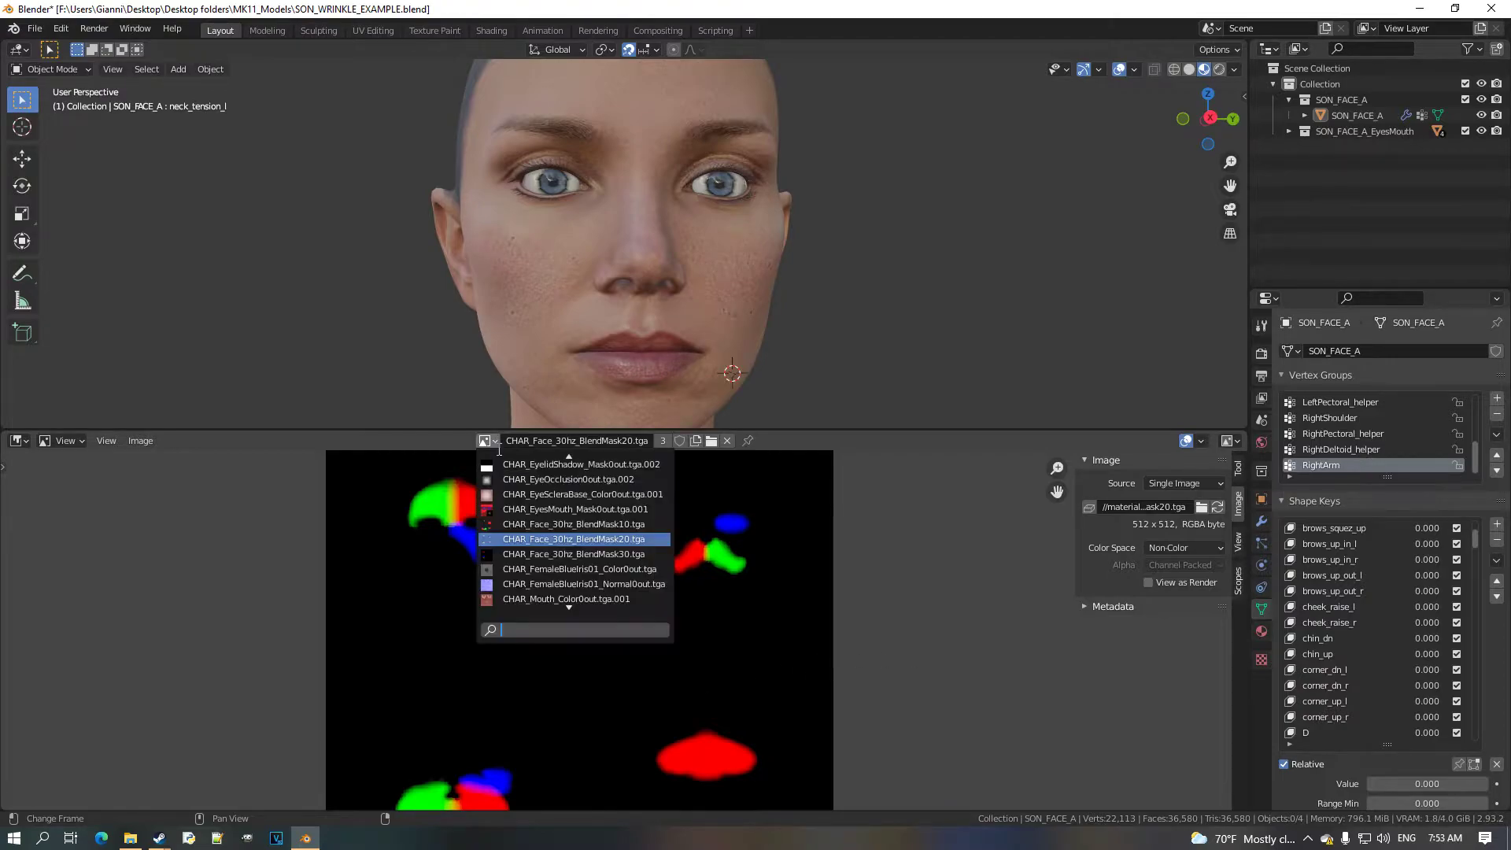
click(579, 509)
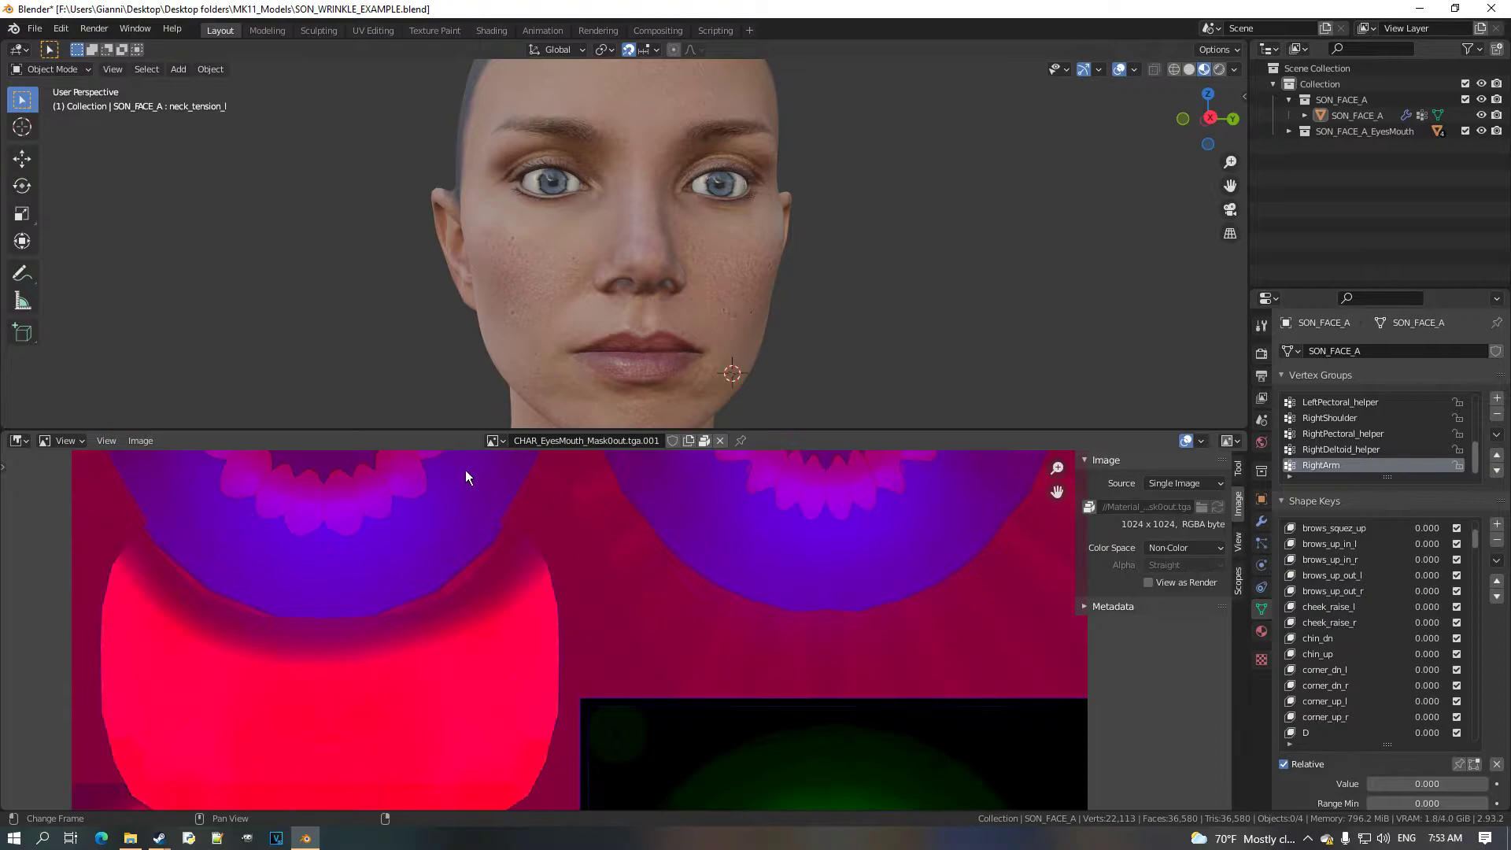
click(494, 441)
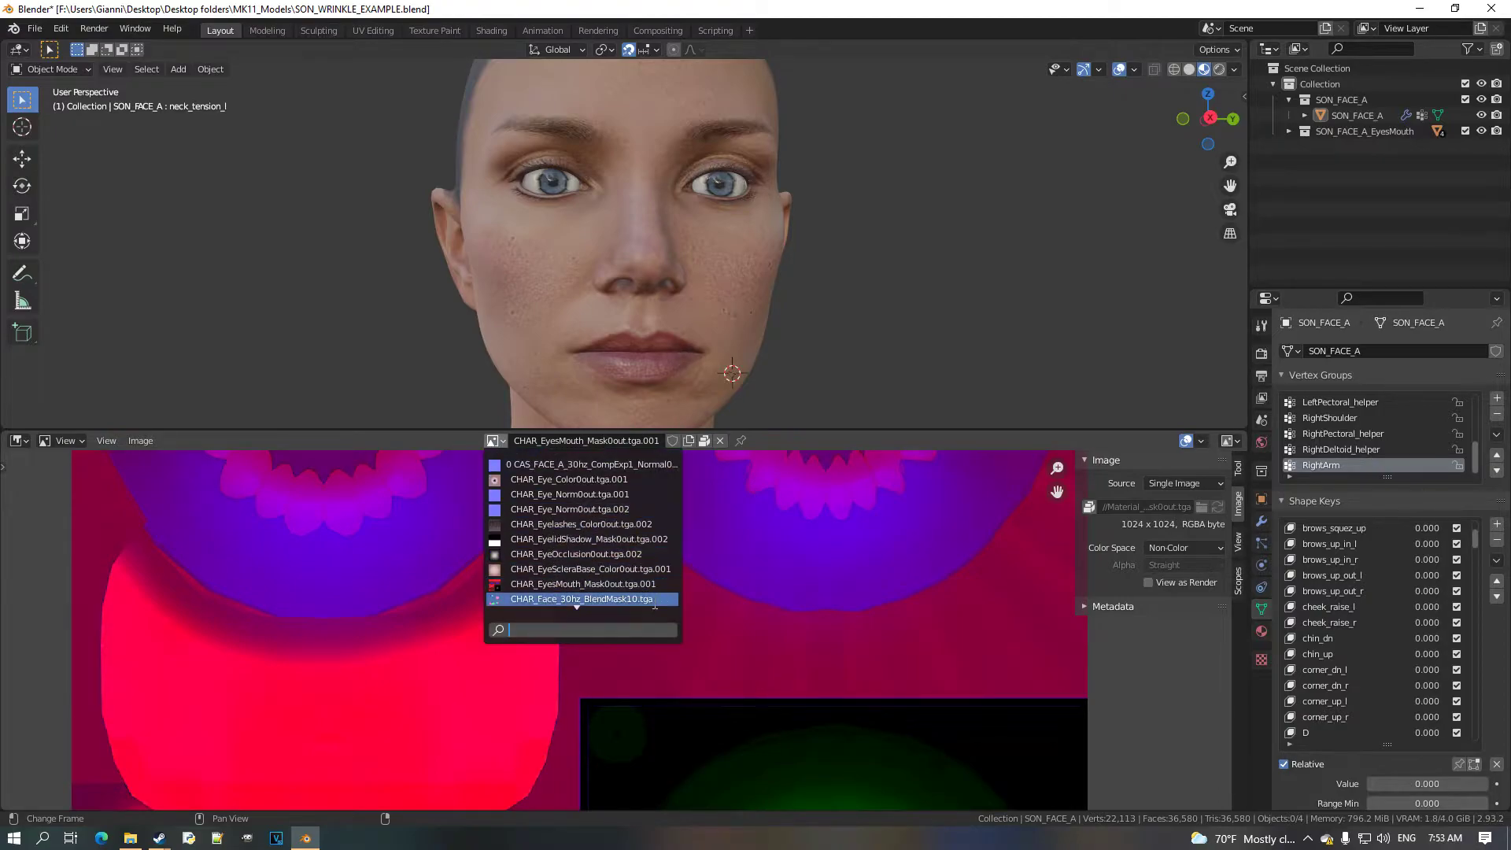
click(660, 602)
scroll(645, 630, down, 1)
scroll(634, 606, up, 2)
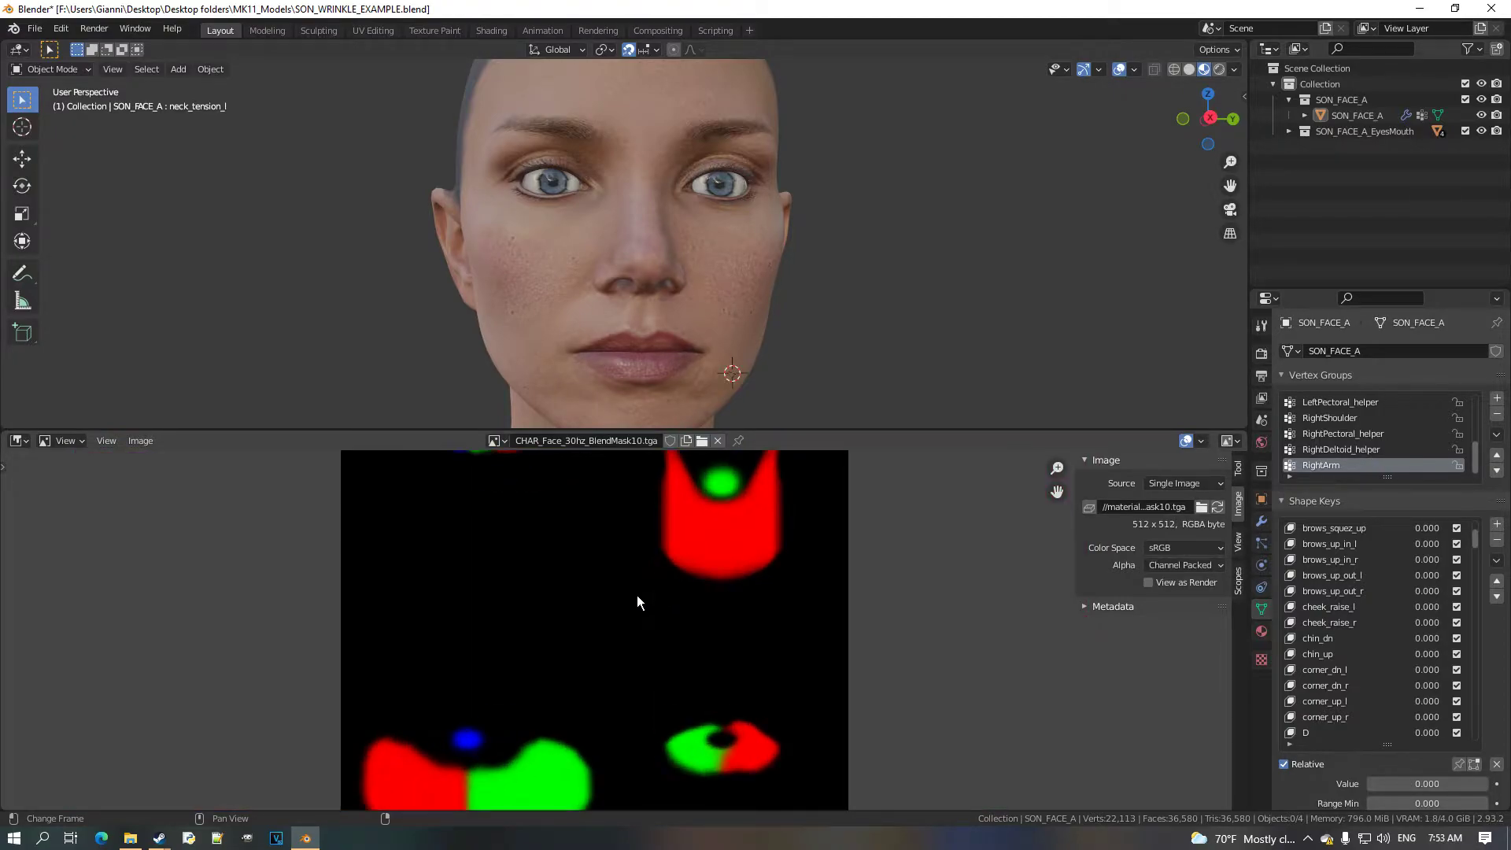
Compare the mask regions of CHAR_Face_30hz_BlendMask20.tga and CHAR_Face_30hz_BlendMask30.tga.
click(496, 441)
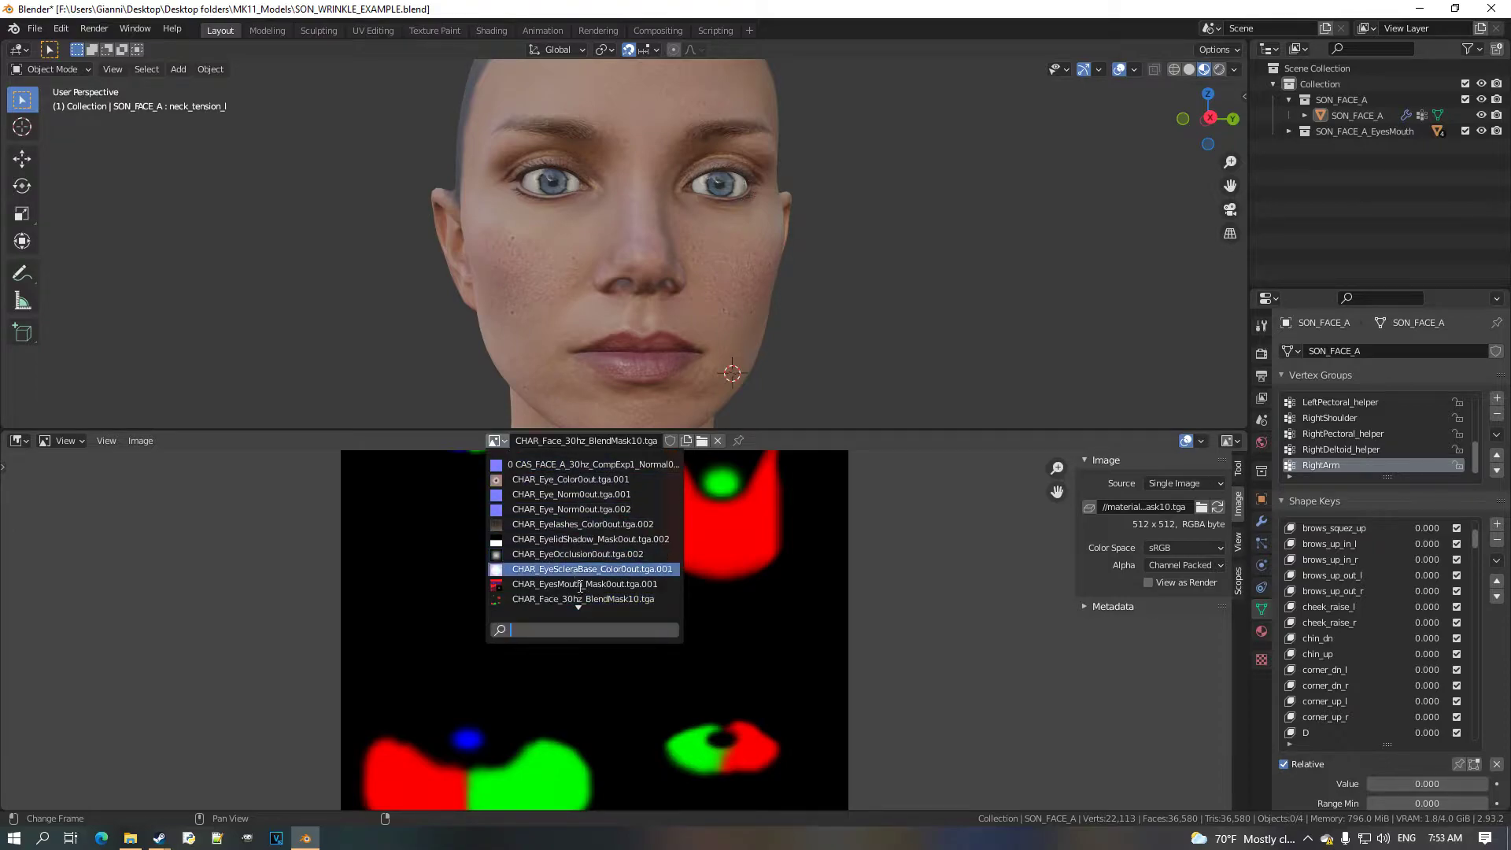
scroll(627, 612, down, 1)
click(640, 607)
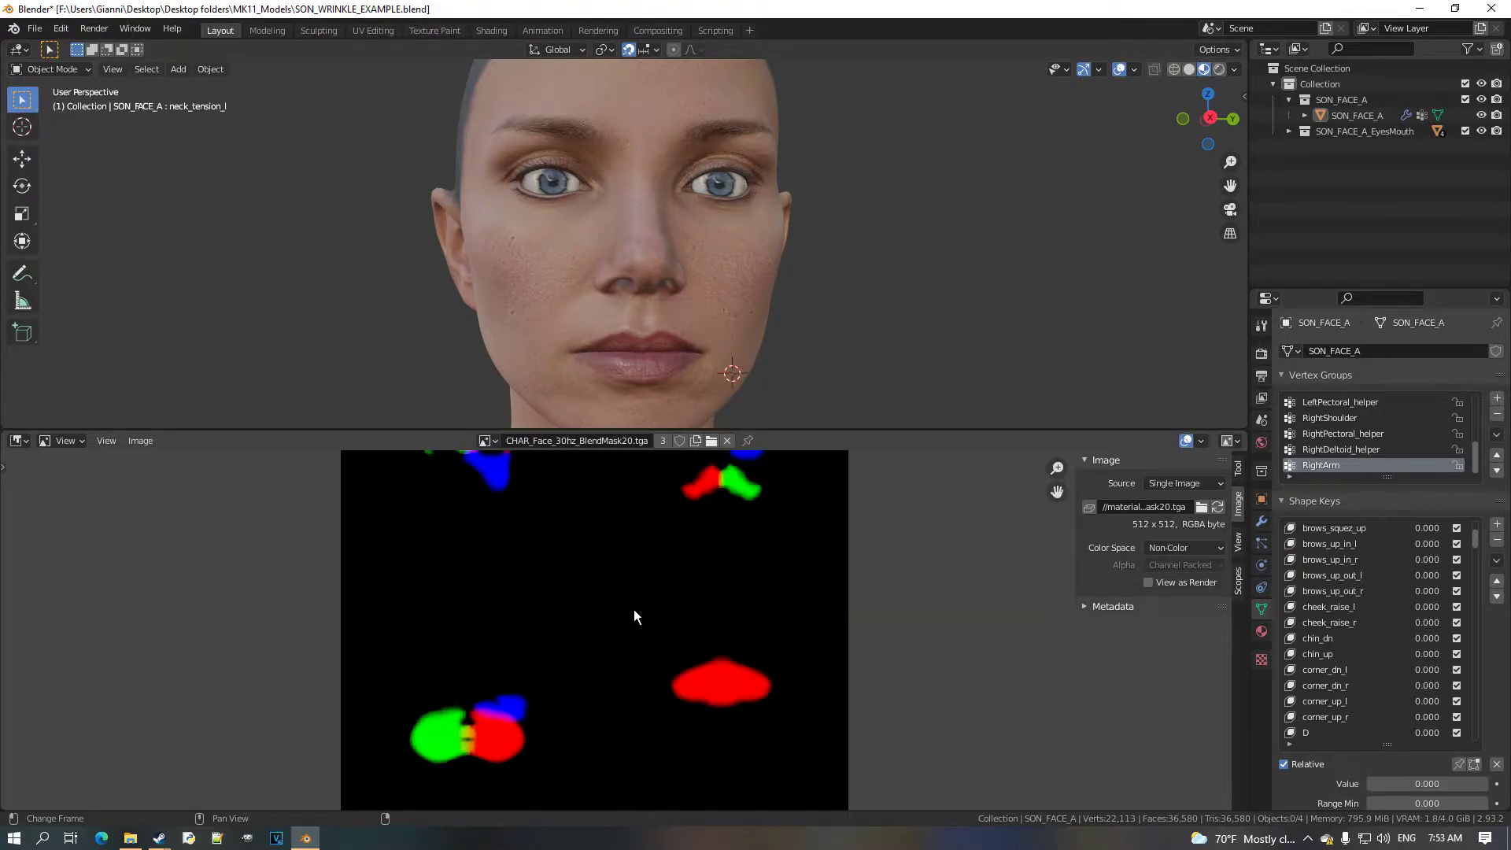
scroll(639, 601, up, 1)
click(488, 441)
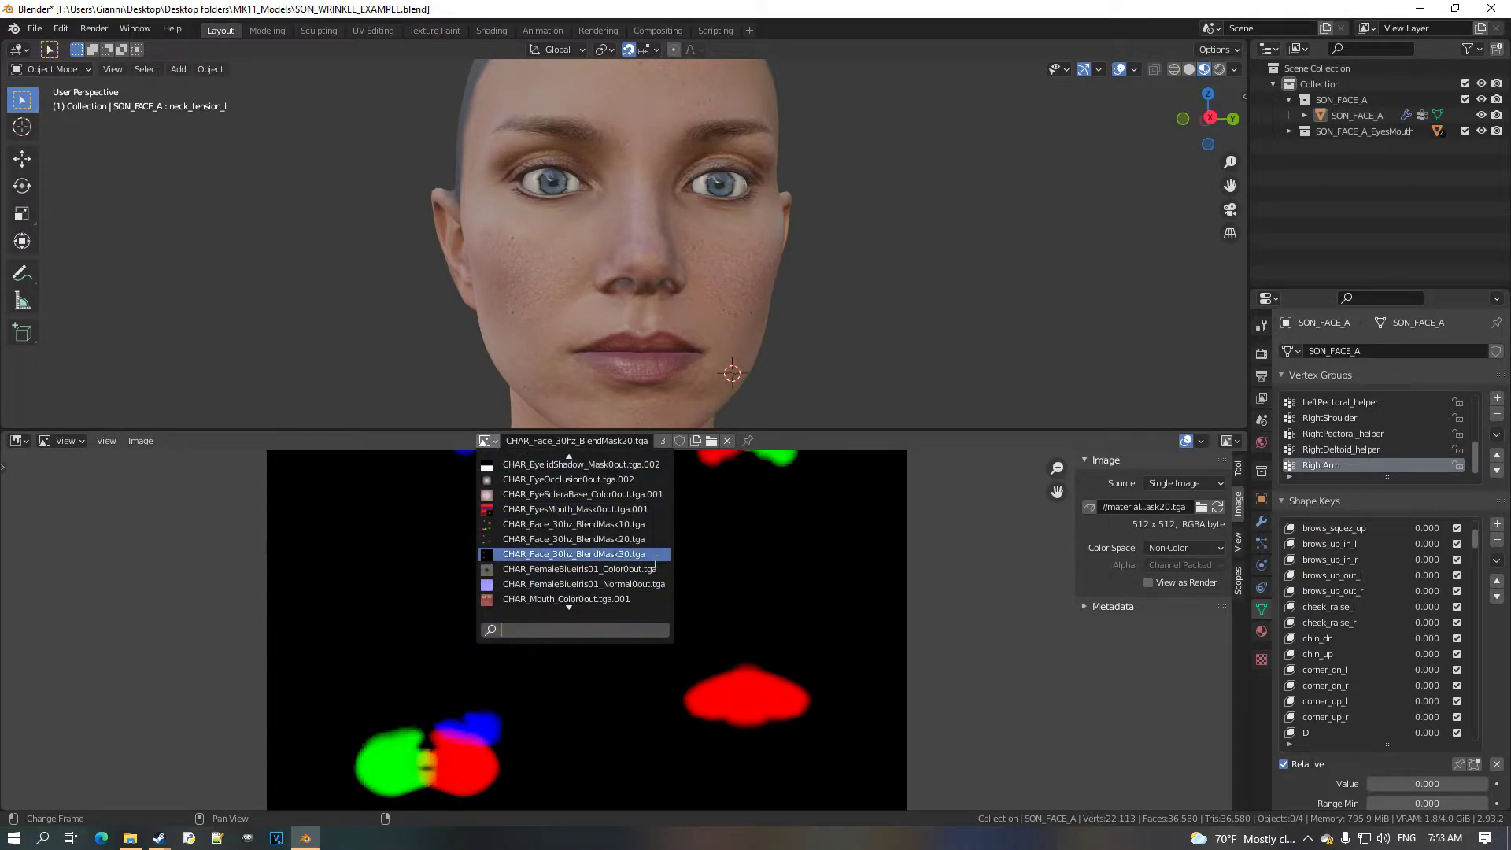
click(579, 550)
scroll(606, 657, down, 2)
scroll(625, 673, up, 2)
middle_drag(645, 671, 658, 563)
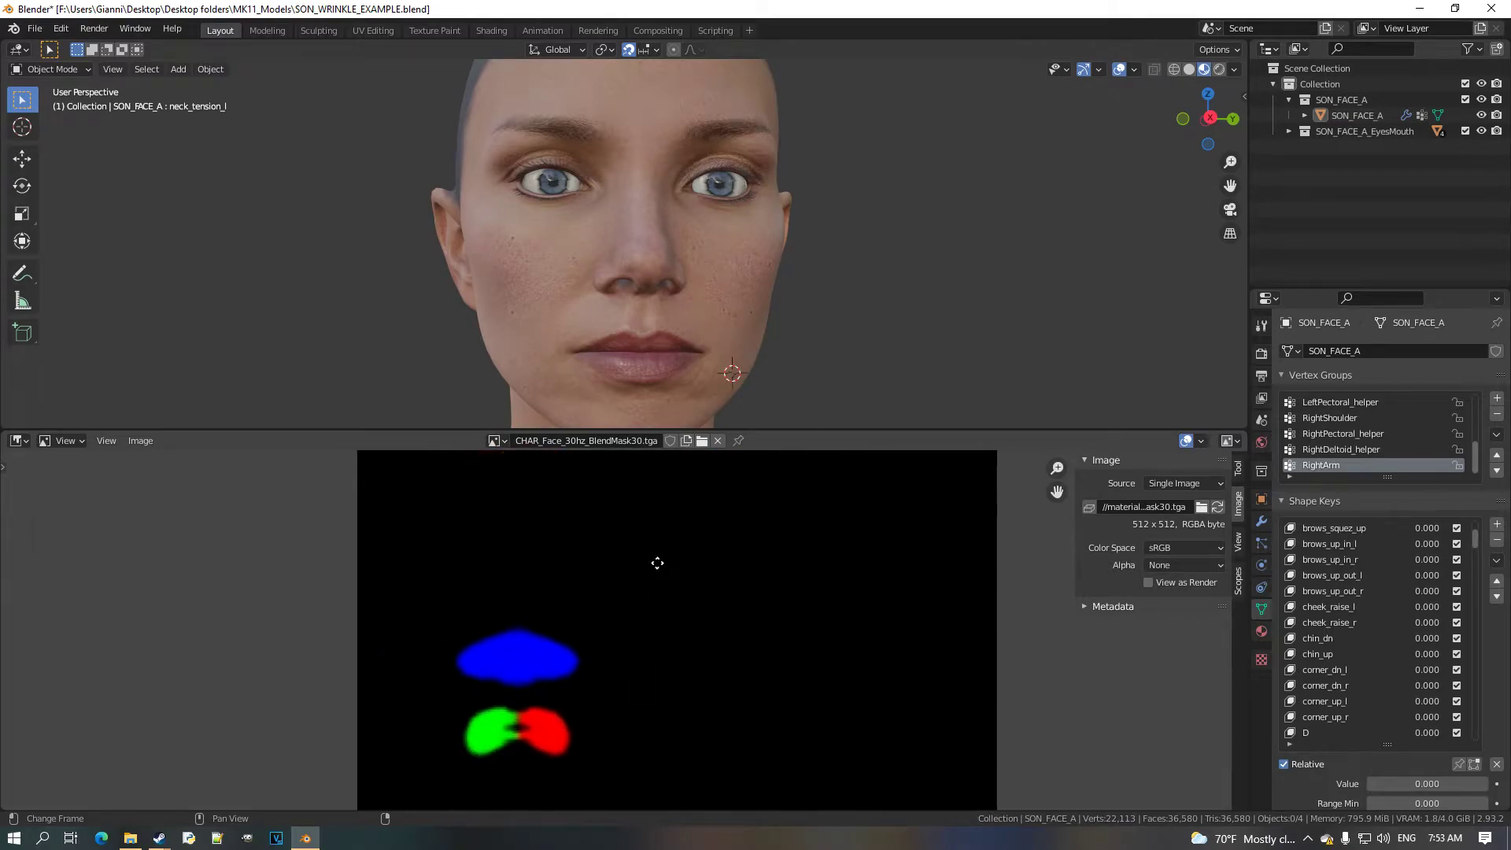
scroll(636, 584, up, 1)
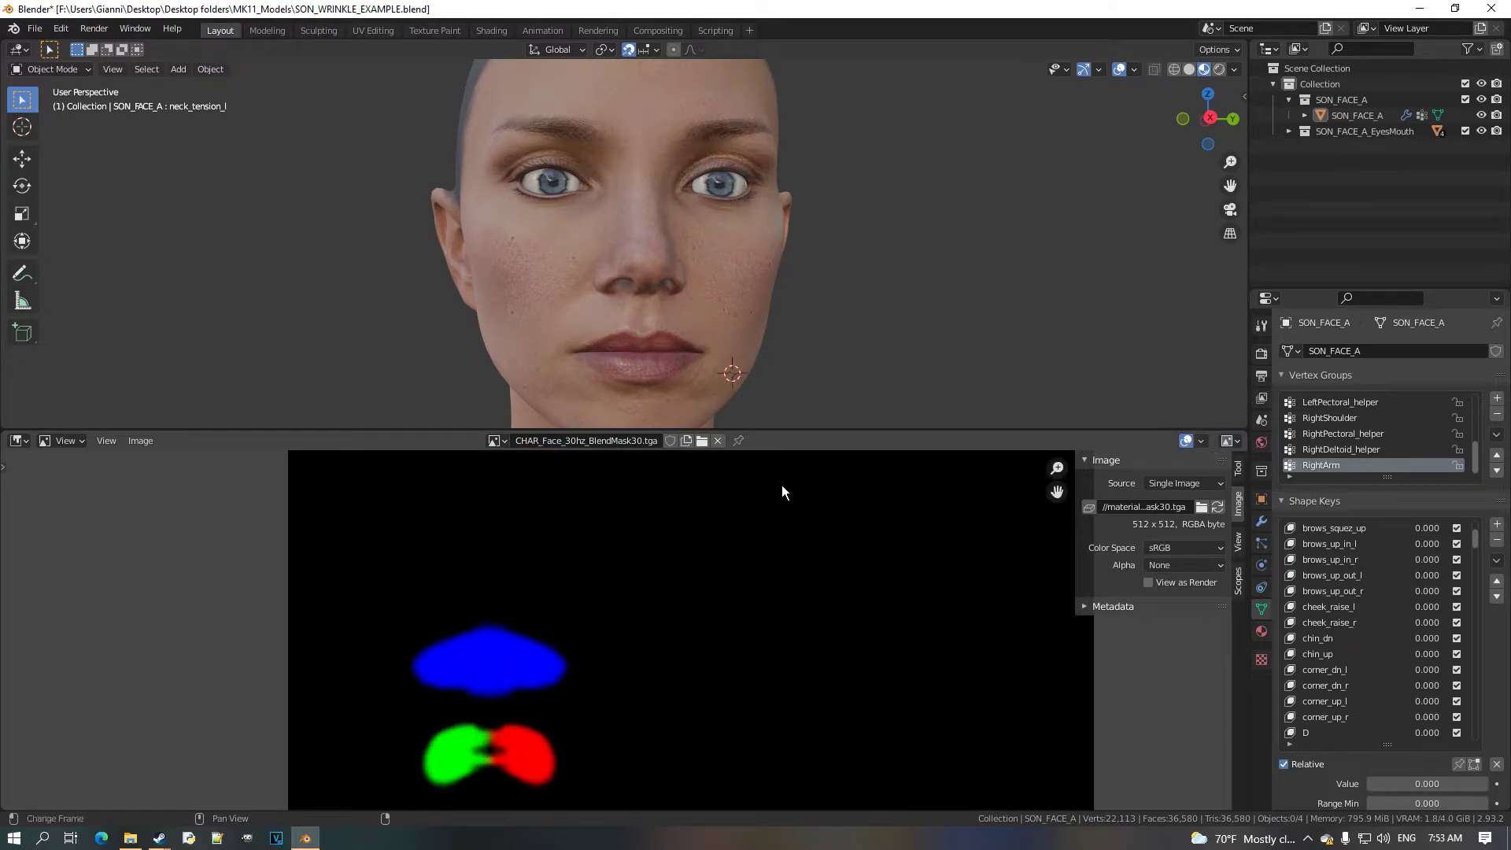
Bring CHAR_Face_30hz_BlendMask10.tga back up and inspect its coloured mask regions closely.
click(507, 442)
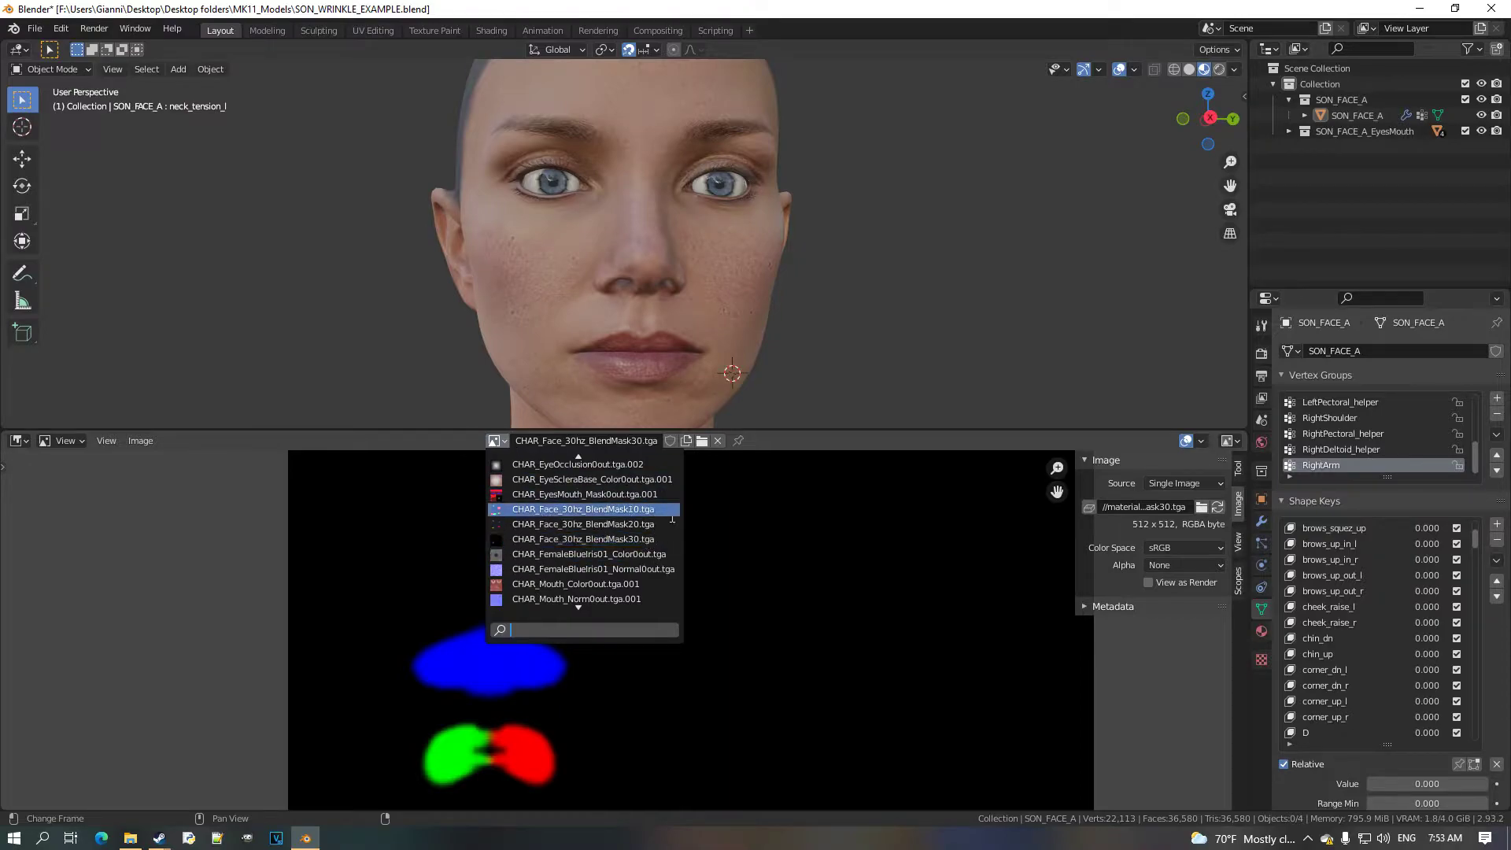
click(582, 509)
middle_drag(678, 649, 665, 667)
scroll(665, 667, up, 3)
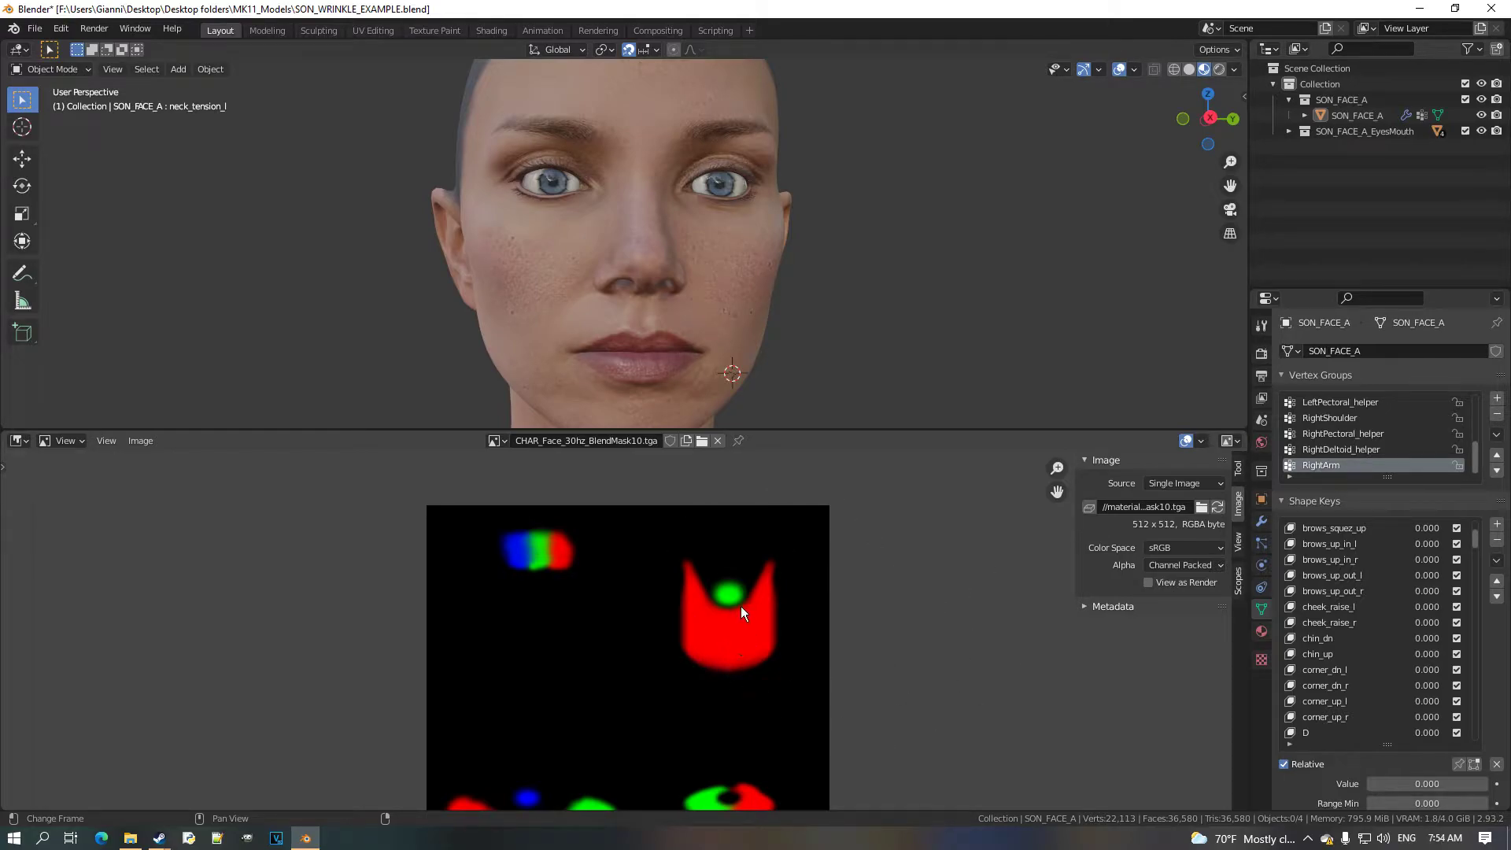
Return the image area to the Shader Editor and show the Mix nodes beside the Diffuse_Wrinkles group.
click(37, 445)
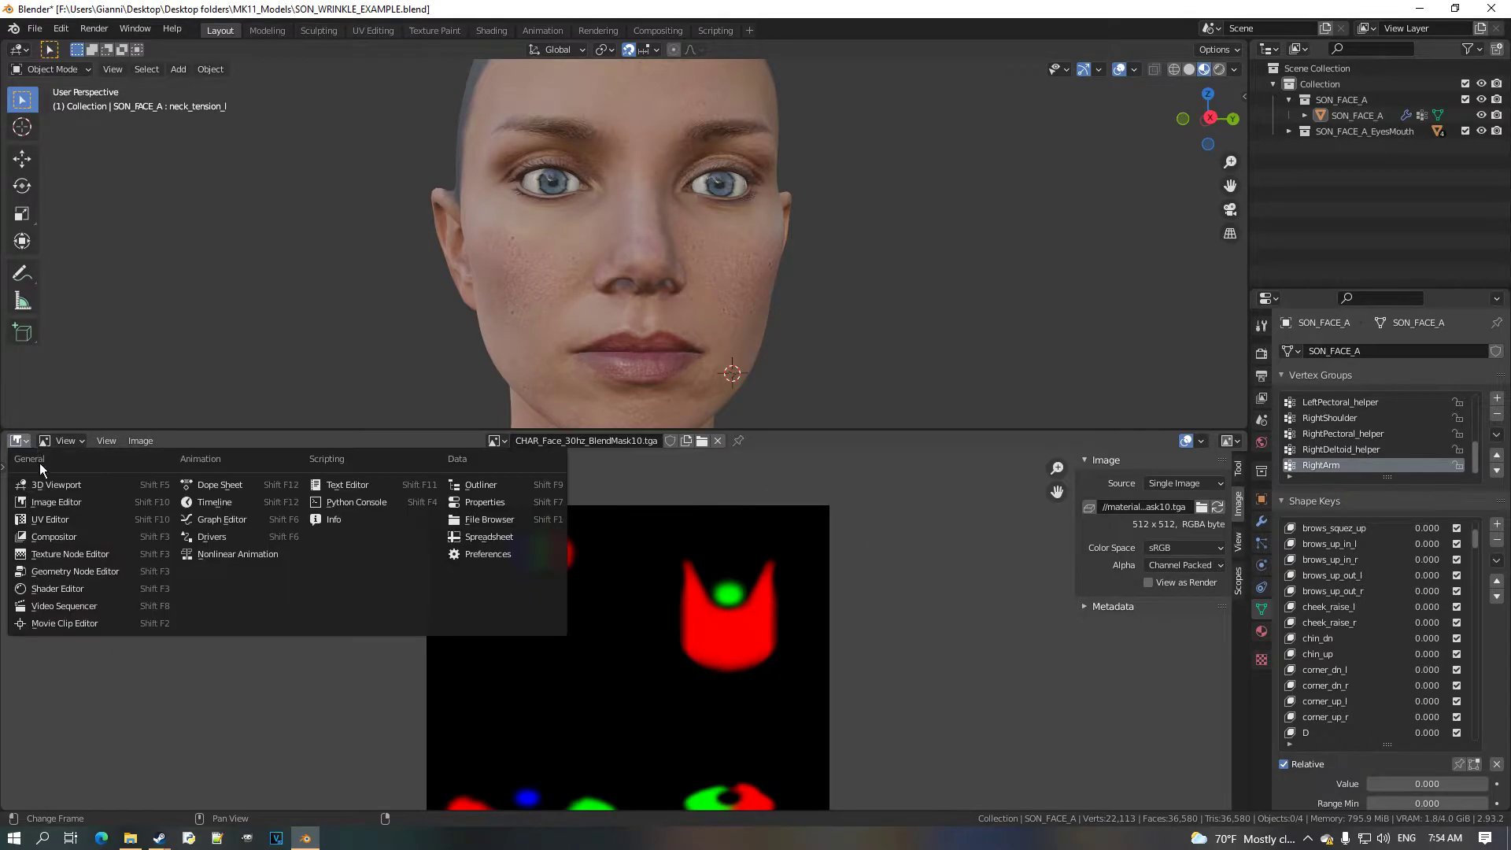
click(98, 588)
middle_drag(304, 615, 513, 714)
scroll(550, 566, down, 2)
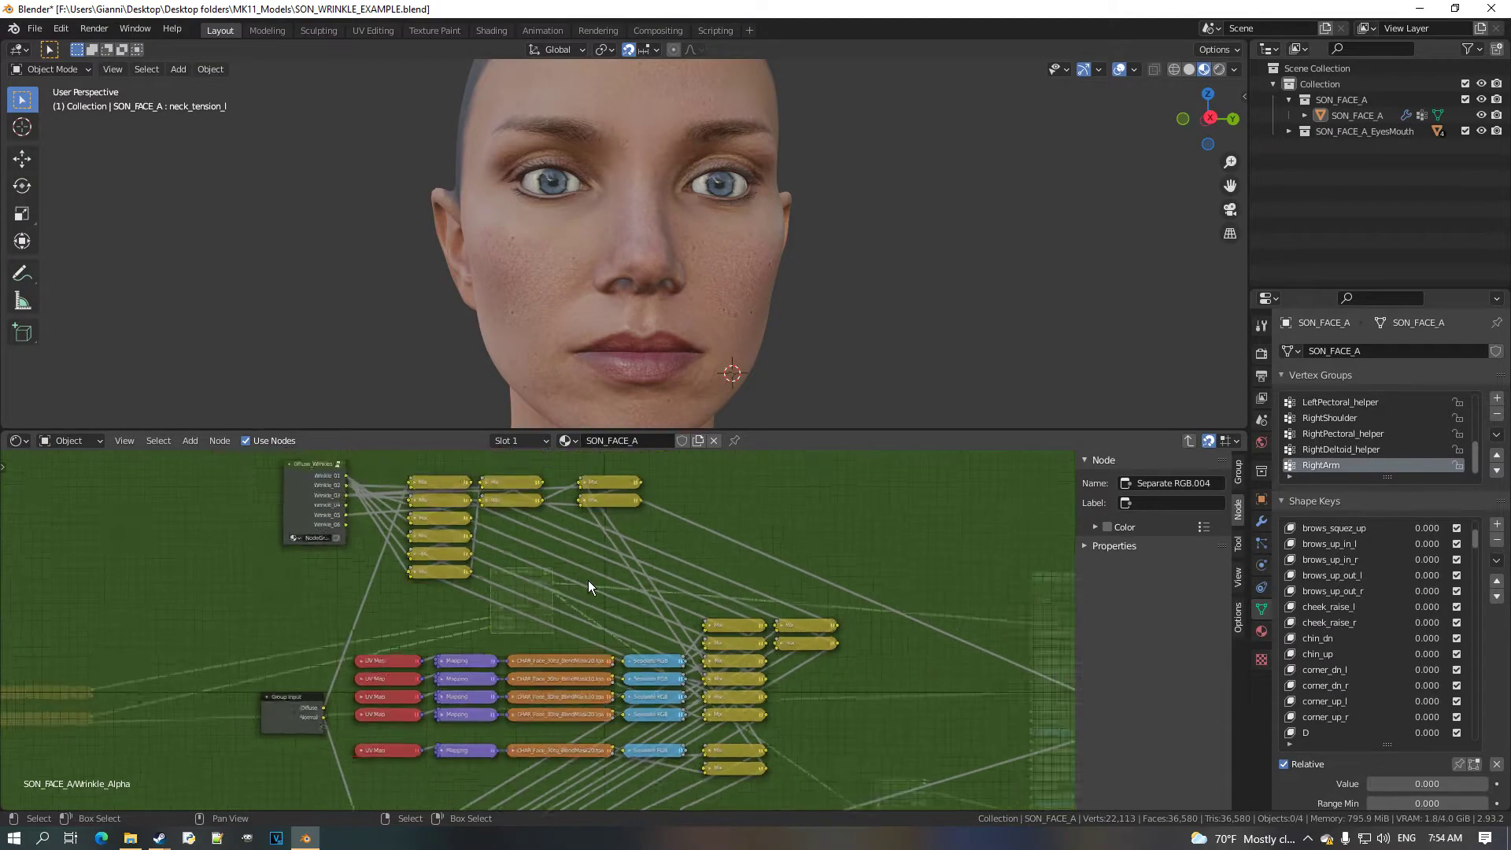
scroll(551, 602, down, 1)
scroll(531, 626, up, 2)
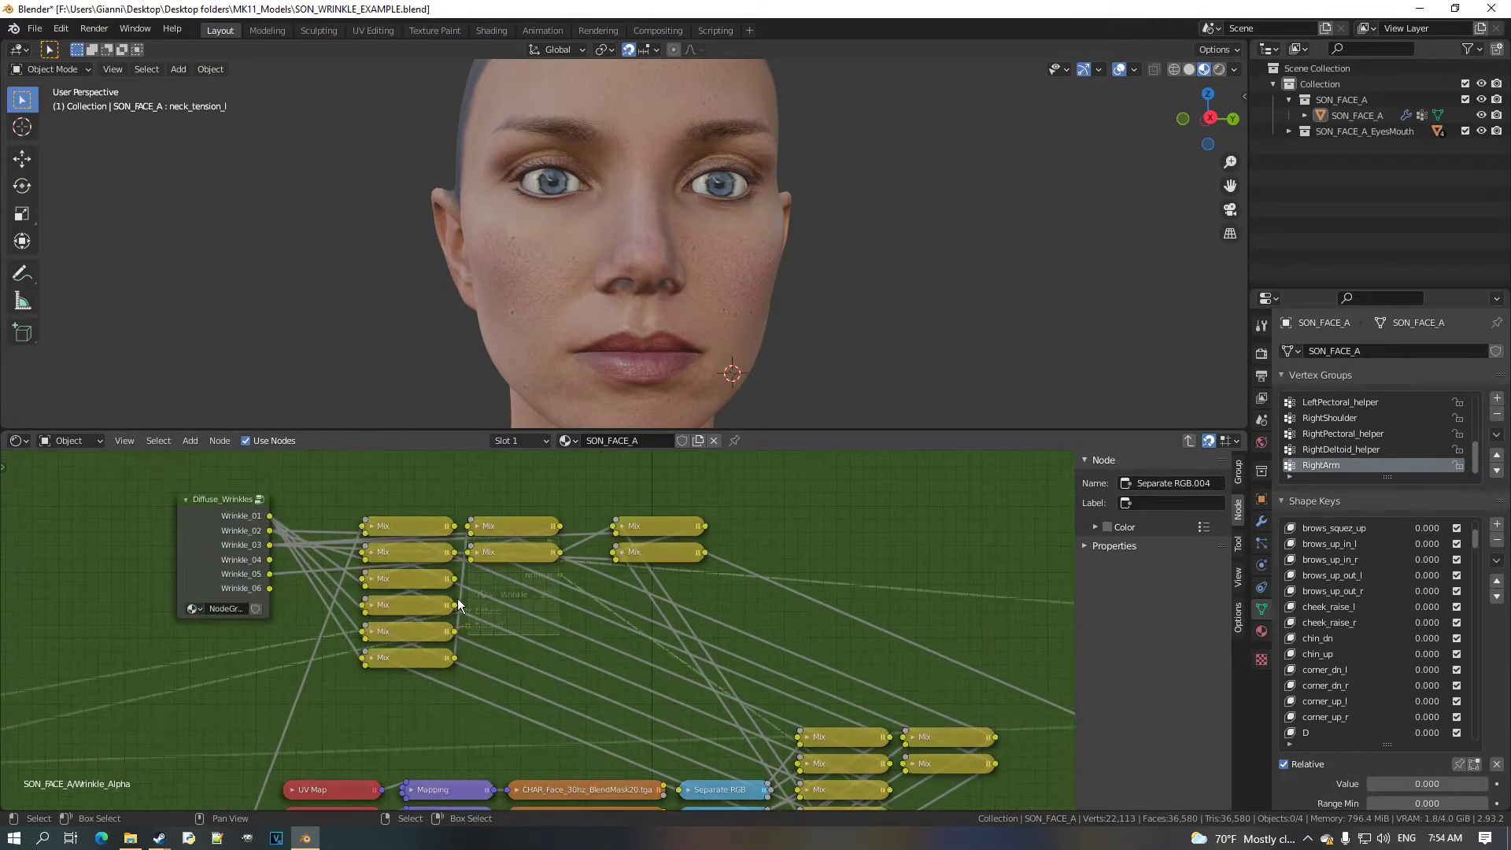
Enlarge the node editor and join the eight Mix nodes nearest the Diffuse_Wrinkles group in a new frame.
key(b)
drag(349, 475, 564, 707)
click(190, 440)
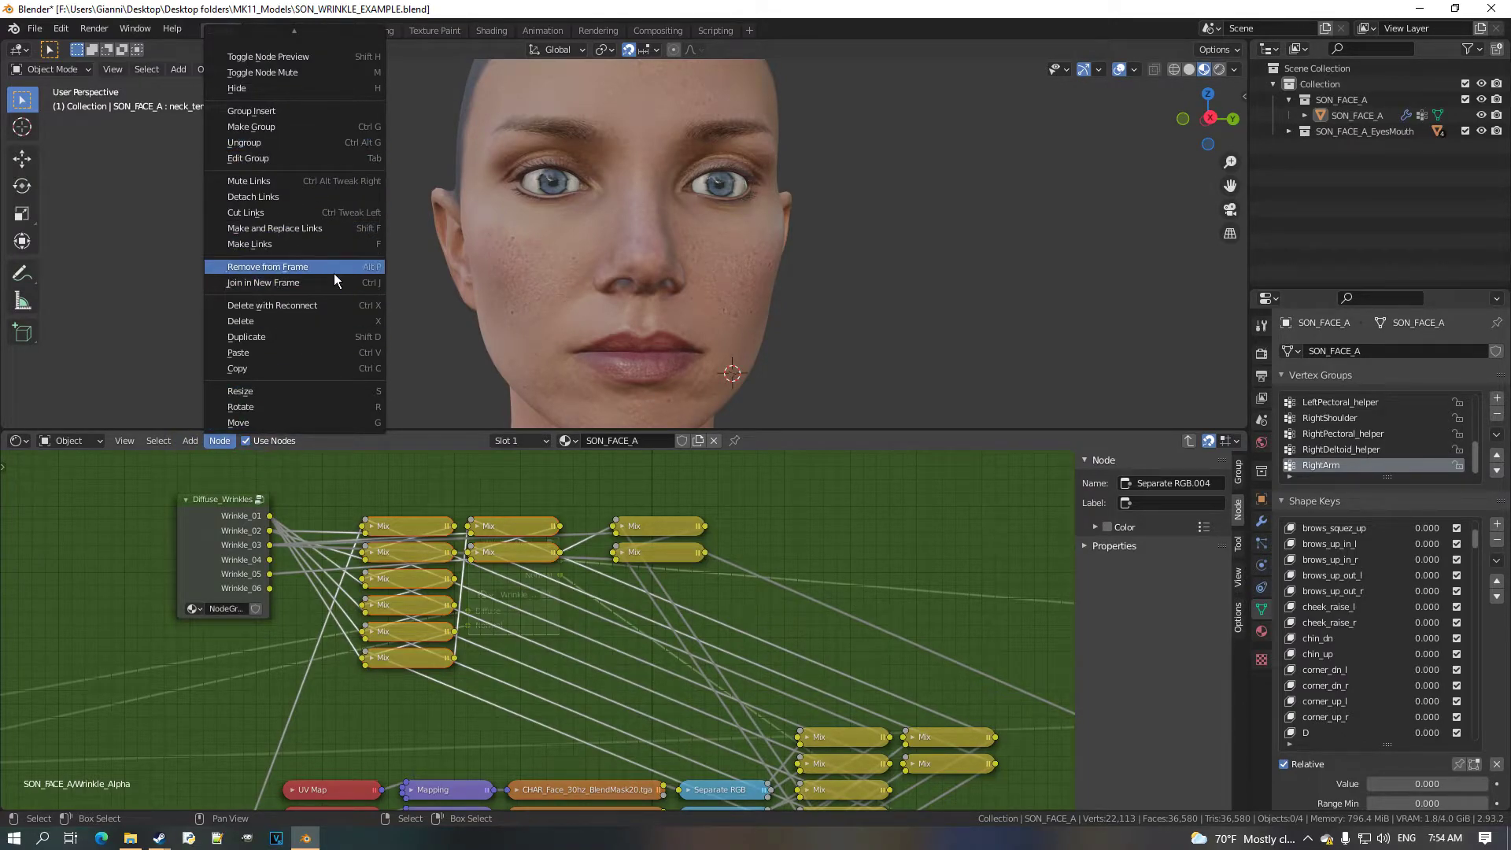
scroll(304, 41, up, 3)
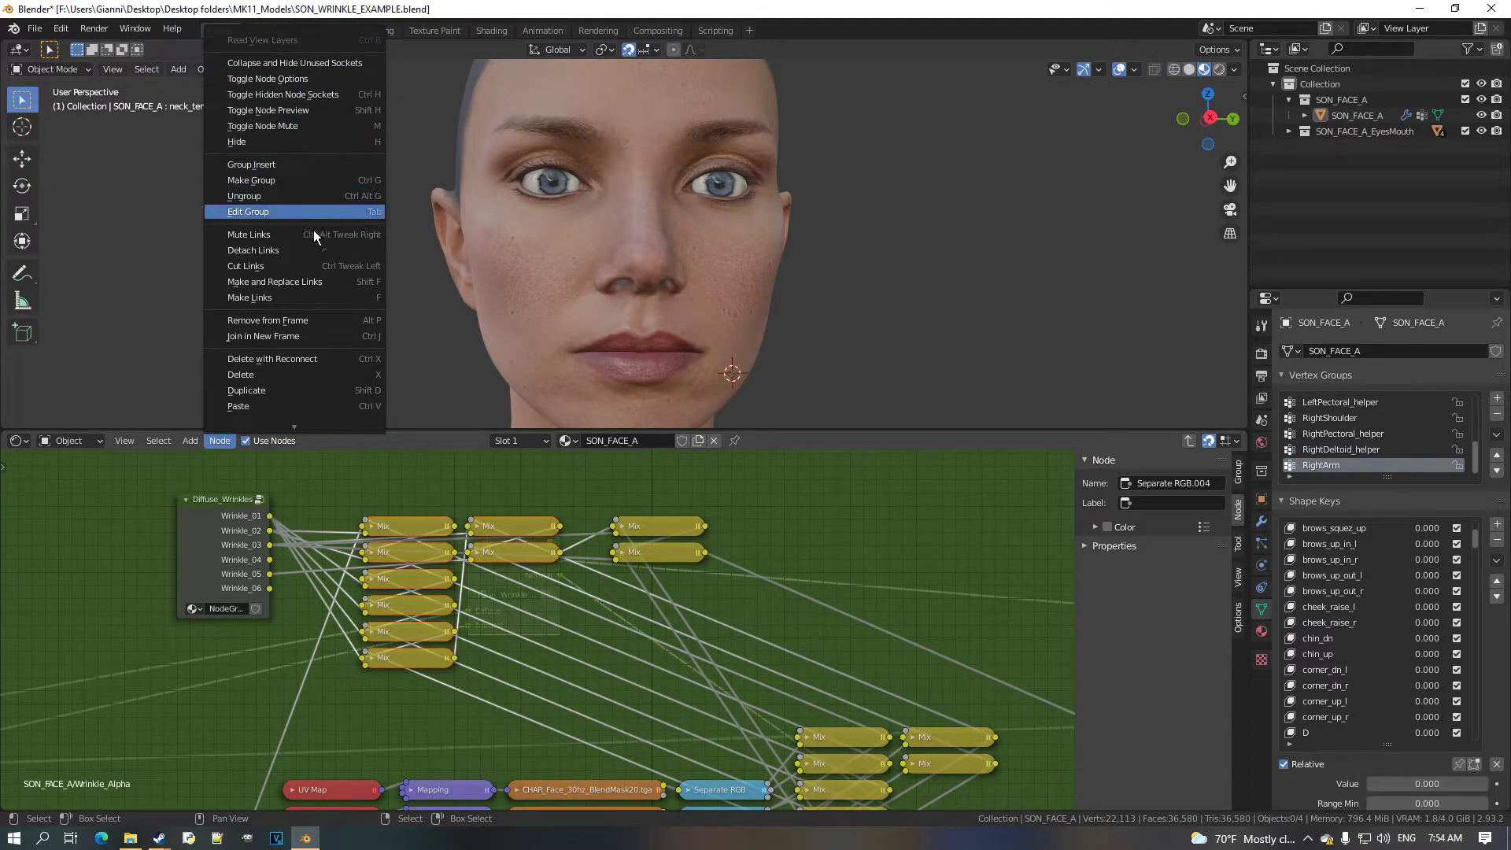
scroll(318, 417, down, 2)
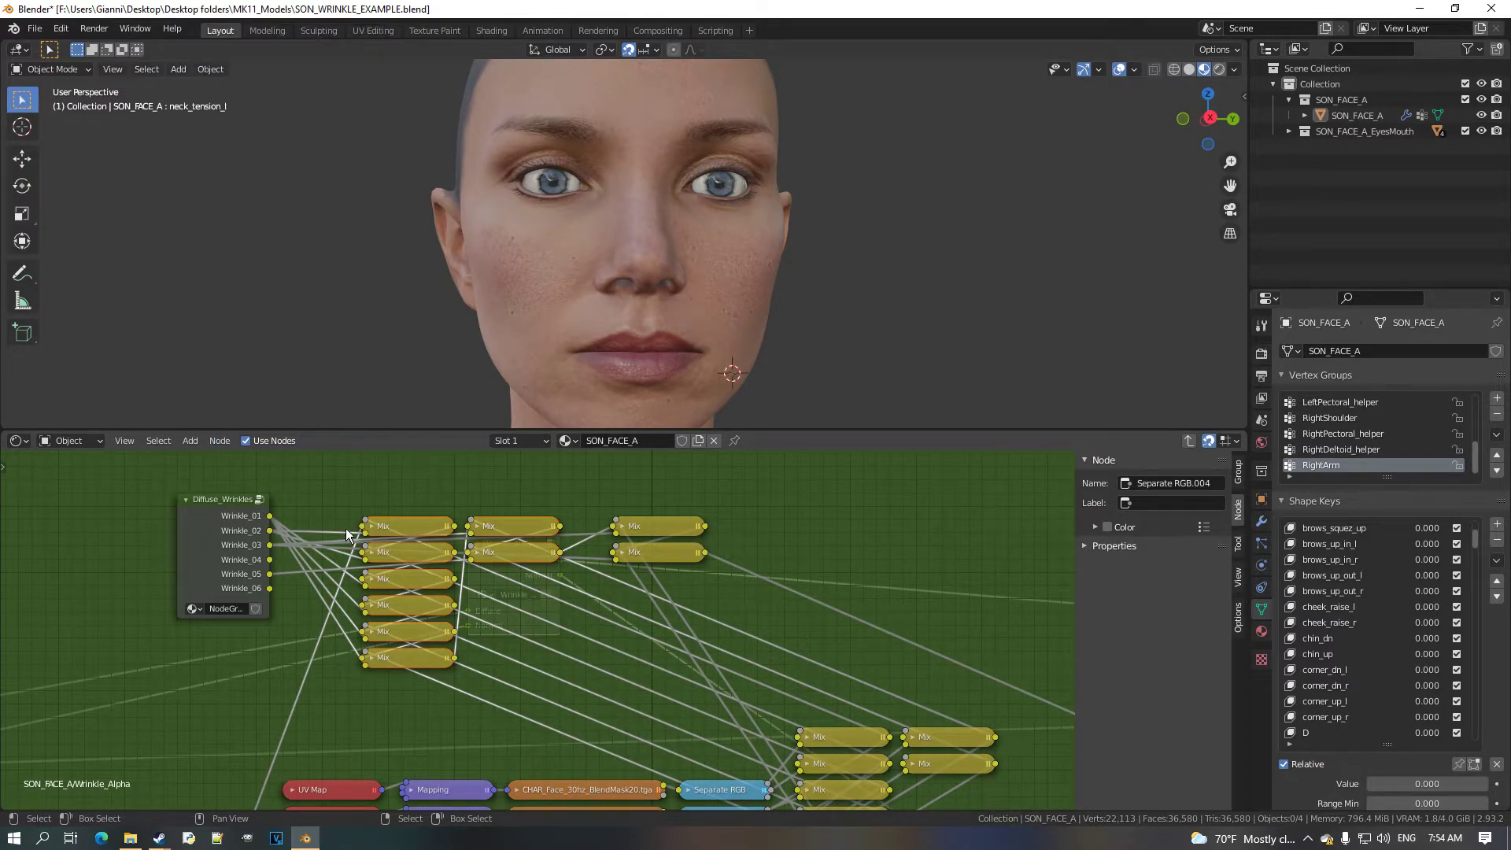
scroll(333, 527, down, 1)
middle_drag(333, 525, 334, 469)
drag(293, 437, 293, 291)
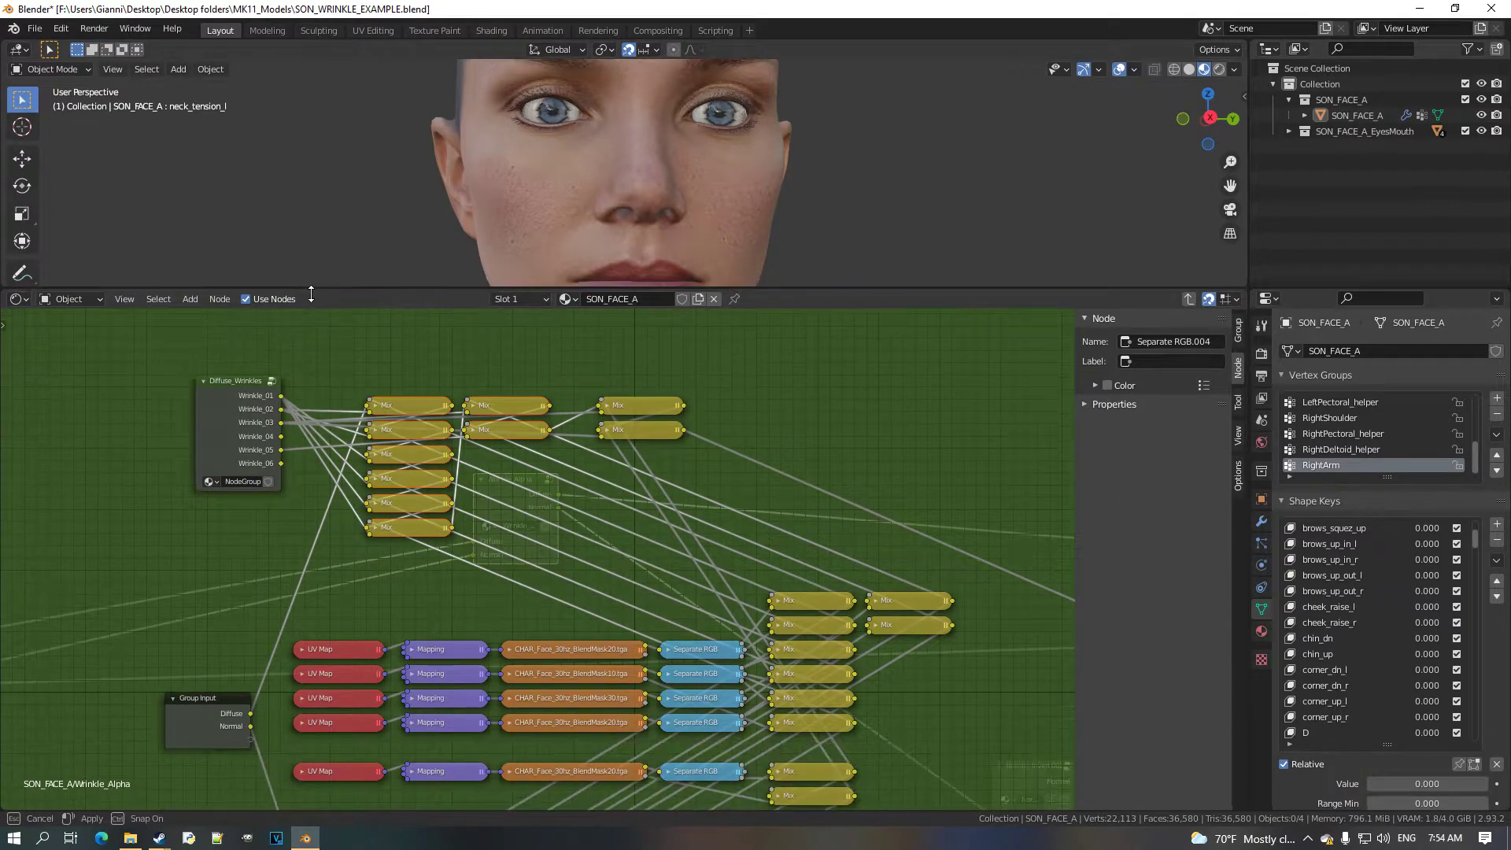
click(196, 299)
drag(387, 289, 509, 316)
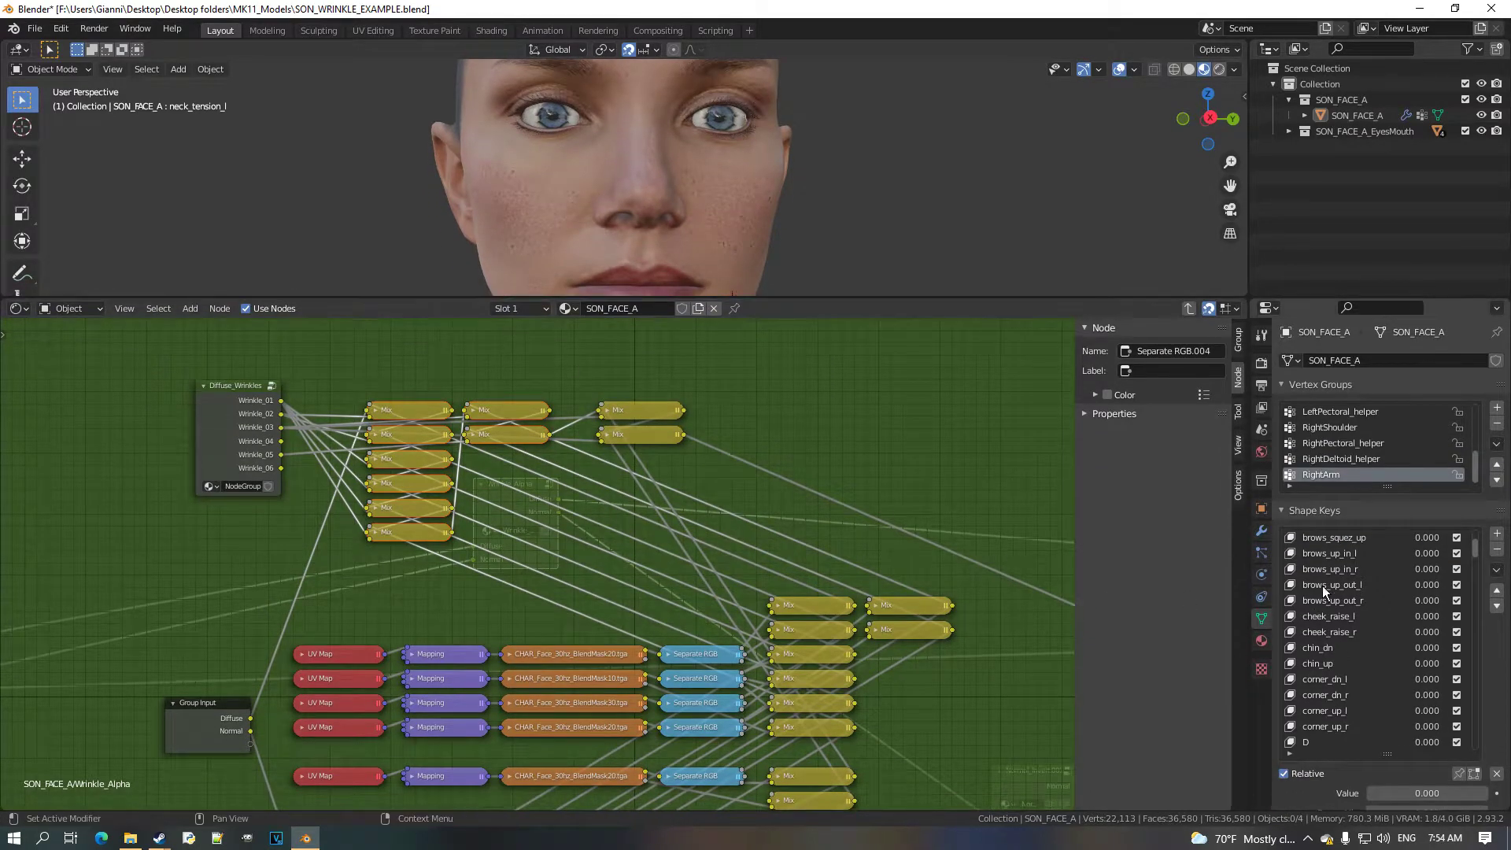
drag(1180, 304, 1140, 325)
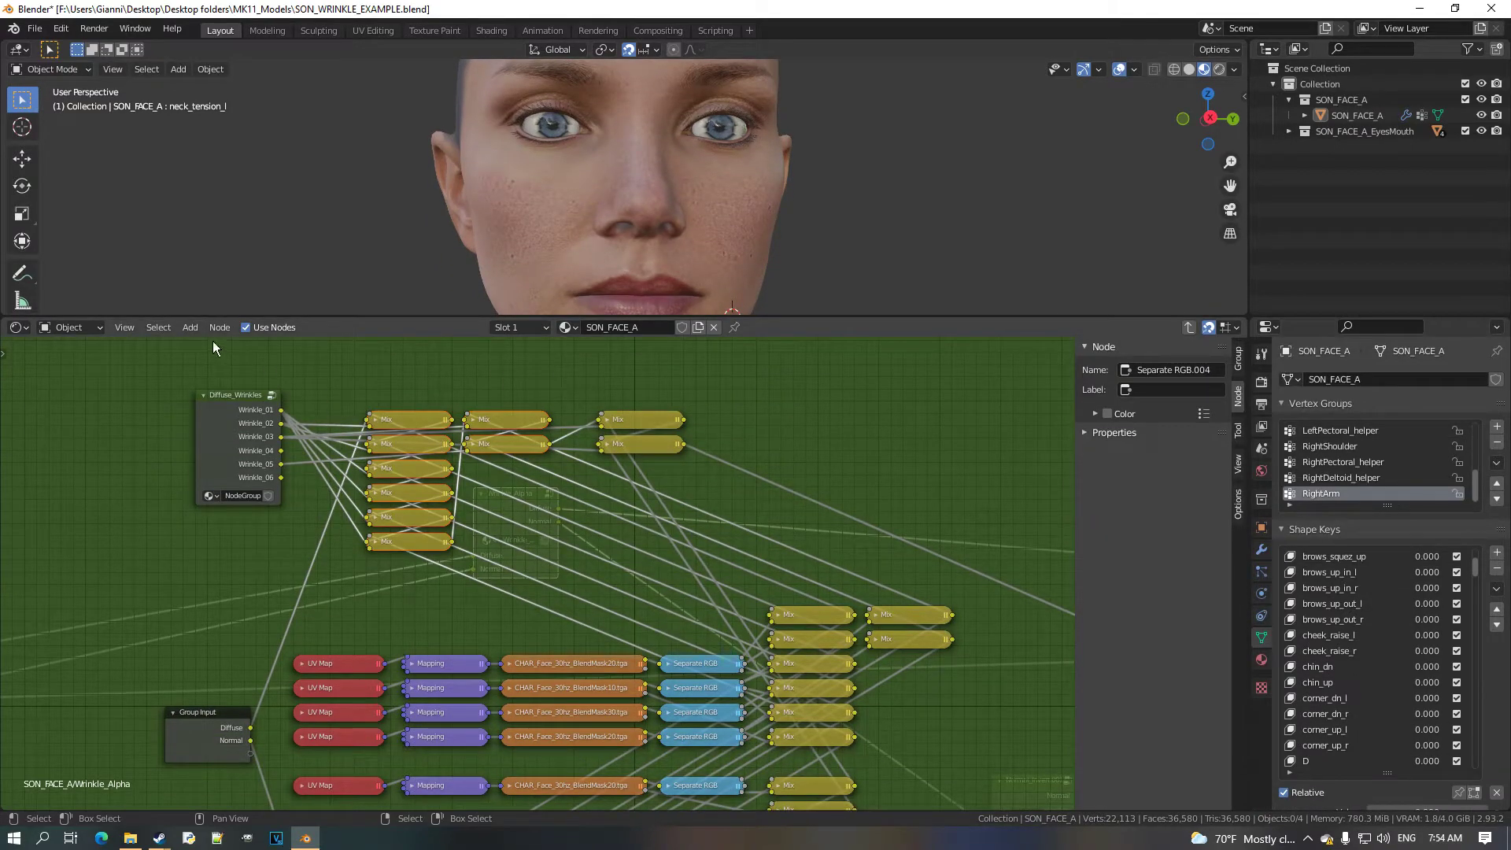
scroll(195, 415, up, 1)
click(194, 329)
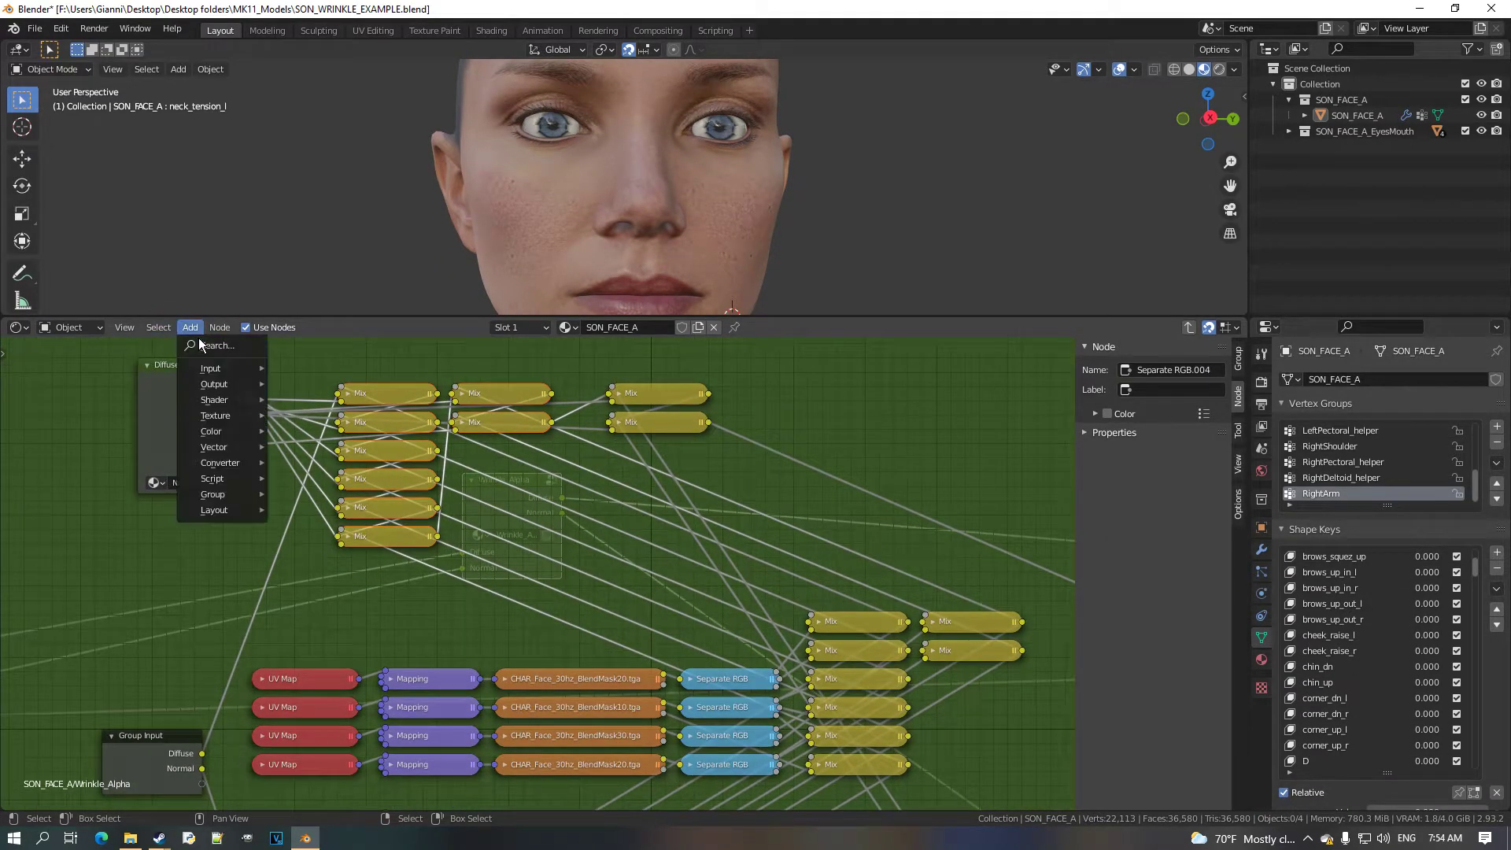
mouse_move(214, 330)
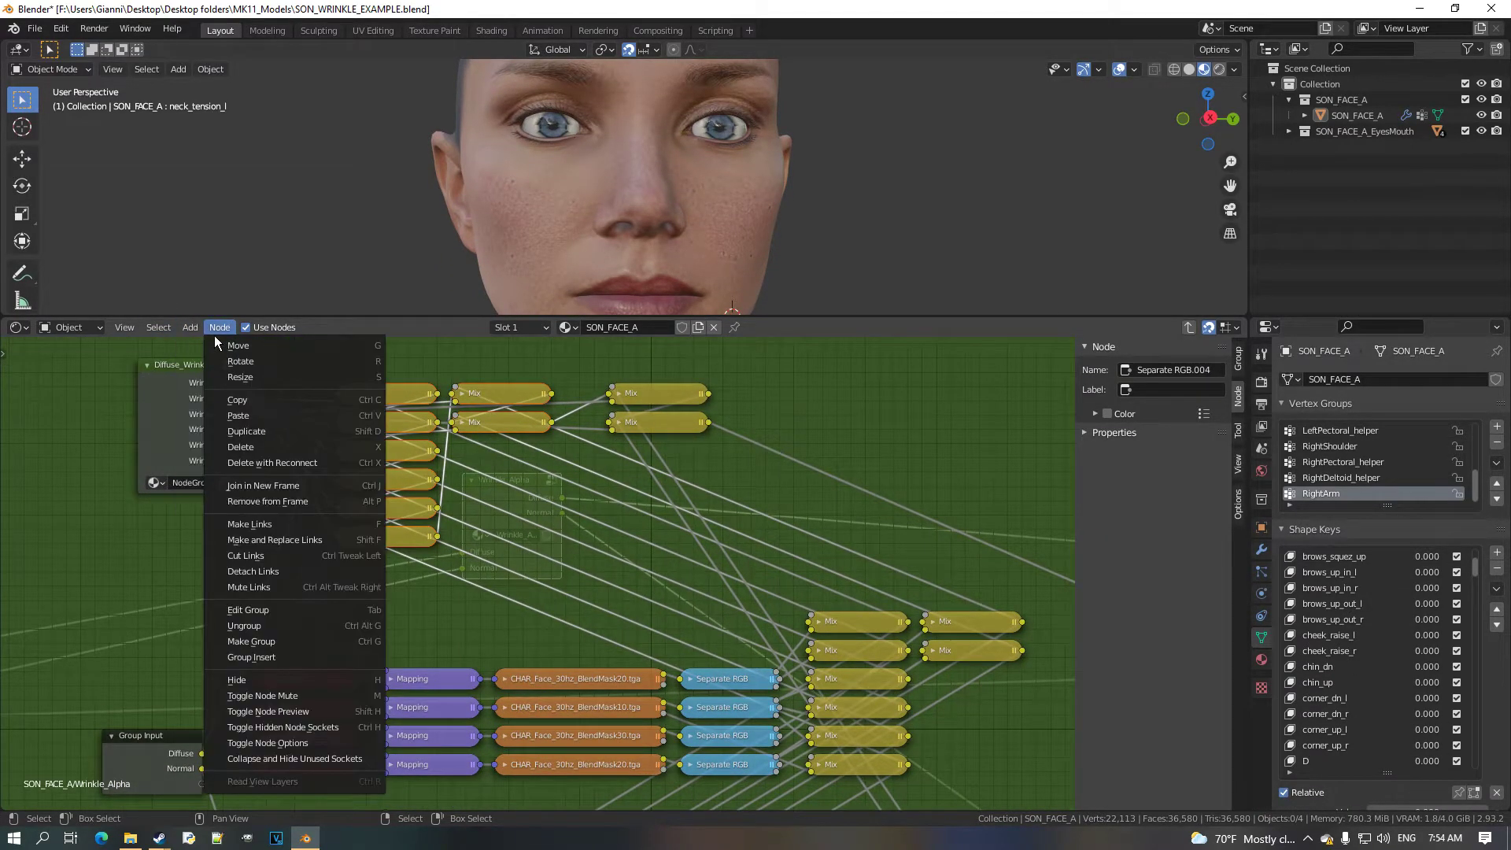
click(362, 490)
Join the upper four blend-mask rows, from UV Map to Separate RGB, and their eight Mix nodes in a new frame.
scroll(610, 650, down, 1)
middle_drag(610, 650, 583, 515)
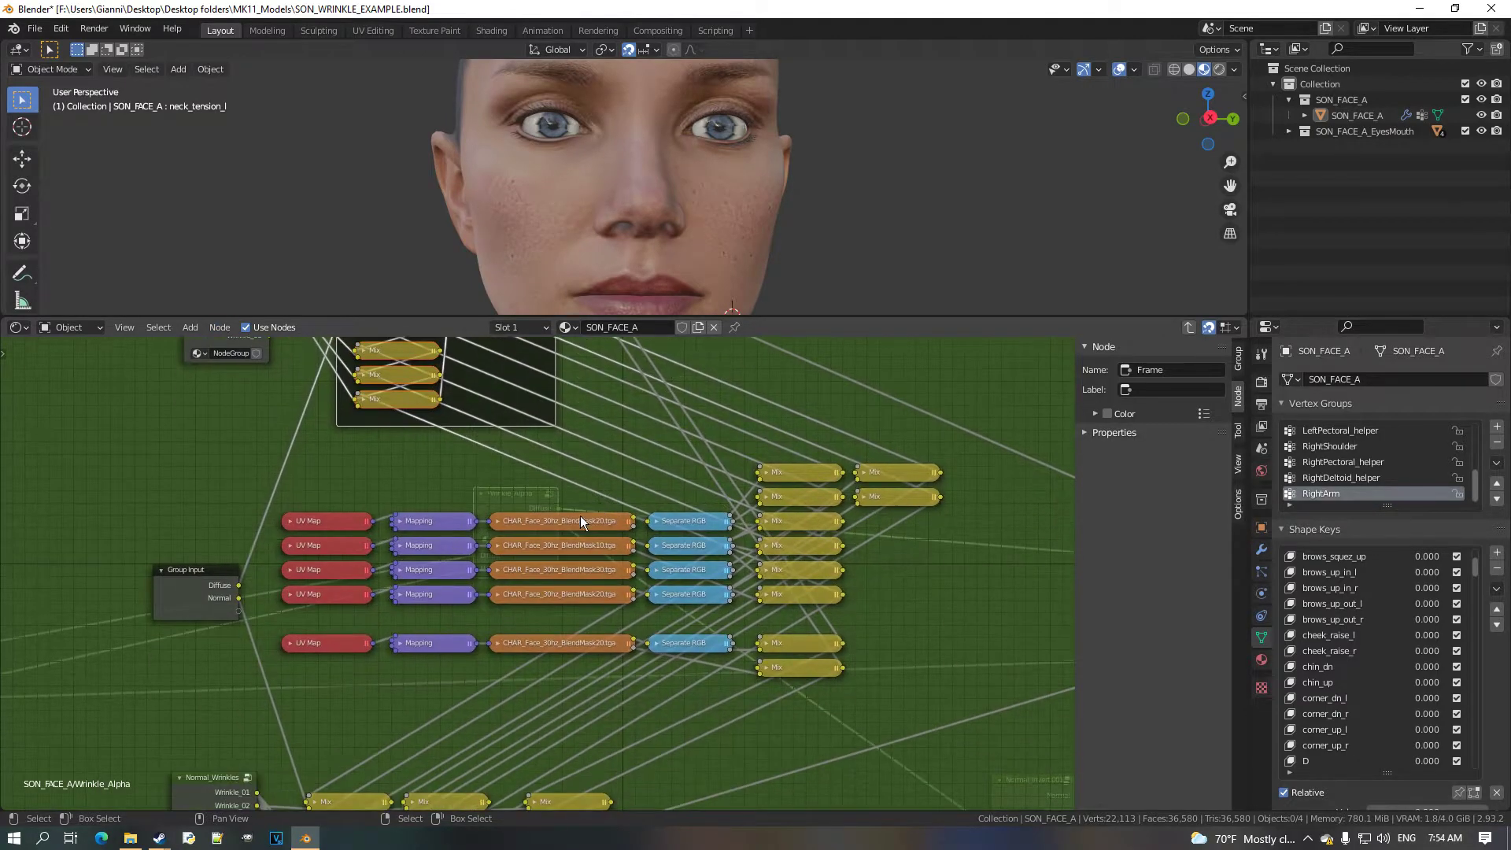
key(b)
drag(310, 480, 928, 617)
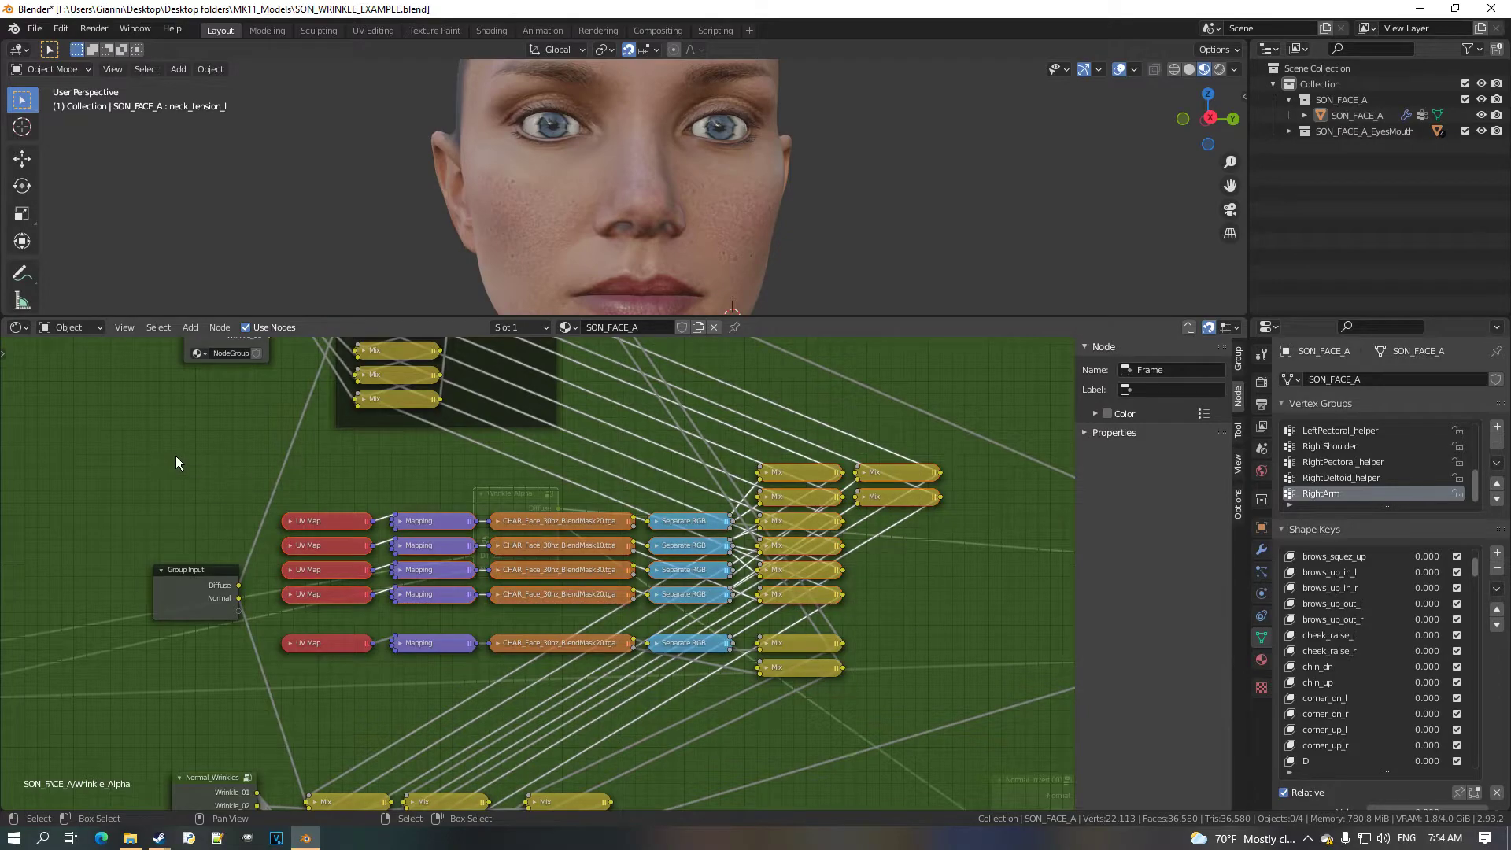
scroll(177, 463, up, 2)
click(227, 334)
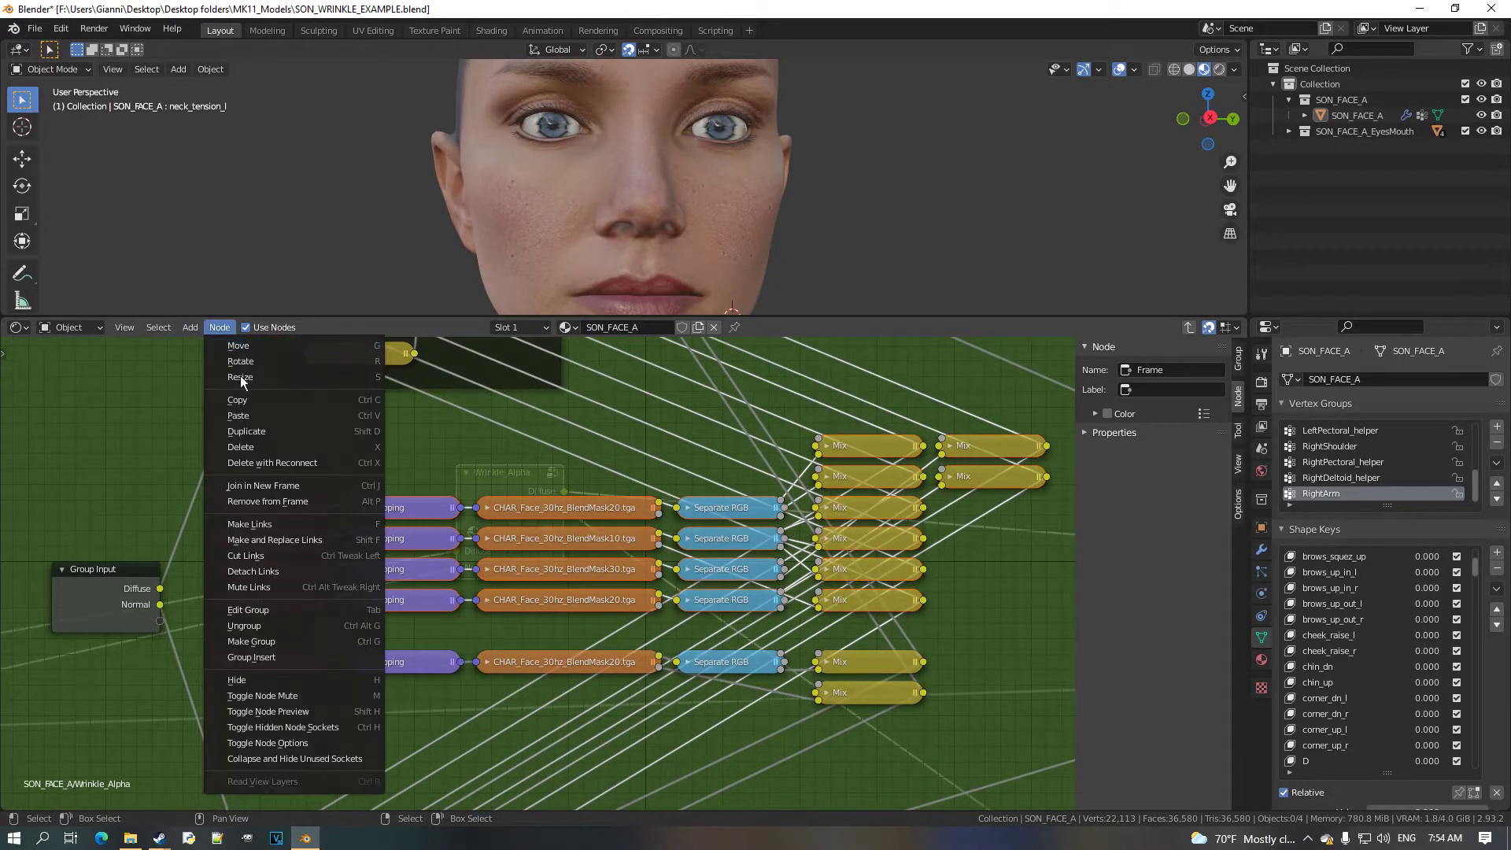
click(359, 493)
Join the eight Mix nodes nearest the Normal_Wrinkles group in a new frame.
scroll(504, 648, down, 1)
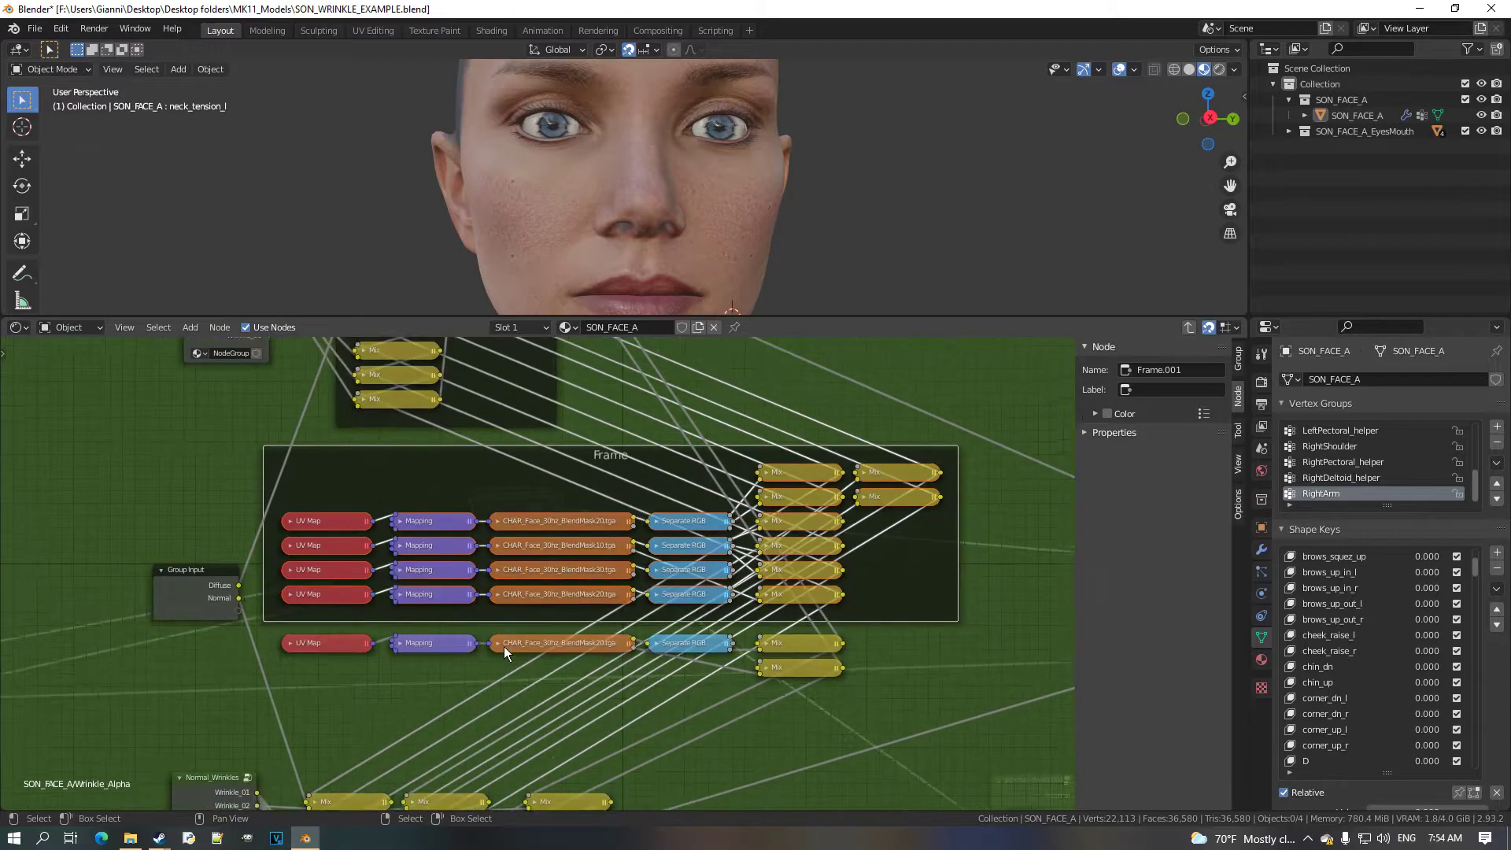
middle_drag(504, 648, 515, 573)
scroll(483, 634, down, 1)
middle_drag(484, 638, 502, 584)
drag(325, 614, 493, 775)
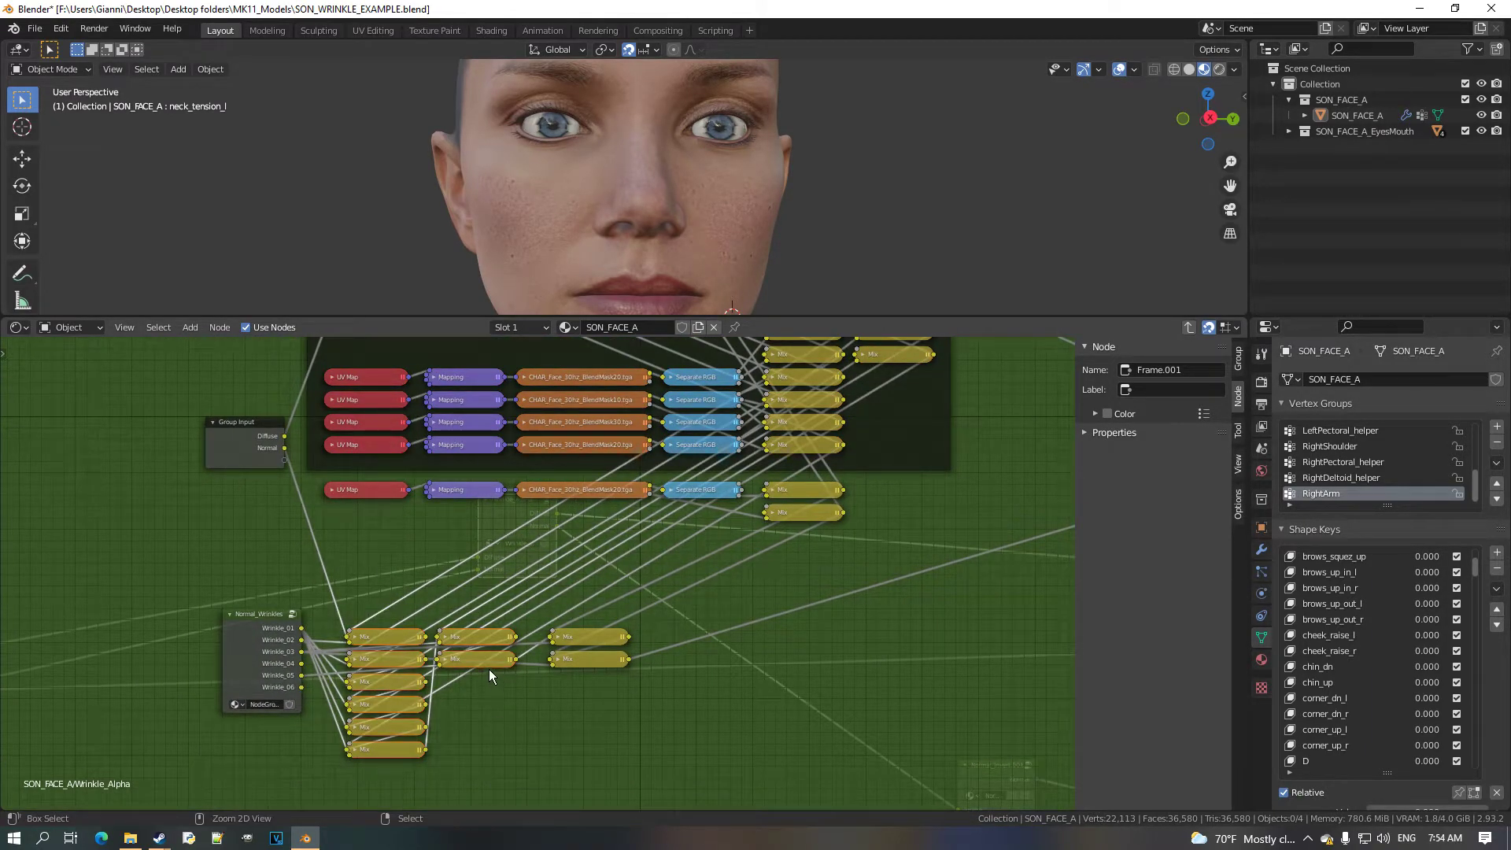
key(ctrl+j)
Label the frame around the Diffuse_Wrinkles Mix nodes Brow_Wrinkle_Diffuse.
scroll(475, 653, down, 1)
middle_drag(478, 623, 502, 672)
scroll(529, 437, up, 3)
middle_drag(530, 438, 543, 500)
scroll(540, 429, up, 1)
click(556, 482)
scroll(678, 522, up, 2)
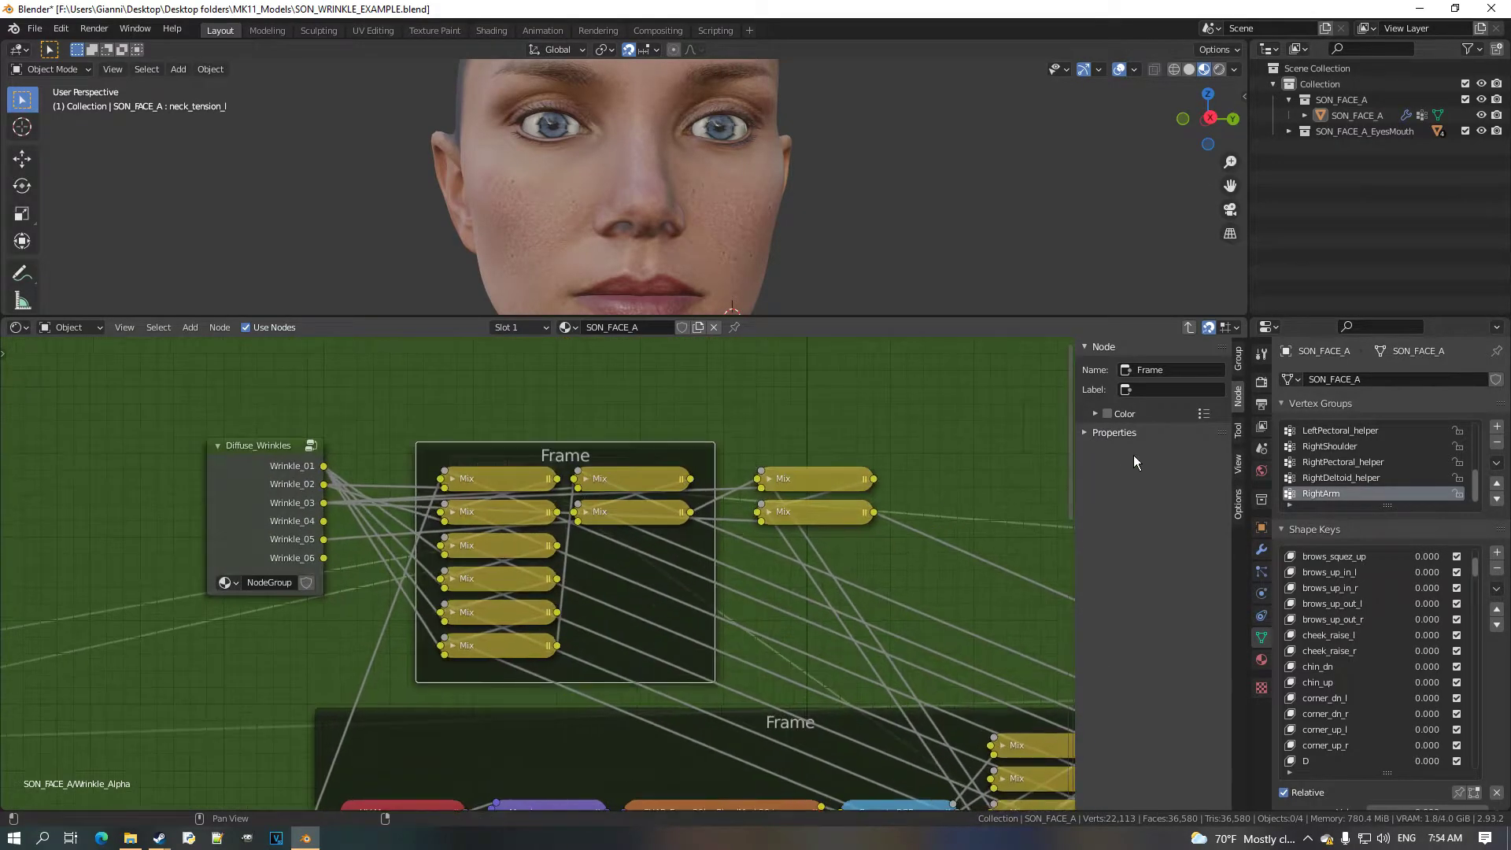
scroll(685, 474, up, 1)
middle_drag(679, 473, 677, 488)
scroll(683, 487, up, 3)
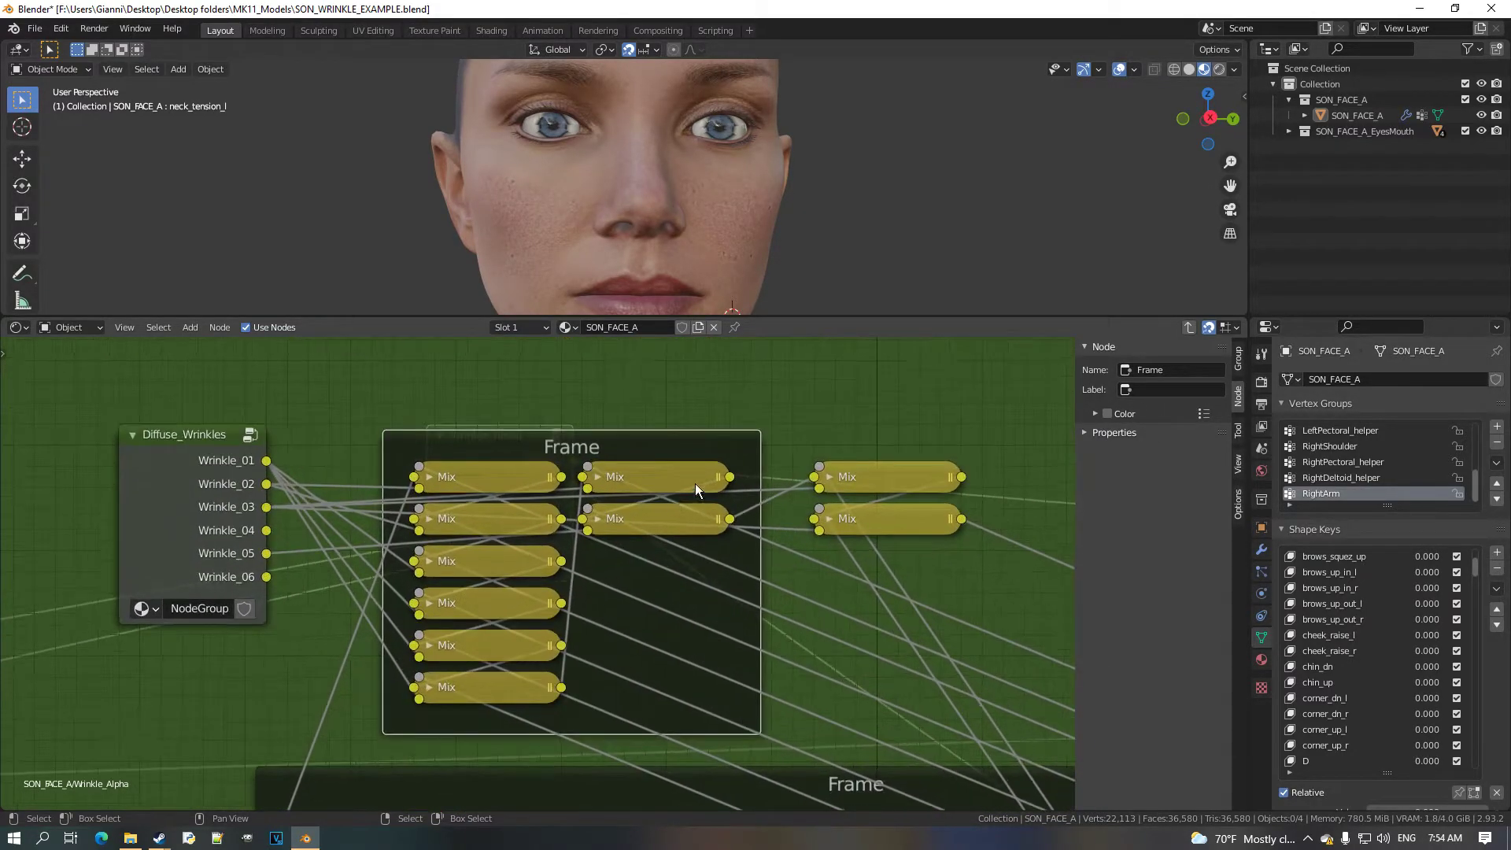
click(1156, 390)
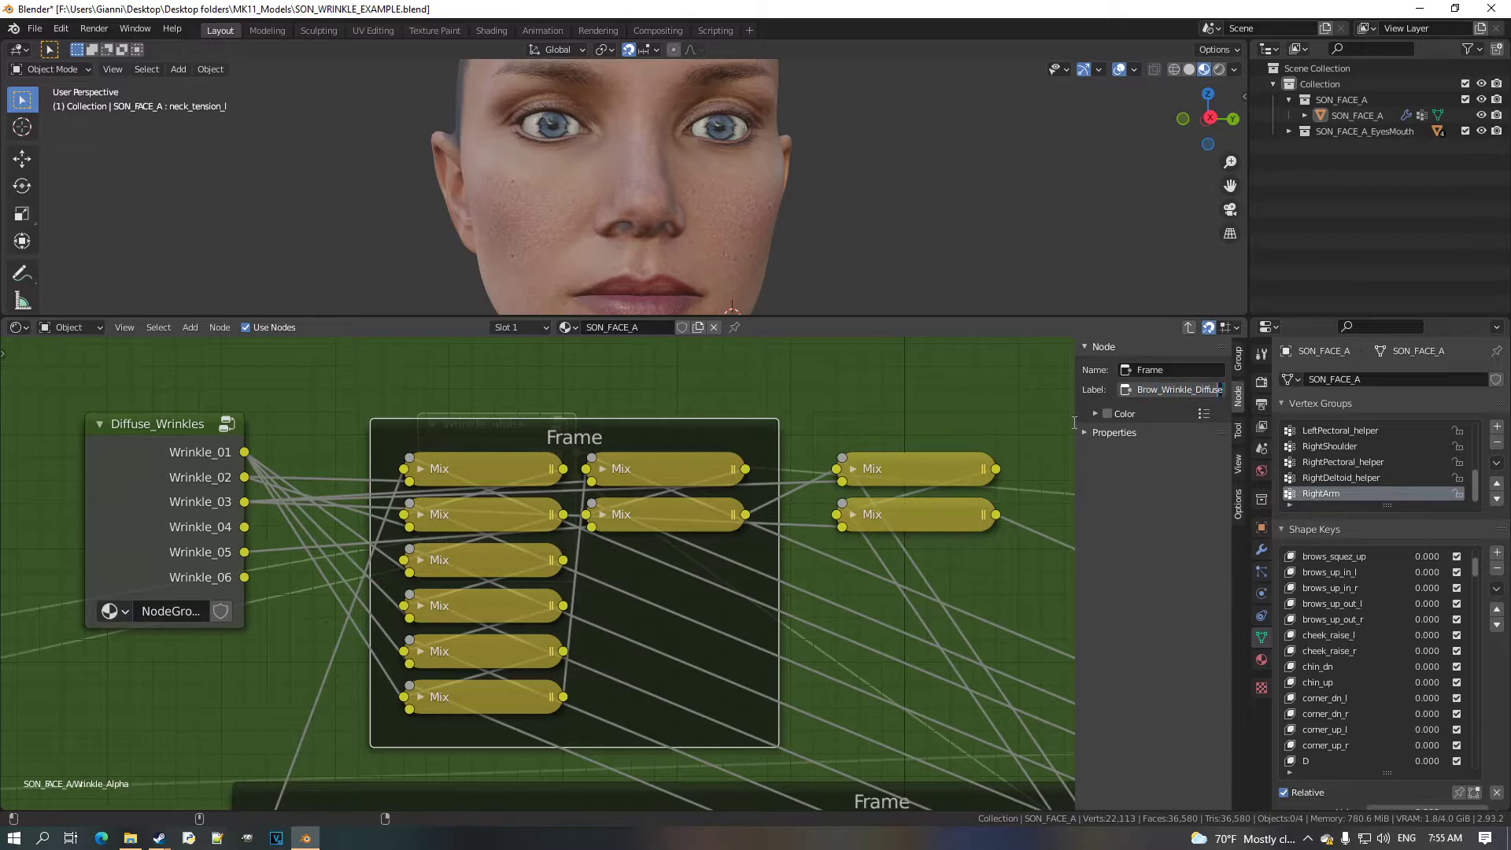
key(End)
key(Return)
Label the frame around the four blend-mask rows and their Mix nodes Brow_Wrinkle_Masks.
scroll(622, 584, down, 2)
middle_drag(622, 584, 602, 441)
scroll(601, 441, down, 1)
click(642, 574)
click(1171, 392)
text(Brow_Wrinkle_)
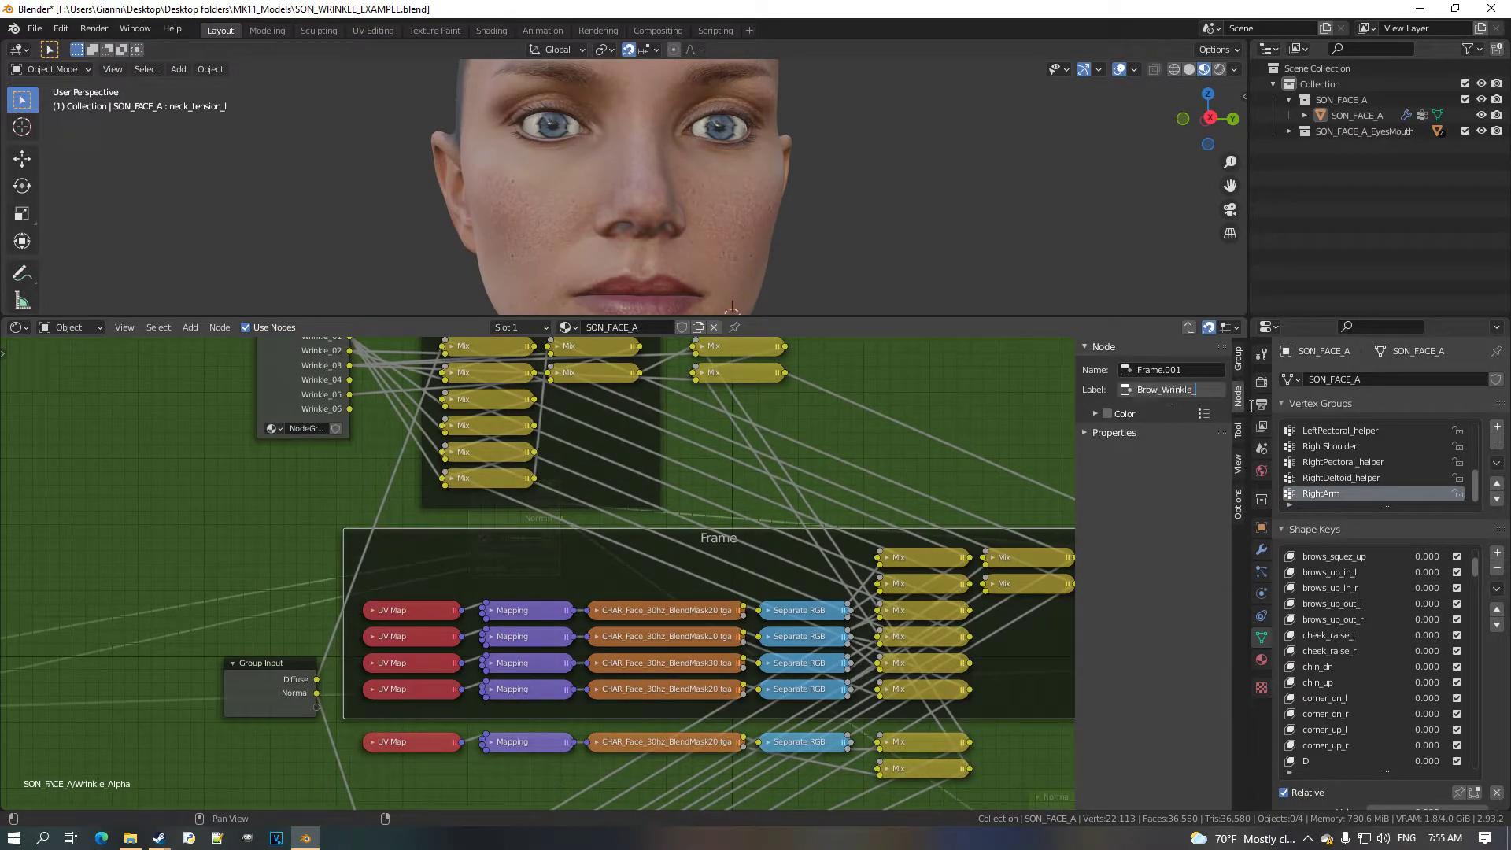
text(Masks)
key(Return)
Label the frame around the Mix nodes beside the Normal_Wrinkles group Brow_Wrinkle_Normals.
scroll(754, 494, down, 3)
scroll(754, 494, up, 2)
middle_drag(753, 494, 586, 490)
scroll(586, 491, up, 1)
click(546, 677)
text(Brow_Wrinkle_)
text(Normnals)
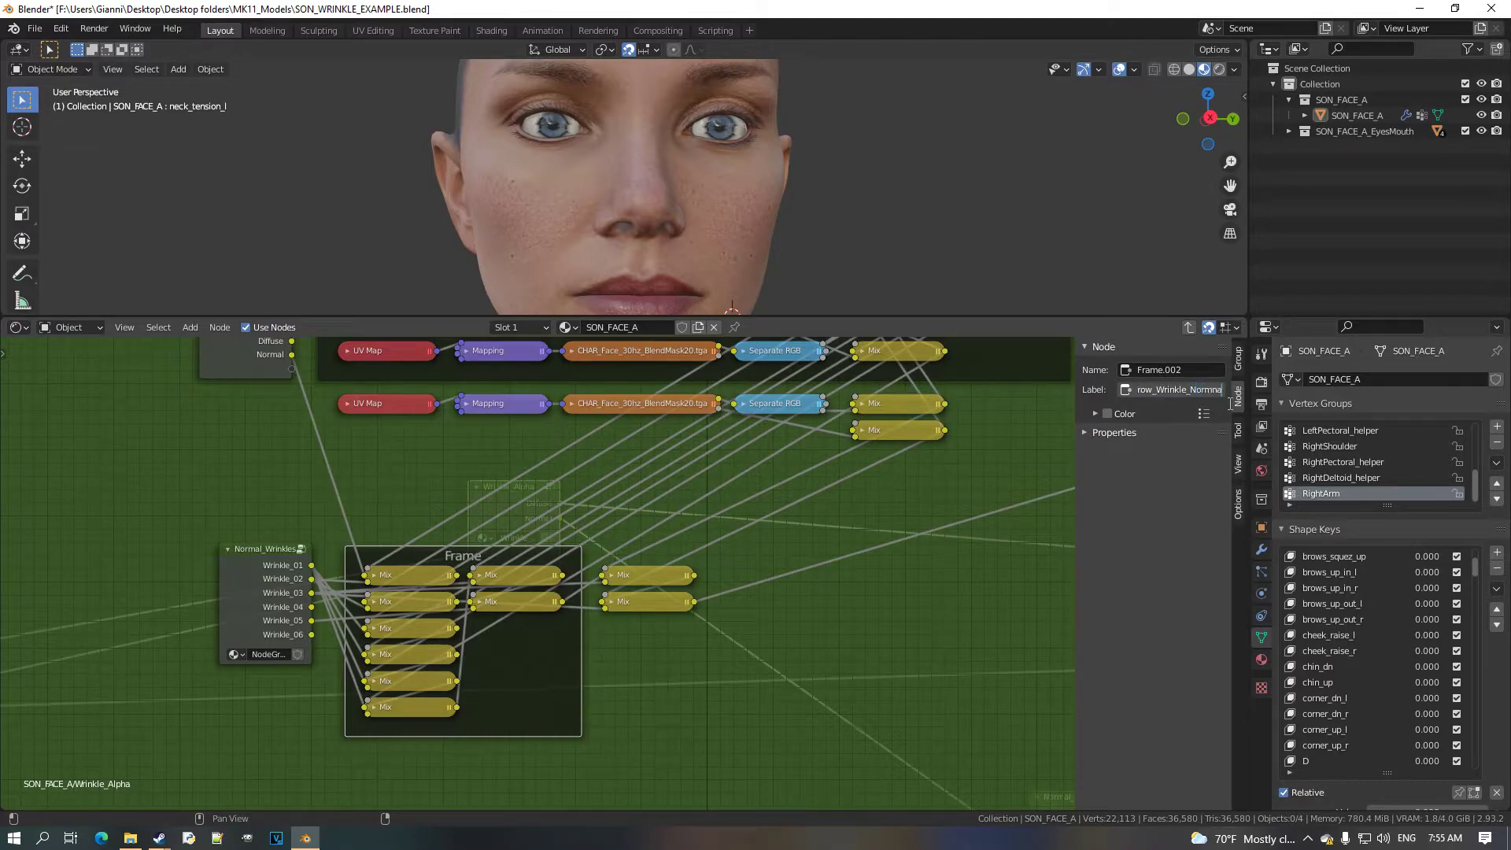
key(BackSpace)
key(BackSpace)
text(als)
key(Return)
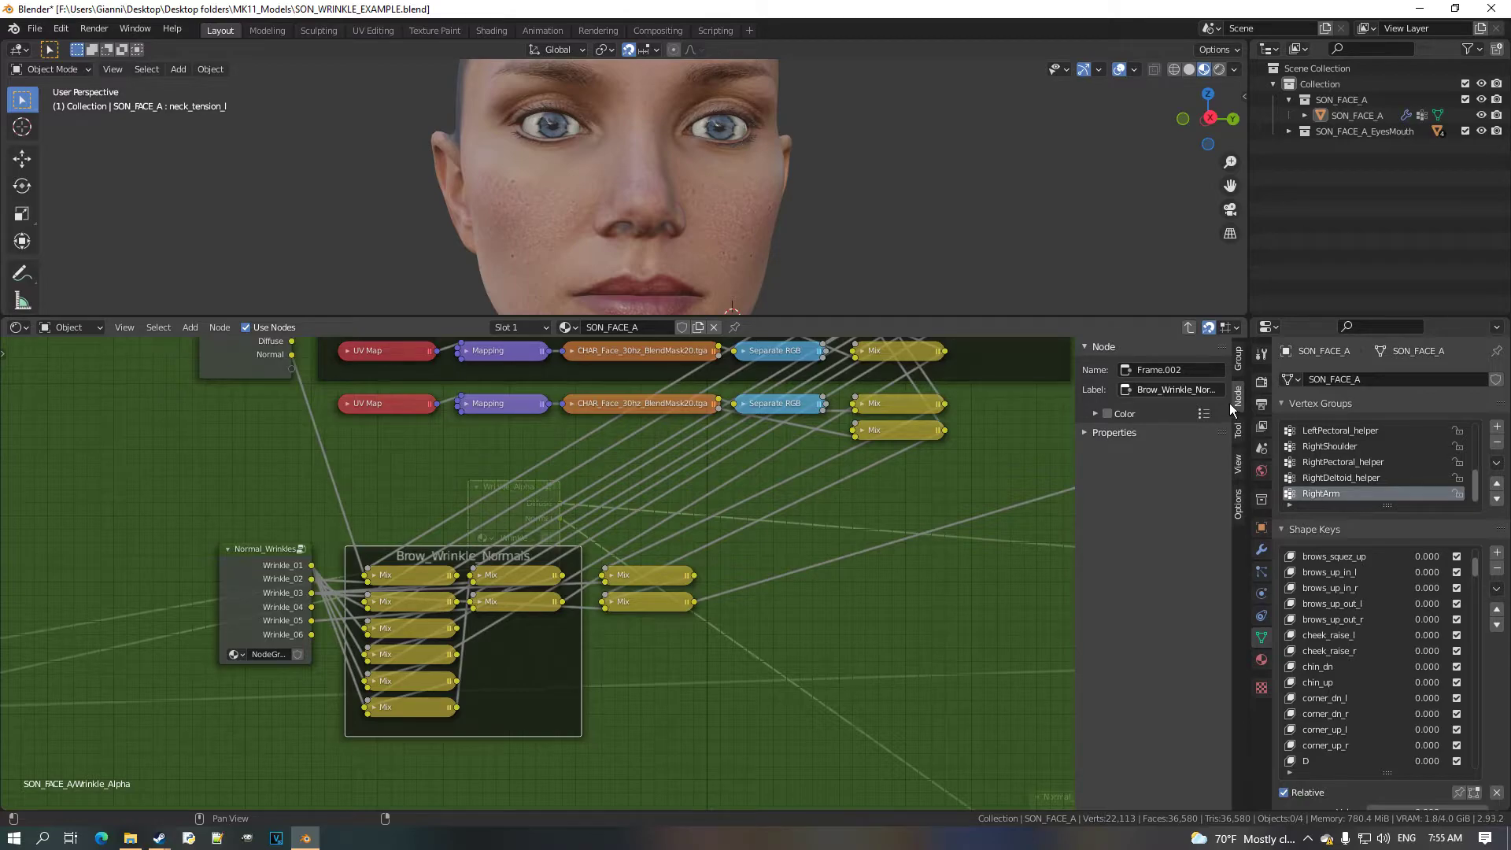
Review the layout of the labelled brow wrinkle frames and the nodes left outside them.
scroll(900, 556, down, 4)
middle_drag(796, 578, 752, 654)
scroll(661, 637, up, 5)
middle_drag(568, 657, 555, 691)
scroll(551, 688, down, 3)
middle_drag(533, 541, 546, 611)
scroll(546, 612, up, 1)
middle_drag(513, 493, 597, 634)
scroll(598, 634, up, 1)
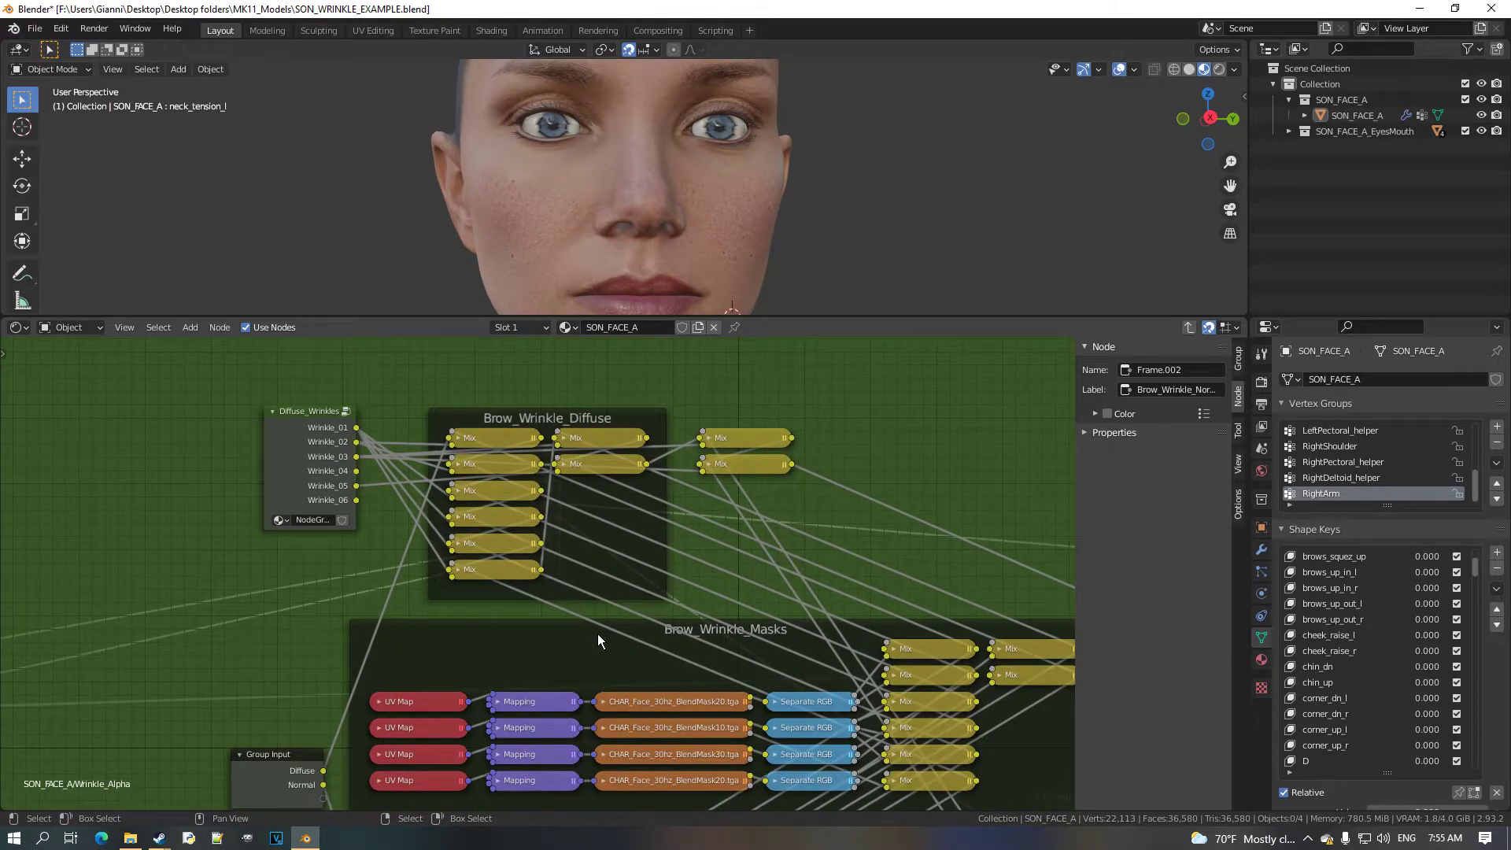
scroll(621, 552, down, 1)
scroll(621, 552, down, 1)
middle_drag(669, 584, 646, 522)
scroll(743, 548, up, 1)
mouse_move(742, 548)
middle_down()
mouse_move(738, 492)
mouse_move(727, 556)
middle_up()
scroll(738, 493, down, 1)
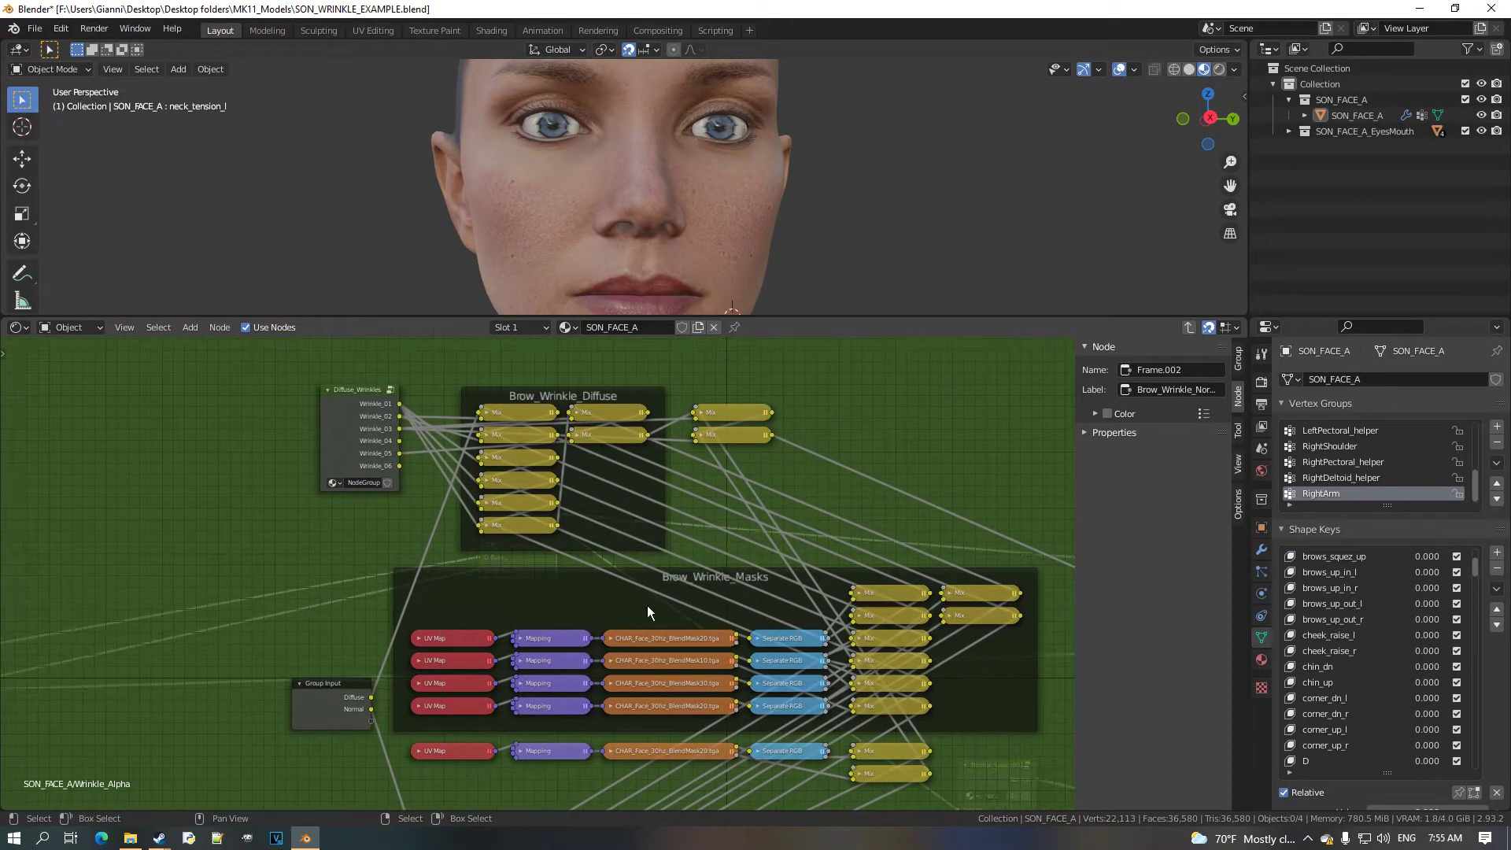
scroll(626, 573, down, 1)
middle_drag(626, 572, 574, 396)
middle_drag(645, 643, 640, 576)
scroll(613, 525, up, 1)
middle_drag(613, 525, 588, 614)
scroll(570, 535, down, 1)
middle_drag(551, 425, 564, 626)
scroll(569, 620, up, 2)
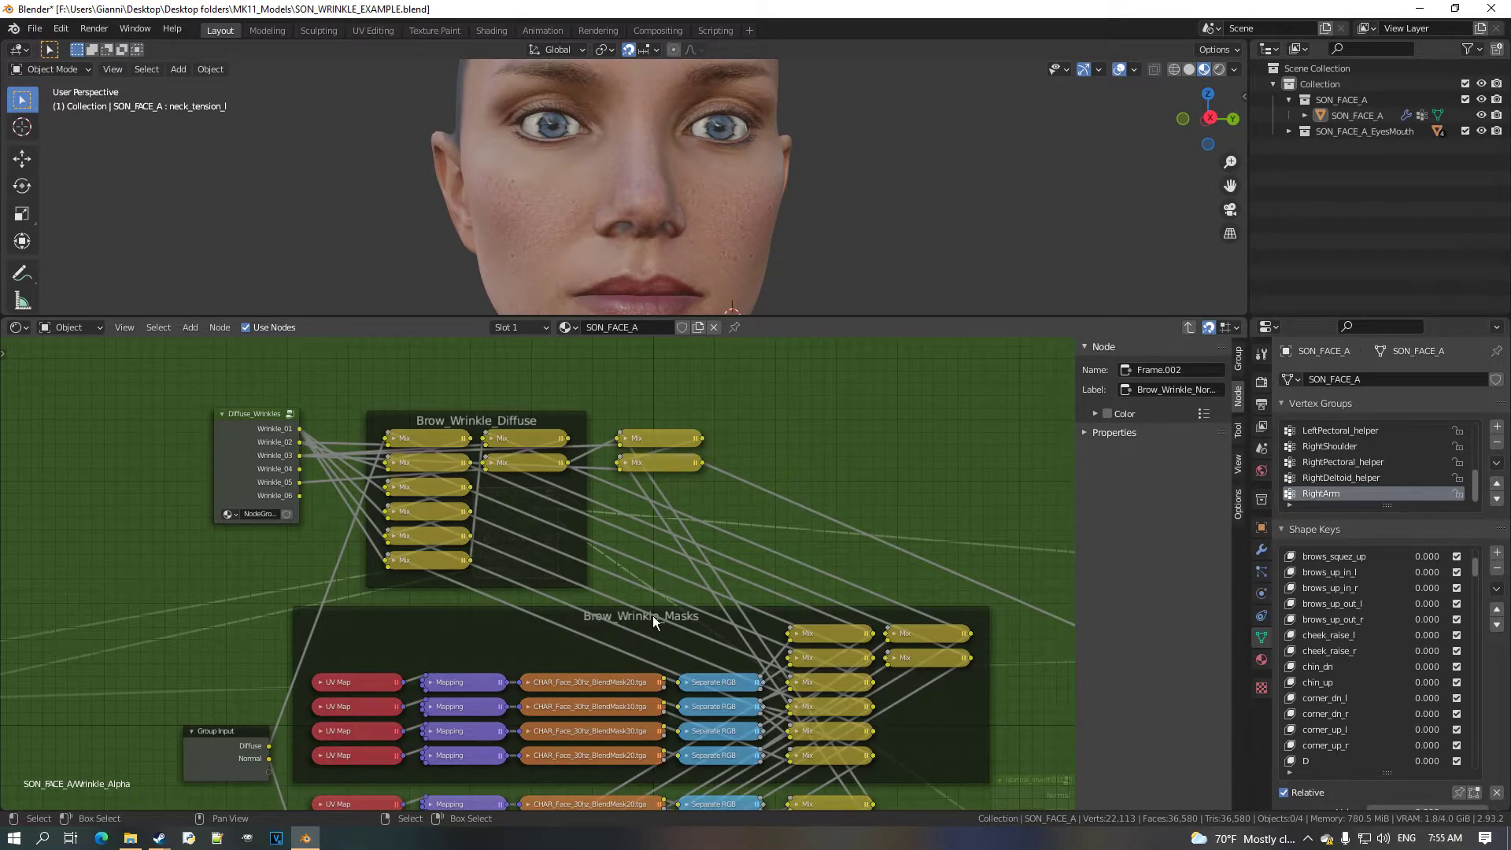
scroll(654, 602, down, 4)
middle_drag(663, 683, 600, 517)
scroll(507, 573, up, 10)
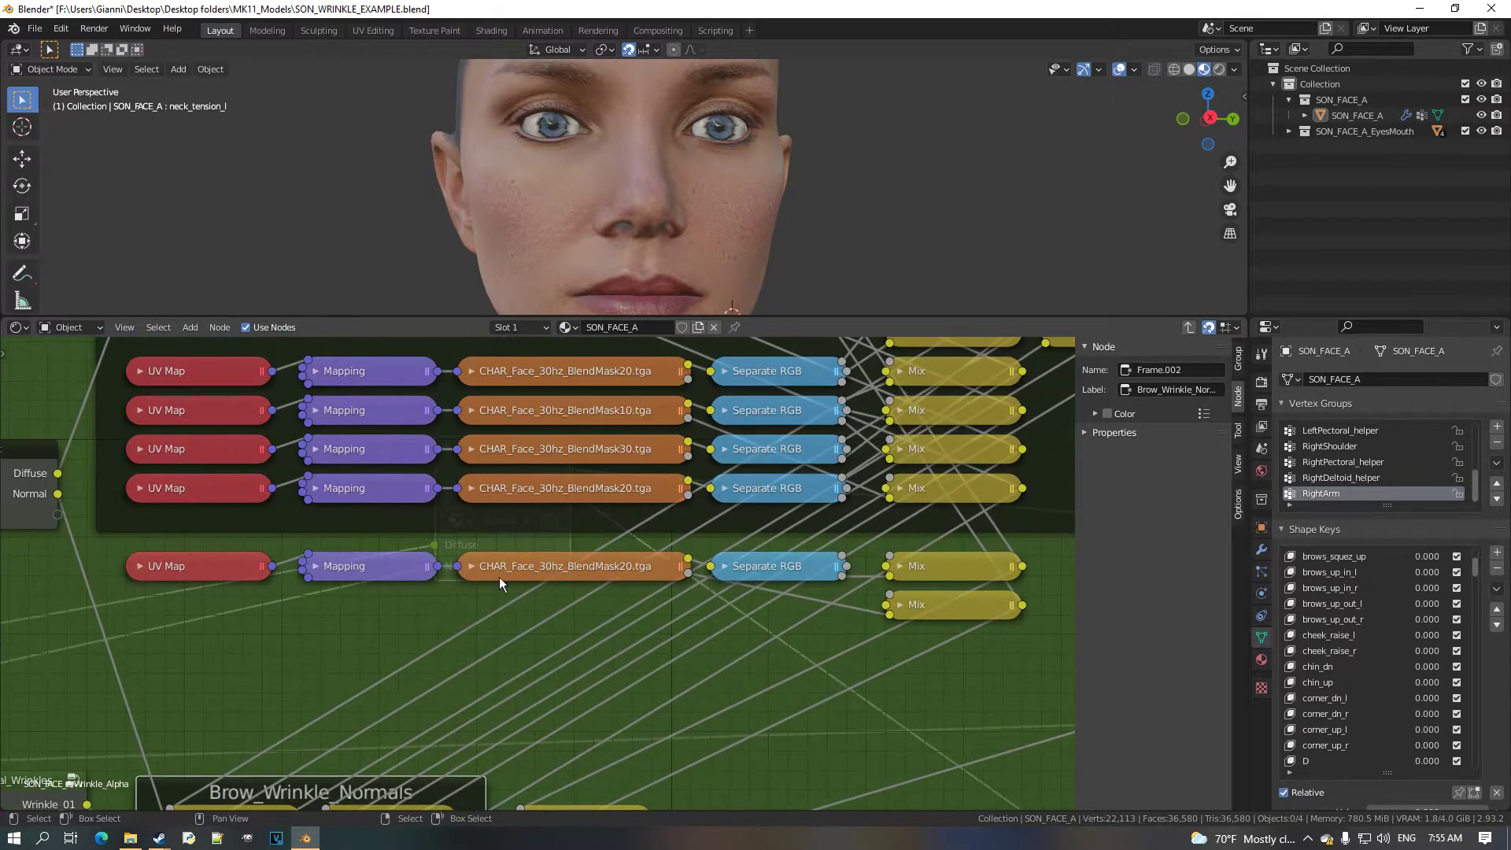
Examine the unframed blend-mask row's nodes and look through the shape key list for further face shapes.
scroll(499, 579, up, 1)
click(217, 575)
click(370, 571)
click(606, 576)
click(823, 565)
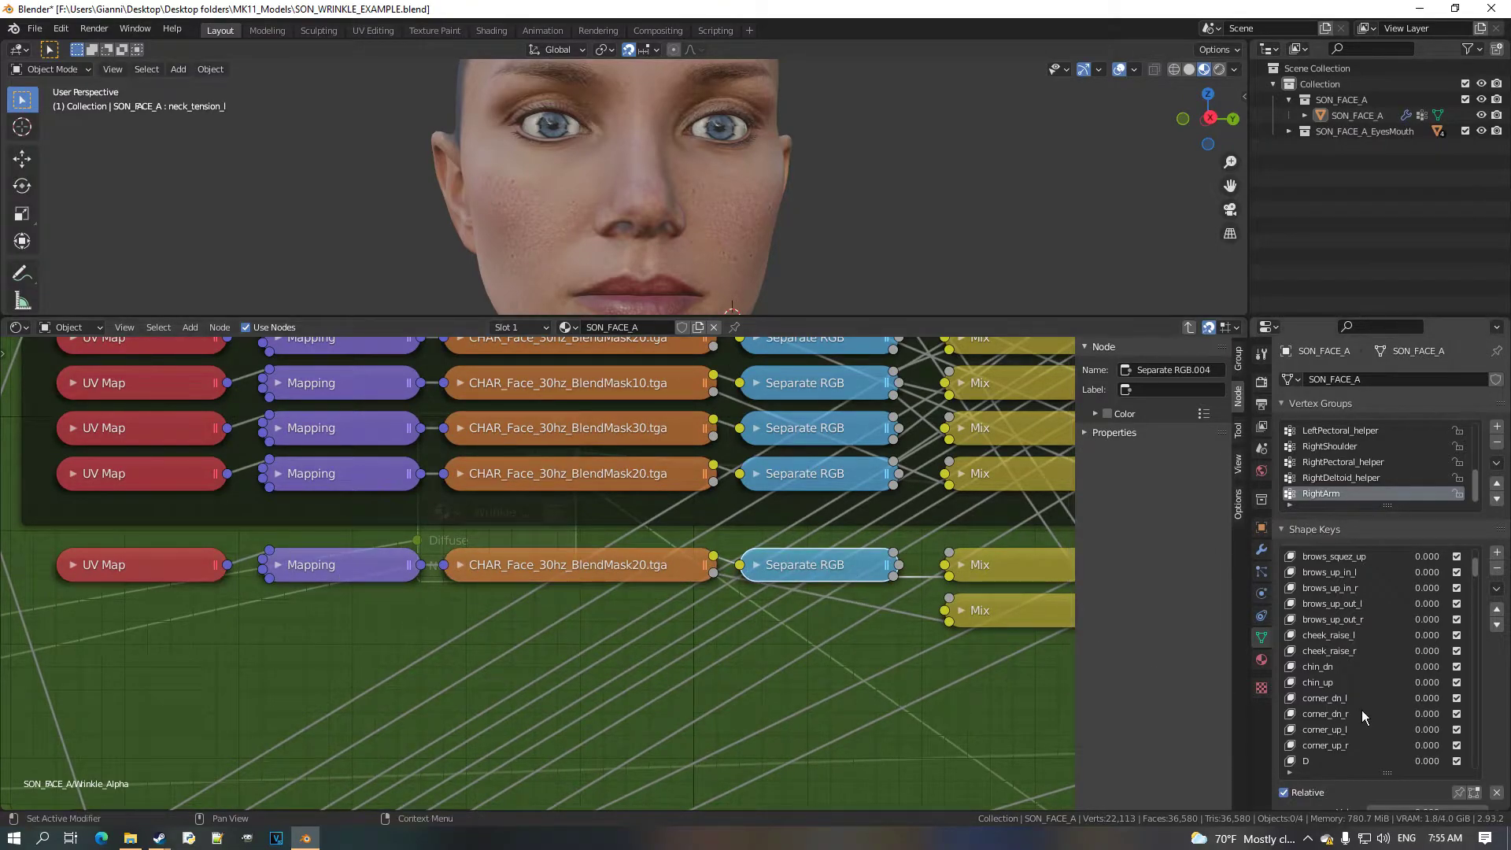
scroll(1489, 586, down, 6)
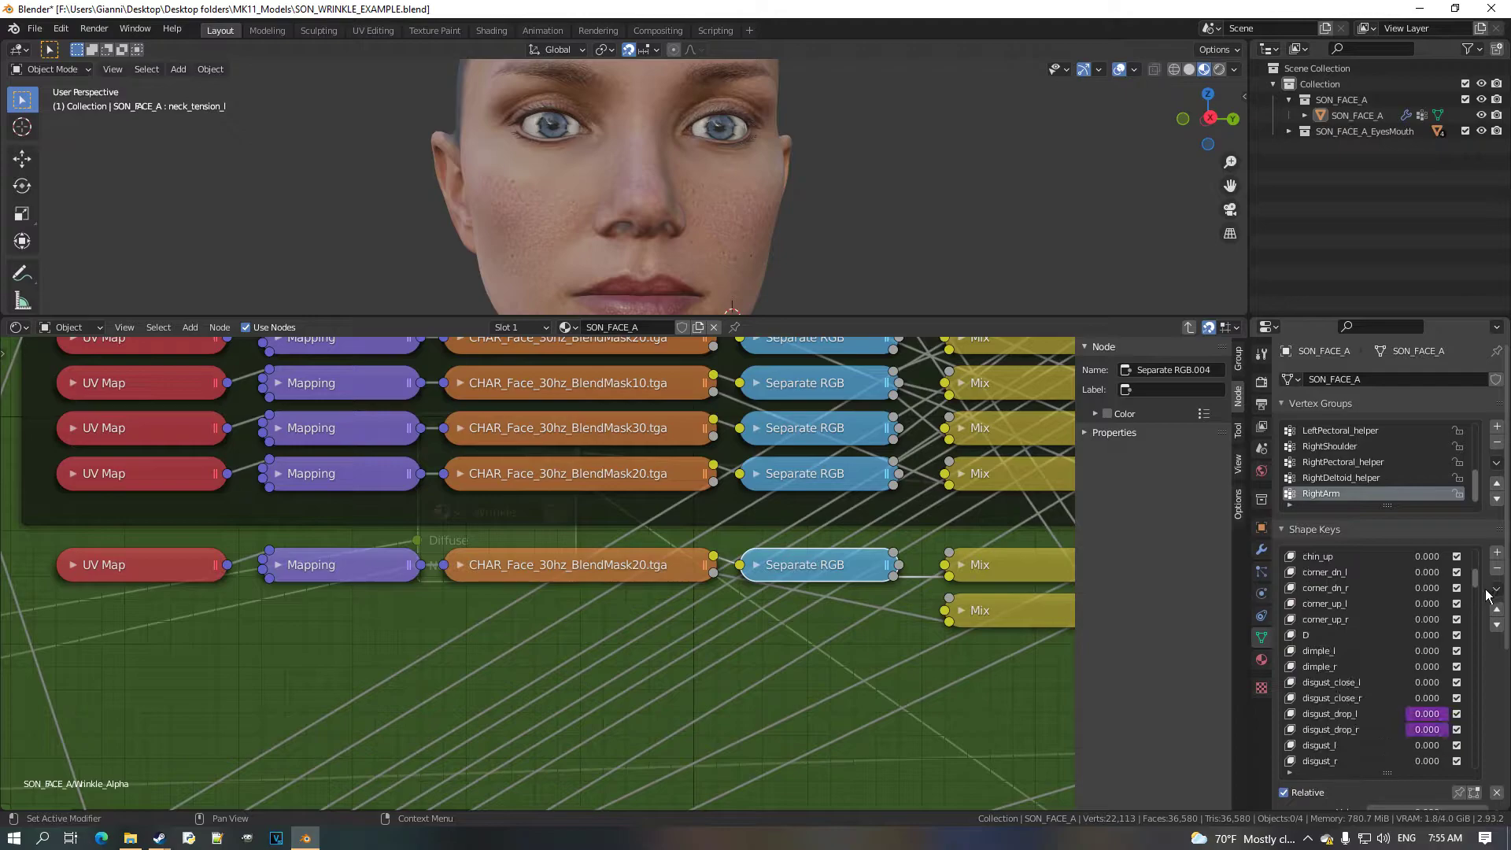
scroll(1488, 603, down, 2)
scroll(1488, 594, up, 6)
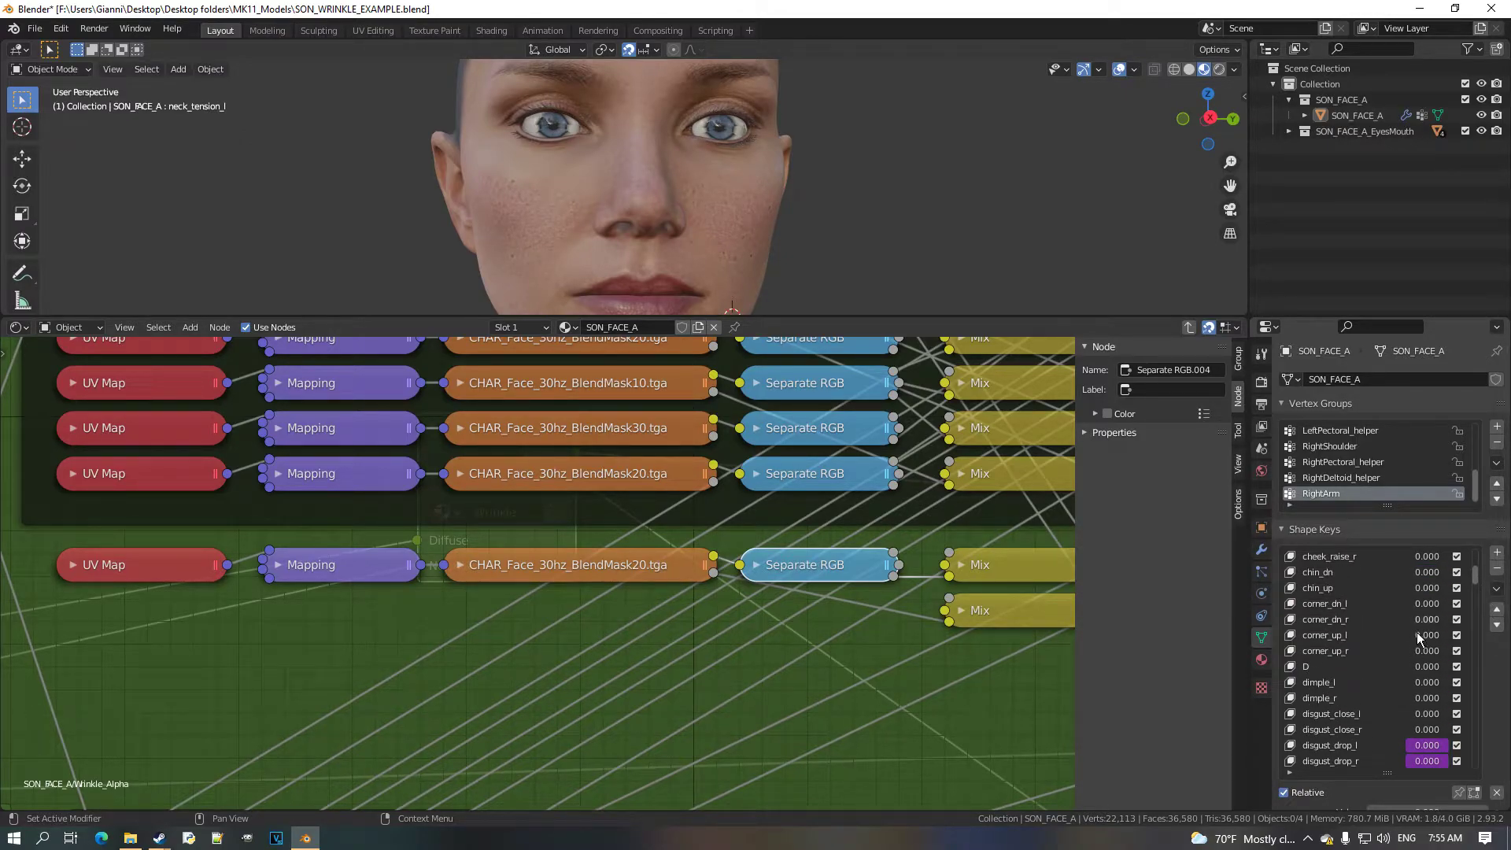
scroll(1418, 626, down, 3)
scroll(1419, 694, up, 2)
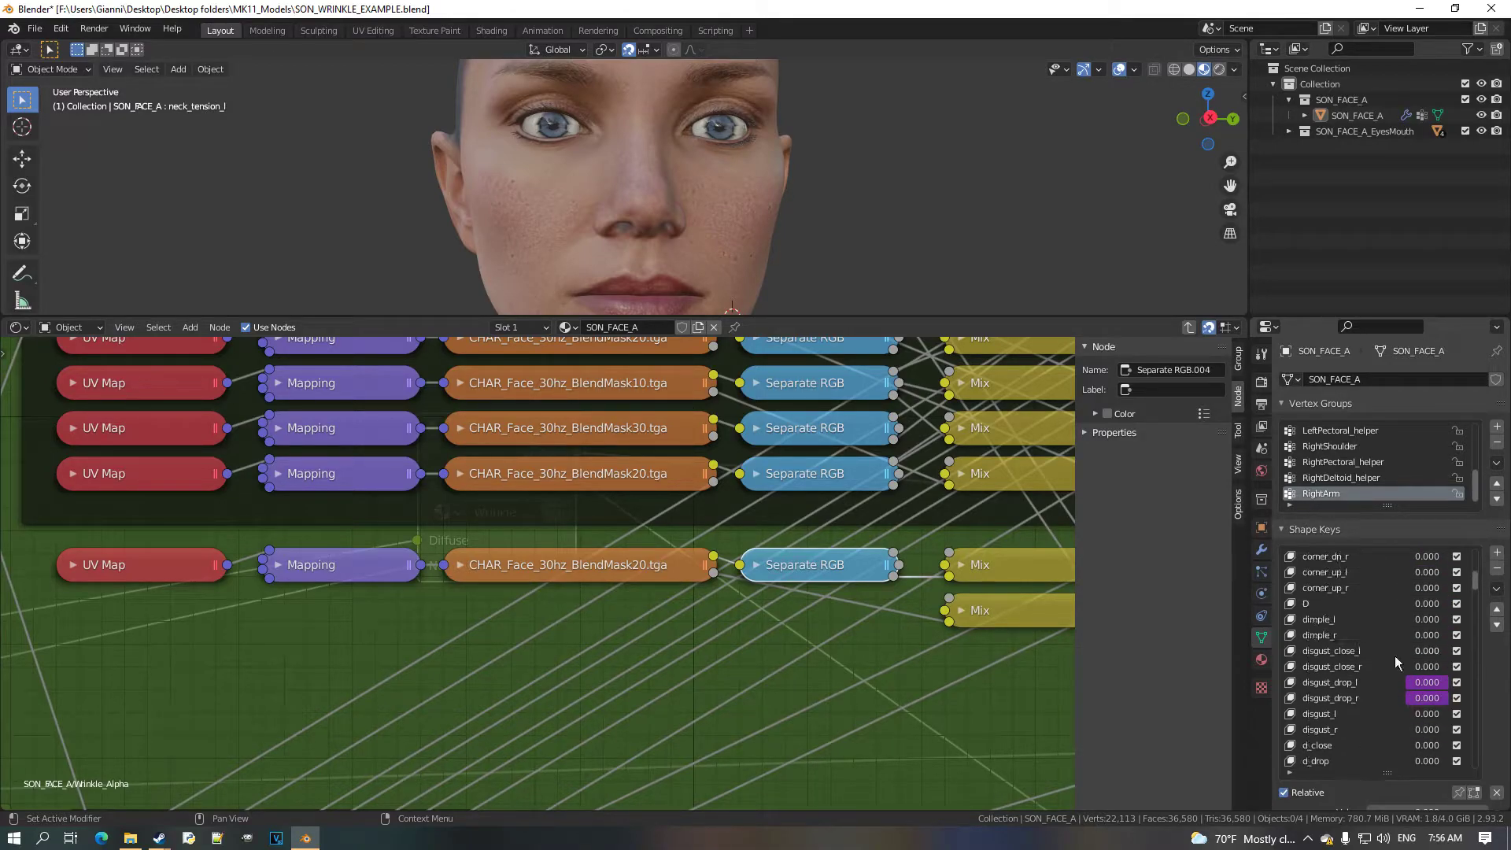
scroll(499, 621, down, 2)
Duplicate the unframed blend-mask row, from UV Map to Separate RGB, and place the copy directly below it.
click(269, 565)
shift+click(444, 565)
shift+click(639, 565)
shift+click(858, 563)
scroll(881, 590, down, 1)
middle_drag(881, 590, 796, 575)
key(shift+d)
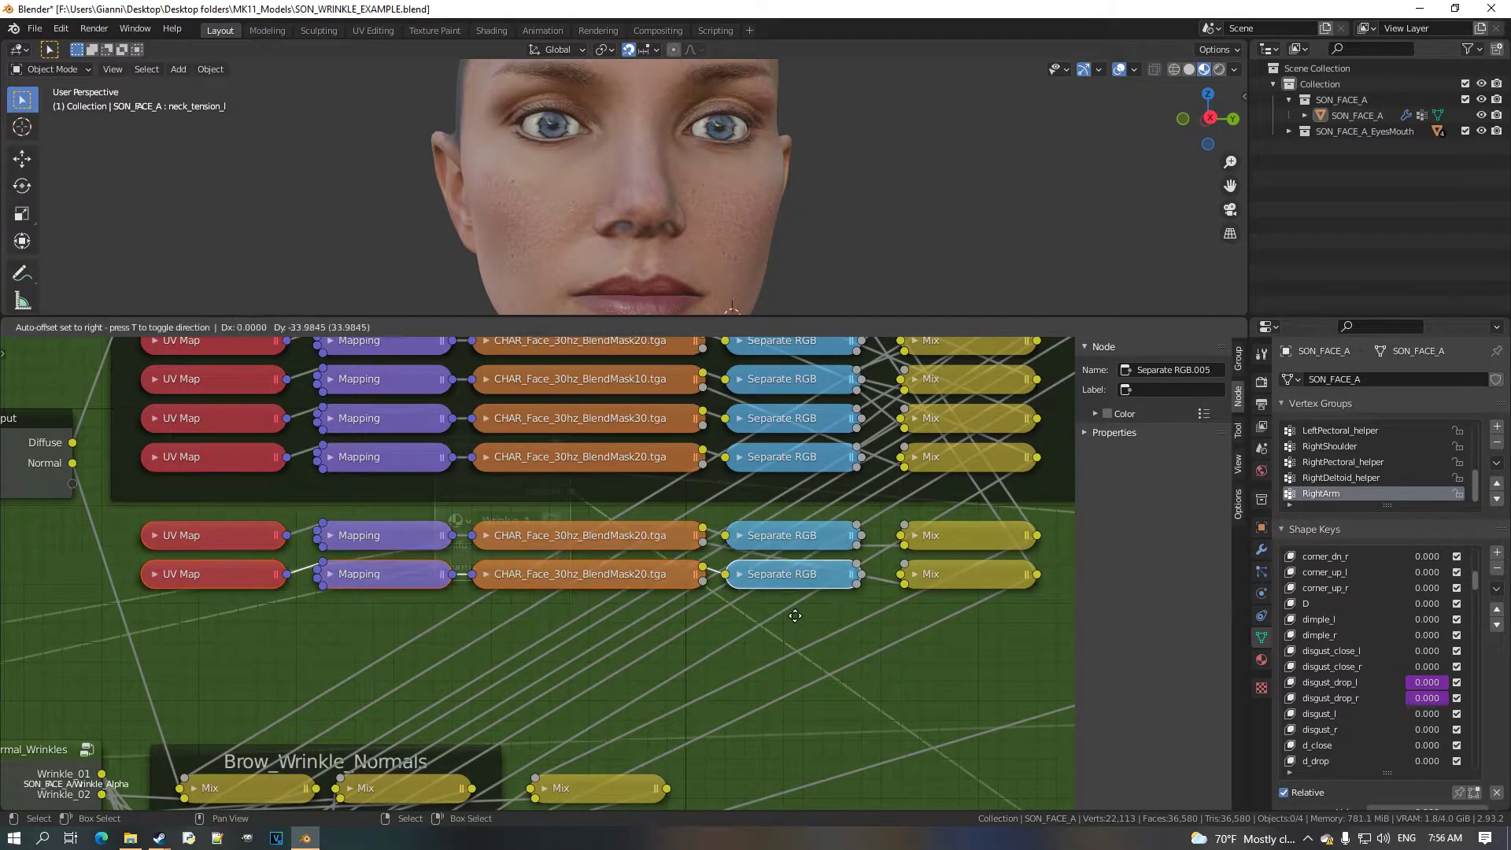
click(796, 630)
Set the duplicated row's Image Texture to CHAR_Face_30hz_BlendMask10.tga and collapse the node again.
scroll(522, 622, up, 2)
click(522, 581)
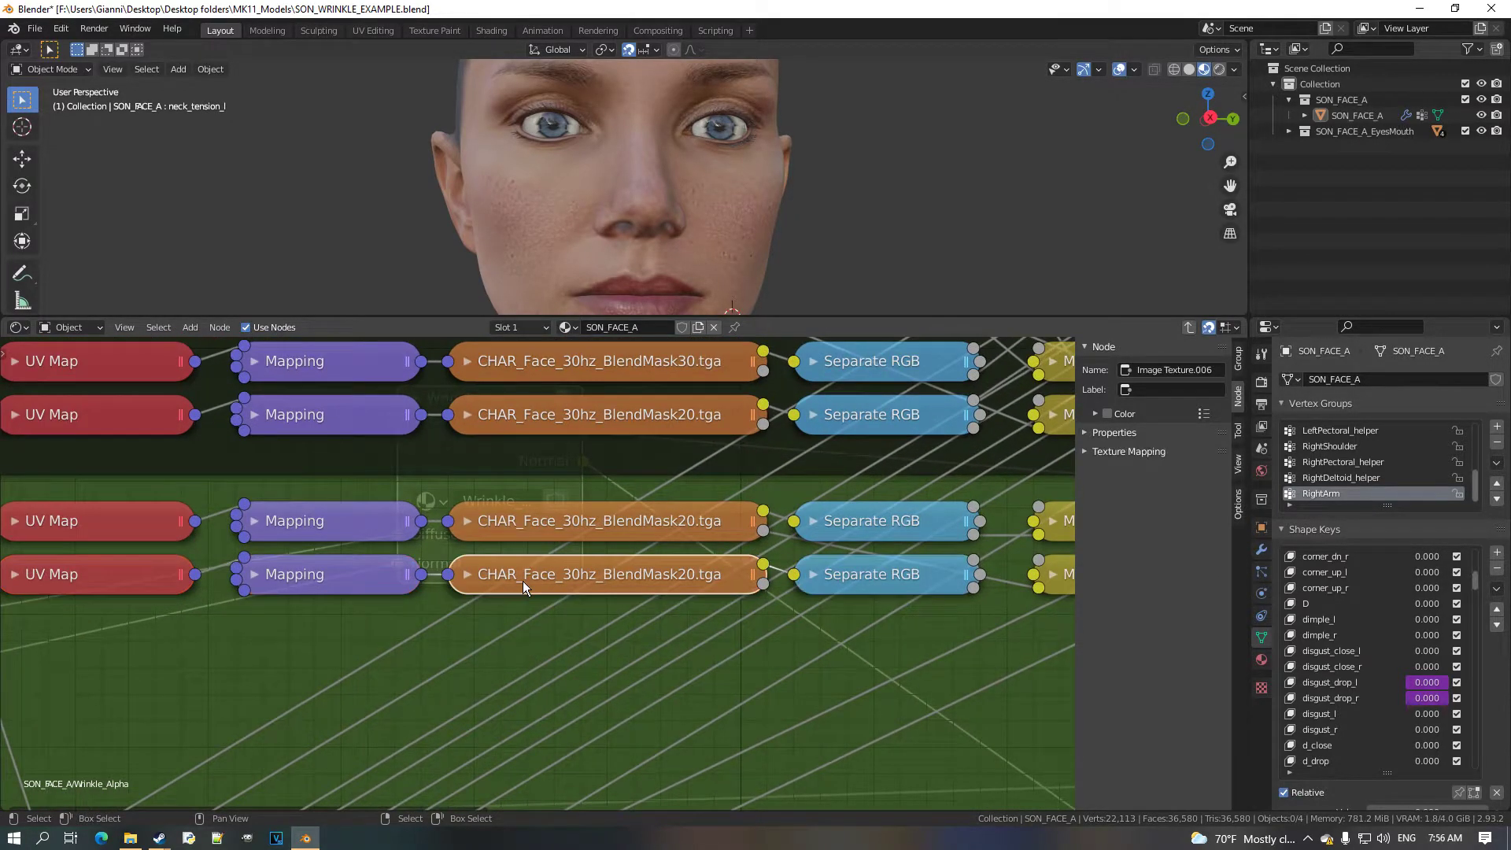
key(h)
key(h)
key(h)
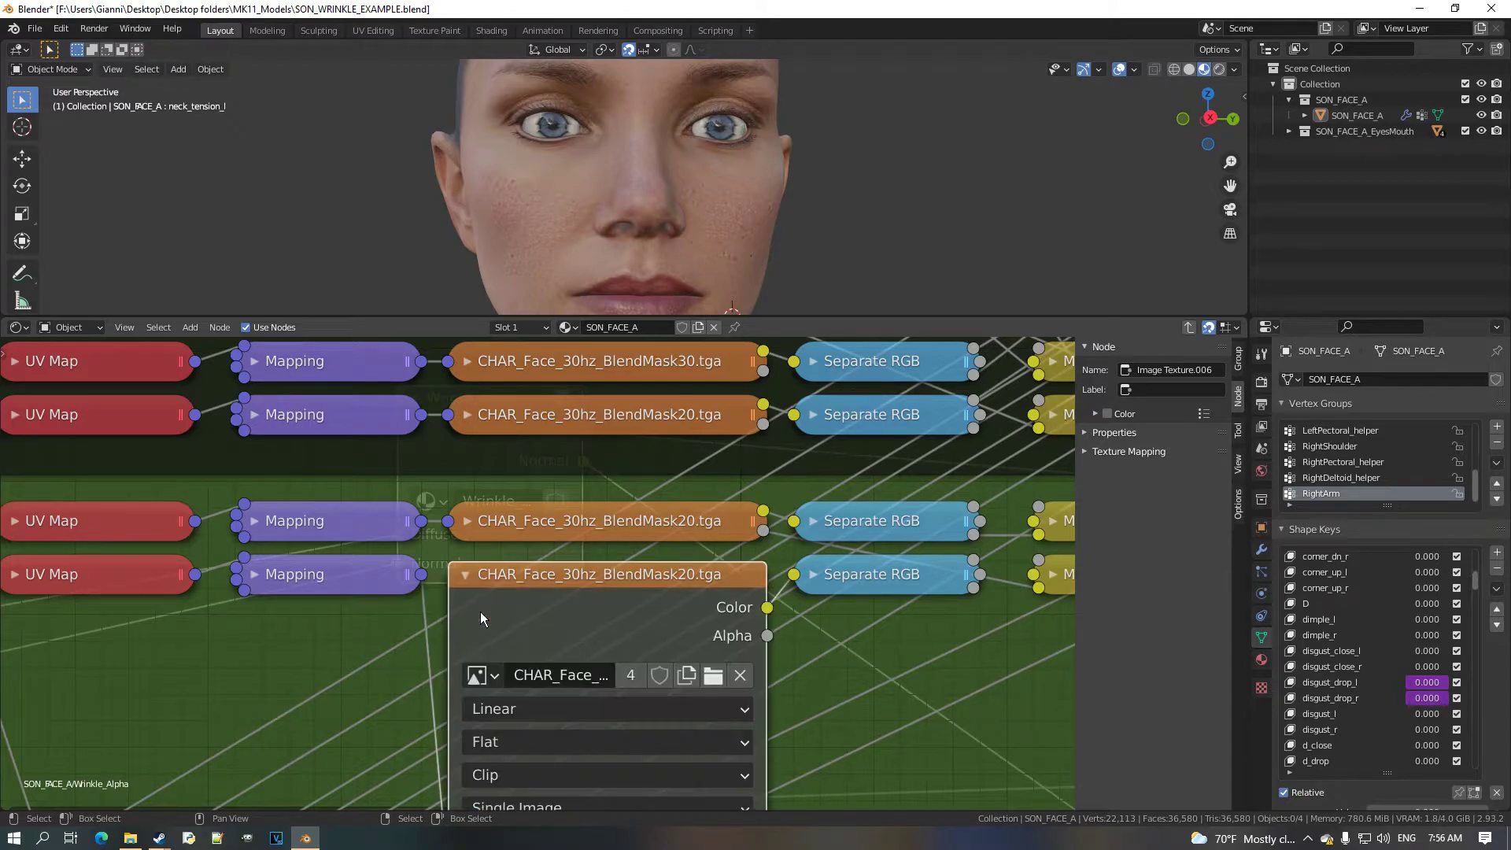
click(482, 674)
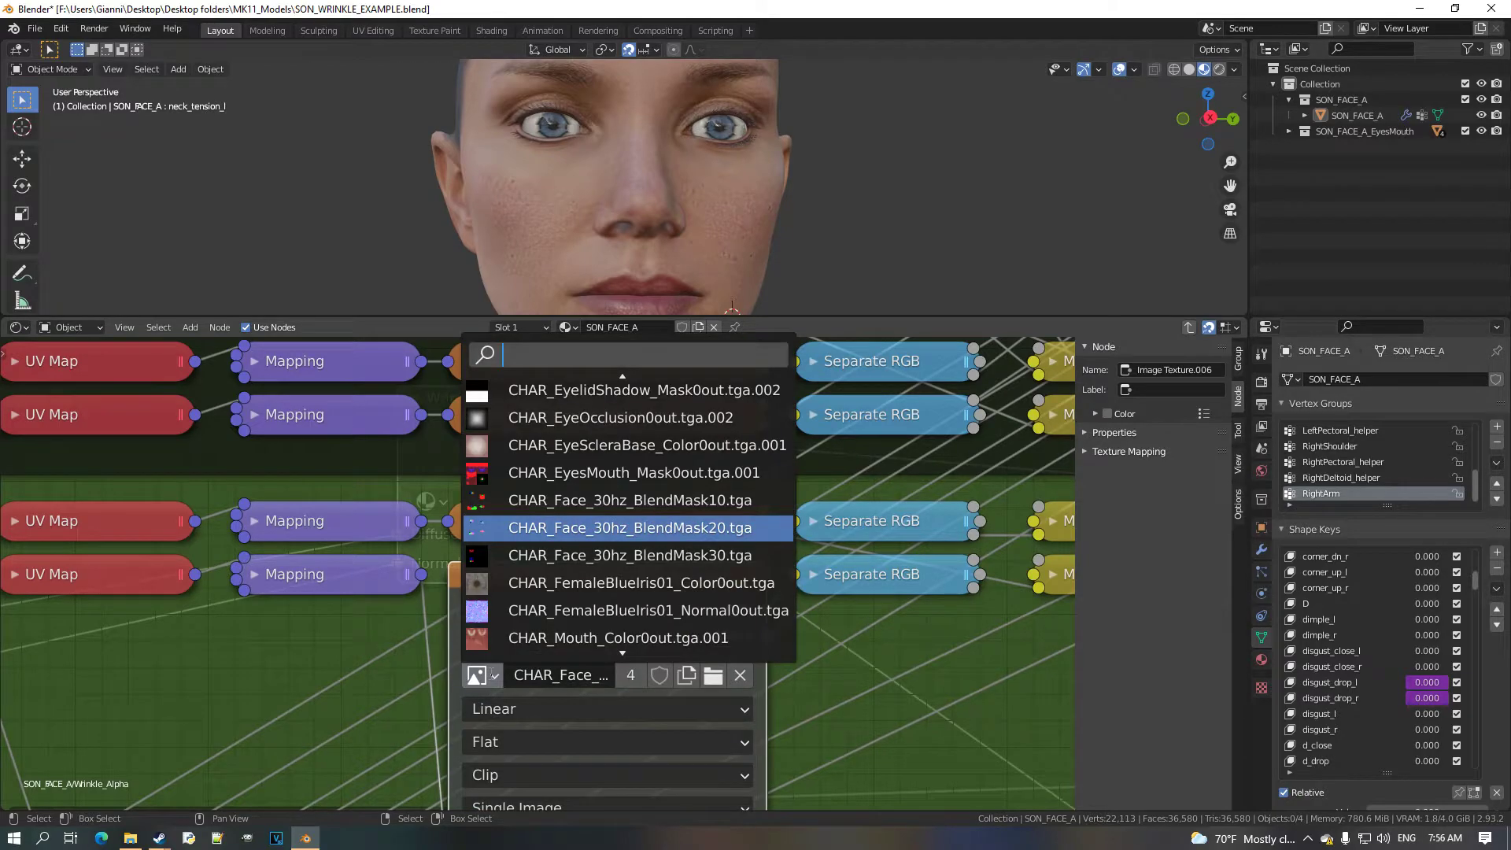
click(712, 508)
key(h)
Link the duplicated BlendMask10 texture's Color output to the group's output to preview the mask on the face.
scroll(716, 621, down, 4)
middle_drag(520, 629, 176, 697)
drag(168, 620, 891, 563)
middle_drag(425, 627, 744, 621)
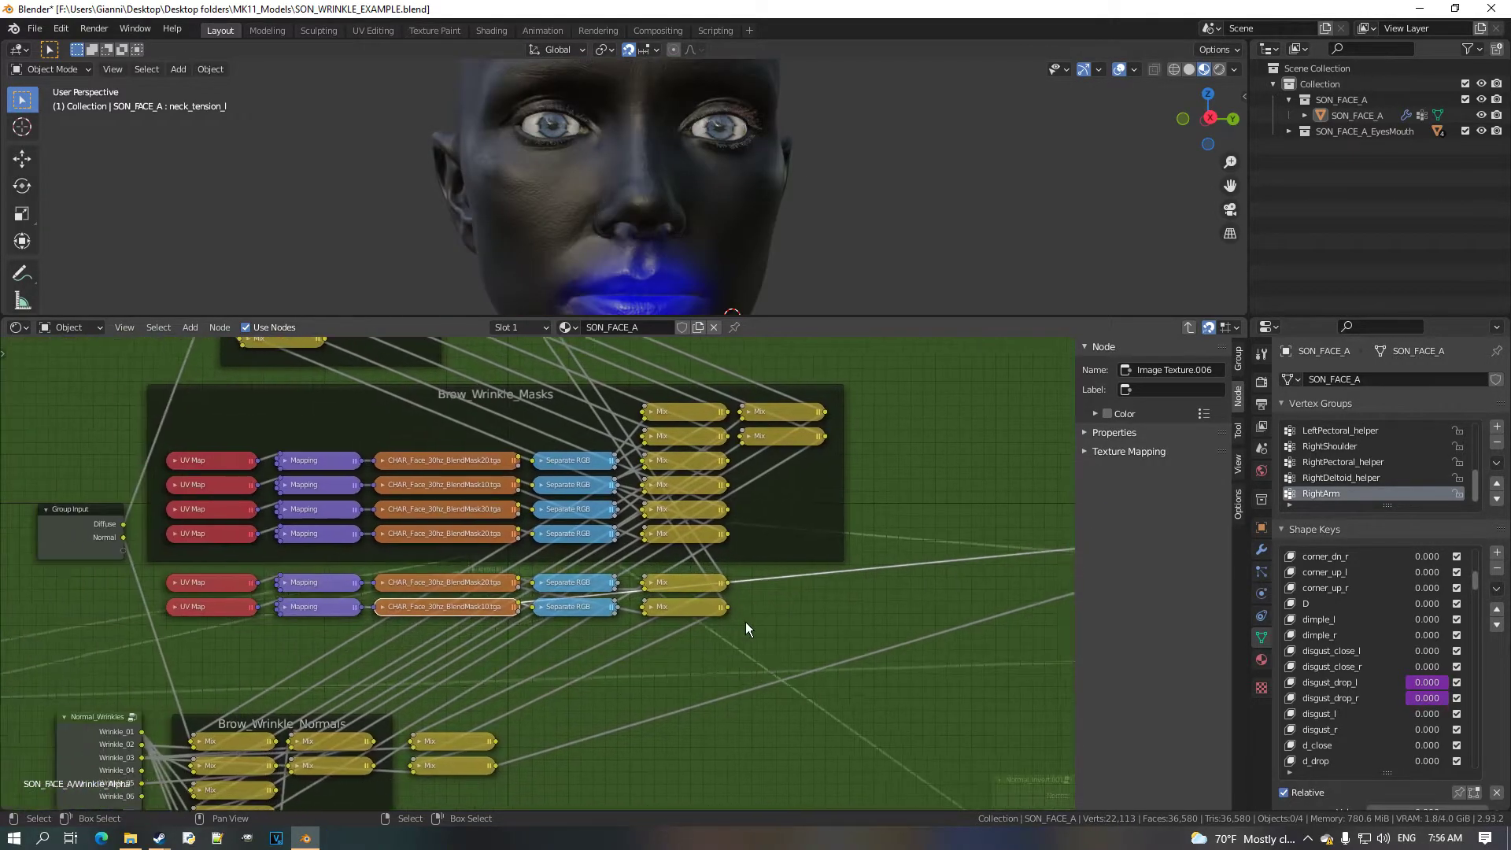
scroll(686, 595, up, 4)
scroll(442, 644, up, 1)
middle_drag(666, 271, 677, 230)
scroll(677, 230, down, 3)
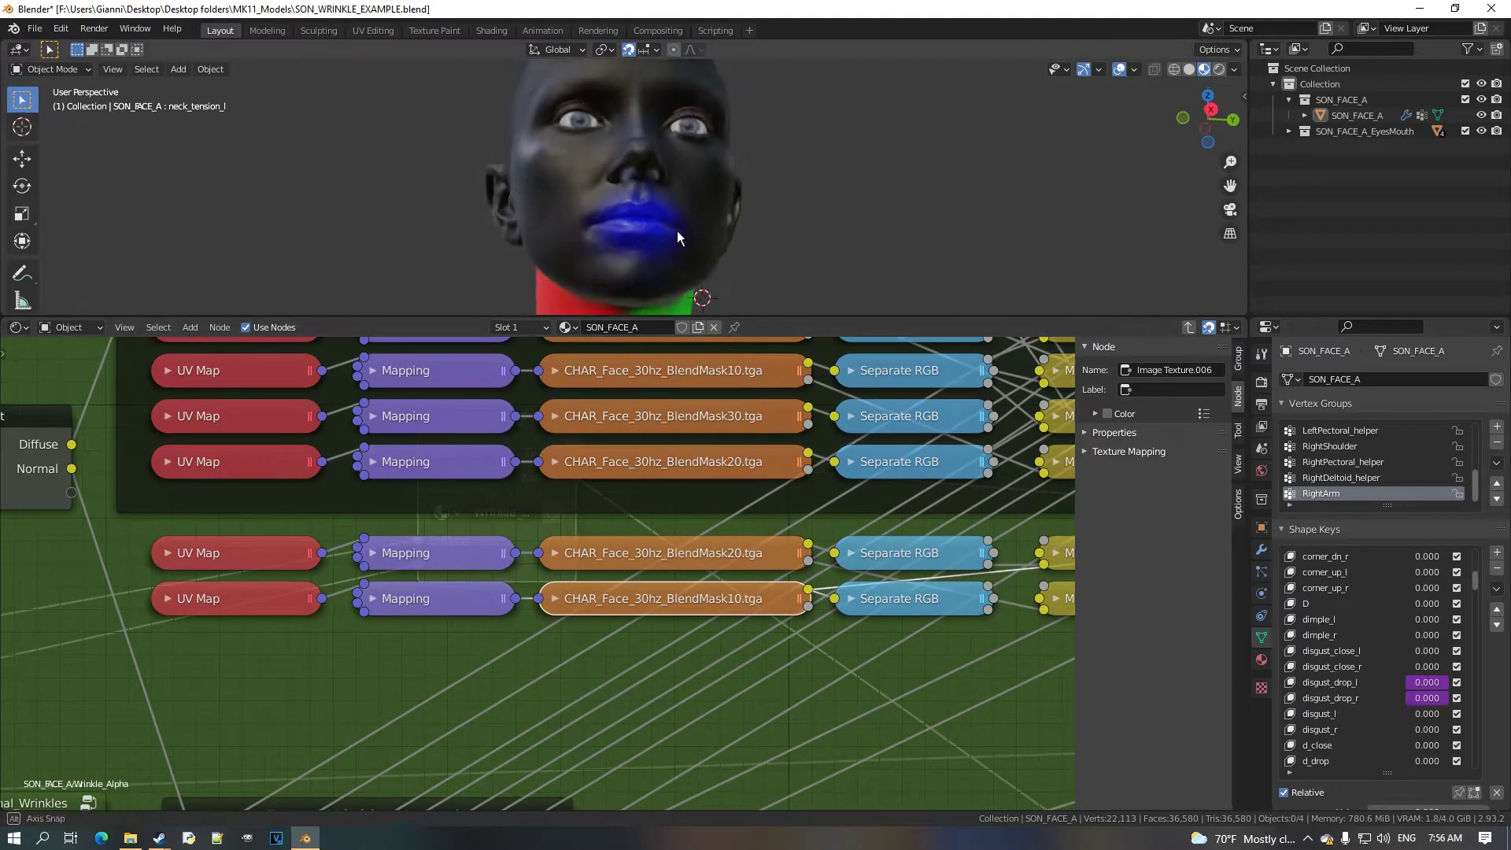
Set the duplicated row's Mapping location to X 0.5 m and Y 0.5 m and check the mask on the face.
click(377, 612)
key(h)
middle_drag(501, 760, 522, 668)
click(515, 667)
click(516, 666)
click(515, 645)
click(515, 644)
click(515, 644)
click(515, 645)
click(515, 645)
middle_drag(717, 288, 709, 250)
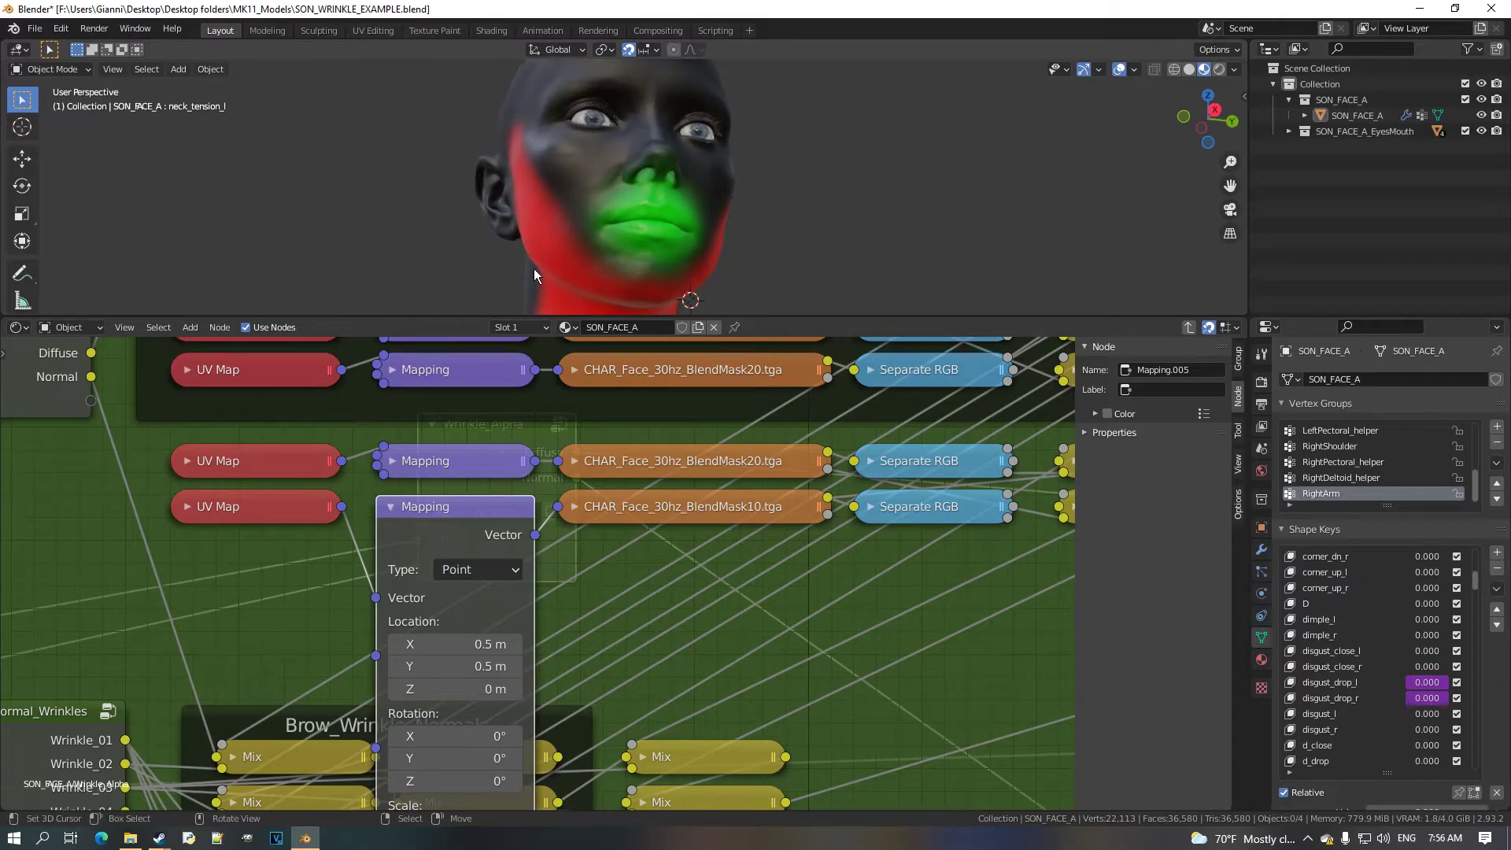
Switch the node area to the Image Editor and examine the regions of CHAR_Face_30hz_BlendMask10.tga.
click(17, 326)
click(97, 393)
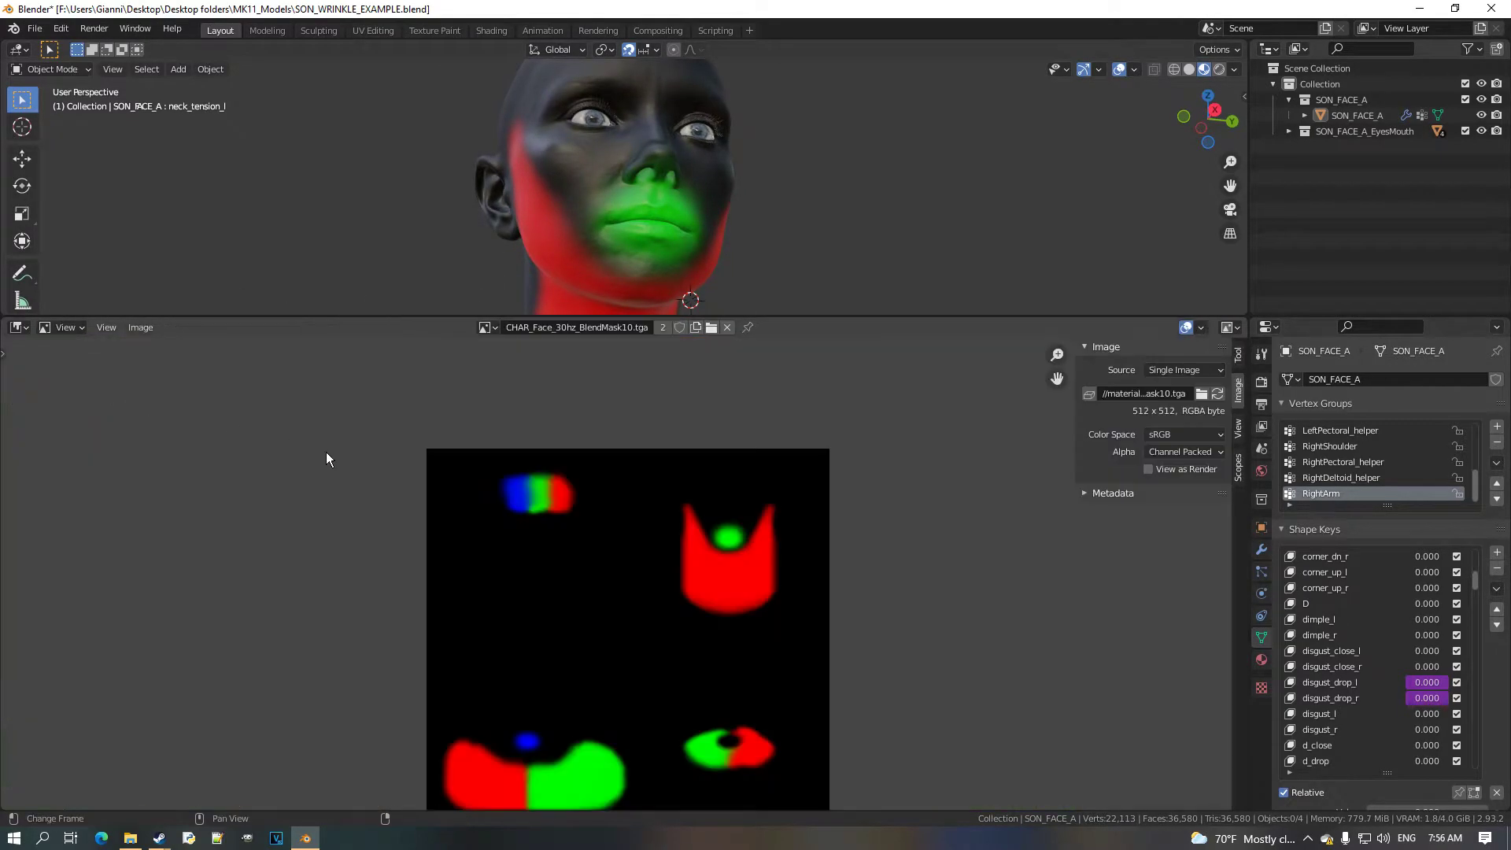
middle_drag(742, 516, 755, 487)
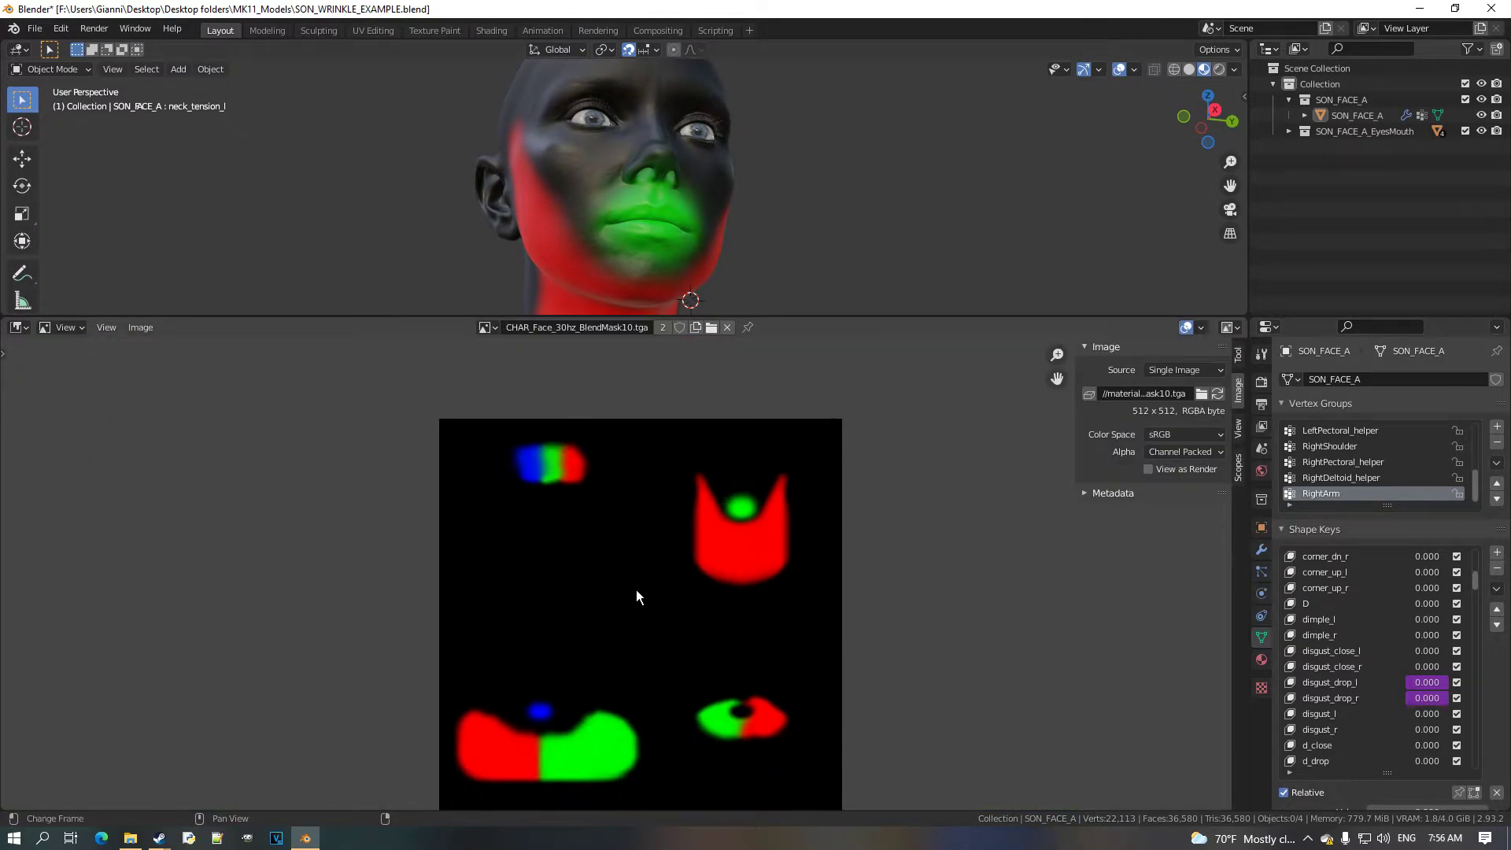
scroll(626, 570, down, 3)
scroll(614, 566, up, 2)
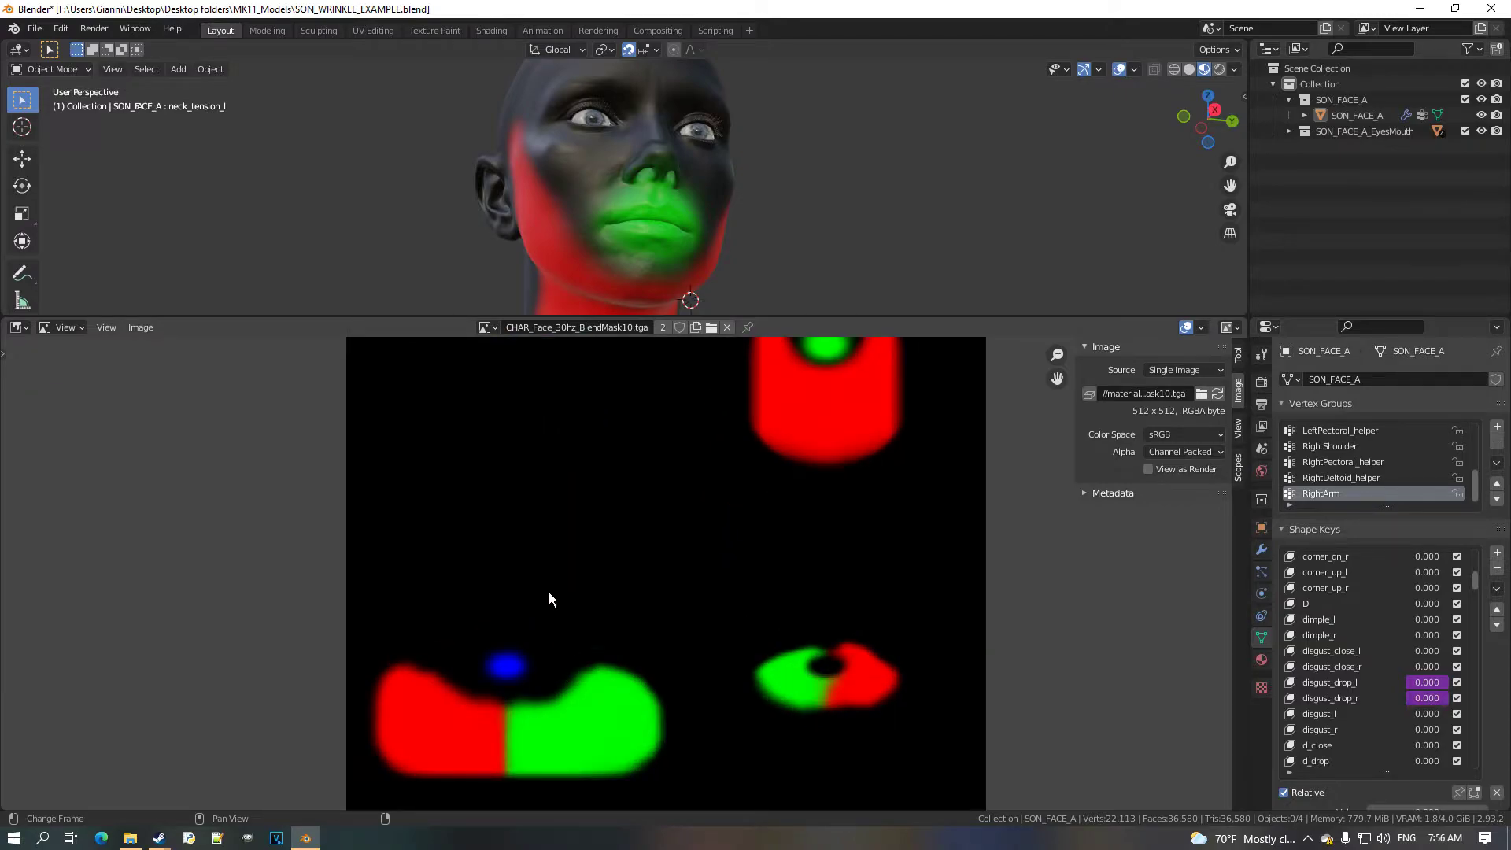
View CHAR_Face_30hz_BlendMask20.tga and CHAR_Face_30hz_BlendMask30.tga, and return to CHAR_Face_30hz_BlendMask10.tga.
click(486, 327)
scroll(641, 491, down, 1)
click(650, 488)
scroll(650, 491, down, 2)
middle_drag(663, 459, 663, 503)
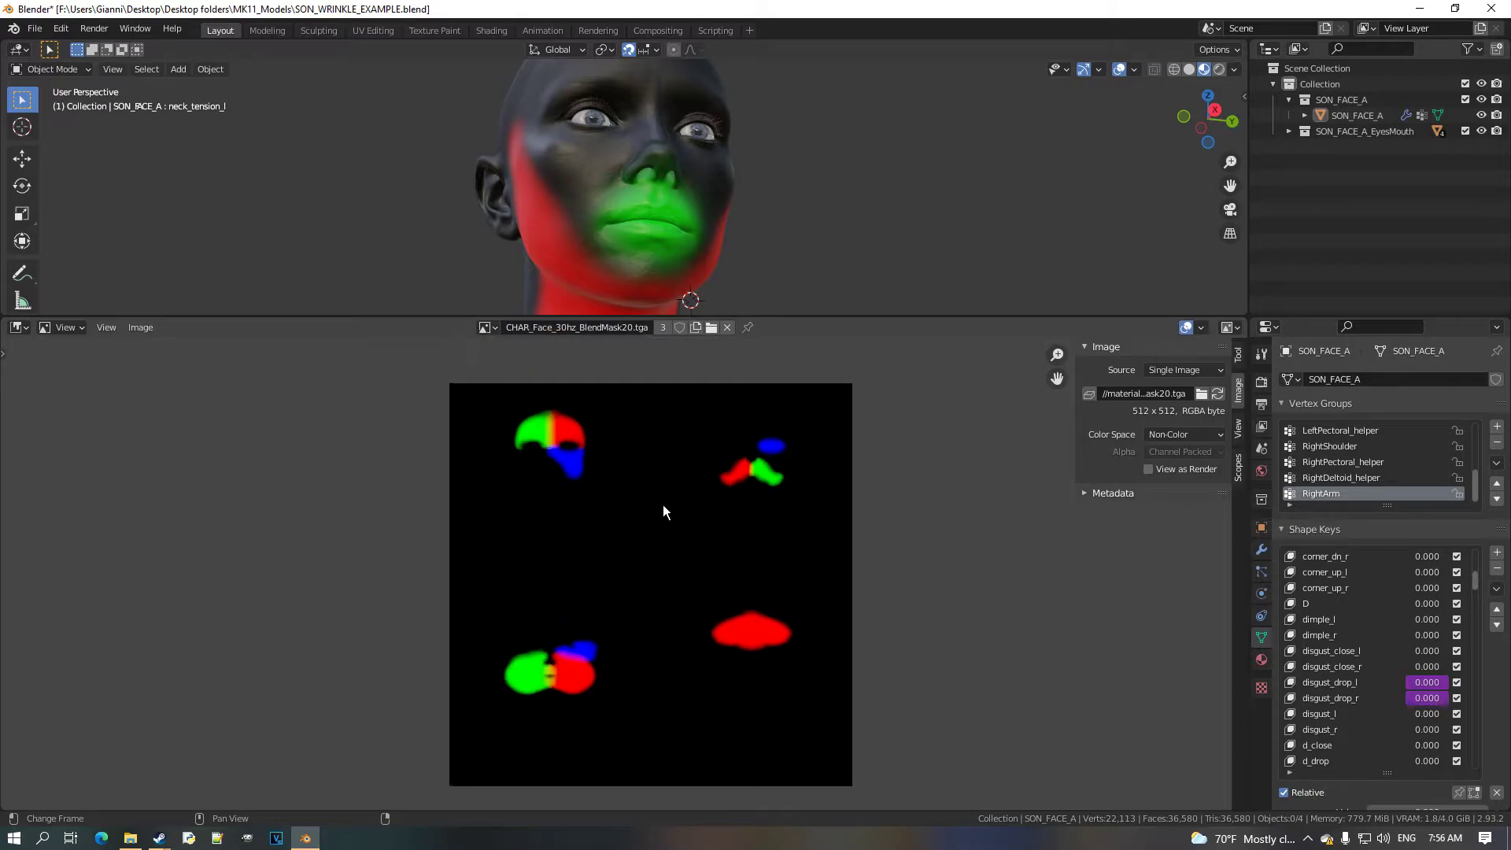
scroll(662, 508, up, 1)
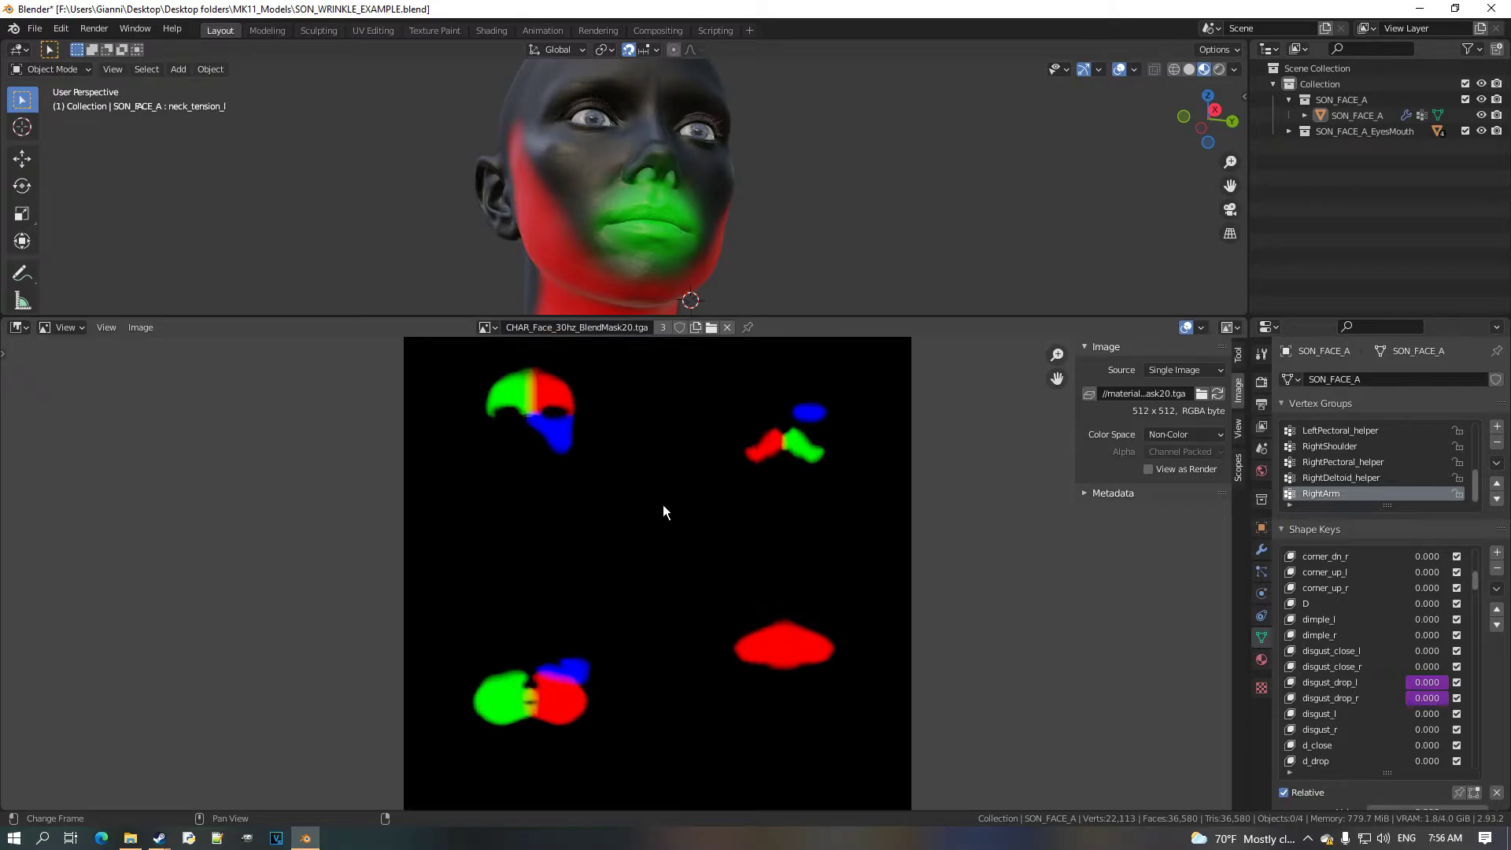
click(498, 332)
click(656, 445)
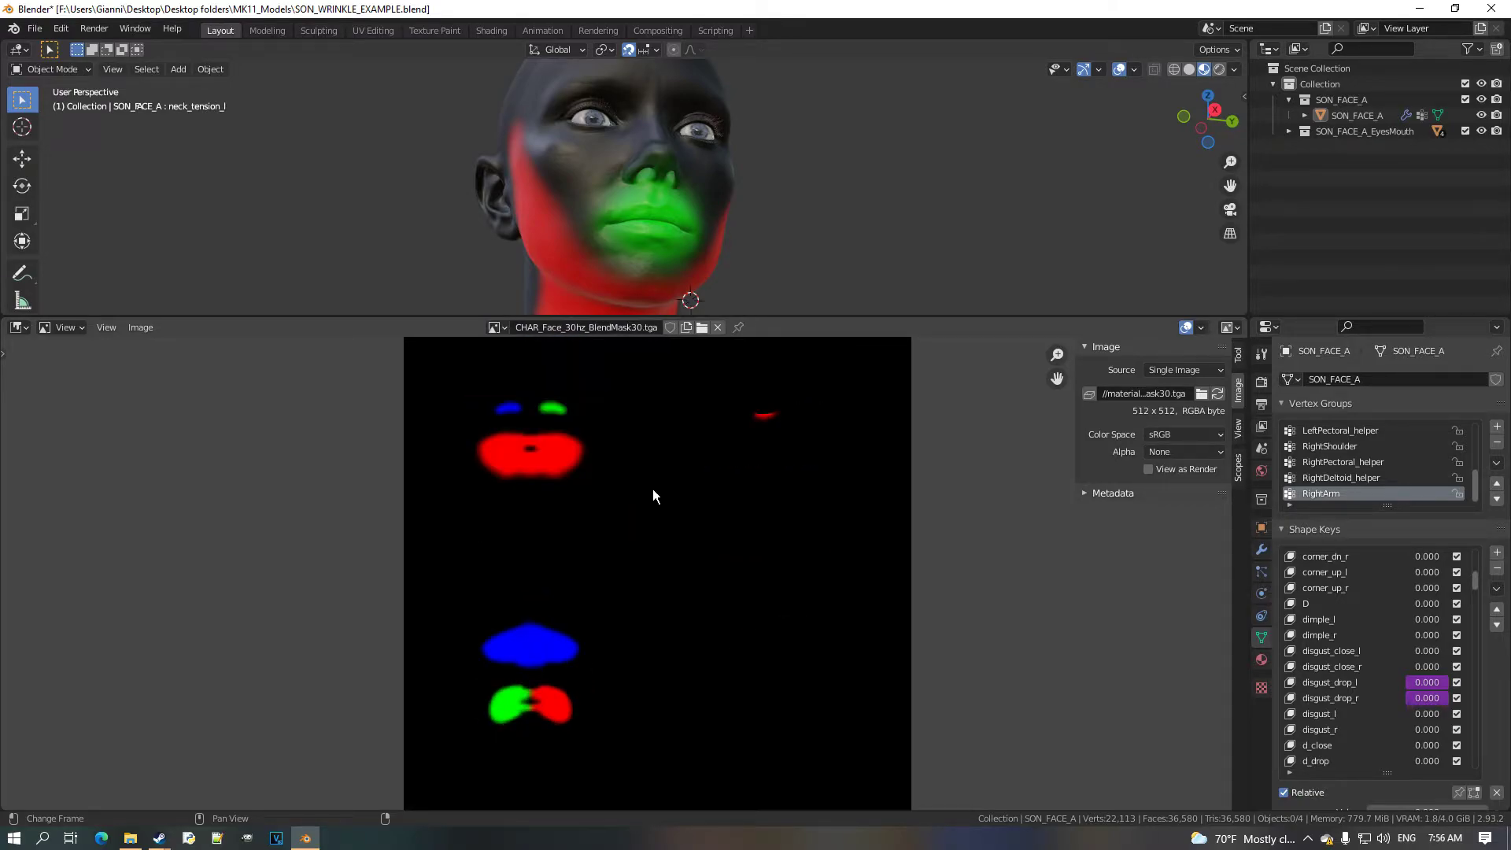
click(500, 331)
click(598, 393)
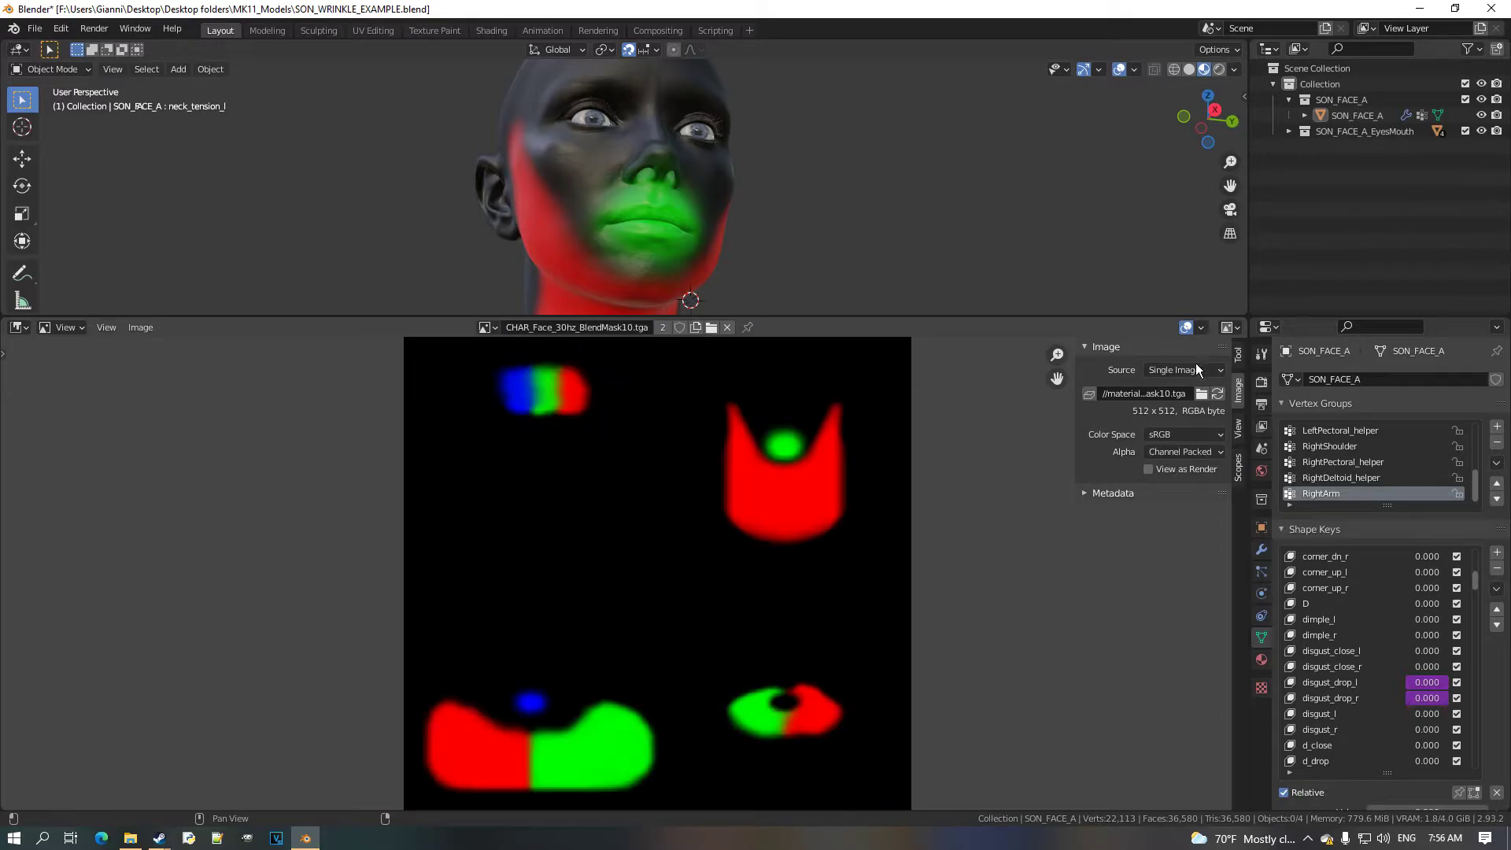
Compare the alpha channel of CHAR_Face_30hz_BlendMask10.tga with its colour display.
click(1227, 328)
click(1253, 388)
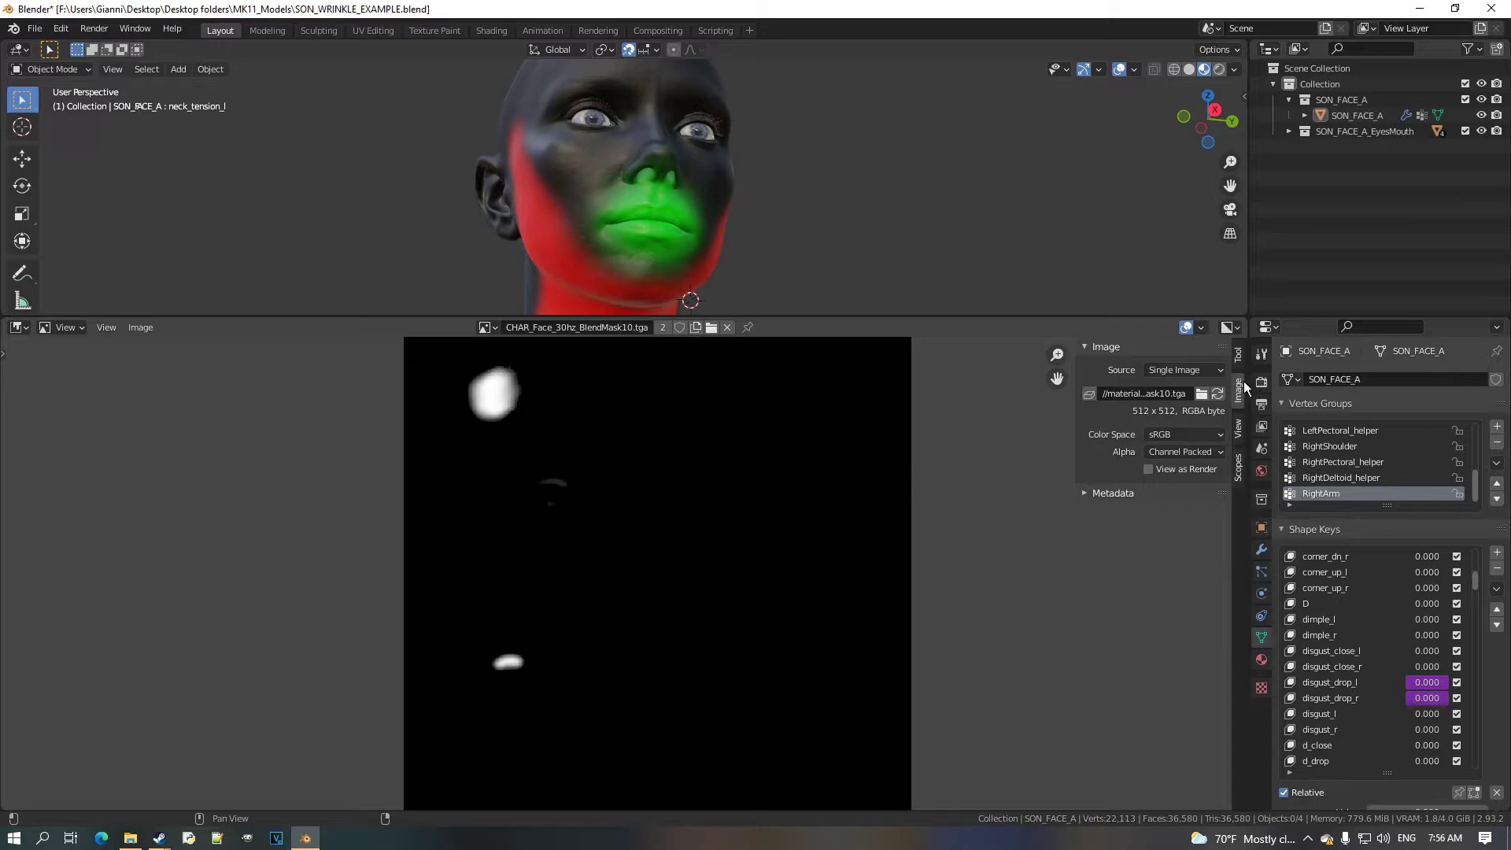
click(1228, 327)
click(1242, 381)
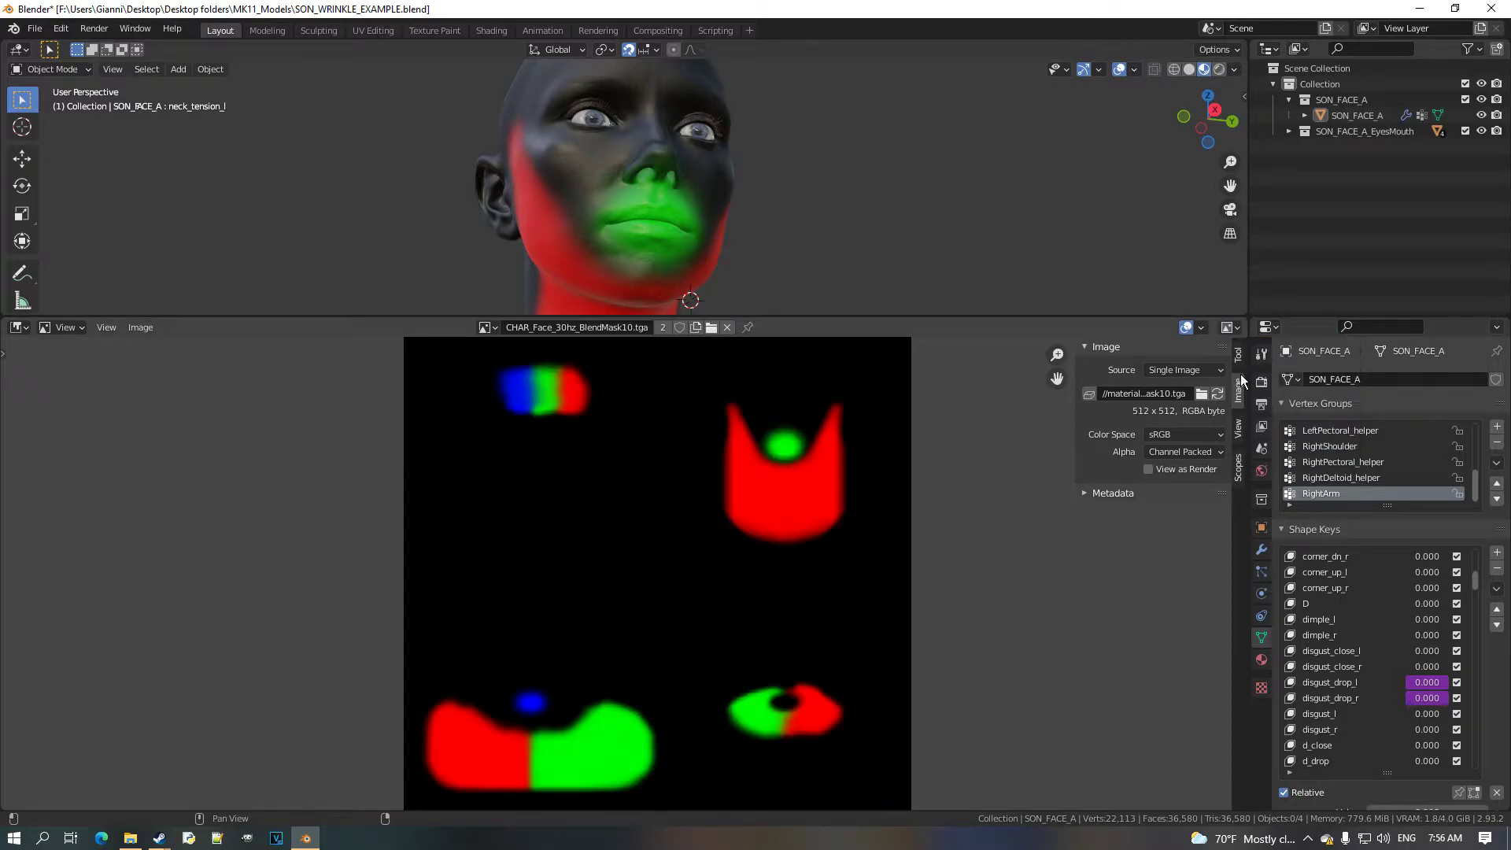
click(1227, 327)
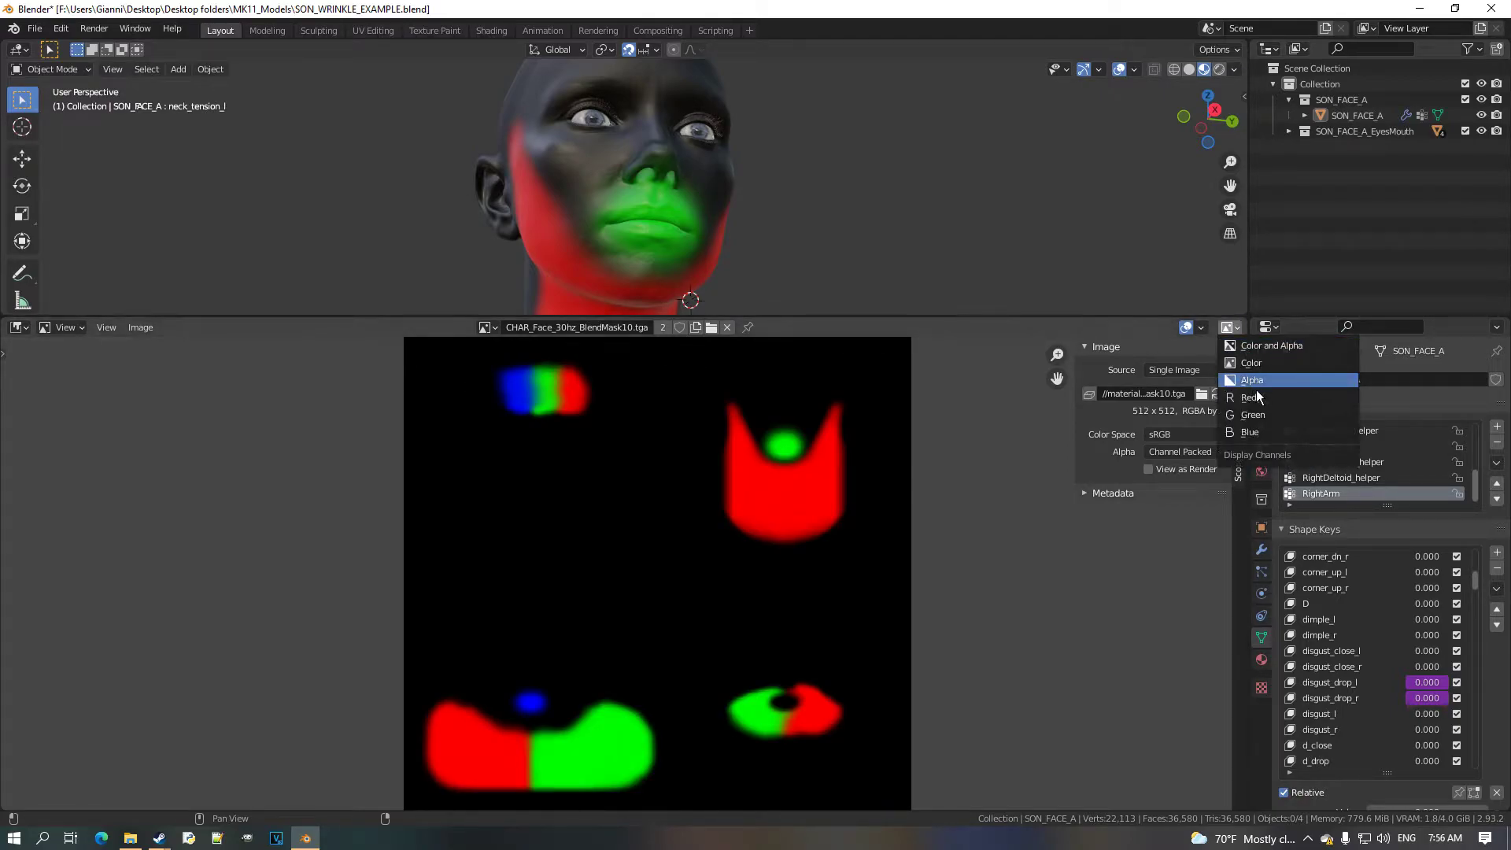
click(1259, 398)
Show CHAR_Face_30hz_BlendMask20.tga and compare its alpha channel with its colour display.
click(485, 327)
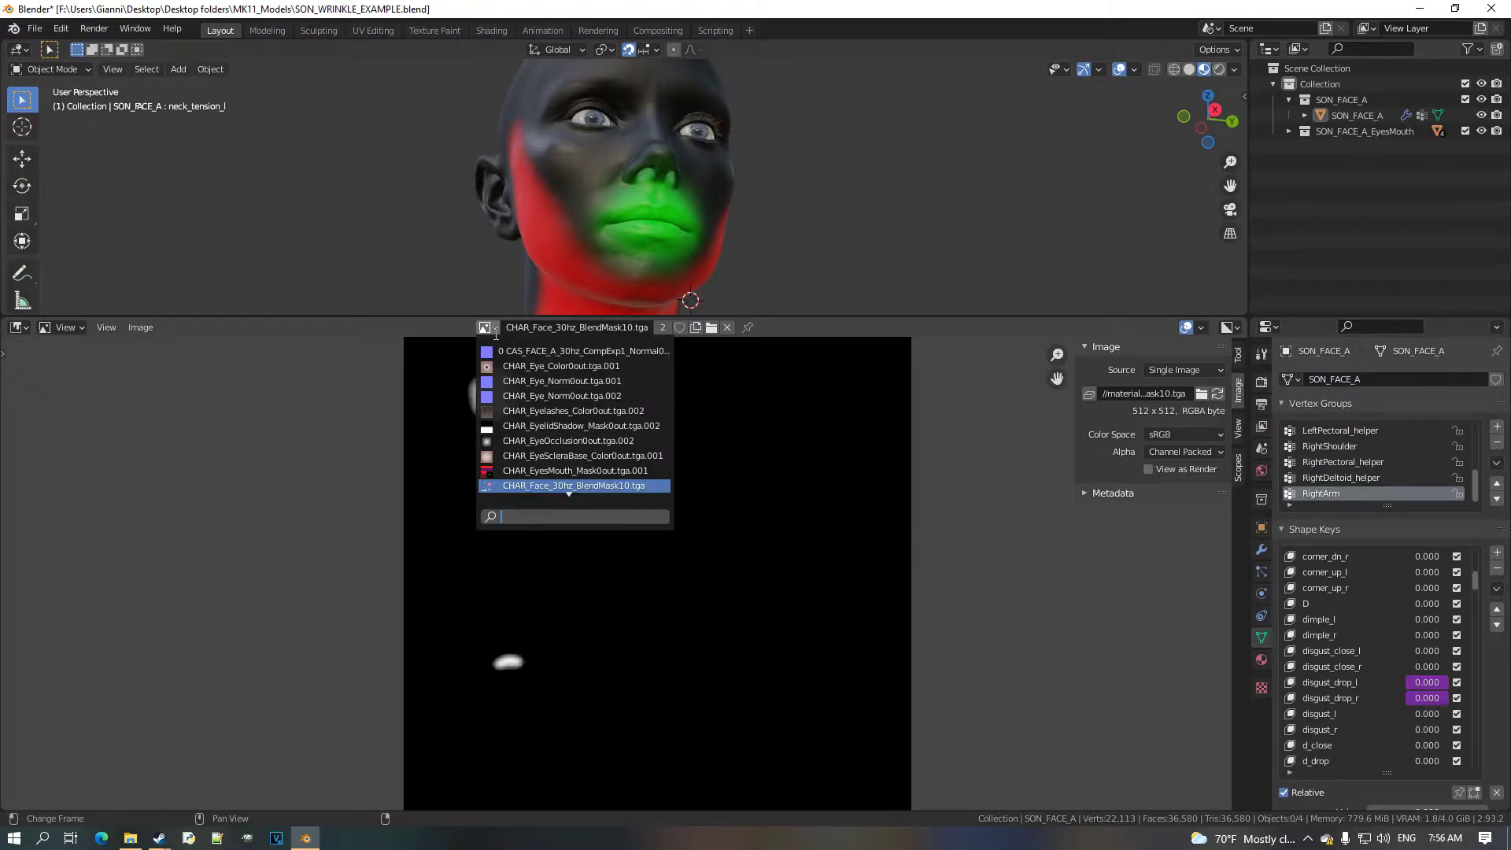
click(573, 486)
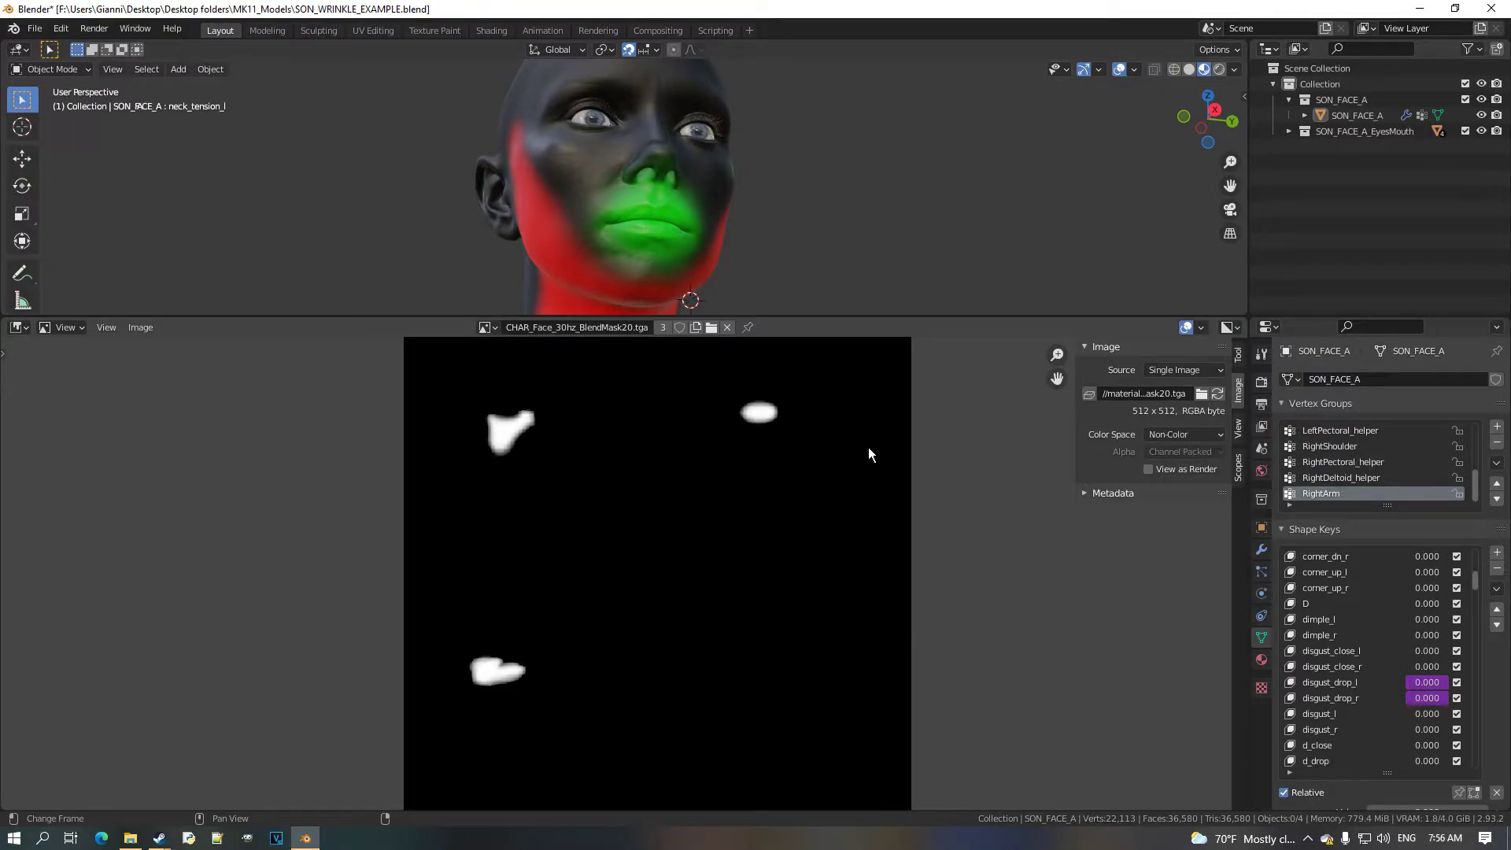
click(1228, 327)
click(1263, 381)
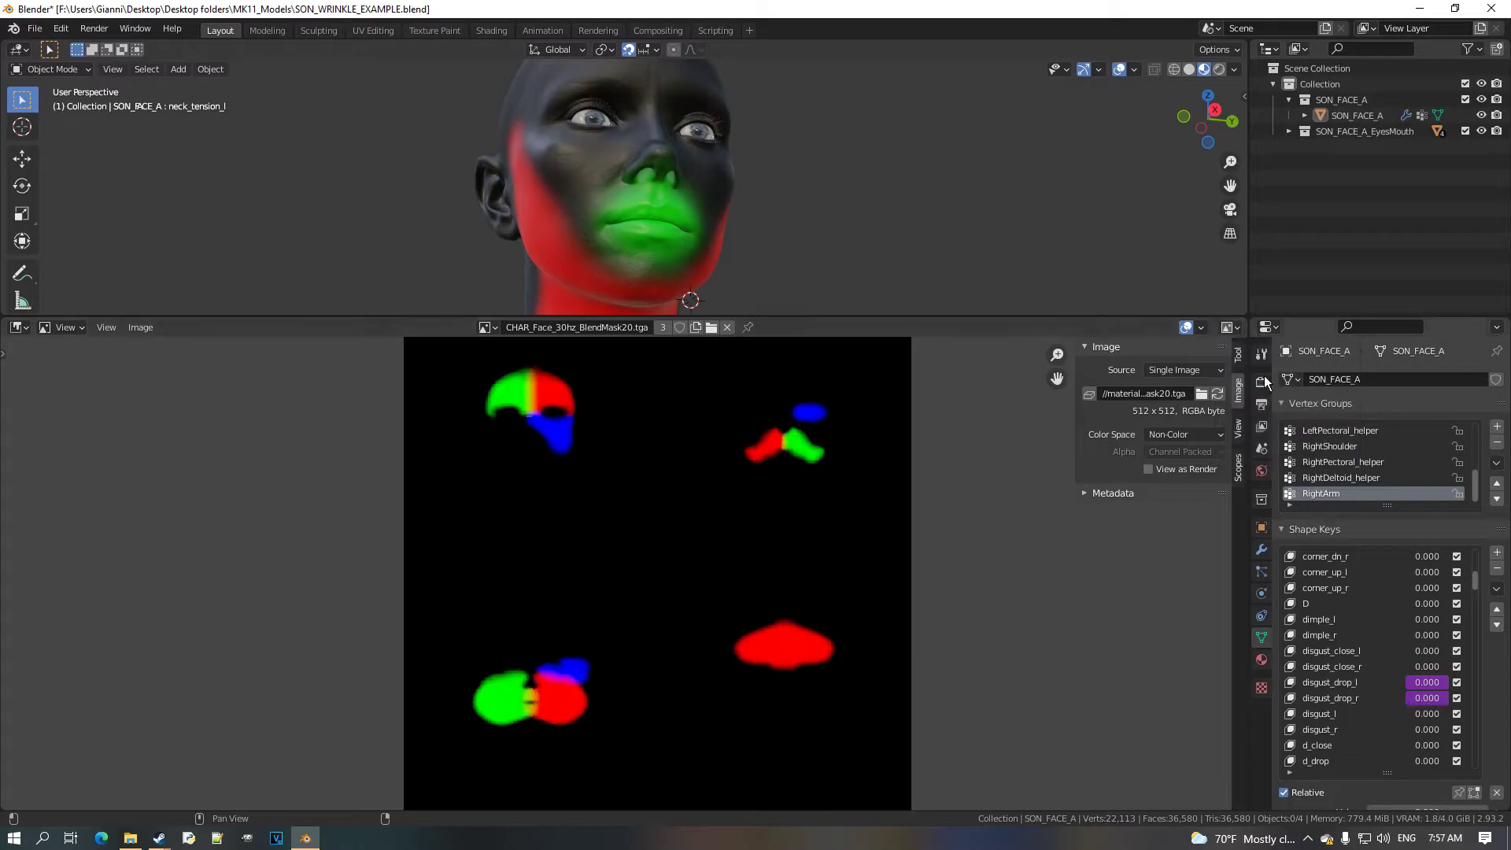
click(1227, 329)
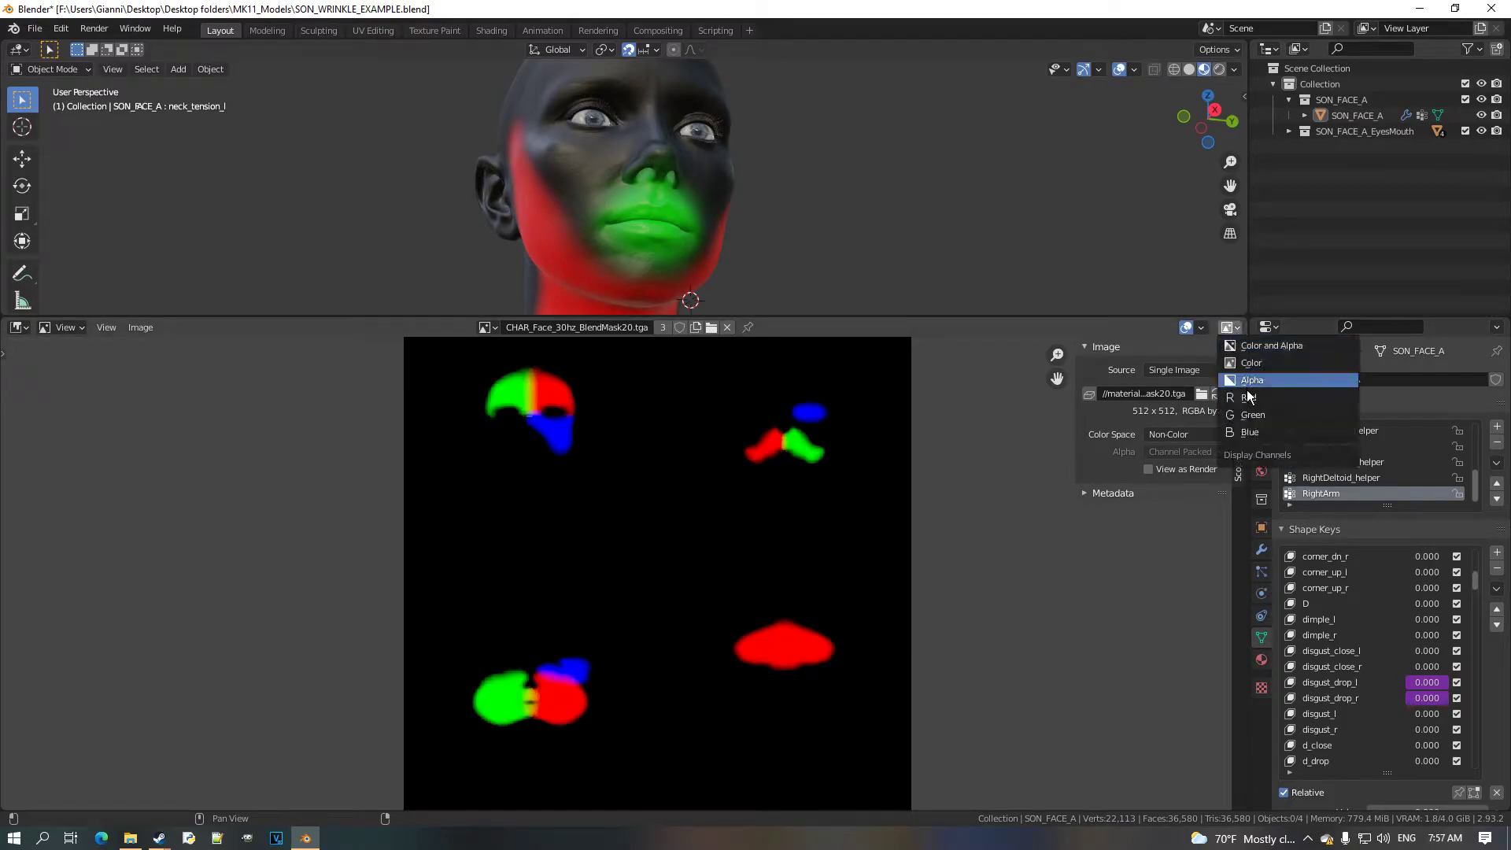
click(1273, 389)
Show the alpha channel of CHAR_Face_30hz_BlendMask30.tga and switch the display back to colour.
click(490, 328)
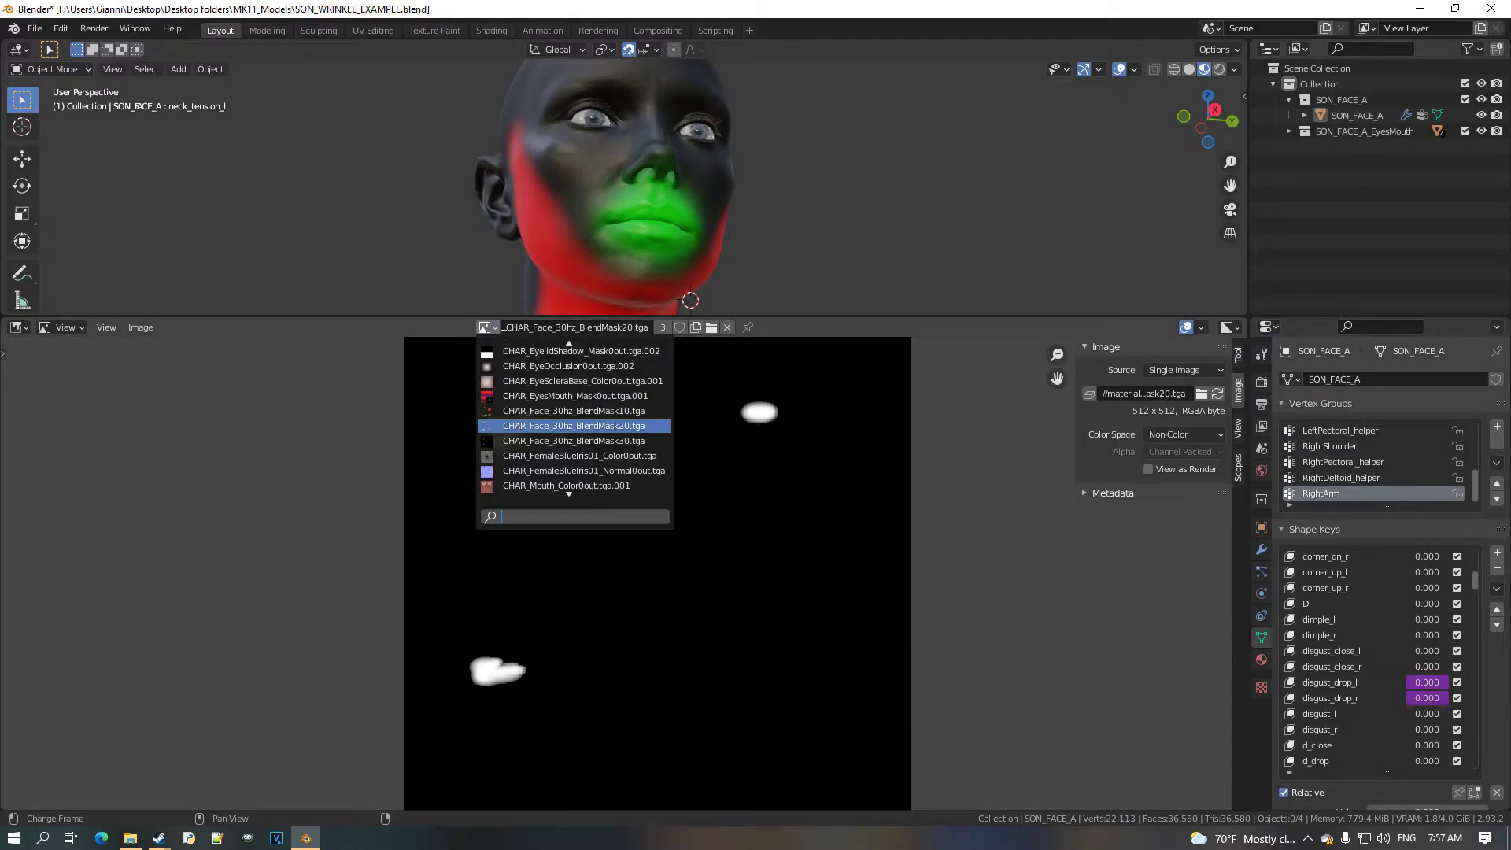
click(667, 449)
click(1227, 327)
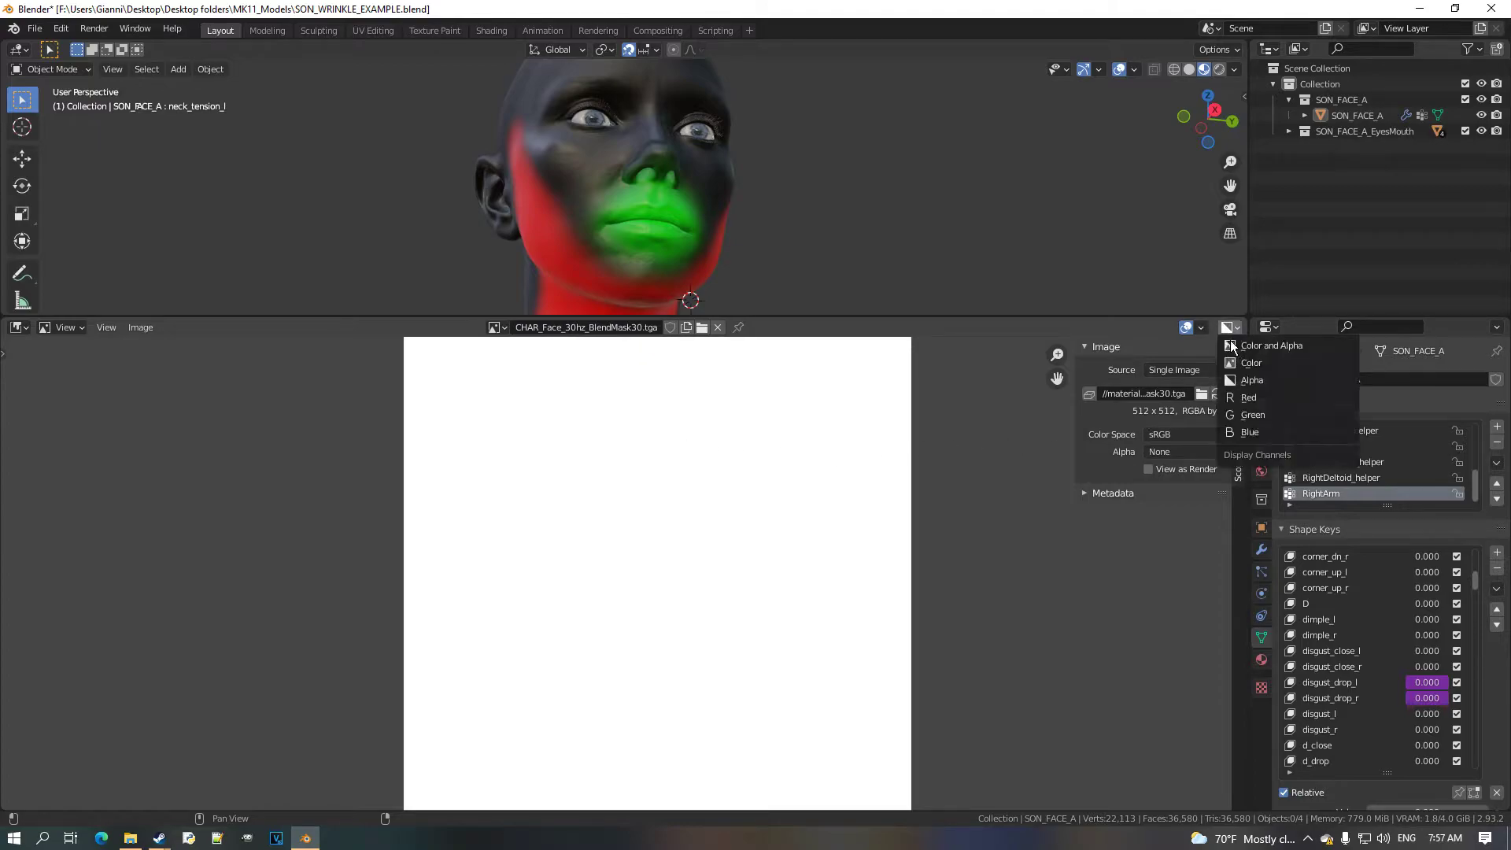
click(1244, 377)
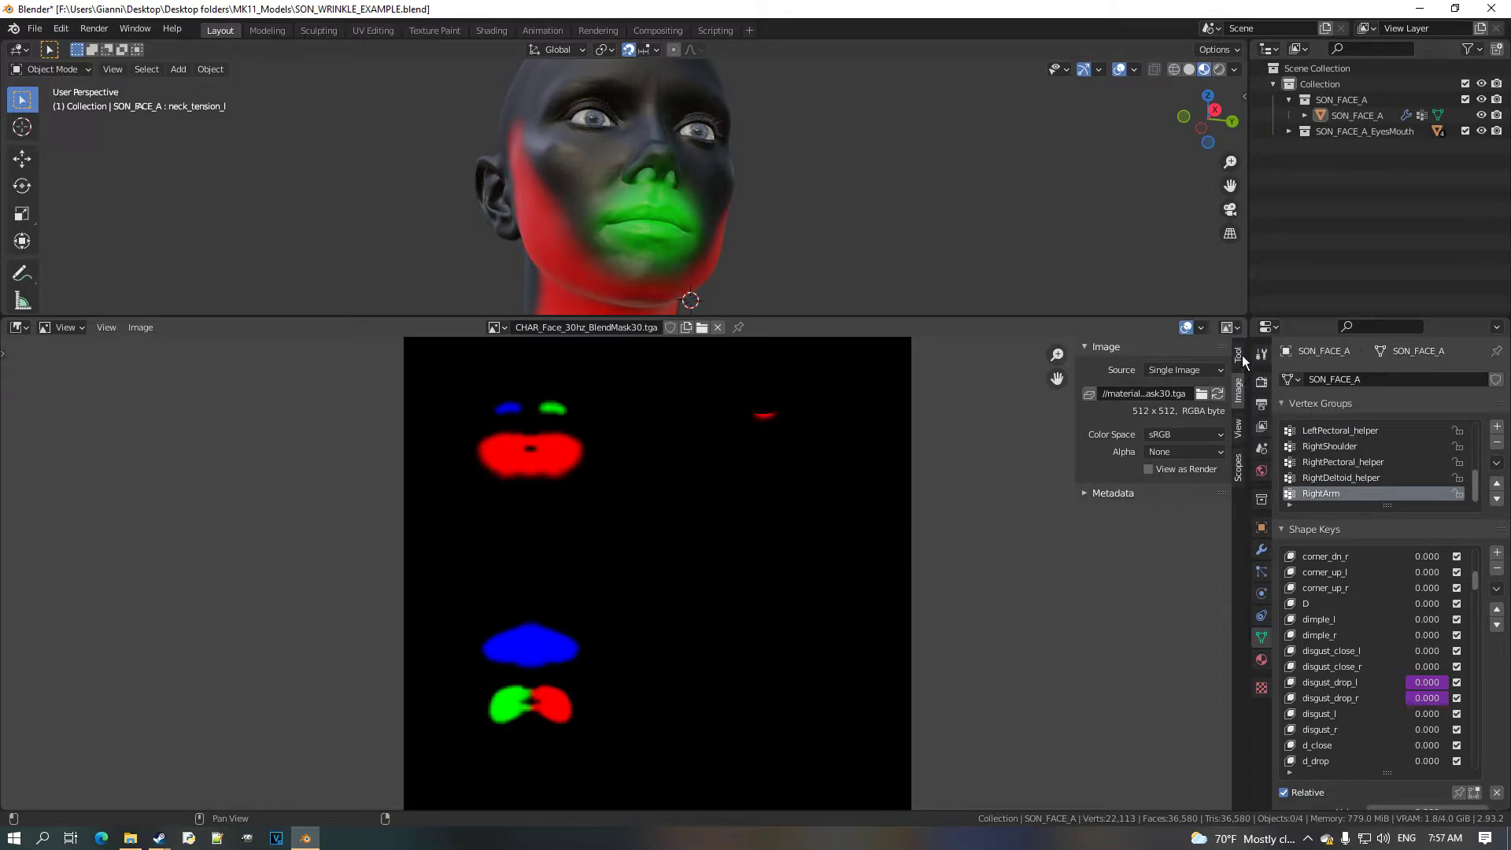
Compare the alpha and colour displays of CHAR_Face_30hz_BlendMask30.tga once more.
click(1229, 327)
click(1269, 381)
click(1233, 329)
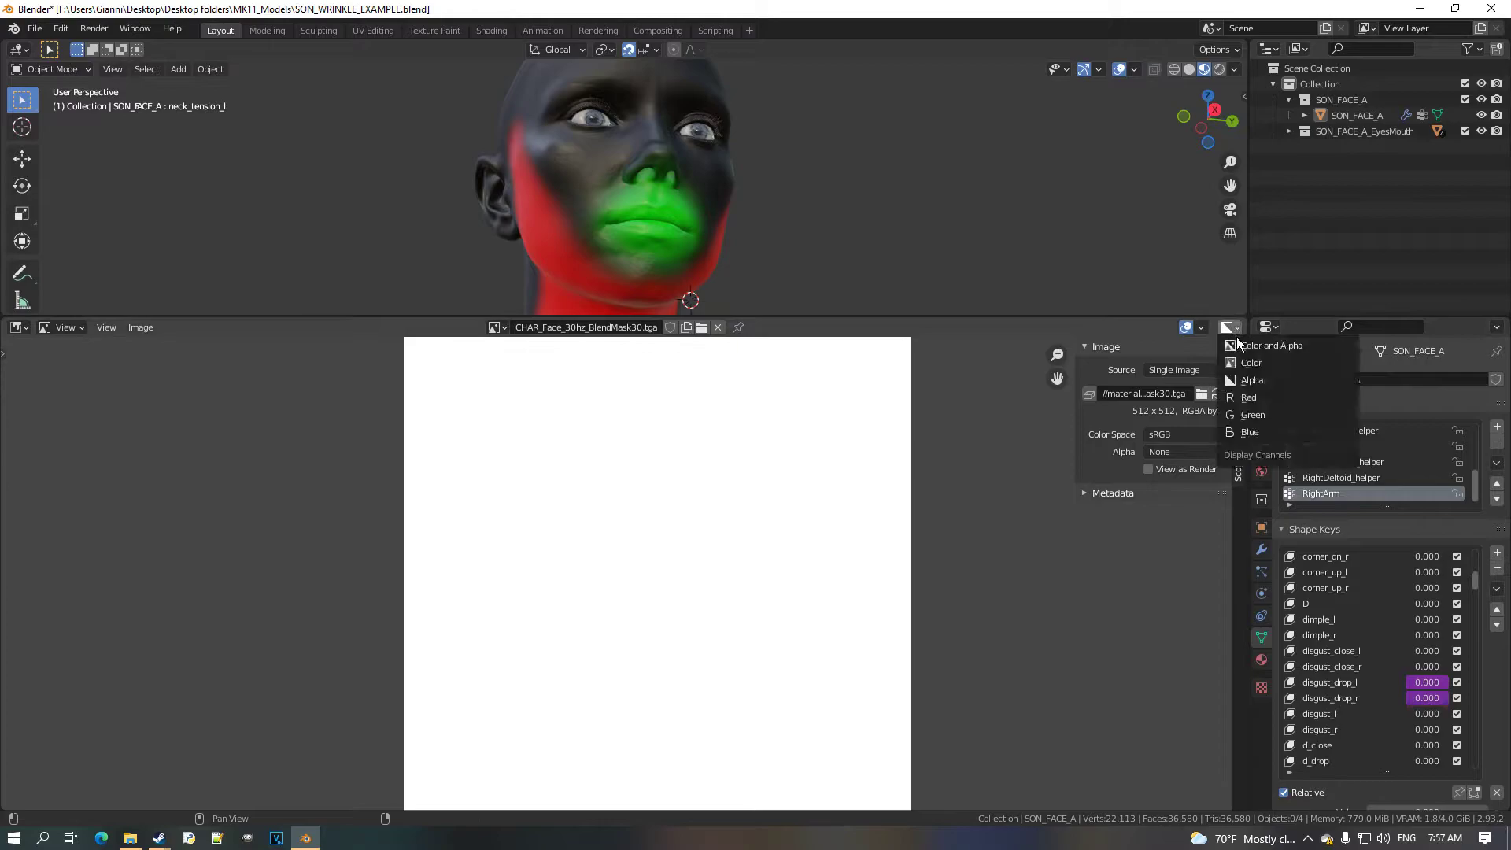
click(1258, 364)
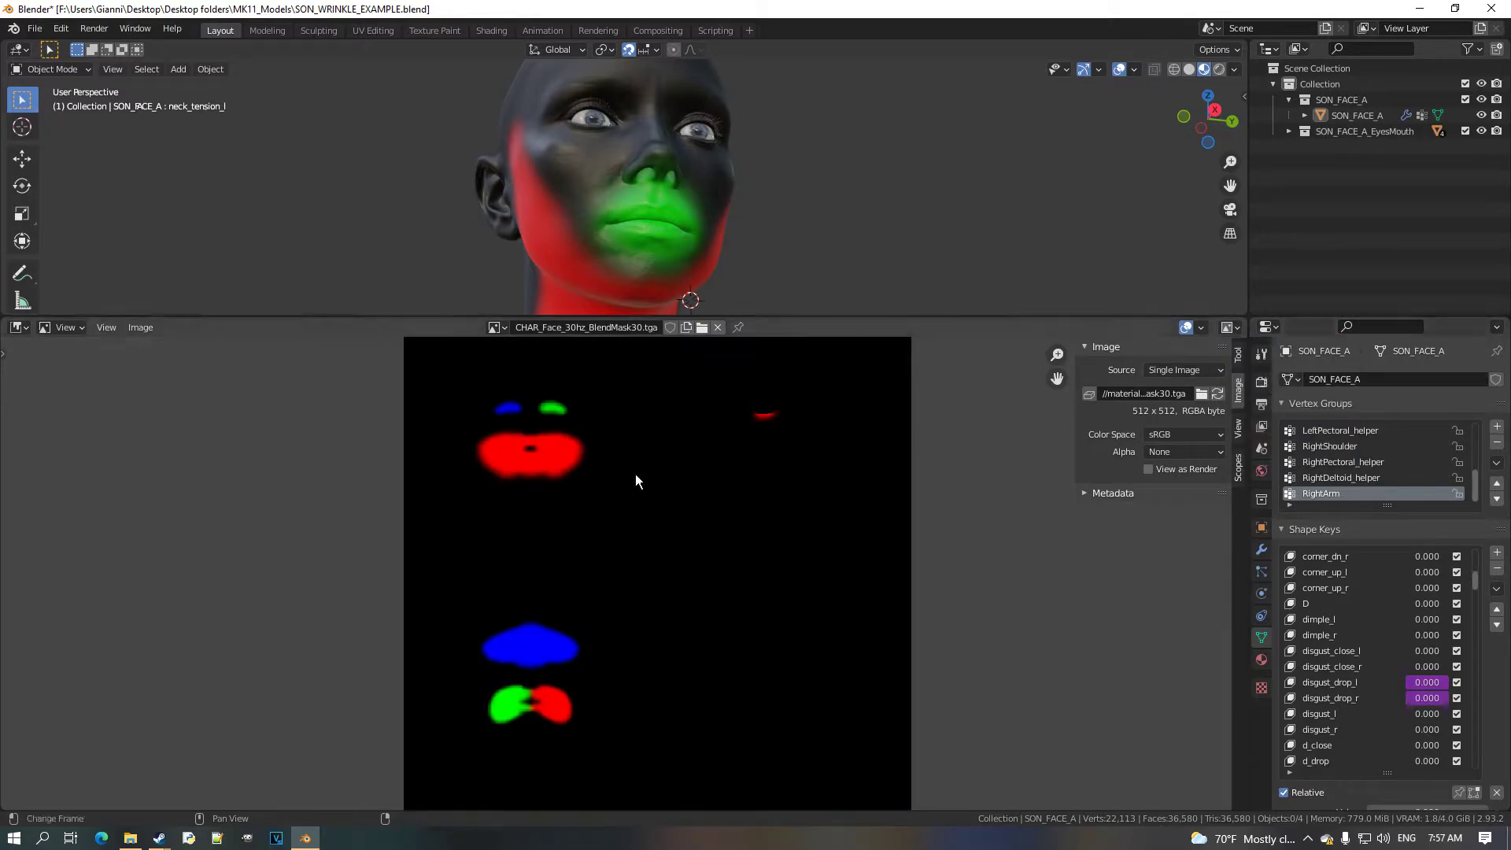
View CHAR_Face_30hz_BlendMask10.tga, CHAR_Face_30hz_BlendMask20.tga and CHAR_Face_30hz_BlendMask30.tga in turn alongside the head model.
click(498, 328)
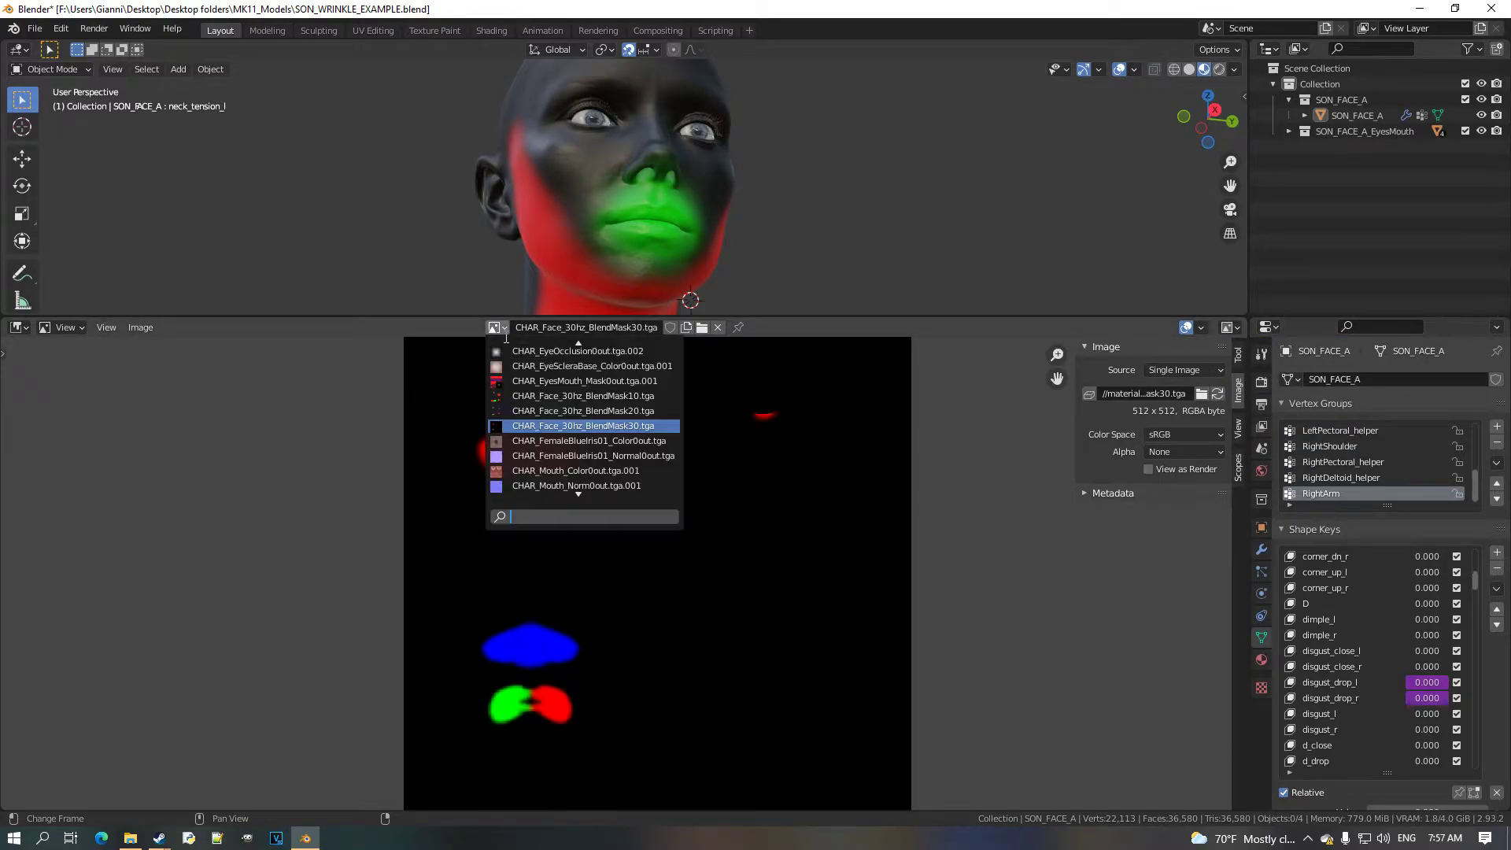
click(583, 396)
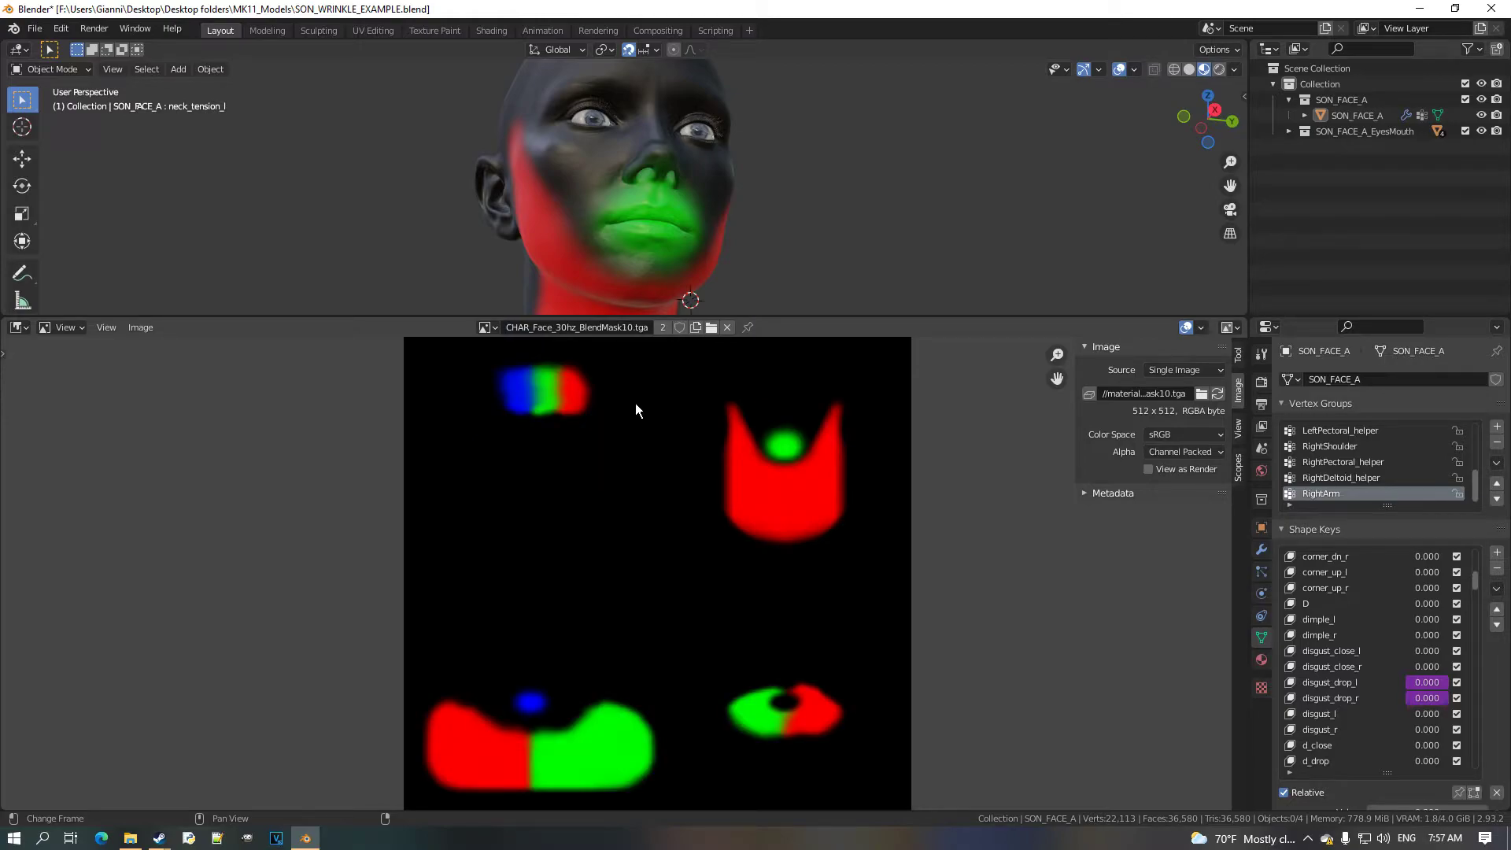
middle_drag(691, 295, 600, 250)
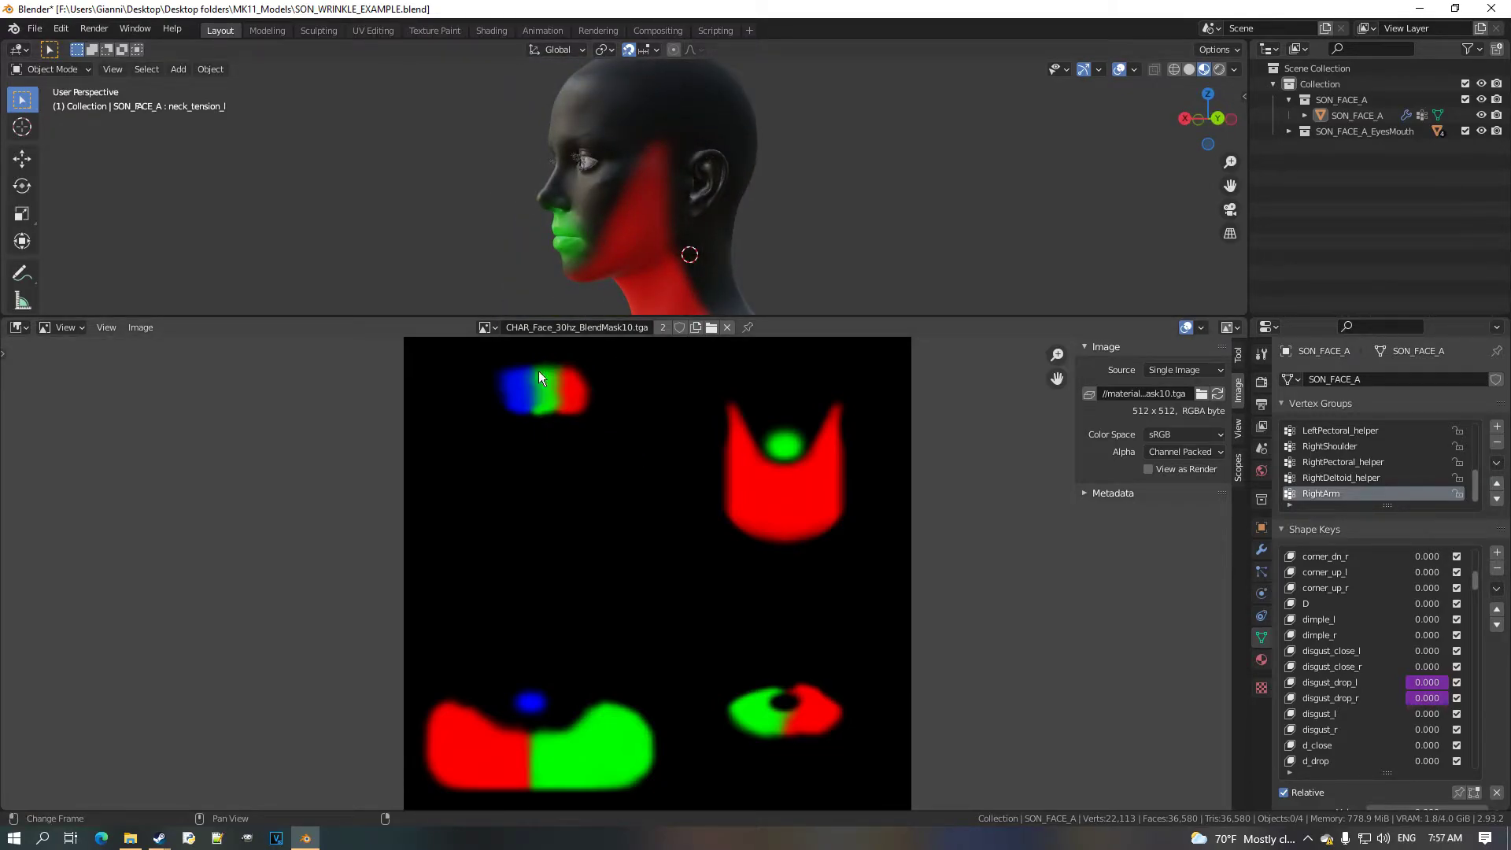
click(489, 327)
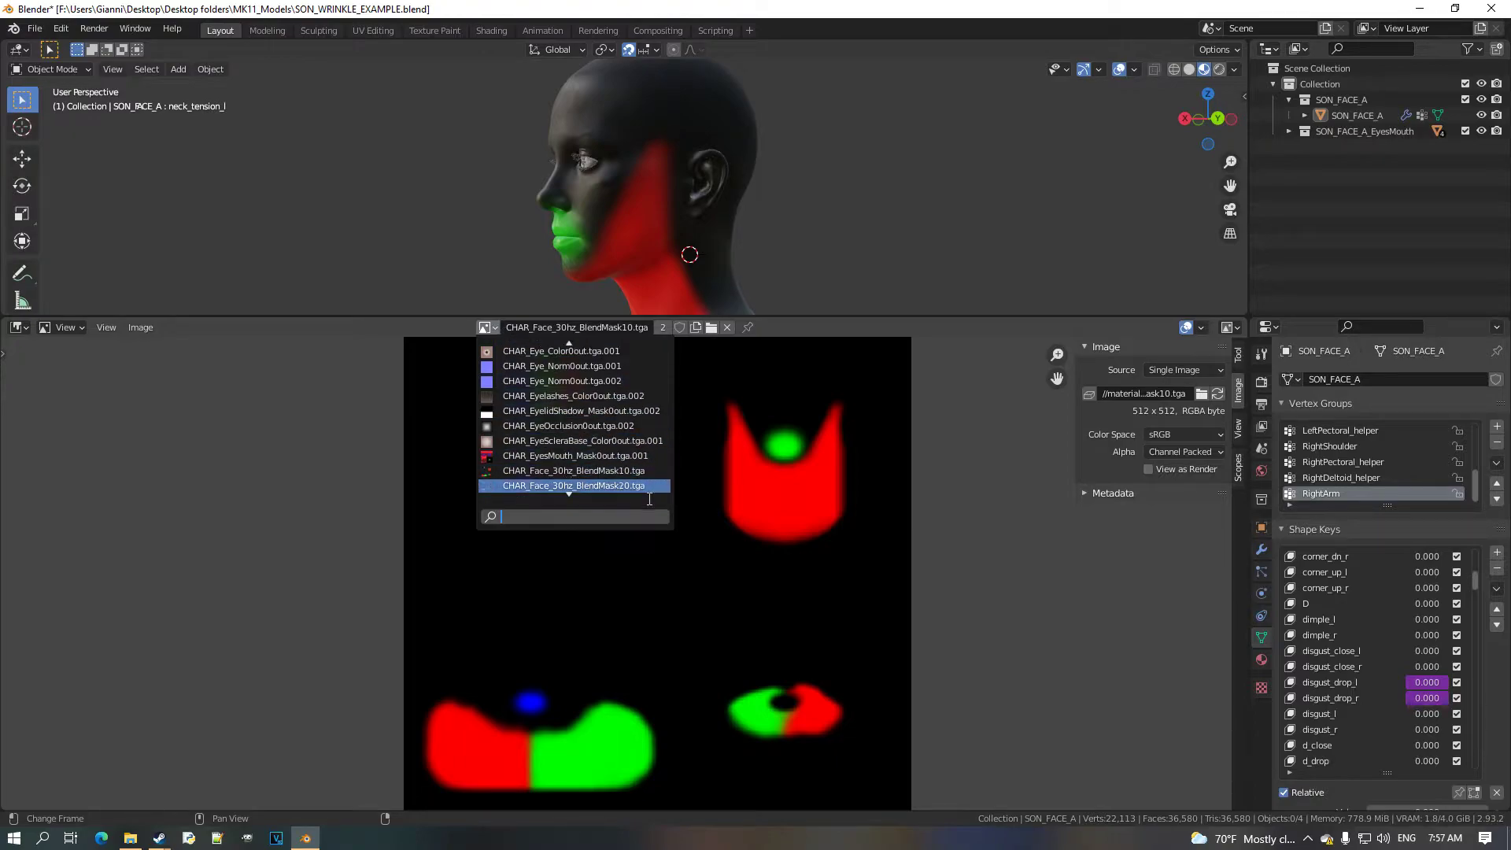
click(649, 494)
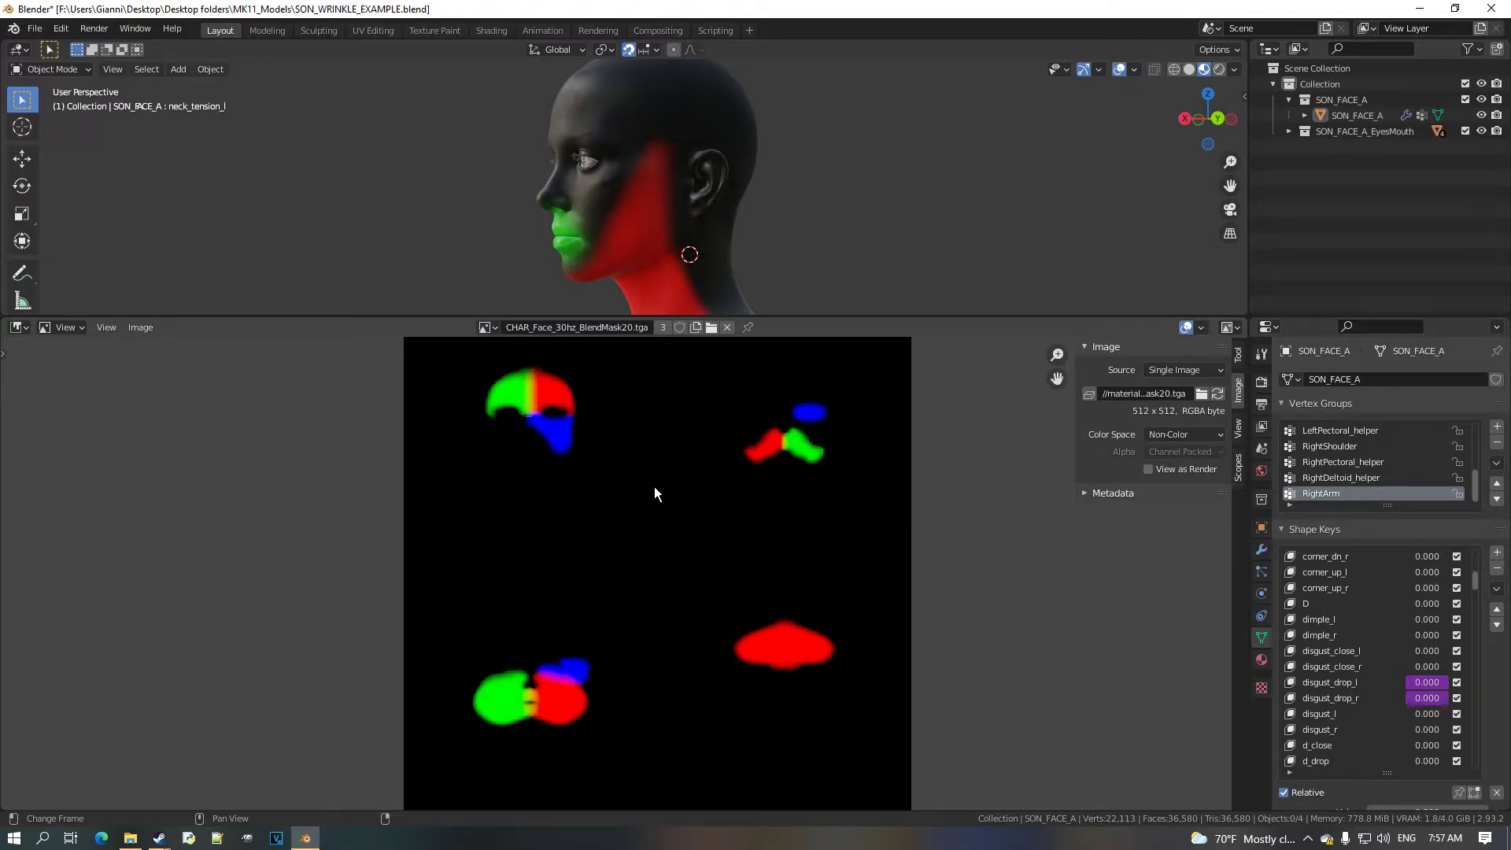
middle_drag(684, 275, 751, 240)
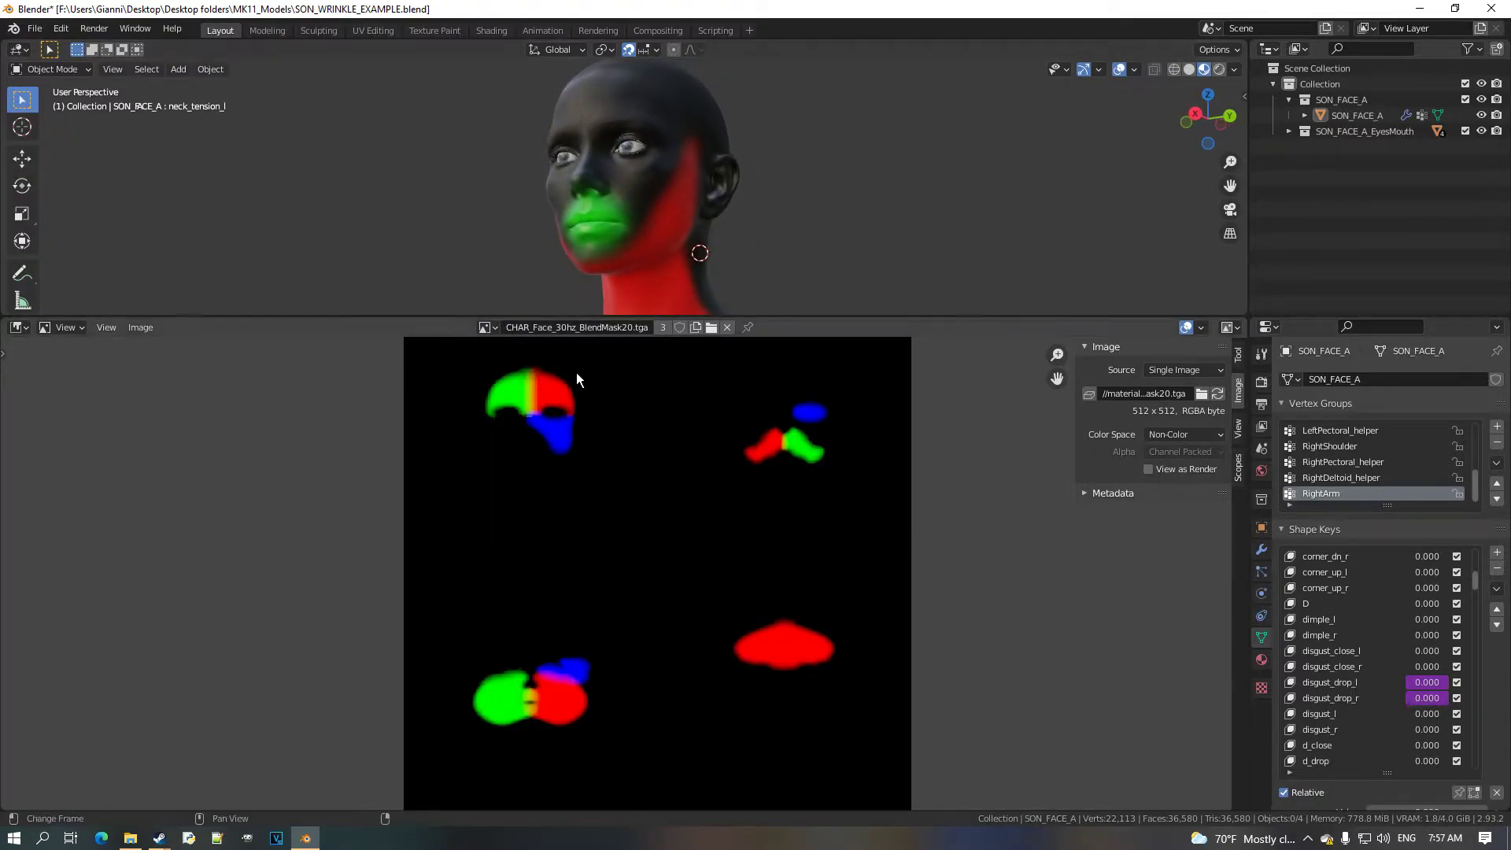
click(489, 327)
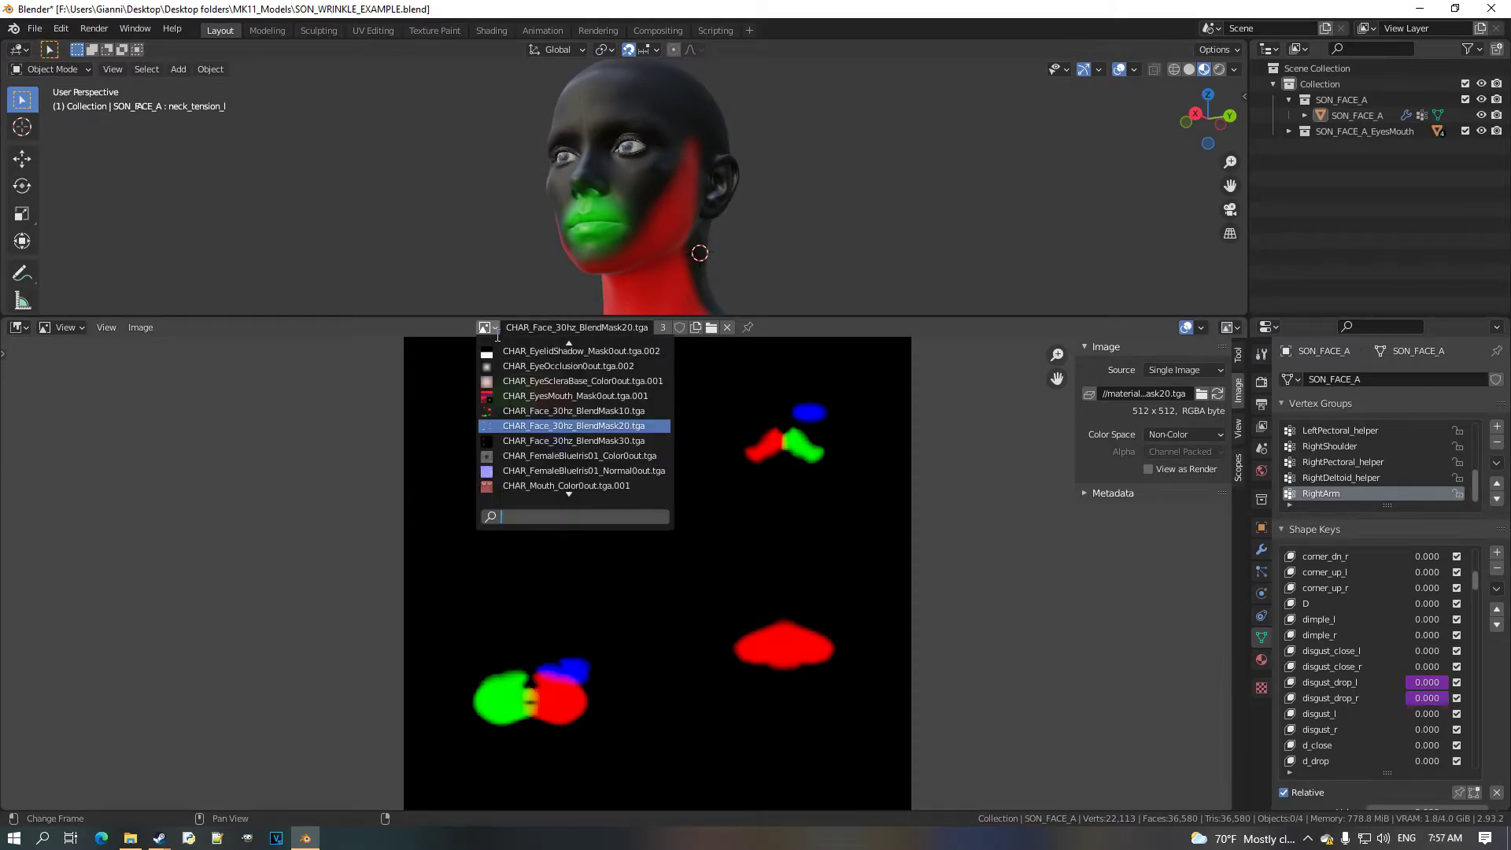
click(625, 441)
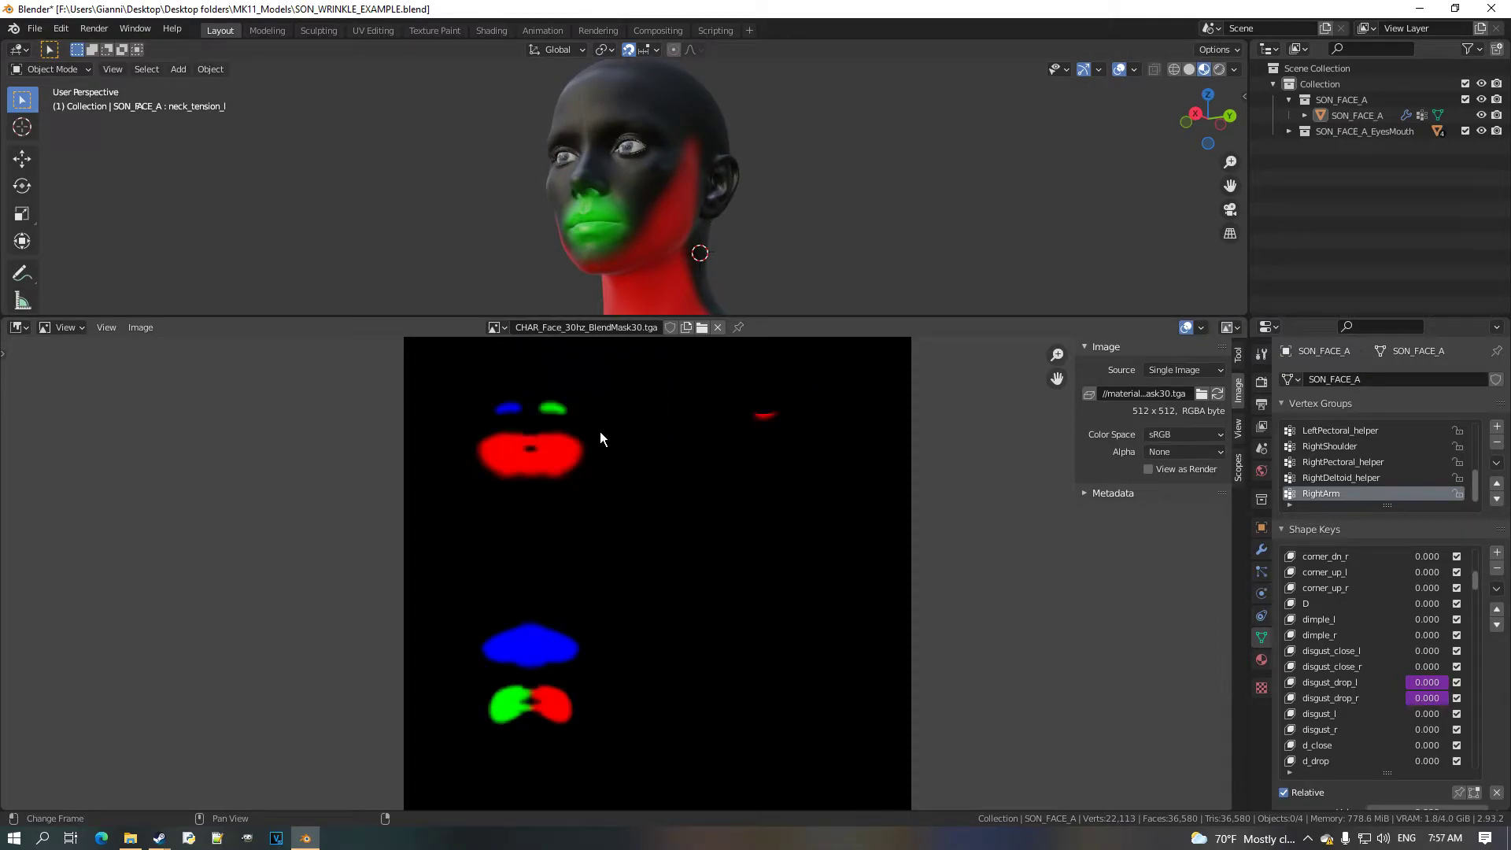
click(508, 333)
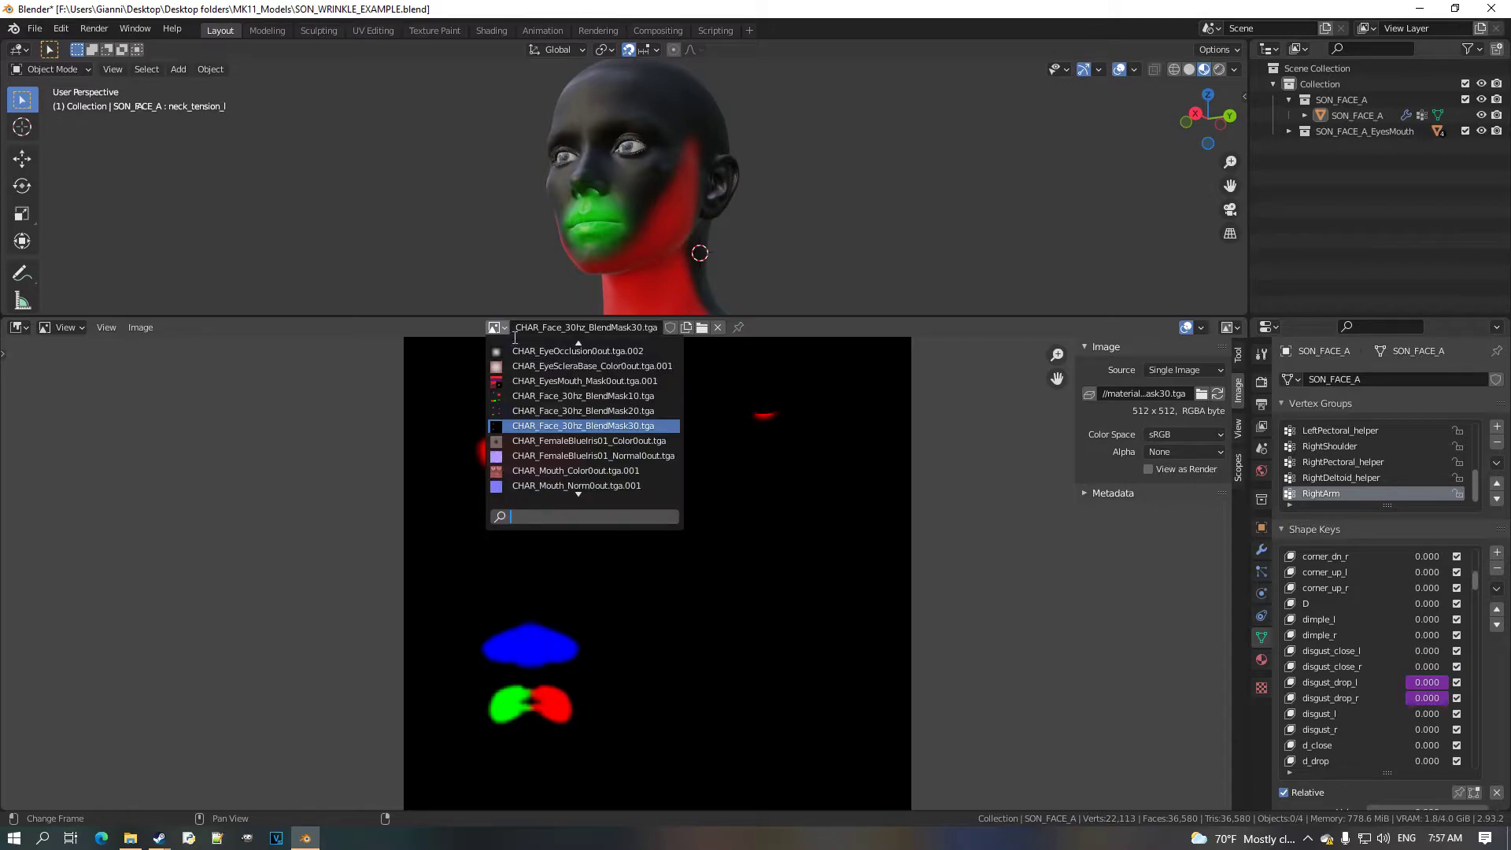
Set the alpha mode of CHAR_Face_30hz_BlendMask30.tga to Channel Packed and show its alpha channel.
click(1185, 451)
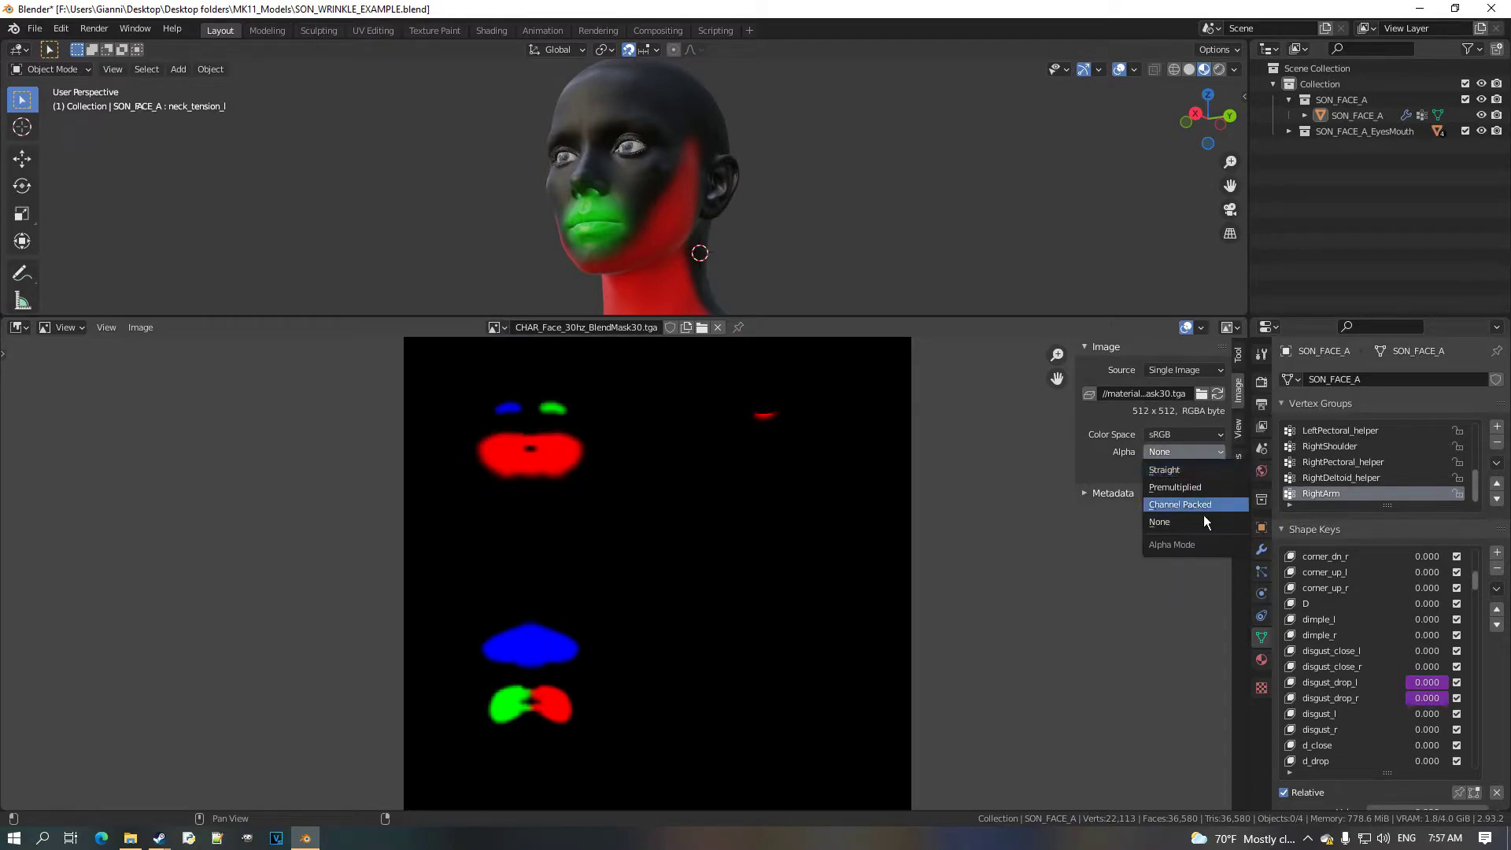
click(1202, 509)
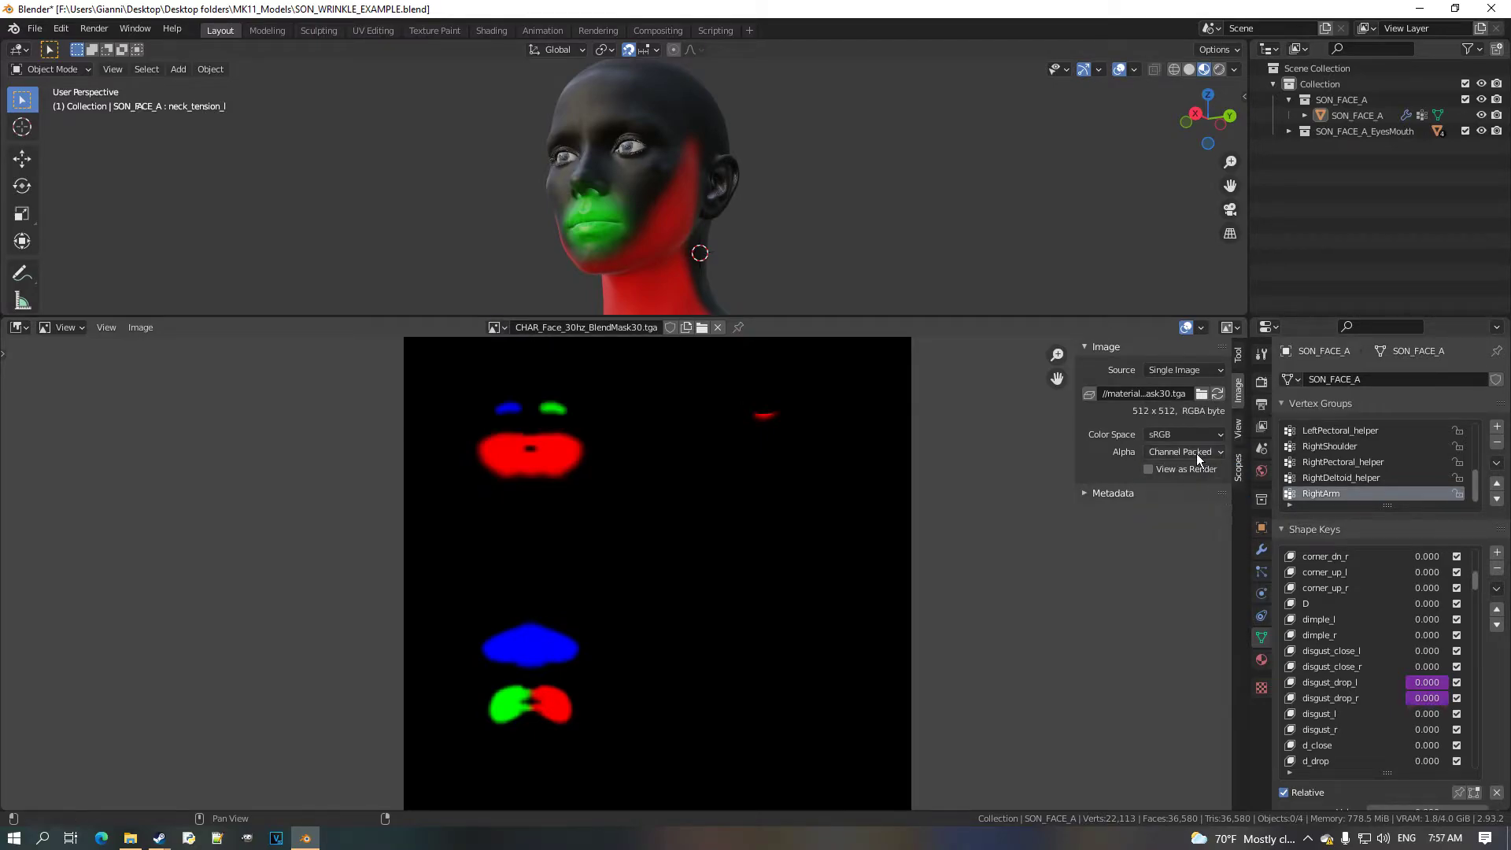
click(1233, 328)
click(1257, 383)
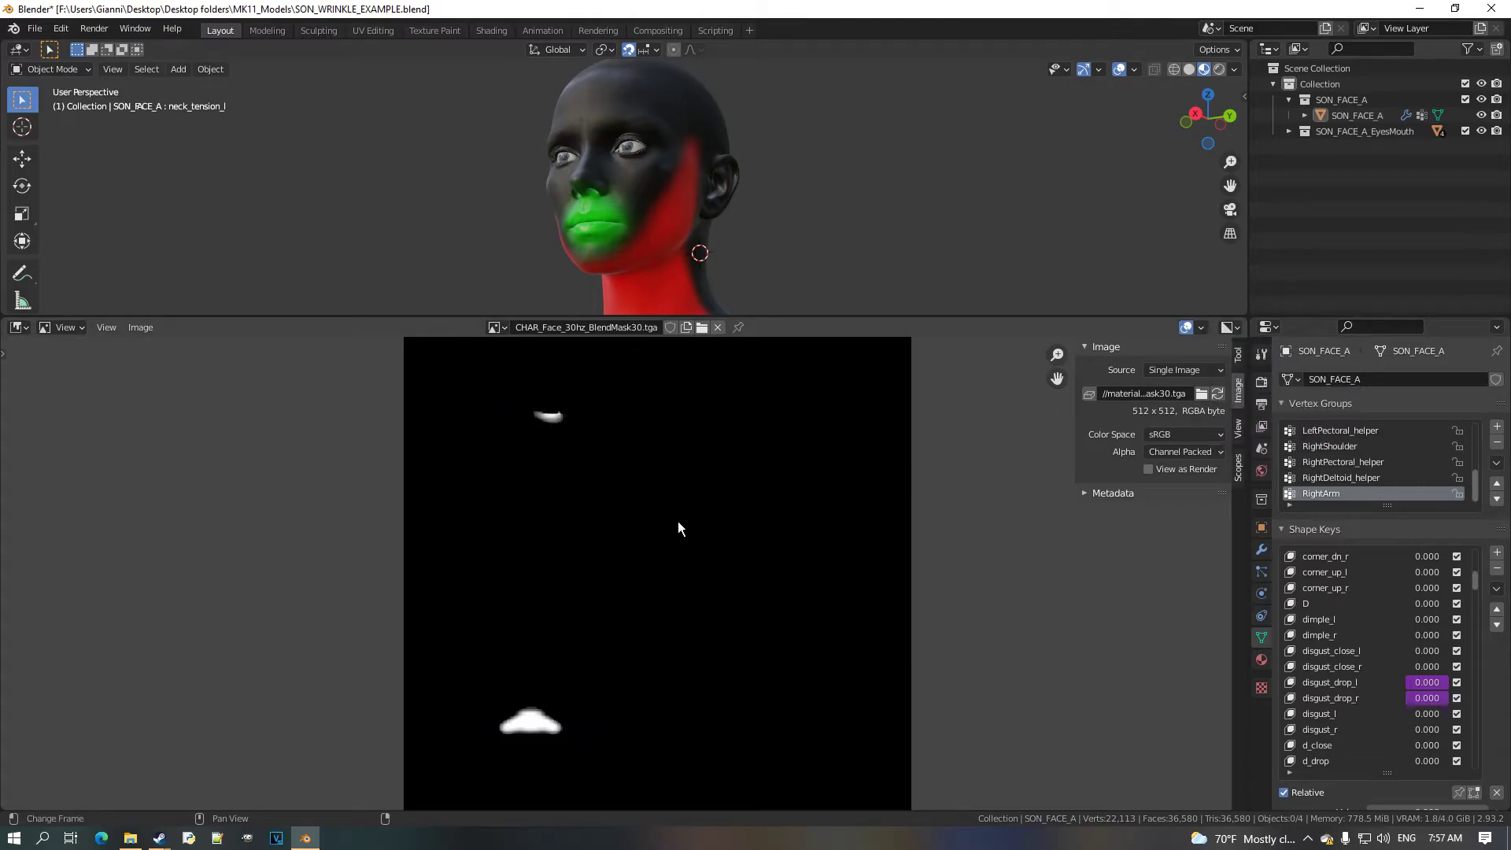
Examine the channel-packed CHAR_Face_30hz_BlendMask30.tga in colour and alpha, and leave it displayed in colour.
click(1241, 330)
click(1251, 380)
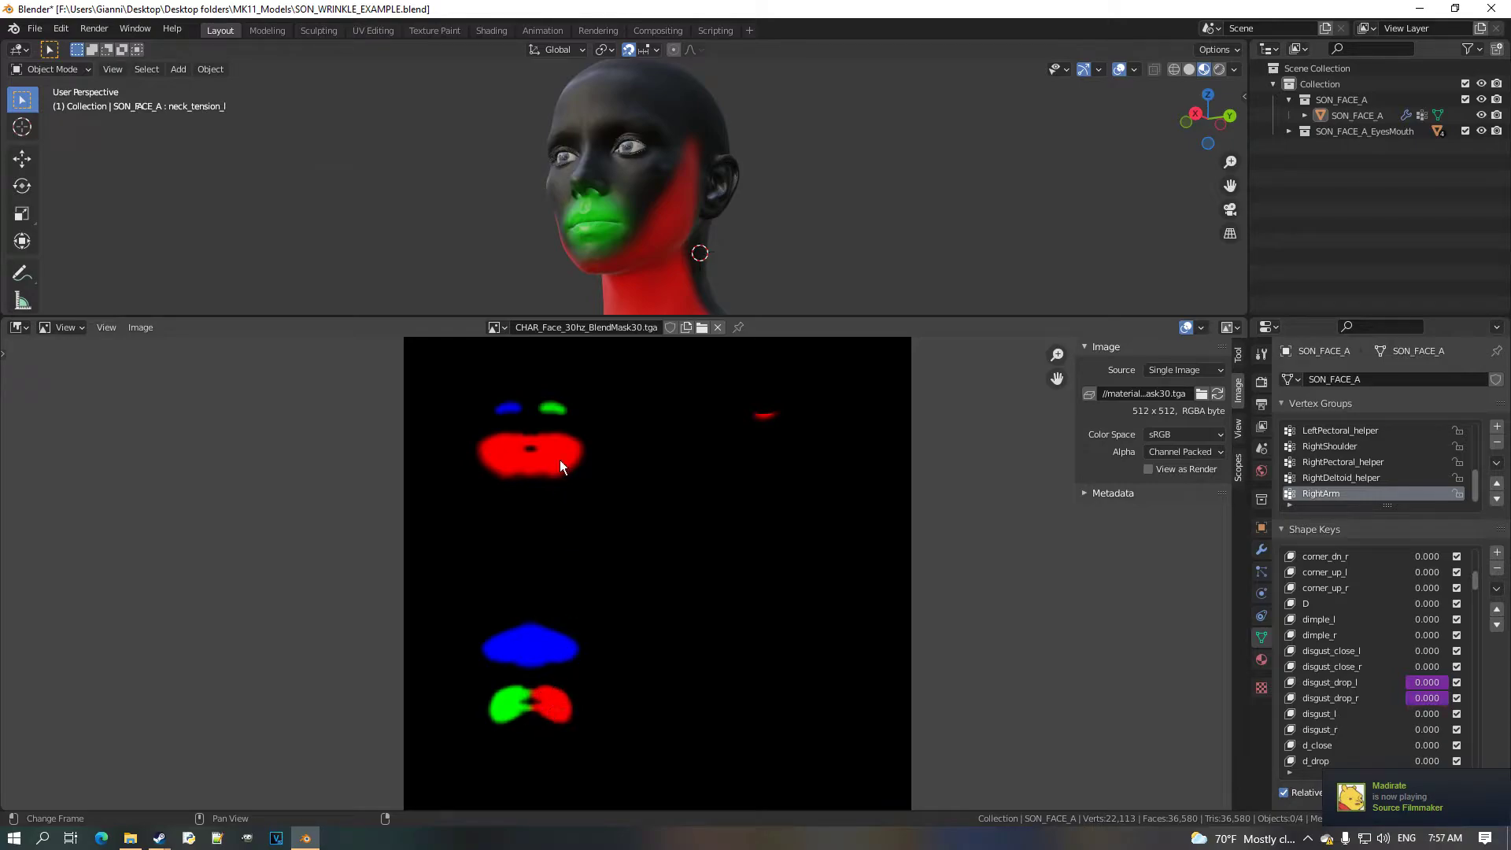
click(1233, 329)
click(1269, 382)
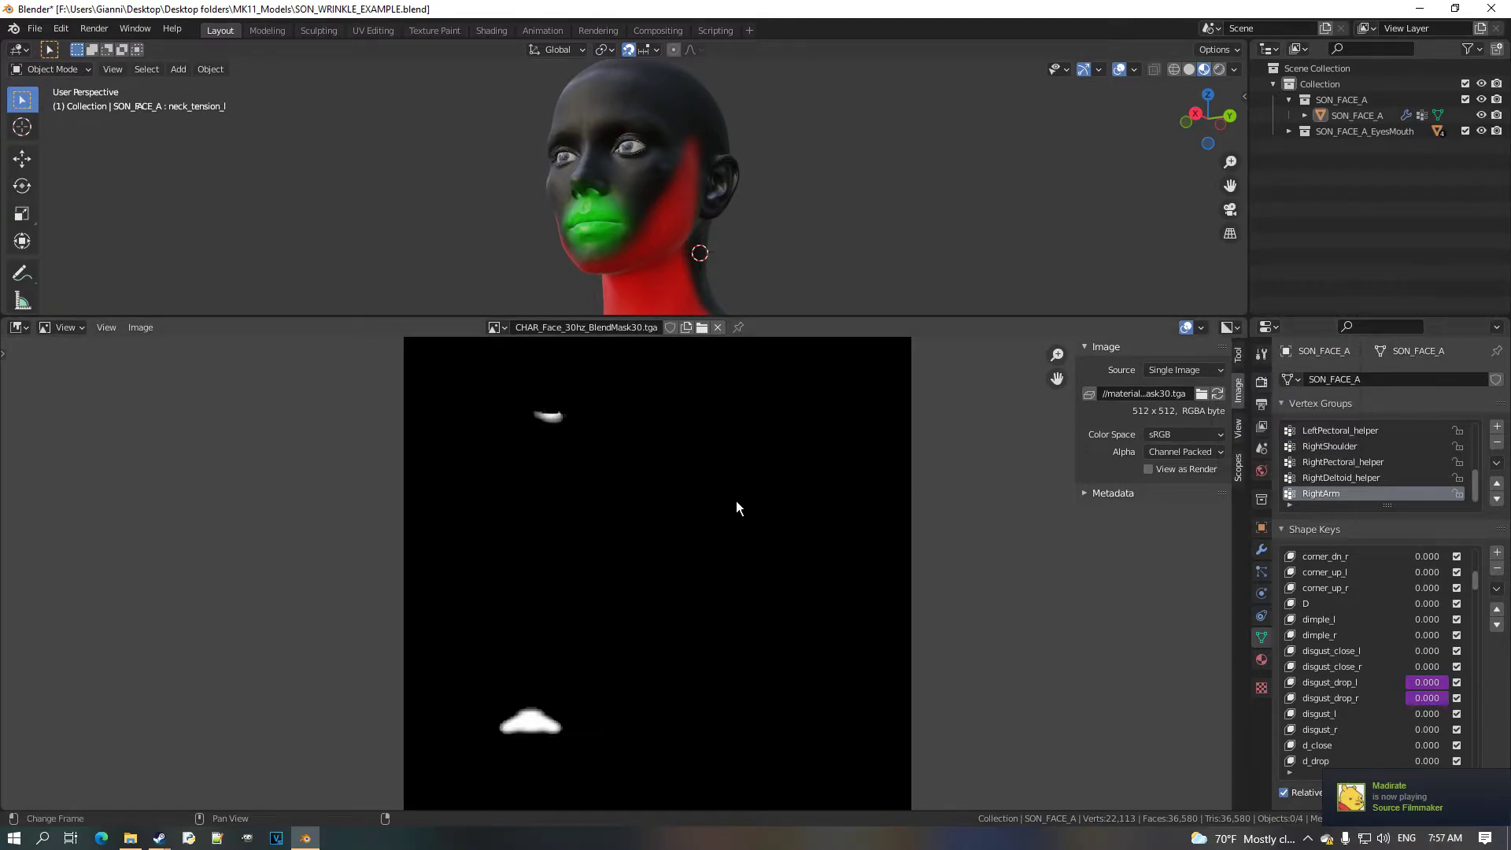
click(1230, 328)
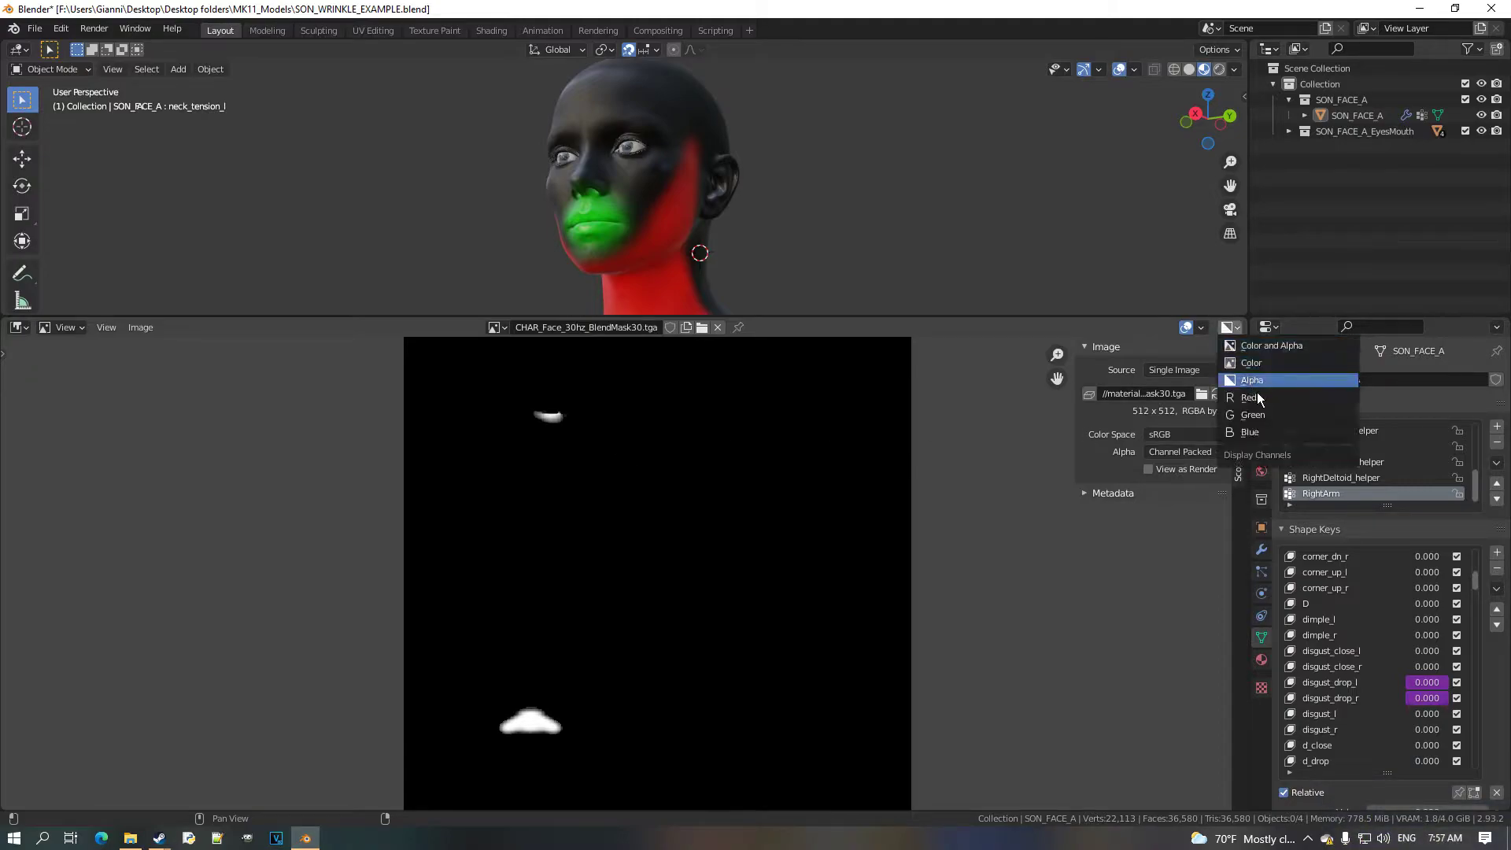
click(1267, 368)
click(1184, 452)
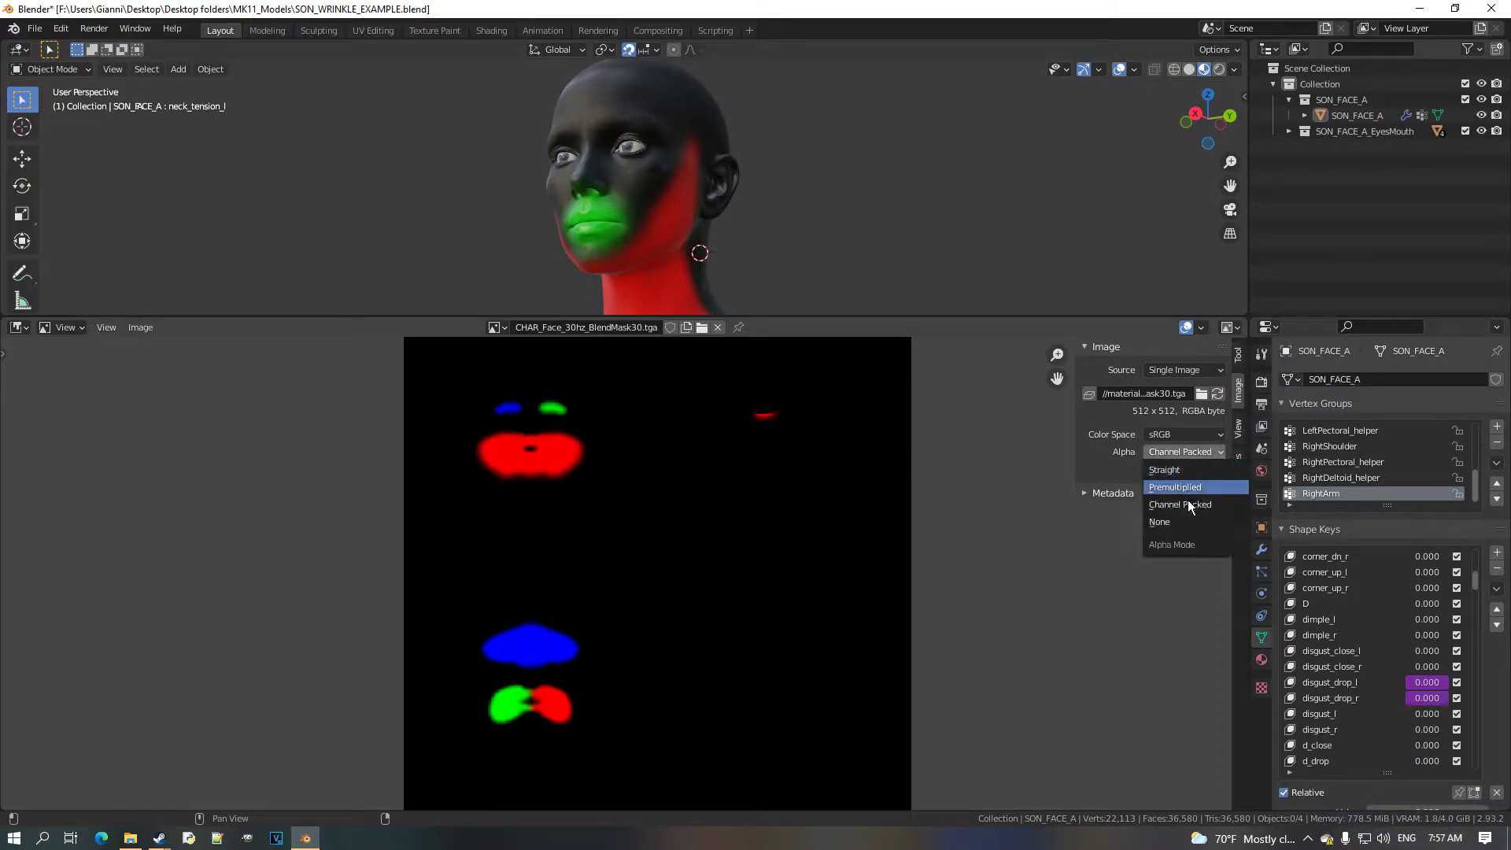
Switch the lower editor area from the Image Editor to the Shader Editor.
click(22, 328)
click(90, 396)
click(22, 328)
click(95, 475)
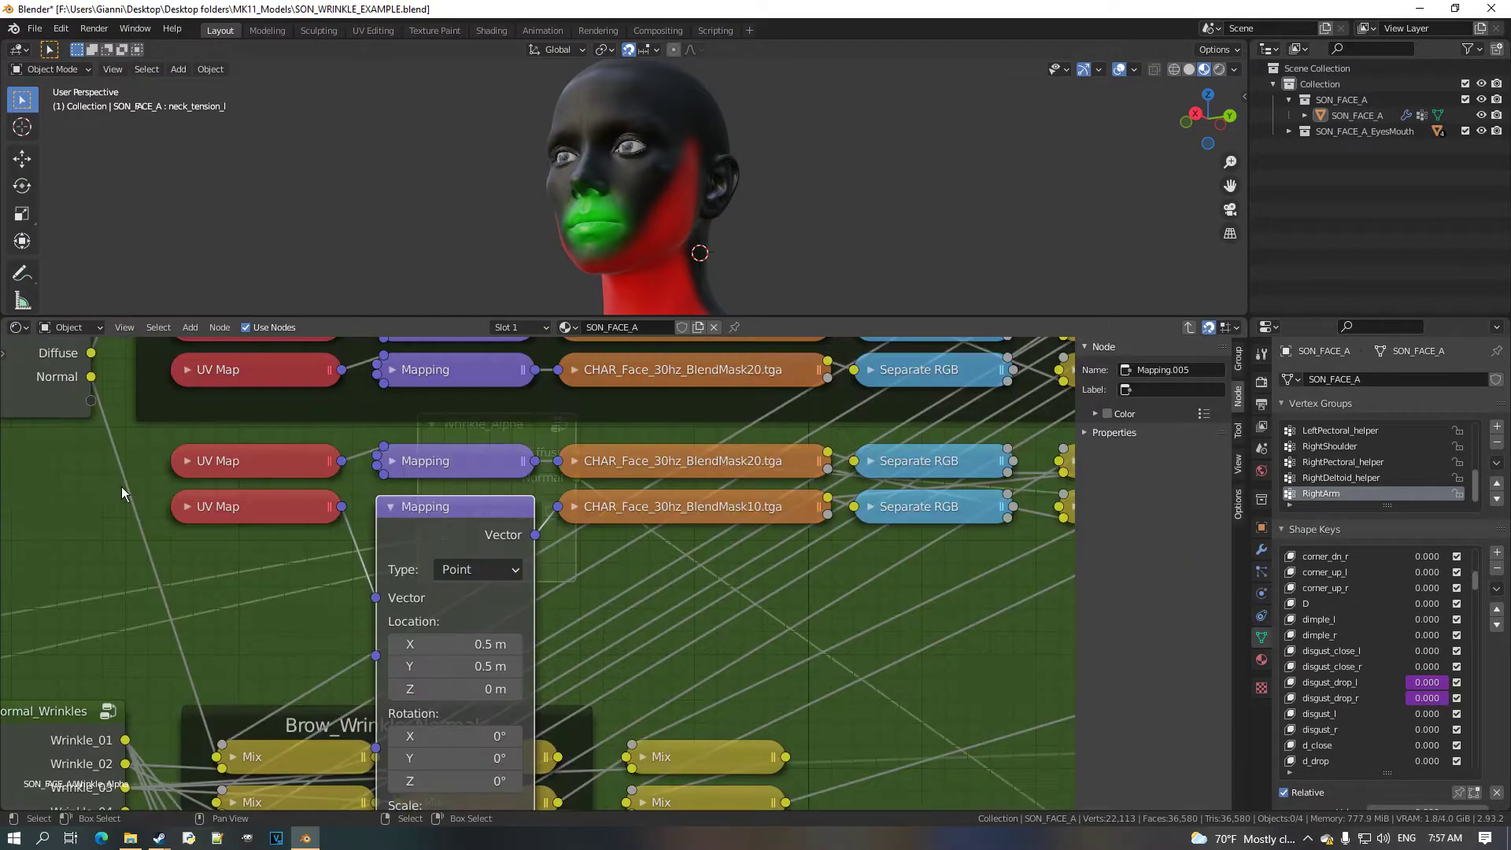
Assign CHAR_Face_30hz_BlendMask30.tga to the bottom mask row's Image Texture node and collapse the node.
scroll(535, 568, up, 1)
click(614, 510)
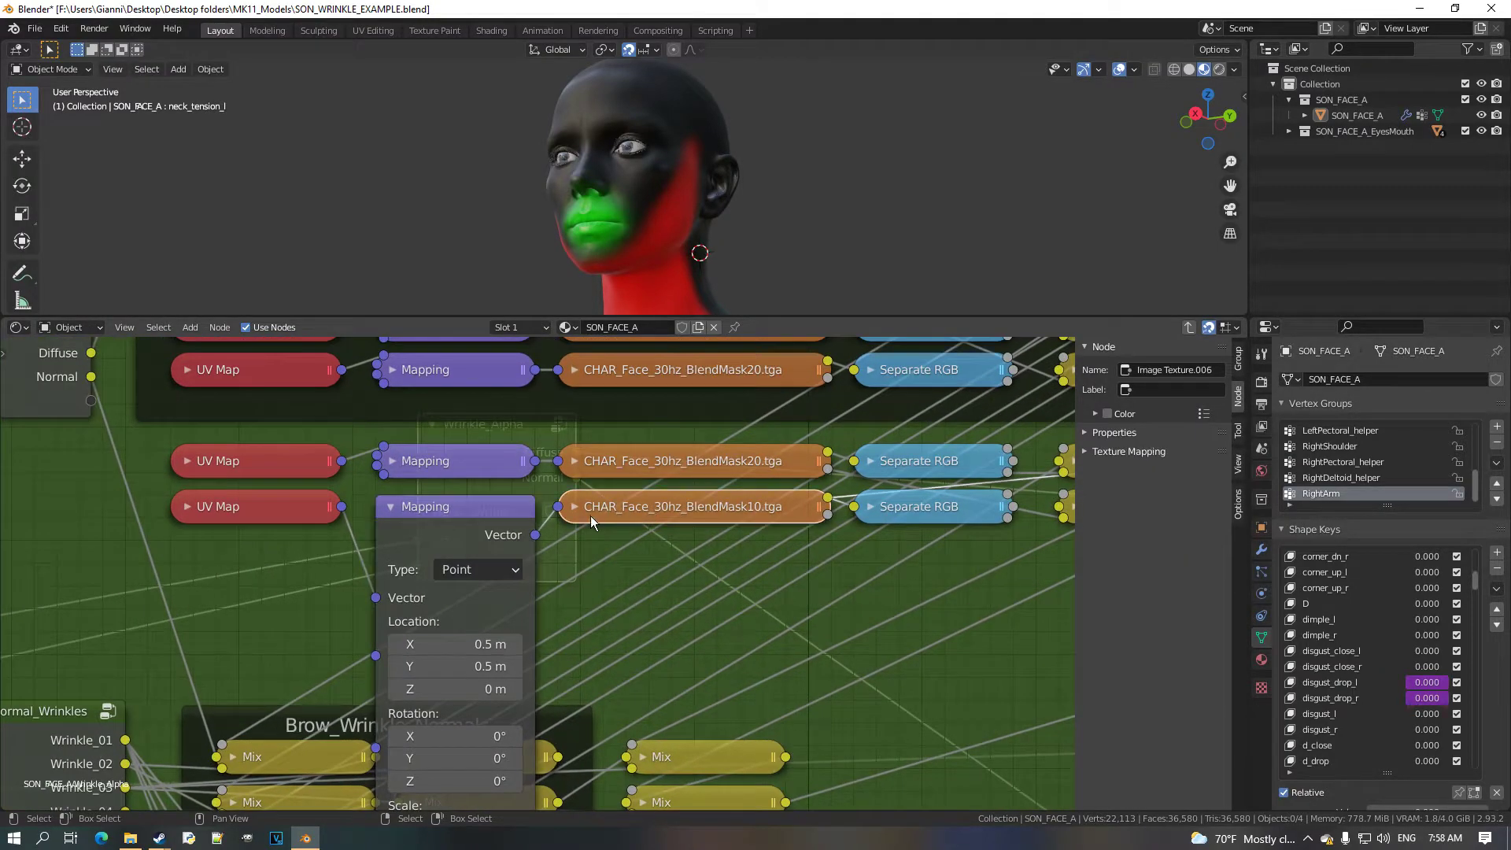
click(582, 508)
click(586, 593)
scroll(680, 512, down, 2)
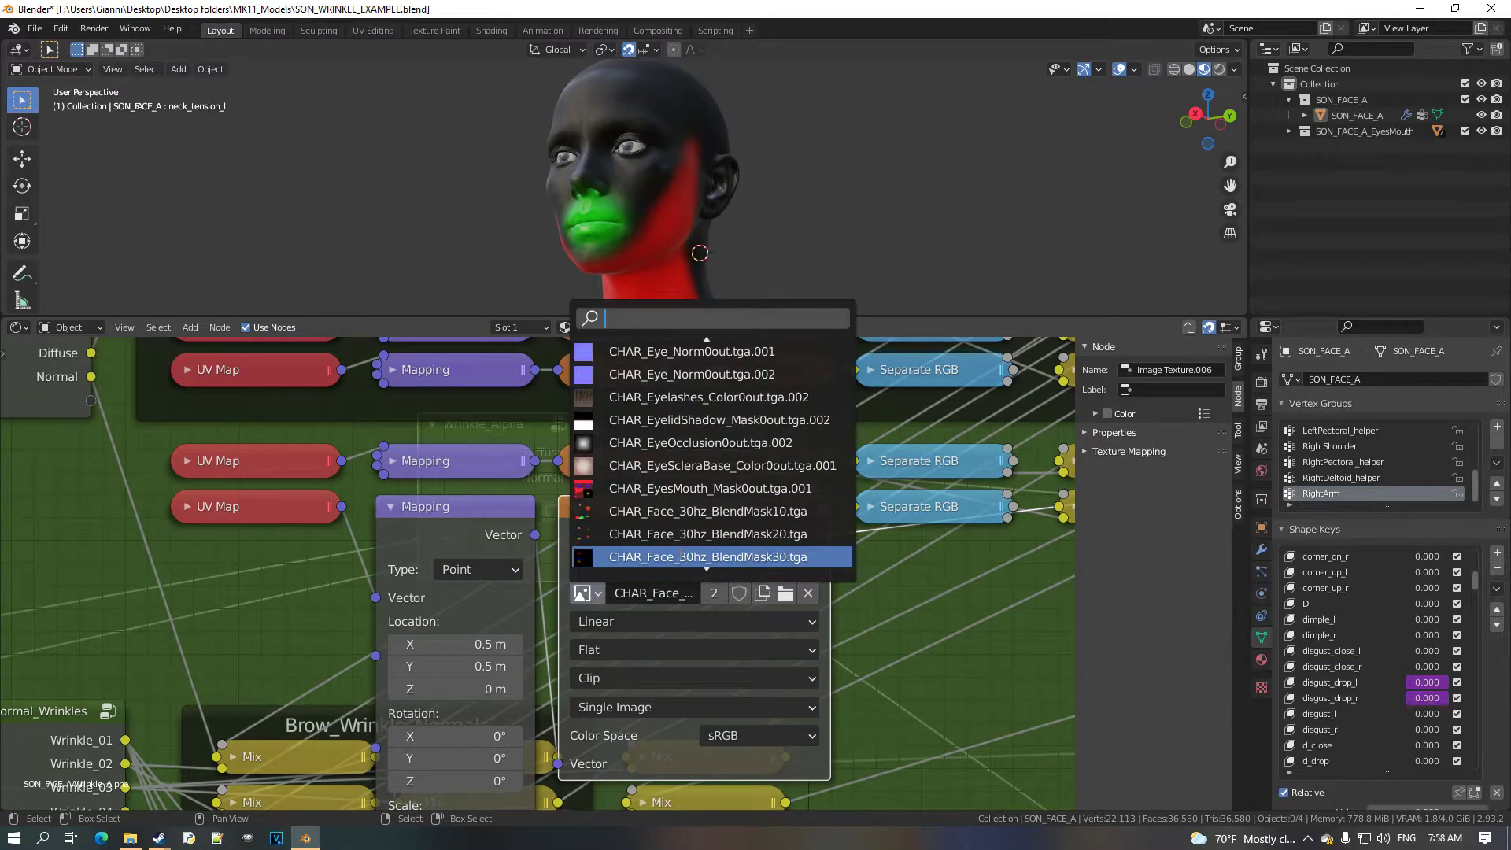
click(680, 551)
click(578, 513)
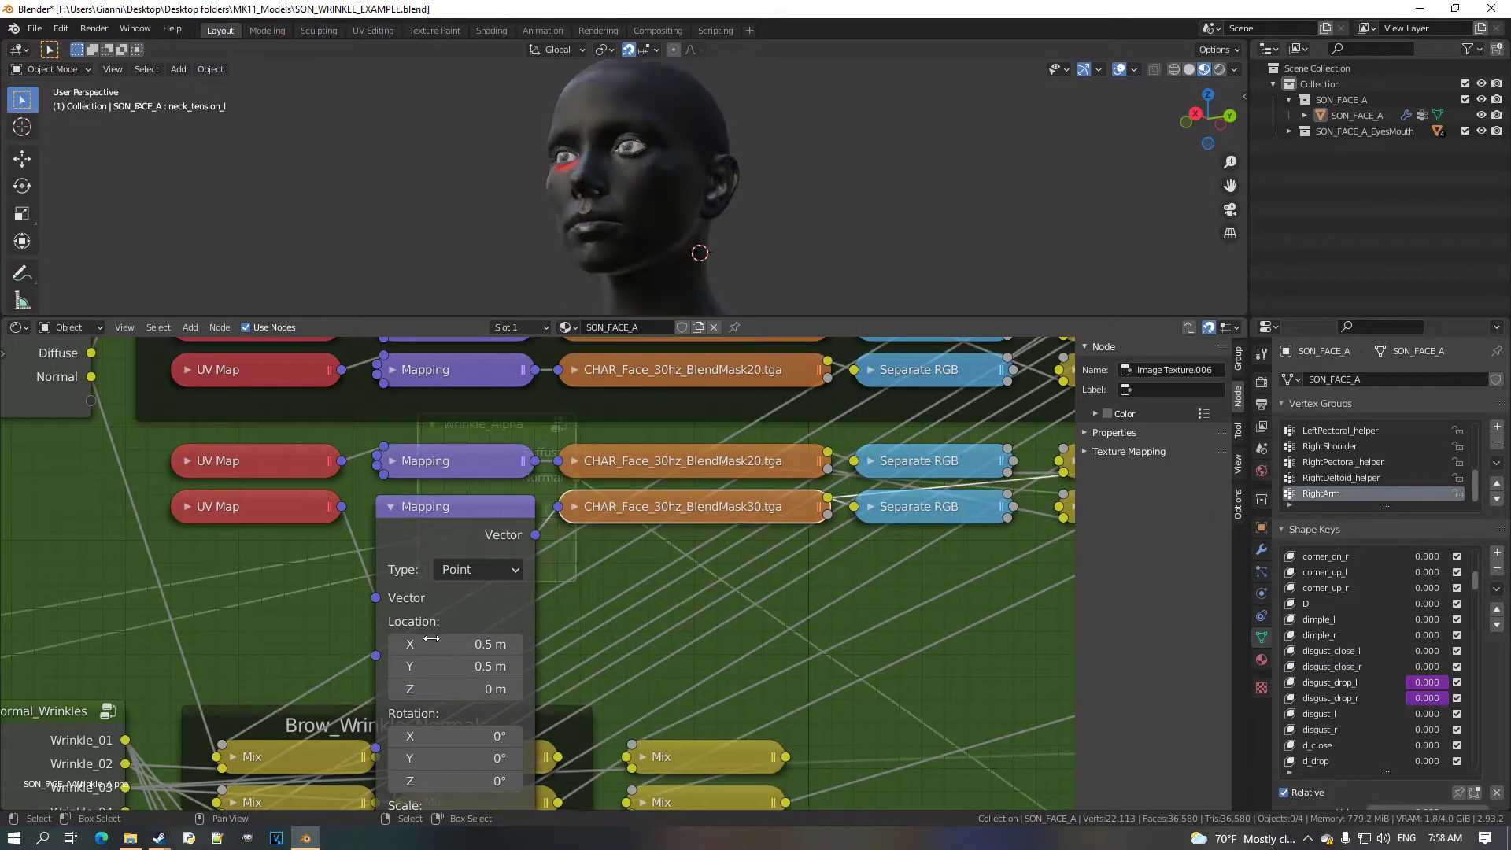
Set the bottom row's Mapping node location to 0 m in X and Y, and collapse the node.
click(403, 653)
click(404, 652)
click(404, 653)
click(404, 652)
click(397, 645)
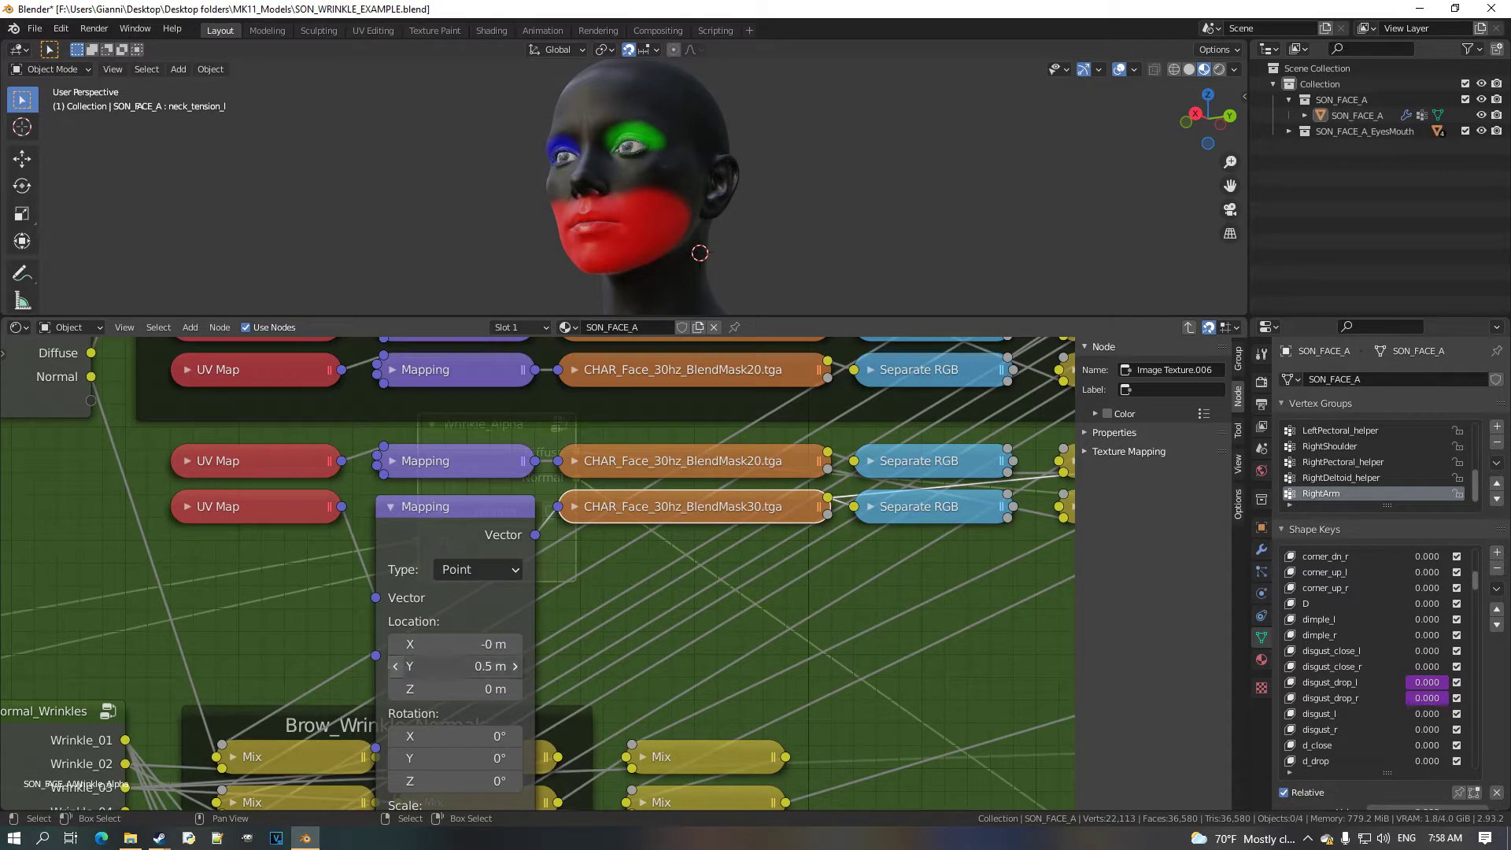
click(403, 675)
click(403, 675)
click(402, 676)
click(402, 675)
click(403, 675)
middle_drag(619, 300, 675, 295)
scroll(639, 253, up, 1)
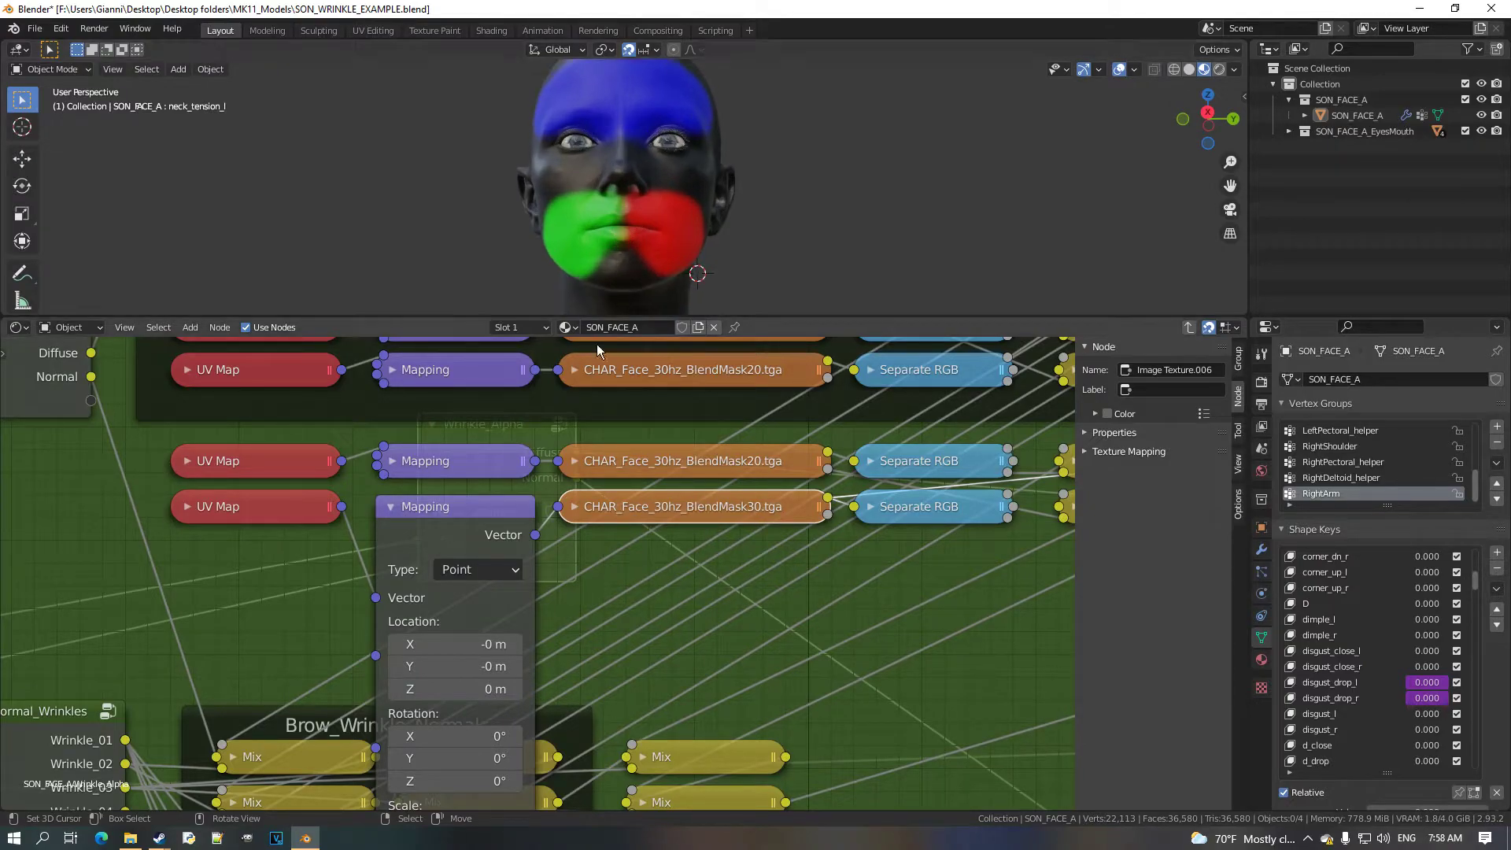
click(391, 508)
Connect the alpha output of the bottom row's CHAR_Face_30hz_BlendMask30.tga node to the Group Output's Diffuse input and check the mask on the face.
scroll(748, 520, down, 3)
middle_drag(748, 521, 161, 552)
scroll(376, 560, down, 3)
scroll(376, 560, up, 1)
drag(67, 544, 985, 464)
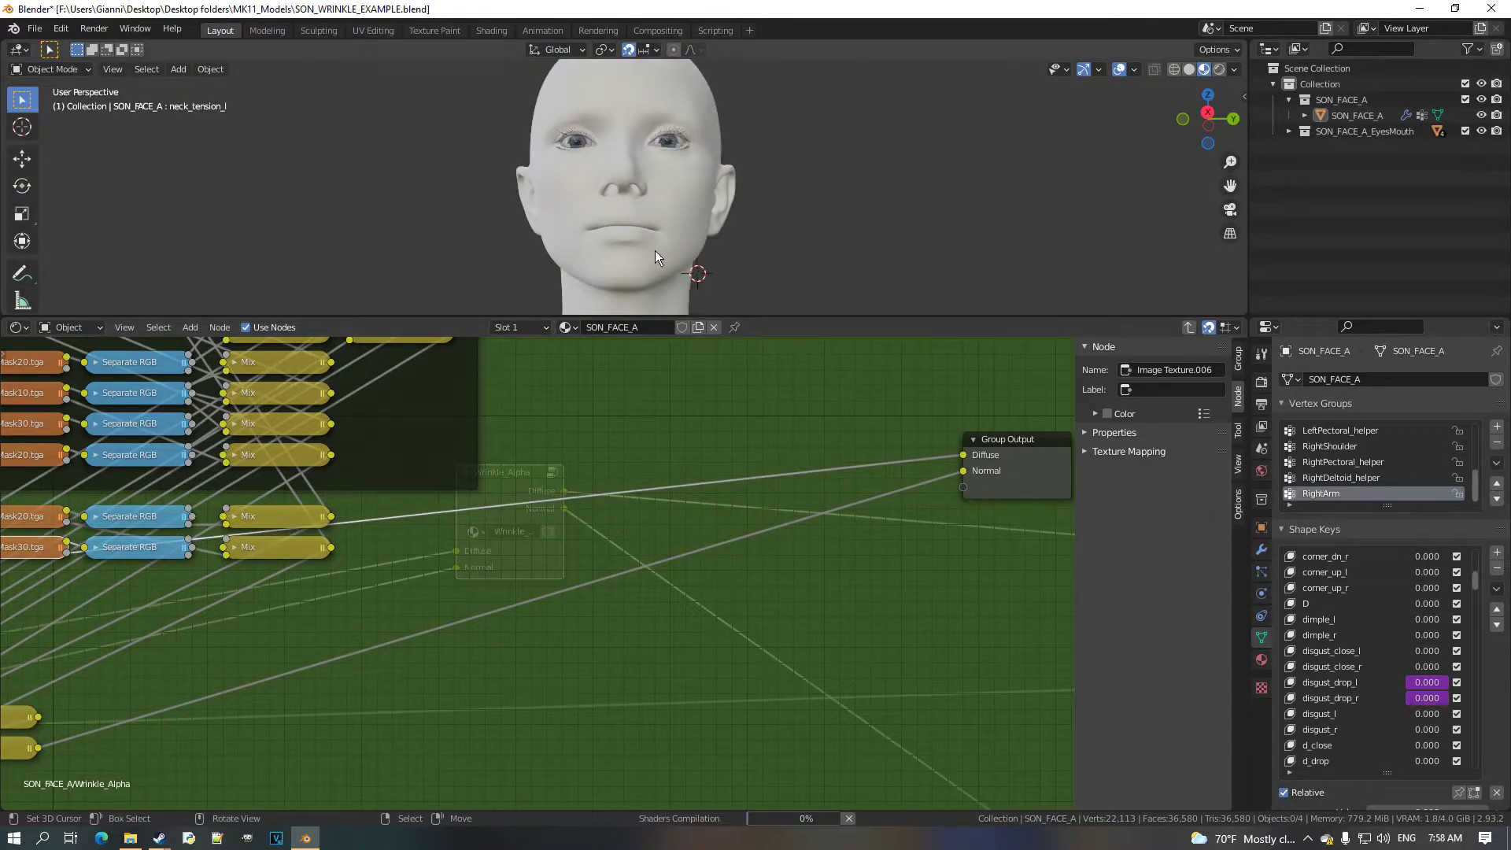
middle_drag(738, 211, 587, 277)
scroll(115, 526, up, 2)
middle_drag(115, 527, 499, 492)
scroll(472, 501, up, 1)
scroll(577, 516, up, 2)
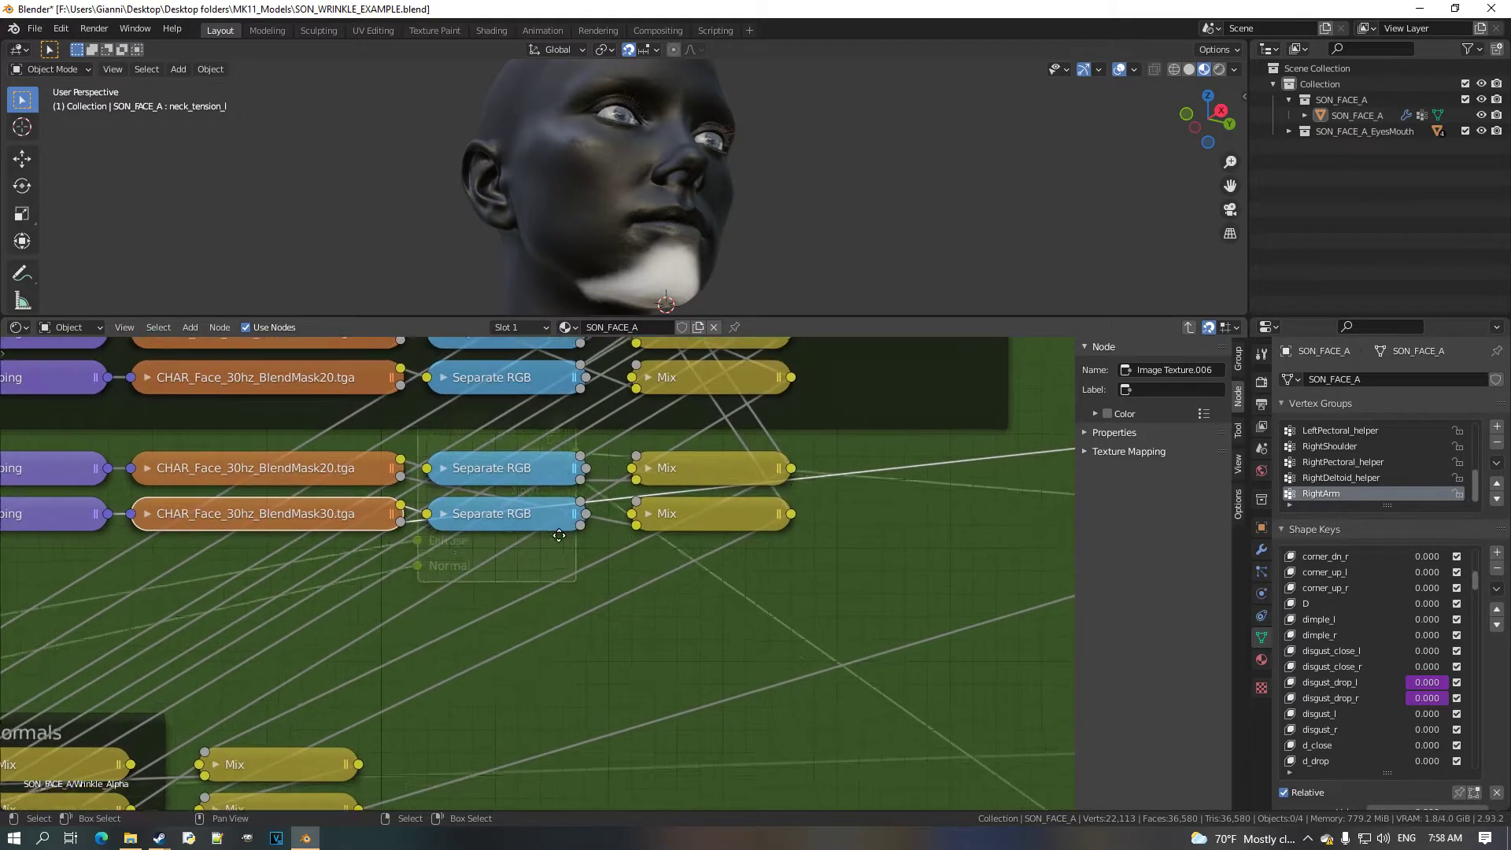
Move the two Mix nodes beside the bottom mask rows up slightly and place a duplicate of the lower one beneath them.
scroll(568, 532, down, 1)
click(639, 539)
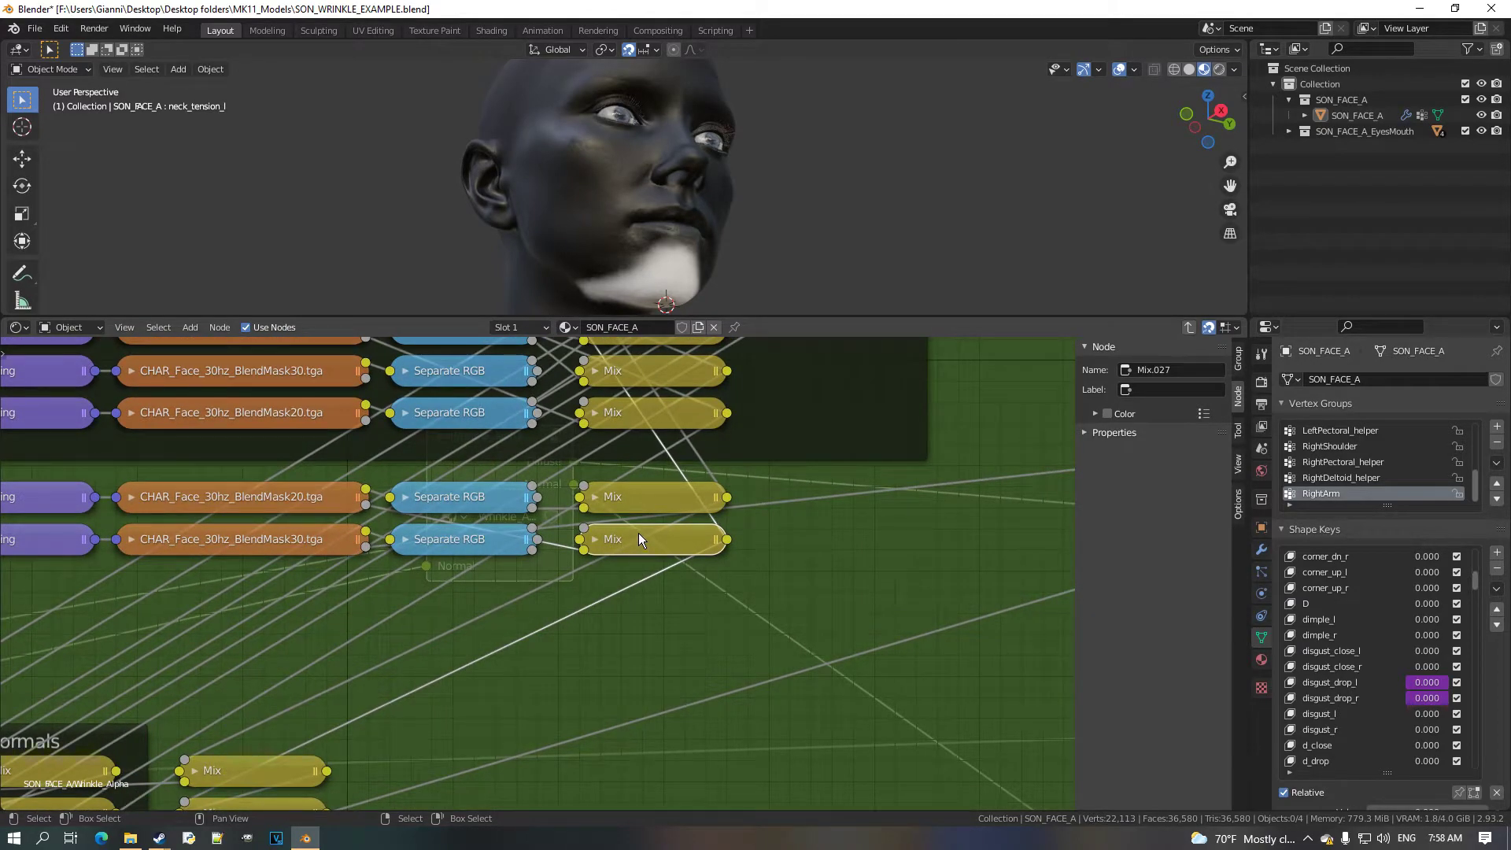
shift+click(648, 504)
drag(648, 503, 657, 490)
scroll(507, 536, up, 2)
click(743, 508)
key(shift+d)
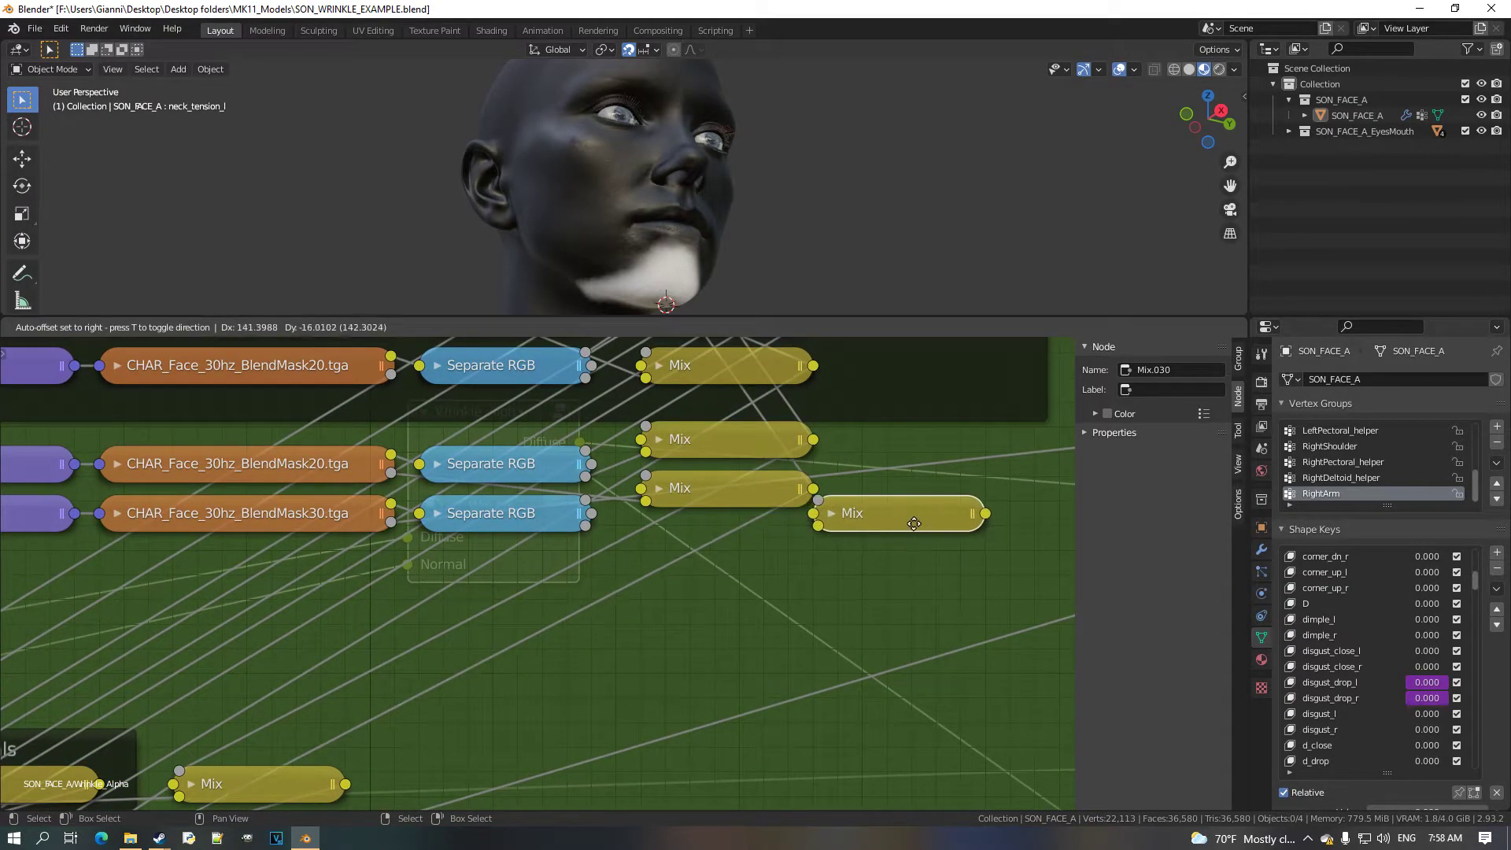
click(838, 579)
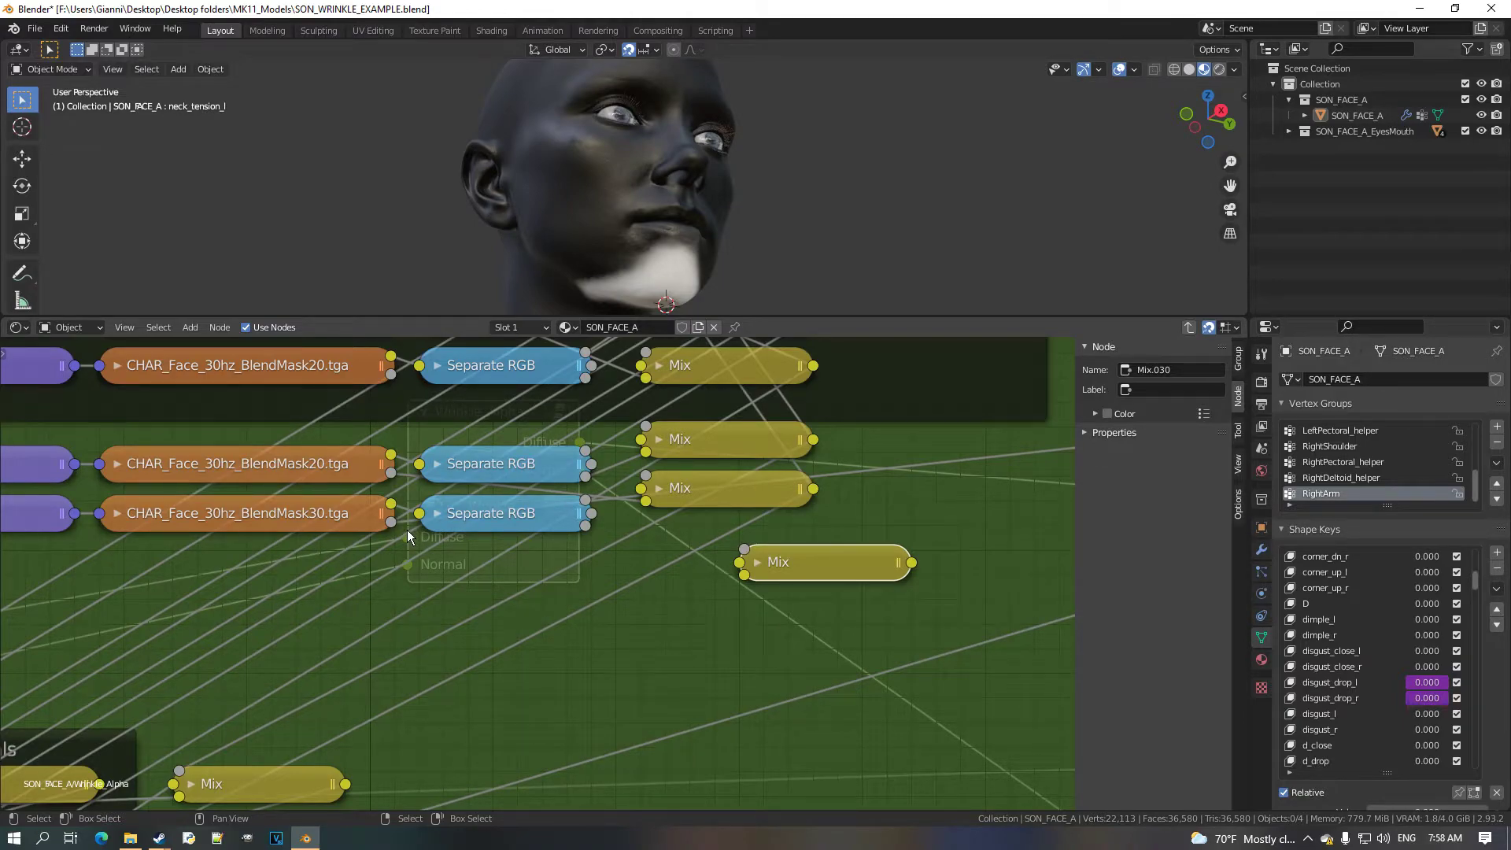
Delete the bottom row's Separate RGB node and connect the CHAR_Face_30hz_BlendMask30.tga alpha to the duplicated Mix node's second colour input.
click(519, 515)
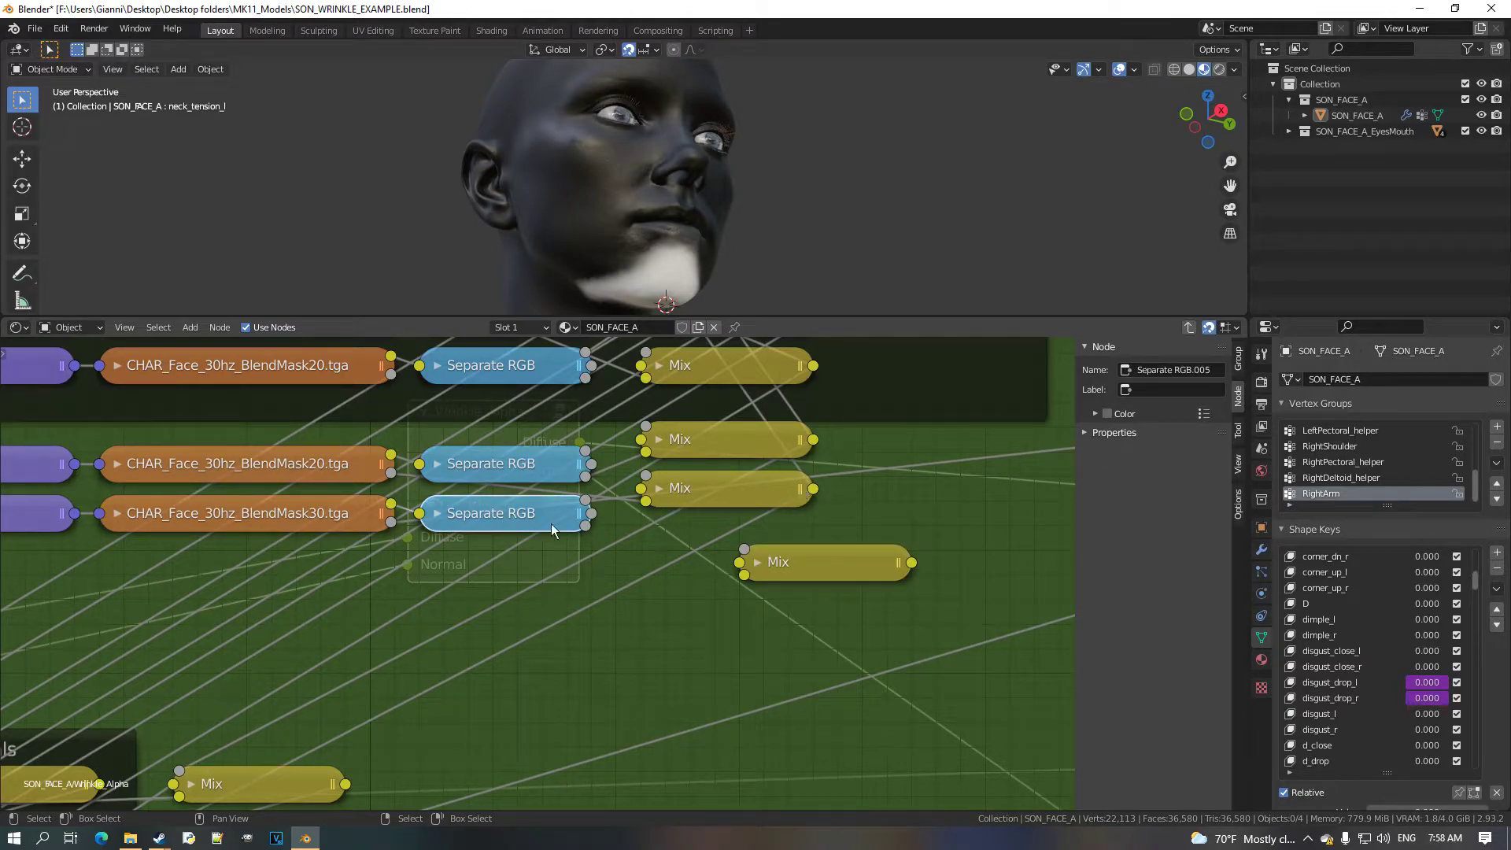
key(x)
drag(847, 575, 797, 600)
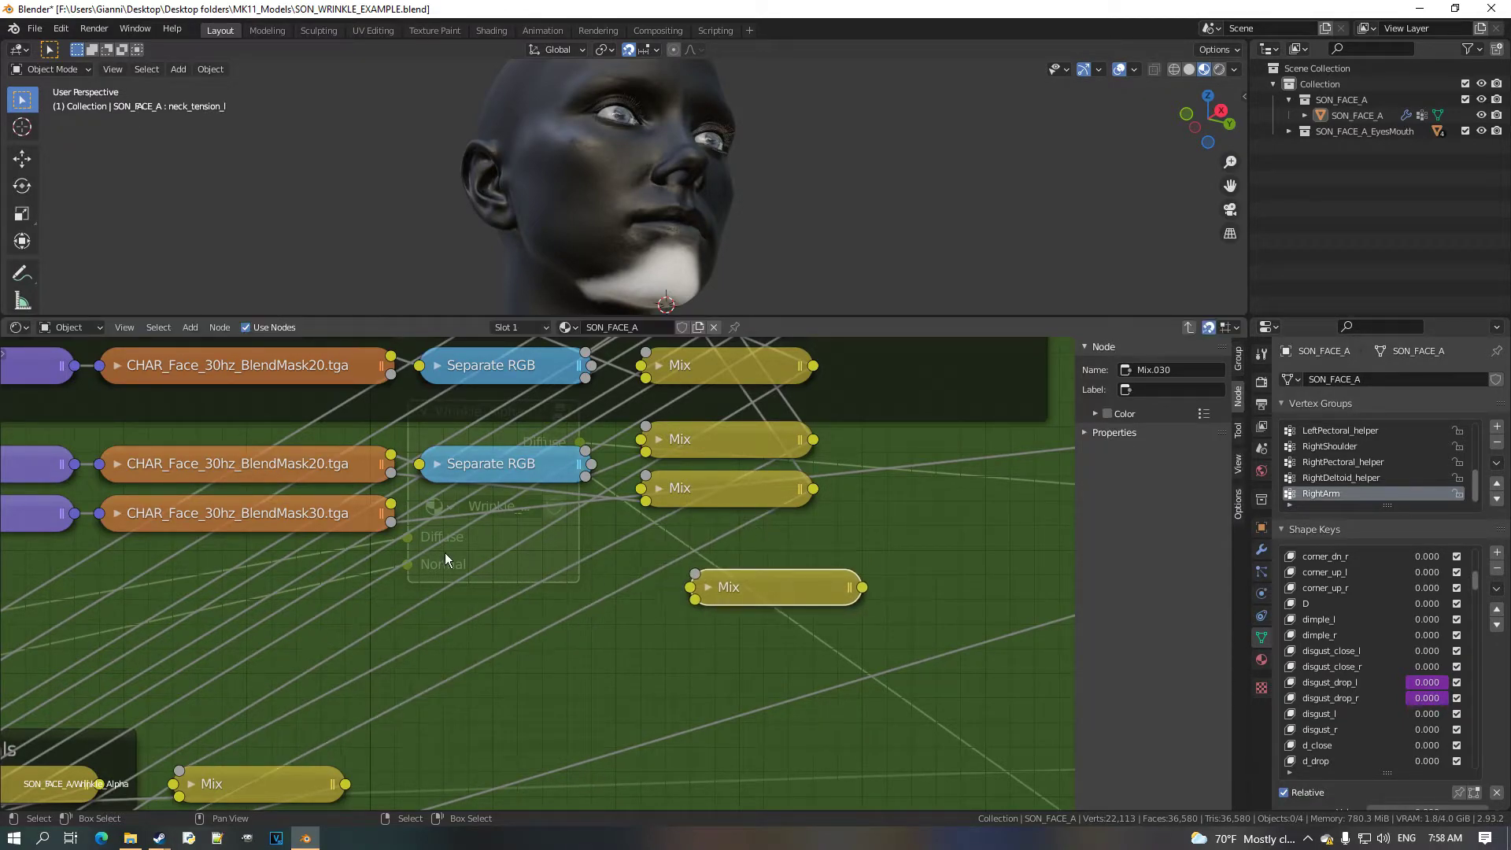
drag(408, 531, 712, 592)
click(709, 589)
click(709, 589)
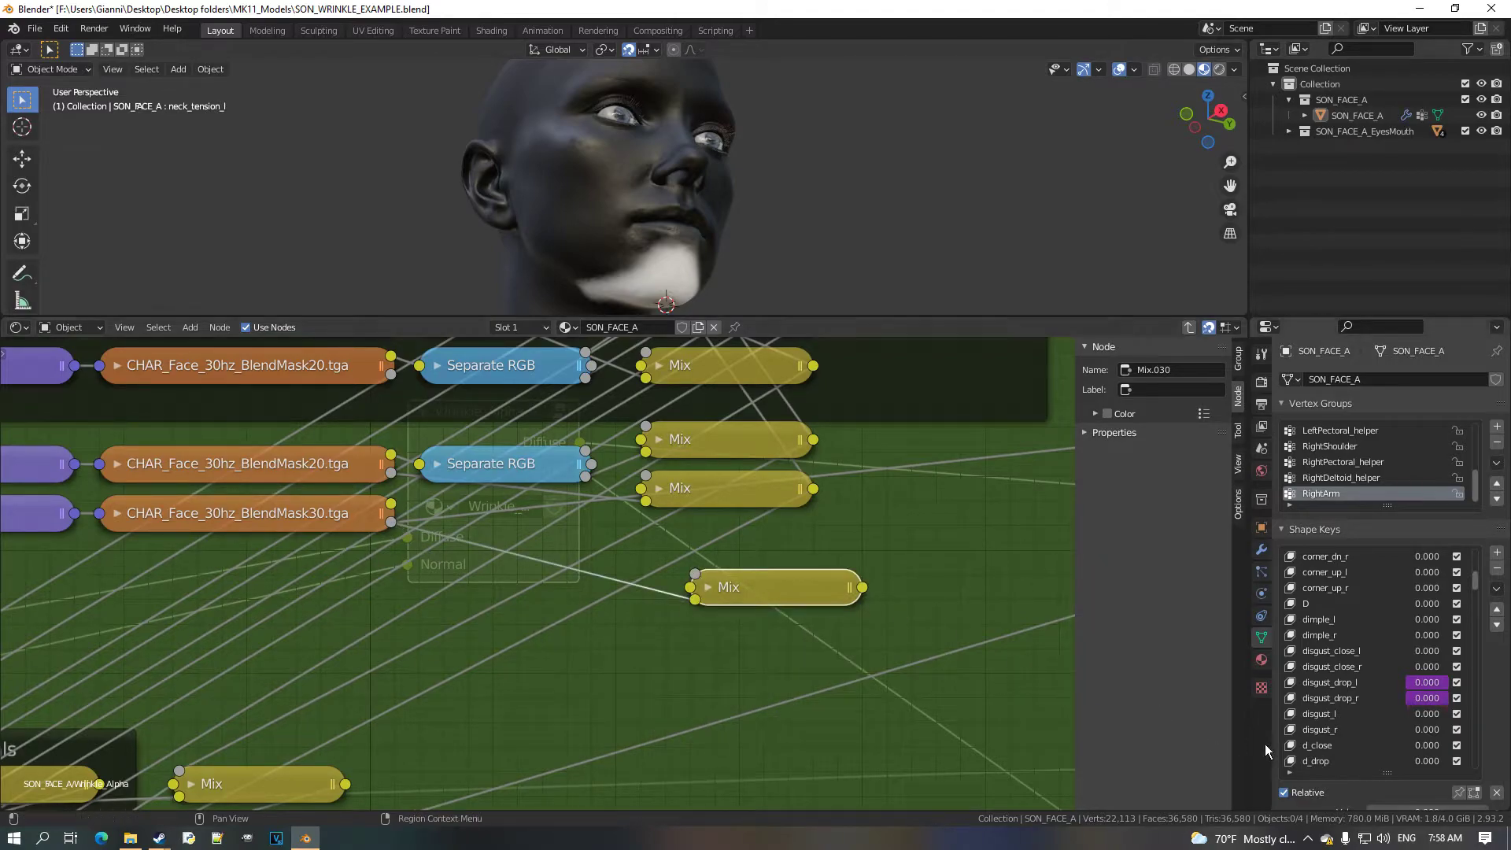
Drive the duplicated mask Mix node's Fac with a driver copied from the chin_up shape key, and align the collapsed node beneath the other two.
scroll(1385, 708, up, 8)
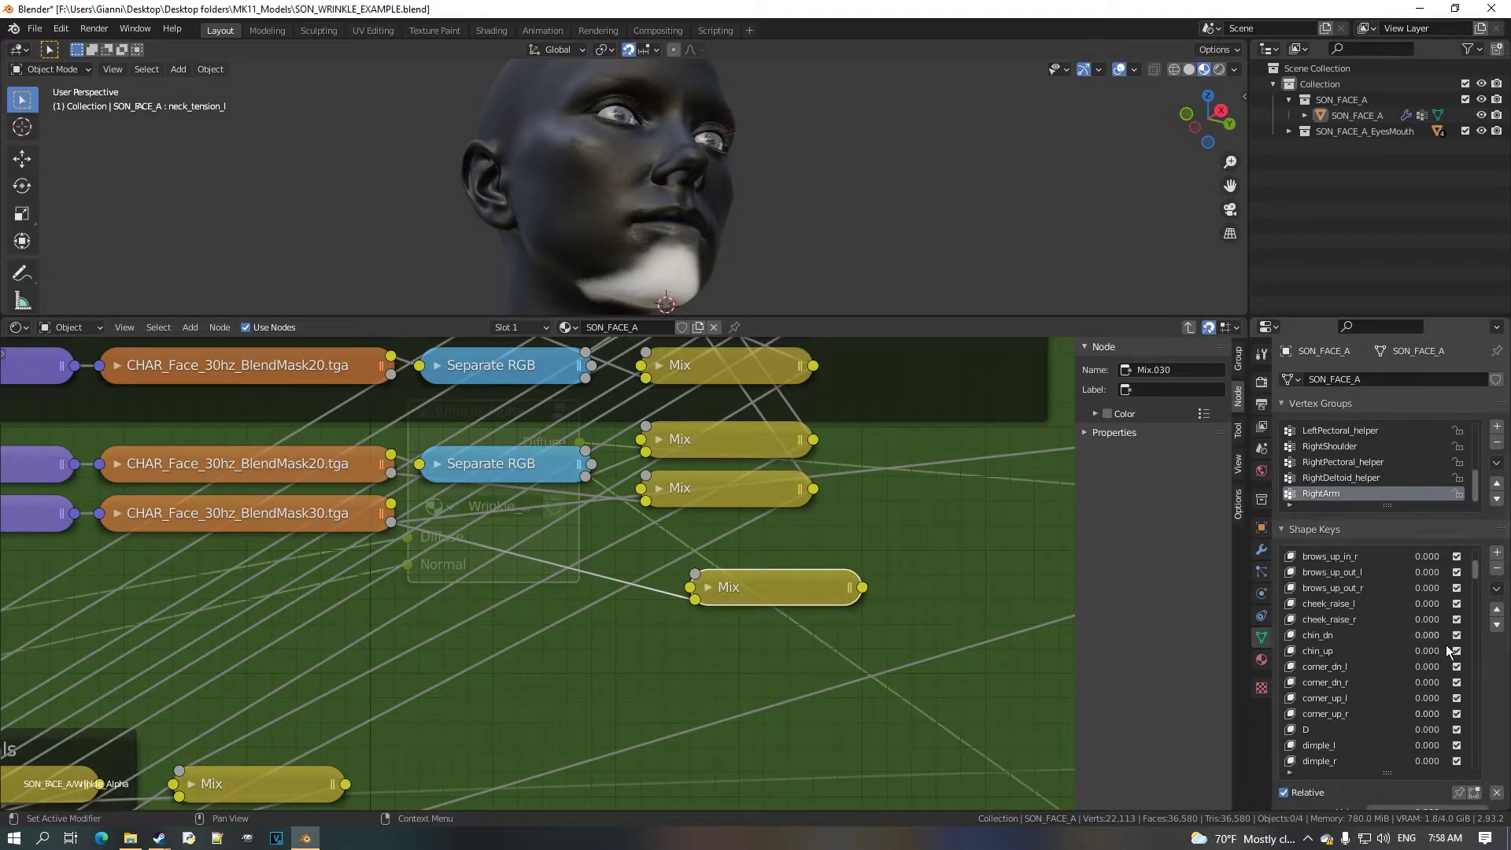
right_click(1439, 653)
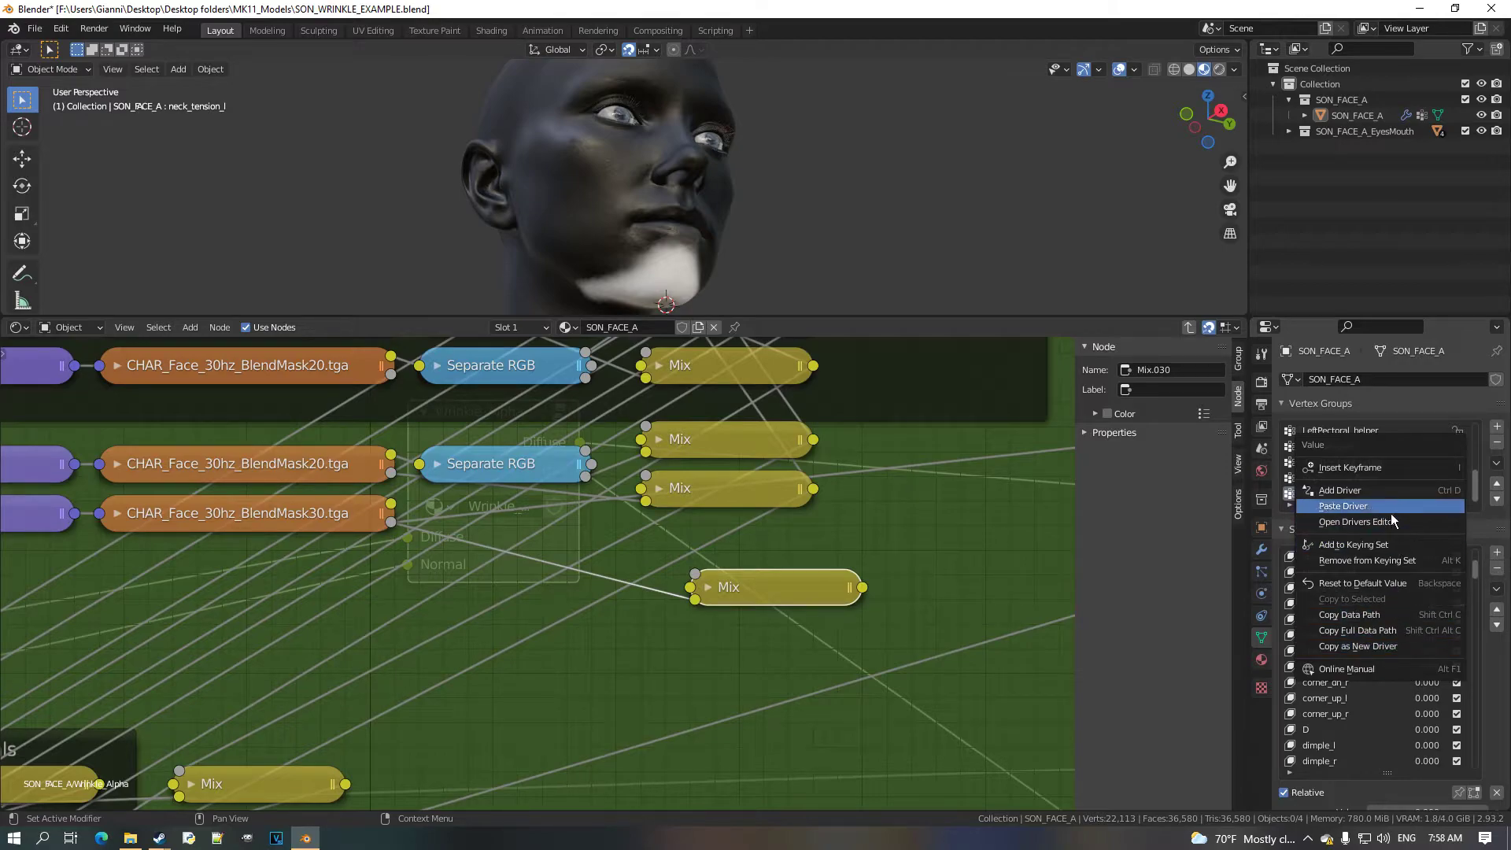
click(1419, 650)
key(h)
right_click(742, 676)
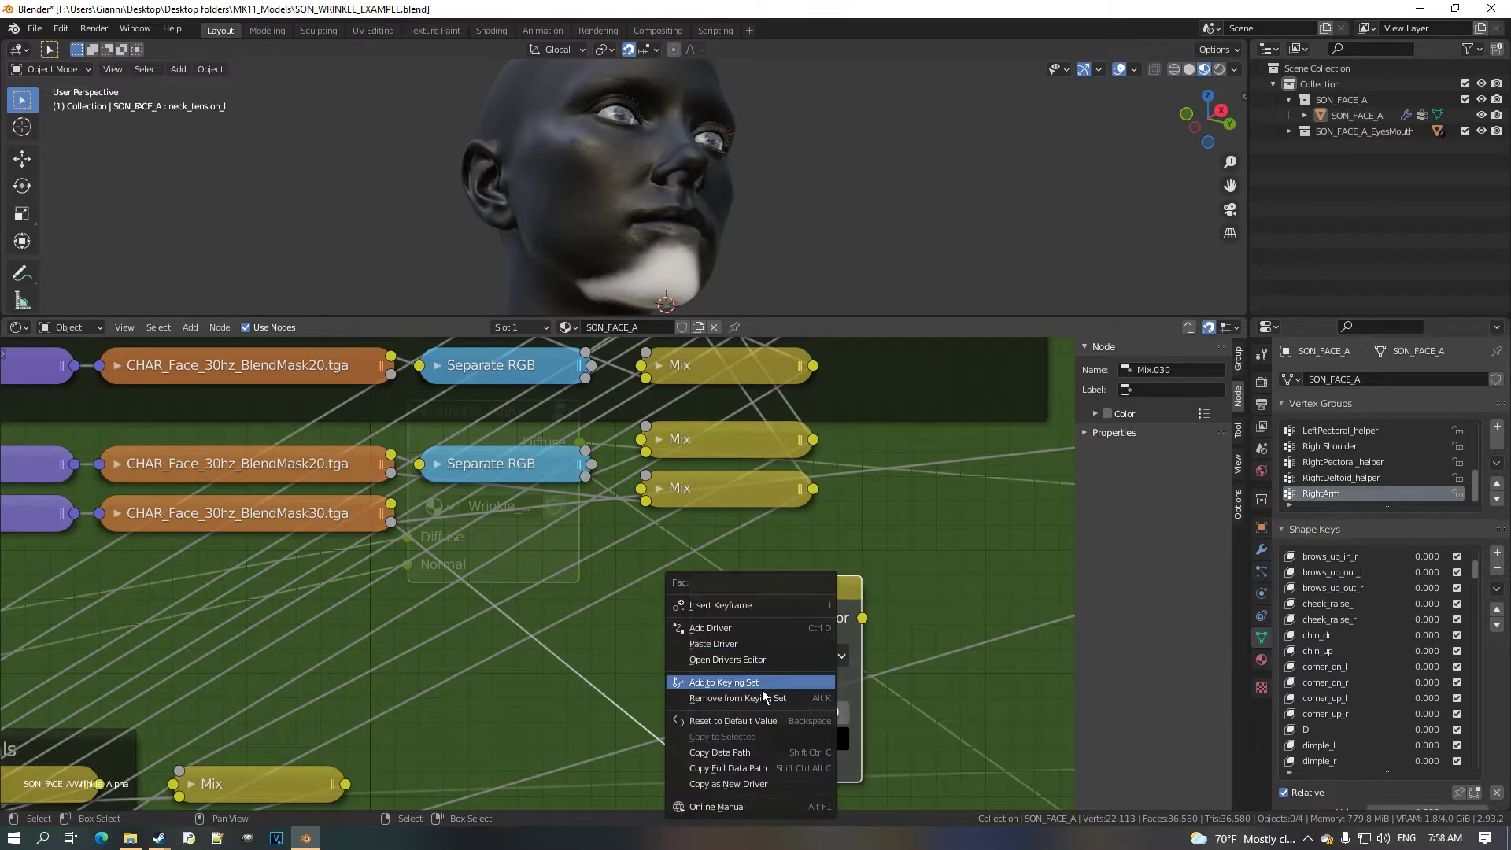
click(743, 659)
click(1094, 386)
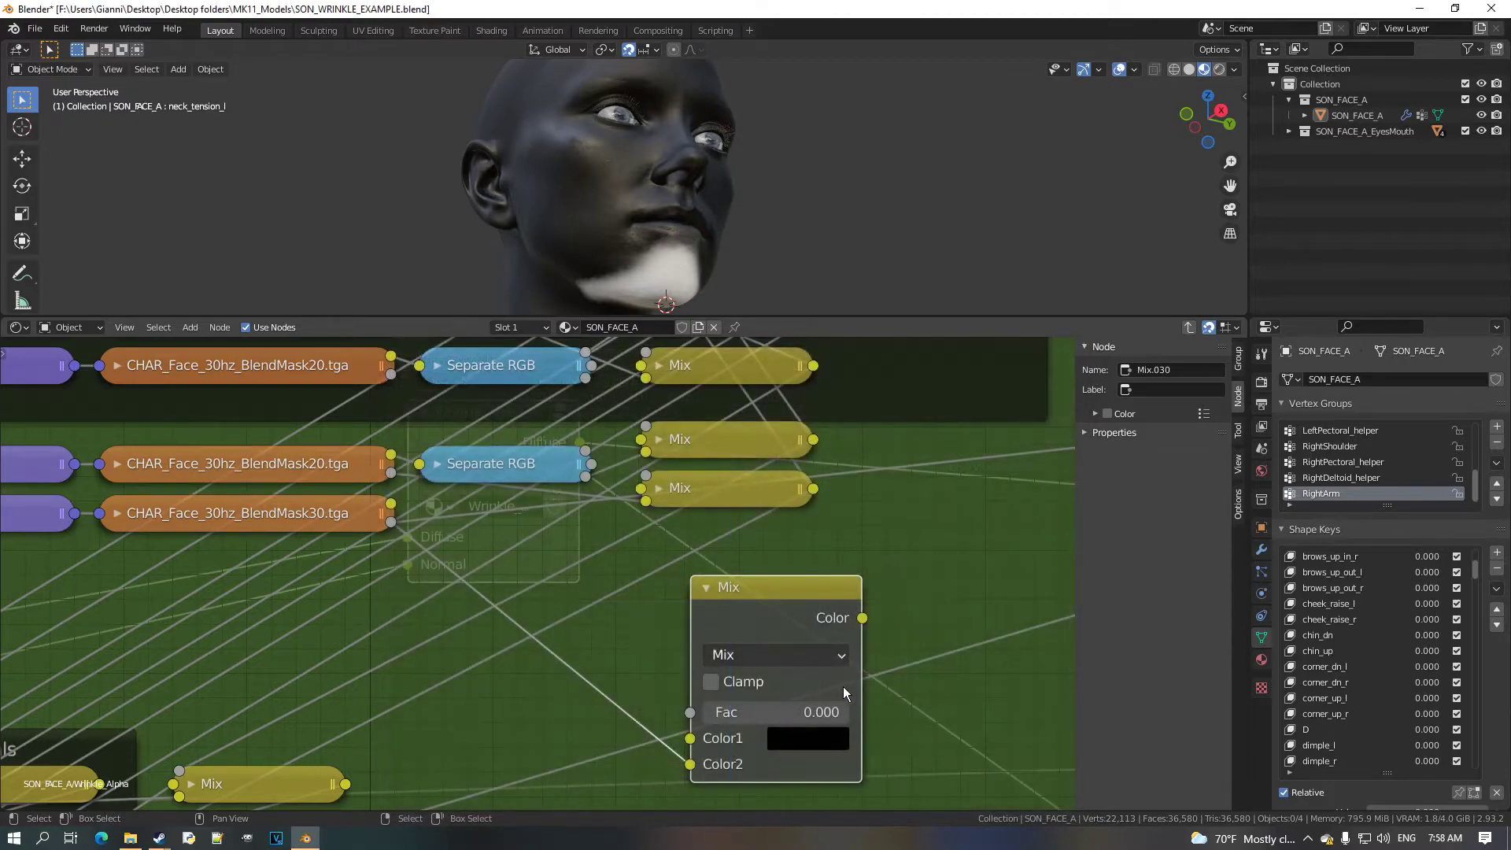
right_click(835, 700)
click(810, 644)
drag(740, 578, 697, 537)
key(h)
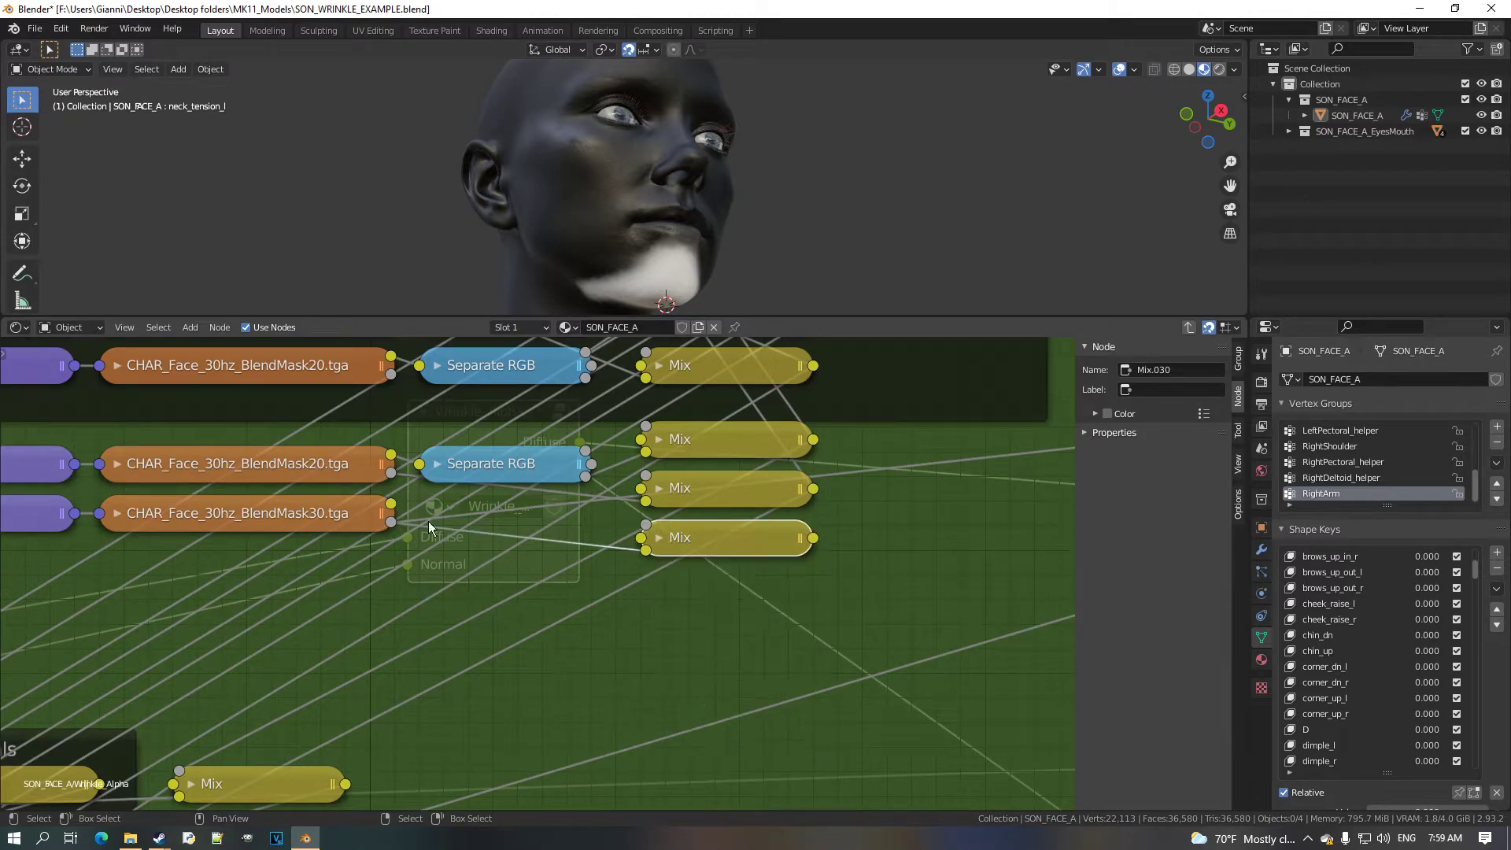
Switch the node area to the Image Editor and examine the wrinkle areas in SON_FACE_A_30hz_CompExp1_Normal0.tga.
scroll(646, 598, down, 5)
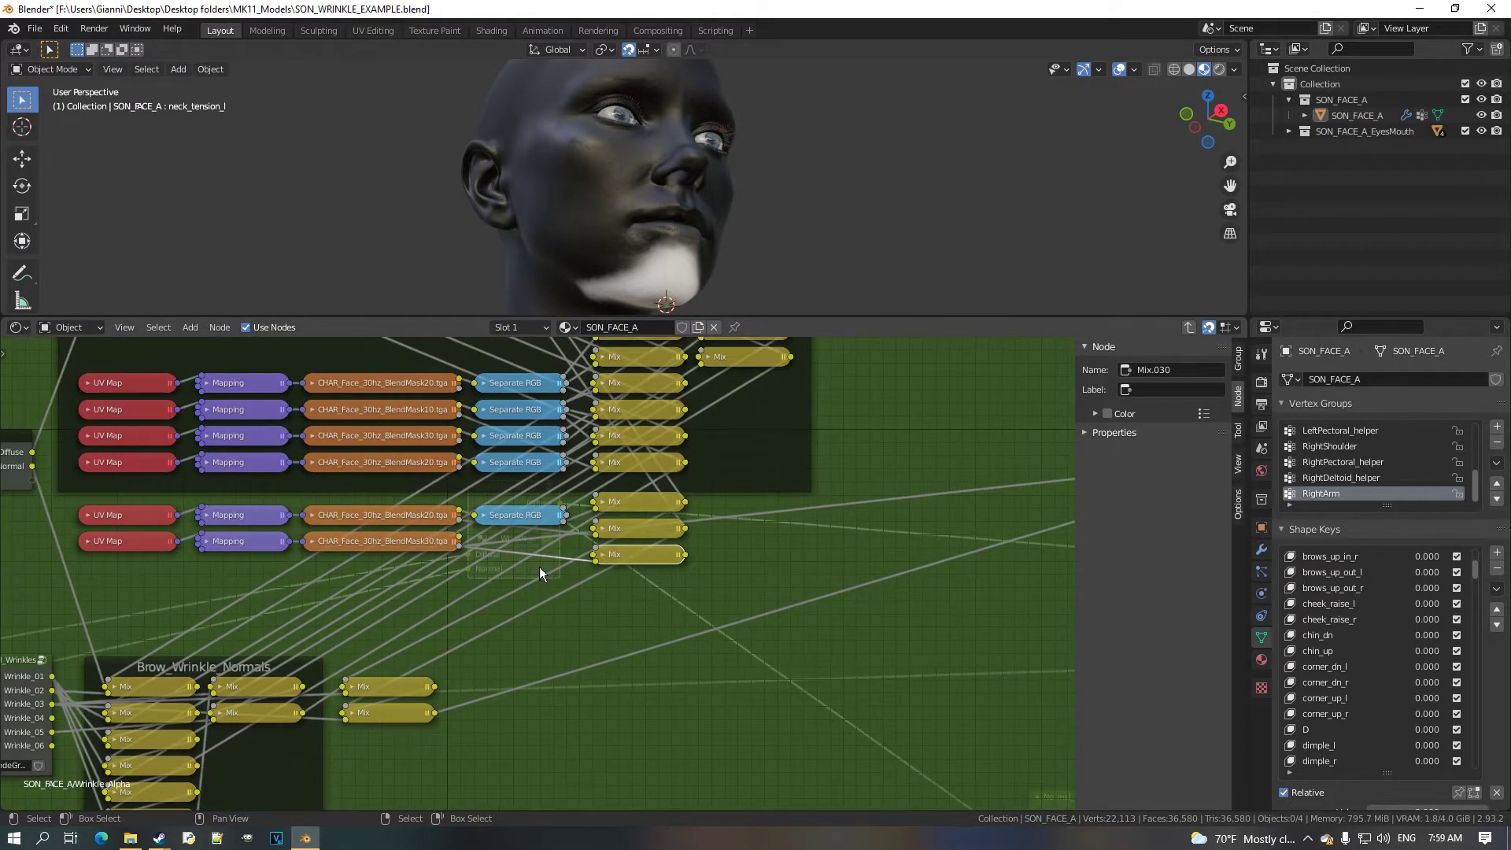
click(22, 326)
click(87, 399)
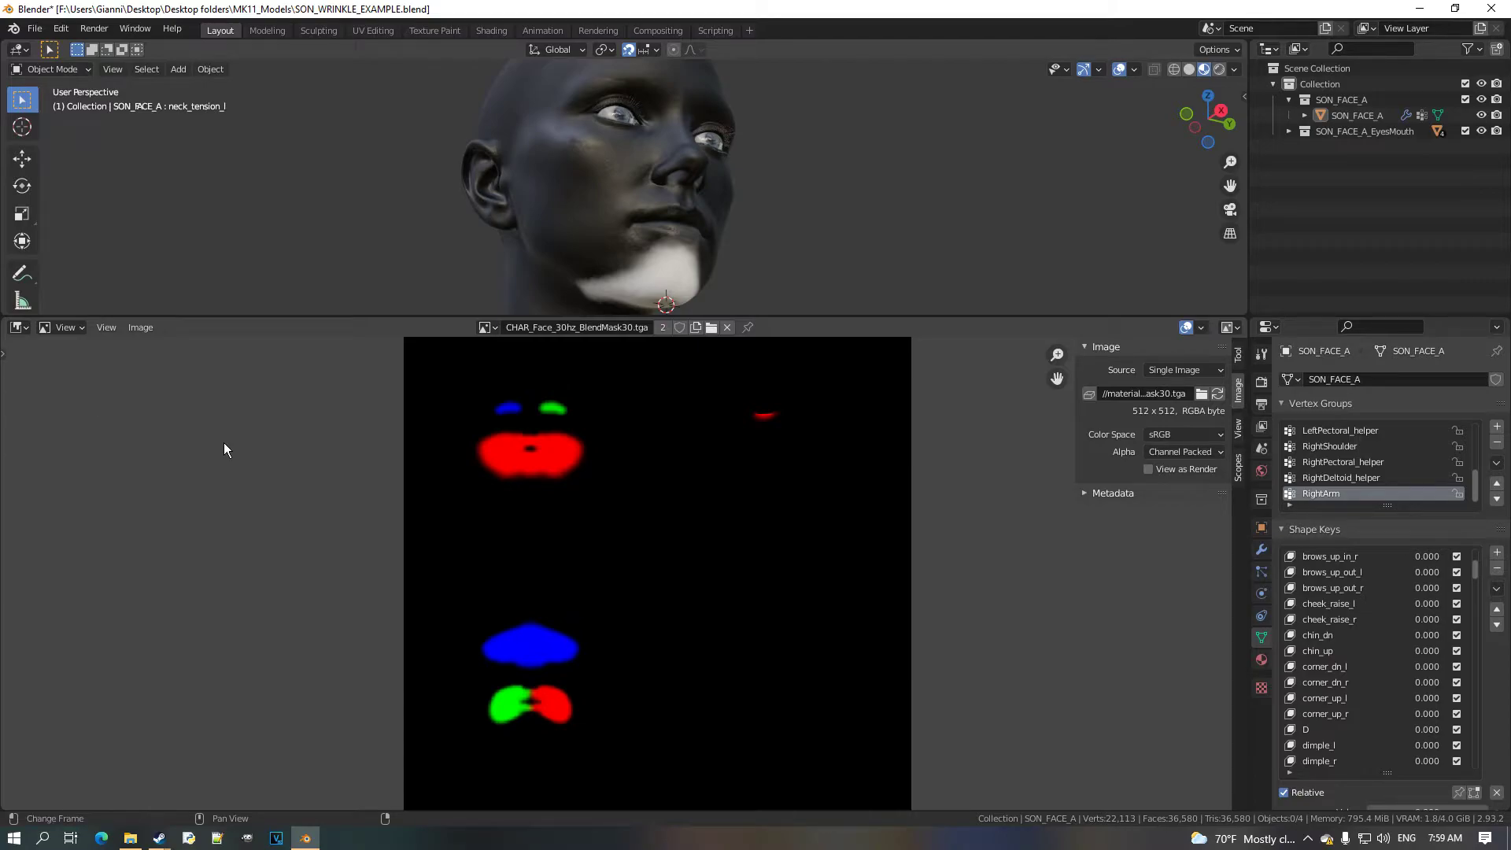
click(488, 328)
scroll(622, 464, down, 6)
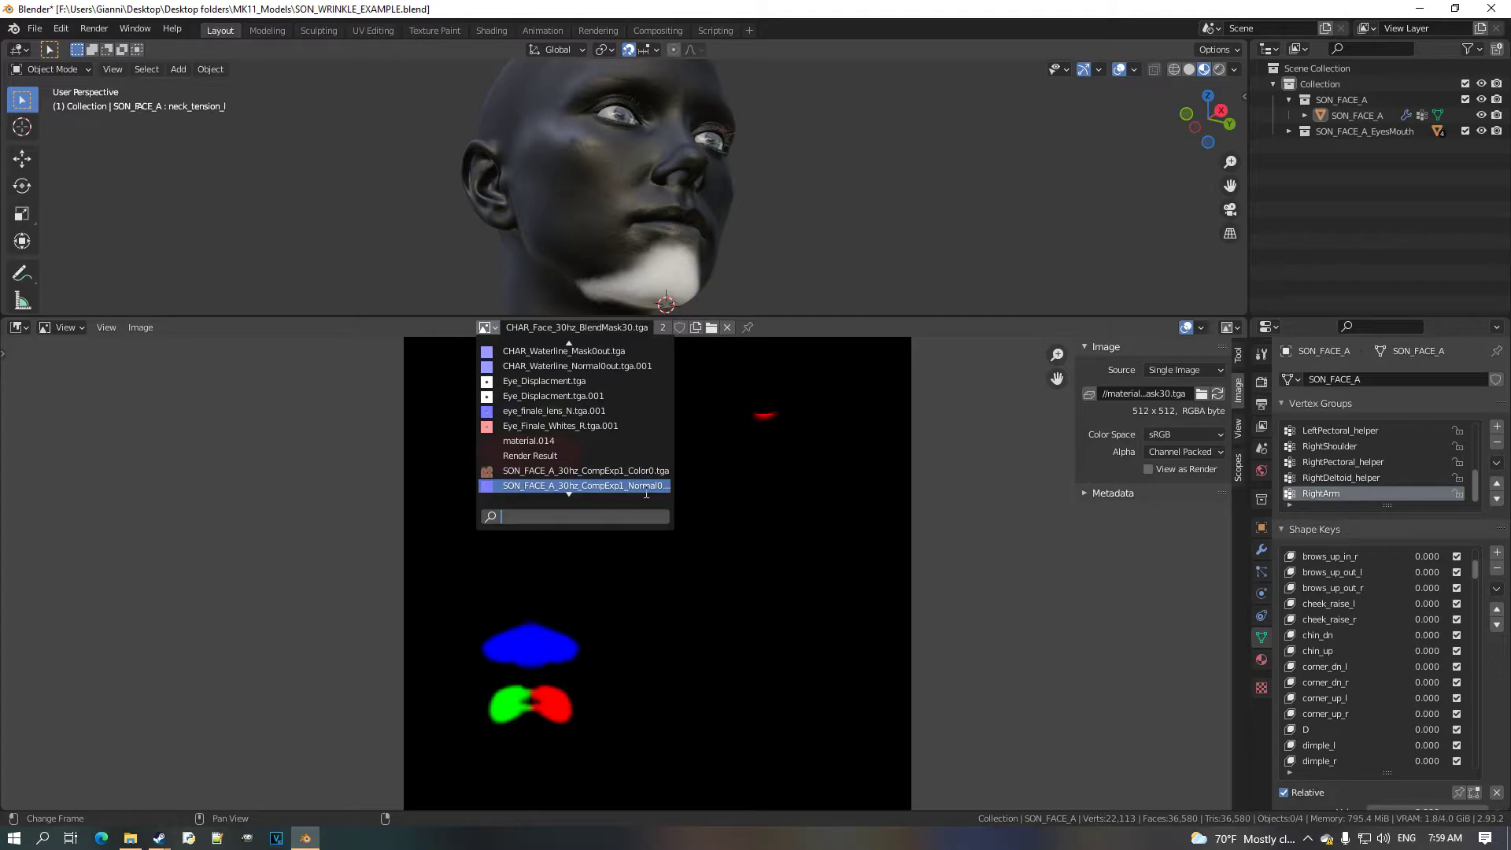
click(621, 486)
scroll(707, 549, down, 4)
scroll(706, 546, up, 3)
middle_drag(758, 570, 573, 504)
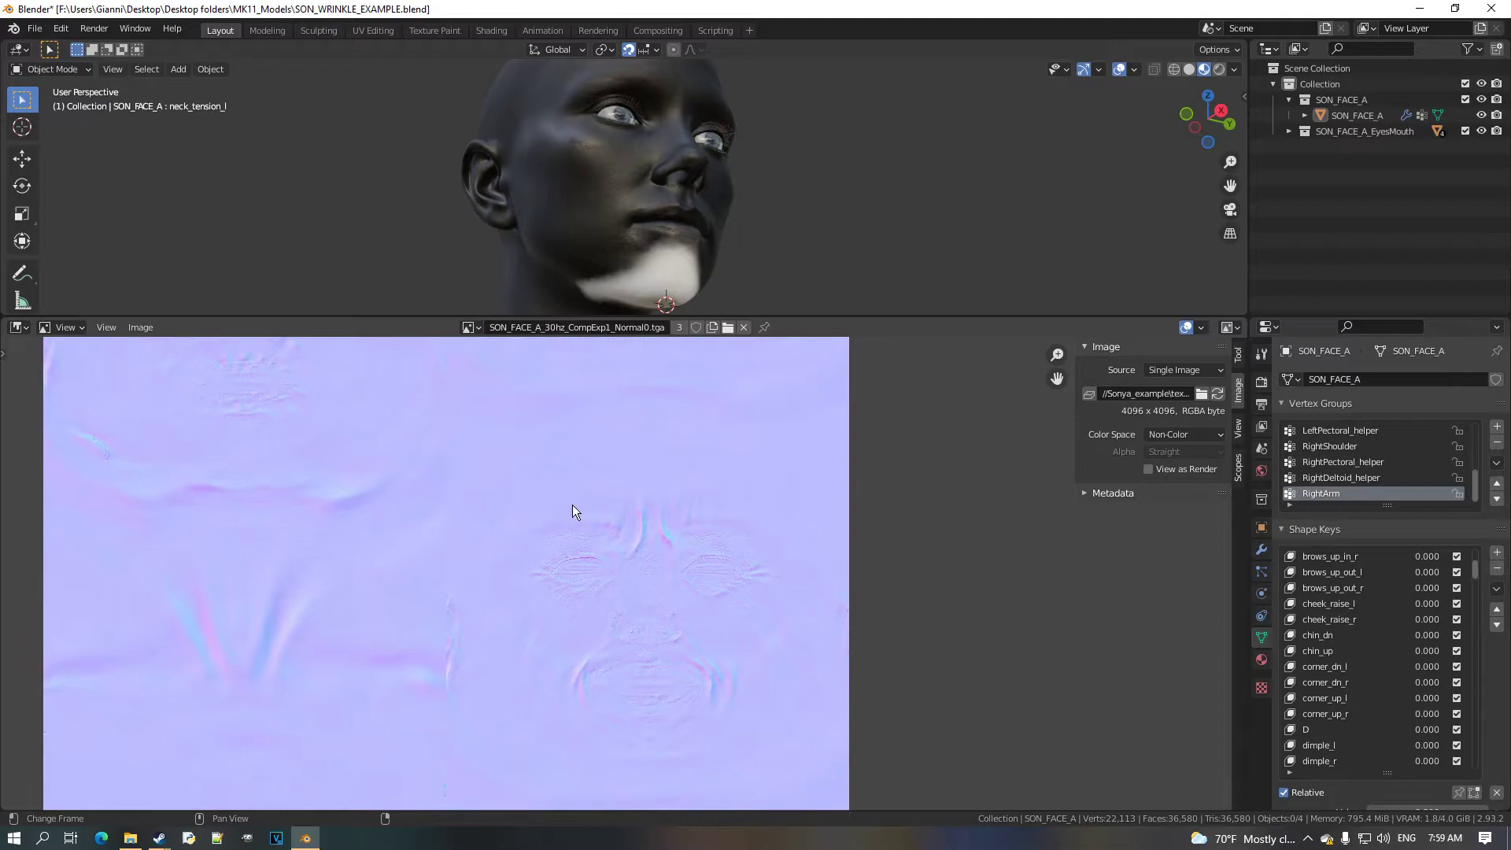
Display SON_FACE_A_30hz_CompExp2_Normal0.tga and examine the mouth and chin details of its wrinkle maps up close.
click(469, 329)
click(585, 450)
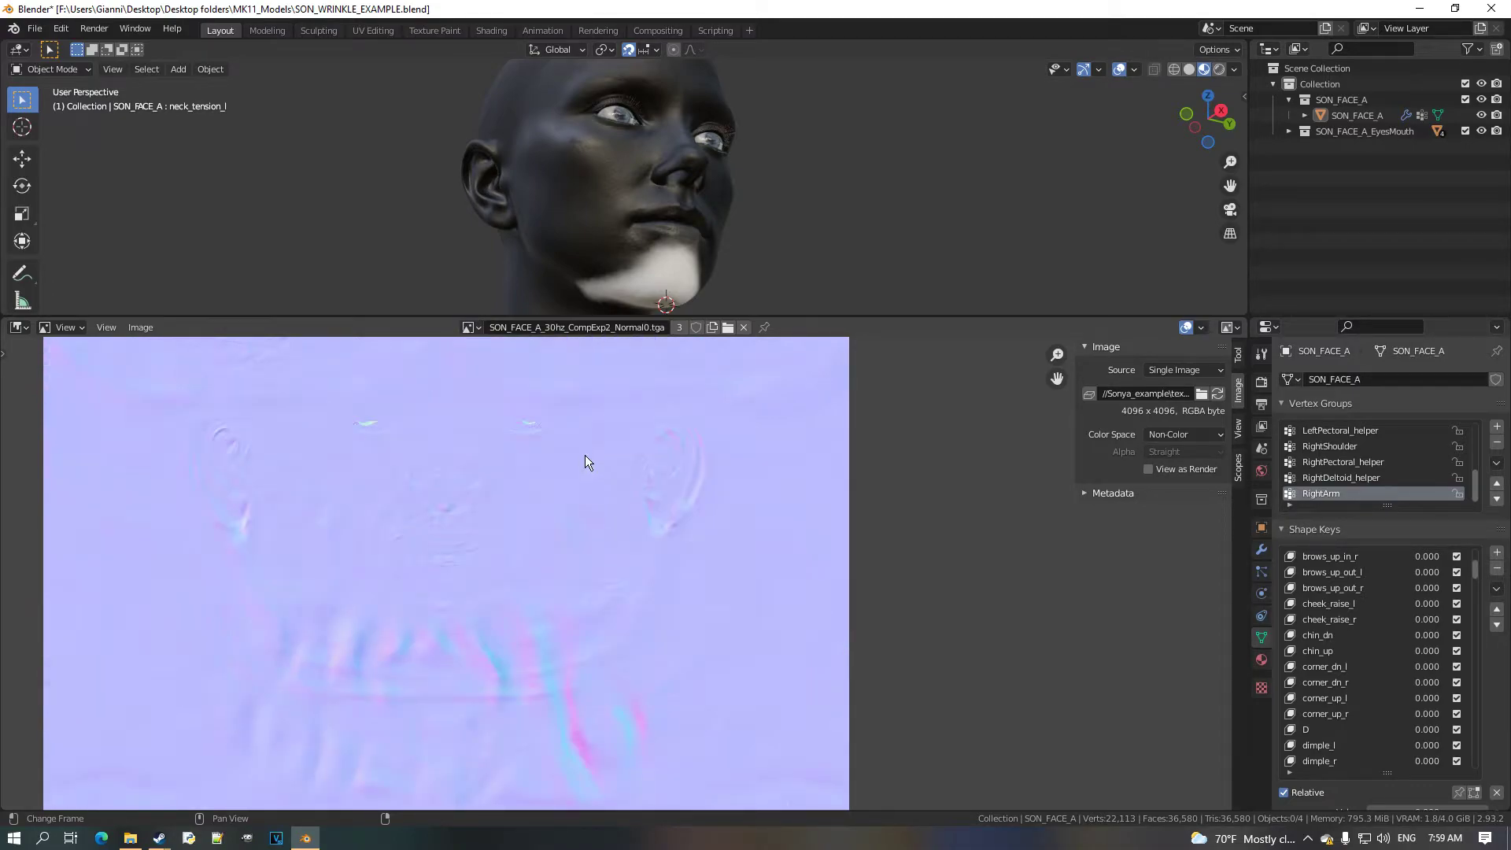
scroll(540, 692, up, 5)
scroll(472, 606, down, 5)
middle_drag(512, 630, 550, 630)
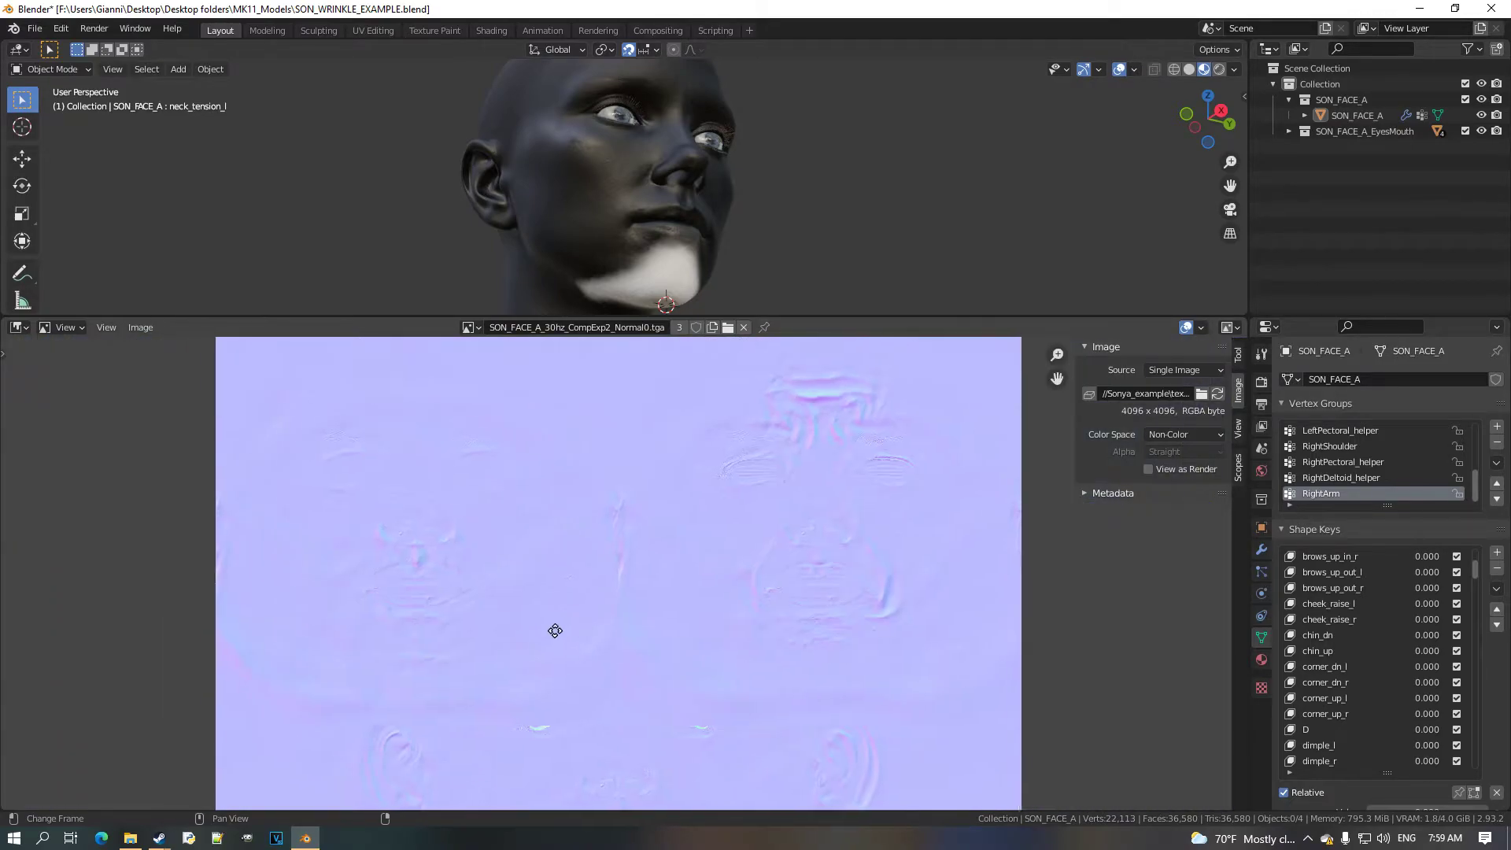
scroll(550, 630, up, 5)
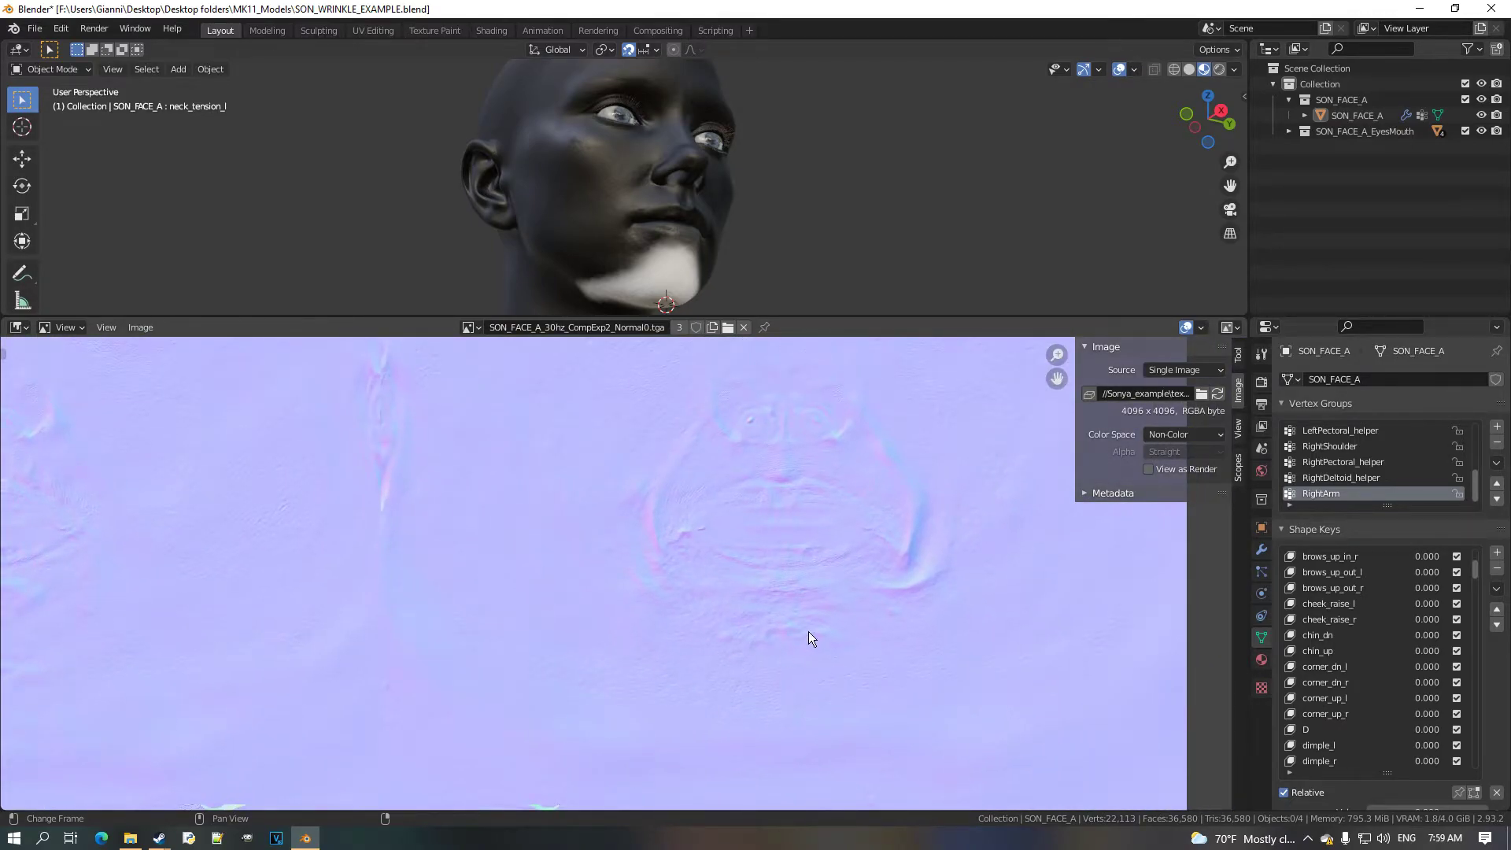
scroll(768, 610, down, 2)
middle_drag(768, 610, 764, 659)
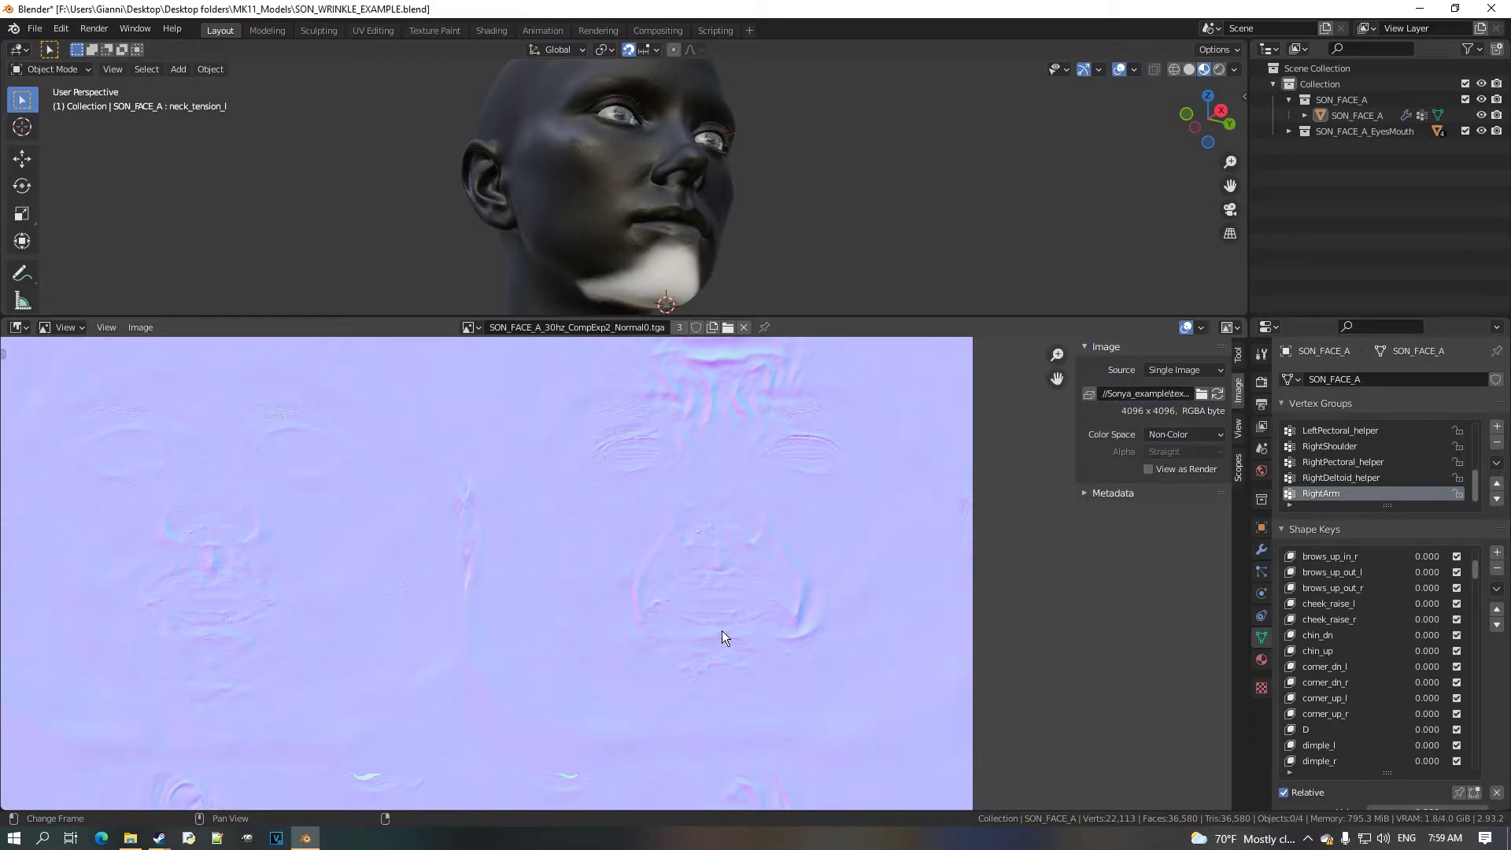
middle_drag(563, 636, 596, 631)
scroll(550, 605, up, 2)
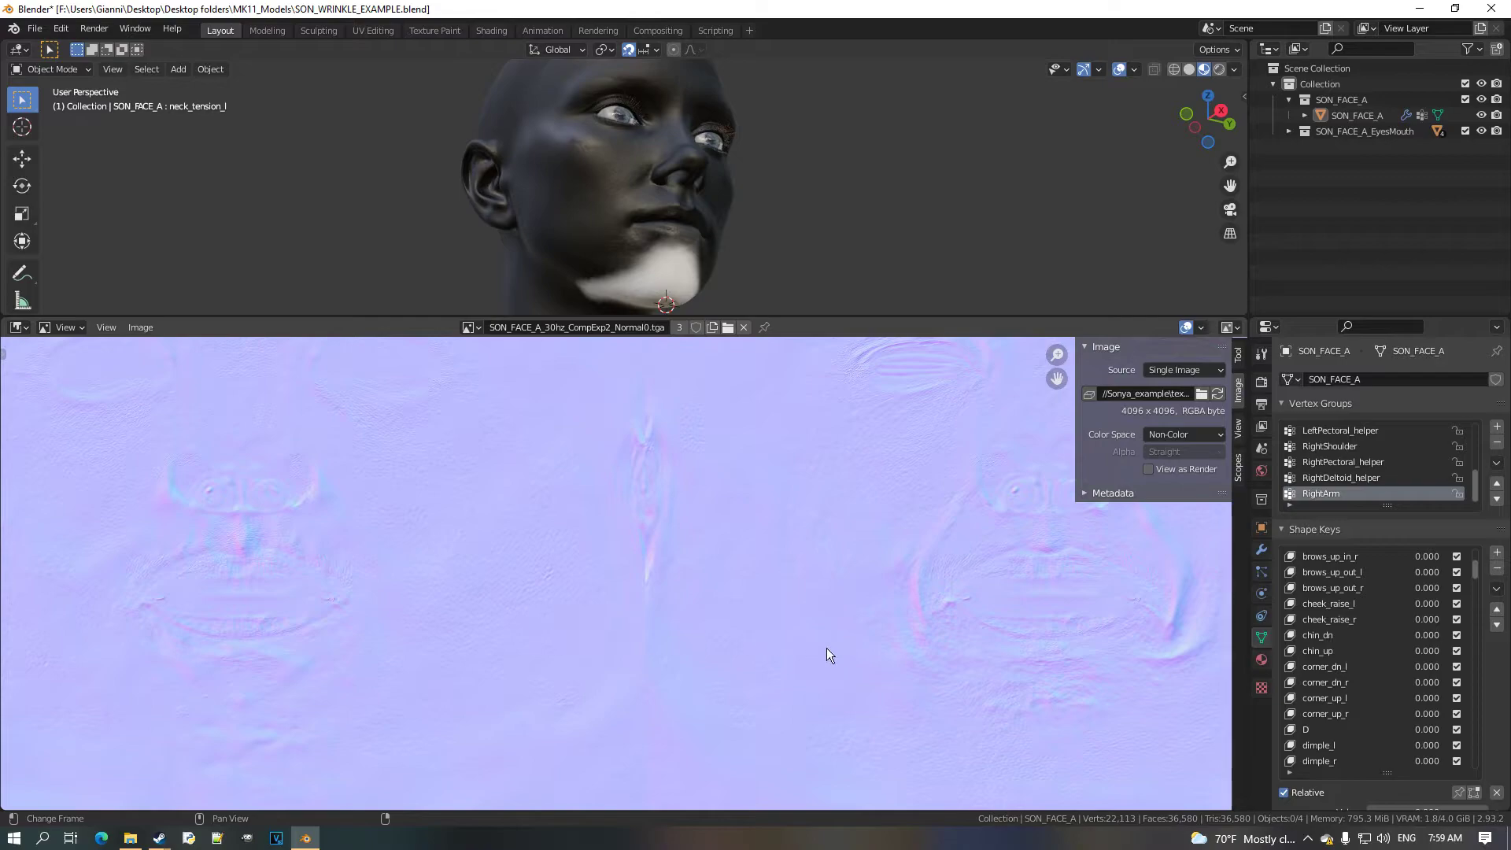
scroll(527, 592, down, 3)
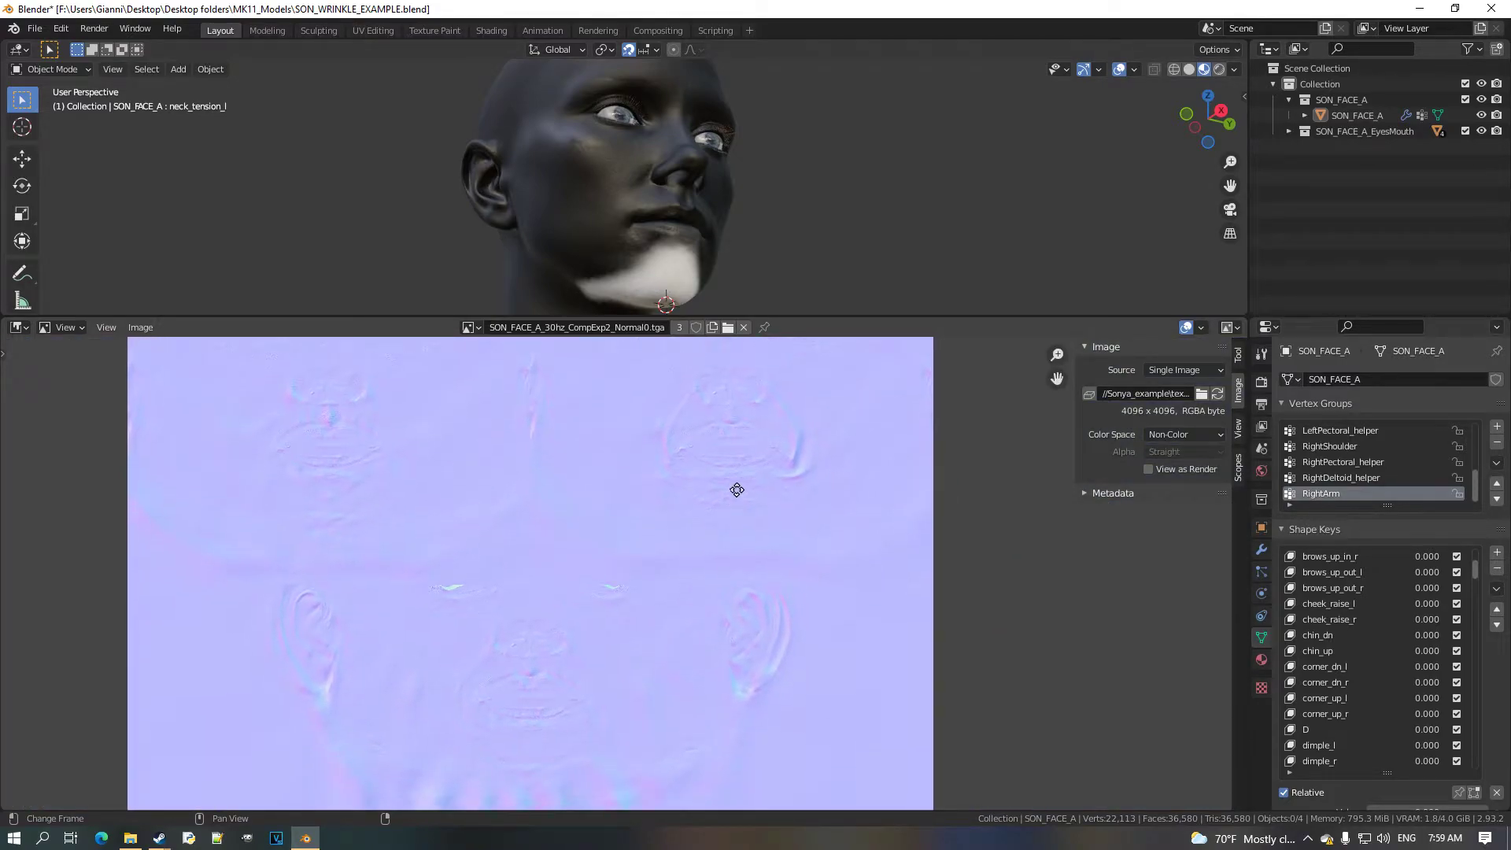
scroll(727, 550, up, 3)
middle_drag(799, 549, 502, 662)
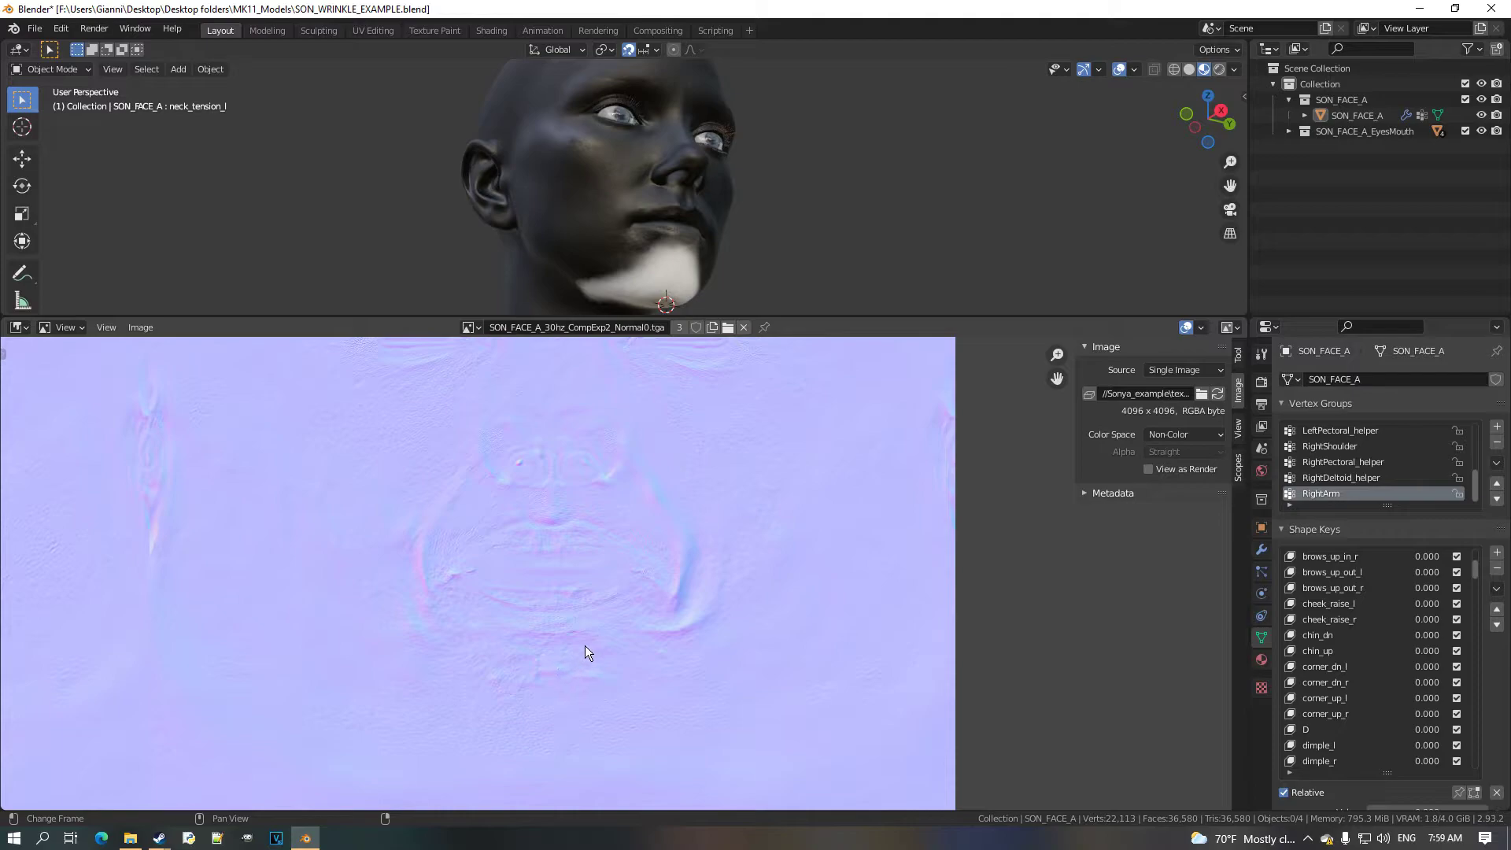
Redisplay SON_FACE_A_30hz_CompExp1_Normal0.tga and examine its chin wrinkles for comparison.
click(469, 327)
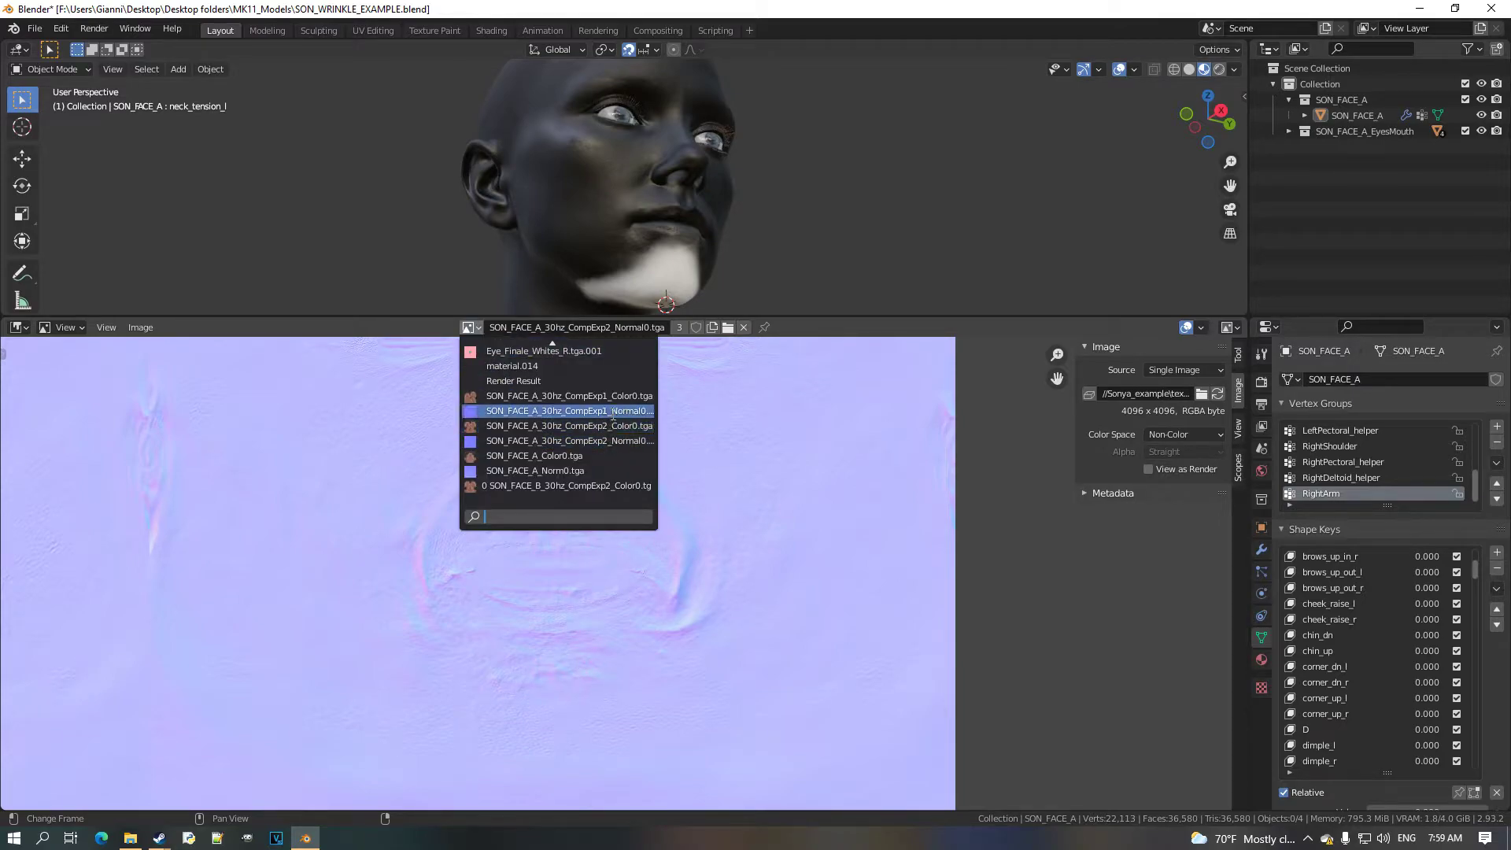
click(555, 412)
scroll(692, 496, down, 4)
middle_drag(661, 517, 684, 578)
scroll(681, 726, up, 3)
scroll(680, 726, up, 1)
scroll(641, 517, up, 3)
Compare the chin wrinkles with SON_FACE_A_30hz_CompExp2_Normal0.tga again, and return the area to the Shader Editor.
click(471, 327)
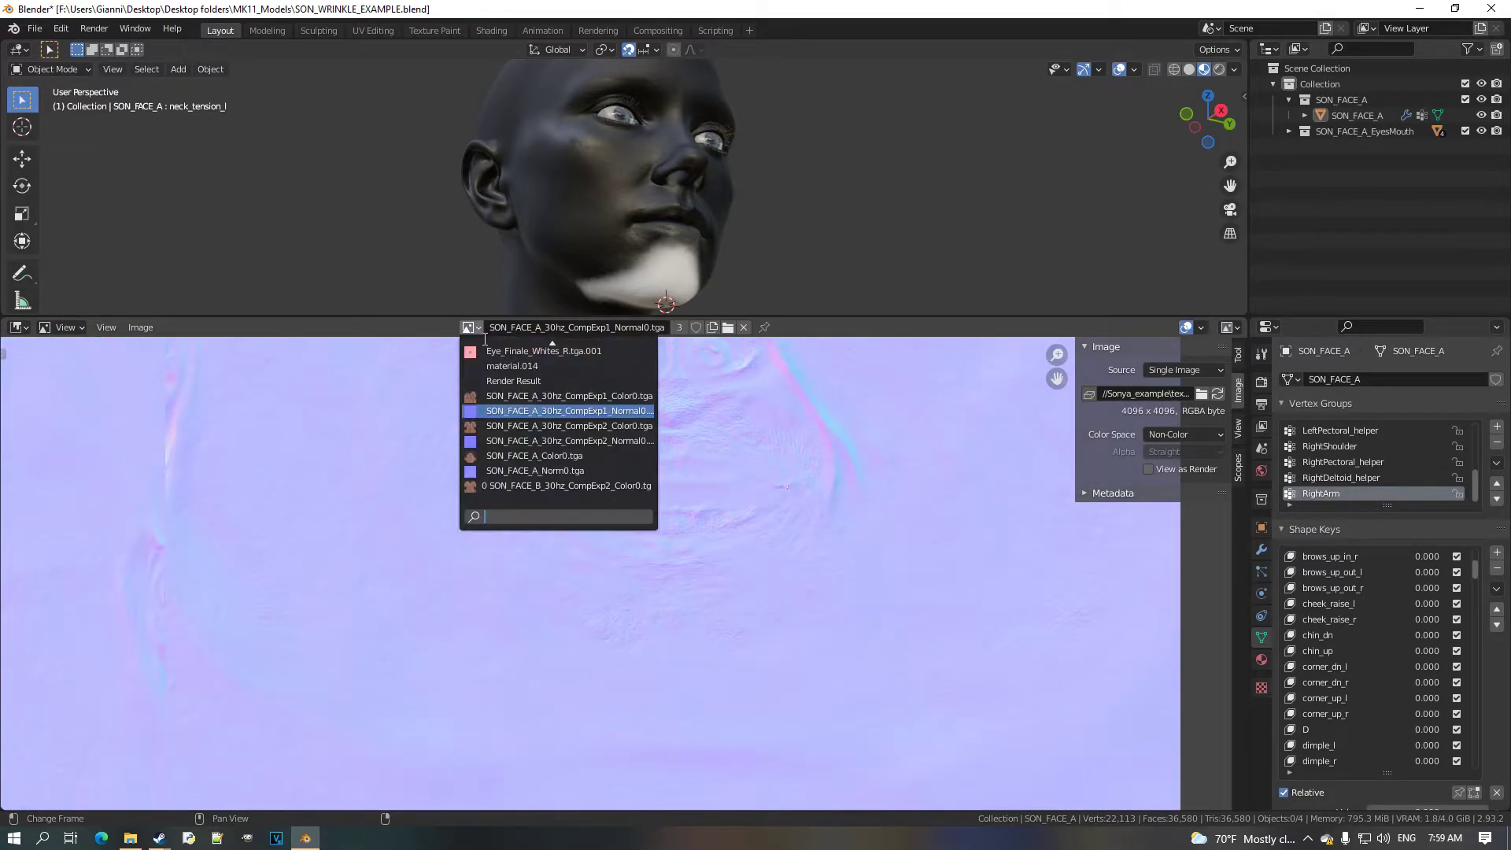
click(555, 440)
scroll(418, 540, down, 2)
middle_drag(418, 539, 528, 584)
scroll(580, 574, down, 5)
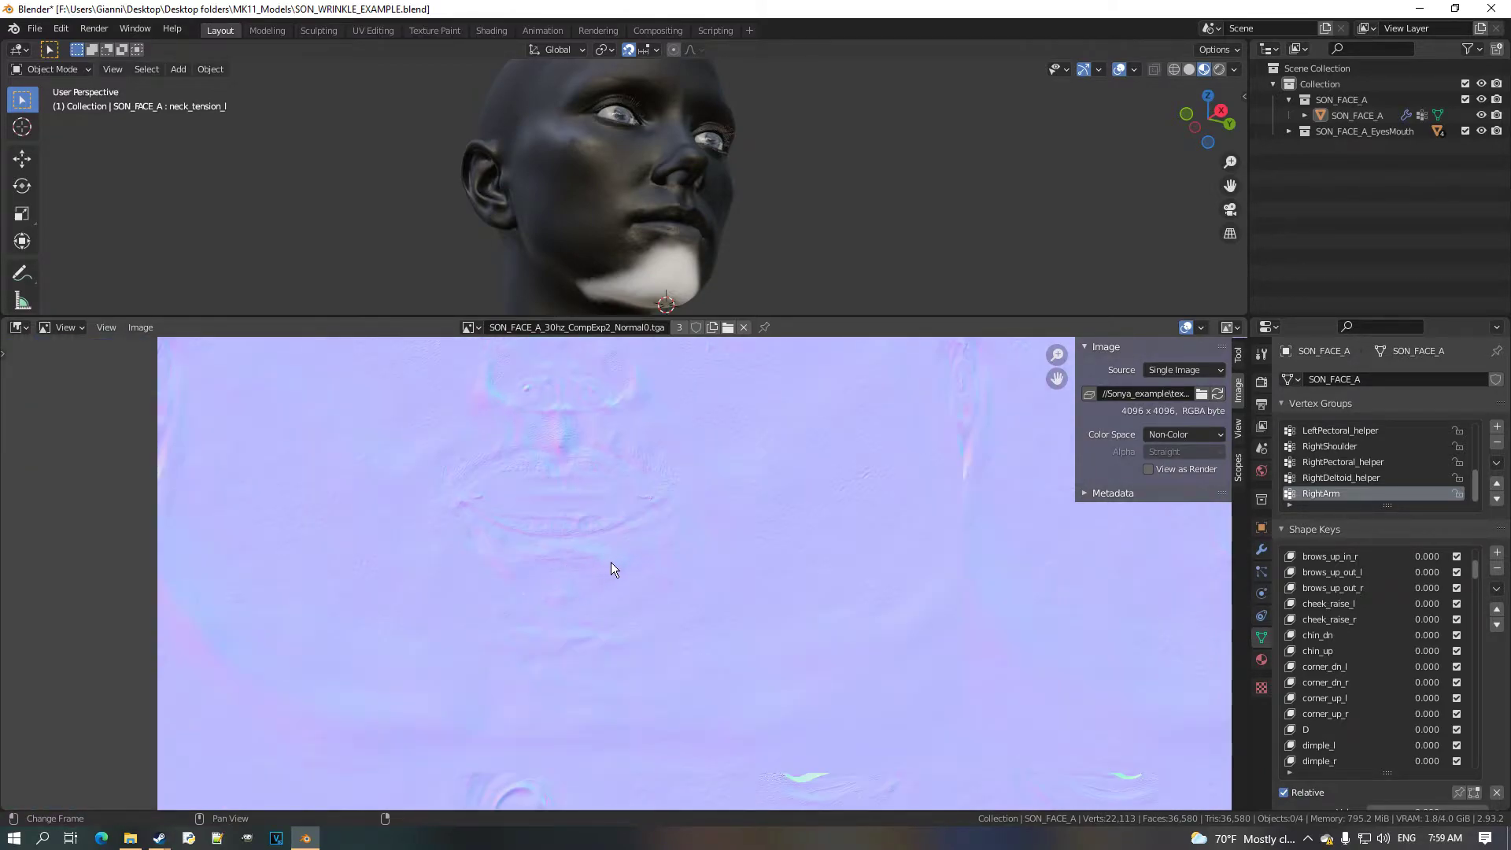
scroll(613, 562, up, 4)
scroll(614, 561, down, 1)
middle_drag(613, 560, 356, 592)
click(20, 327)
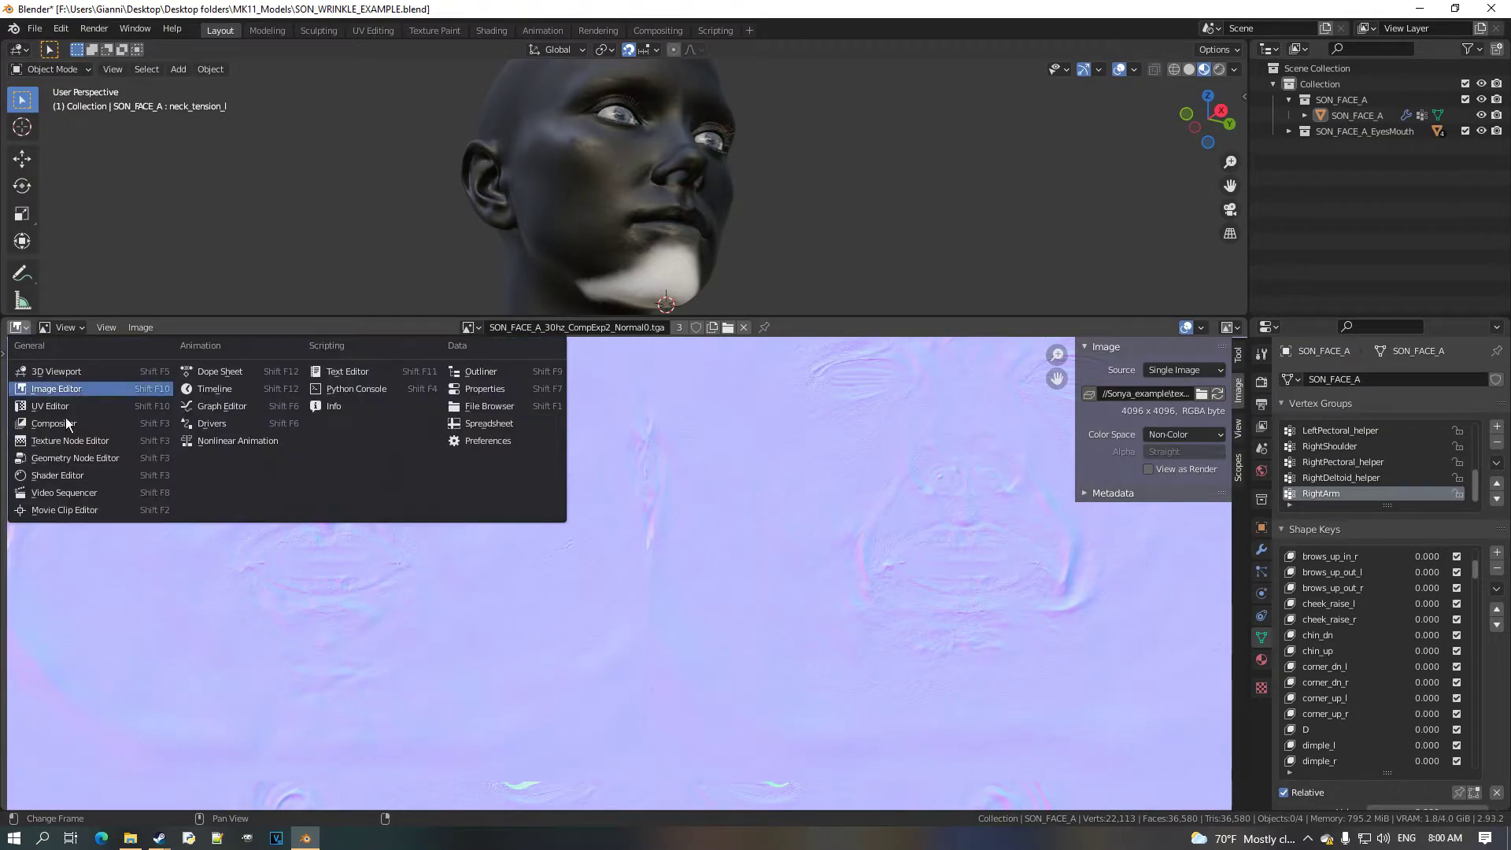
click(113, 475)
Duplicate the lower Mix node beside the Brow_Wrinkle_Diffuse frame and place the copy directly beneath it.
scroll(439, 554, up, 4)
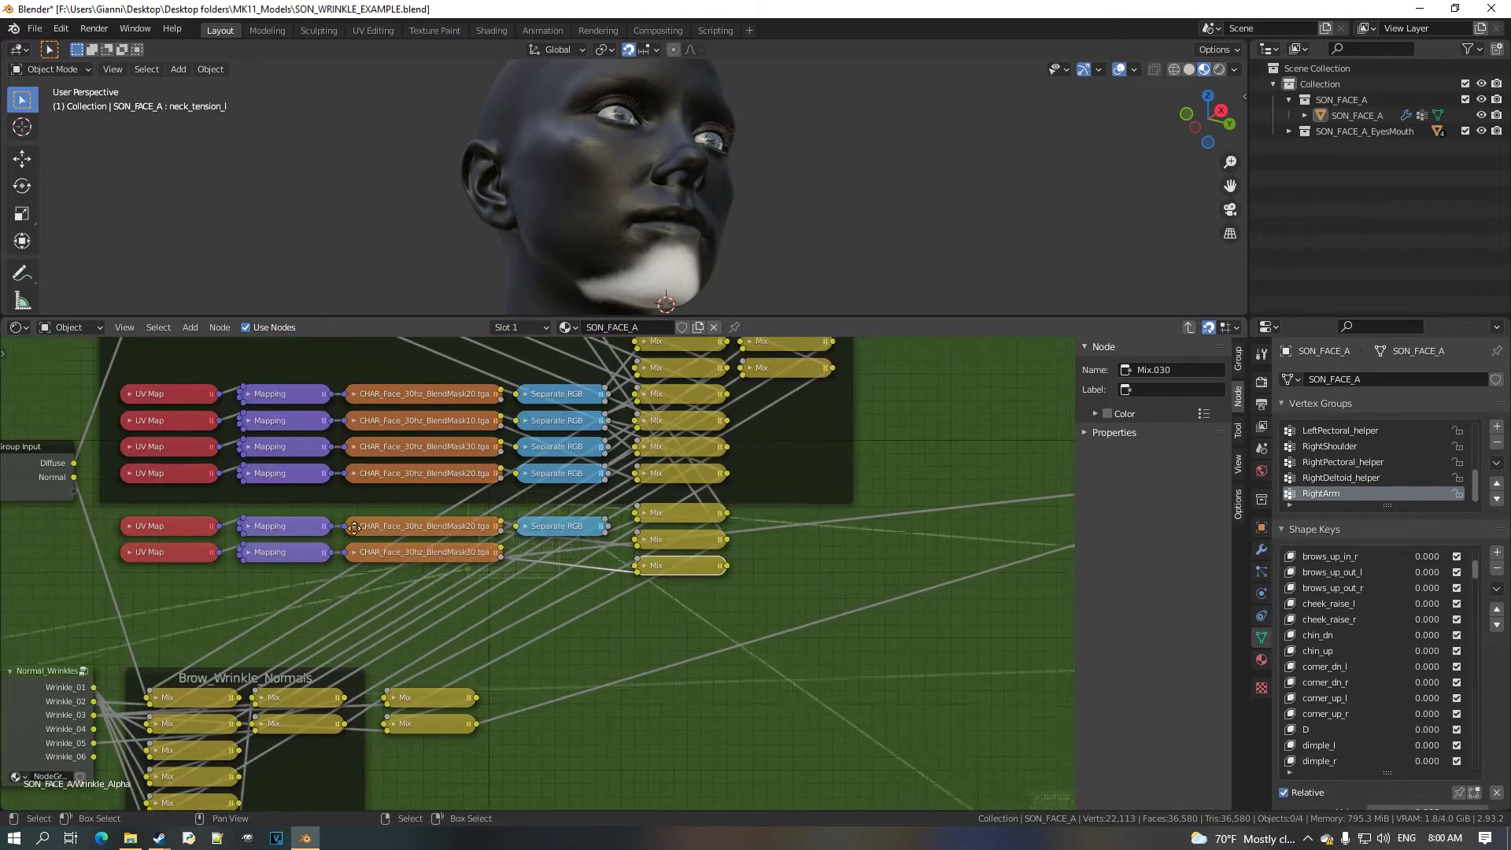
scroll(437, 562, up, 2)
scroll(435, 570, down, 4)
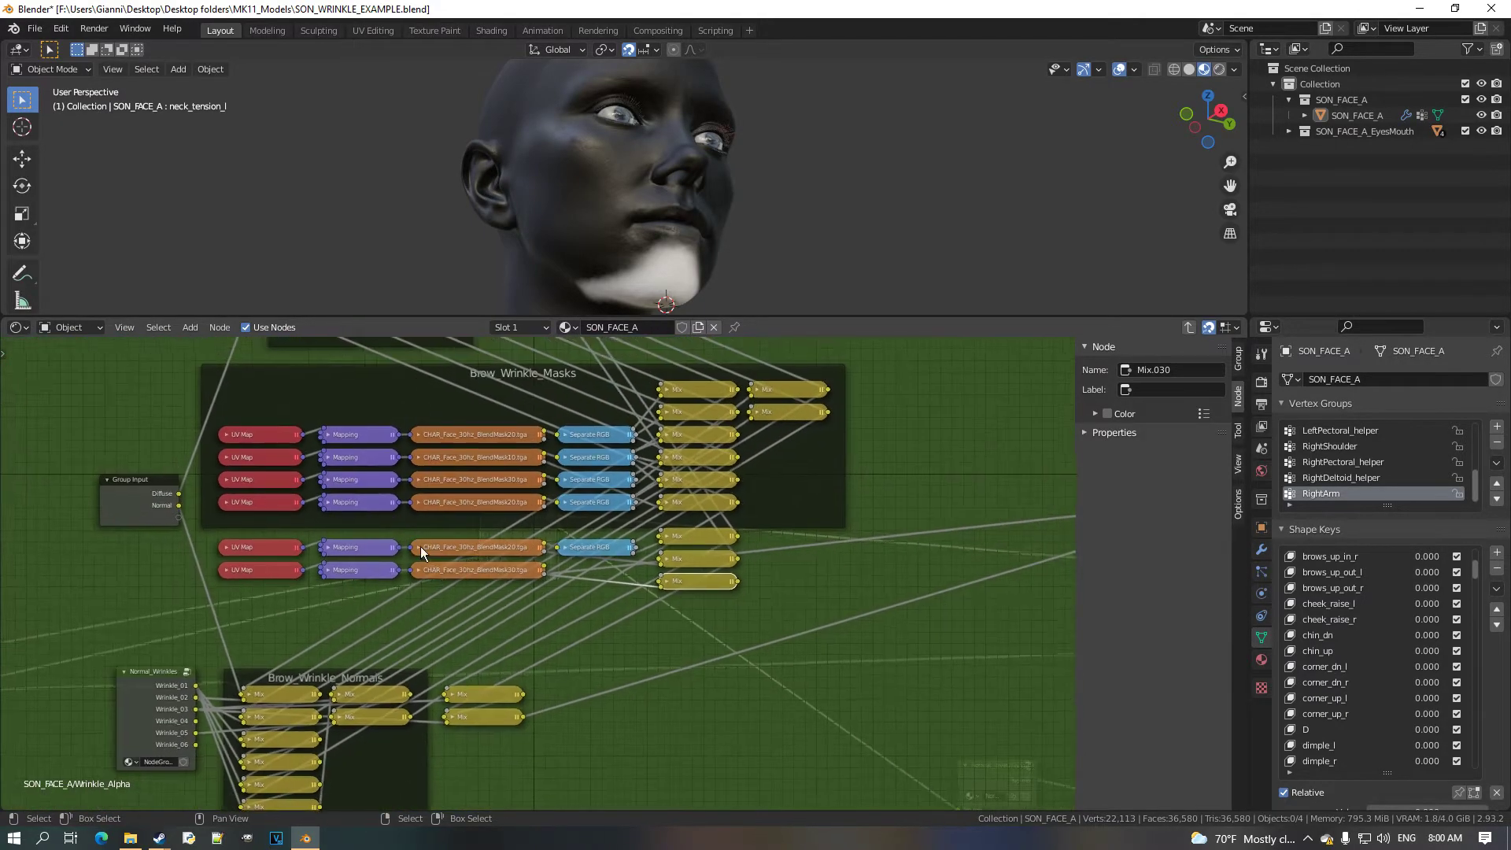
middle_drag(545, 365, 584, 499)
scroll(584, 498, up, 2)
scroll(584, 499, up, 2)
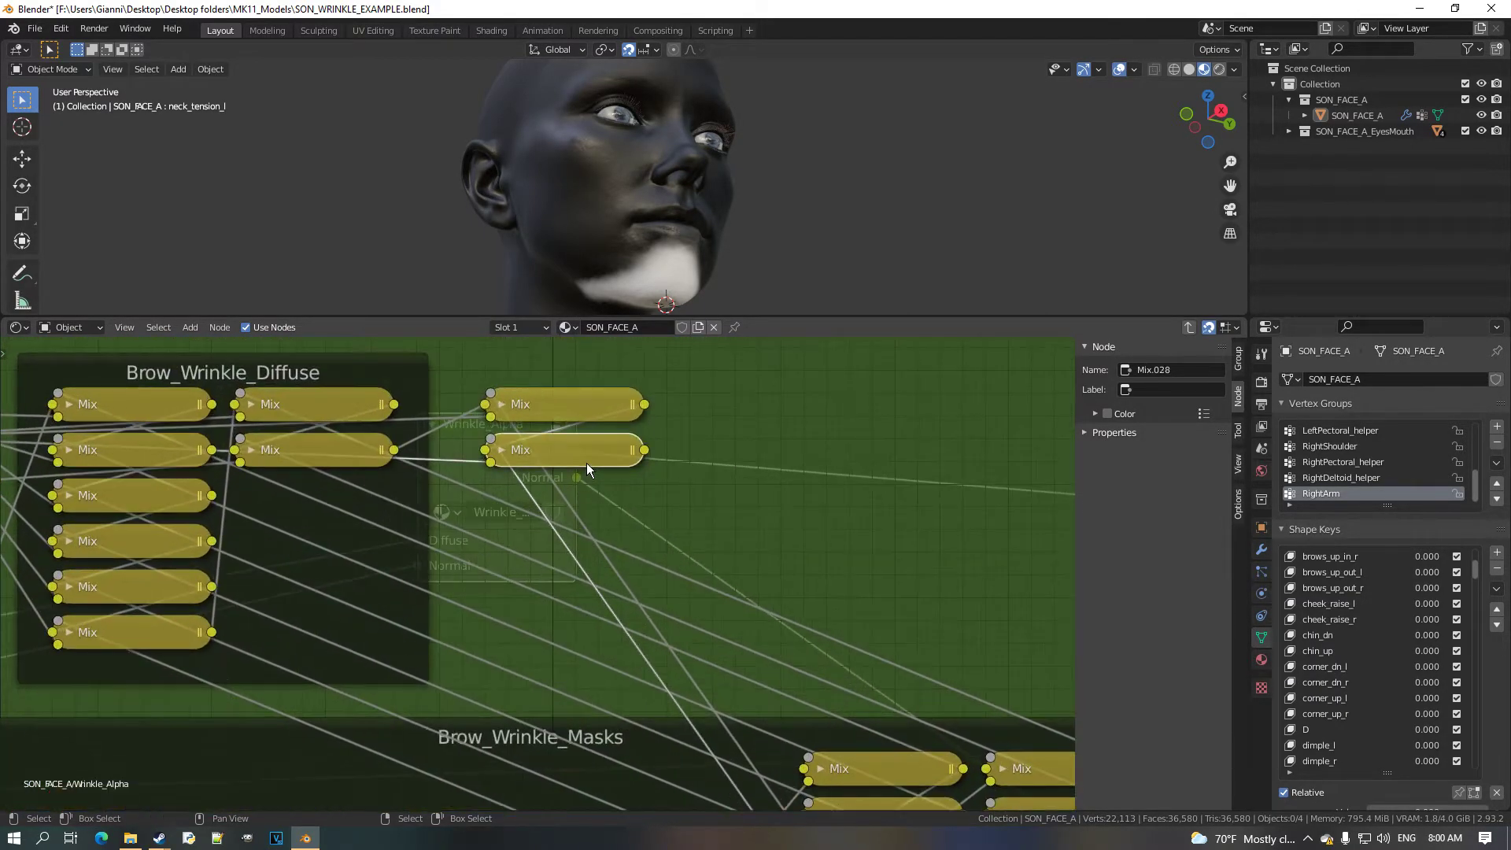
key(shift+d)
click(770, 488)
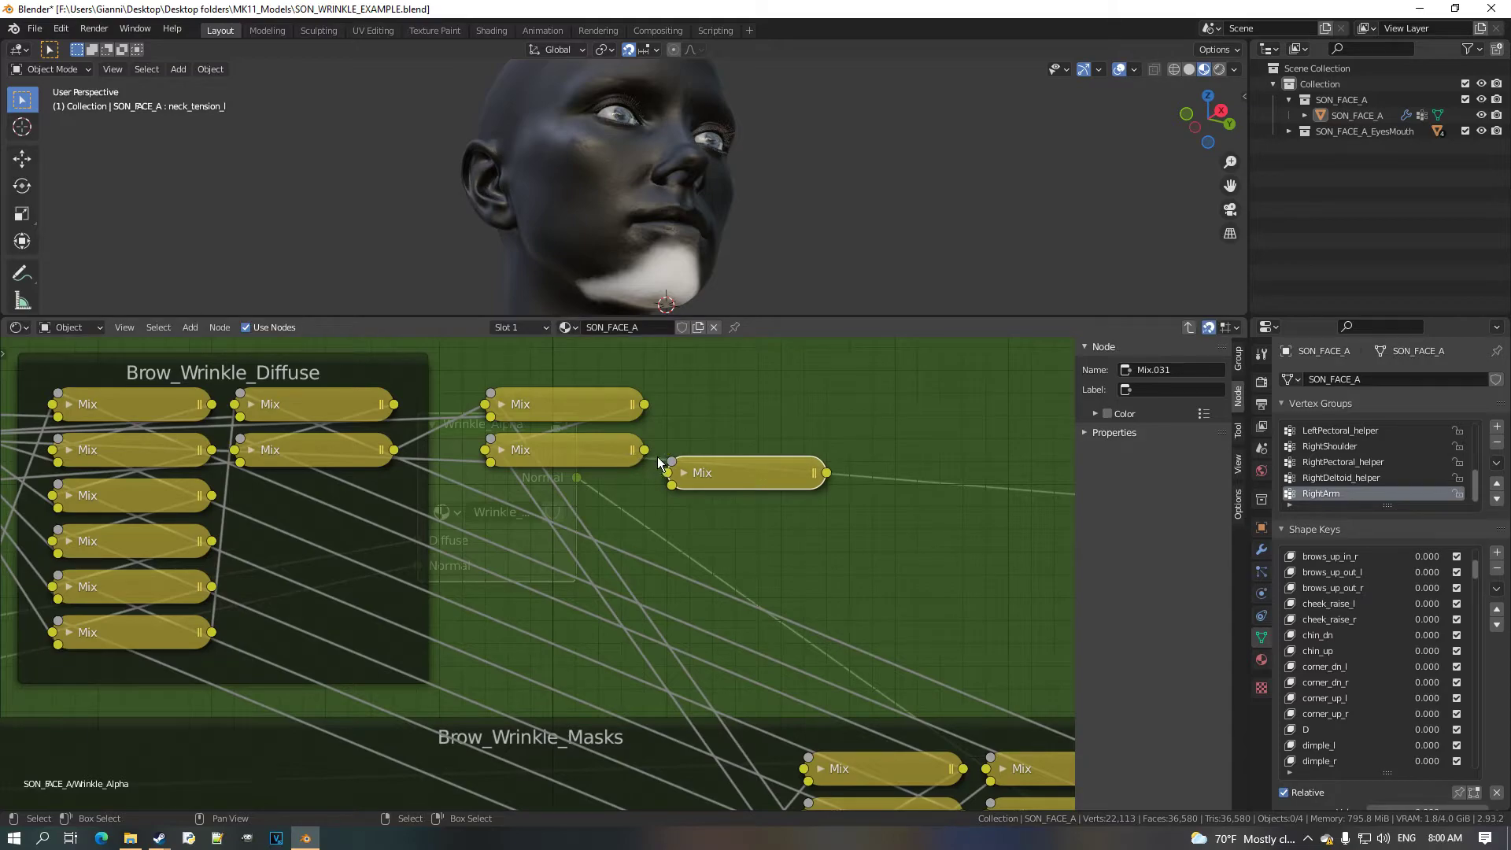
key(g)
click(476, 486)
Connect Diffuse_Wrinkles' Wrinkle_05 to the new diffuse Mix node's second colour input and the lowest mask Mix output to its factor.
scroll(275, 527, down, 1)
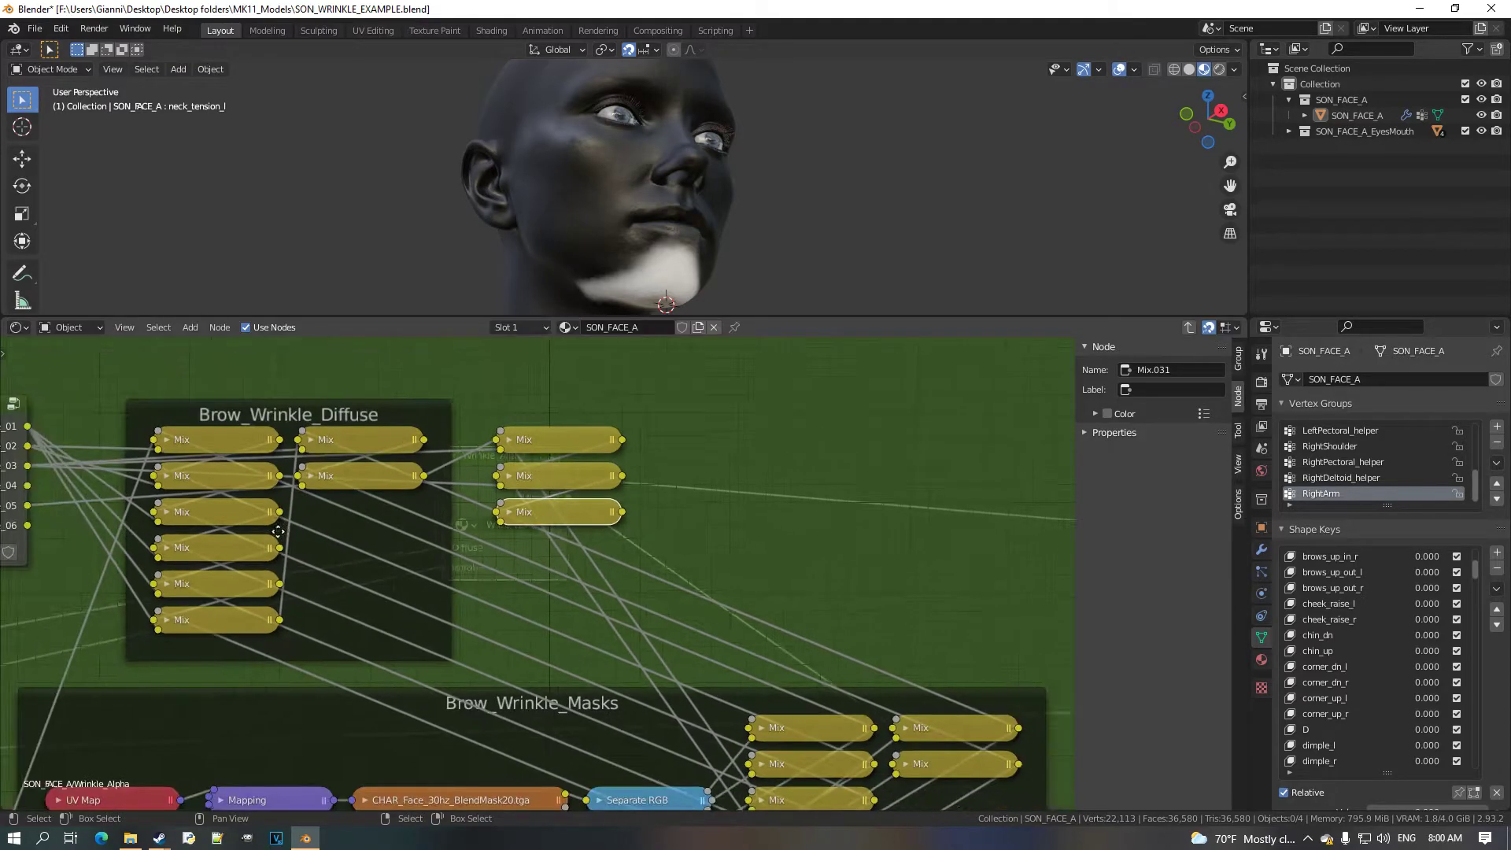
scroll(275, 527, up, 1)
drag(496, 518, 734, 528)
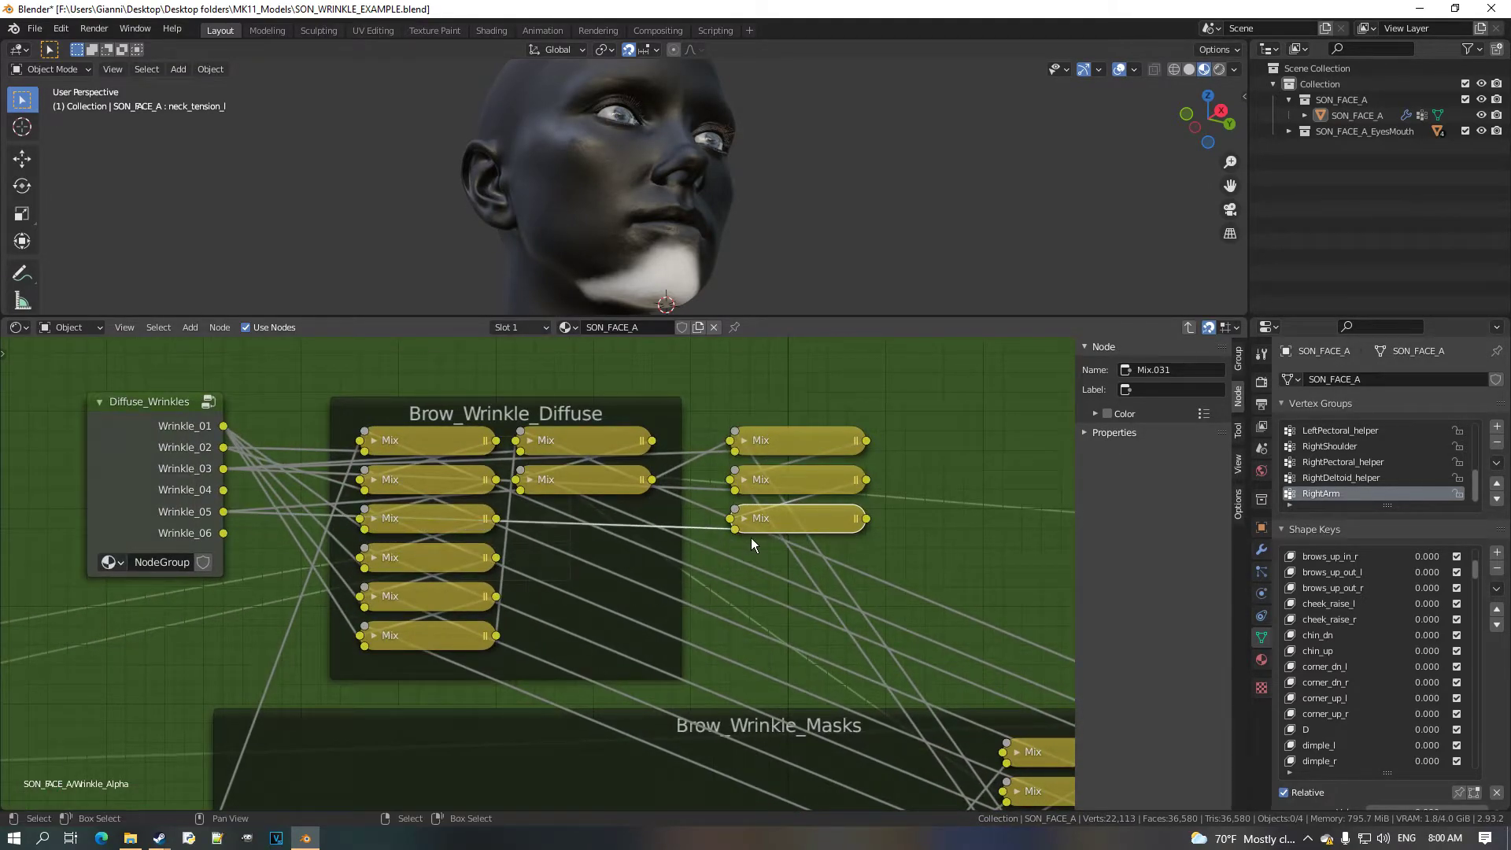
scroll(749, 536, down, 3)
drag(643, 748, 412, 418)
Connect the new diffuse Mix node's output to the Group Output's Diffuse input.
scroll(461, 488, down, 1)
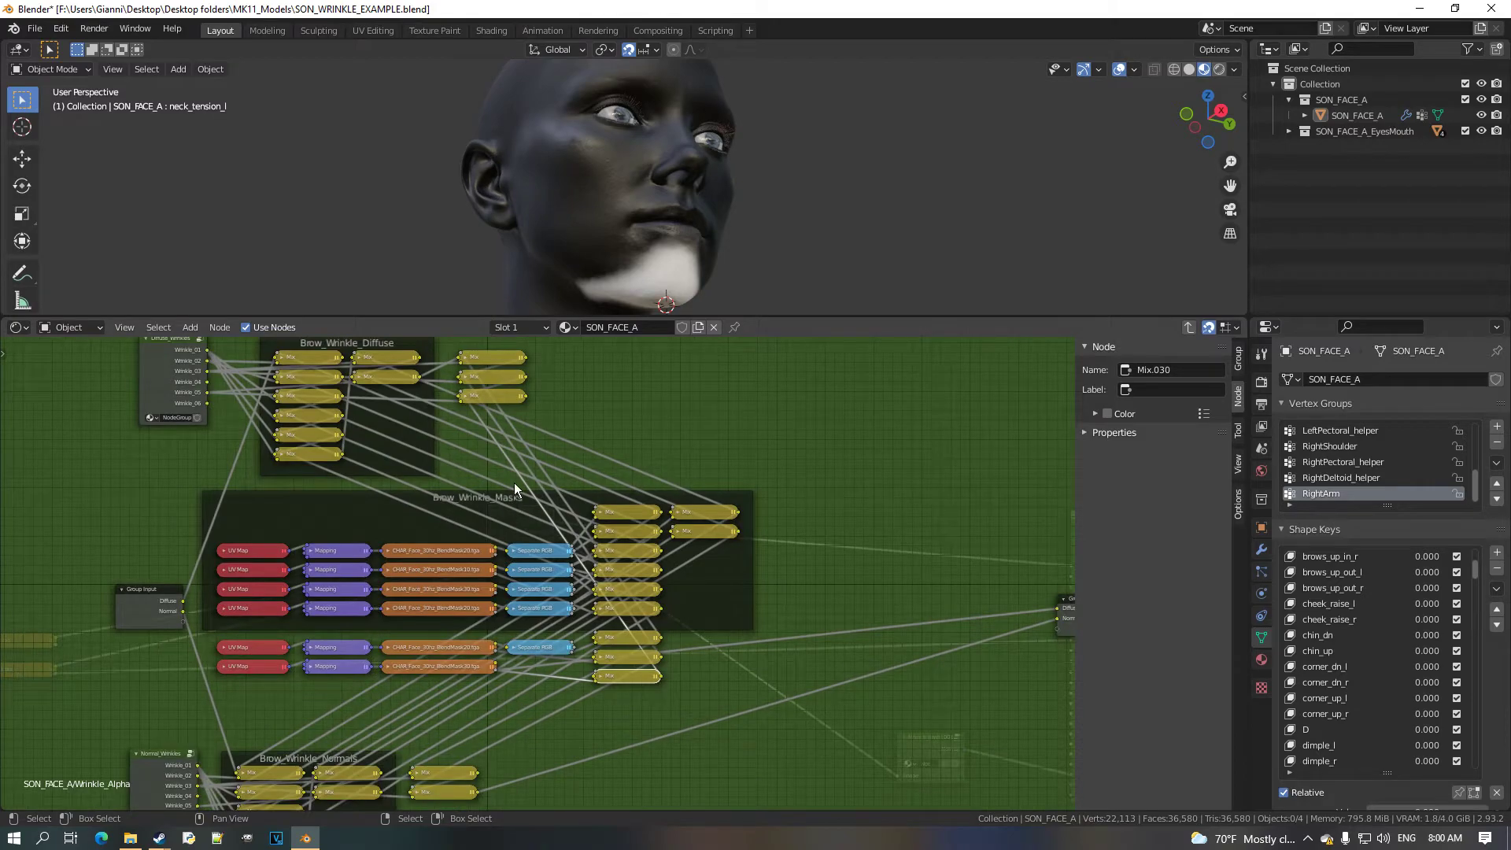
middle_drag(541, 439, 529, 428)
drag(519, 390, 1046, 600)
Duplicate the lower Mix node beside the Brow_Wrinkle_Normals frame and place the copy directly beneath it.
middle_drag(566, 717, 645, 513)
scroll(550, 591, up, 2)
scroll(550, 592, up, 5)
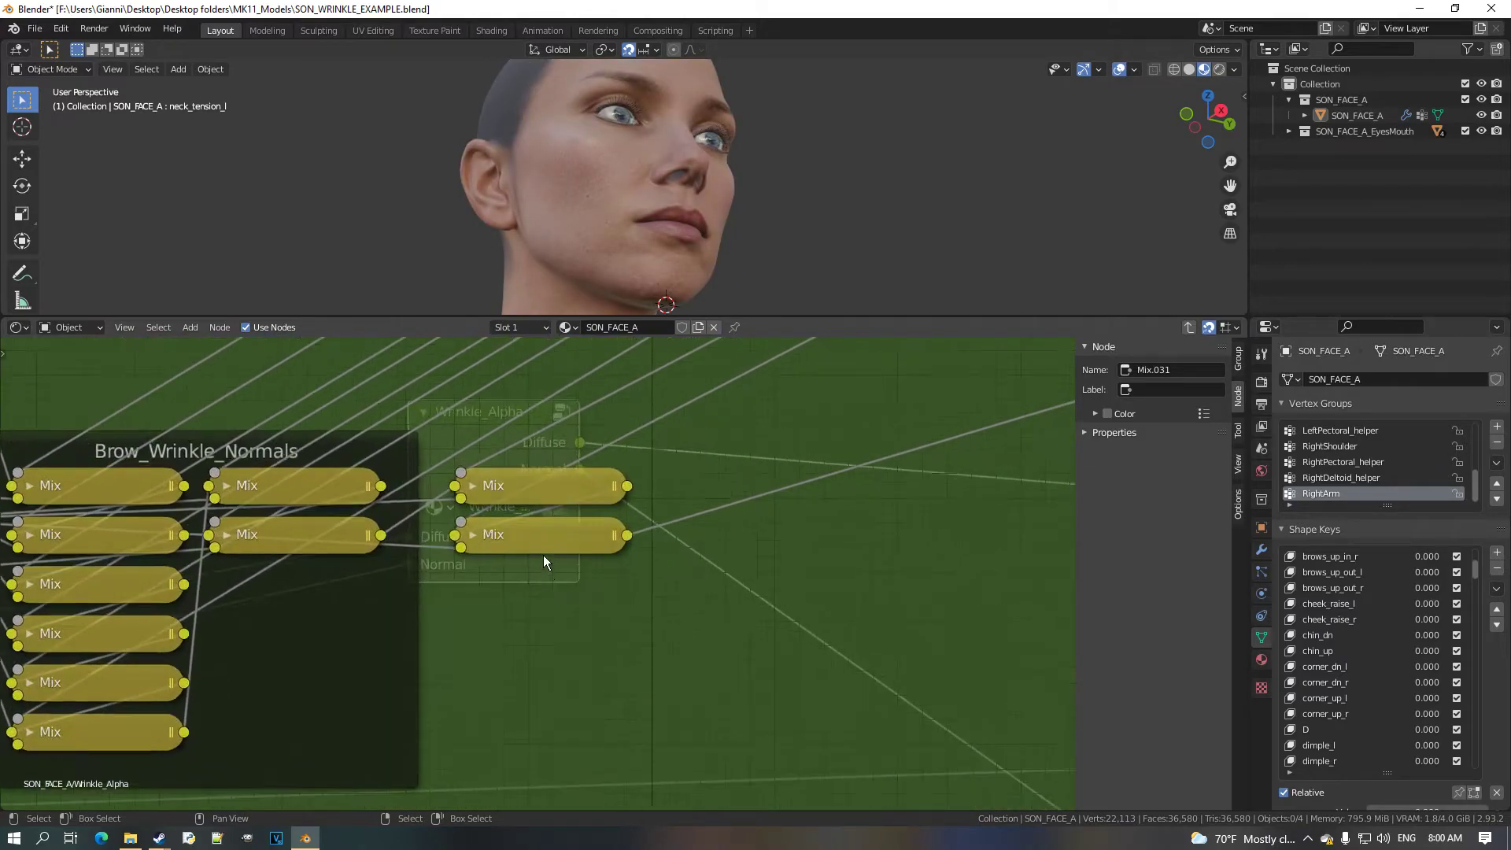
key(shift+d)
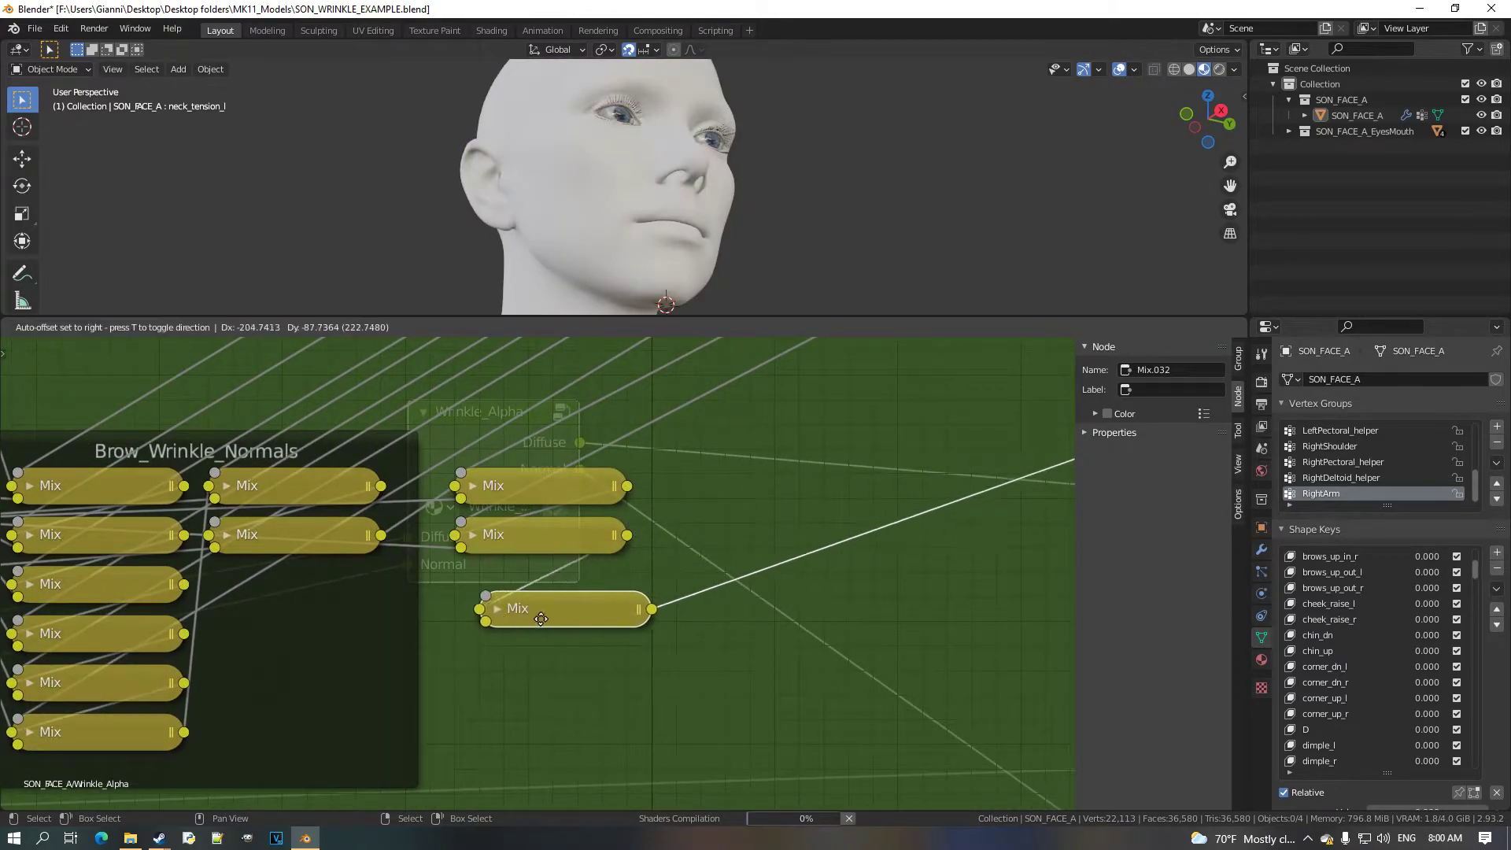
click(537, 586)
Connect Normal_Wrinkles' Wrinkle_05 to the new normal Mix node's second colour input and the lowest mask Mix output to its factor.
key(Home)
drag(213, 566, 733, 602)
scroll(756, 583, down, 4)
middle_drag(976, 425, 703, 559)
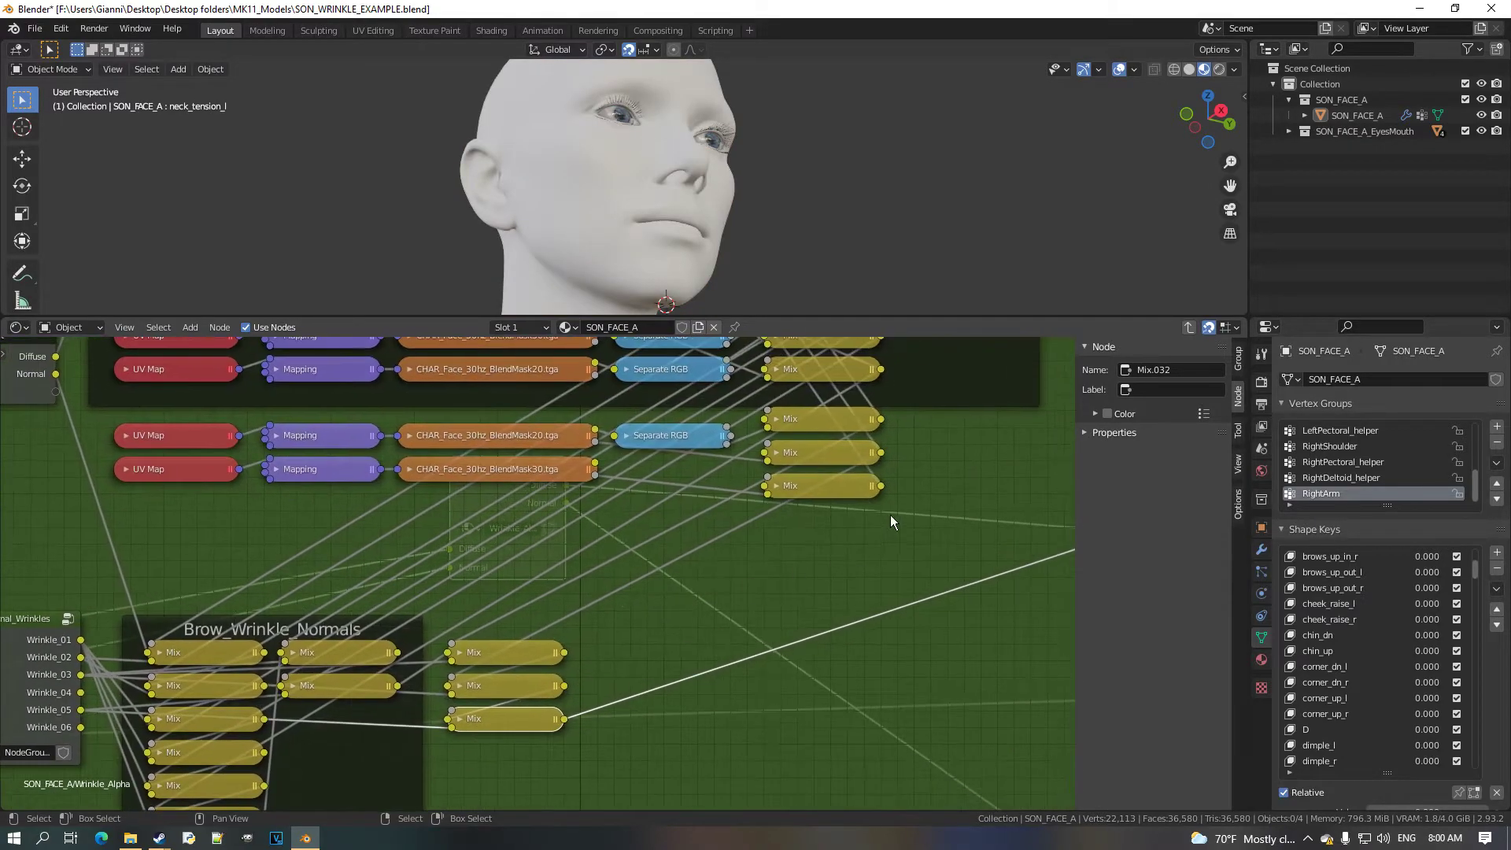
mouse_move(881, 485)
mouse_down()
mouse_move(576, 719)
mouse_move(467, 718)
mouse_up()
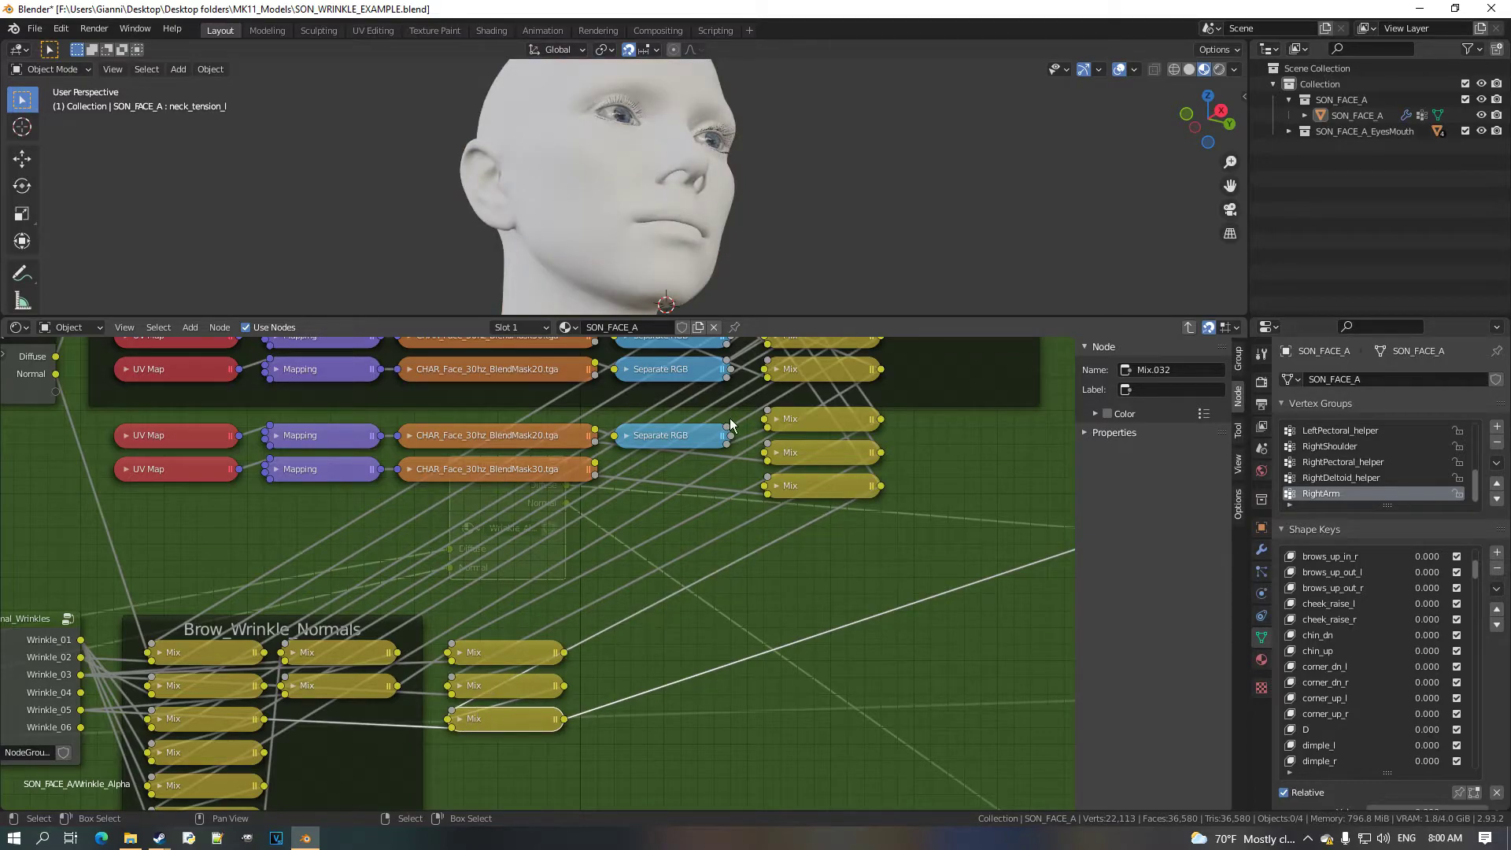
Test the chin wrinkles up close by raising the chin_up shape key to about 0.79, and return it to 0.
scroll(777, 236, down, 2)
scroll(732, 205, up, 6)
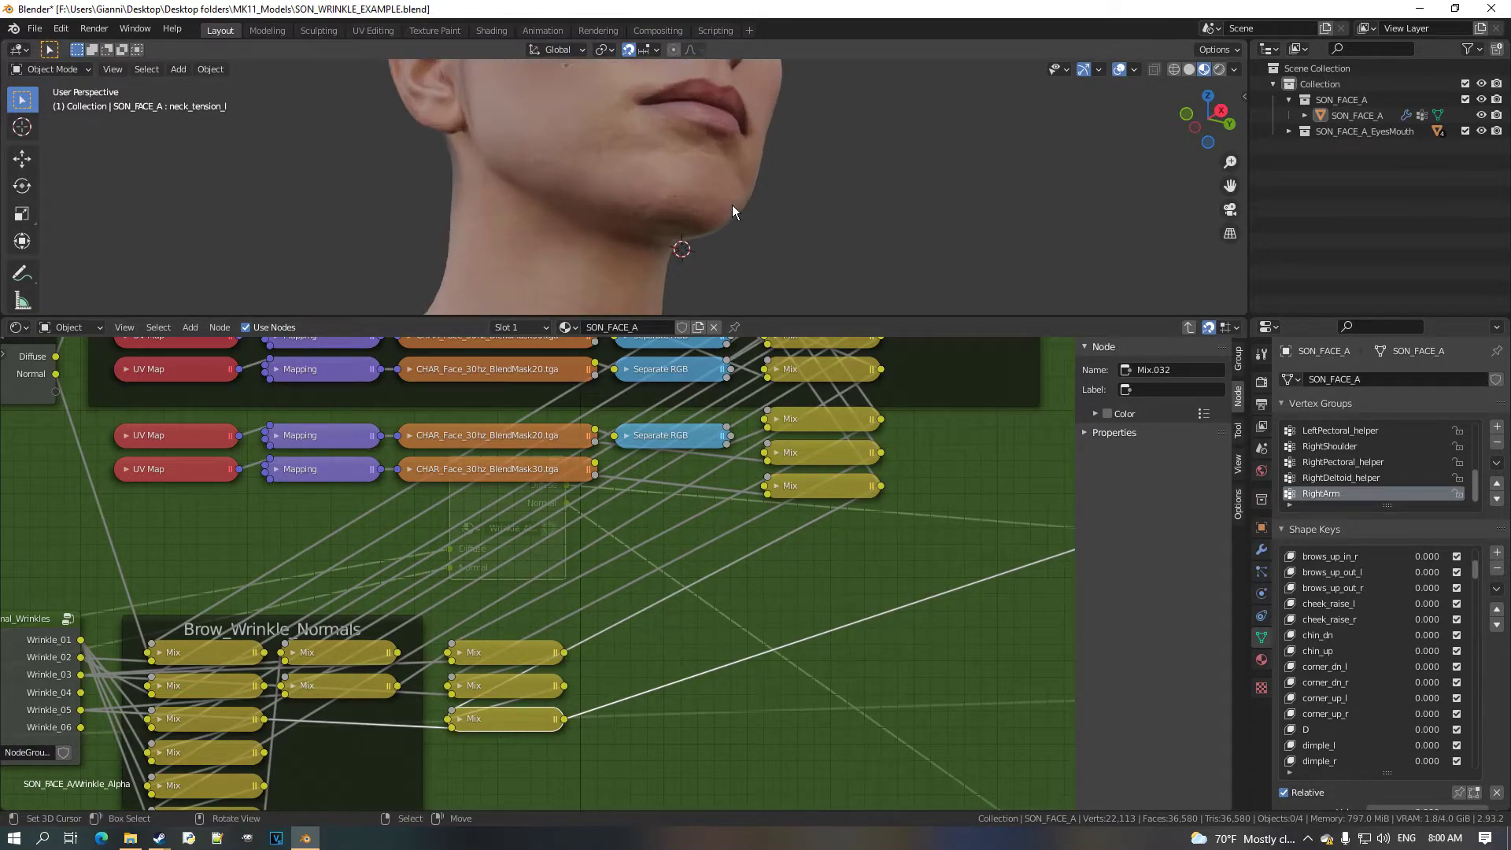
middle_drag(735, 226, 680, 230)
scroll(680, 230, up, 4)
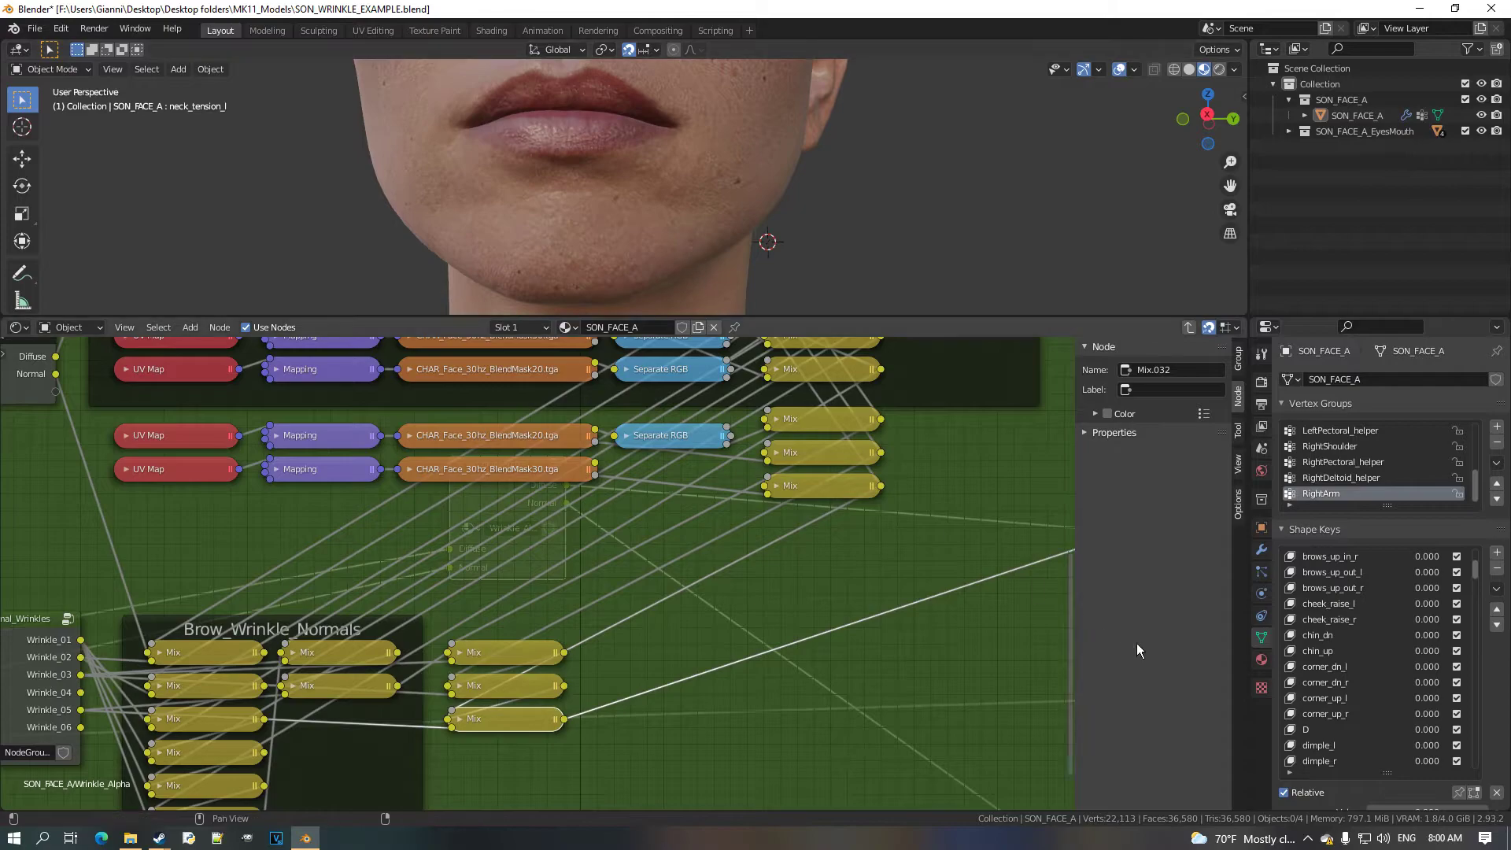
drag(1432, 658, 1432, 658)
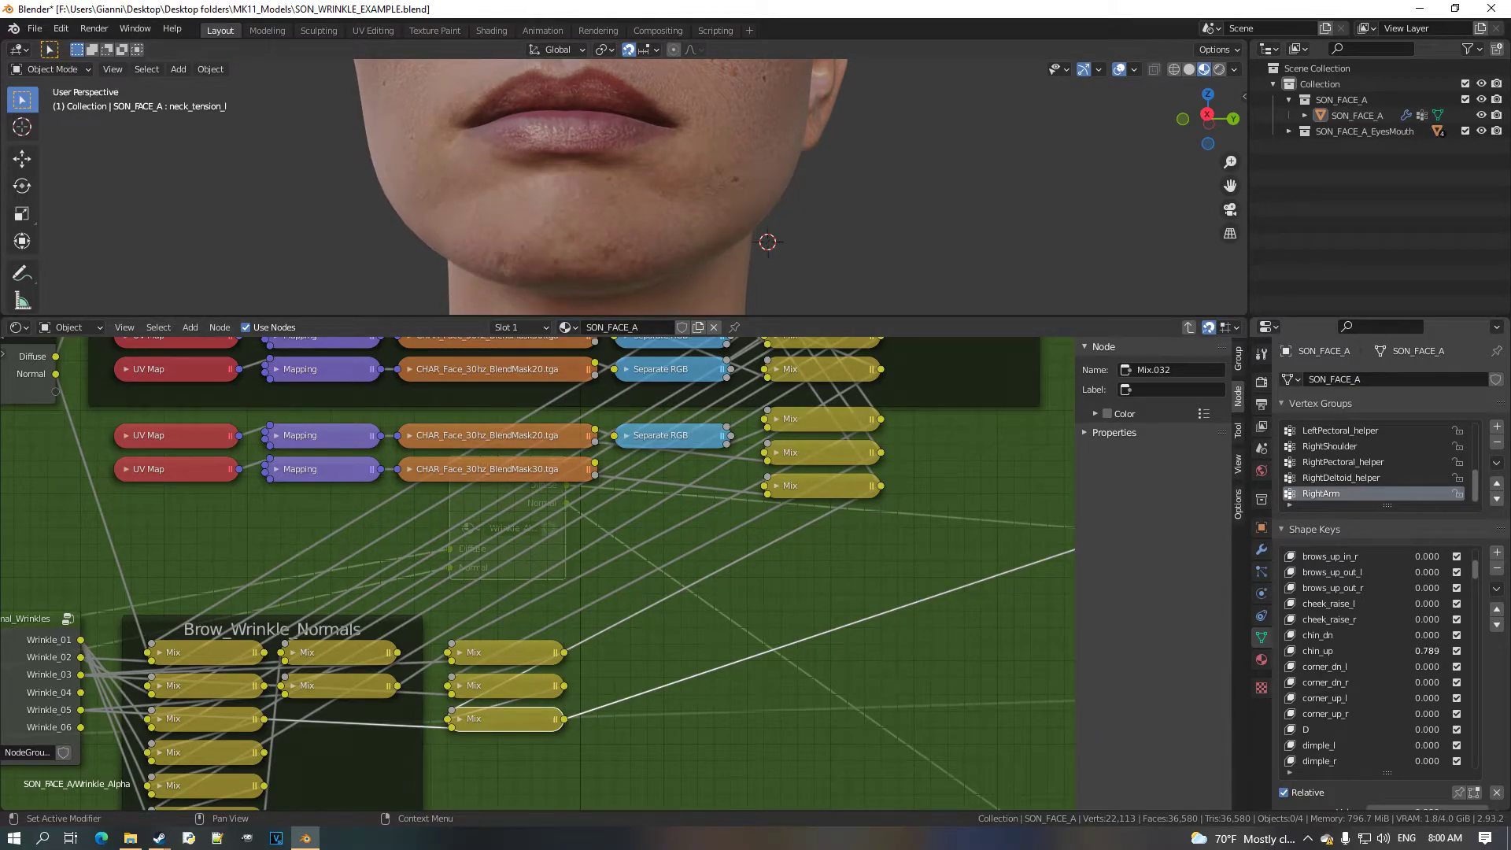
middle_drag(703, 284, 732, 223)
drag(1437, 651, 1437, 652)
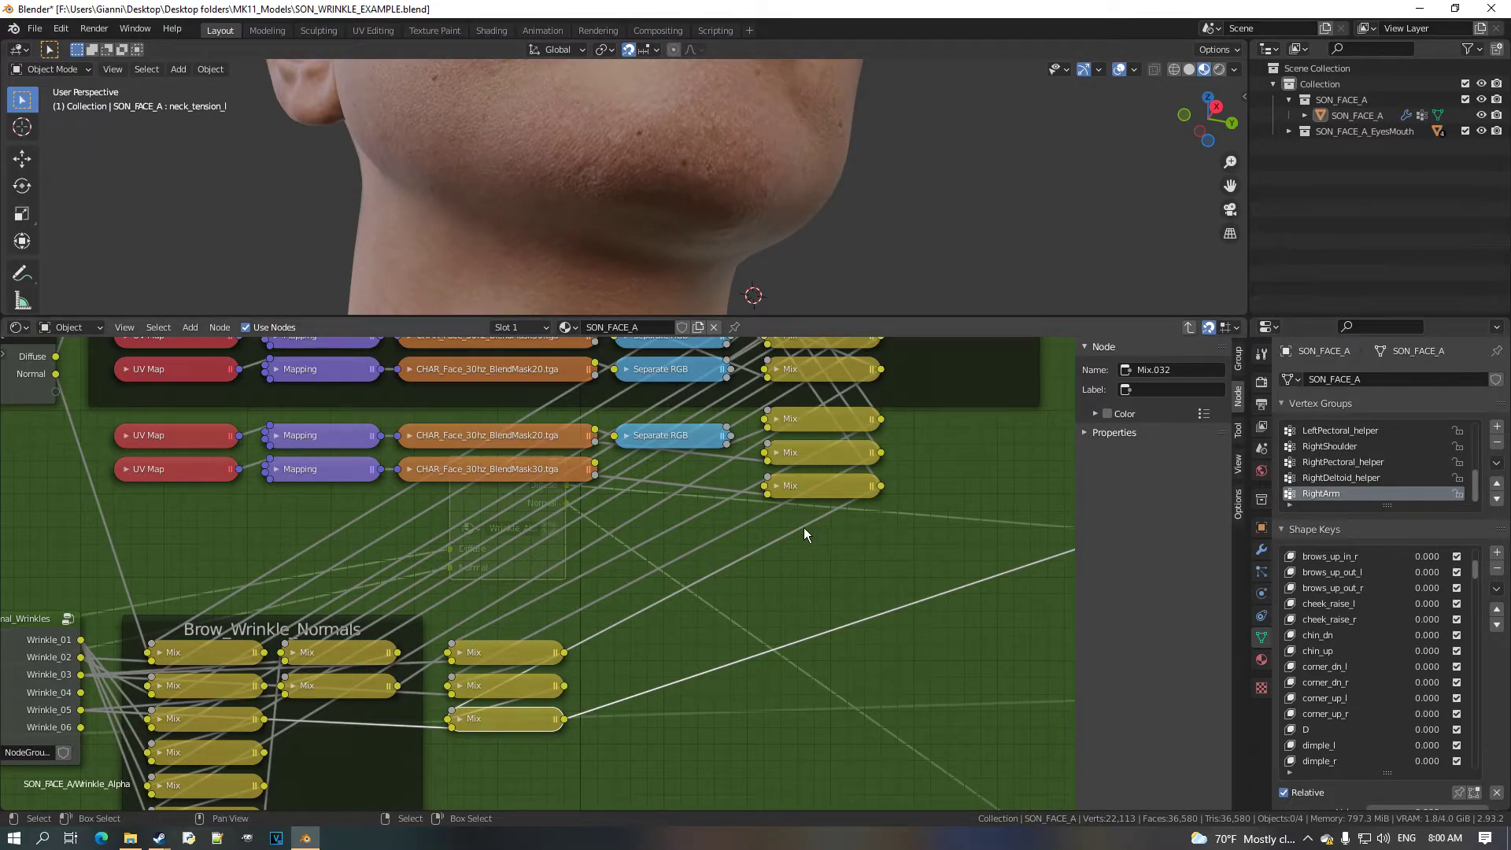
Expand the lowest mask Mix node connected to CHAR_Face_30hz_BlendMask30.tga to expose its driven factor.
middle_drag(767, 513, 541, 615)
scroll(538, 613, up, 3)
click(558, 592)
middle_drag(658, 647, 600, 582)
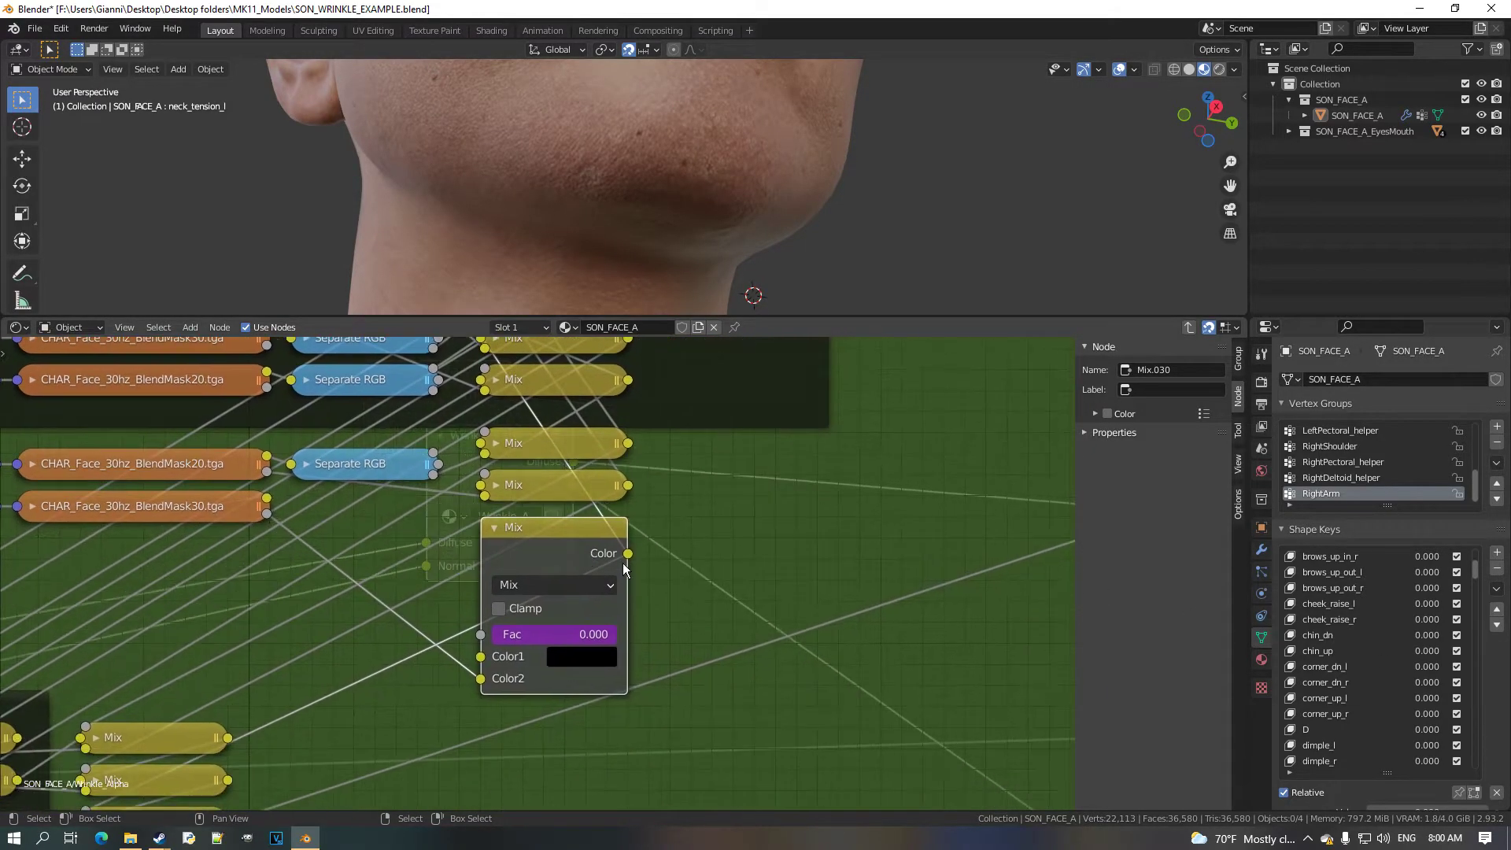
scroll(648, 567, up, 1)
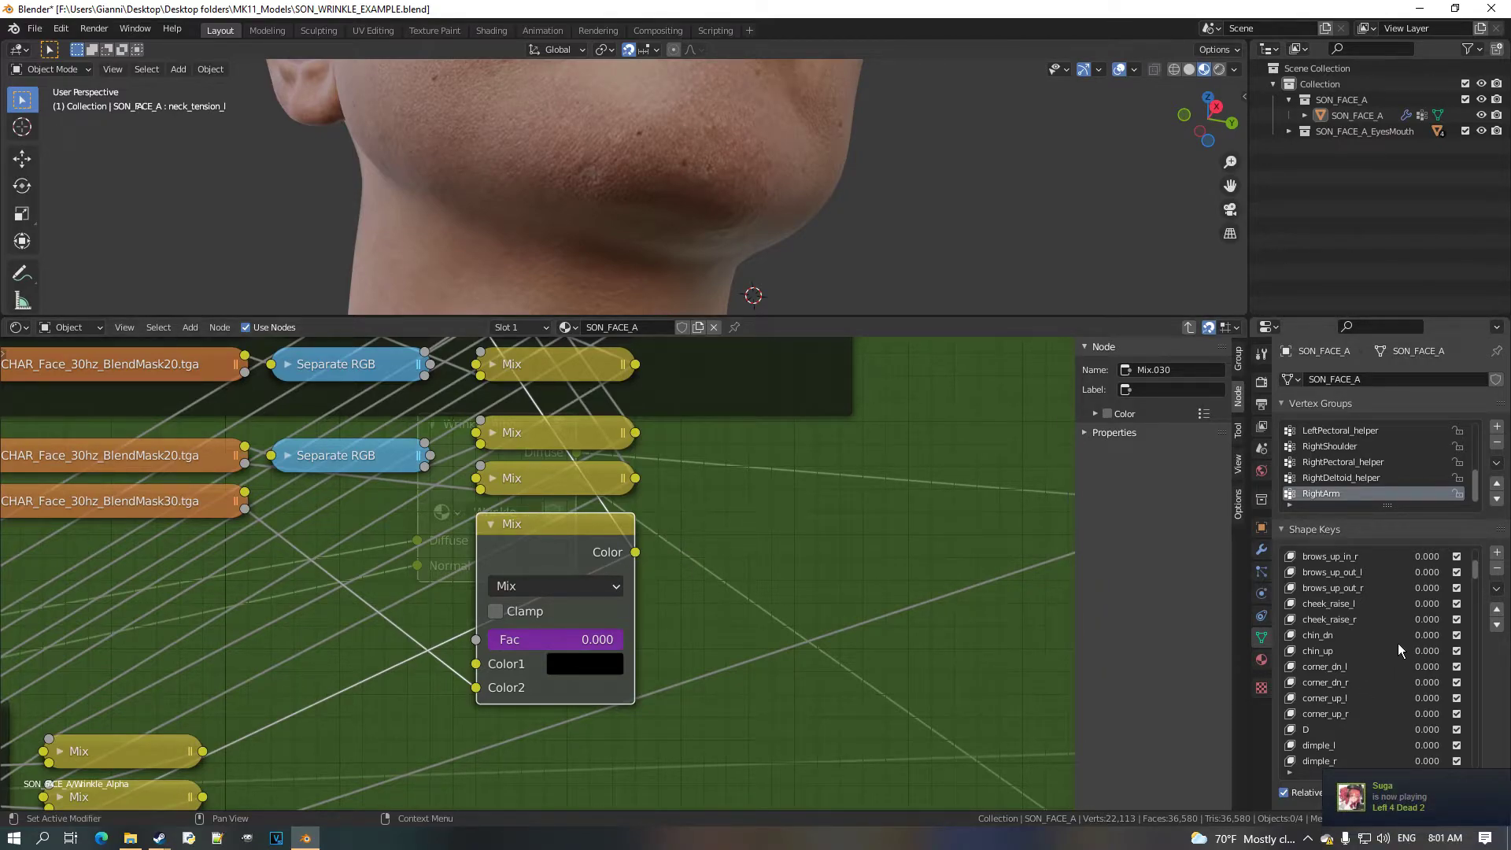
Find the mouth_mov shape keys, test mouth_mov_up_2_drop at 1 with the mouth and chin seen from the front, and return it to 0.
scroll(1487, 594, down, 3)
scroll(1487, 598, down, 5)
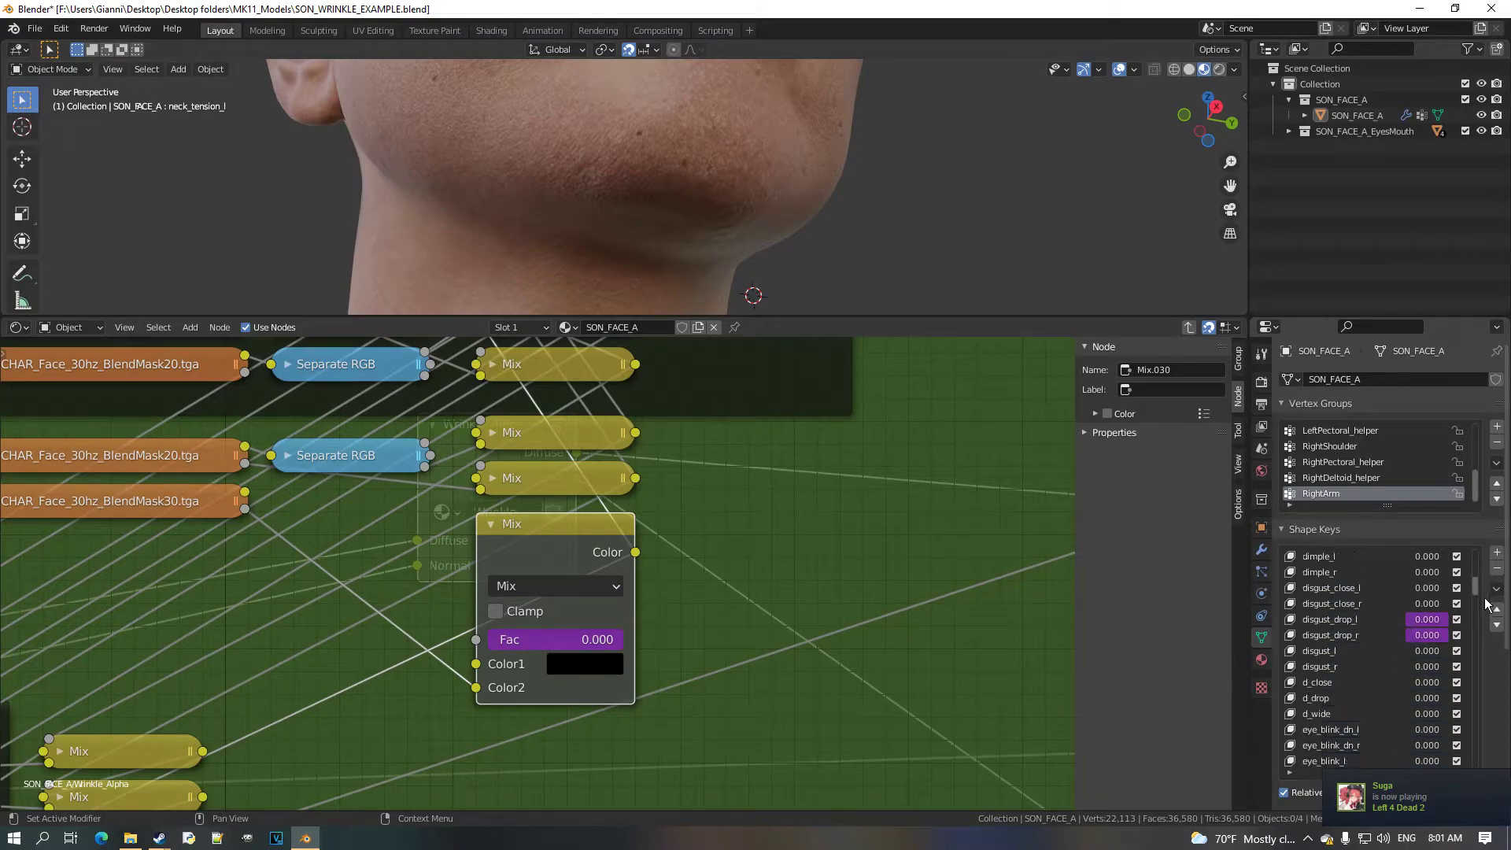
scroll(1483, 615, down, 2)
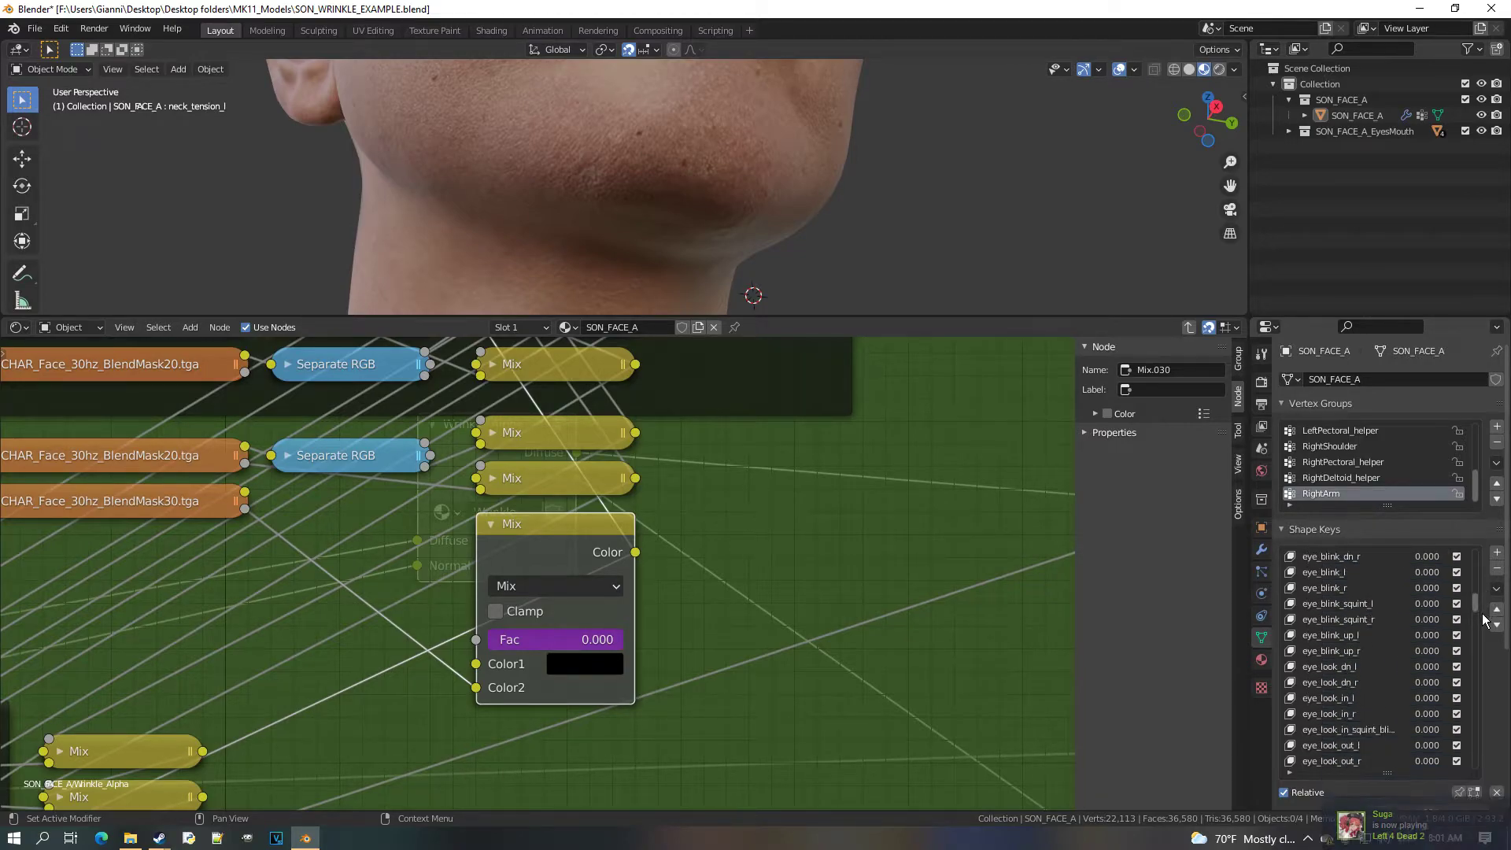
scroll(1484, 618, down, 5)
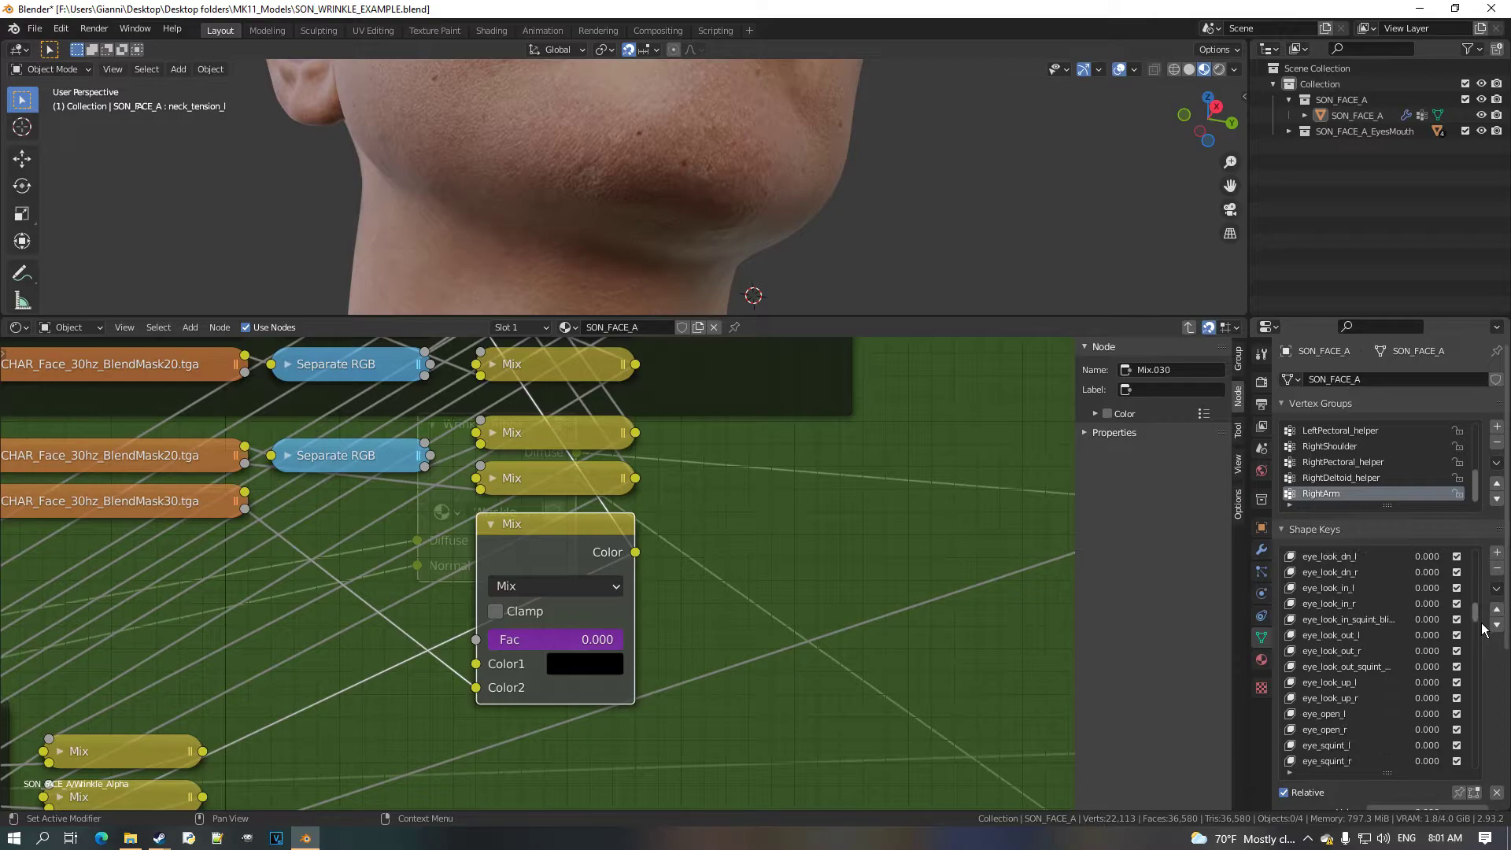
scroll(1482, 635, down, 3)
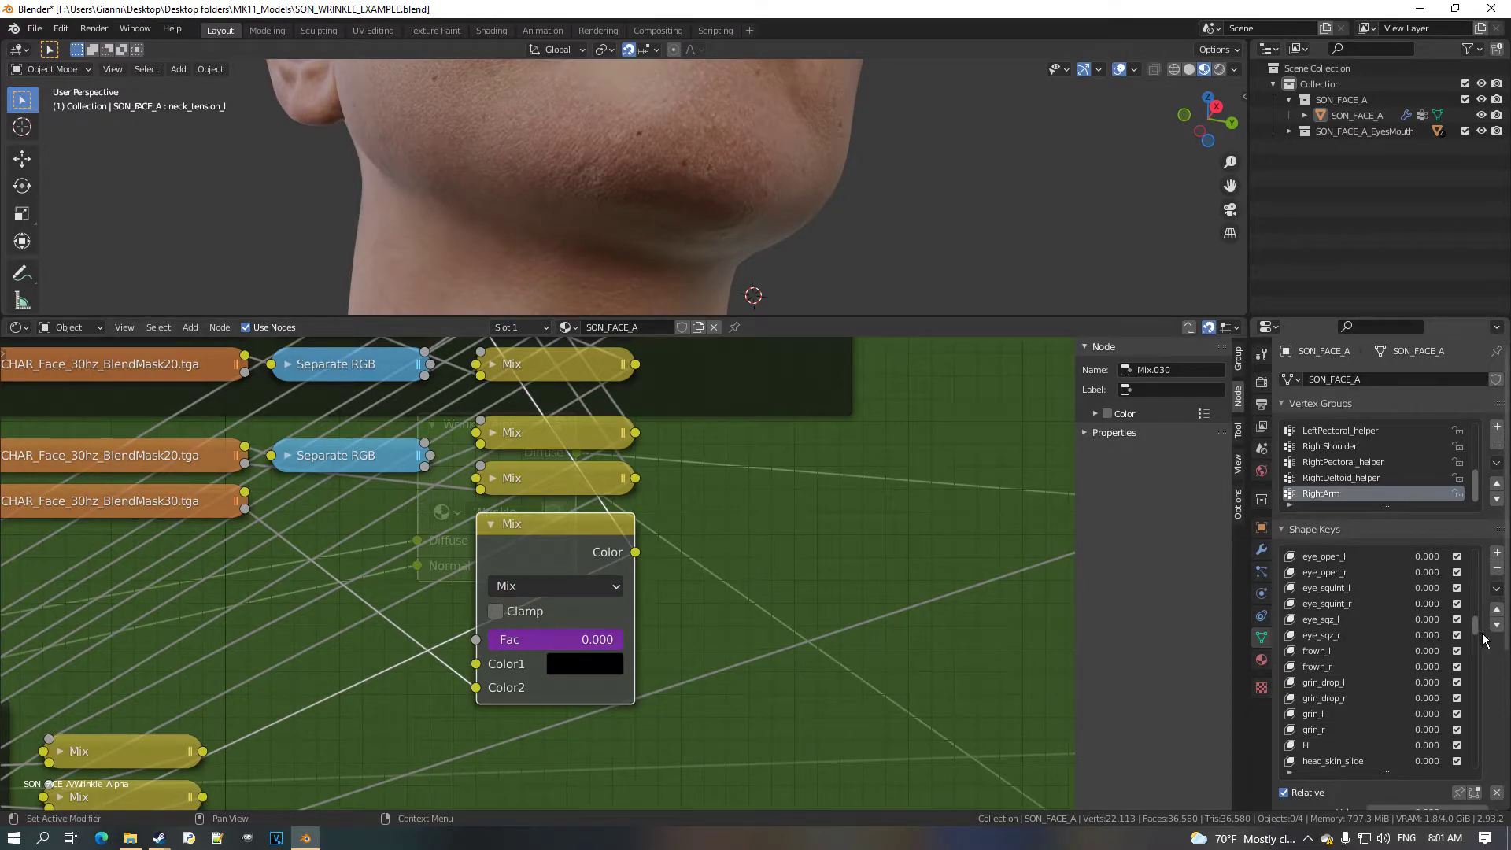
scroll(1485, 639, down, 3)
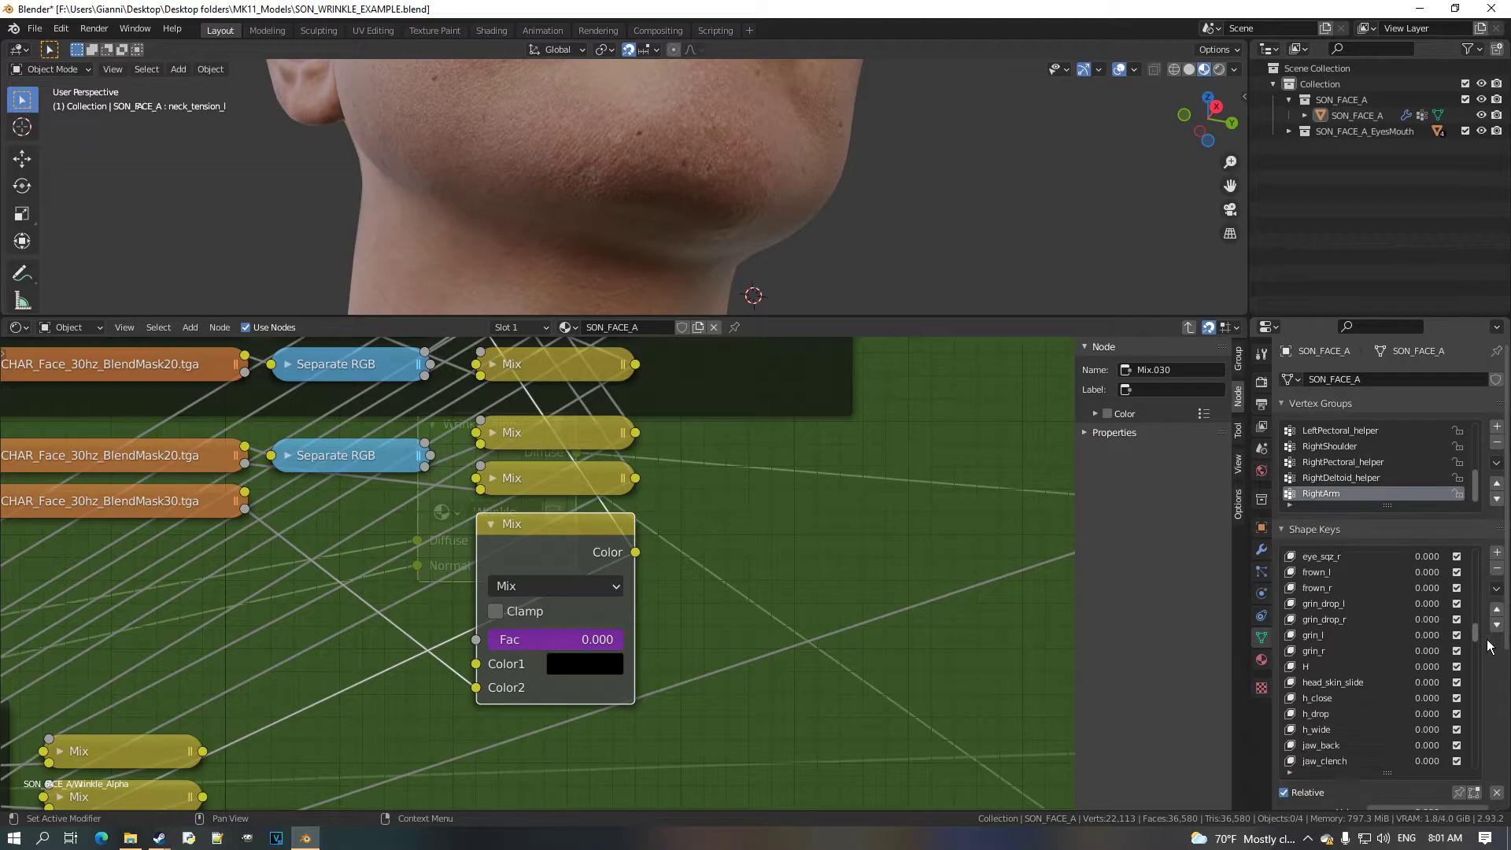
scroll(1487, 646, down, 10)
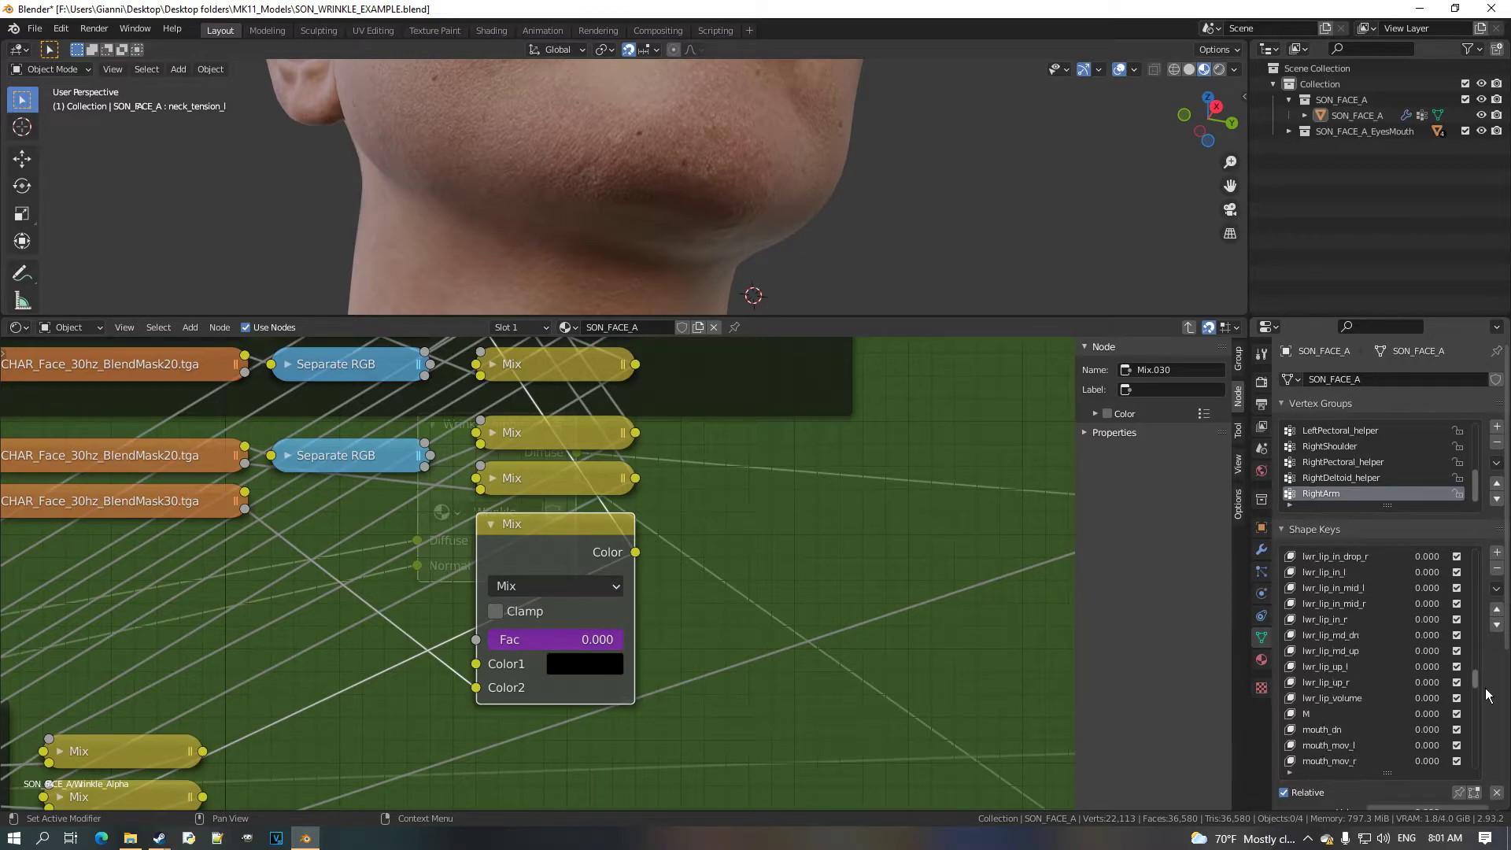
scroll(1485, 708, down, 8)
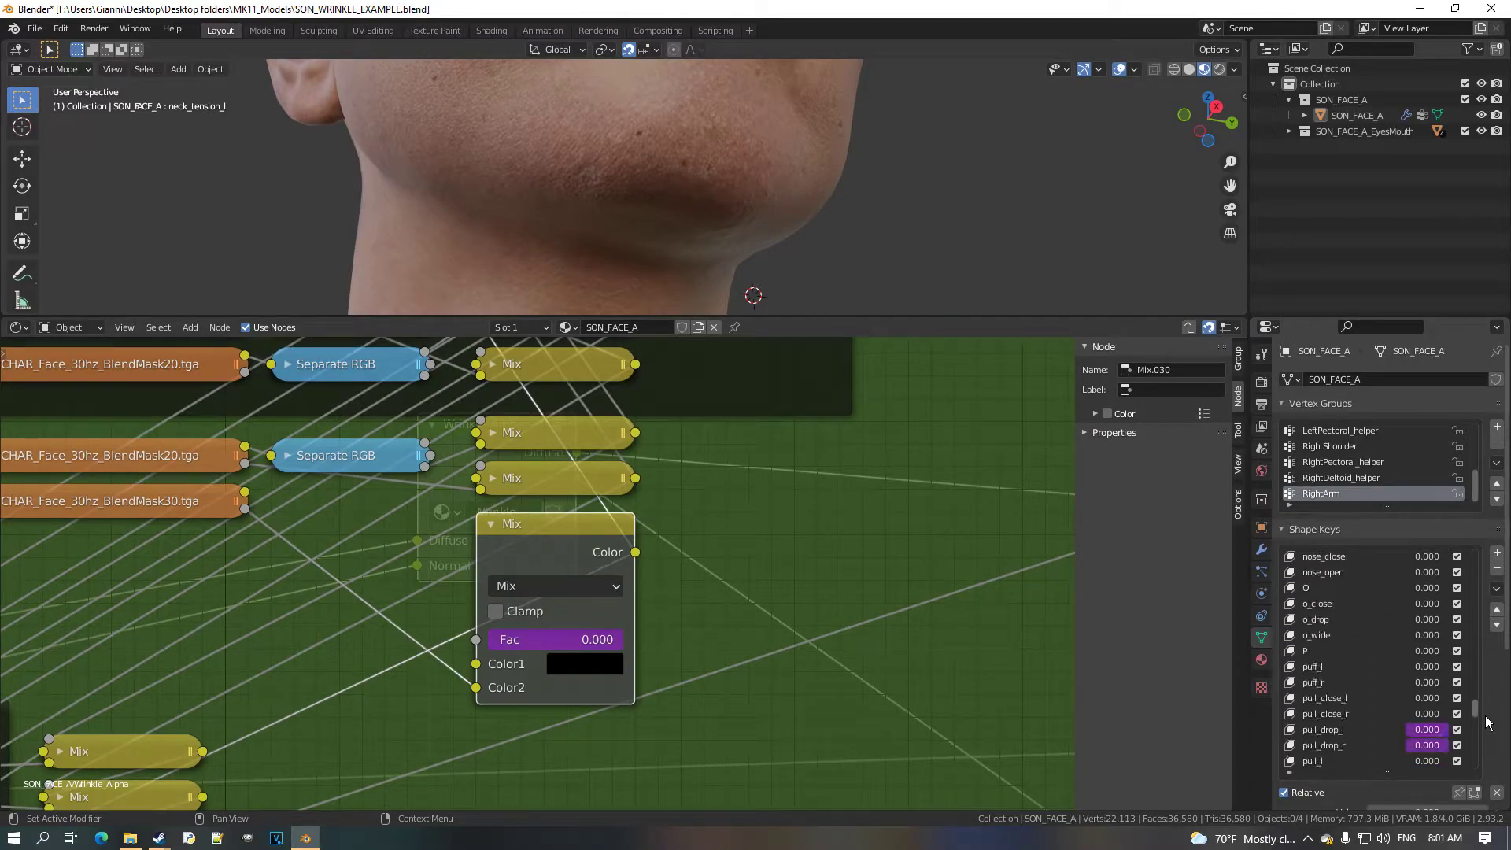
drag(1485, 730, 1442, 691)
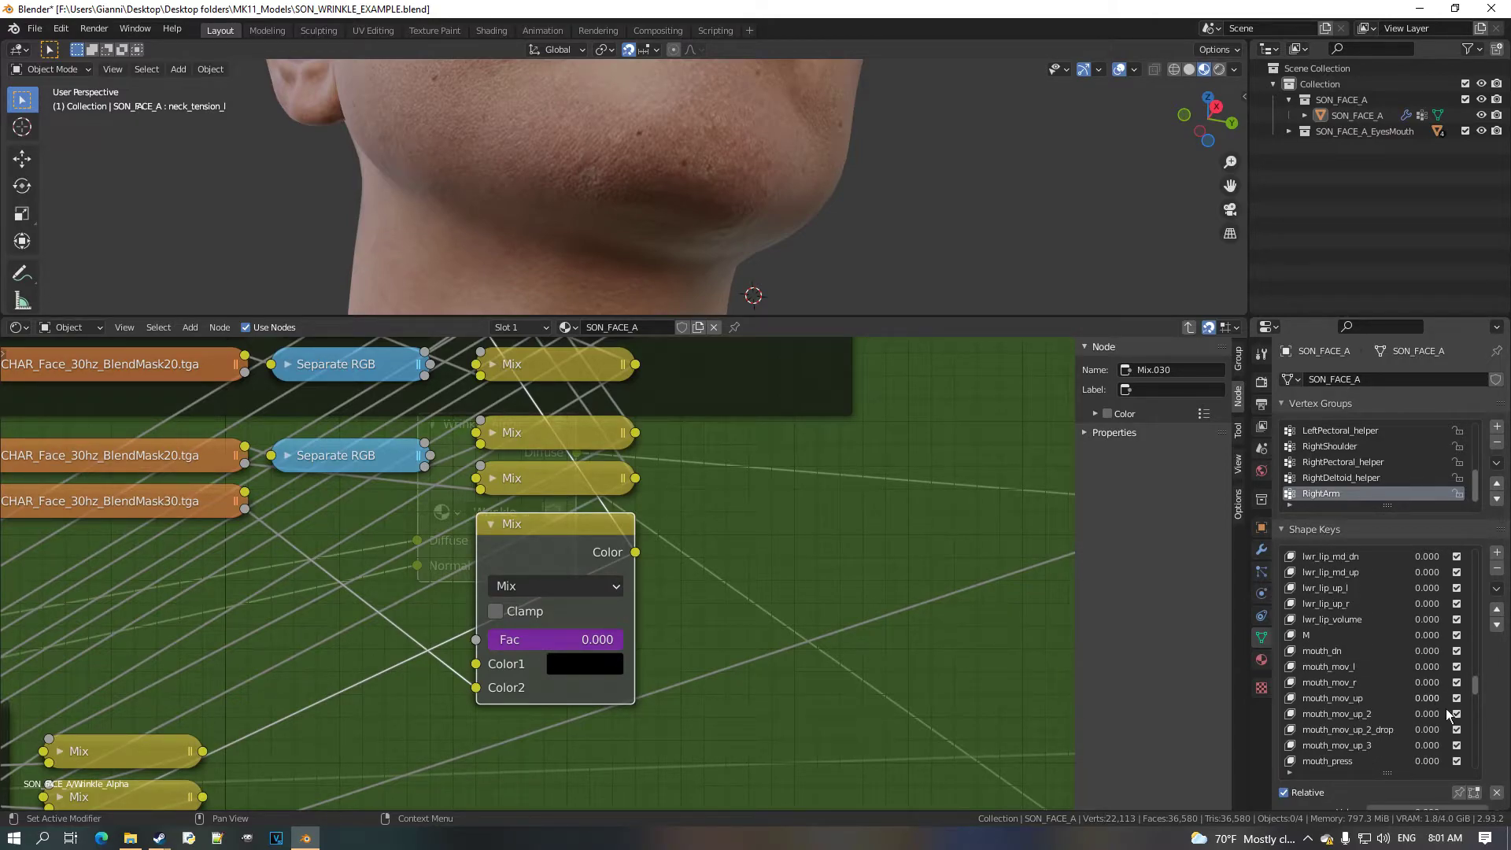
scroll(1444, 699, down, 1)
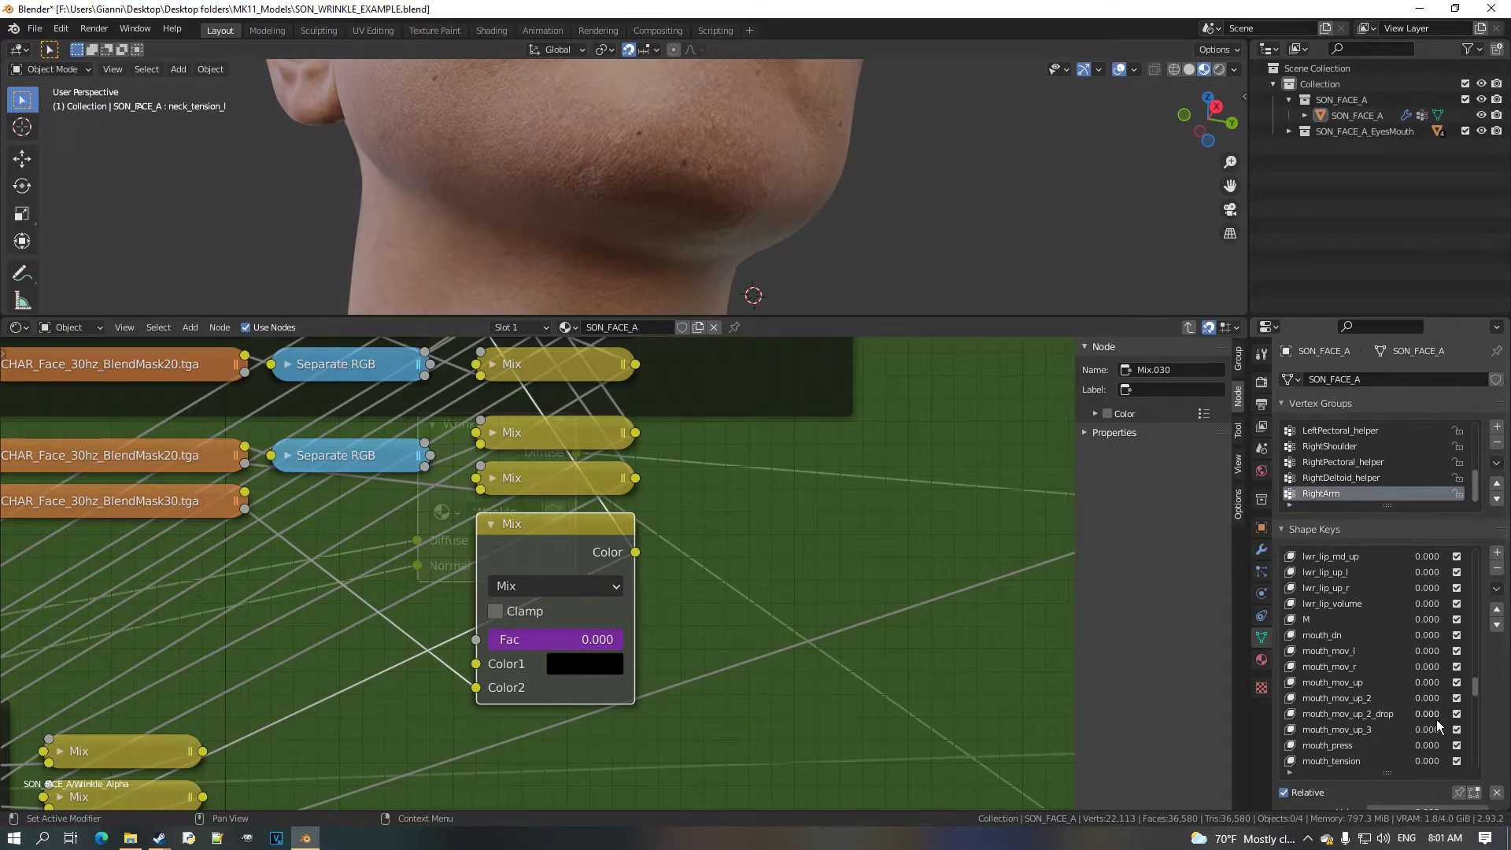
drag(1431, 714, 1452, 714)
middle_drag(852, 150, 928, 275)
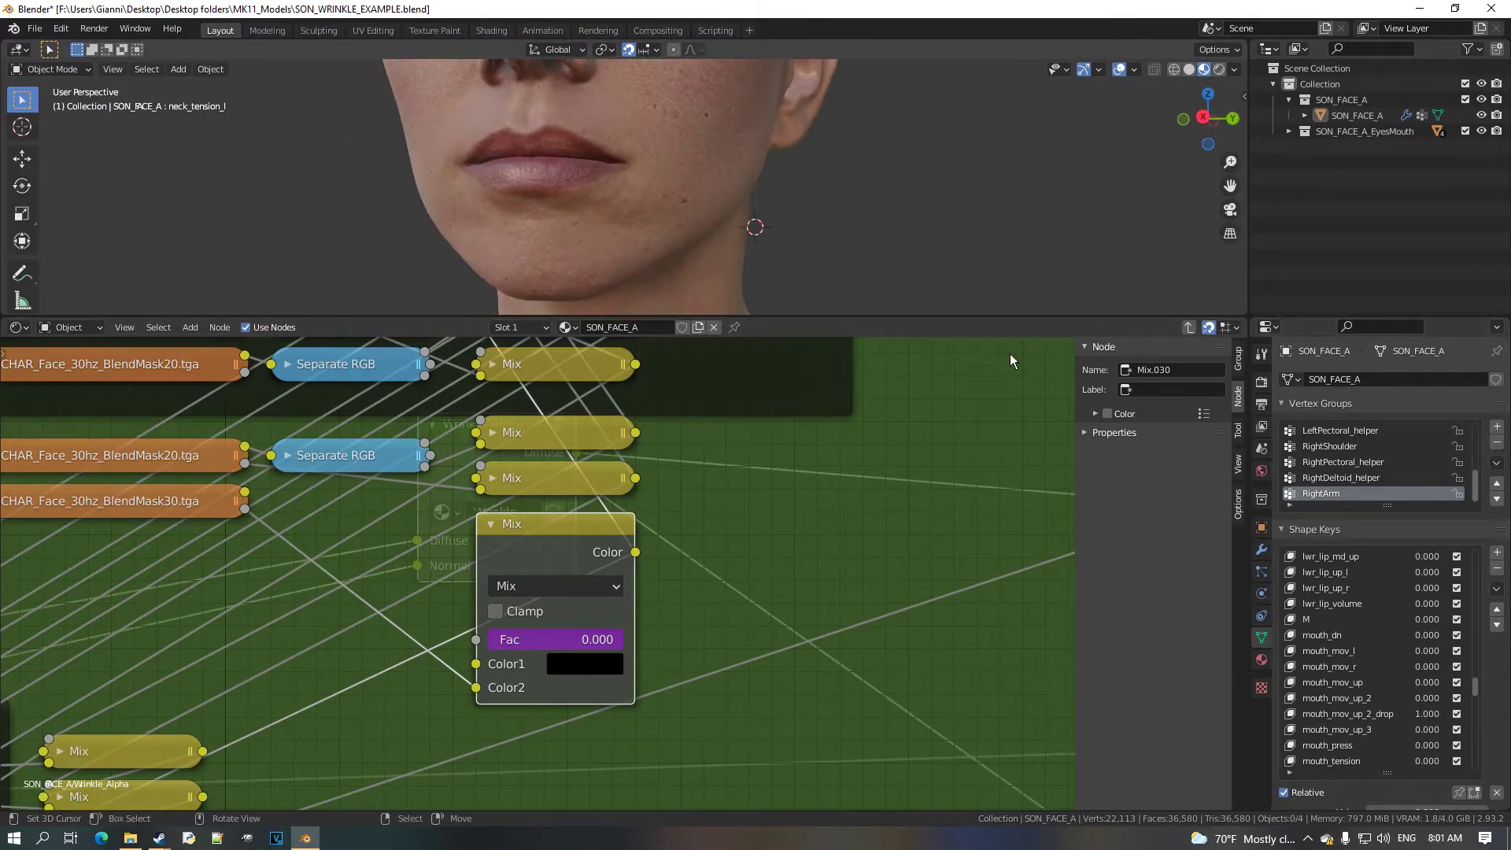
drag(1452, 713, 1426, 712)
click(1450, 688)
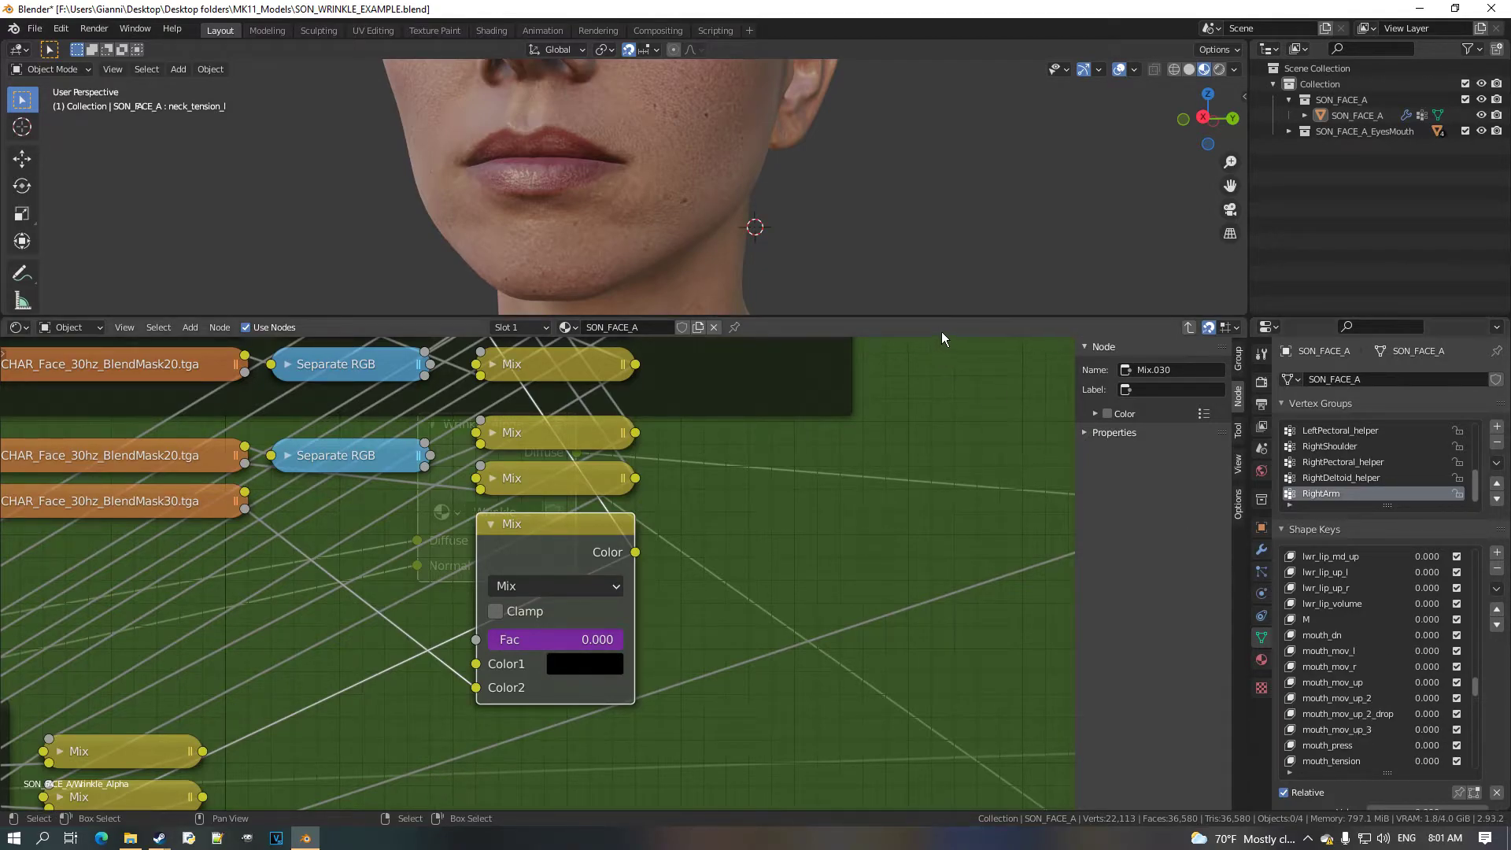
Copy the mouth_mov_up shape key as a new driver and add it as an input variable to the lowest mask Mix node's factor driver.
right_click(591, 644)
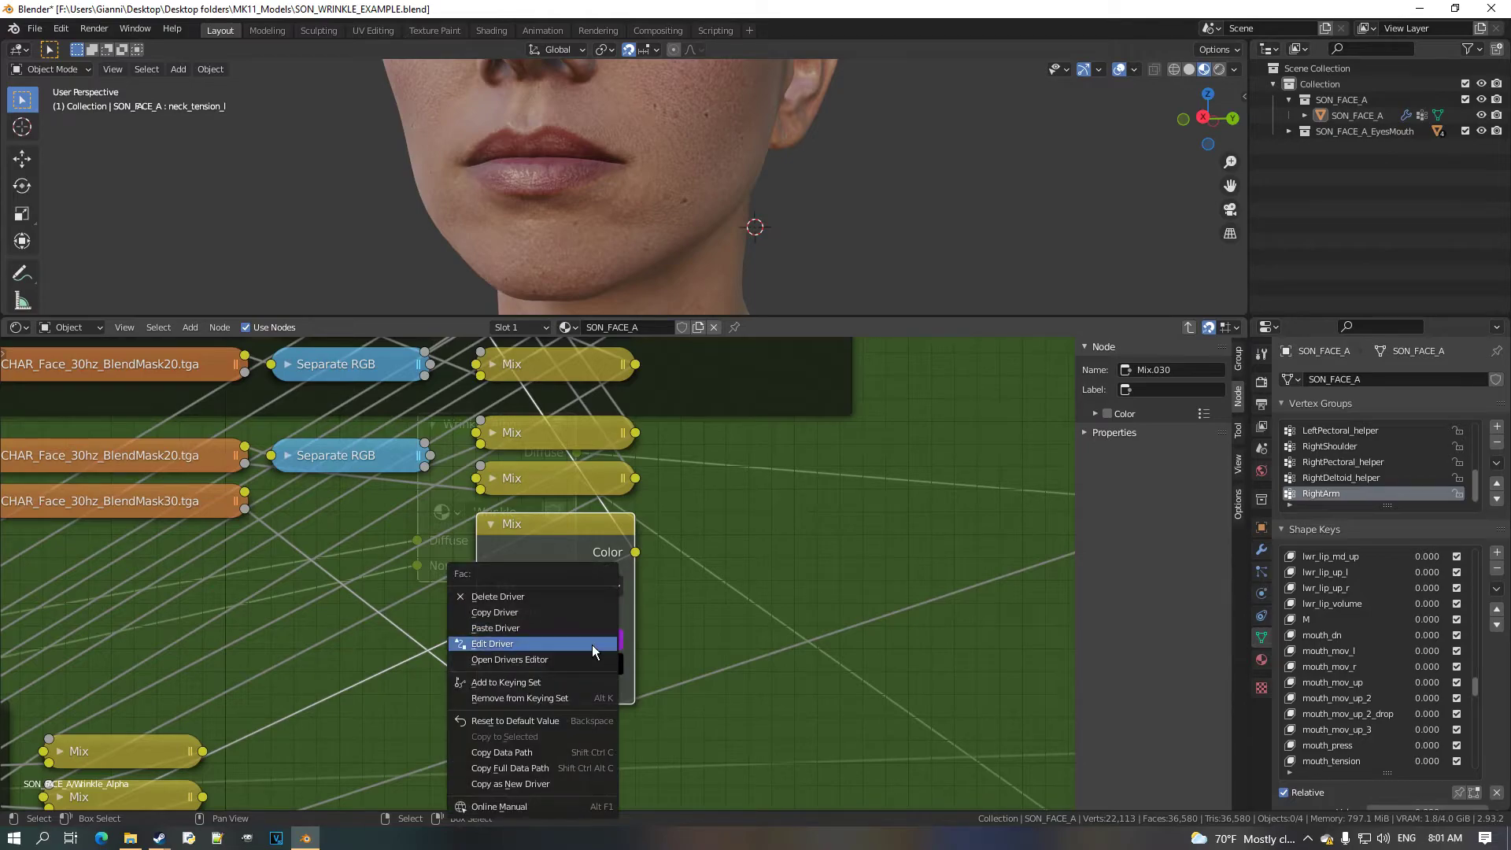
click(592, 644)
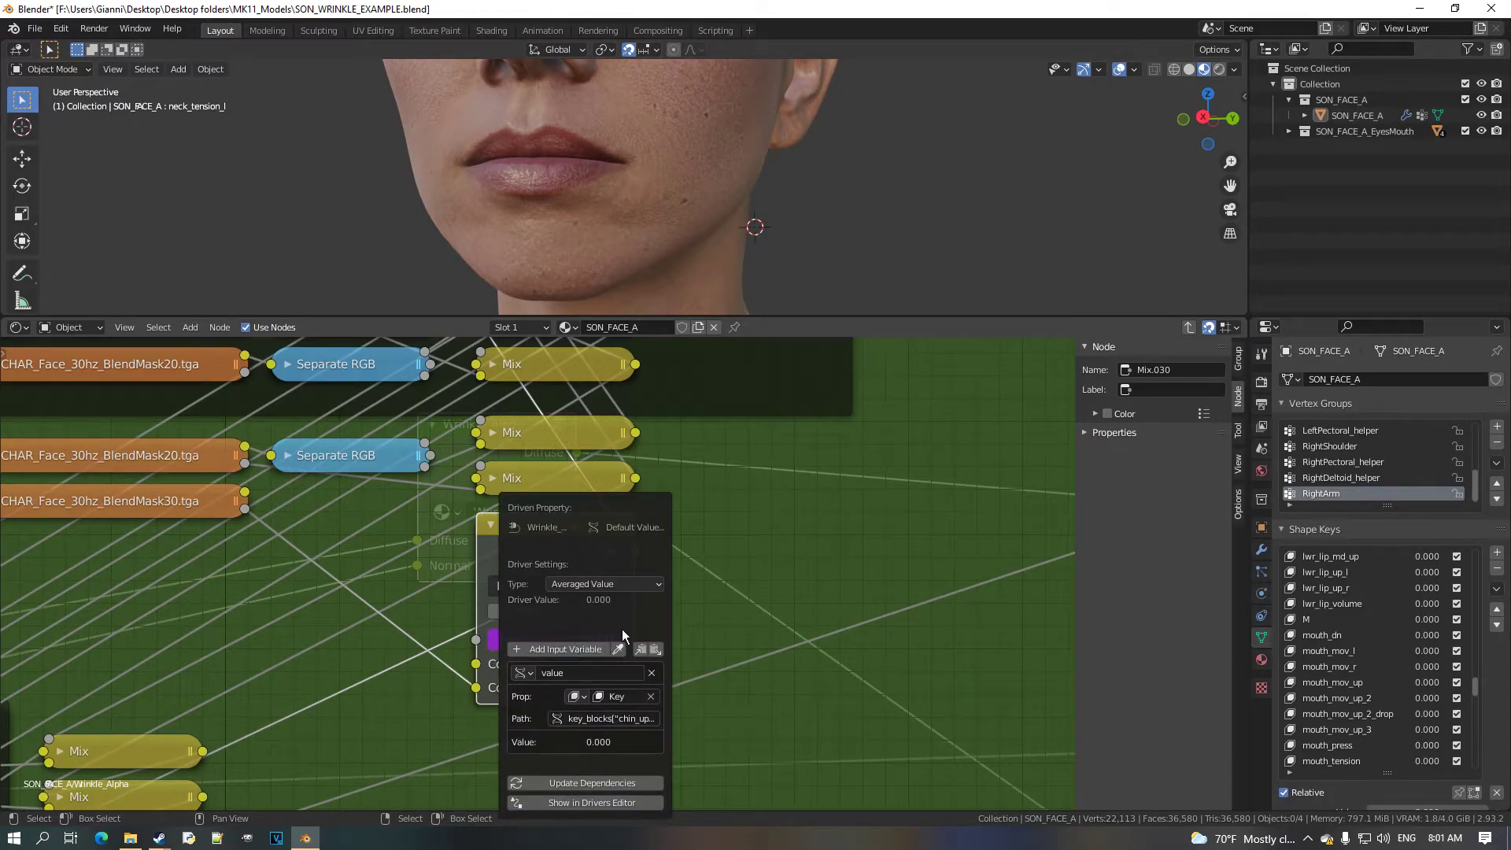
right_click(1444, 707)
right_click(1435, 687)
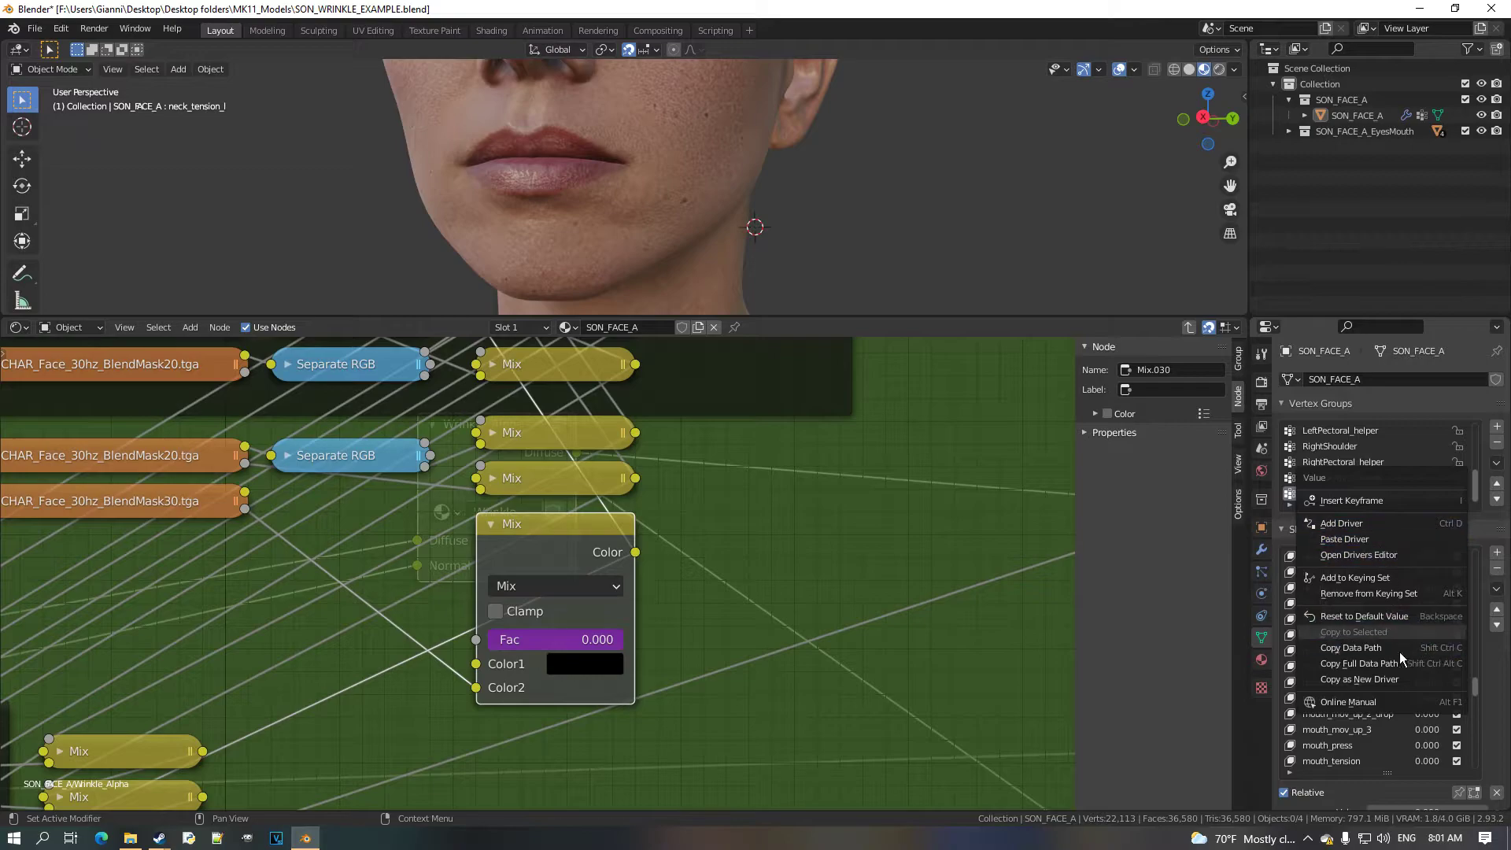
click(1419, 678)
right_click(564, 641)
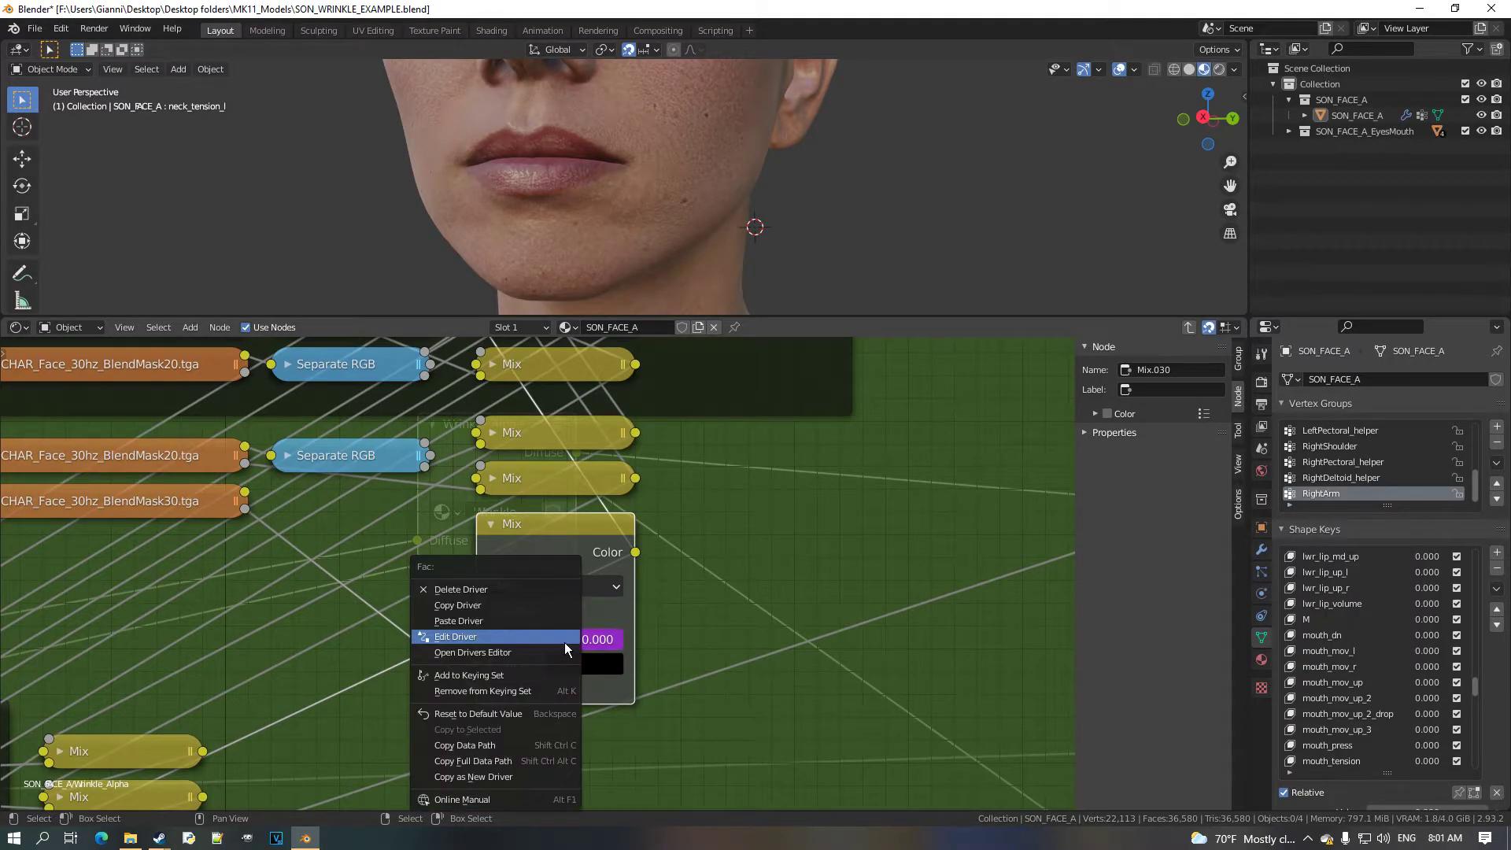
click(529, 638)
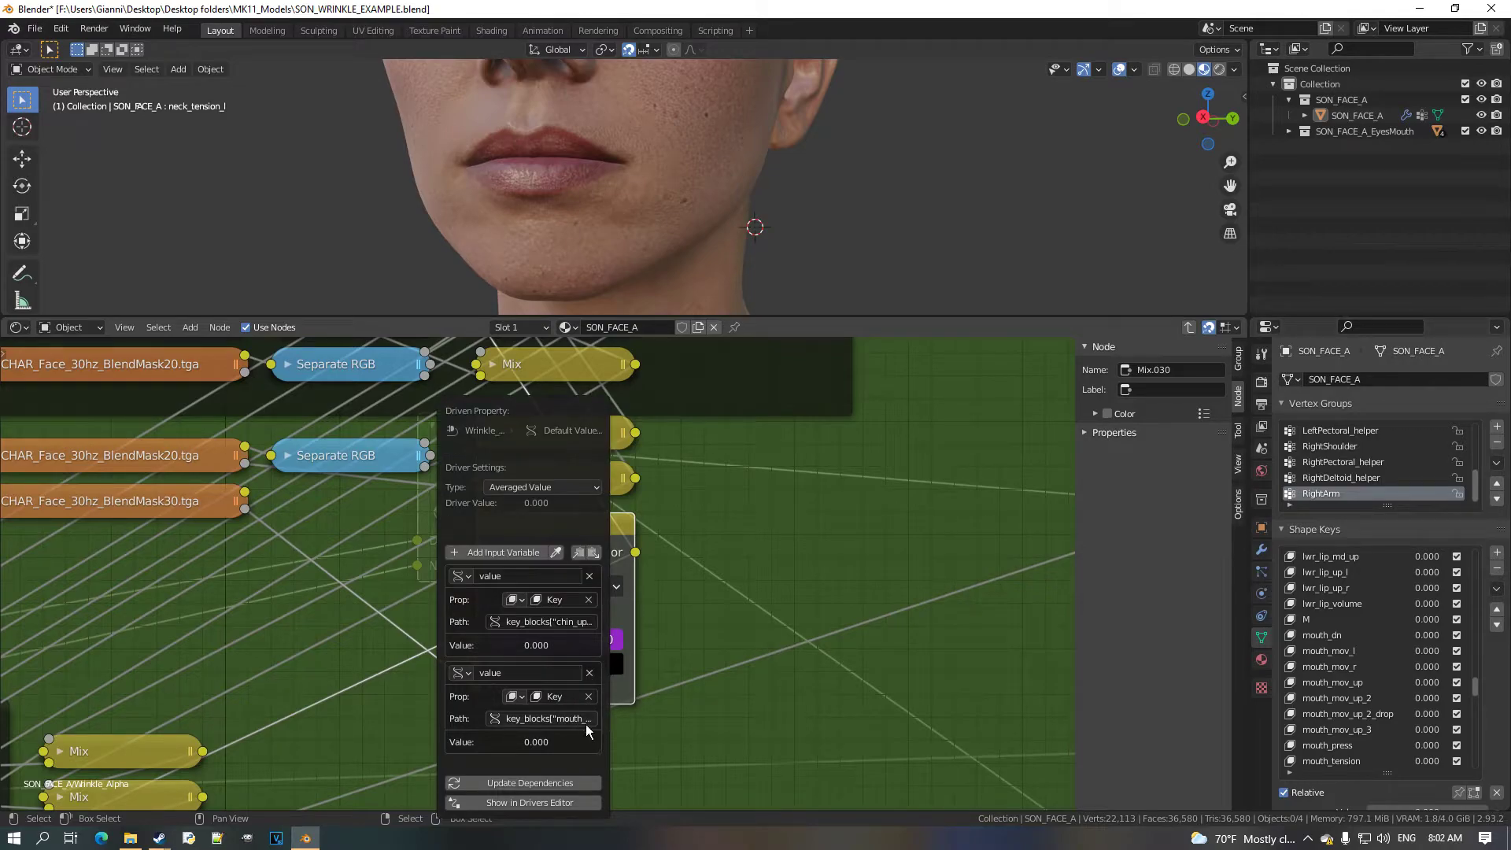
Add the mouth_mov_up_2 shape key as another input variable in the same Mix factor driver.
right_click(1441, 706)
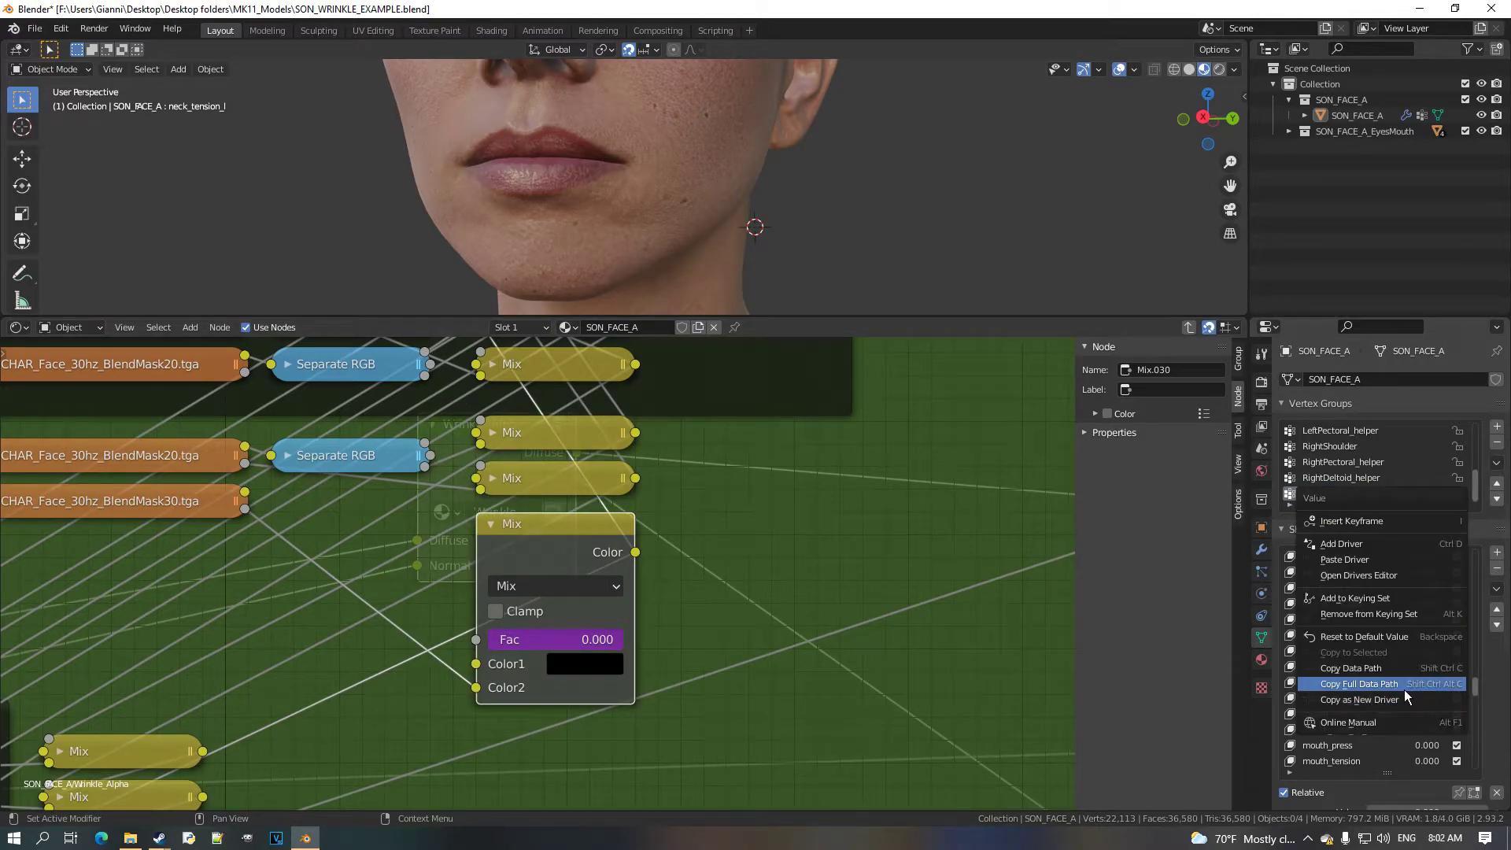
click(1409, 700)
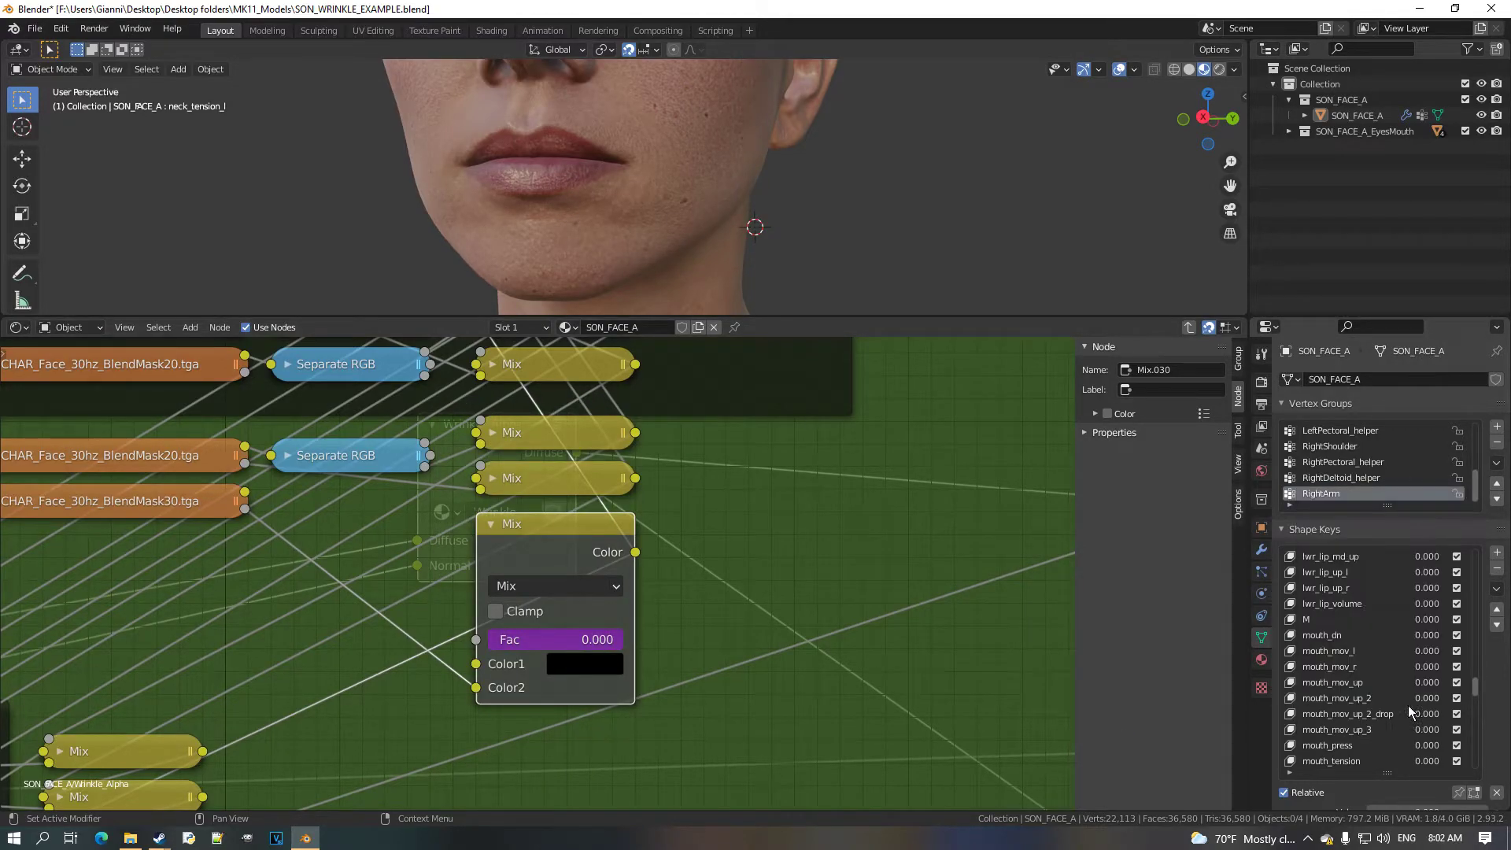
right_click(567, 642)
right_click(575, 641)
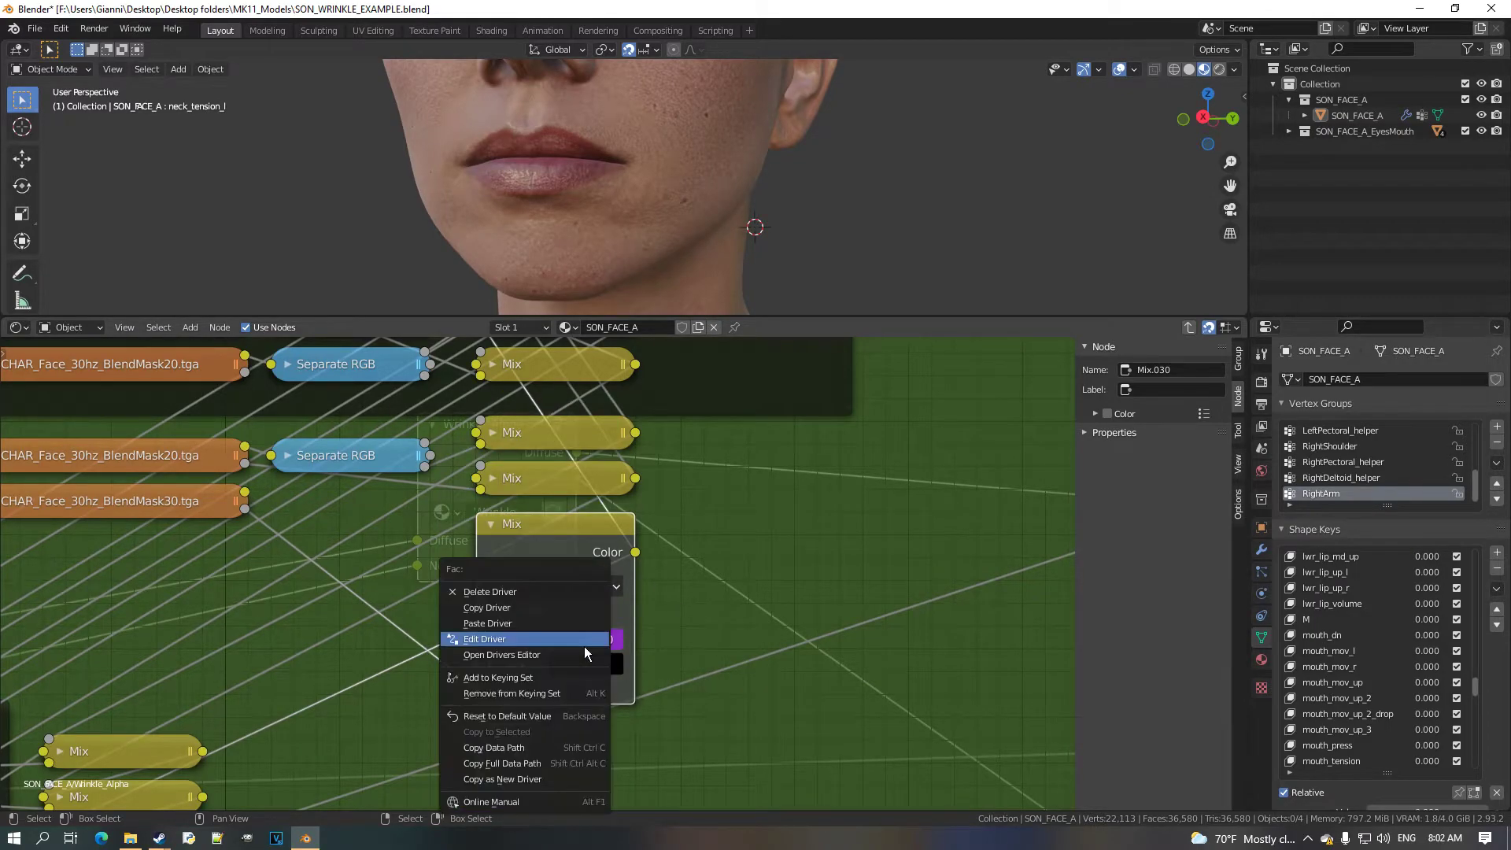
click(554, 641)
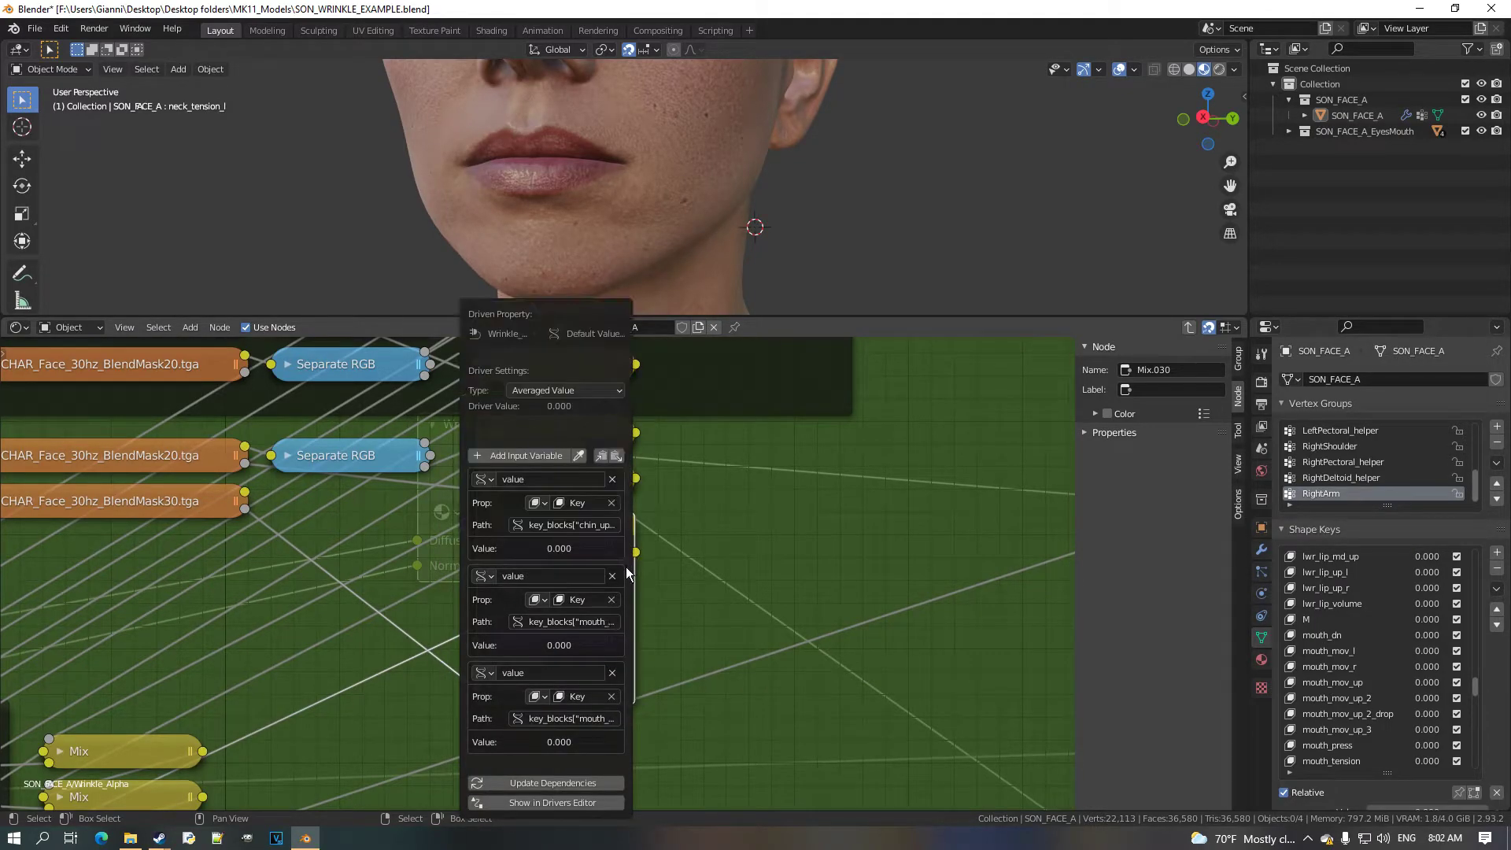
Add the mouth_mov_up_3 shape key to the Mix factor driver's variables and test the chin wrinkles from the side with a mouth_mov_up shape key.
right_click(1443, 739)
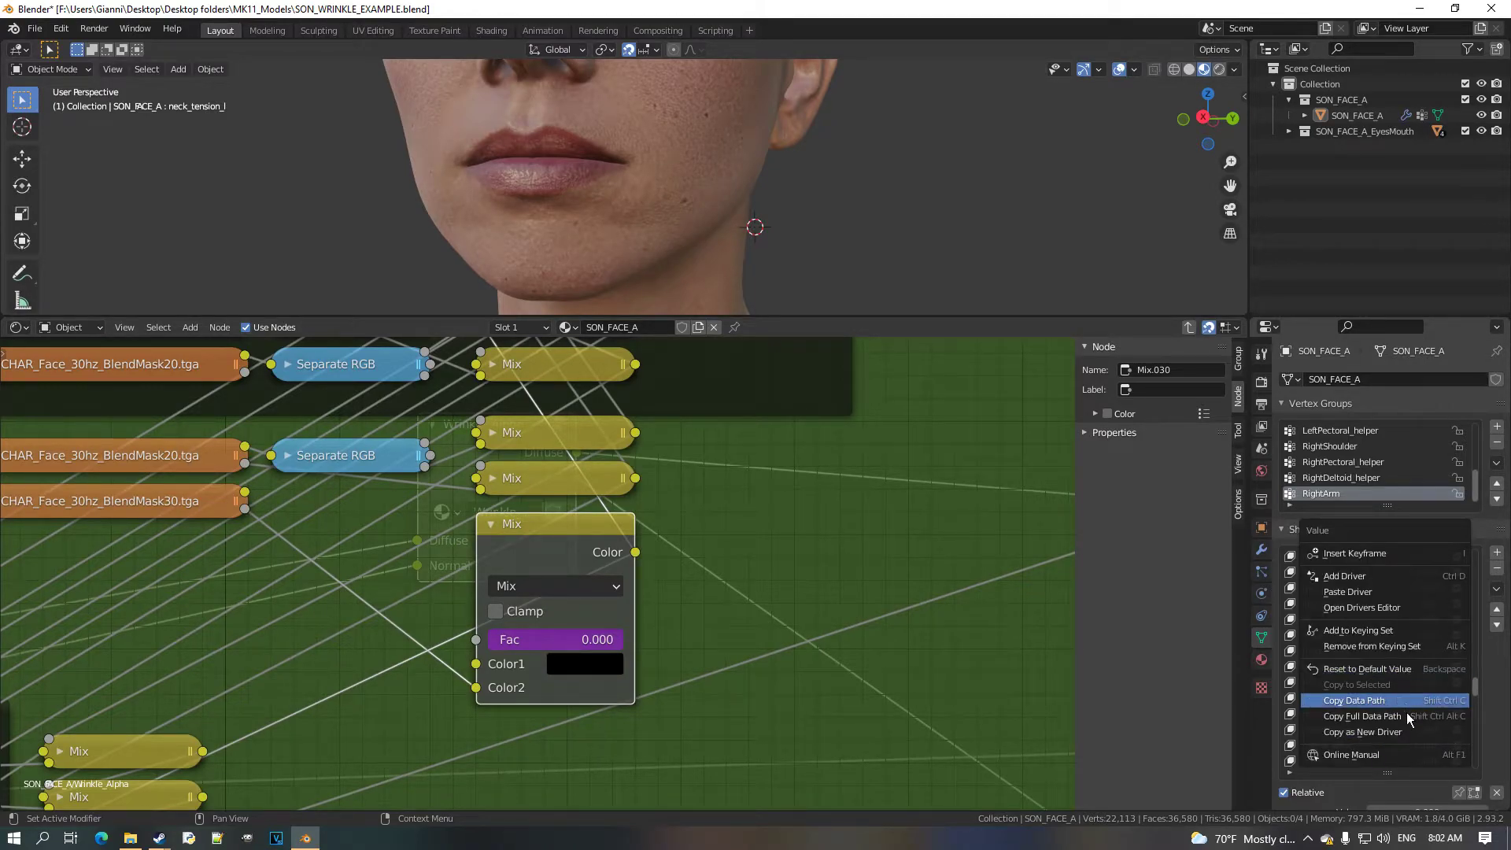
click(1411, 733)
right_click(602, 639)
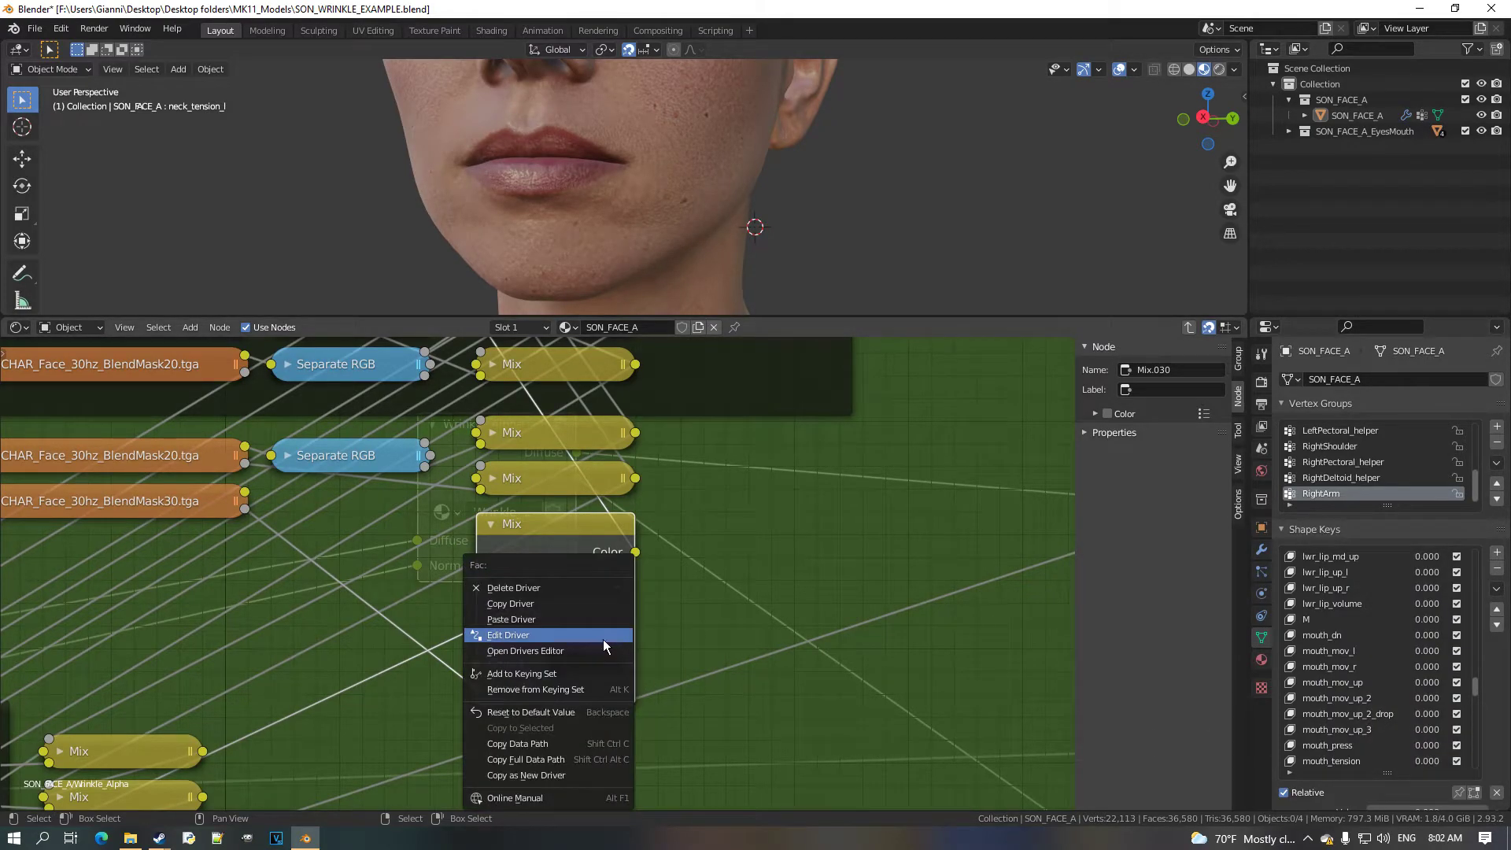
click(544, 649)
click(614, 458)
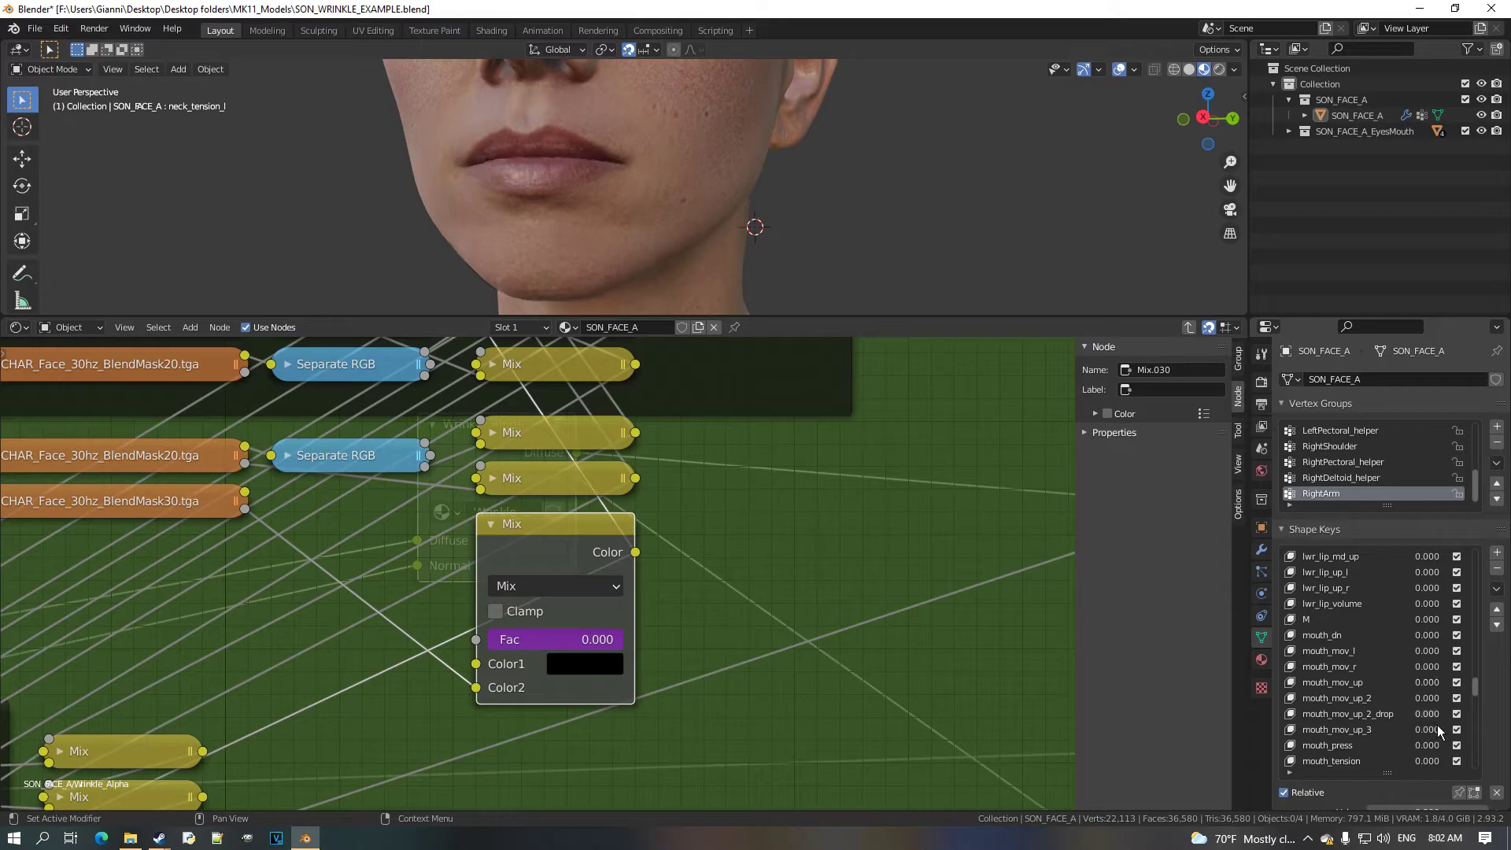
drag(1439, 700, 1495, 733)
middle_drag(783, 291, 905, 228)
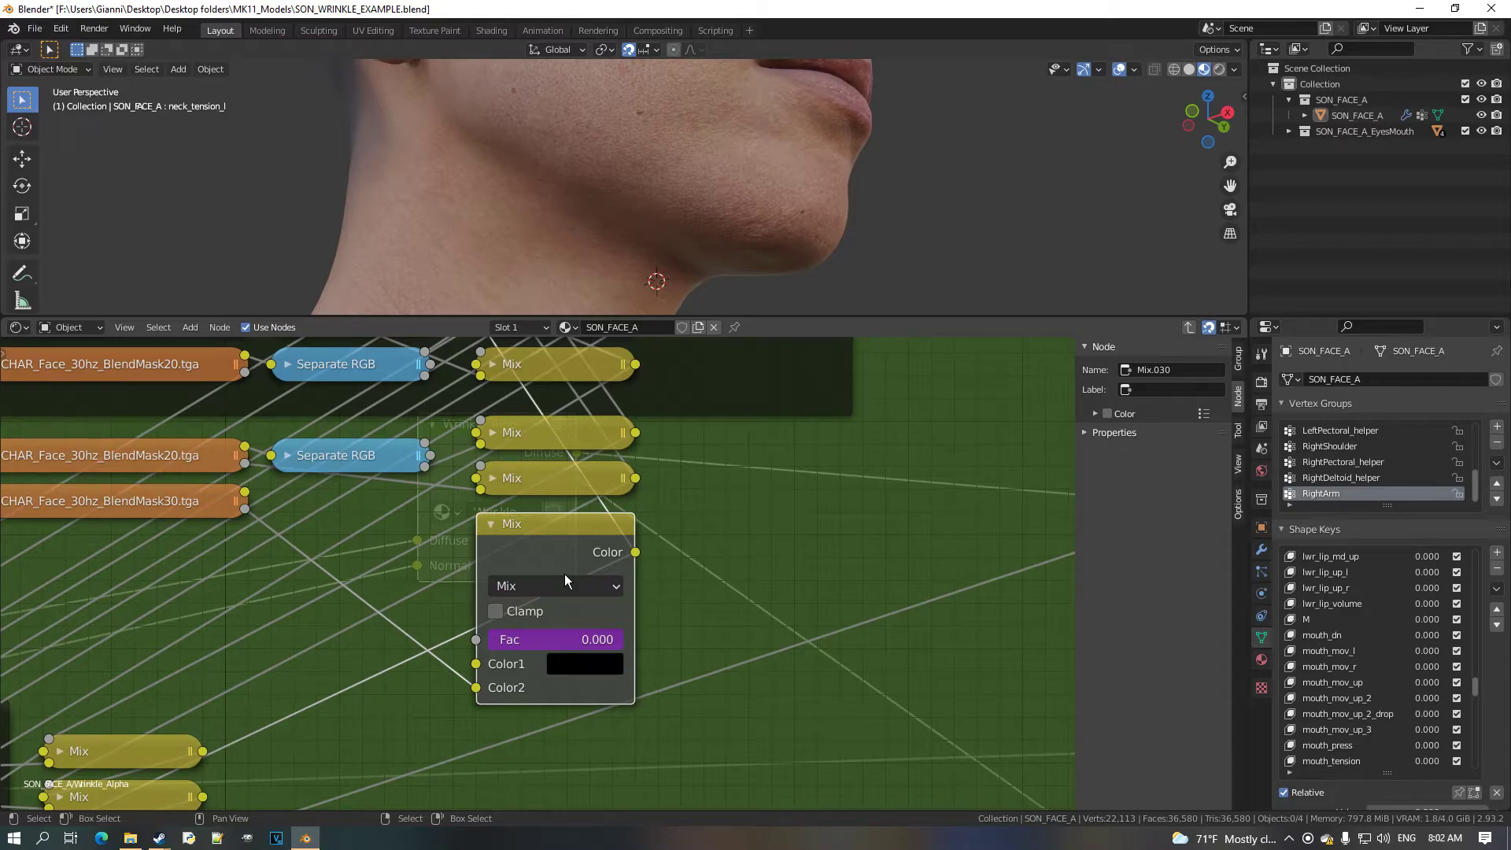
Collapse the edited mask Mix node and enlarge the 3D viewport to show the face from the front.
key(h)
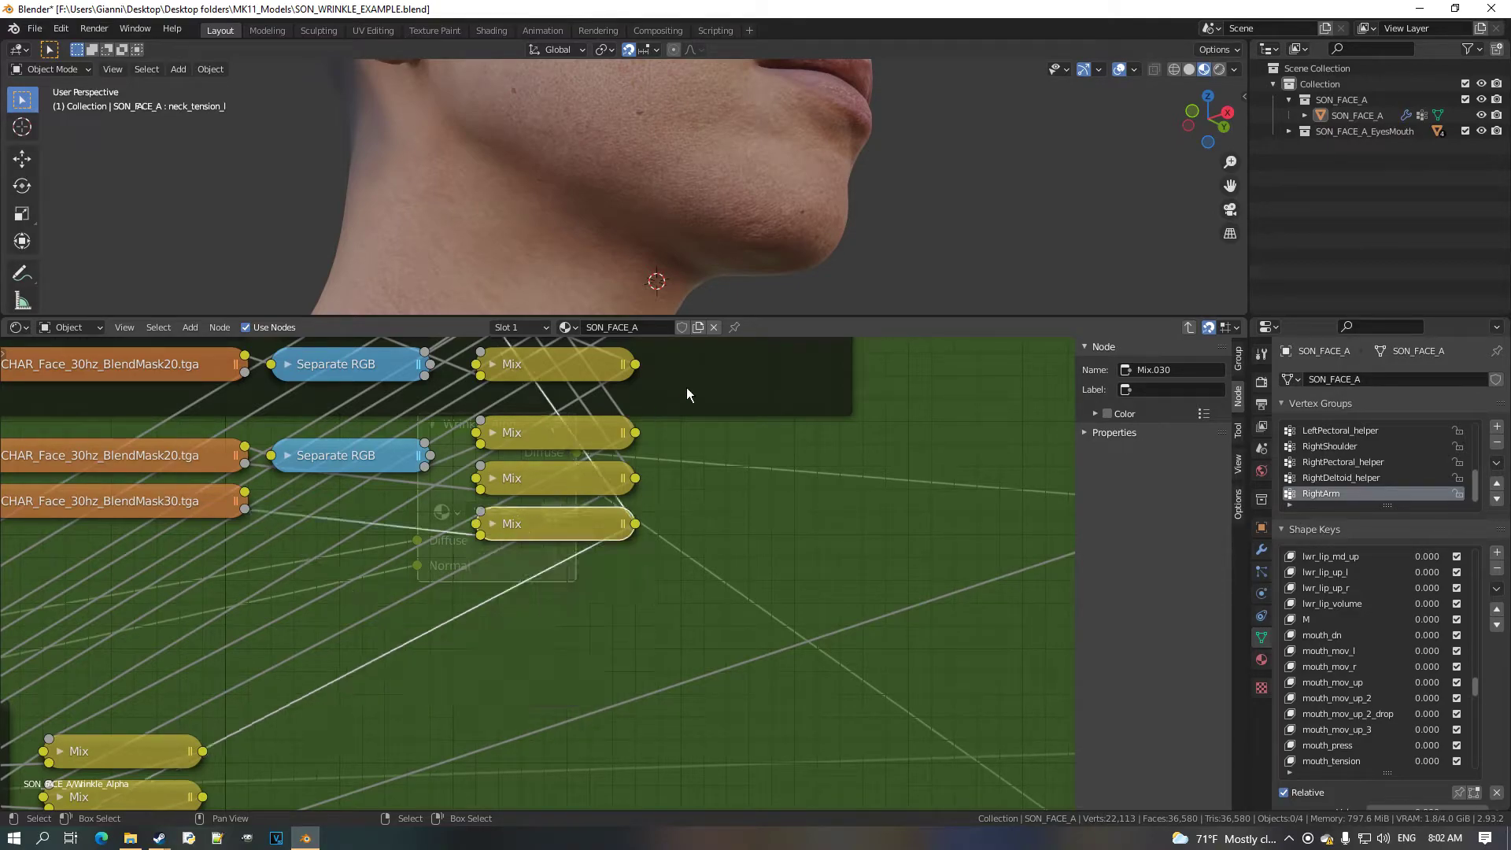
drag(793, 319, 779, 466)
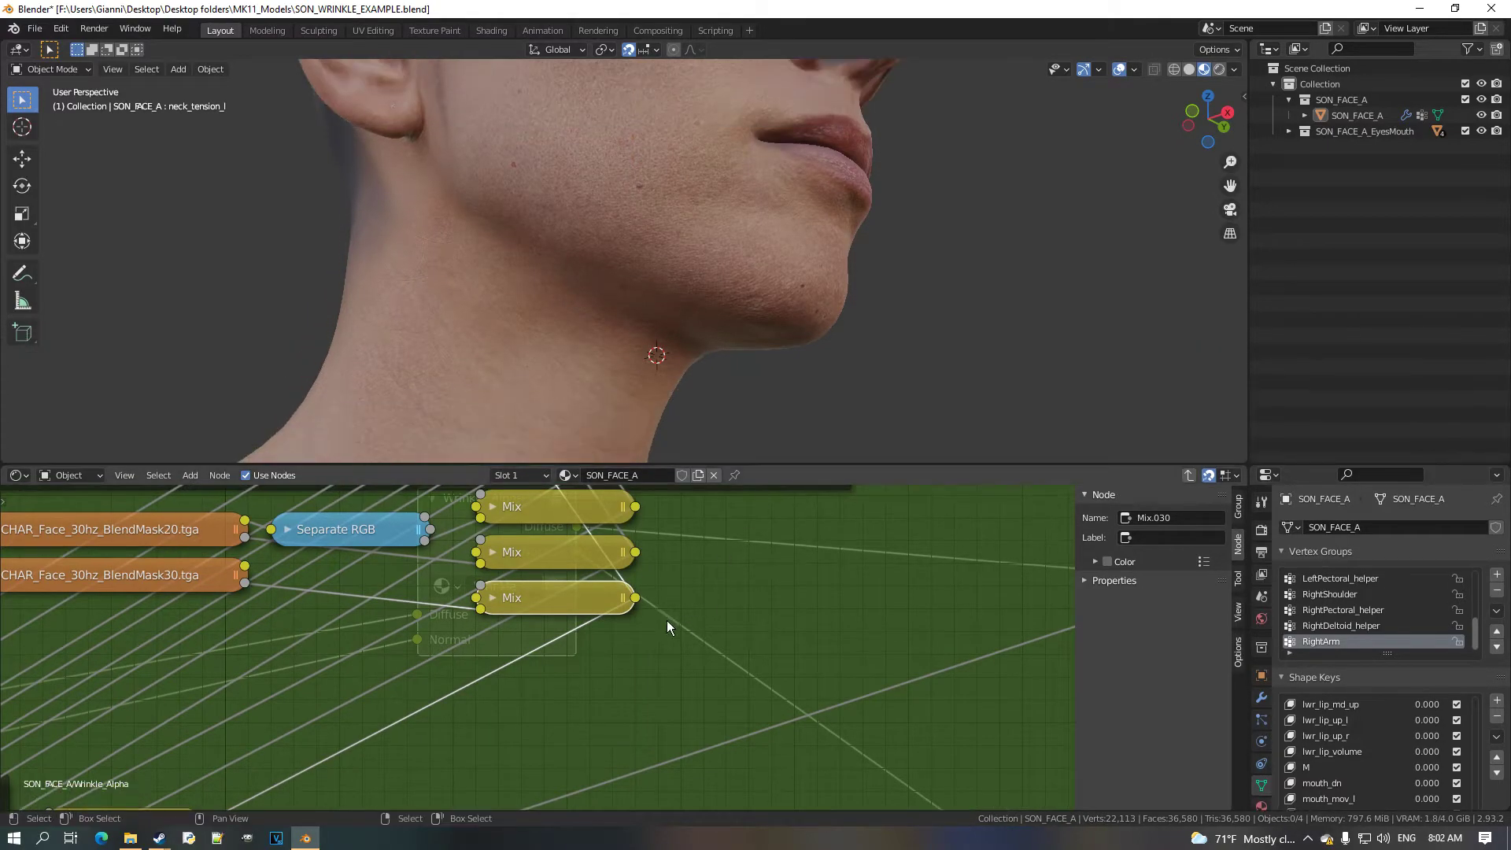
scroll(668, 620, down, 2)
middle_drag(787, 355, 710, 374)
scroll(1492, 604, down, 3)
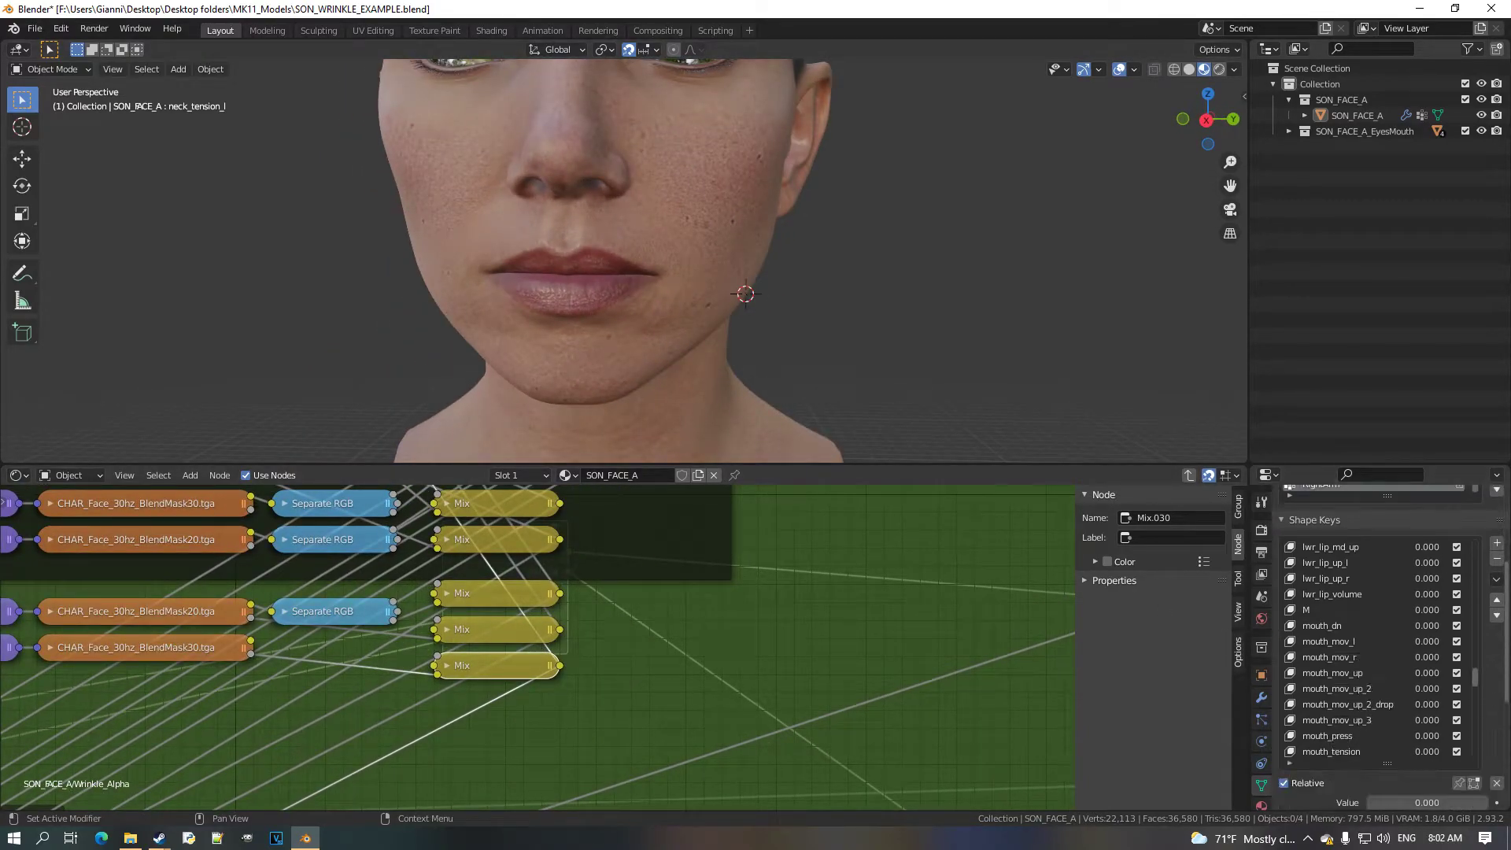
Look through the shape keys from the cheek keys downward, test dimple_l and dimple_r at 1, and return both to 0.
scroll(1491, 604, up, 3)
scroll(1490, 604, up, 5)
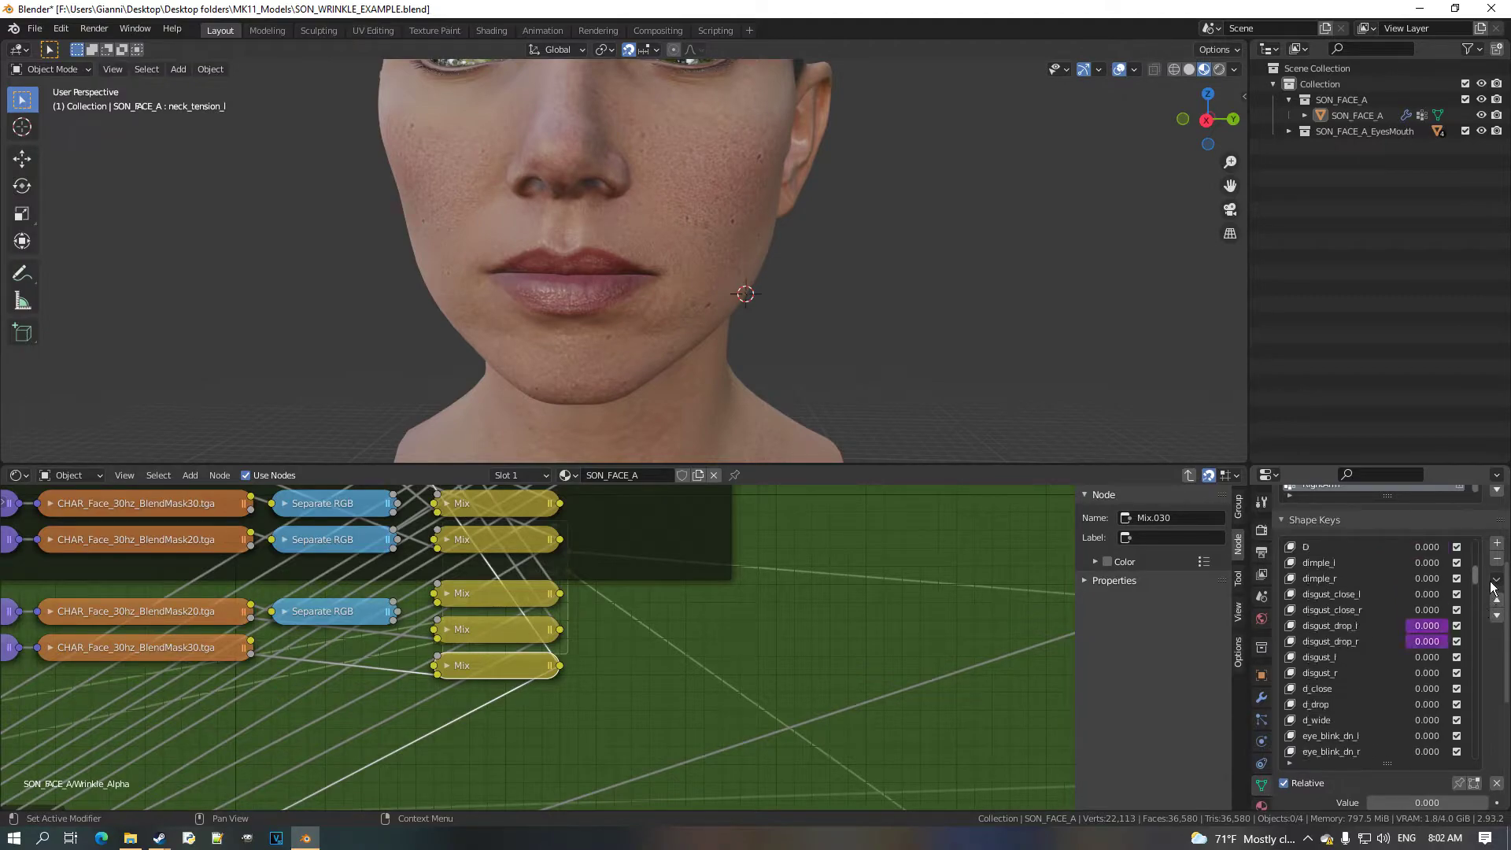
scroll(1491, 587, up, 2)
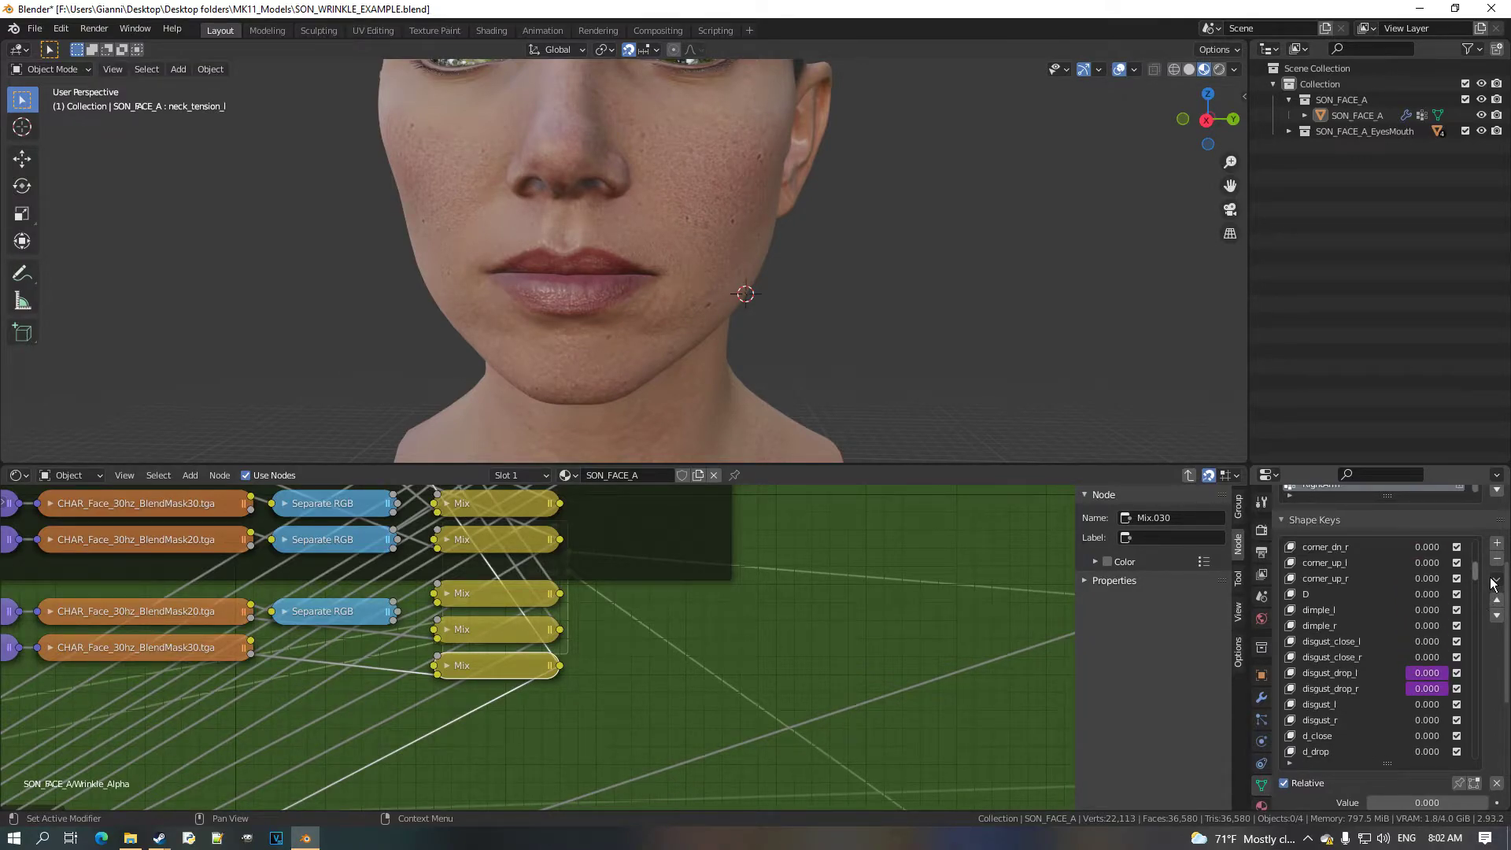
scroll(1492, 583, up, 6)
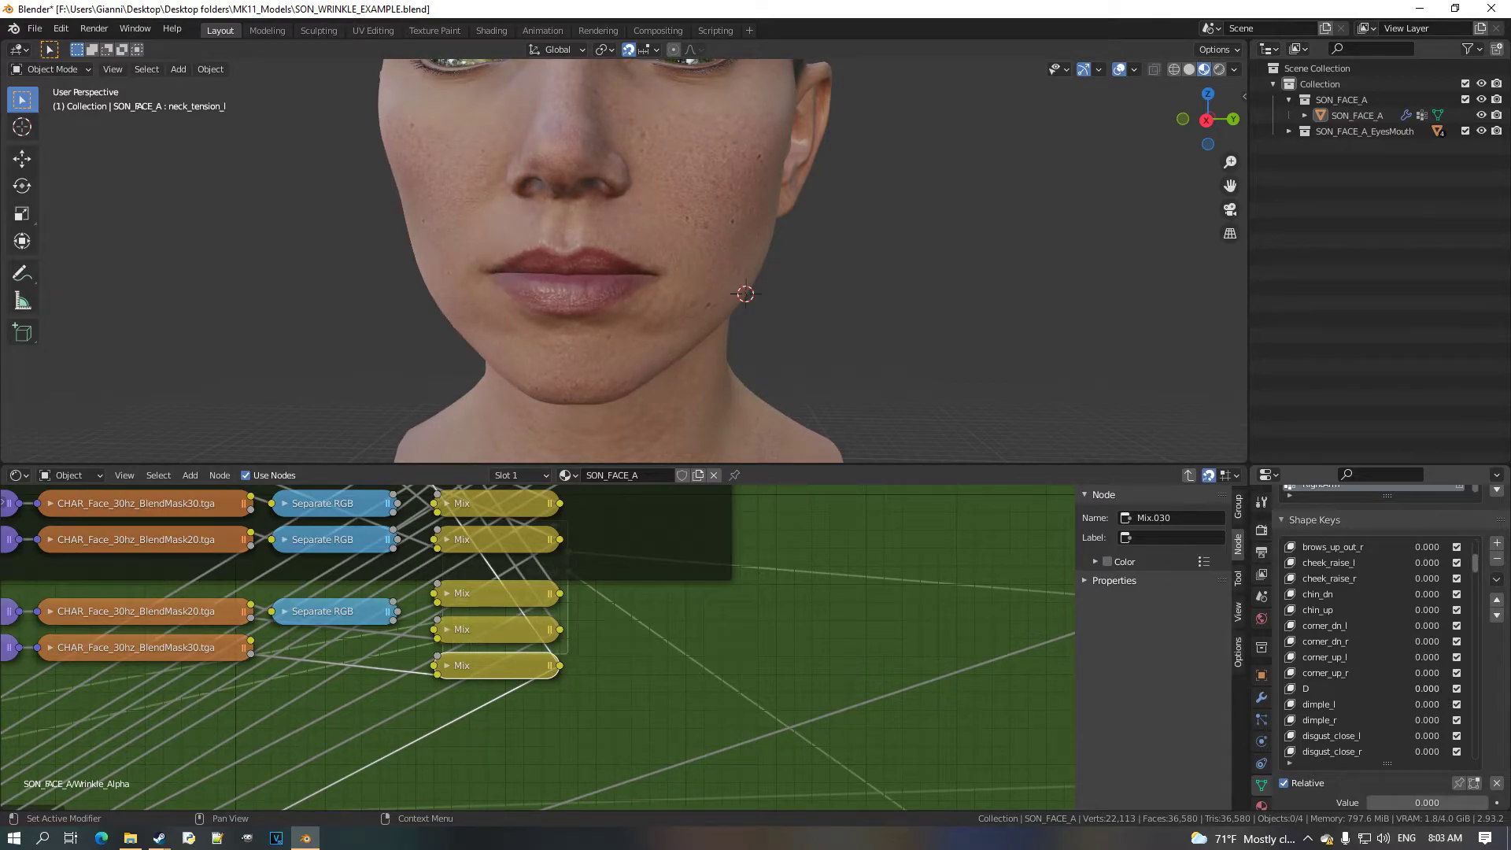
scroll(1417, 698, down, 1)
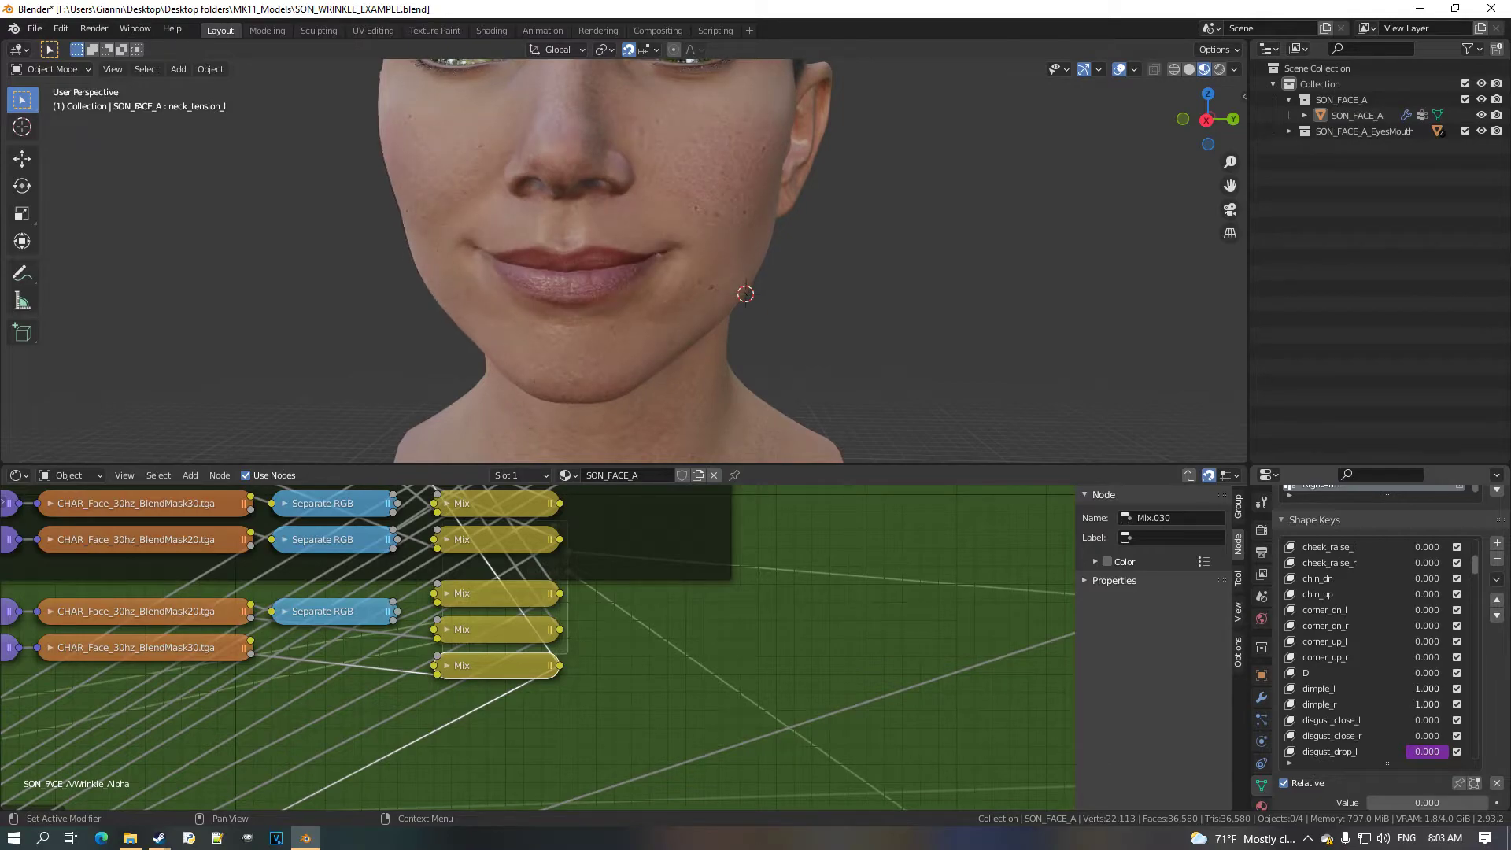
scroll(1438, 736, down, 4)
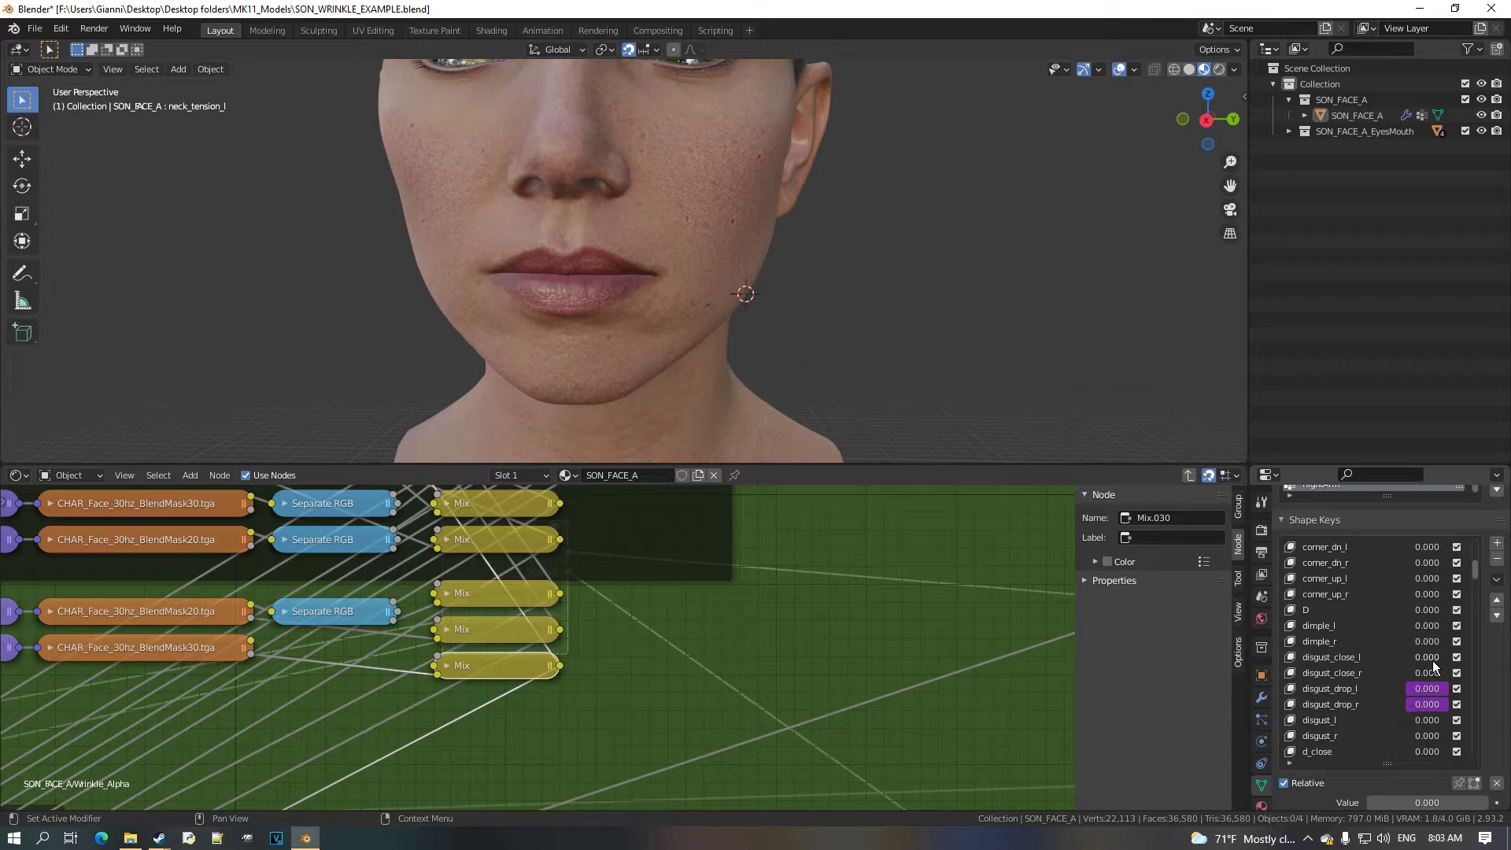
scroll(1434, 649, down, 2)
scroll(1438, 691, down, 5)
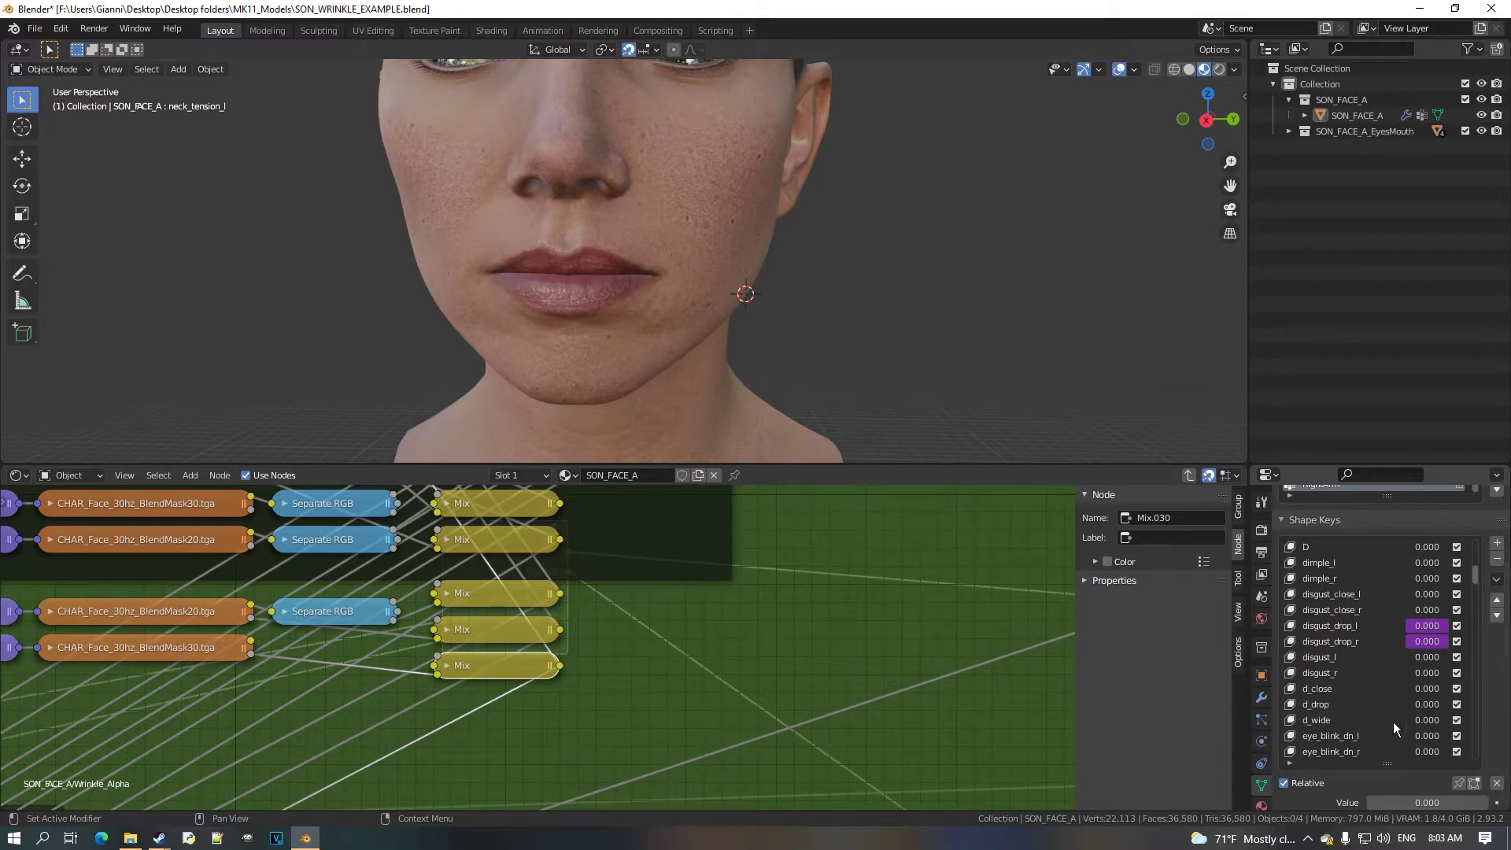
scroll(1407, 704, down, 4)
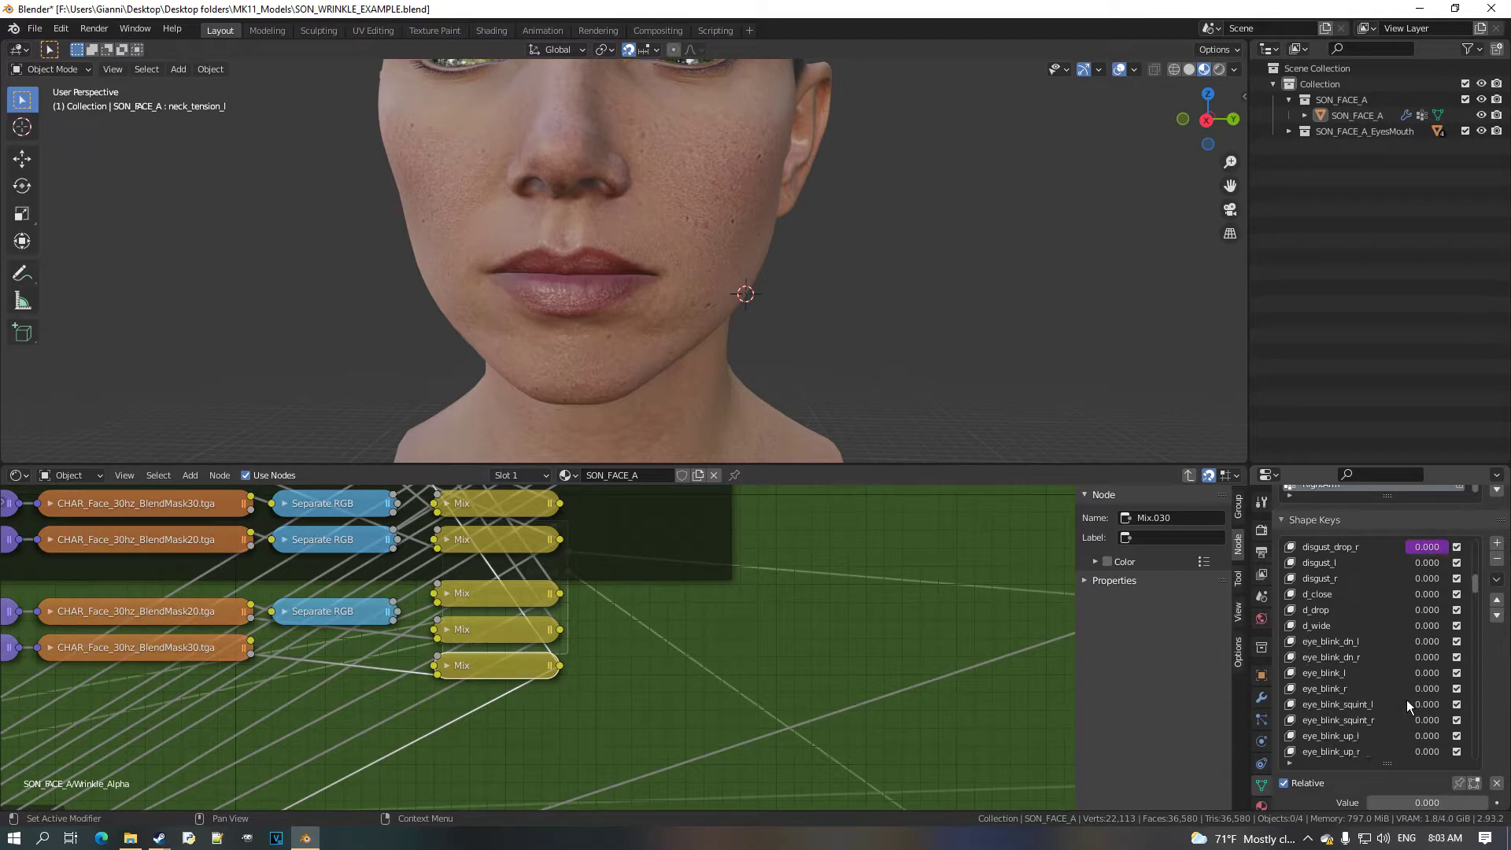
scroll(1407, 701, up, 6)
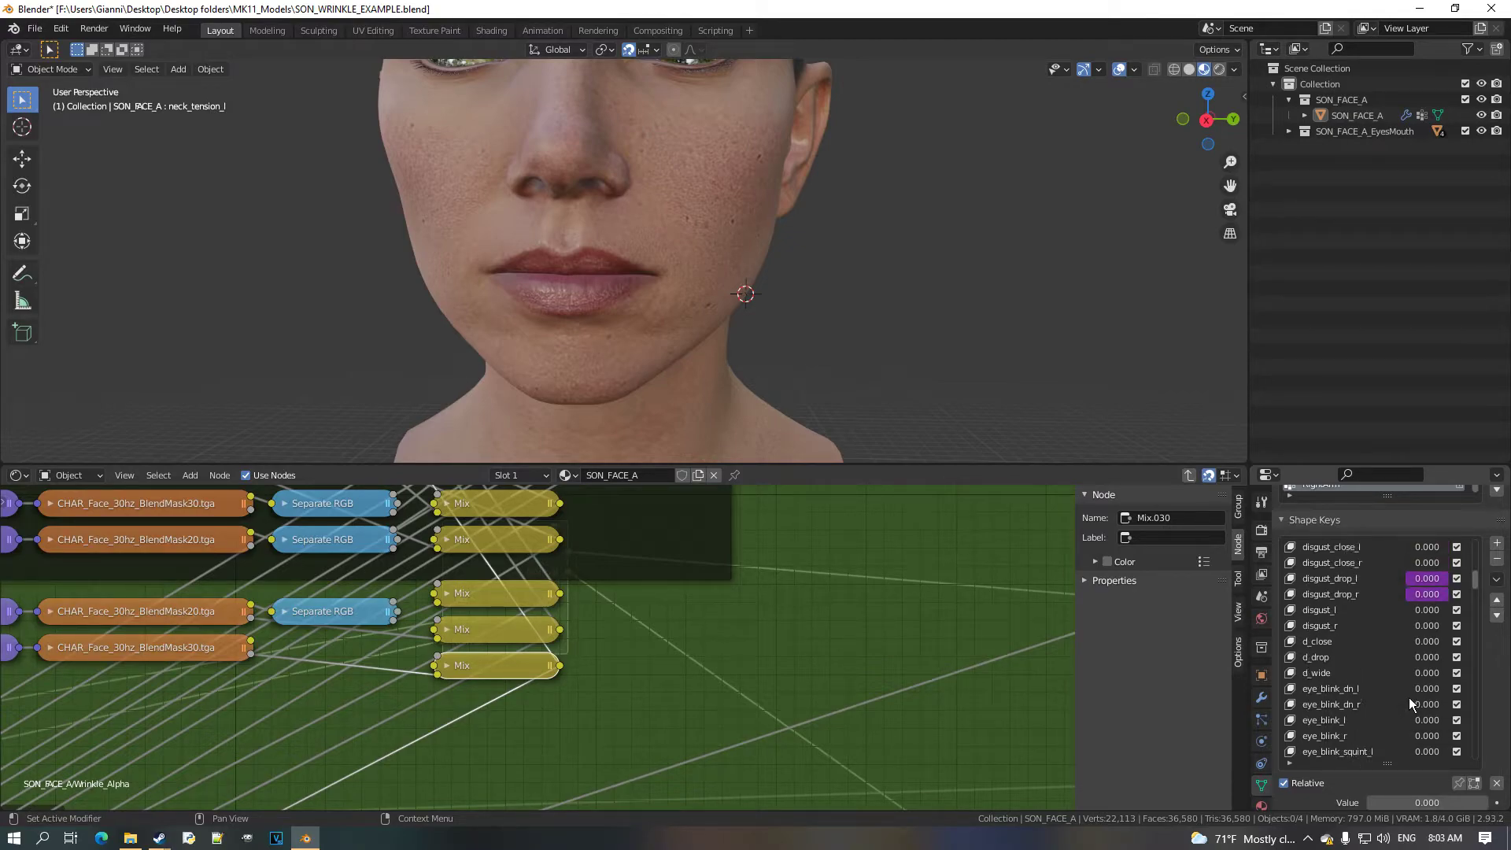
scroll(1411, 681, up, 2)
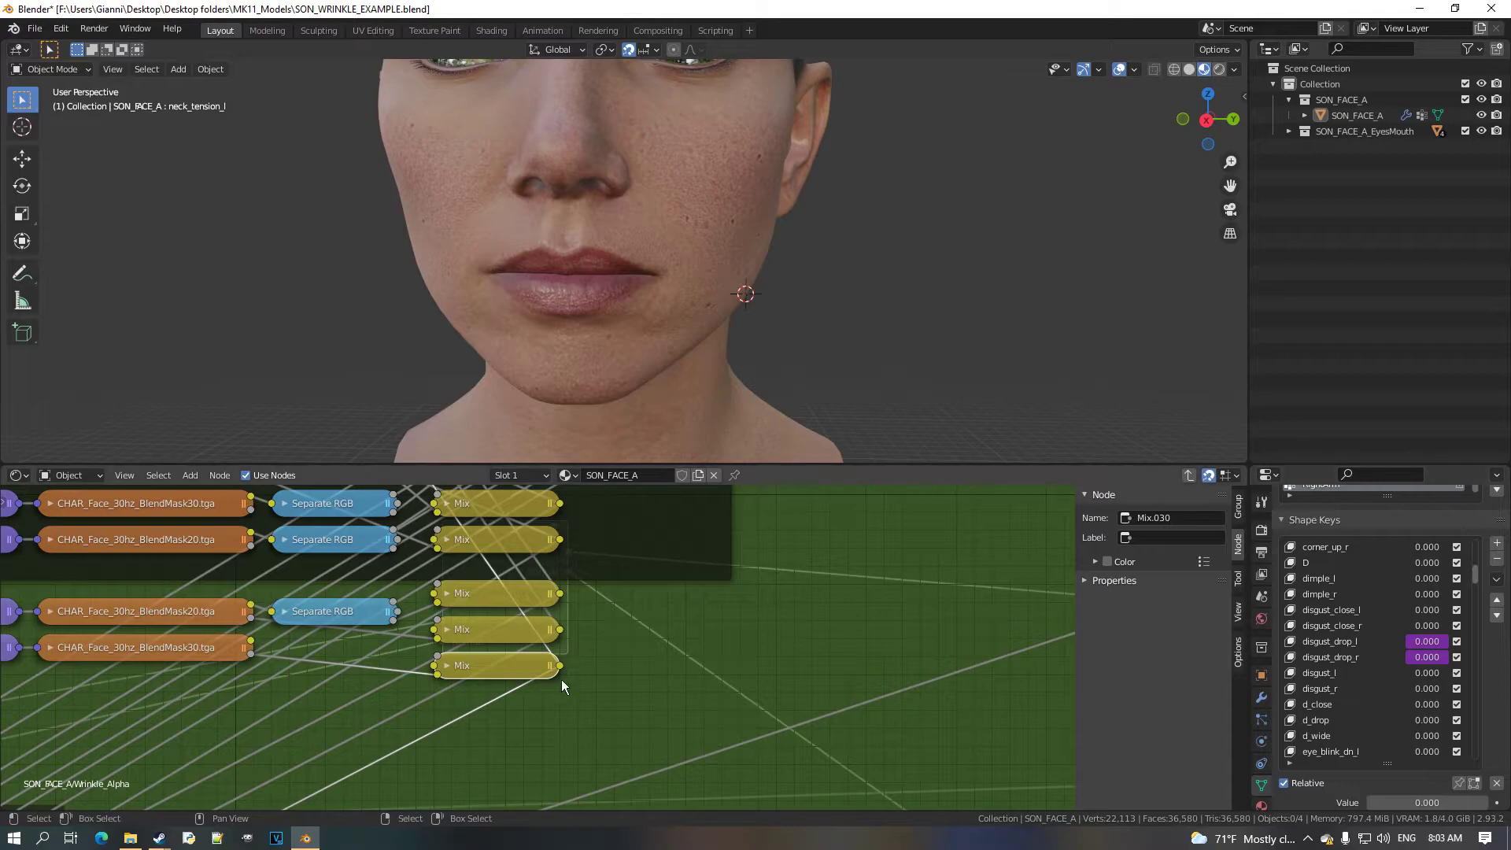
middle_drag(571, 679, 766, 643)
scroll(393, 568, down, 2)
scroll(394, 568, up, 2)
Switch the node editor area to an image view and display CHAR_Face_30hz_BlendMask20.tga.
click(20, 476)
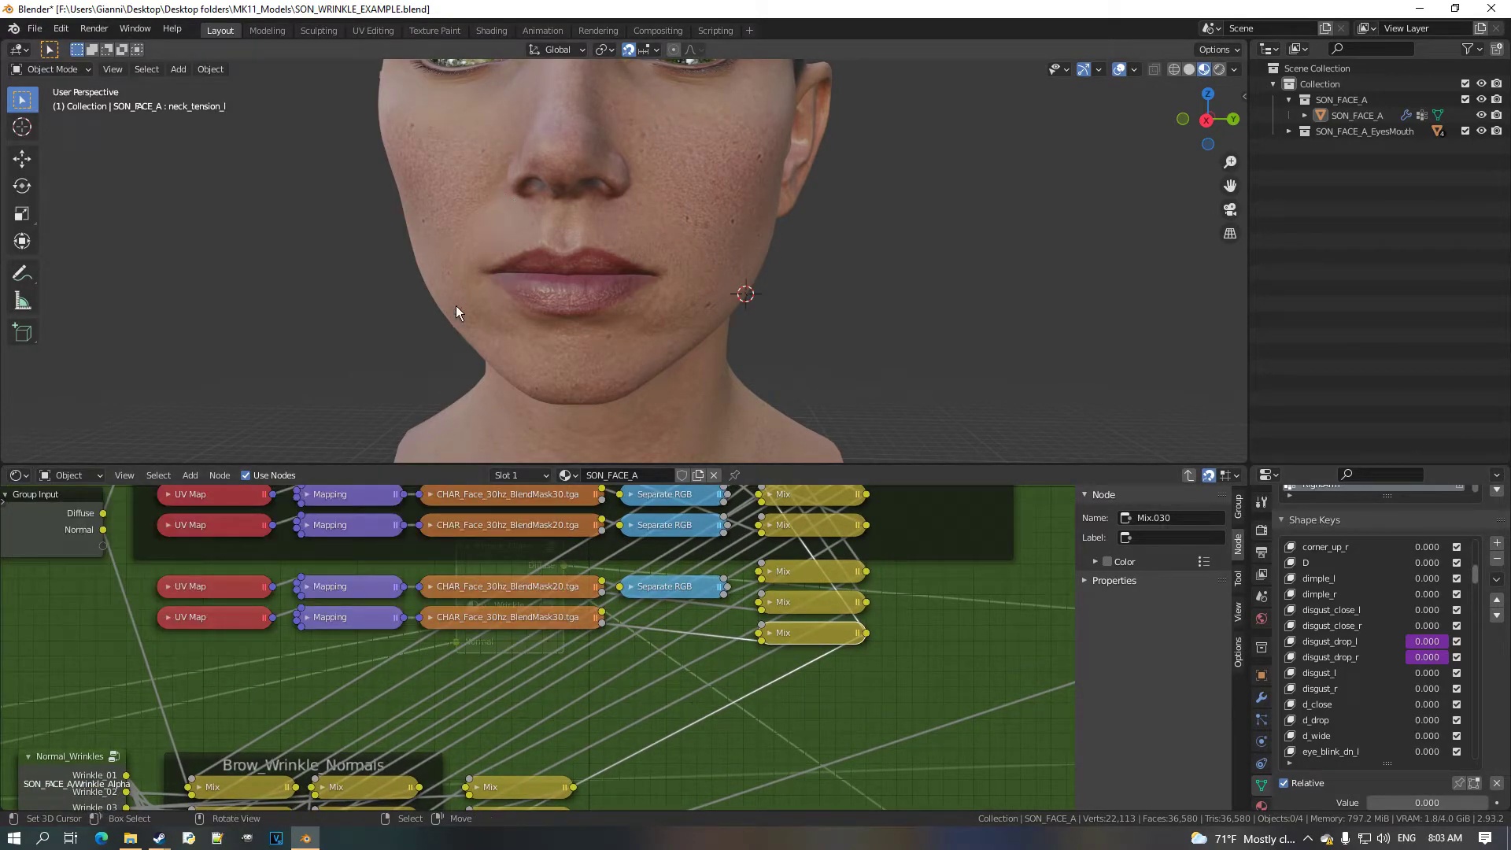
click(20, 476)
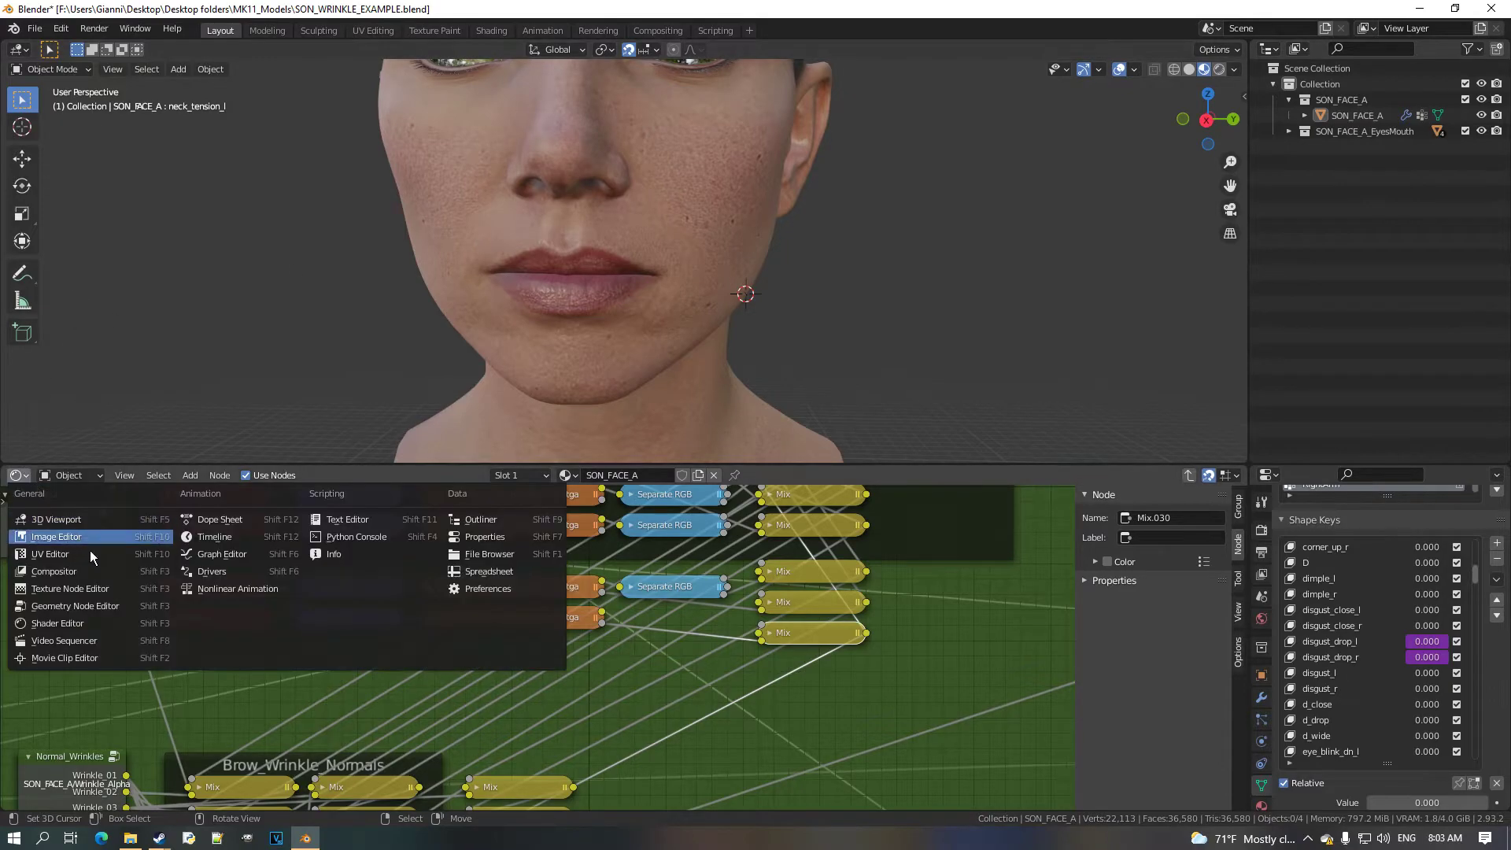
click(91, 550)
click(471, 475)
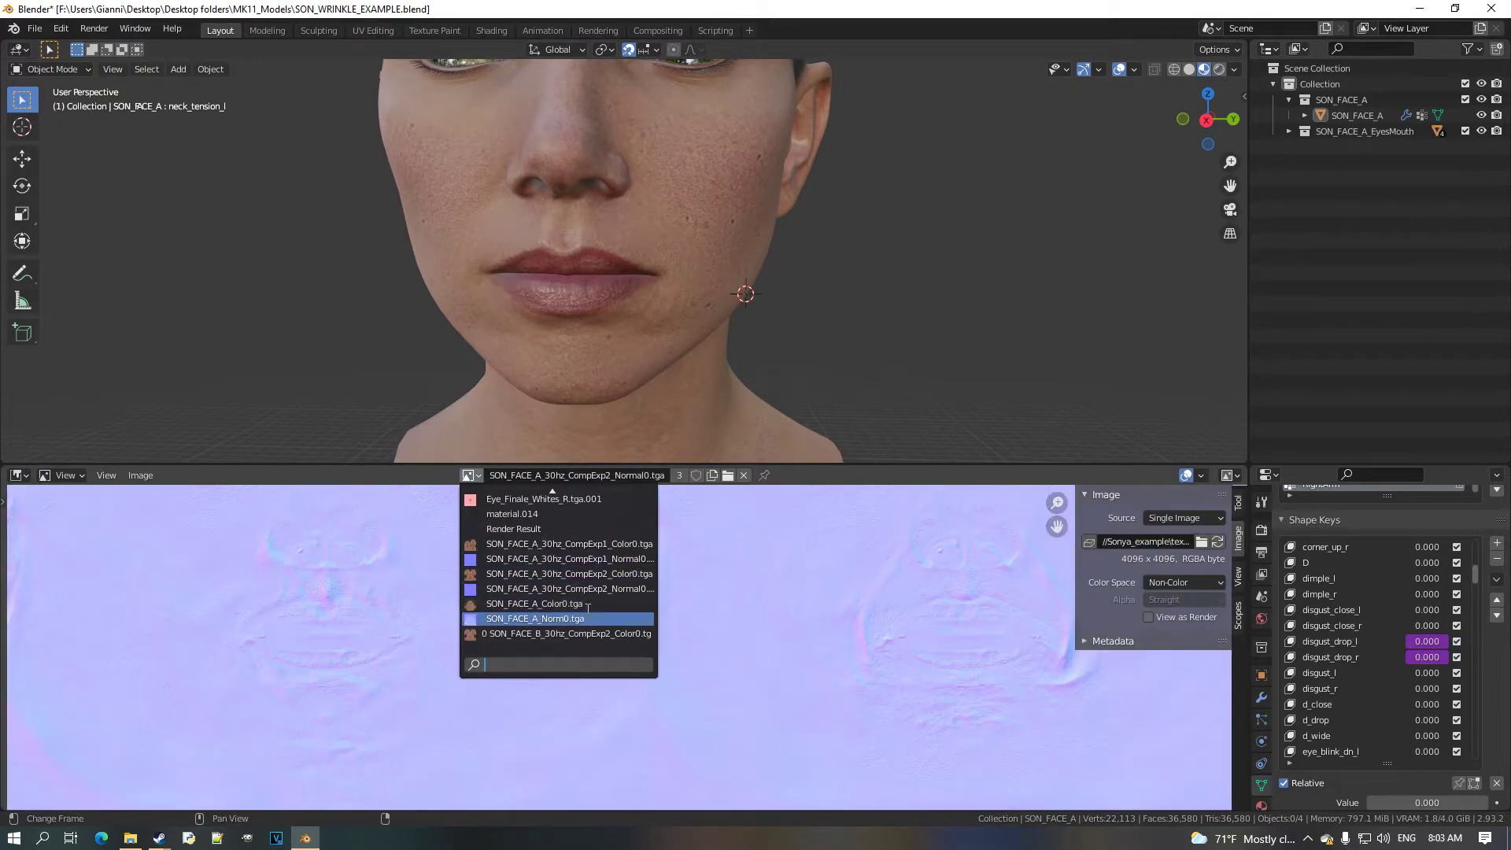
scroll(577, 621, up, 10)
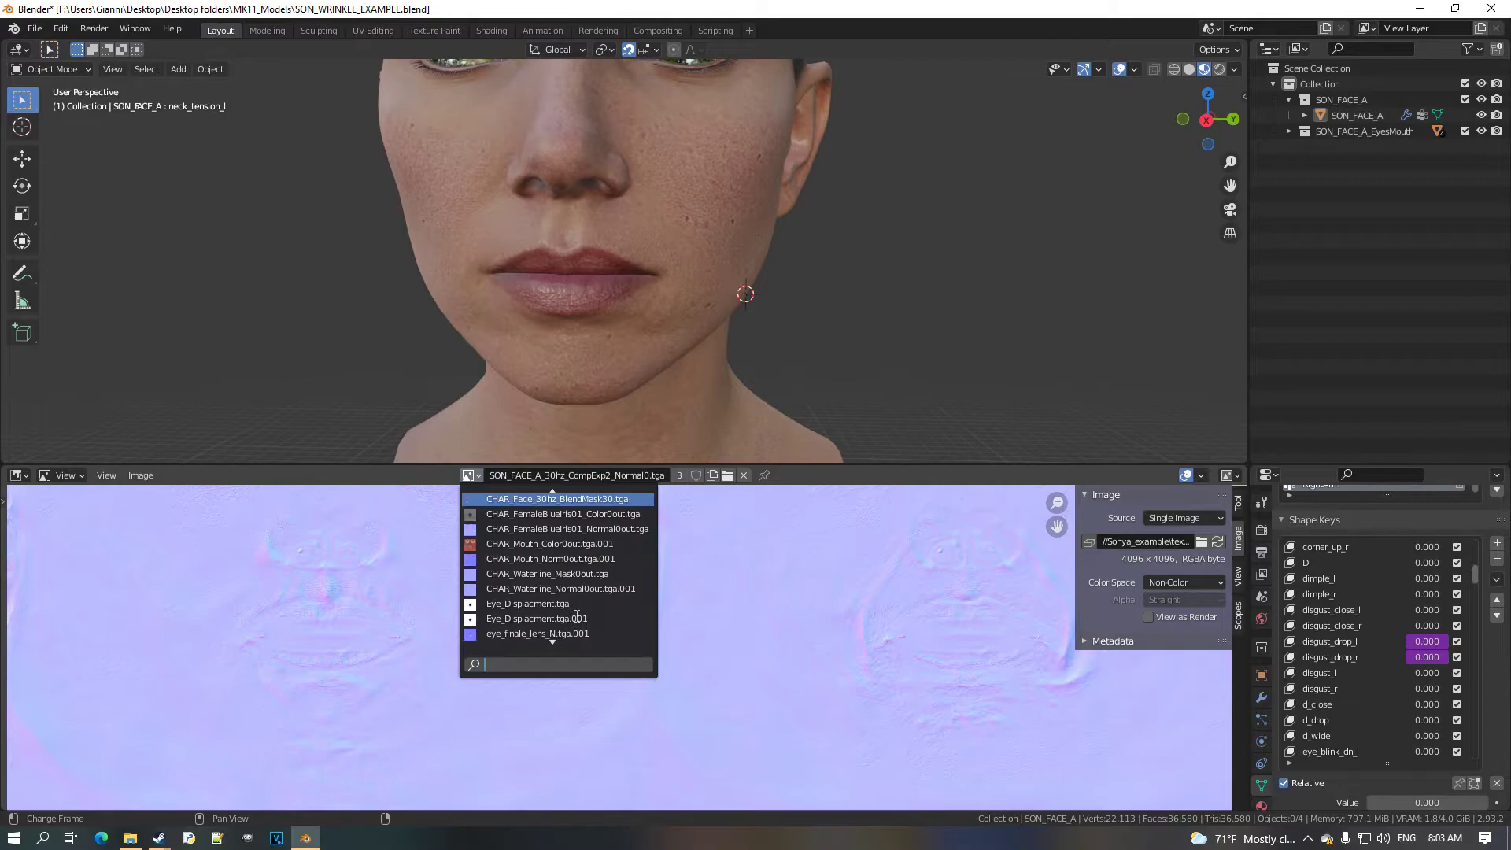
click(566, 528)
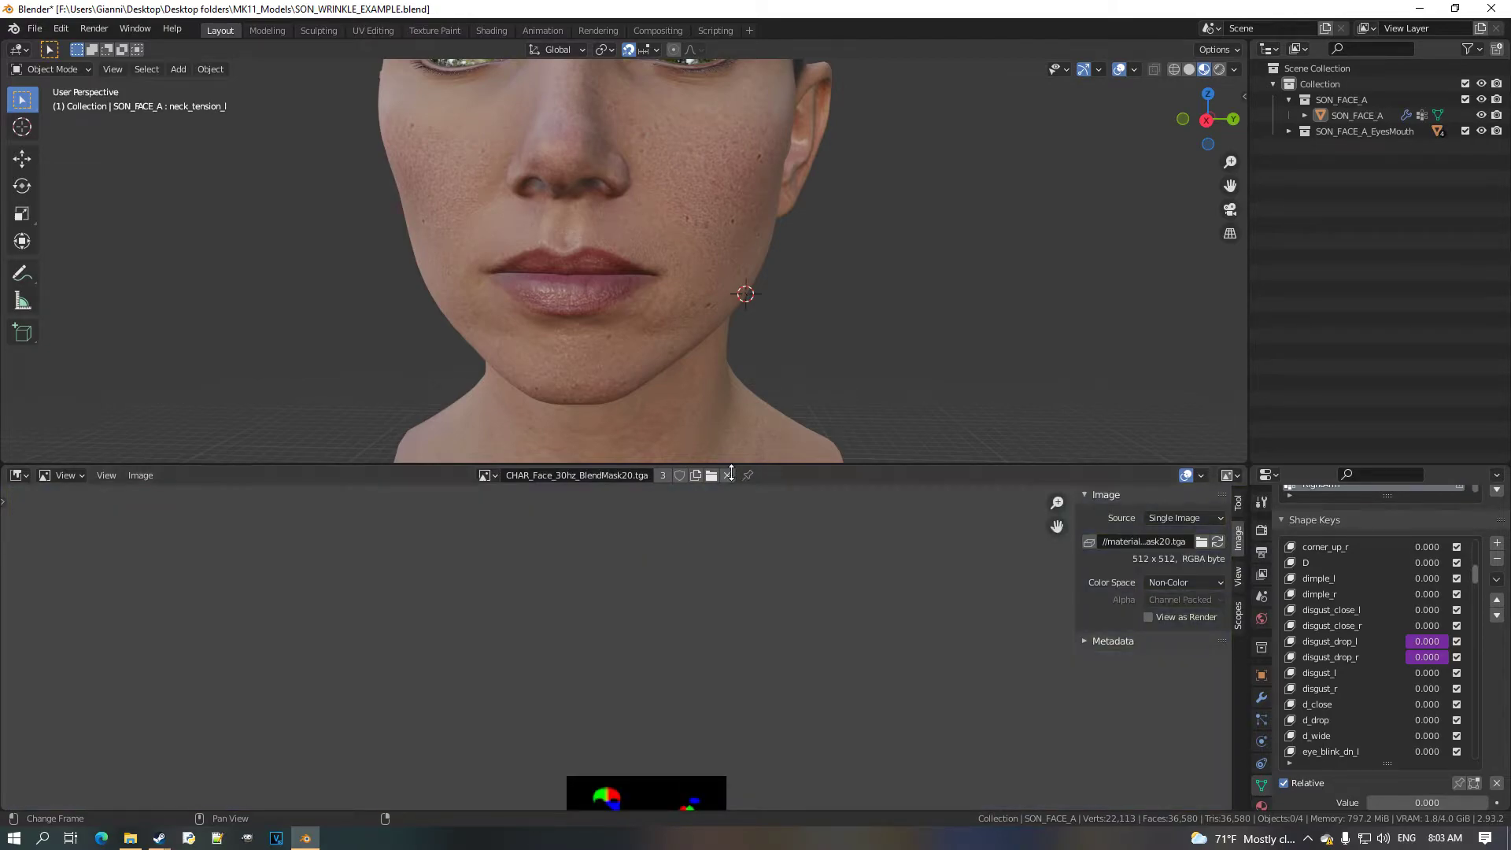
Enlarge the image area and examine the coloured regions in each quadrant of the BlendMask20 texture.
drag(732, 466, 732, 403)
scroll(681, 599, up, 3)
scroll(680, 599, up, 6)
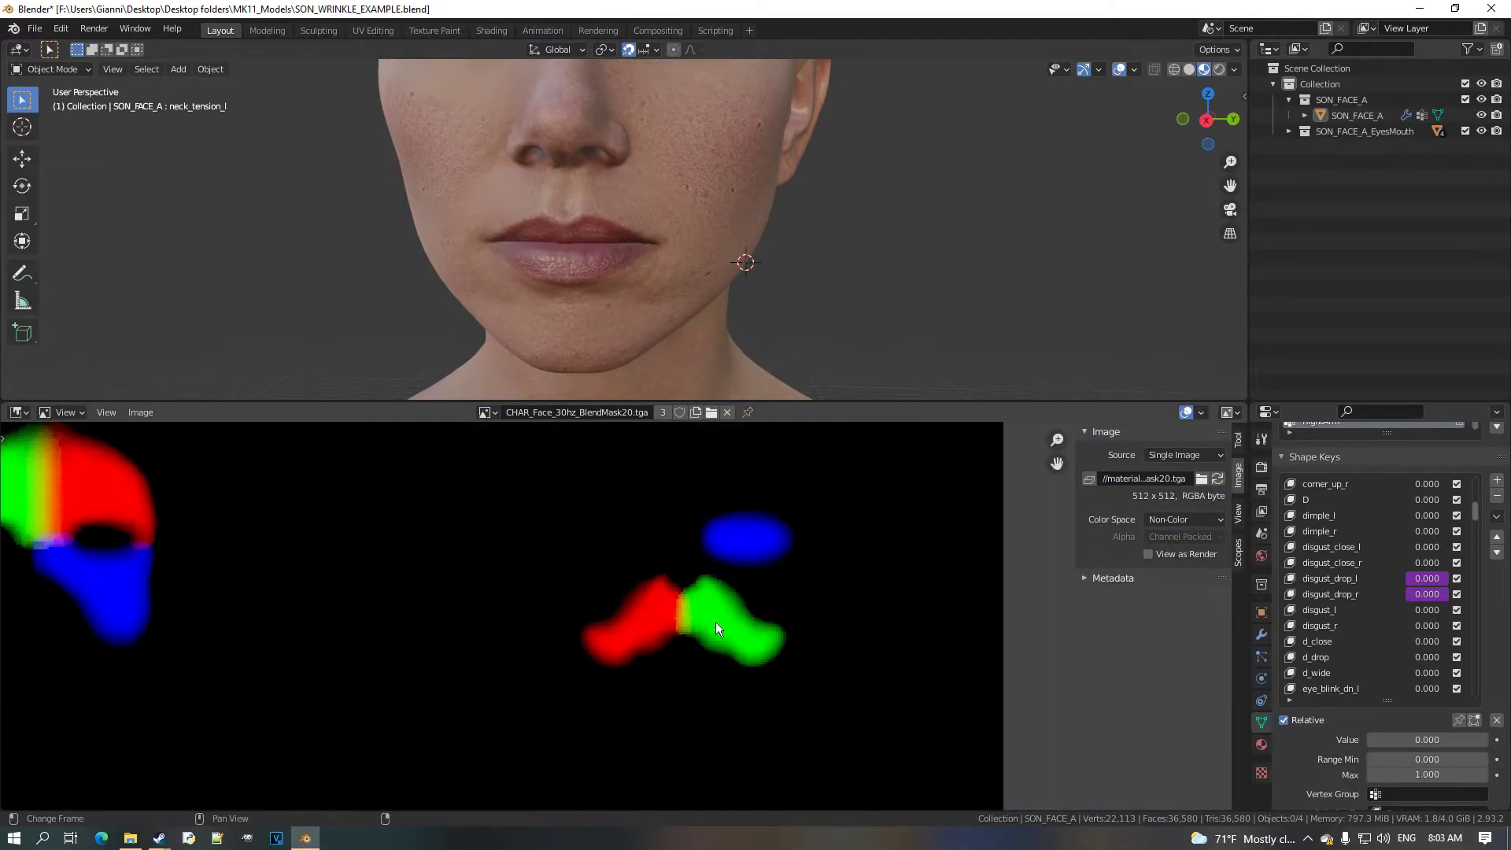
scroll(631, 621, down, 7)
scroll(535, 615, up, 5)
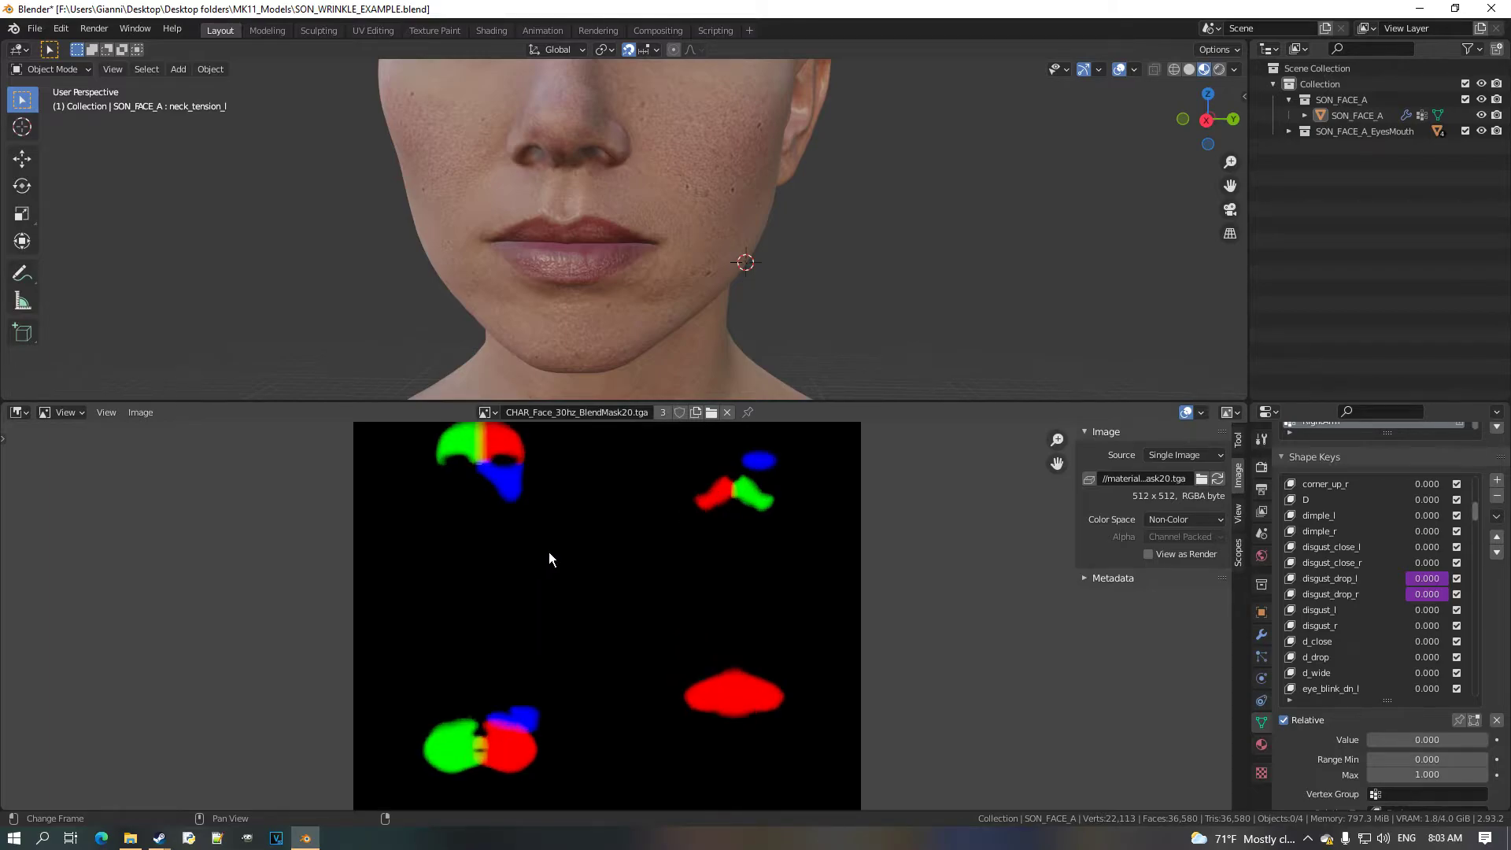
scroll(634, 534, down, 3)
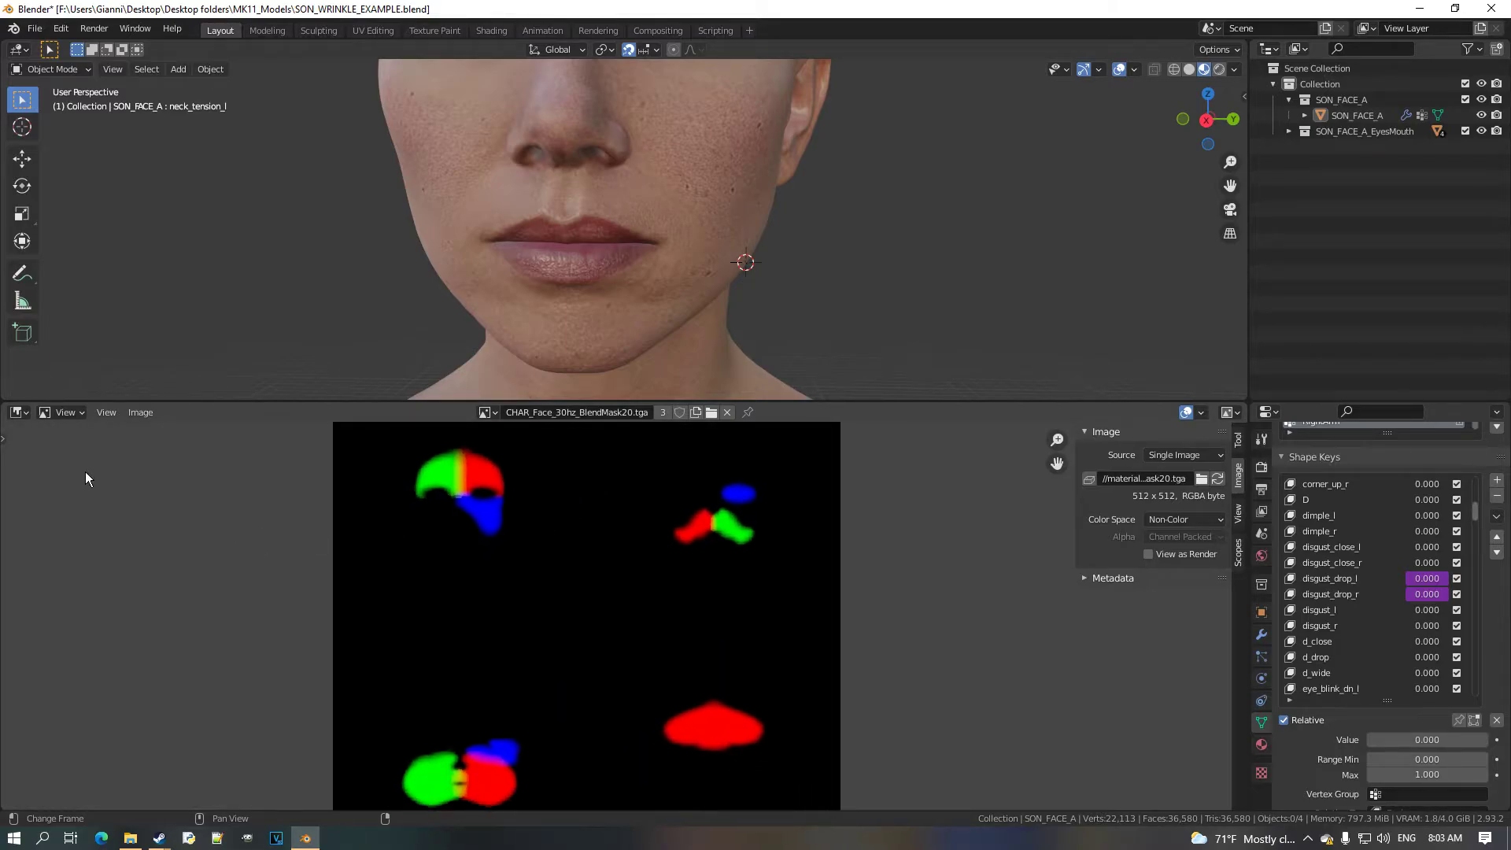
Return to the Shader Editor, duplicate the UV Map, Mapping, BlendMask20 texture and Separate RGB row, and place it below the BlendMask30 row.
click(19, 411)
click(120, 563)
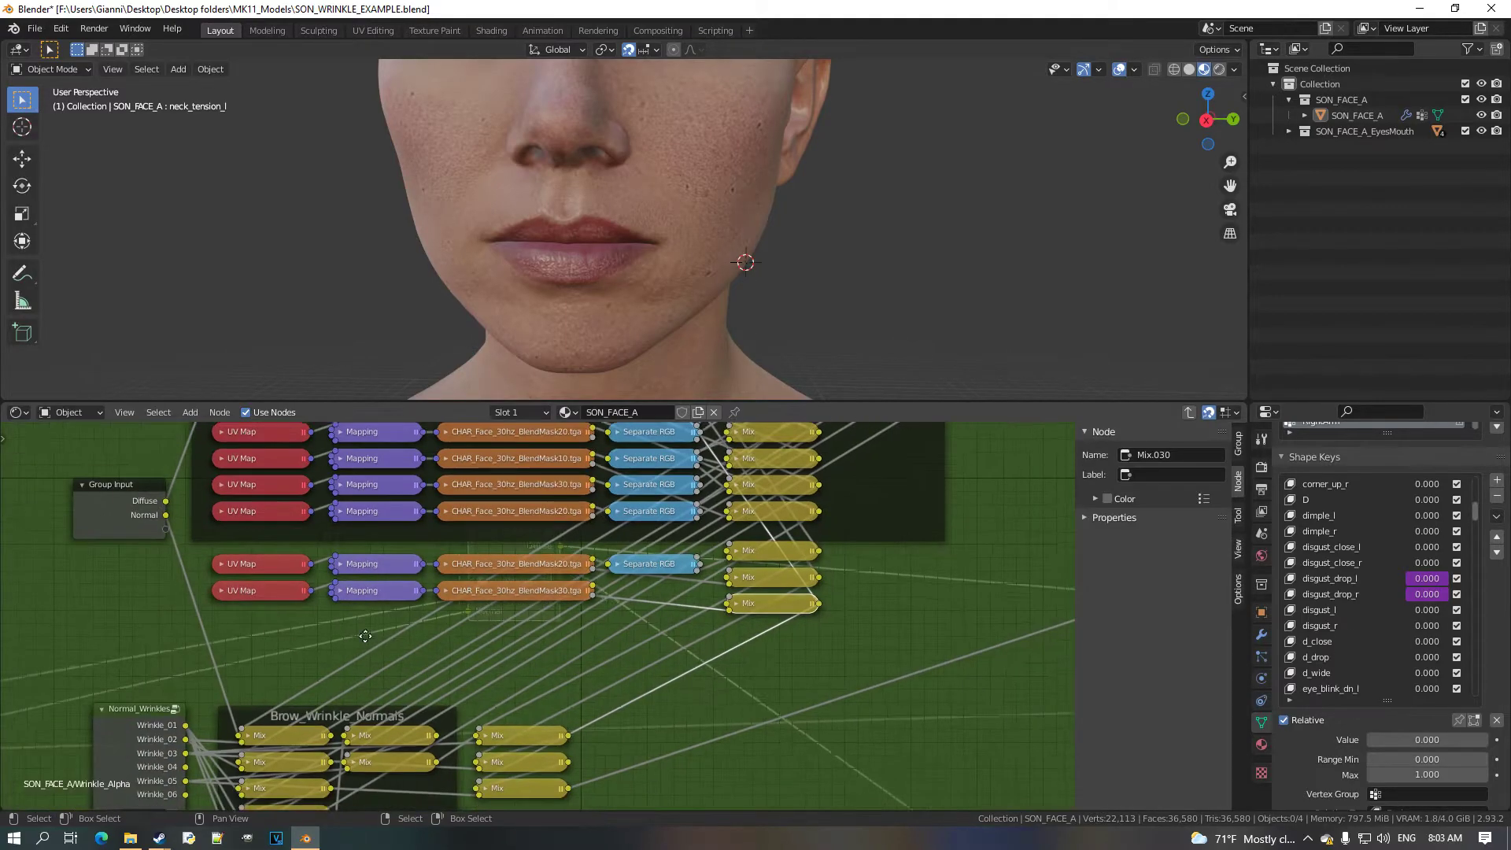
scroll(363, 637, up, 4)
scroll(578, 596, up, 1)
middle_drag(578, 596, 569, 612)
click(121, 533)
shift+click(271, 528)
shift+click(550, 529)
shift+click(766, 529)
middle_drag(767, 528, 740, 479)
key(shift+d)
click(754, 635)
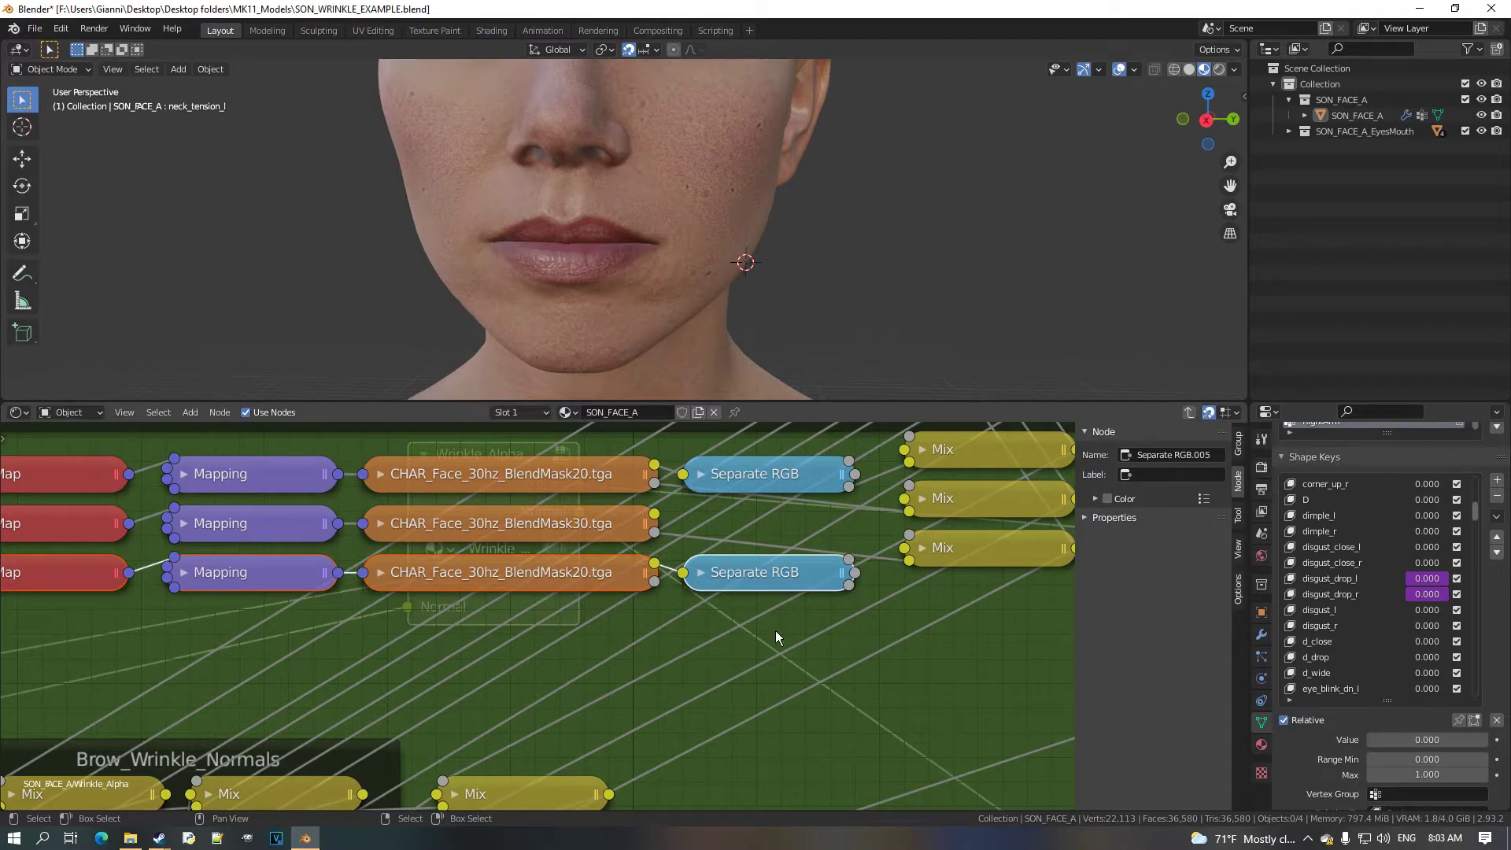
Link the duplicated BlendMask20 texture's color to the Group Output to preview the mask on the face, and expand the duplicated Mapping node.
scroll(753, 635, down, 3)
scroll(271, 667, down, 2)
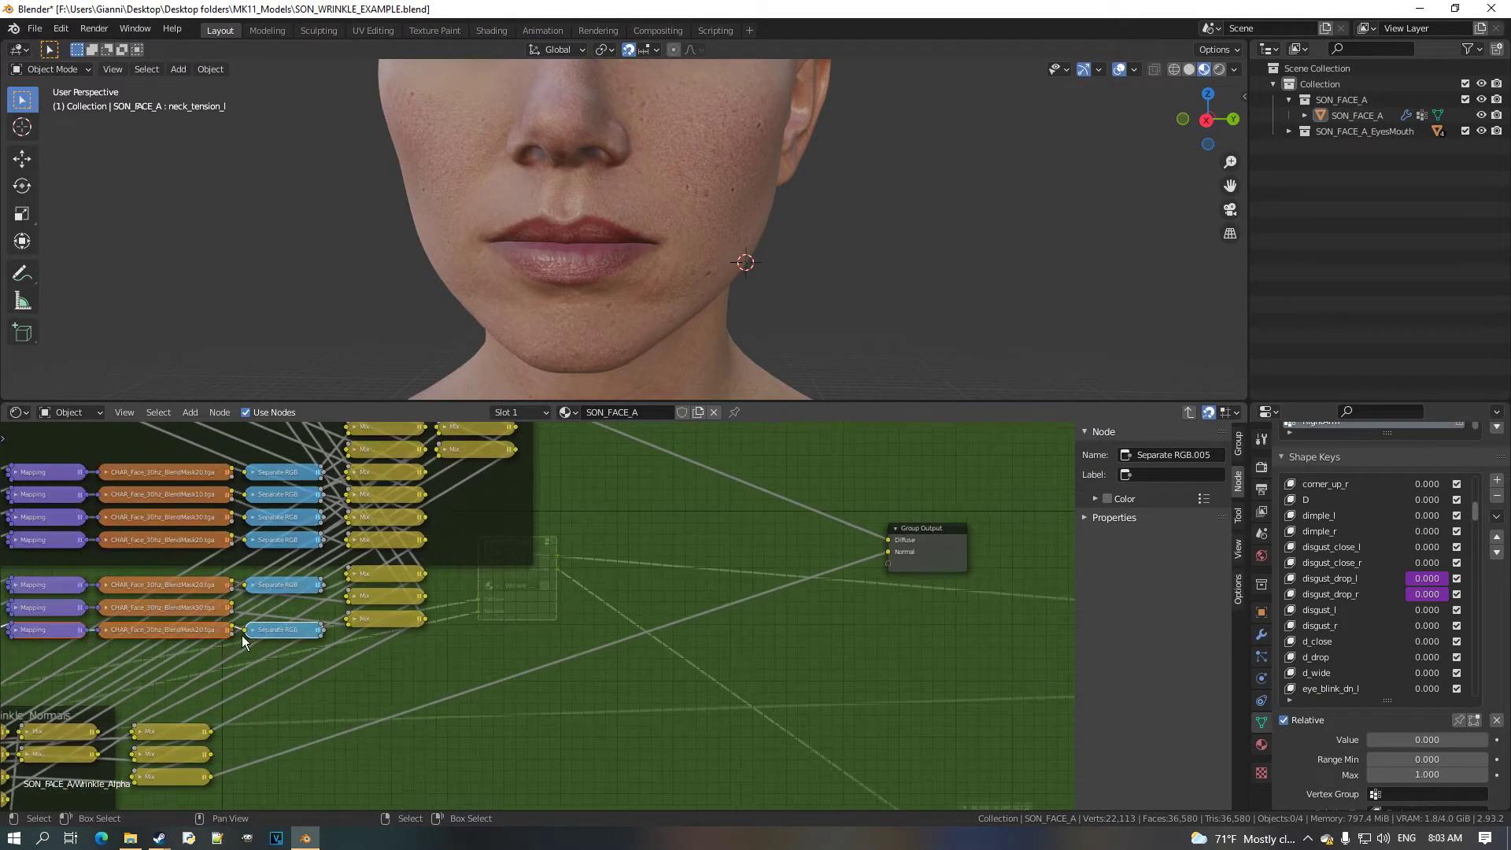
click(889, 562)
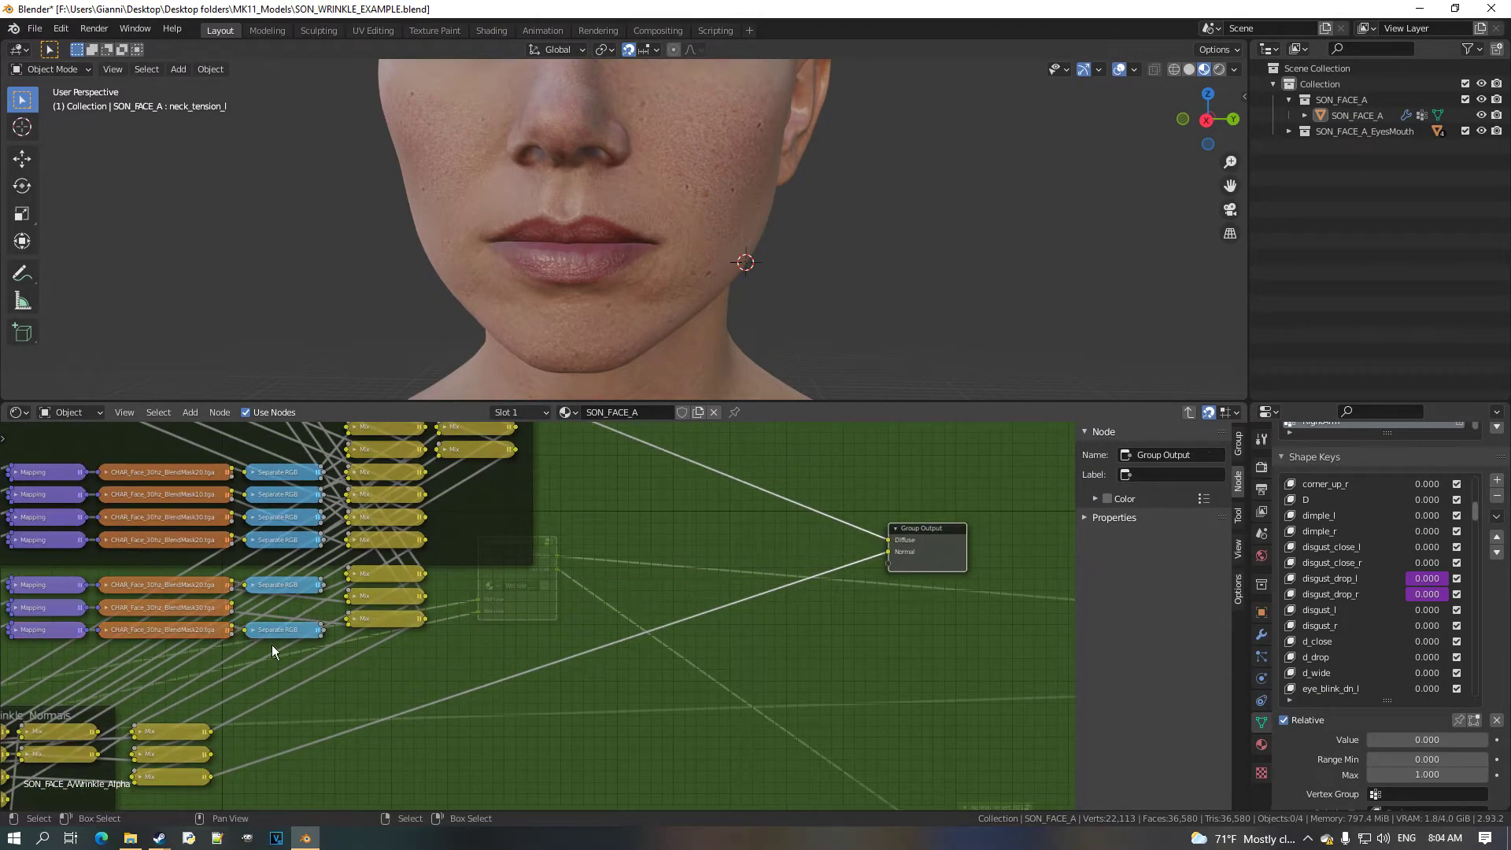
drag(321, 637, 890, 552)
middle_drag(277, 669, 702, 639)
scroll(702, 639, up, 2)
scroll(702, 639, up, 3)
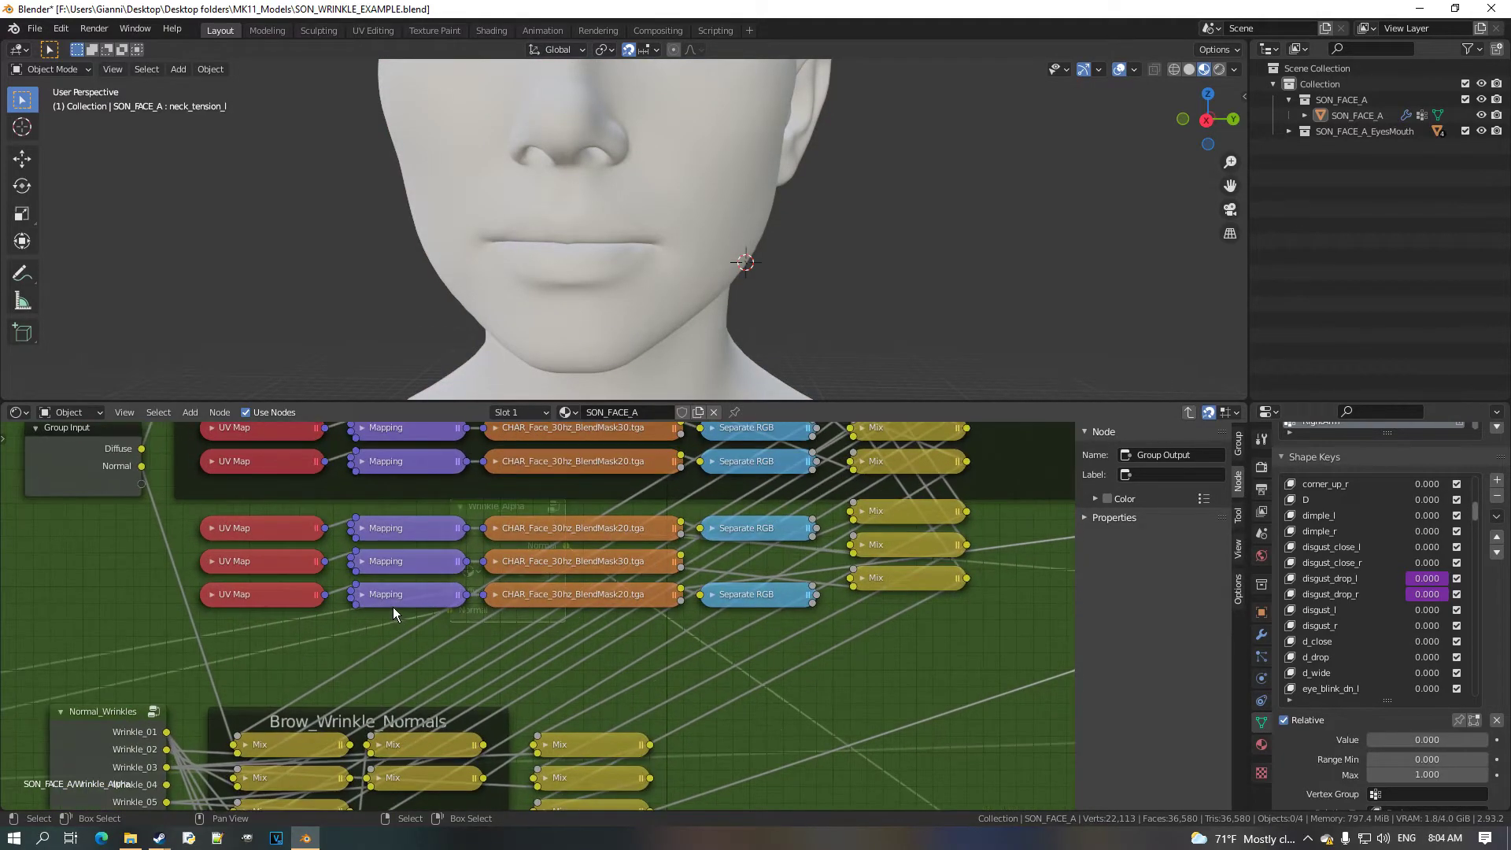
click(364, 594)
middle_drag(390, 625, 416, 601)
scroll(636, 315, down, 3)
scroll(499, 686, down, 1)
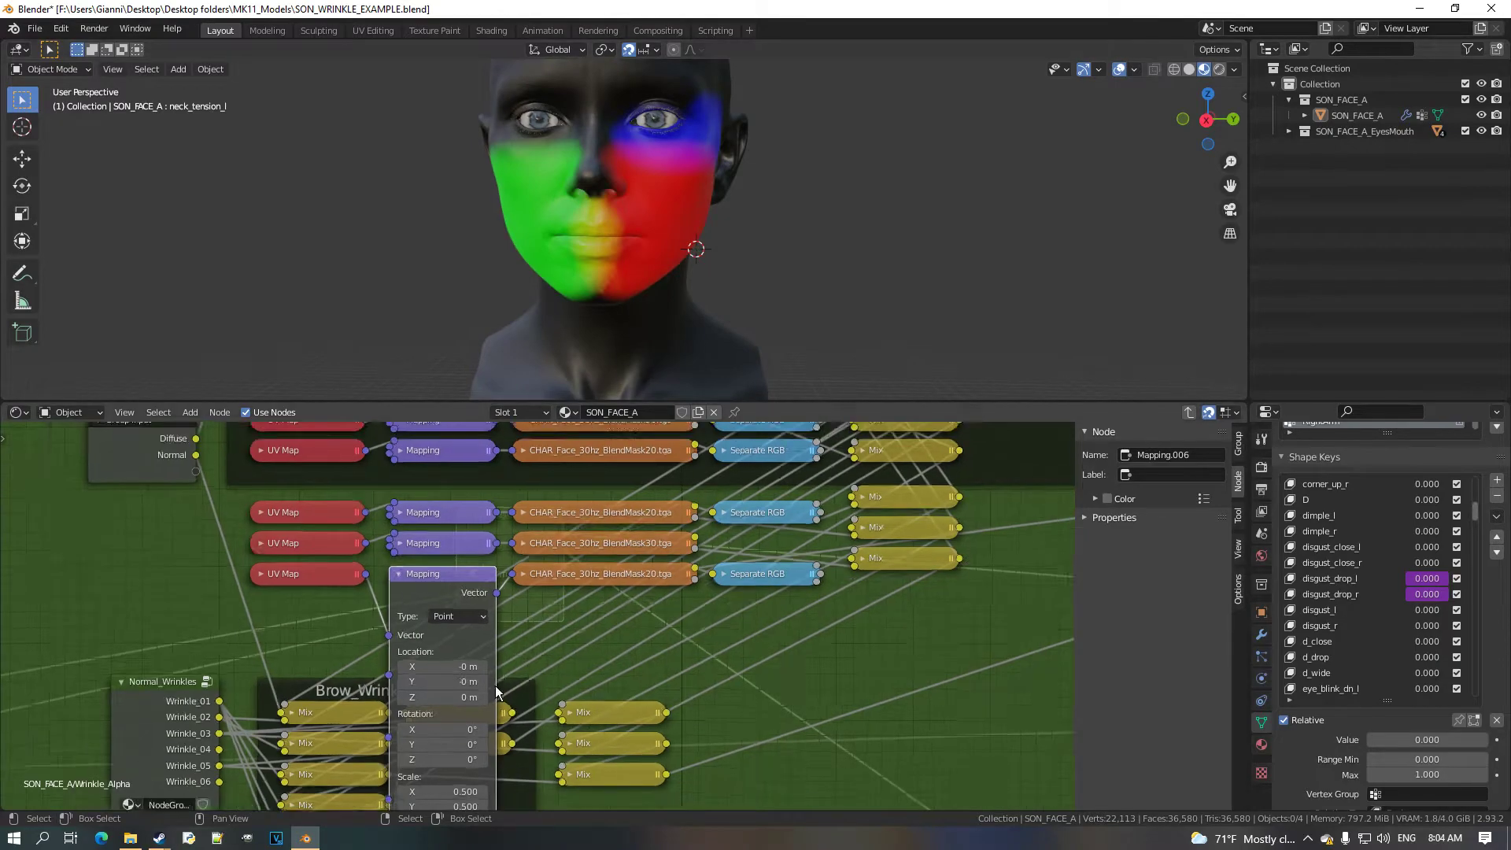
Set the duplicated Mapping node's X and Y location to 0.5 m.
middle_drag(496, 688, 610, 574)
scroll(612, 571, up, 7)
click(649, 565)
click(649, 565)
click(649, 565)
click(649, 565)
click(649, 565)
click(648, 536)
click(648, 537)
click(647, 537)
click(648, 536)
click(648, 537)
Inspect the previewed mask's coverage around the mouth and cheek from the front and the side.
scroll(693, 310, up, 5)
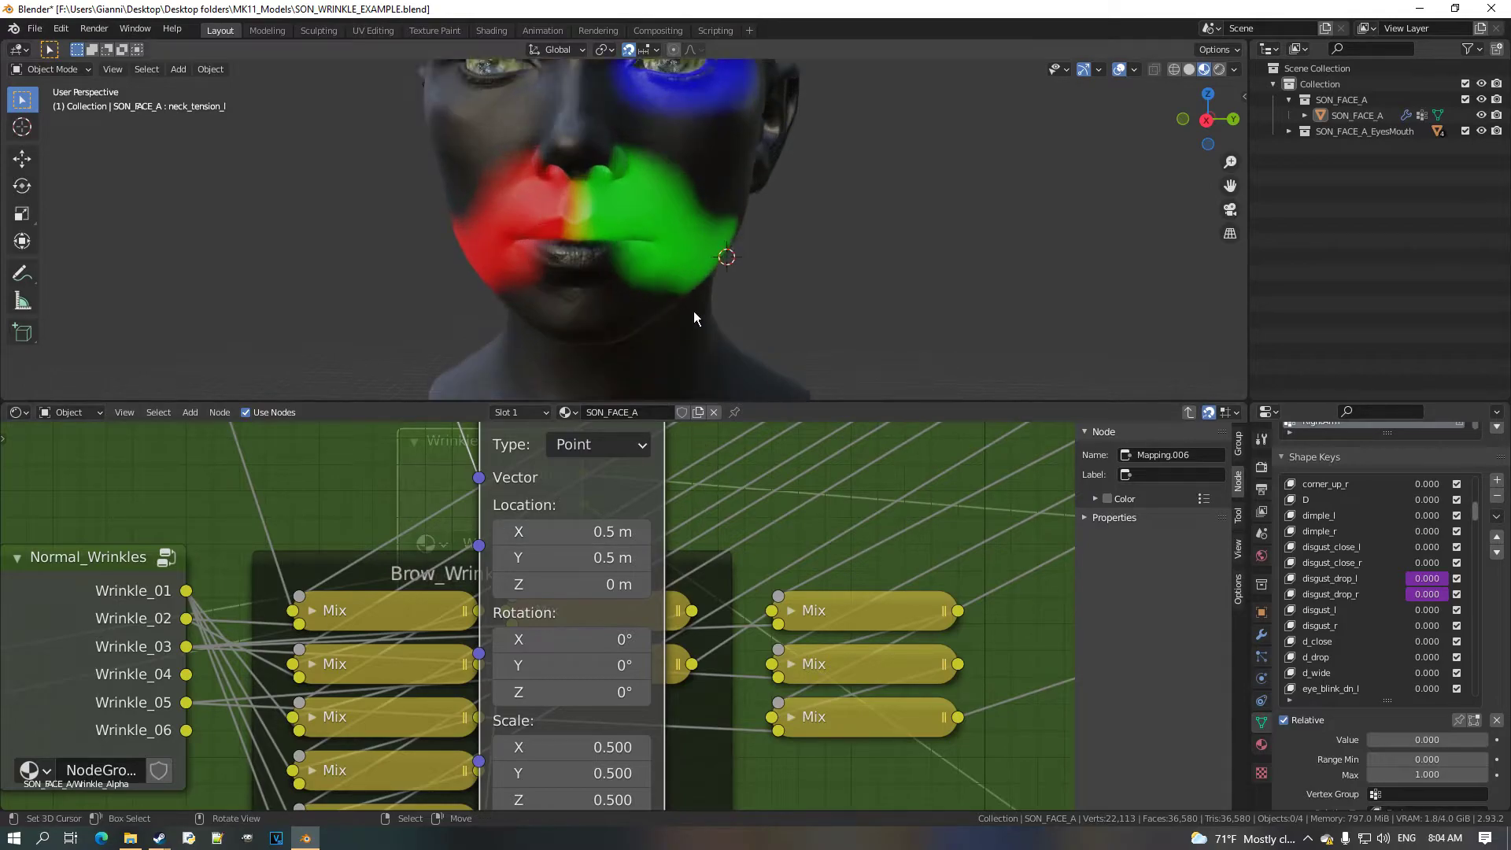
middle_drag(579, 177, 578, 226)
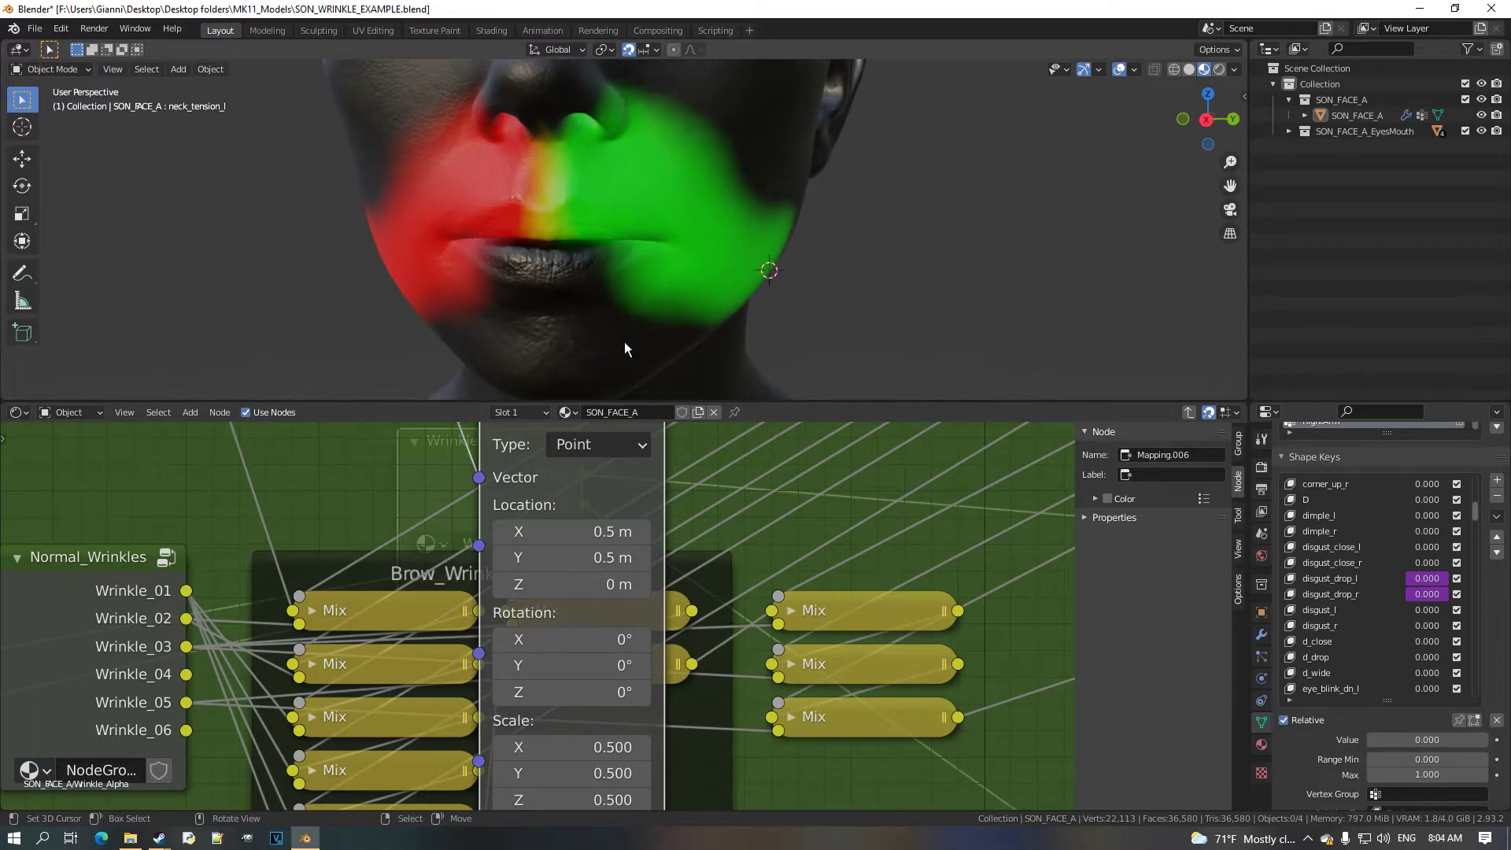
middle_drag(691, 292, 587, 280)
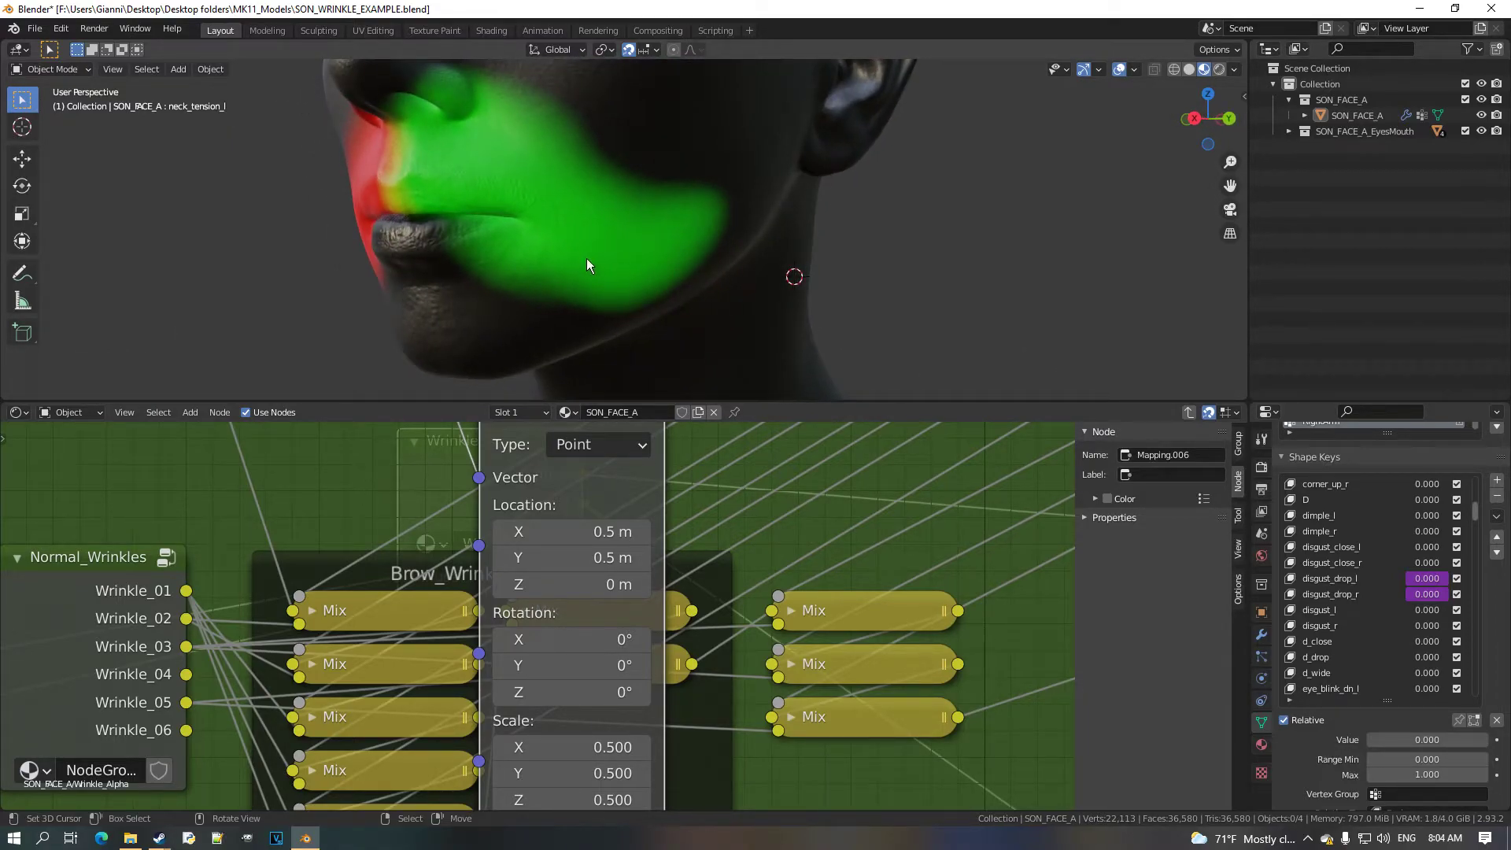
Switch the node area to the Image Editor and examine the regions in CHAR_Face_30hz_BlendMask10.tga.
click(20, 413)
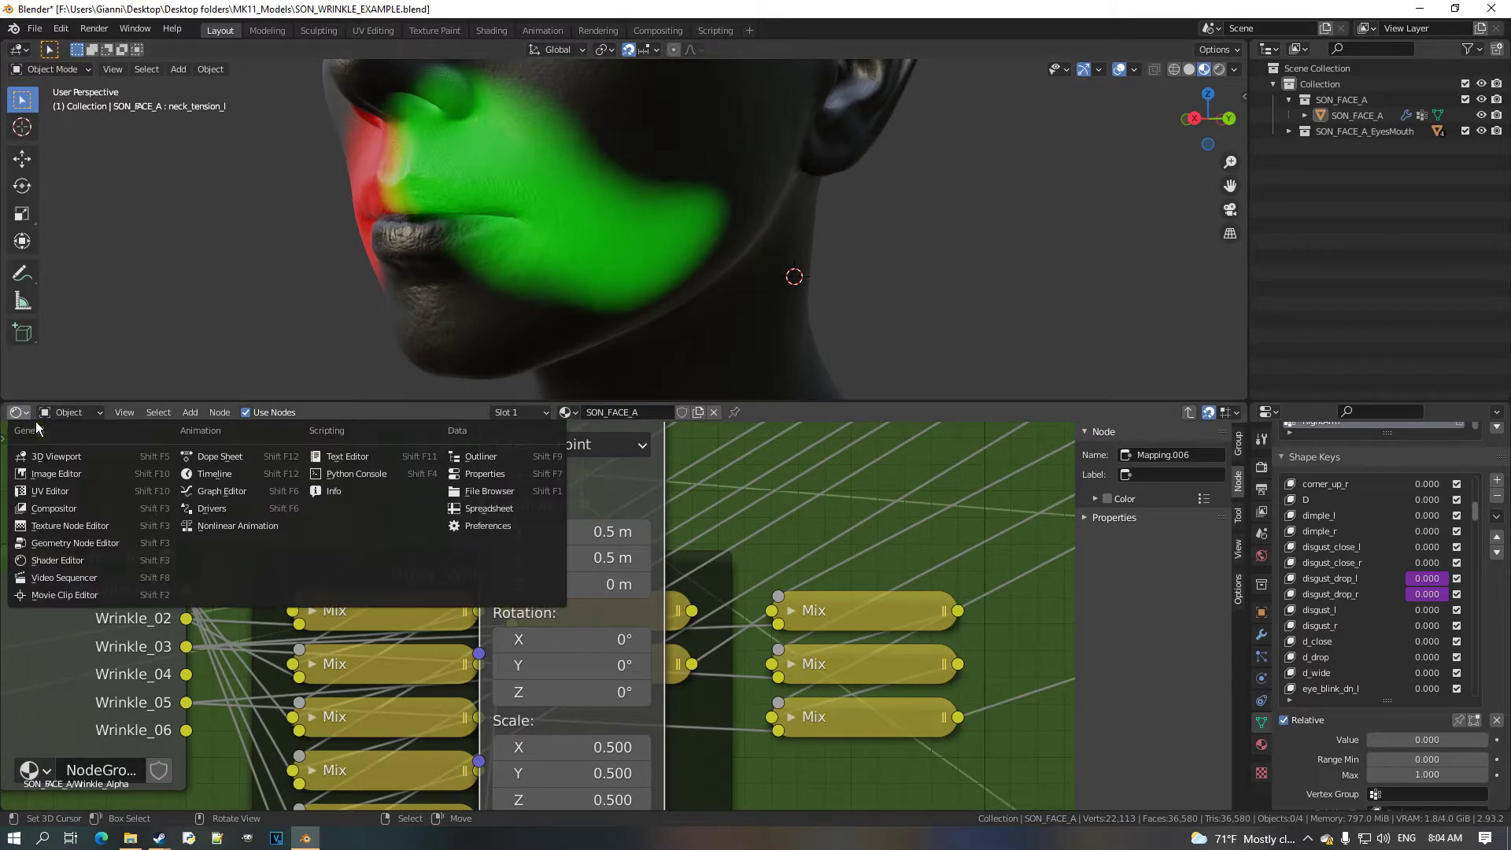
click(87, 475)
click(488, 412)
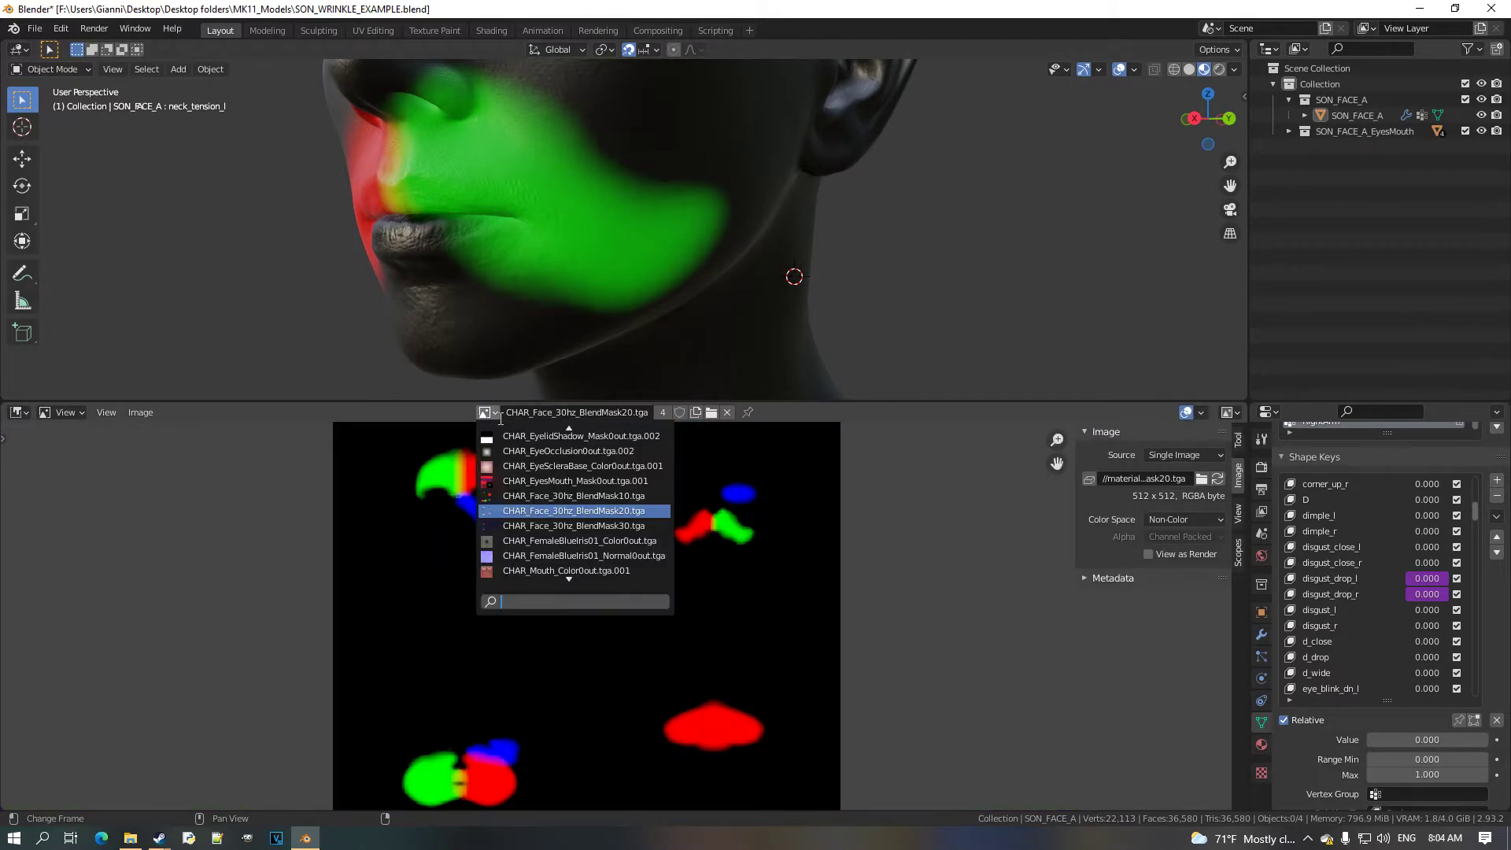
click(574, 495)
middle_drag(674, 602, 593, 499)
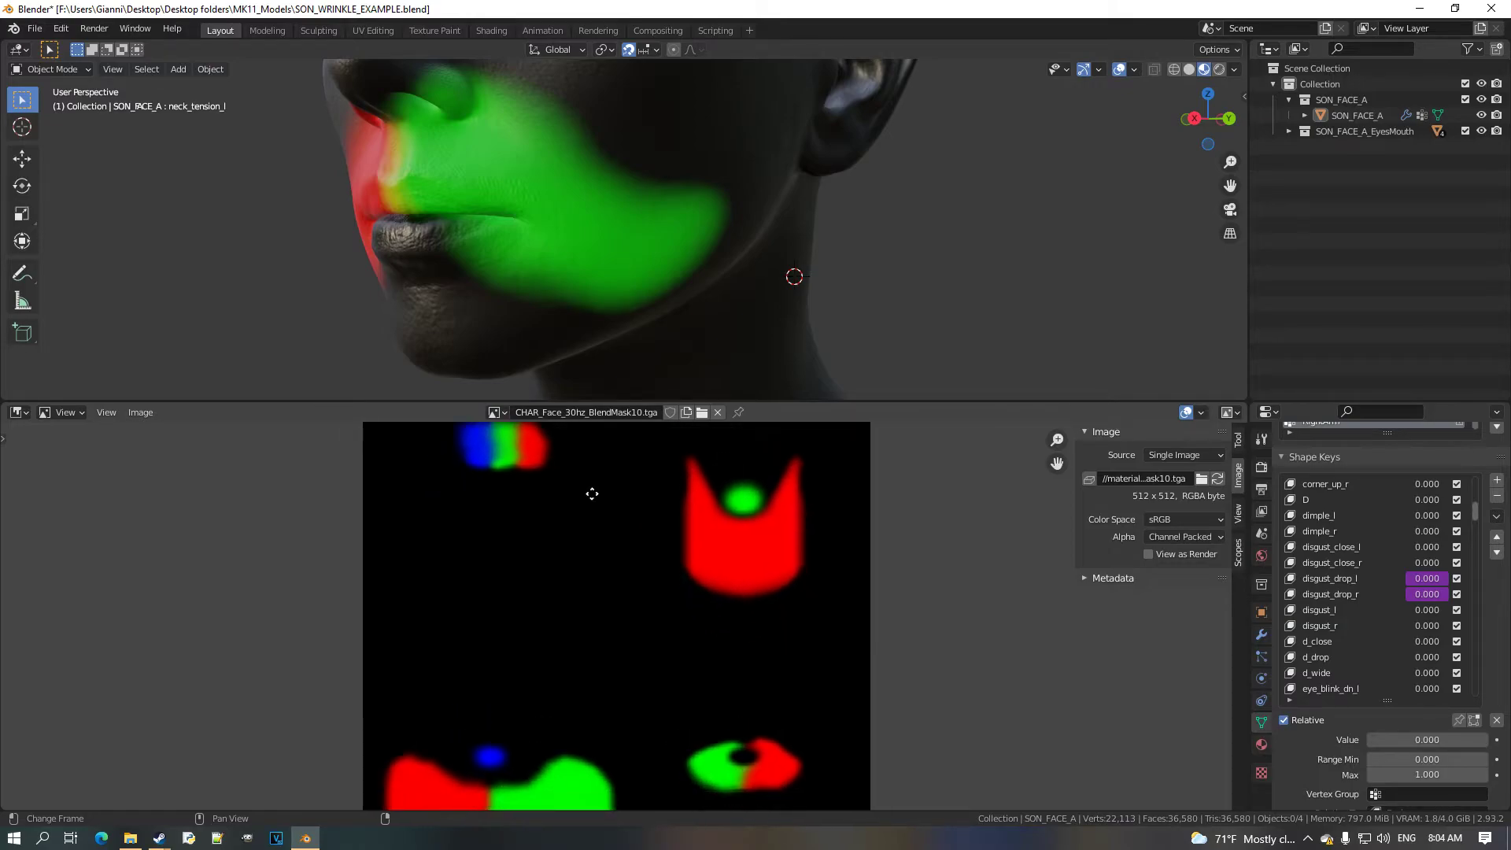
scroll(574, 516, down, 2)
scroll(535, 480, up, 1)
Display CHAR_Face_30hz_BlendMask30.tga and compare its mouth-area regions with the mask previewed on the face.
click(494, 412)
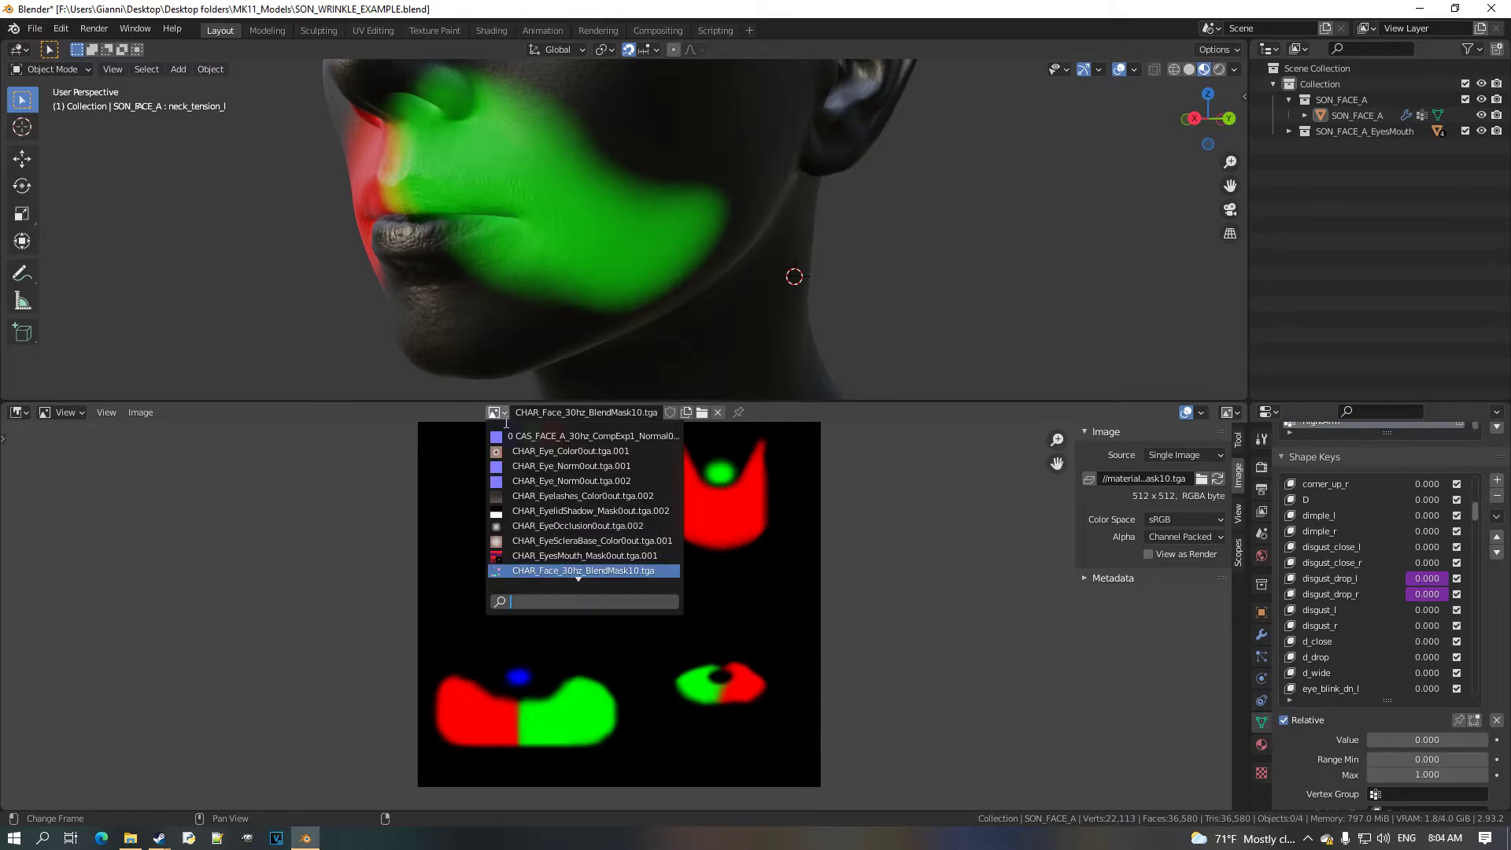
click(598, 555)
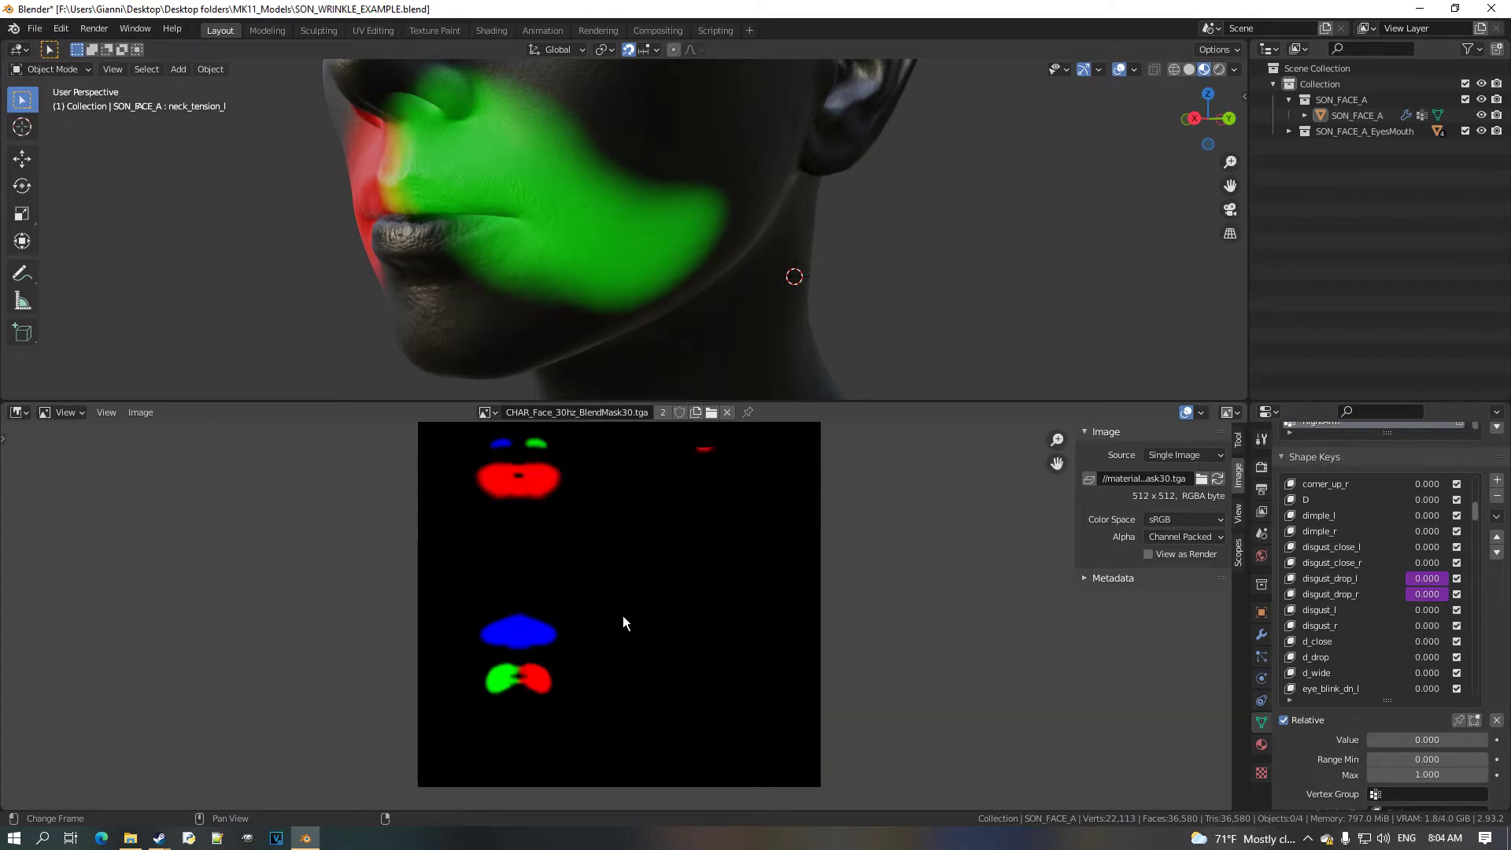
scroll(554, 631, up, 2)
middle_drag(554, 631, 581, 693)
scroll(549, 644, down, 2)
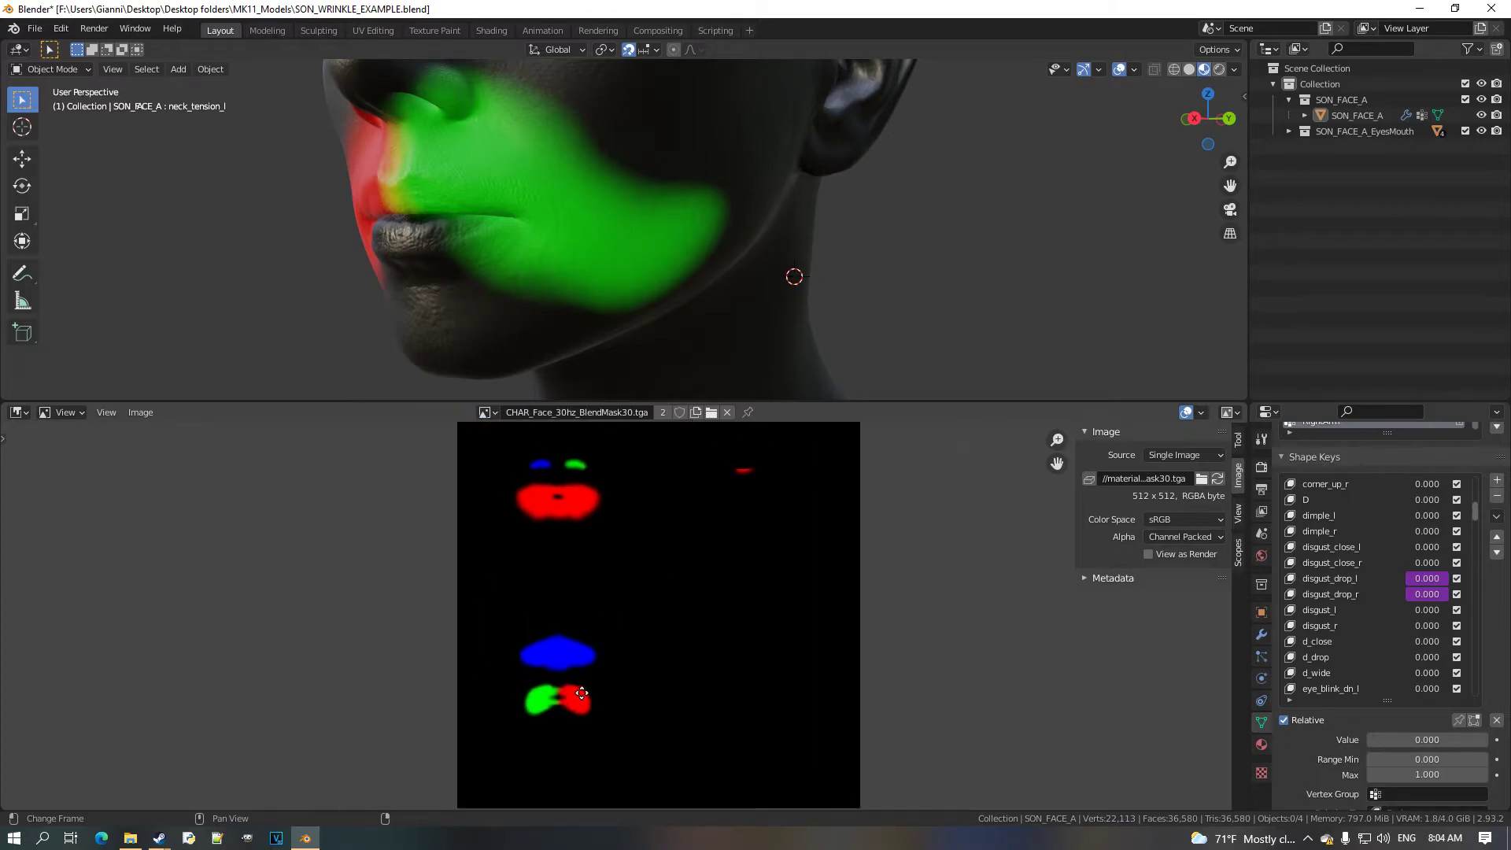
scroll(601, 690, up, 3)
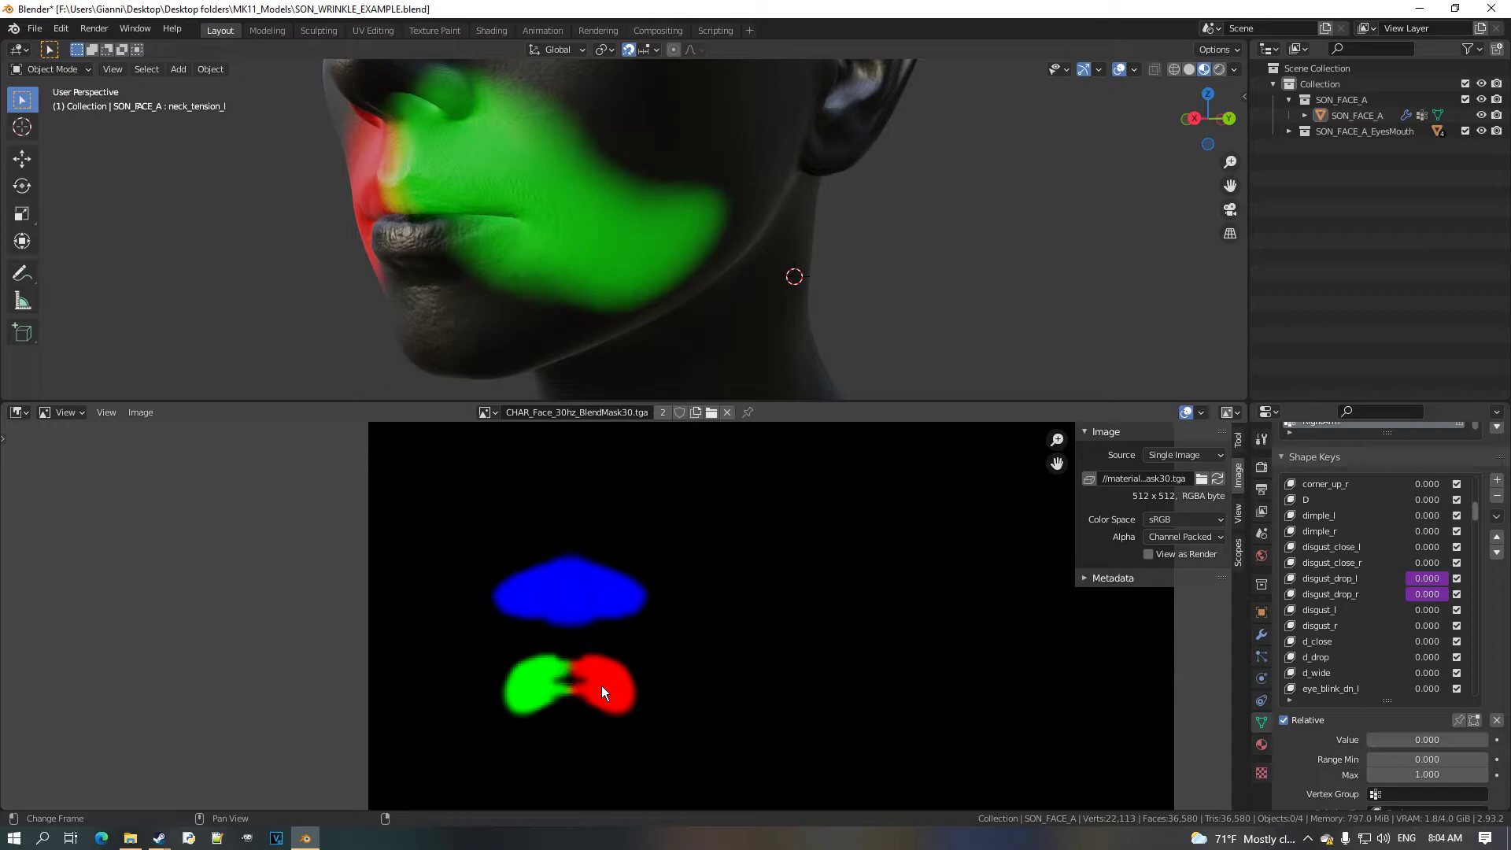
middle_drag(551, 275, 656, 275)
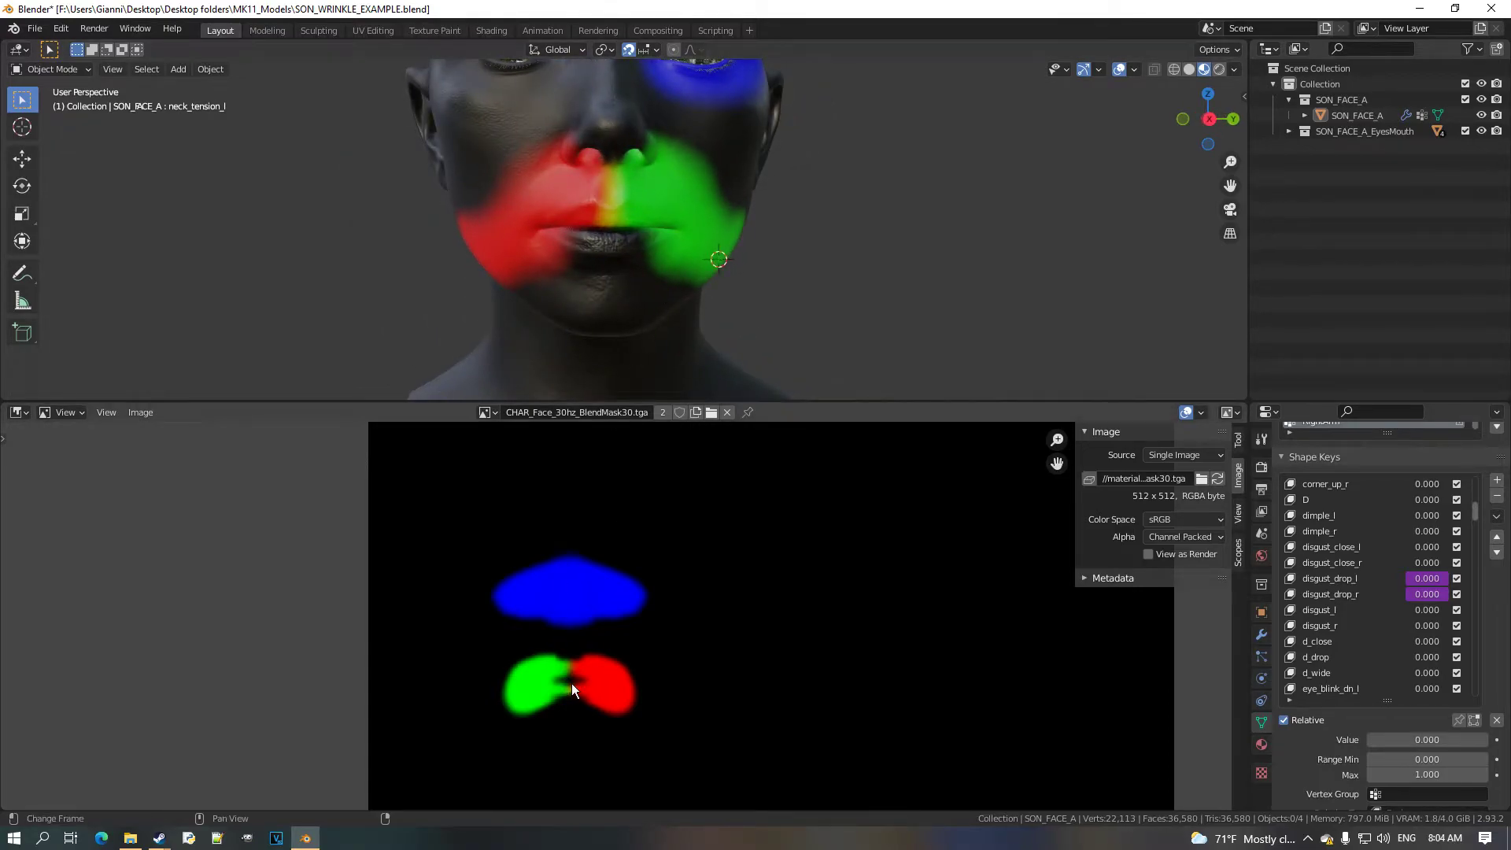
Return to the Shader Editor and change the duplicated texture node's image to CHAR_Face_30hz_BlendMask30.tga, leaving the node collapsed.
click(19, 411)
click(19, 411)
click(105, 560)
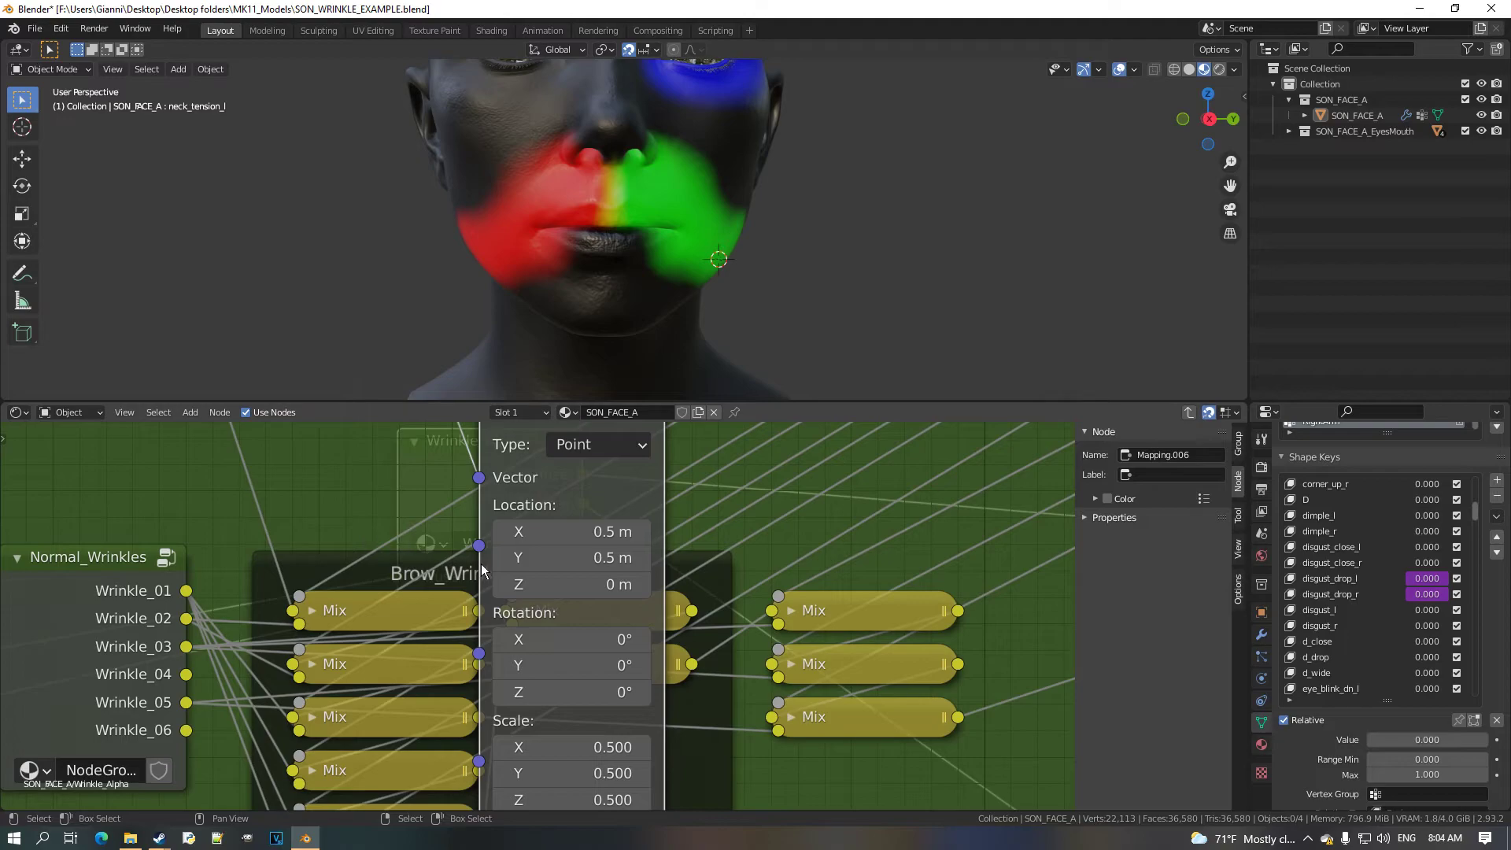
middle_drag(528, 497, 527, 580)
scroll(528, 580, down, 2)
scroll(598, 576, up, 1)
click(723, 481)
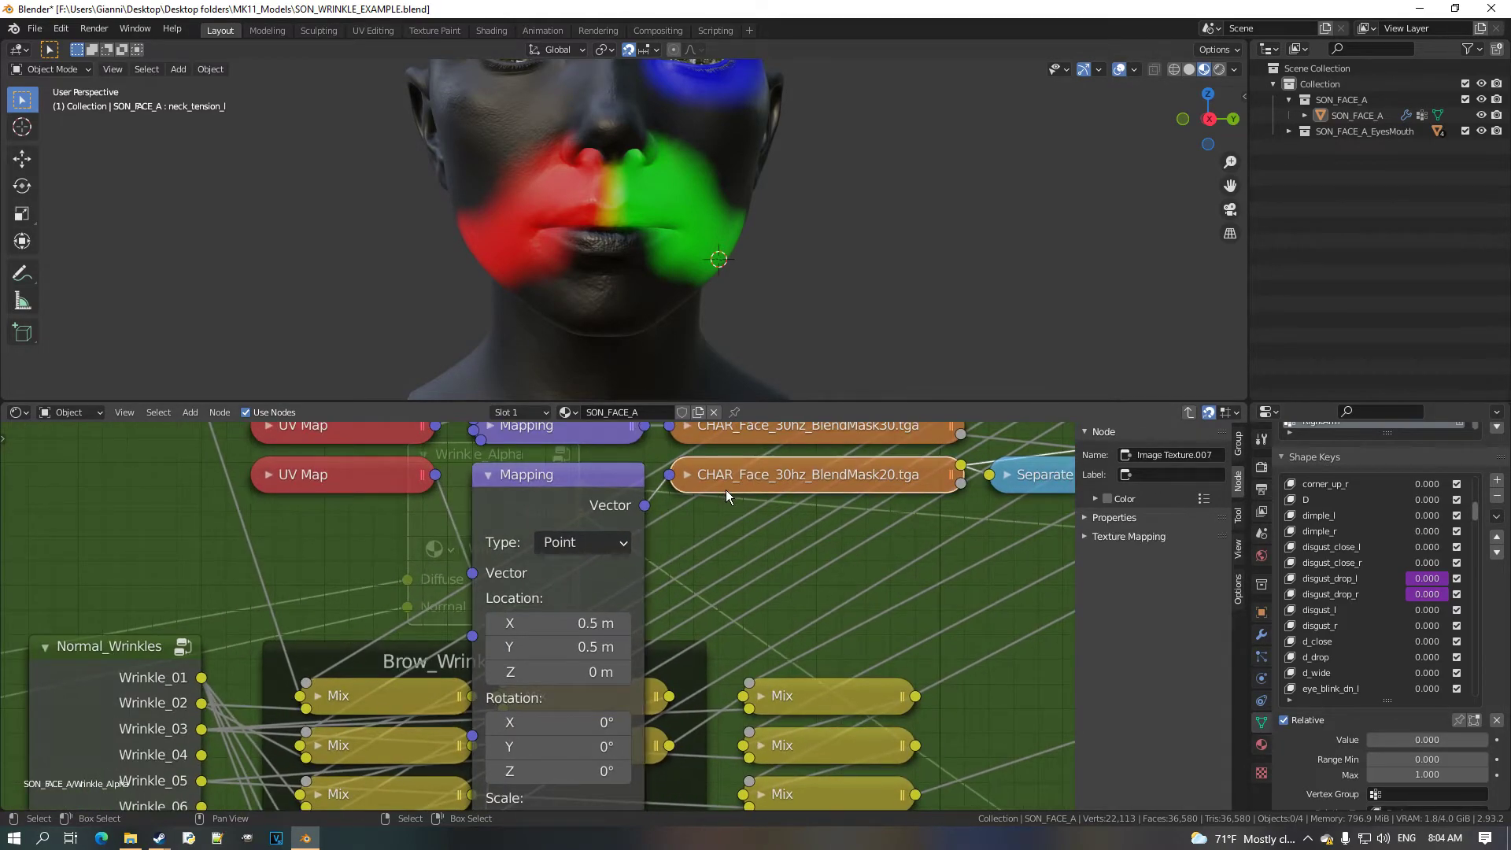
click(687, 475)
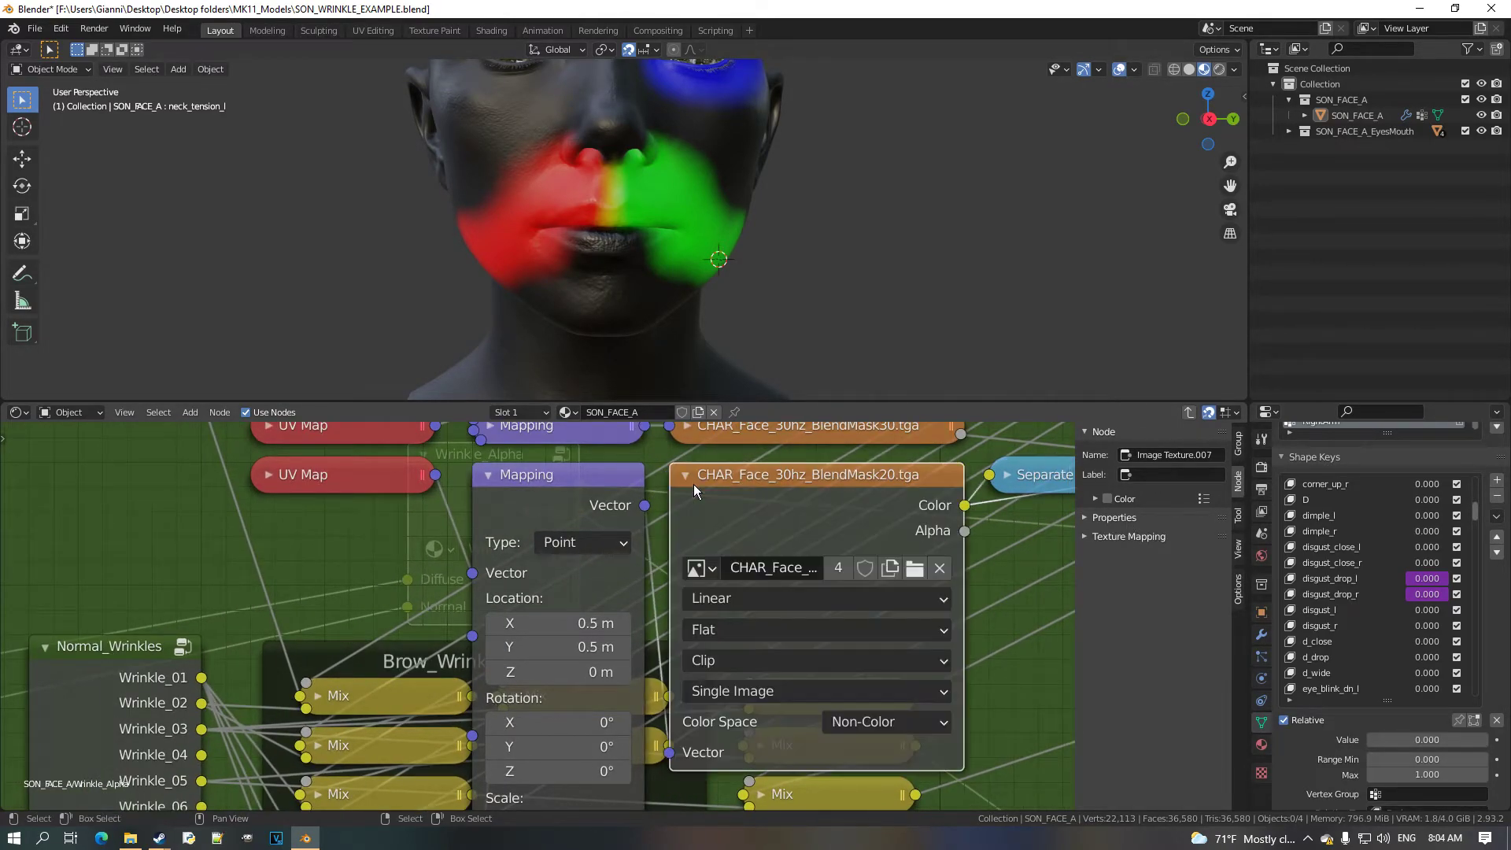
click(701, 567)
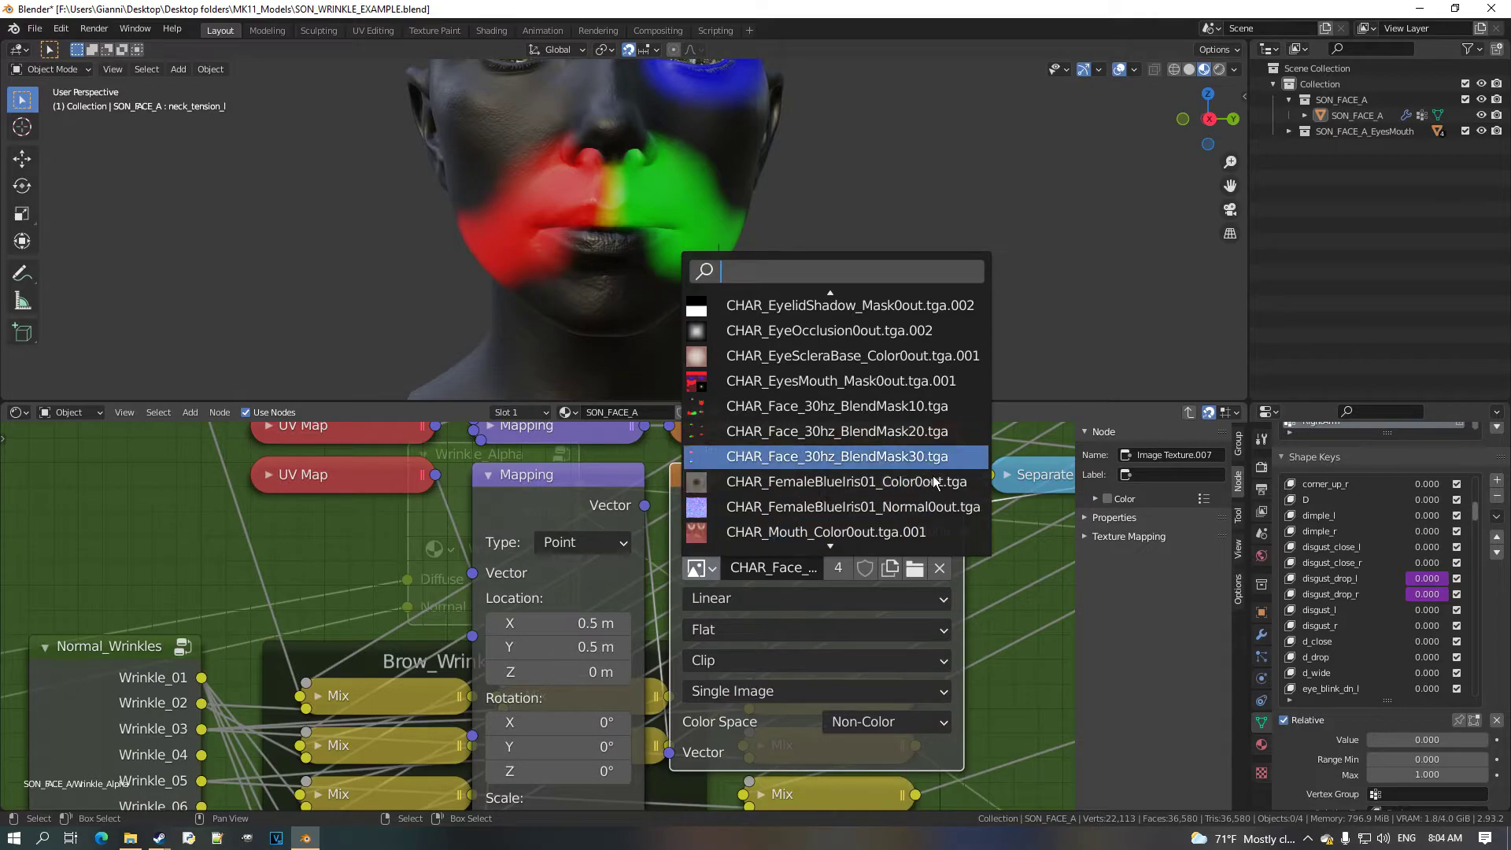
click(826, 457)
click(689, 477)
Set the duplicated Mapping node's X and Y location to 0 m and inspect the BlendMask30 coverage around the mouth.
middle_drag(627, 647, 643, 607)
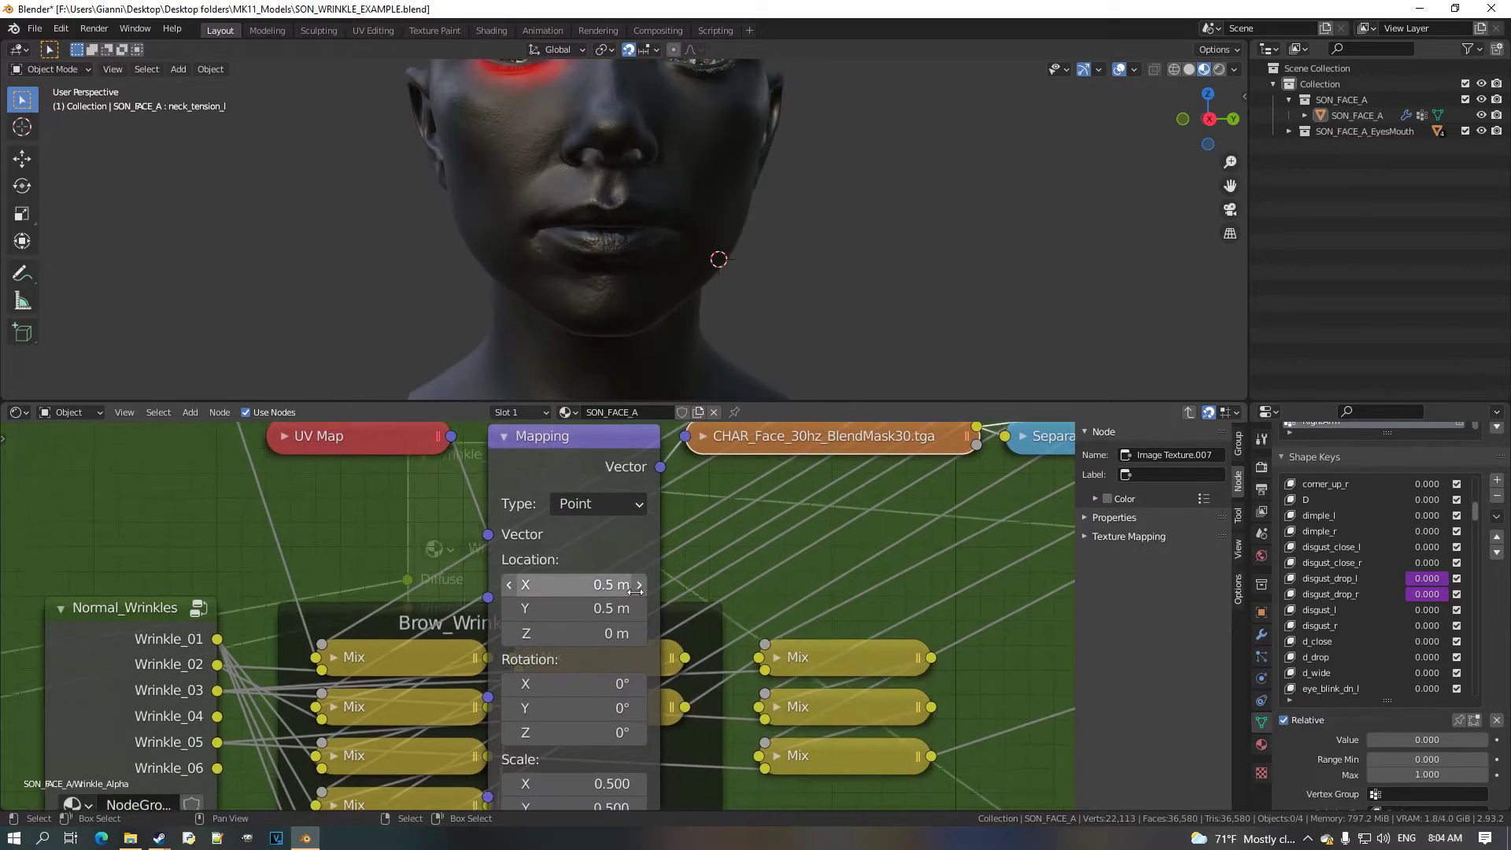
ctrl+scroll(524, 610, down, 4)
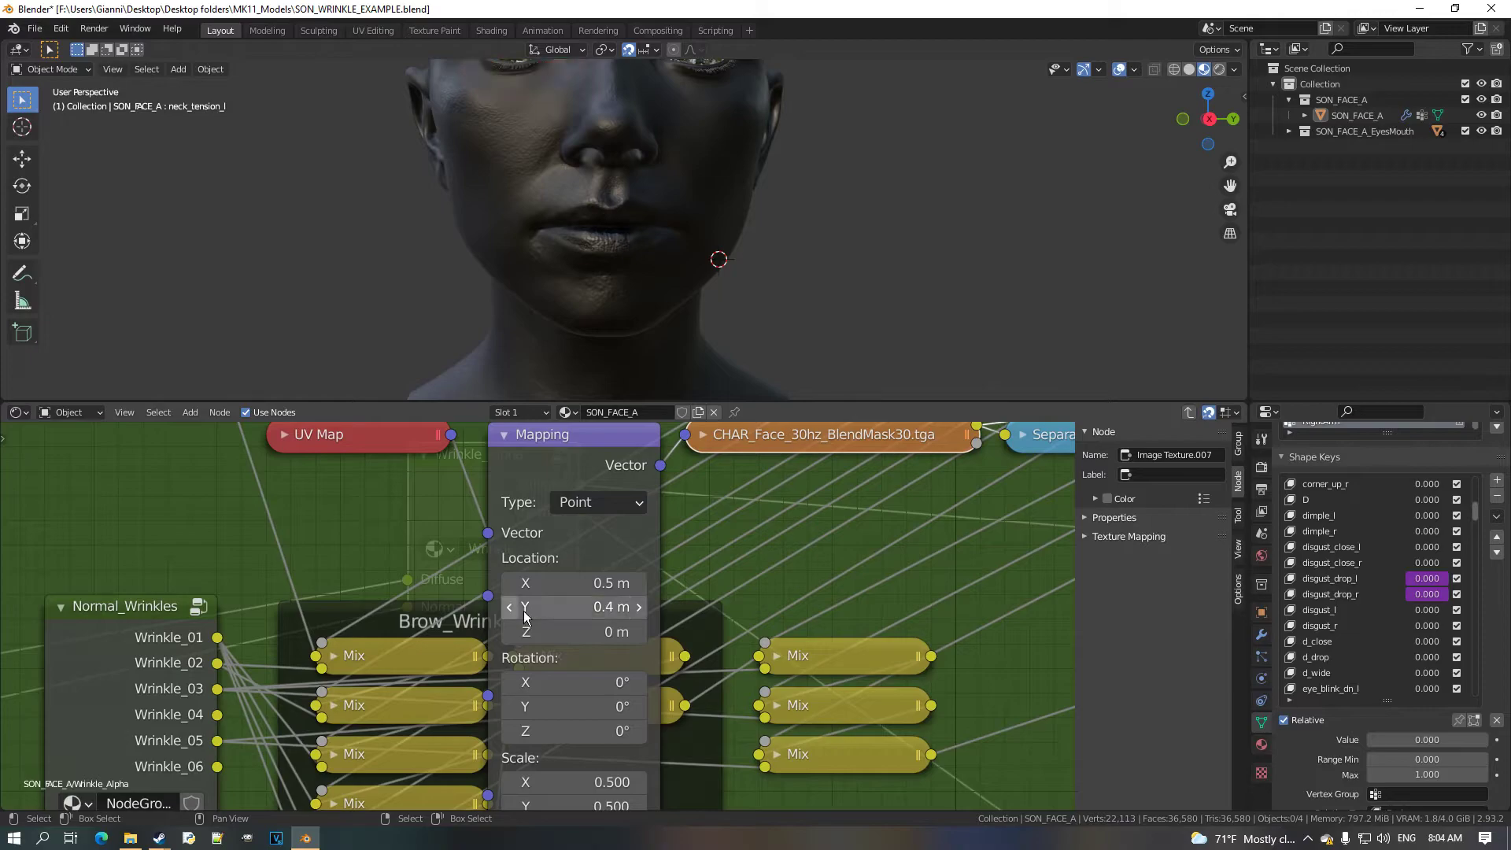
ctrl+scroll(524, 610, down, 1)
ctrl+scroll(520, 583, down, 5)
middle_drag(685, 274, 558, 250)
scroll(603, 273, up, 1)
scroll(623, 254, up, 1)
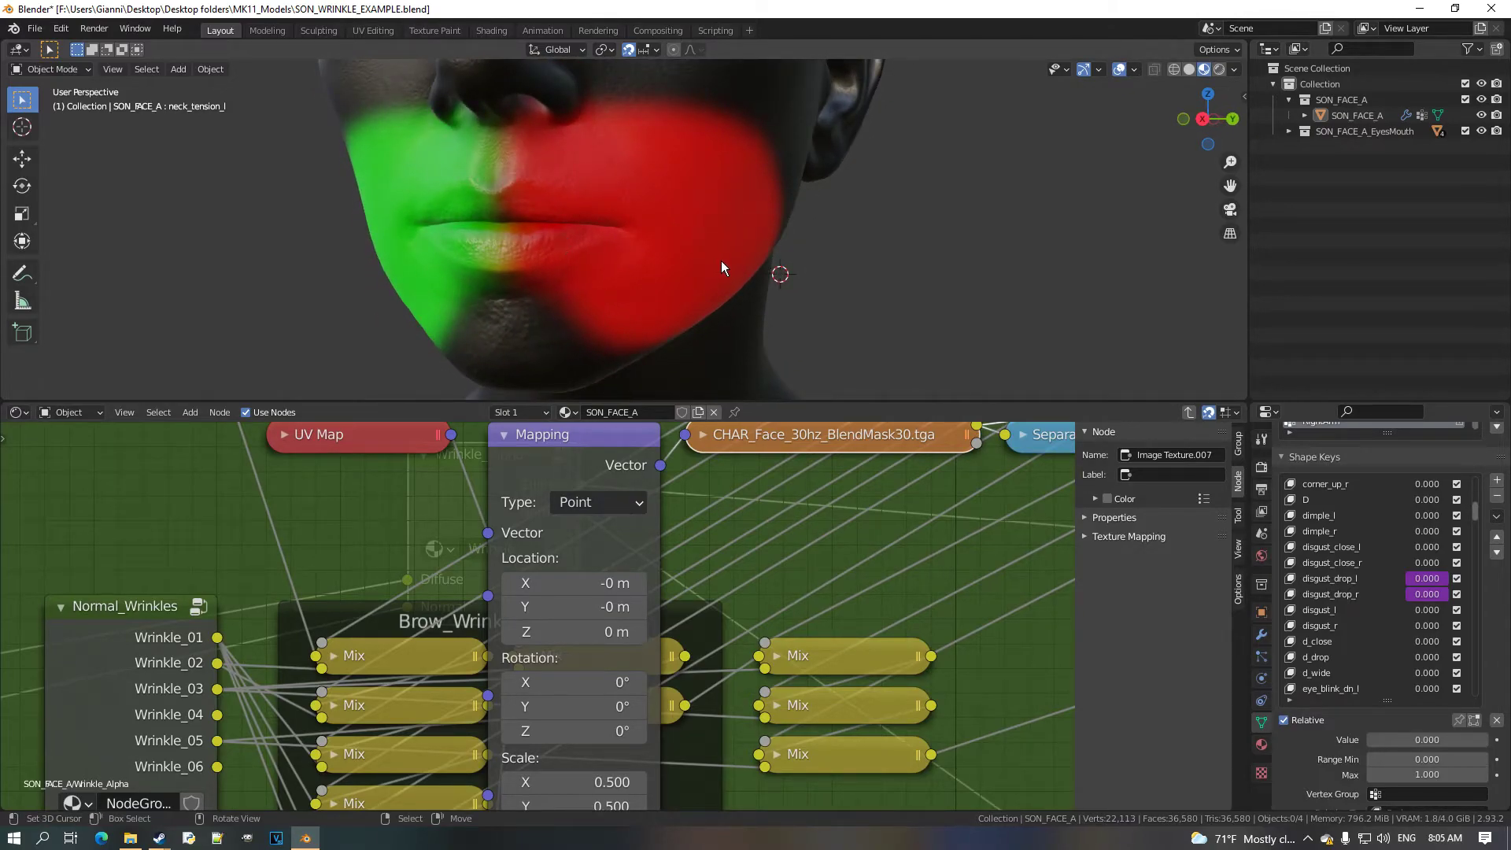
Inspect the mask on both sides of the mouth and compare it with CHAR_Face_30hz_BlendMask30.tga in the Image Editor.
middle_drag(693, 243, 758, 271)
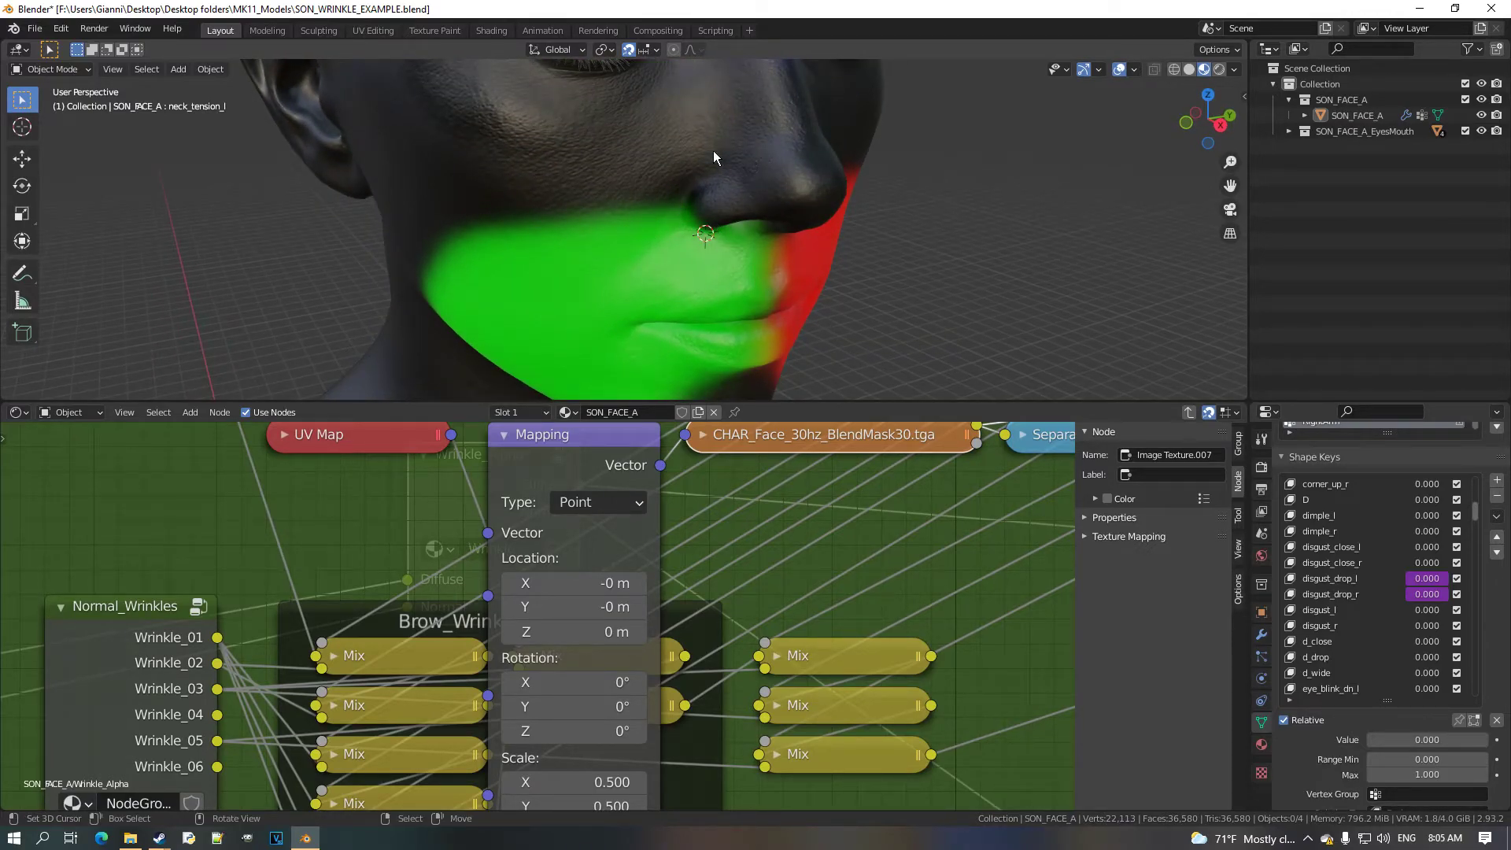
middle_drag(738, 154, 612, 201)
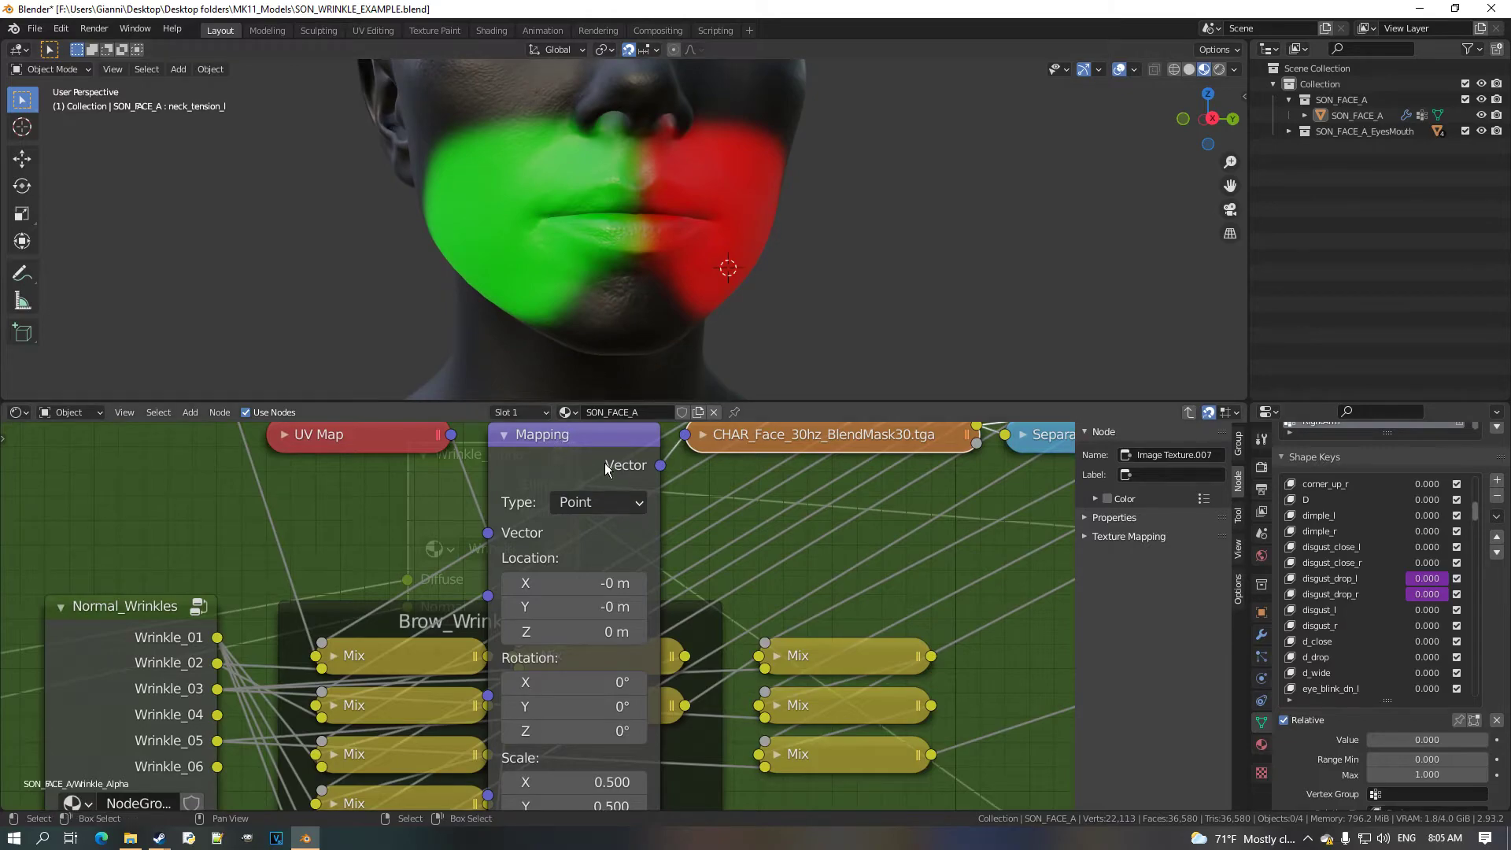
click(20, 413)
click(126, 480)
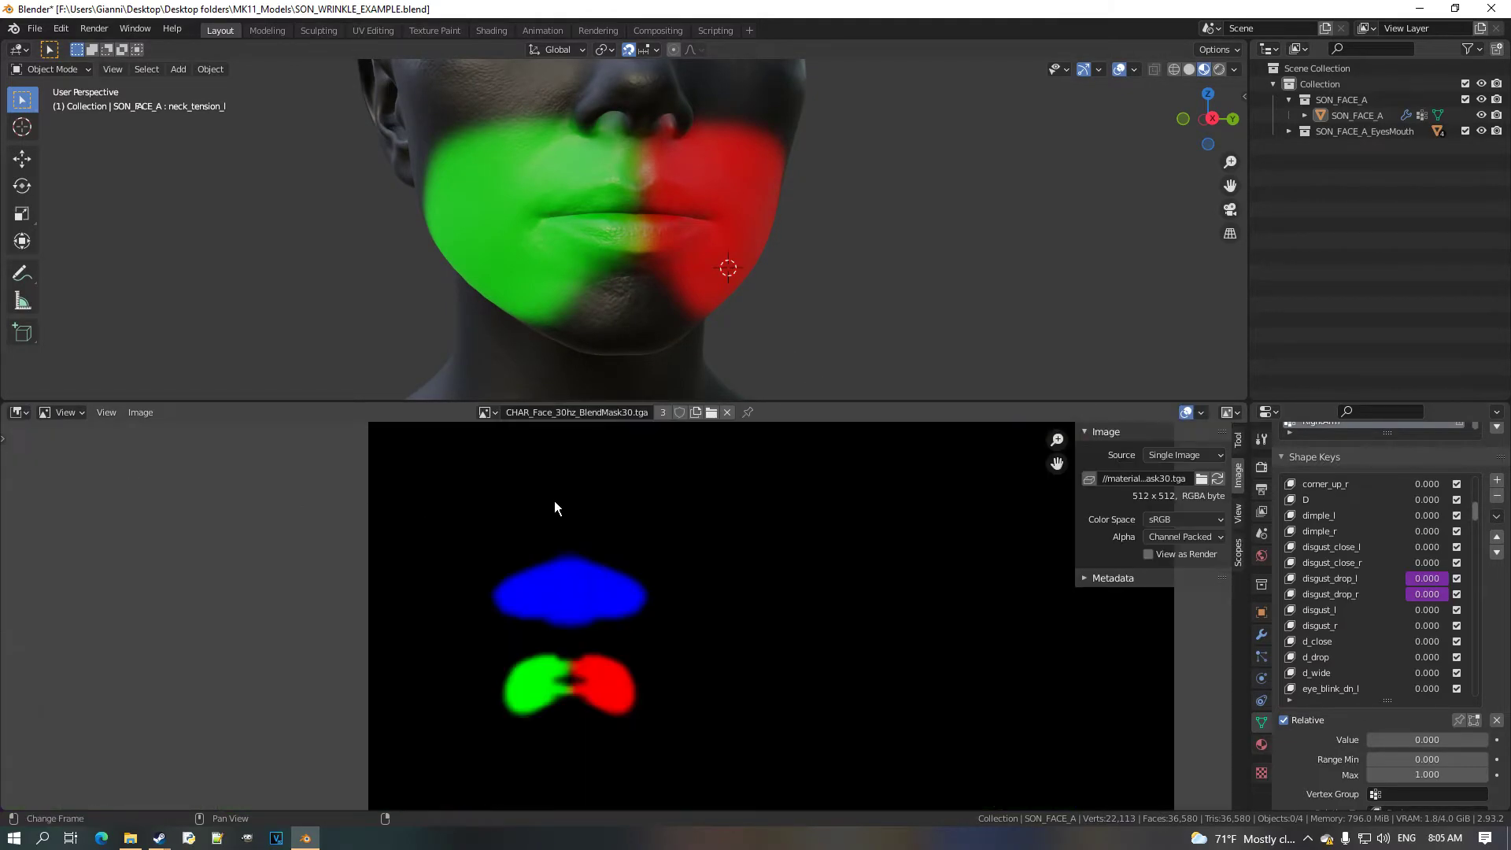
scroll(559, 512, down, 2)
scroll(543, 543, up, 3)
scroll(511, 561, down, 1)
Display CHAR_Face_30hz_BlendMask20.tga and examine its colored regions up close.
click(486, 413)
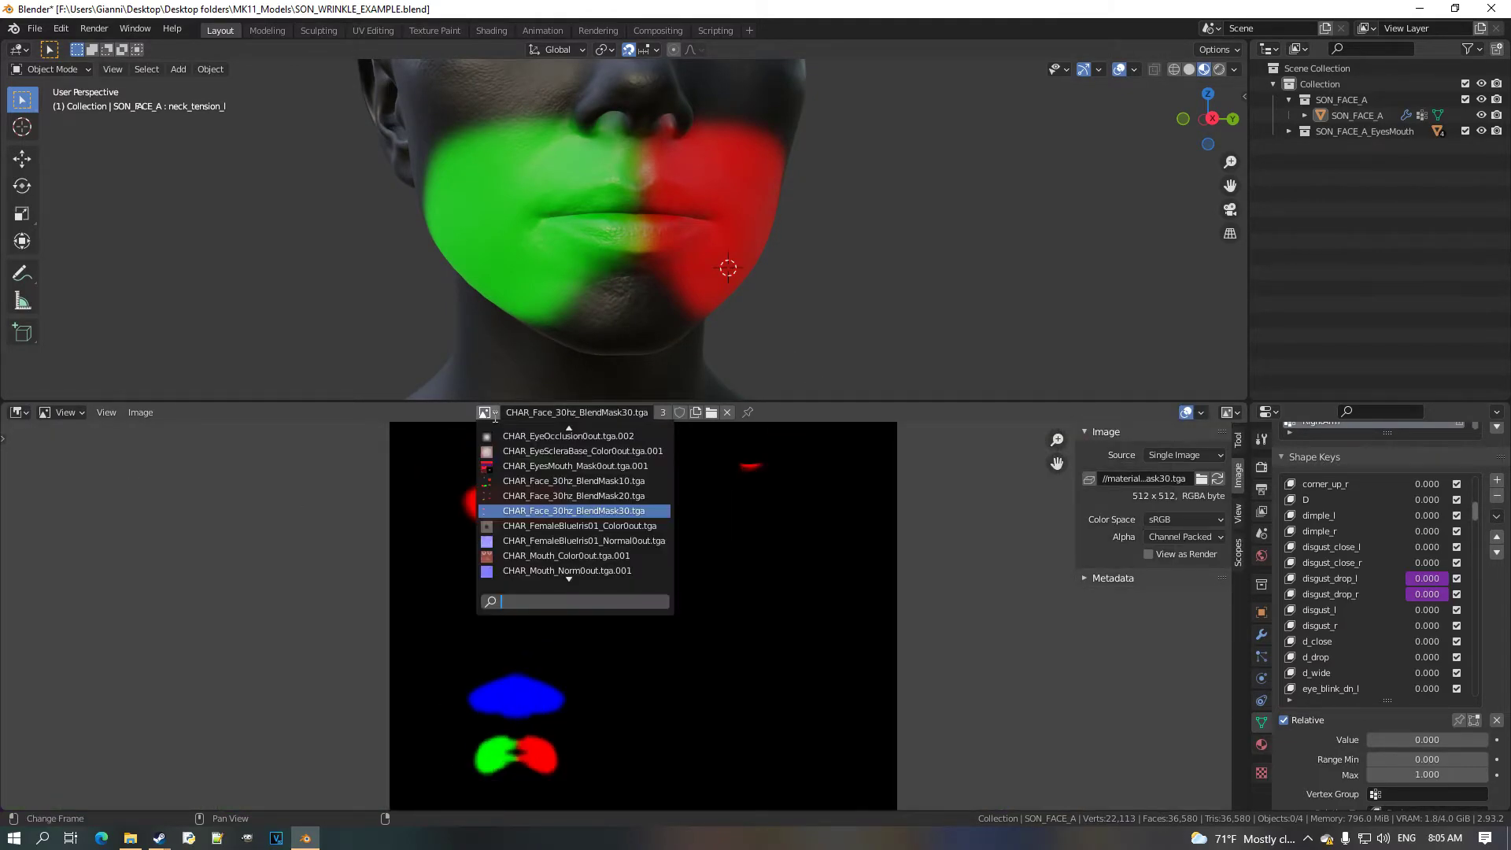
click(543, 496)
middle_drag(681, 526, 668, 579)
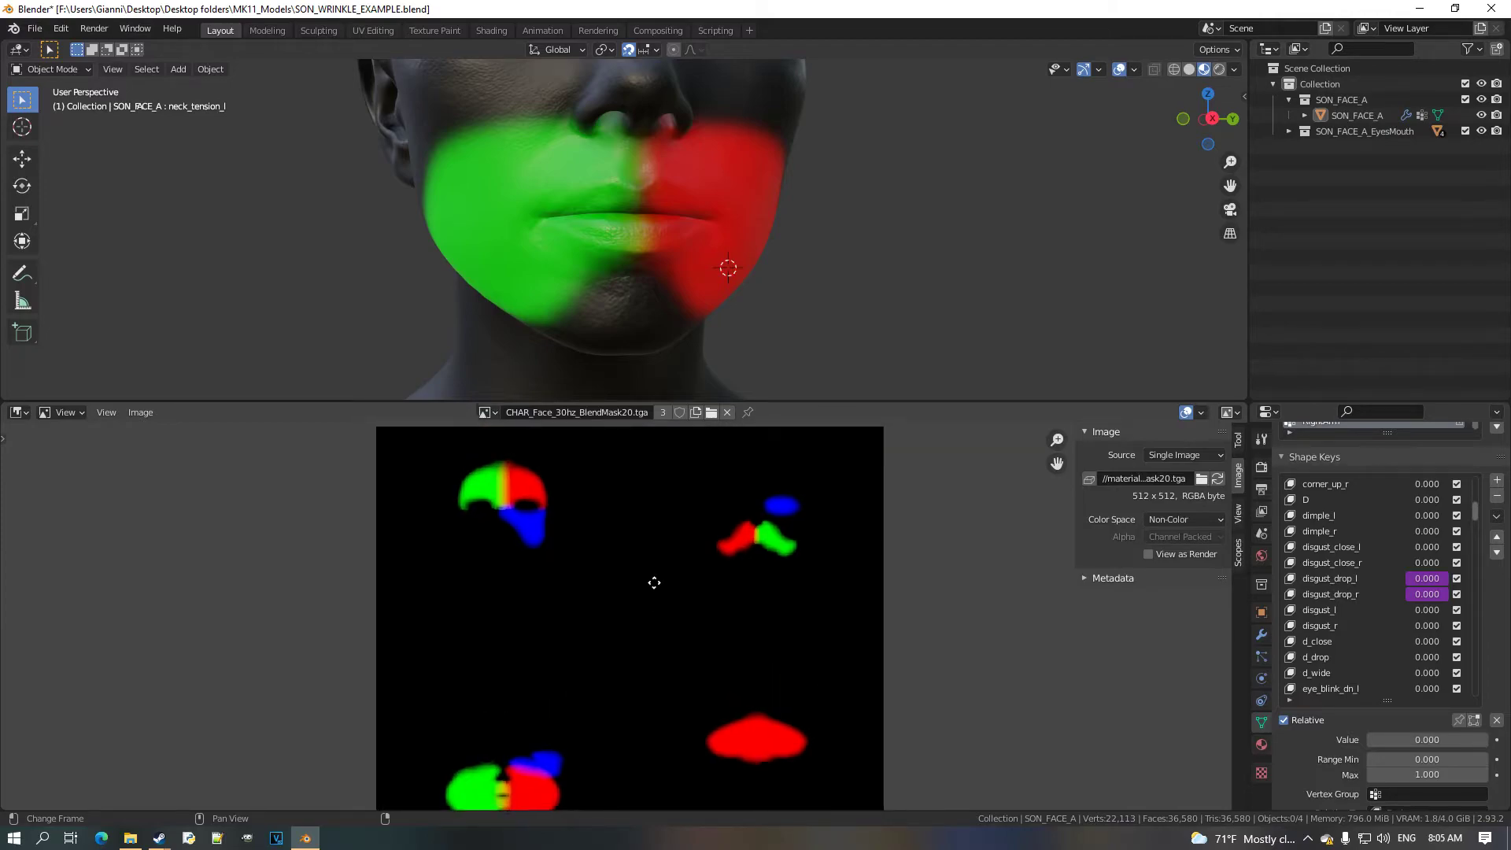
scroll(547, 536, up, 1)
scroll(543, 583, up, 1)
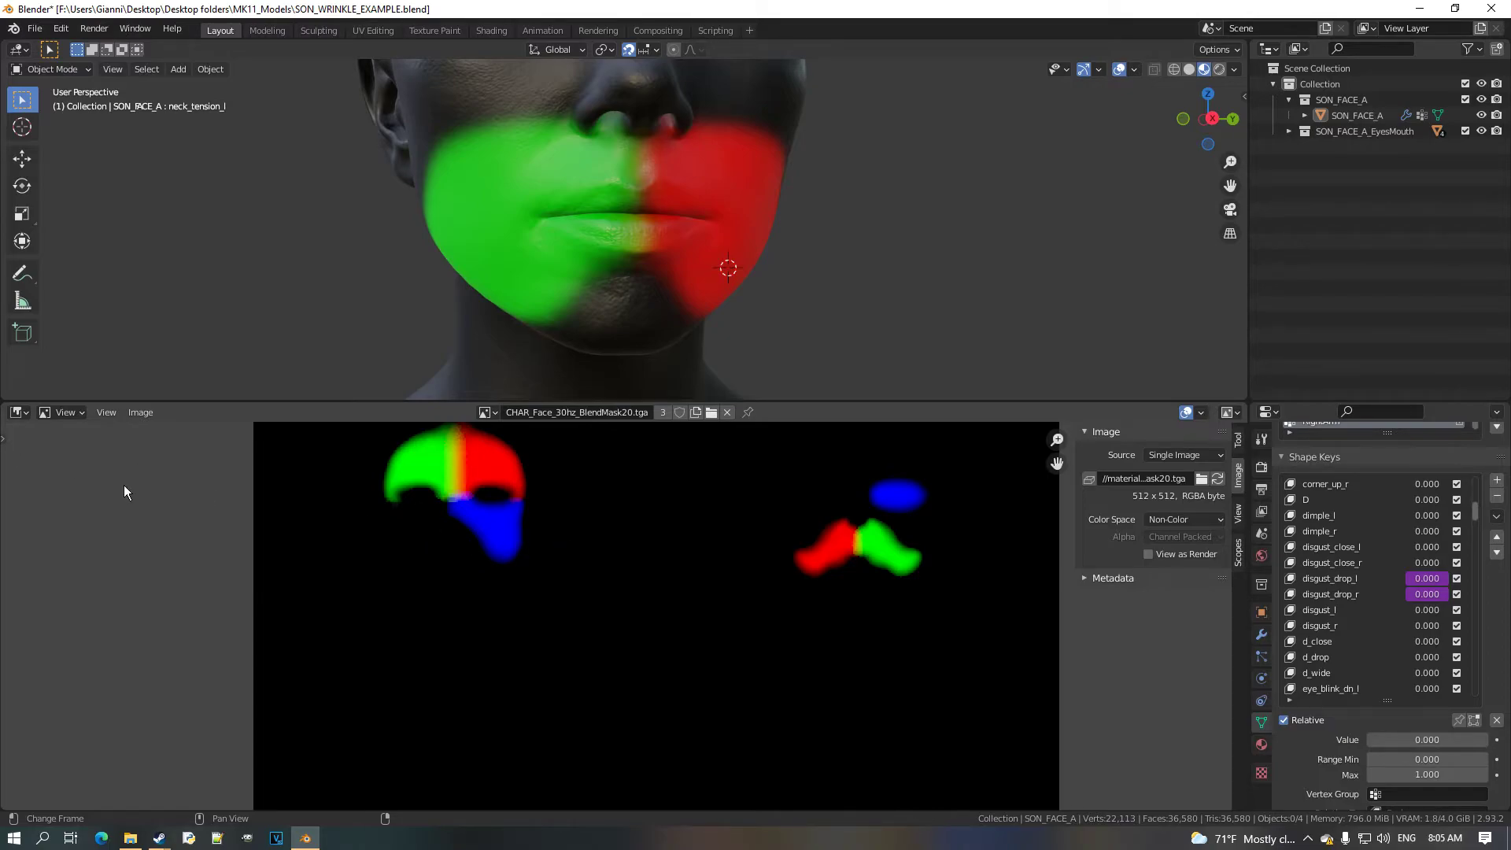
Return to the Shader Editor and change the duplicated texture node's image to CHAR_Face_30hz_BlendMask20.tga, leaving the node collapsed.
click(19, 411)
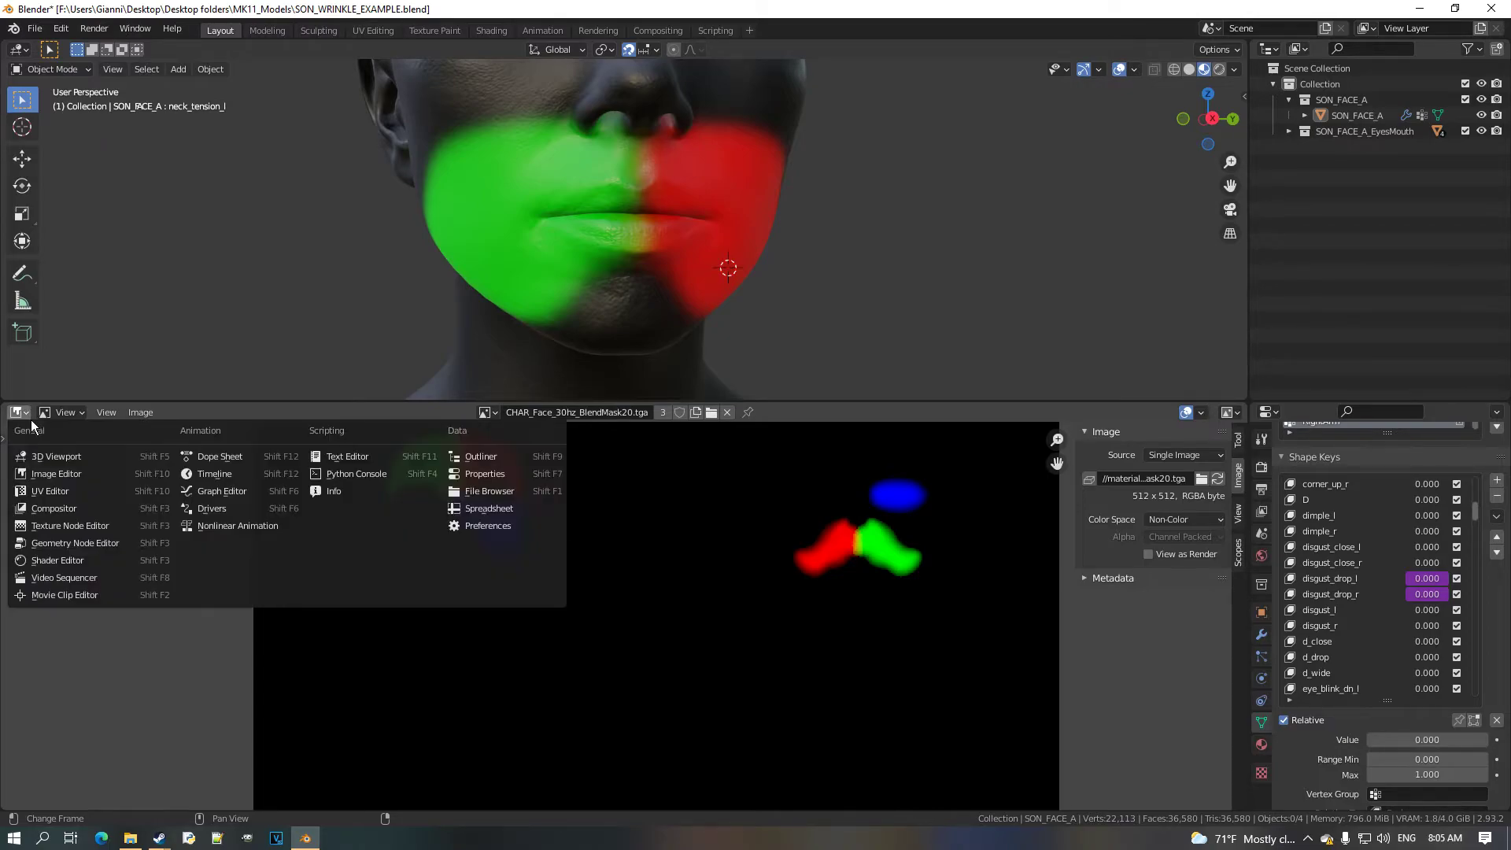
click(123, 566)
scroll(700, 527, down, 3)
middle_drag(716, 516, 480, 603)
scroll(481, 603, up, 4)
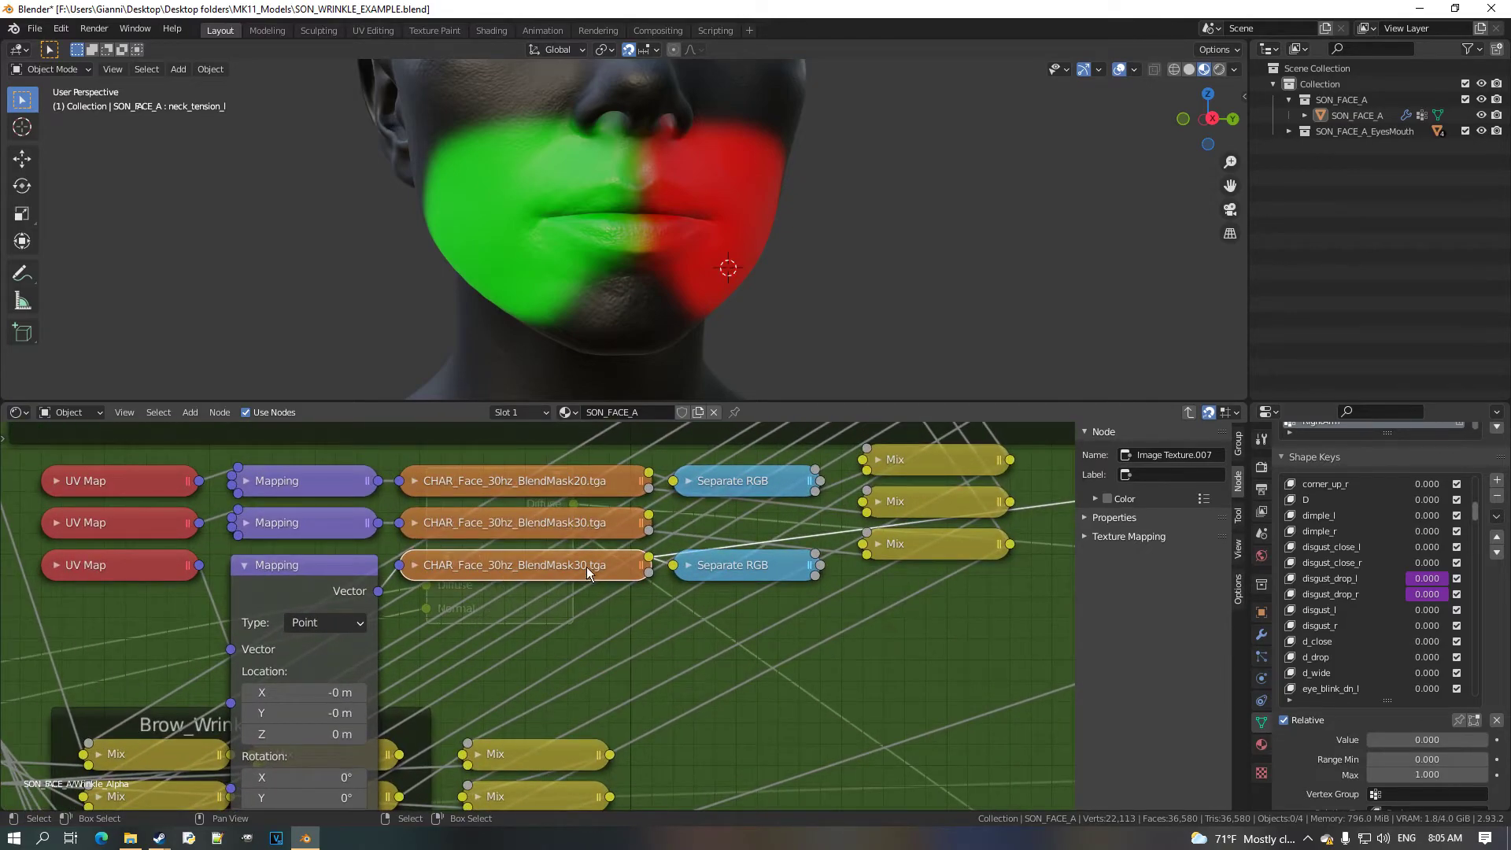
scroll(650, 247, up, 1)
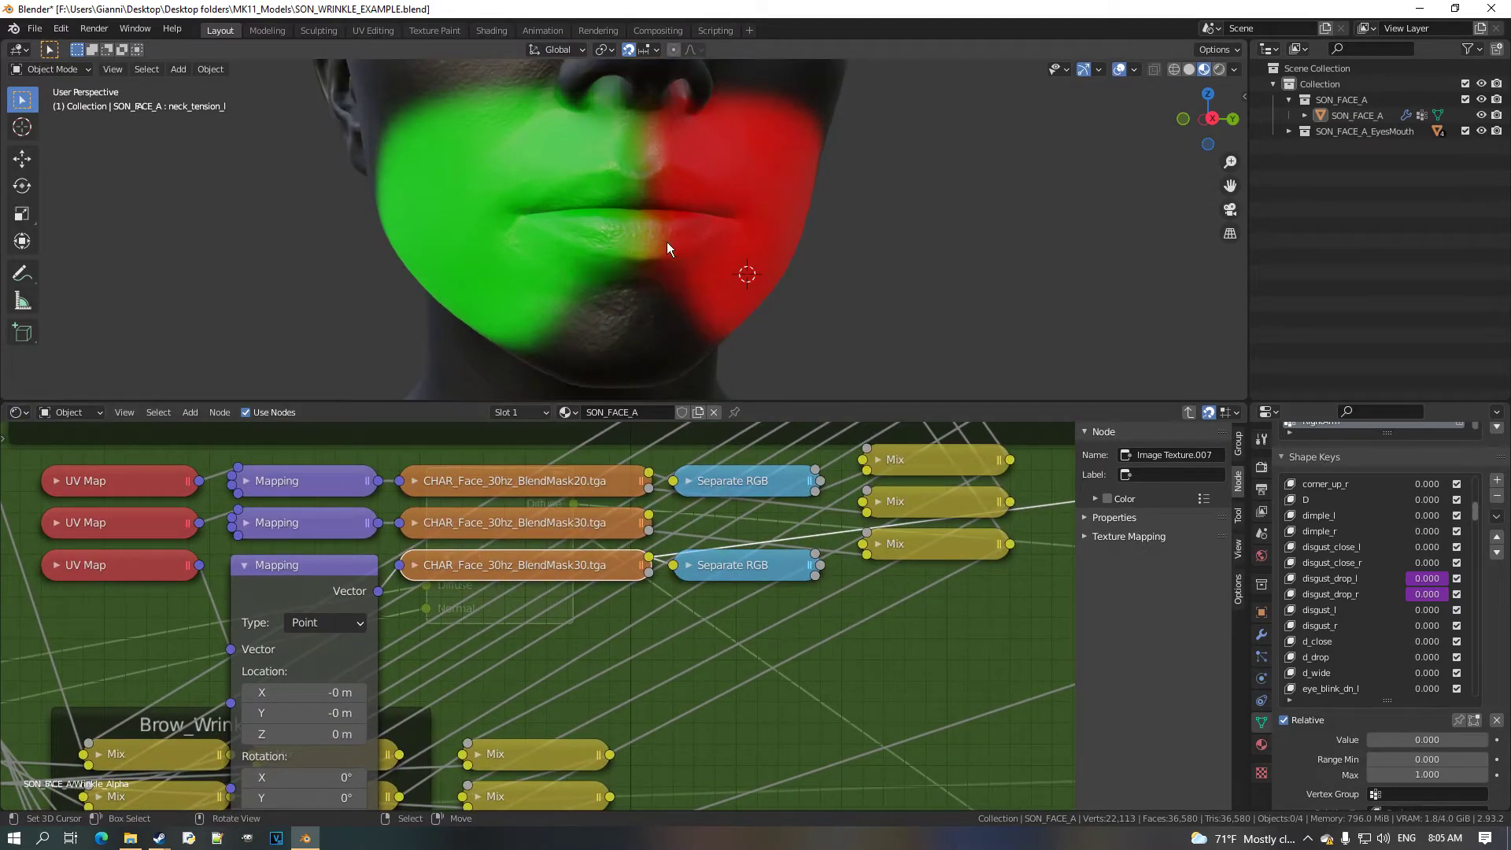
middle_drag(490, 214, 521, 299)
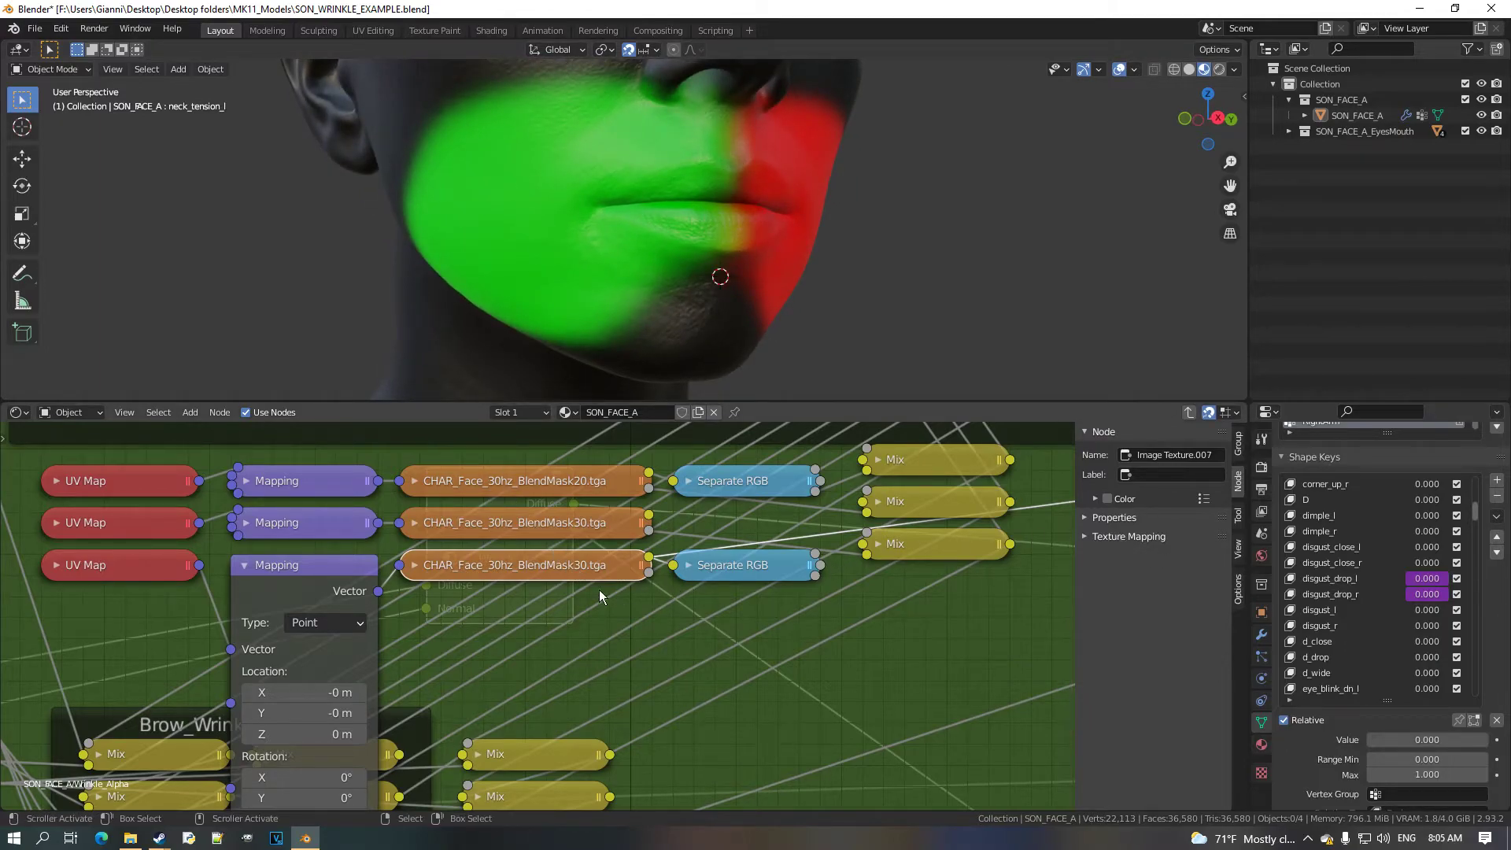
key(h)
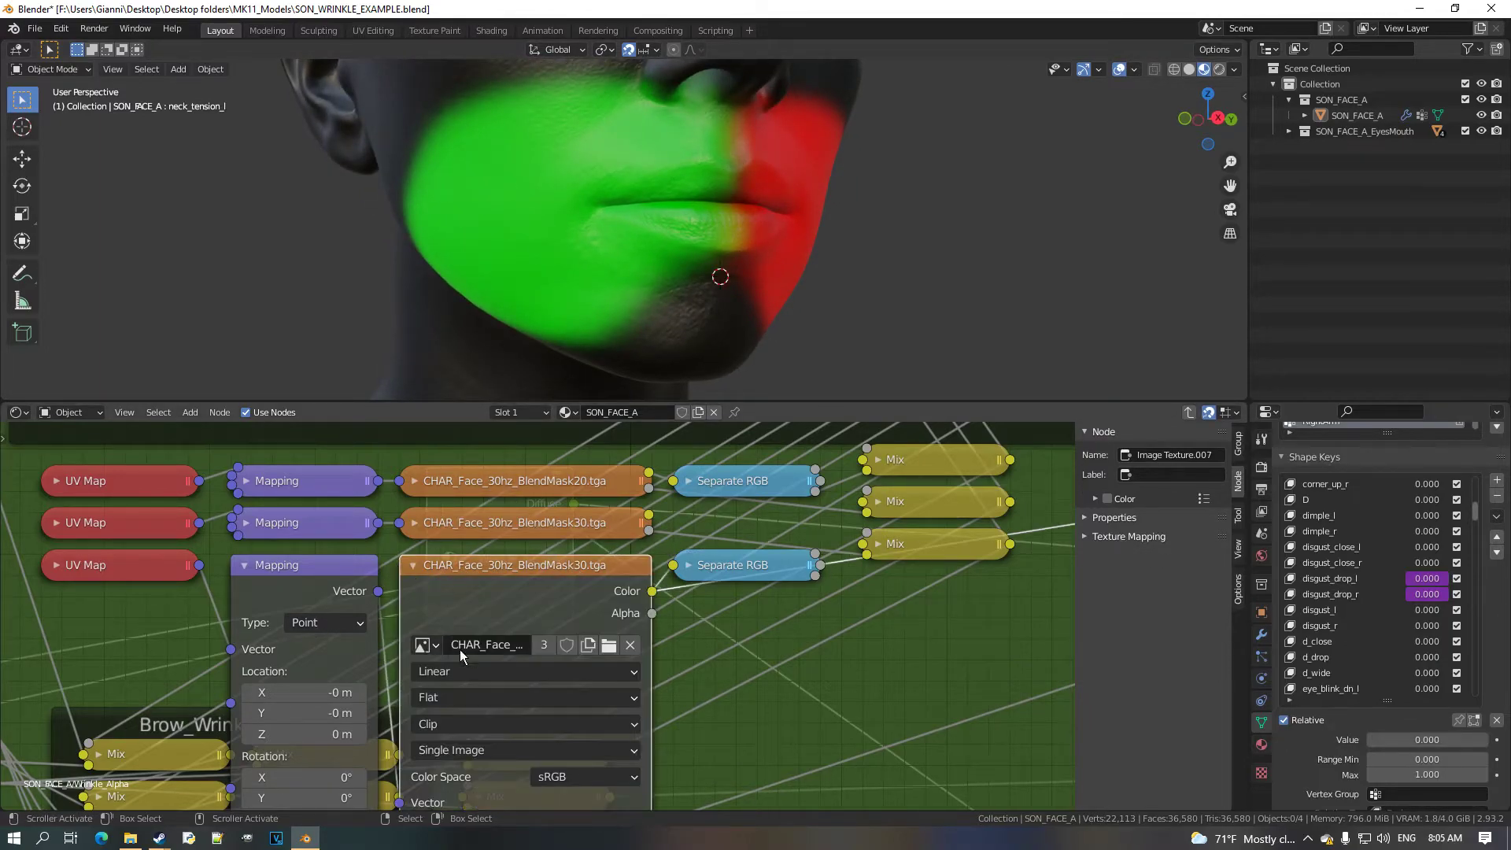
click(423, 644)
click(561, 513)
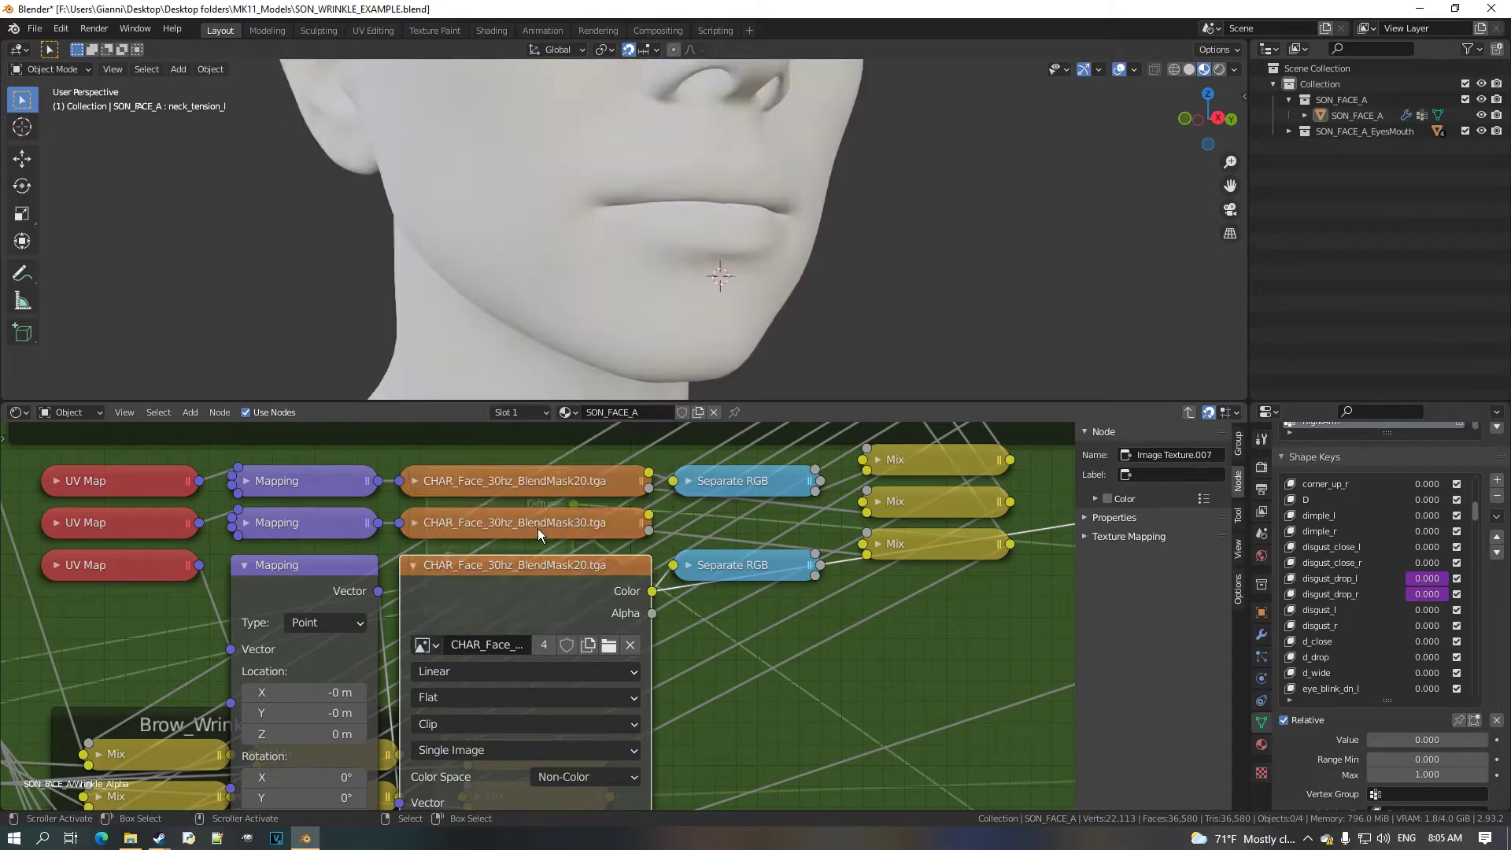
key(h)
Set the duplicated Mapping node's Y location to 0.5 m.
scroll(464, 354, down, 4)
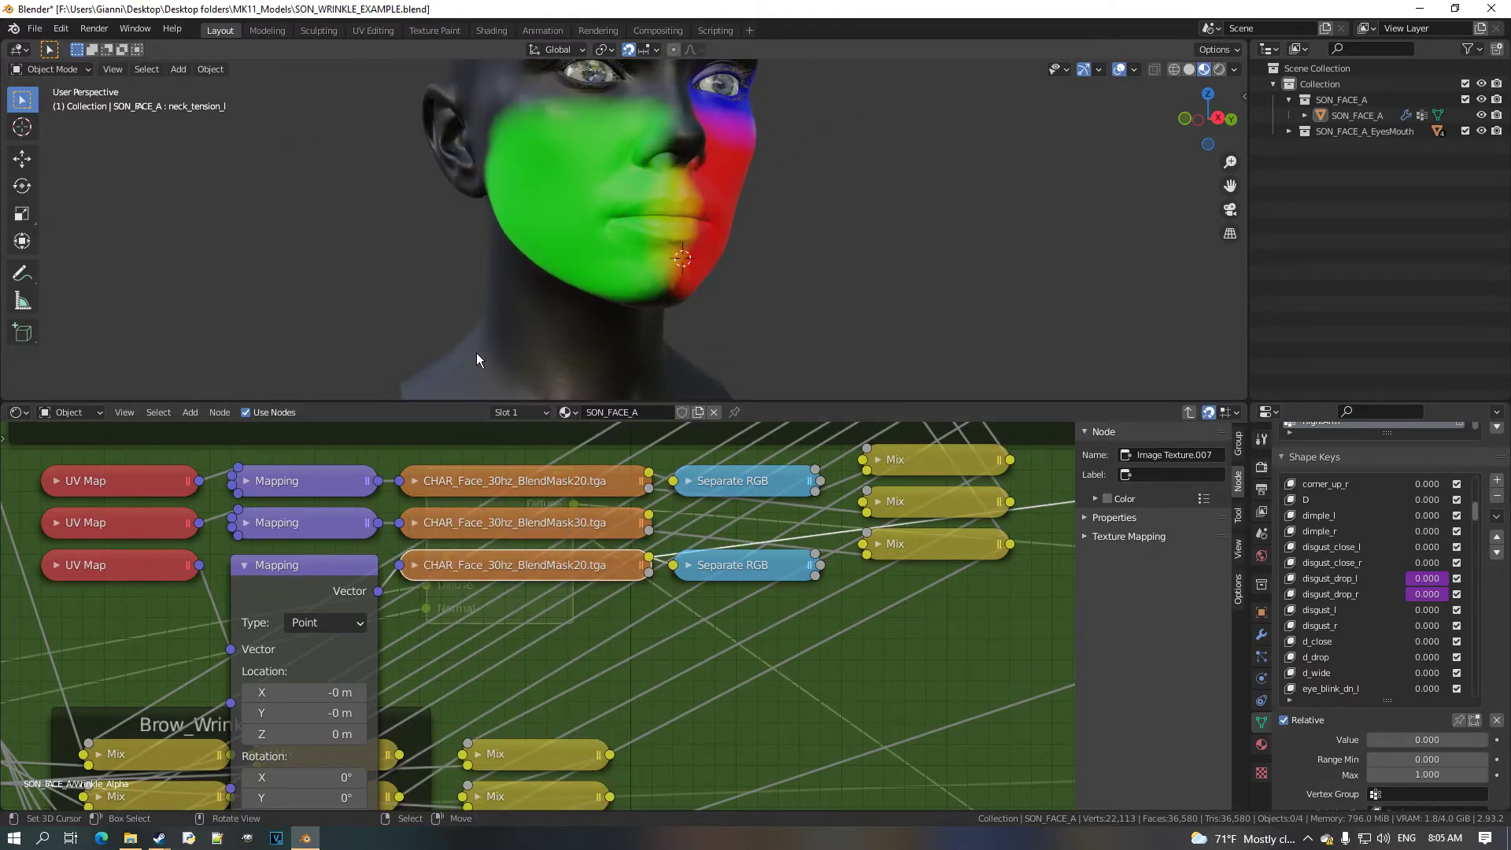
middle_drag(379, 615, 498, 557)
scroll(499, 557, up, 2)
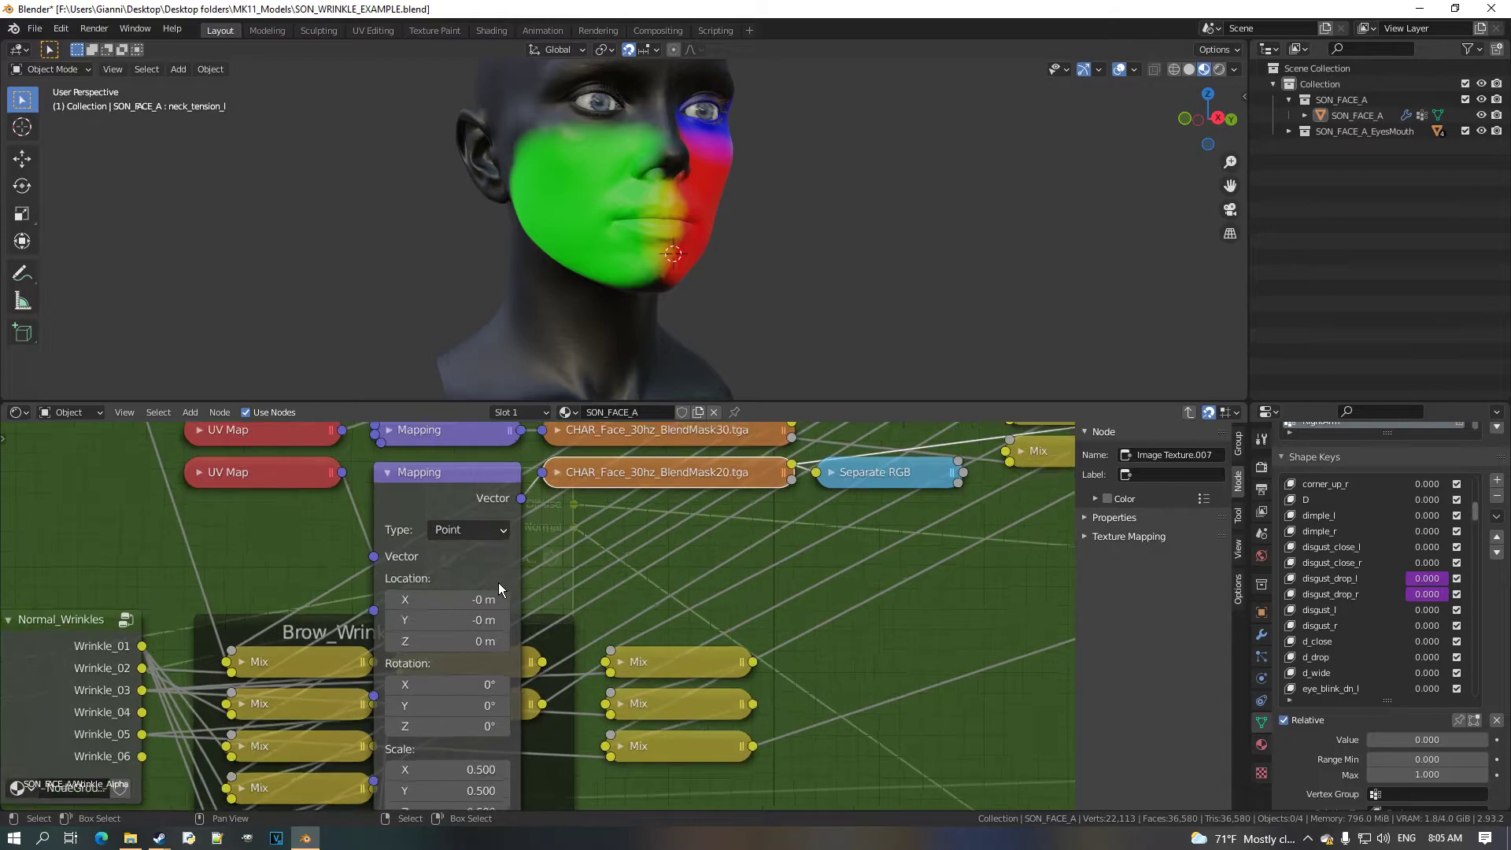
click(507, 626)
click(507, 625)
click(506, 626)
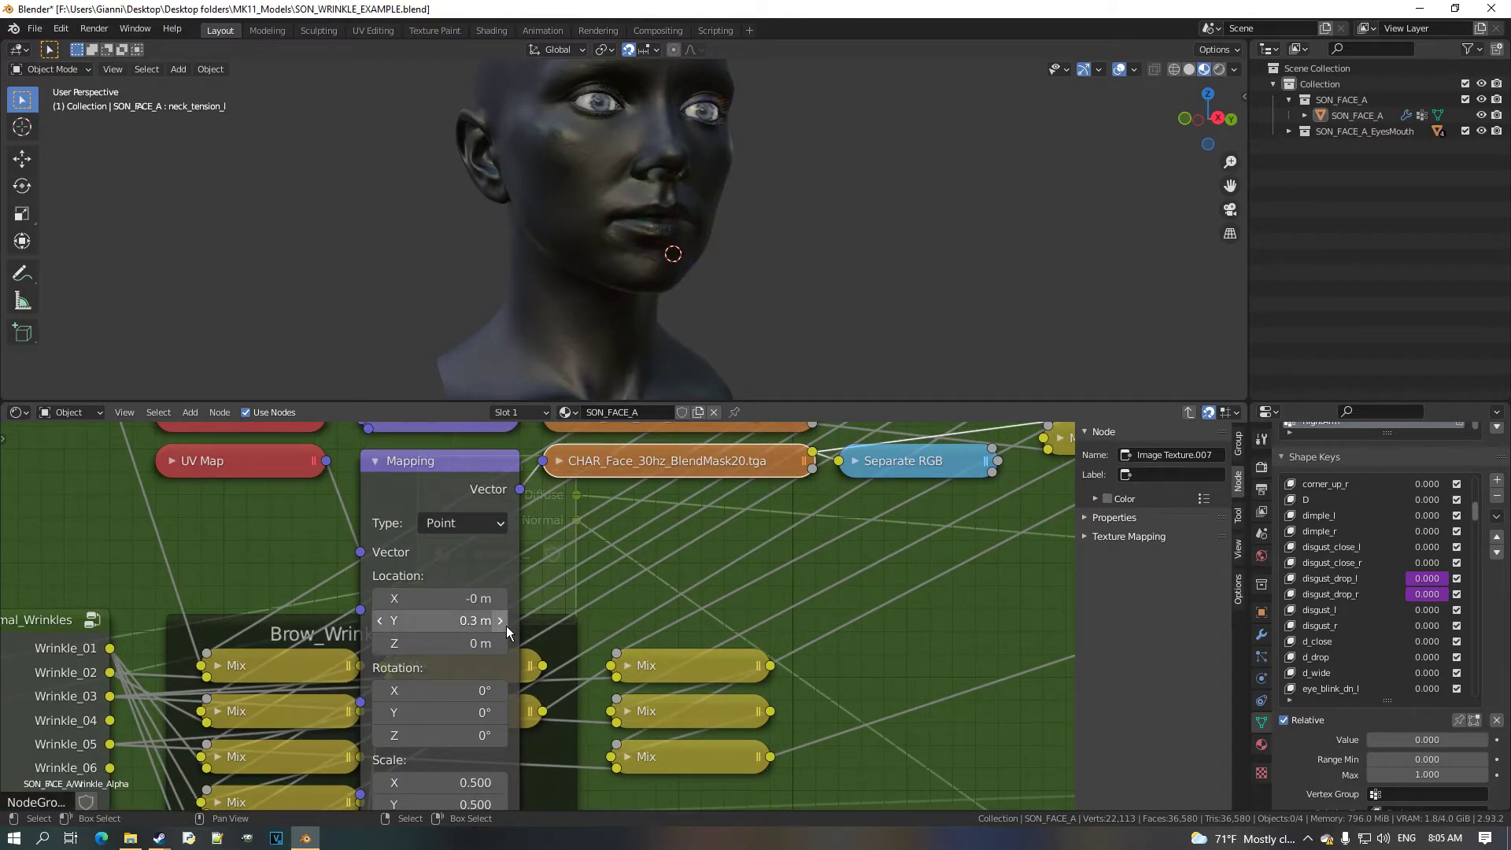
click(507, 626)
click(507, 626)
Inspect the shifted BlendMask20 coverage on the forehead, nose, cheek and mouth from several angles.
middle_drag(690, 293, 597, 318)
scroll(597, 290, up, 2)
scroll(615, 275, up, 1)
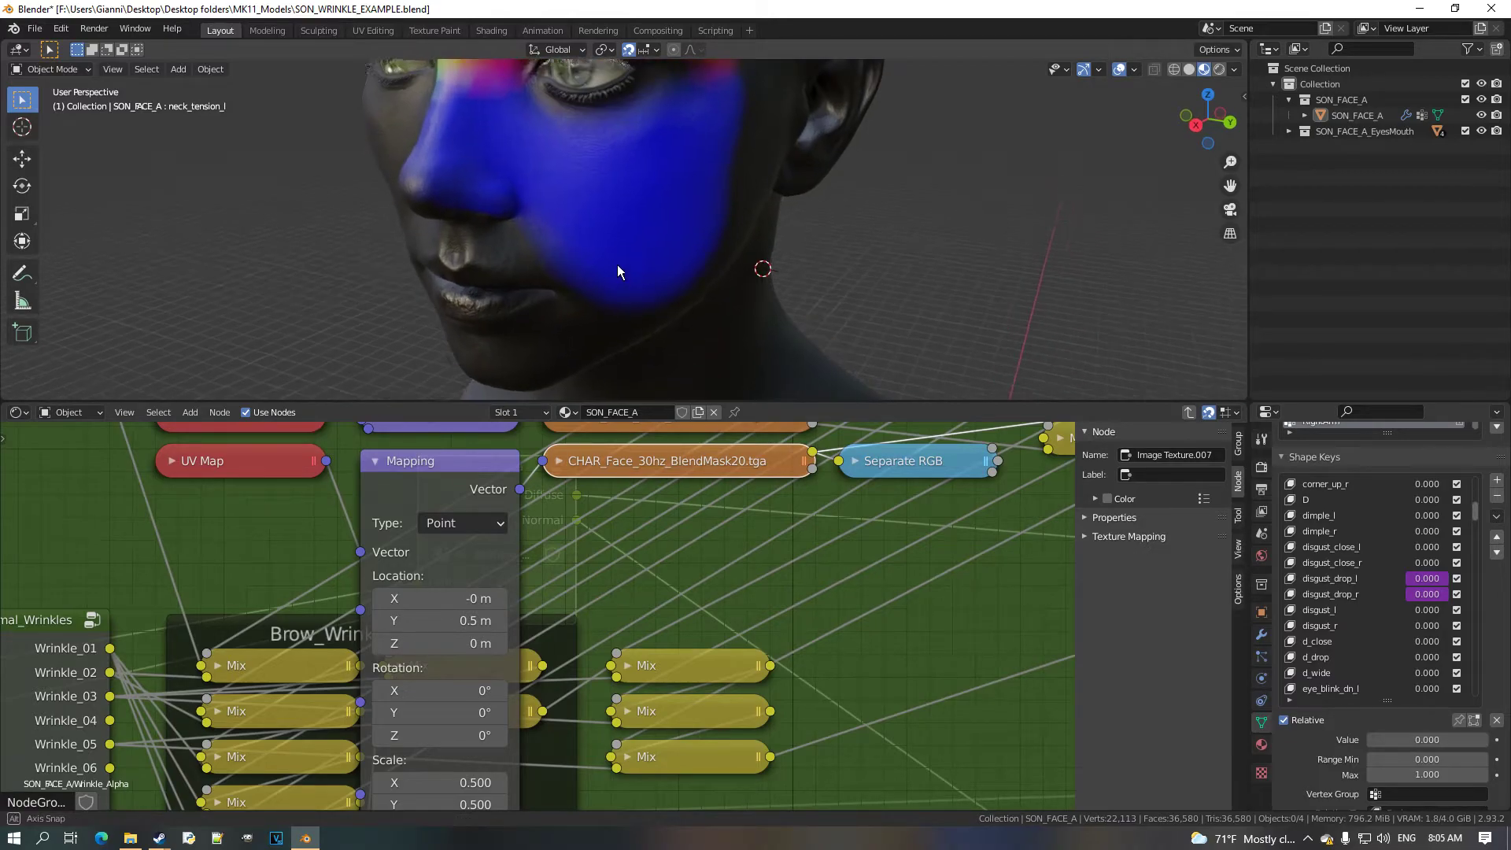
scroll(617, 268, up, 1)
middle_drag(484, 163, 537, 178)
scroll(540, 176, up, 1)
scroll(552, 172, up, 2)
scroll(594, 234, down, 1)
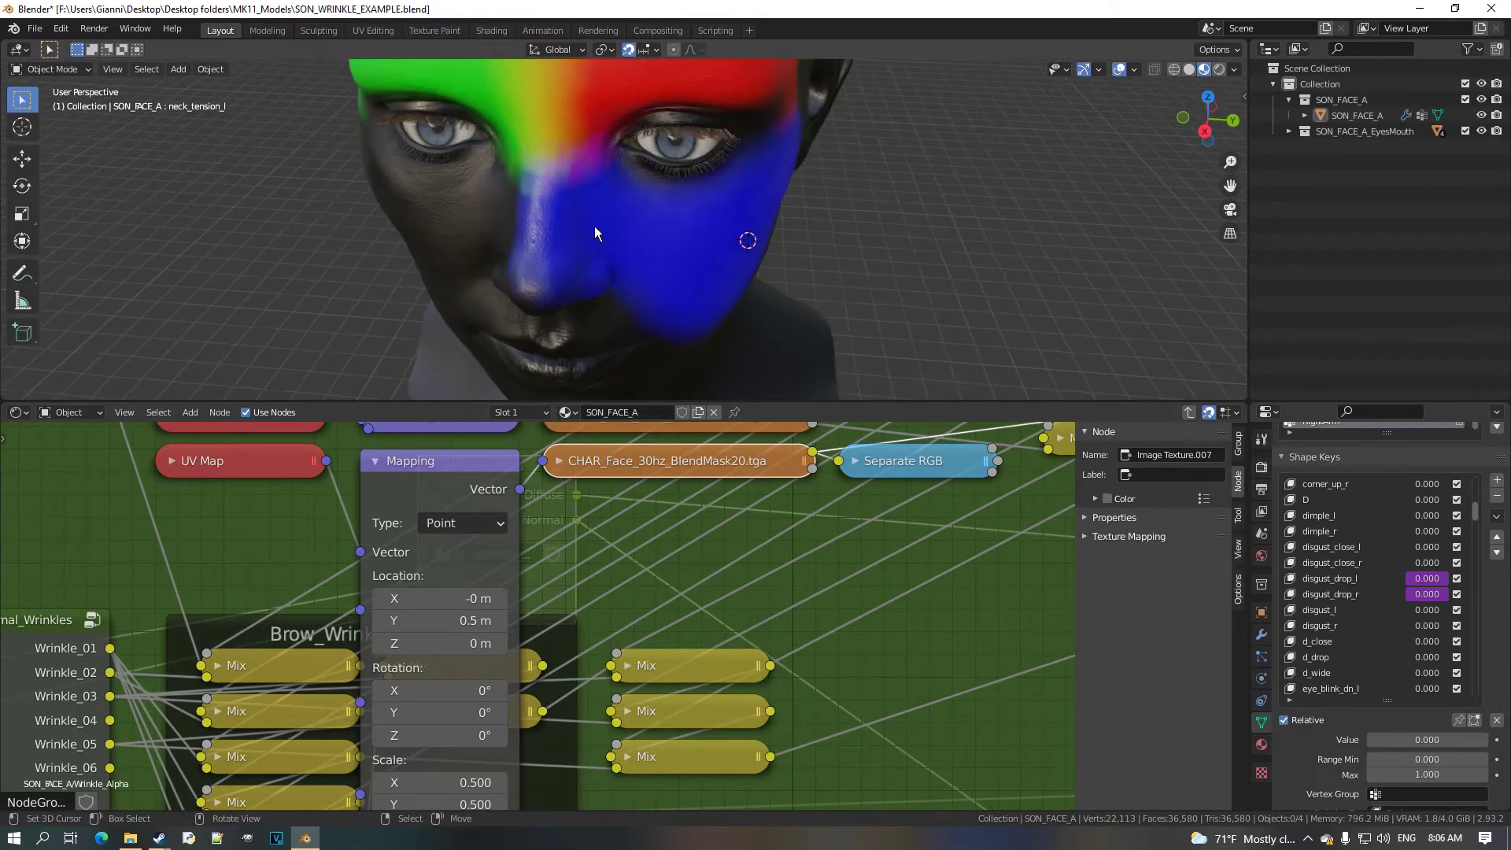
middle_drag(599, 240, 619, 216)
scroll(633, 231, down, 2)
scroll(641, 239, up, 5)
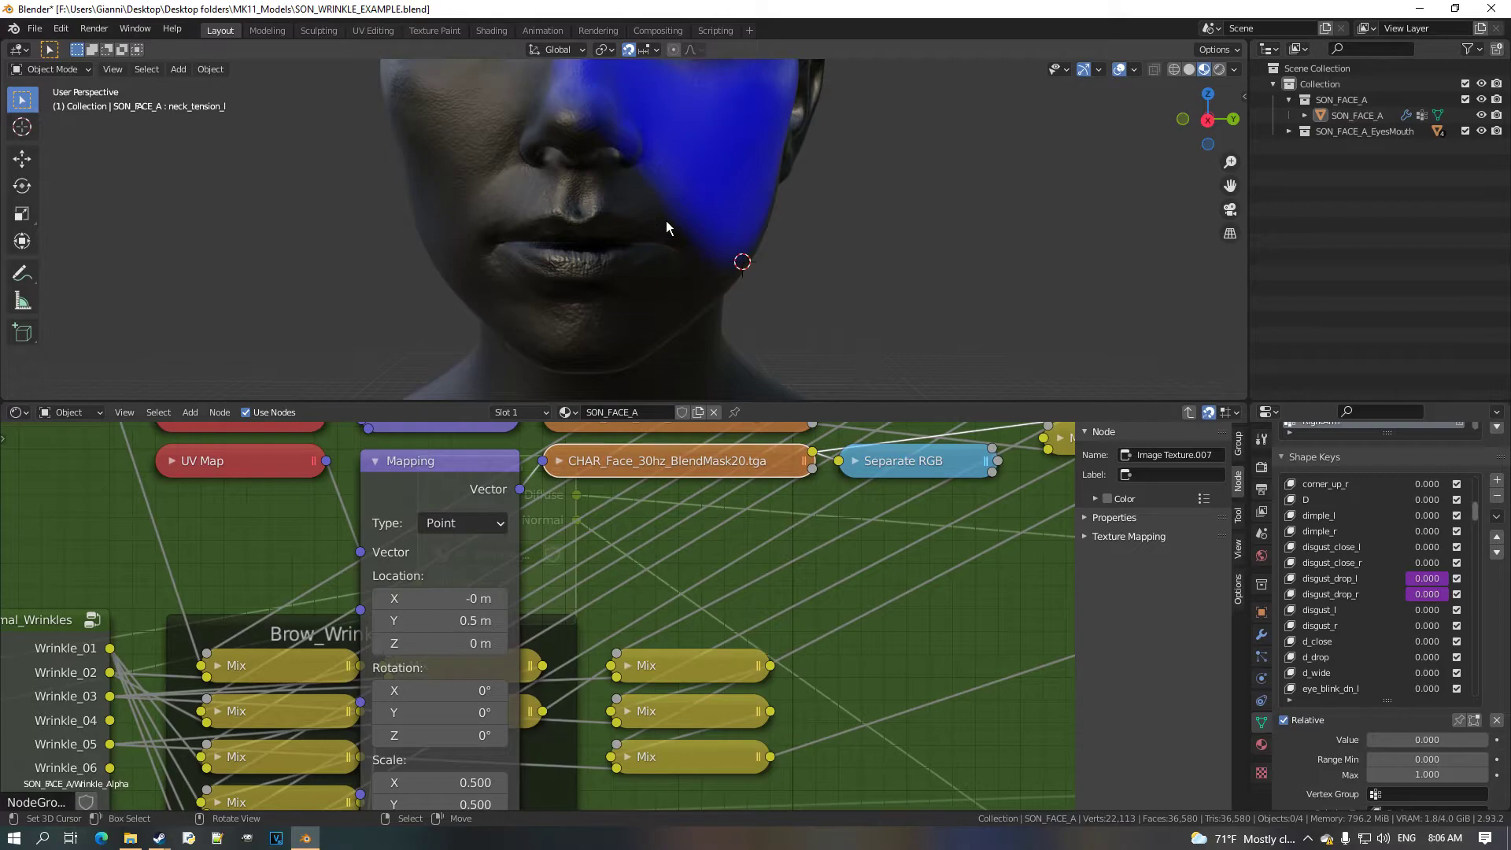
Display SON_FACE_A_30hz_CompExp1_Normal0.tga in the Image Editor and examine the wrinkles around the nose and mouth.
click(18, 411)
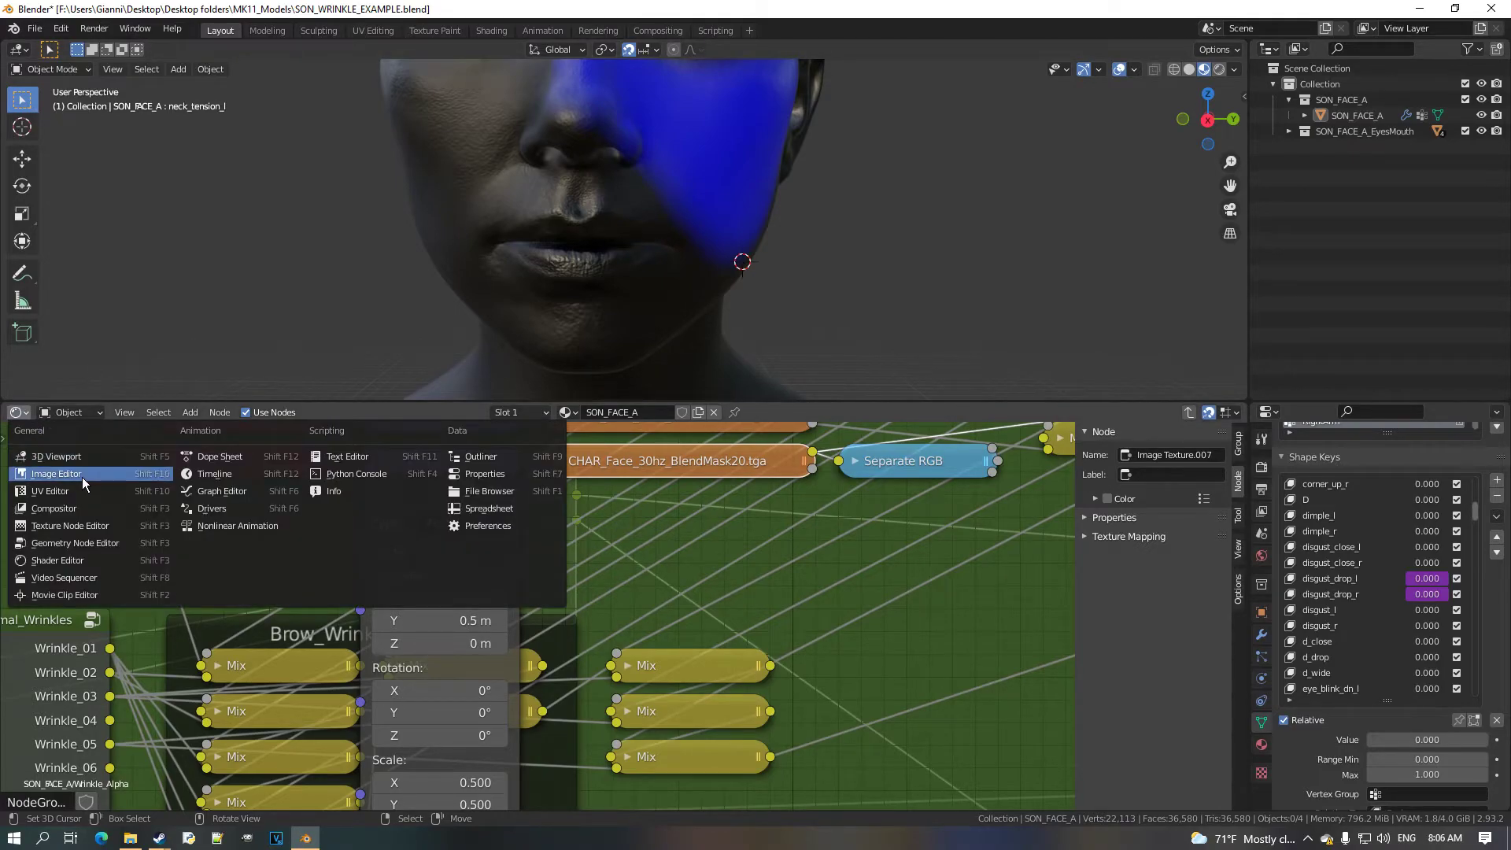
click(81, 476)
double_click(507, 414)
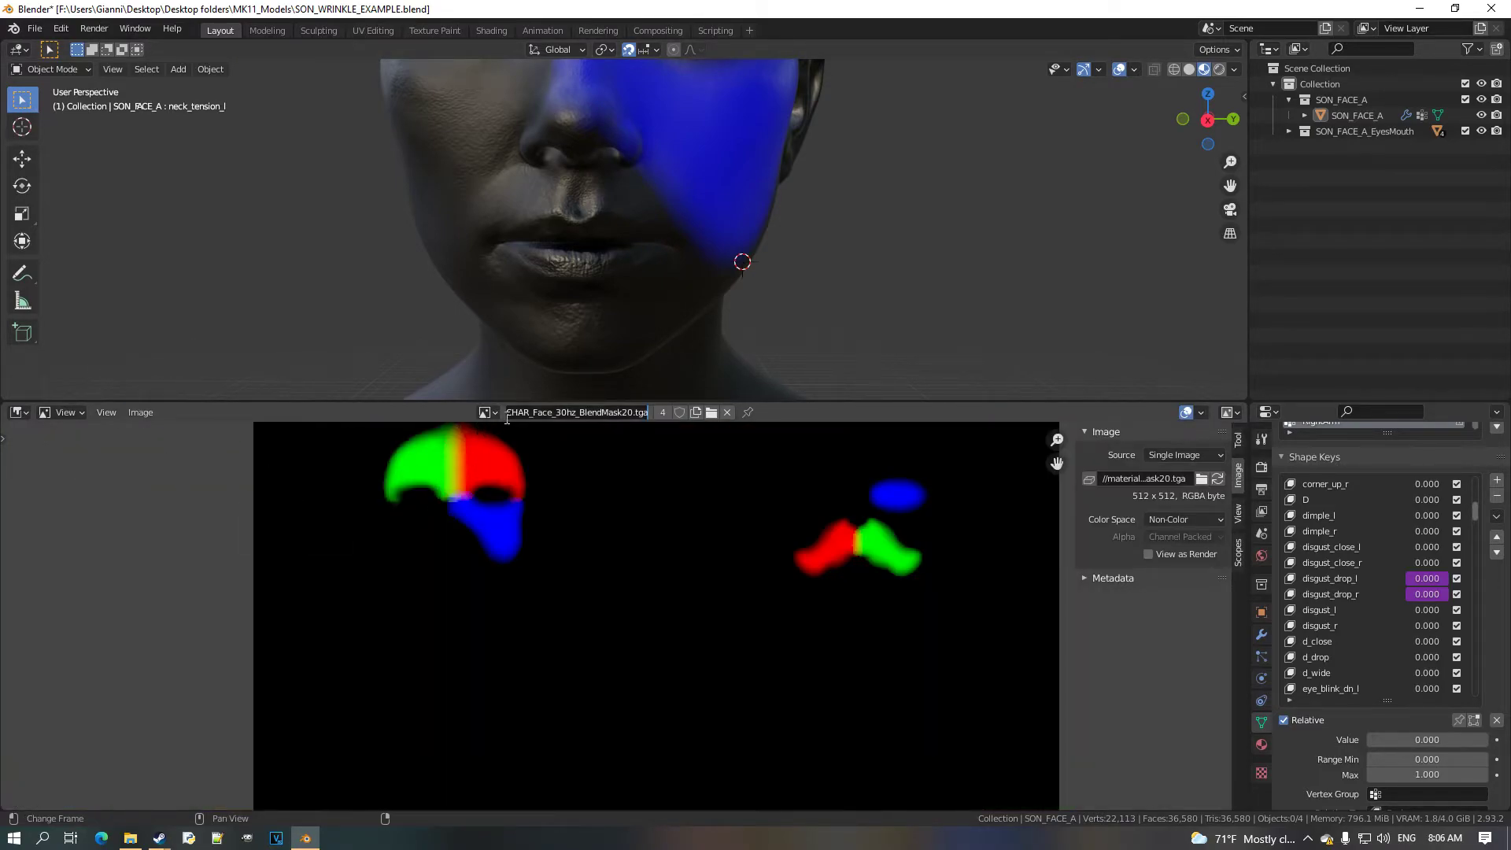
click(488, 413)
scroll(653, 549, down, 8)
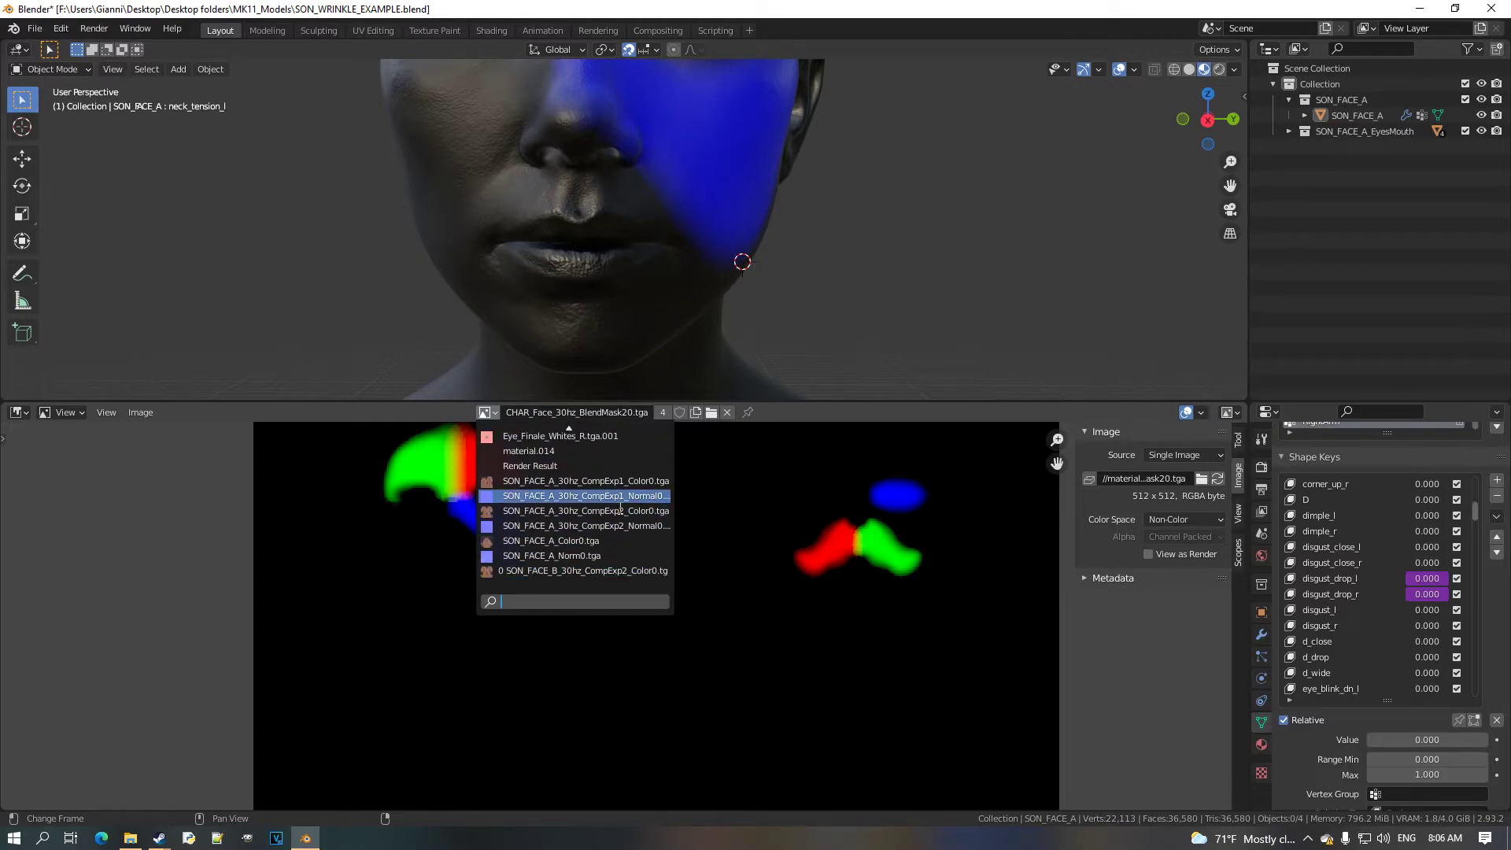
click(621, 496)
scroll(707, 635, down, 4)
scroll(588, 631, up, 2)
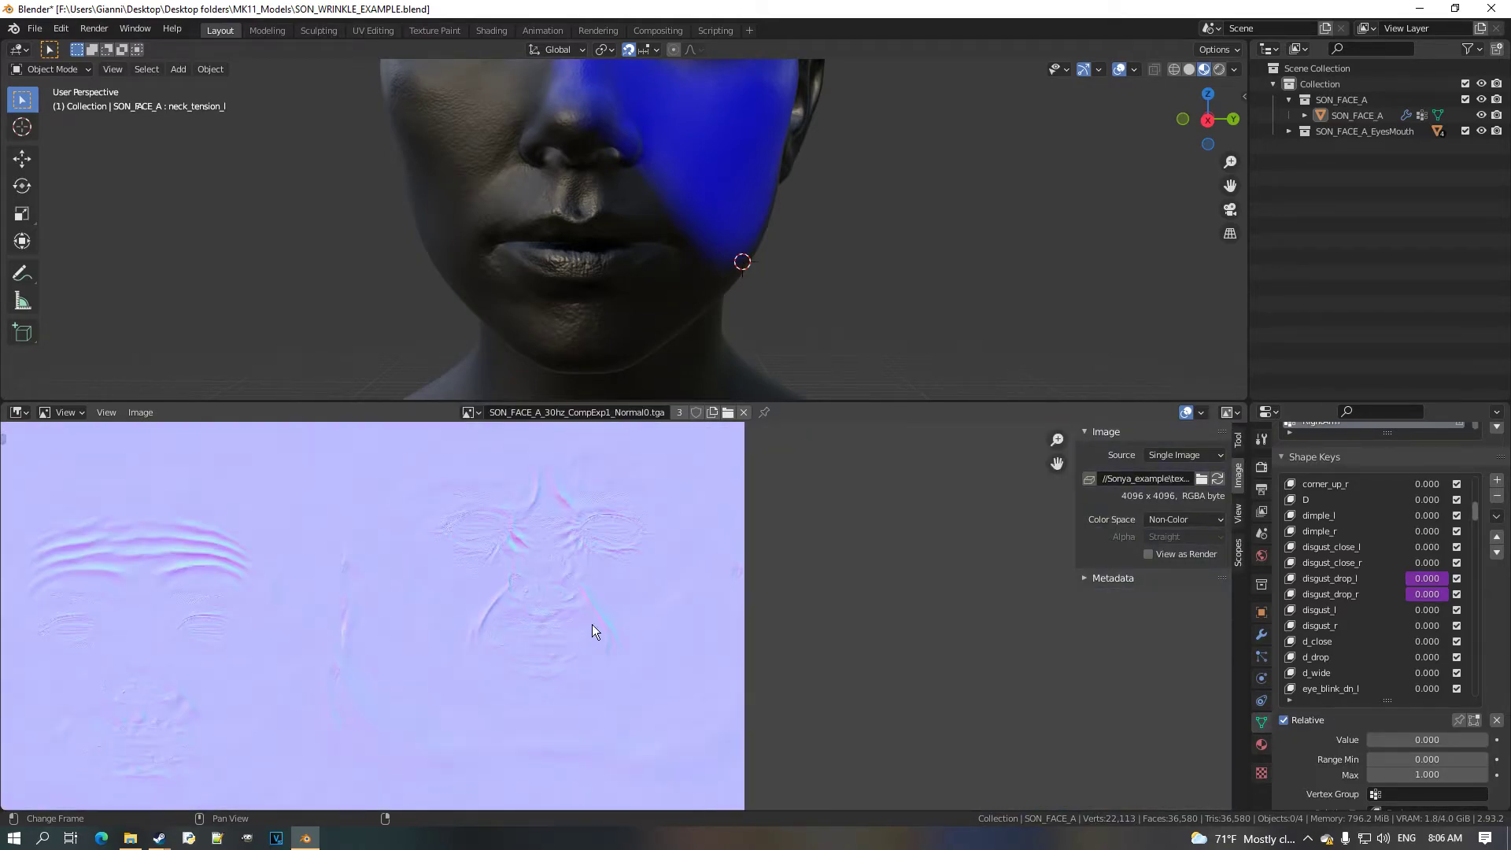
middle_drag(437, 602, 513, 604)
middle_drag(416, 583, 466, 610)
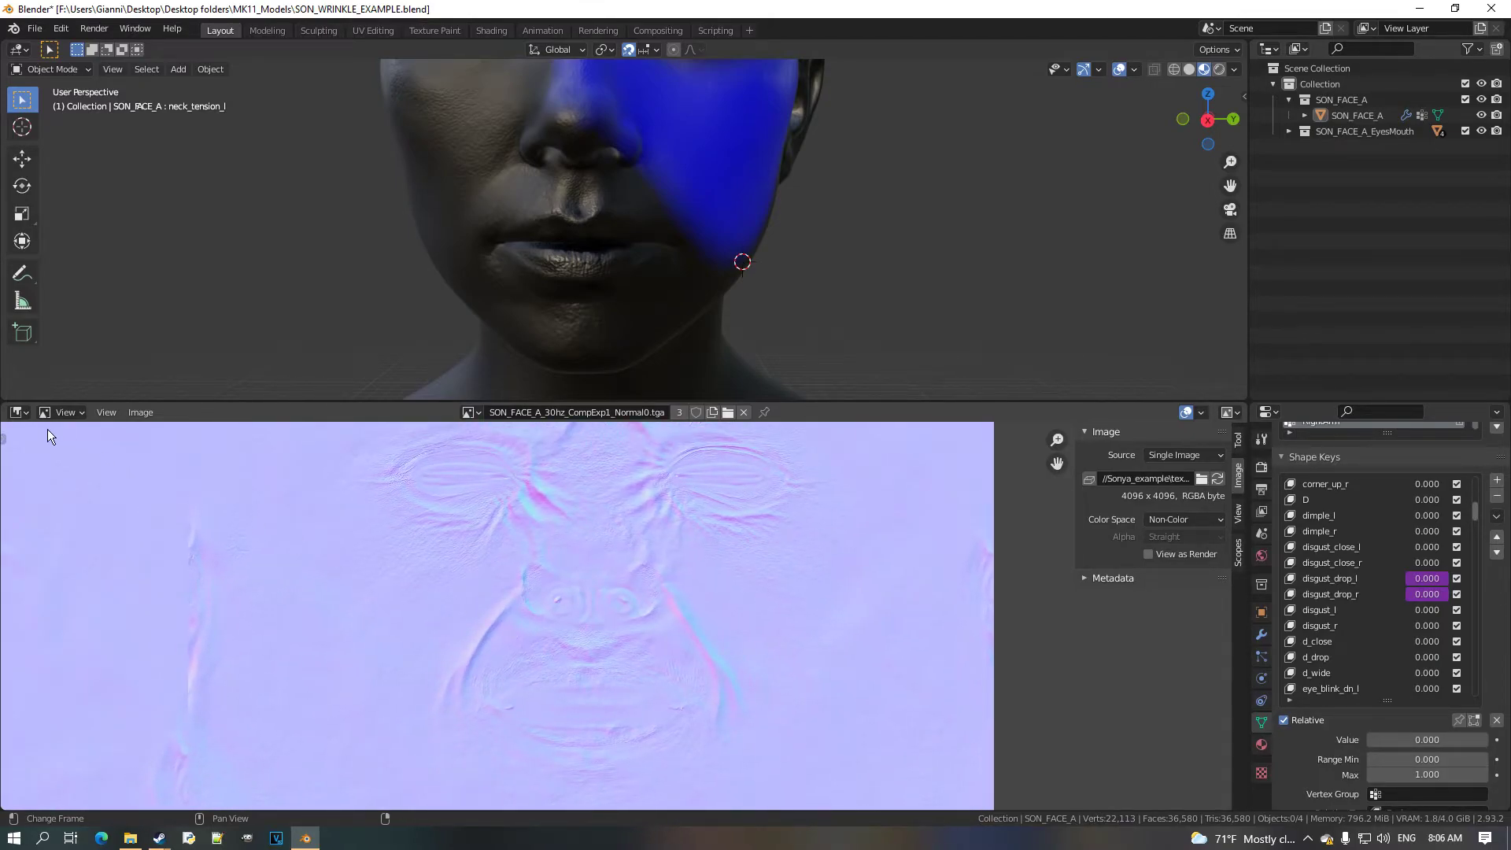
click(19, 412)
click(19, 412)
click(111, 573)
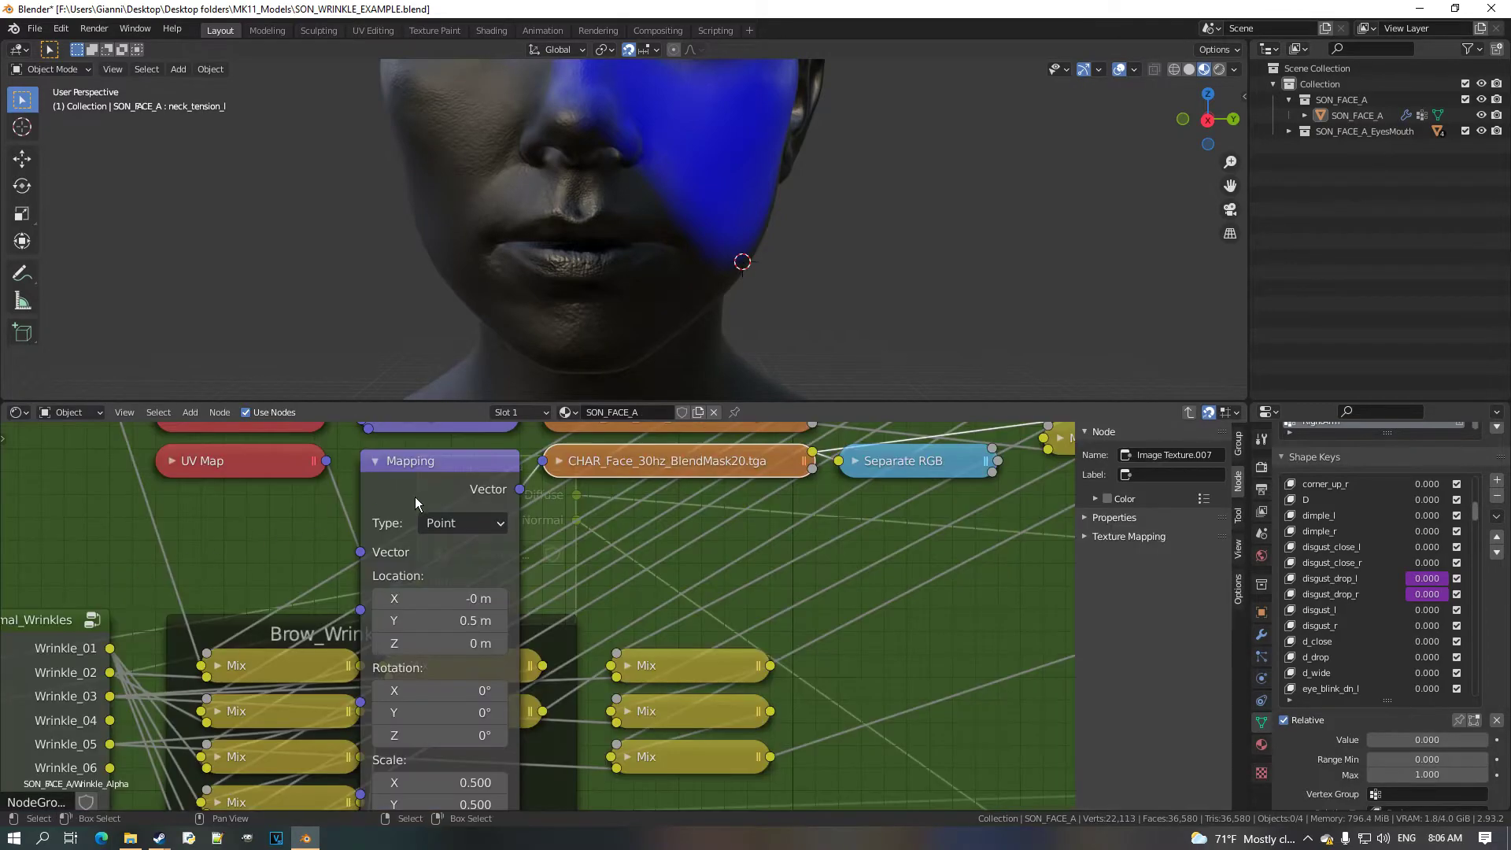
click(19, 412)
click(102, 475)
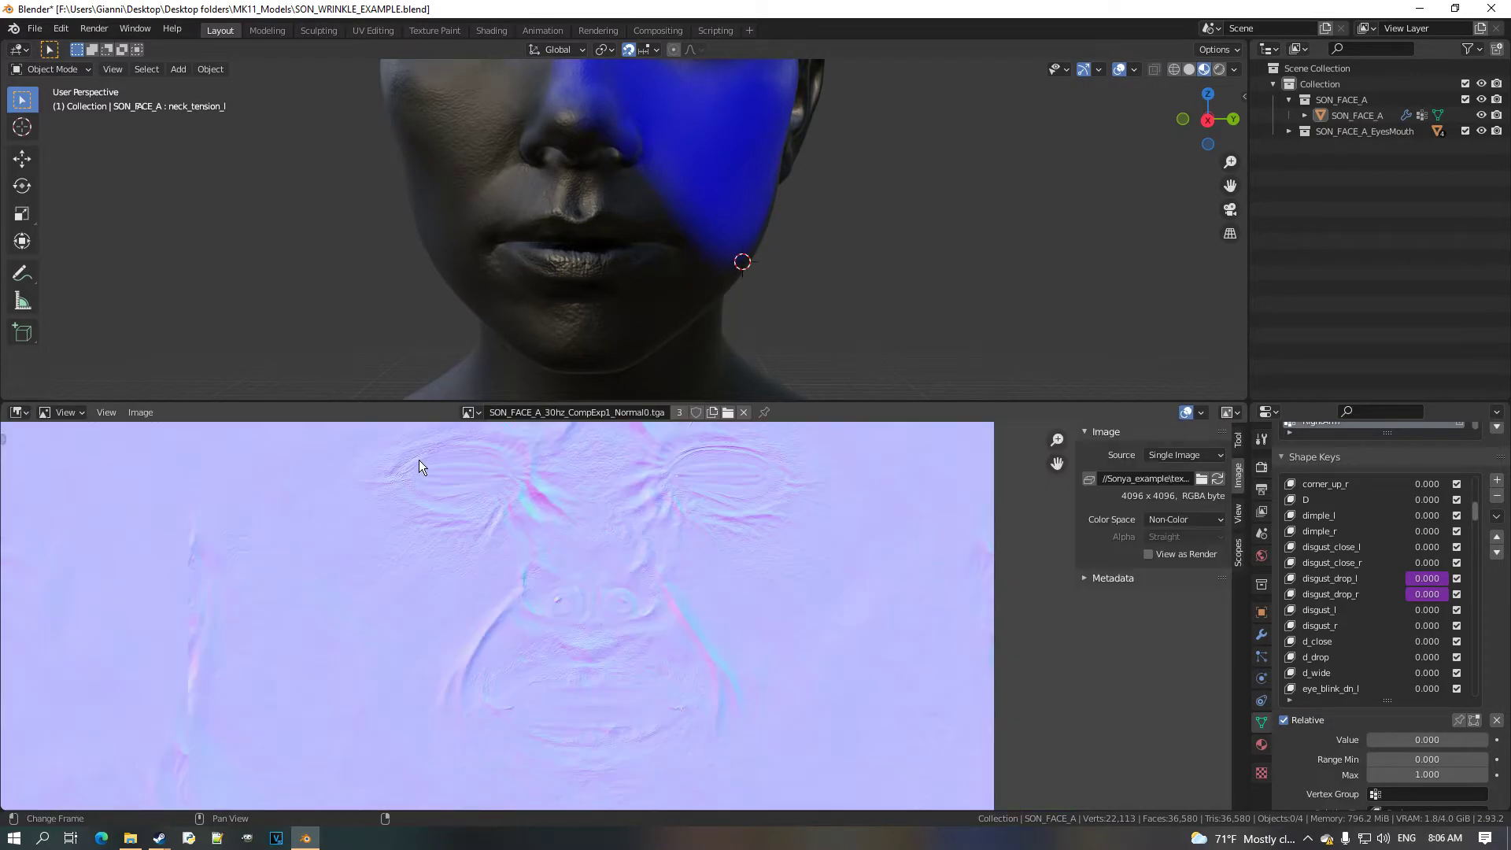
Display CHAR_Face_30hz_BlendMask10.tga, enlarge the image area and examine the mask's red and green mouth regions.
click(470, 411)
scroll(594, 557, up, 5)
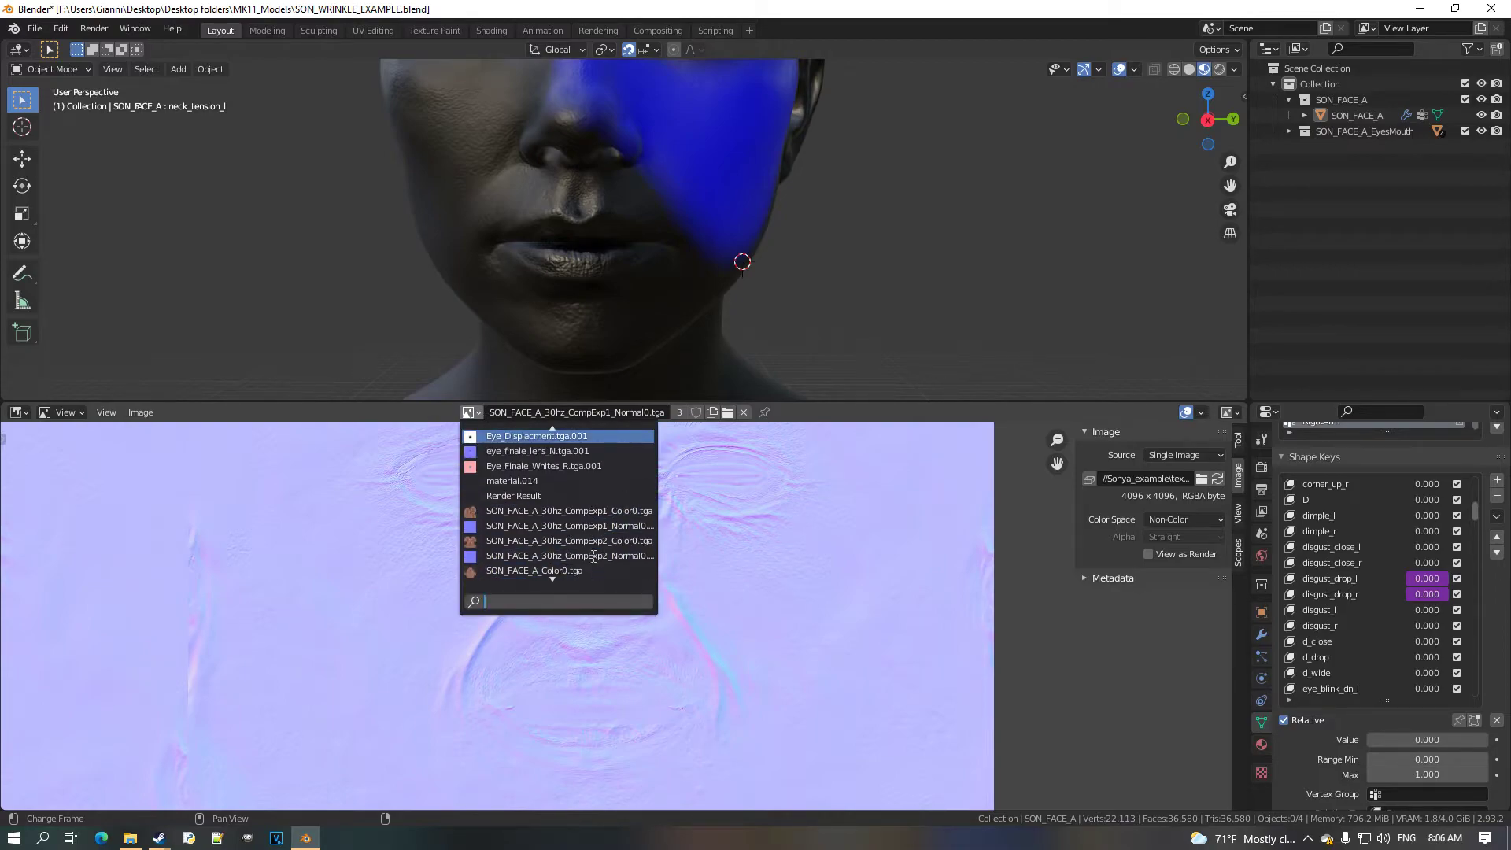
scroll(594, 557, up, 3)
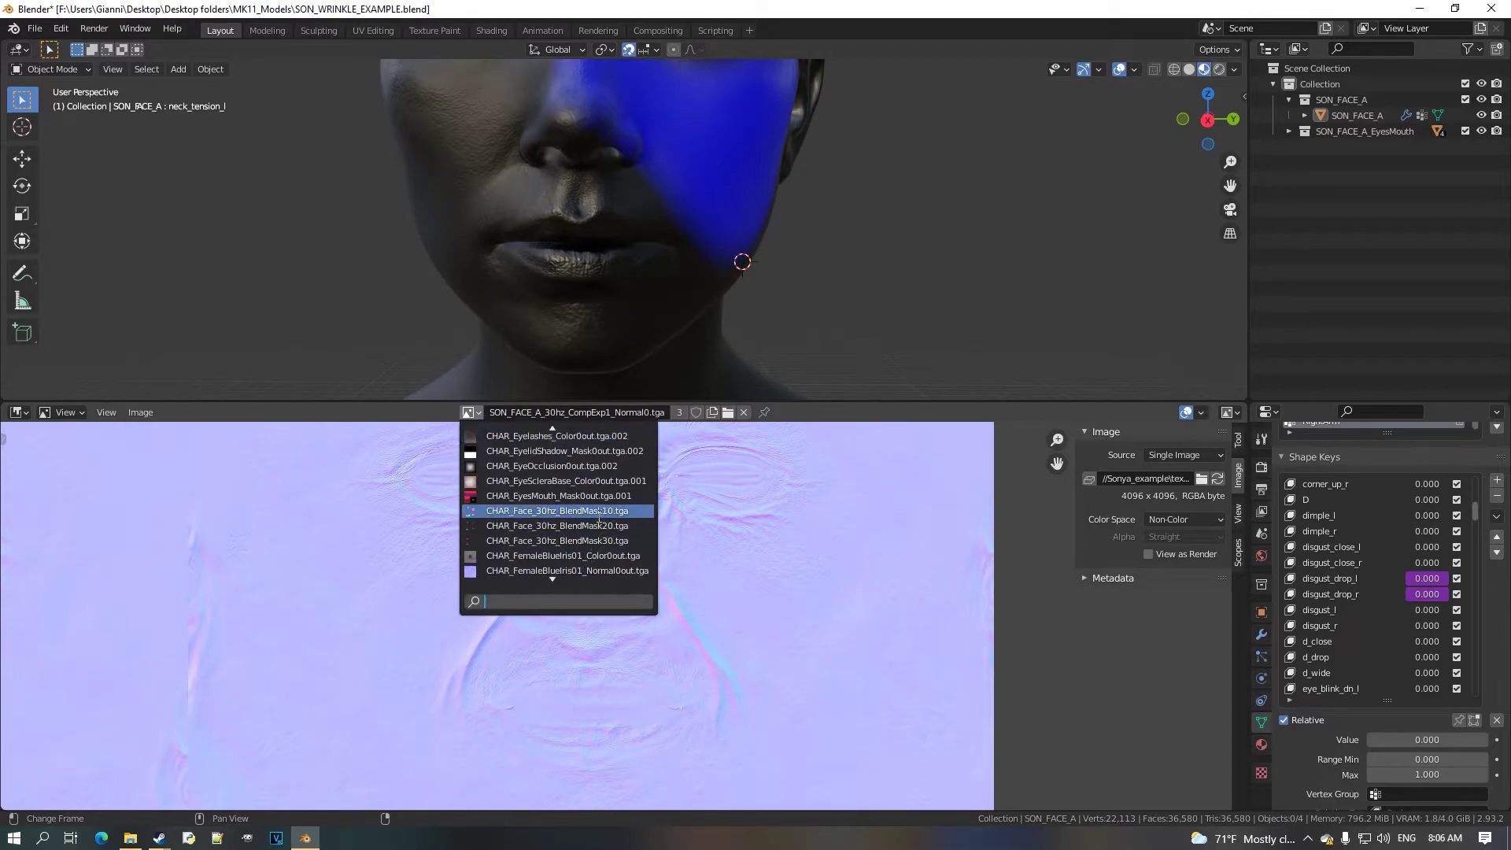
click(605, 520)
scroll(604, 521, up, 10)
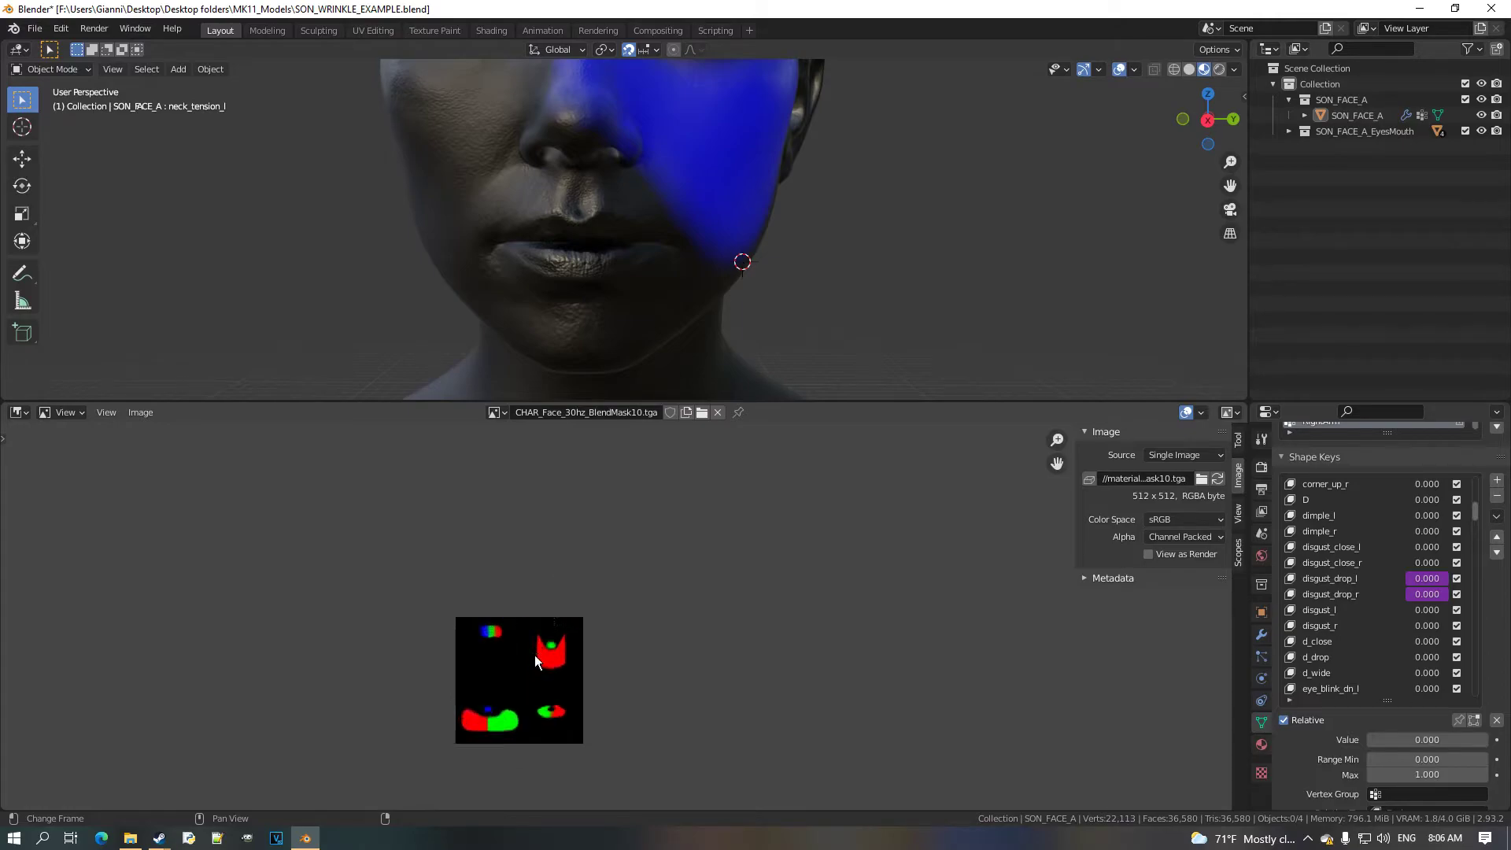
scroll(642, 603, up, 3)
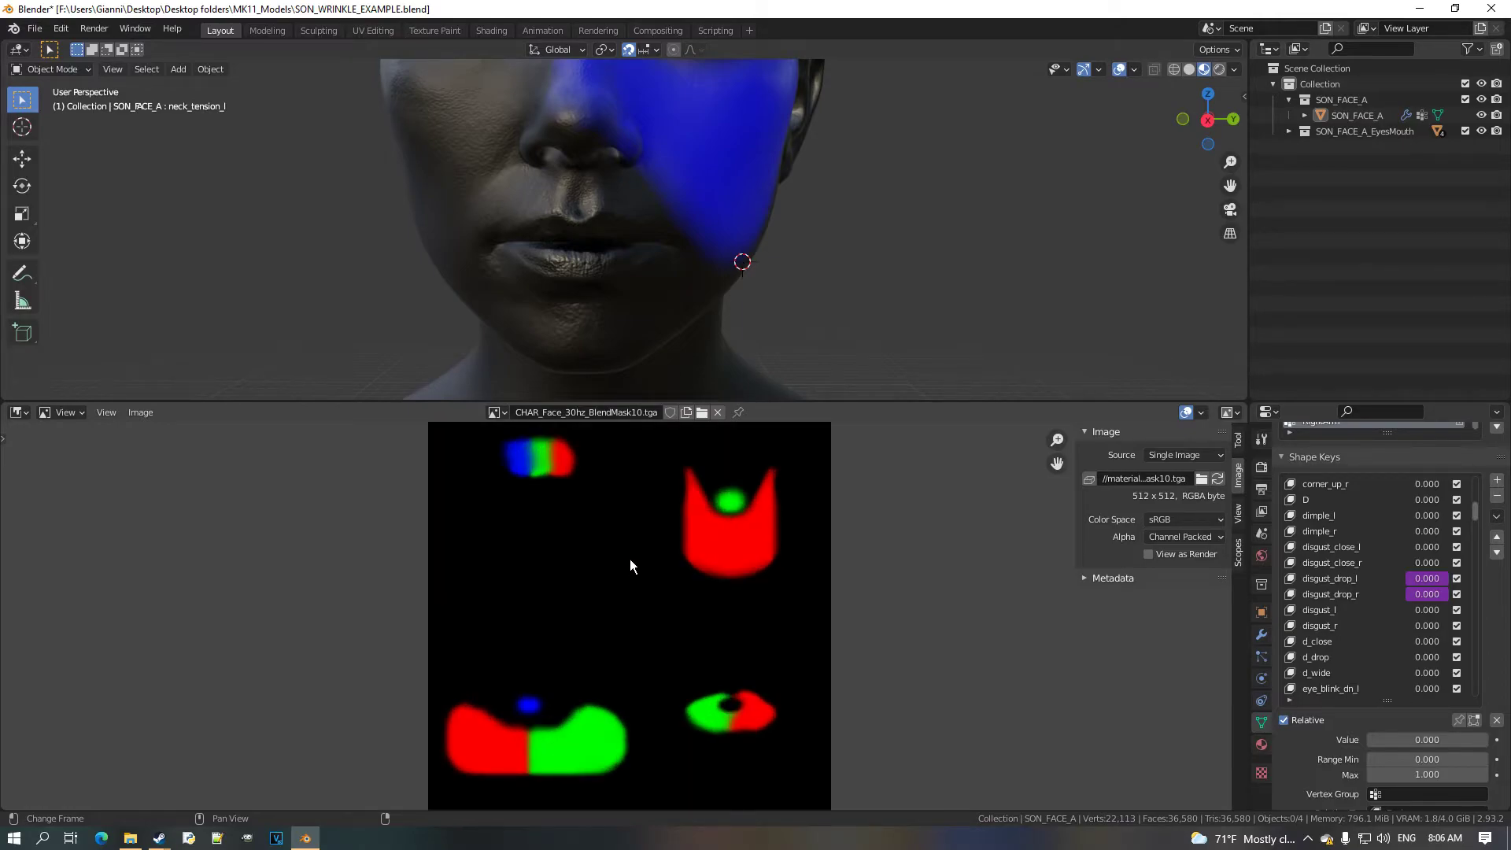
drag(627, 401, 624, 300)
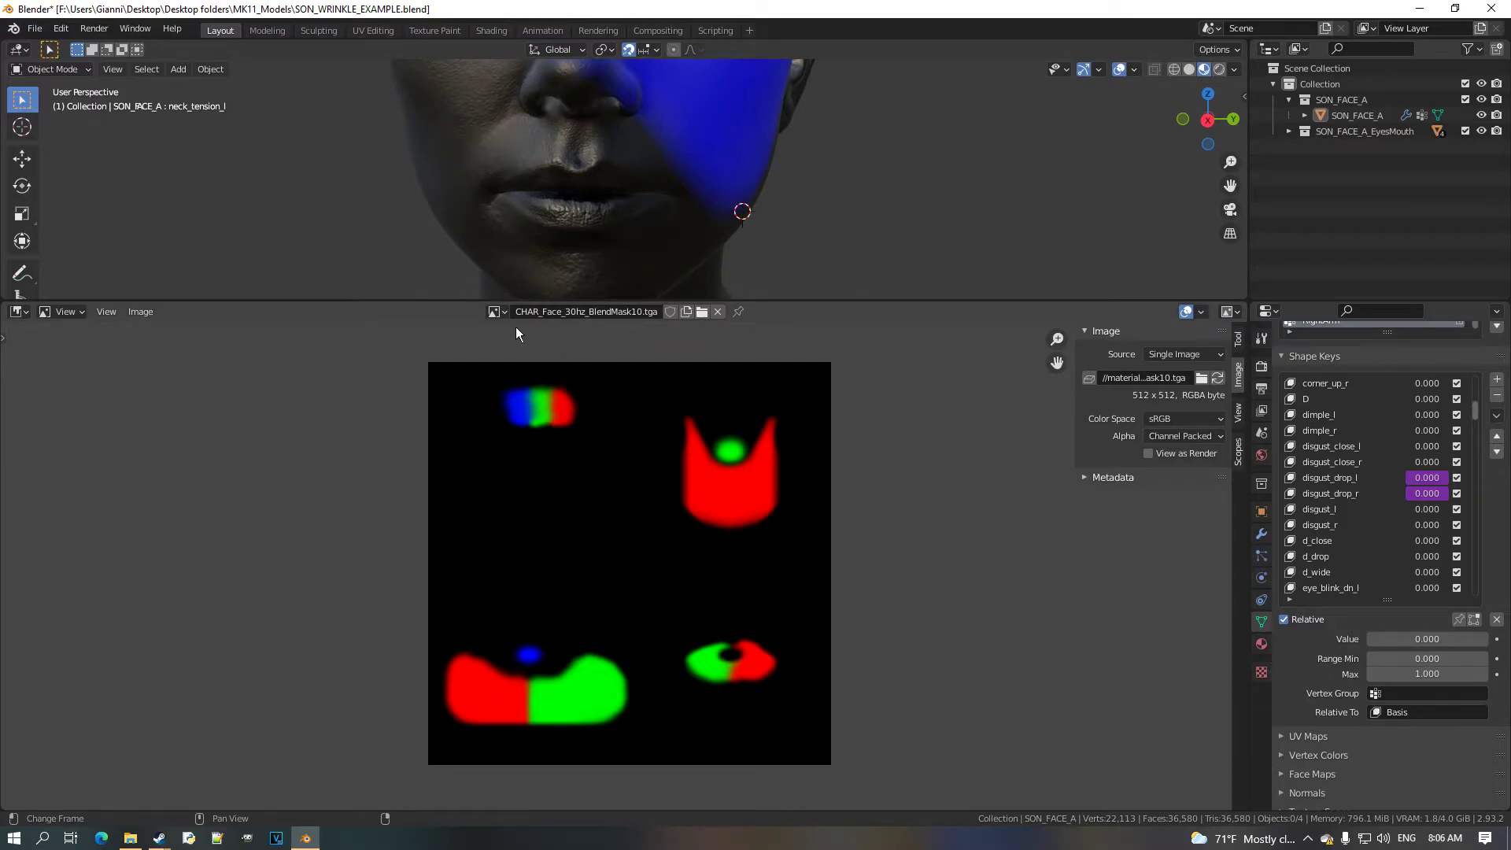
scroll(624, 500, up, 2)
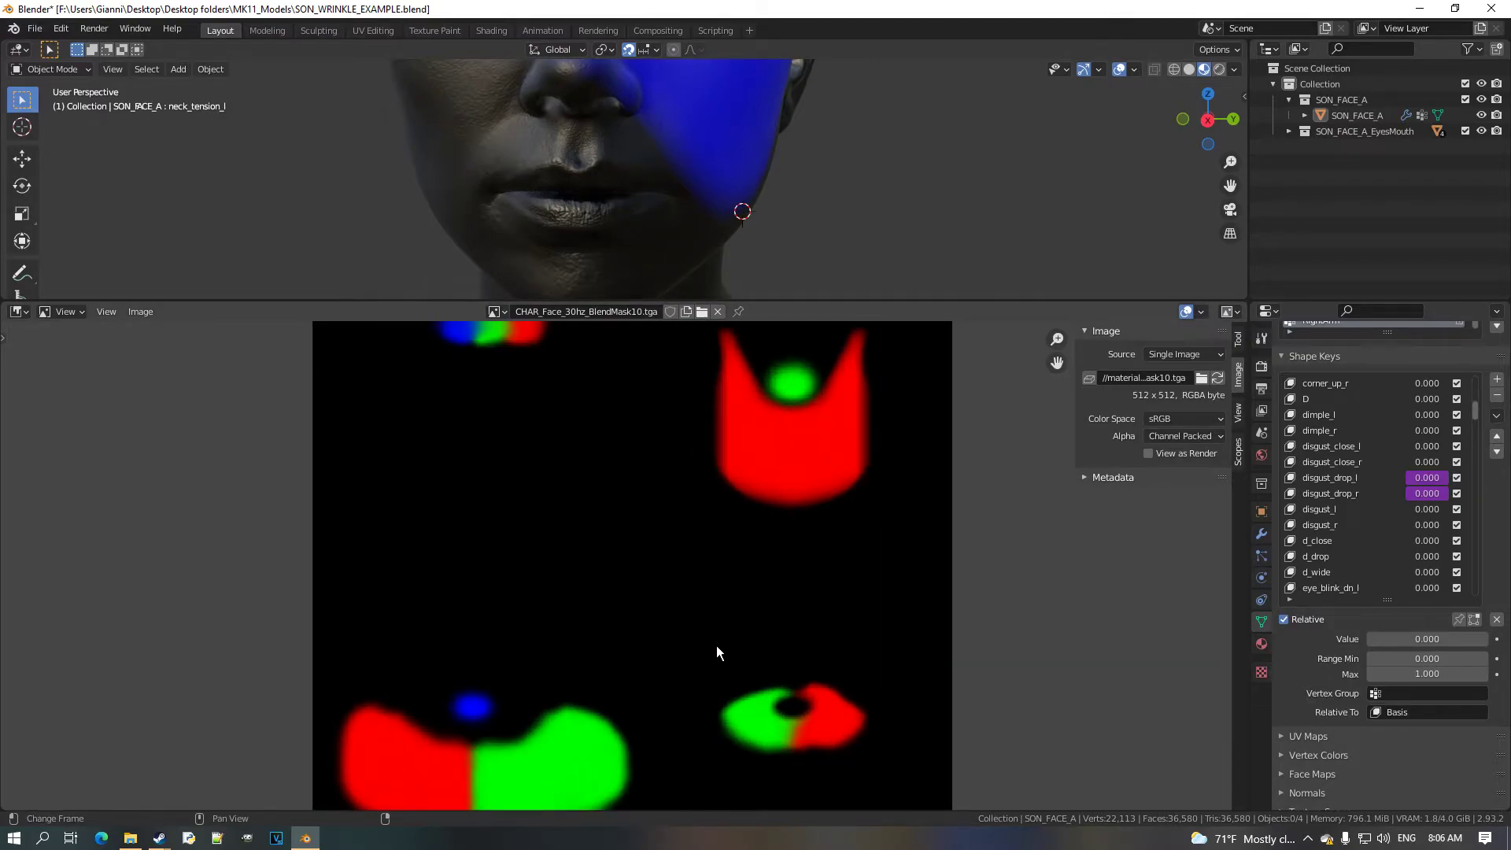
middle_drag(823, 745, 787, 705)
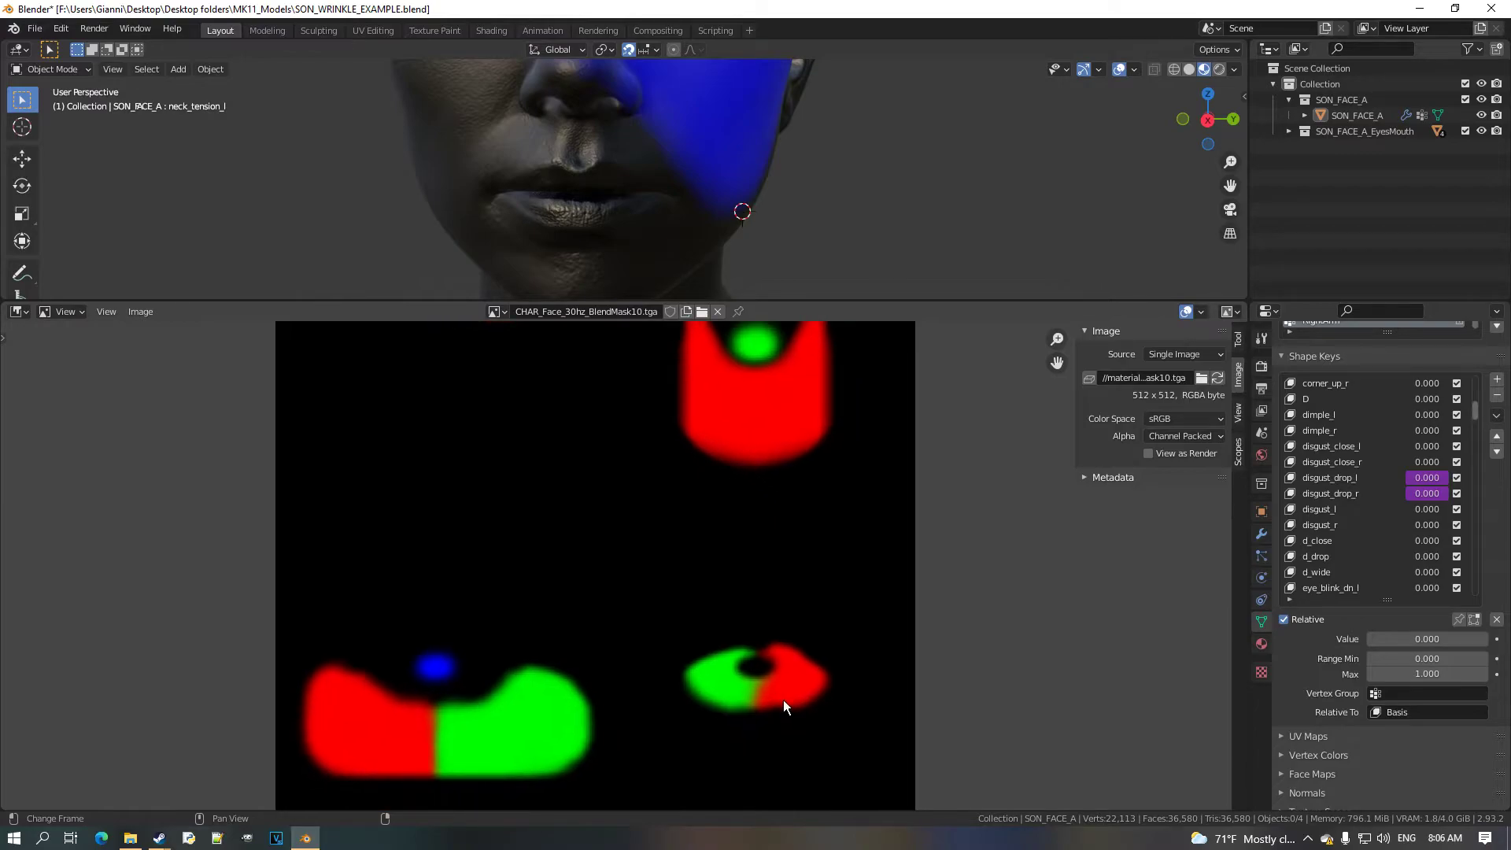
Return to the Shader Editor and change the duplicated texture node's image to CHAR_Face_30hz_BlendMask10.tga, leaving the node collapsed.
click(19, 311)
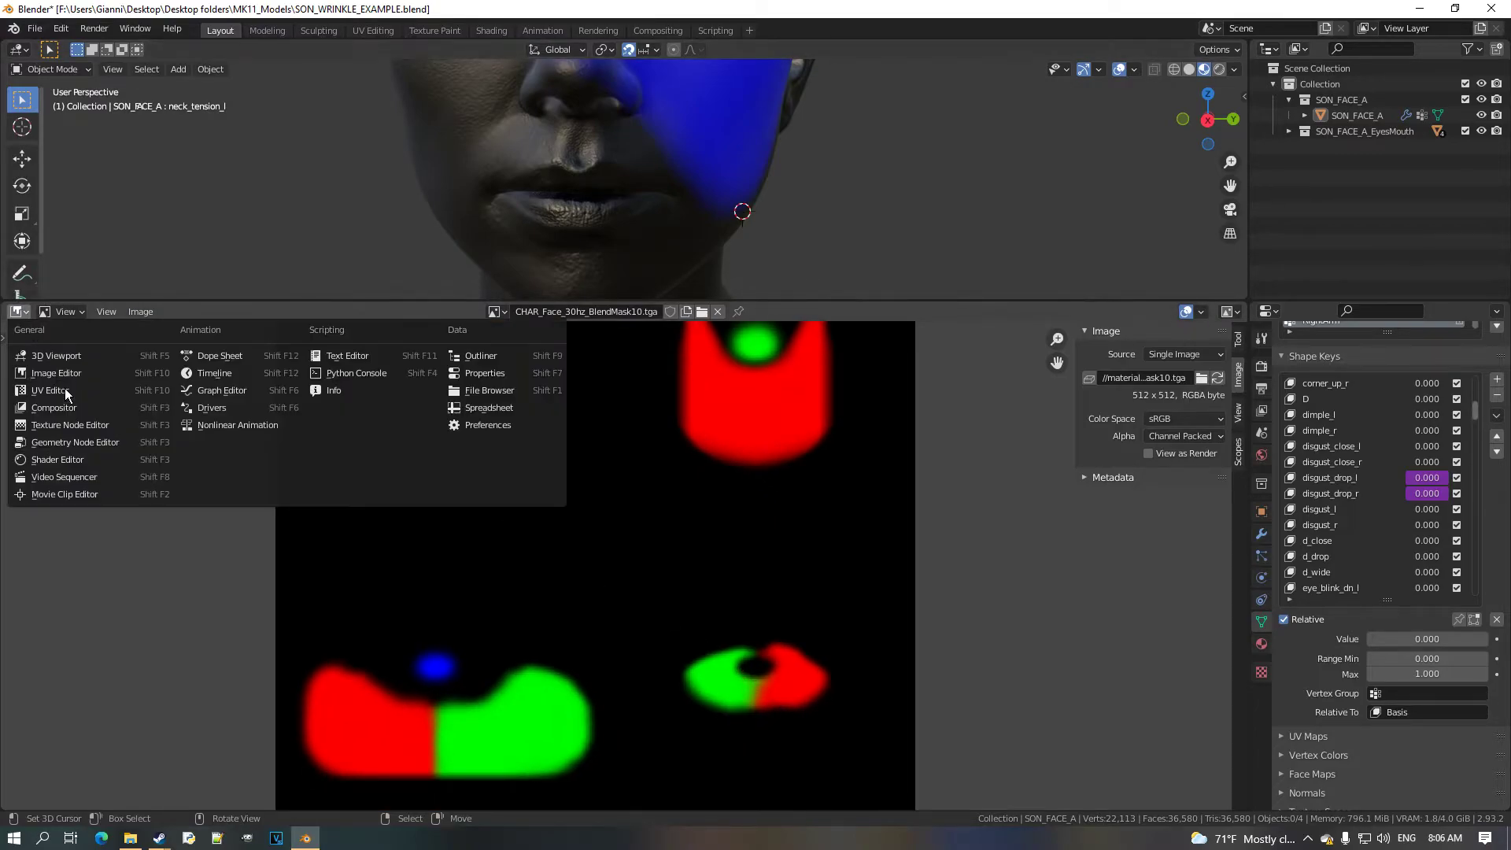
click(104, 464)
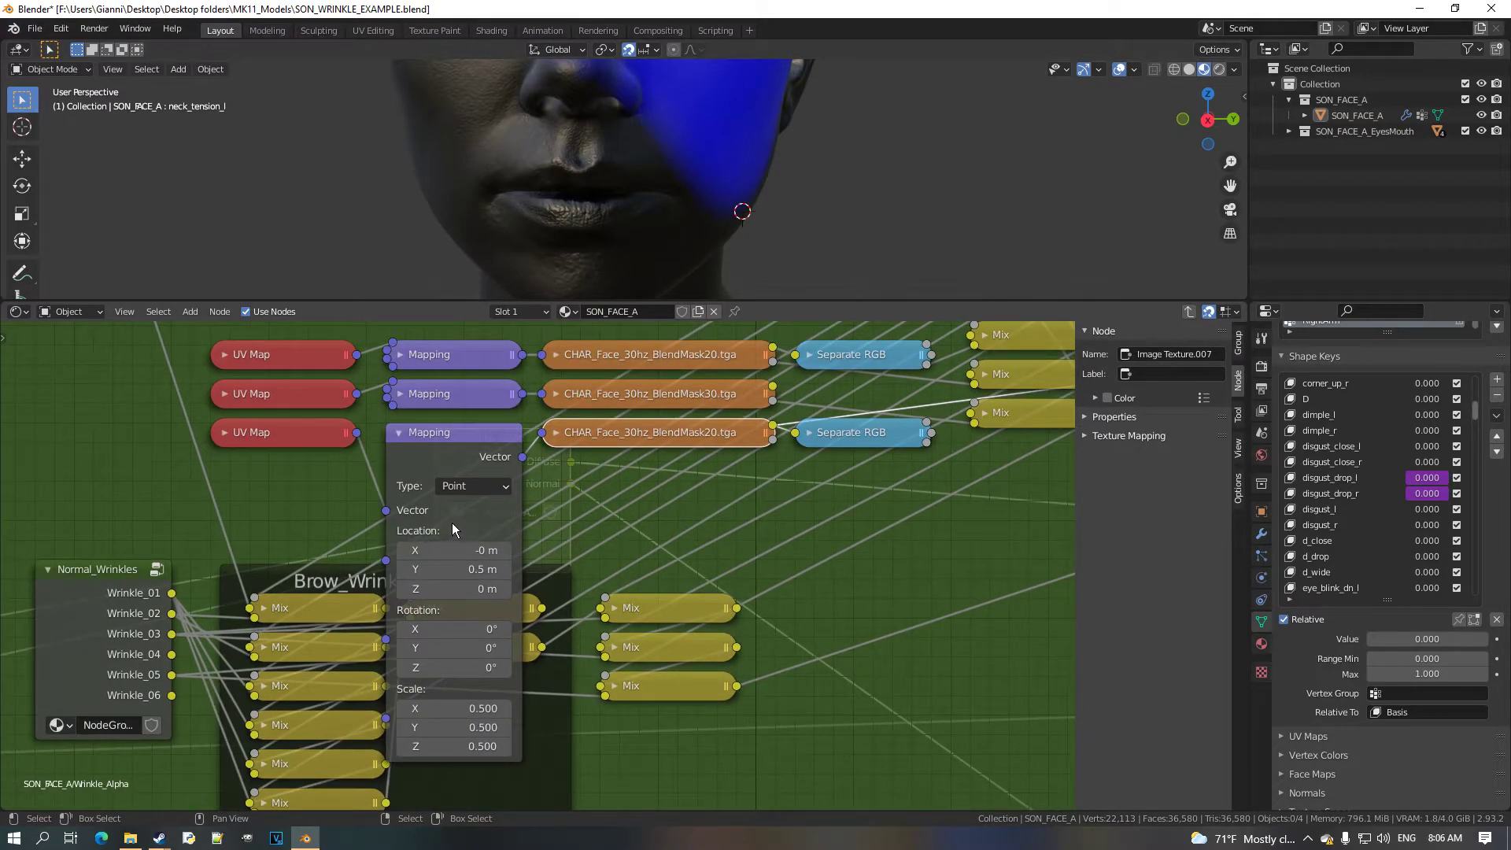
scroll(451, 523, down, 1)
middle_drag(536, 523, 413, 620)
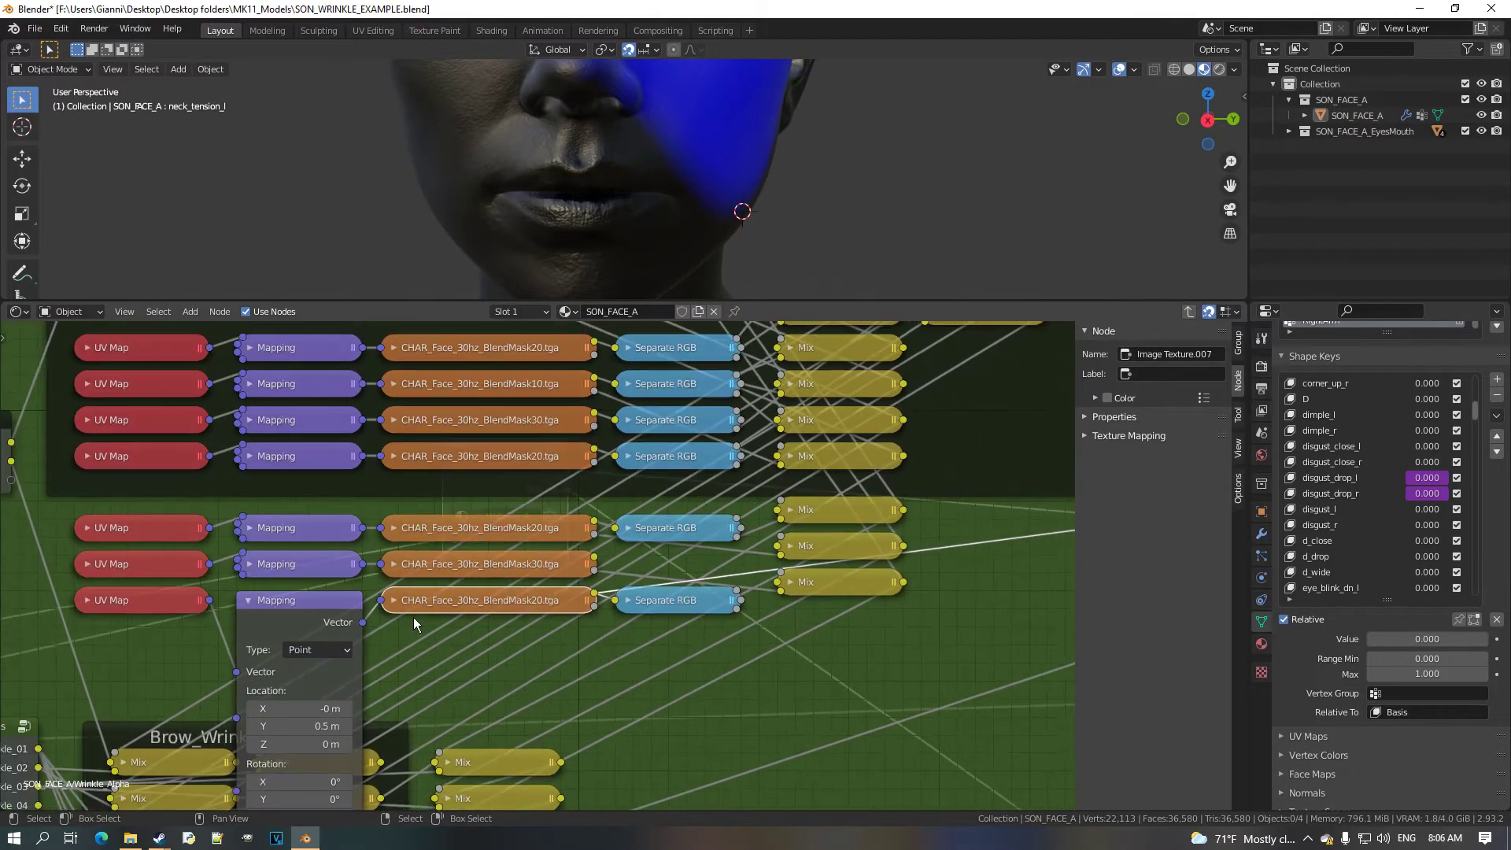
click(395, 601)
click(403, 670)
click(427, 620)
click(392, 600)
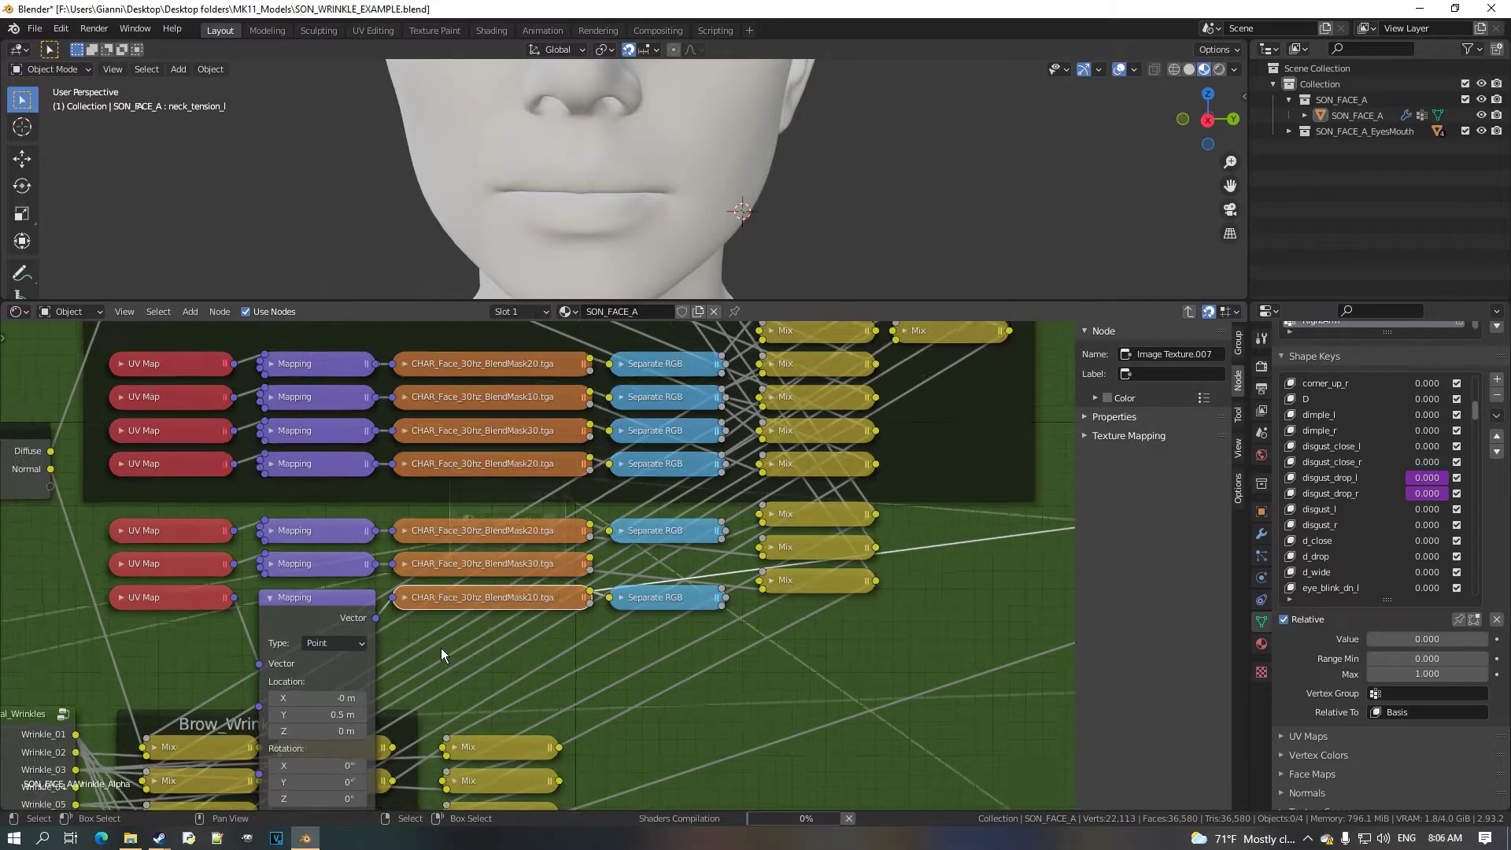
Set the duplicated Mapping node's X location to 0.3 m.
scroll(441, 648, down, 2)
middle_drag(441, 648, 296, 659)
scroll(482, 628, up, 4)
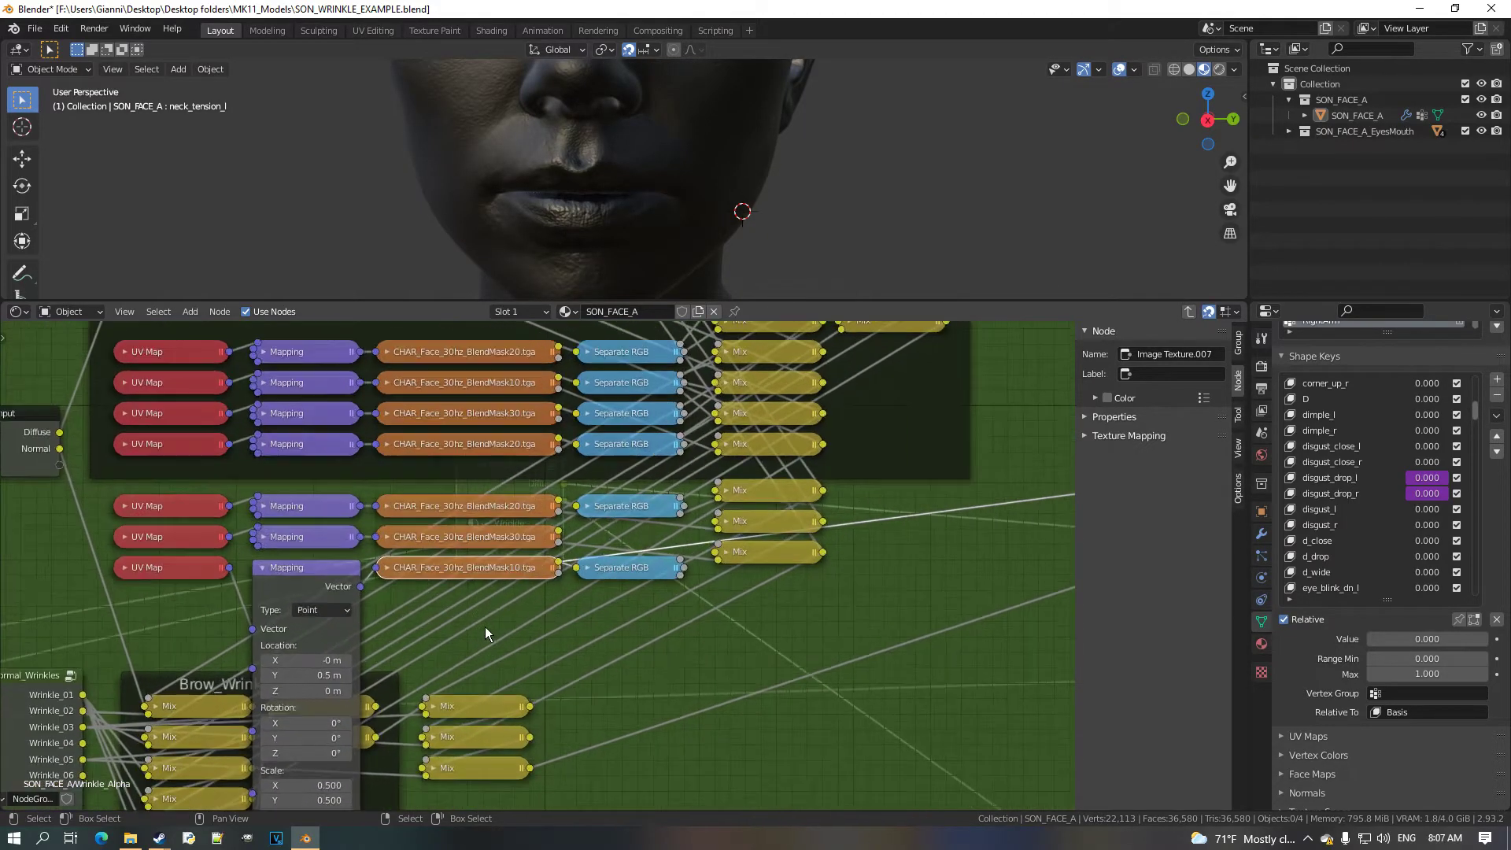
click(472, 622)
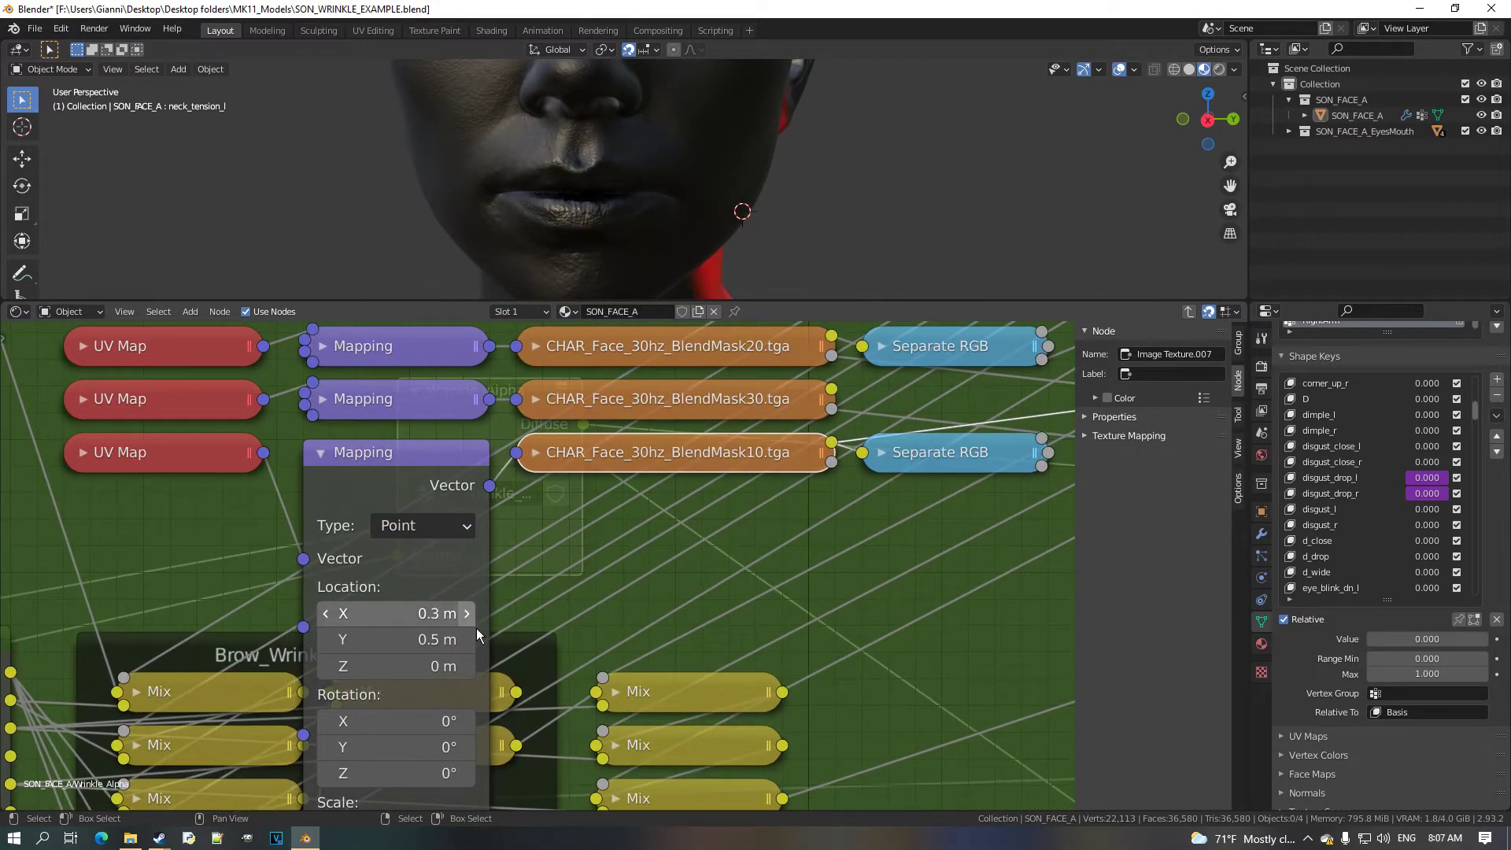
Set the location of the Mapping node feeding the BlendMask10 texture to X 0.5 m and Y 0 m.
click(472, 622)
click(473, 621)
click(472, 622)
click(472, 621)
click(328, 639)
click(327, 640)
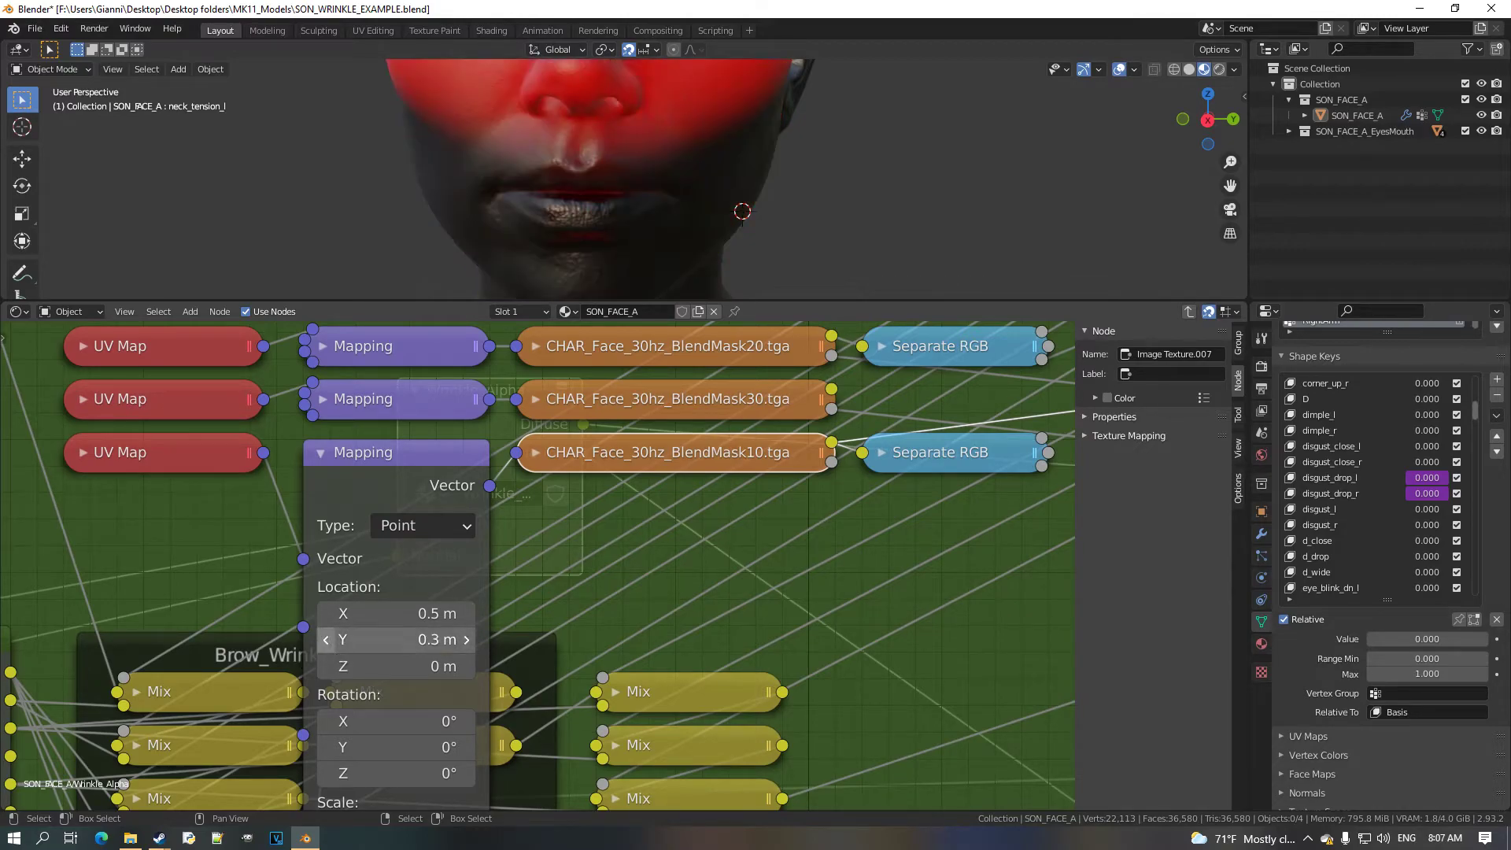
click(327, 639)
click(328, 640)
click(327, 639)
Enlarge the 3D viewport and examine the red and green mask on the lower face from the front and sides.
middle_drag(631, 282, 703, 211)
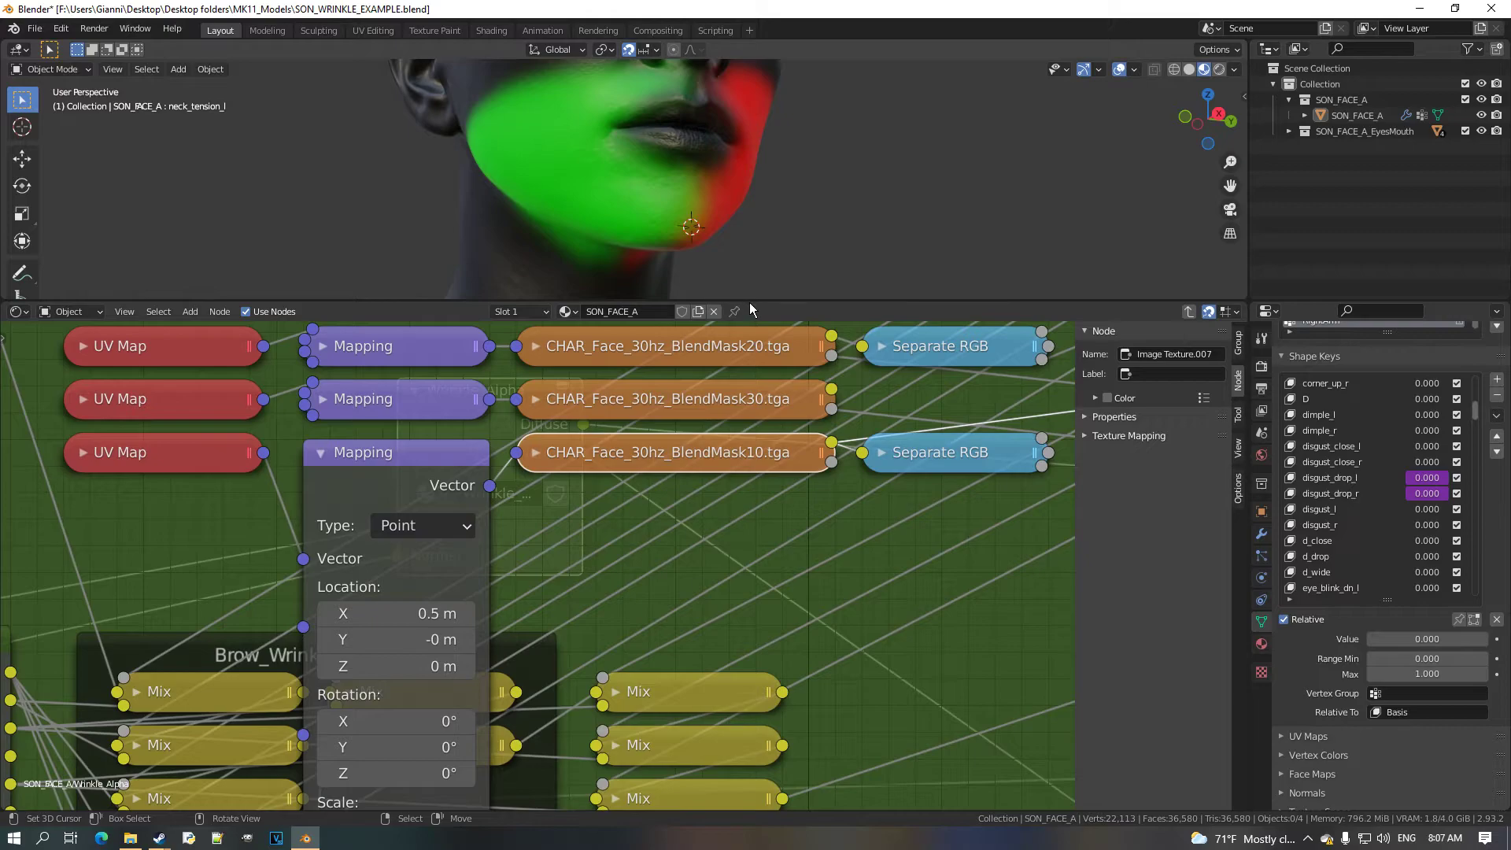
drag(750, 302, 724, 408)
middle_drag(724, 297, 565, 249)
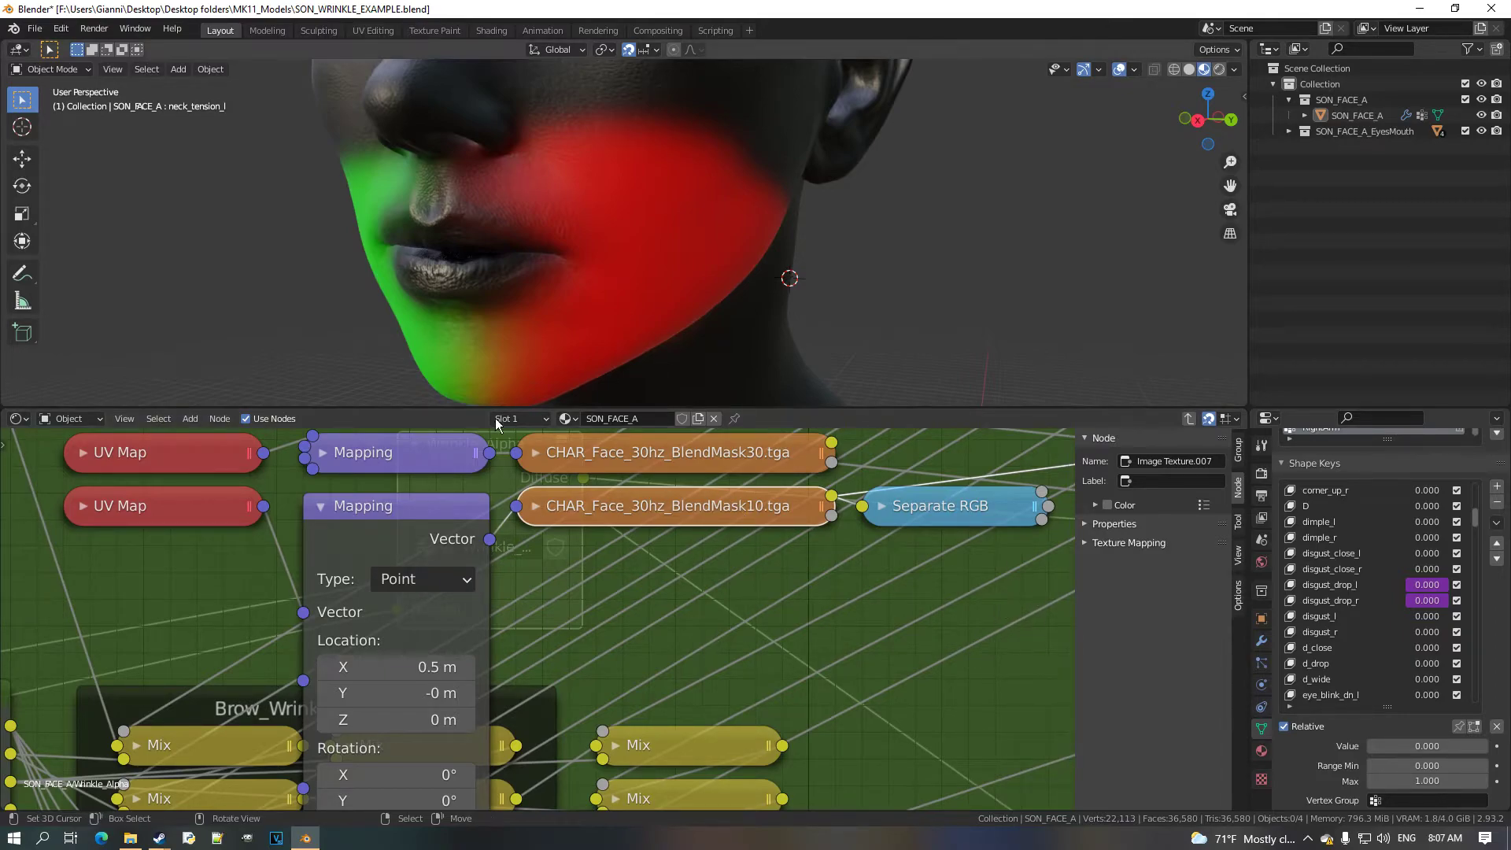
middle_drag(673, 297, 535, 291)
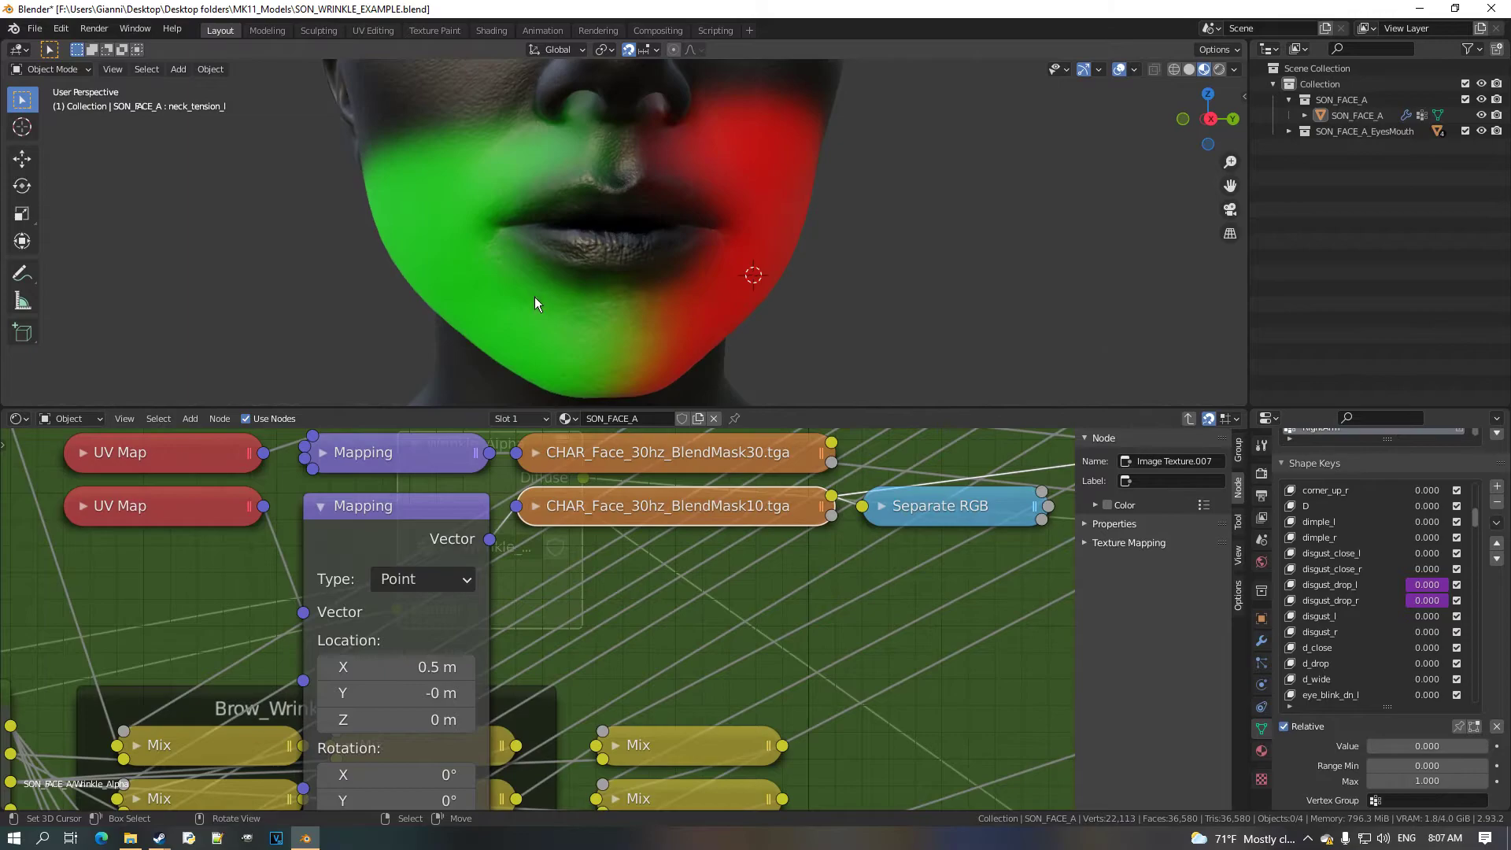
middle_drag(703, 380, 616, 272)
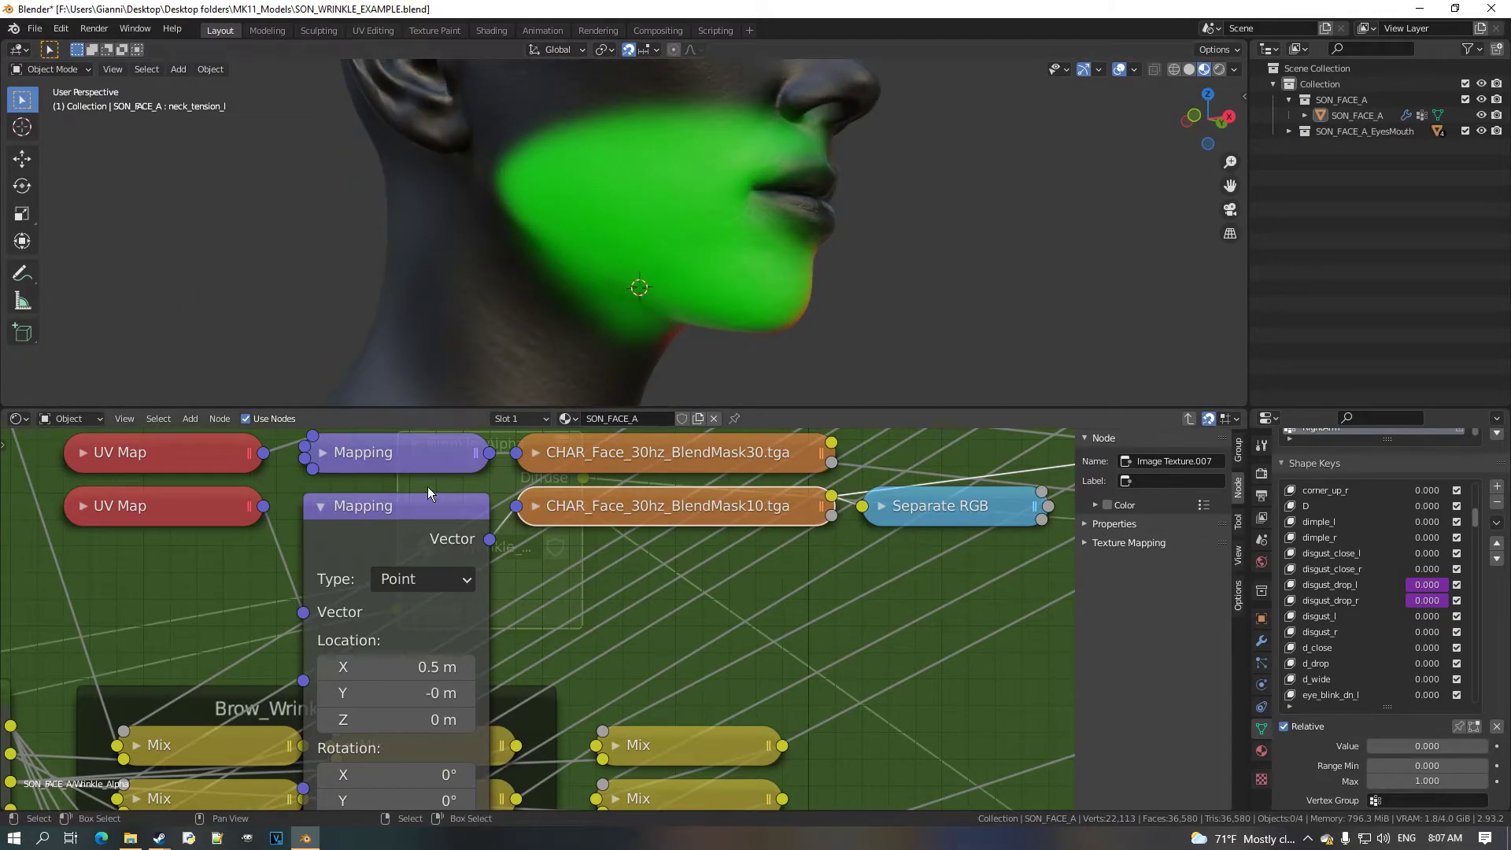
Collapse the Mapping node and display CHAR_Face_30hz_BlendMask20.tga in the Image Editor.
click(321, 506)
click(16, 418)
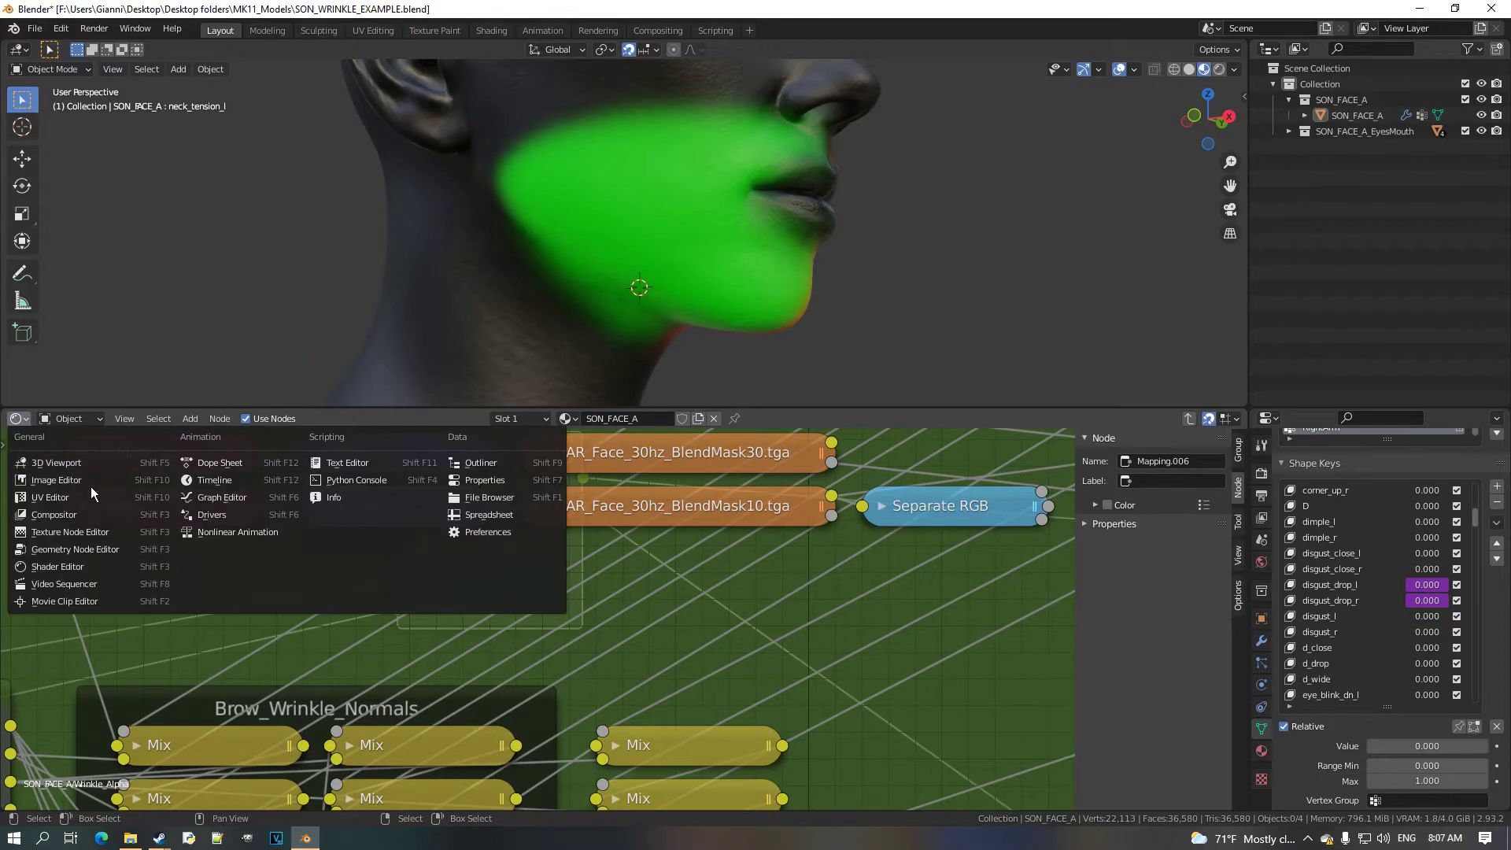
click(83, 482)
click(485, 418)
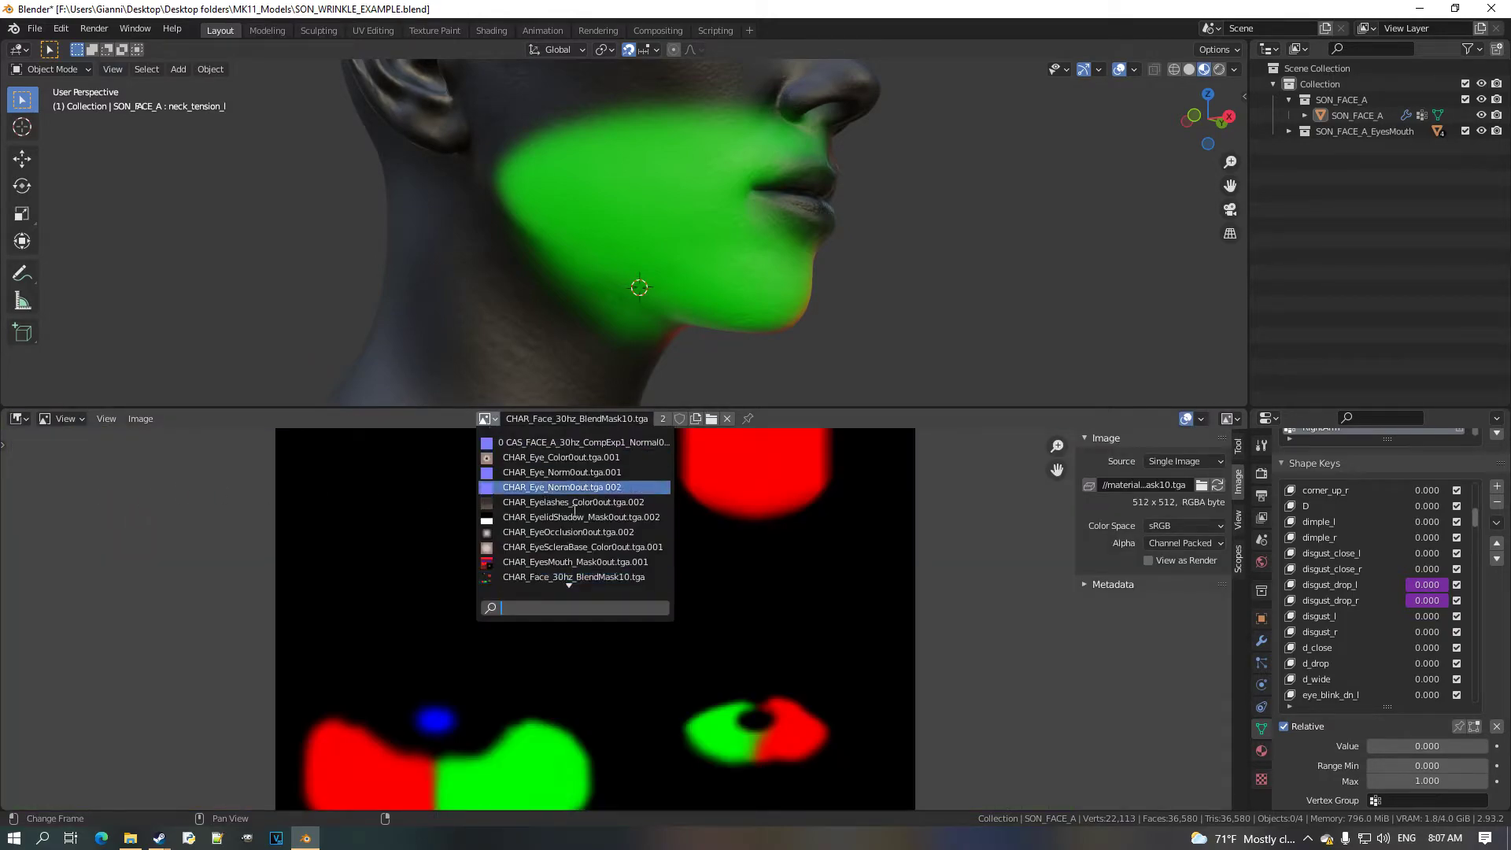
scroll(628, 579, down, 1)
click(630, 583)
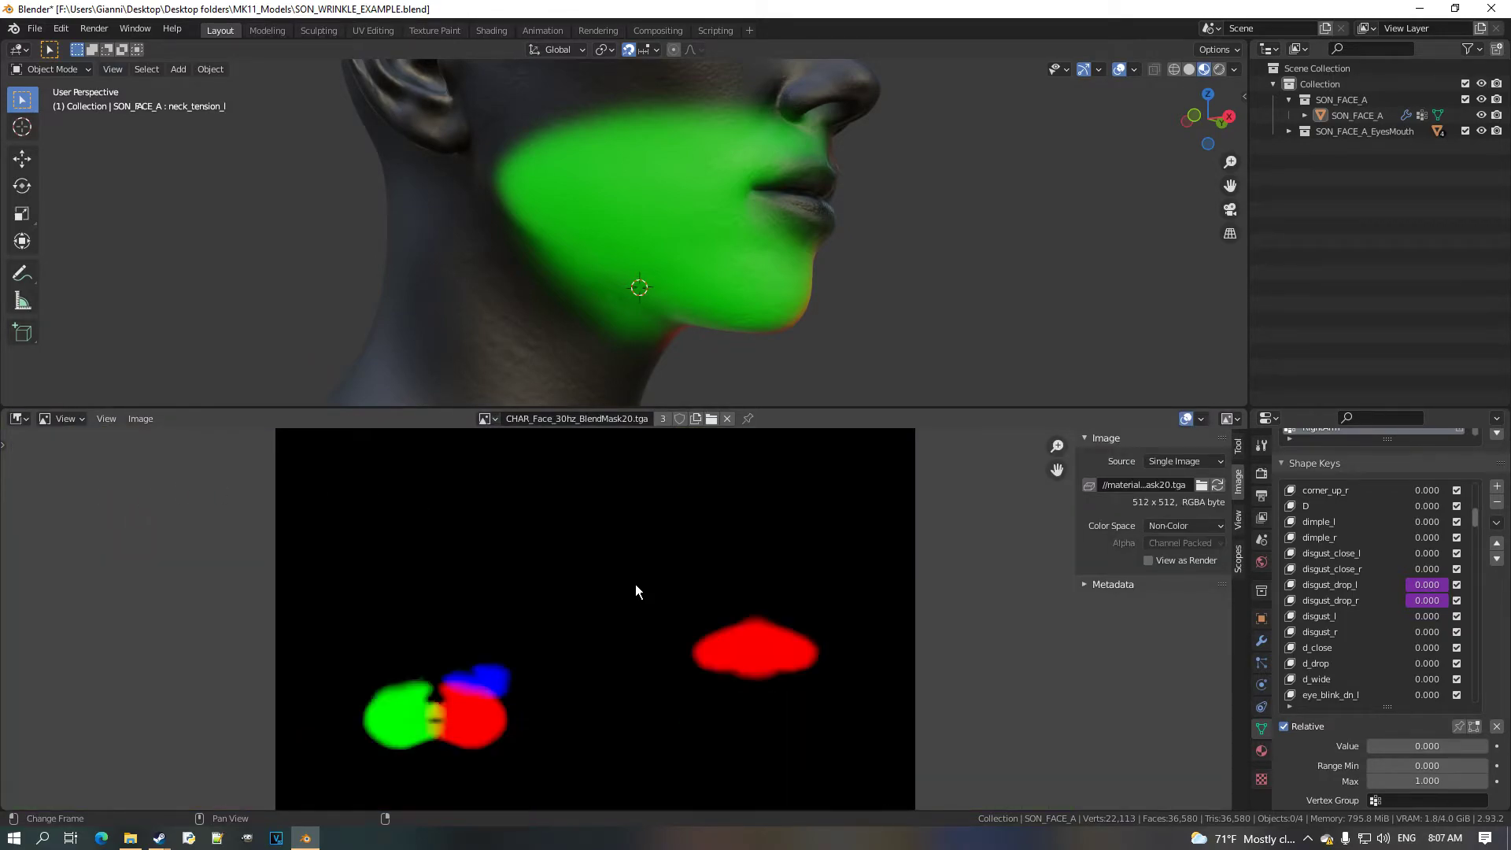
Examine the coloured mask shapes in each quadrant of the BlendMask20 image.
scroll(635, 573, down, 3)
middle_drag(635, 573, 603, 634)
scroll(603, 634, up, 2)
scroll(667, 573, up, 1)
scroll(668, 573, down, 1)
middle_drag(668, 573, 670, 559)
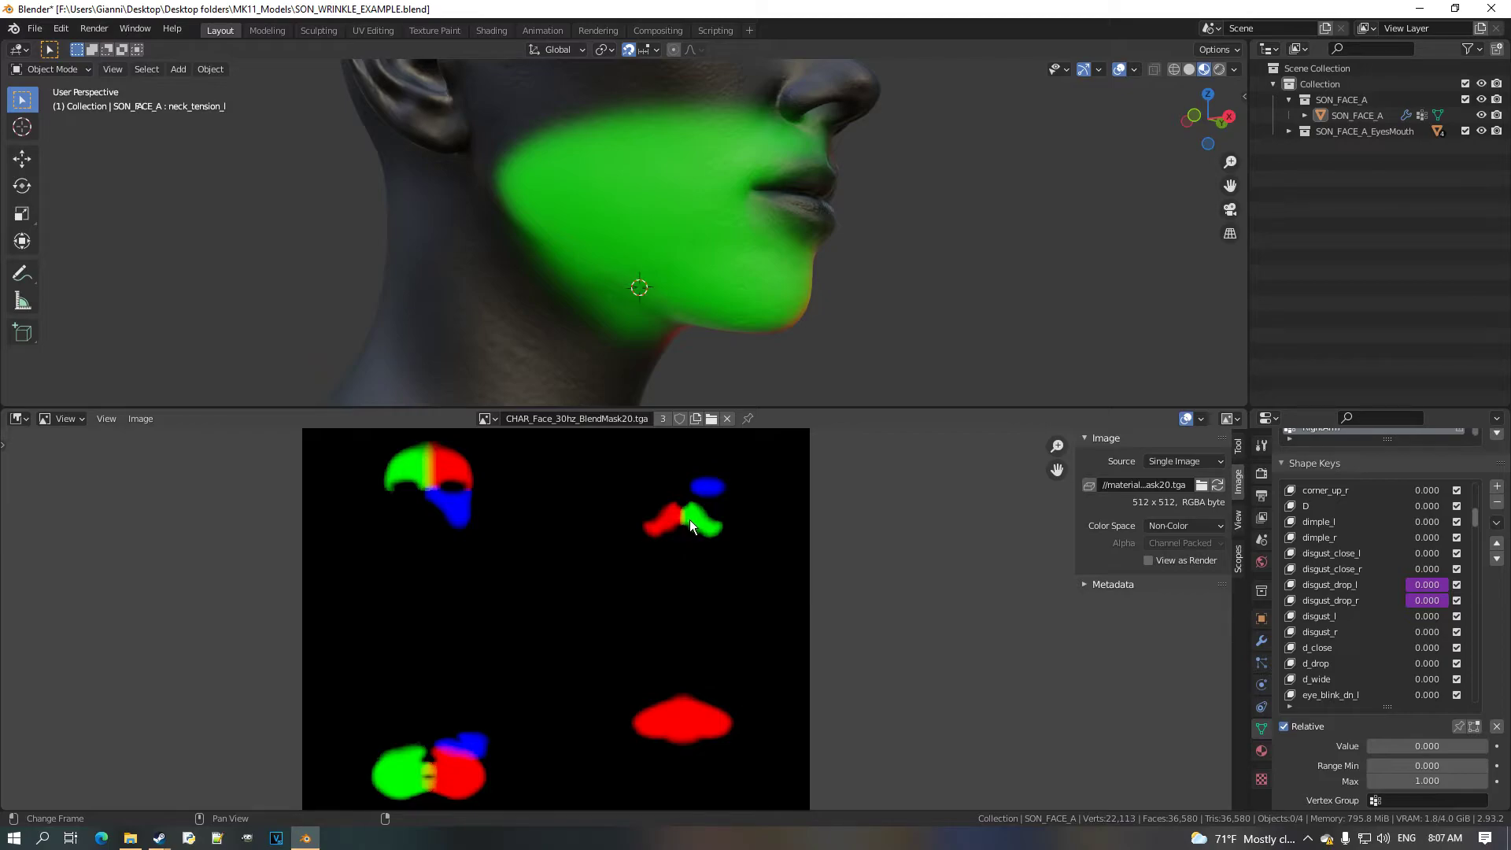
middle_drag(485, 791, 539, 707)
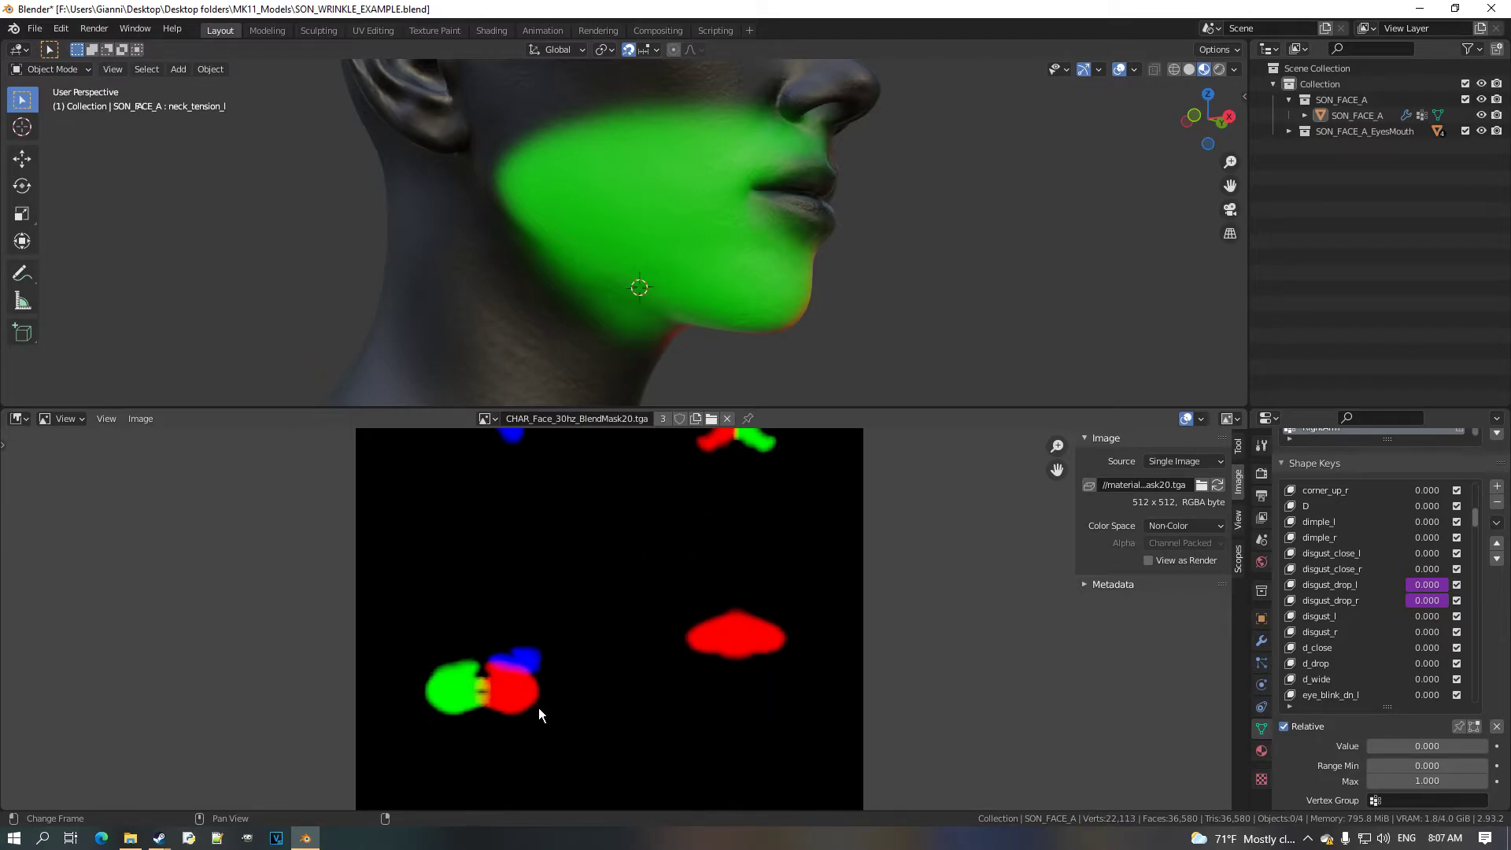
Display CHAR_Face_30hz_BlendMask30.tga, look through the face's shape key list and view the face at an angle.
click(486, 418)
click(593, 535)
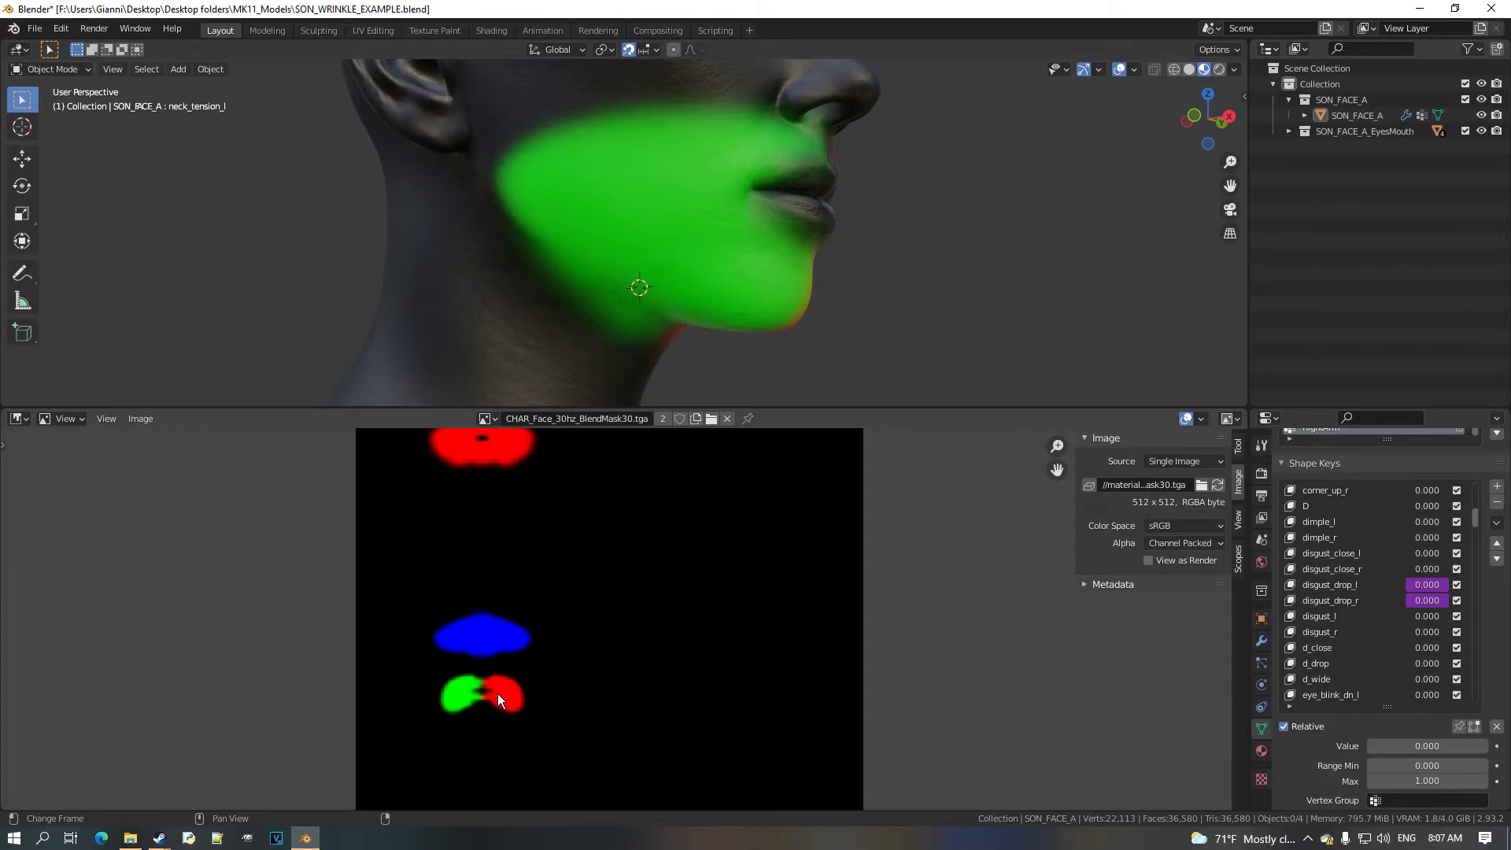
mouse_move(532, 551)
middle_down()
mouse_move(510, 670)
mouse_move(522, 566)
middle_up()
scroll(1371, 647, down, 3)
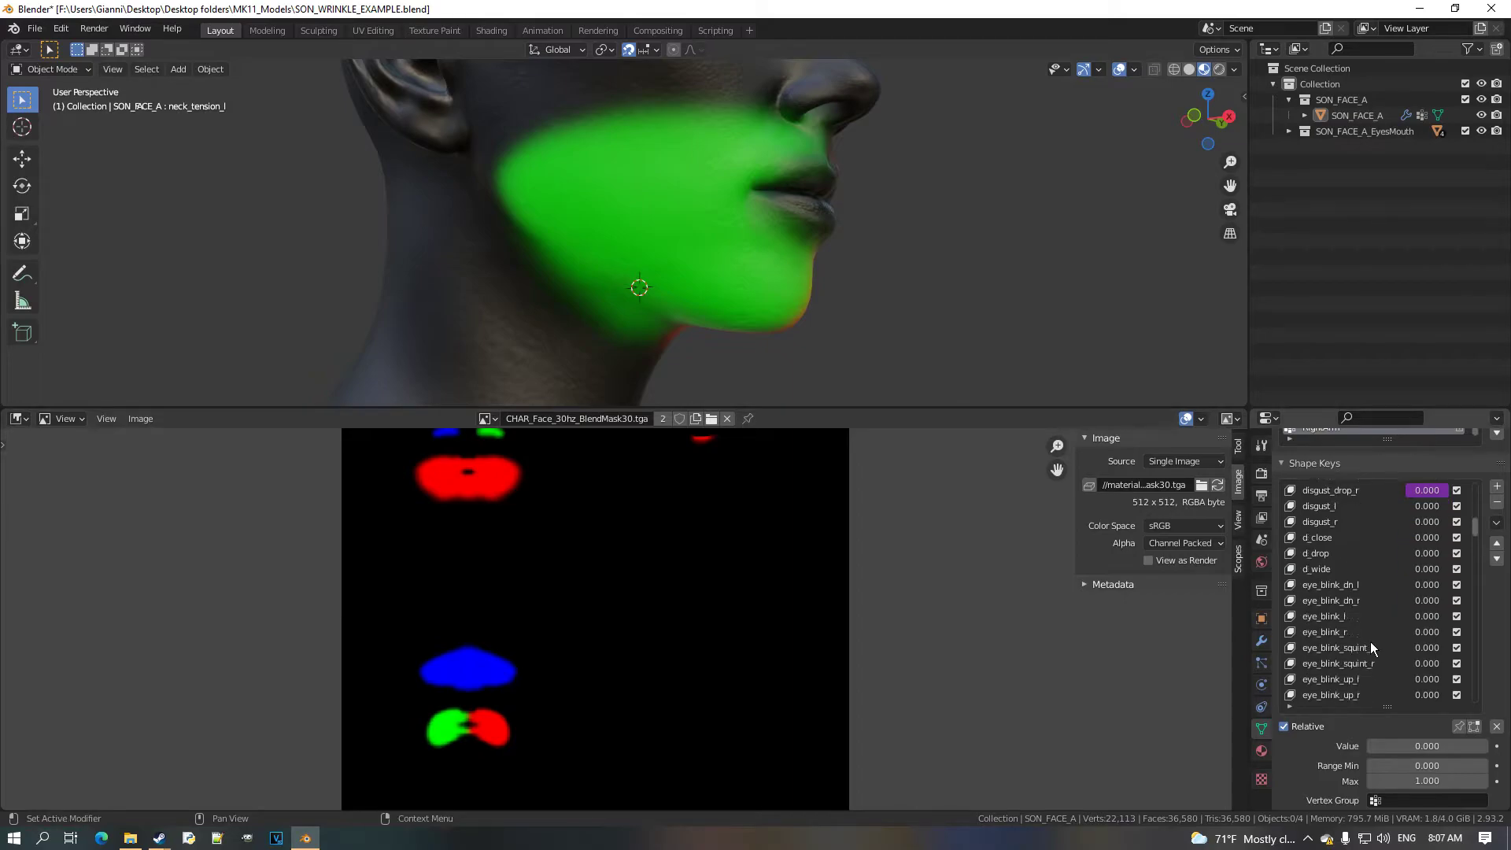
scroll(1371, 641, down, 20)
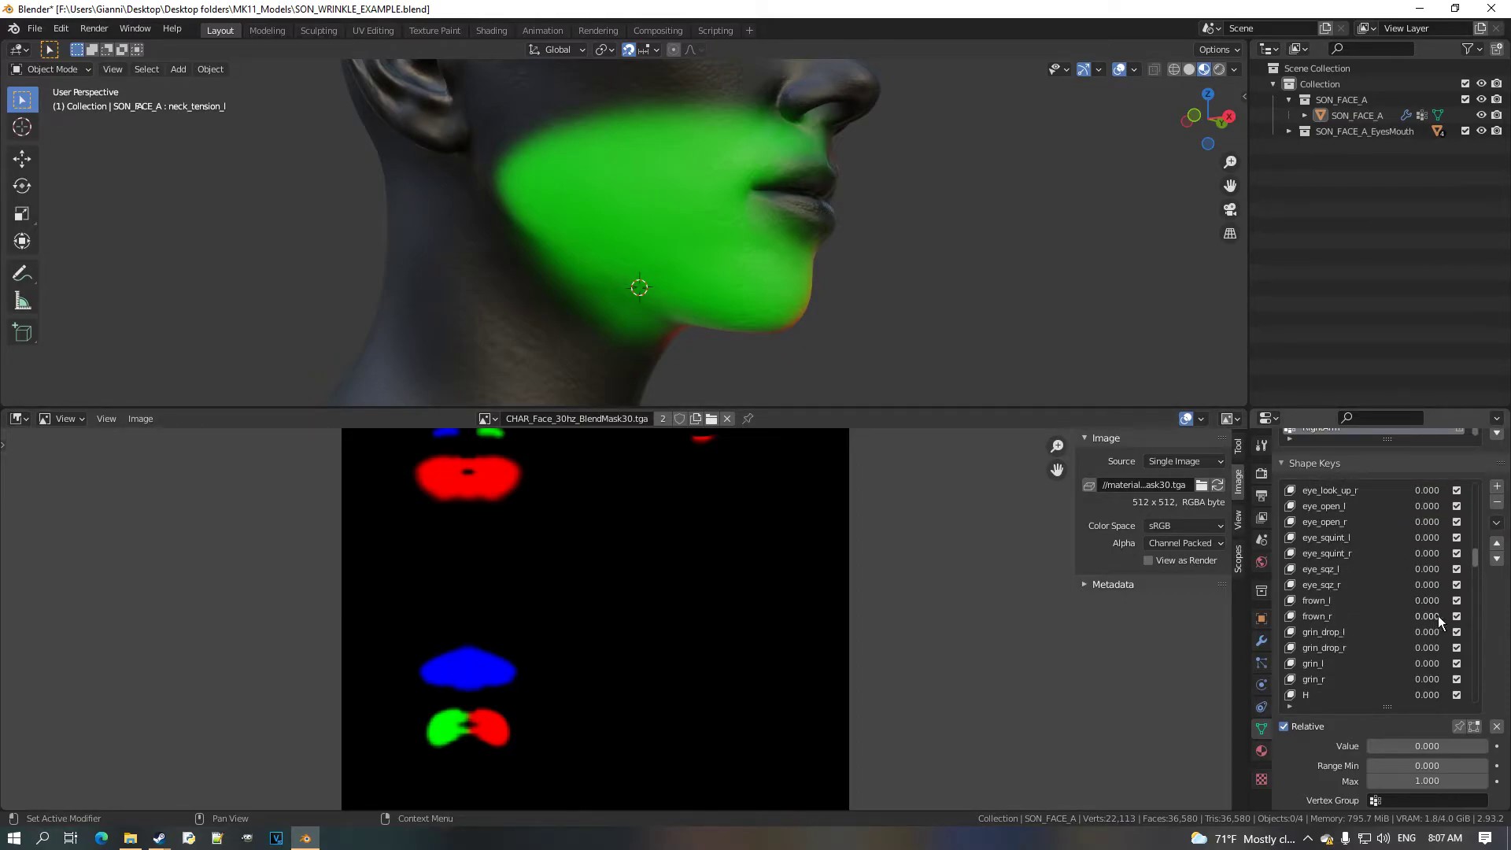
middle_drag(862, 274, 644, 275)
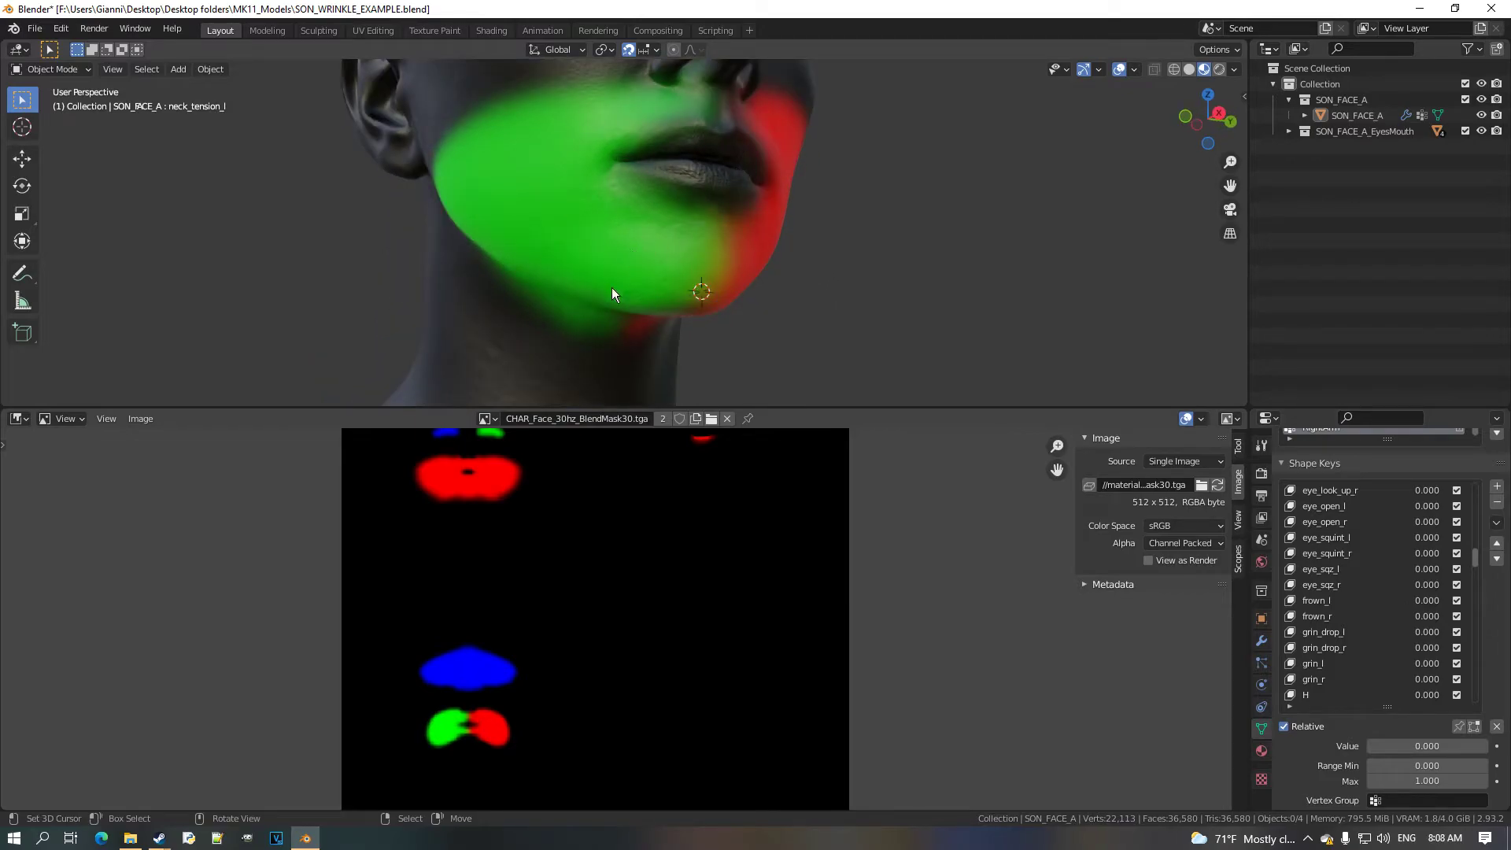
Bring CHAR_Face_30hz_BlendMask20.tga back into the Image Editor and inspect its upper mask regions.
click(26, 423)
click(73, 477)
click(486, 419)
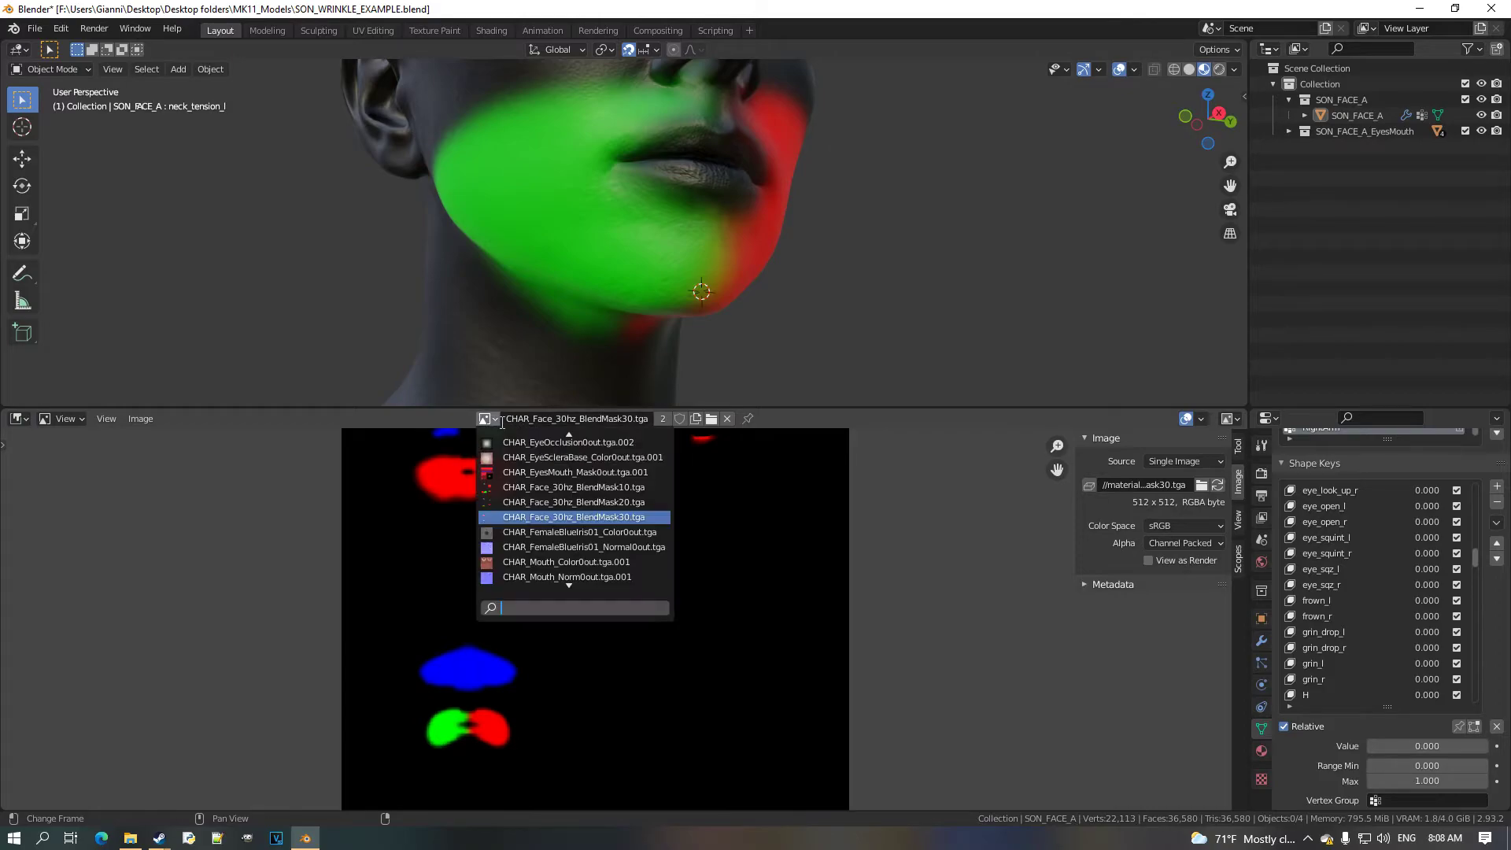
click(621, 504)
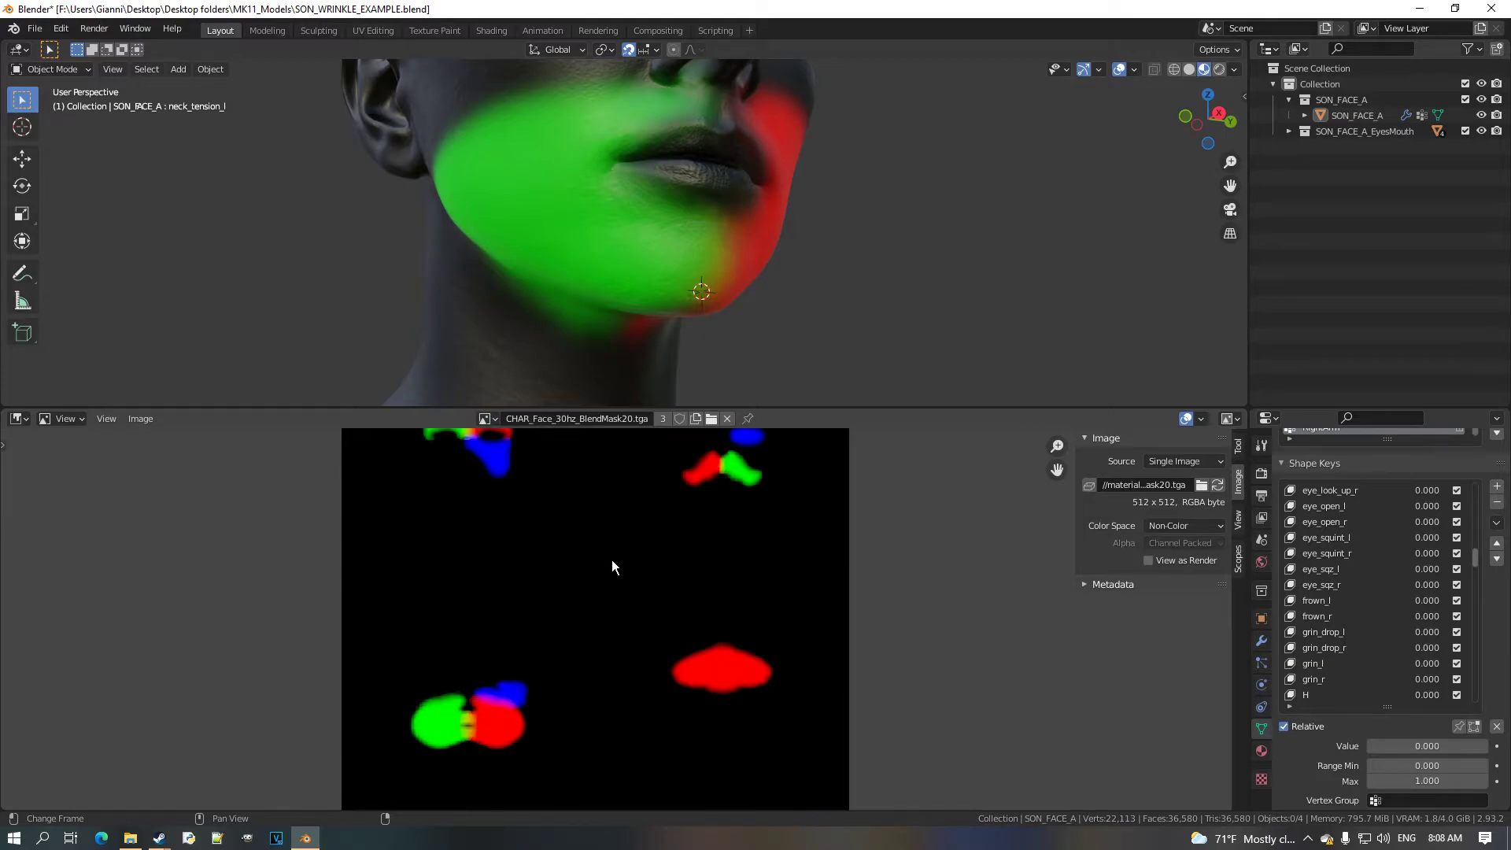
middle_drag(610, 556, 593, 603)
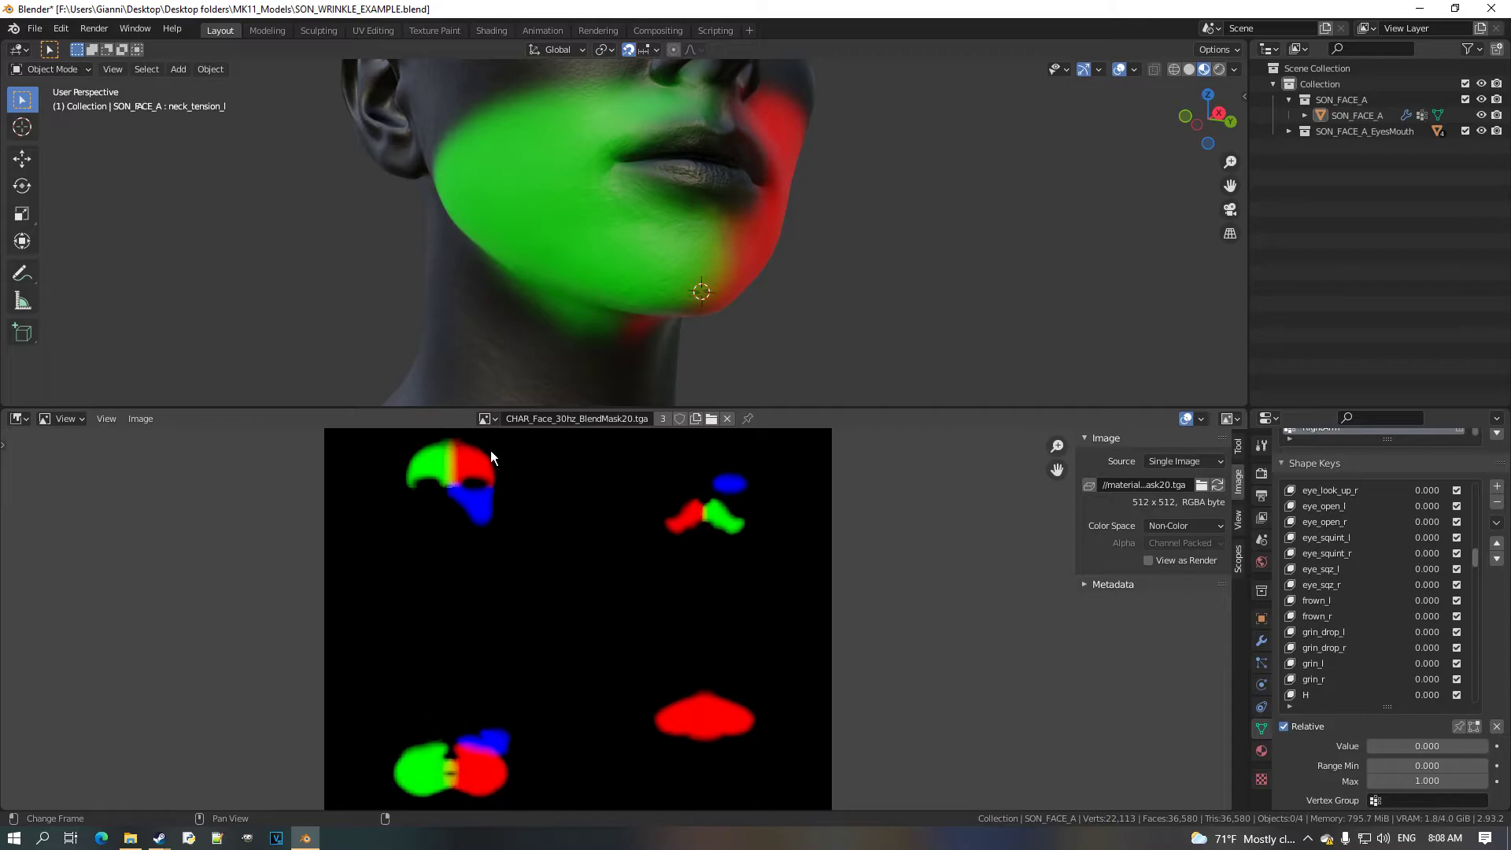
Display CHAR_Face_30hz_BlendMask10.tga and compare its cheek and chin mask with the one on the face.
click(487, 419)
click(634, 505)
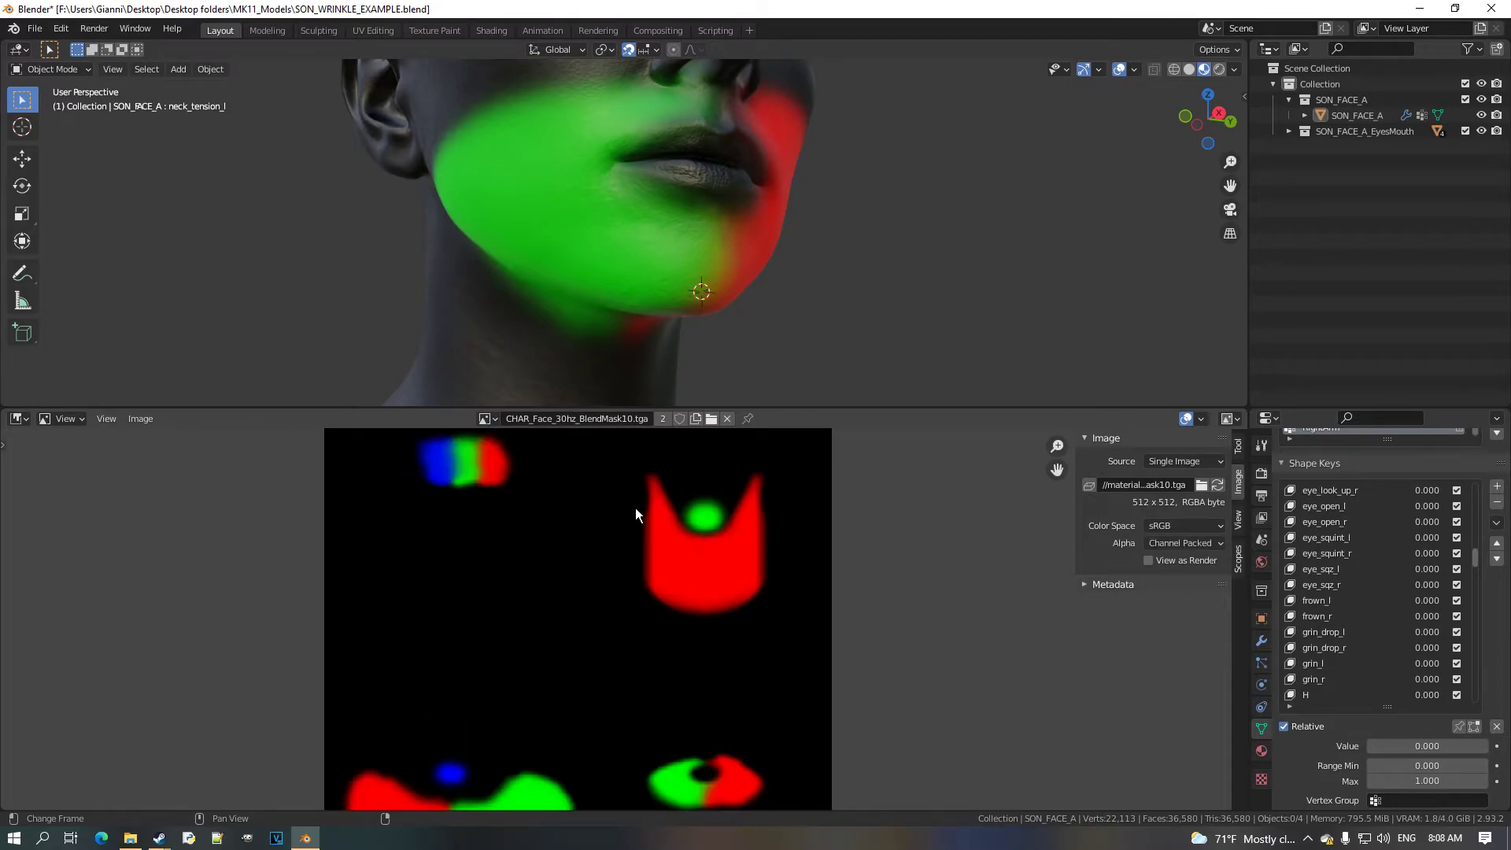
middle_drag(681, 561, 668, 531)
scroll(629, 536, down, 1)
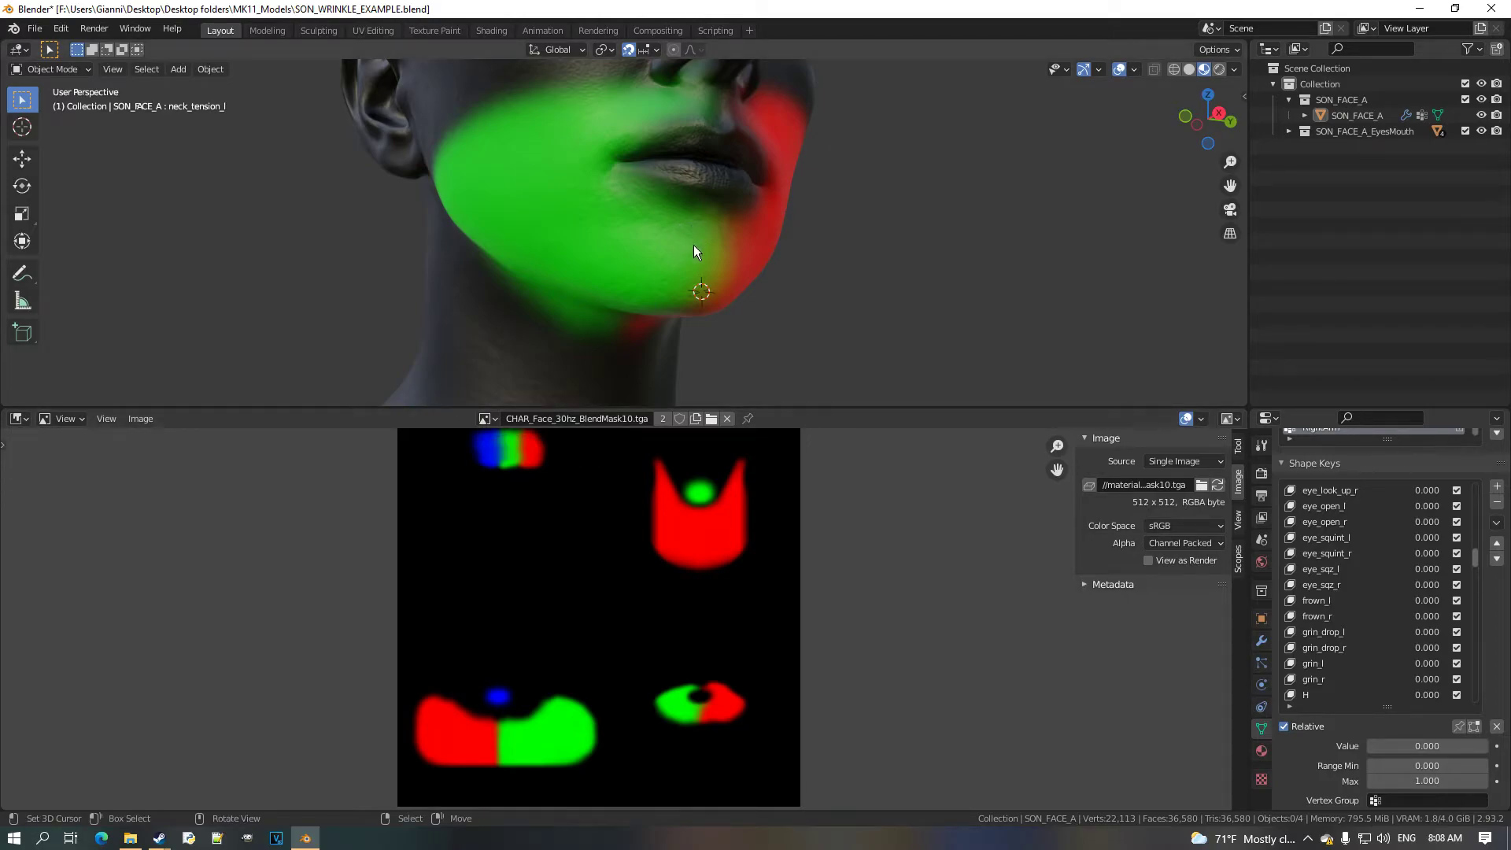
middle_drag(574, 377, 565, 347)
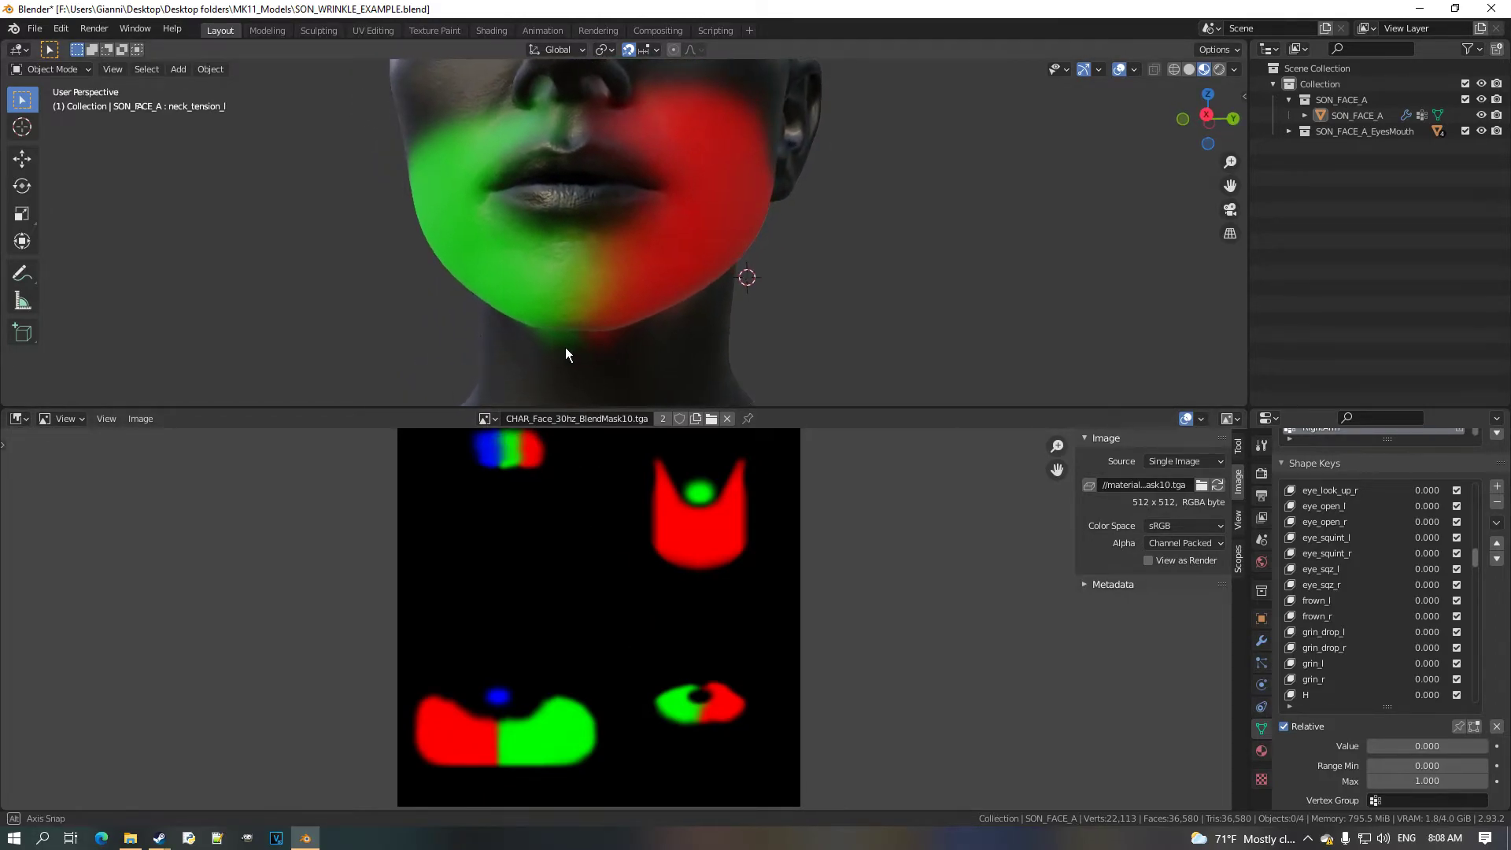
Check CHAR_Face_30hz_BlendMask20.tga once more in the Image Editor and return the area to the Shader Editor.
click(490, 418)
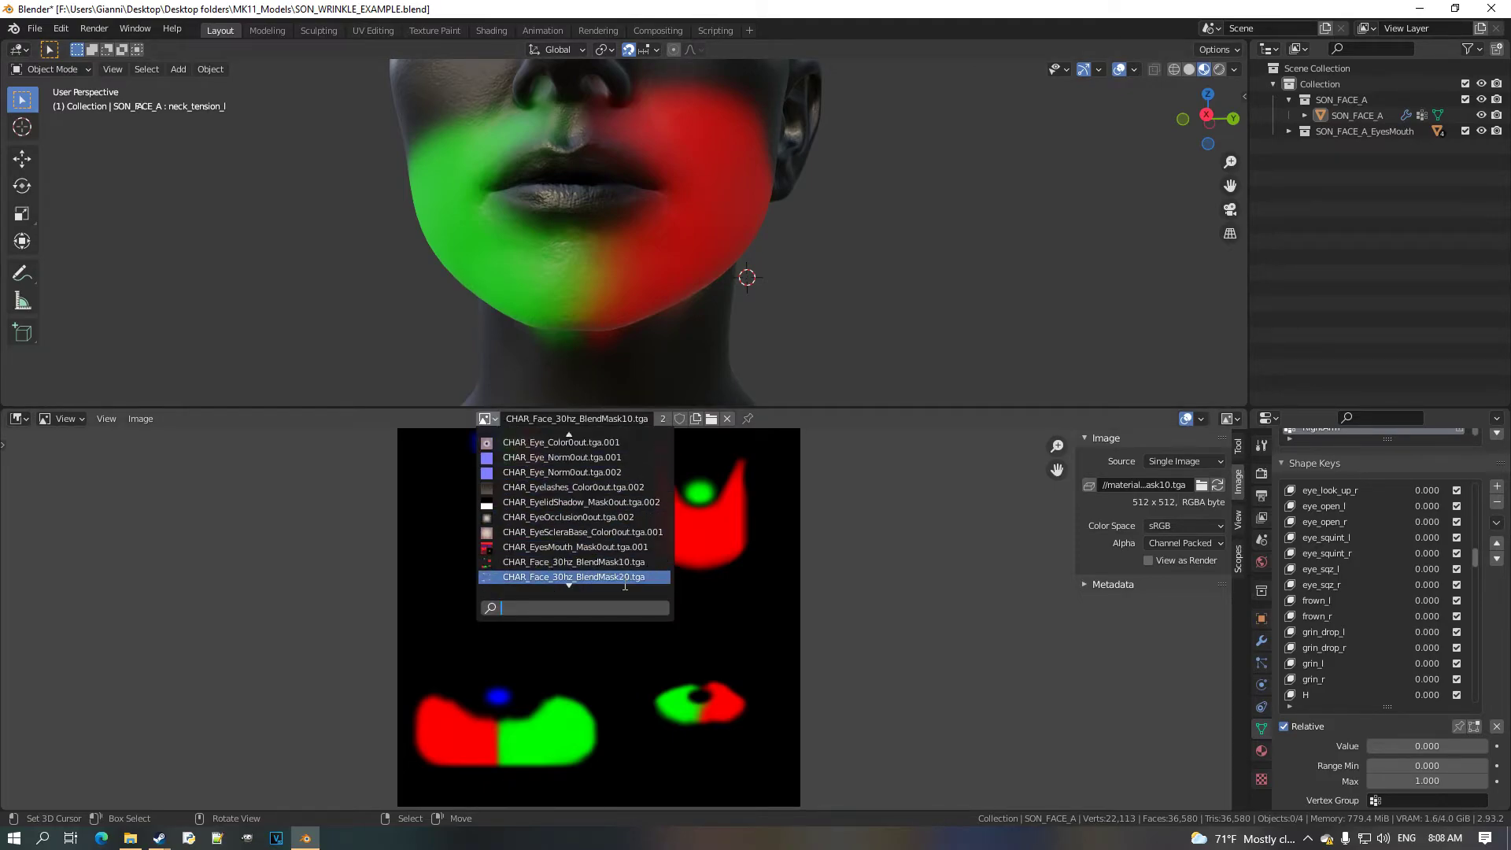
click(625, 580)
scroll(675, 533, up, 2)
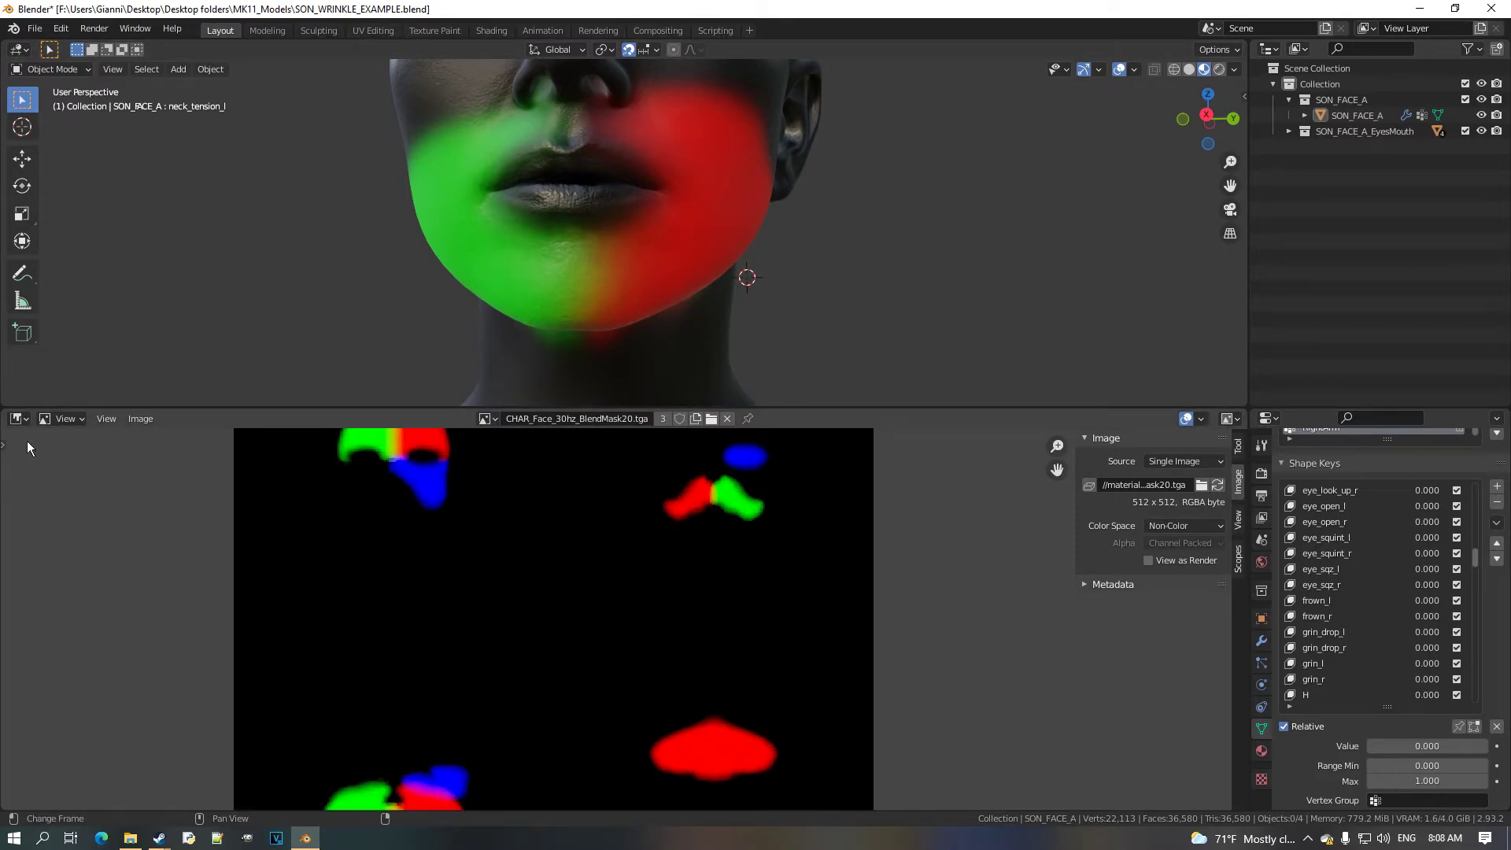
click(19, 419)
click(118, 569)
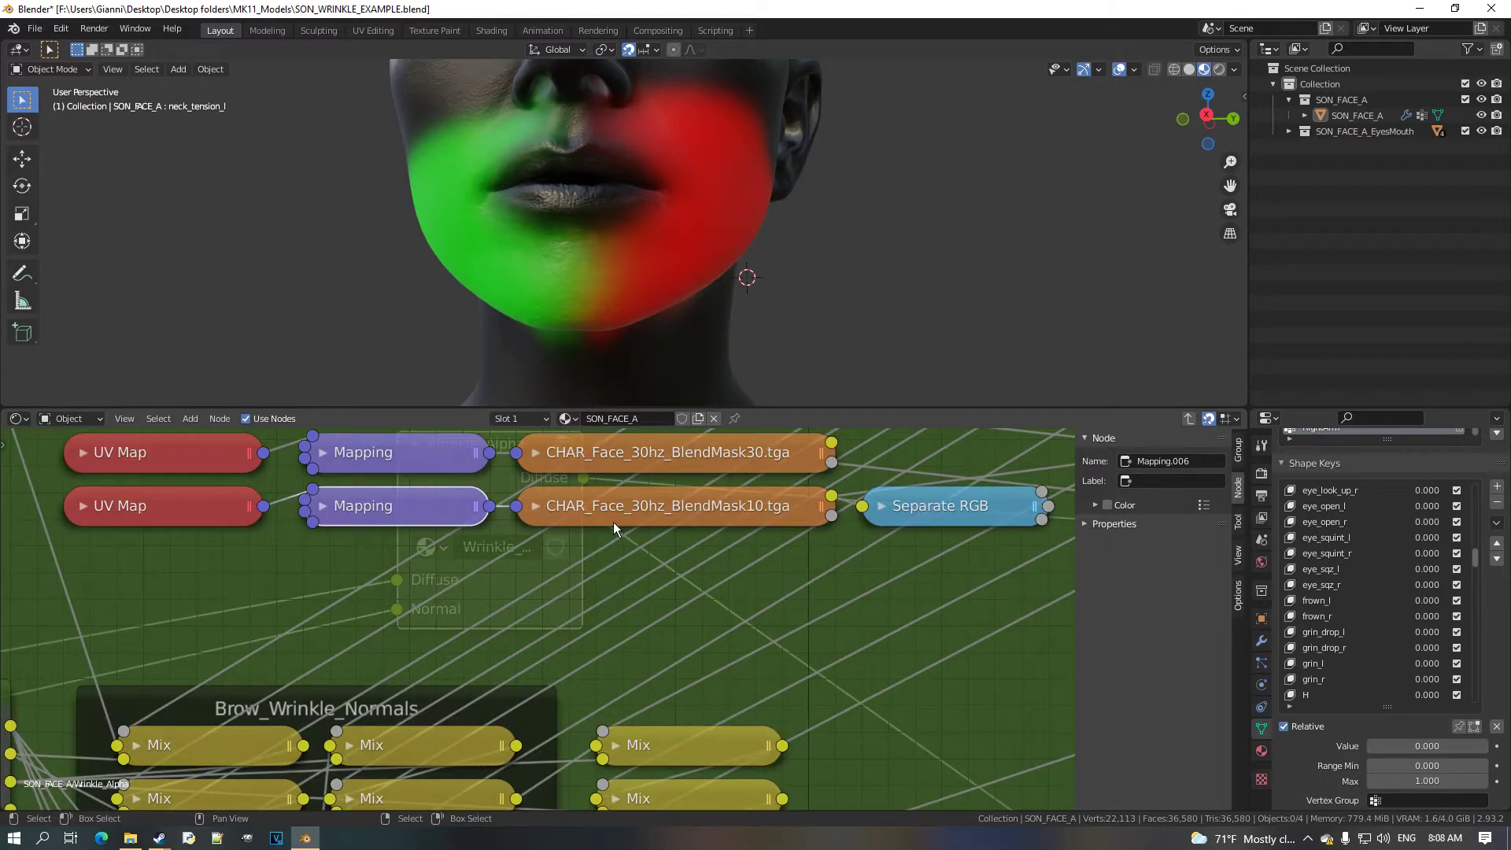
Replace the image in the BlendMask10 texture node with CHAR_Face_30hz_BlendMask20.tga.
click(549, 515)
click(562, 613)
scroll(706, 560, down, 1)
click(700, 568)
Set the Mapping node's Y location to 0.5 m, collapse the texture node and view the mask around the mouth.
click(340, 513)
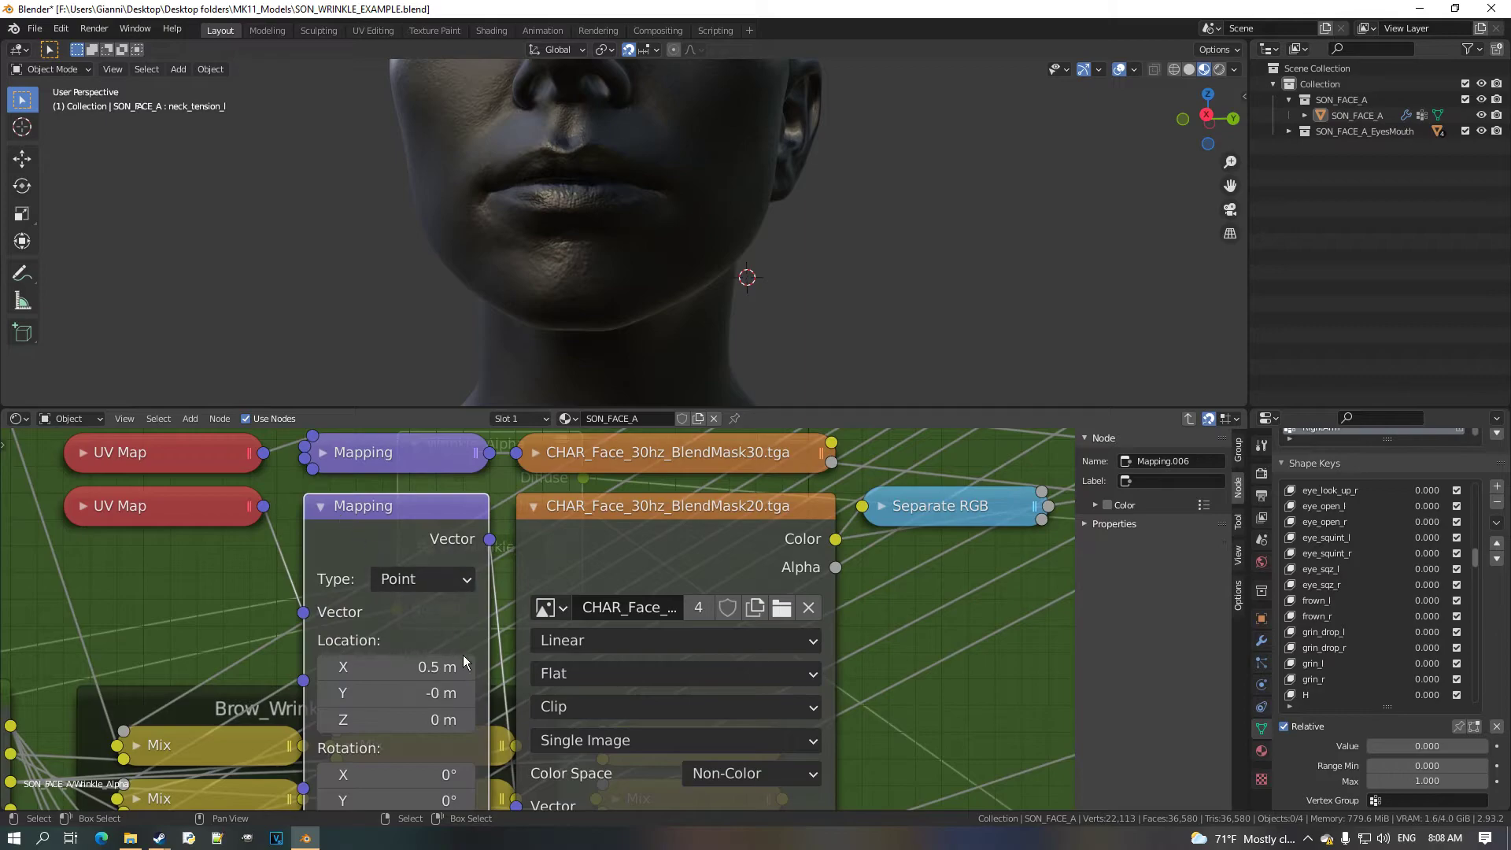
mouse_move(471, 693)
mouse_down()
mouse_move(504, 693)
mouse_move(479, 694)
mouse_up()
click(470, 694)
click(536, 513)
middle_drag(592, 293, 622, 309)
middle_drag(700, 237, 626, 247)
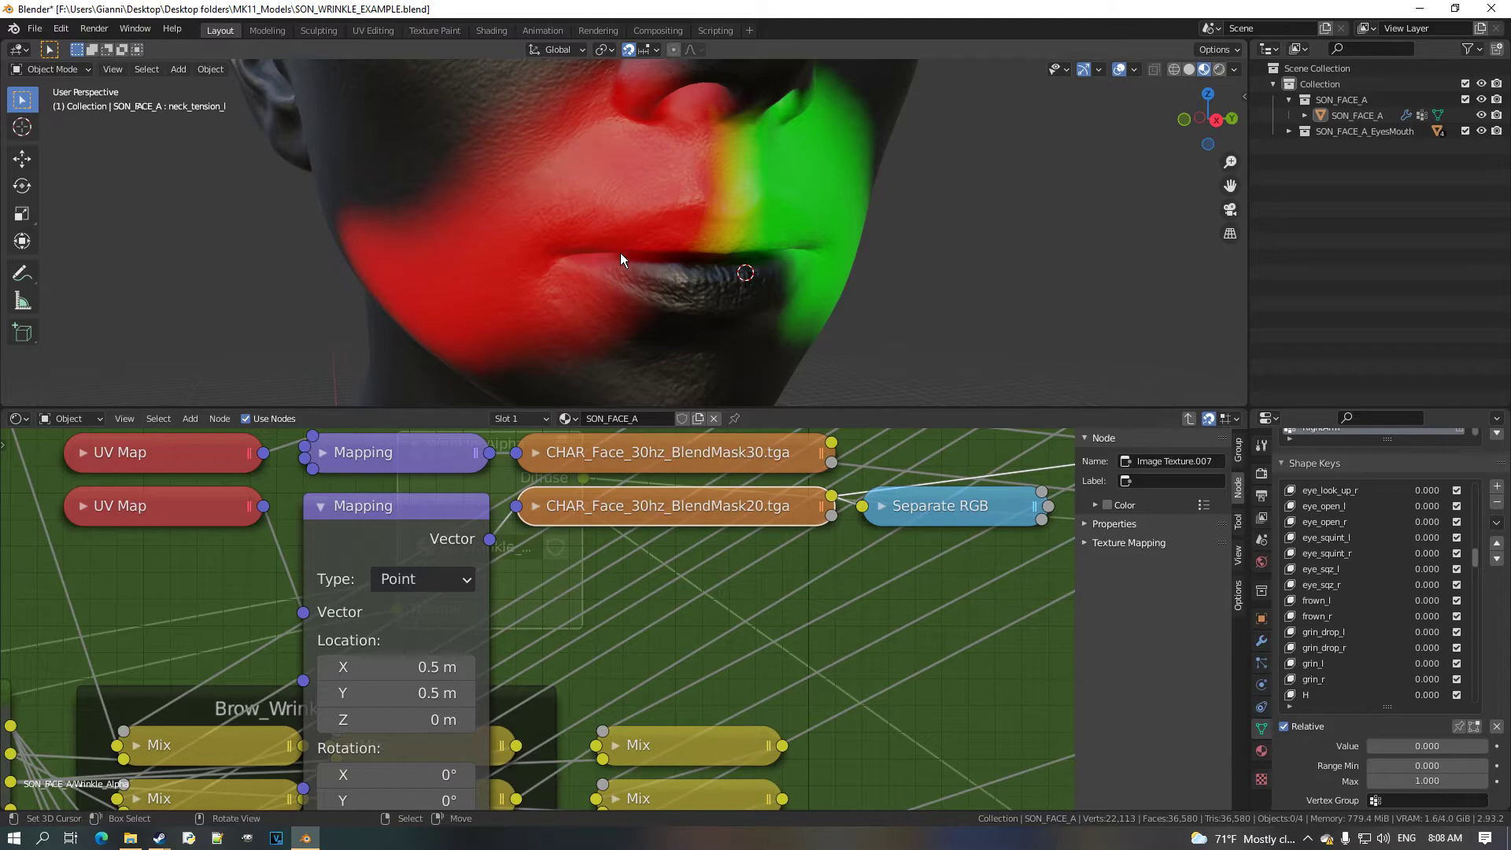
Display SON_FACE_A_30hz_CompExp1_Normal0.tga in an enlarged Image Editor and examine its wrinkle normals.
click(21, 419)
click(107, 488)
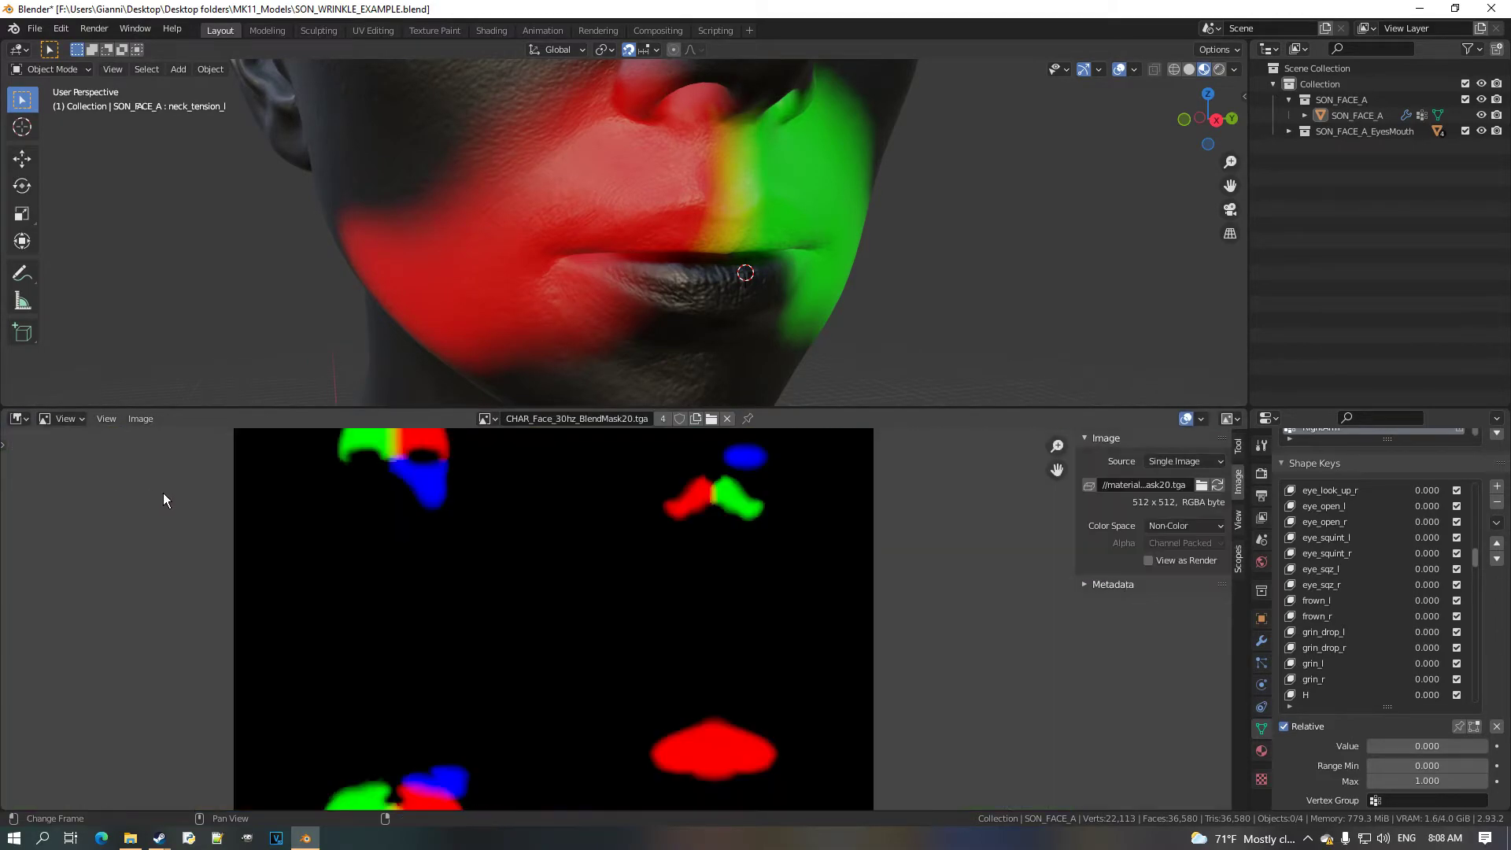
click(486, 419)
scroll(574, 563, down, 10)
scroll(582, 574, down, 4)
click(598, 510)
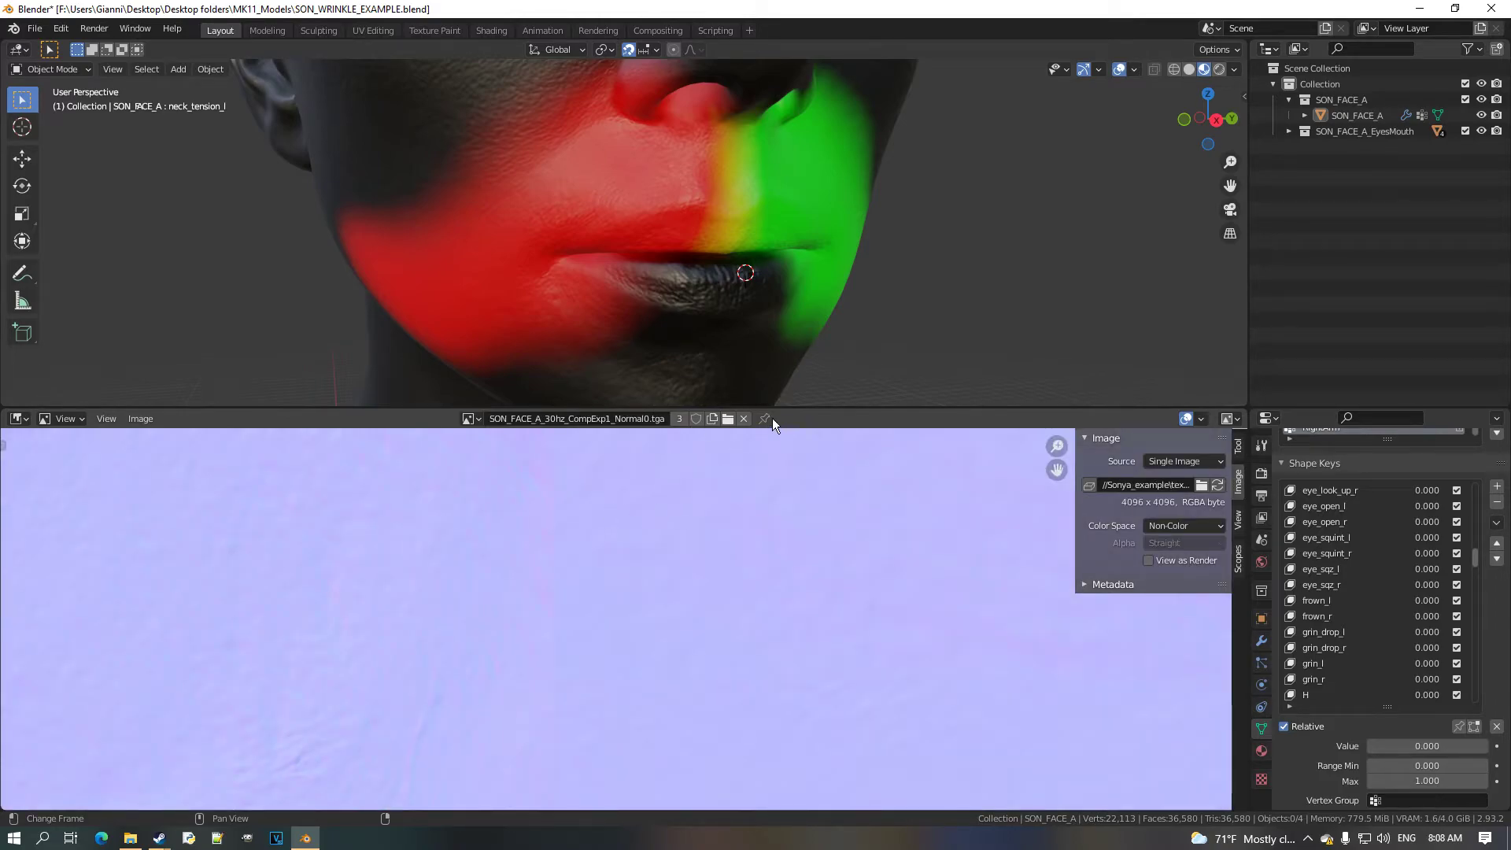
drag(772, 411, 768, 333)
key(Home)
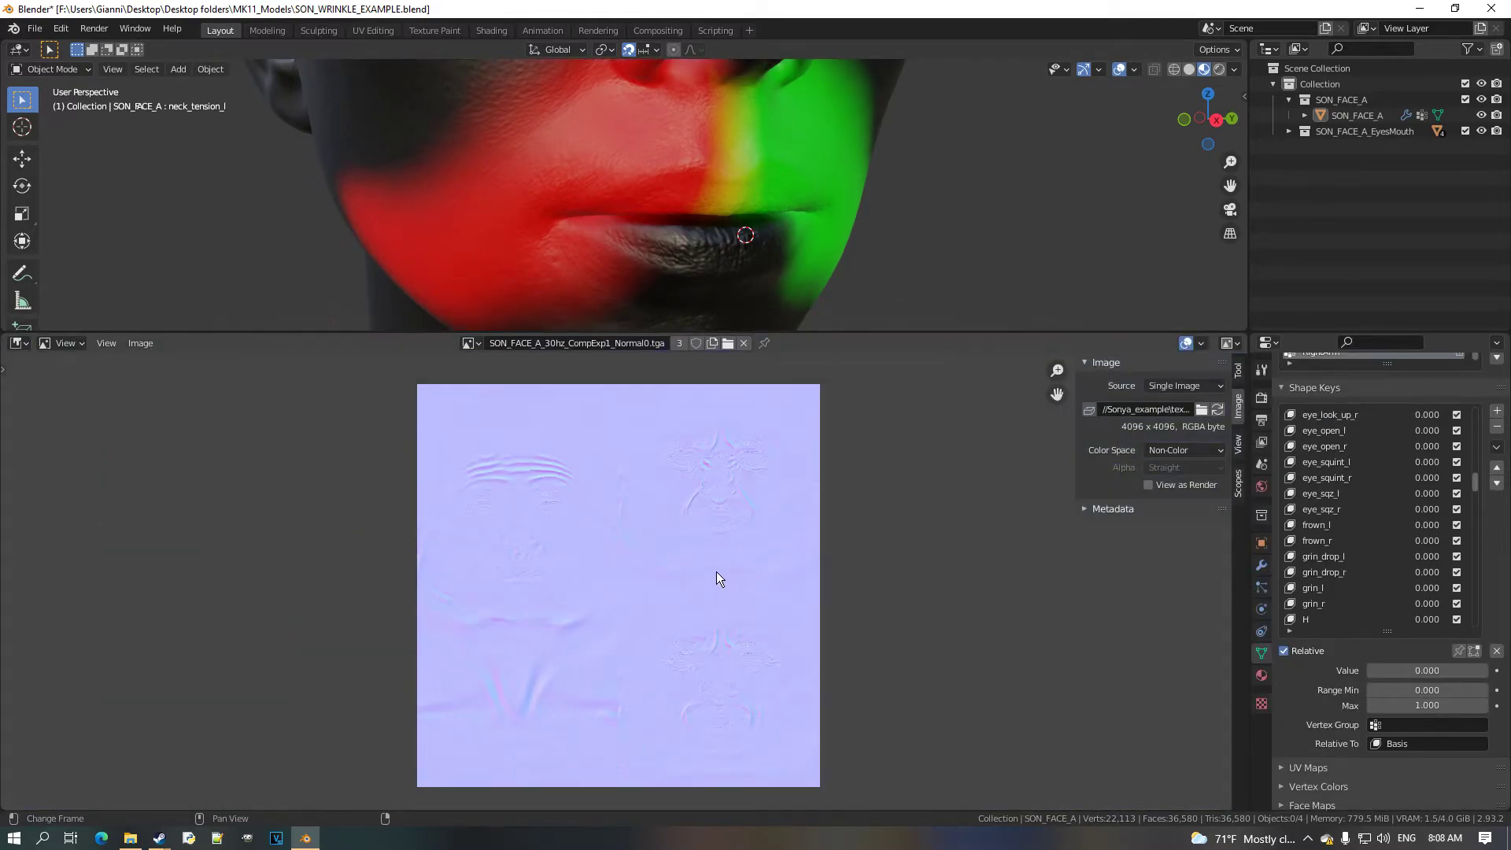
scroll(716, 580, up, 3)
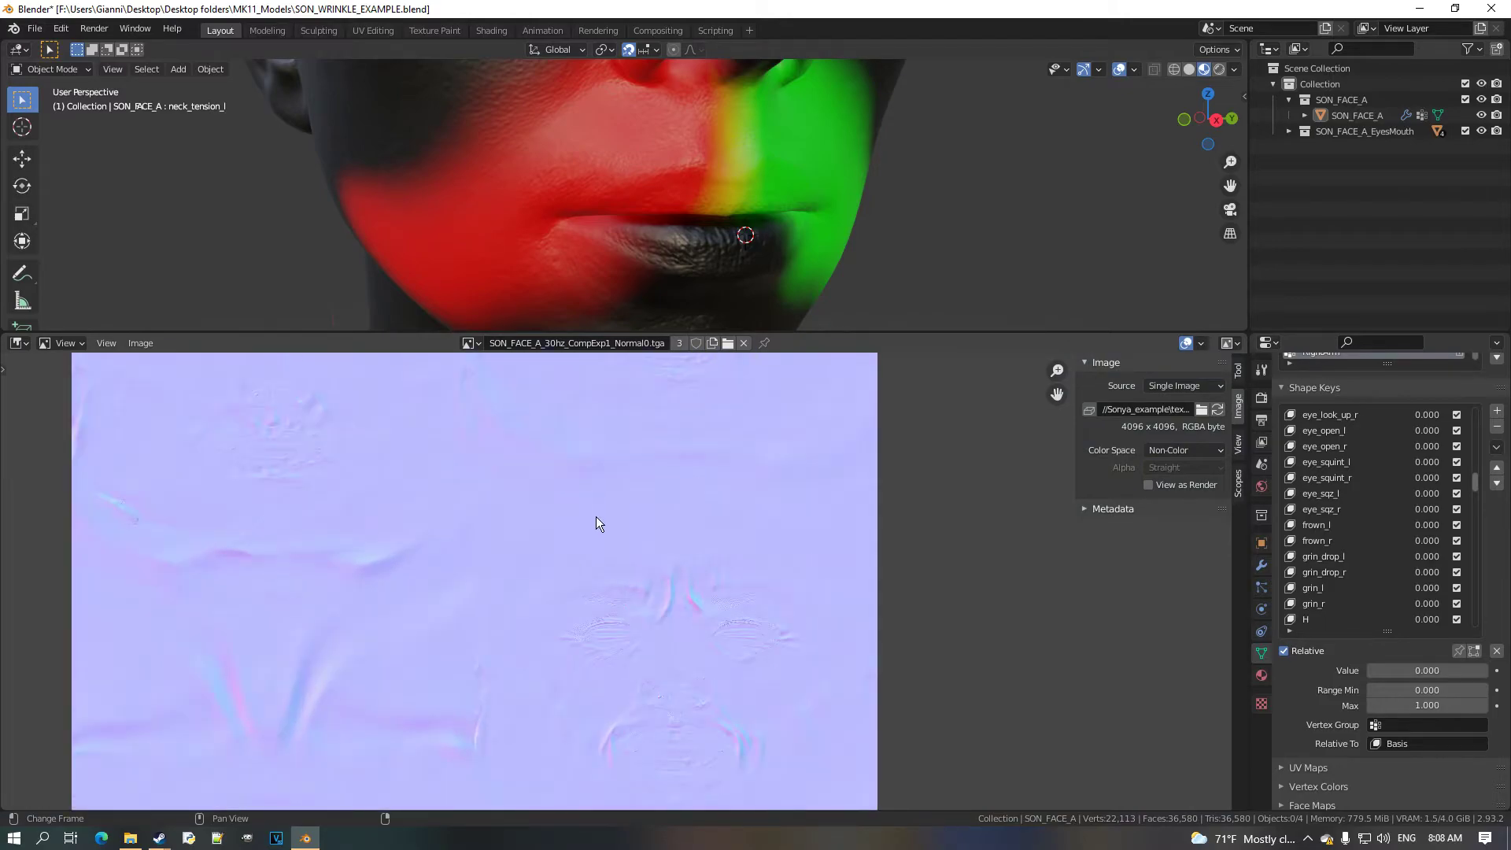
Display SON_FACE_A_30hz_CompExp2_Normal0.tga and examine the wrinkles in its upper quadrants.
click(472, 344)
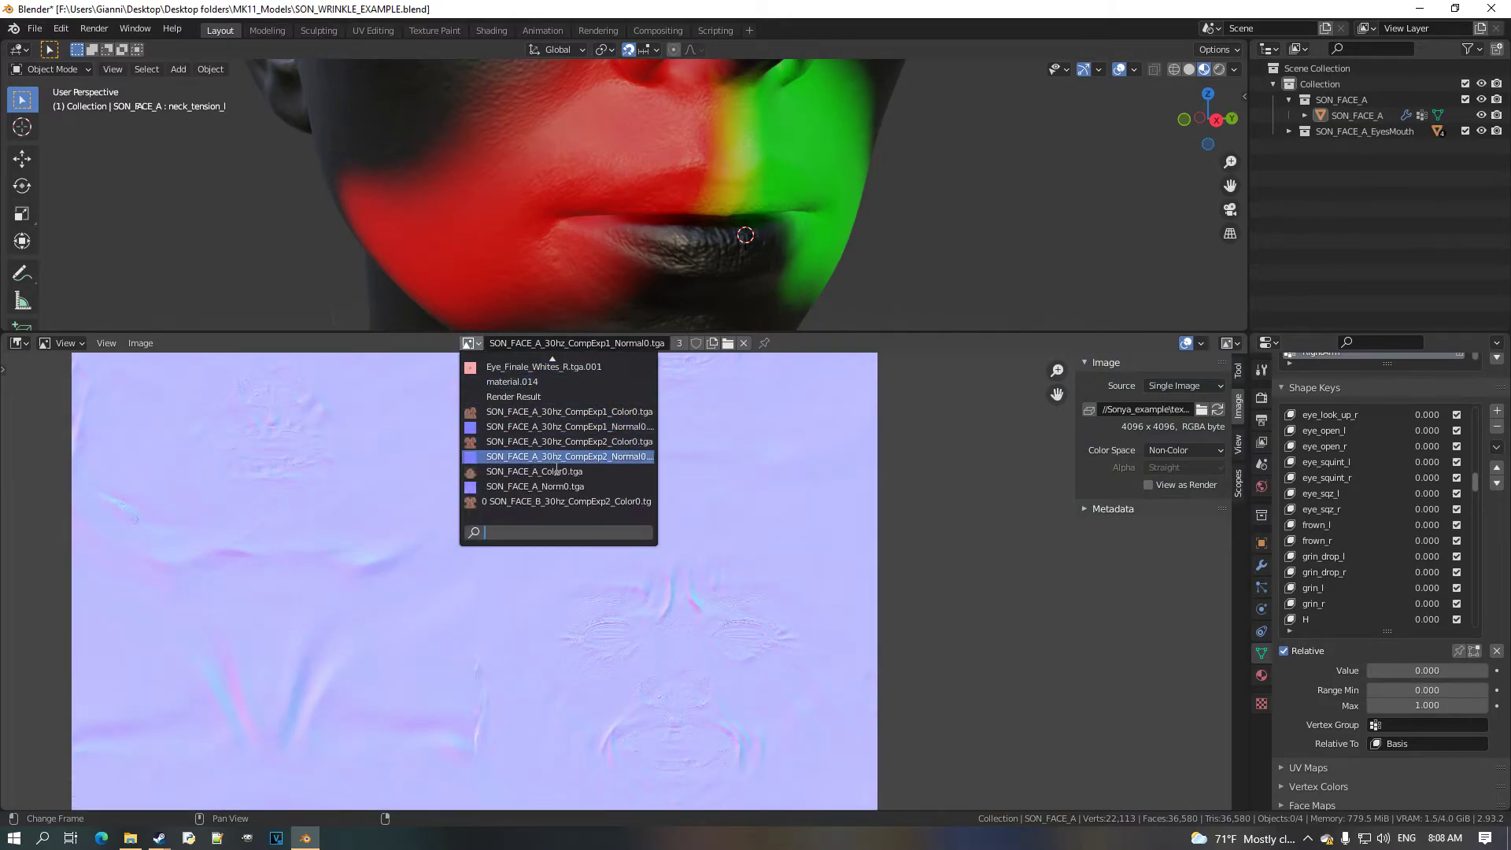
click(587, 466)
scroll(599, 540, down, 1)
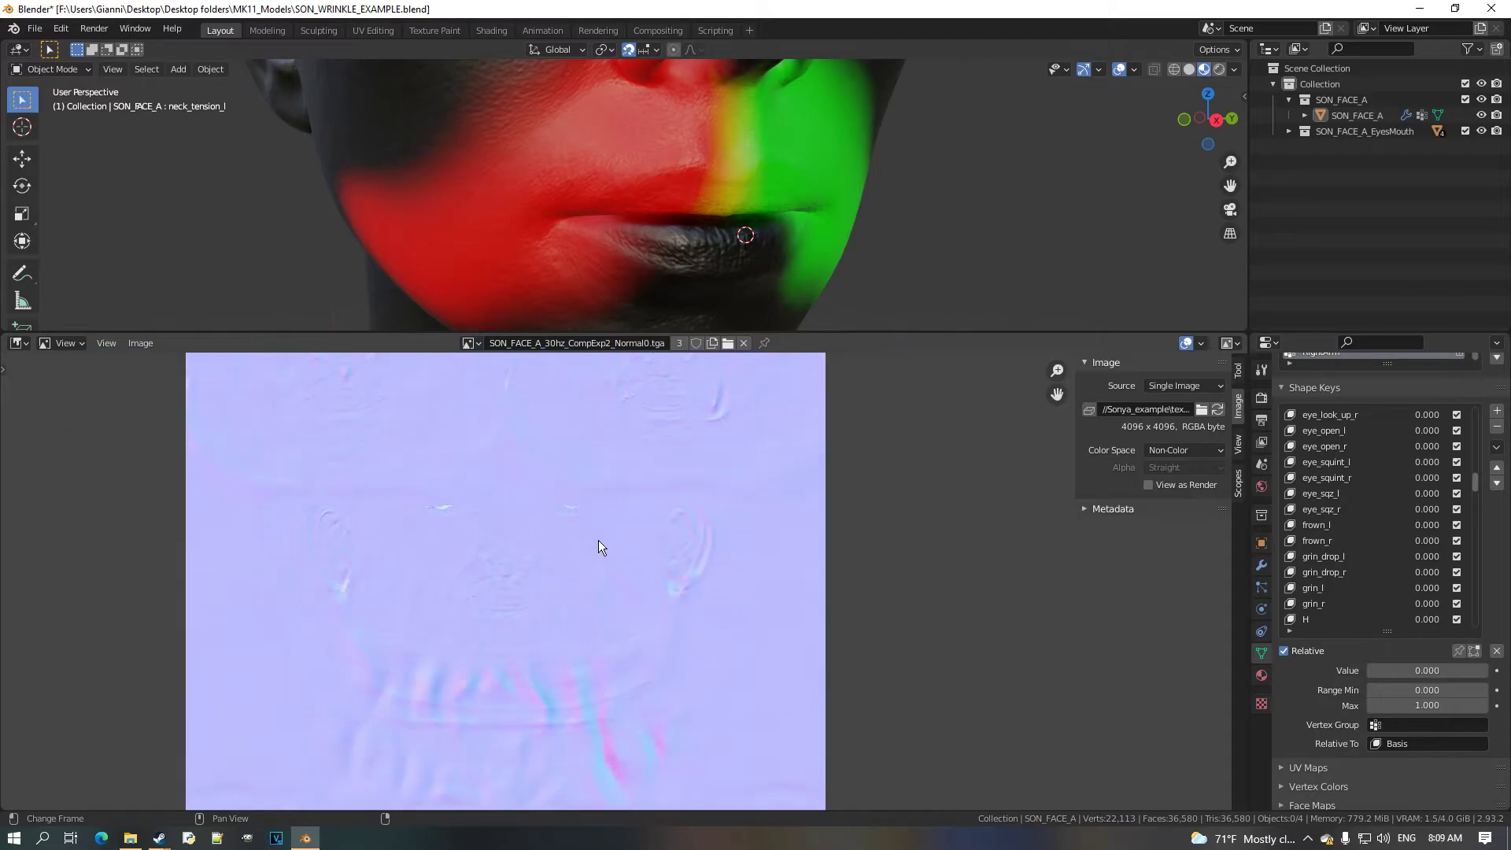
middle_drag(602, 541, 635, 673)
middle_drag(612, 610, 616, 648)
scroll(617, 647, up, 2)
middle_drag(595, 568, 526, 595)
scroll(658, 611, up, 2)
scroll(524, 590, down, 3)
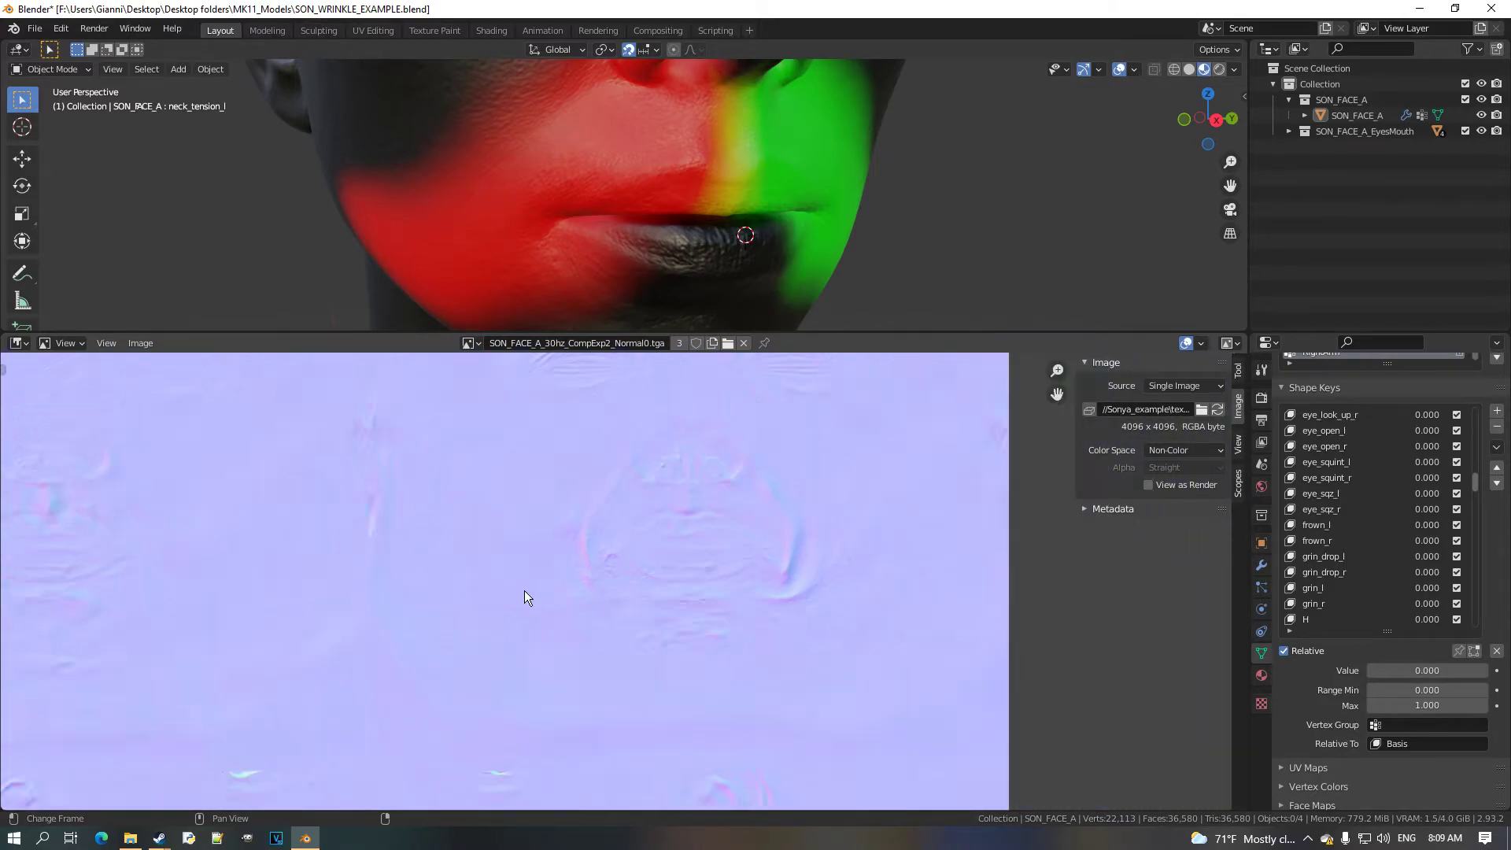
Compare the mask on the face with the mouth wrinkles in the CompExp2 normal map.
middle_drag(701, 299, 693, 235)
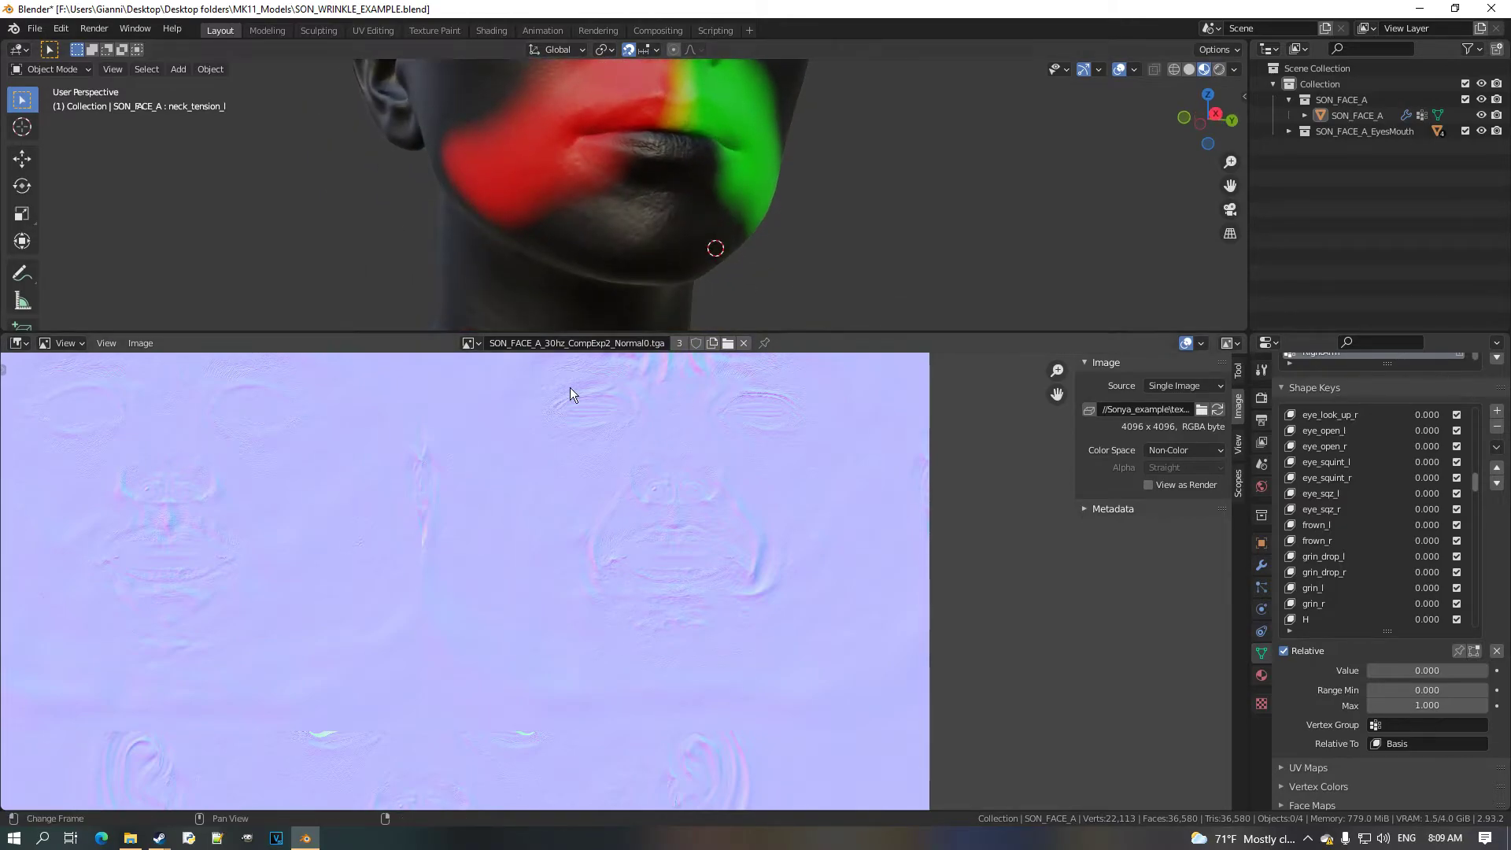
scroll(778, 598, up, 2)
middle_drag(778, 598, 729, 602)
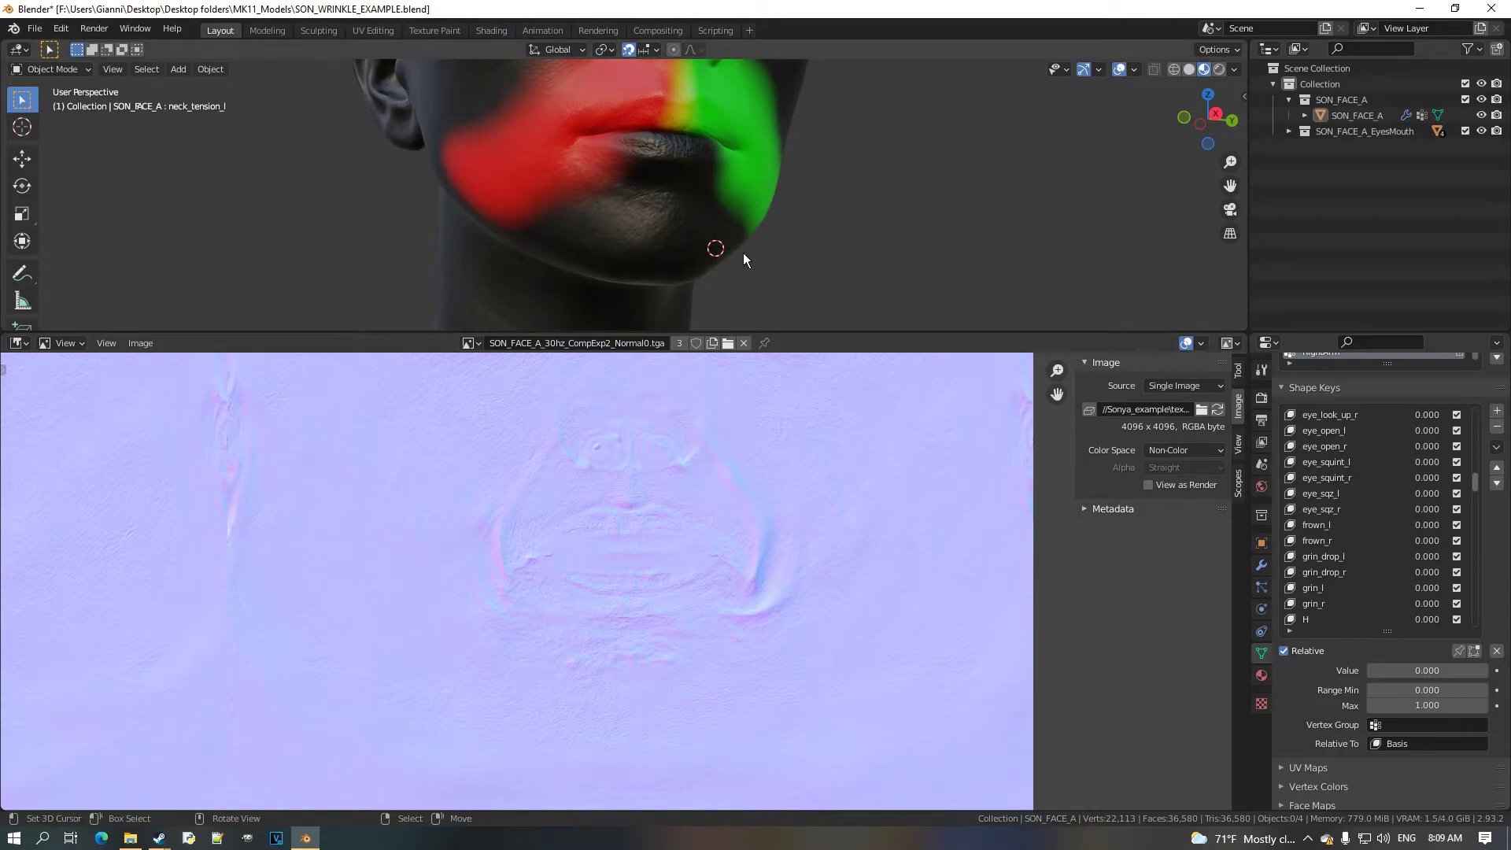
scroll(551, 551, down, 5)
middle_drag(551, 551, 656, 474)
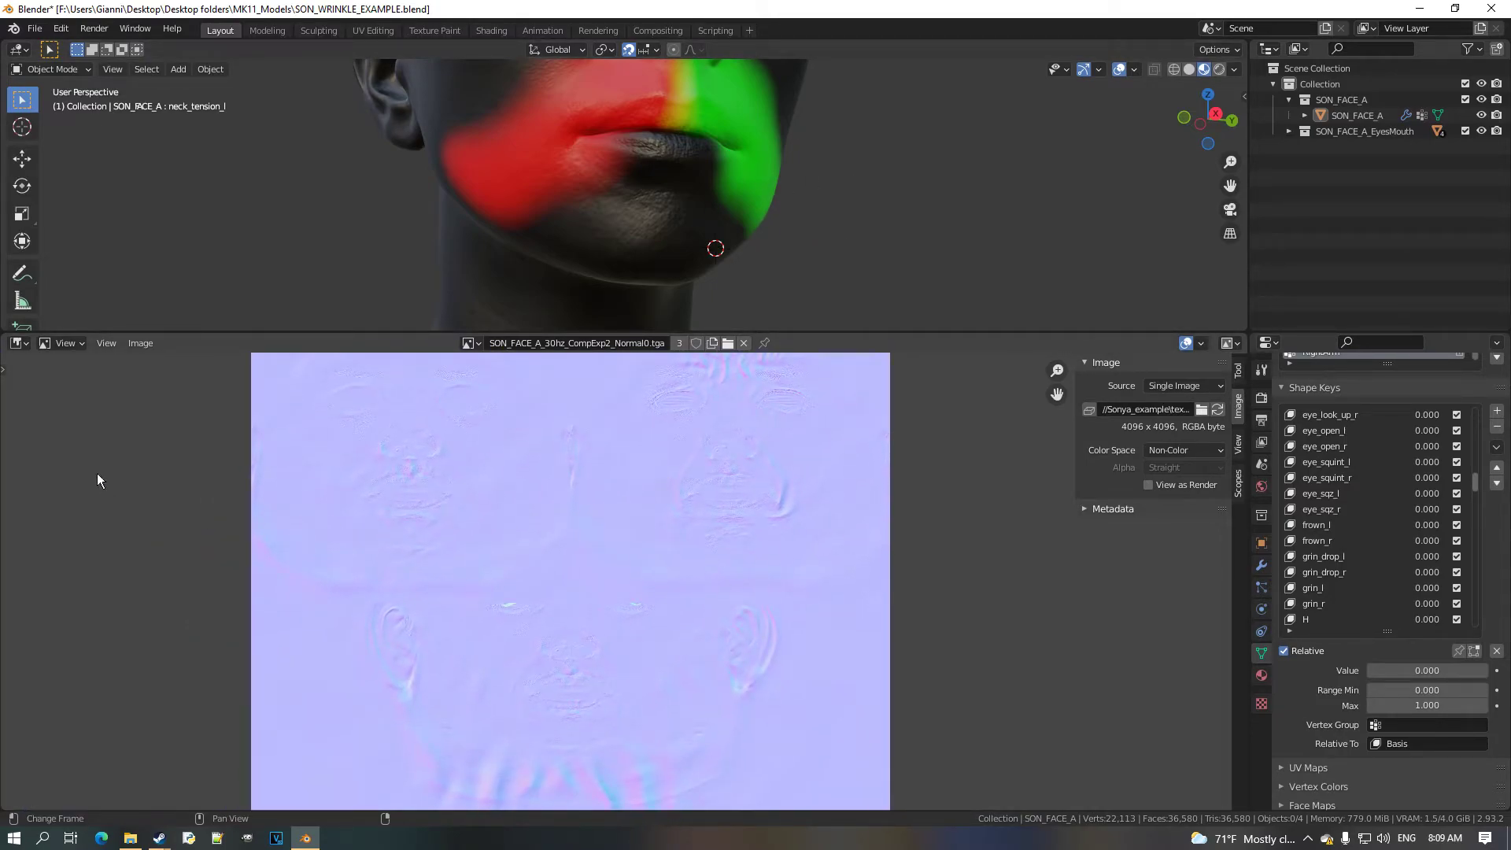
Display CHAR_Face_30hz_BlendMask20.tga in the Image Editor and examine its four quadrants of region masks.
scroll(420, 621, up, 2)
middle_drag(408, 601, 252, 628)
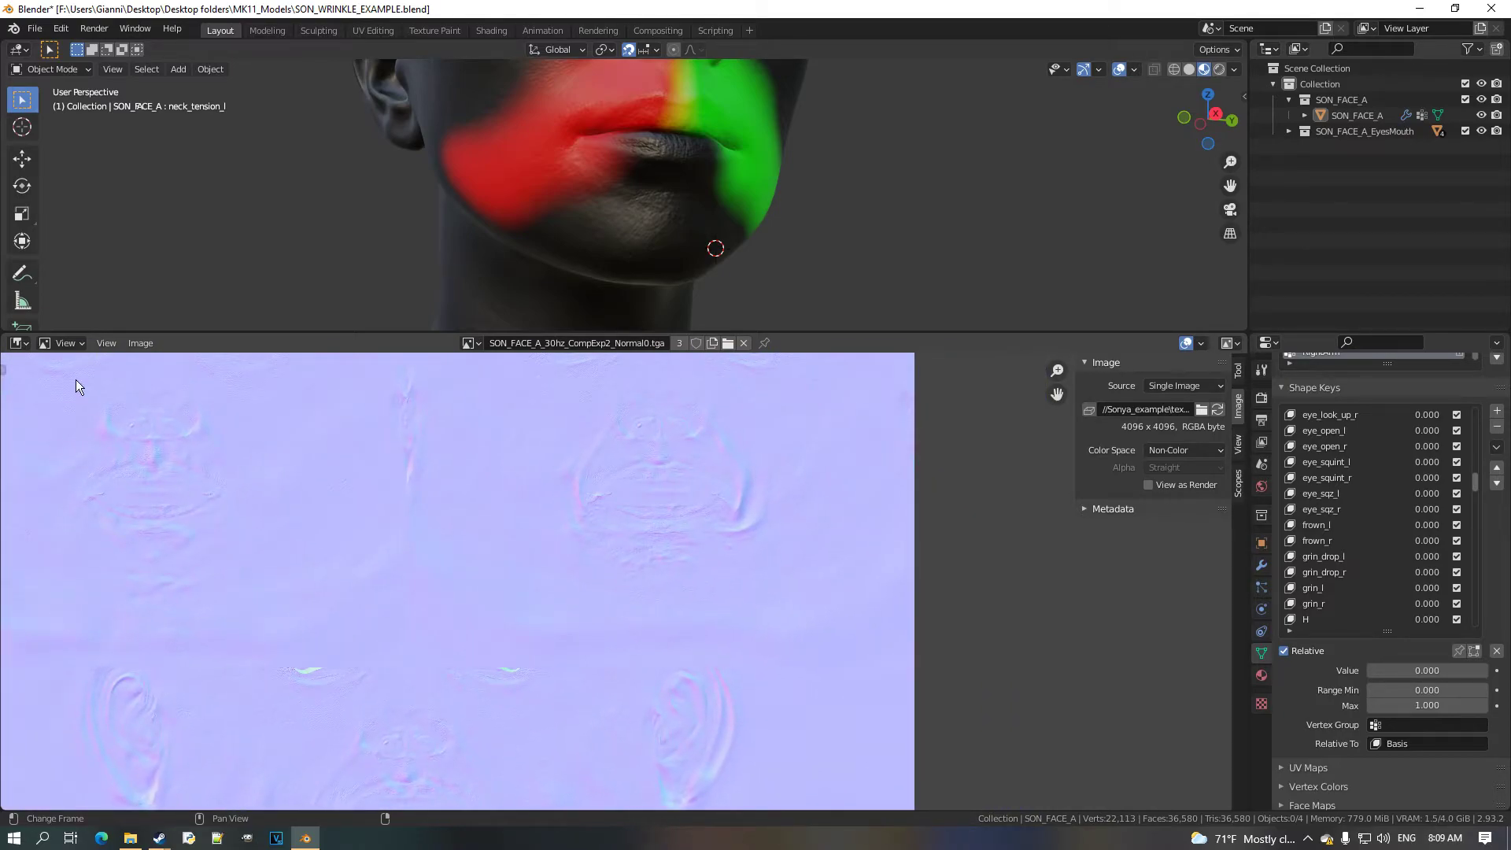
click(27, 342)
click(471, 343)
scroll(556, 492, up, 4)
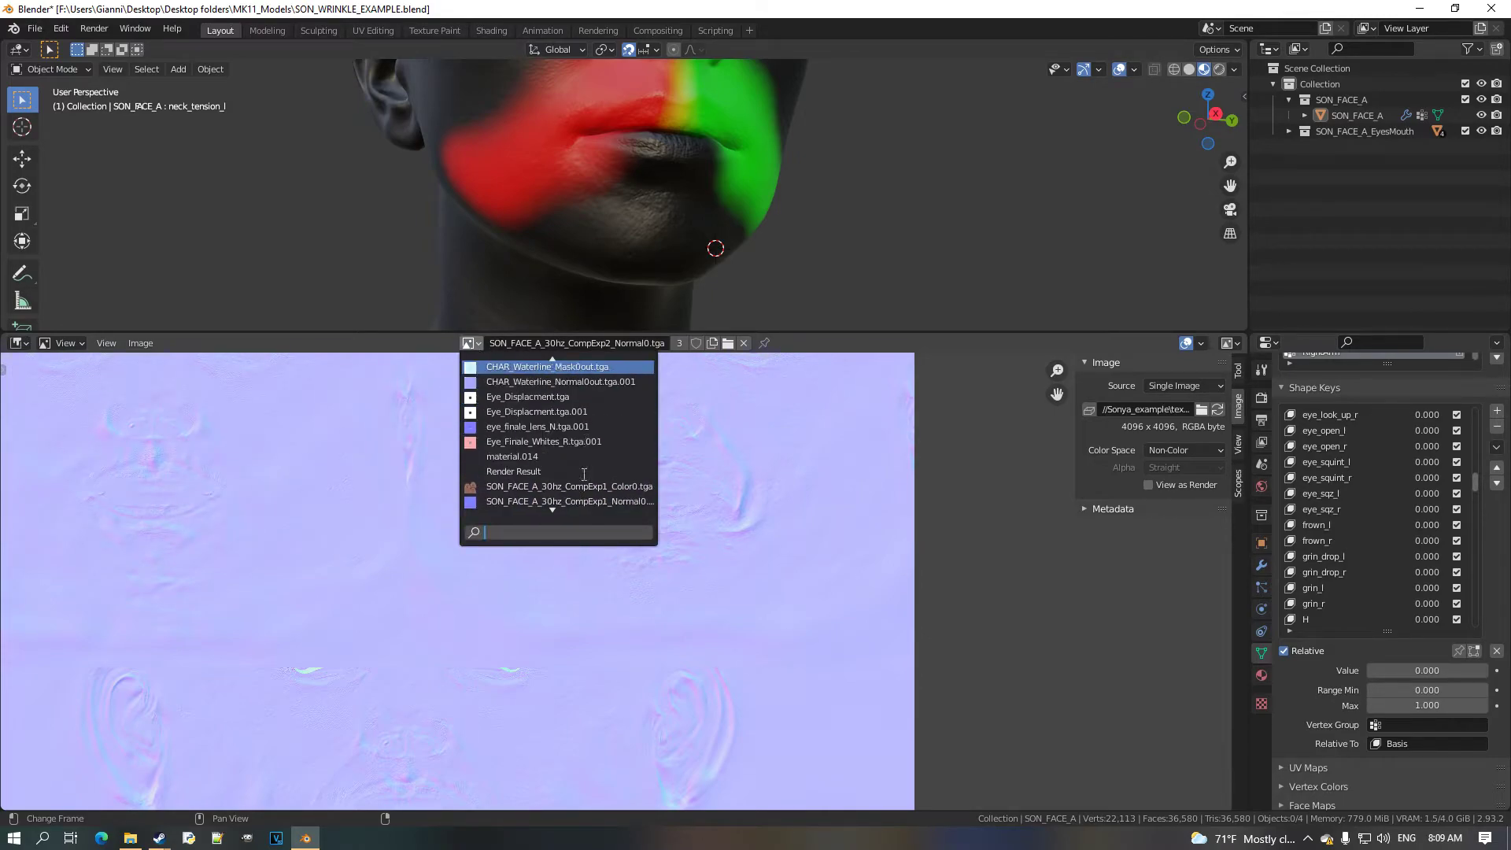
scroll(586, 470, up, 2)
click(629, 470)
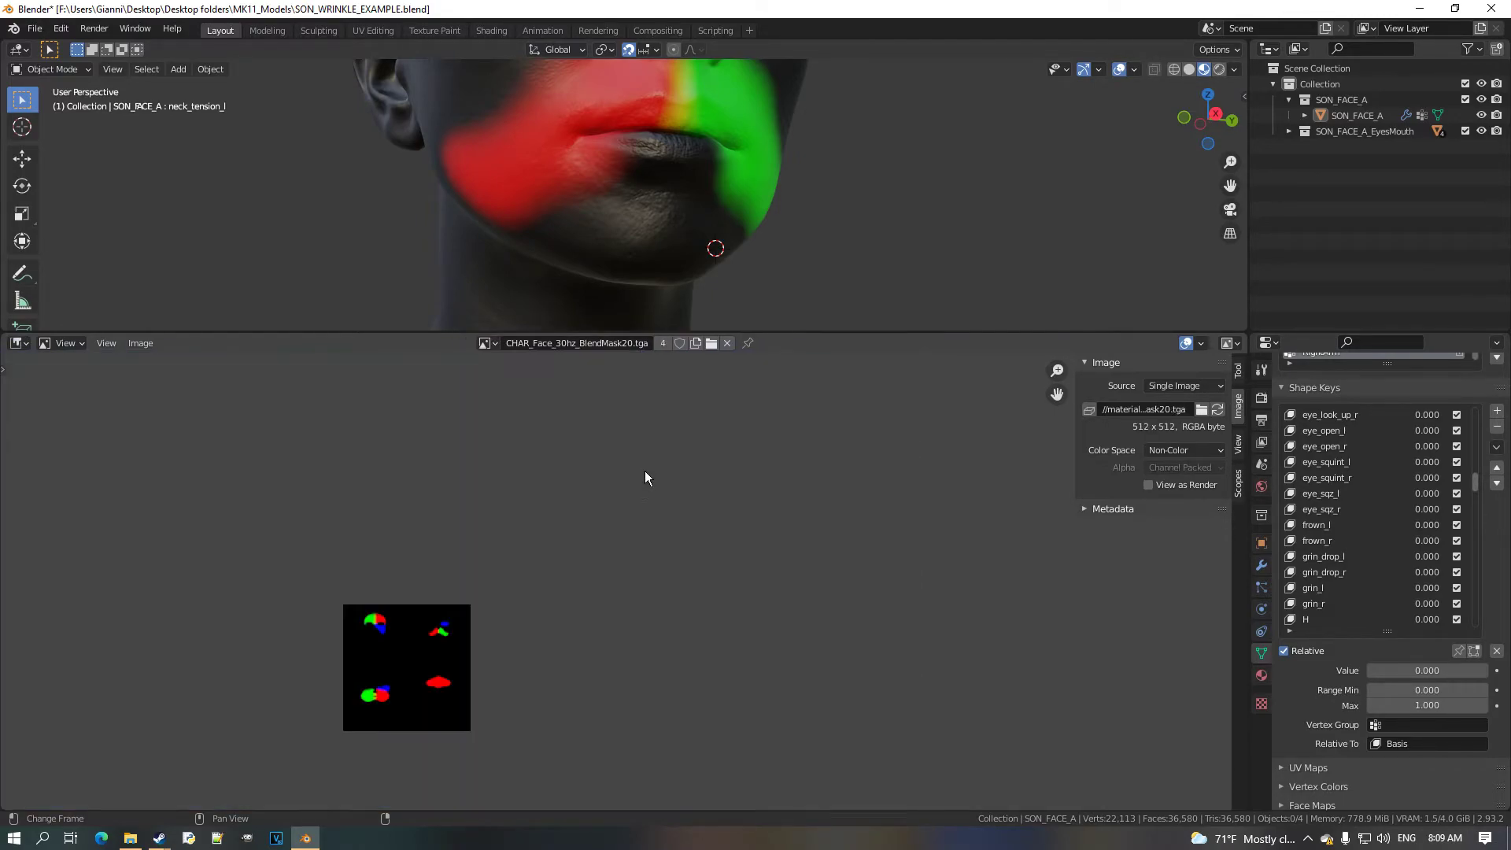
scroll(497, 572, up, 5)
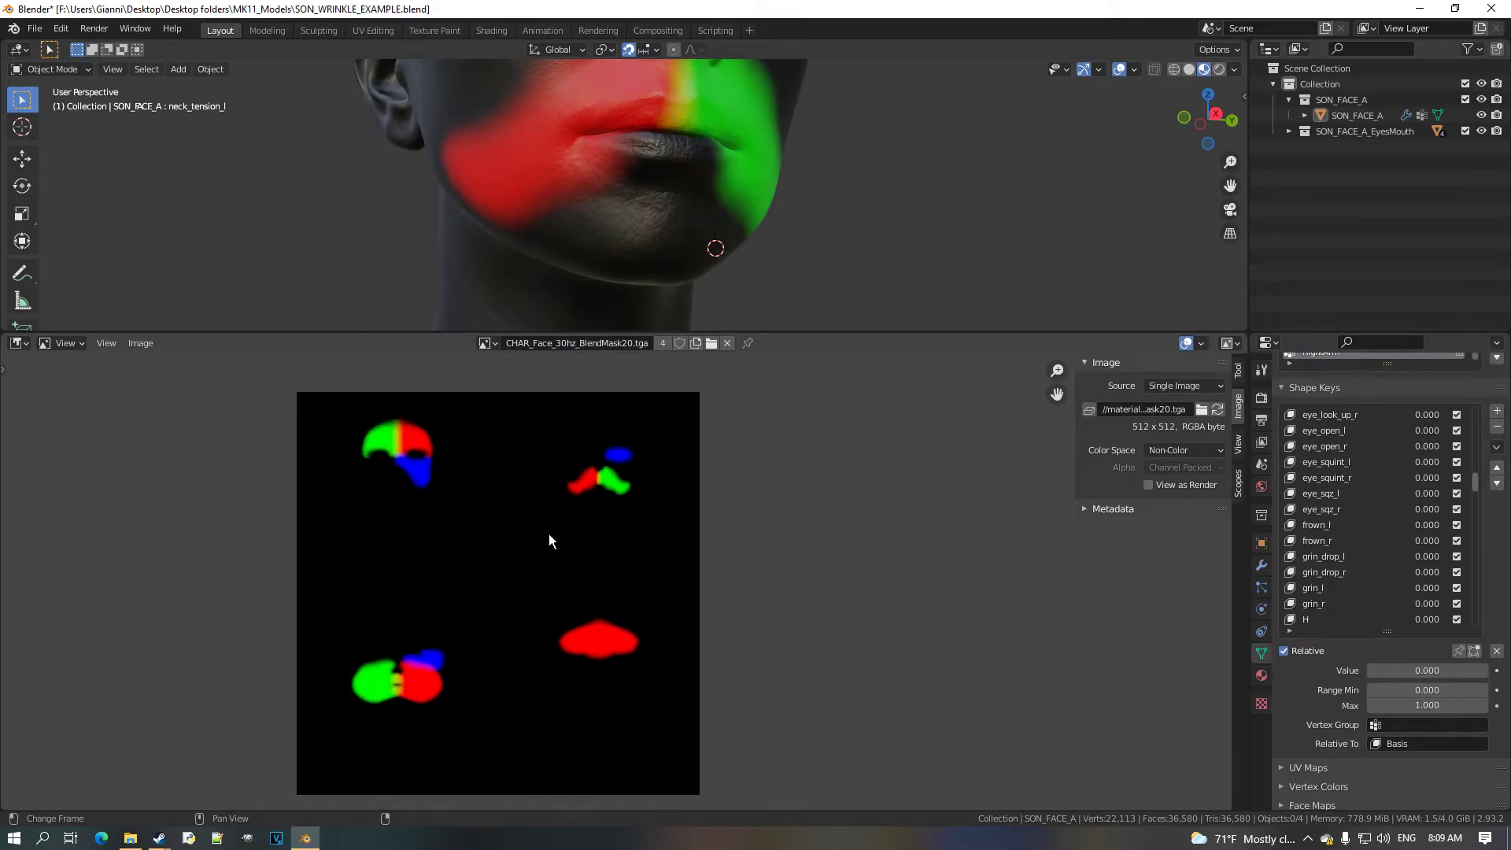
Display CHAR_Face_30hz_BlendMask30.tga in the Image Editor and examine its region masks.
click(504, 354)
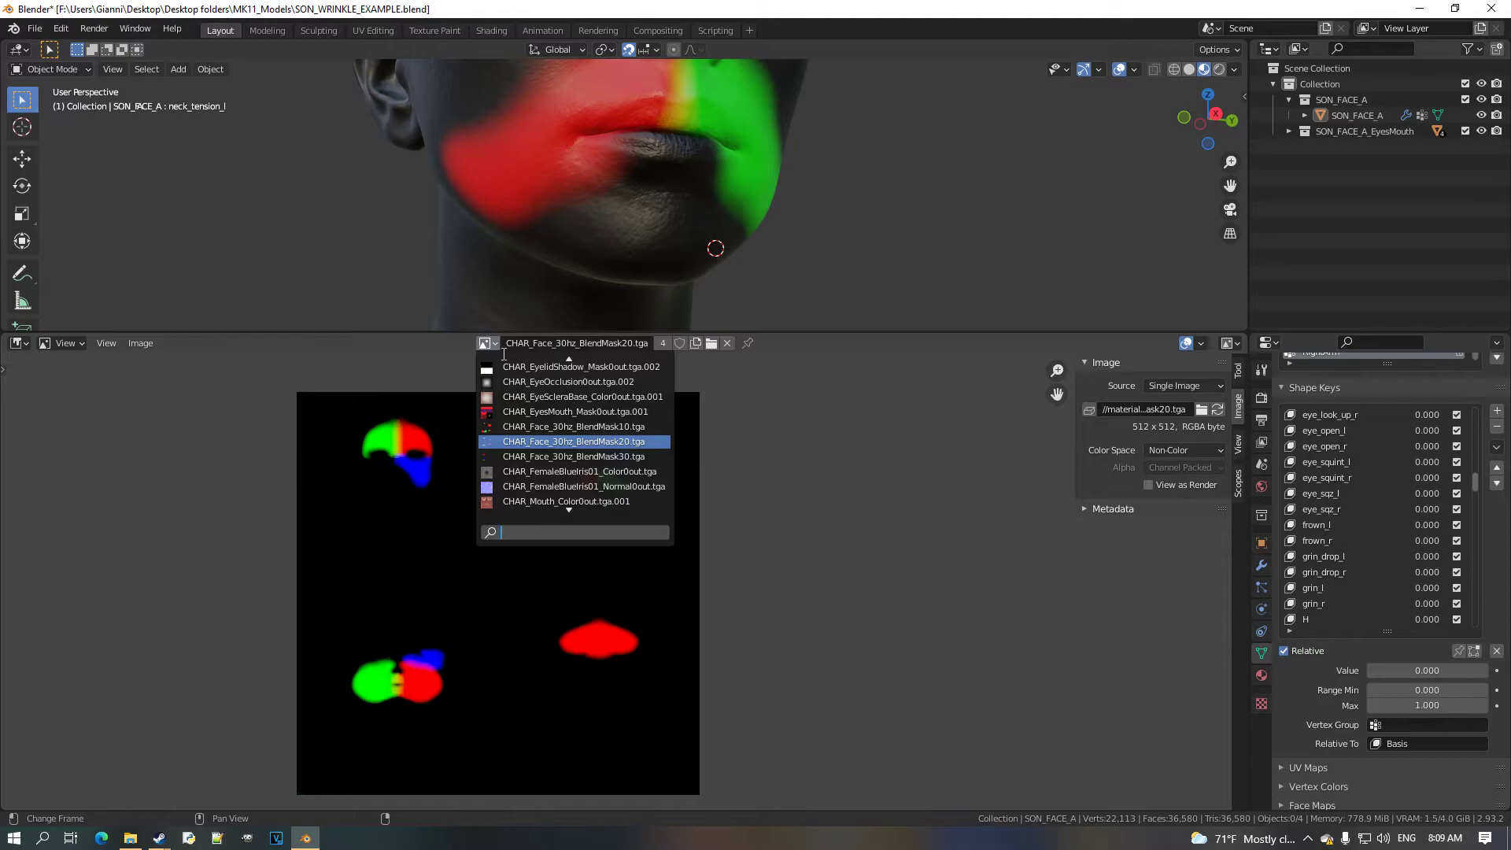
click(602, 456)
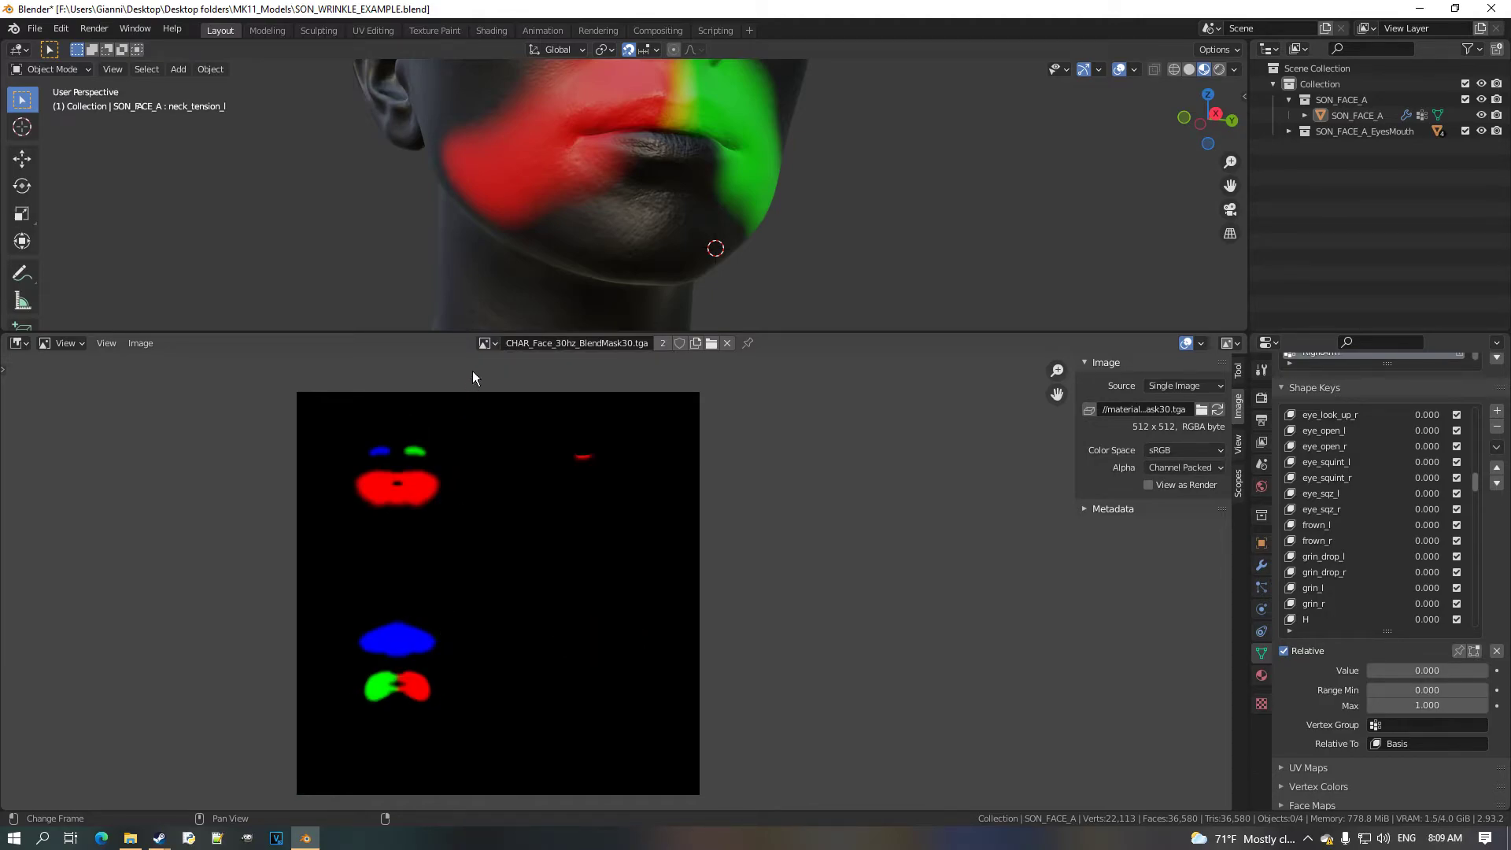
click(487, 344)
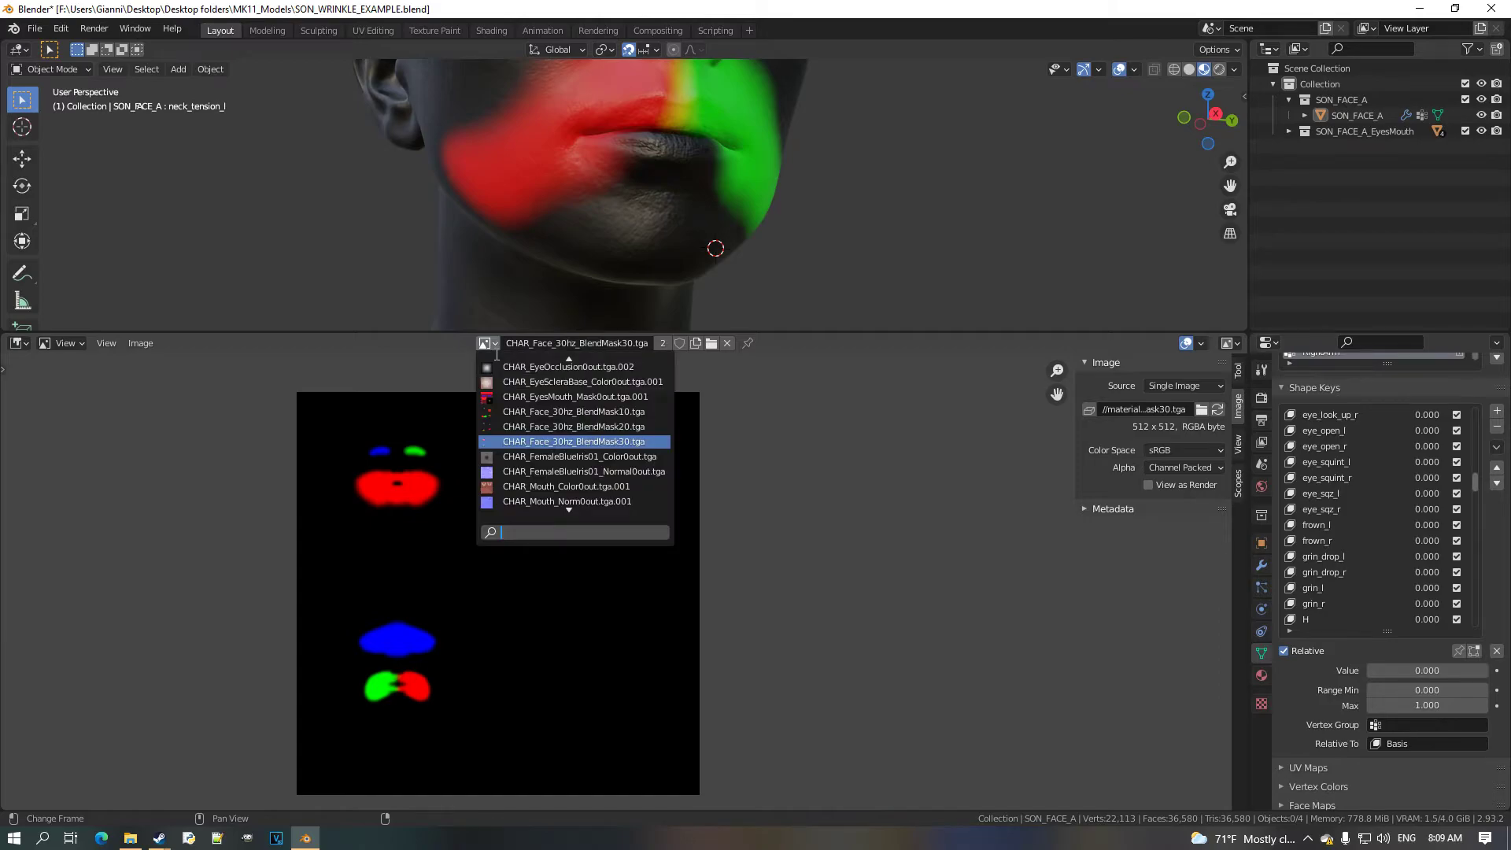
click(407, 705)
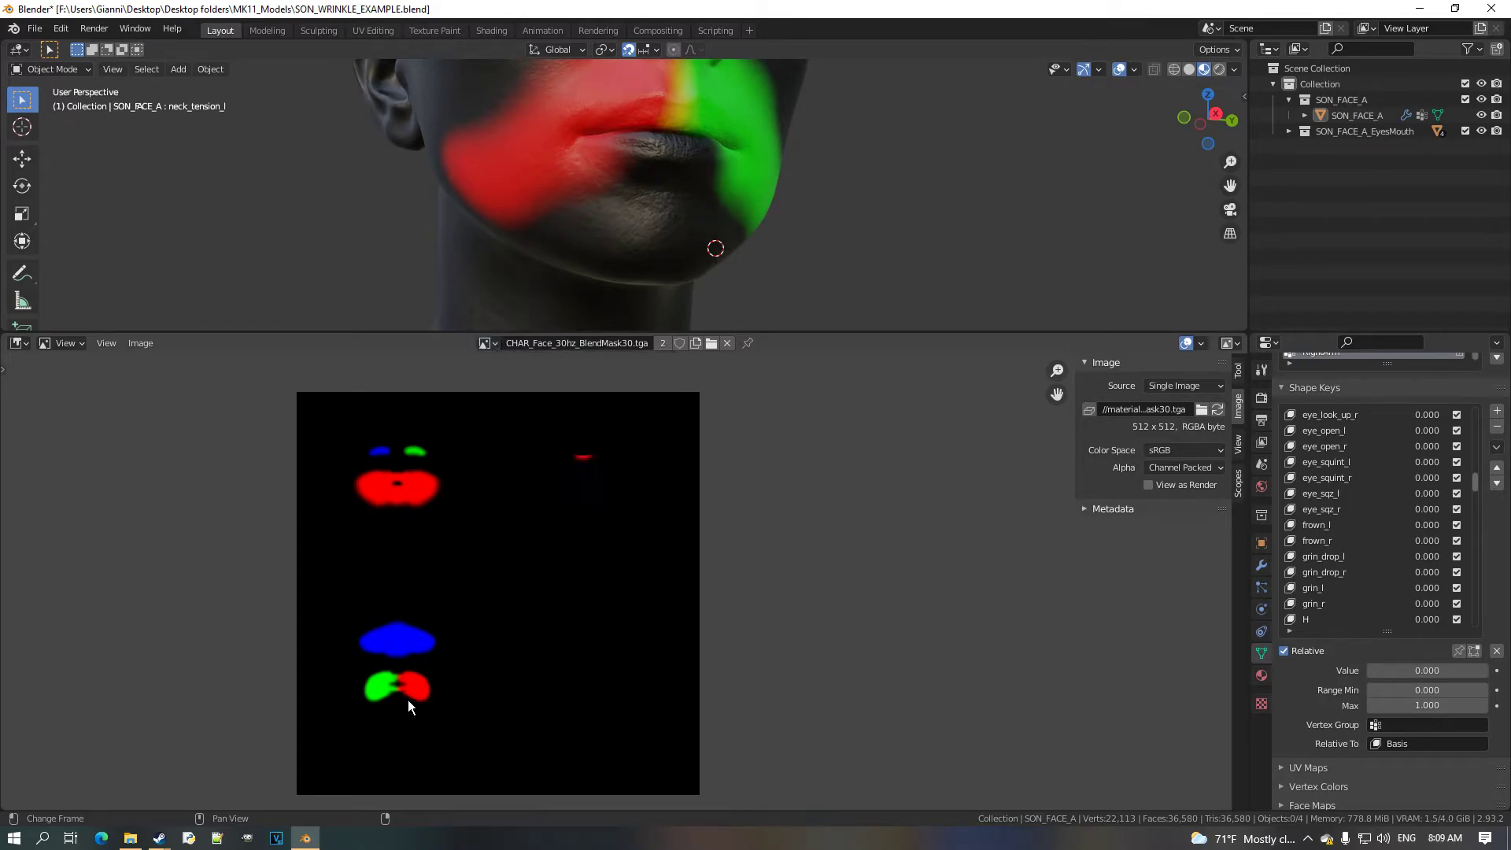
click(487, 344)
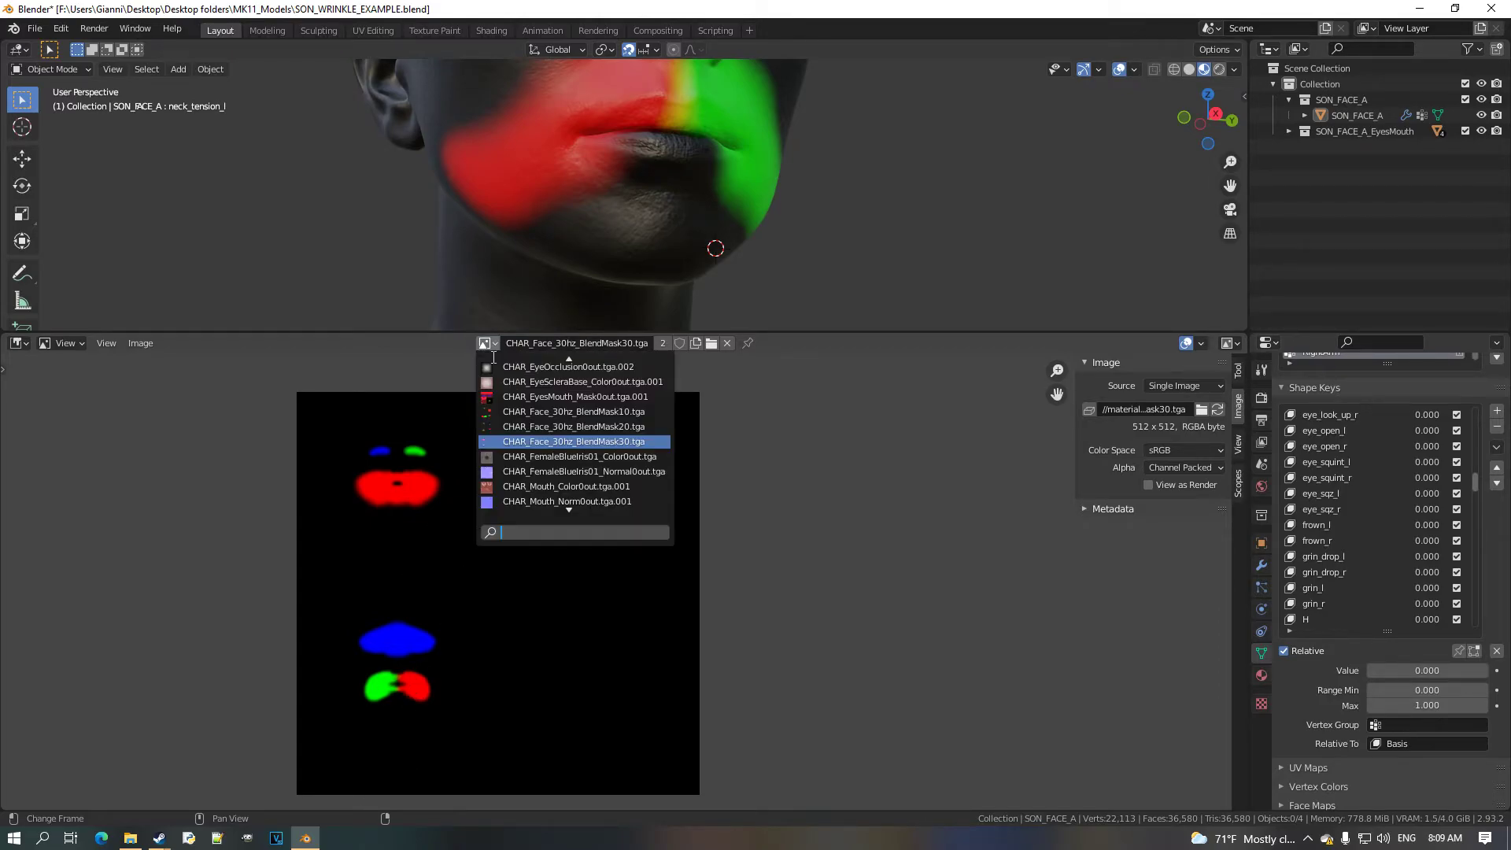
click(640, 442)
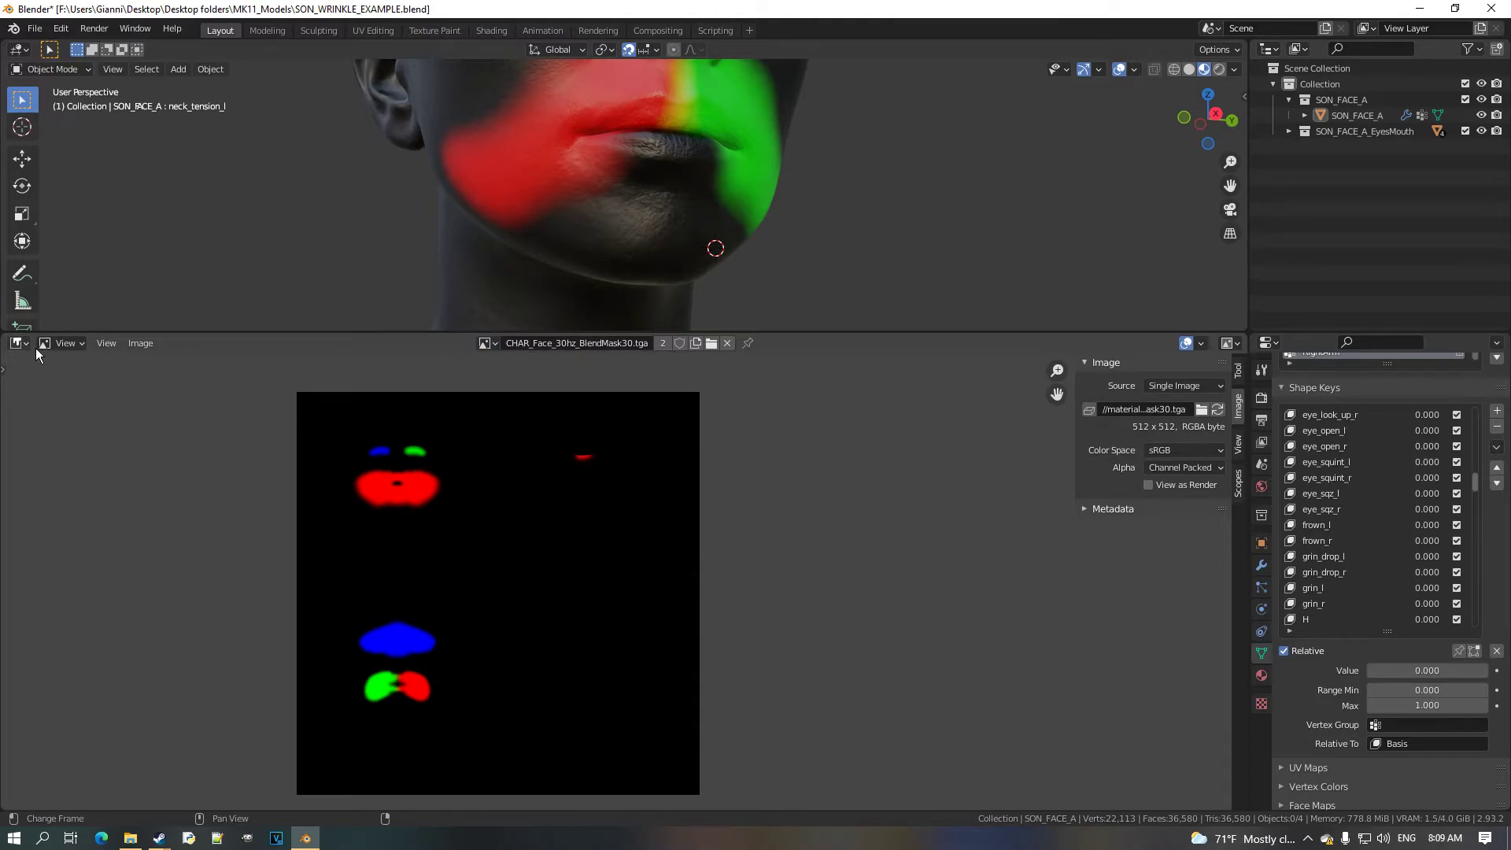
Compare BlendMask20 with BlendMask30 in the Image Editor, ending on BlendMask30's lower-left mouth masks.
click(487, 344)
click(573, 419)
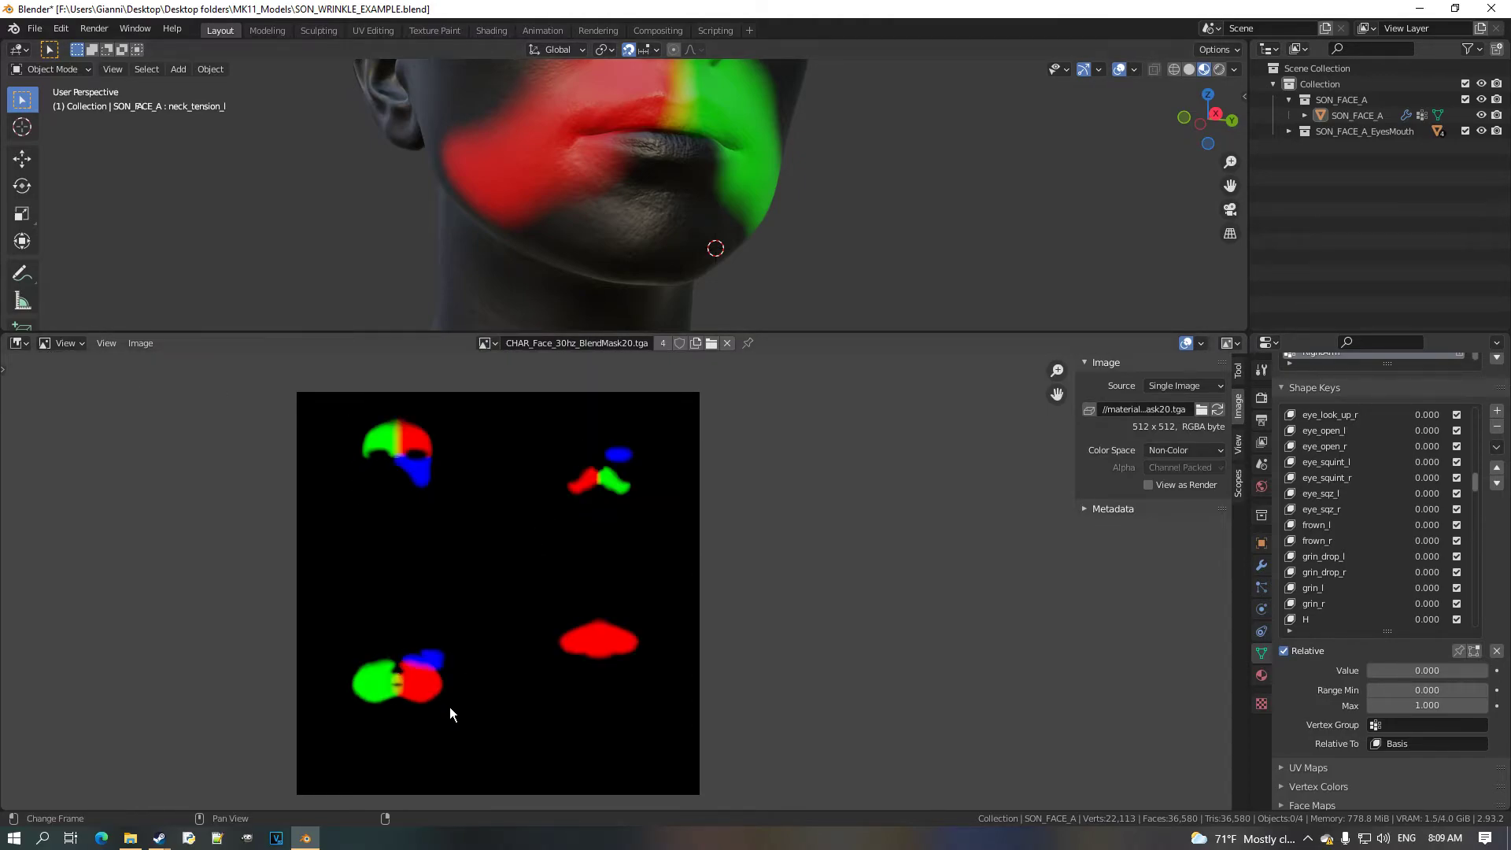
click(487, 344)
click(578, 455)
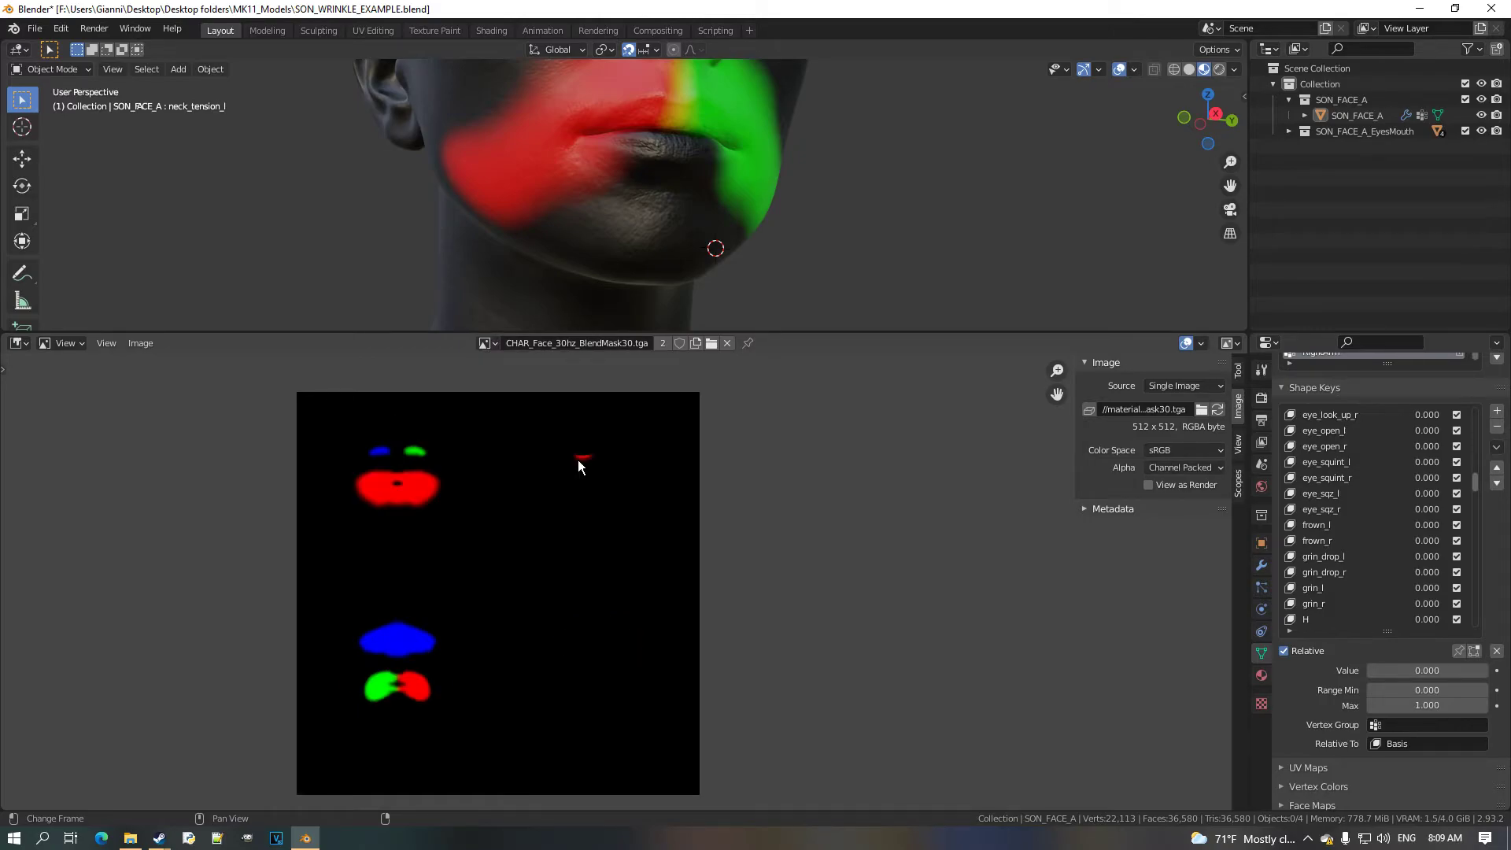
scroll(533, 632, up, 2)
scroll(532, 625, left, 5)
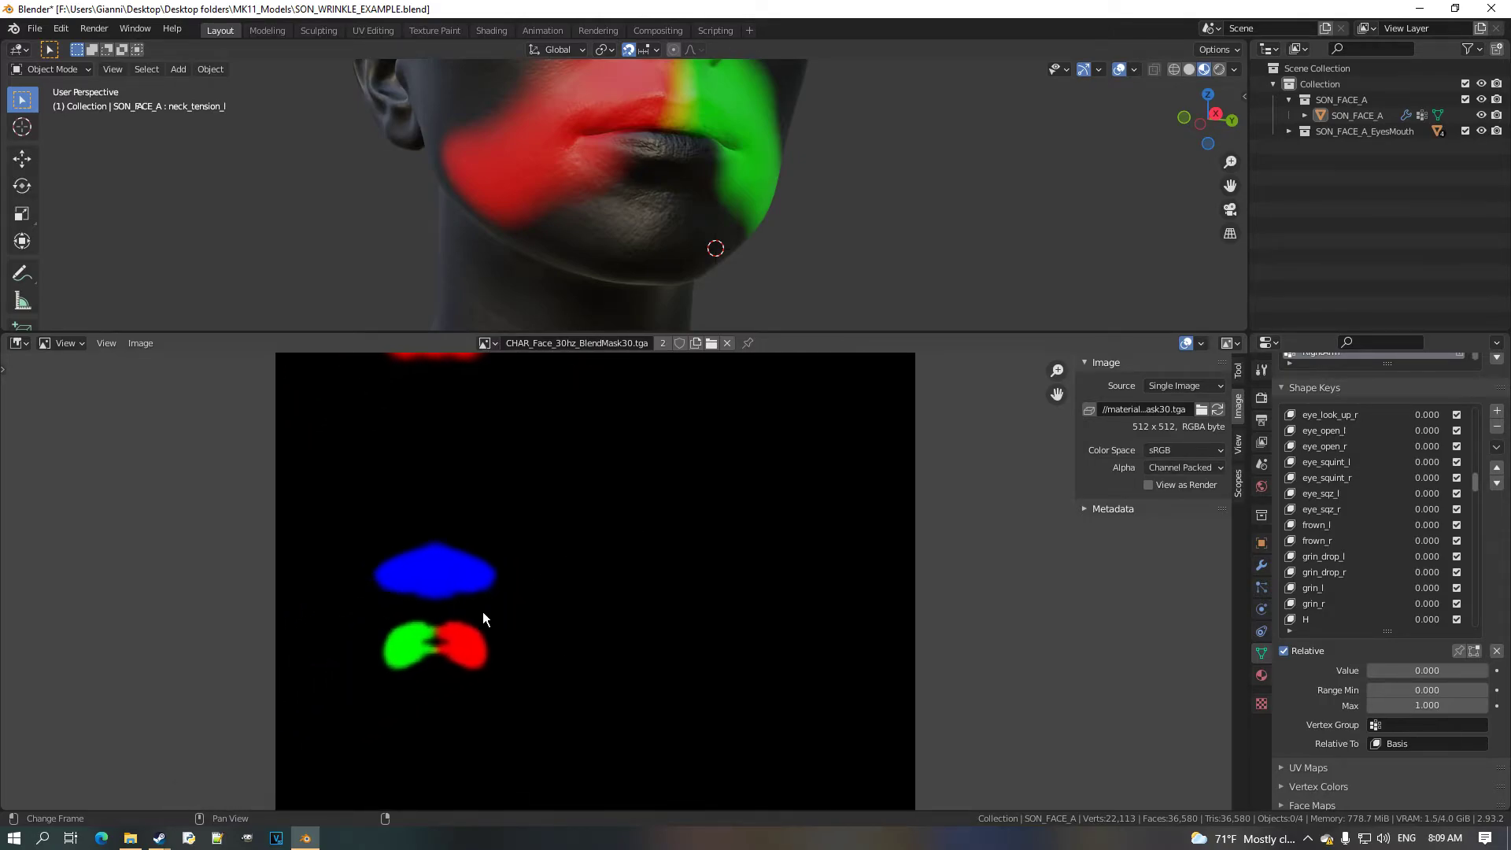
scroll(501, 603, up, 2)
Return to the Shader Editor, assign CHAR_Face_30hz_BlendMask30.tga to the lowest mask texture node and collapse the node.
click(19, 343)
click(101, 506)
scroll(367, 554, down, 1)
click(565, 499)
key(h)
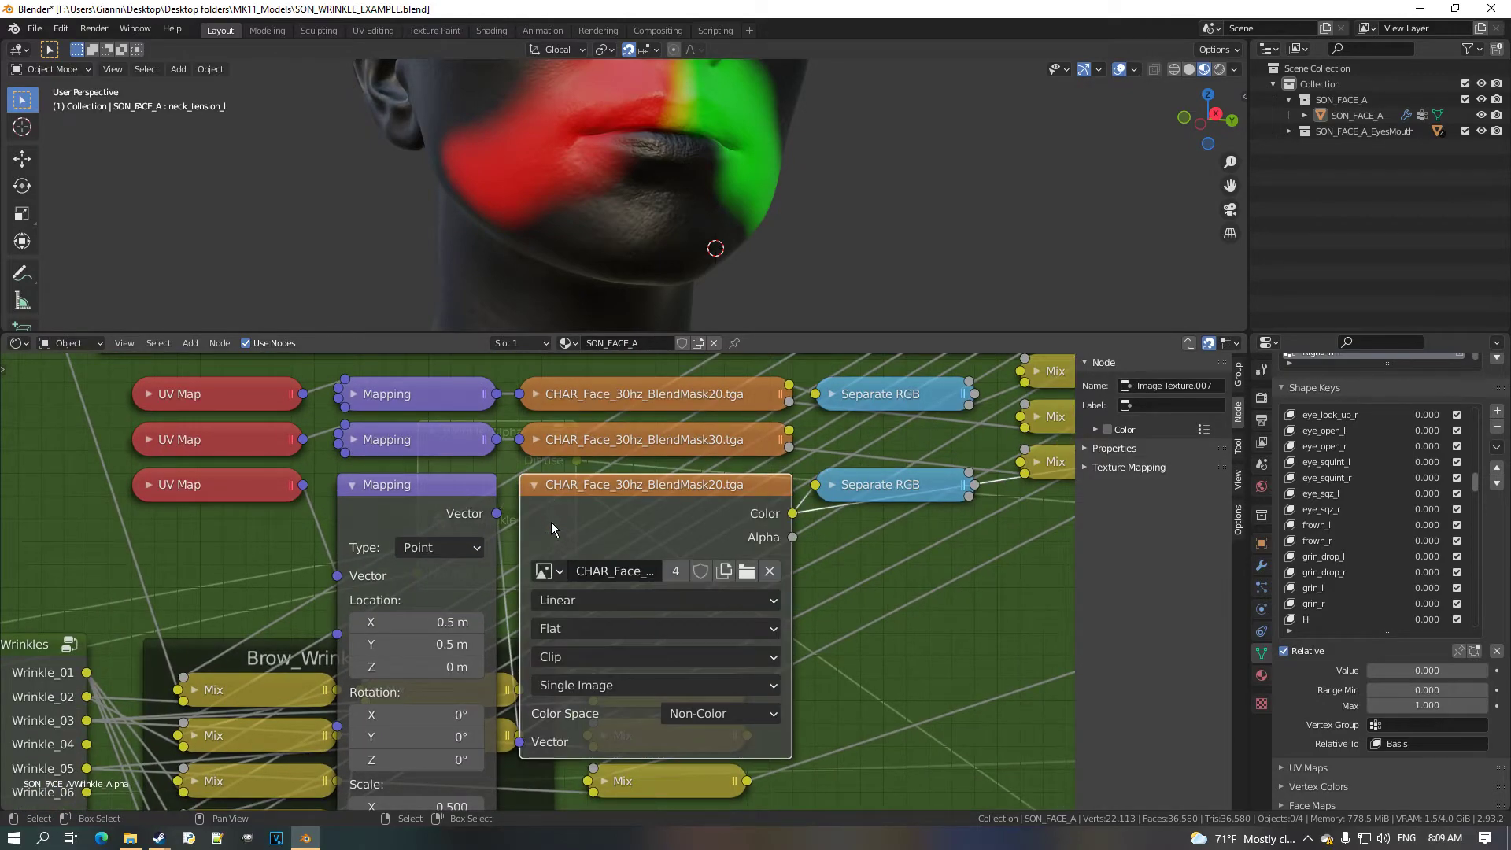
click(550, 575)
click(582, 468)
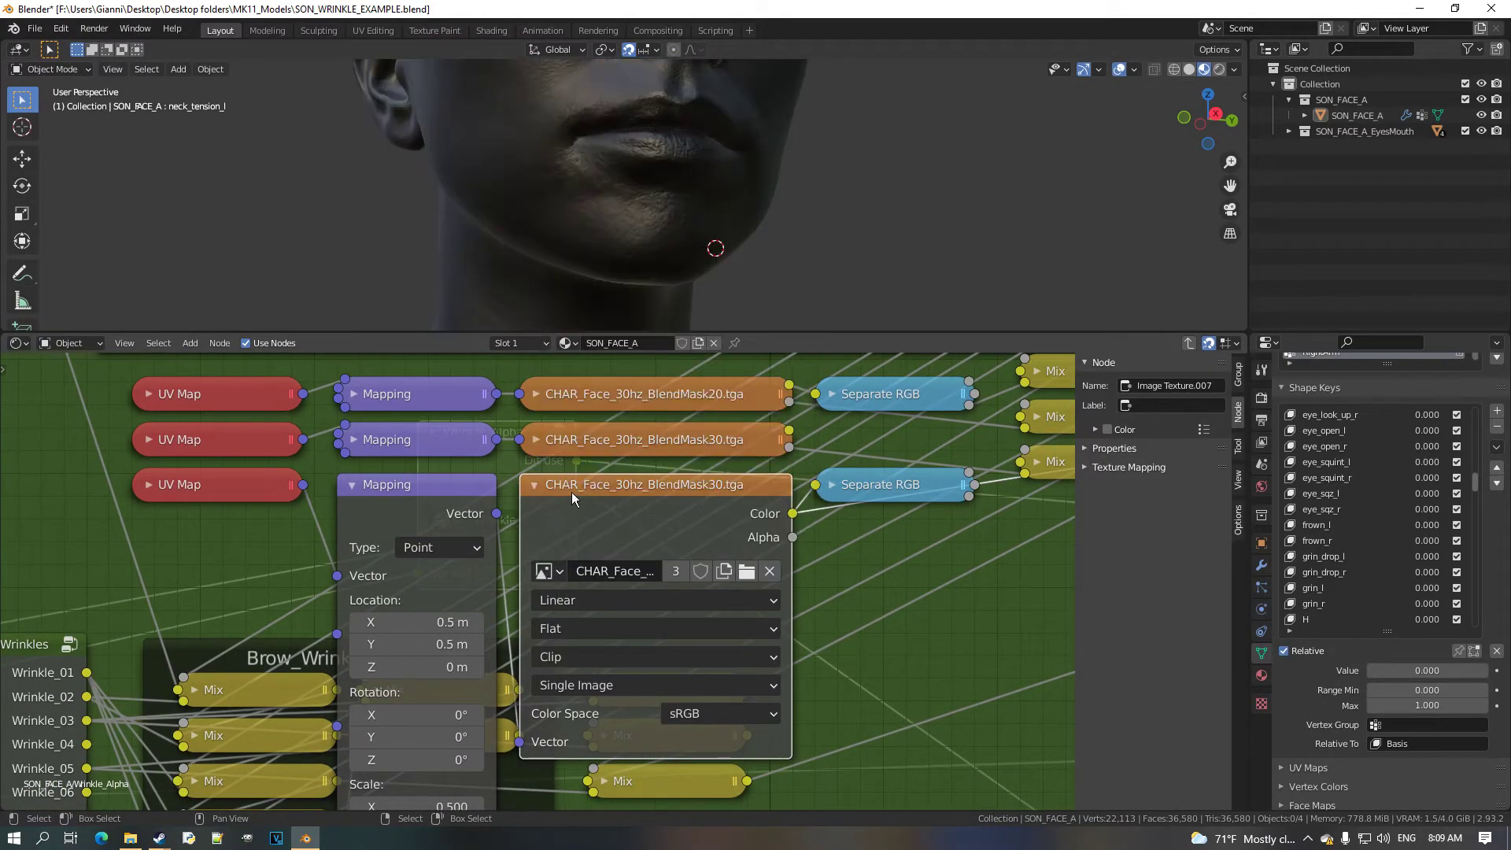
key(h)
Set the Mapping node's X and Y location to 0 m and inspect the mask around the mouth.
scroll(625, 317, down, 2)
scroll(625, 318, down, 3)
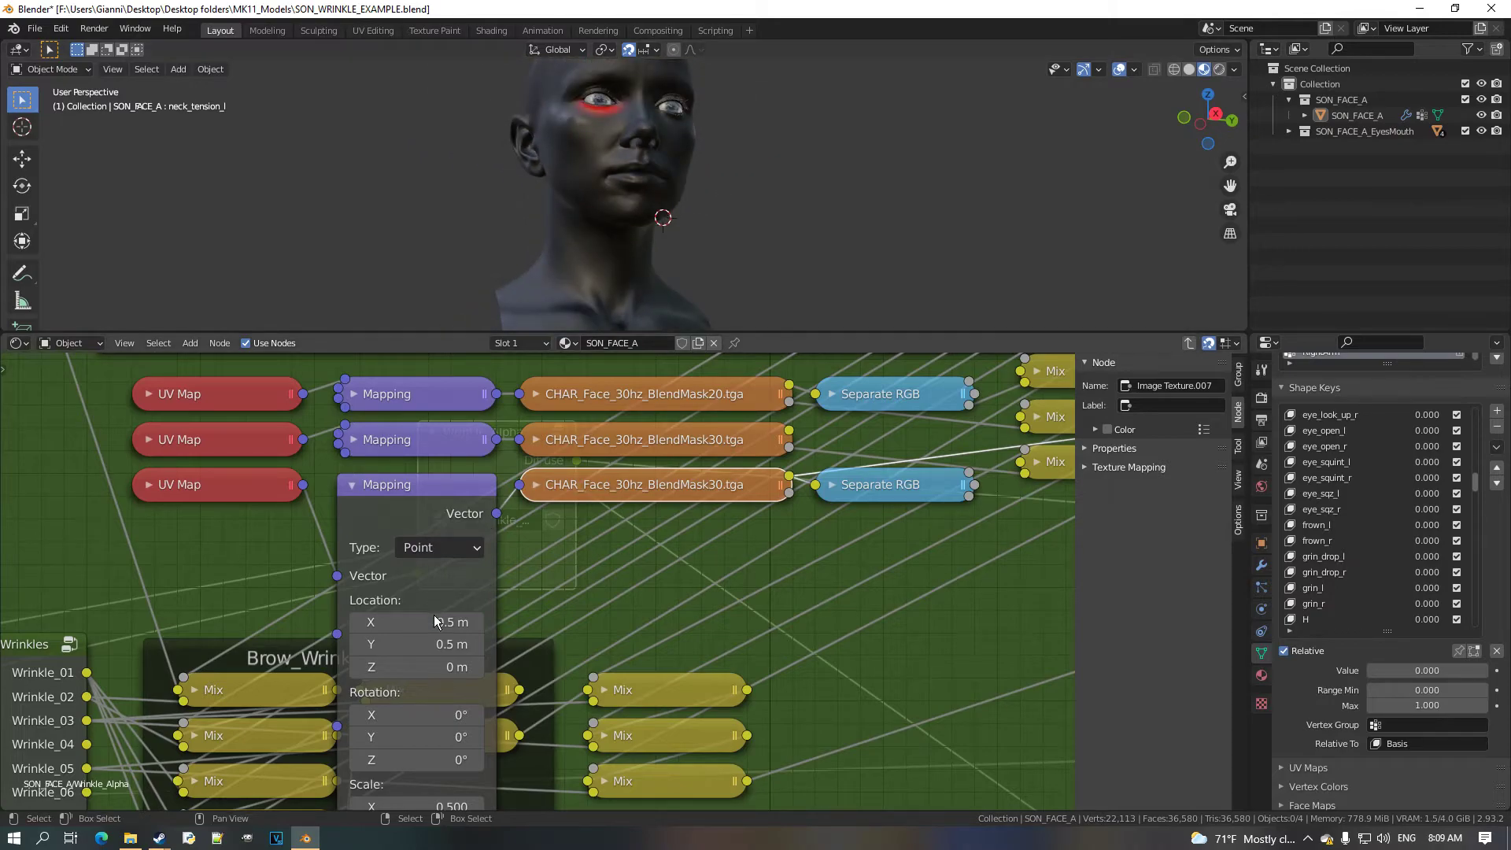
drag(371, 655, 315, 655)
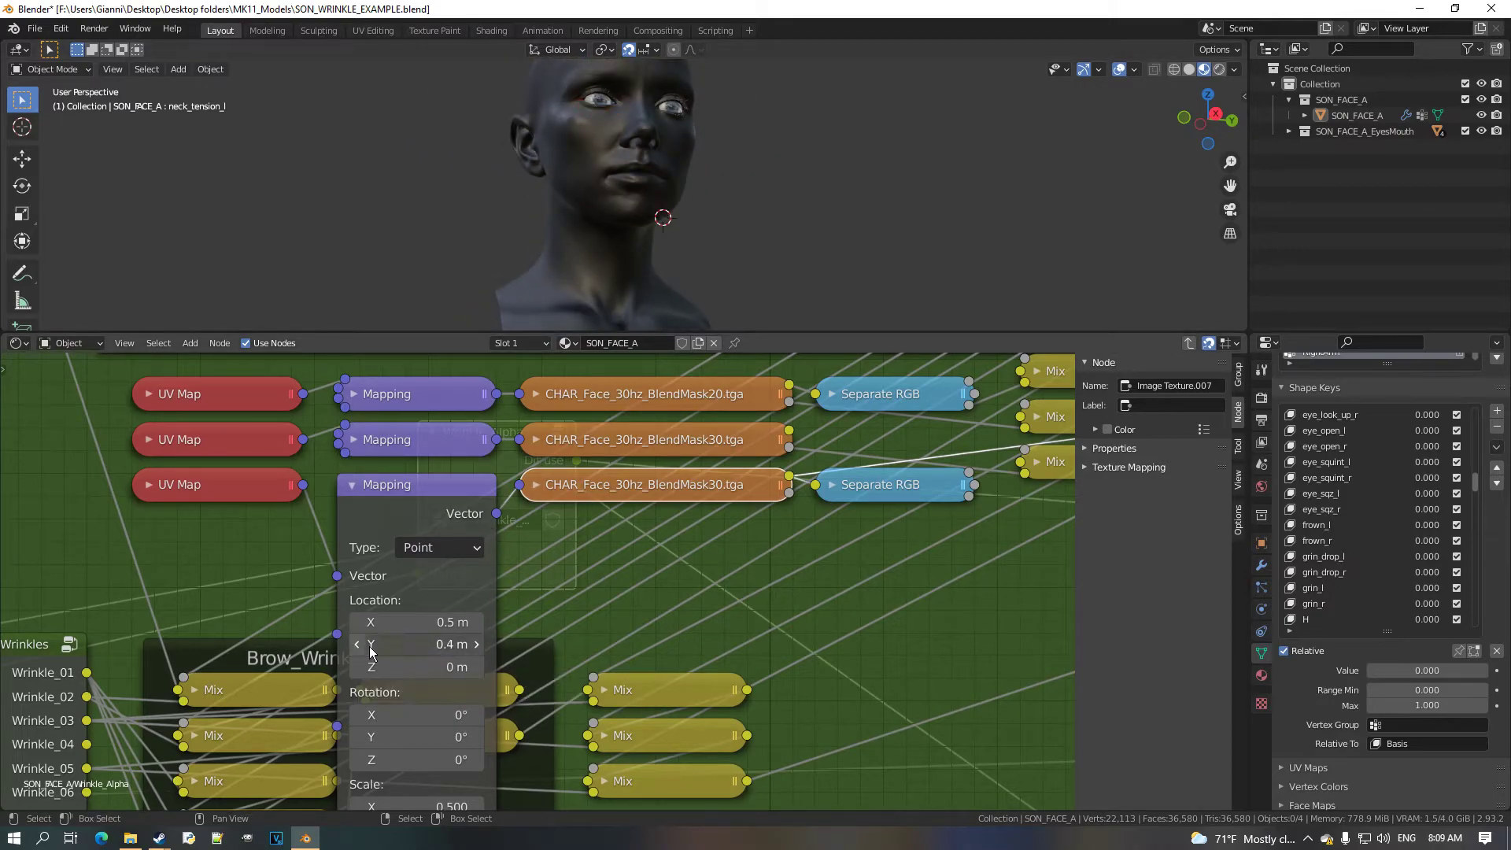
drag(417, 622, 362, 622)
scroll(721, 146, up, 2)
scroll(687, 163, up, 4)
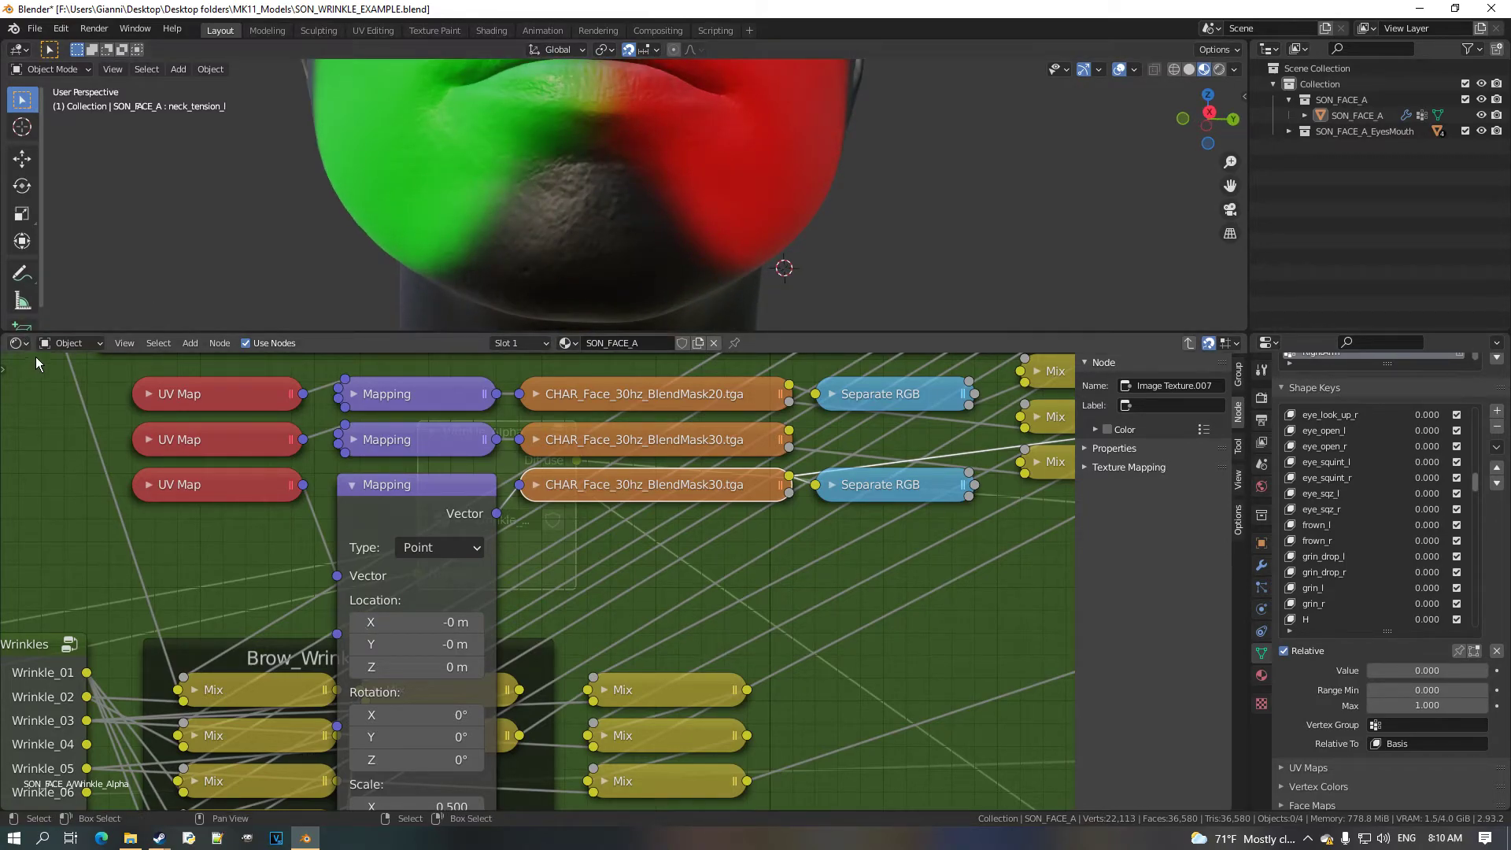
scroll(607, 233, down, 3)
middle_drag(607, 233, 650, 230)
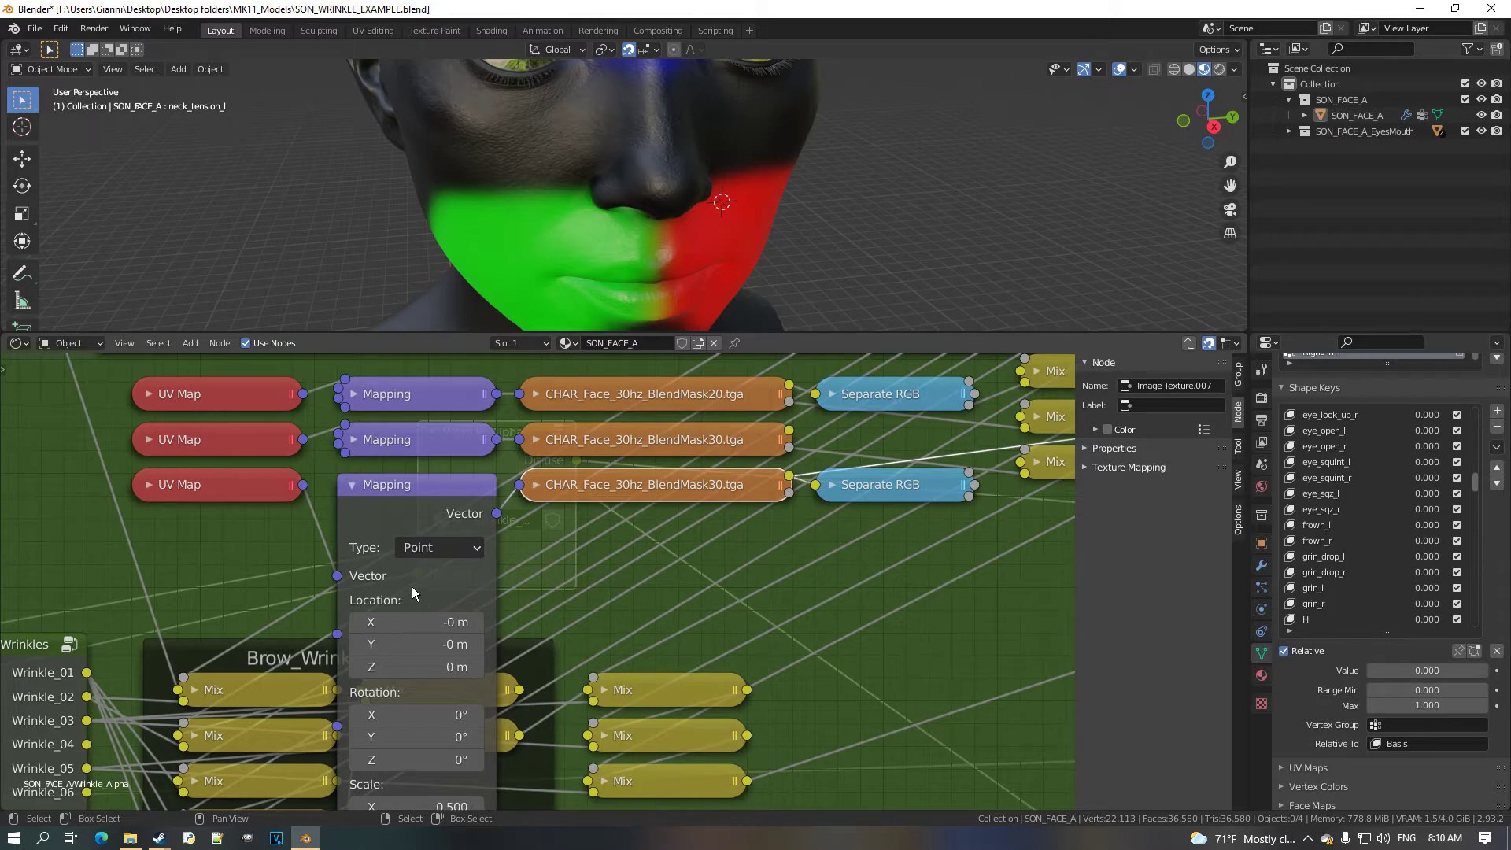
Switch the lowest mask texture node to CHAR_Face_30hz_BlendMask20.tga, collapse it and view the mask on the whole face.
key(h)
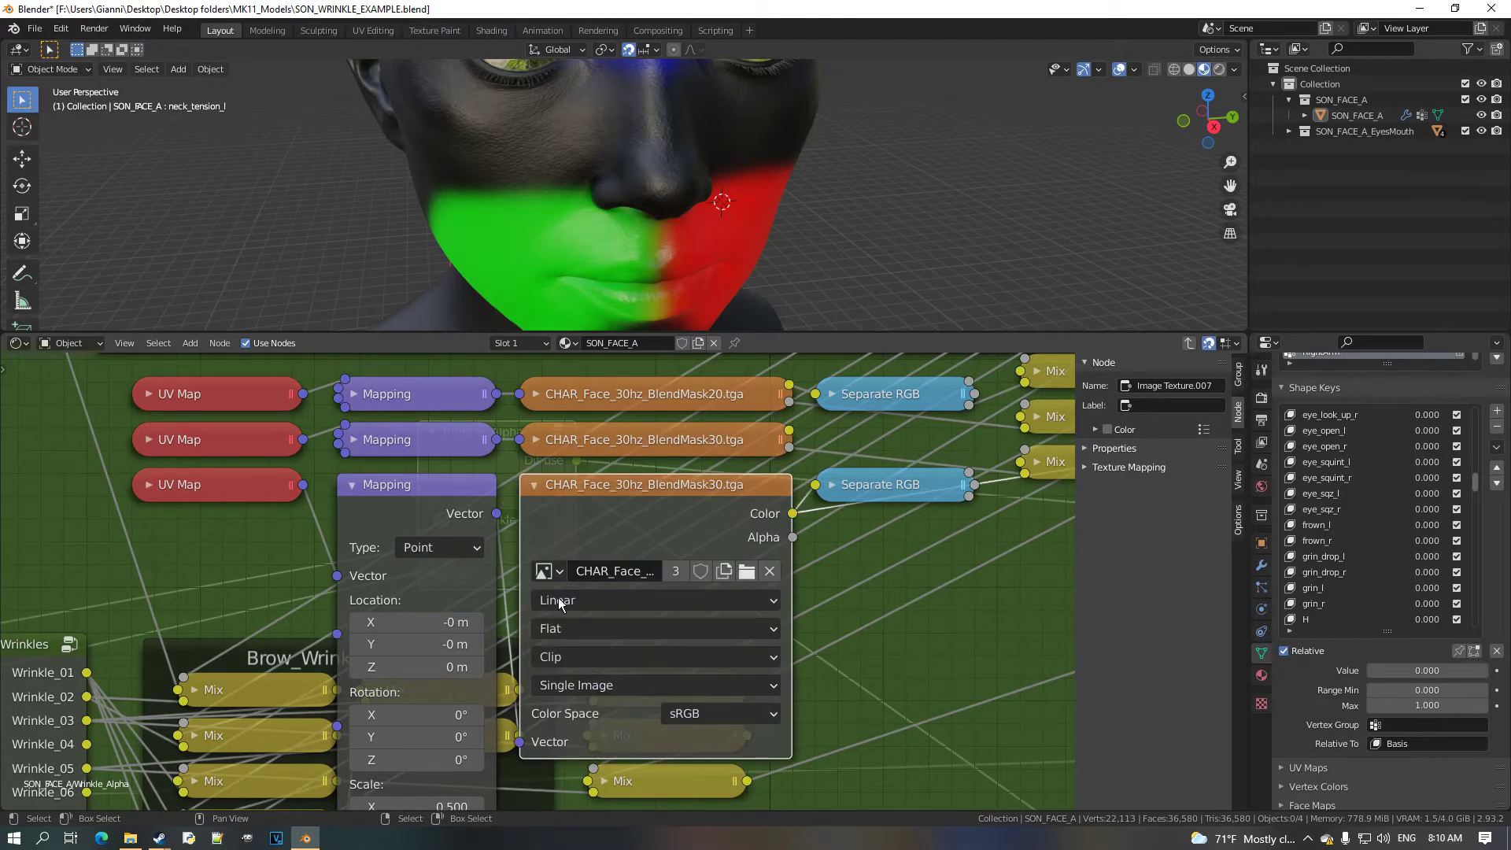
click(548, 572)
click(561, 421)
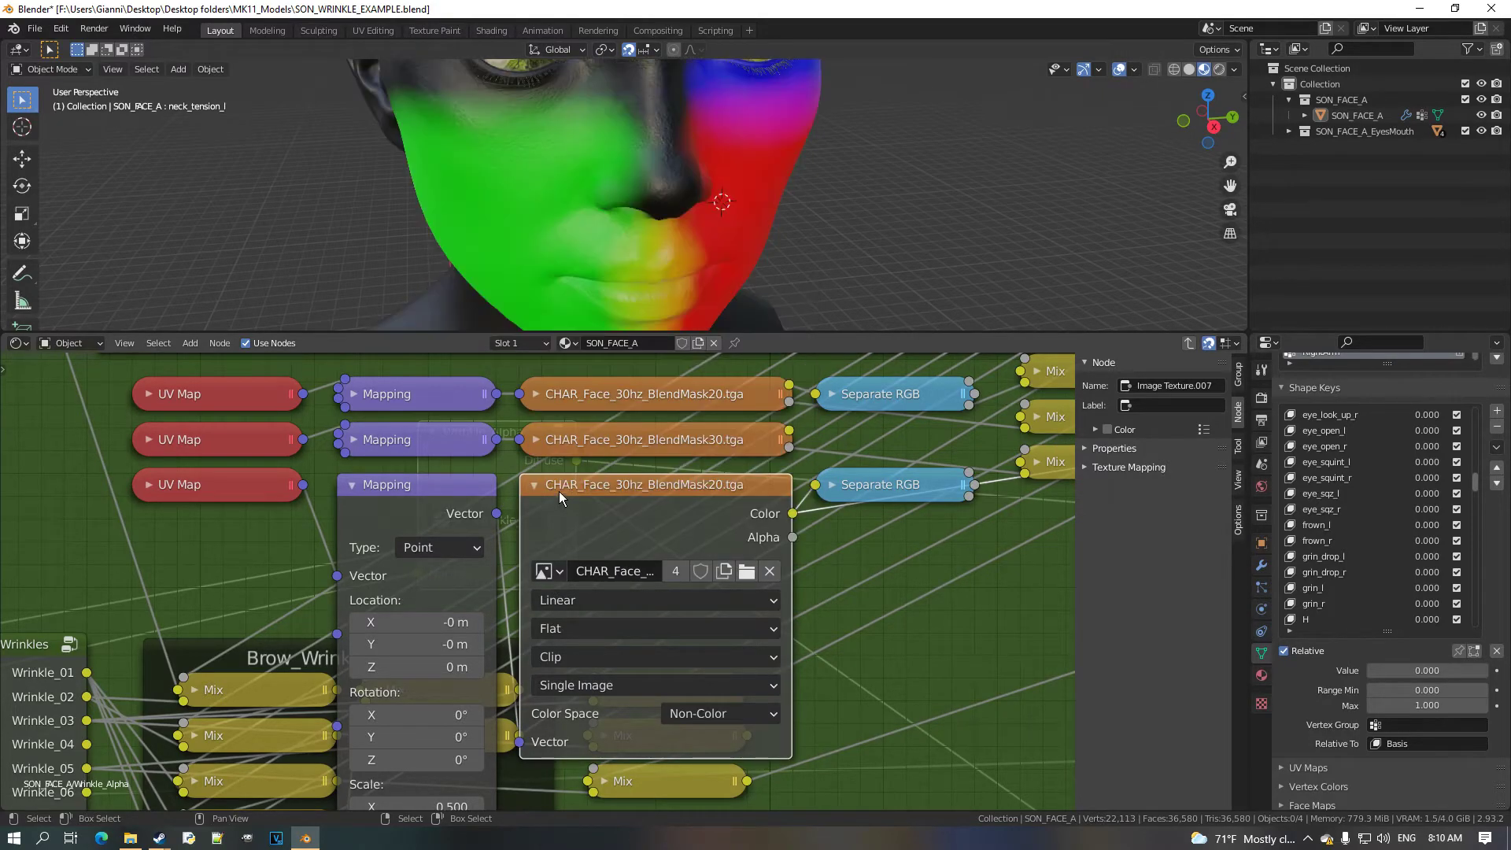
key(h)
scroll(623, 290, down, 5)
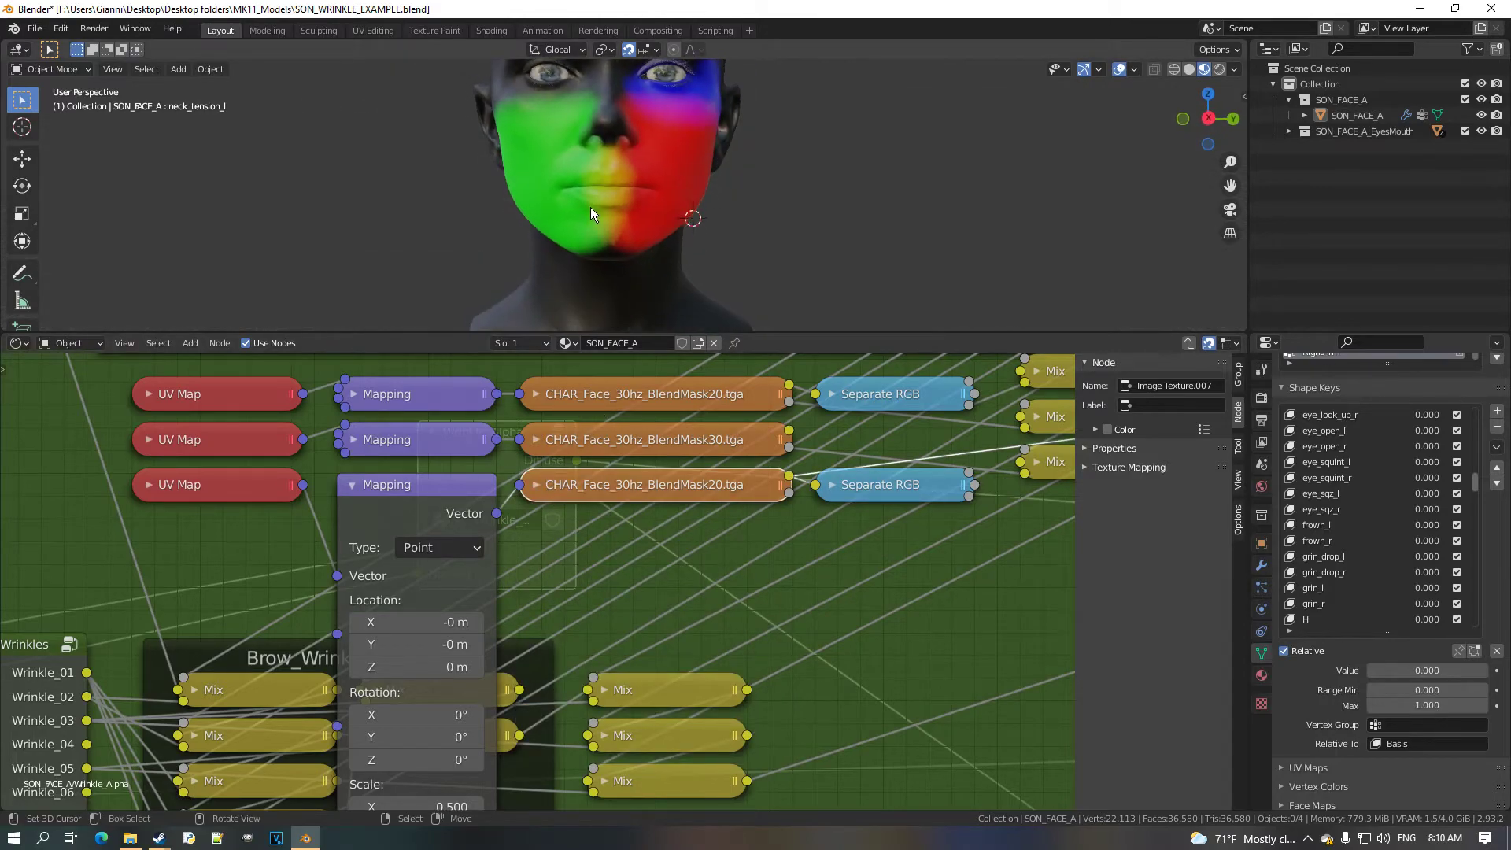
Display CHAR_Face_30hz_BlendMask20.tga in the Image Editor and examine its lower-left quadrant against the face.
click(20, 343)
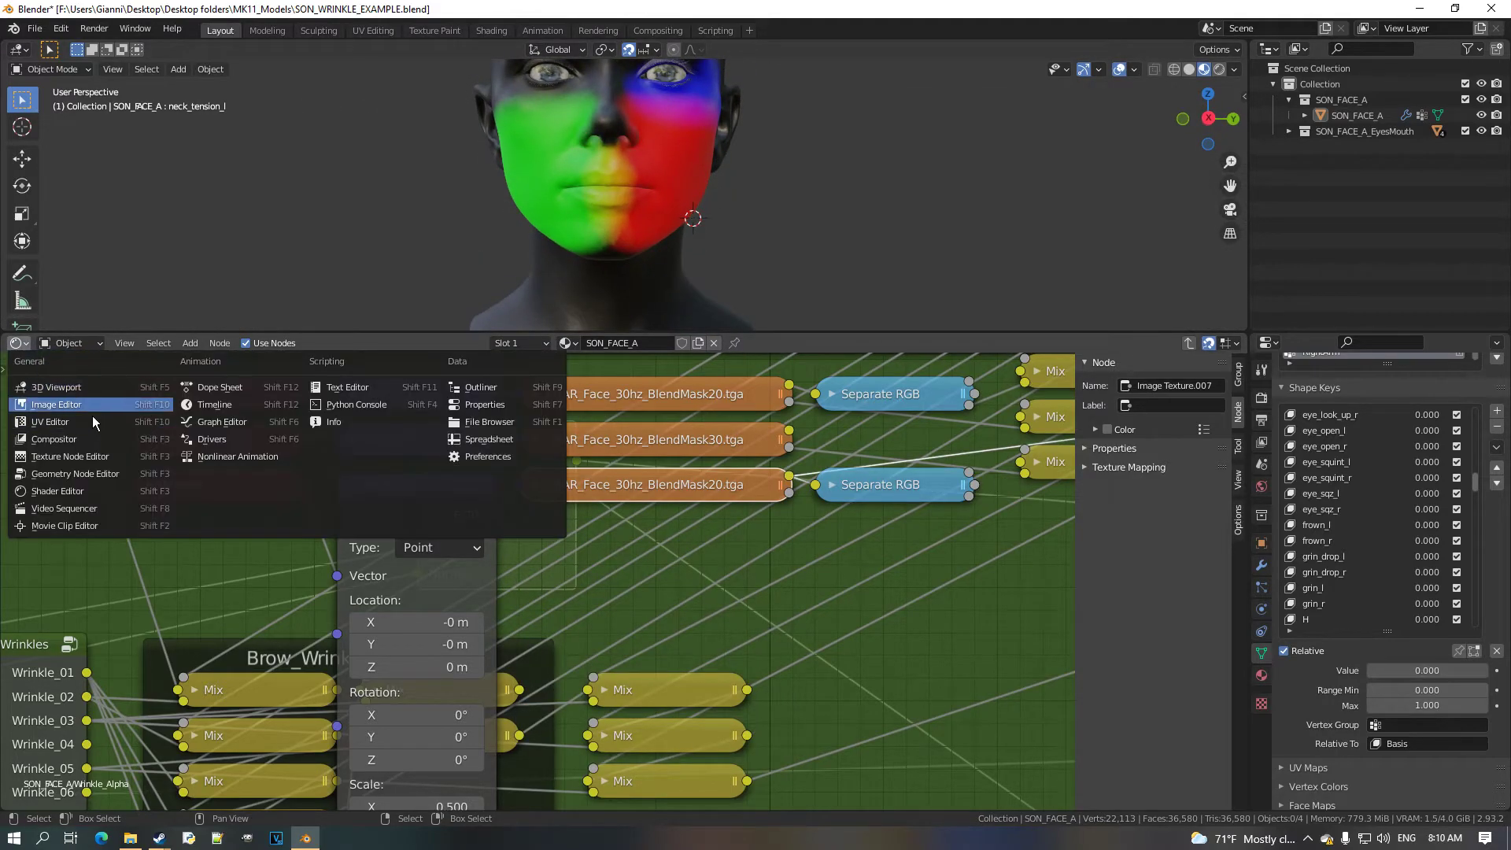
click(59, 387)
click(486, 343)
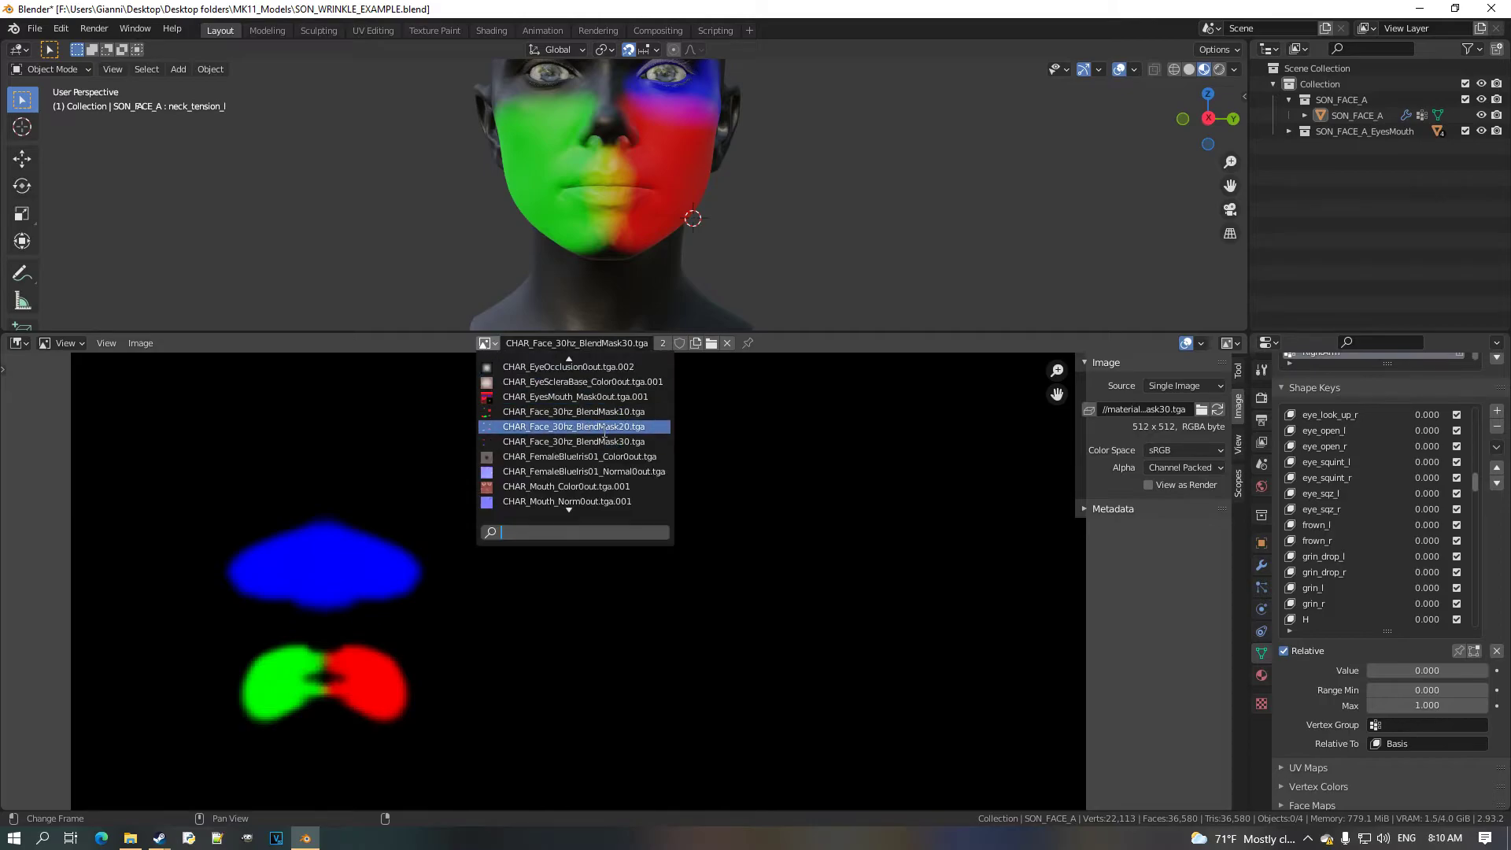
click(561, 428)
scroll(472, 586, down, 3)
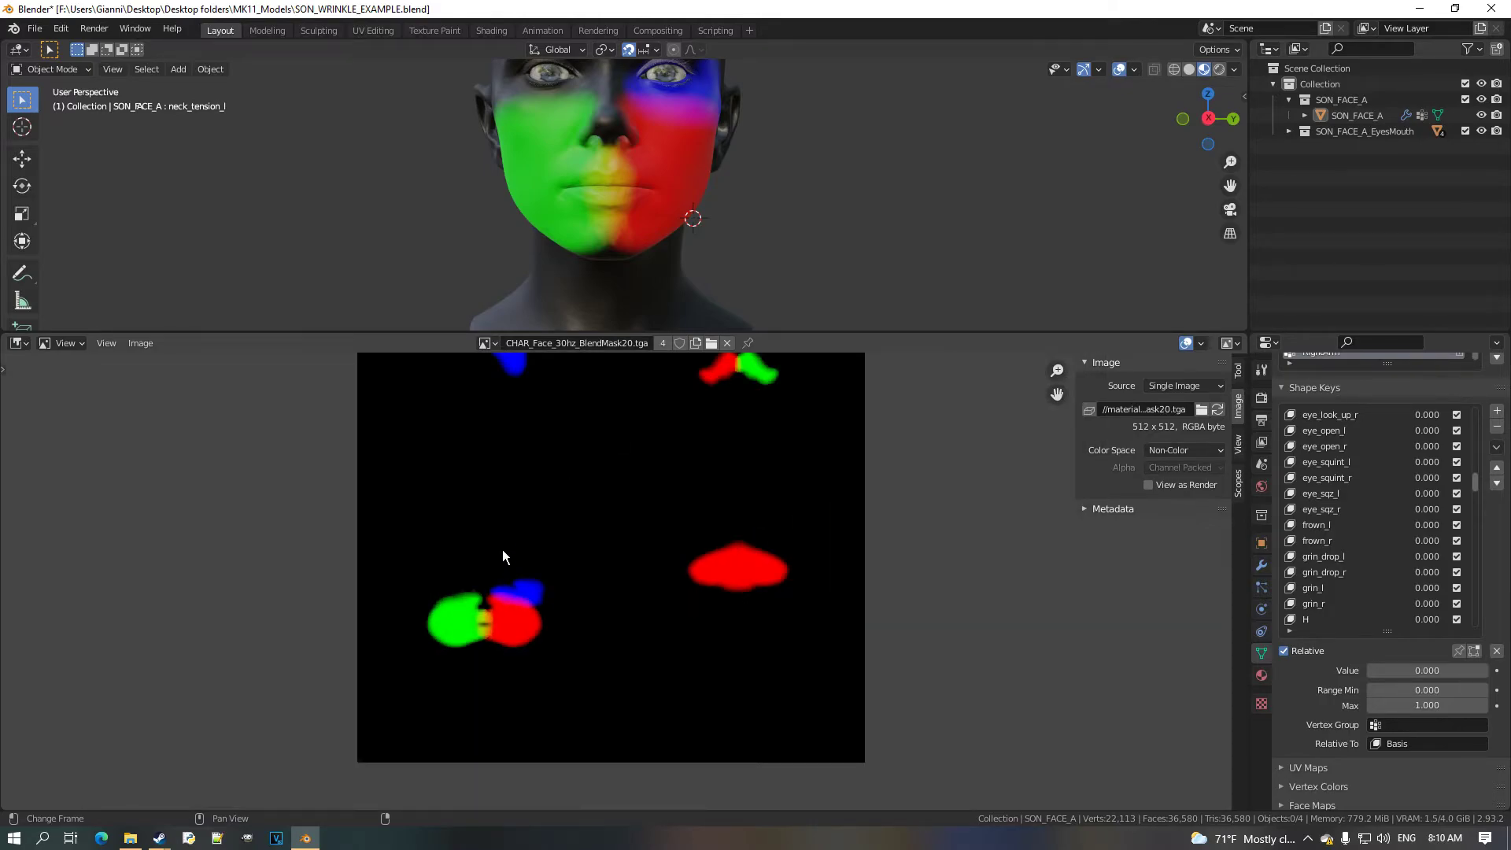
middle_drag(494, 615, 552, 664)
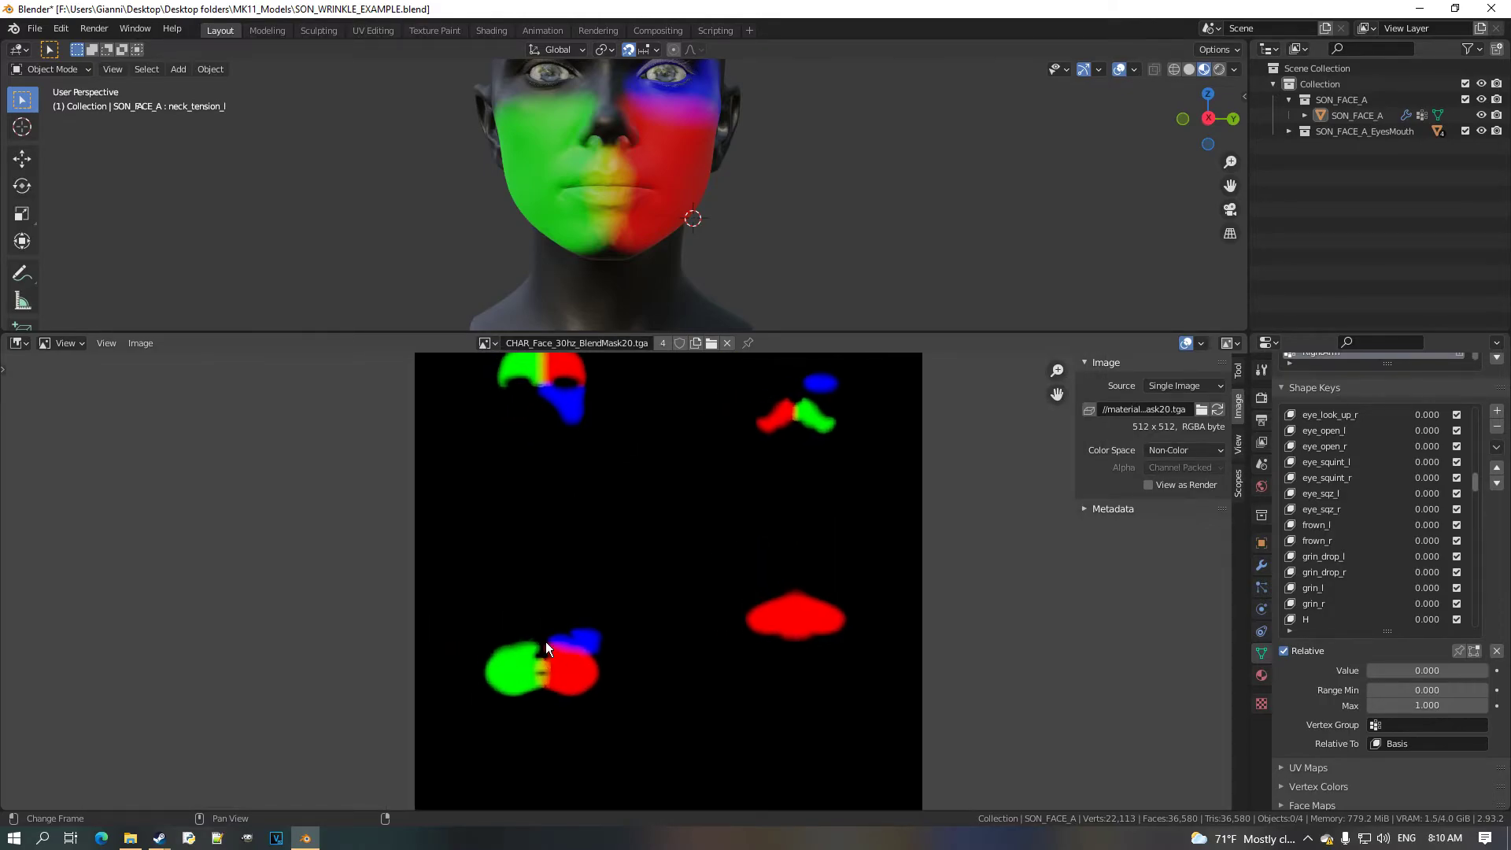
Alternate between BlendMask30 and BlendMask20 in the Image Editor to compare their lower-left masks, finishing on BlendMask30.
click(485, 343)
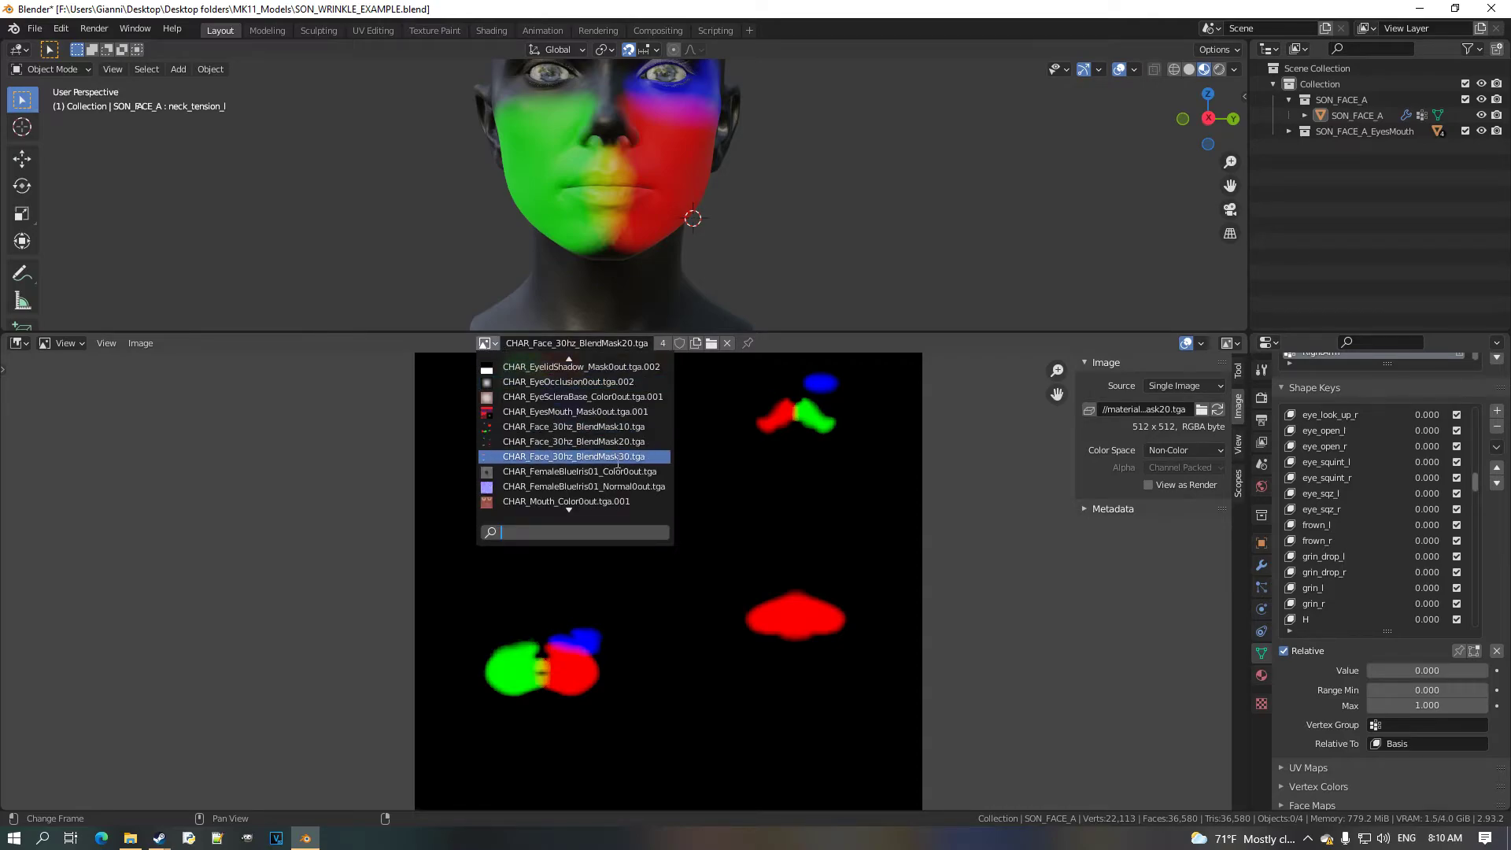
click(559, 444)
shift+scroll(629, 543, down, 1)
scroll(635, 551, up, 2)
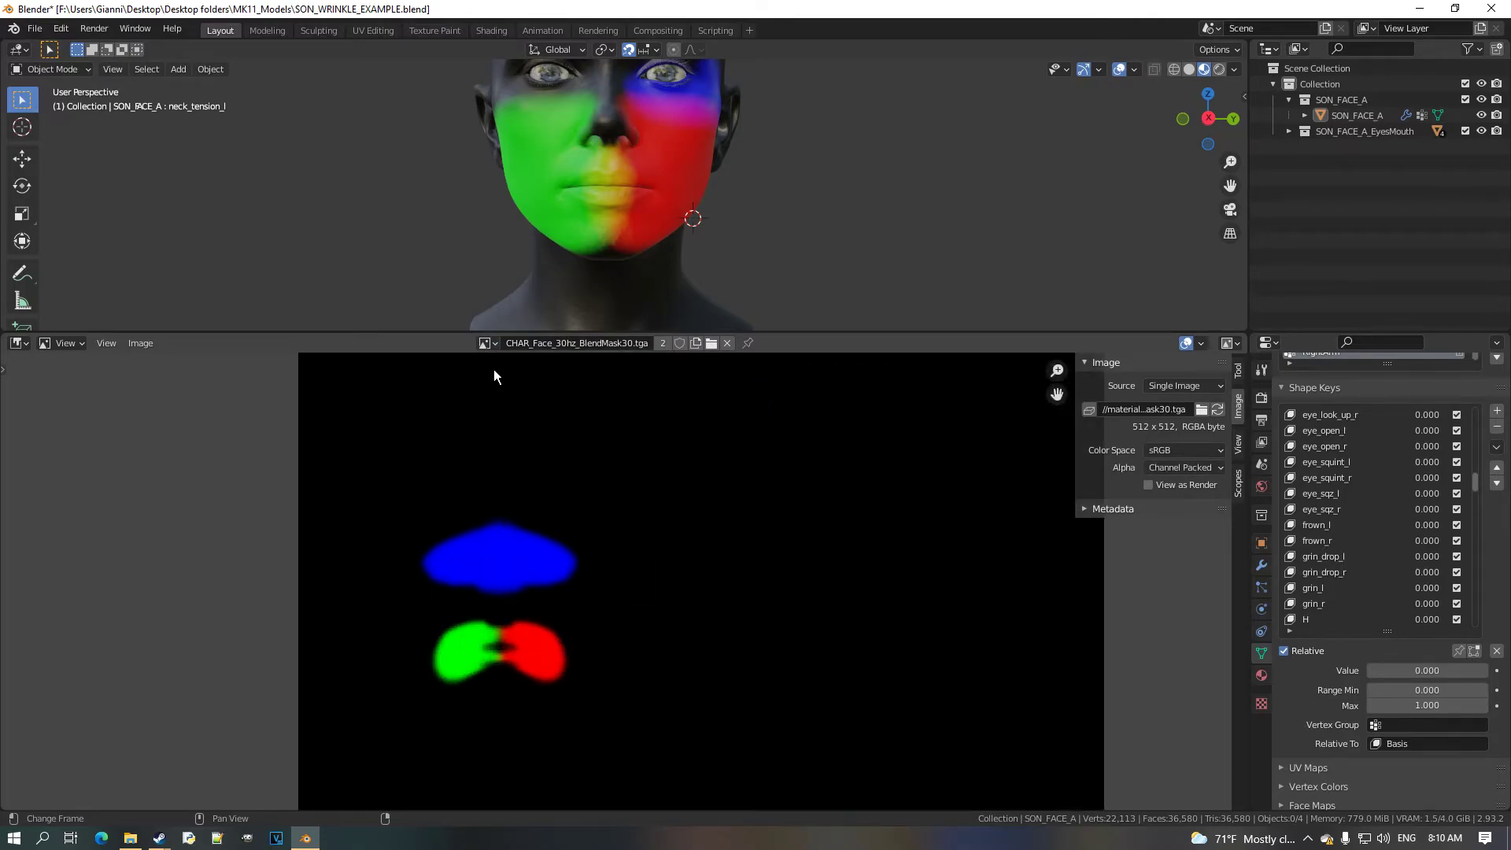
click(486, 343)
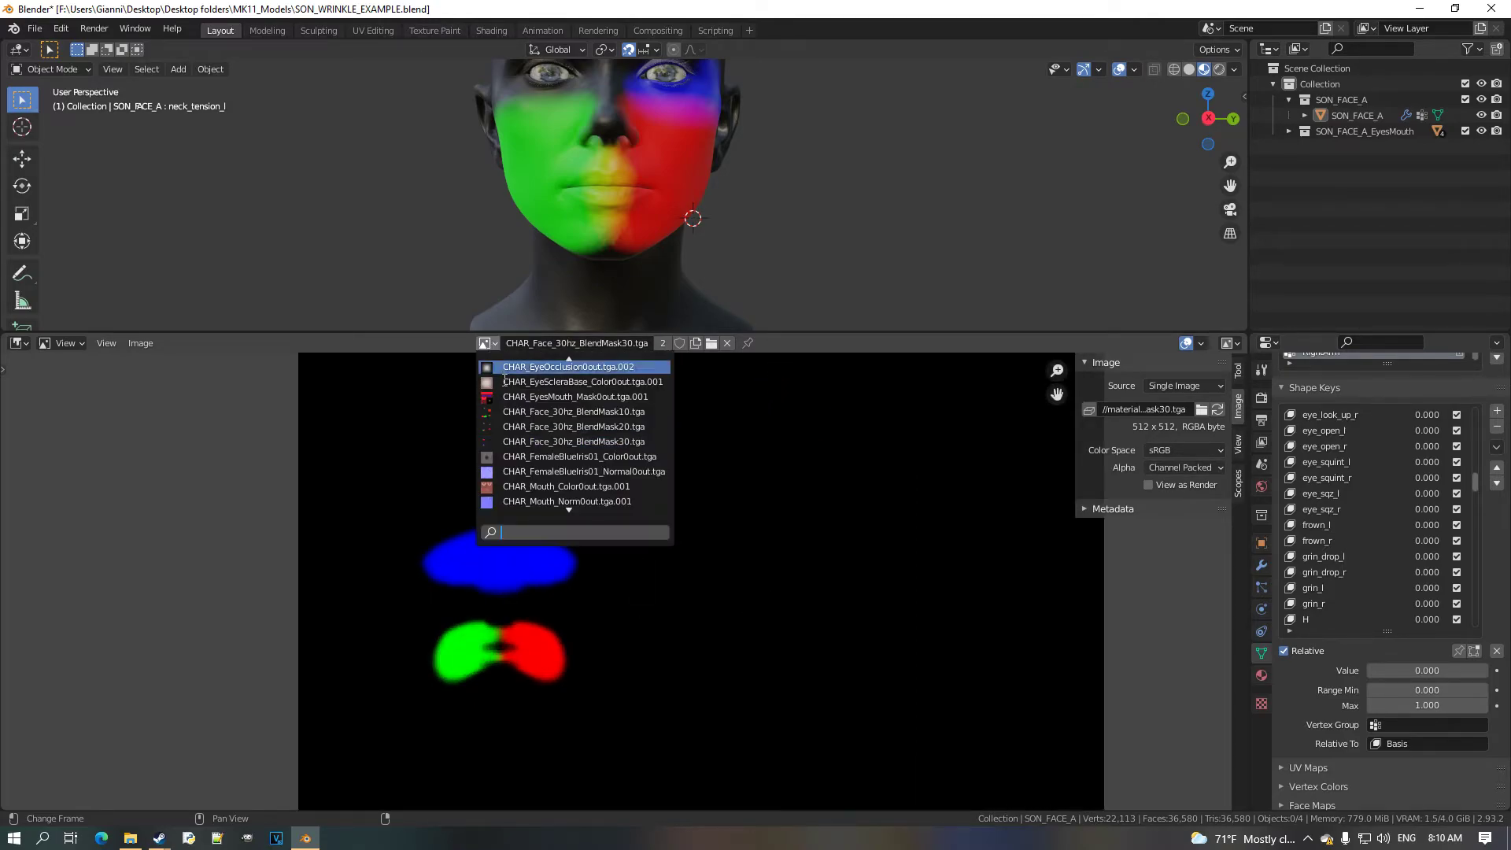
click(611, 435)
scroll(637, 503, down, 2)
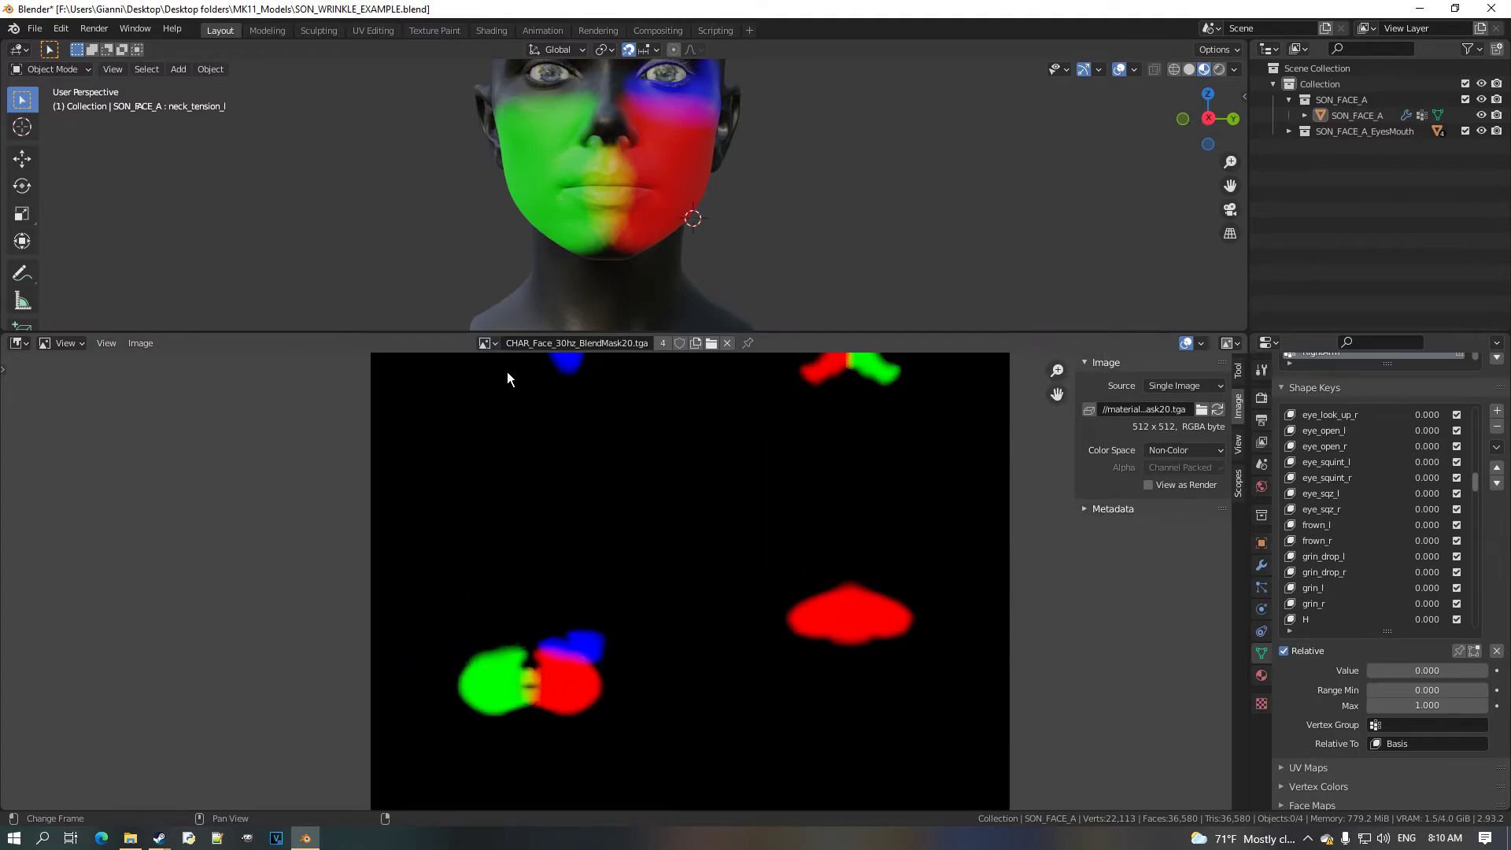
click(487, 344)
click(639, 457)
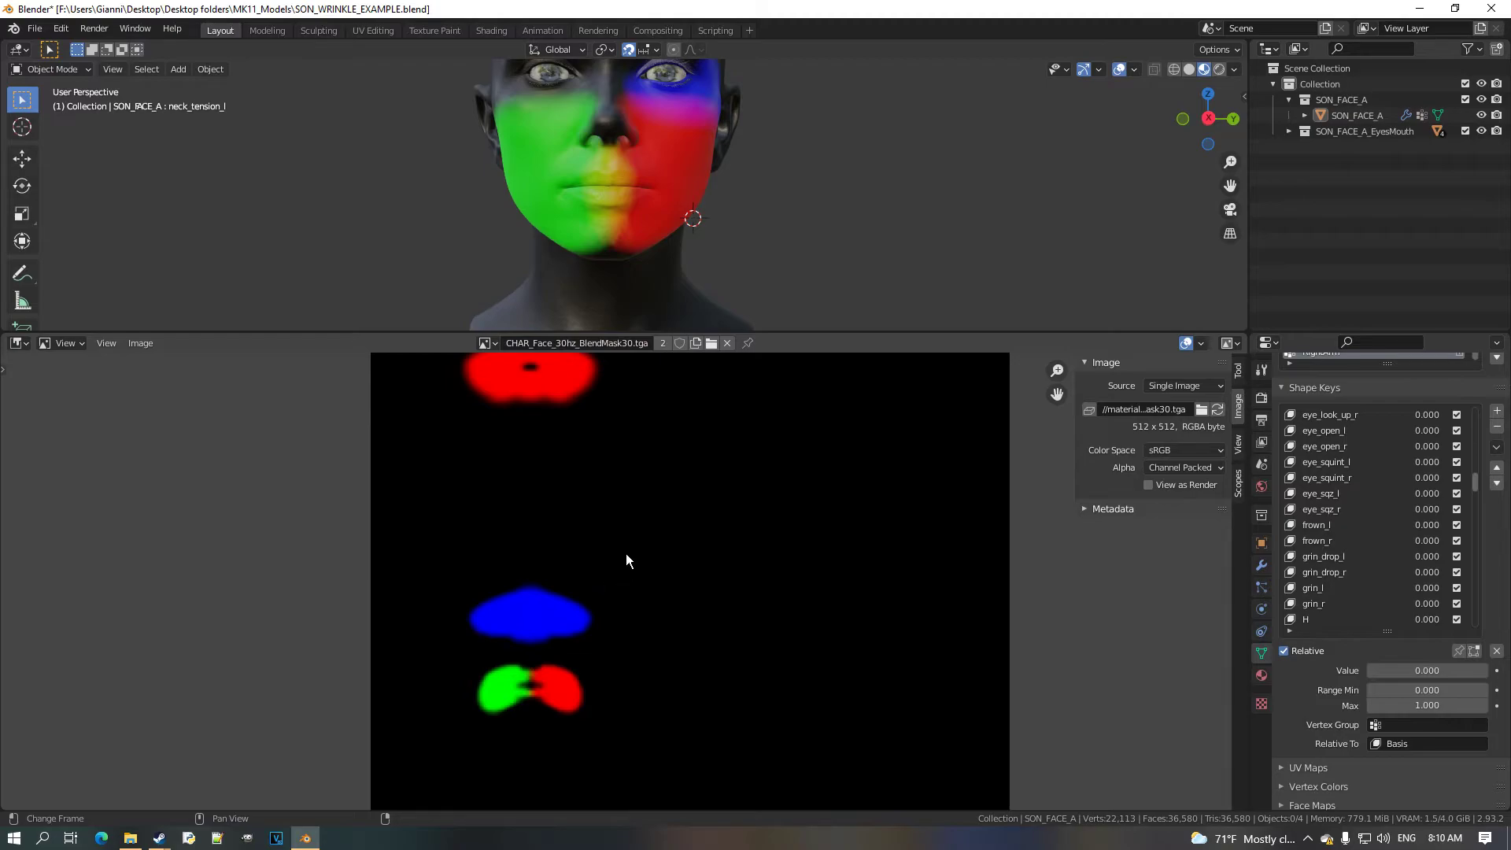
middle_drag(590, 579, 597, 533)
scroll(566, 647, up, 2)
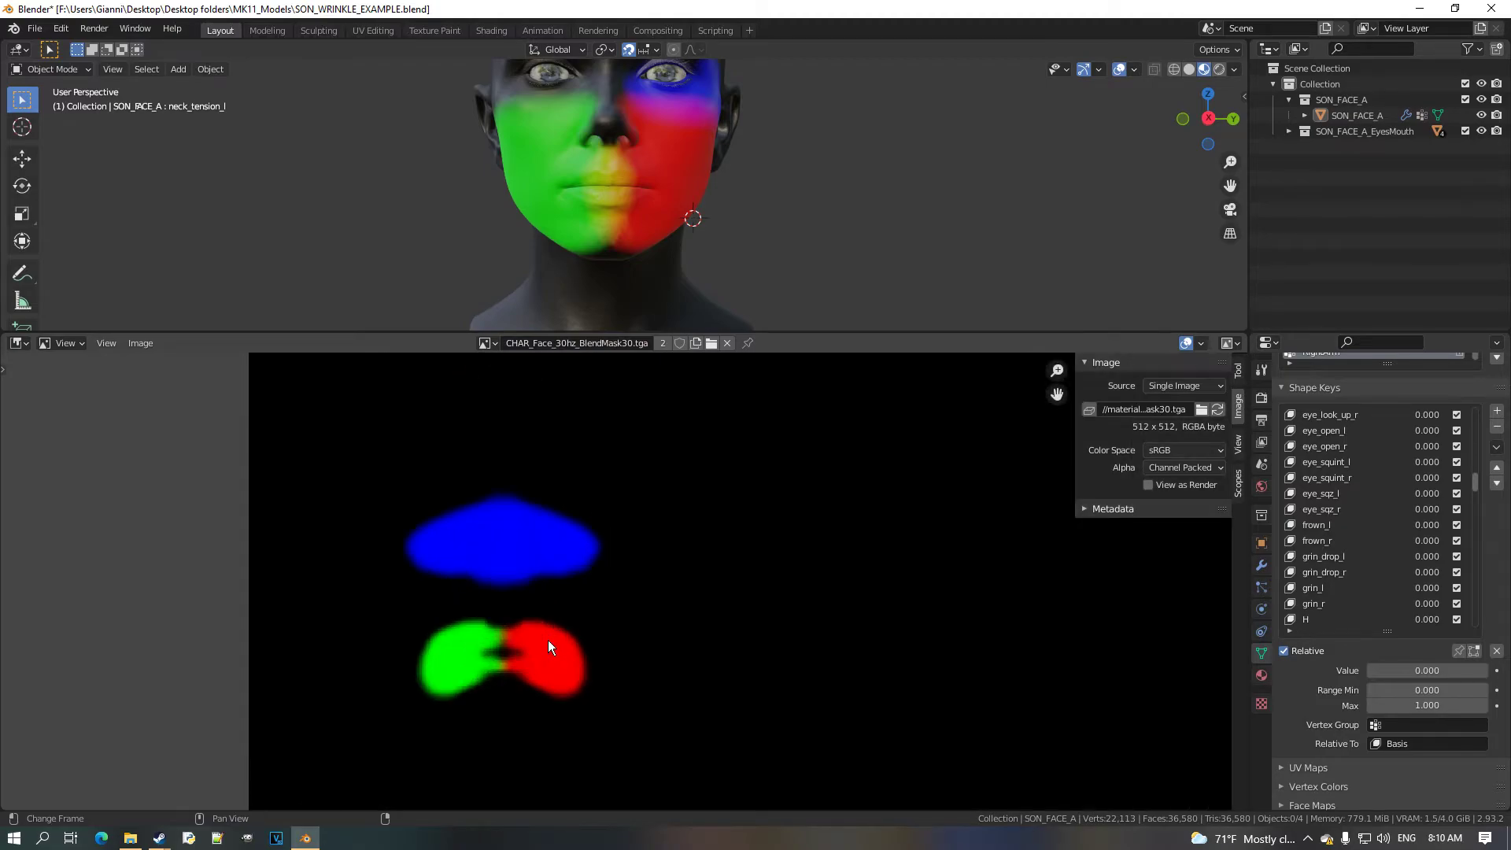
Go back to the Shader Editor, expand the lowest mask texture node and reassign CHAR_Face_30hz_BlendMask30.tga to it.
click(19, 343)
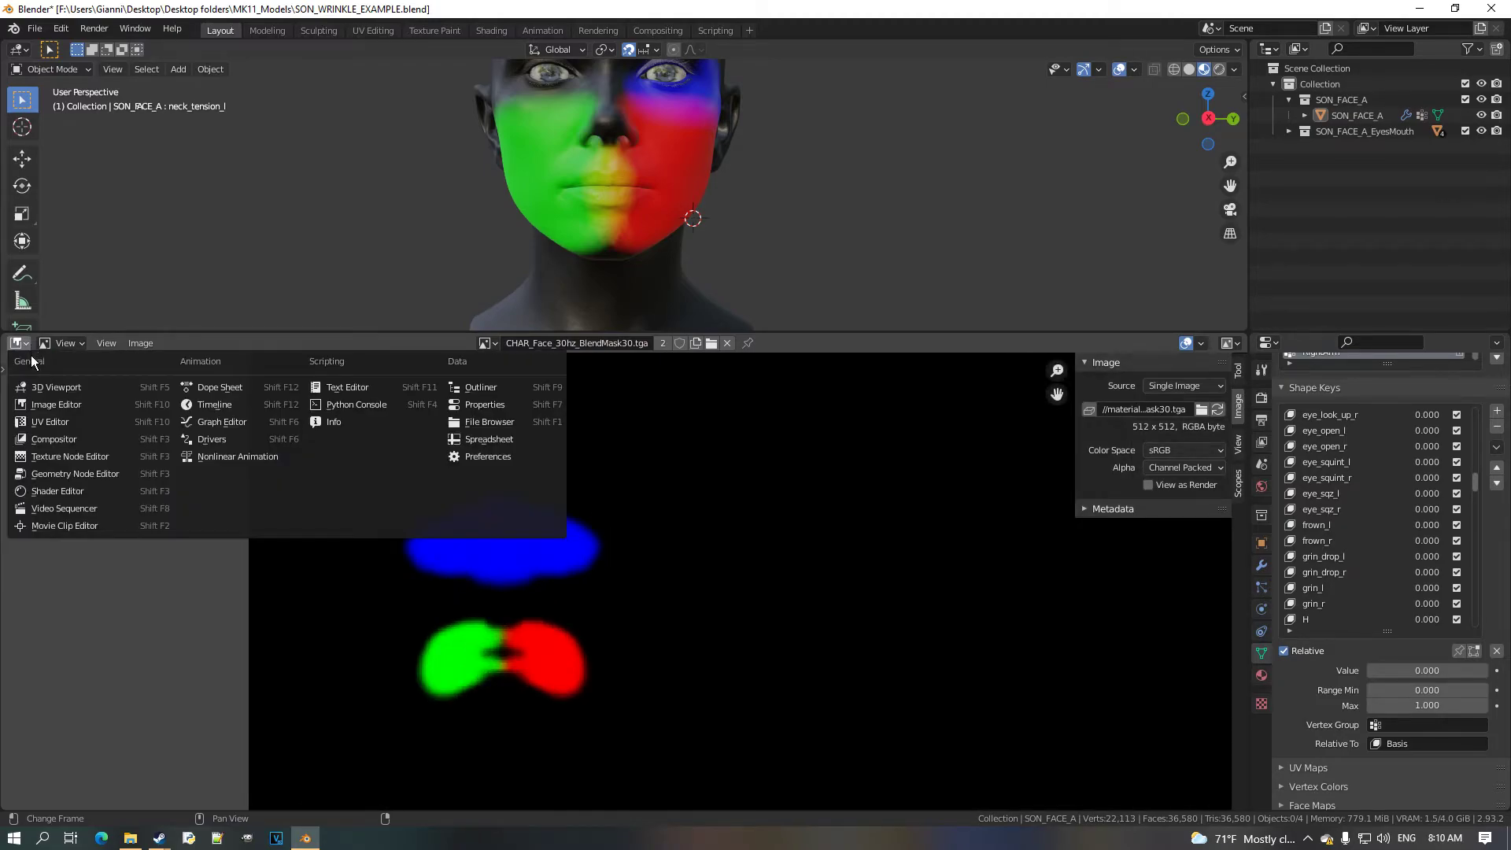
click(130, 491)
click(543, 493)
click(548, 570)
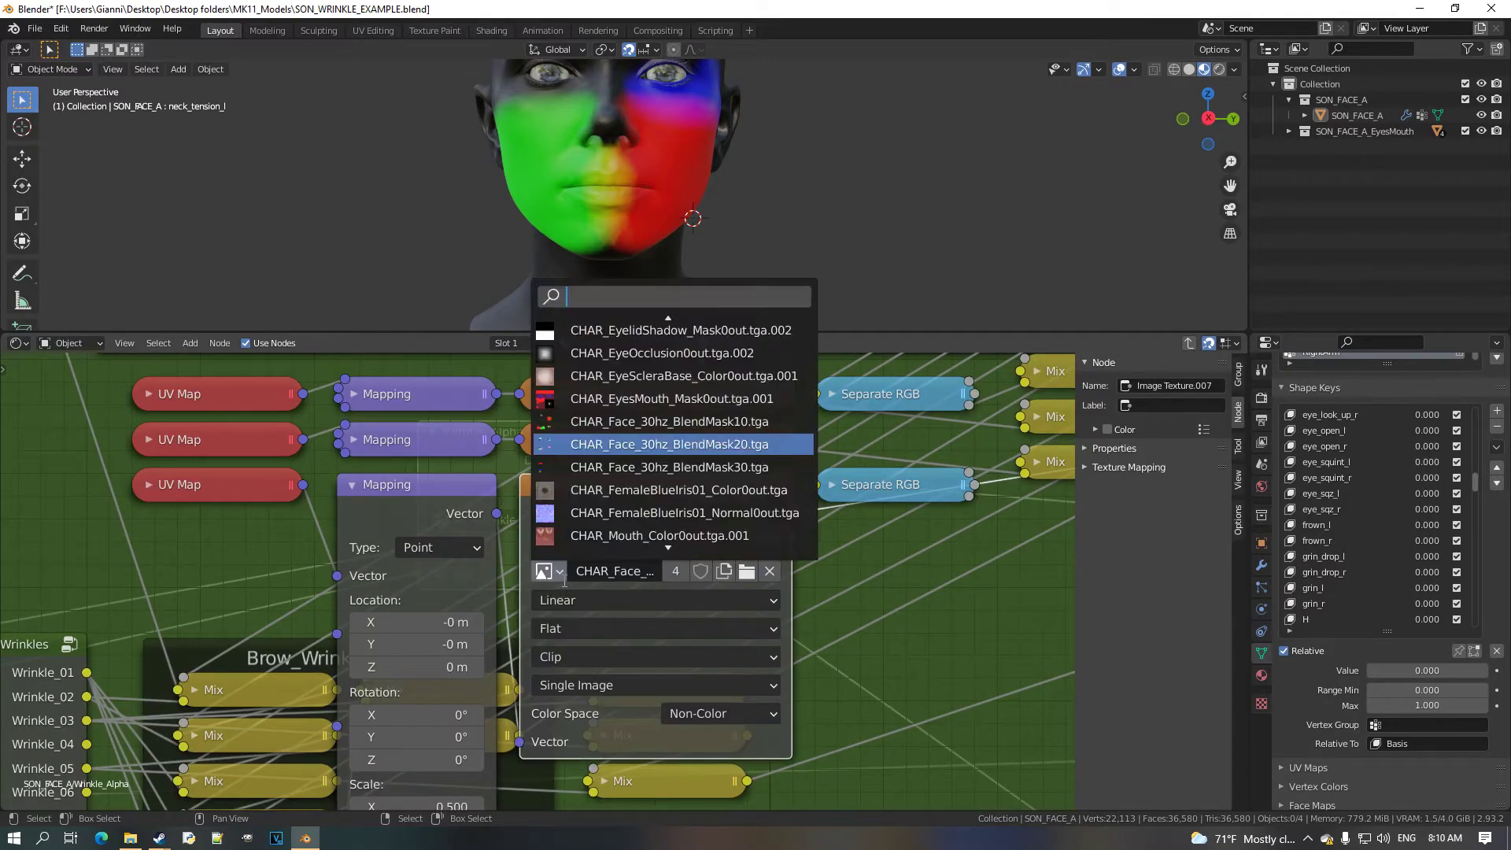
click(768, 473)
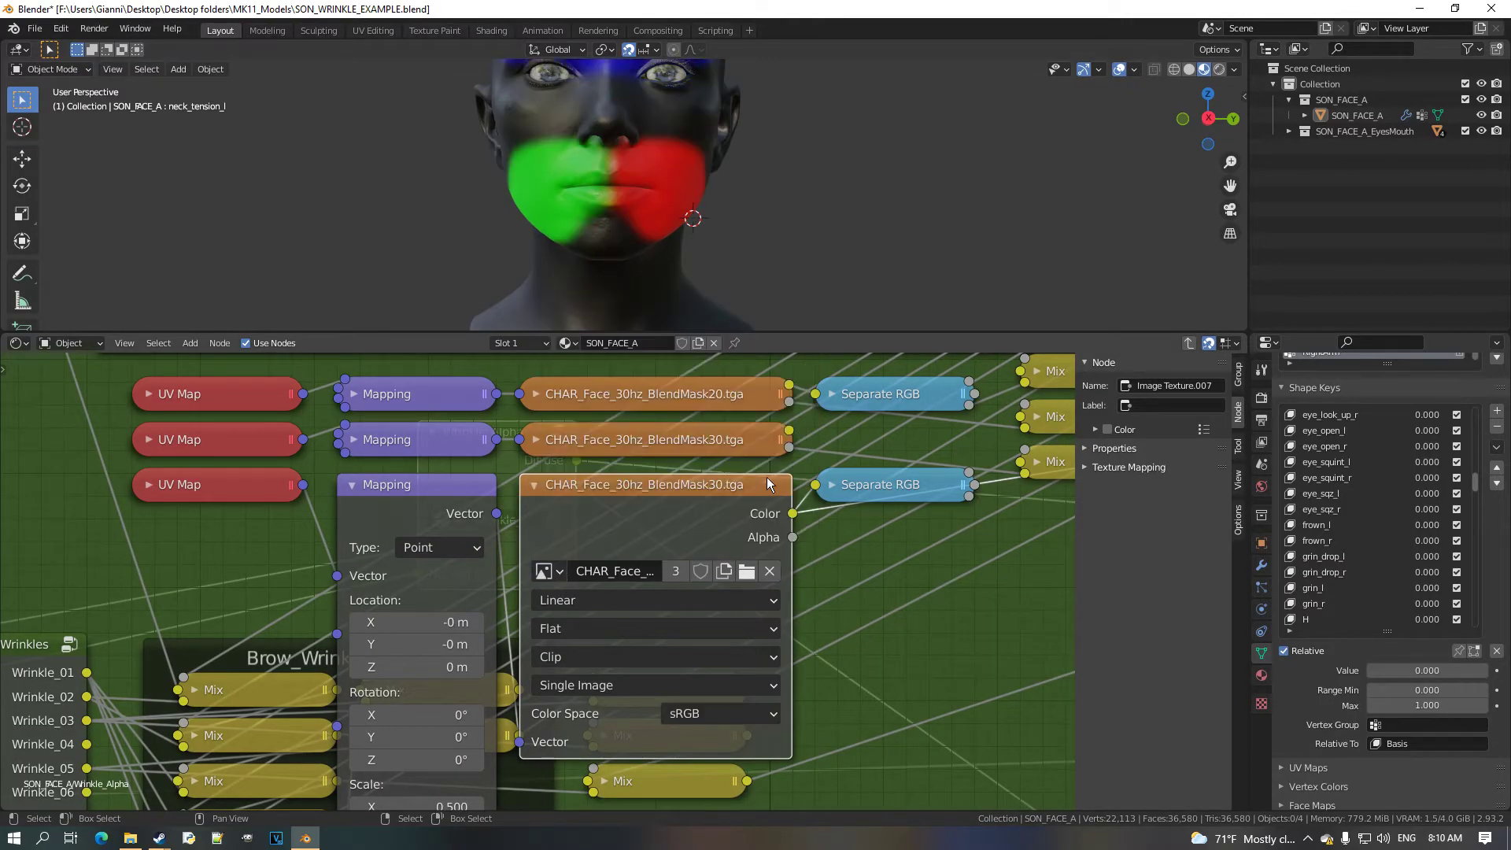
Collapse the lowest BlendMask30 texture node and its Mapping node, viewing the mask around the mouth up close.
click(535, 488)
scroll(603, 187, up, 2)
mouse_move(602, 187)
middle_down()
mouse_move(682, 219)
mouse_move(615, 206)
middle_up()
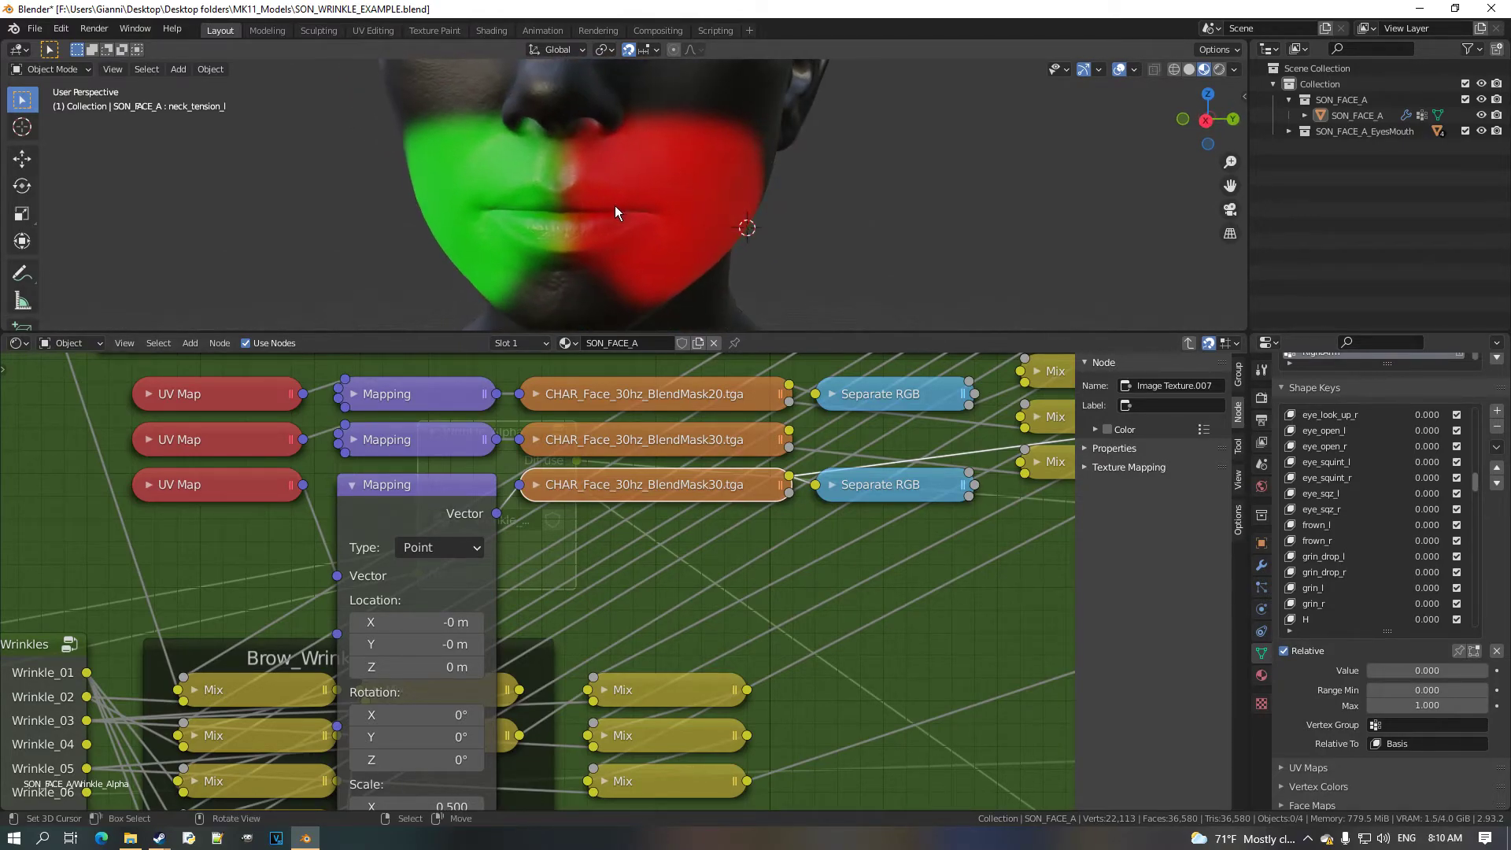
click(352, 484)
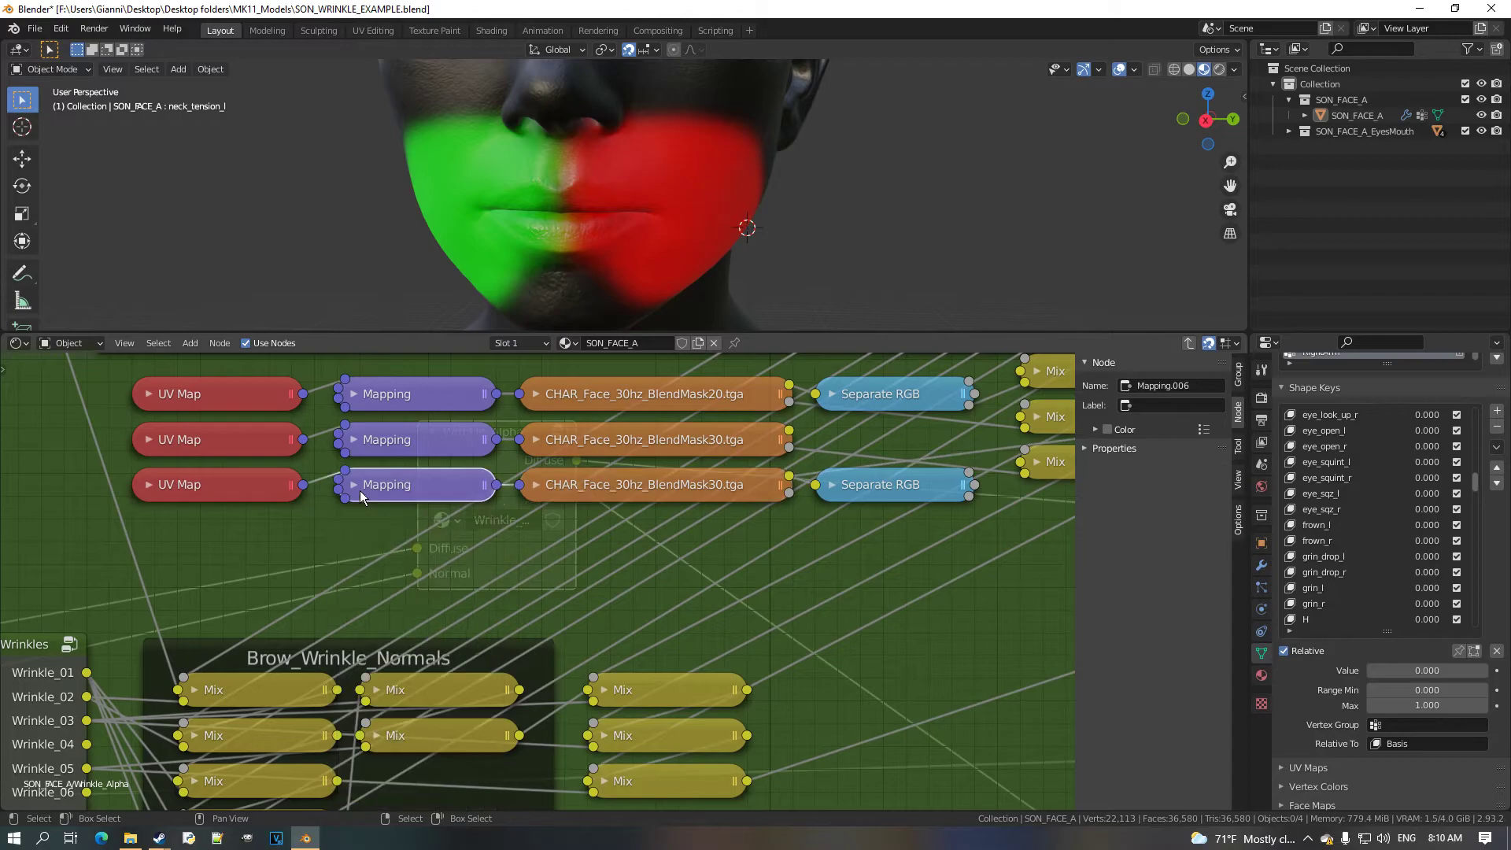
Duplicate the lowest Mix node fed by the mask nodes and place the copy just below it.
scroll(587, 570, down, 3)
middle_drag(673, 491, 382, 534)
scroll(550, 547, up, 4)
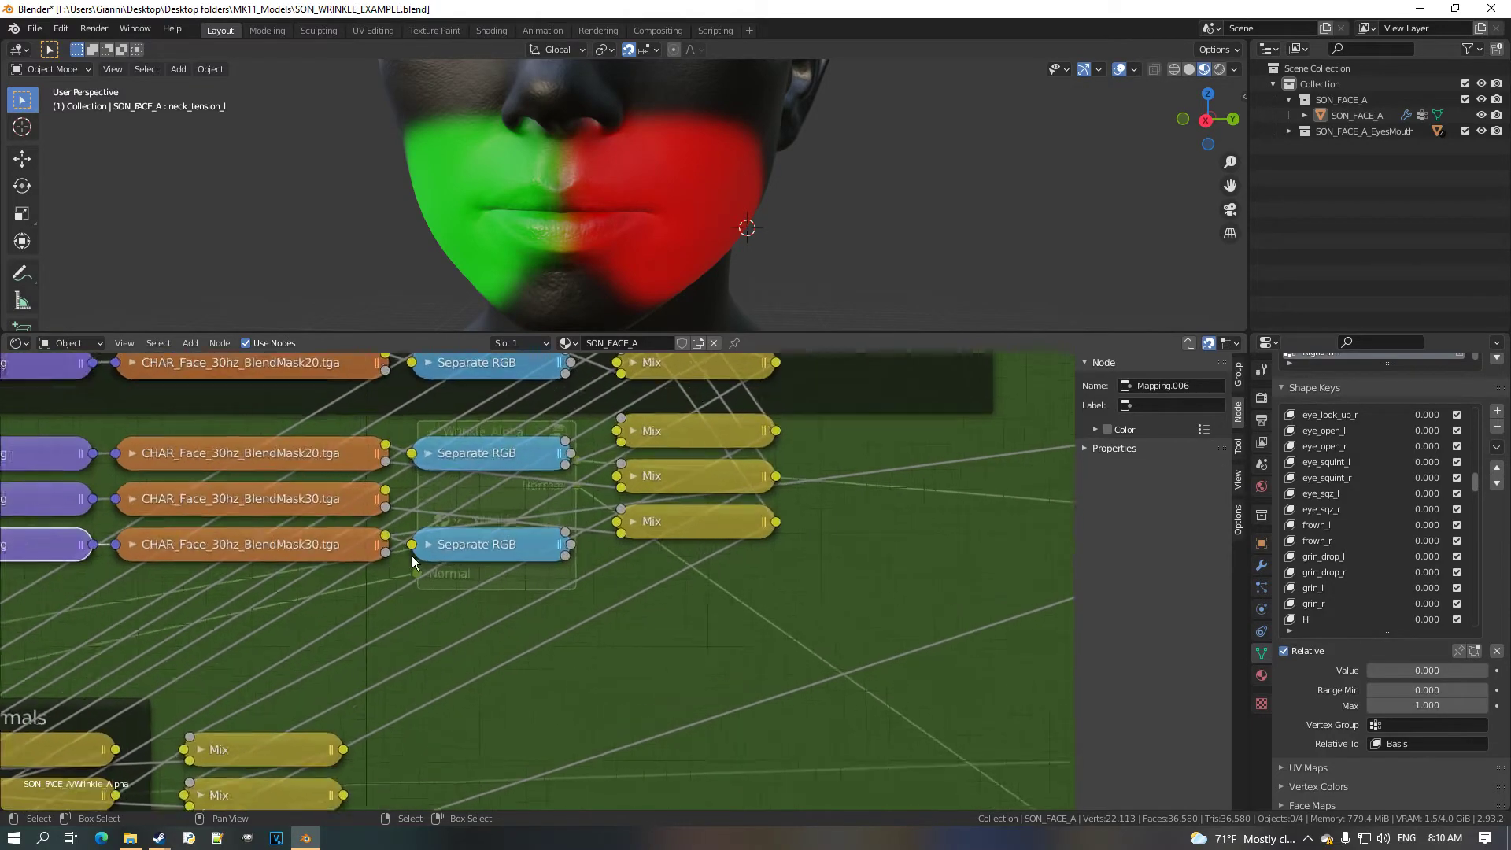
scroll(696, 523, up, 3)
click(719, 514)
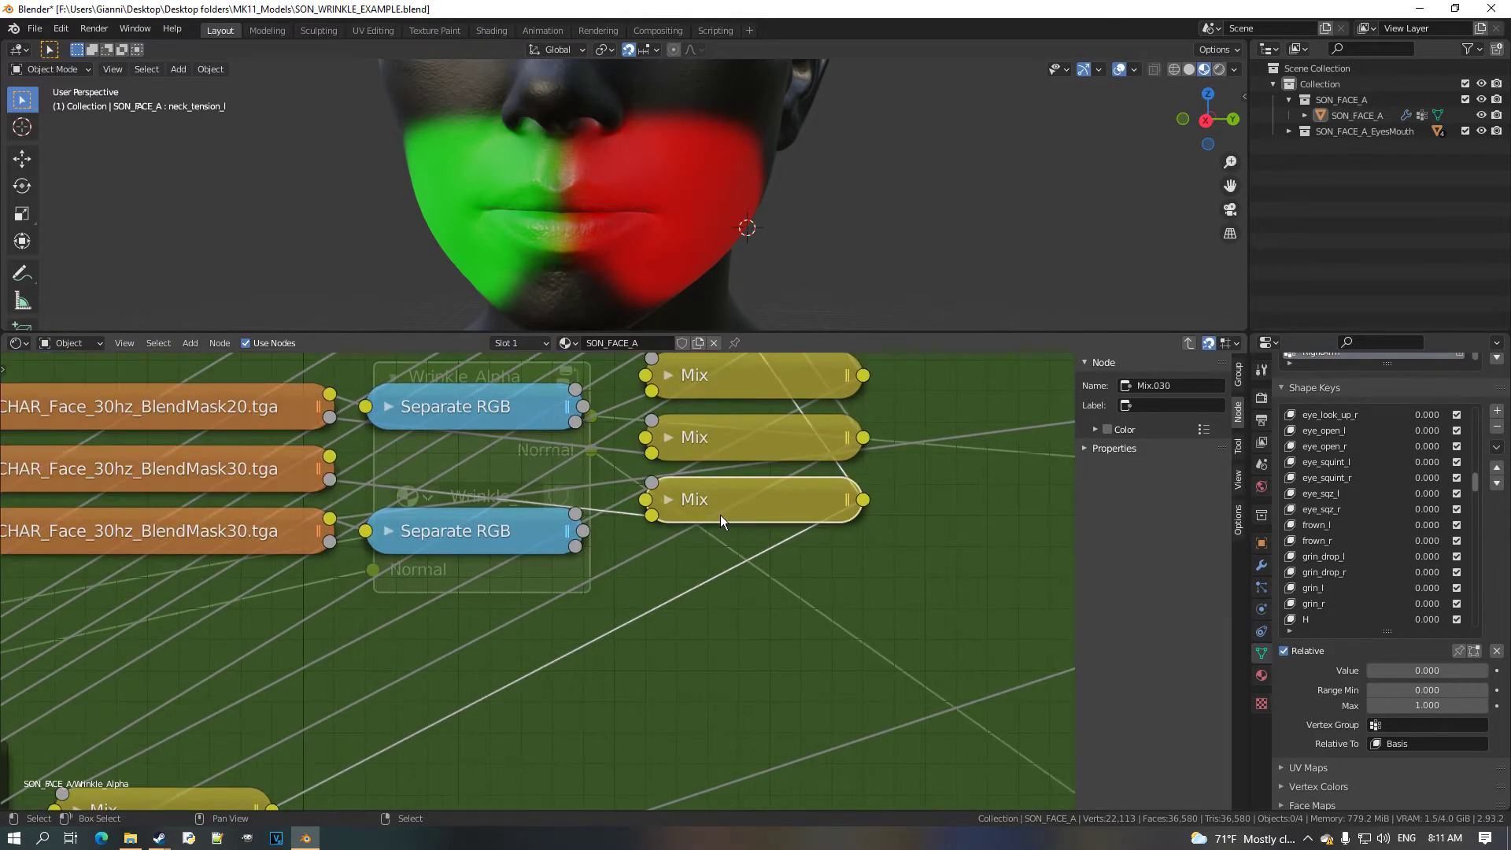
key(shift+d)
click(816, 609)
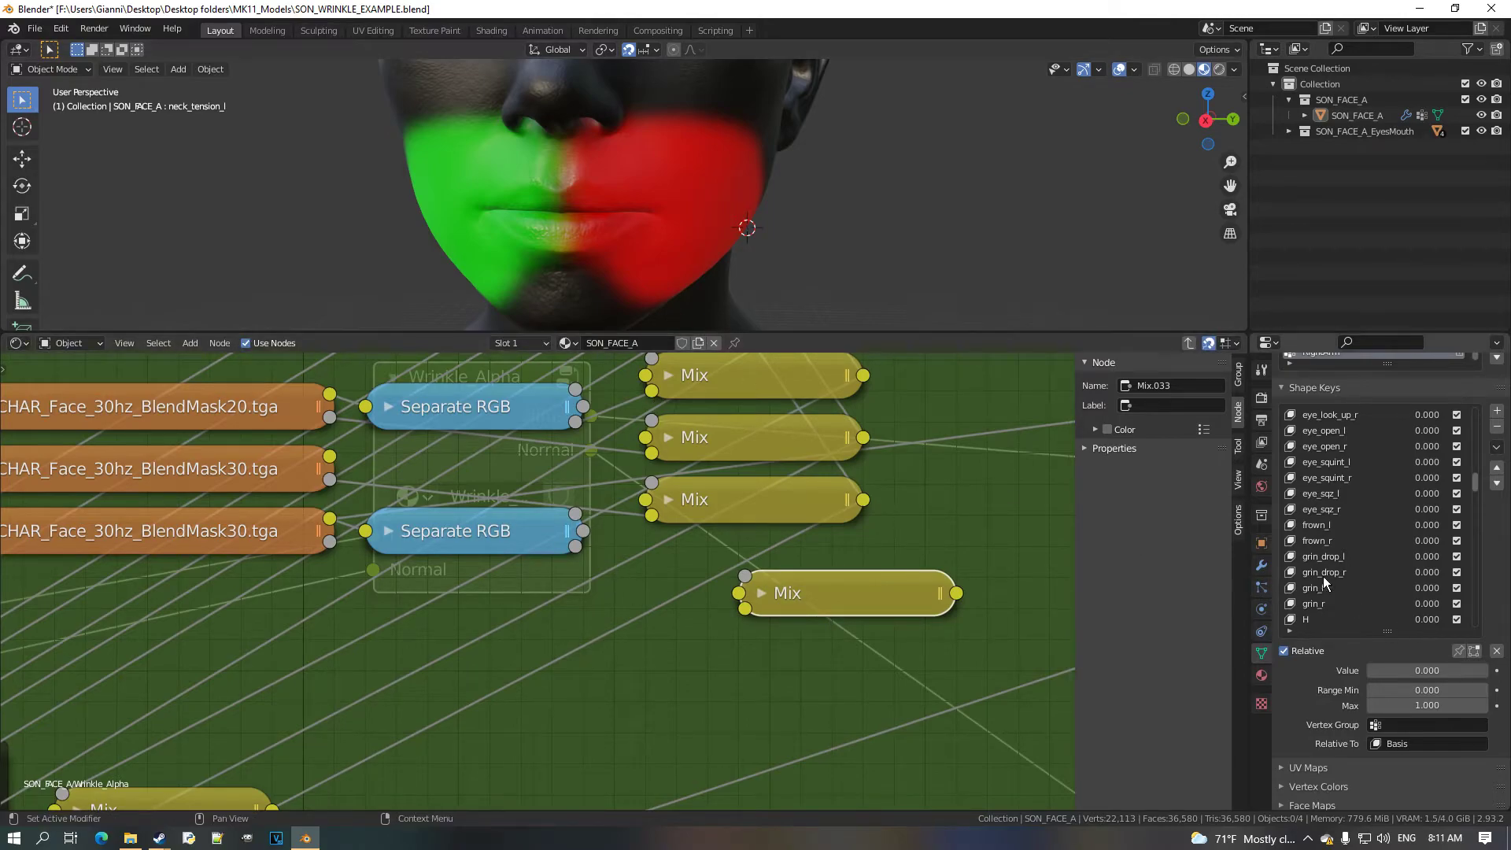
Locate the dimple shape keys, connect the lowest Separate RGB's red output to the new Mix node's Color2, and align it under the column.
scroll(1488, 488, up, 10)
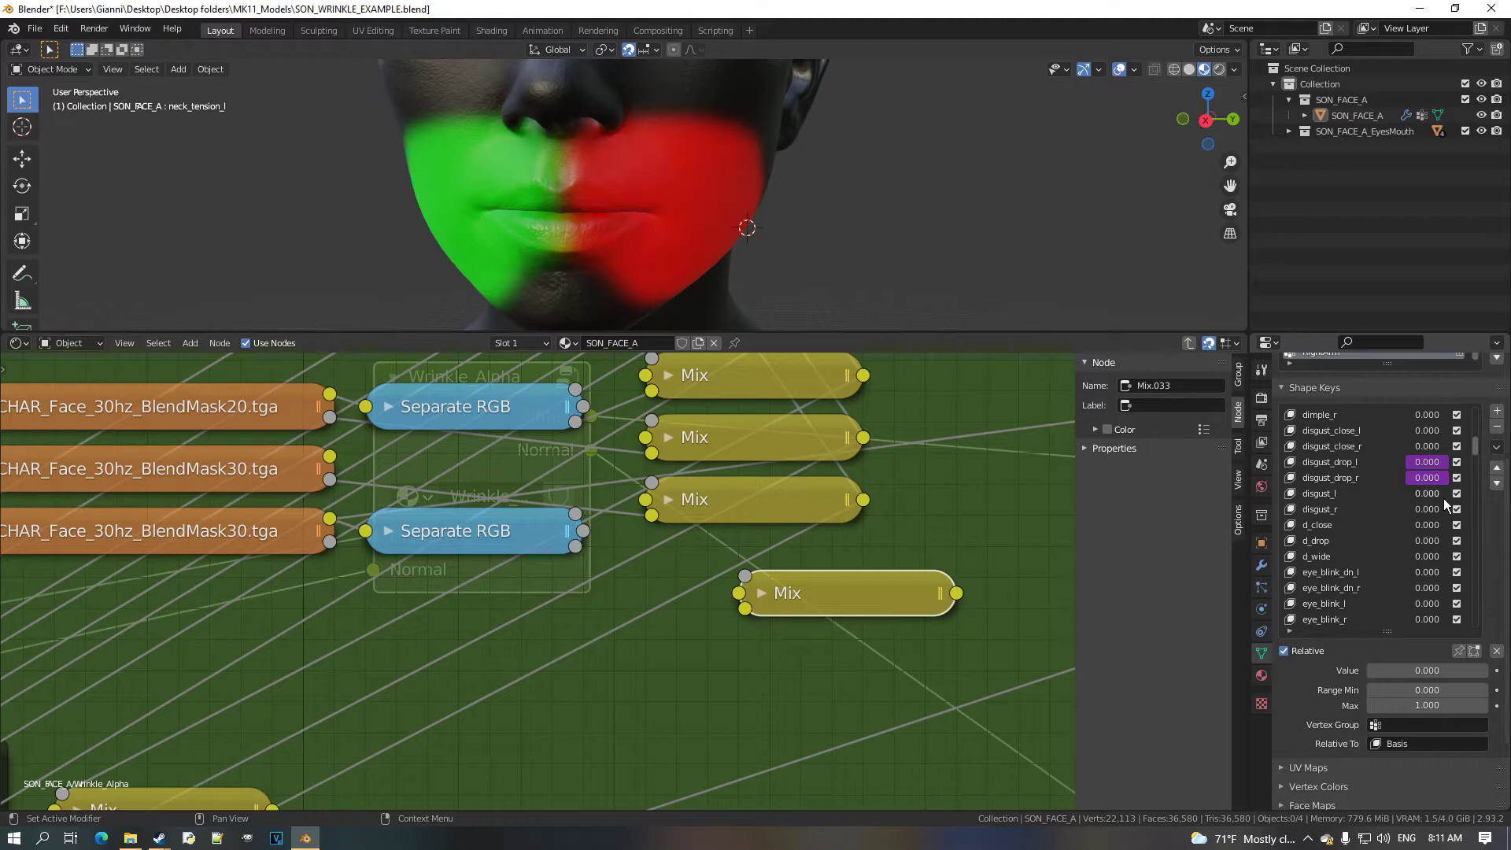
scroll(1398, 559, up, 3)
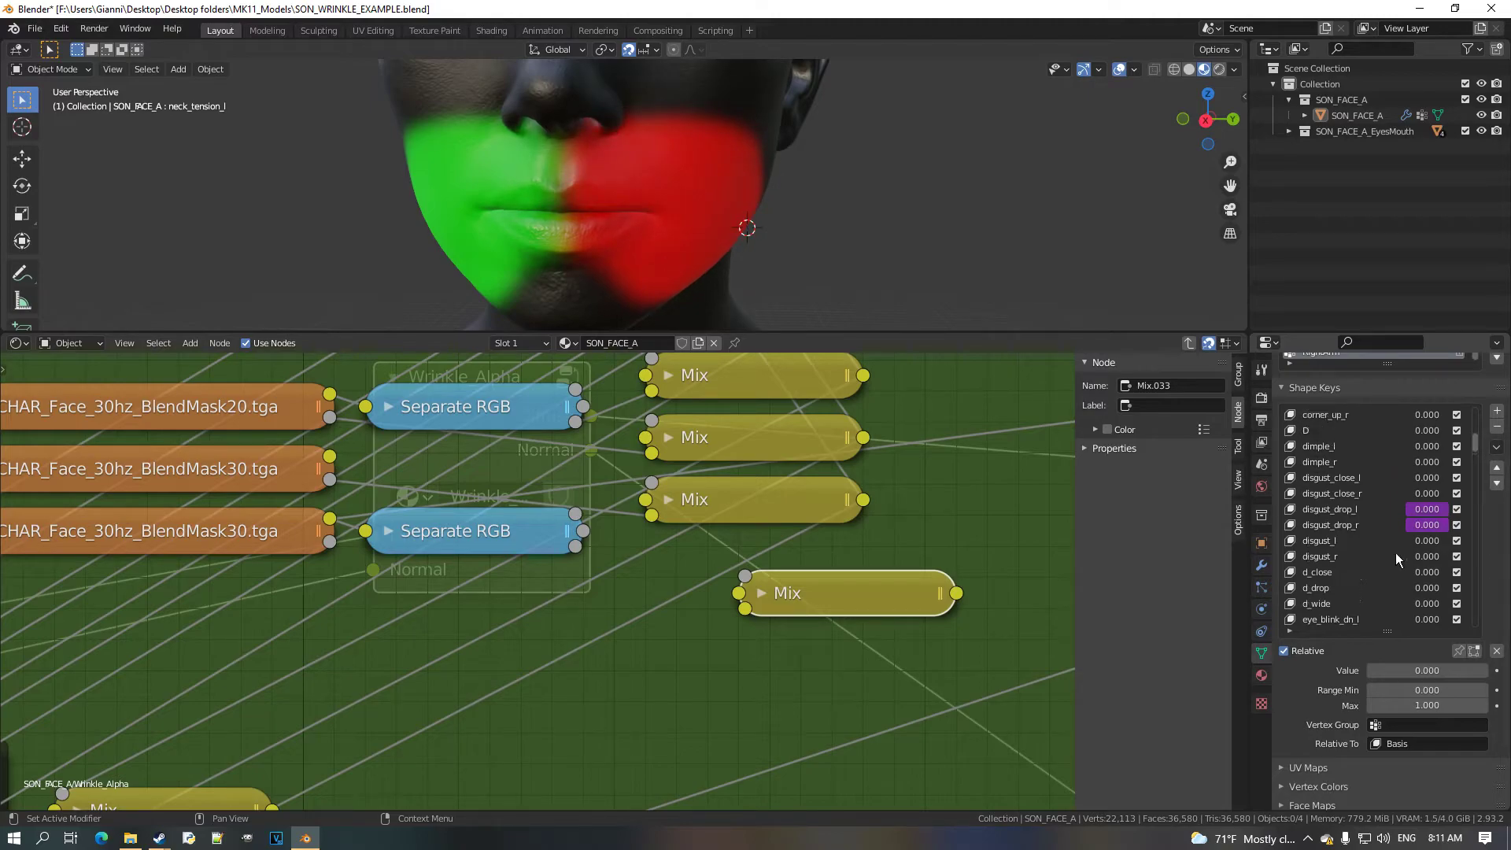
scroll(1398, 560, up, 3)
scroll(649, 565, up, 2)
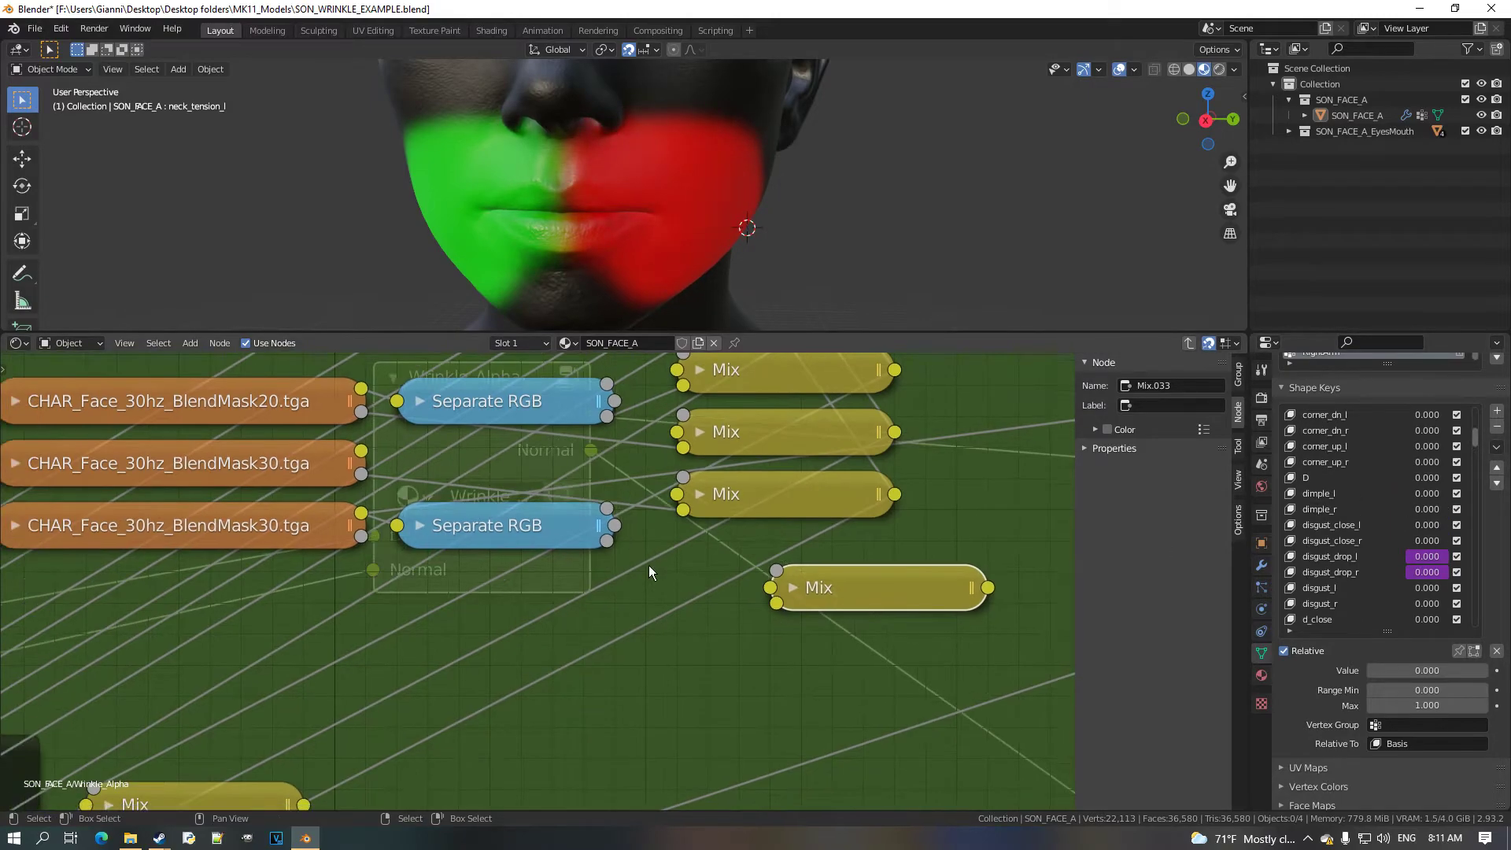
scroll(634, 509, up, 1)
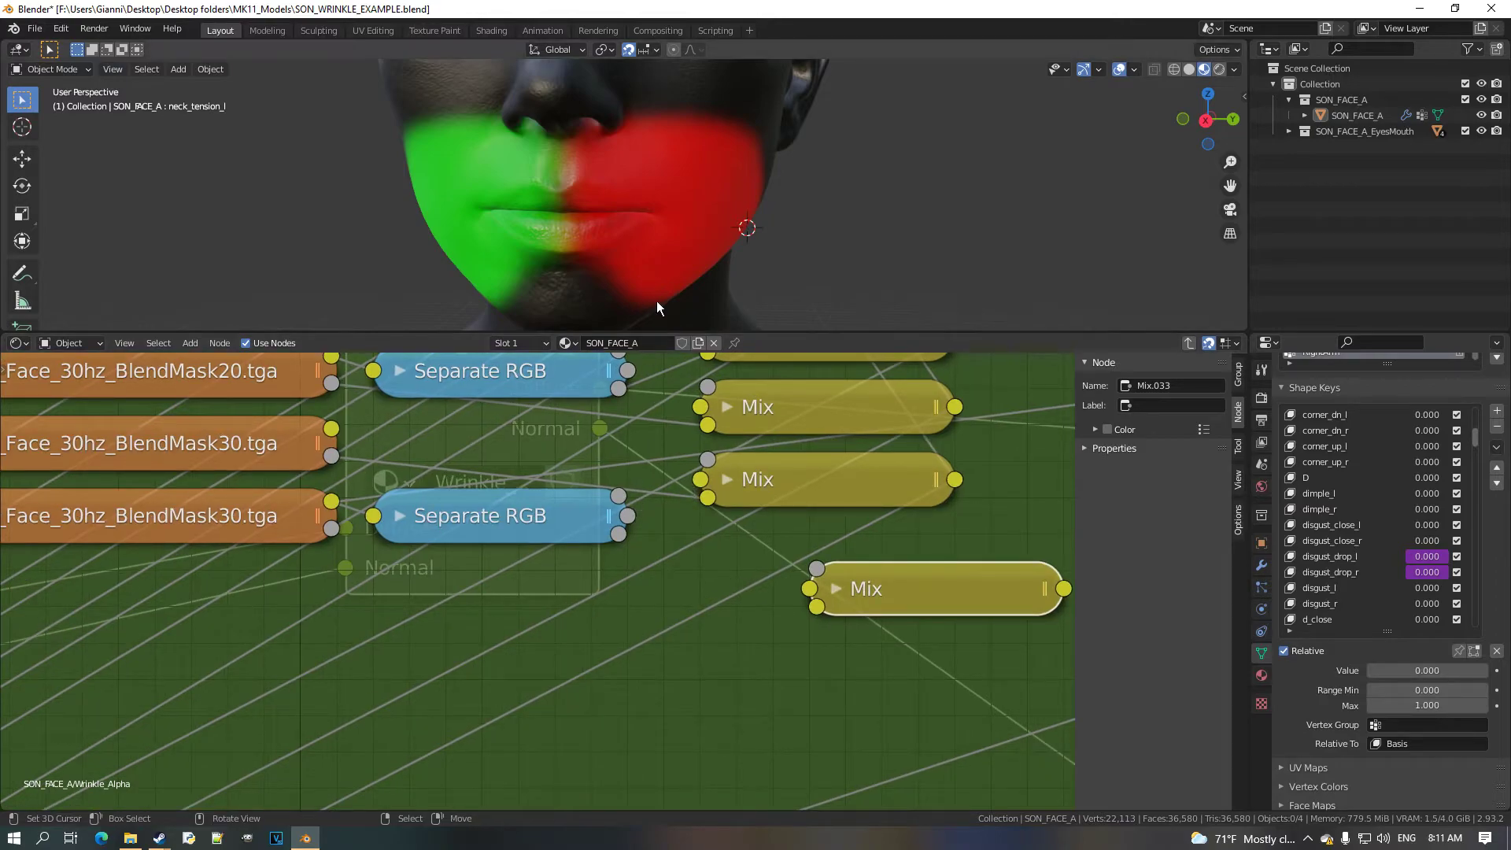
drag(620, 496, 738, 542)
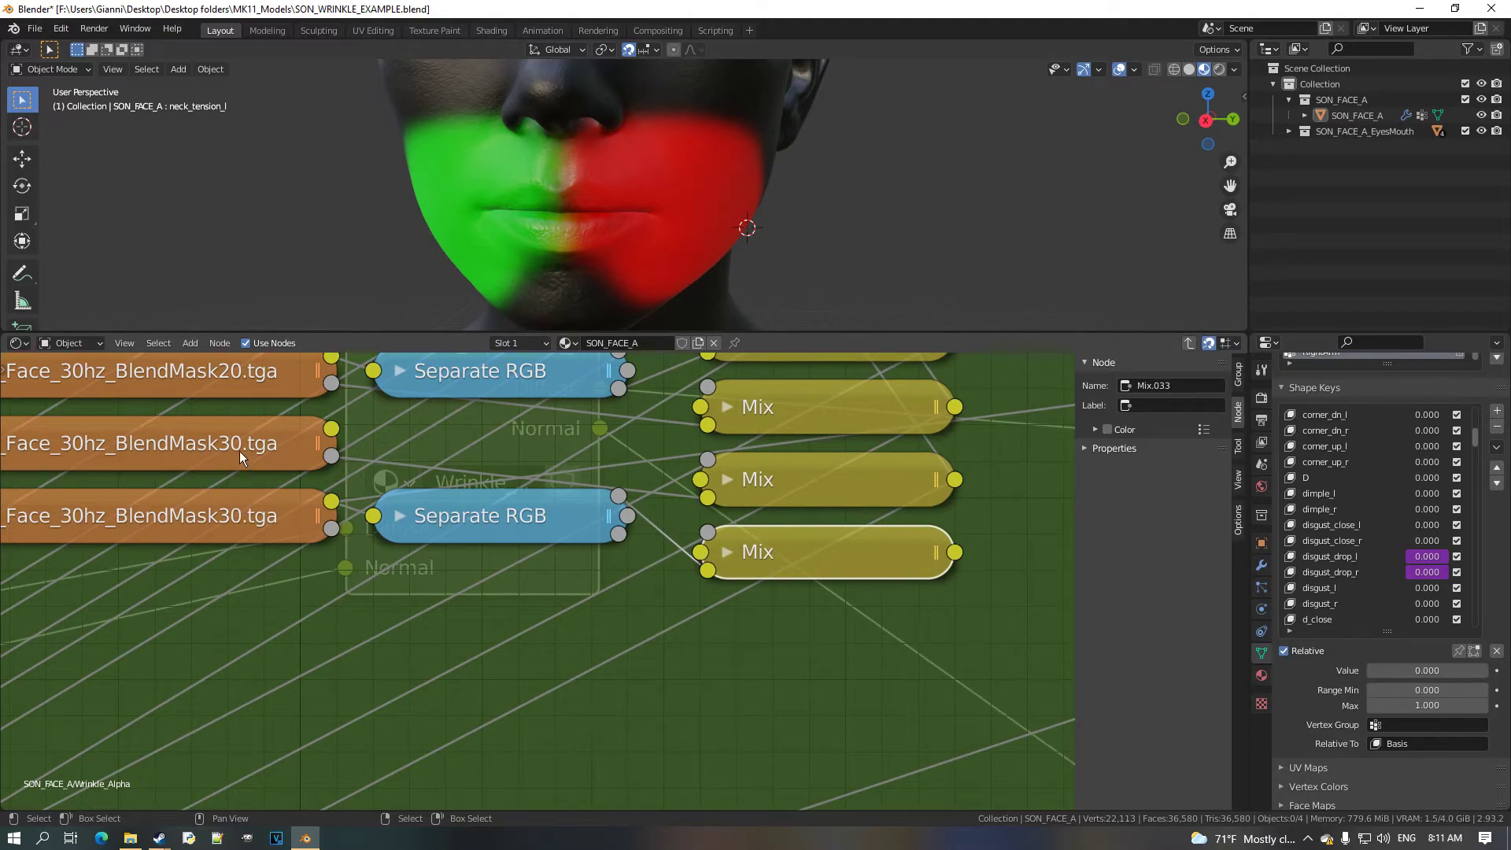
Duplicate the lowest Mix node beside Brow_Wrinkle_Diffuse and feed the original's output into the copy's Color1.
scroll(242, 451, down, 6)
scroll(597, 550, up, 5)
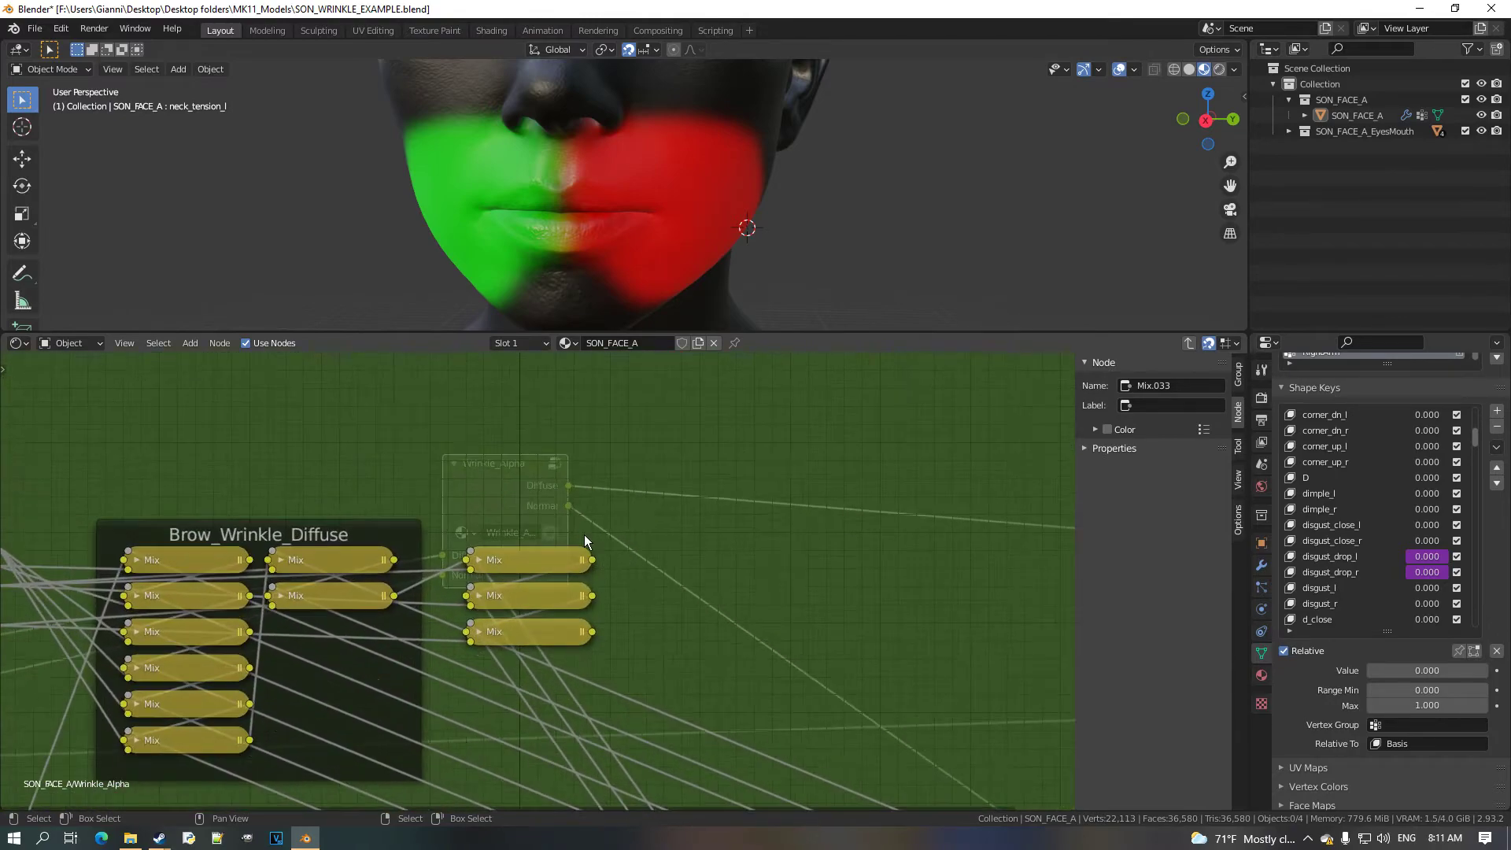
click(603, 600)
key(shift+d)
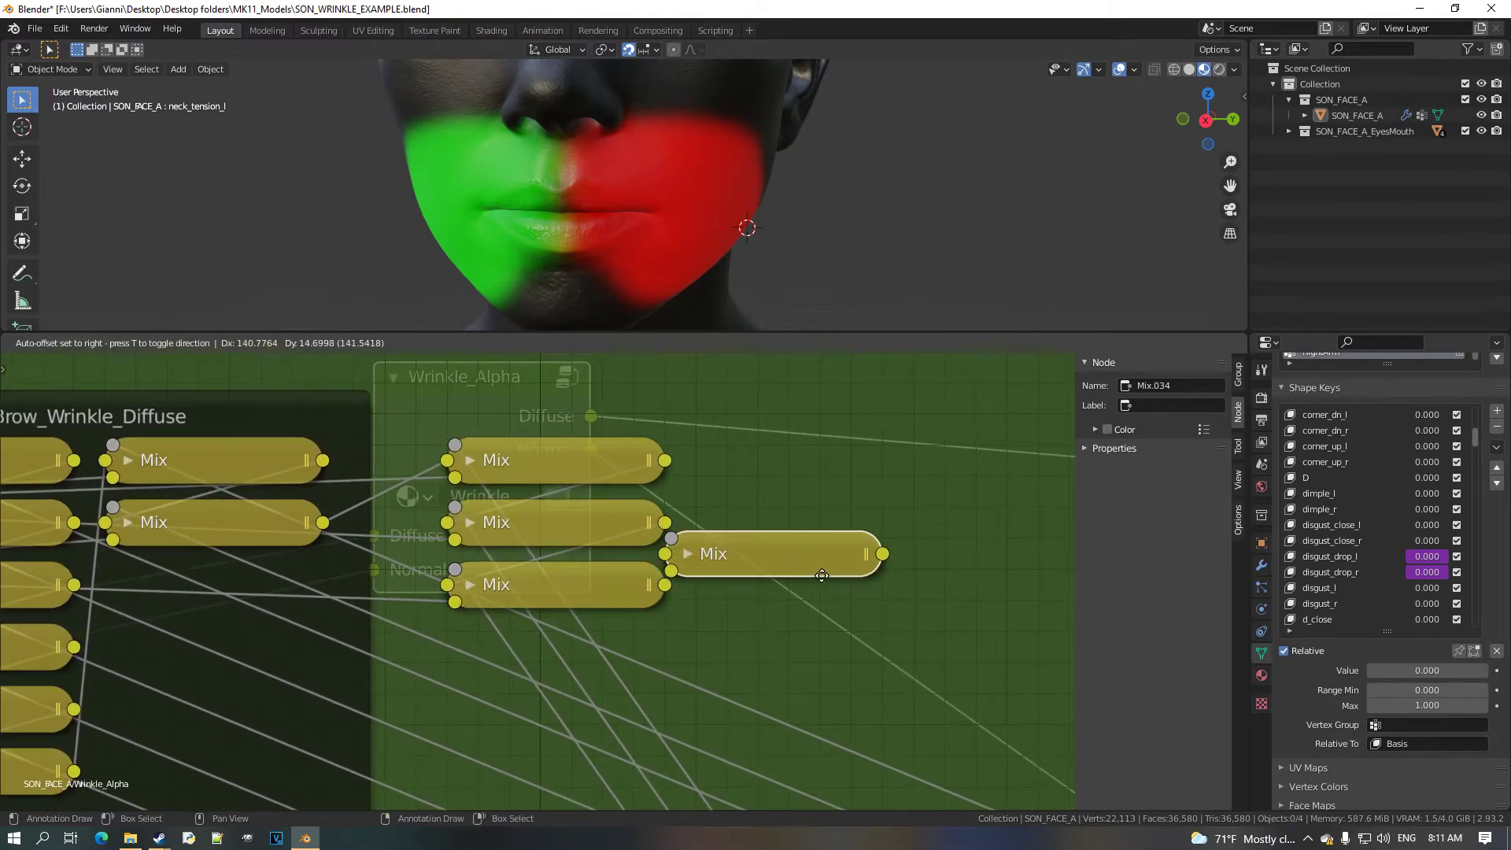
click(864, 590)
drag(665, 584, 700, 572)
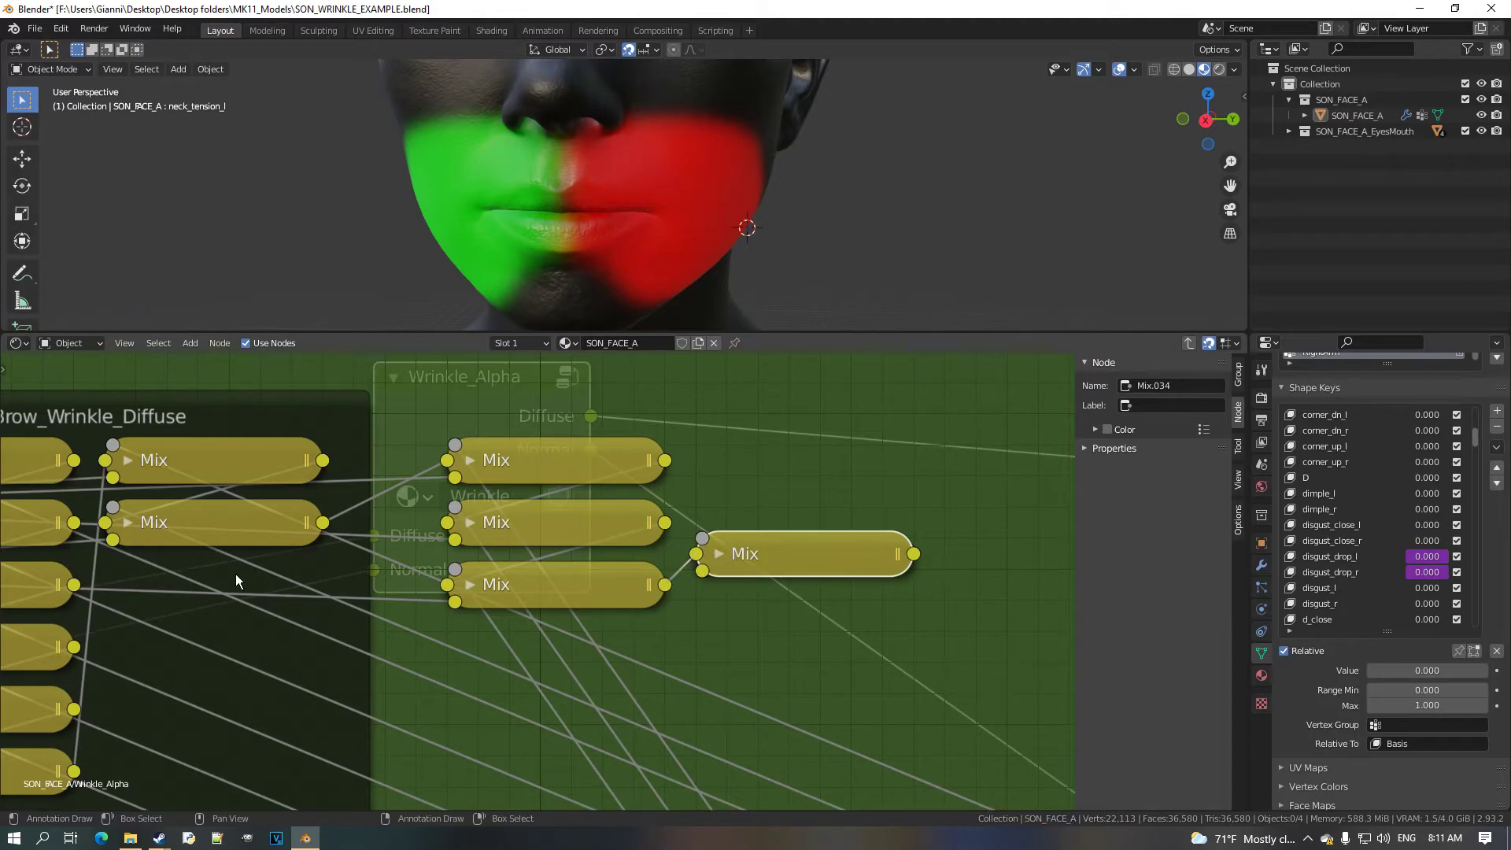
Connect a Diffuse_Wrinkles output to the new diffuse Mix node, align it under its column, and drive its Fac with the new mask Mix output.
middle_drag(178, 576, 621, 539)
scroll(621, 539, down, 4)
drag(228, 463, 855, 591)
scroll(855, 591, down, 5)
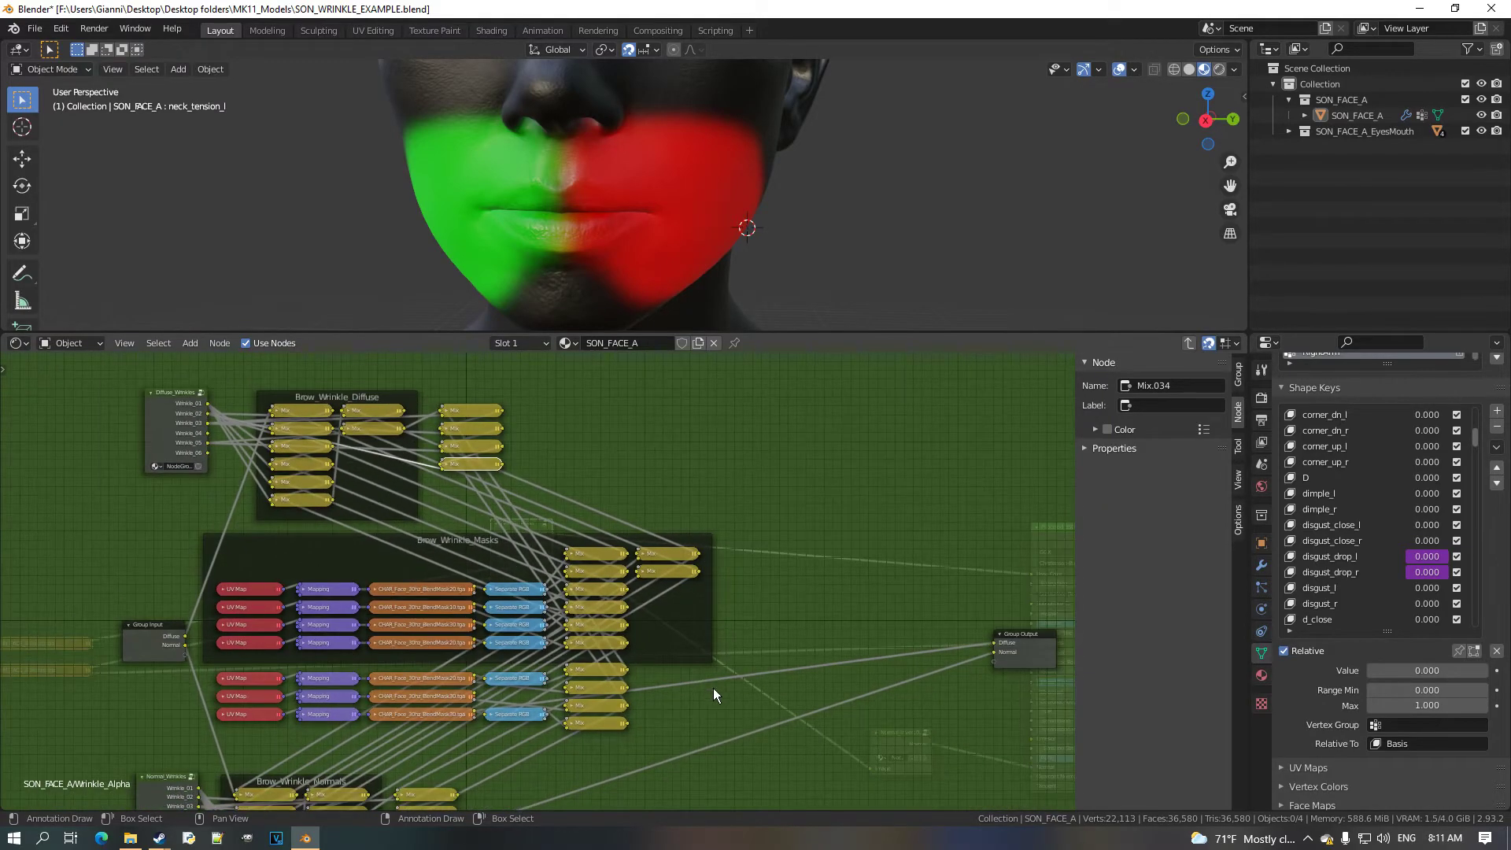
scroll(729, 592, up, 2)
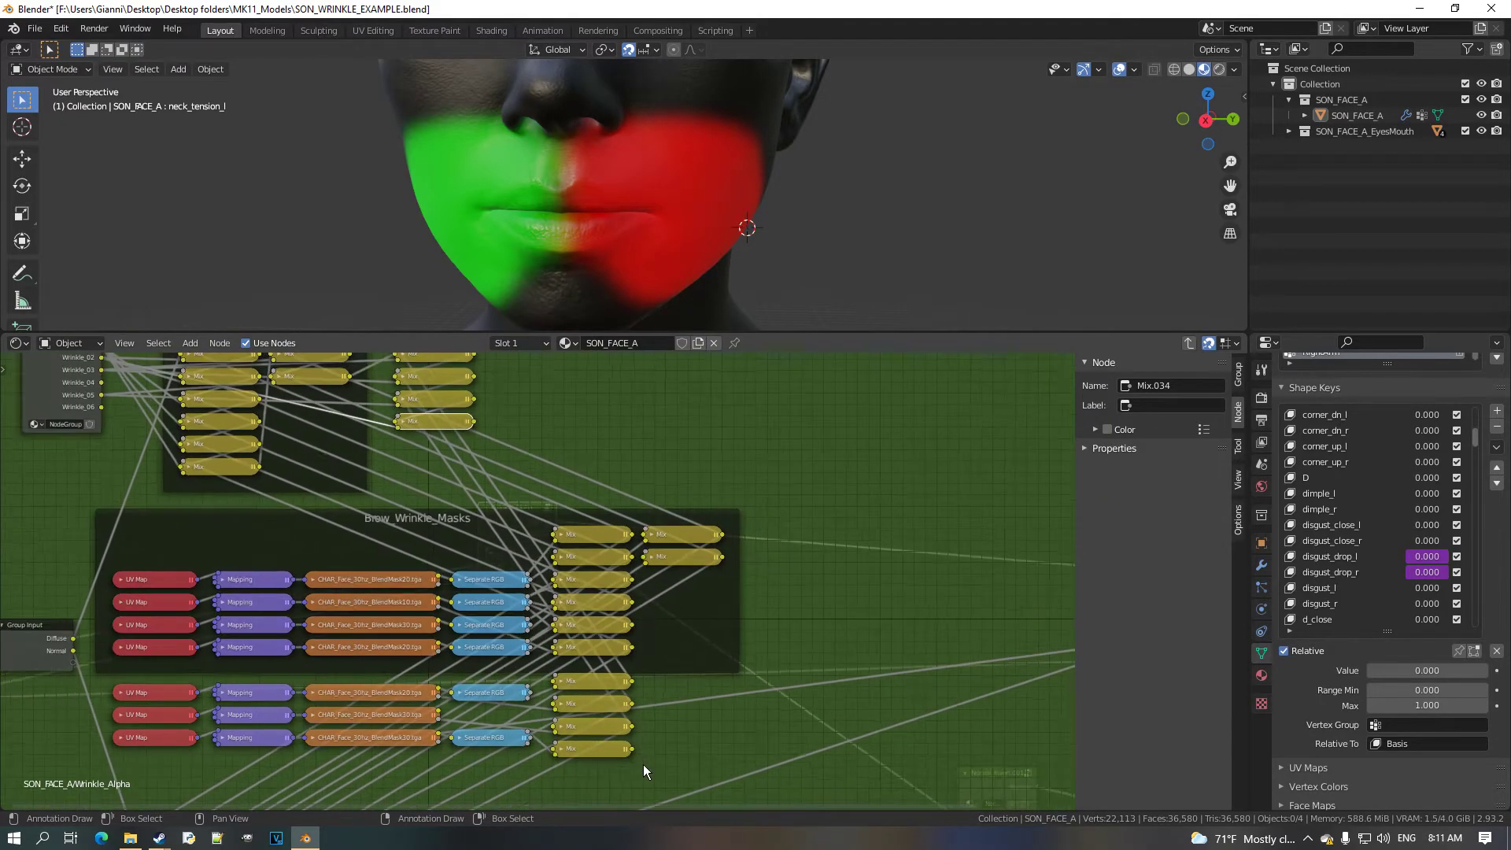
drag(633, 749, 399, 418)
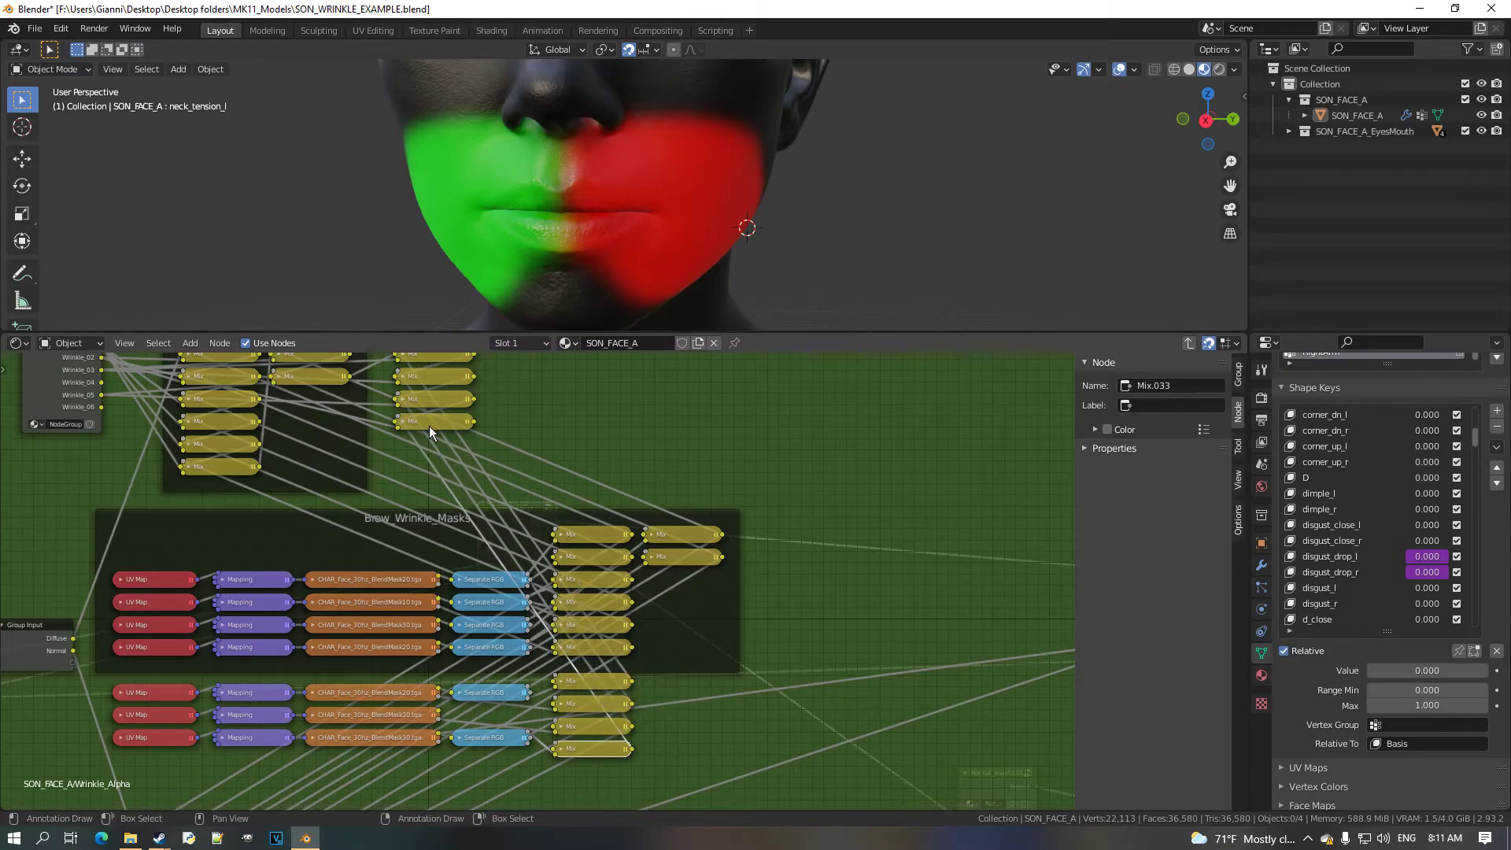
Duplicate the lowest Mix node beside Brow_Wrinkle_Normals, chain the copy after it, and place it at the bottom of that column.
middle_drag(450, 430, 495, 520)
scroll(494, 520, up, 2)
scroll(474, 580, down, 3)
middle_drag(472, 659, 589, 366)
middle_drag(545, 653, 546, 507)
scroll(546, 507, up, 2)
scroll(541, 602, up, 2)
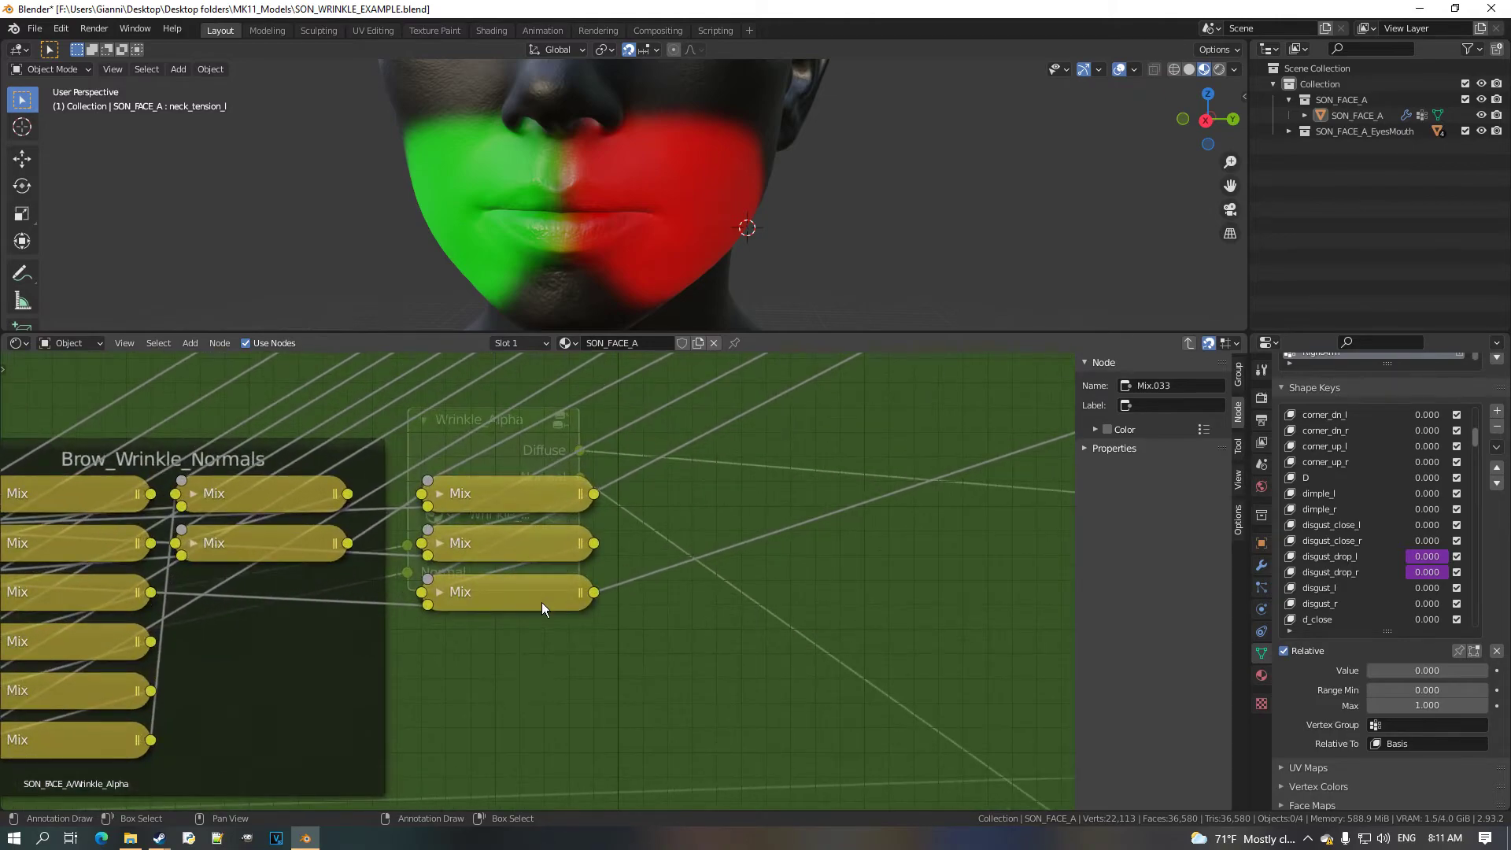
key(shift+d)
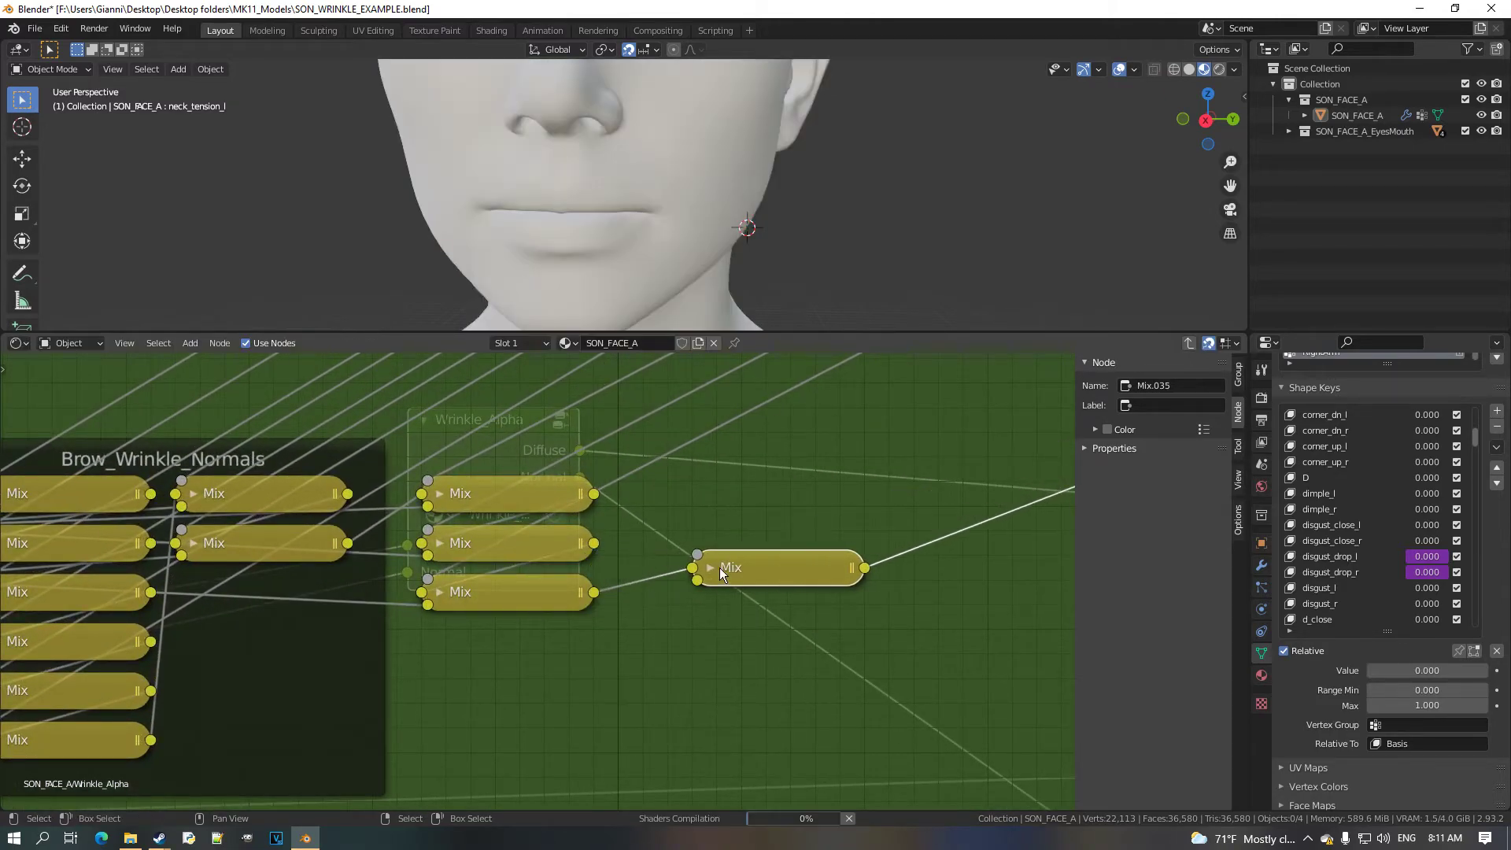
click(495, 639)
scroll(492, 639, down, 1)
middle_drag(374, 629, 509, 611)
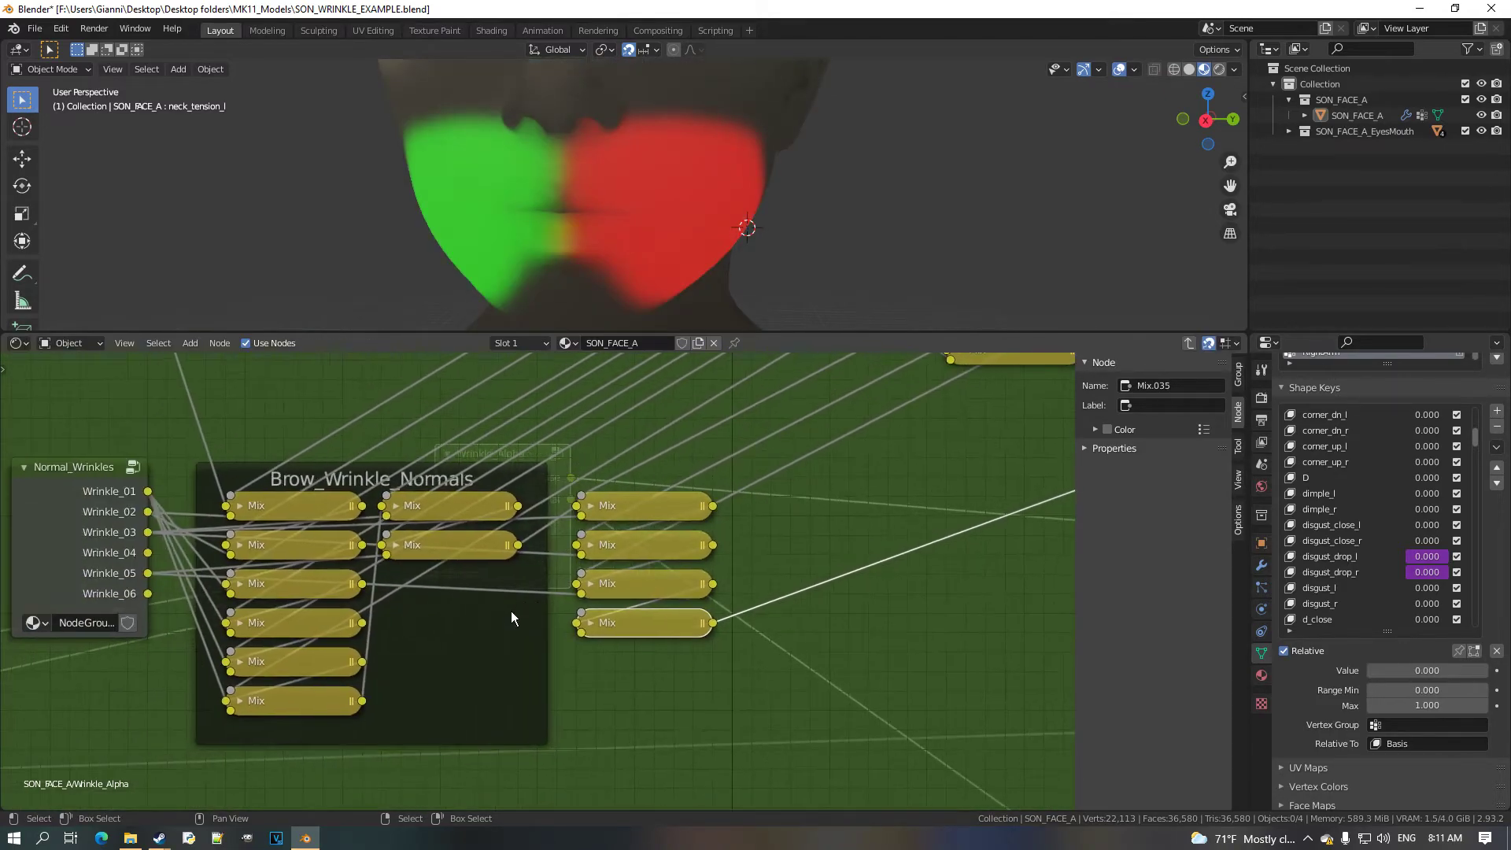
Connect a Normal_Wrinkles output to the new normal Mix node's Color2 and the new mask Mix output to its Fac.
scroll(510, 590, up, 1)
drag(46, 494, 607, 658)
scroll(653, 613, down, 10)
middle_drag(653, 661, 476, 418)
scroll(839, 497, up, 2)
drag(869, 510, 450, 744)
Expand the new diffuse Mix node to check its Fac, Color1 and Color2 connections, and collapse it back into its column.
scroll(480, 684, down, 5)
middle_drag(550, 464, 571, 806)
scroll(616, 495, up, 5)
scroll(540, 491, up, 3)
click(559, 503)
key(h)
drag(565, 507, 821, 403)
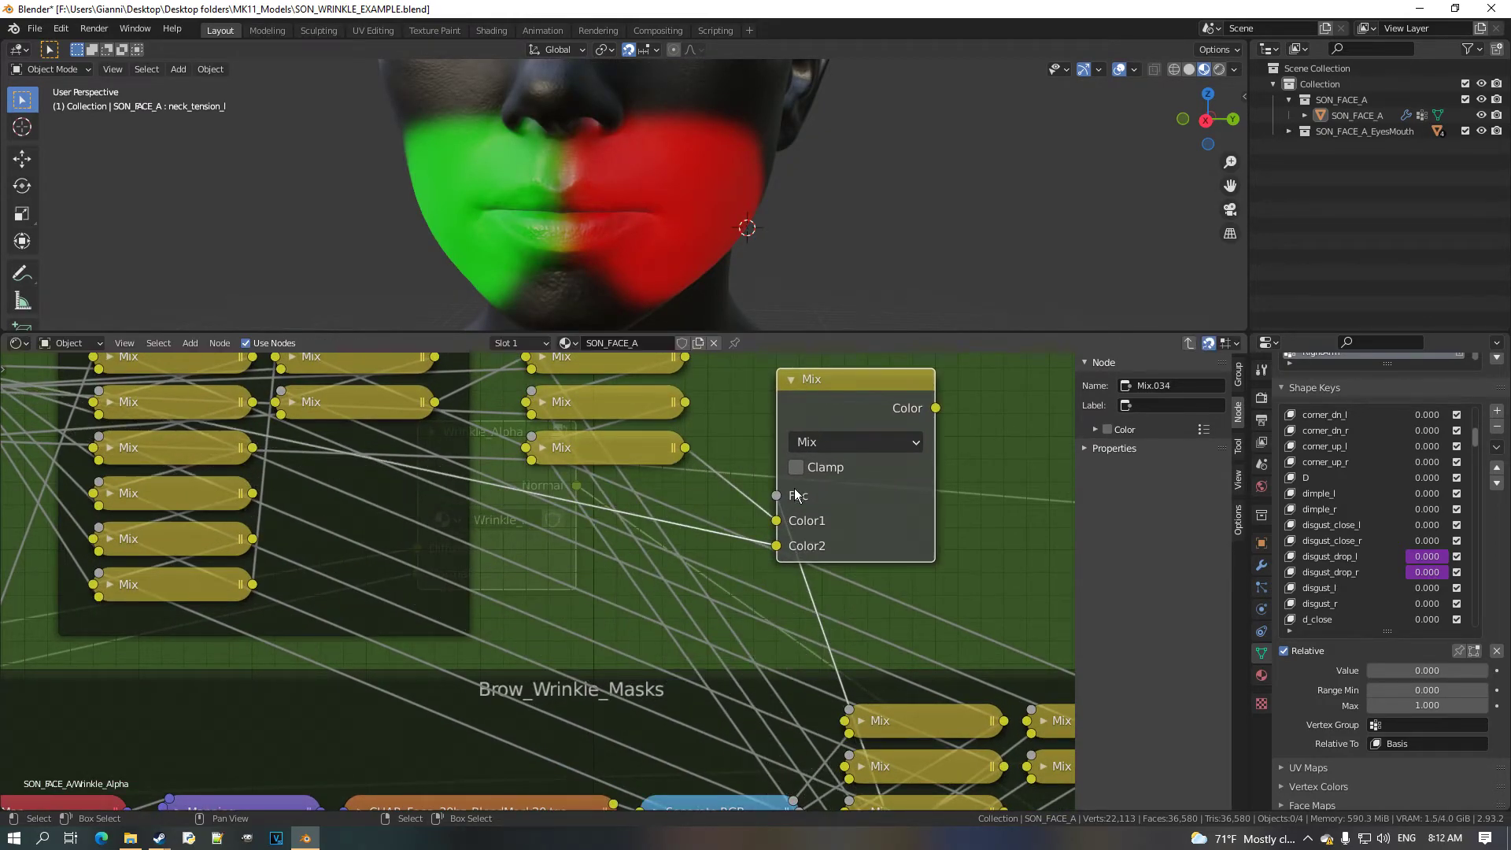
key(ctrl+z)
key(h)
scroll(598, 551, down, 5)
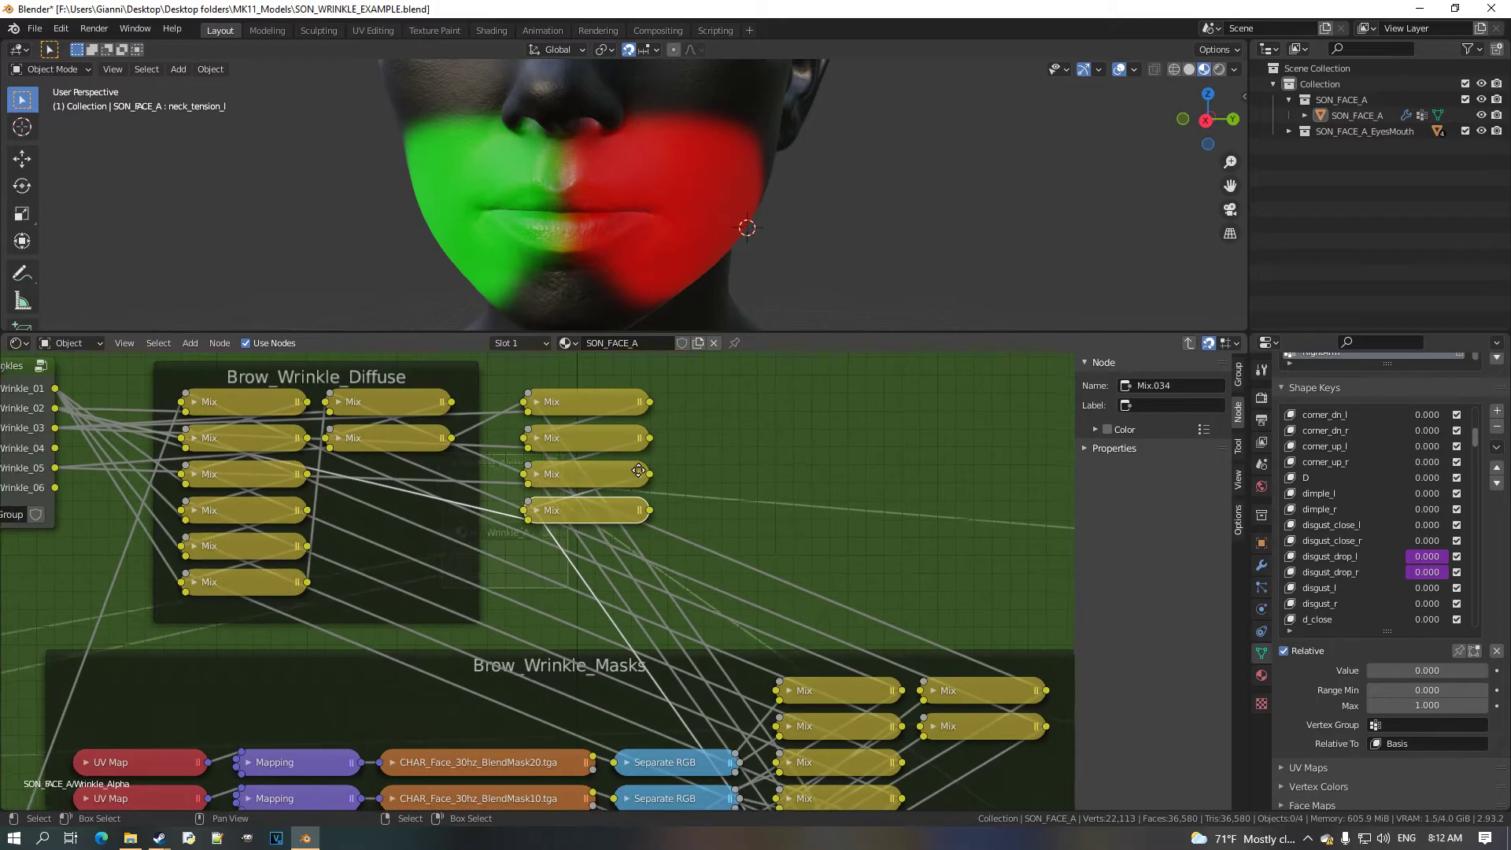
Copy the dimple_l shape key value as a new driver and paste it onto the Fac of the new mask Mix node.
scroll(589, 564, up, 6)
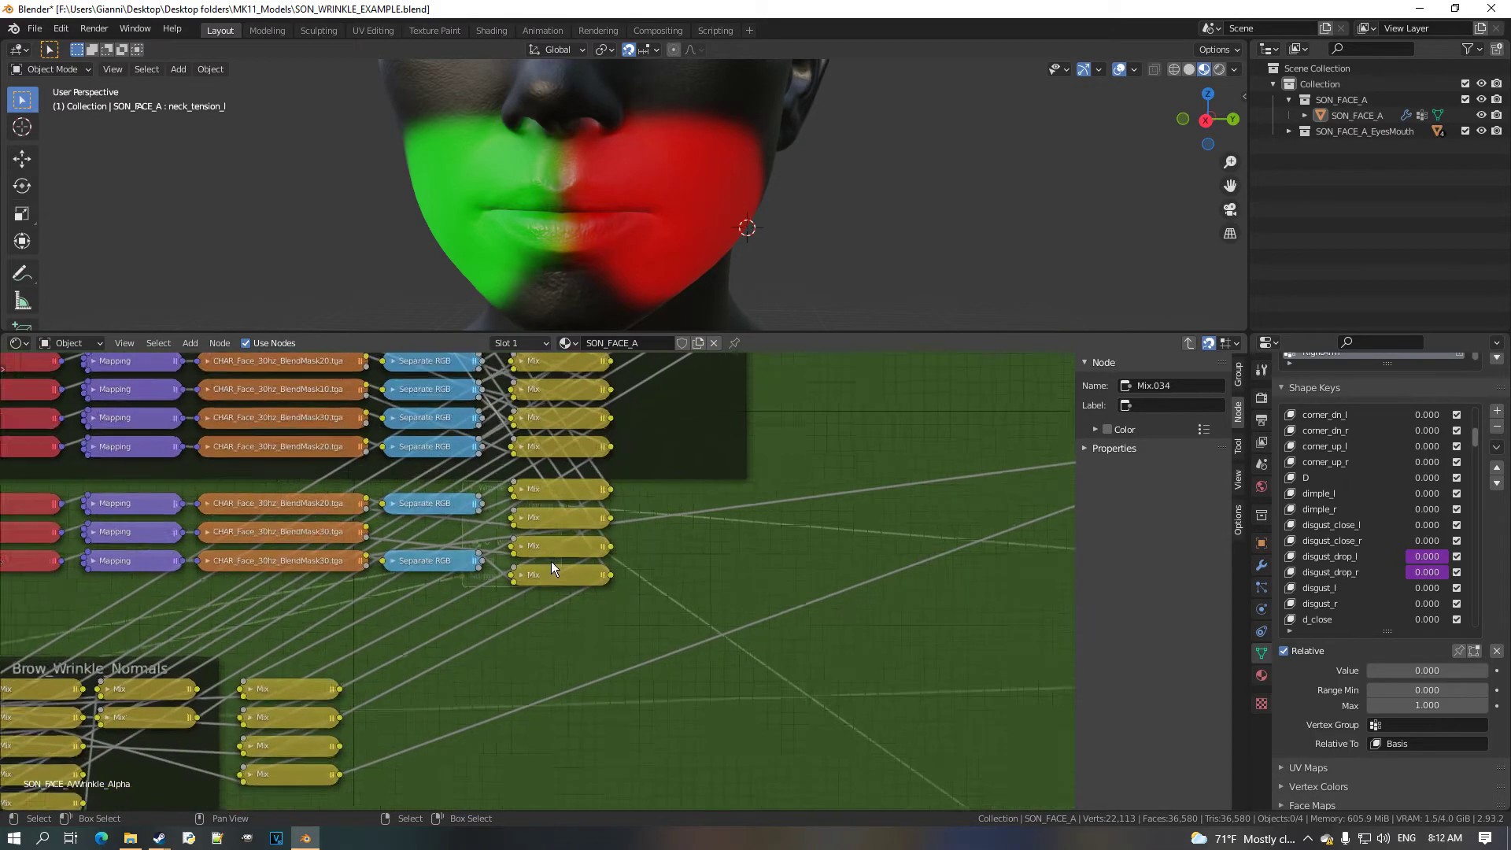
click(522, 575)
key(h)
scroll(522, 579, up, 2)
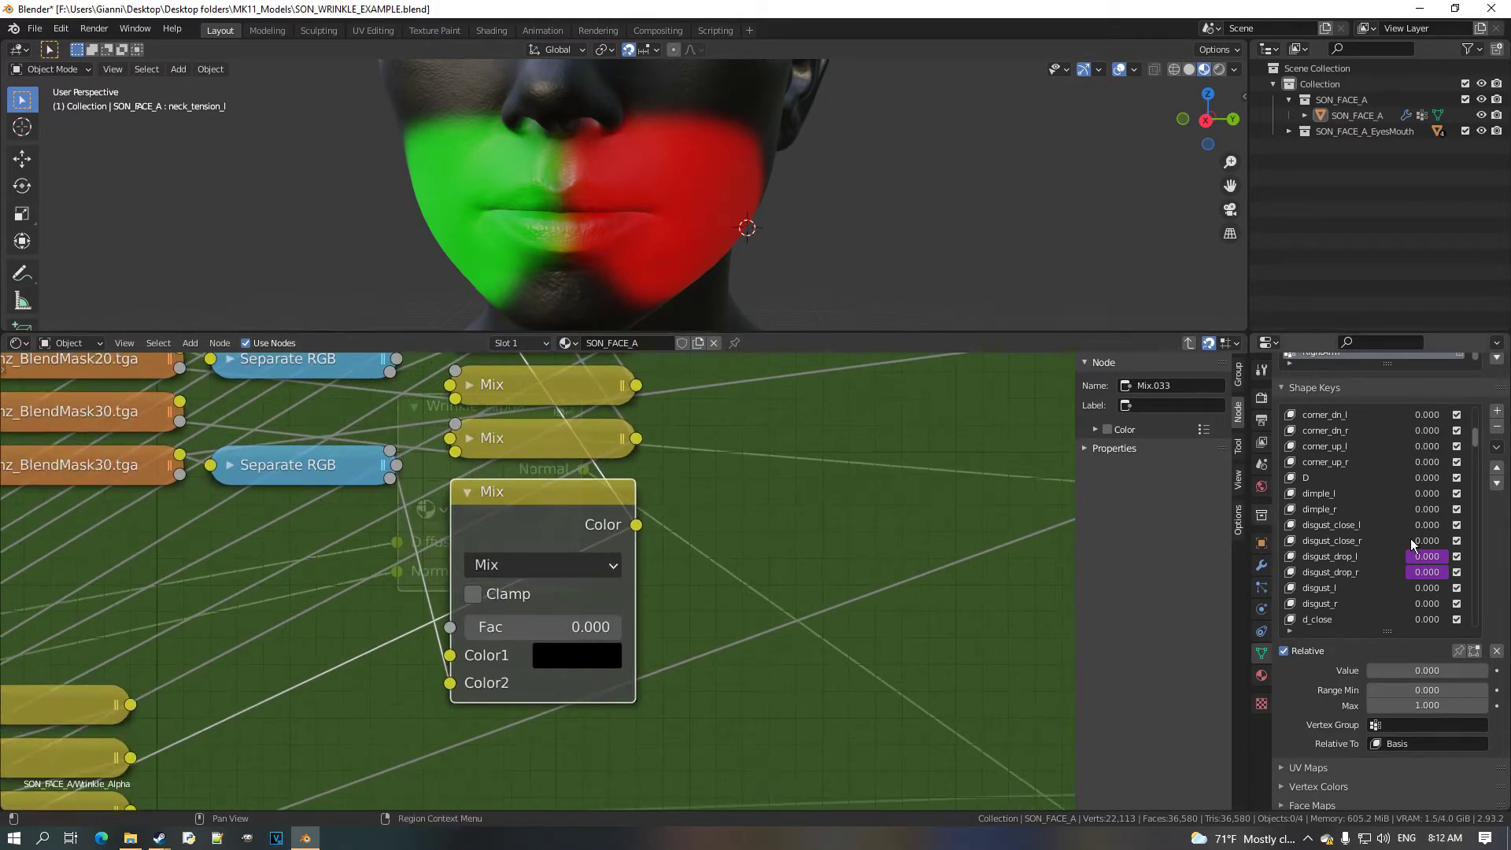
right_click(1447, 489)
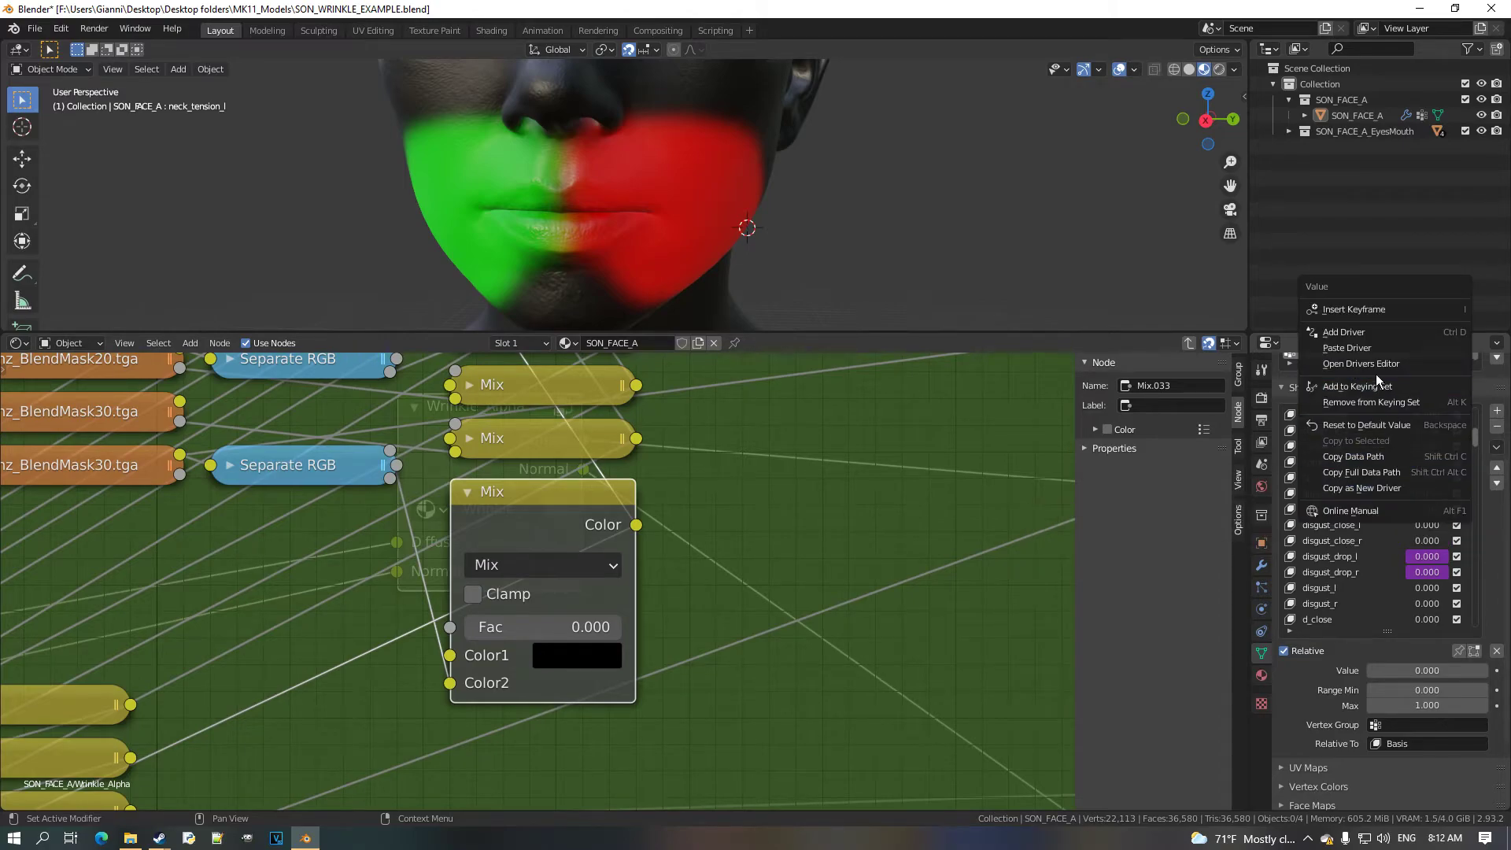
click(1404, 492)
right_click(609, 626)
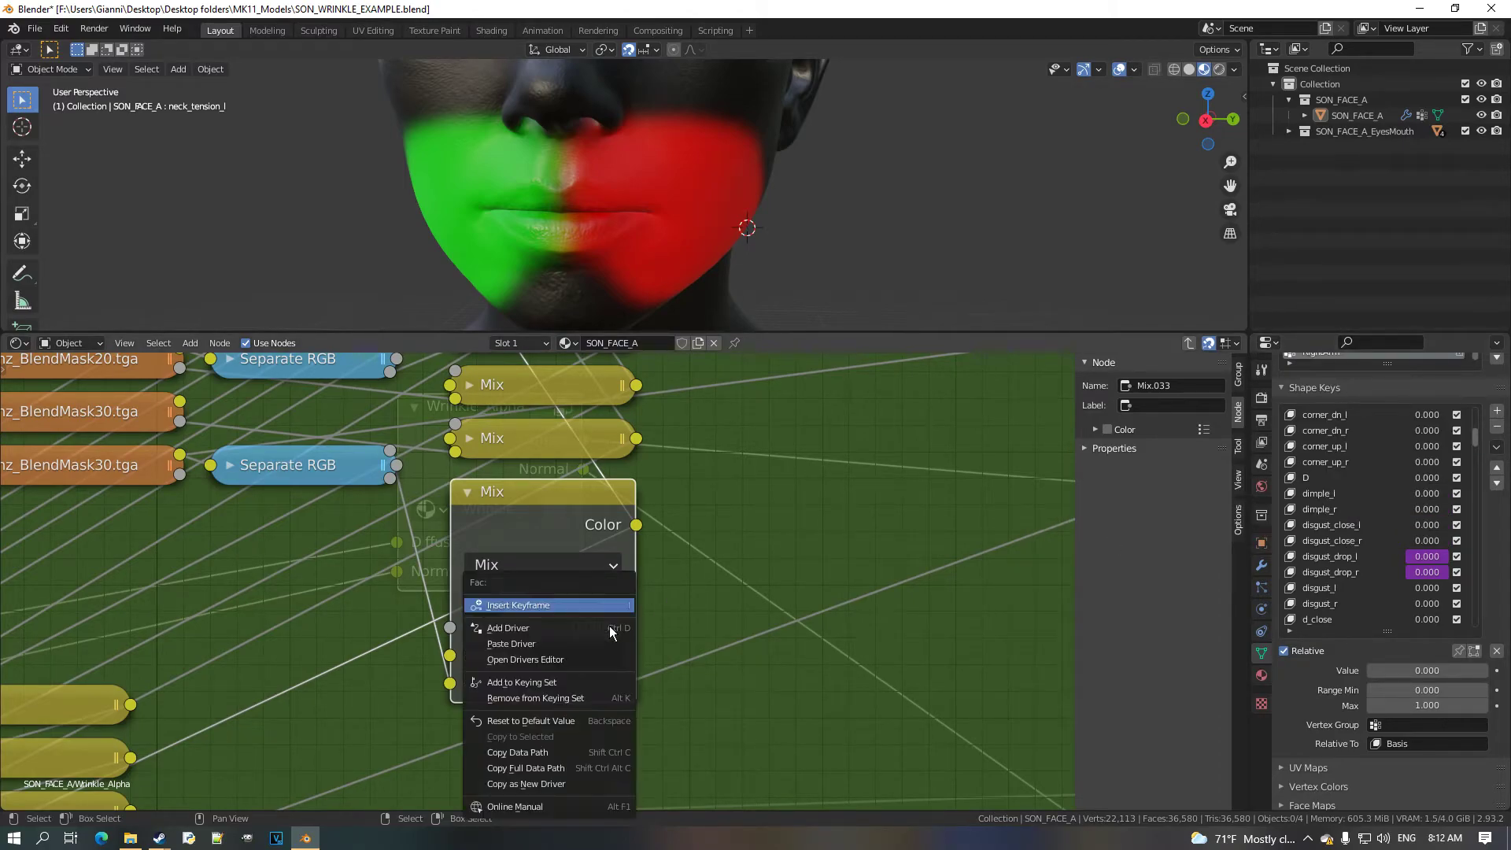
click(578, 646)
Inspect the driver settings on the new mask Mix node's Fac and collapse the node.
right_click(1424, 595)
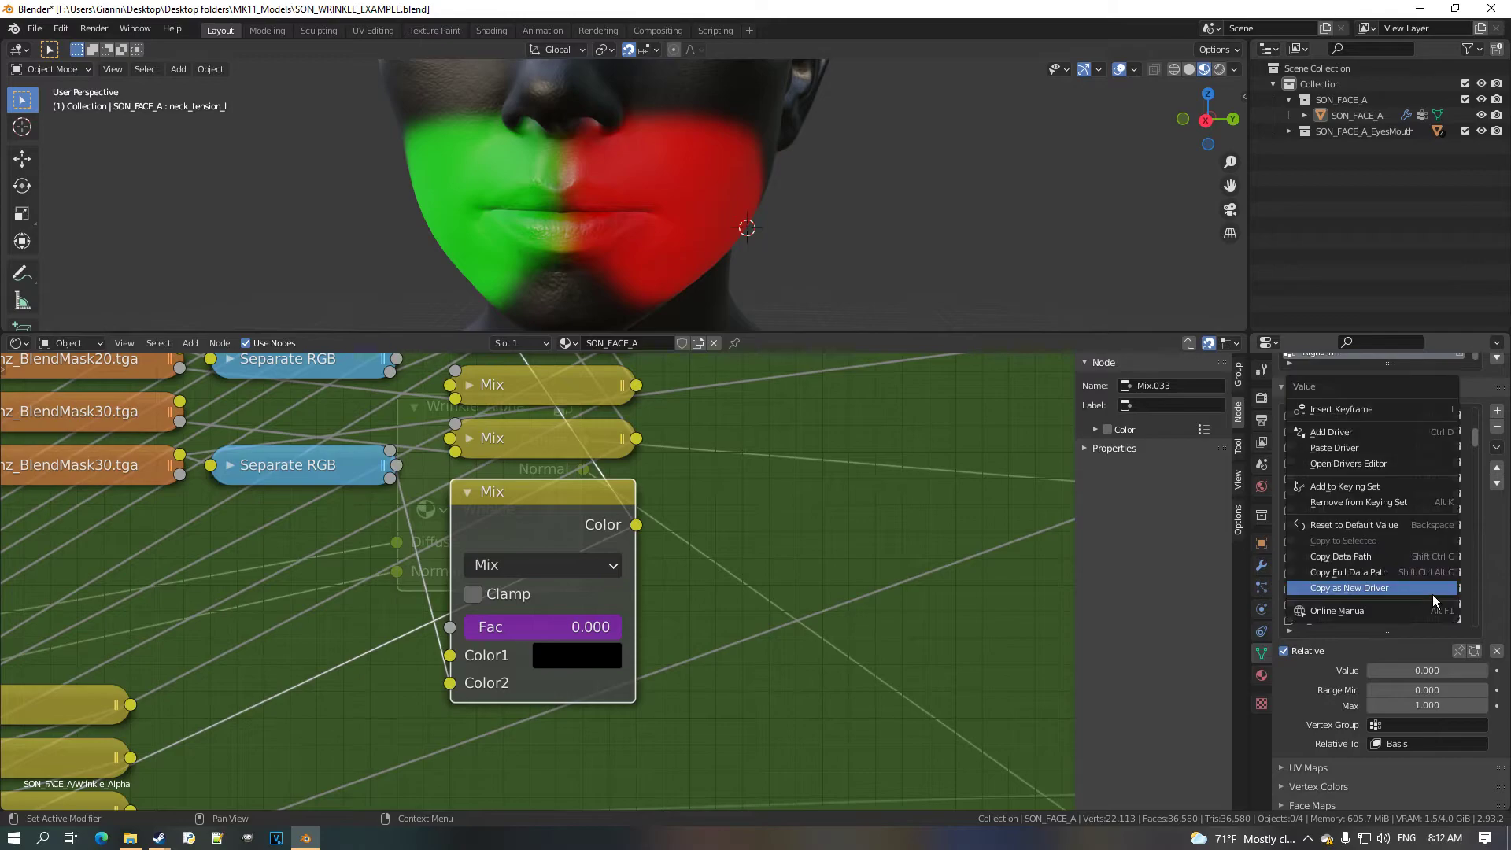
right_click(589, 639)
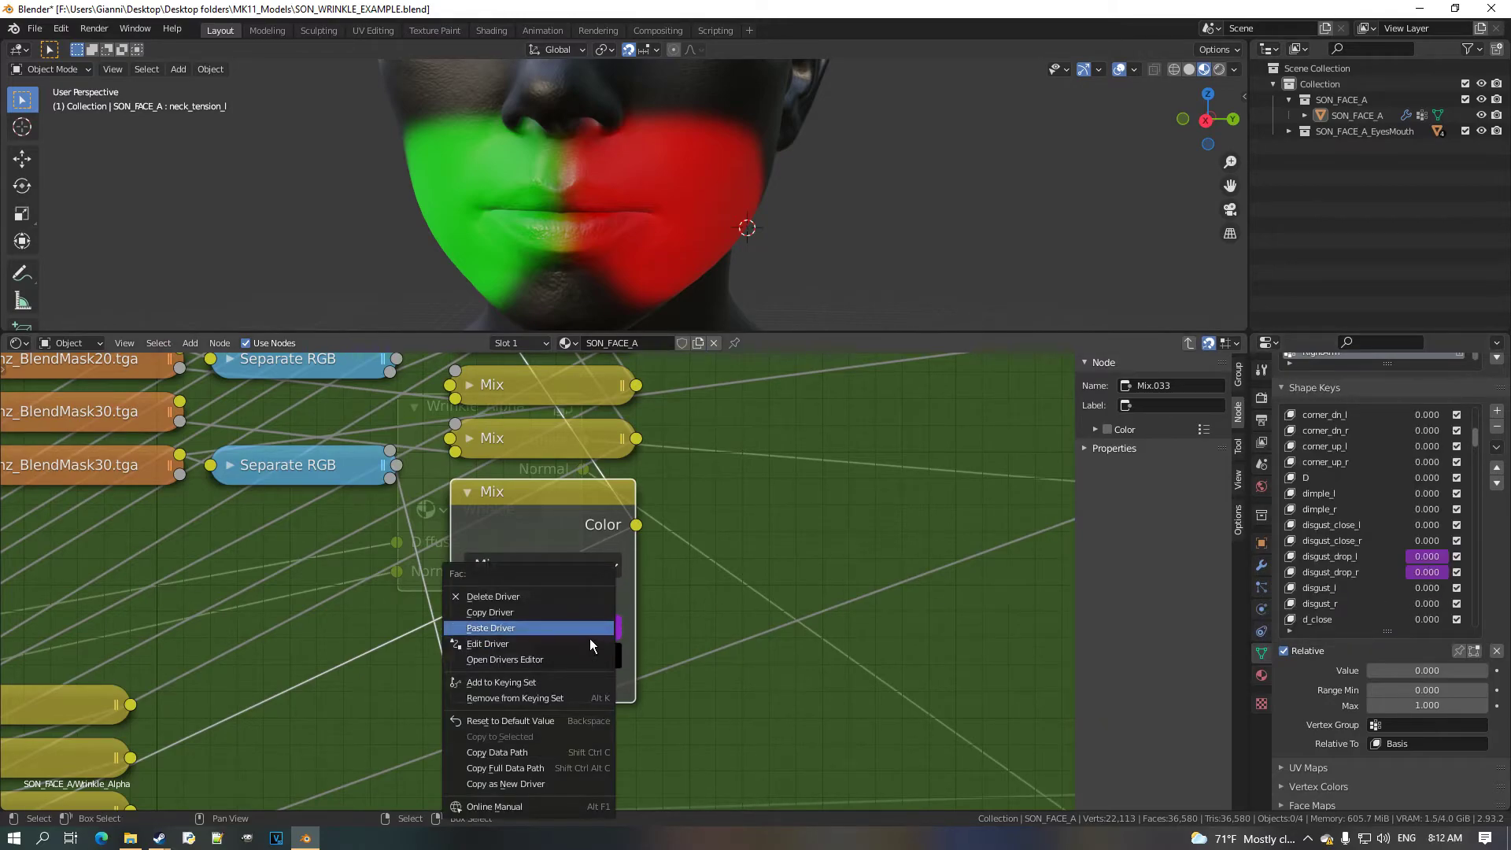
click(588, 639)
right_click(625, 619)
click(603, 628)
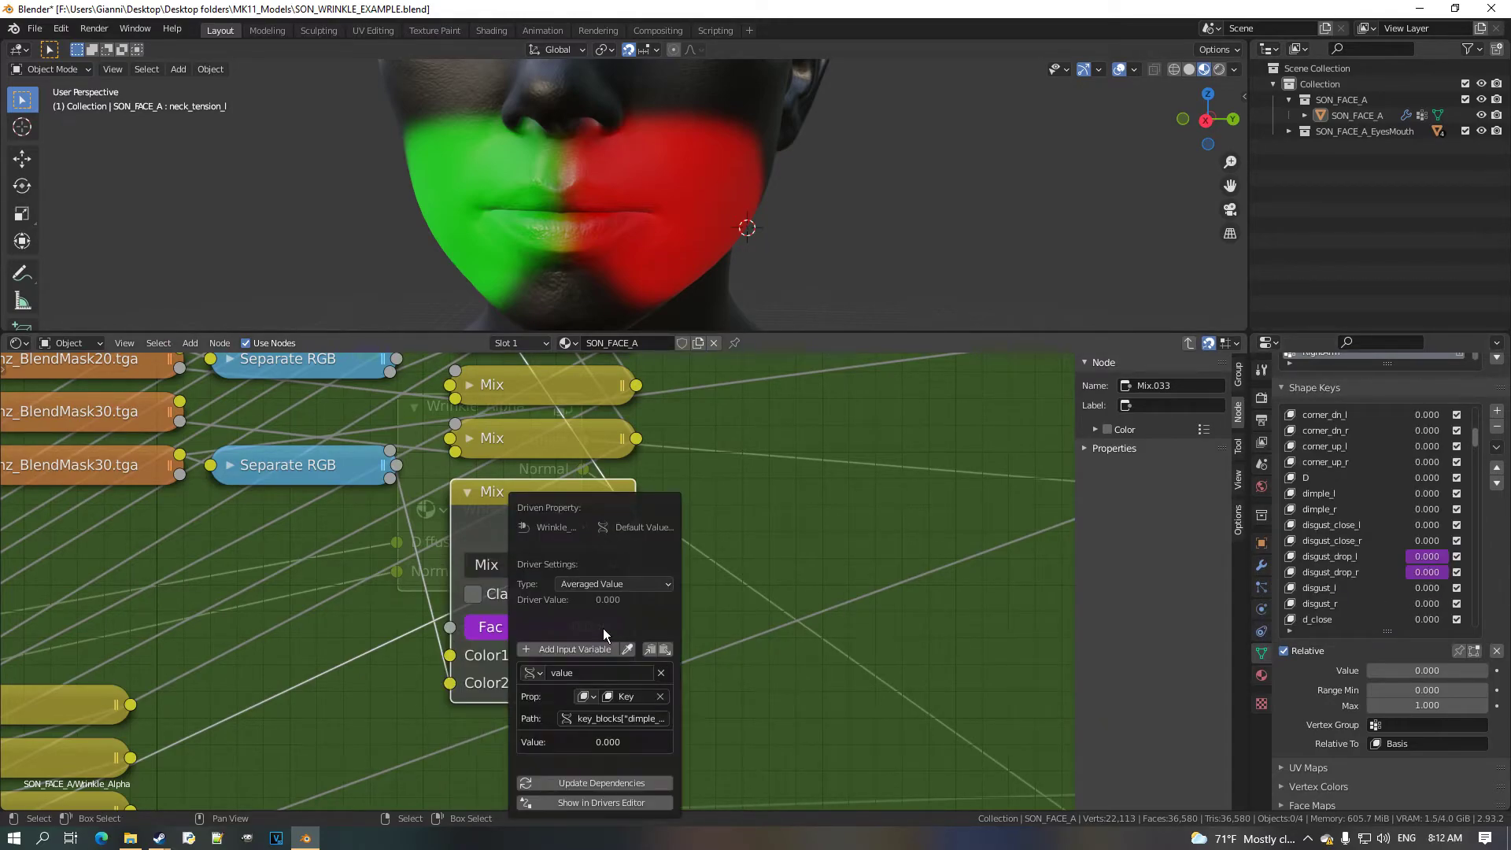
click(668, 652)
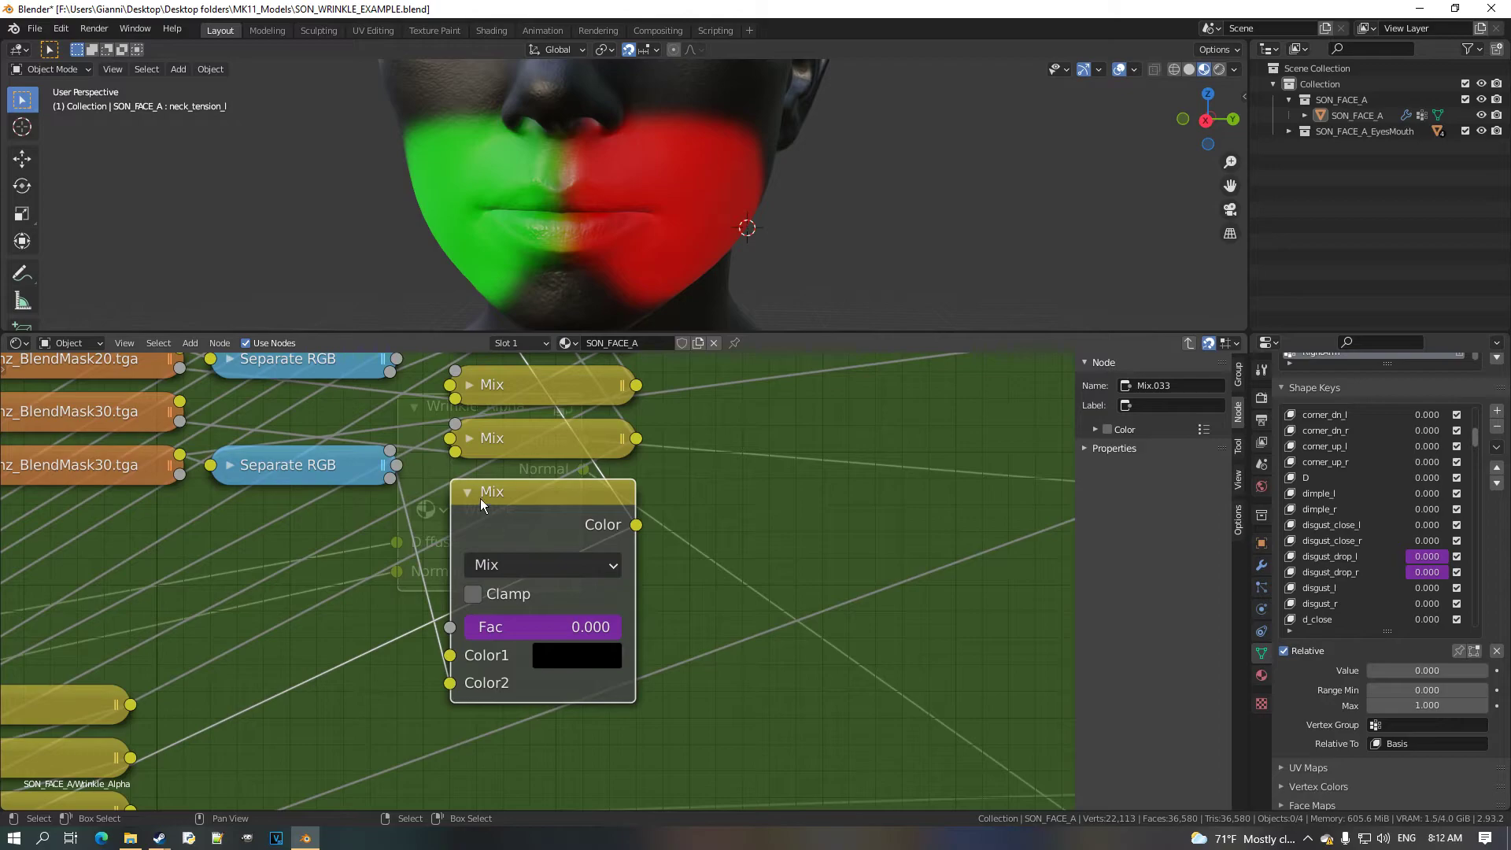
key(h)
Duplicate the driven mask Mix node, connect the lowest Separate RGB node to the copy's Color2, and place it under the column.
scroll(480, 498, down, 5)
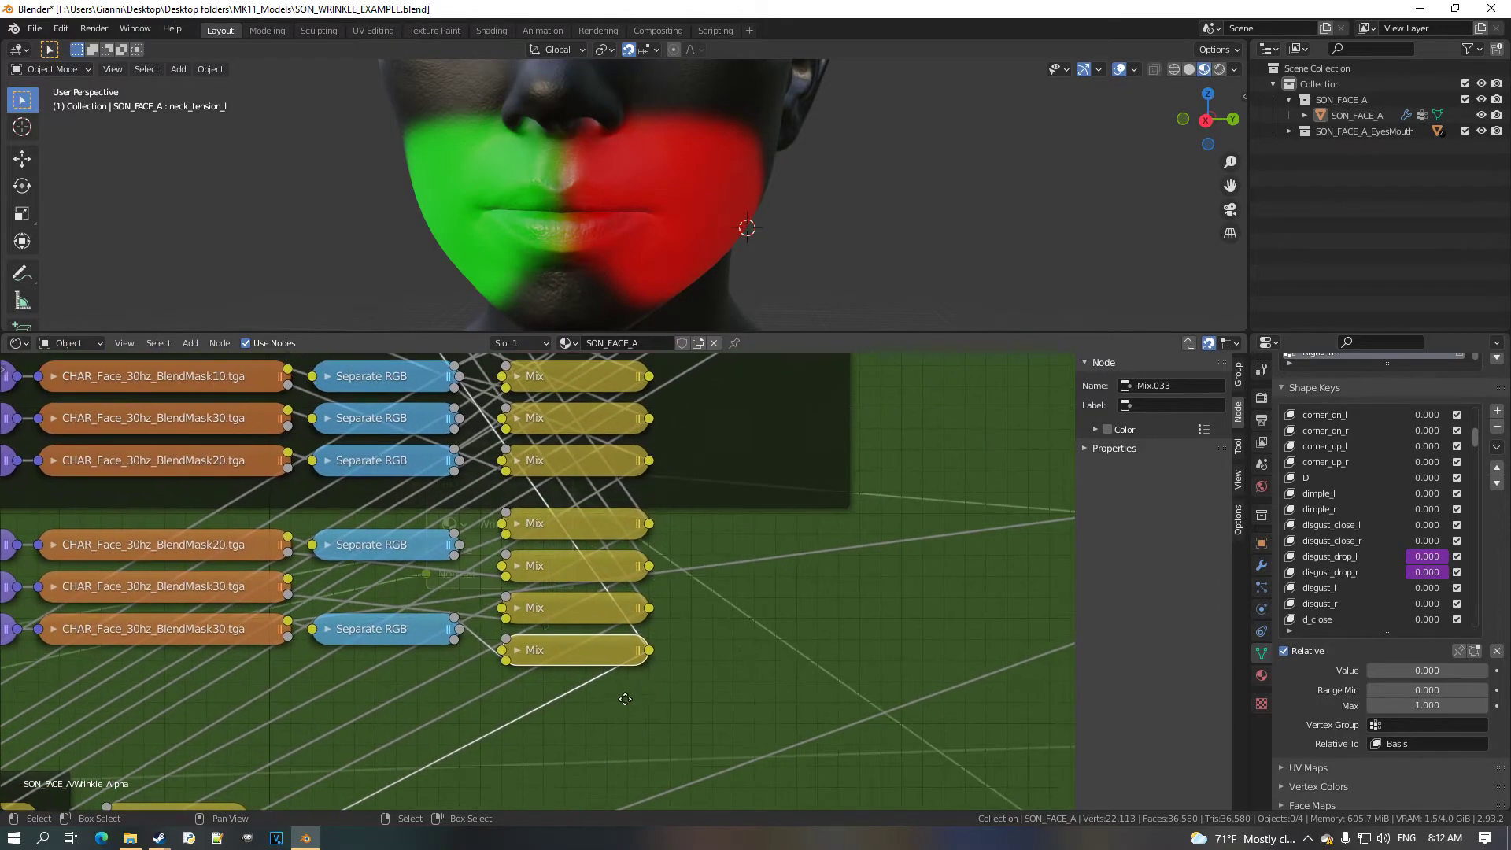
scroll(655, 597, down, 1)
middle_drag(663, 620, 582, 602)
scroll(612, 584, up, 1)
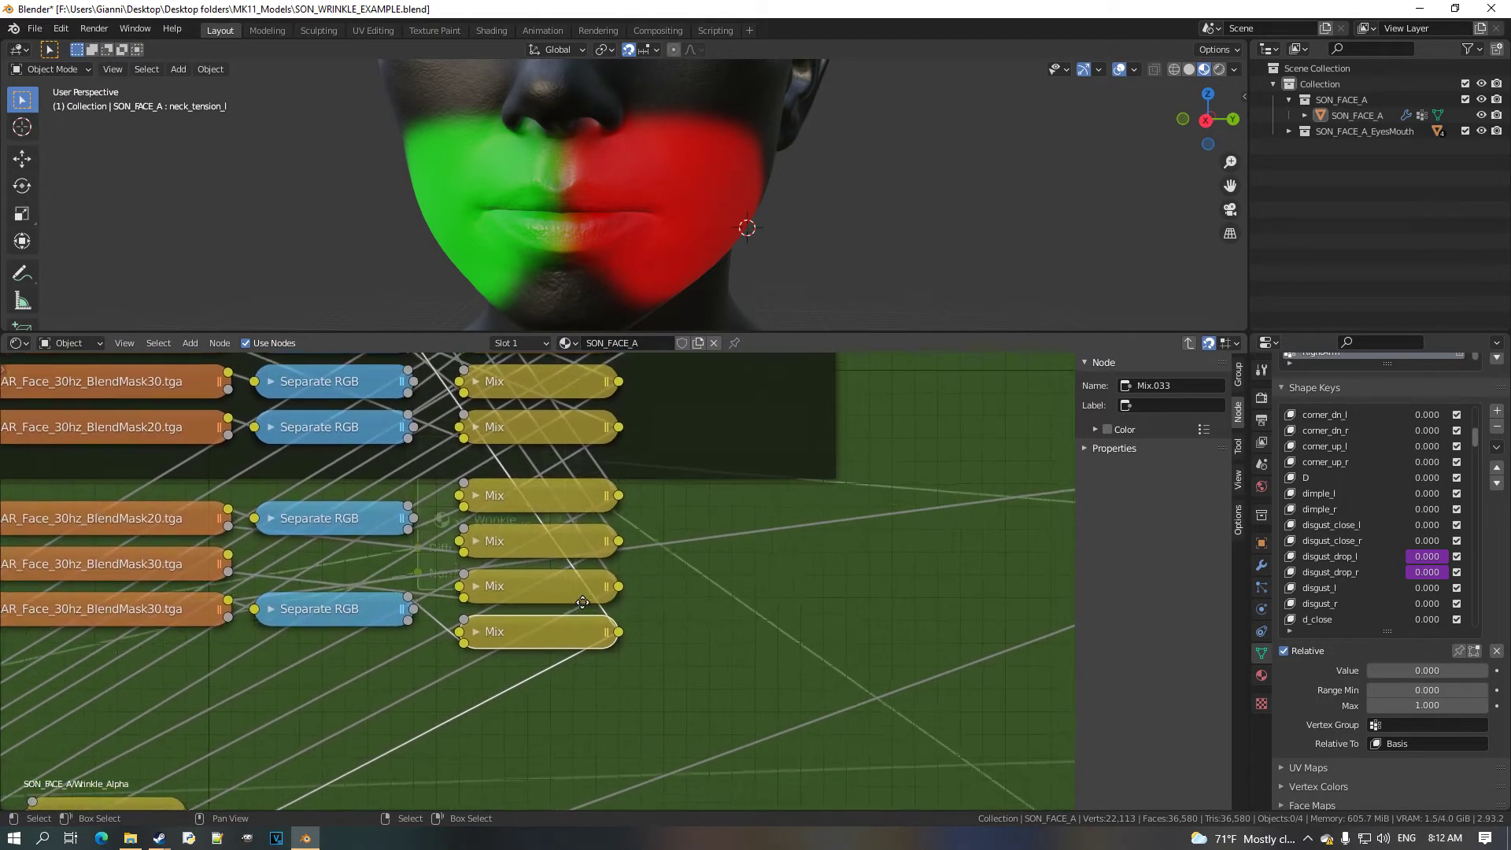
scroll(582, 602, up, 1)
key(shift+d)
click(799, 655)
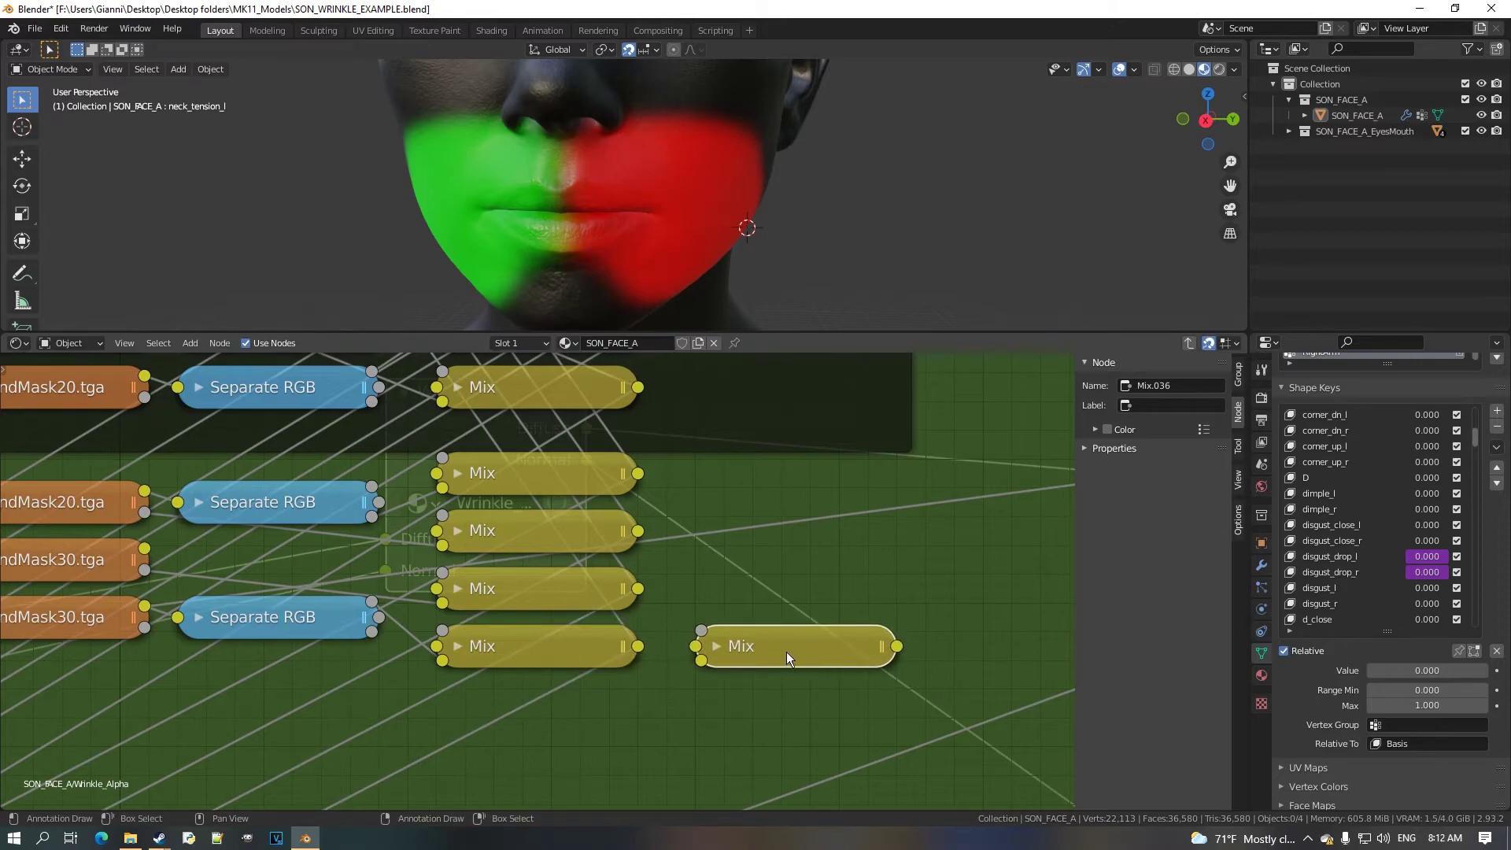
click(389, 628)
drag(702, 669, 545, 717)
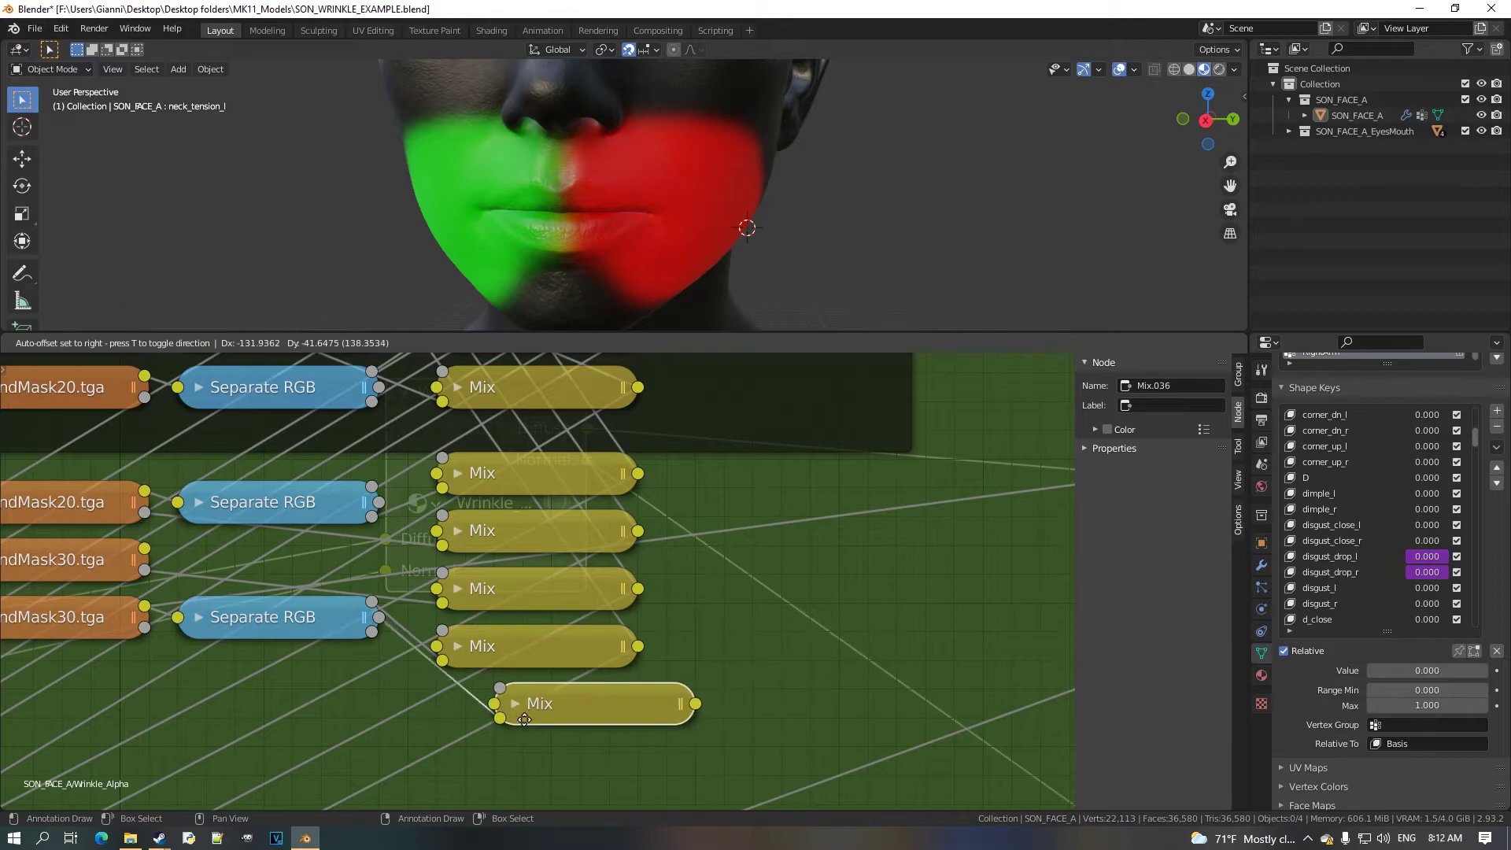
click(499, 702)
Add another copy of the lowest diffuse Mix node and chain it after the original through Color1.
scroll(532, 579, down, 7)
middle_drag(541, 554, 611, 448)
scroll(508, 484, up, 3)
key(shift+d)
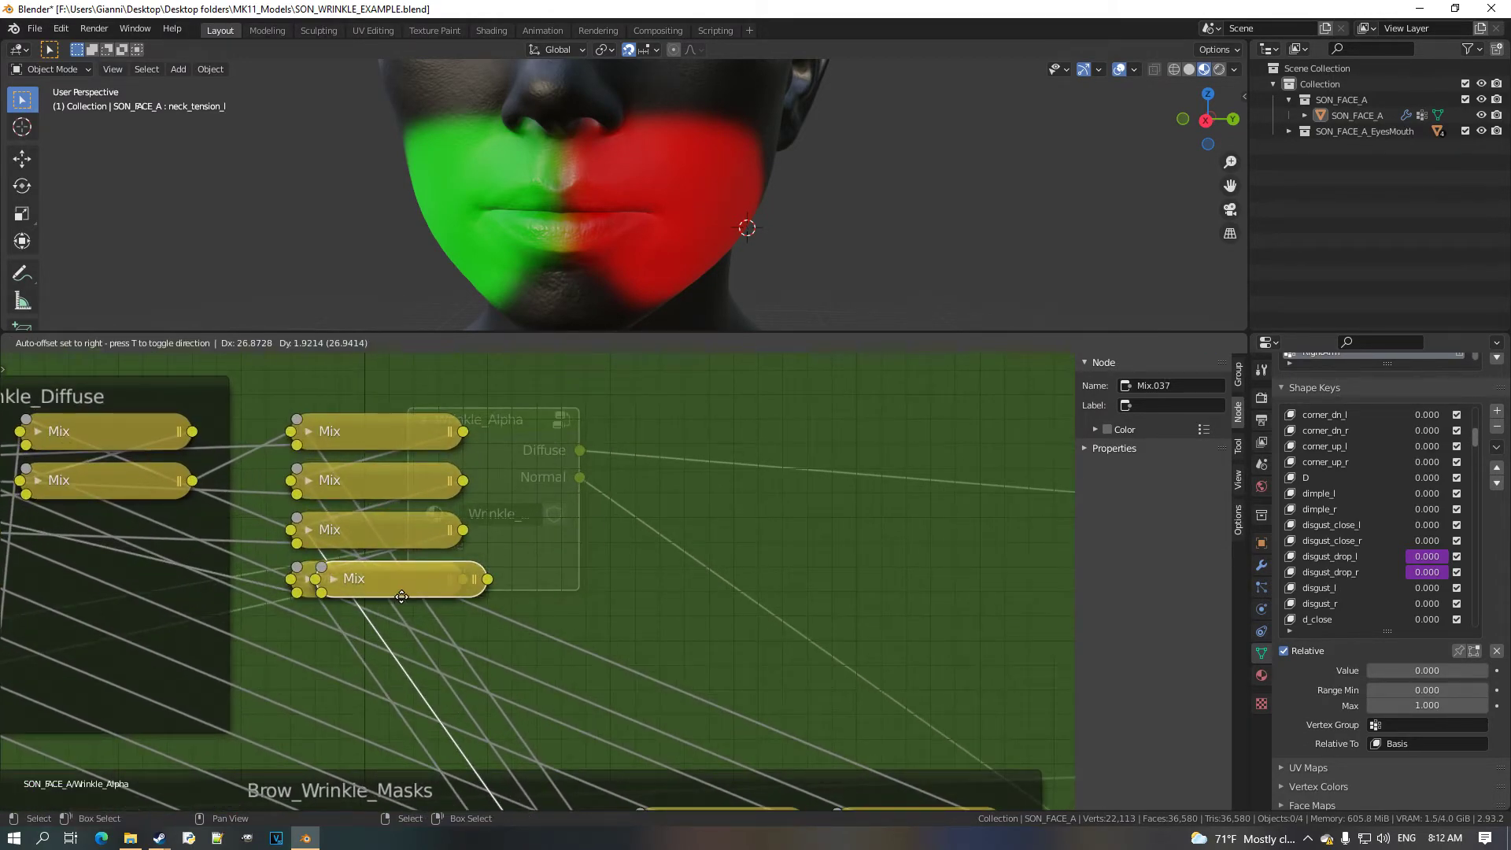
click(624, 573)
click(422, 585)
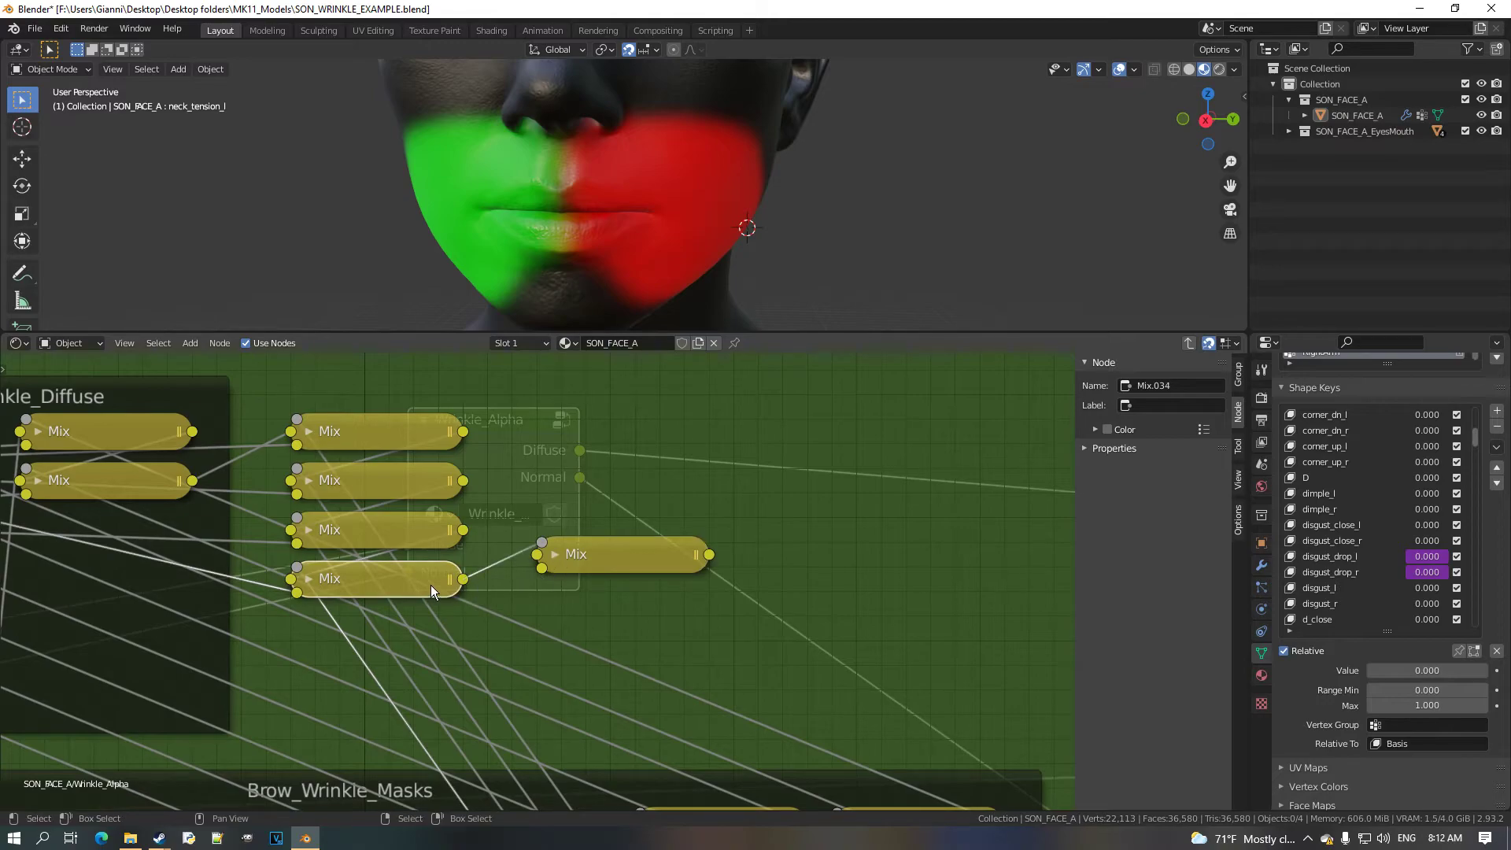
Connect the Wrinkle_02 output of Diffuse_Wrinkles to the new diffuse Mix node's Color2 and place the collapsed node under the column.
click(555, 553)
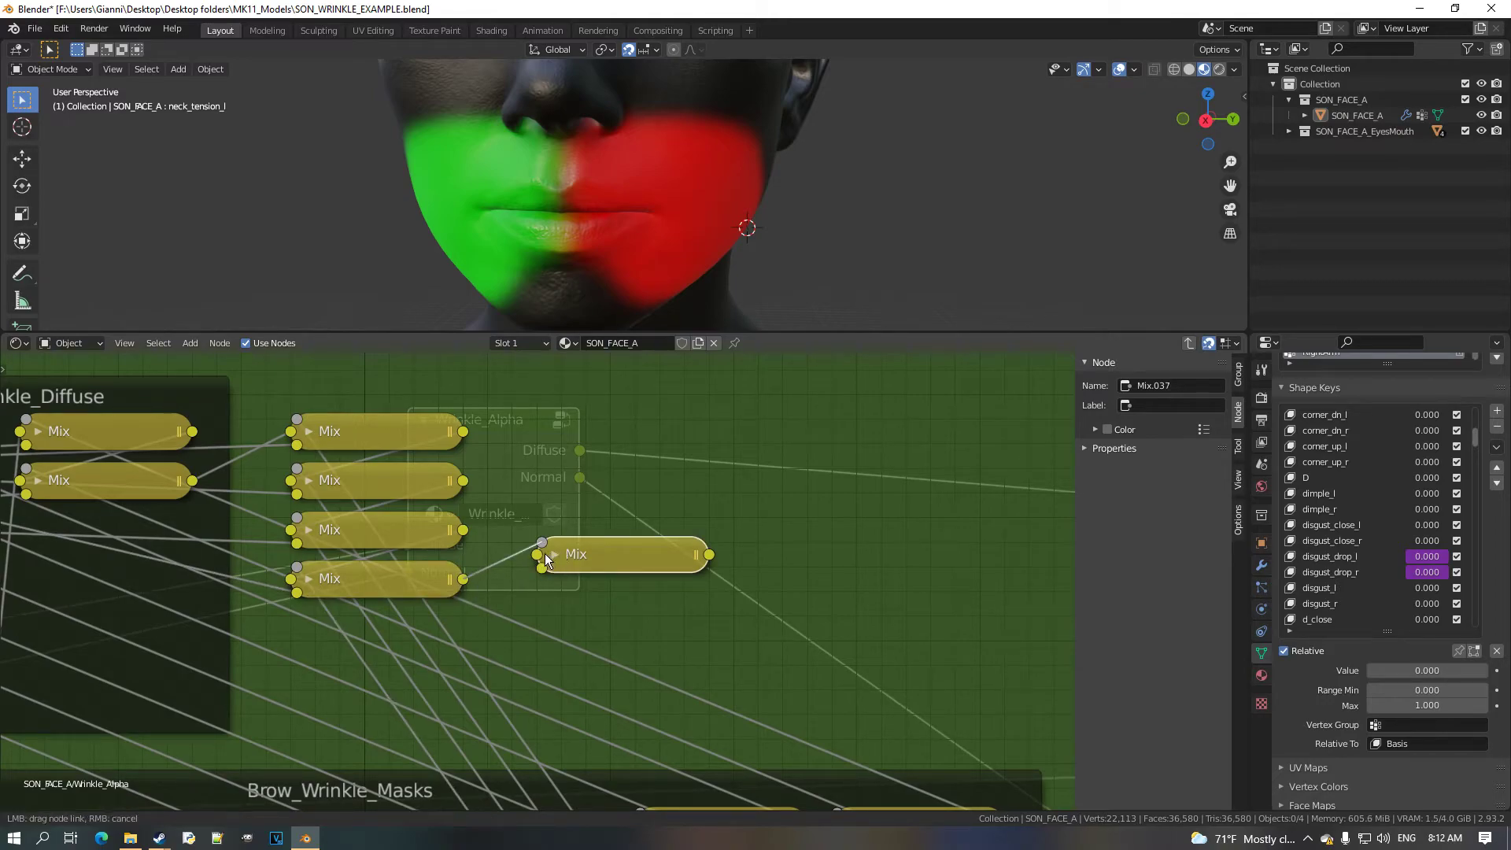
scroll(543, 555, down, 2)
ctrl+scroll(543, 555, left, 5)
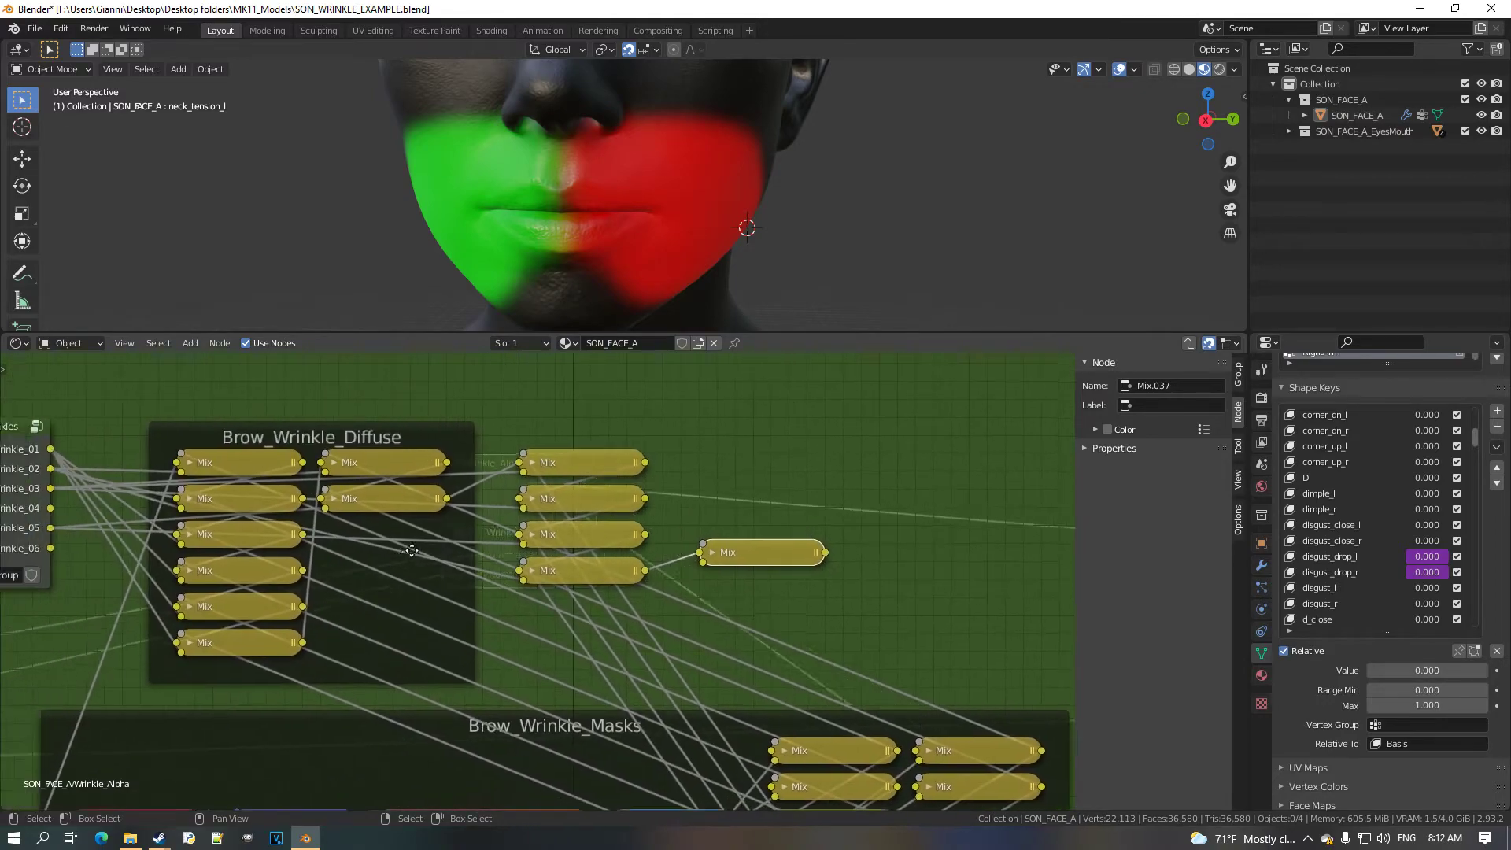
drag(207, 438, 242, 461)
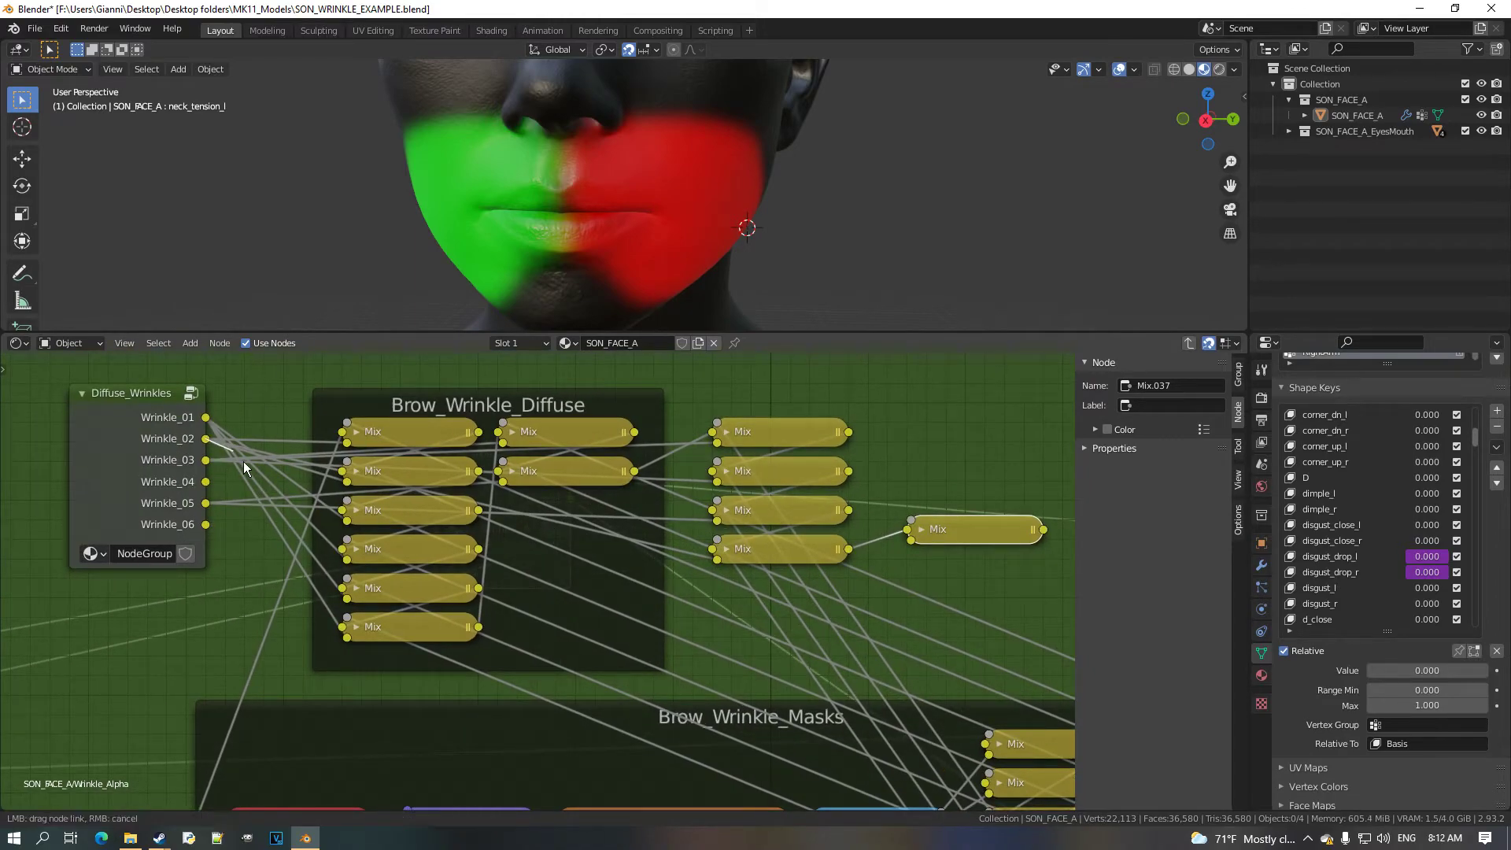
mouse_move(773, 587)
mouse_down()
mouse_move(923, 548)
mouse_move(737, 612)
mouse_move(771, 592)
mouse_up()
click(922, 530)
key(h)
scroll(786, 626, down, 3)
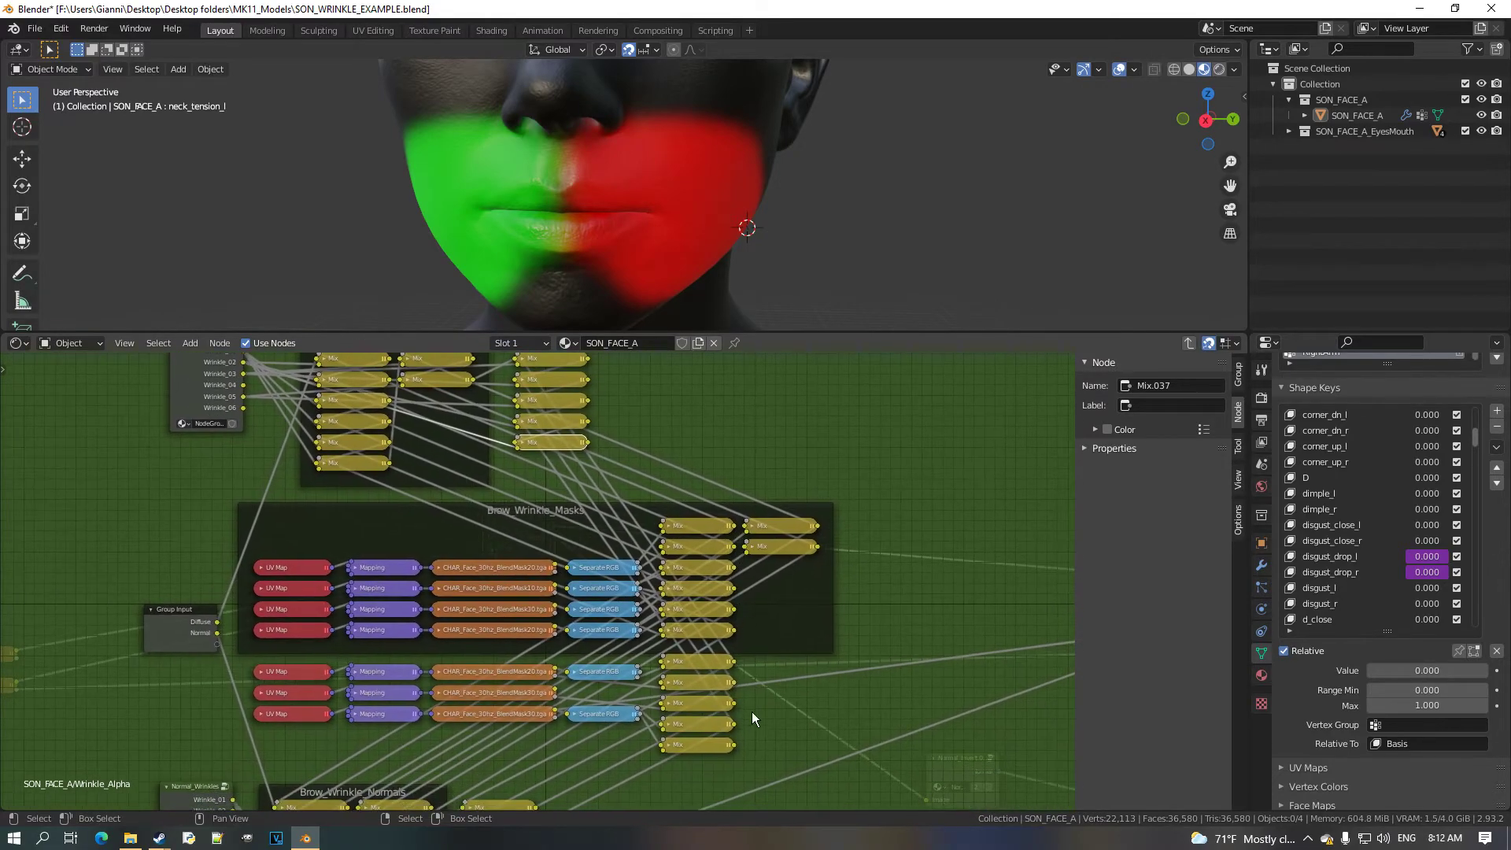
Connect the output of the lowest mask Mix node to the Fac of the new diffuse Mix node.
middle_drag(741, 753, 561, 638)
scroll(550, 636, up, 3)
click(480, 630)
key(h)
key(h)
scroll(543, 584, down, 2)
scroll(624, 504, down, 1)
middle_drag(648, 687, 647, 735)
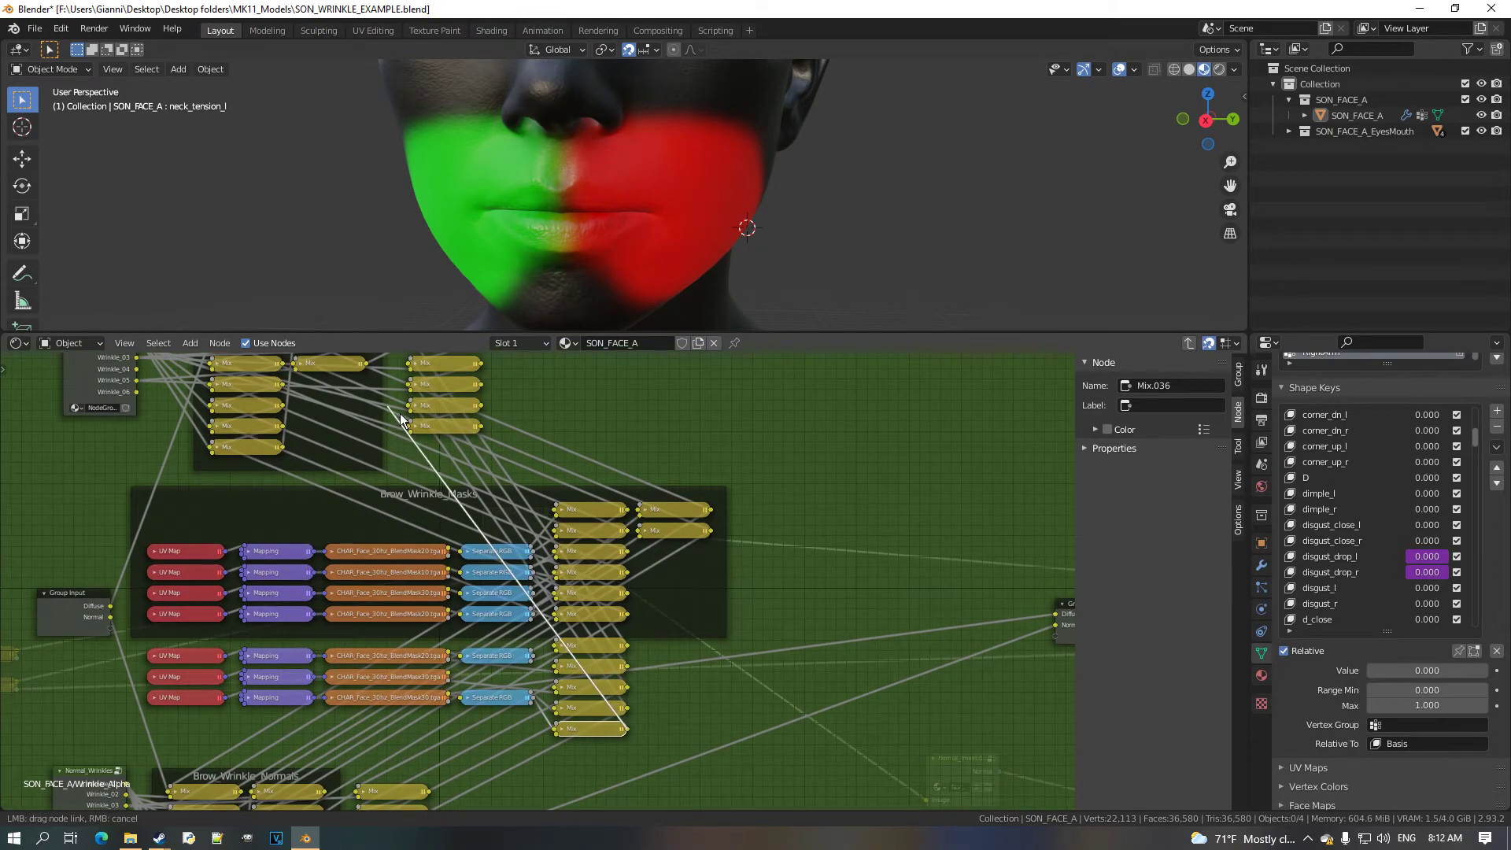
Duplicate the lowest normal Mix node, insert the copy on the original's output link, and place it under the column.
scroll(485, 621, down, 2)
scroll(484, 621, up, 2)
middle_drag(490, 787, 496, 595)
scroll(495, 595, up, 3)
click(540, 611)
key(shift+d)
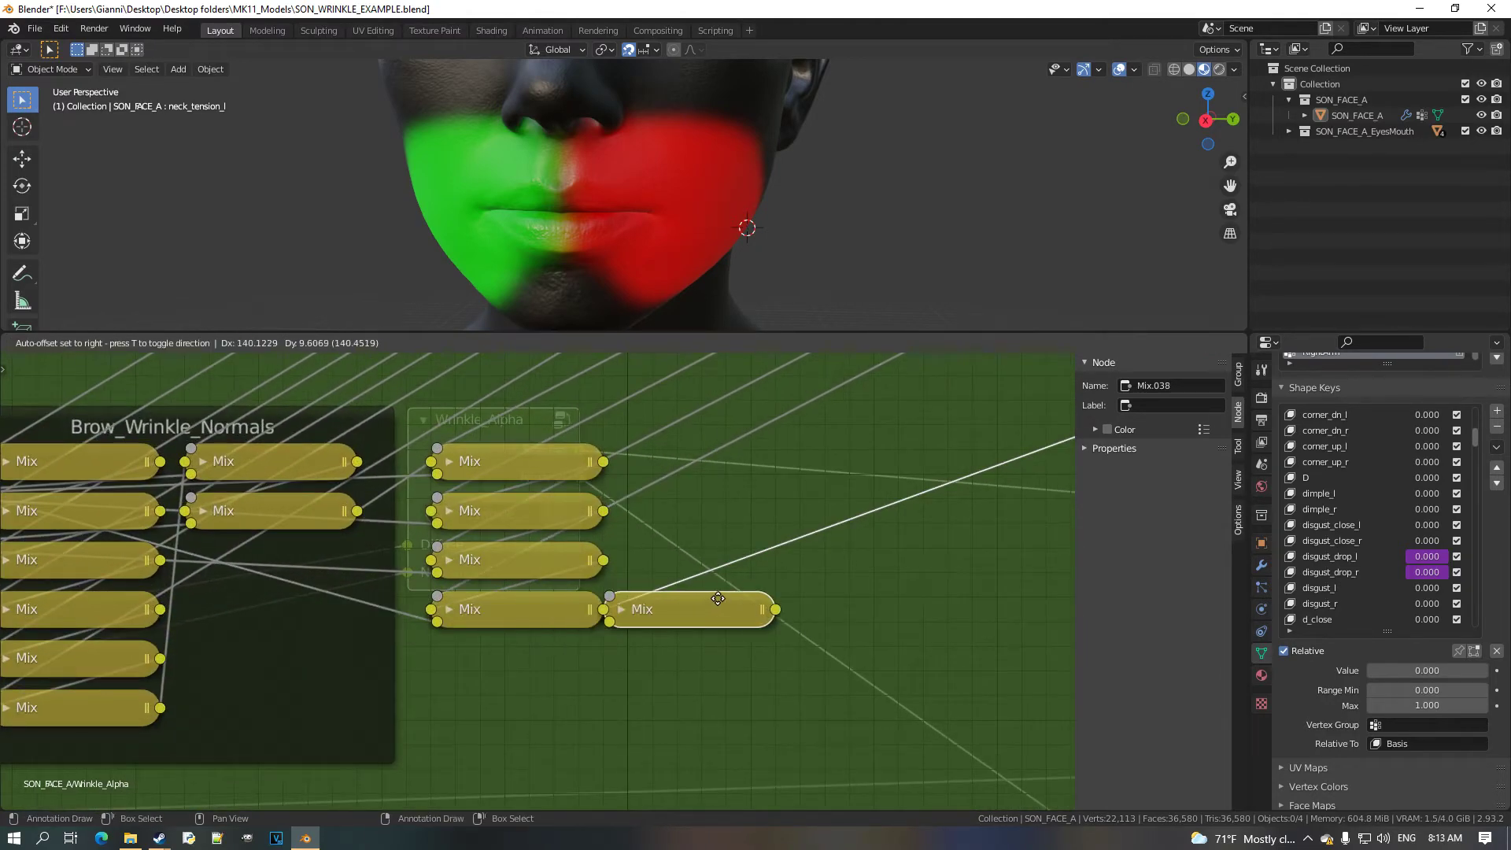
click(482, 664)
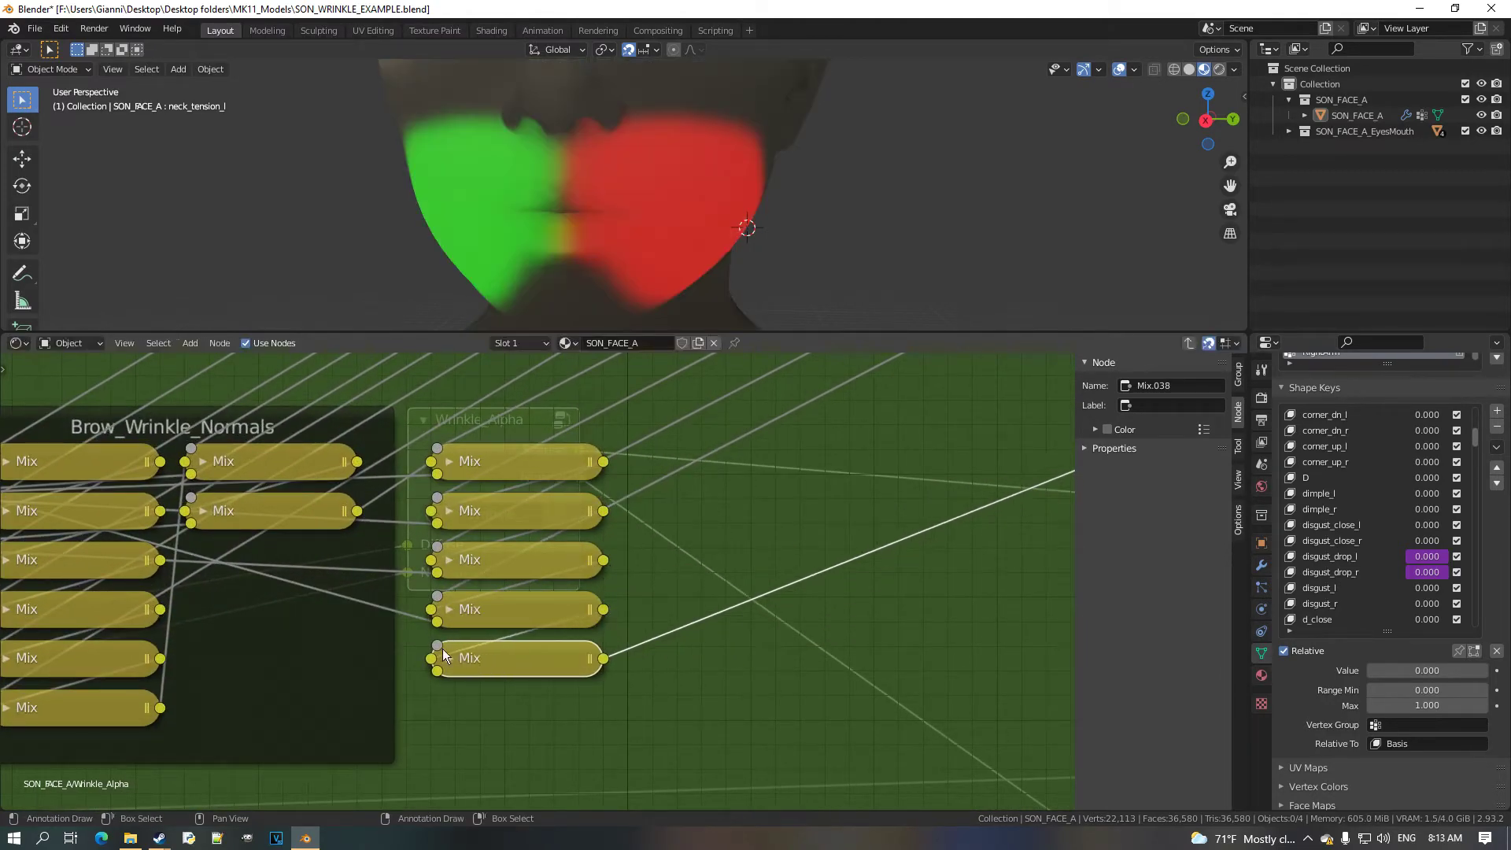
Connect the Wrinkle_02 output of Normal_Wrinkles to the new normal Mix node's Color2 and the lowest mask Mix node to its Fac.
scroll(692, 563, down, 2)
scroll(107, 522, up, 1)
drag(97, 499, 573, 678)
scroll(643, 628, down, 1)
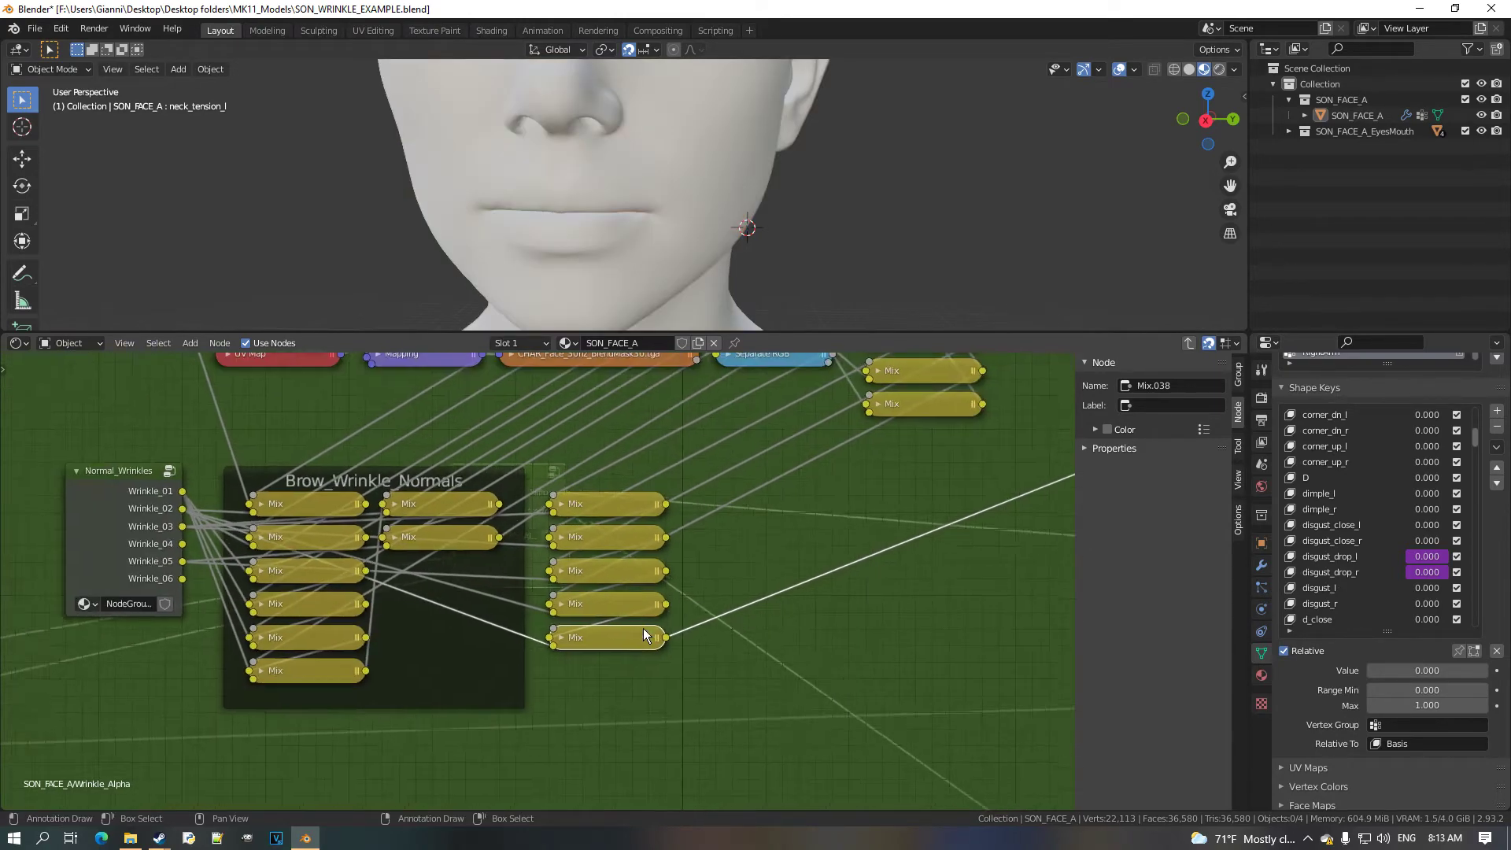
shift+scroll(728, 593, up, 3)
drag(911, 444, 460, 691)
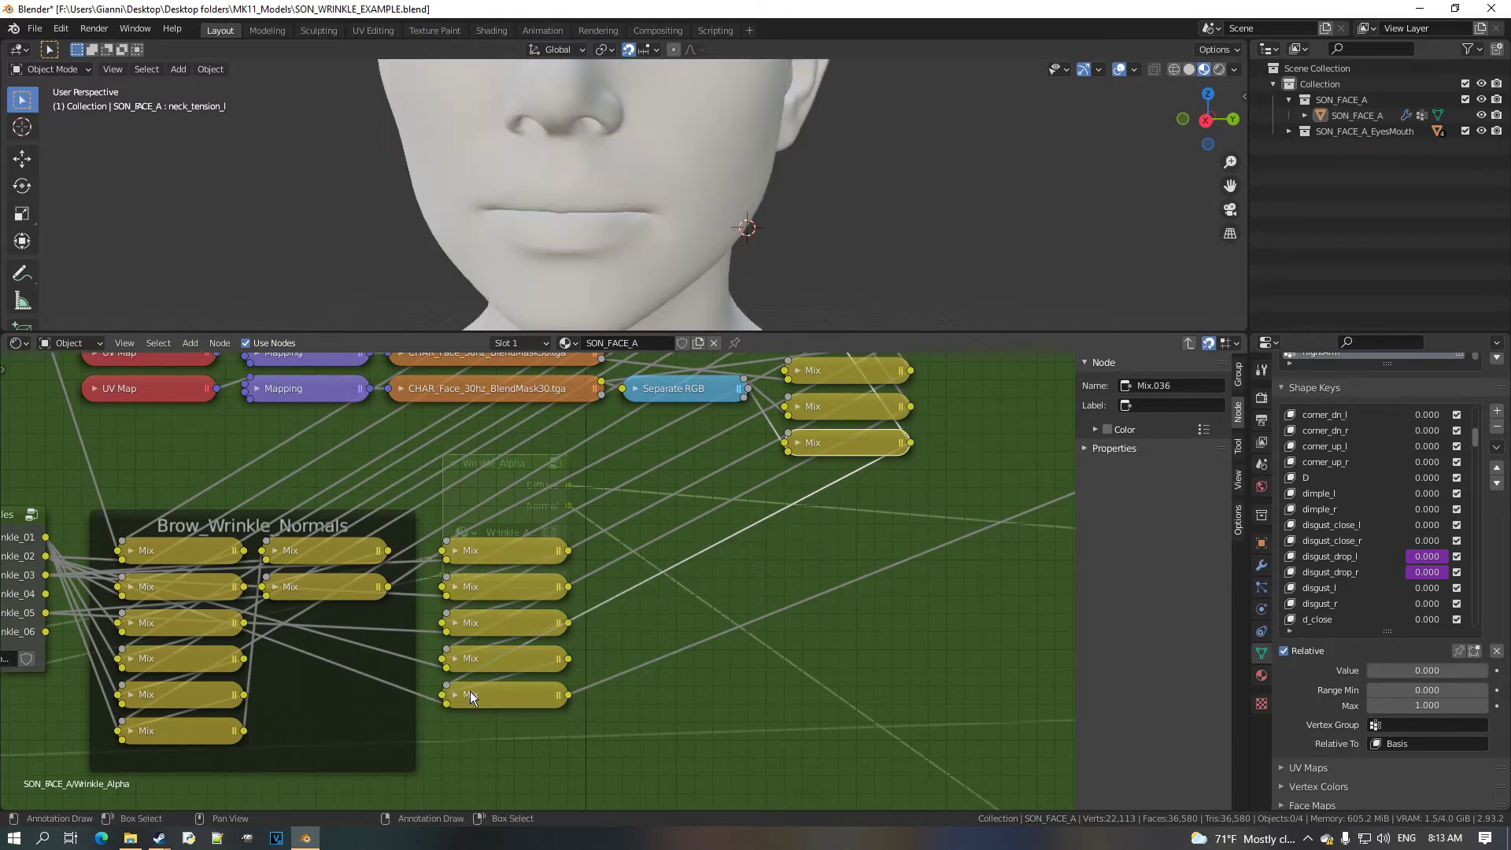
Connect the output of the lowest diffuse Mix node to the Diffuse input of the Group Output.
scroll(706, 622, down, 4)
middle_drag(599, 441, 455, 513)
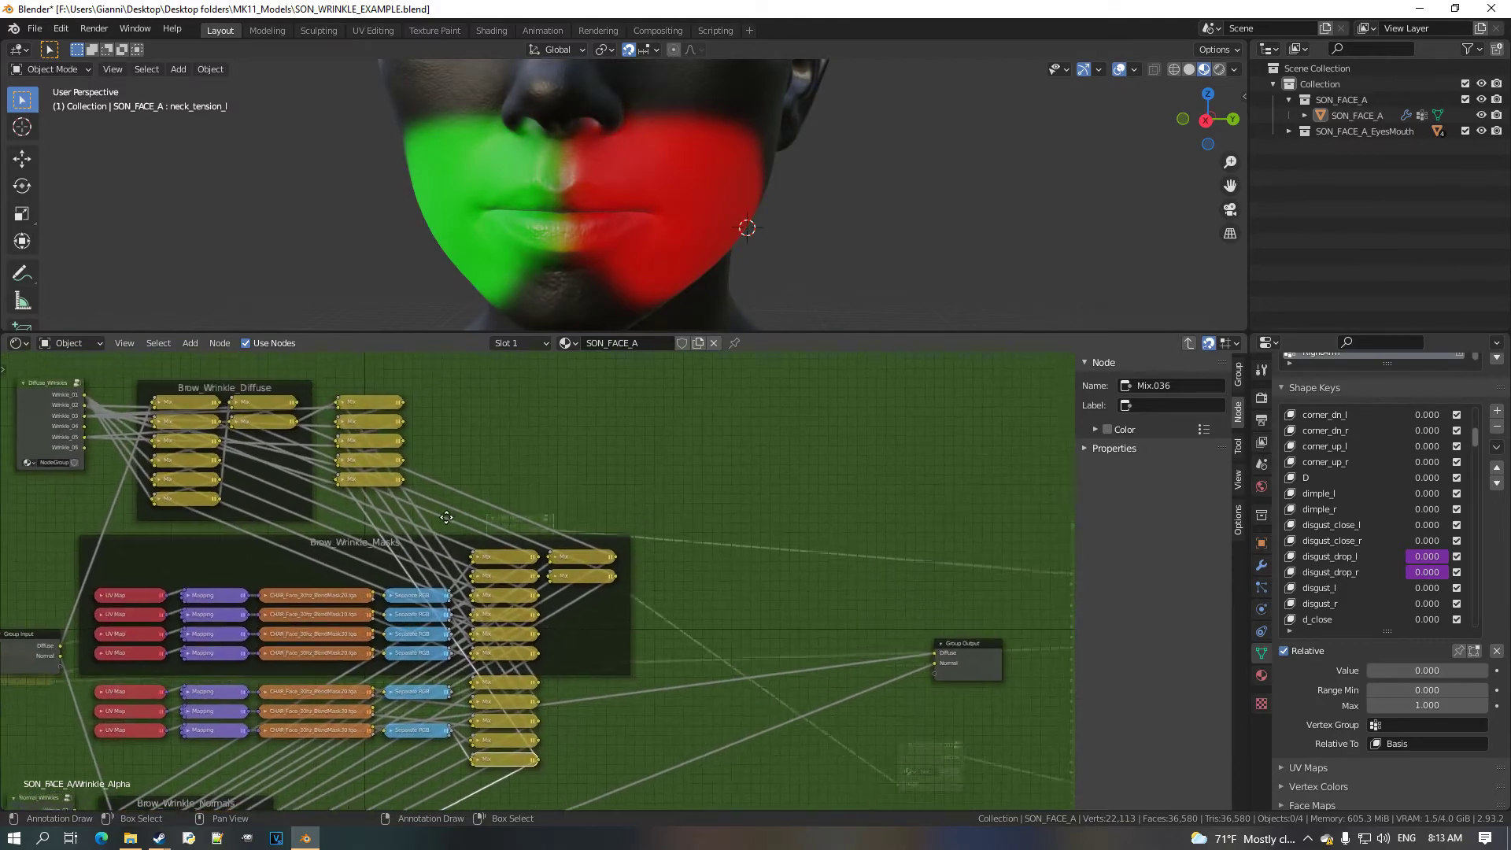
scroll(455, 513, up, 1)
drag(352, 473, 981, 685)
Expand the lowest mask Mix node, copy the dimple_r shape key value as a new driver, and paste it onto the node's Fac.
scroll(701, 702, up, 3)
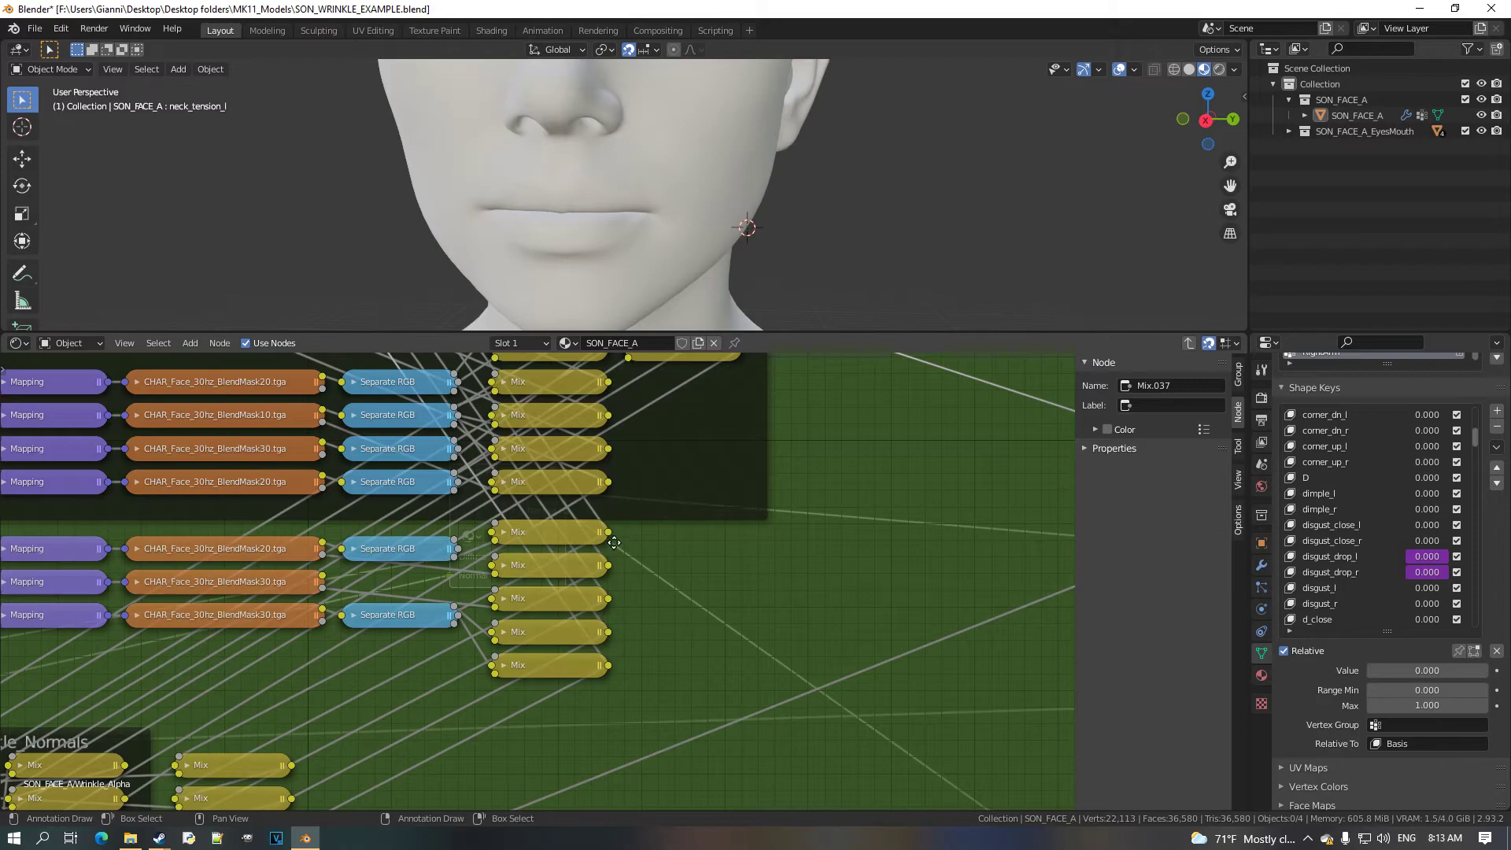
scroll(613, 542, up, 4)
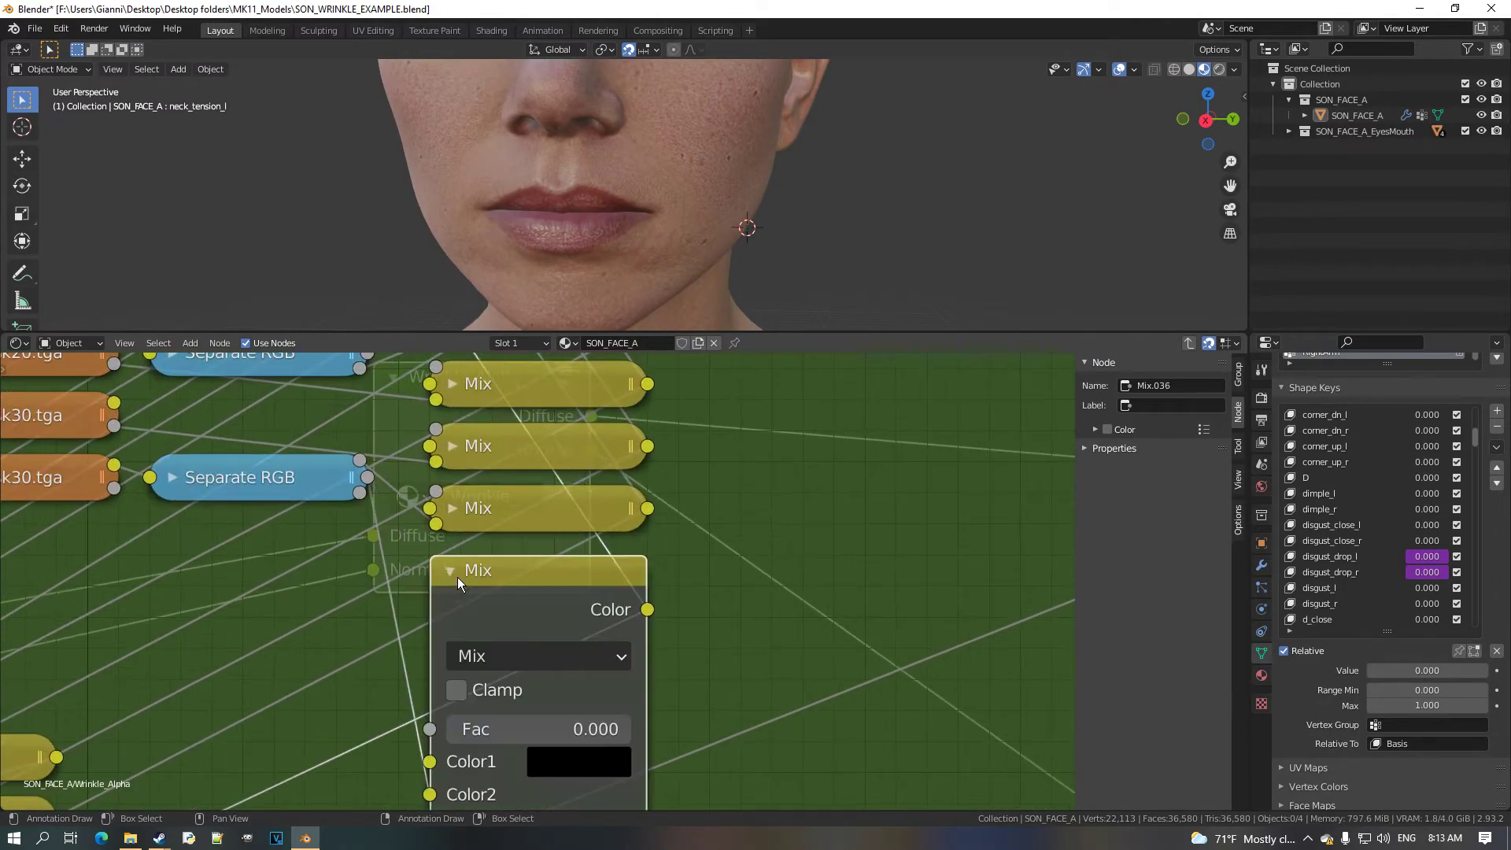
click(457, 578)
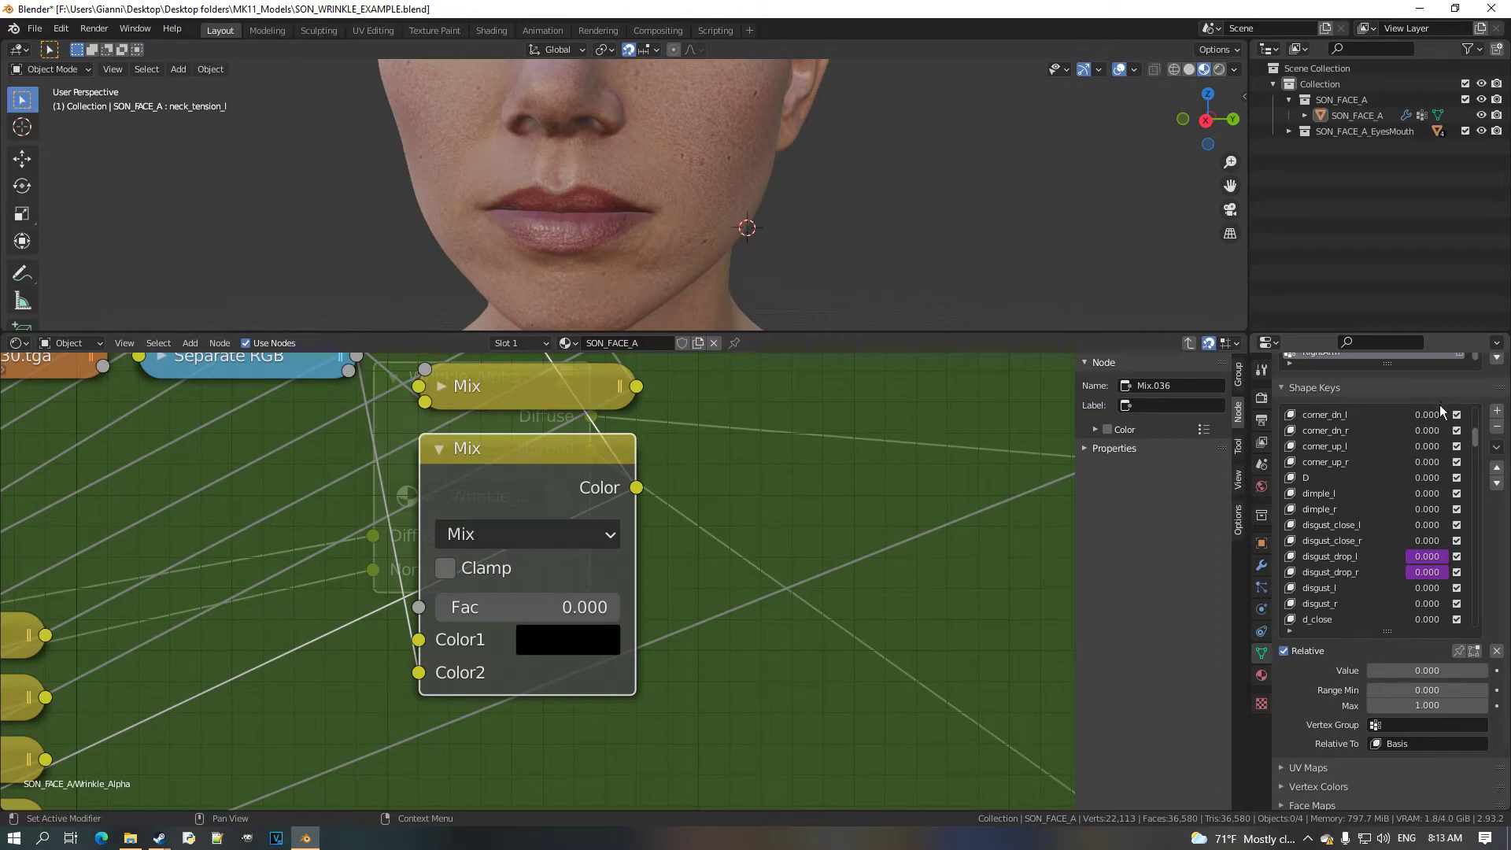
right_click(1435, 516)
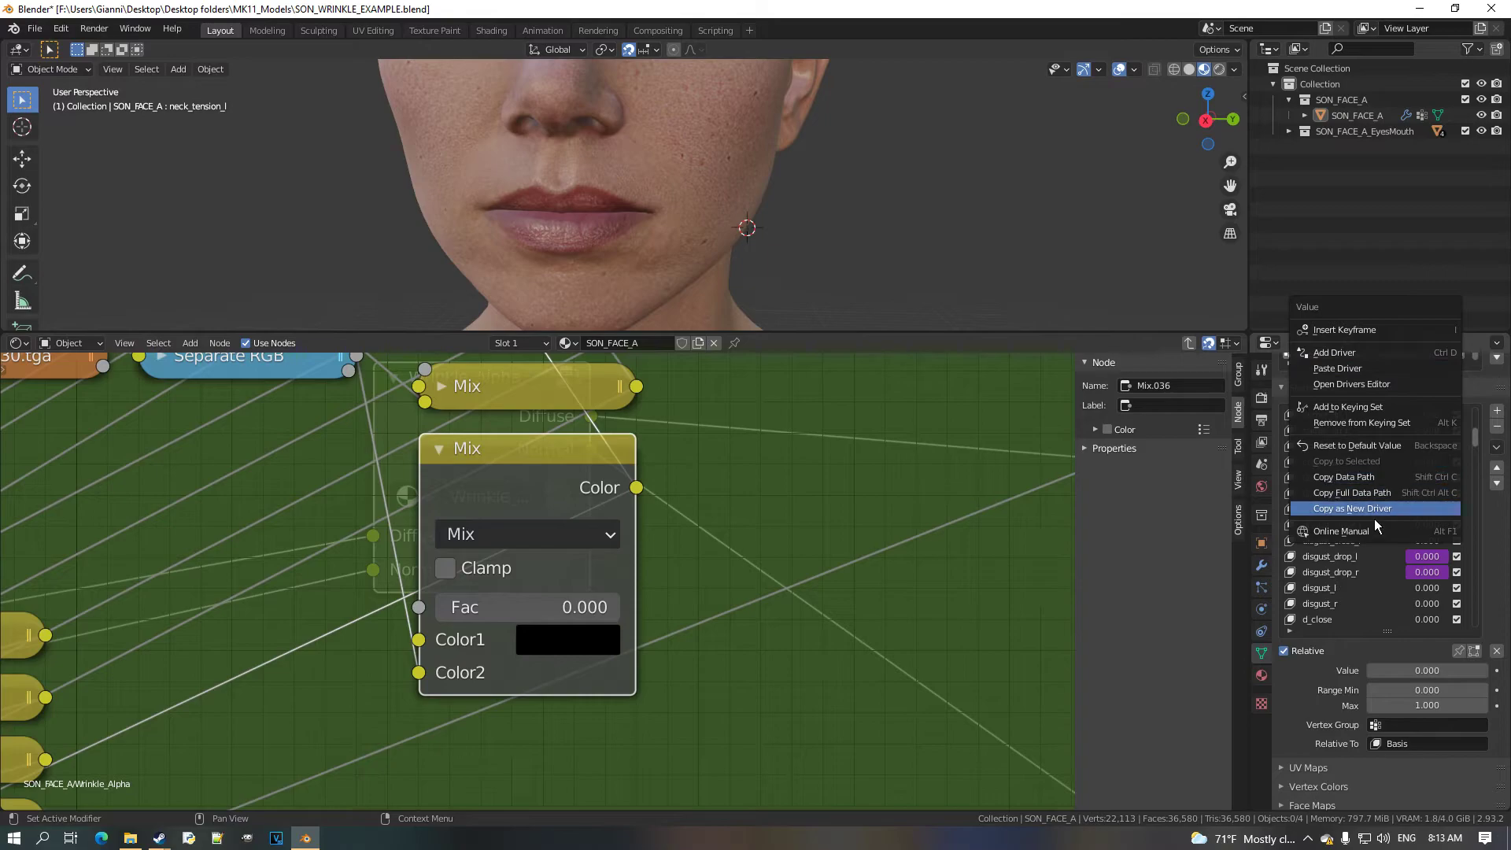
right_click(605, 606)
click(563, 637)
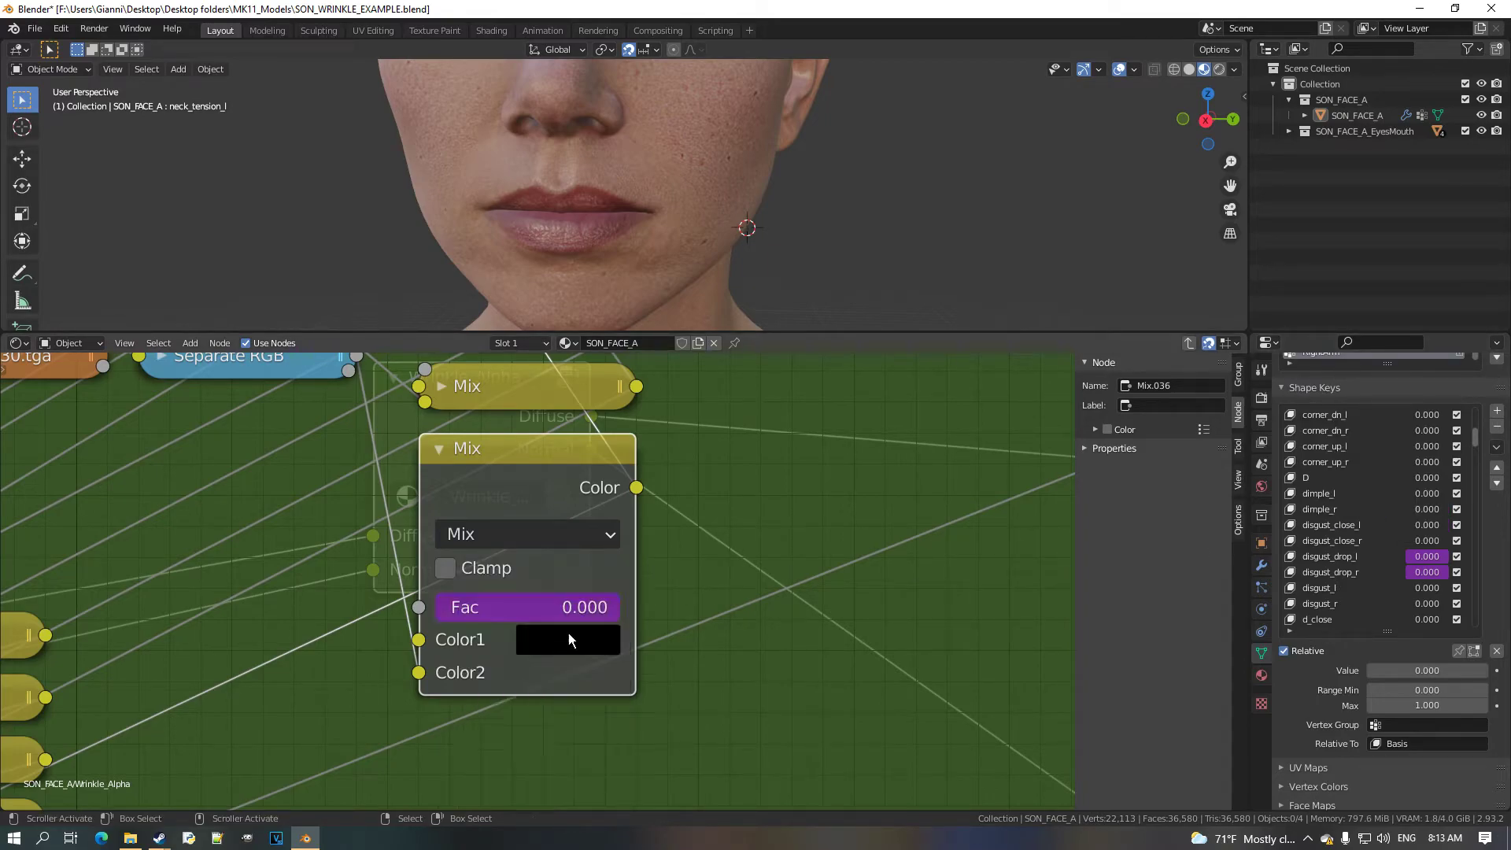
Copy the disgust_r shape key value as a new driver, paste it onto the same Fac, and collapse the mask Mix node.
right_click(1426, 609)
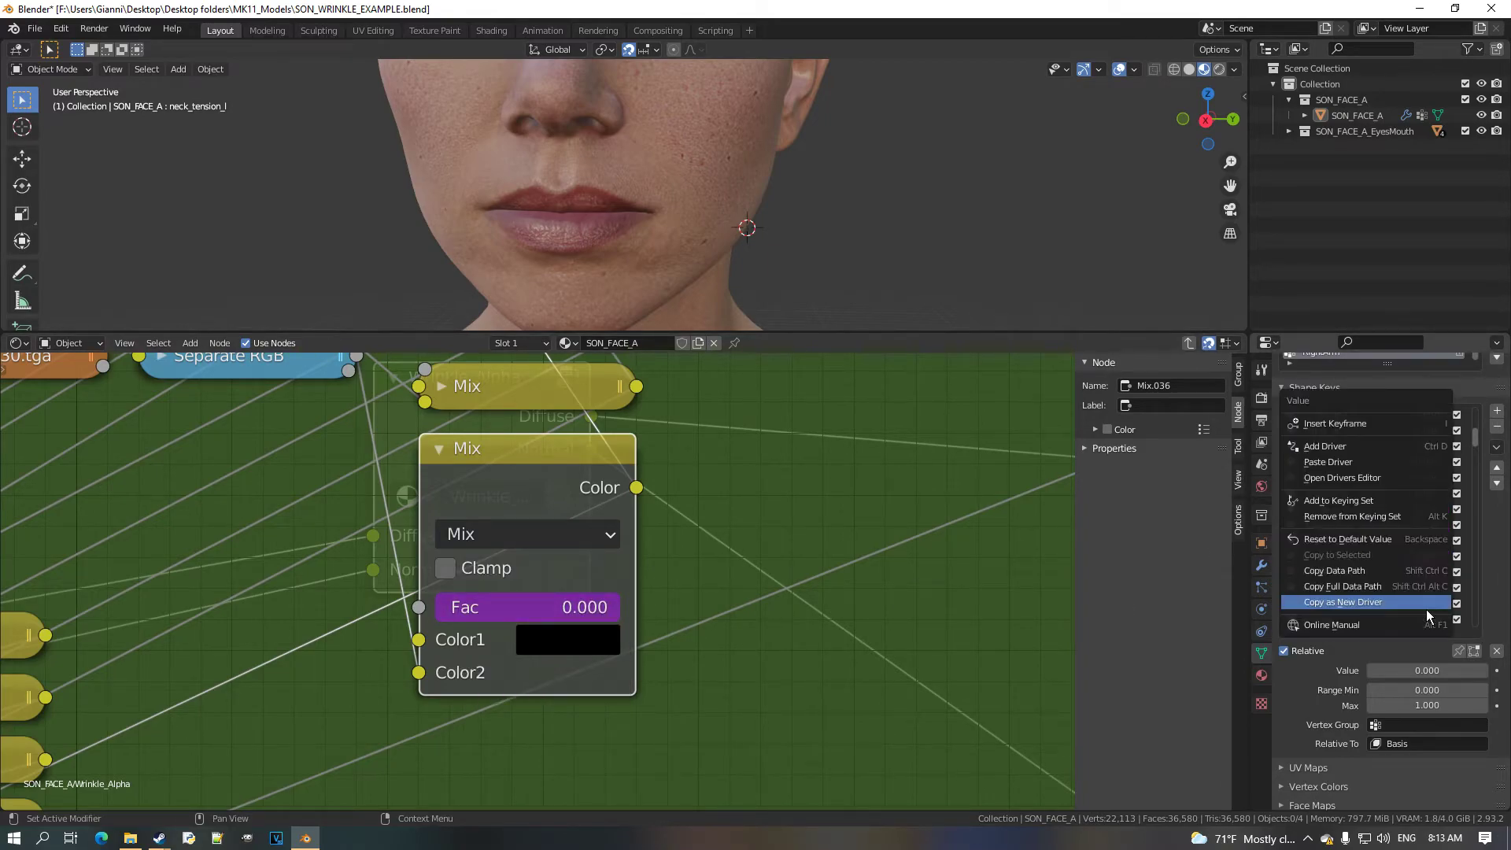
click(1376, 606)
right_click(588, 618)
click(584, 628)
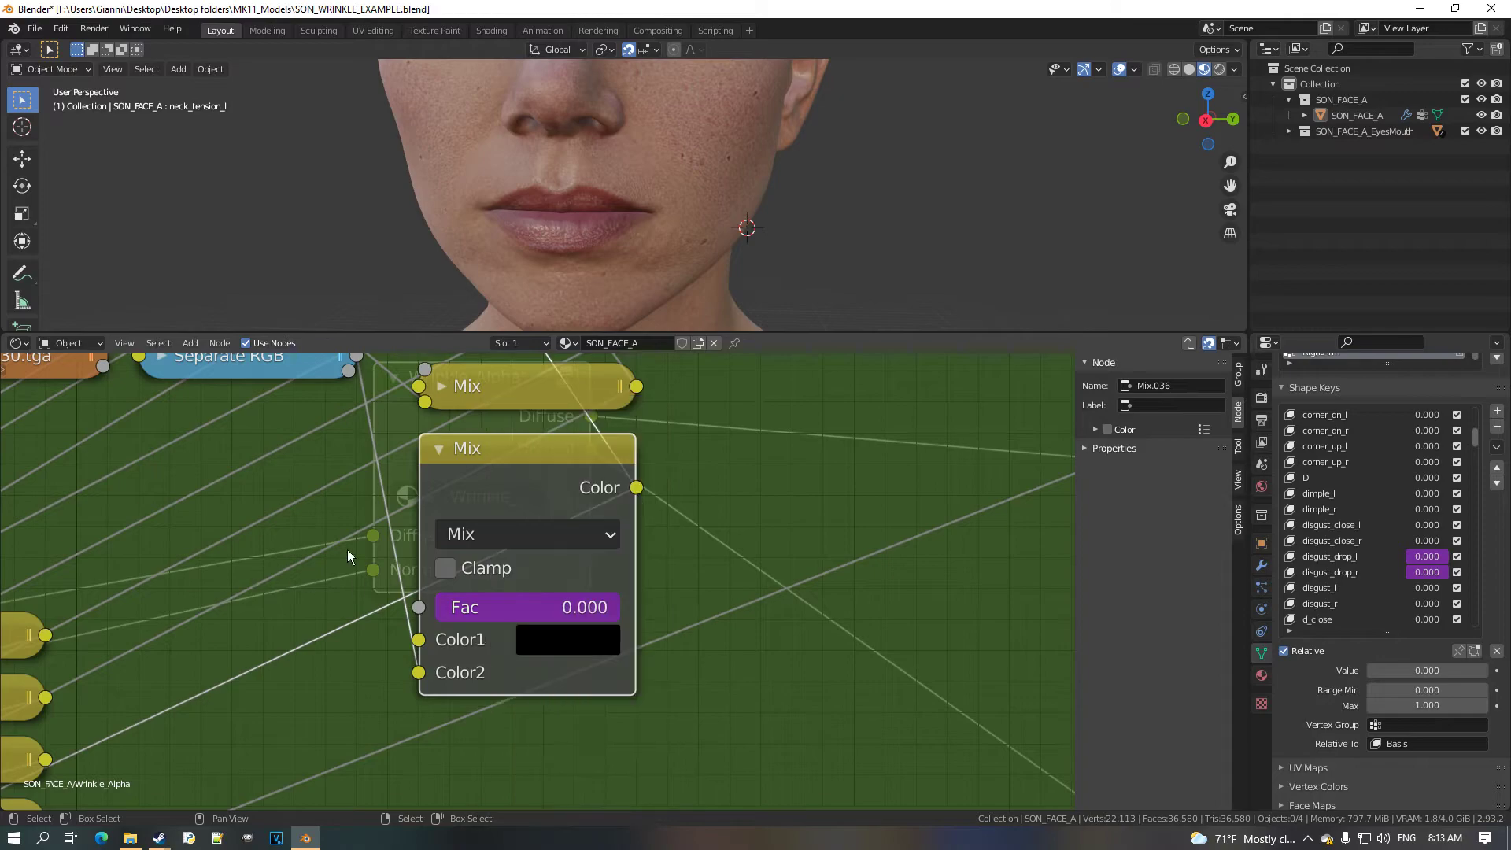
key(h)
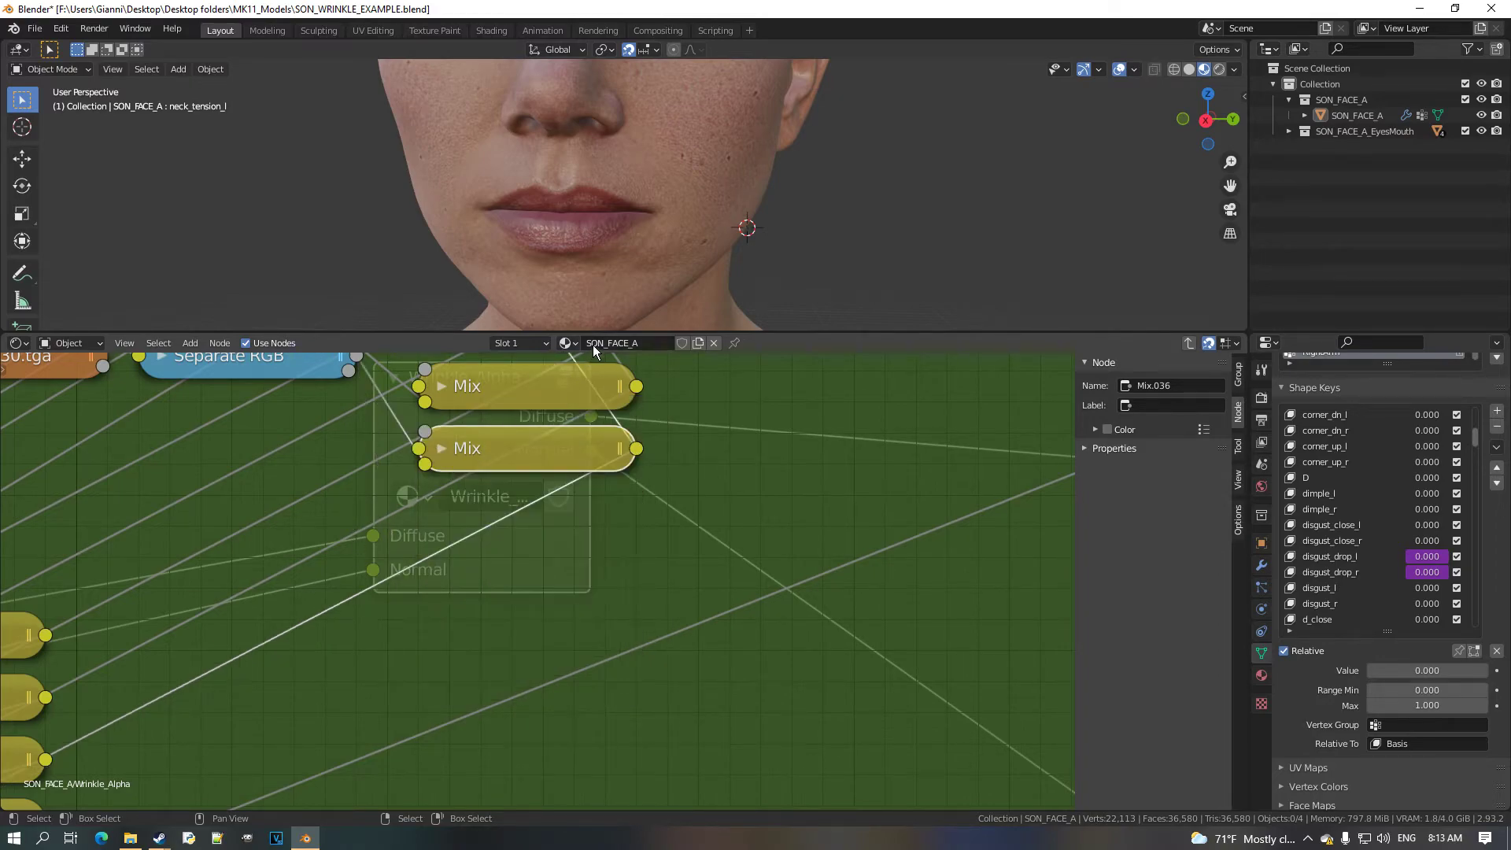
Enlarge the 3D viewport and show the face in the Right Orthographic view.
drag(595, 334, 683, 676)
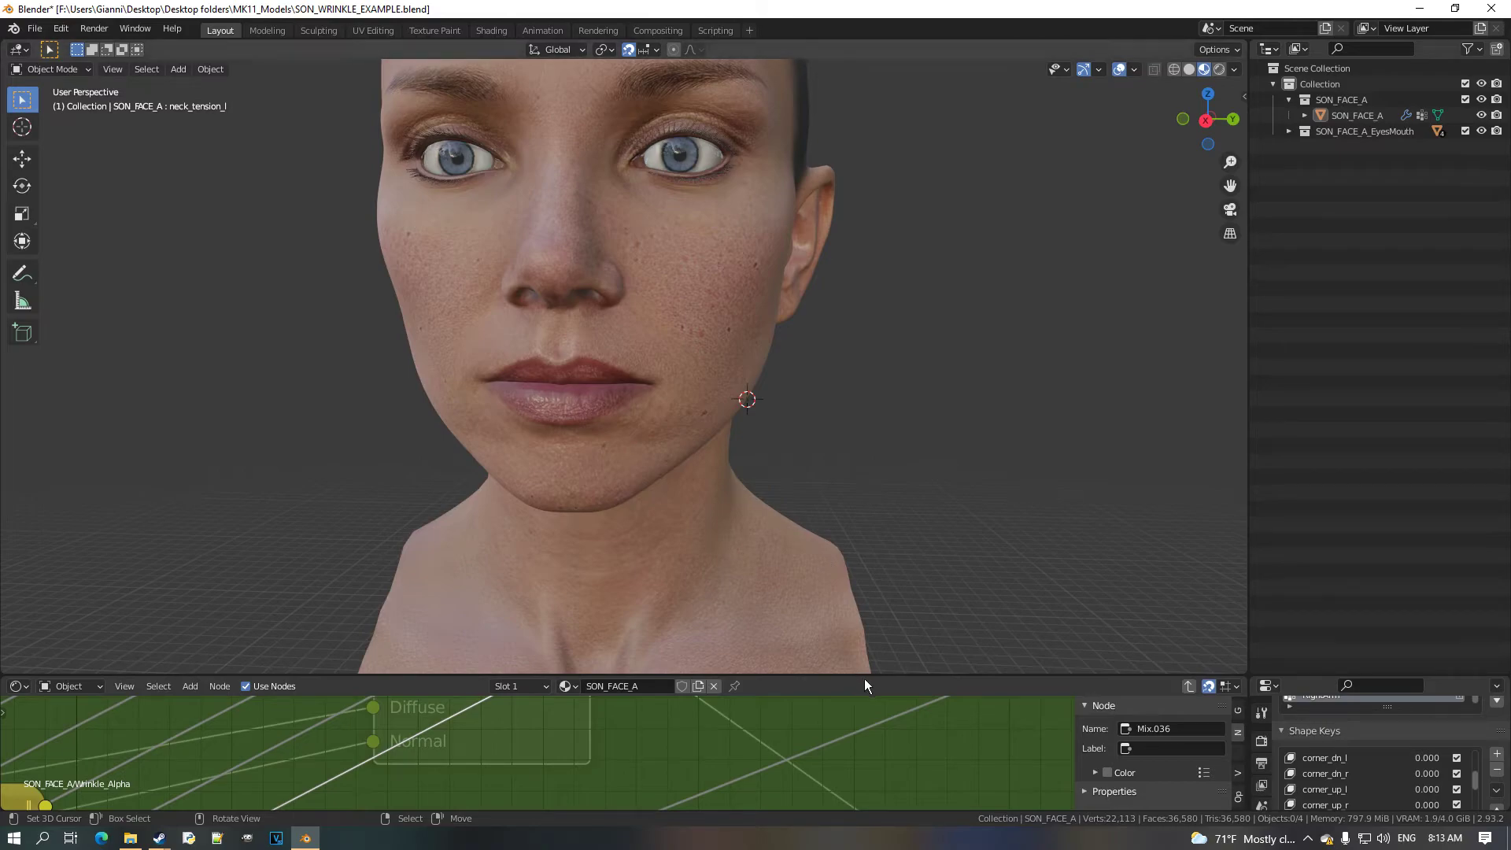
drag(865, 680, 879, 510)
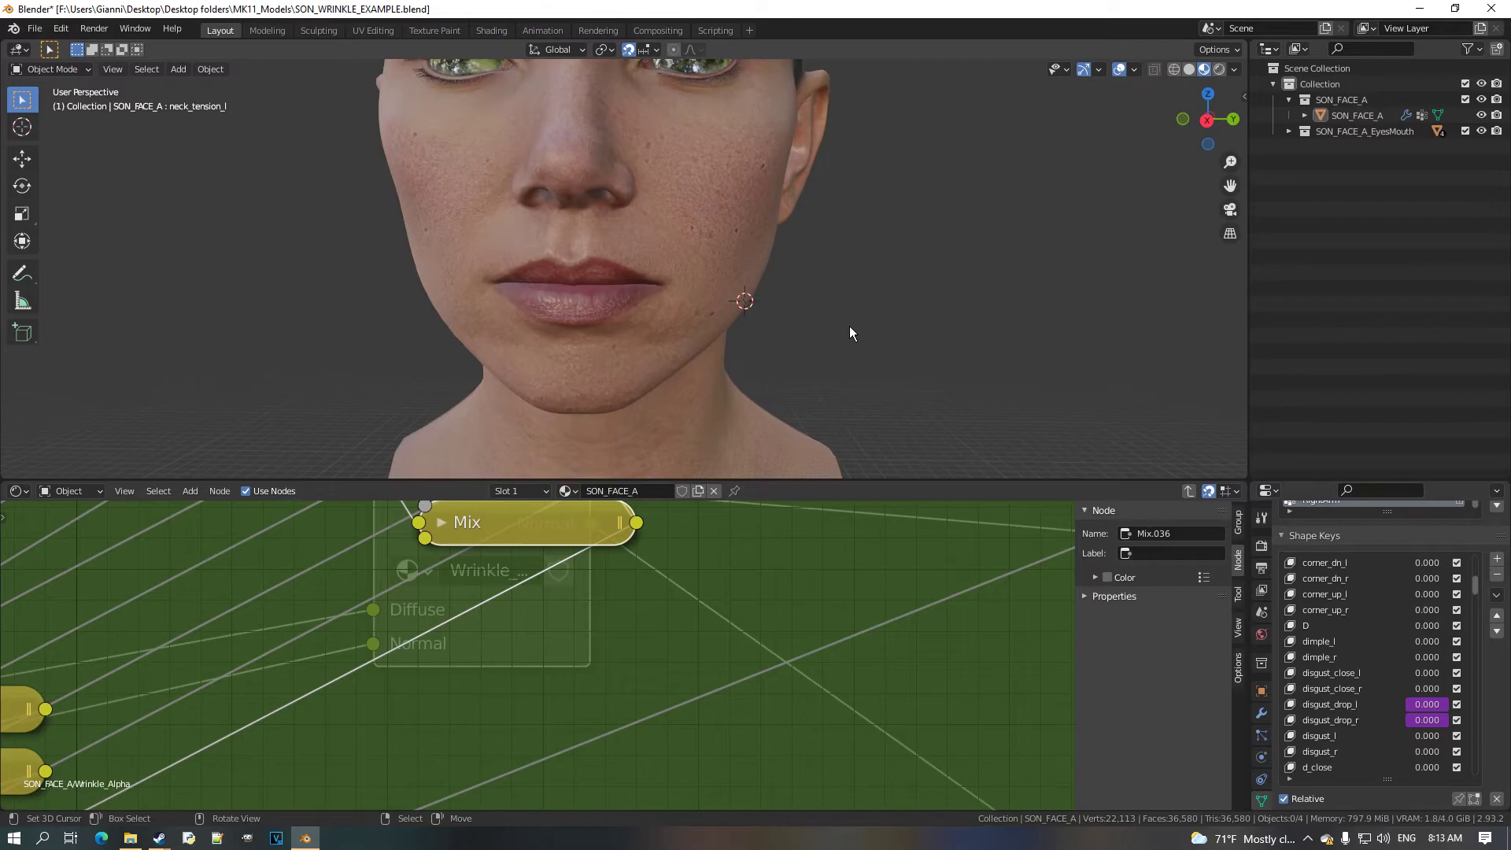
key(KP_3)
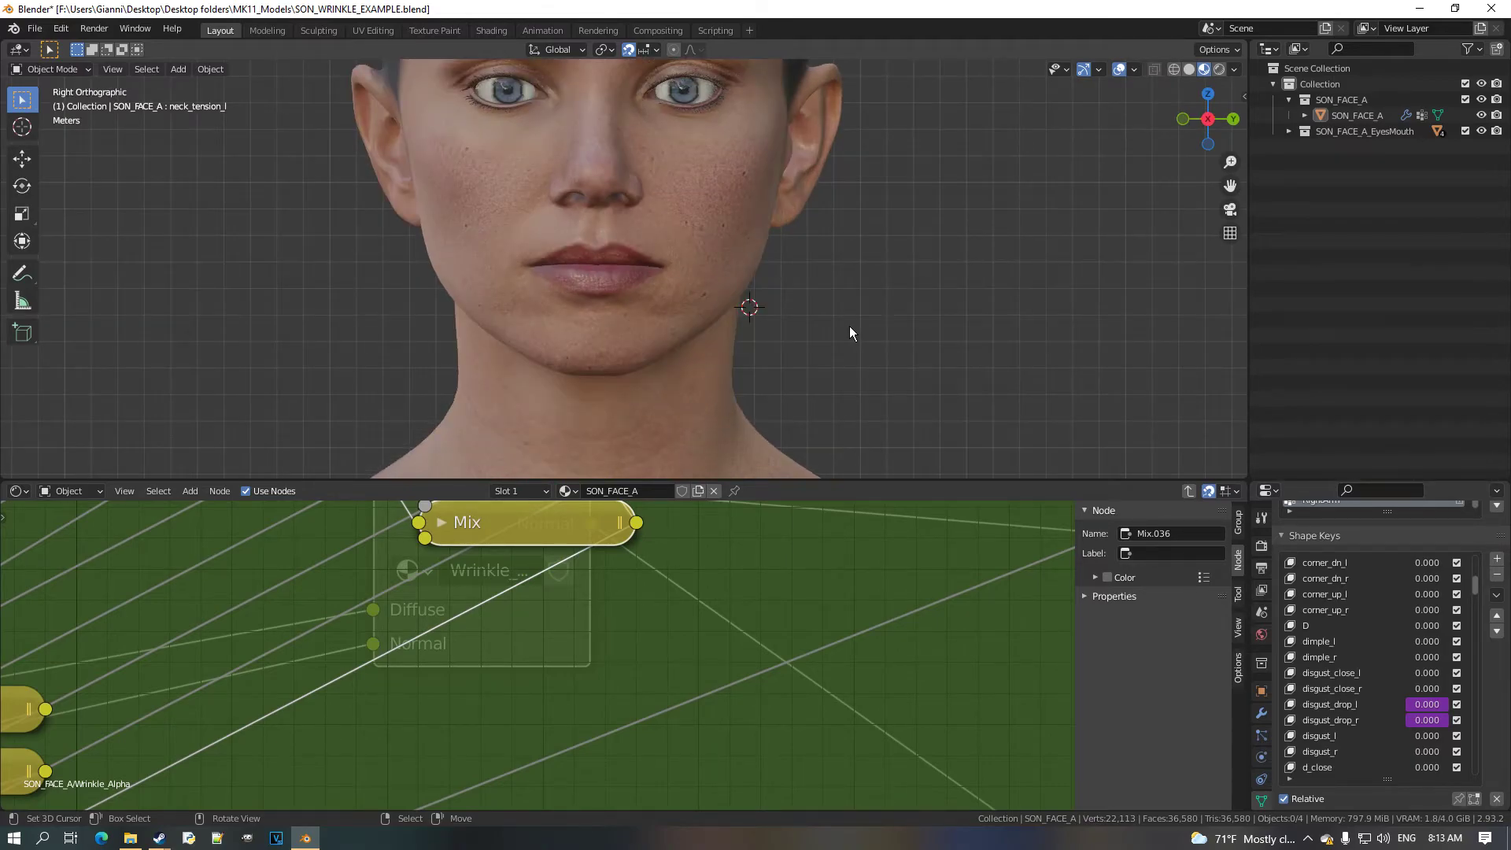
scroll(848, 326, up, 3)
Test the face with disgust_l and disgust_r at 1.000 and inspect the lowest mask Mix node's Fac.
mouse_move(1437, 653)
mouse_down()
mouse_move(1487, 653)
mouse_move(1440, 653)
mouse_up()
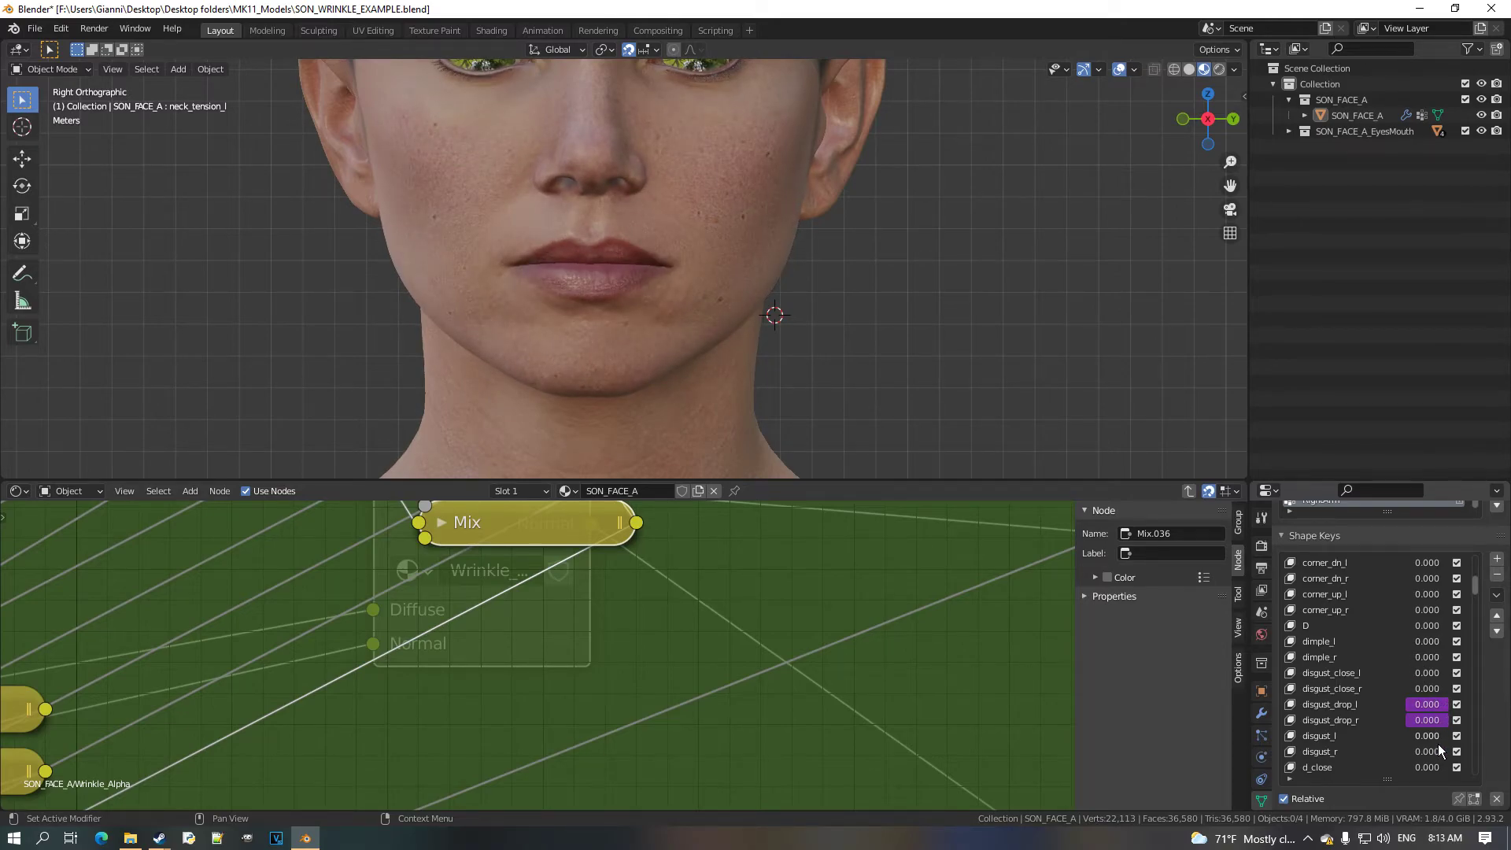
drag(1434, 750, 1487, 750)
middle_drag(929, 354, 1000, 364)
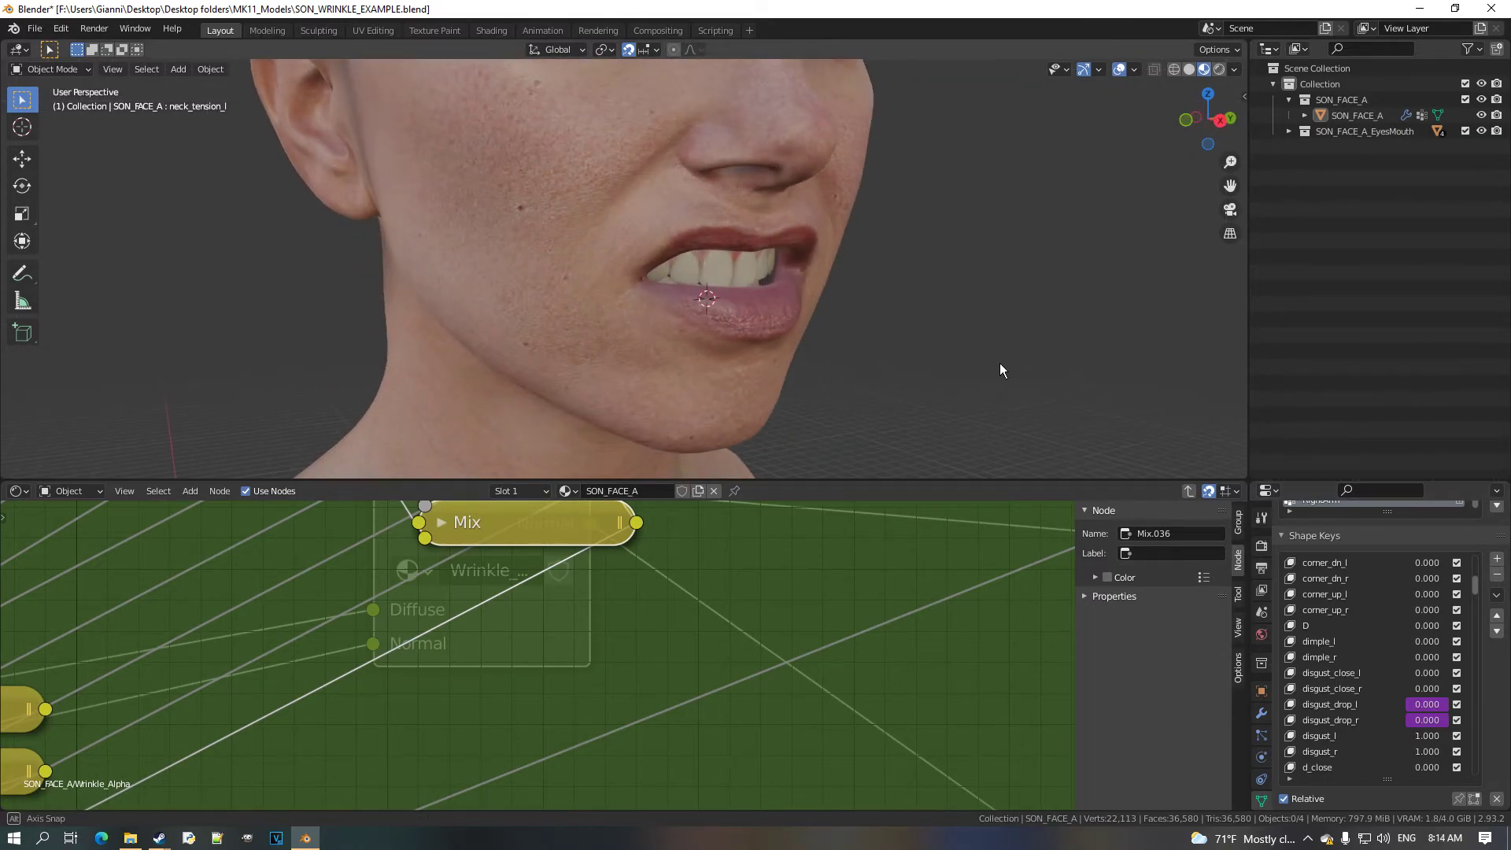
click(443, 524)
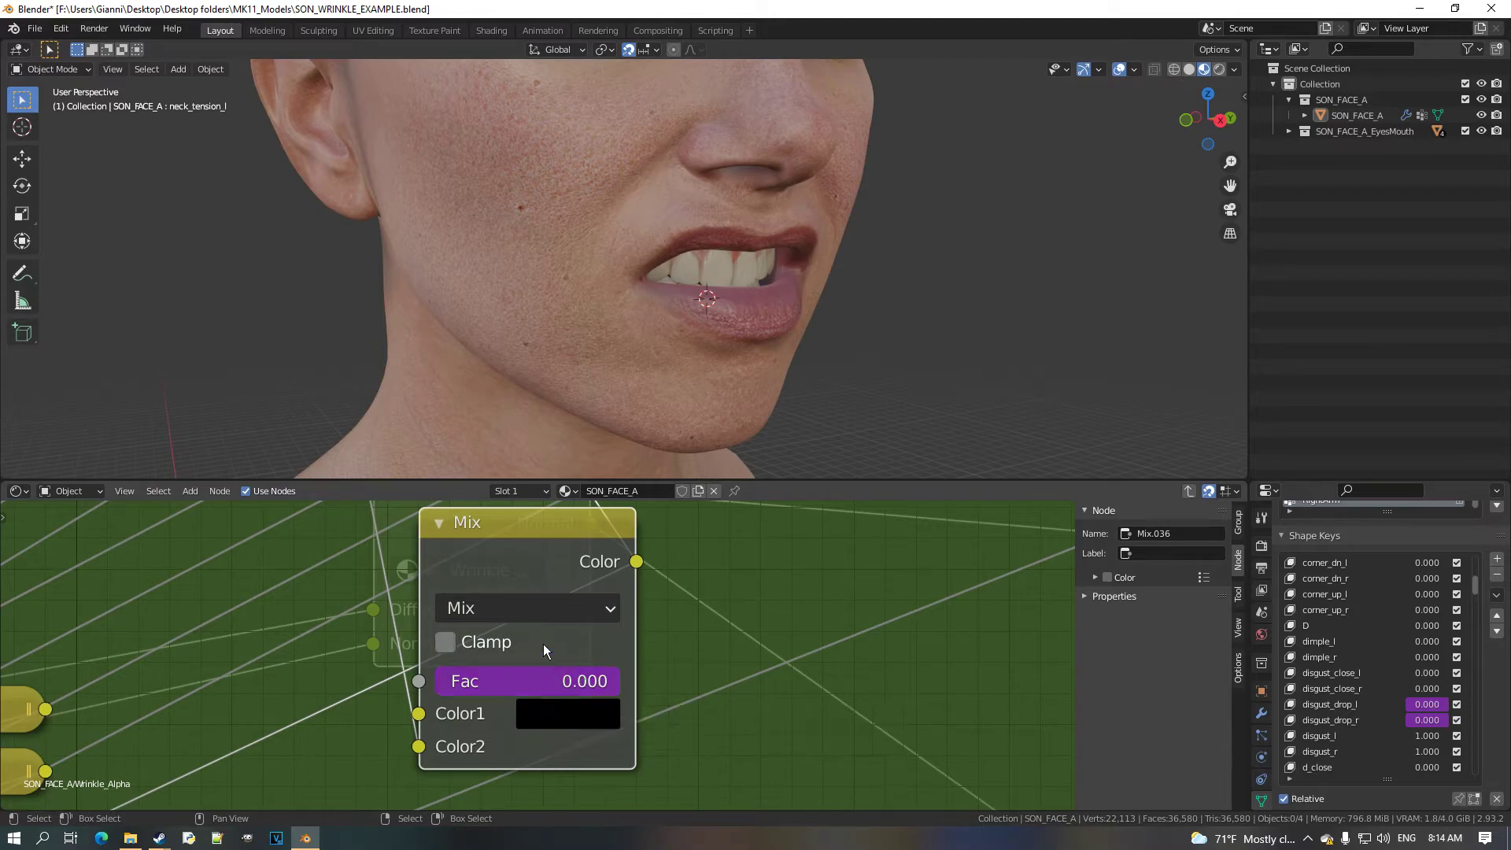
key(h)
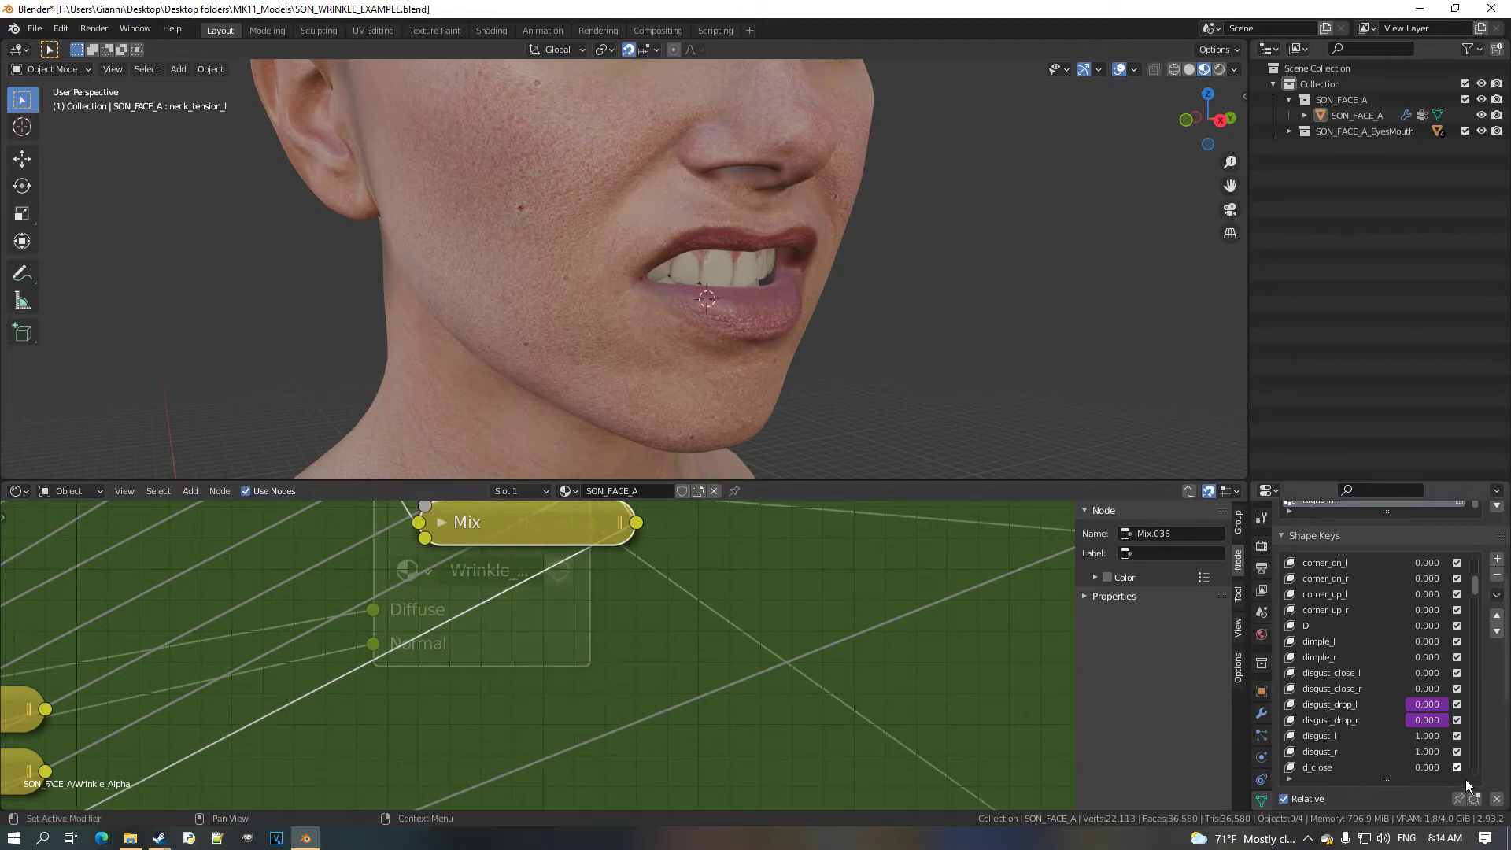
Set the Fac driver type of the third mask Mix node from the bottom (Mix.030) to Maximum Value and collapse the node.
scroll(535, 684, down, 3)
click(545, 642)
scroll(539, 647, up, 2)
click(540, 641)
key(h)
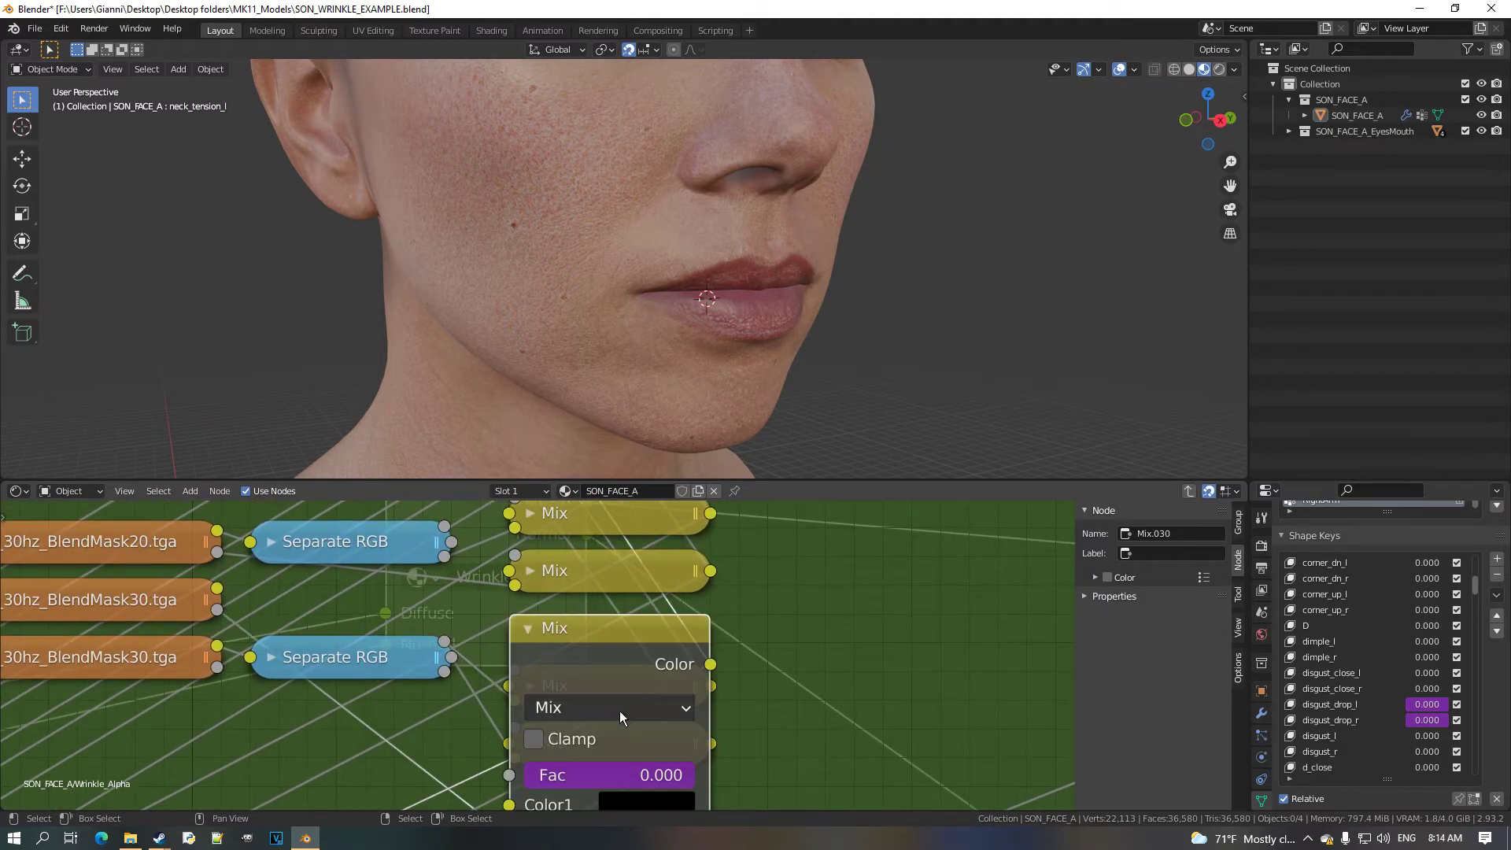
scroll(606, 693, up, 1)
right_click(571, 651)
click(553, 645)
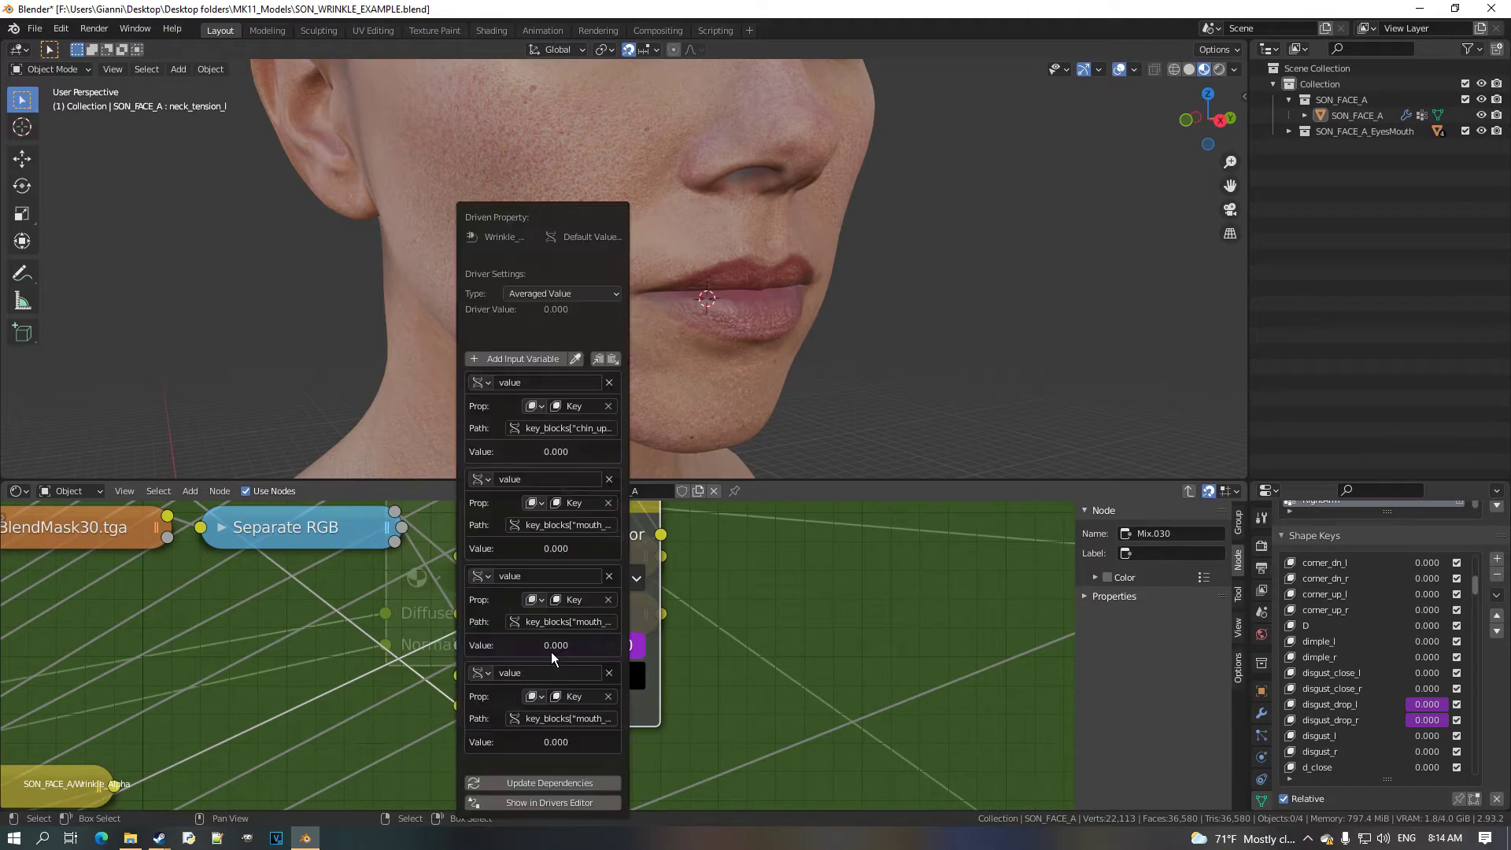
click(561, 294)
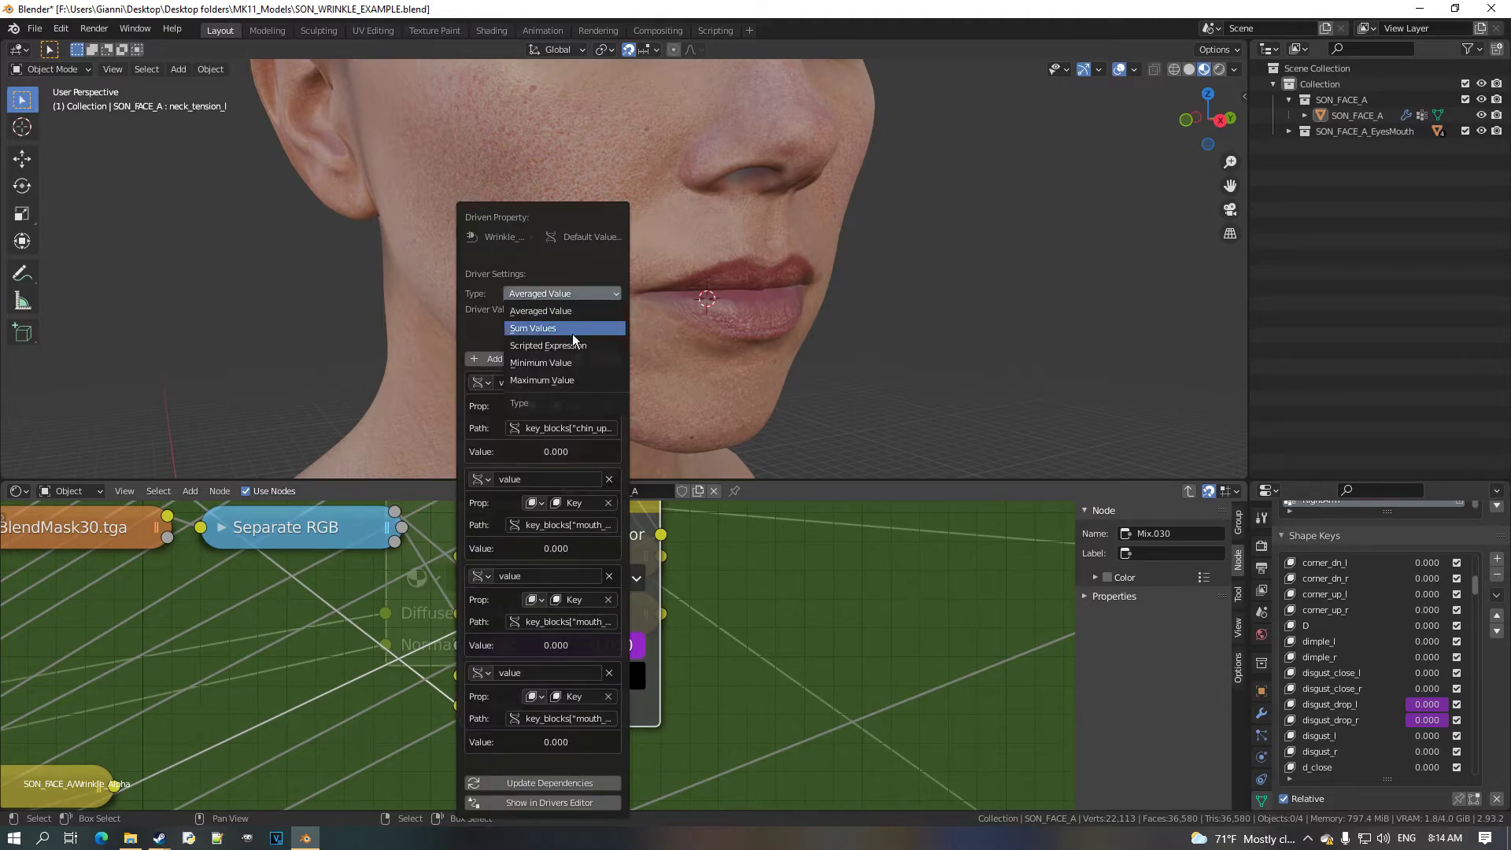
click(581, 377)
middle_drag(494, 551, 524, 597)
click(508, 545)
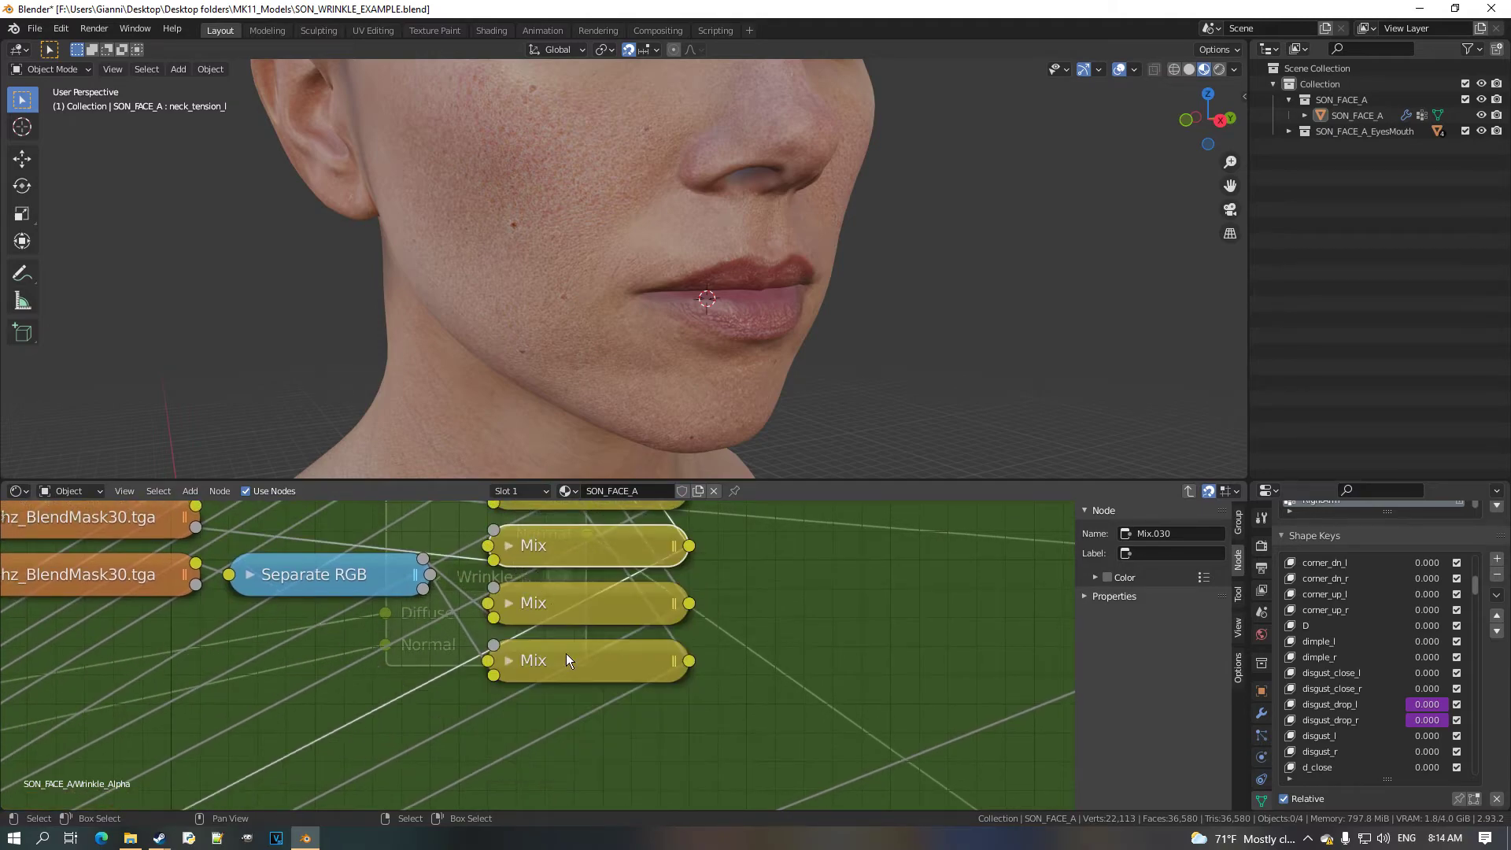
Set the Fac driver type of the lowest mask Mix node (Mix.036) to Maximum Value and collapse the node.
middle_drag(560, 649, 537, 585)
scroll(503, 623, up, 1)
click(481, 589)
middle_drag(583, 686, 554, 696)
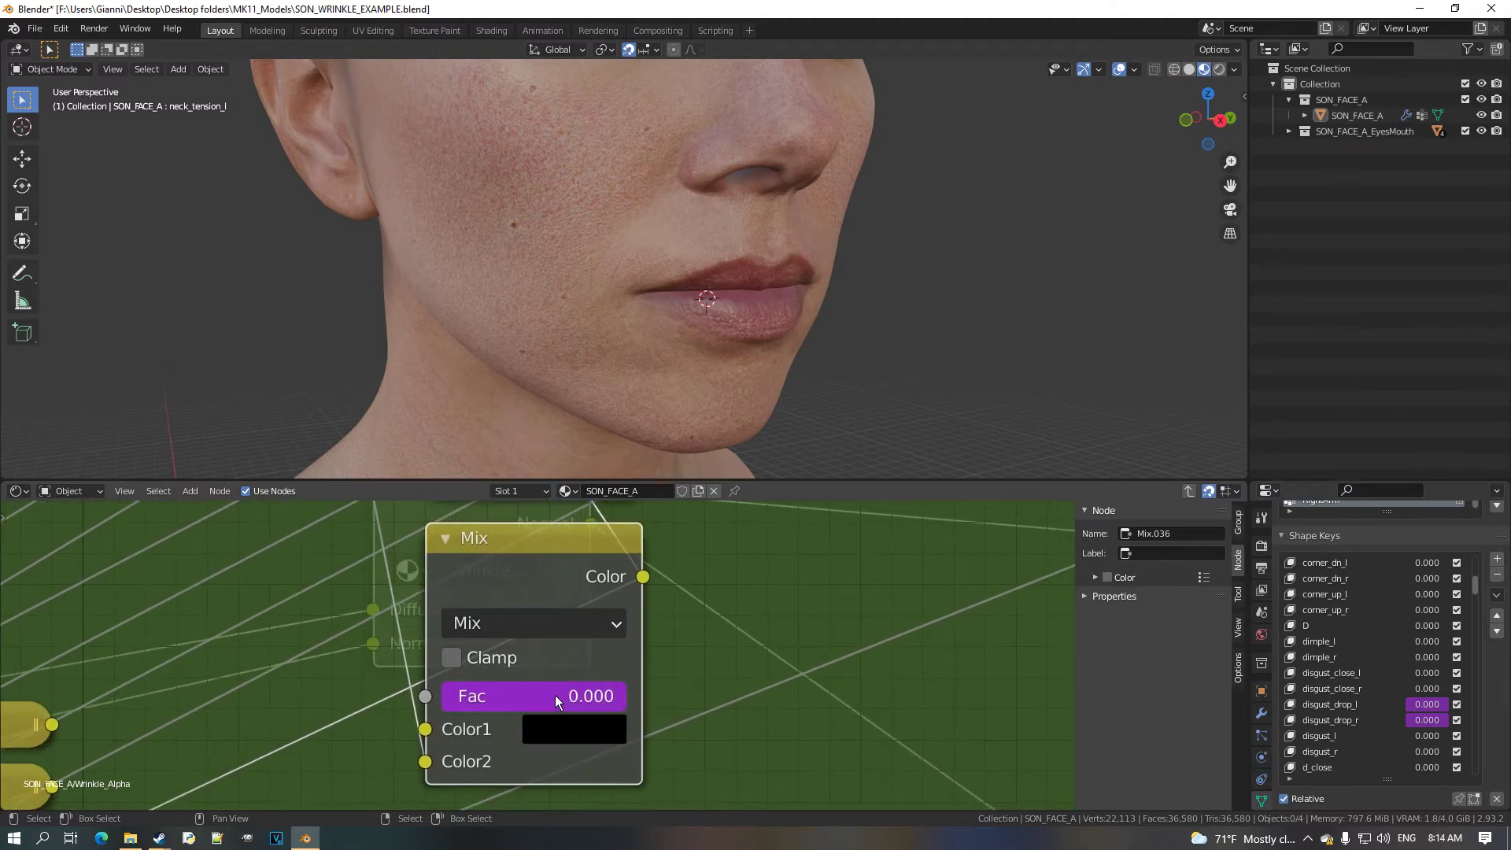
right_click(555, 696)
click(515, 643)
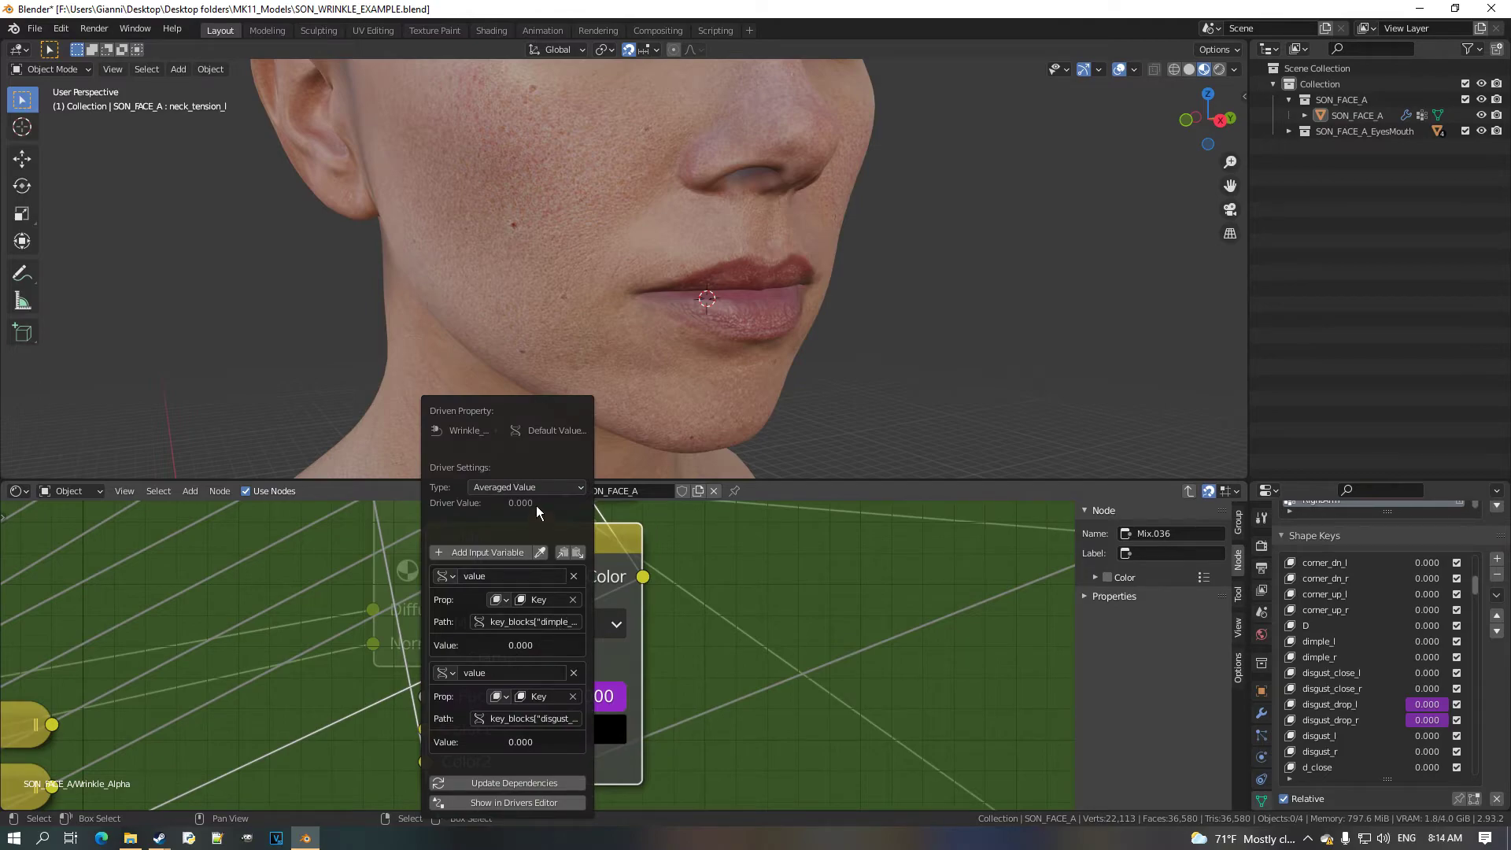
click(535, 488)
click(555, 576)
click(456, 550)
Set the Fac driver type of the second-lowest mask Mix node (Mix.033) to Maximum Value and collapse the node.
middle_drag(455, 550, 518, 731)
click(490, 739)
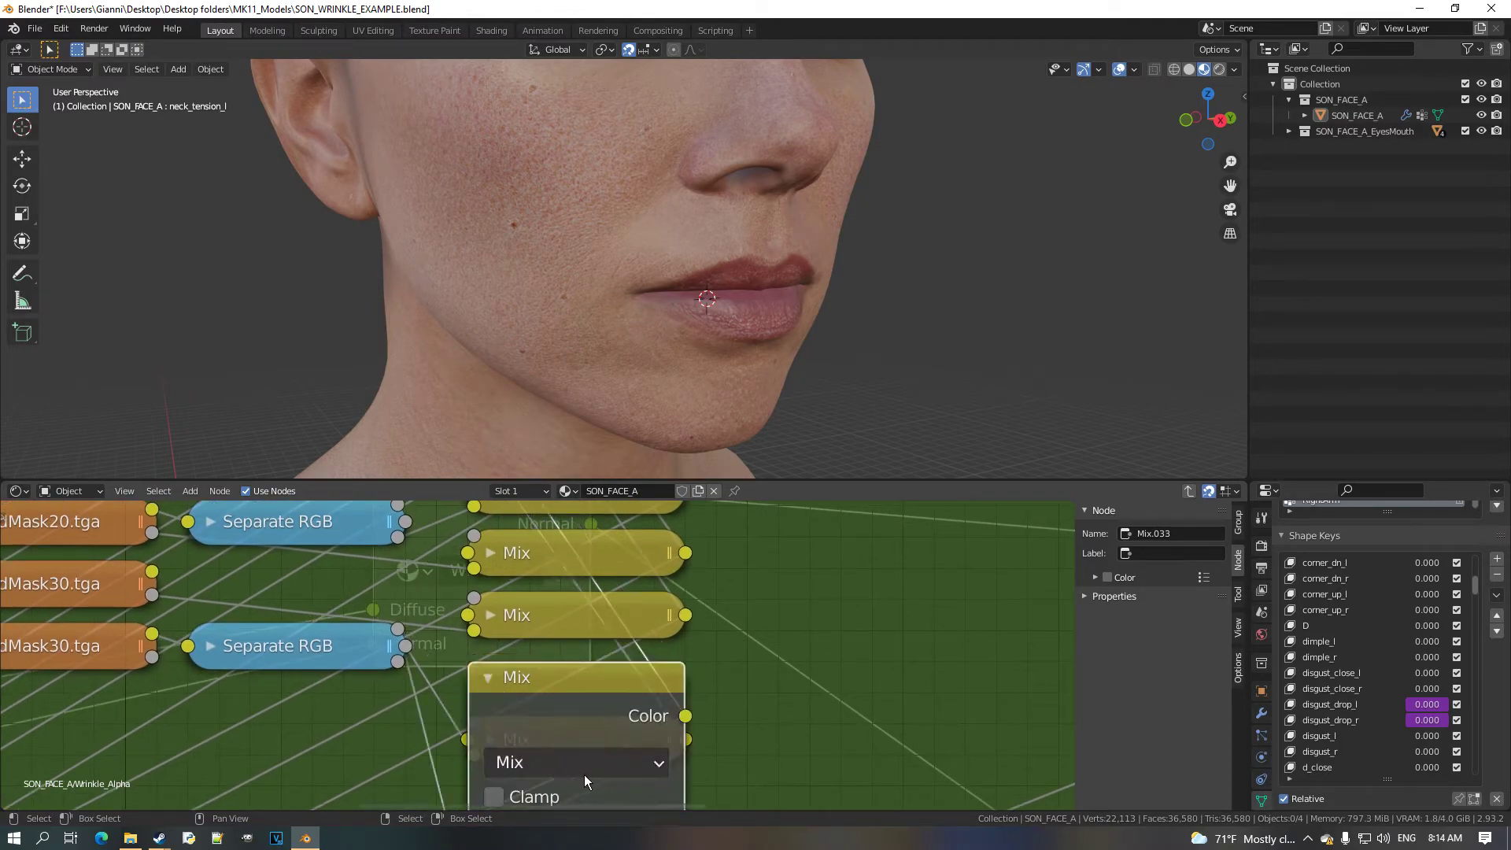
middle_drag(573, 777, 562, 696)
right_click(561, 697)
click(538, 650)
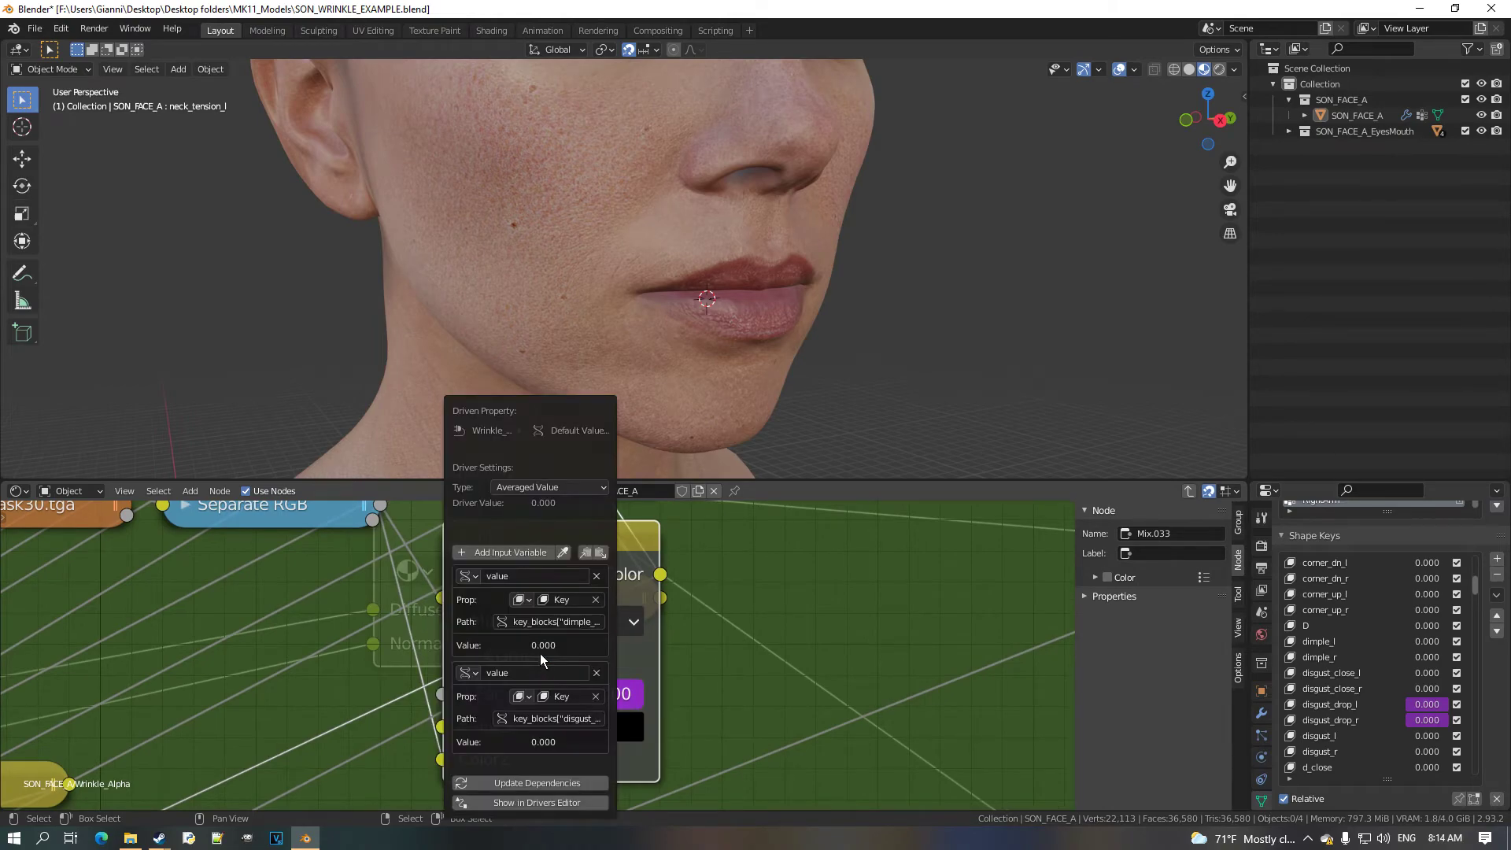
click(576, 491)
click(573, 579)
key(h)
Test the mouth wrinkles with dimple_l and dimple_r at 1.000, then reset both shape keys to 0.000.
drag(1431, 656, 1487, 641)
middle_drag(767, 259, 792, 291)
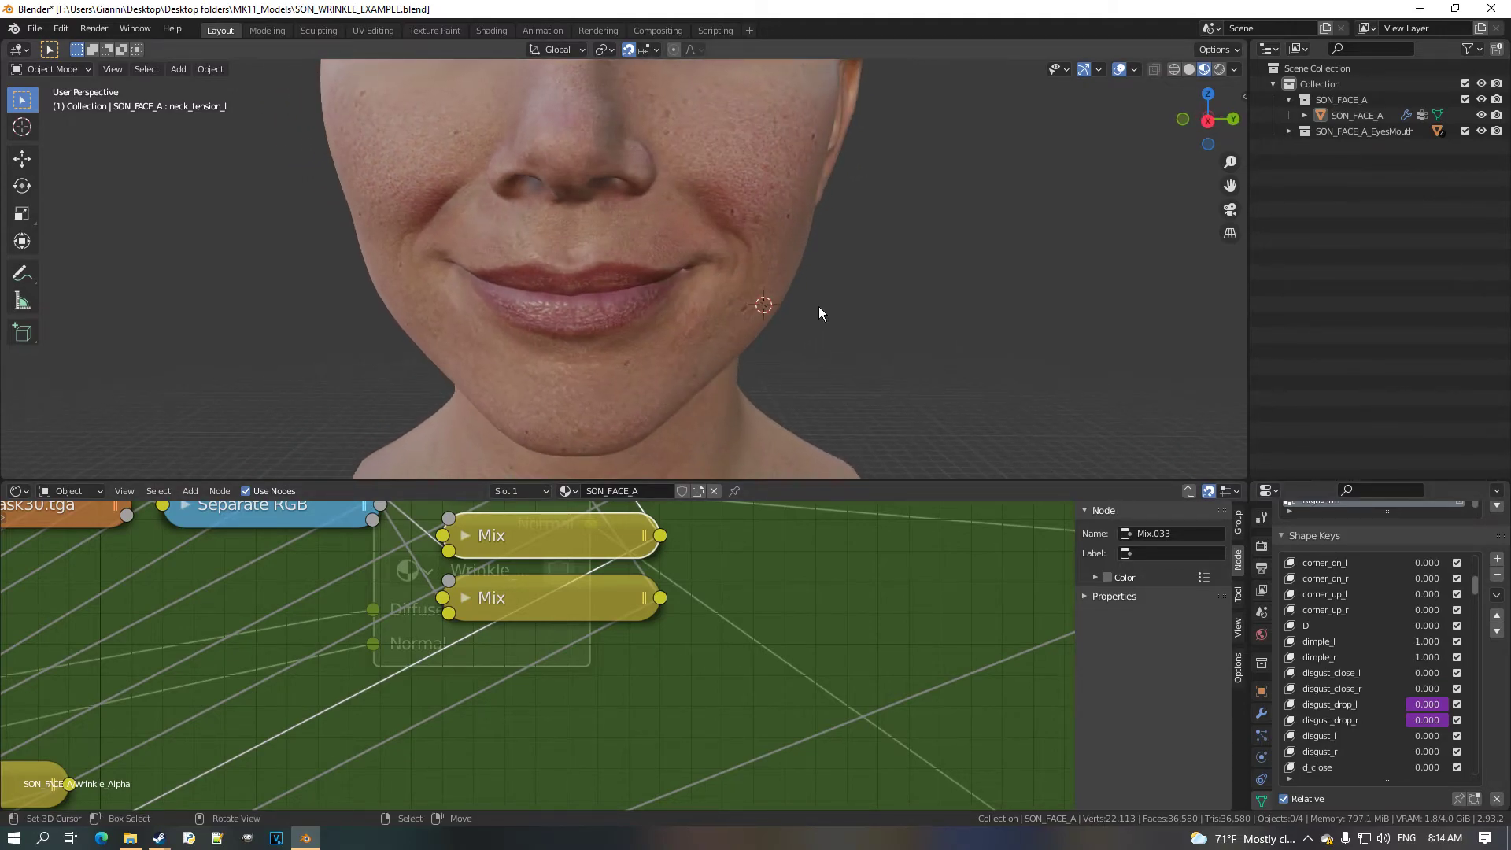
drag(1420, 655, 1365, 654)
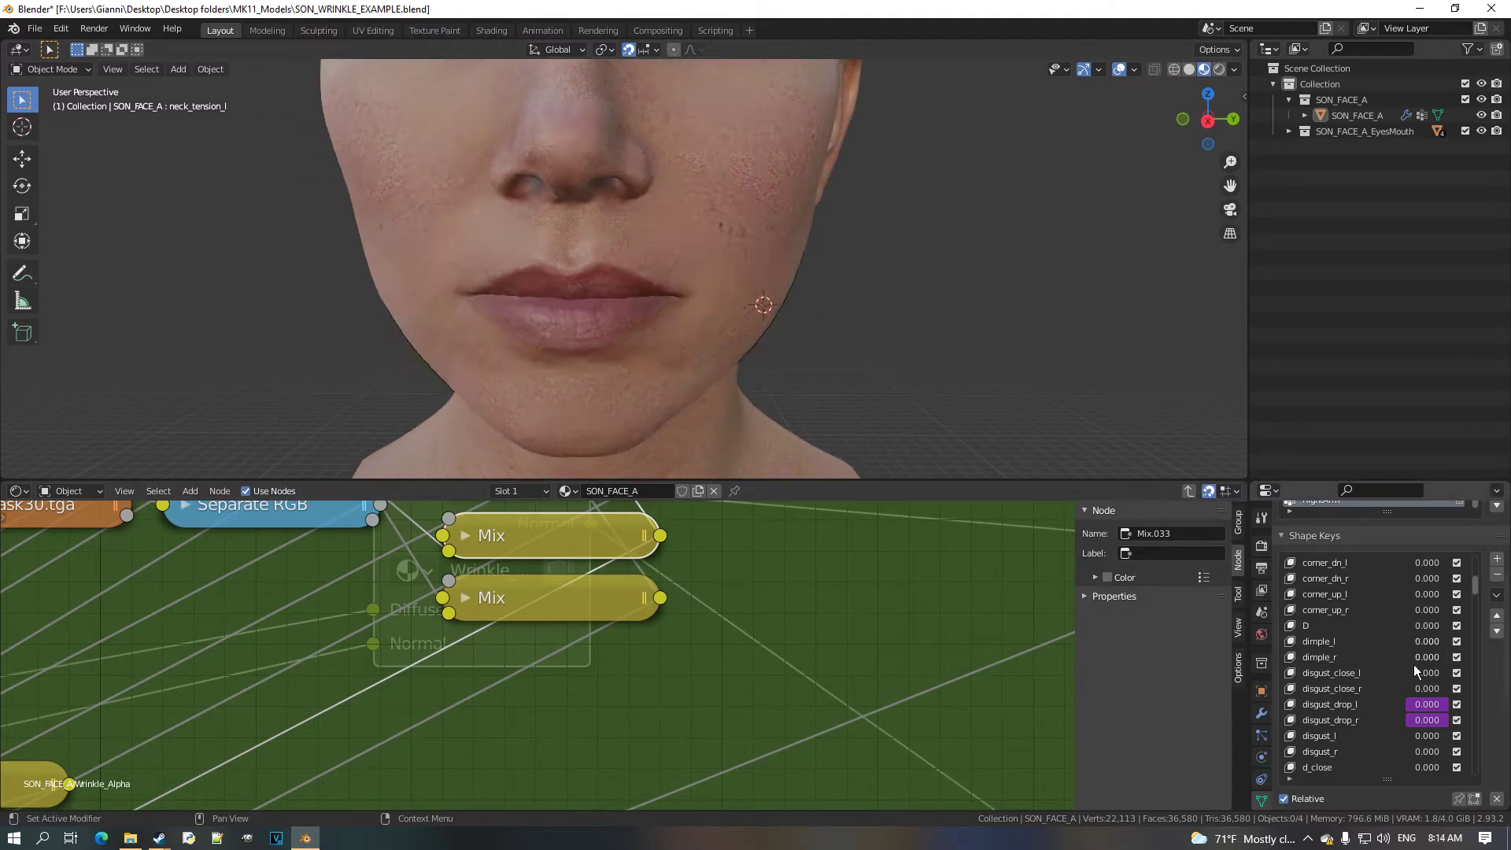
Test the disgust_l shape key on the face and reset it to 0.000.
drag(1427, 736, 1480, 752)
mouse_move(863, 347)
middle_down()
mouse_move(959, 347)
mouse_move(843, 344)
middle_up()
drag(1428, 738, 1369, 750)
Look through the shape key list from the disgust keys down to the frown keys.
scroll(1390, 687, down, 5)
scroll(1390, 686, down, 7)
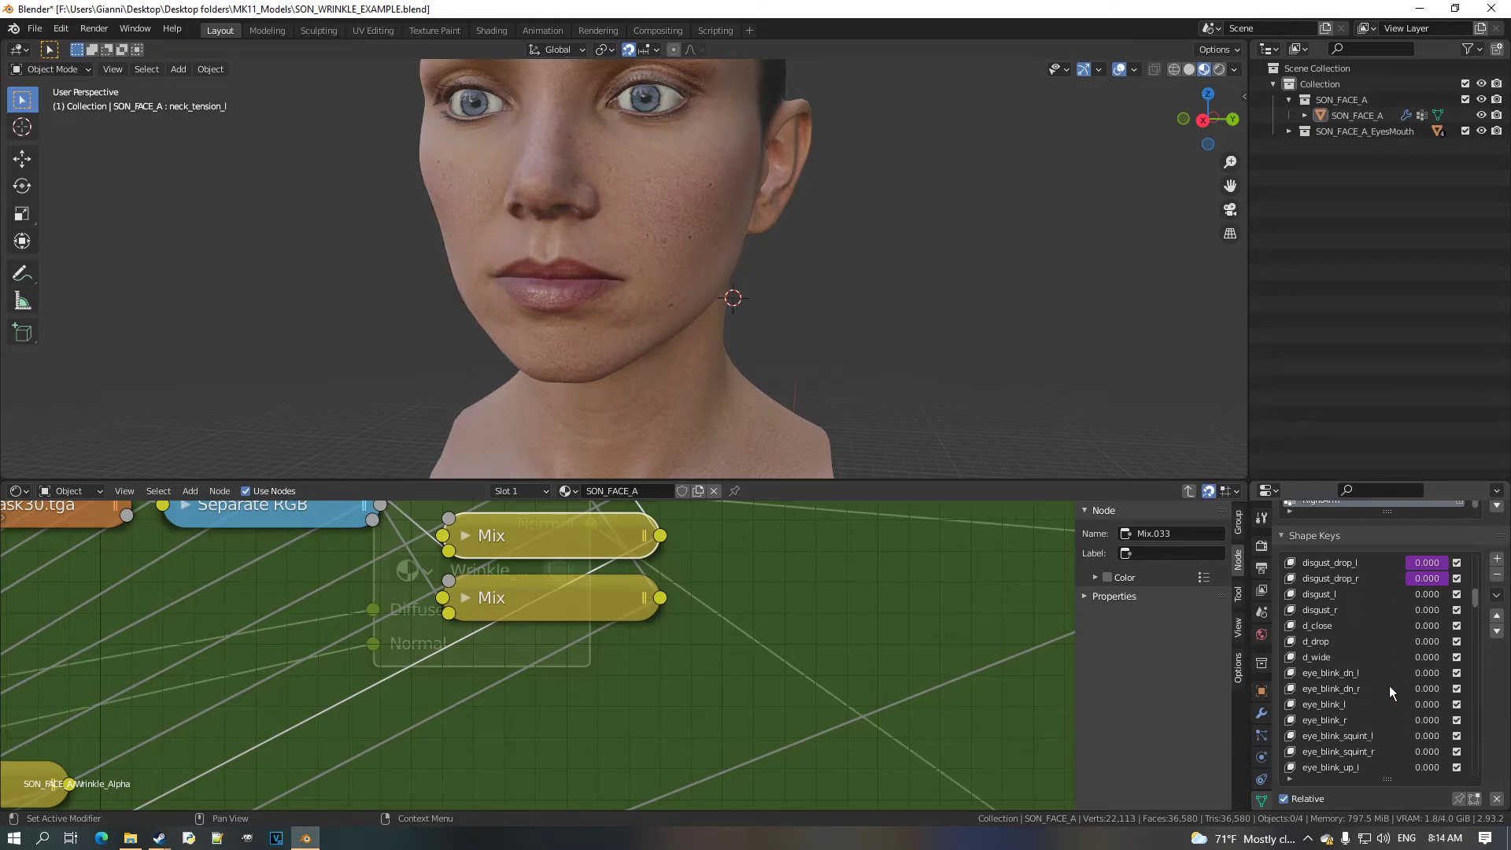
scroll(1390, 692, down, 4)
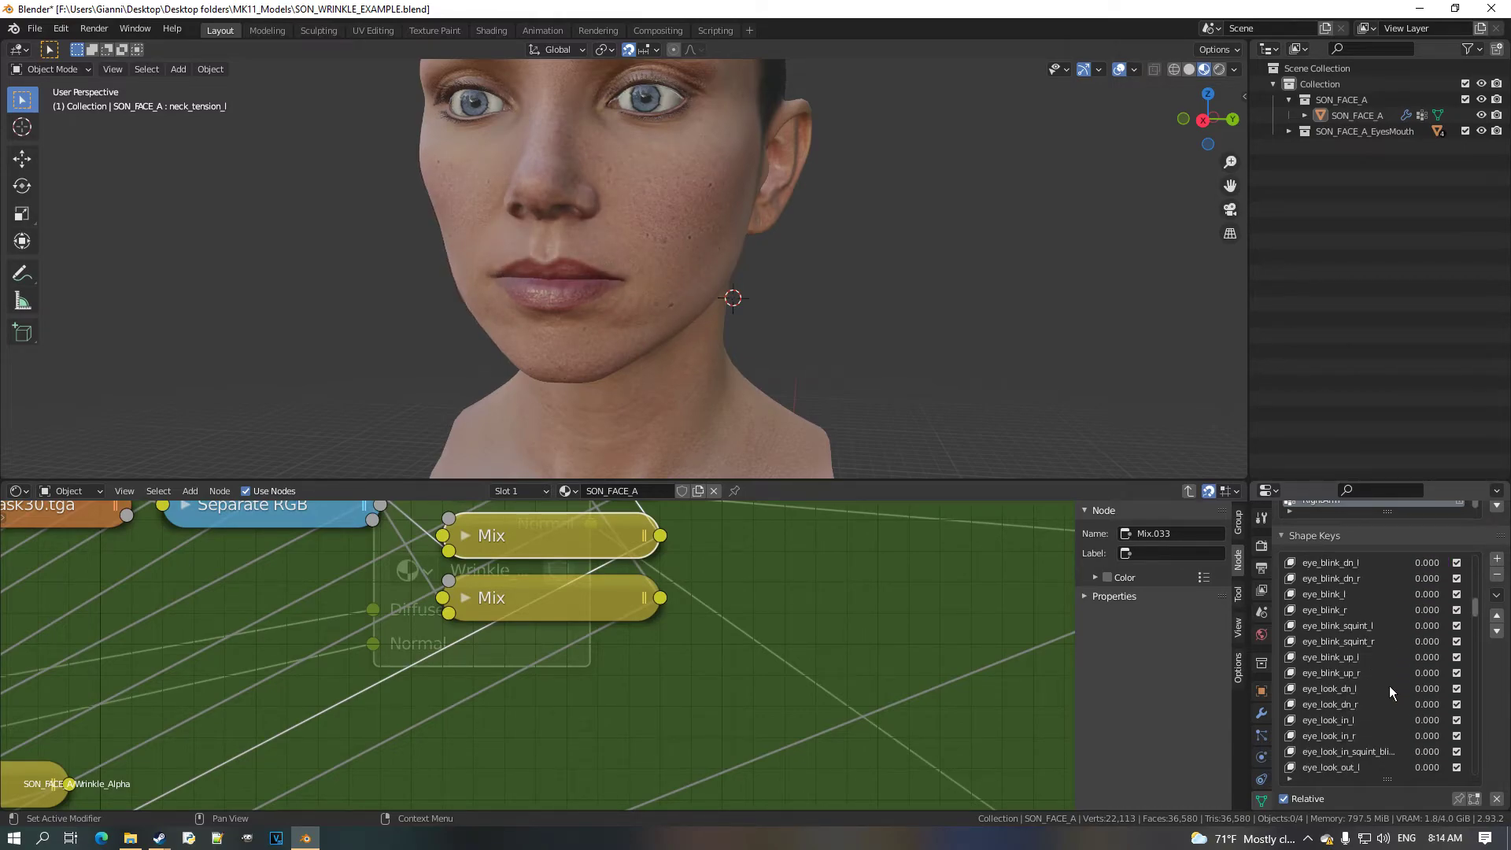
scroll(1390, 686, up, 1)
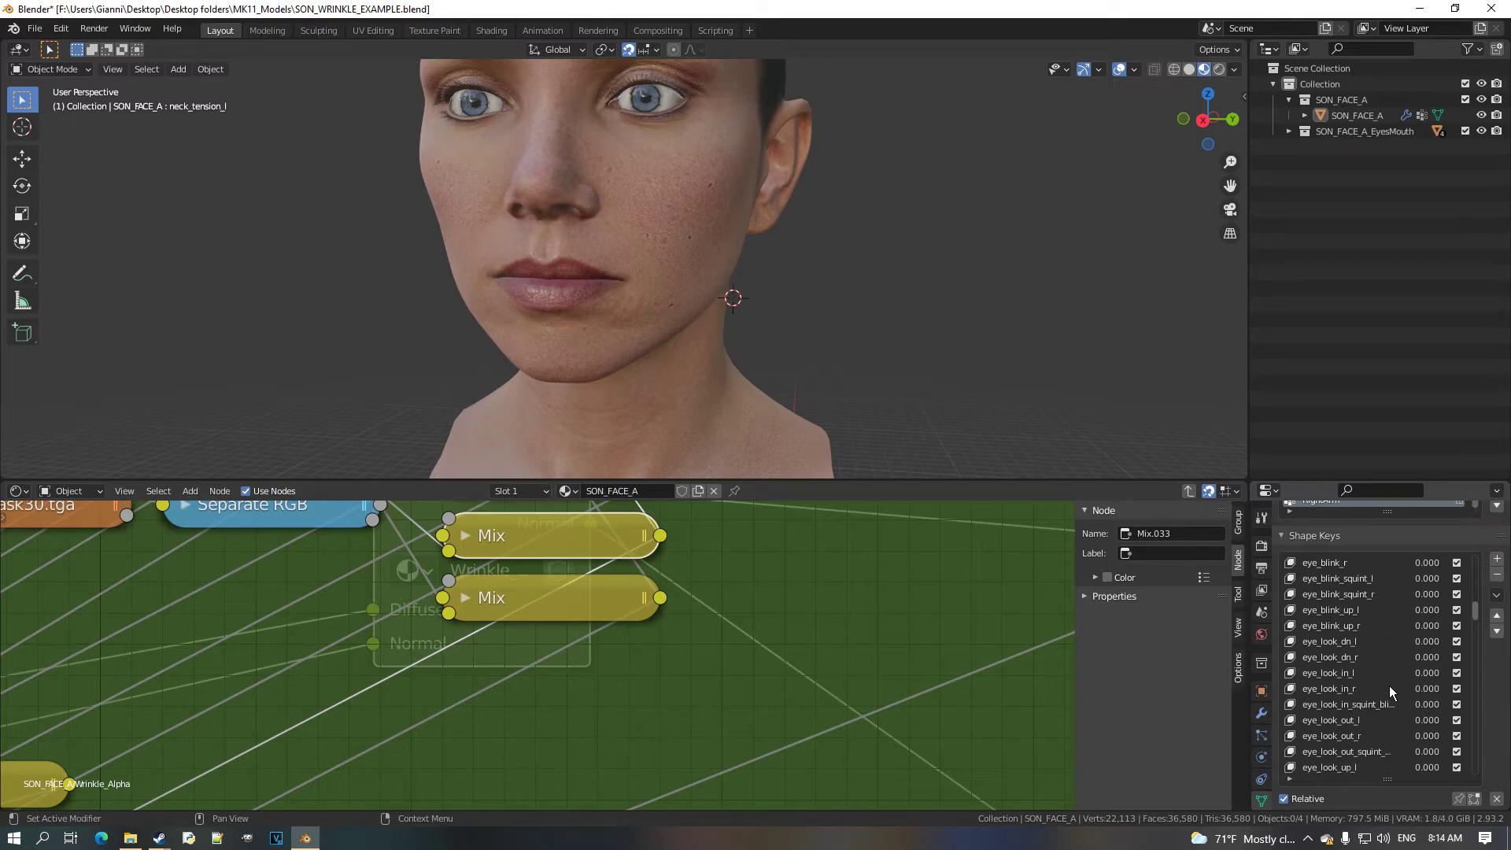
scroll(1388, 691, down, 12)
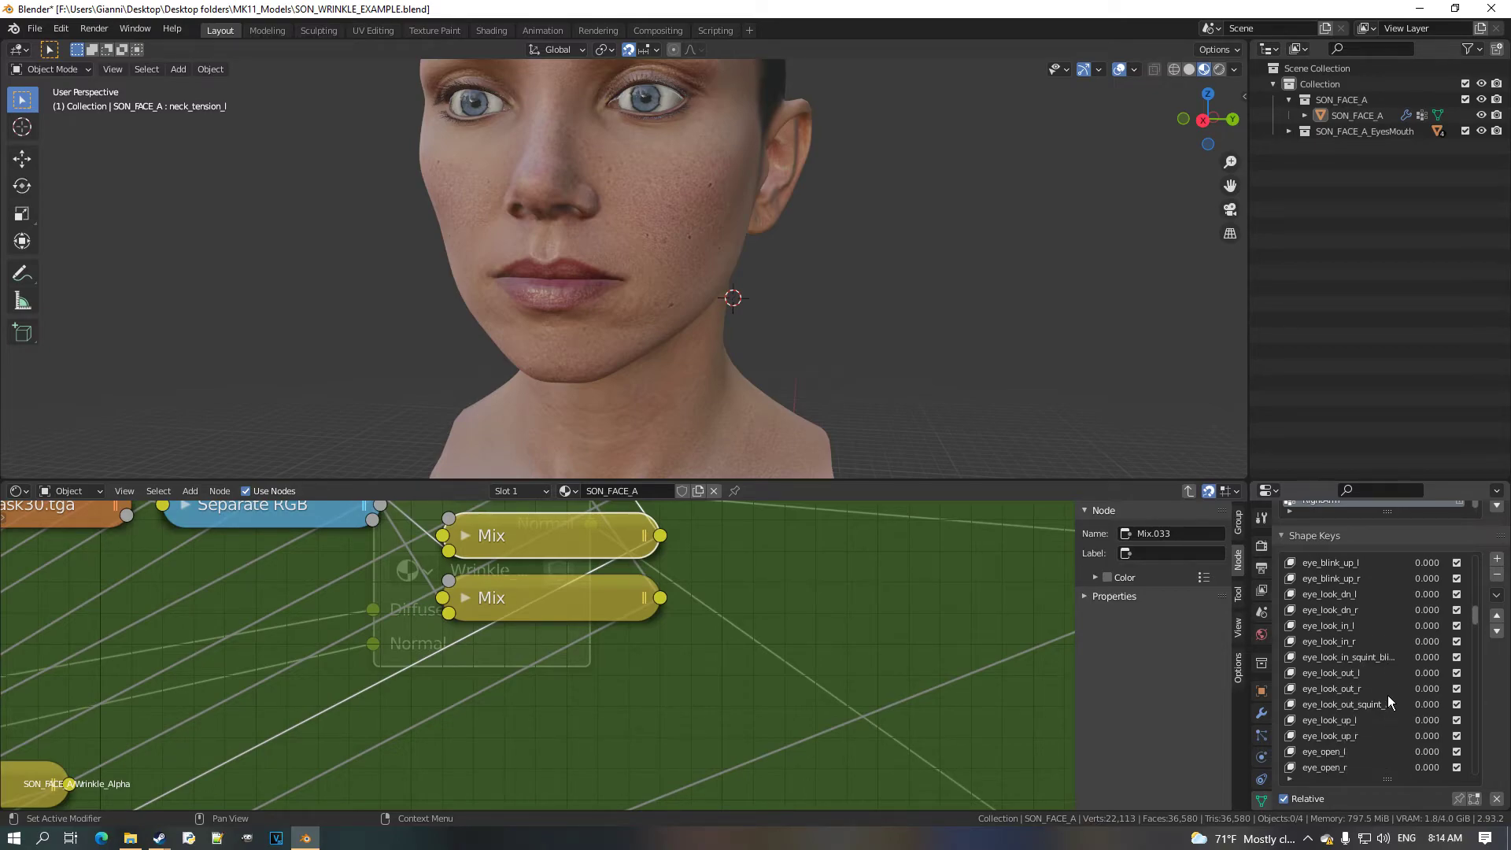
scroll(1388, 701, down, 3)
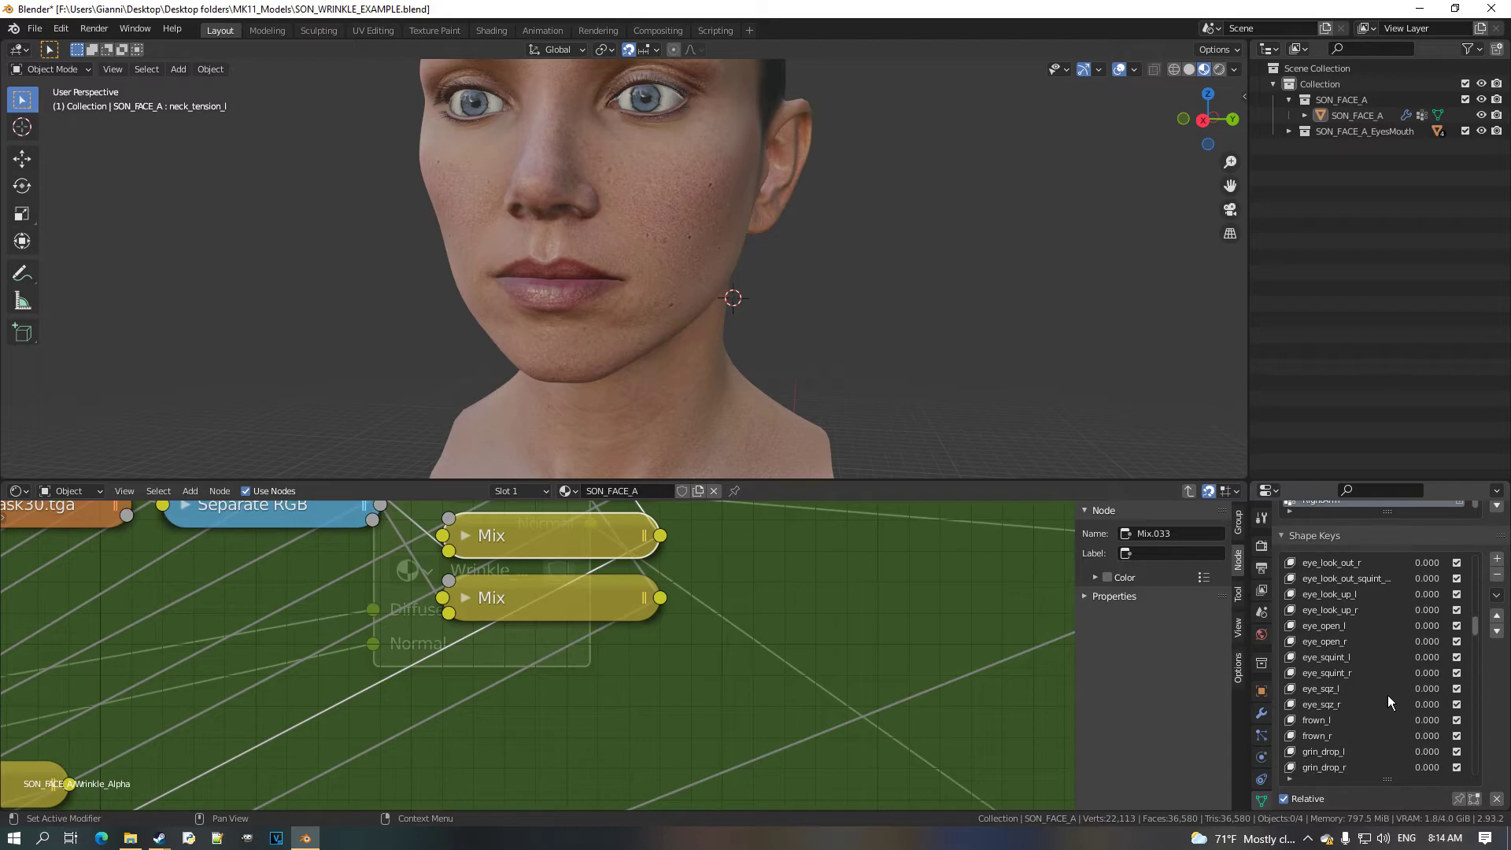
scroll(1388, 700, down, 1)
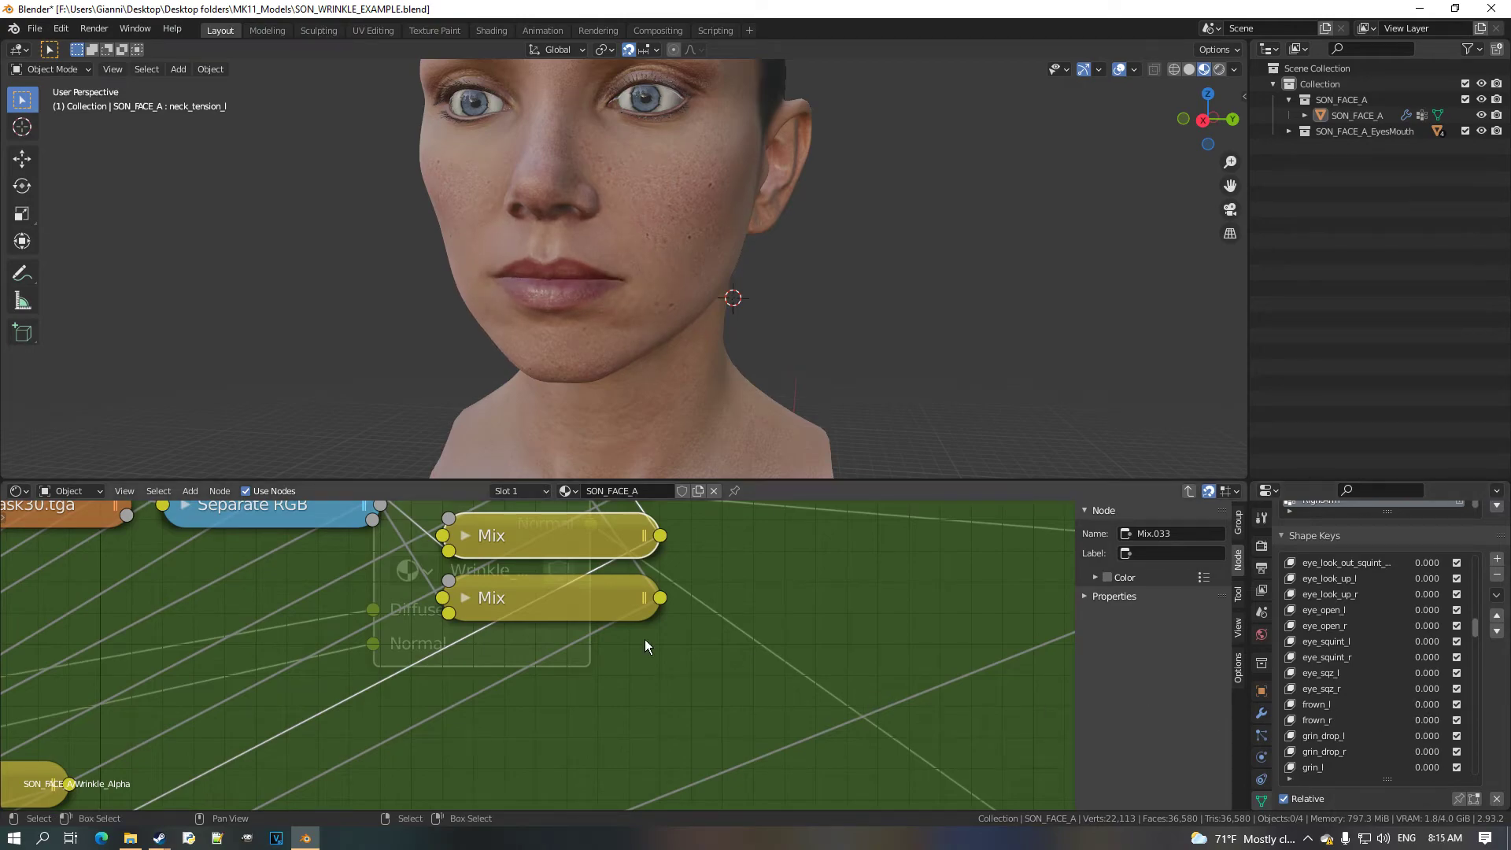
Try the frown_l shape key, and duplicate the lowest mask Mix node (Mix.036), placing the copy beside the top of the lower mask Mix column.
scroll(905, 775, down, 1)
middle_drag(557, 668, 611, 648)
scroll(644, 653, down, 1)
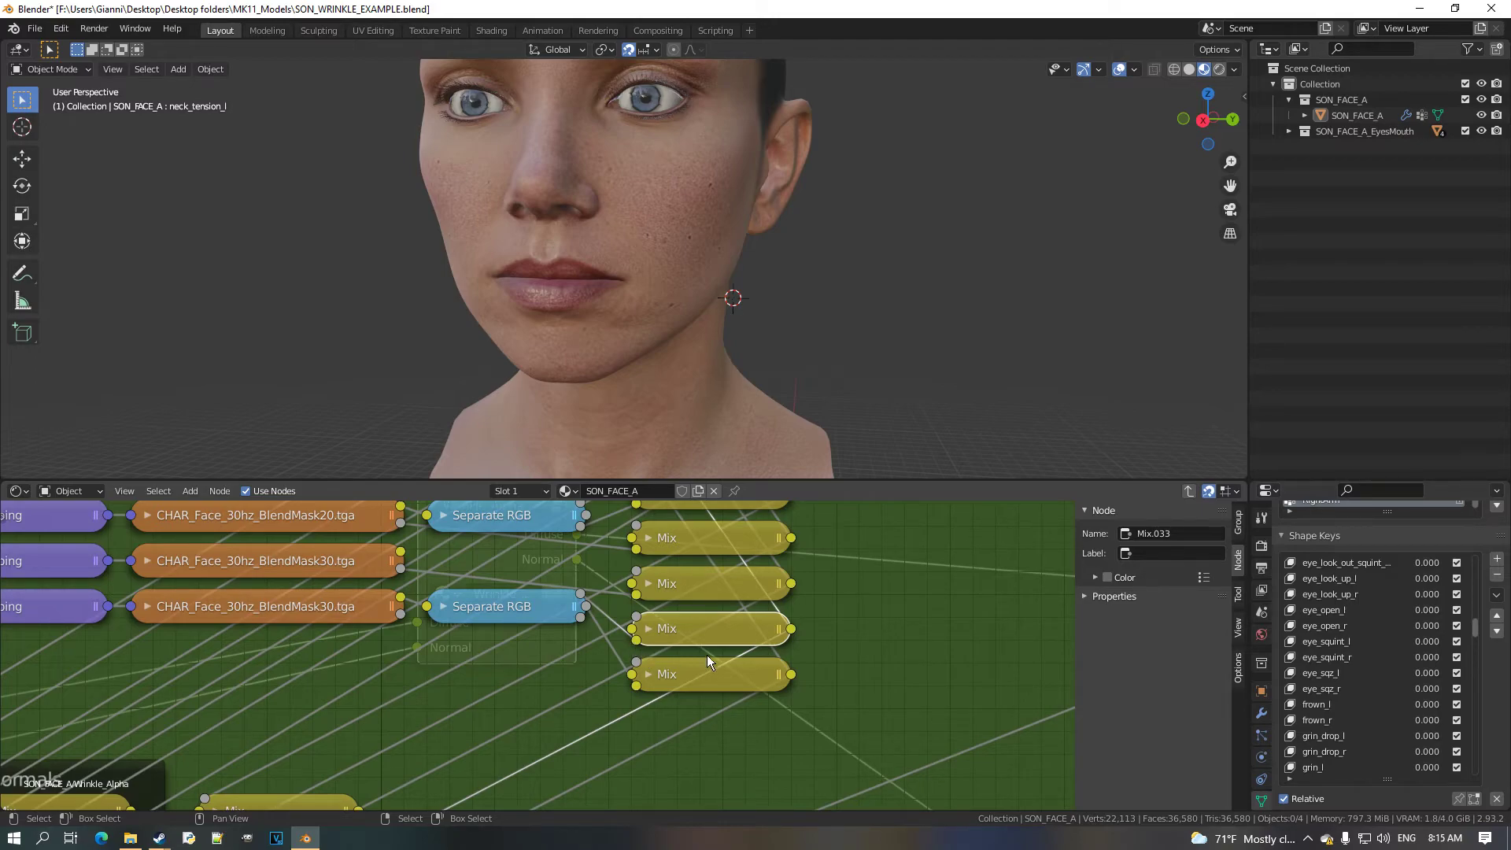
click(714, 674)
mouse_move(1428, 705)
mouse_down()
mouse_move(1471, 704)
mouse_move(1427, 704)
mouse_move(1461, 725)
mouse_move(1437, 725)
mouse_up()
middle_drag(631, 270, 713, 237)
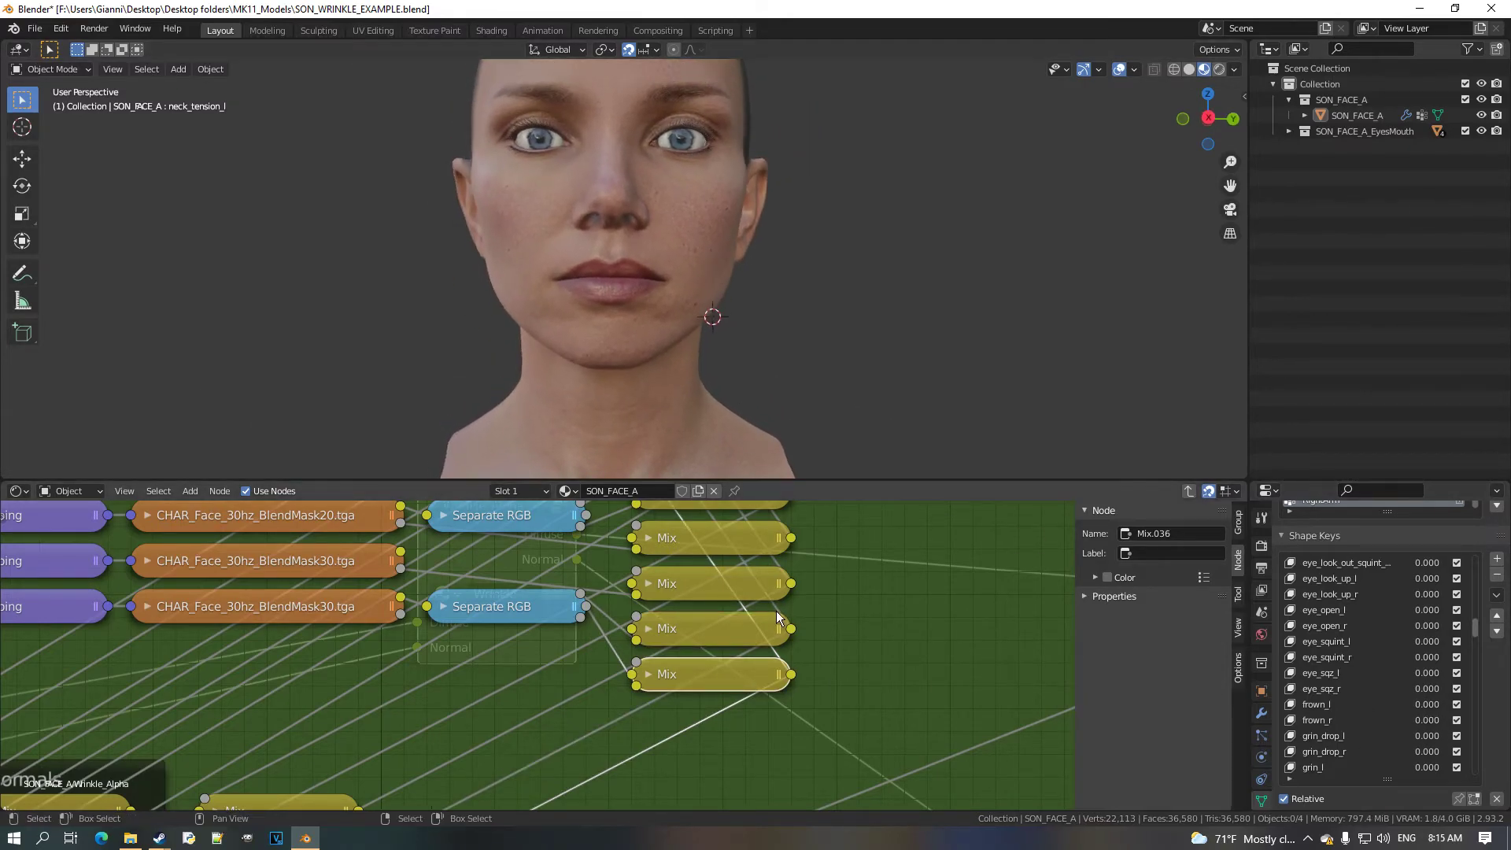
scroll(665, 613, down, 2)
scroll(664, 613, down, 1)
middle_drag(637, 644, 629, 711)
scroll(595, 691, up, 2)
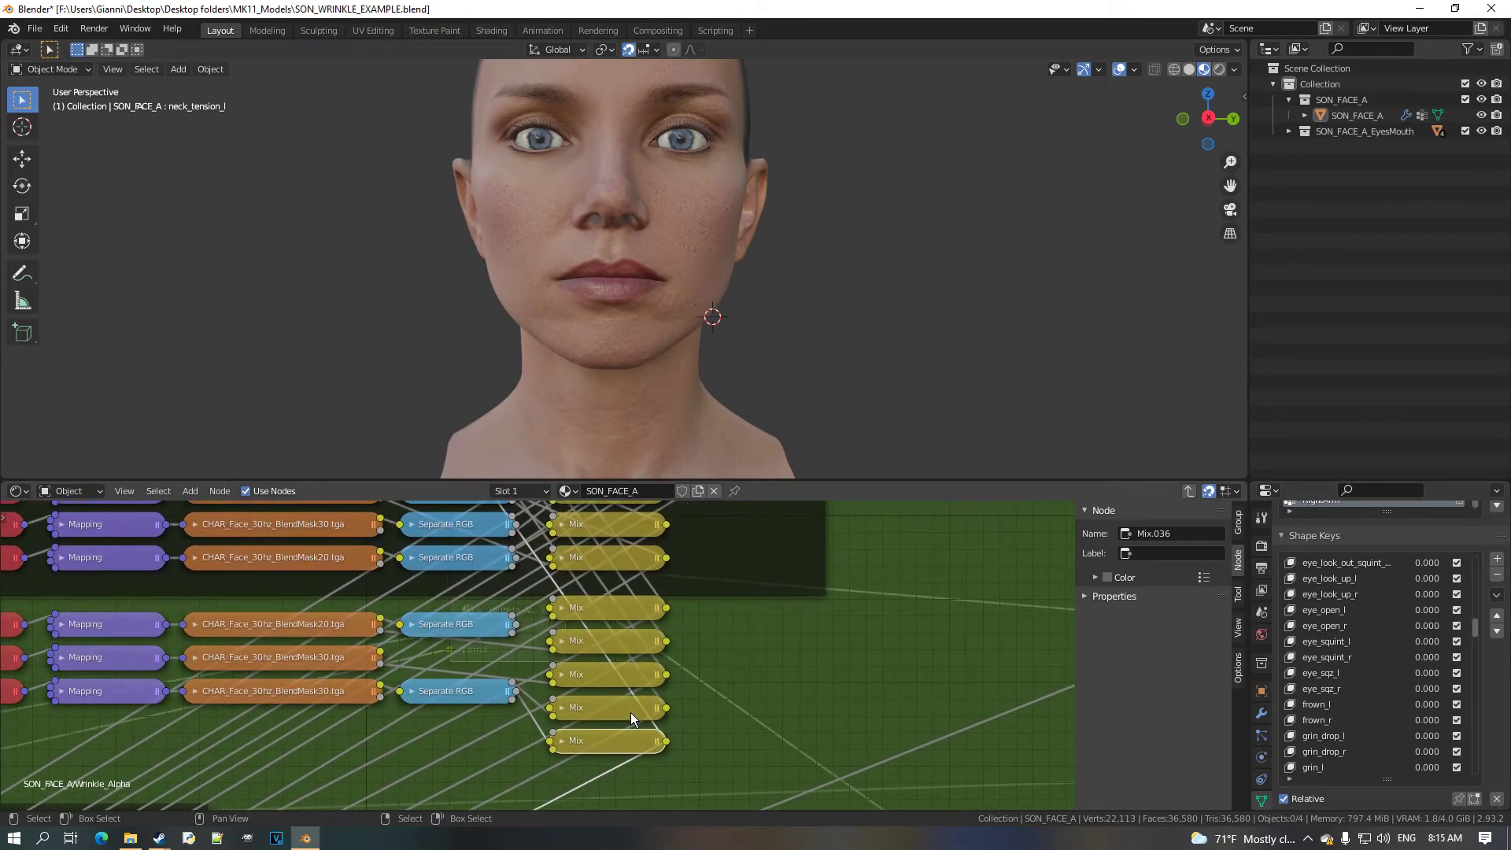
key(shift+d)
click(782, 612)
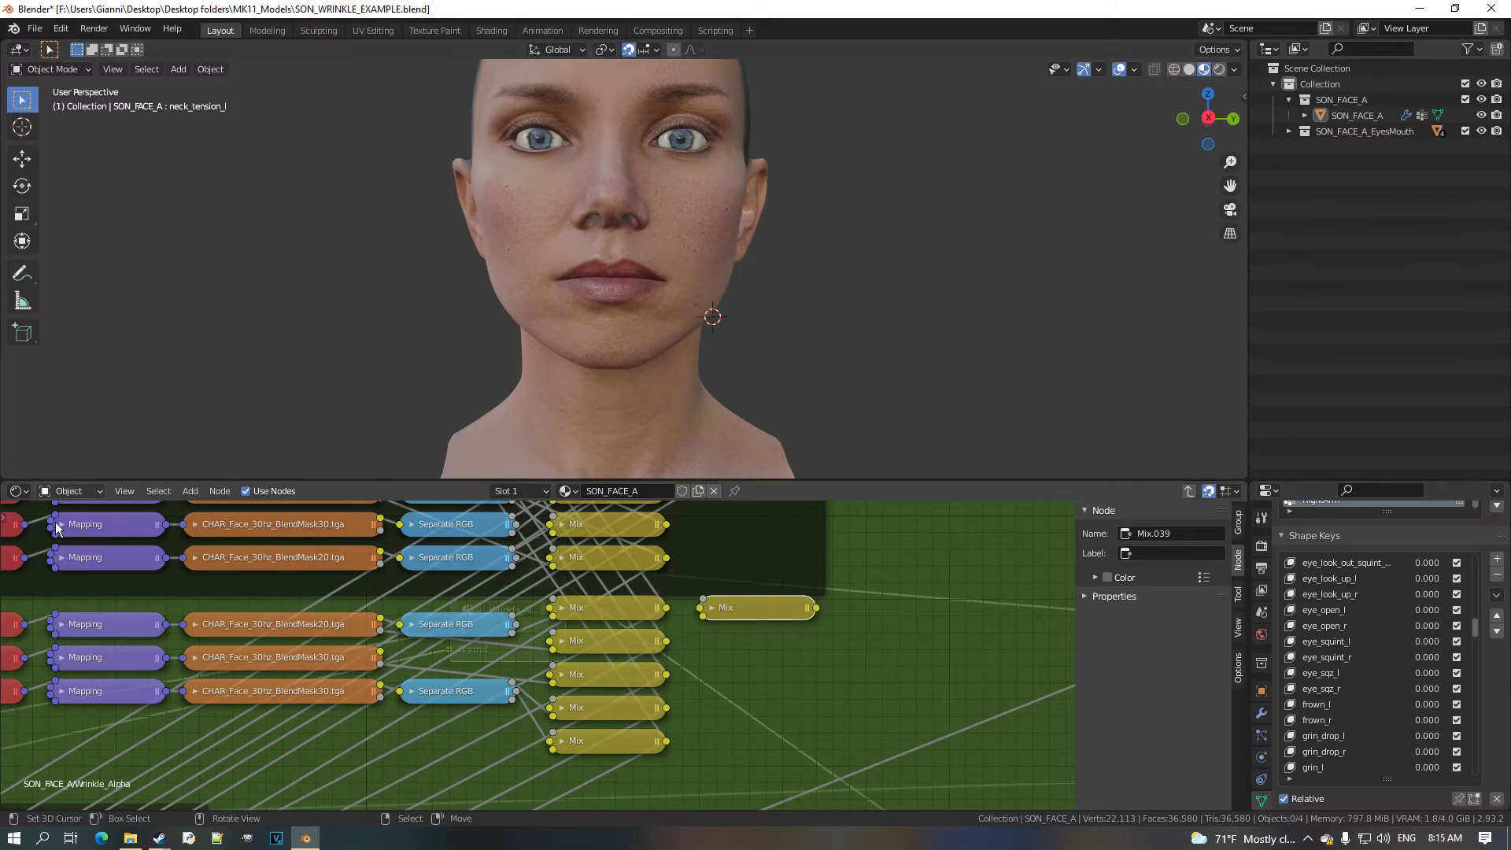
Switch the node area to the Image Editor and inspect CHAR_Face_30hz_BlendMask30.tga, followed by CHAR_Face_30hz_BlendMask20.tga.
click(18, 490)
click(88, 553)
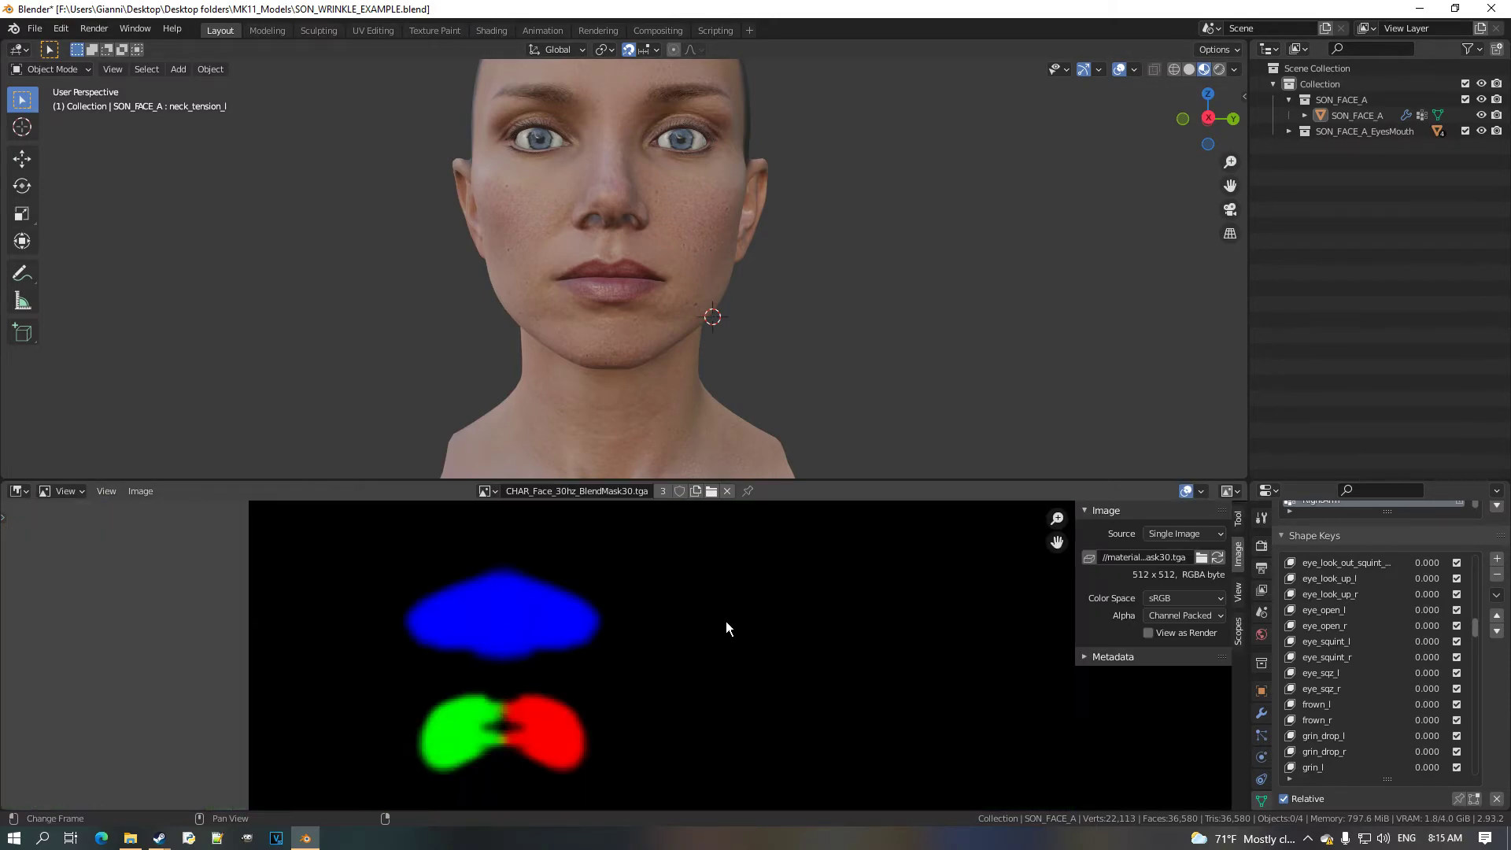
scroll(714, 620, down, 3)
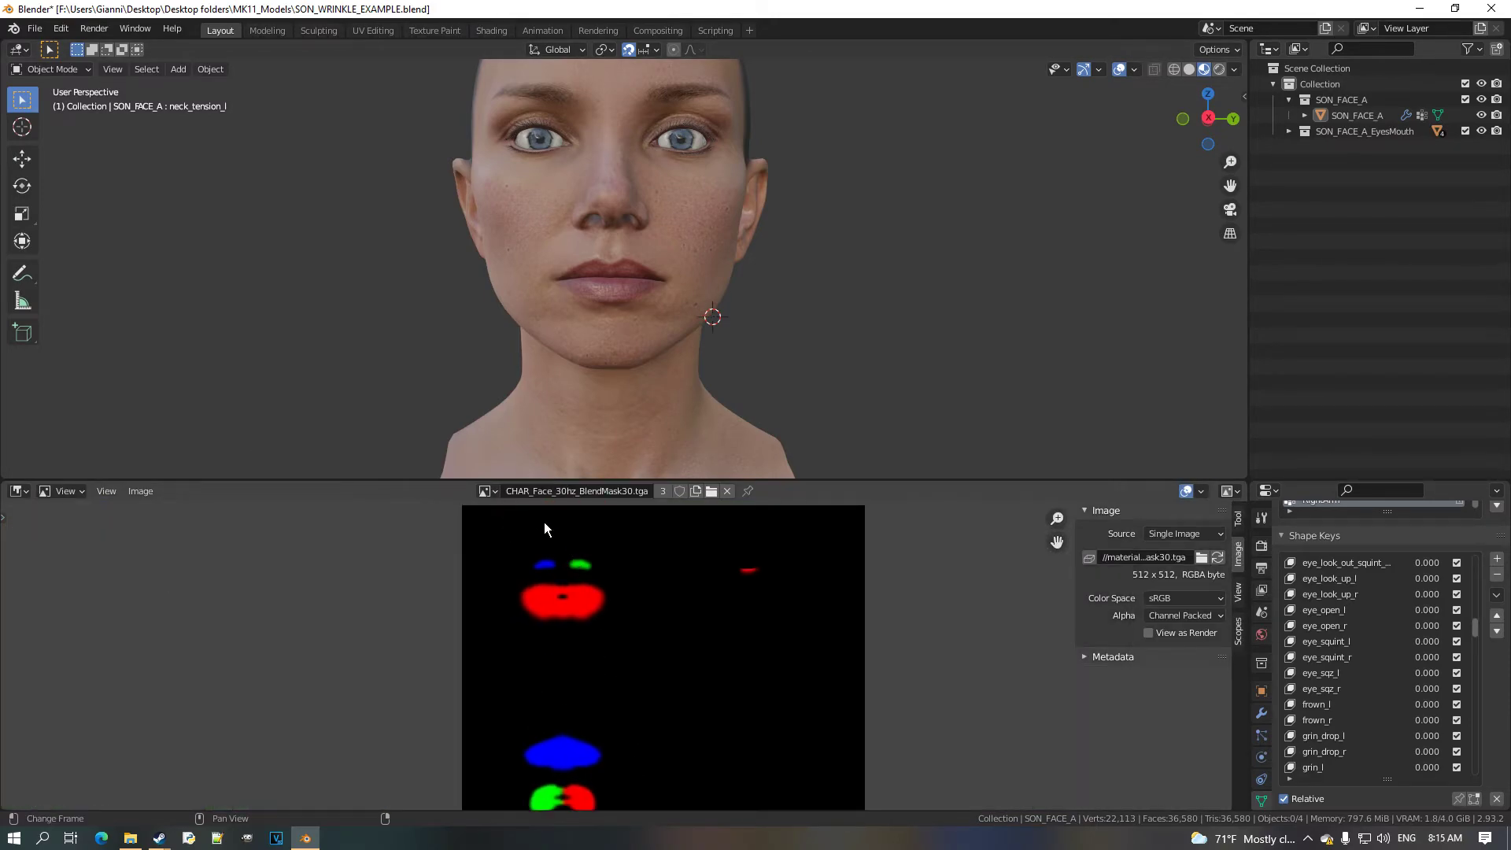
click(492, 491)
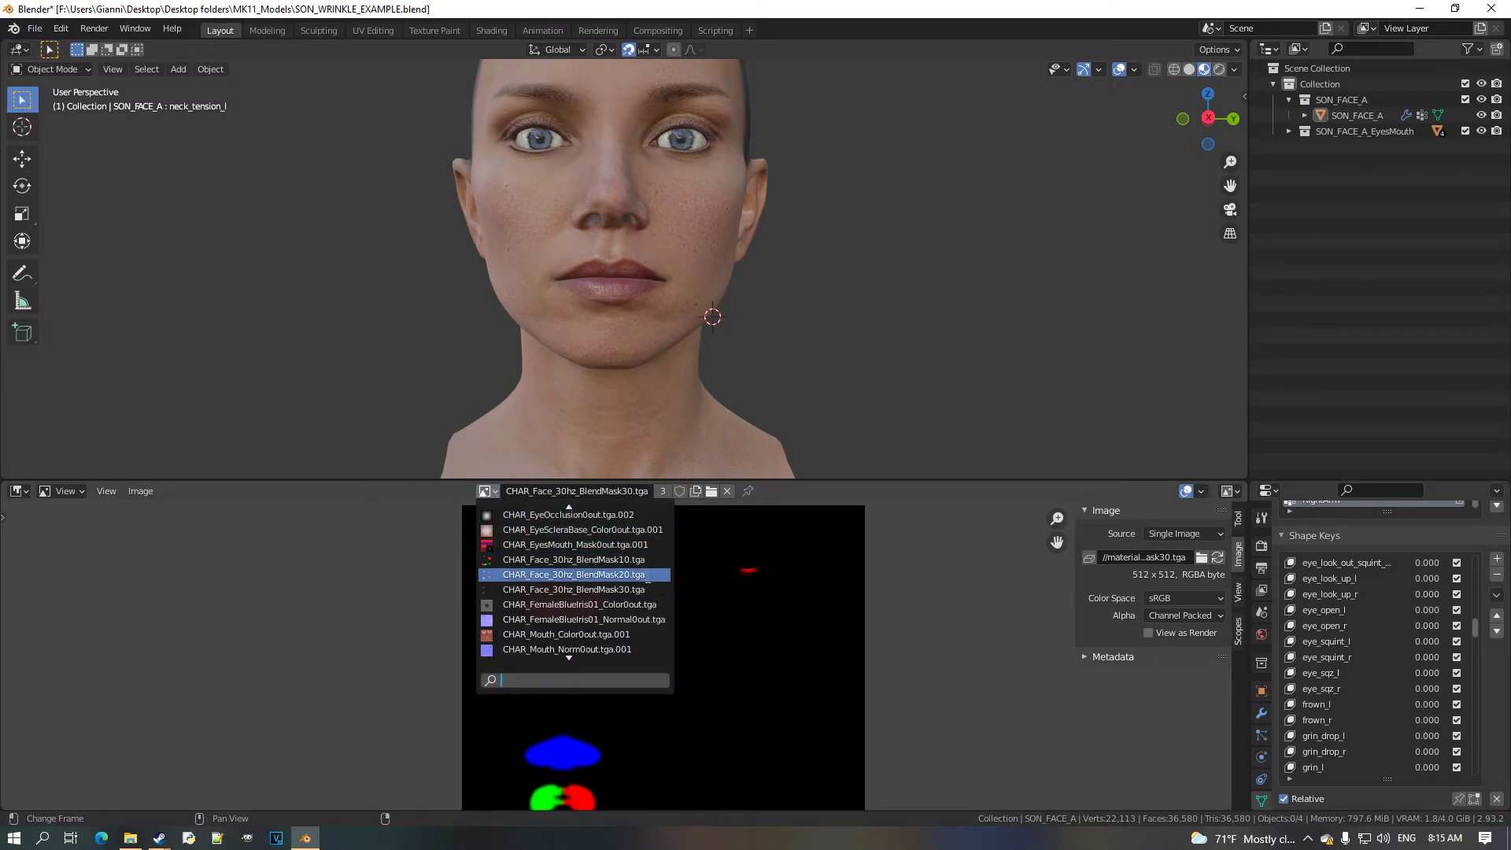
click(572, 574)
scroll(722, 628, up, 1)
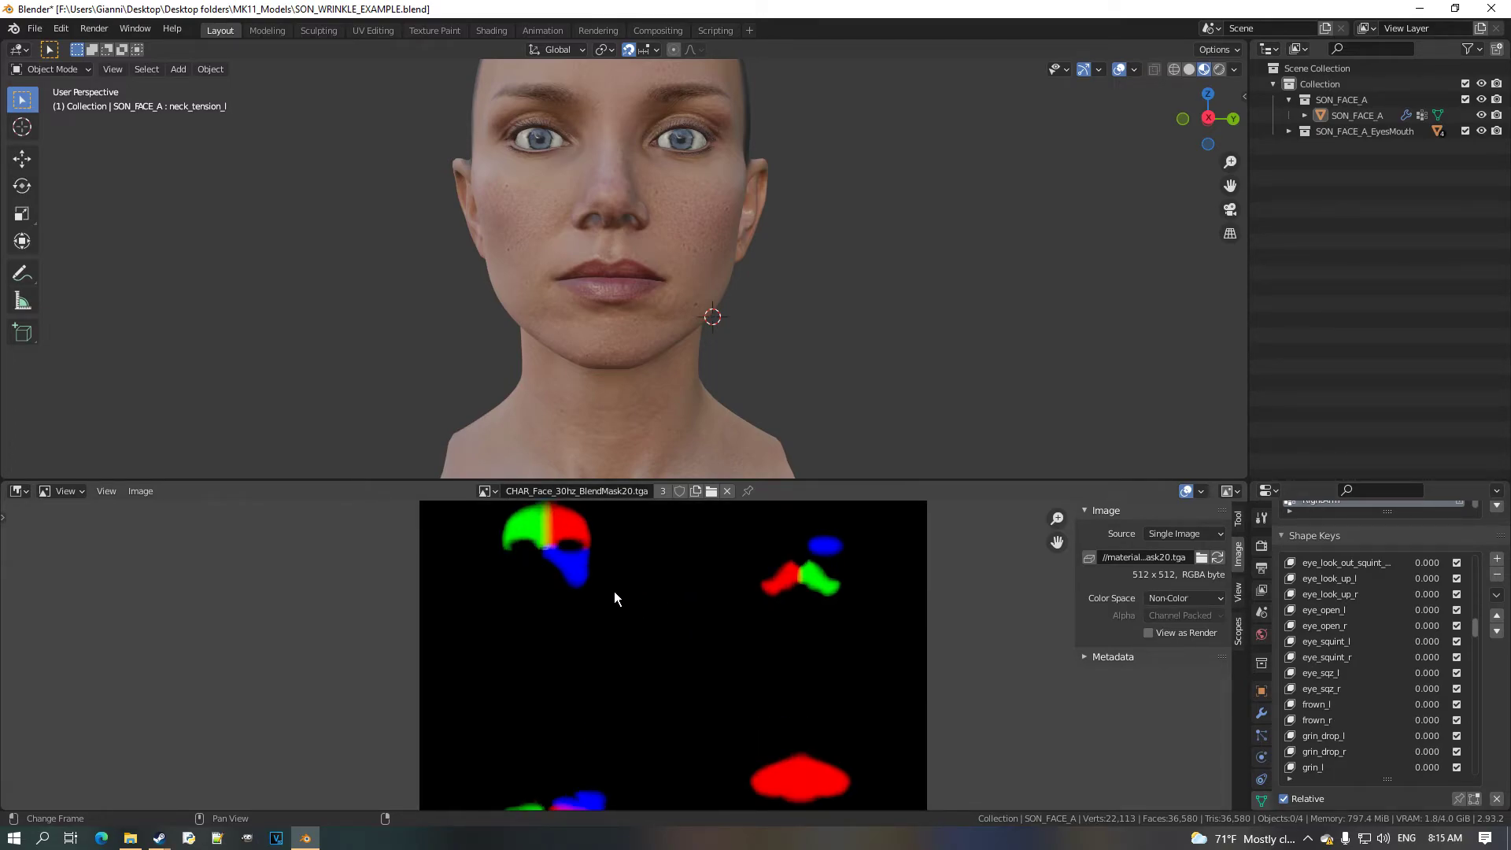
Inspect the regions of CHAR_Face_30hz_BlendMask10.tga and briefly test the frown_r shape key on the face.
click(491, 491)
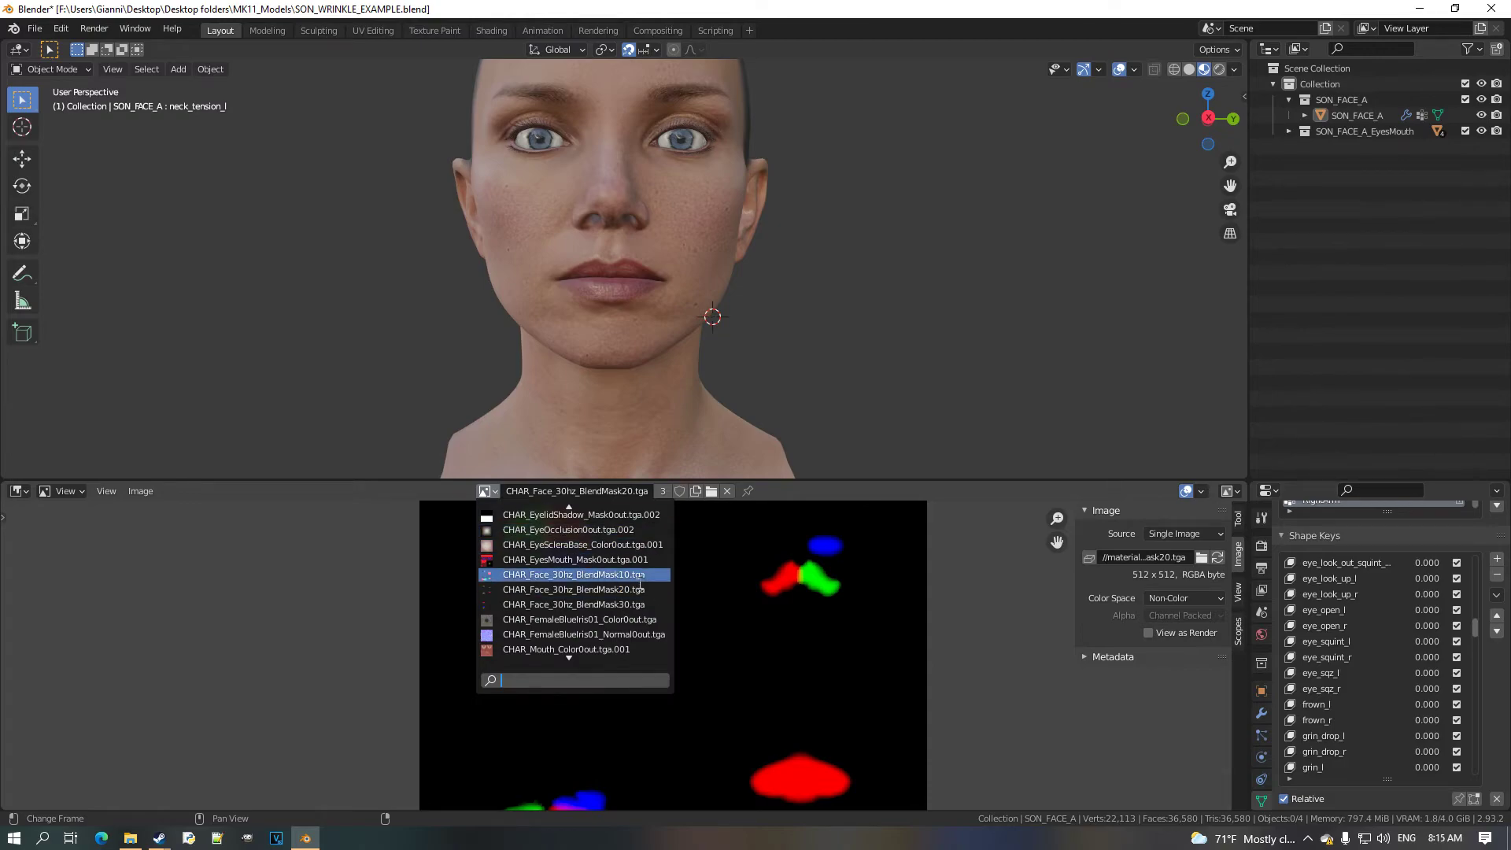
click(573, 577)
scroll(712, 628, down, 3)
middle_drag(685, 663, 607, 581)
scroll(671, 622, up, 3)
scroll(661, 630, up, 1)
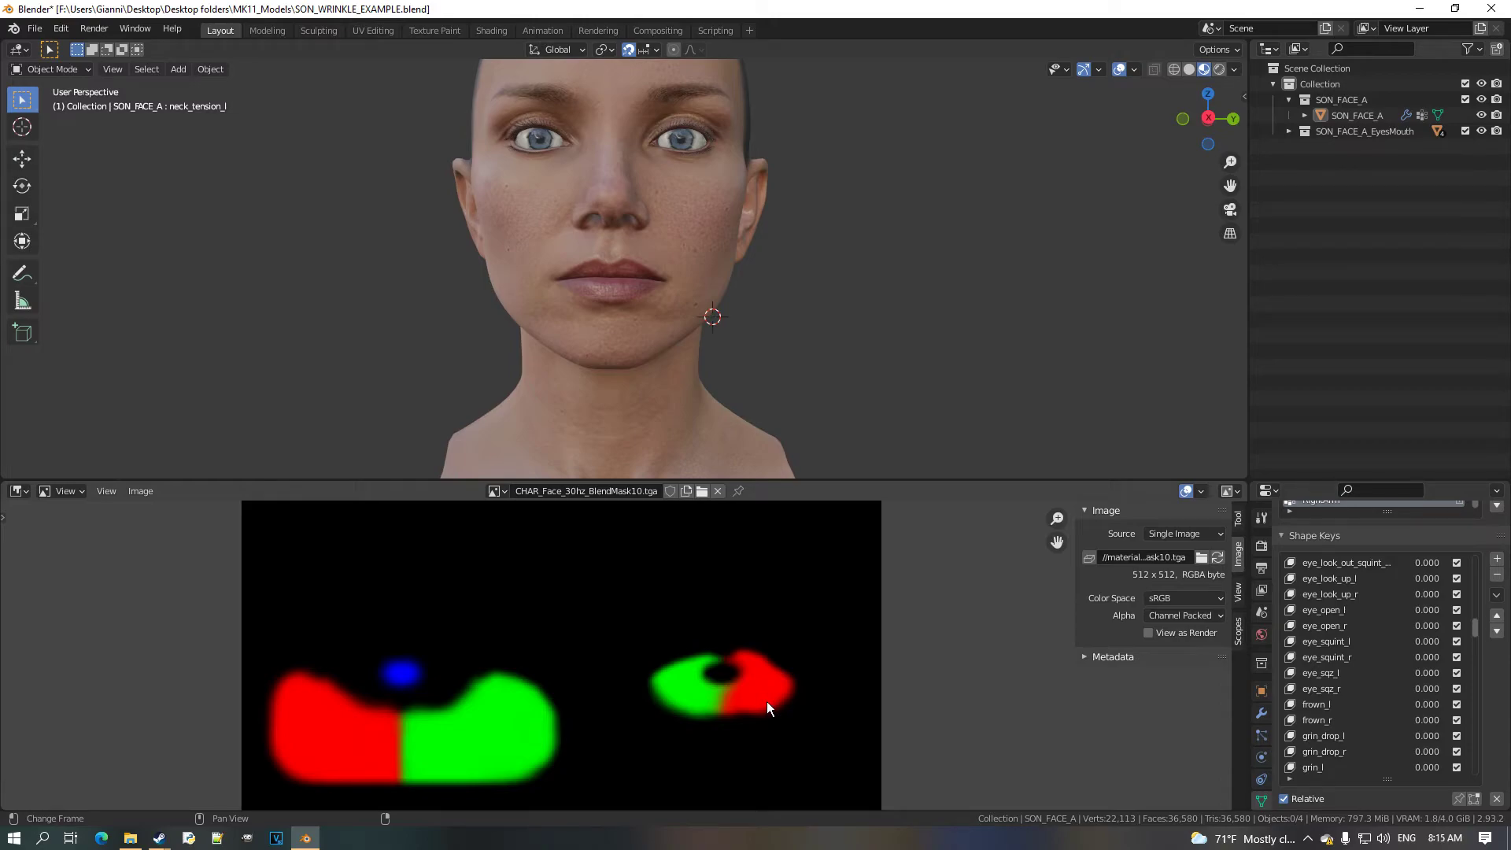
click(498, 491)
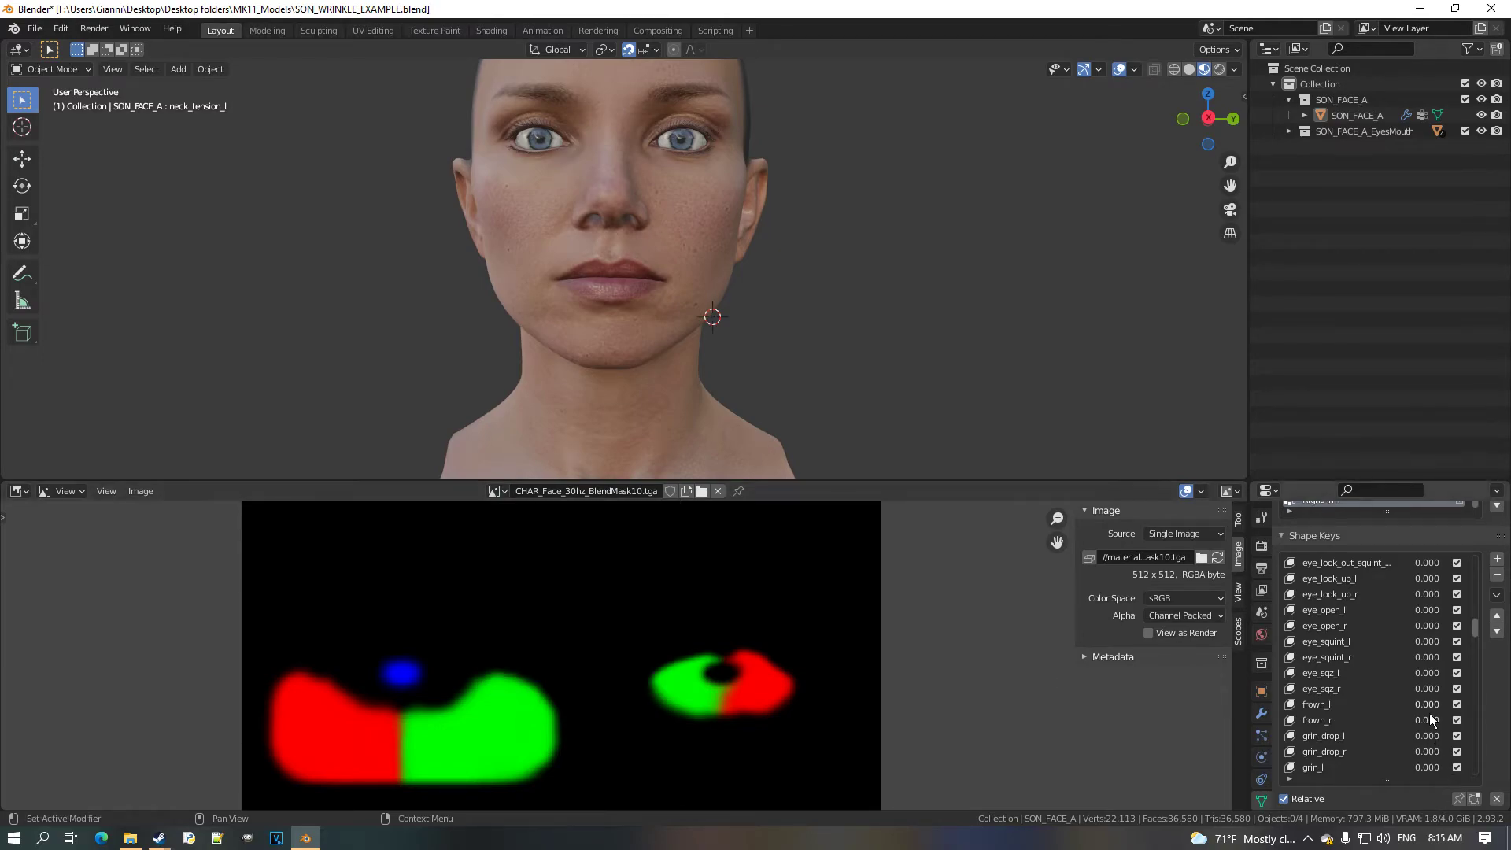
mouse_move(1427, 720)
mouse_down()
mouse_move(1487, 720)
mouse_move(1417, 720)
mouse_up()
Display CHAR_Face_30hz_BlendMask20.tga and examine its color regions against a close view of the mouth and chin.
click(505, 493)
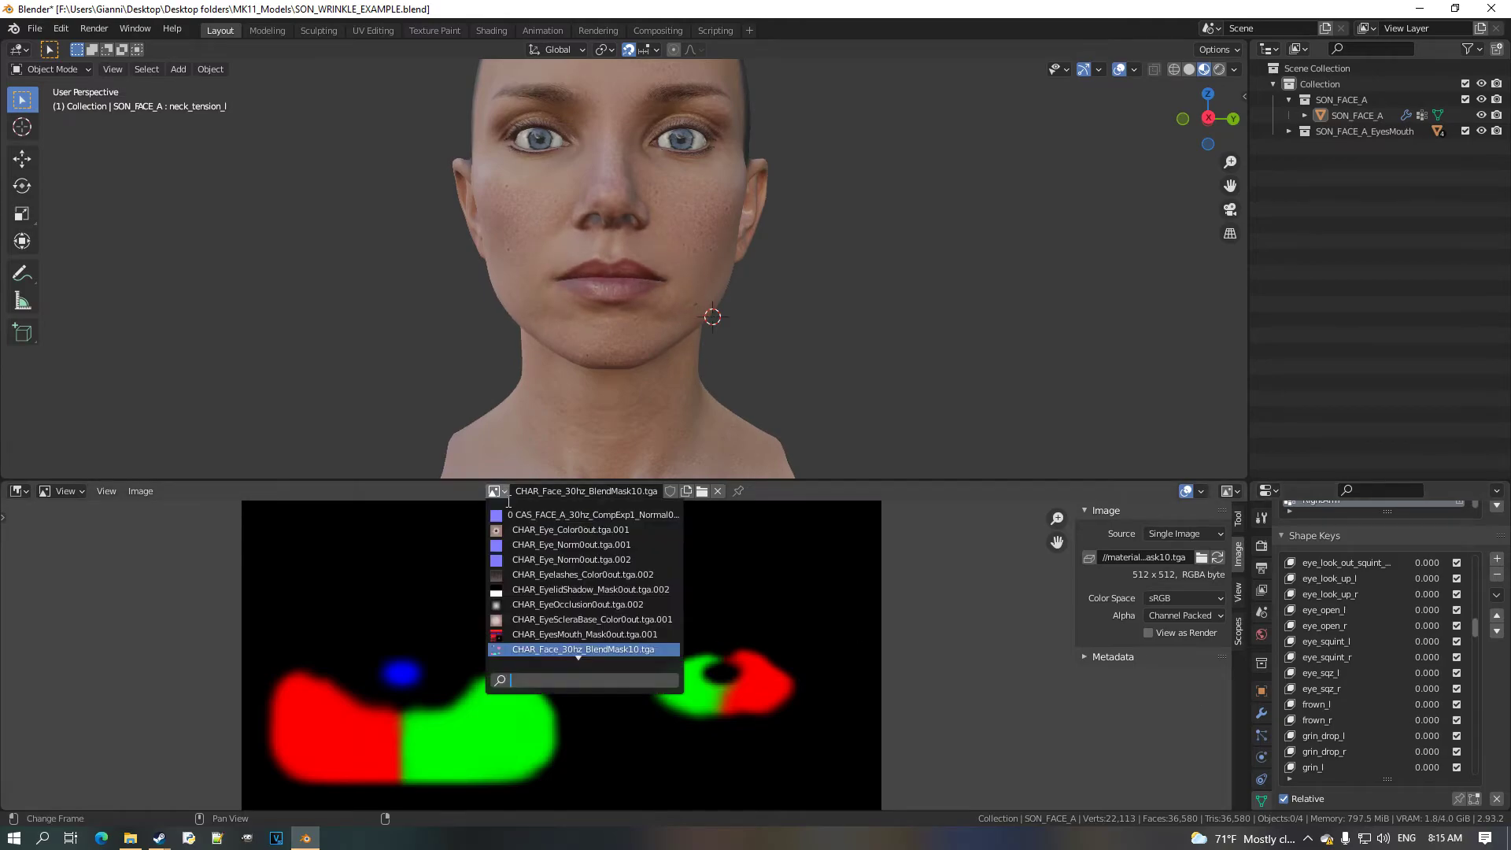
scroll(659, 656, down, 1)
click(659, 657)
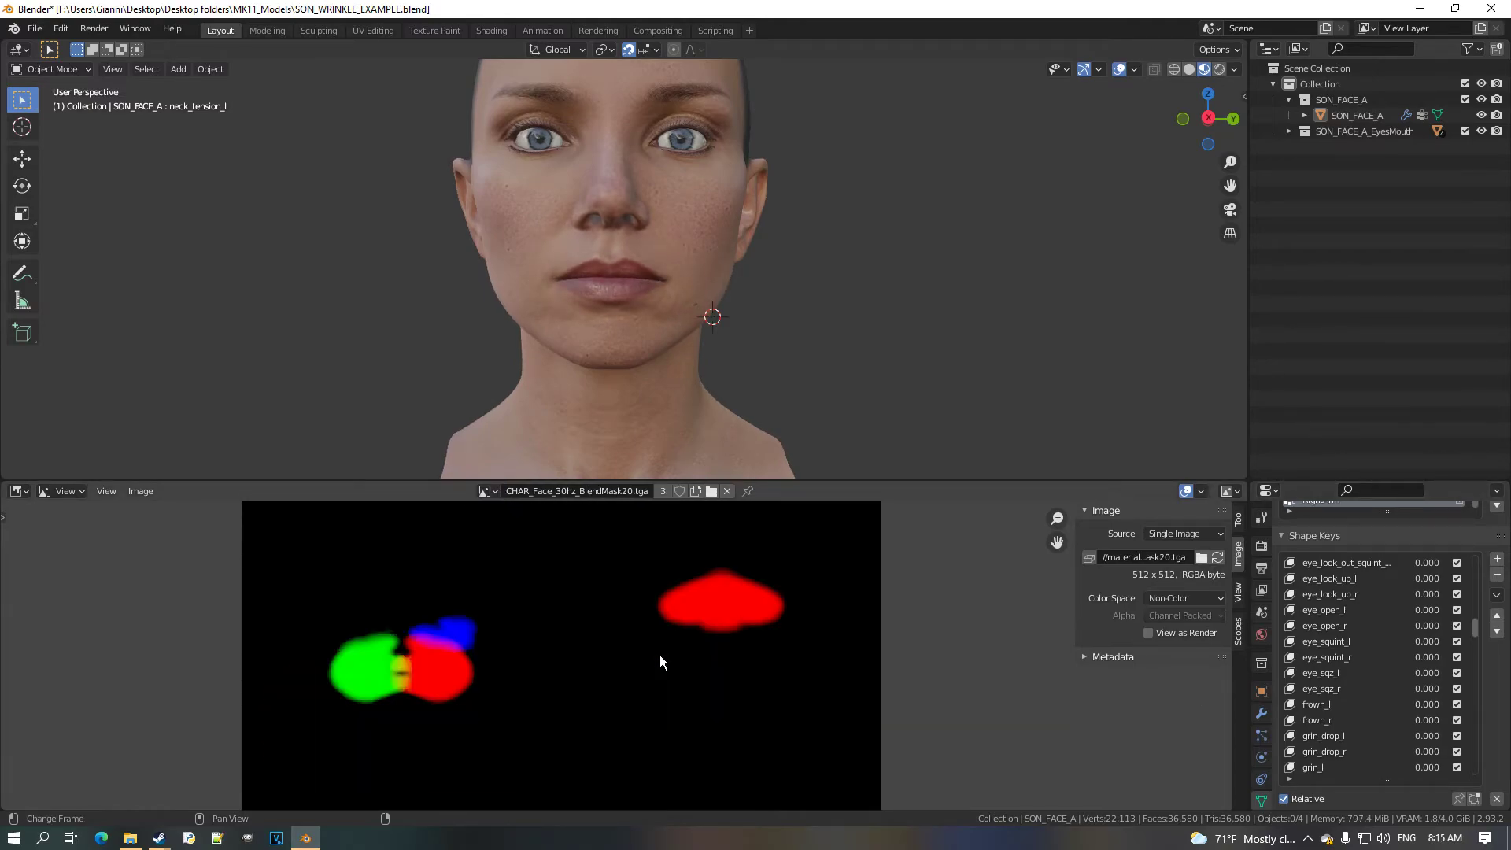
scroll(744, 646, down, 2)
middle_drag(687, 563, 687, 696)
scroll(675, 688, up, 3)
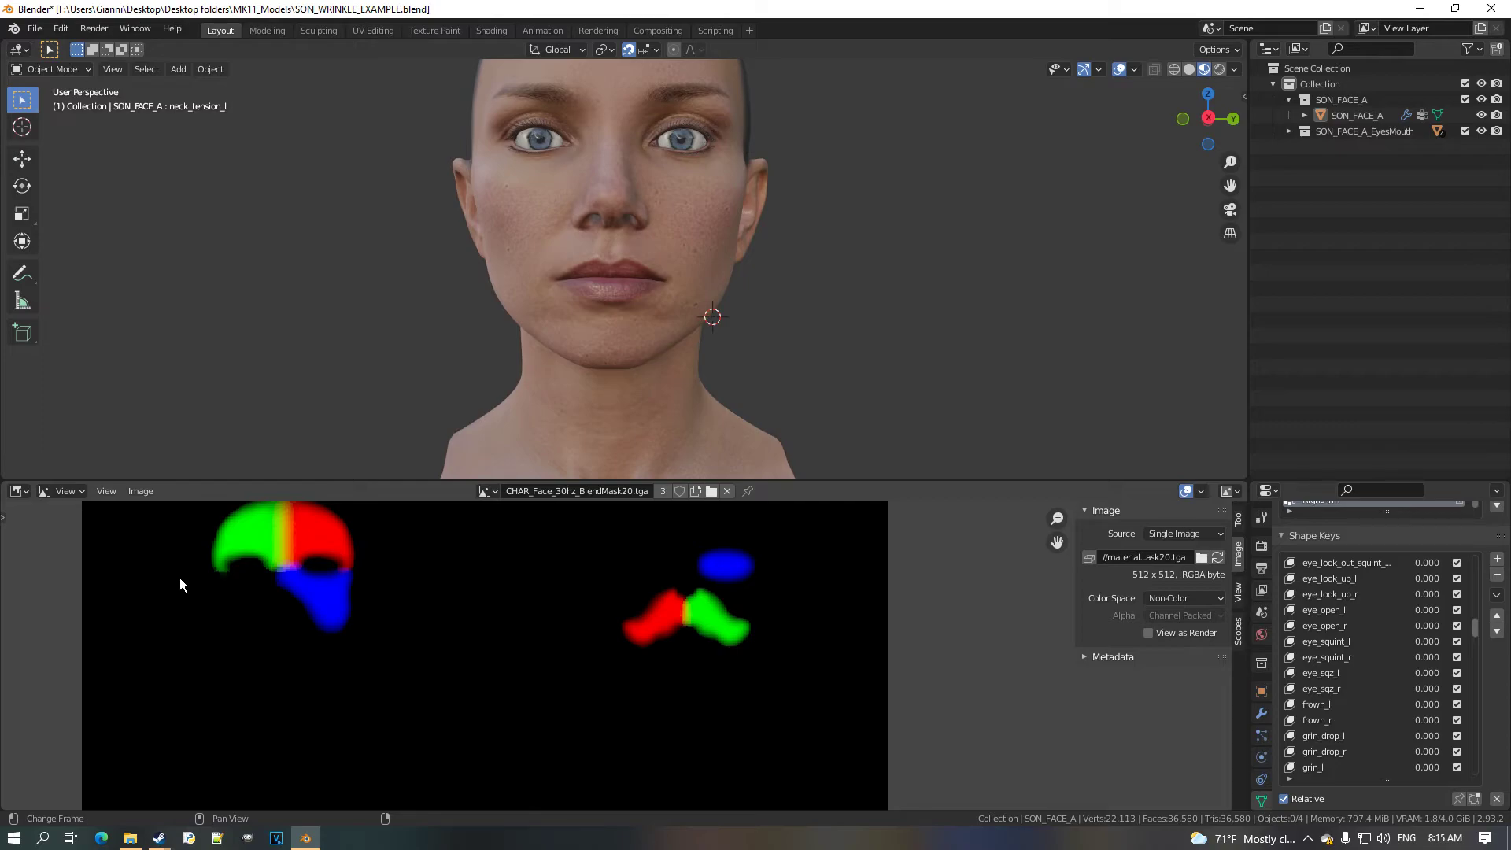
scroll(652, 408, up, 2)
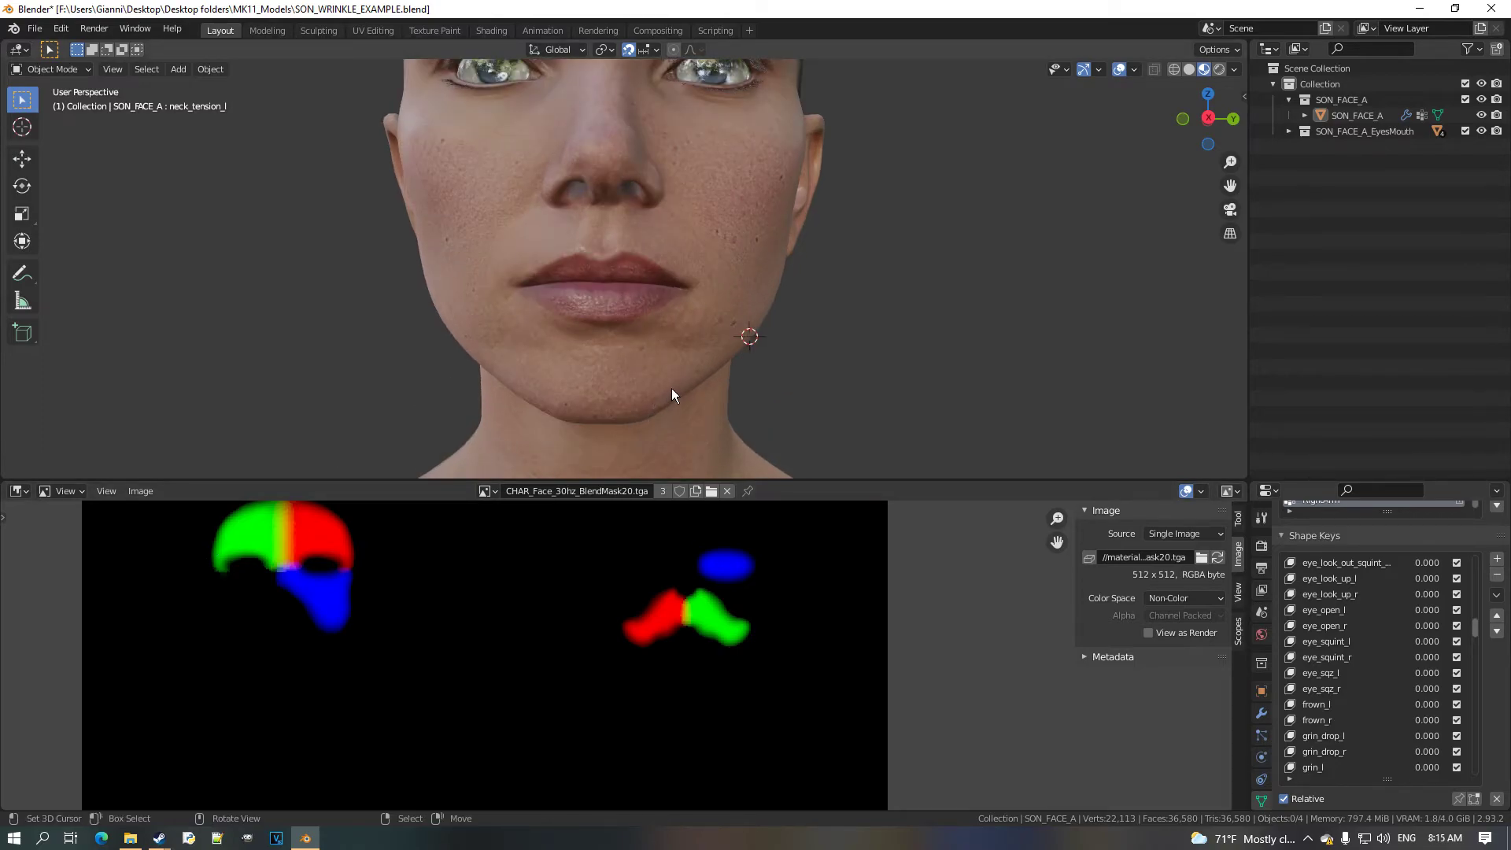
scroll(523, 597, down, 5)
scroll(506, 668, up, 4)
scroll(525, 664, down, 2)
scroll(526, 663, down, 1)
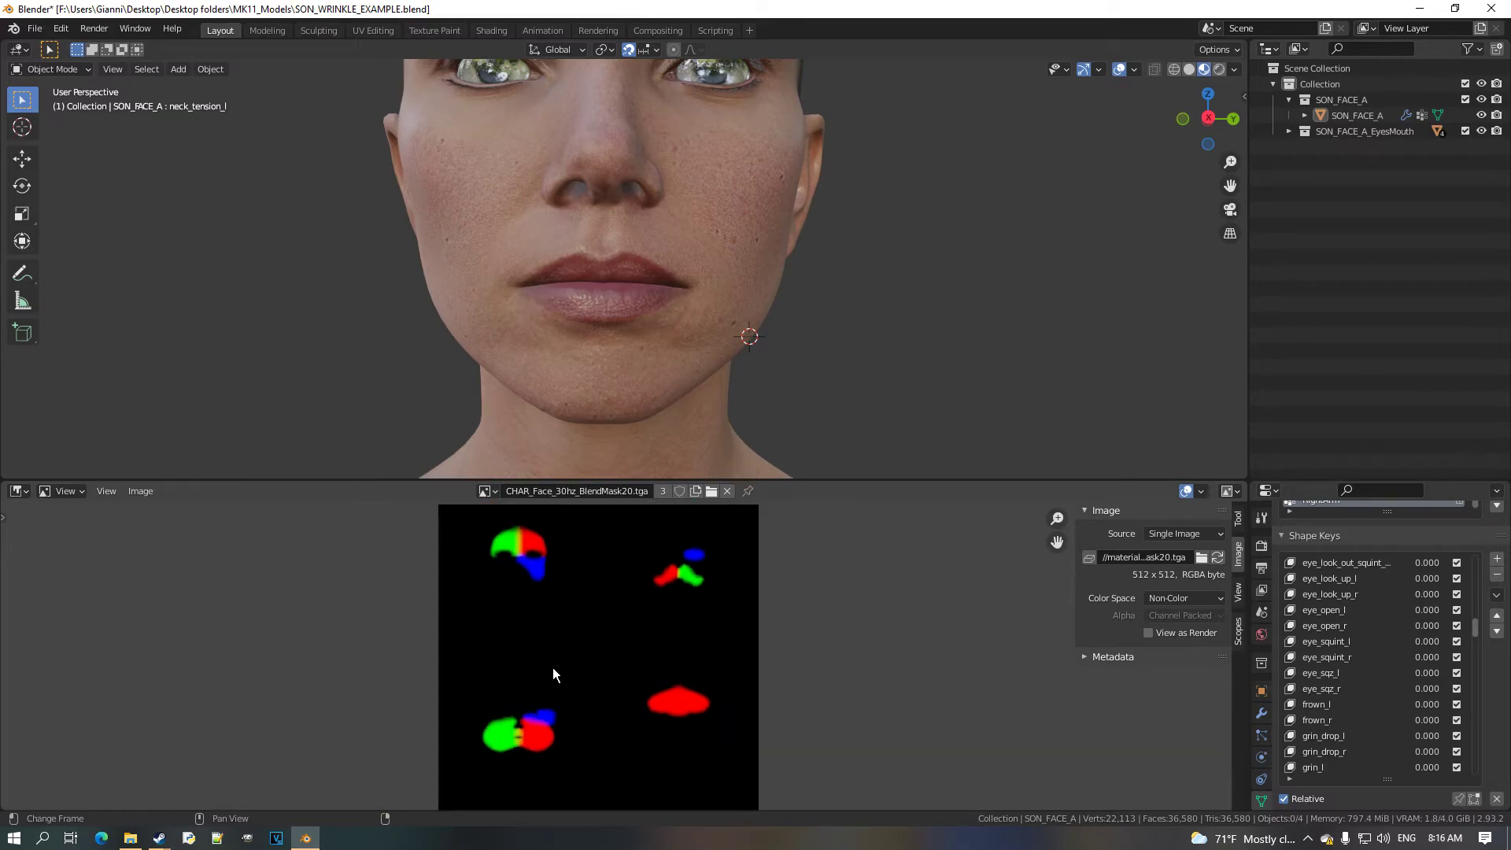
Compare the BlendMask10, BlendMask20 and BlendMask30 images again, ending on CHAR_Face_30hz_BlendMask20.tga.
click(488, 492)
click(643, 583)
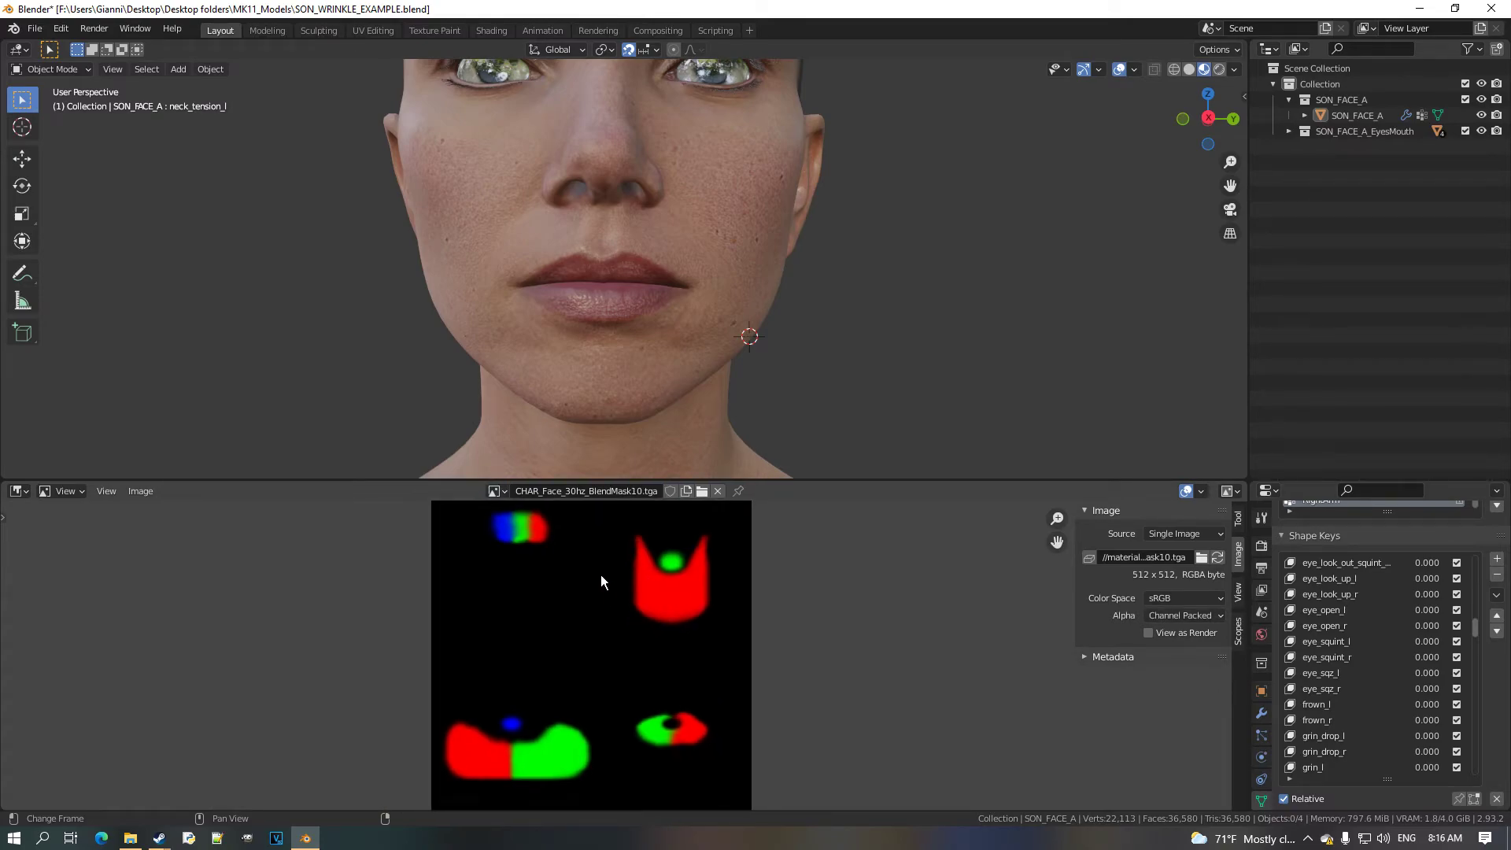
click(494, 491)
scroll(648, 649, down, 1)
click(649, 649)
scroll(648, 650, up, 1)
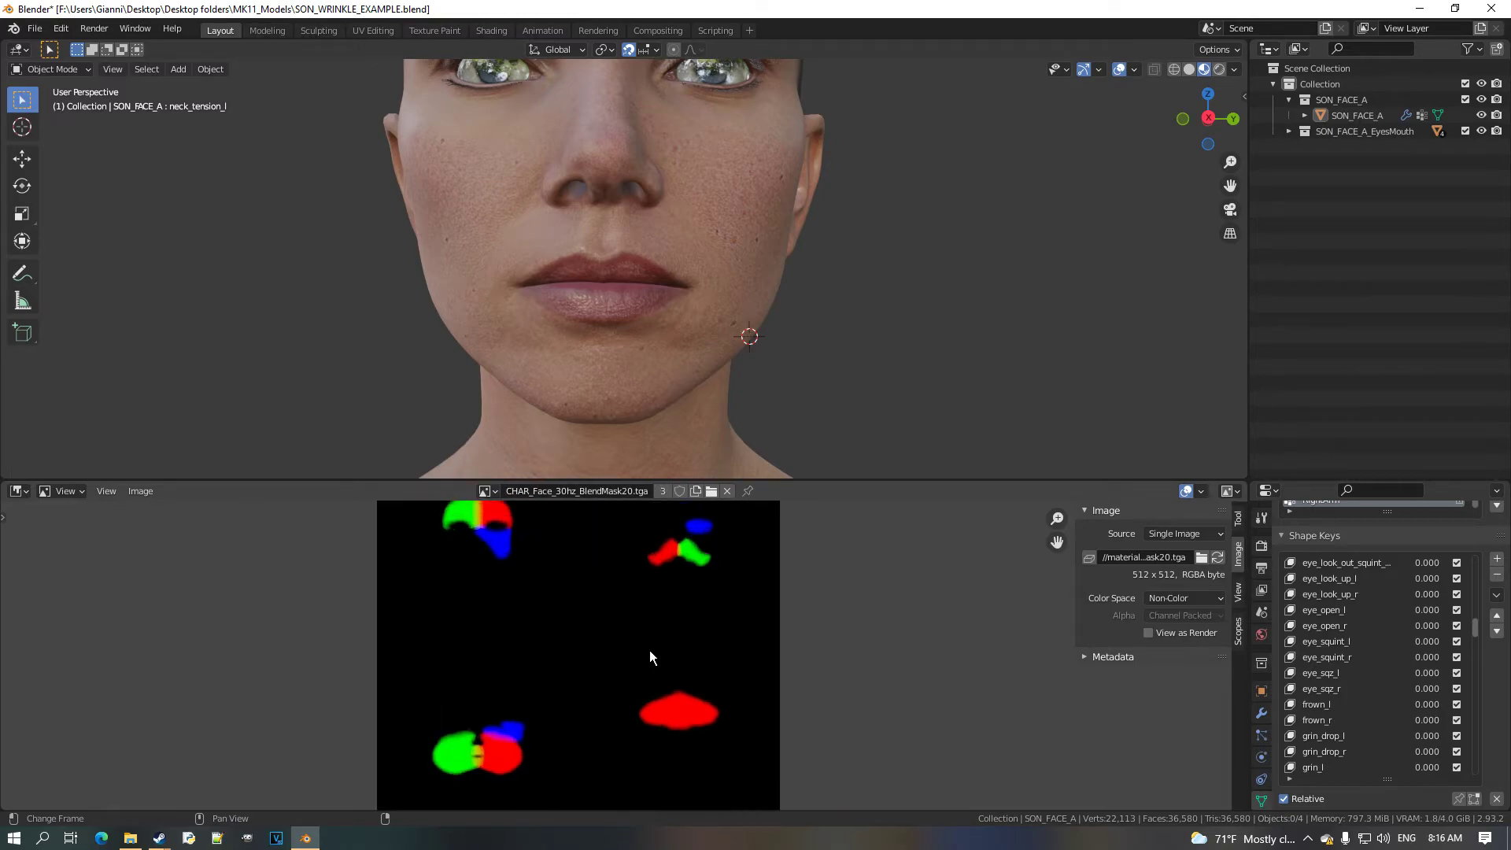
click(485, 491)
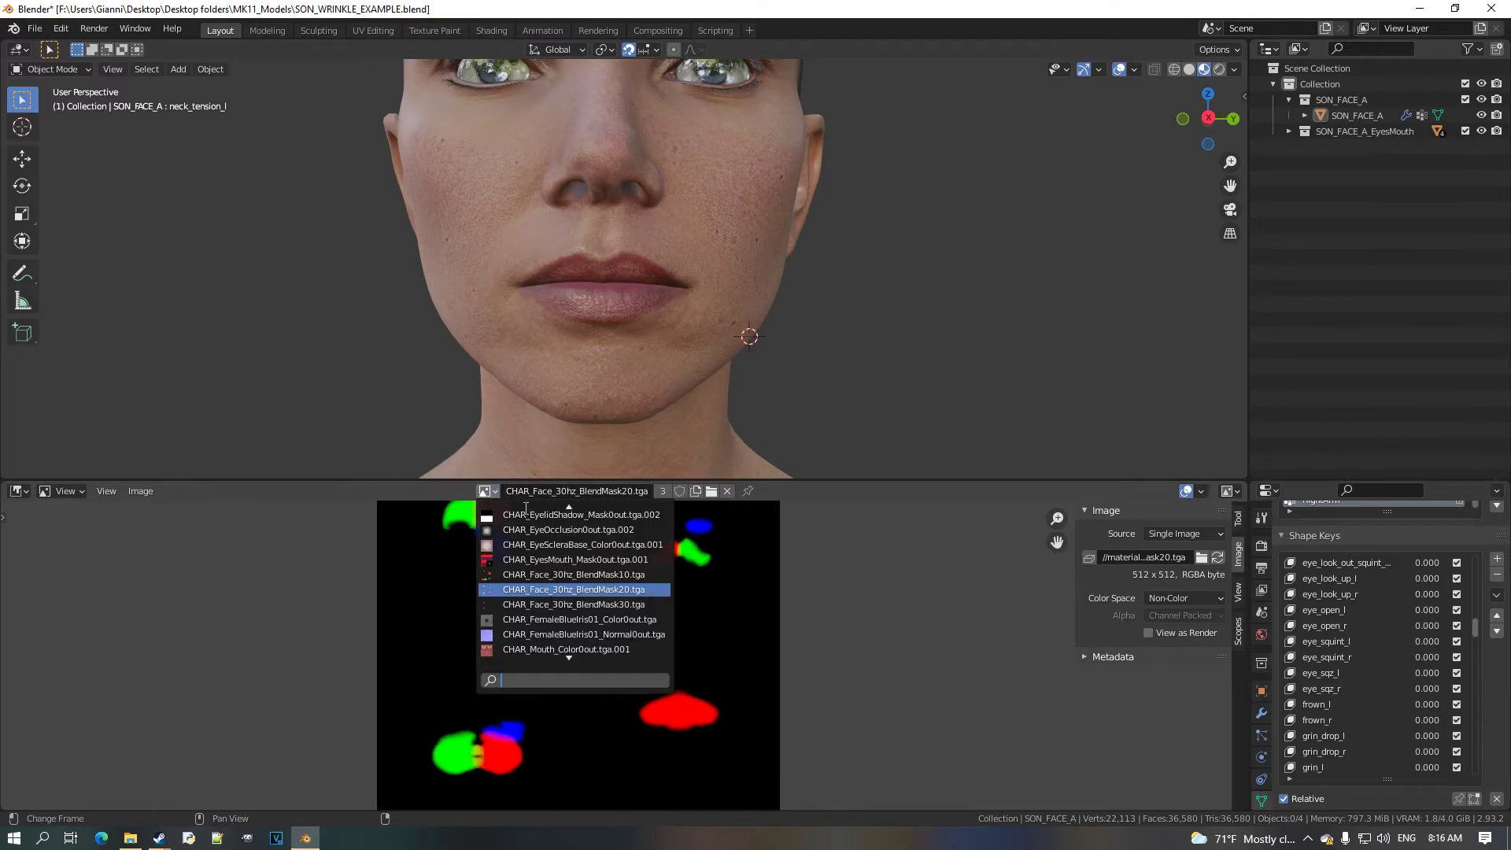
click(663, 612)
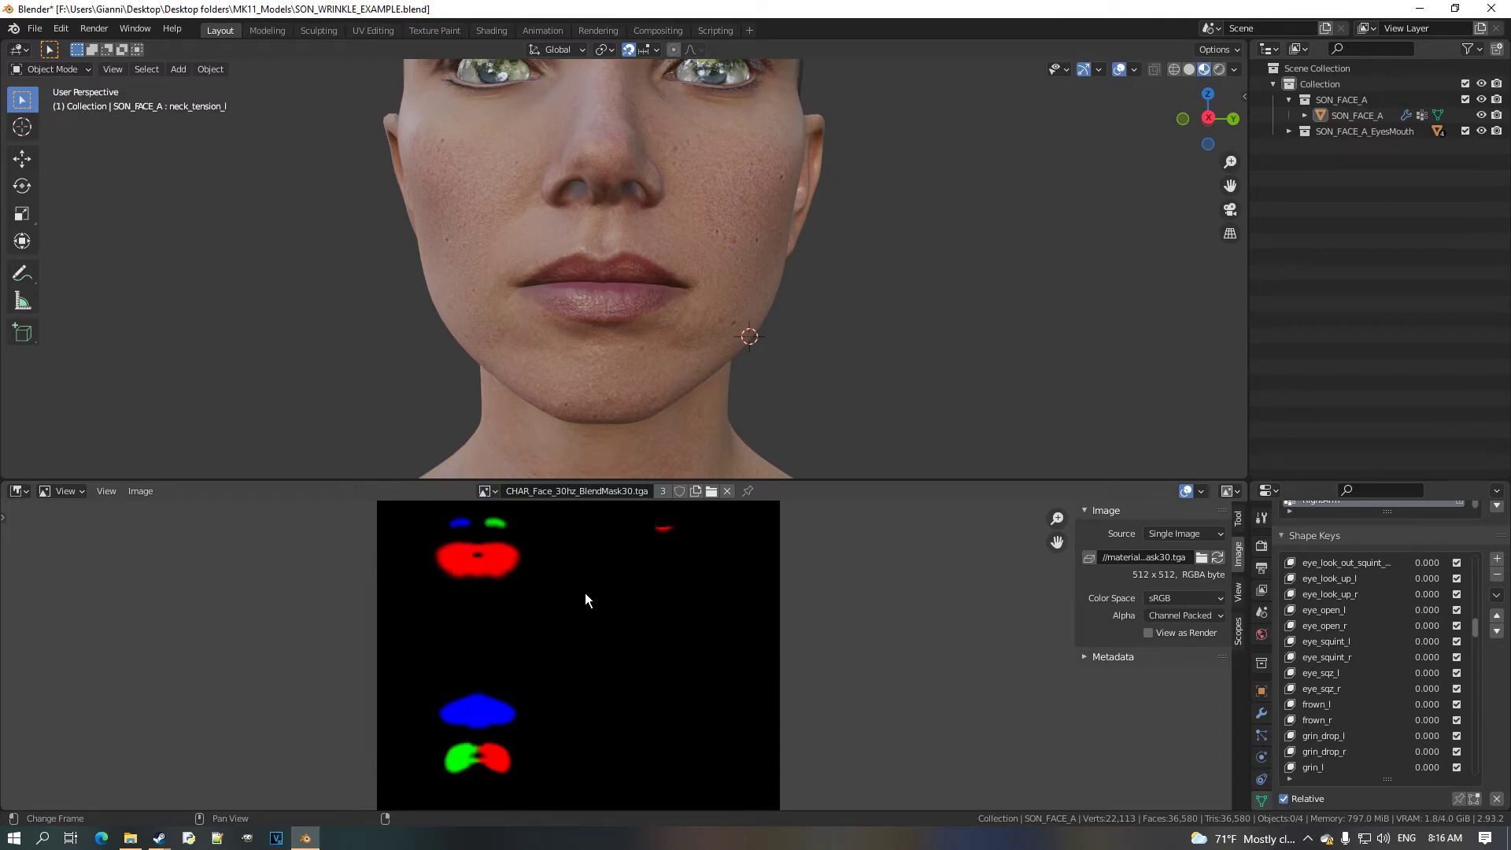
click(485, 491)
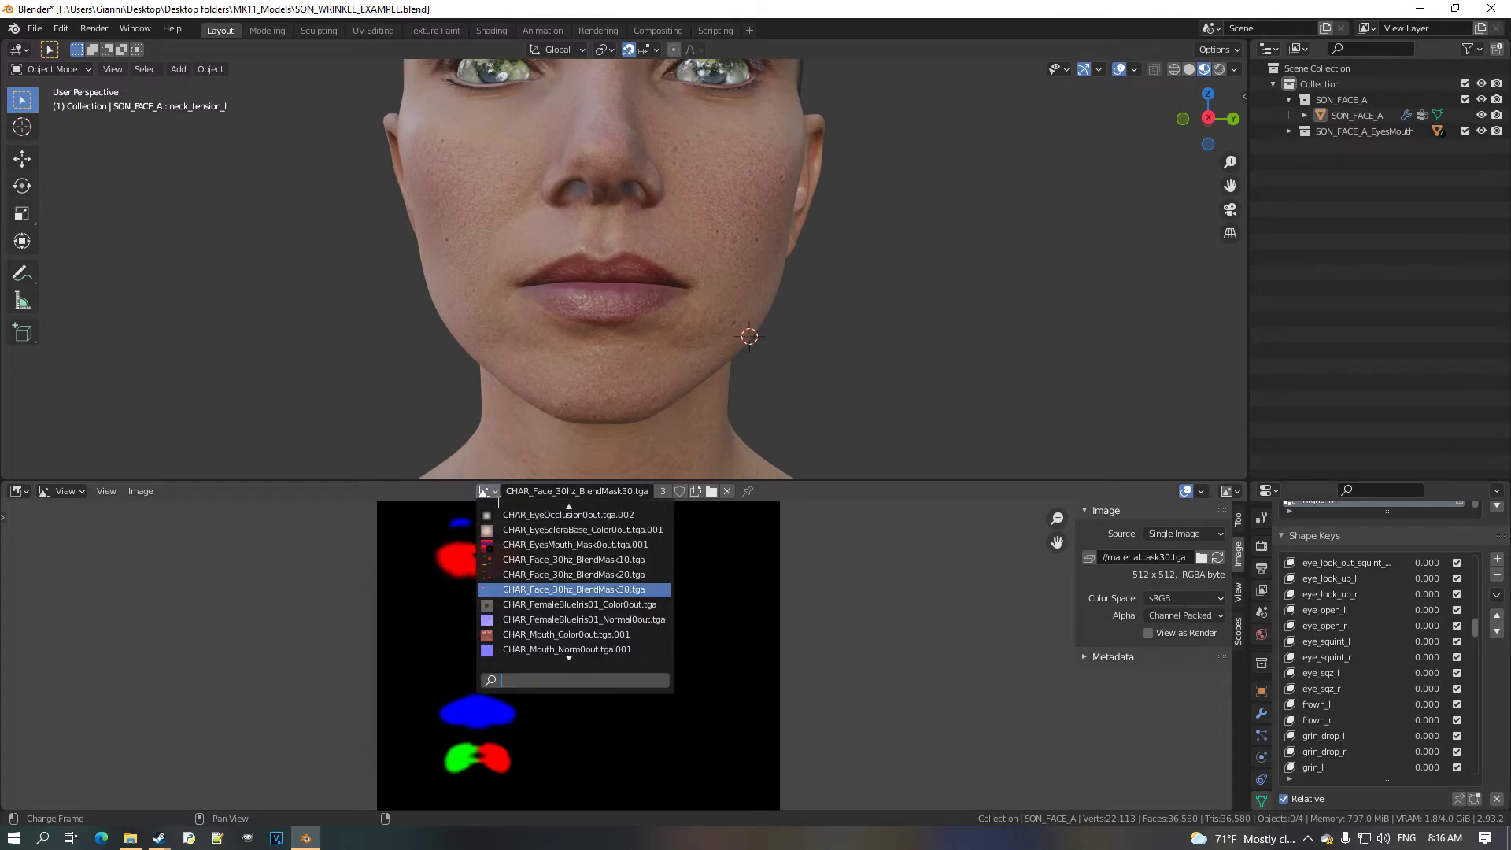
click(637, 576)
scroll(605, 614, up, 2)
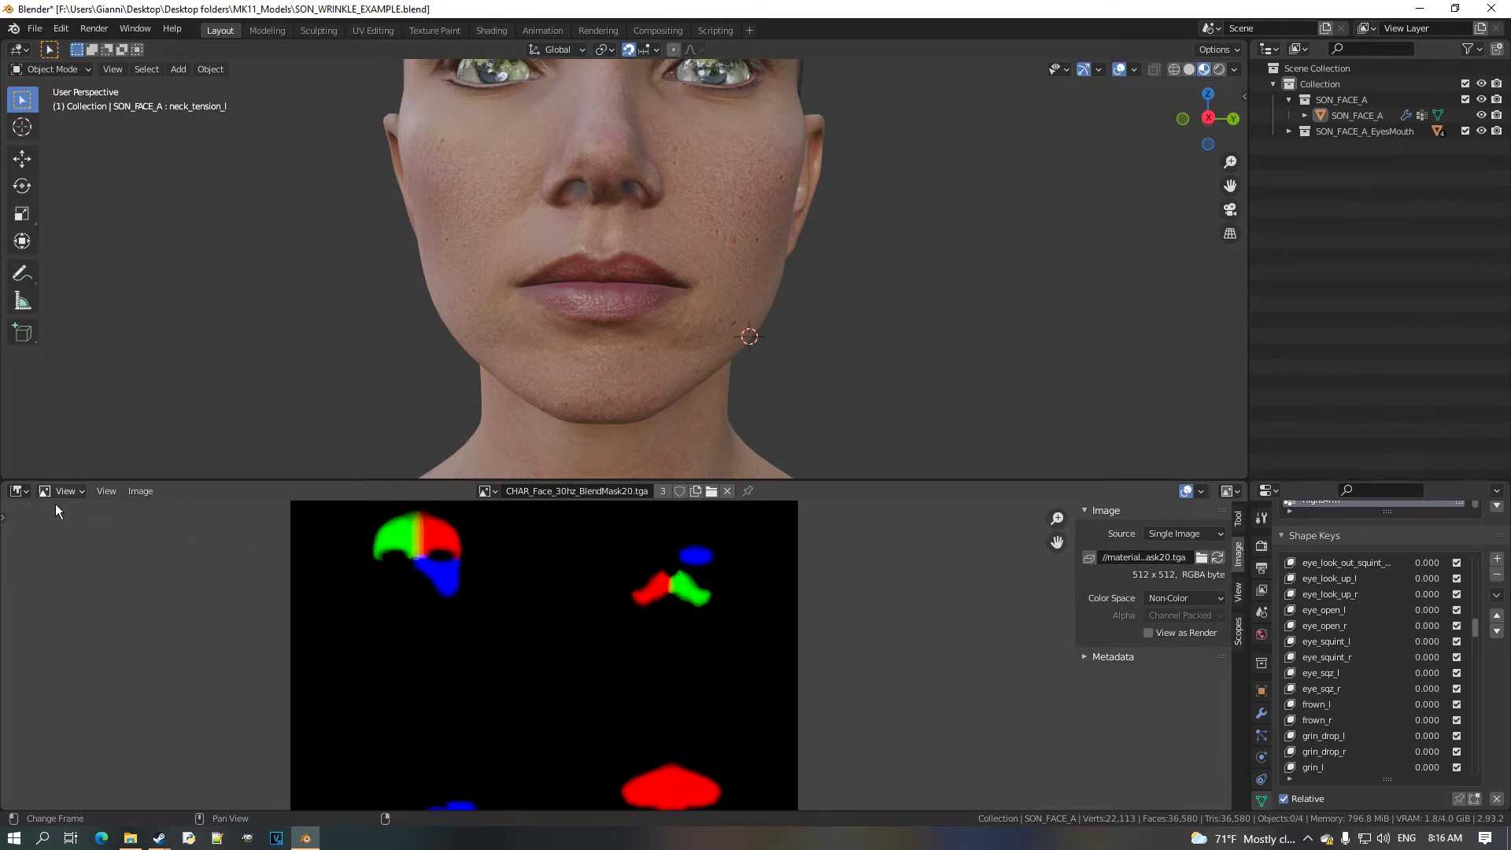
Return to the Shader Editor and connect the lowest CHAR_Face_30hz_BlendMask30.tga color output to the Group Output's Diffuse to preview the mask on the face.
click(27, 502)
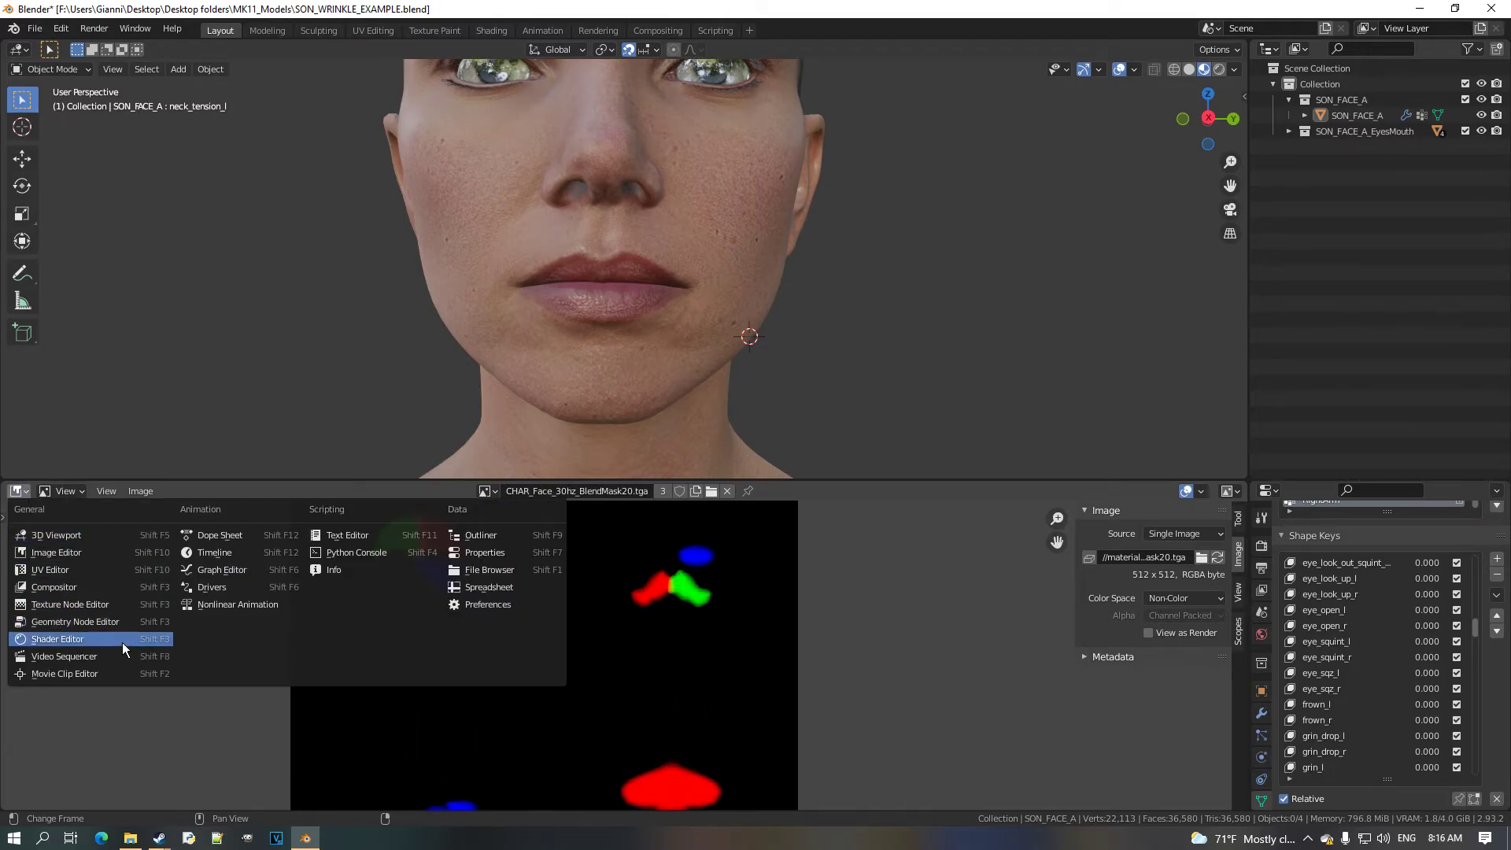
click(121, 642)
scroll(381, 655, down, 3)
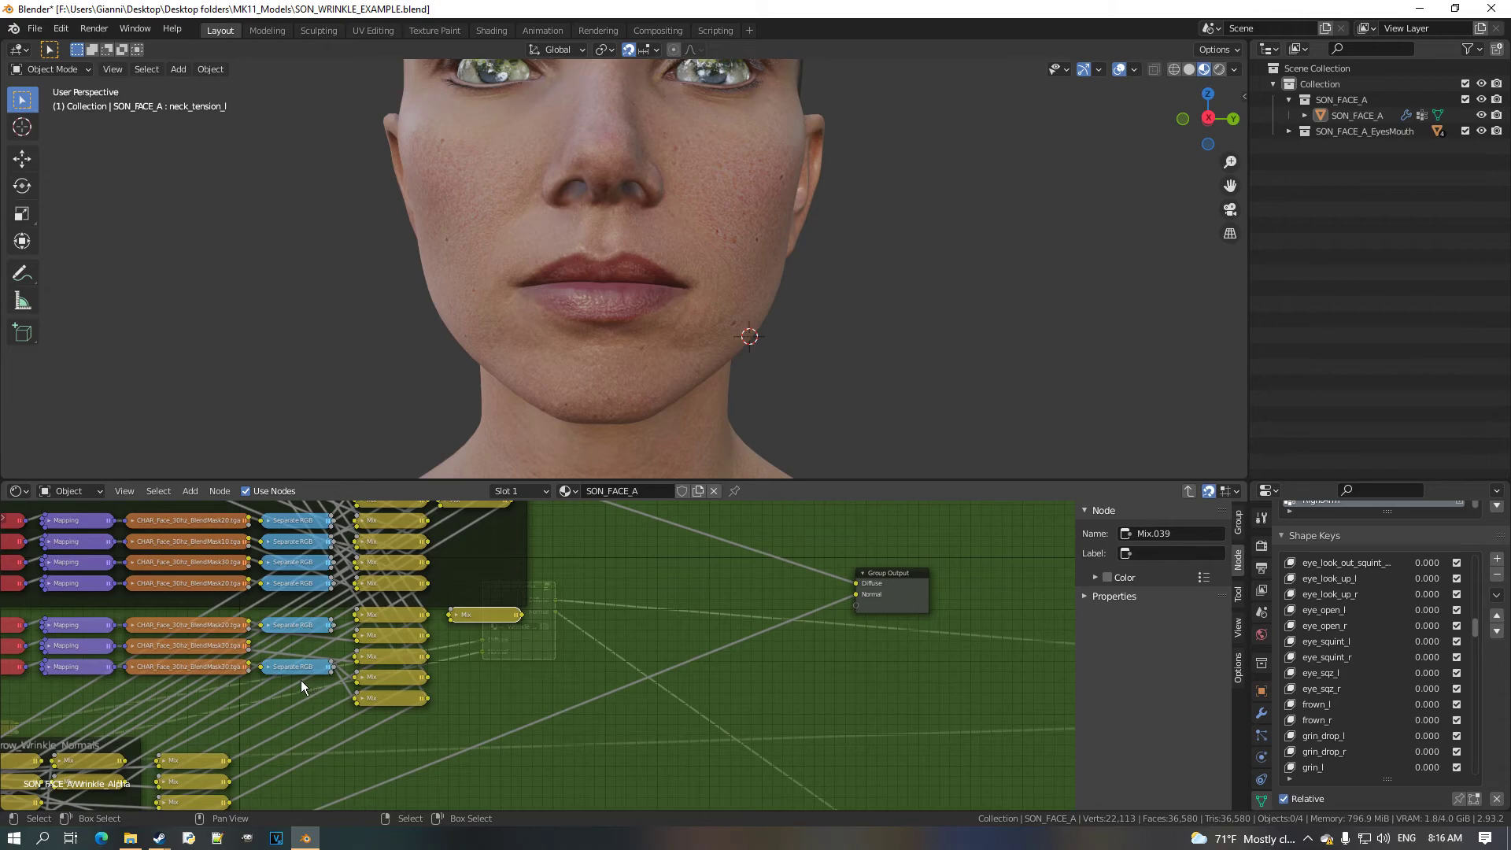
drag(254, 672, 867, 593)
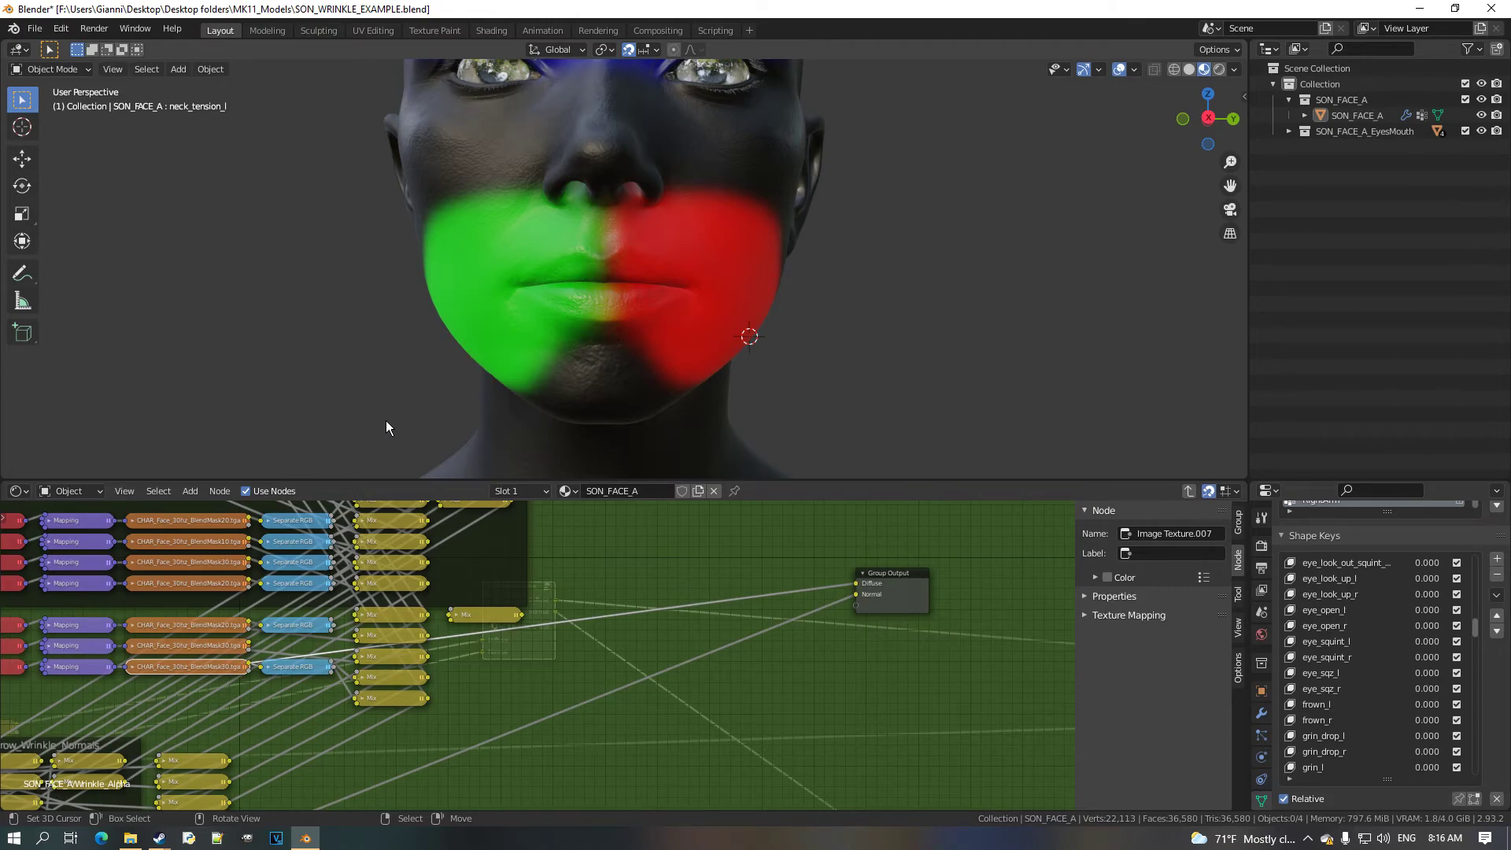
middle_drag(397, 390, 428, 365)
middle_drag(289, 630, 520, 598)
scroll(519, 598, up, 2)
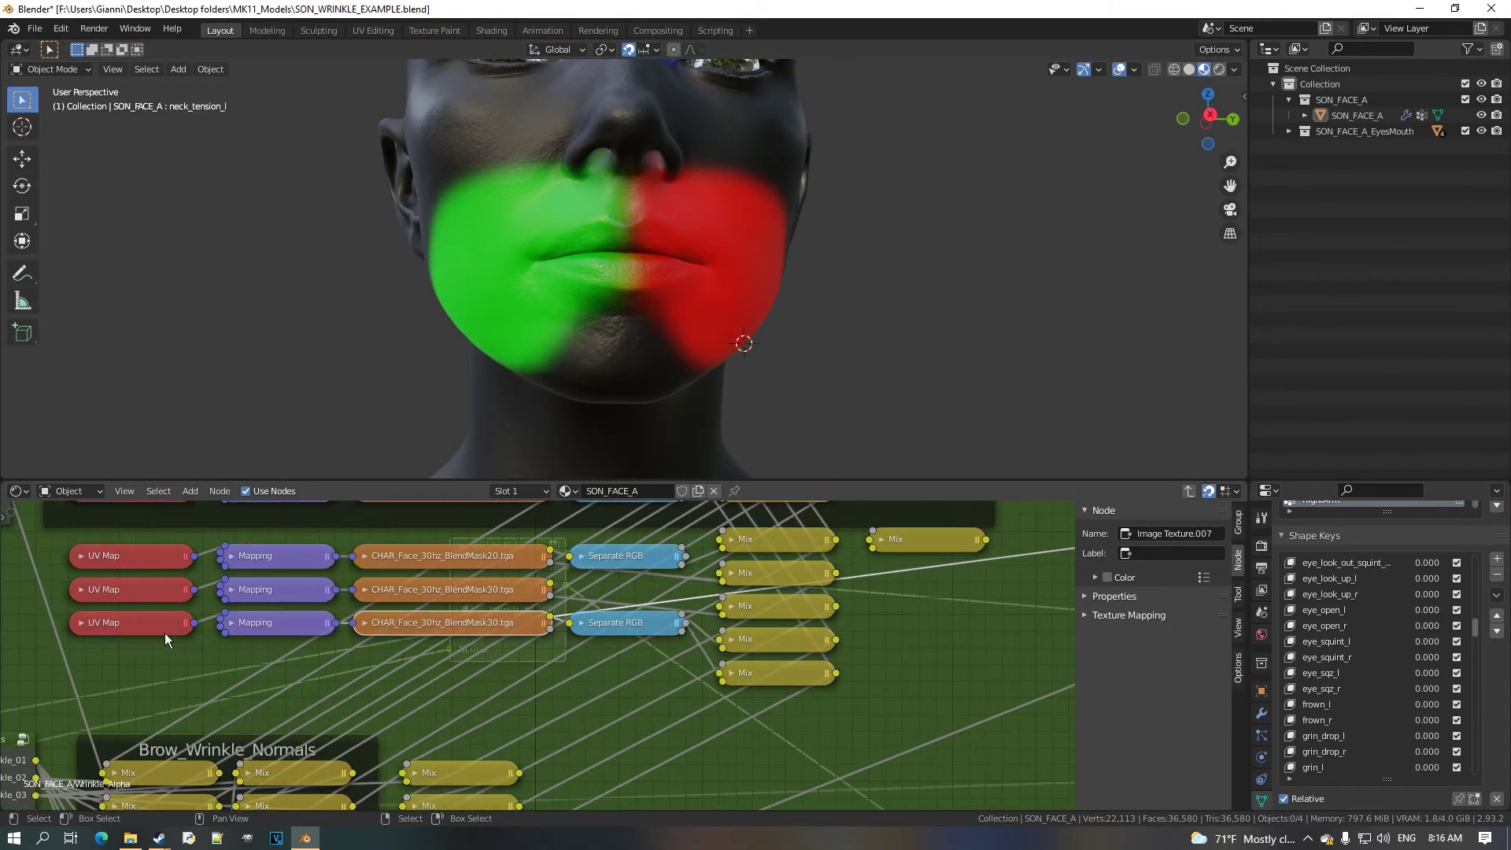
Check the CHAR_Face_30hz_BlendMask20.tga regions in the Image Editor against the mask shown on the face, and return to the Shader Editor.
click(17, 490)
click(79, 553)
scroll(687, 600, down, 2)
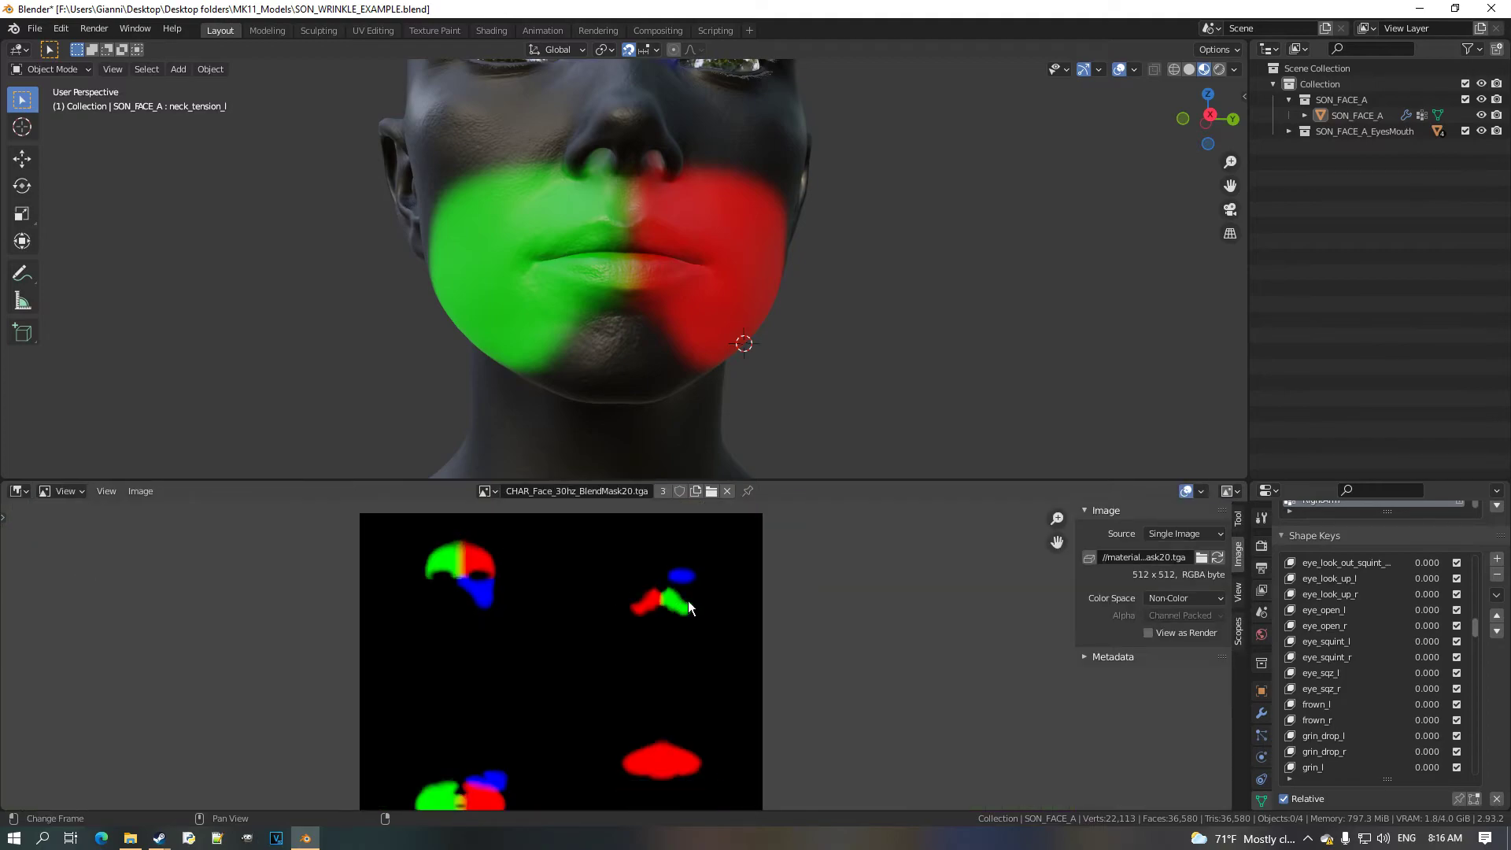
scroll(603, 606, up, 2)
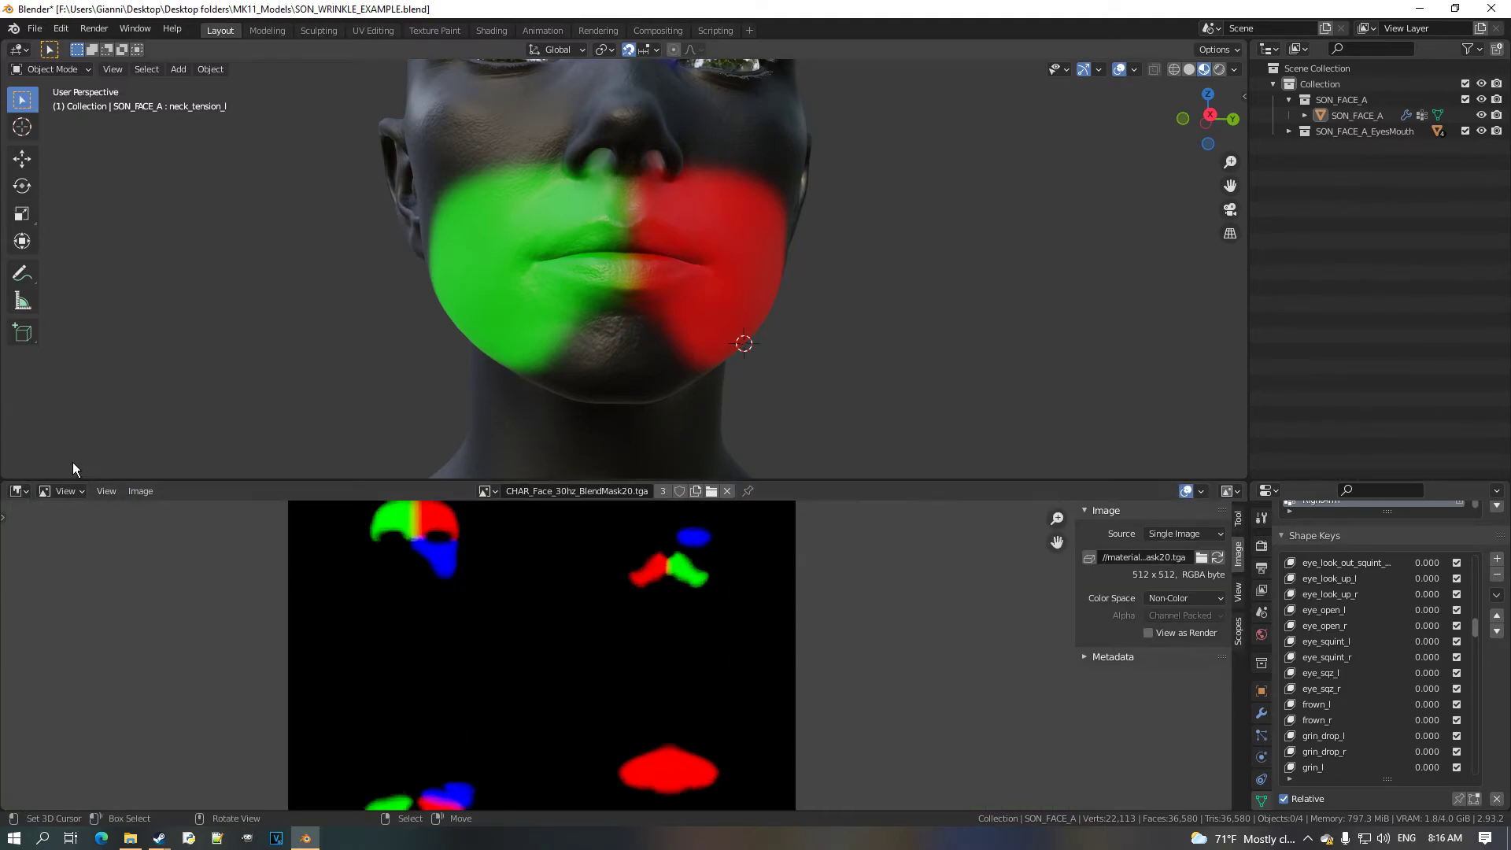
click(17, 490)
click(100, 639)
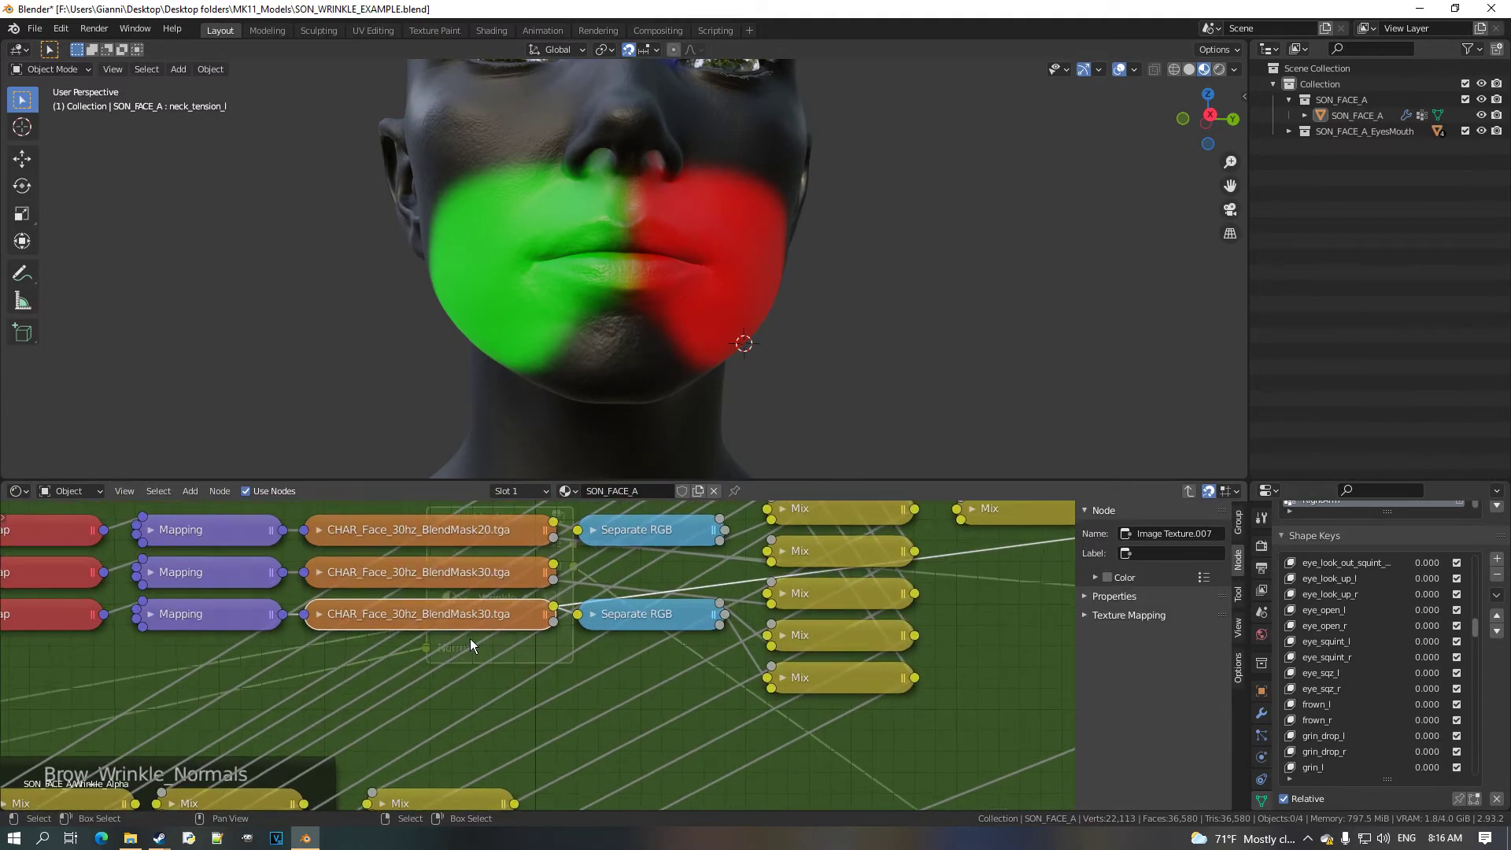
Duplicate the lowest mask row of UV Map, Mapping, CHAR_Face_30hz_BlendMask30.tga and Separate RGB nodes and place the copy directly below it.
middle_drag(262, 625, 389, 620)
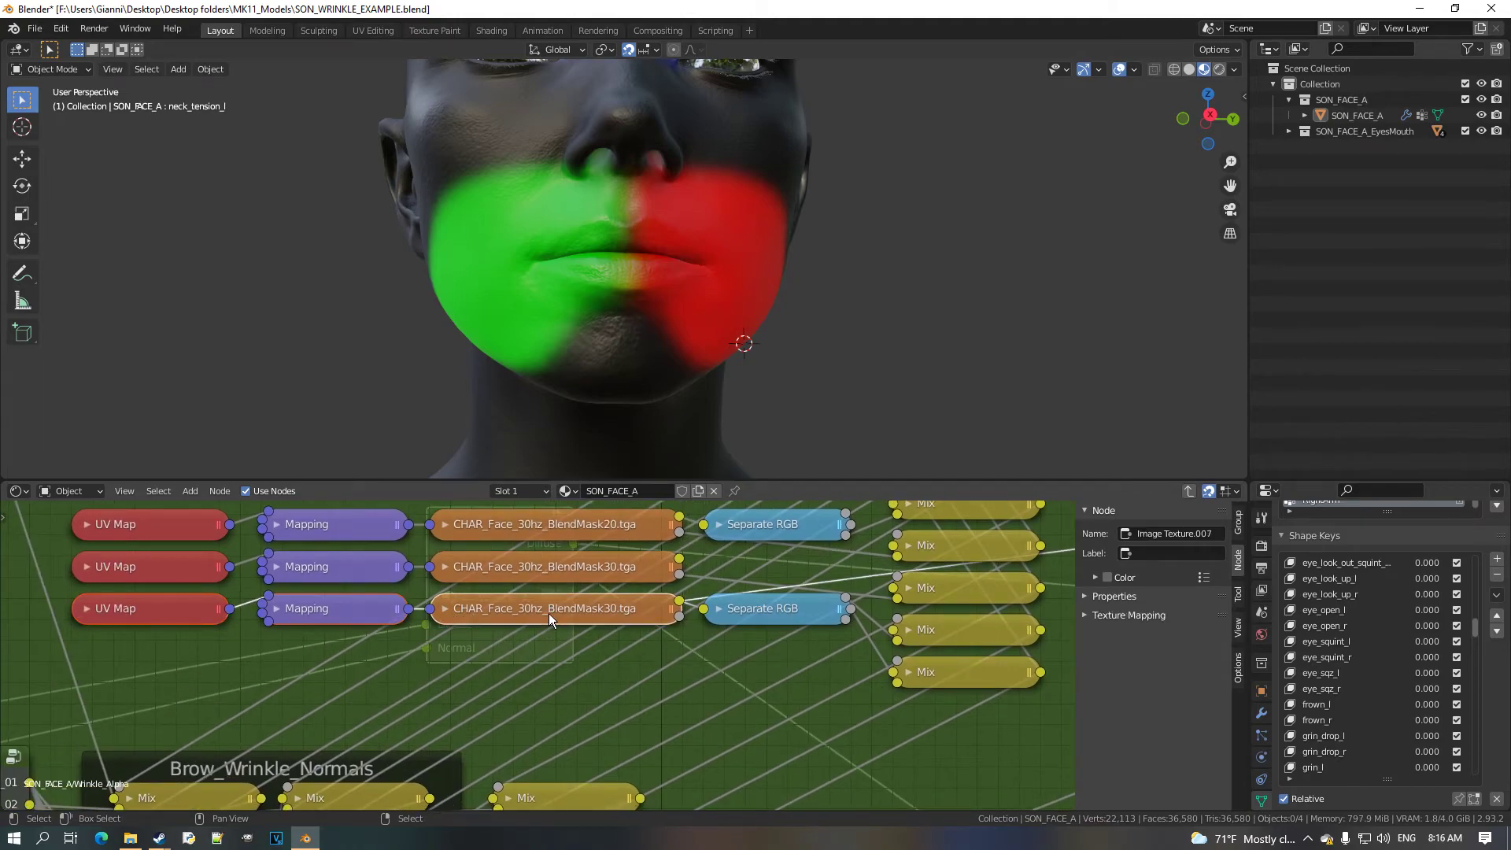
middle_drag(670, 619, 604, 609)
key(shift+d)
click(710, 657)
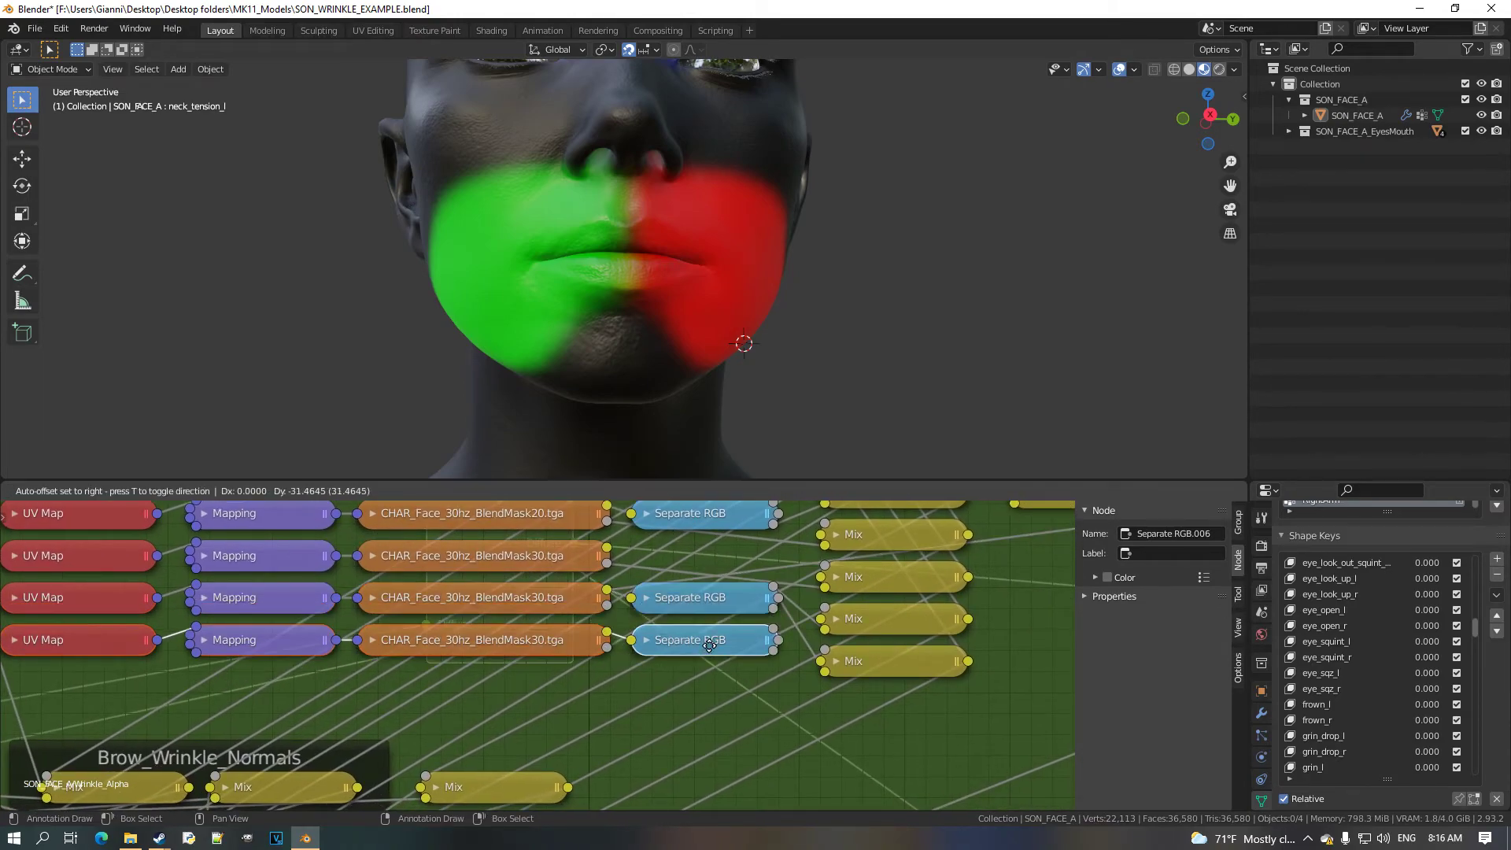
Switch the duplicated image texture to CHAR_Face_30hz_BlendMask20.tga and collapse the node again.
scroll(710, 657, down, 2)
click(425, 649)
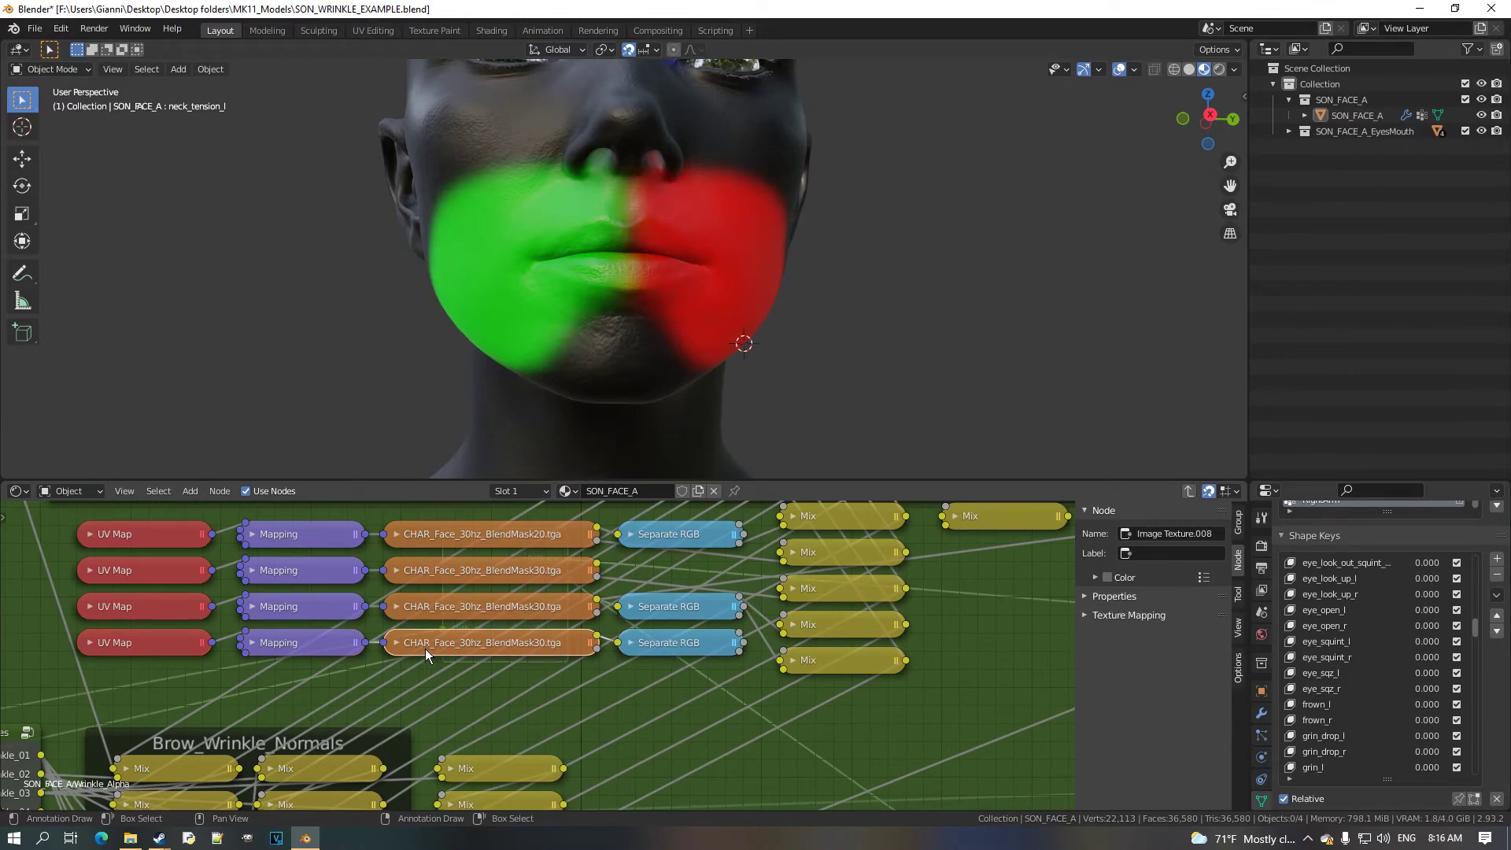
key(h)
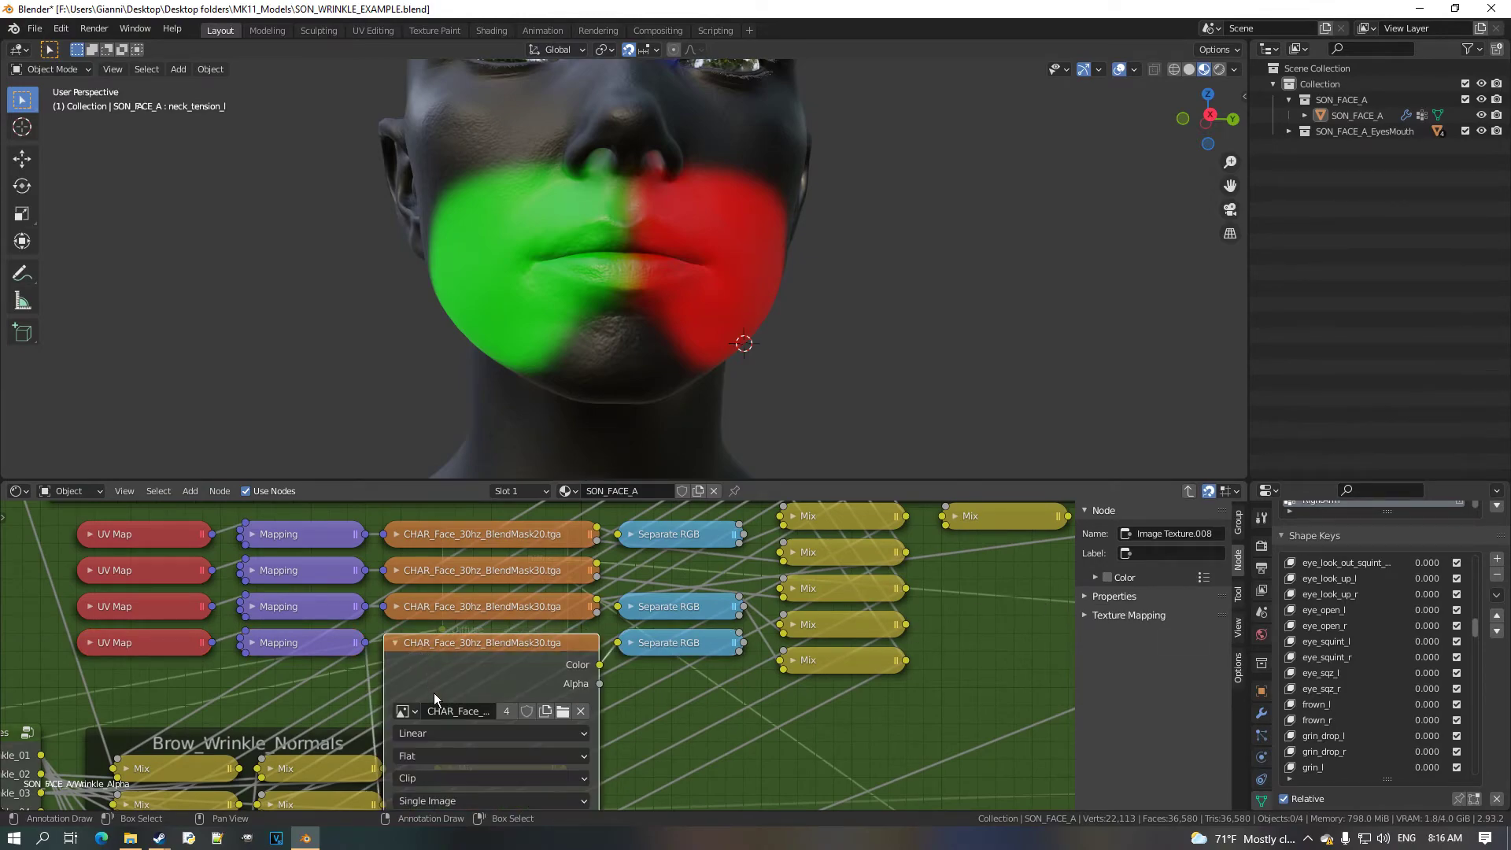
click(403, 712)
click(577, 600)
key(h)
Connect the new CHAR_Face_30hz_BlendMask20.tga color output to the Group Output's Diffuse to preview the mask on the face.
scroll(406, 652, down, 1)
scroll(674, 588, down, 2)
middle_drag(674, 588, 309, 665)
scroll(276, 713, up, 1)
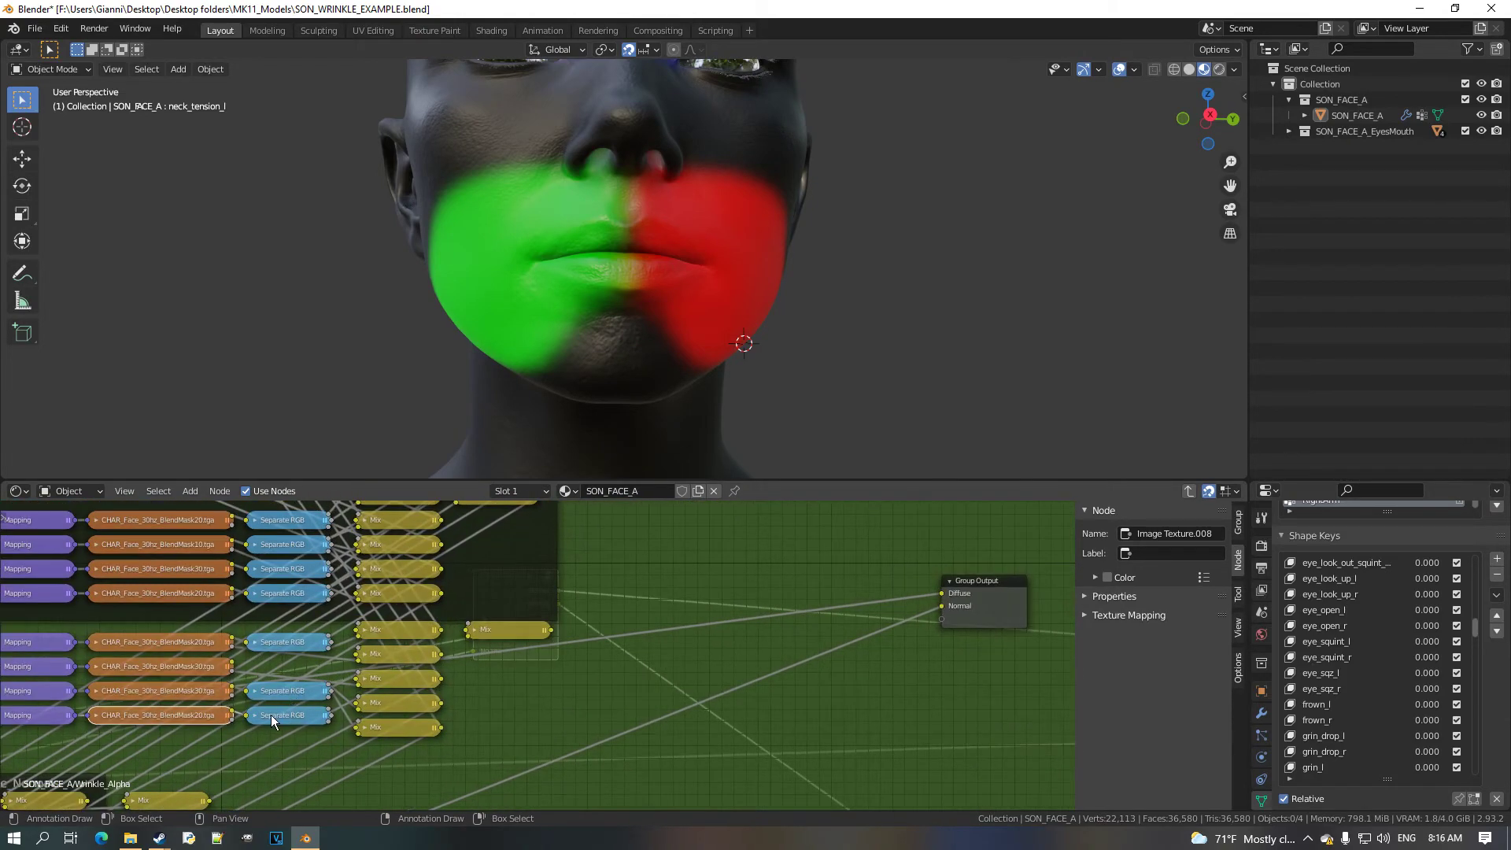
drag(232, 715, 942, 593)
scroll(720, 598, down, 1)
scroll(512, 600, up, 3)
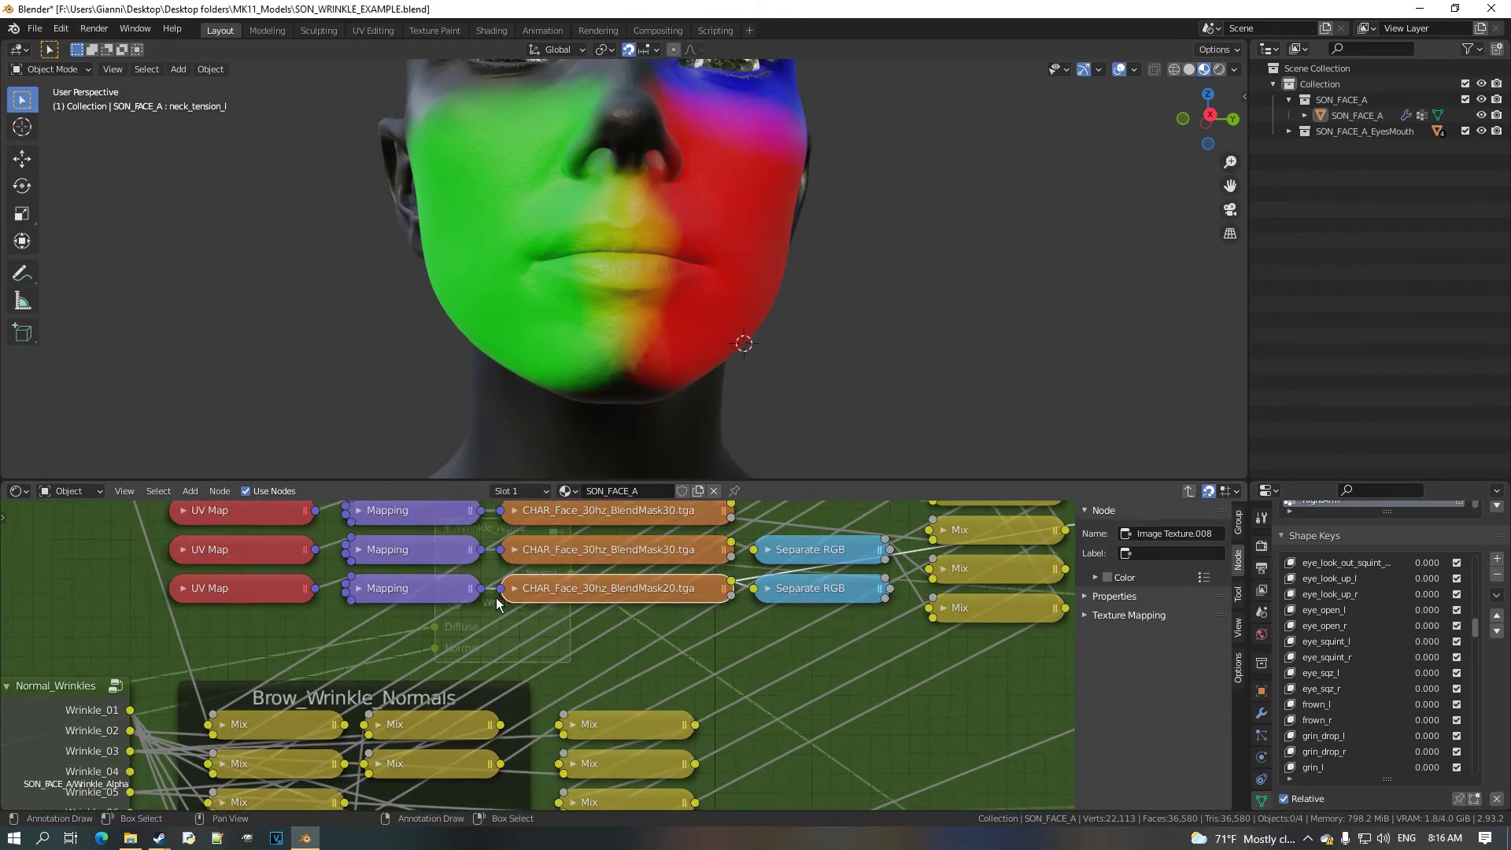
Set the new row's Mapping Location X and Y to 0.5 m, check the mask around the mouth, and collapse the node.
click(341, 590)
key(h)
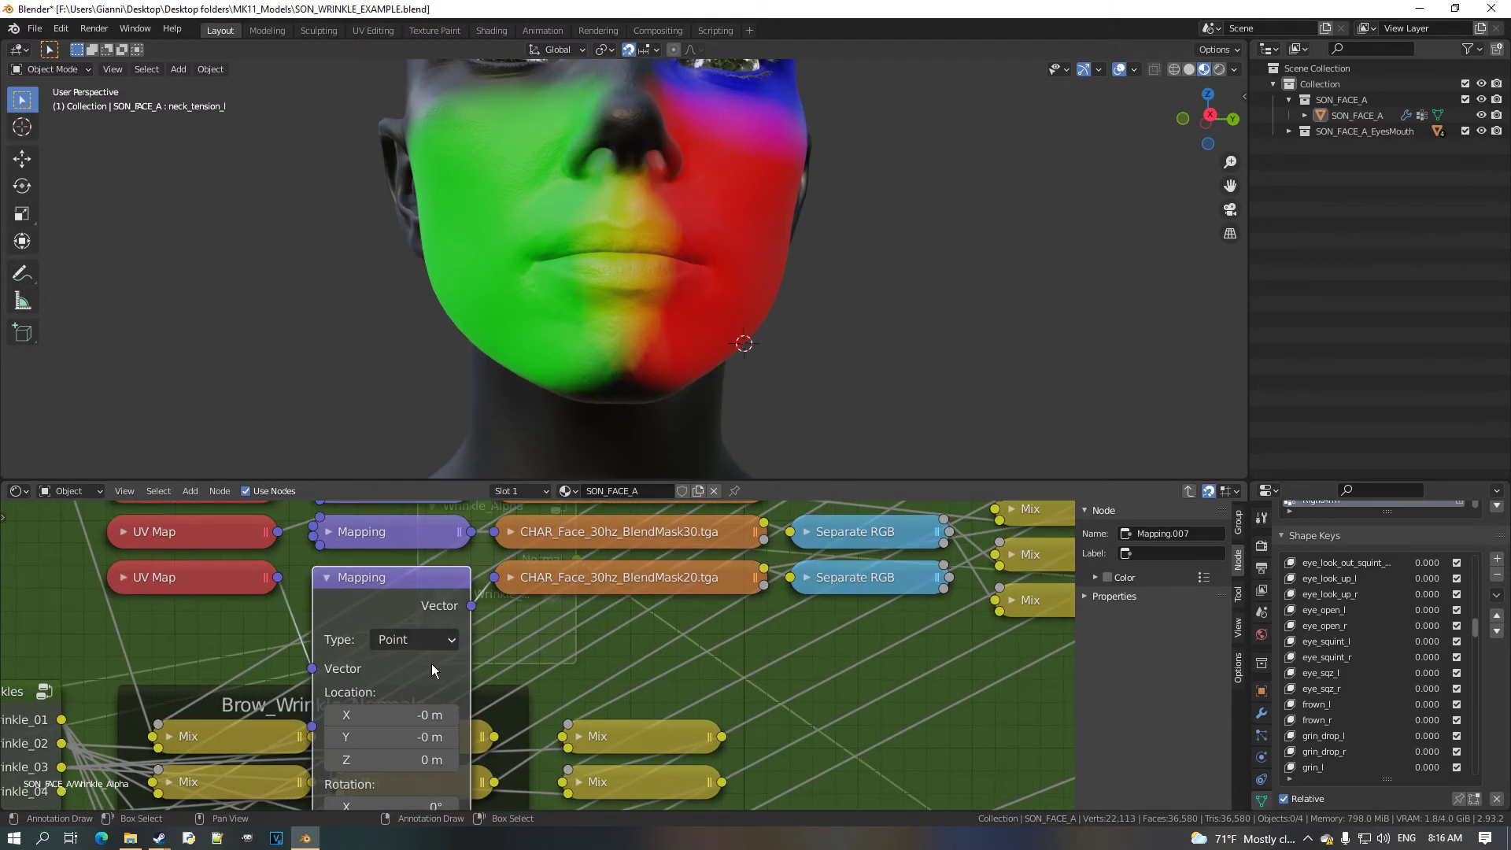
click(452, 715)
click(416, 717)
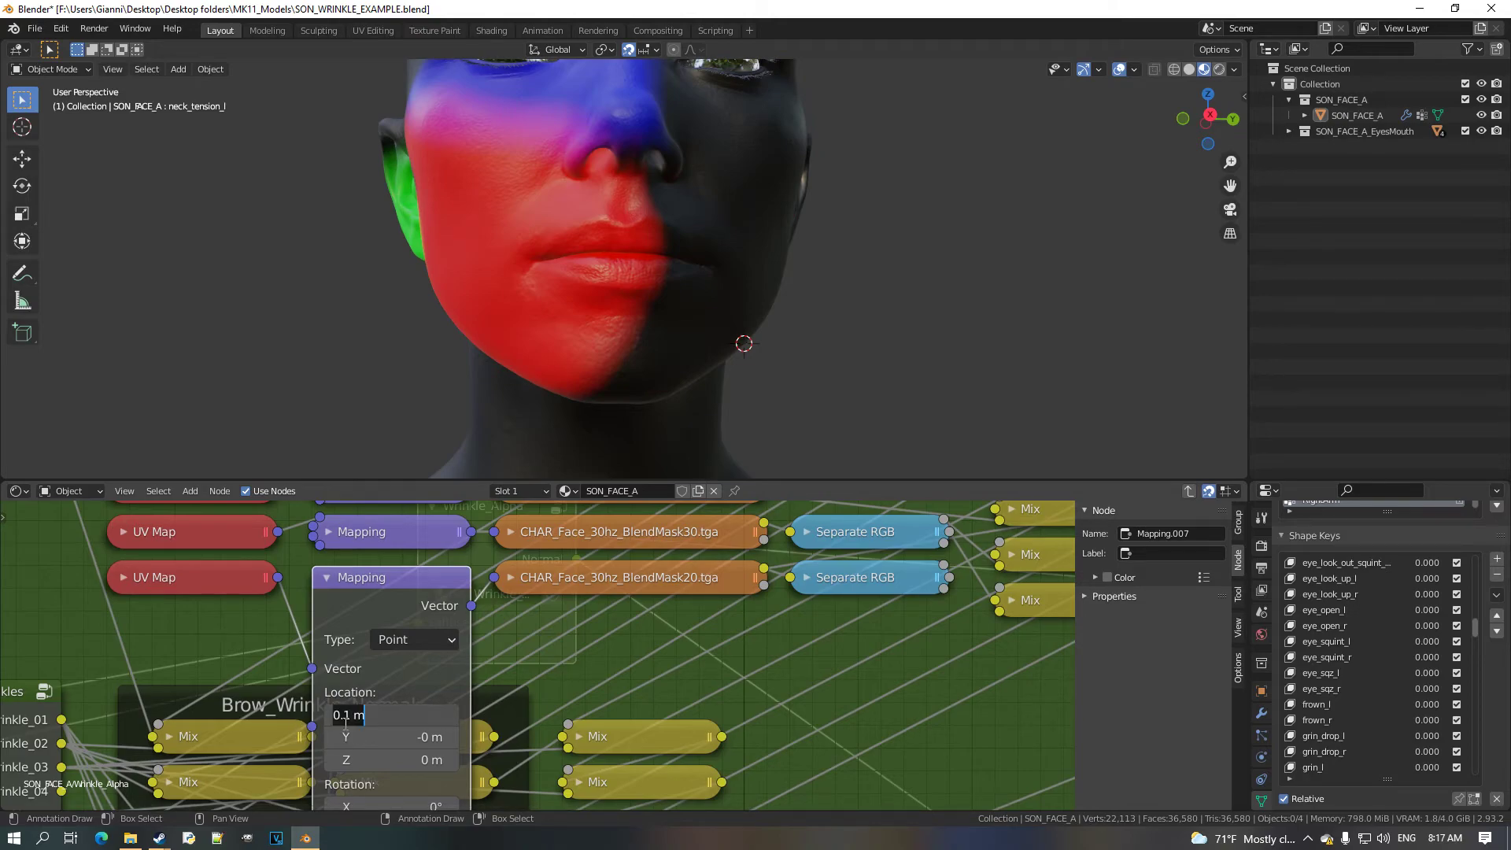
text(0)
key(Return)
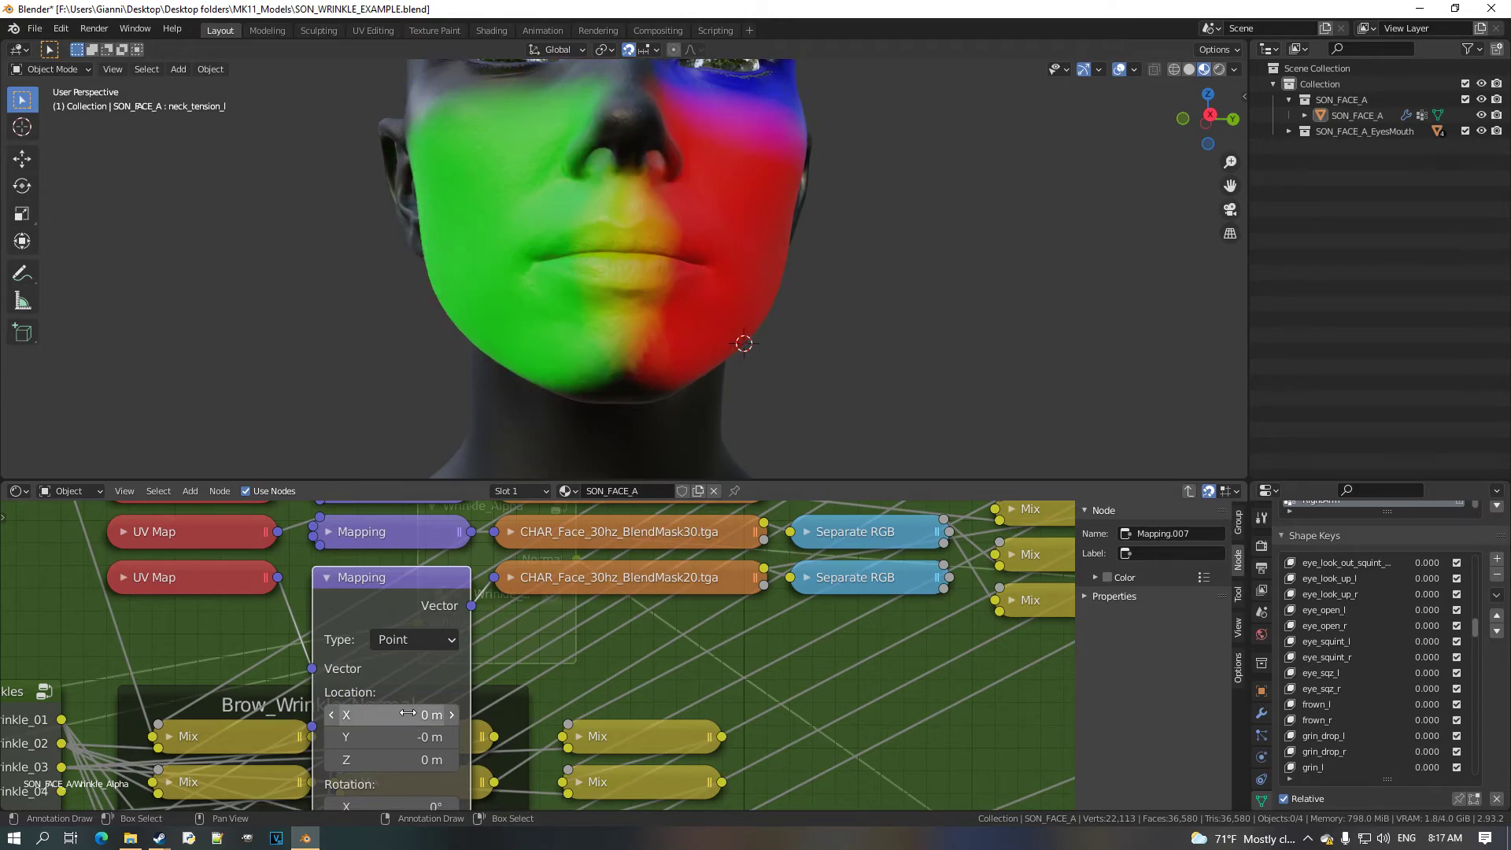
drag(401, 716, 434, 737)
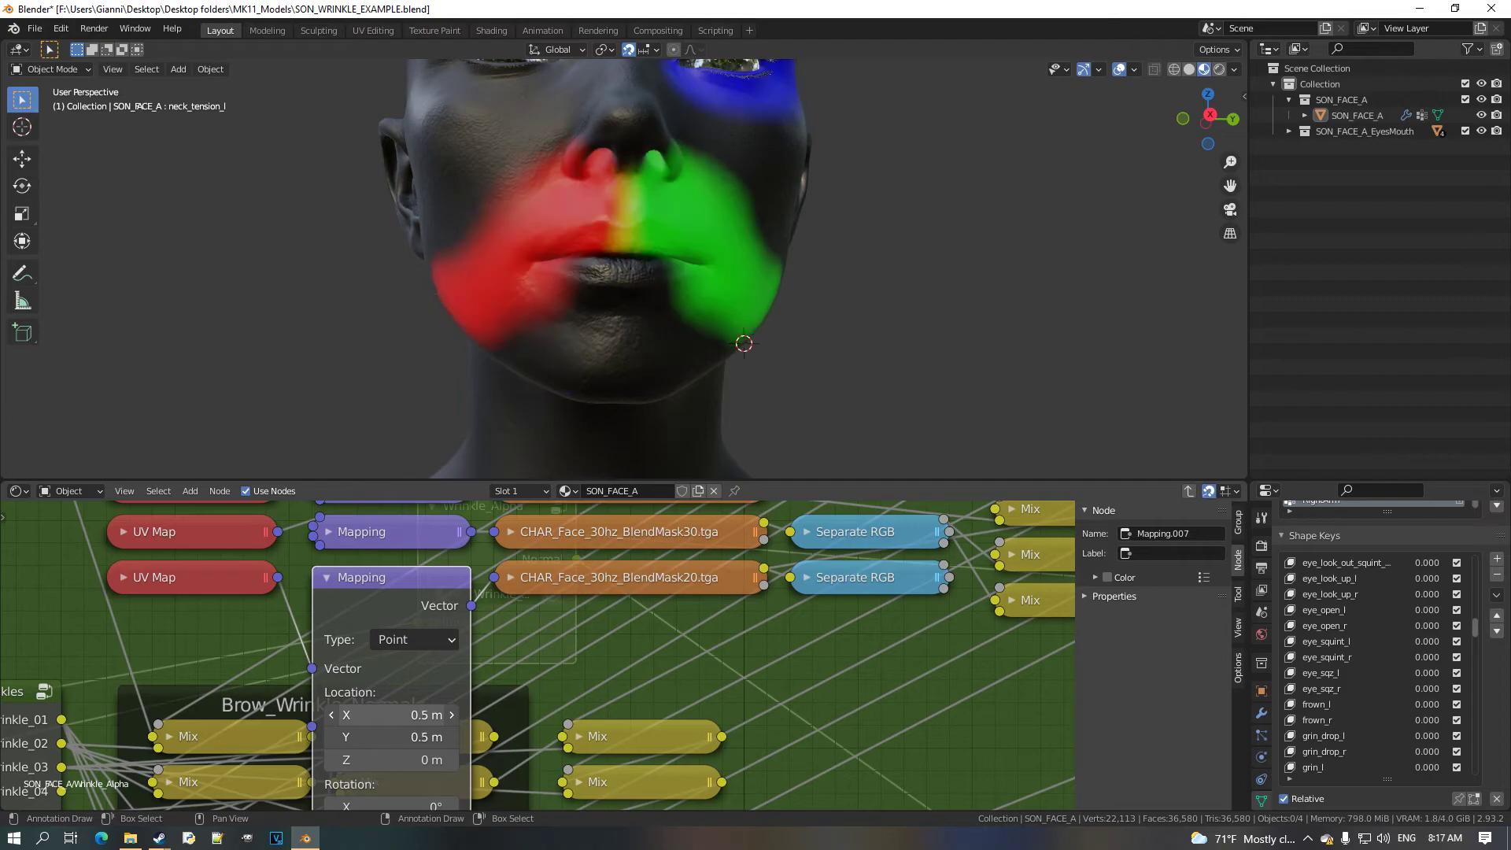
middle_drag(648, 386, 696, 376)
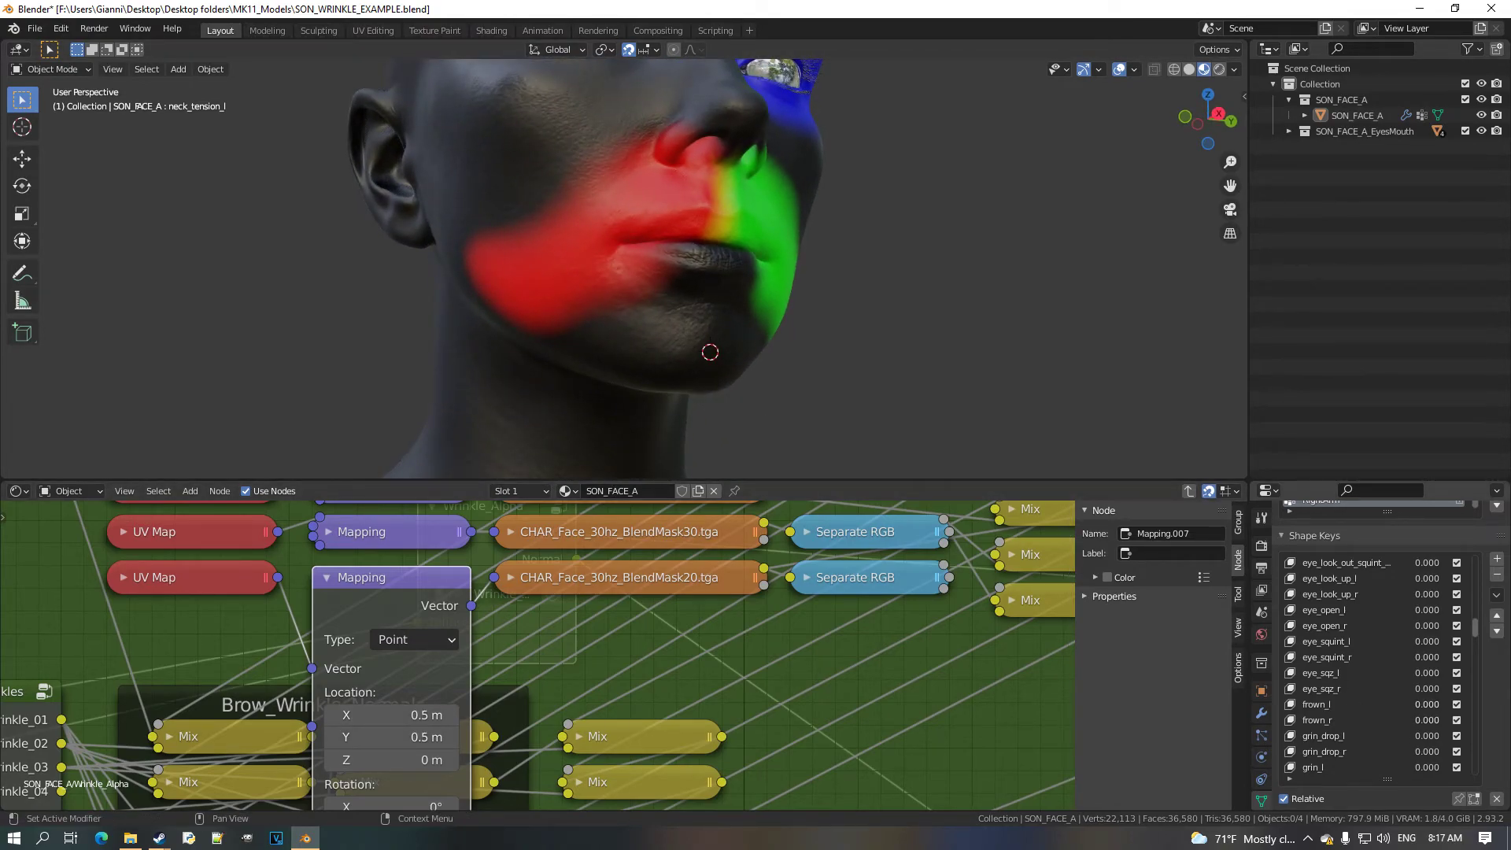
mouse_move(1426, 704)
mouse_down()
mouse_move(1455, 720)
mouse_move(1426, 720)
mouse_move(1457, 720)
mouse_move(1401, 720)
mouse_up()
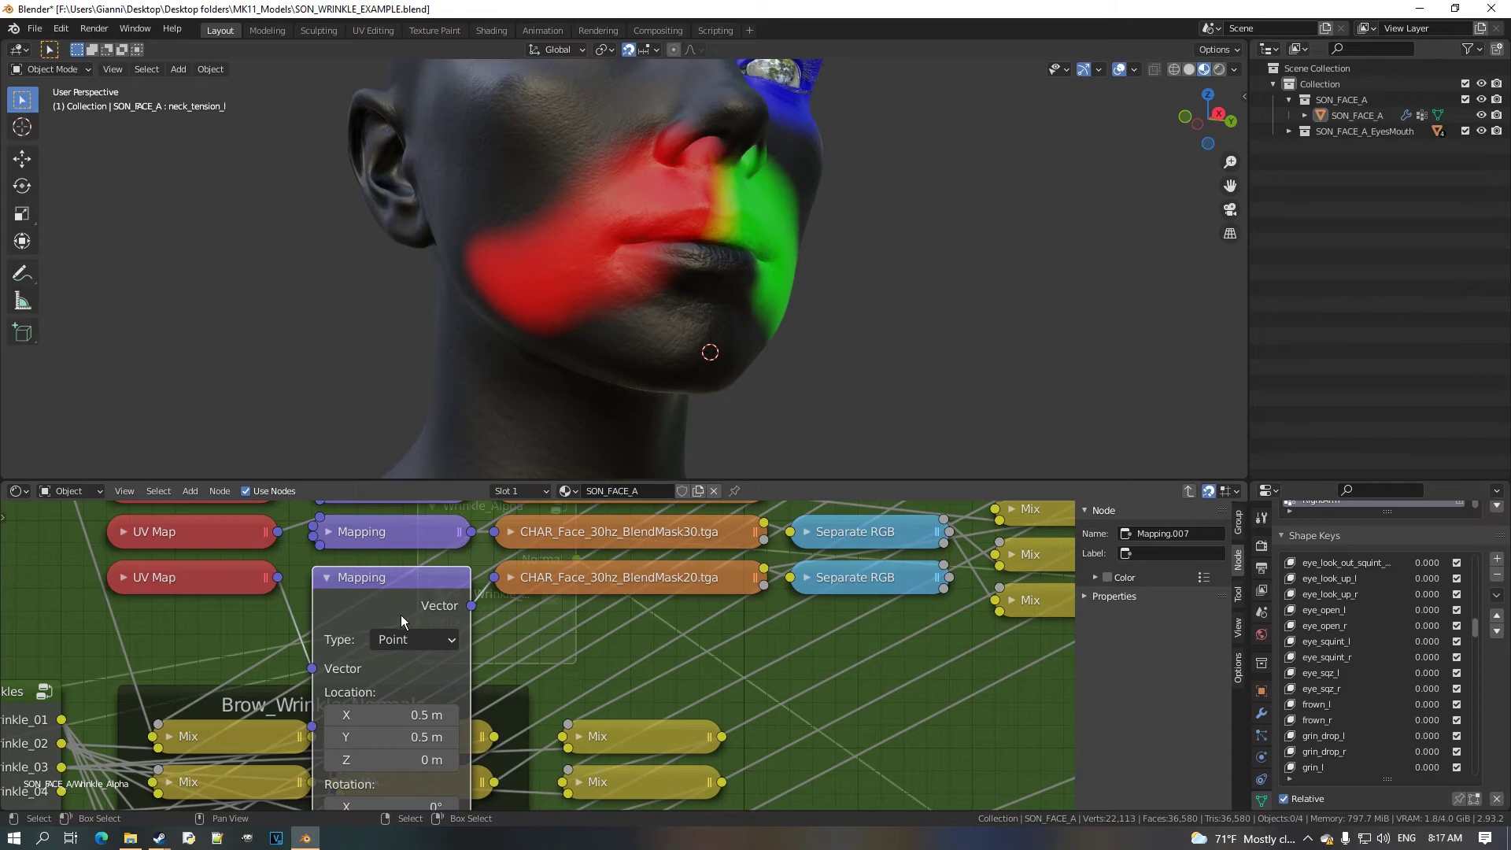
key(h)
scroll(559, 668, down, 3)
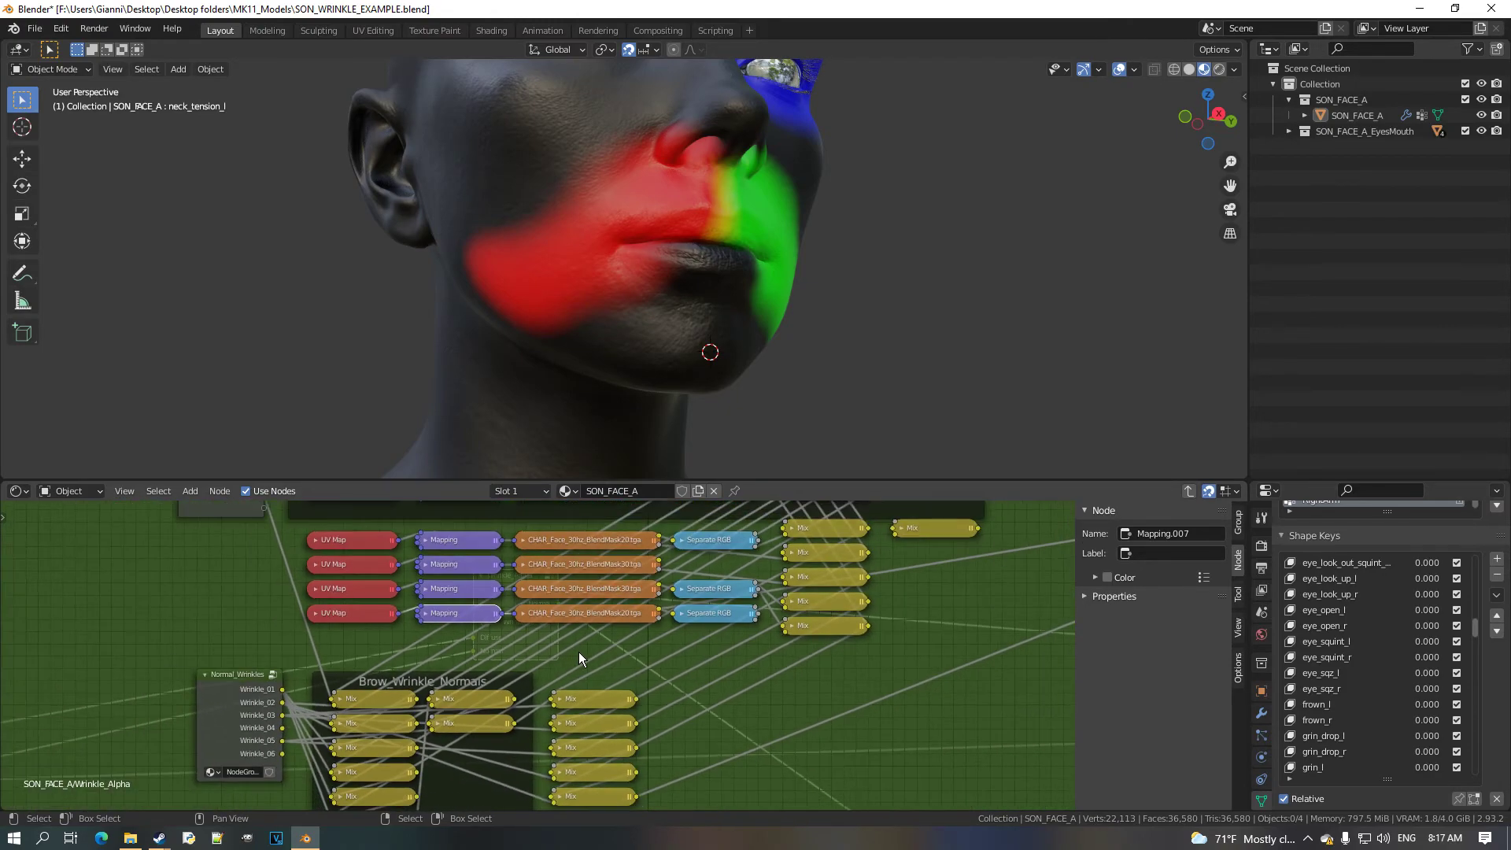
Preview a Normal_Wrinkles output through the Group Output's Diffuse and examine the wrinkles around the mouth corner.
middle_drag(535, 706, 236, 708)
scroll(186, 715, down, 2)
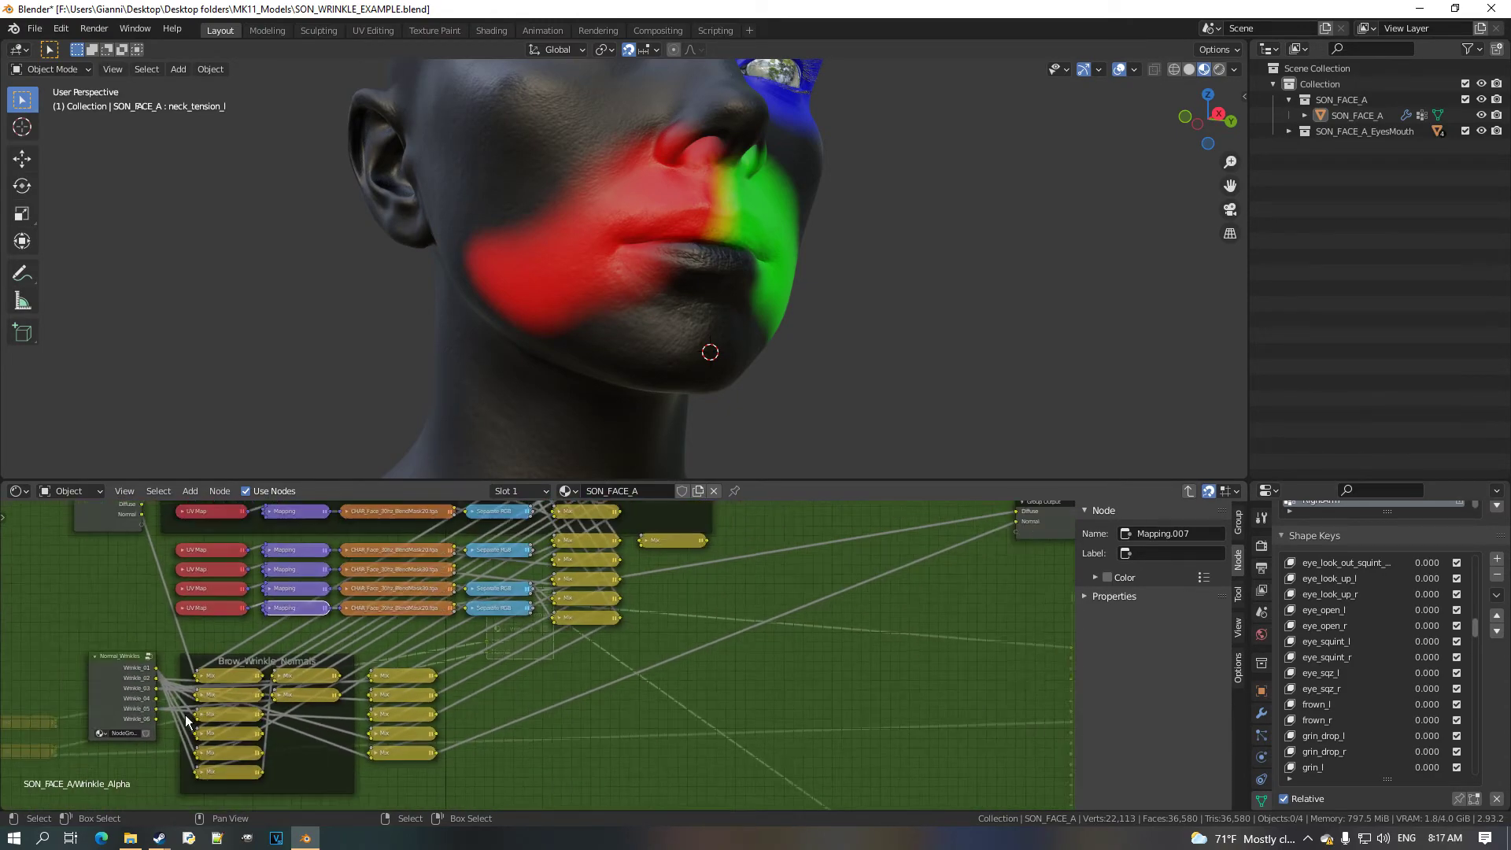
scroll(120, 771, down, 1)
drag(116, 756, 986, 555)
scroll(623, 346, up, 3)
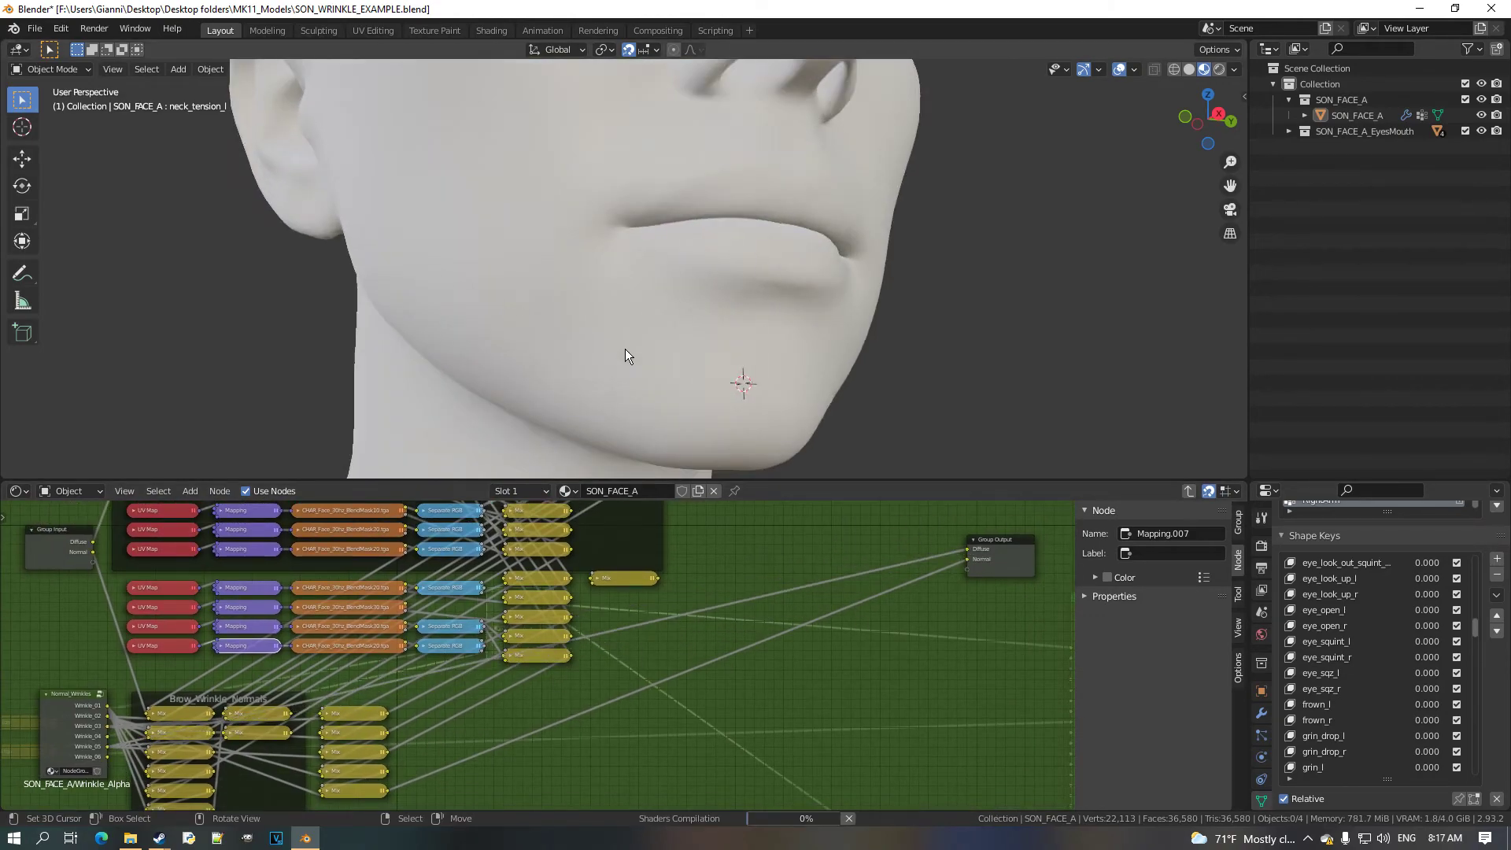
middle_drag(575, 309, 461, 290)
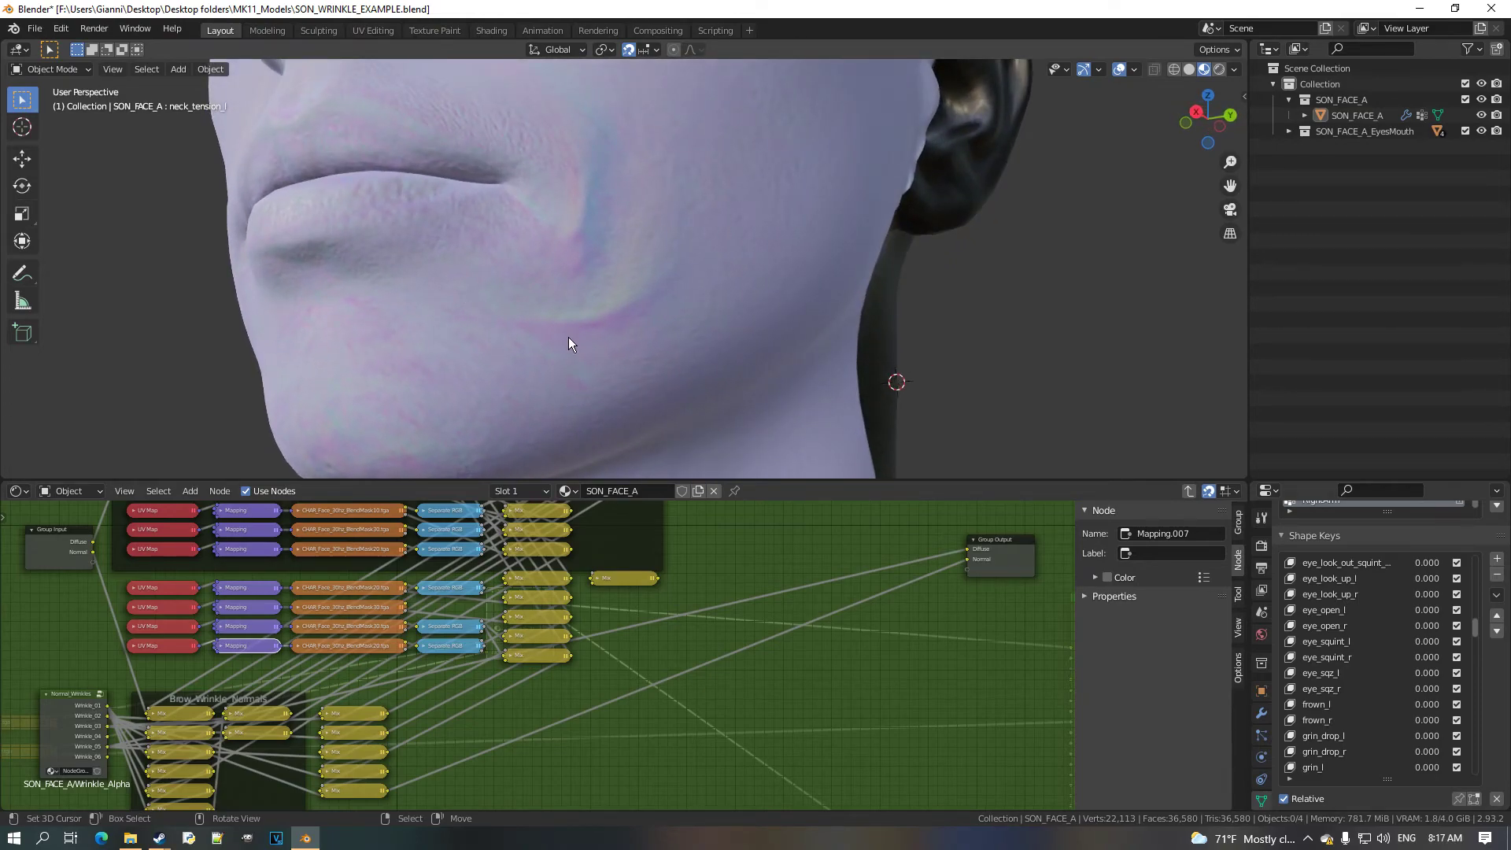
middle_drag(571, 377, 555, 406)
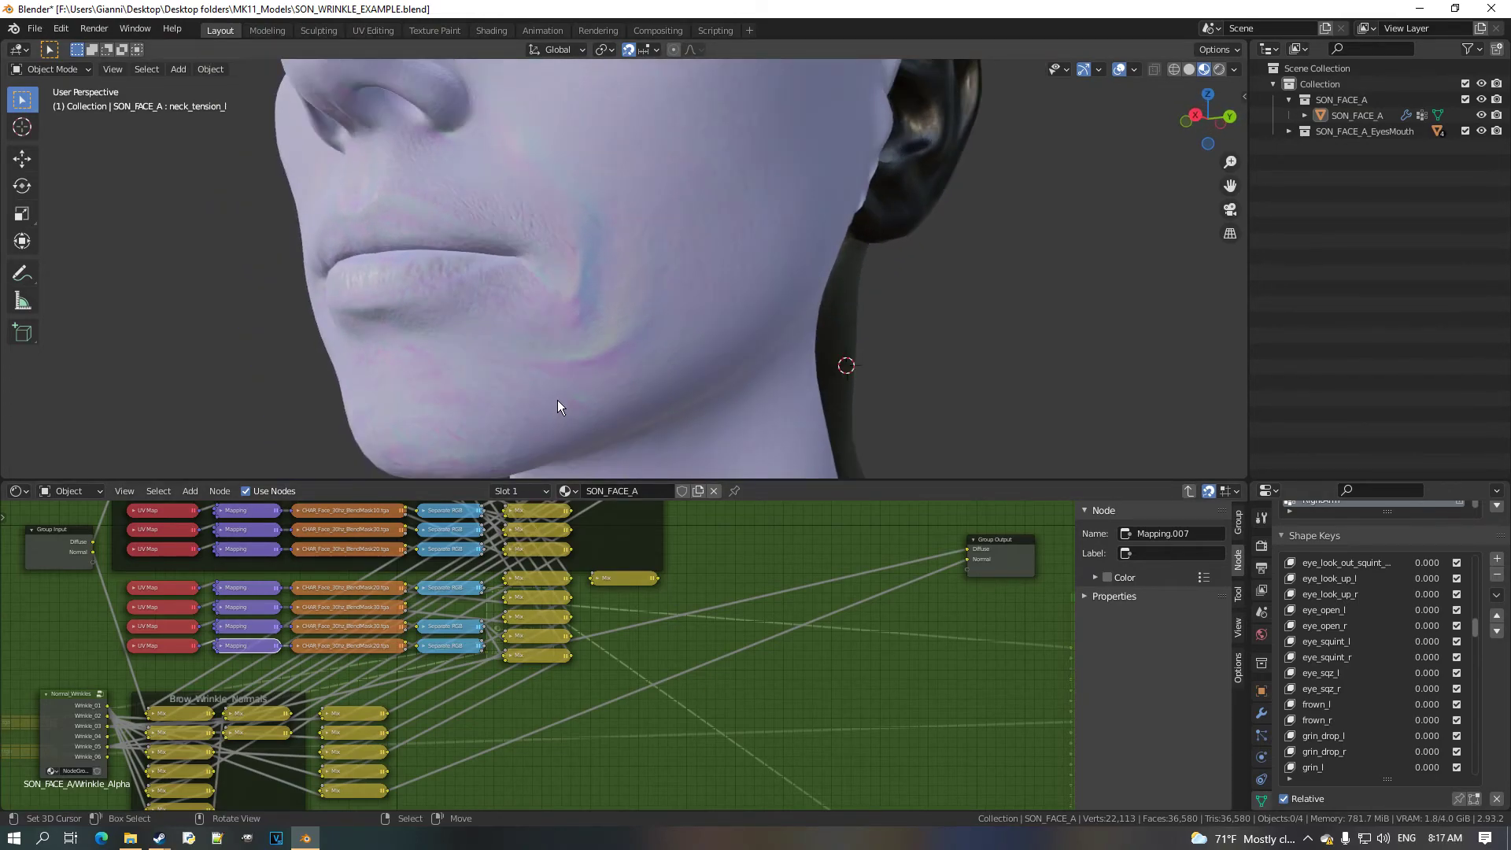
Reconnect the lowest CHAR_Face_30hz_BlendMask20.tga color to the Group Output's Diffuse and check the mask regions on both sides of the mouth.
middle_drag(485, 591, 253, 681)
scroll(358, 642, up, 2)
drag(191, 713, 849, 610)
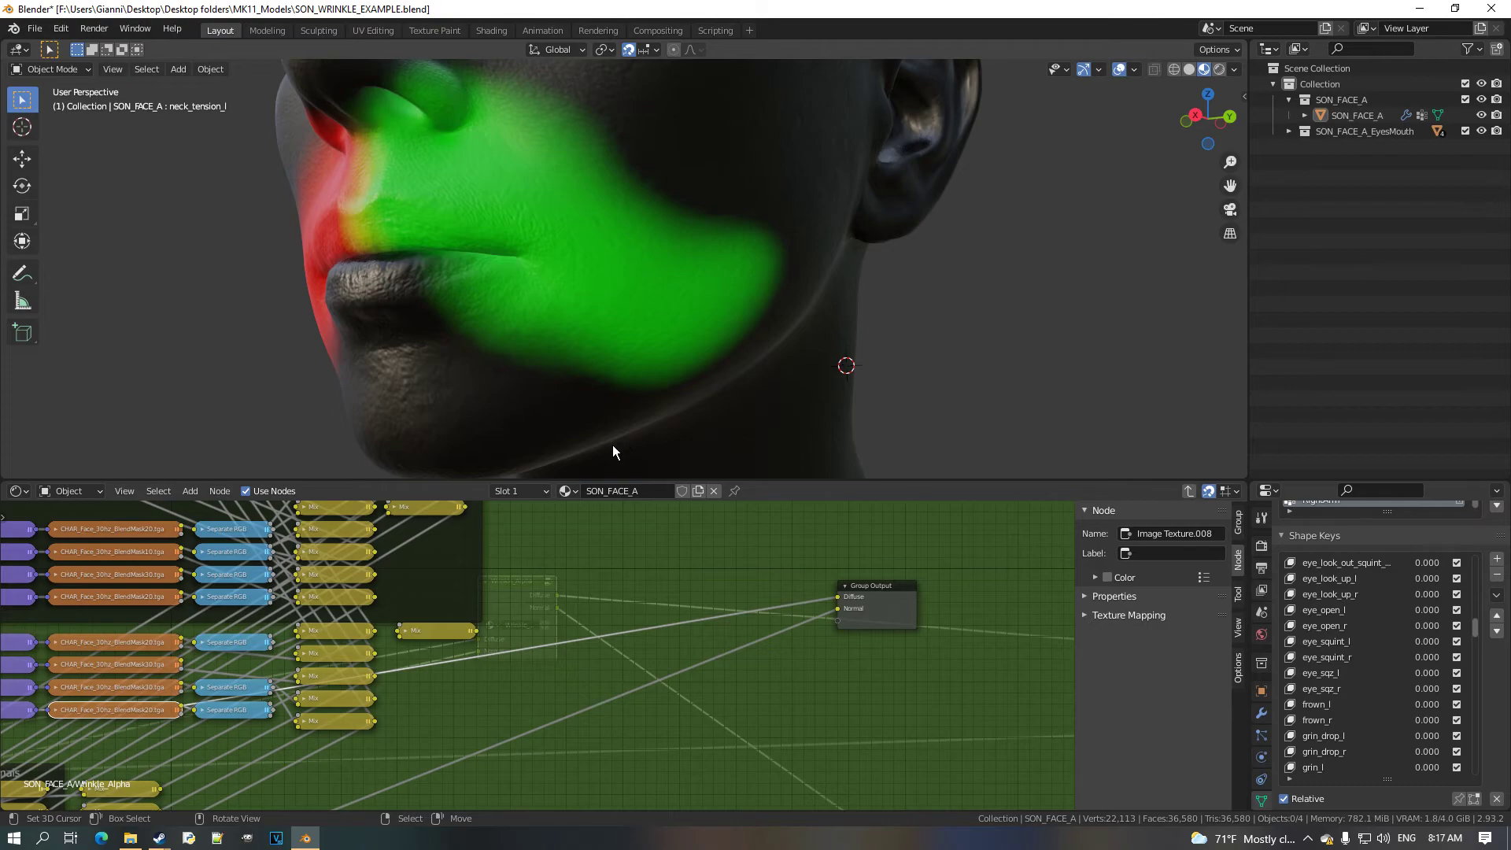
scroll(494, 595, down, 3)
middle_drag(435, 611, 590, 605)
scroll(580, 614, up, 6)
mouse_move(590, 441)
middle_down()
mouse_move(593, 390)
mouse_move(607, 450)
middle_up()
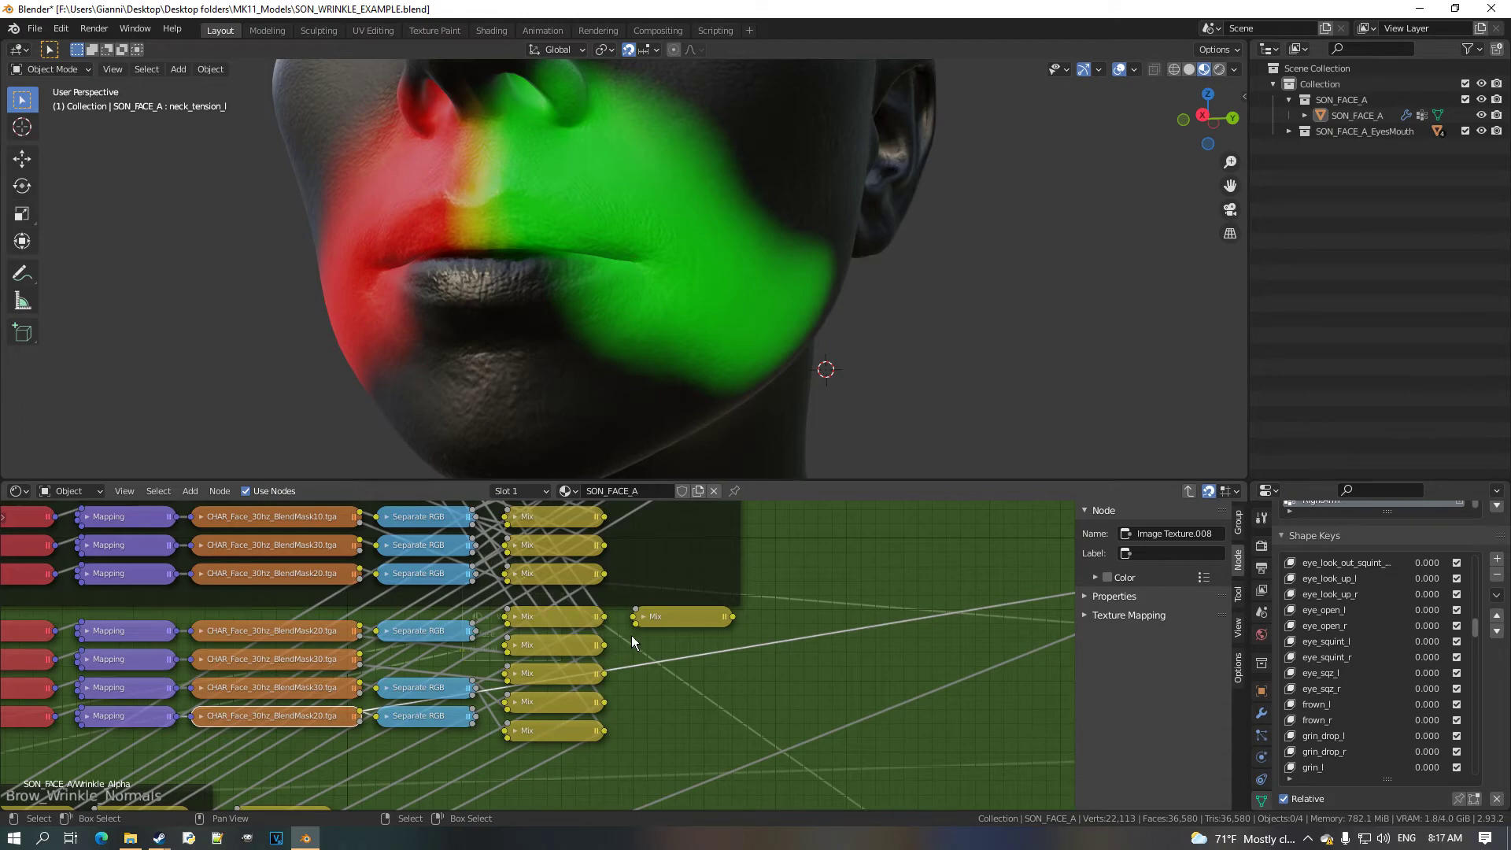
scroll(622, 653, down, 2)
middle_drag(589, 428, 615, 456)
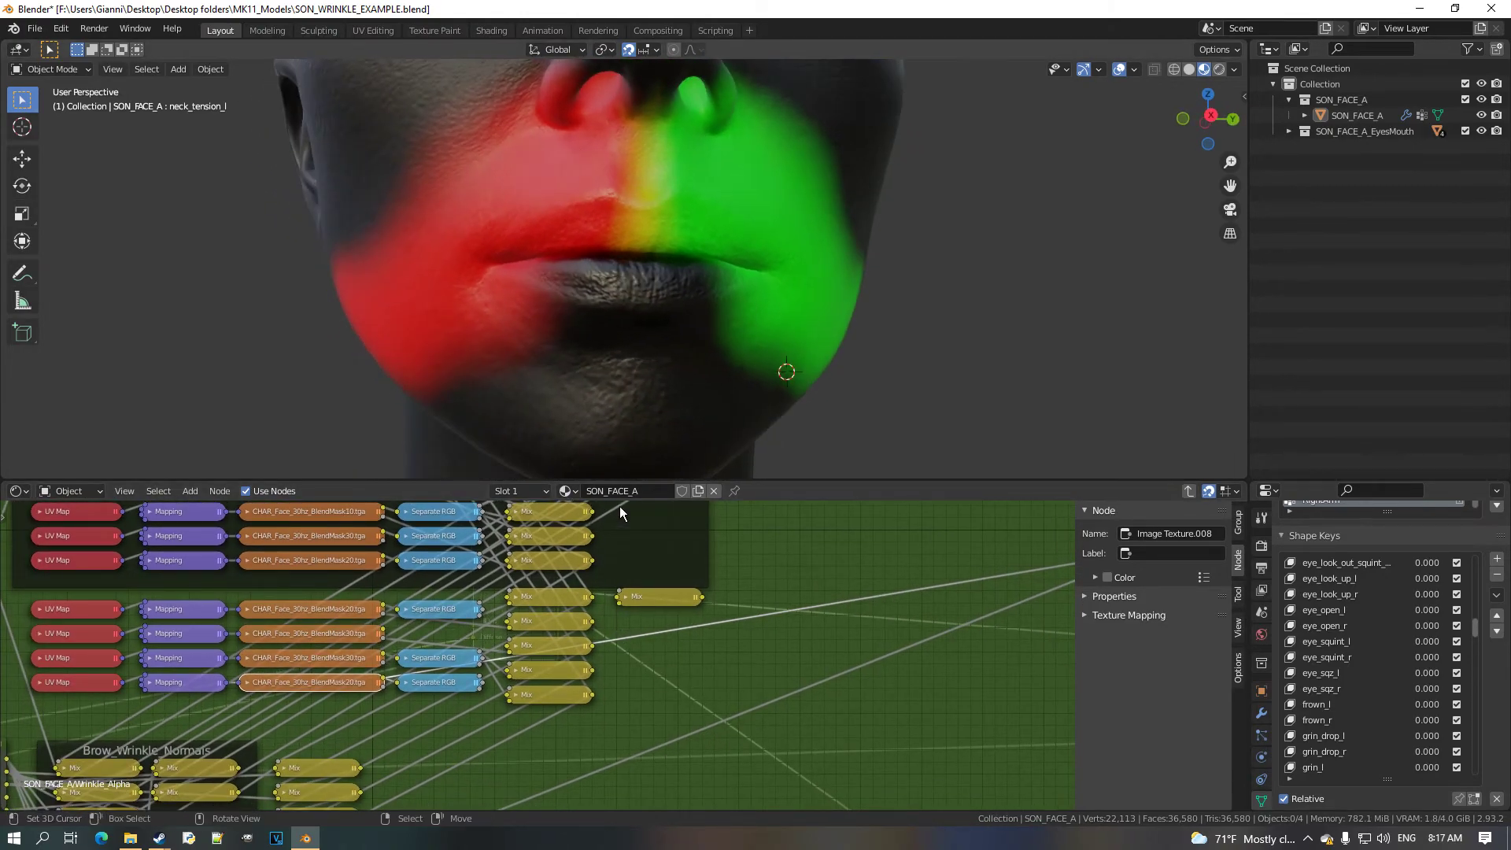
scroll(647, 645, up, 1)
scroll(346, 706, up, 1)
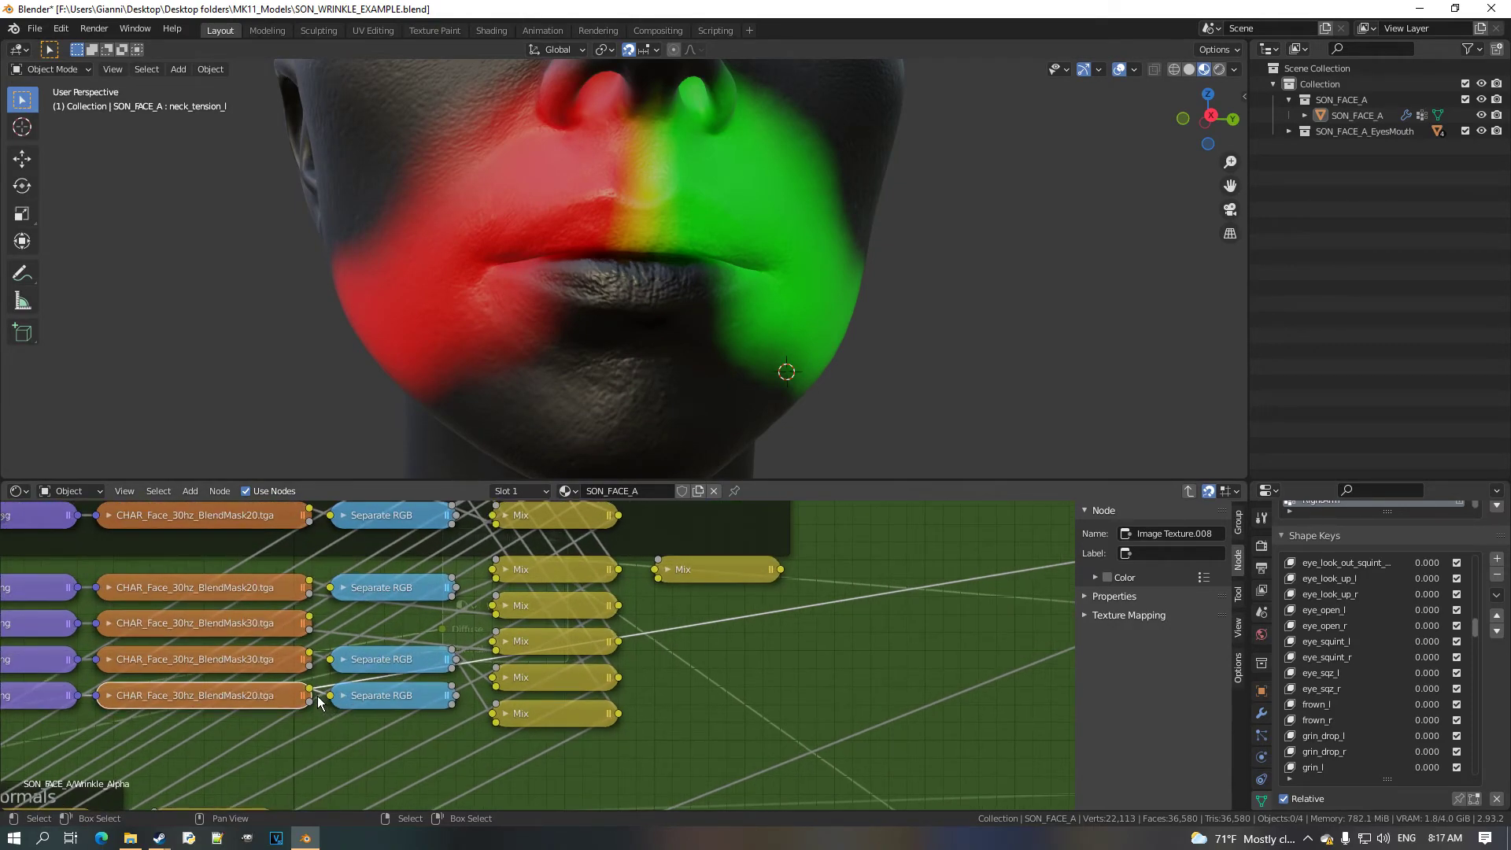
Connect the green output of the lowest Separate RGB node to Color2 of the separate Mix node beside the mask Mix column.
click(690, 580)
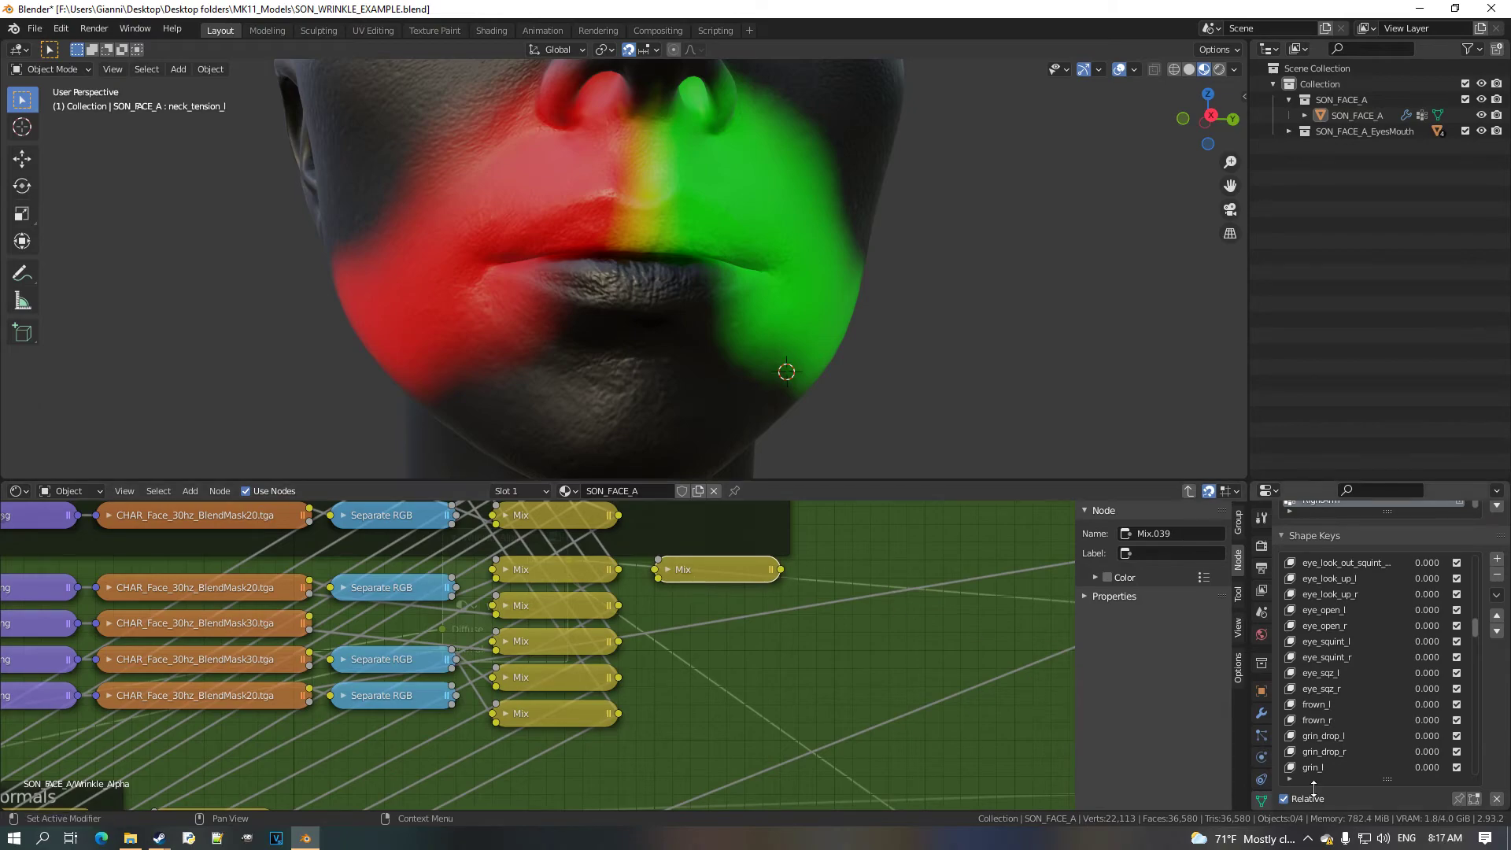
mouse_move(1426, 705)
mouse_down()
mouse_move(1456, 704)
mouse_move(1426, 704)
mouse_up()
scroll(535, 664, up, 2)
scroll(535, 664, down, 1)
middle_drag(454, 697, 412, 717)
drag(407, 717, 639, 598)
click(673, 595)
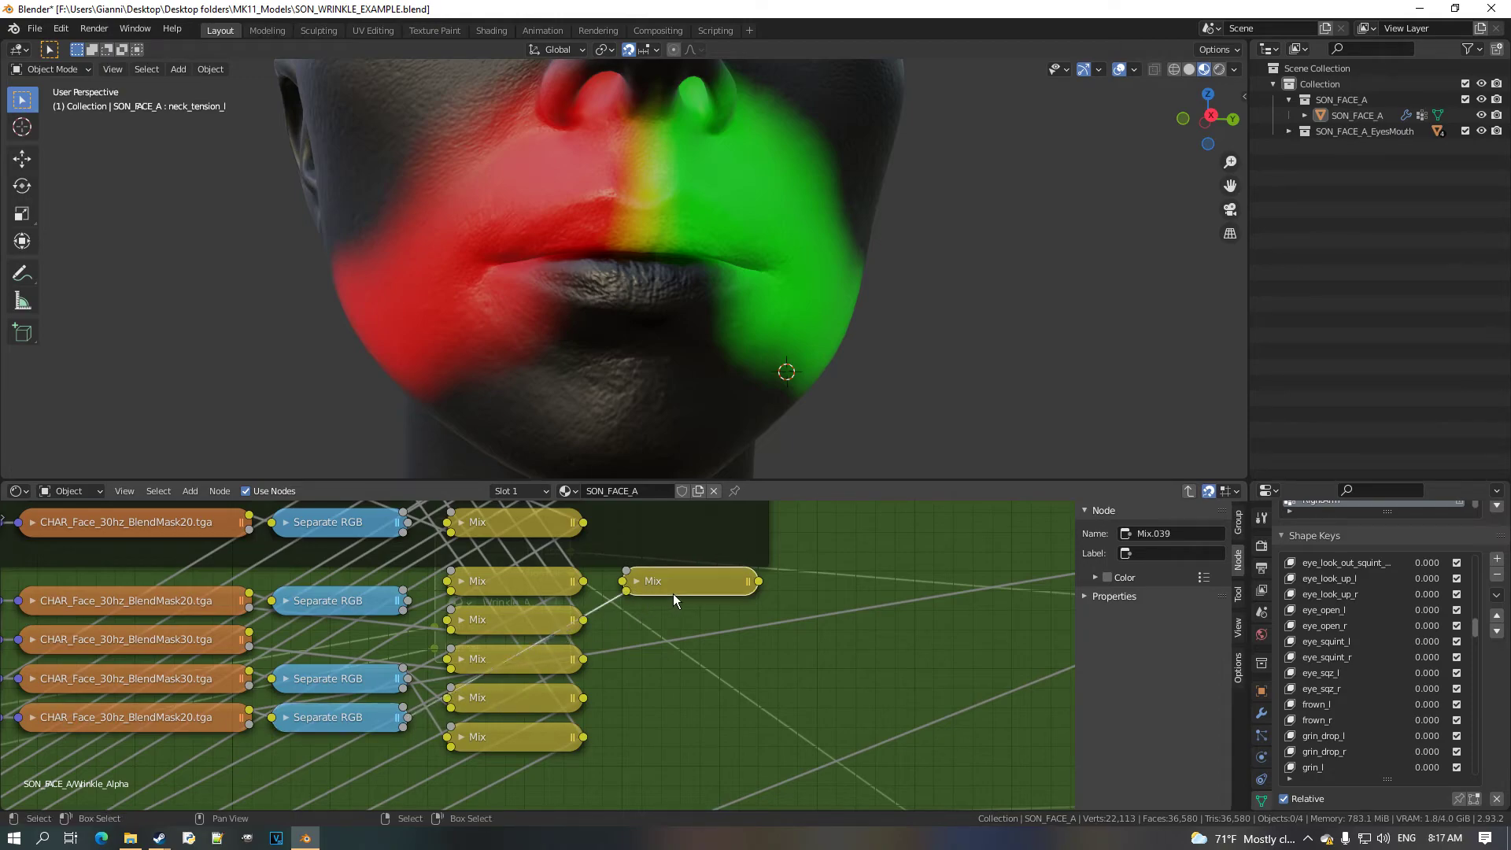
Duplicate that Mix node, connect the lowest Separate RGB node to the copy's Color2, and place the copy directly beneath the original.
key(shift+d)
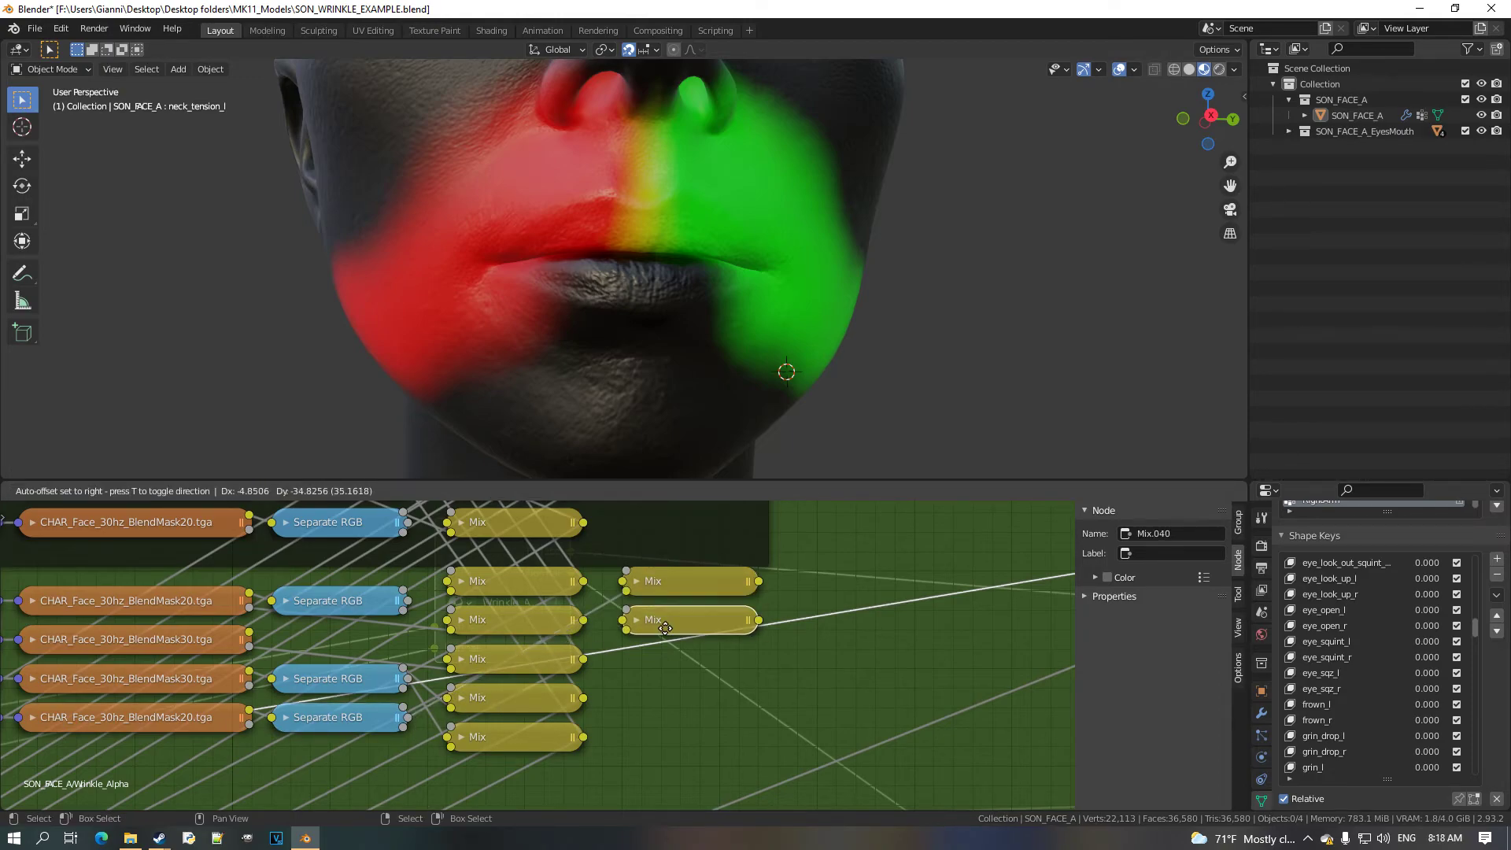
click(667, 738)
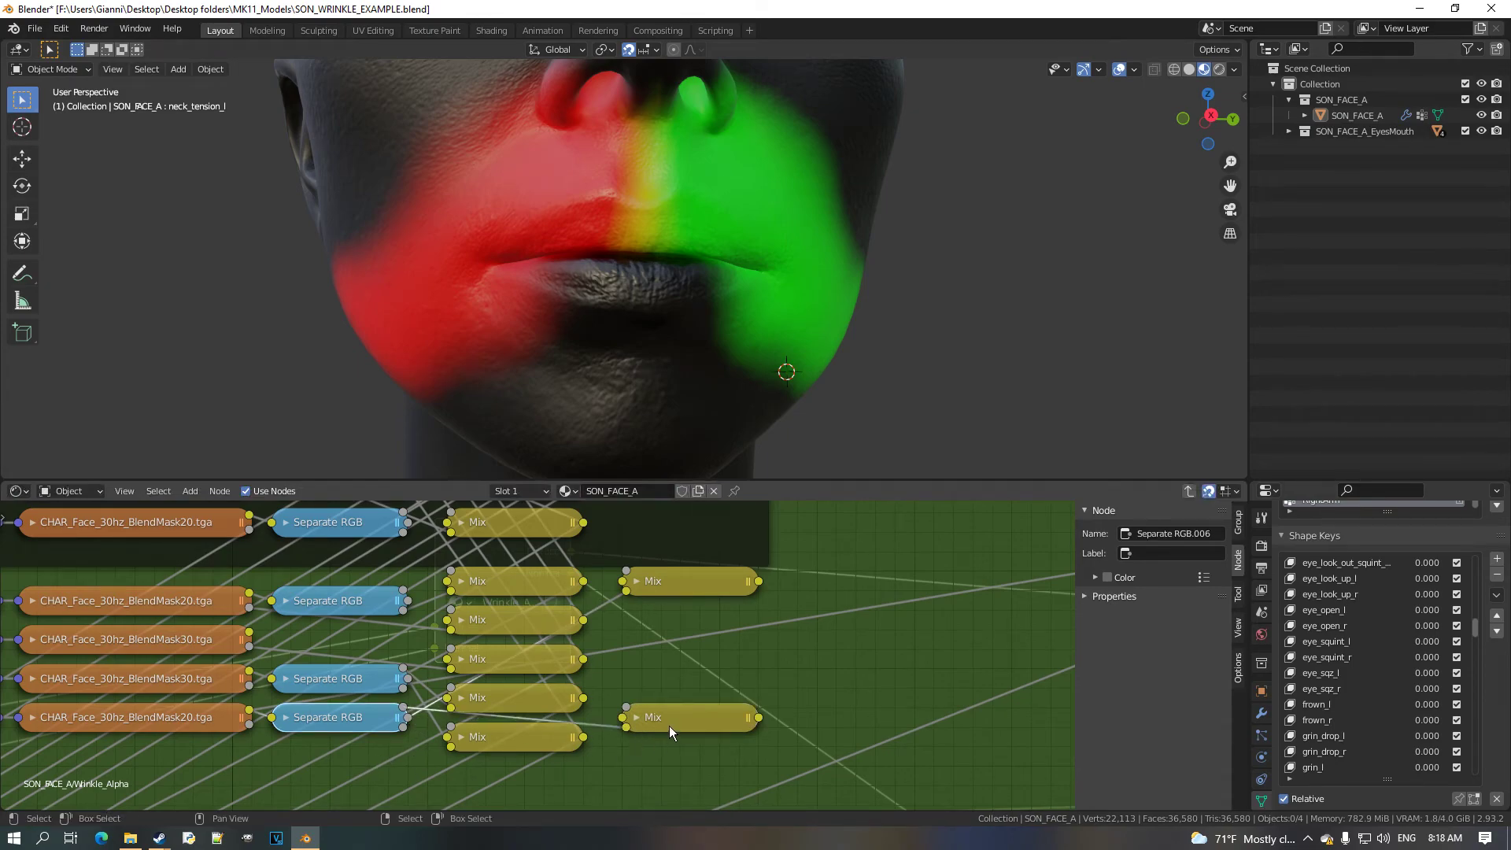
drag(669, 725, 664, 624)
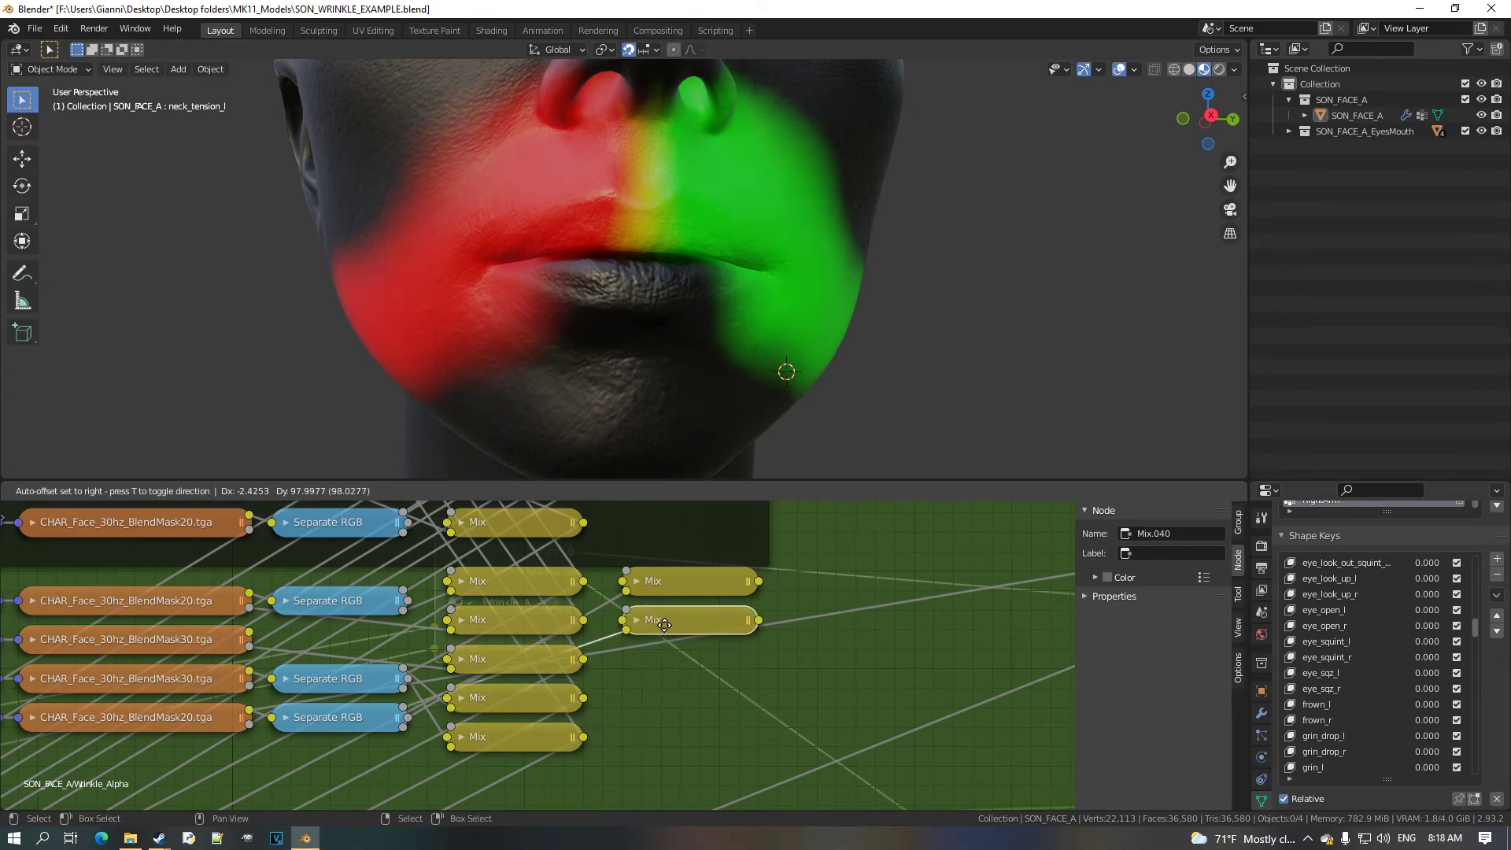
Copy the frown_l shape key value as a new driver and paste it onto the upper new Mix node's Fac.
right_click(1443, 707)
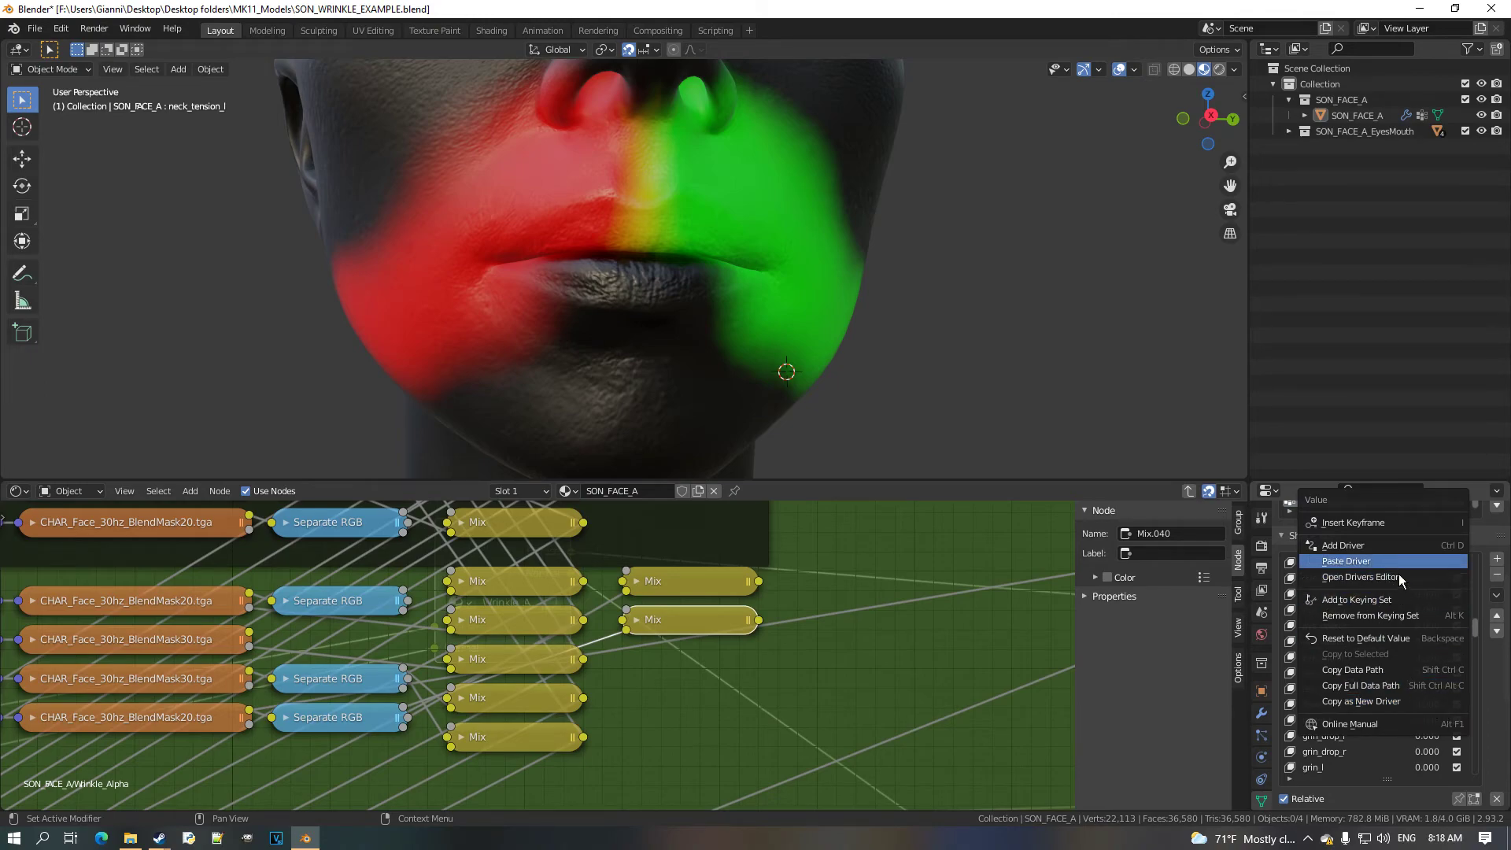
click(1374, 701)
scroll(708, 582, up, 1)
click(653, 568)
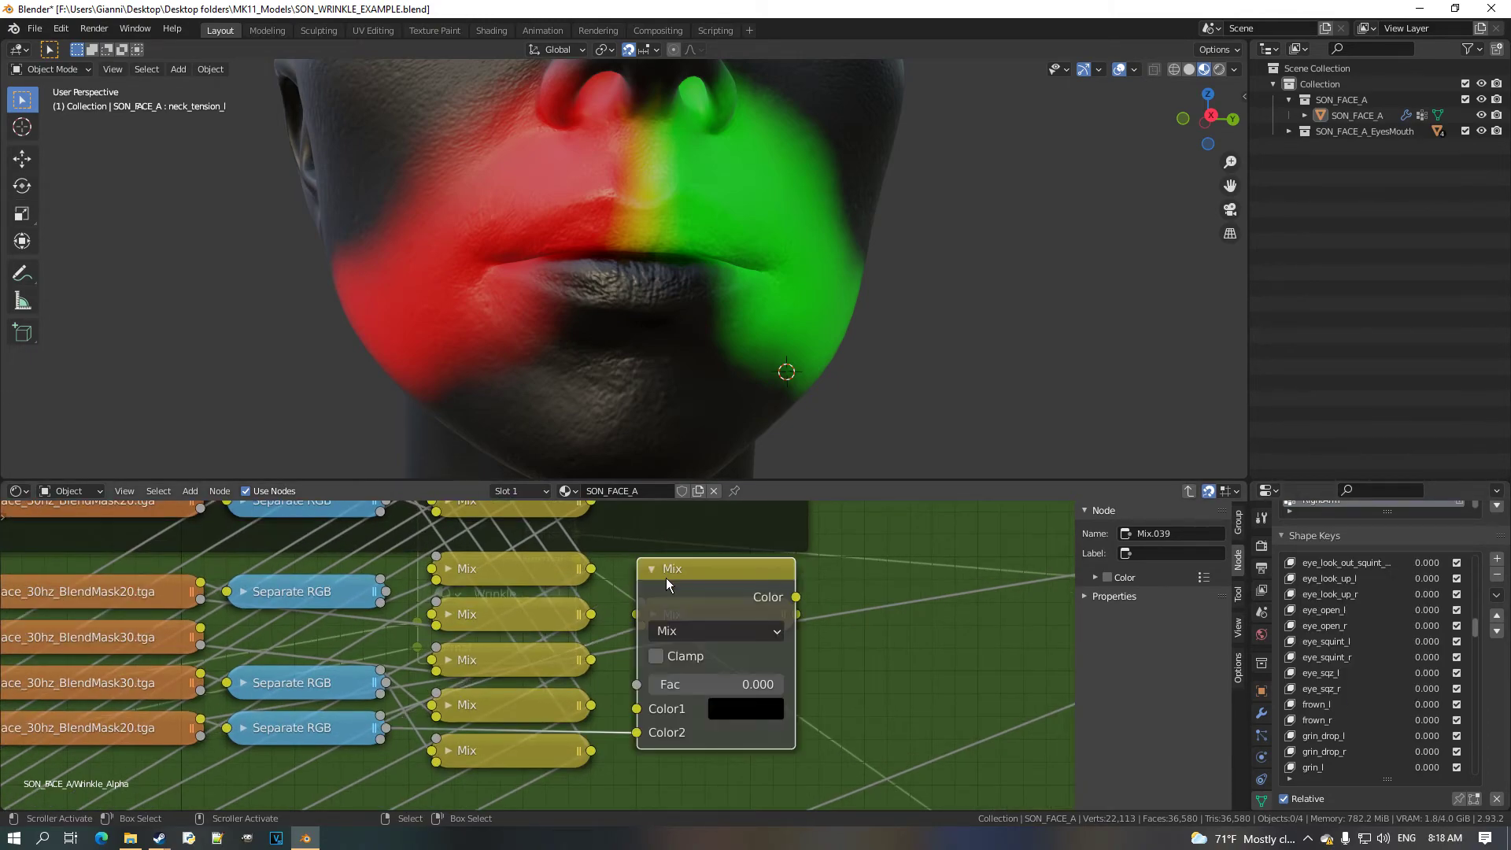
right_click(746, 689)
click(718, 645)
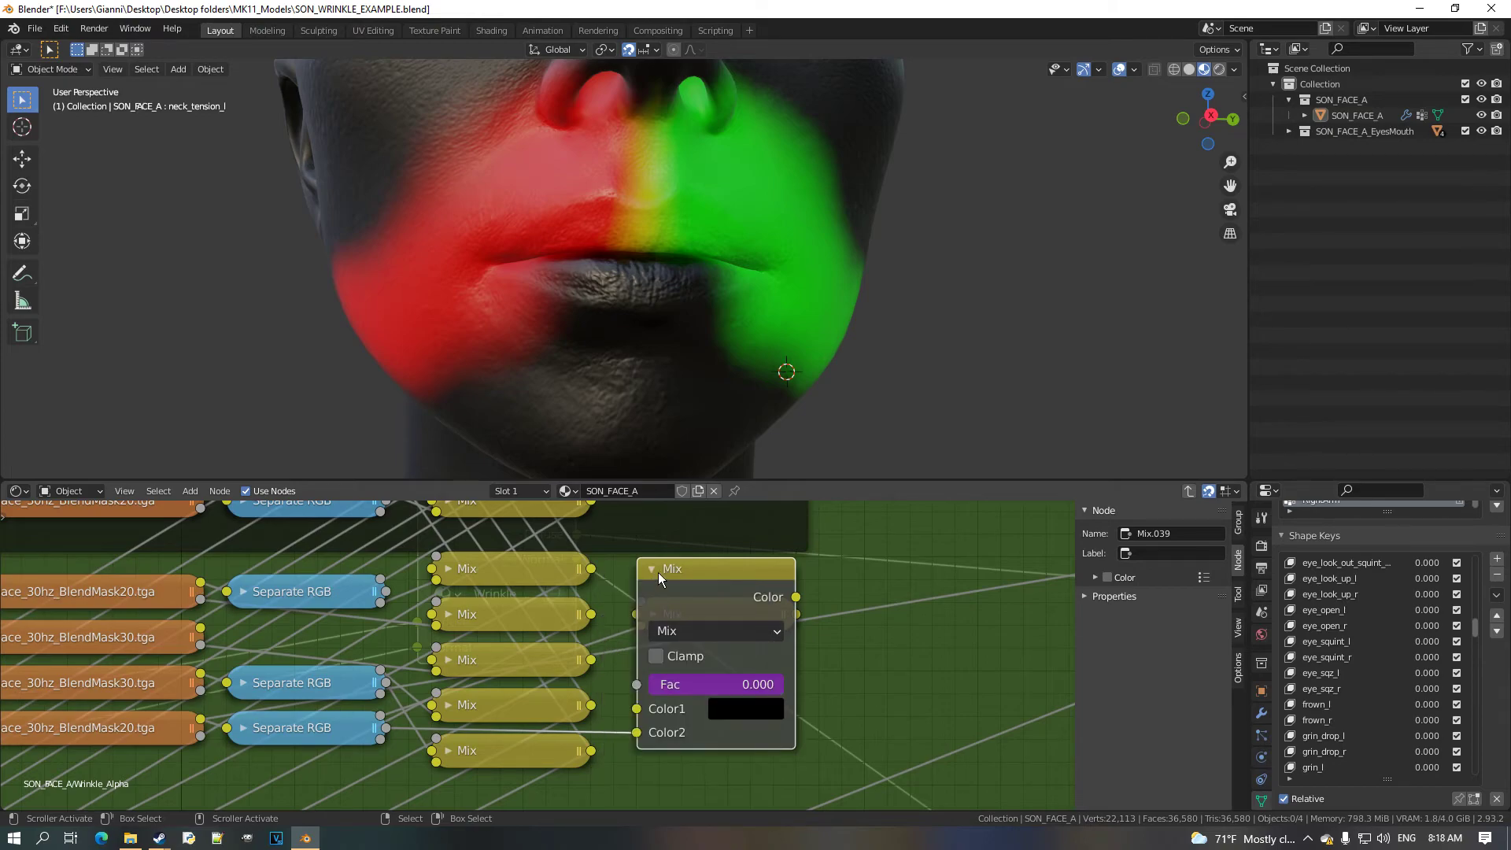
click(653, 568)
Copy the frown_r shape key value as a new driver and paste it onto the lower new Mix node's Fac.
right_click(1422, 730)
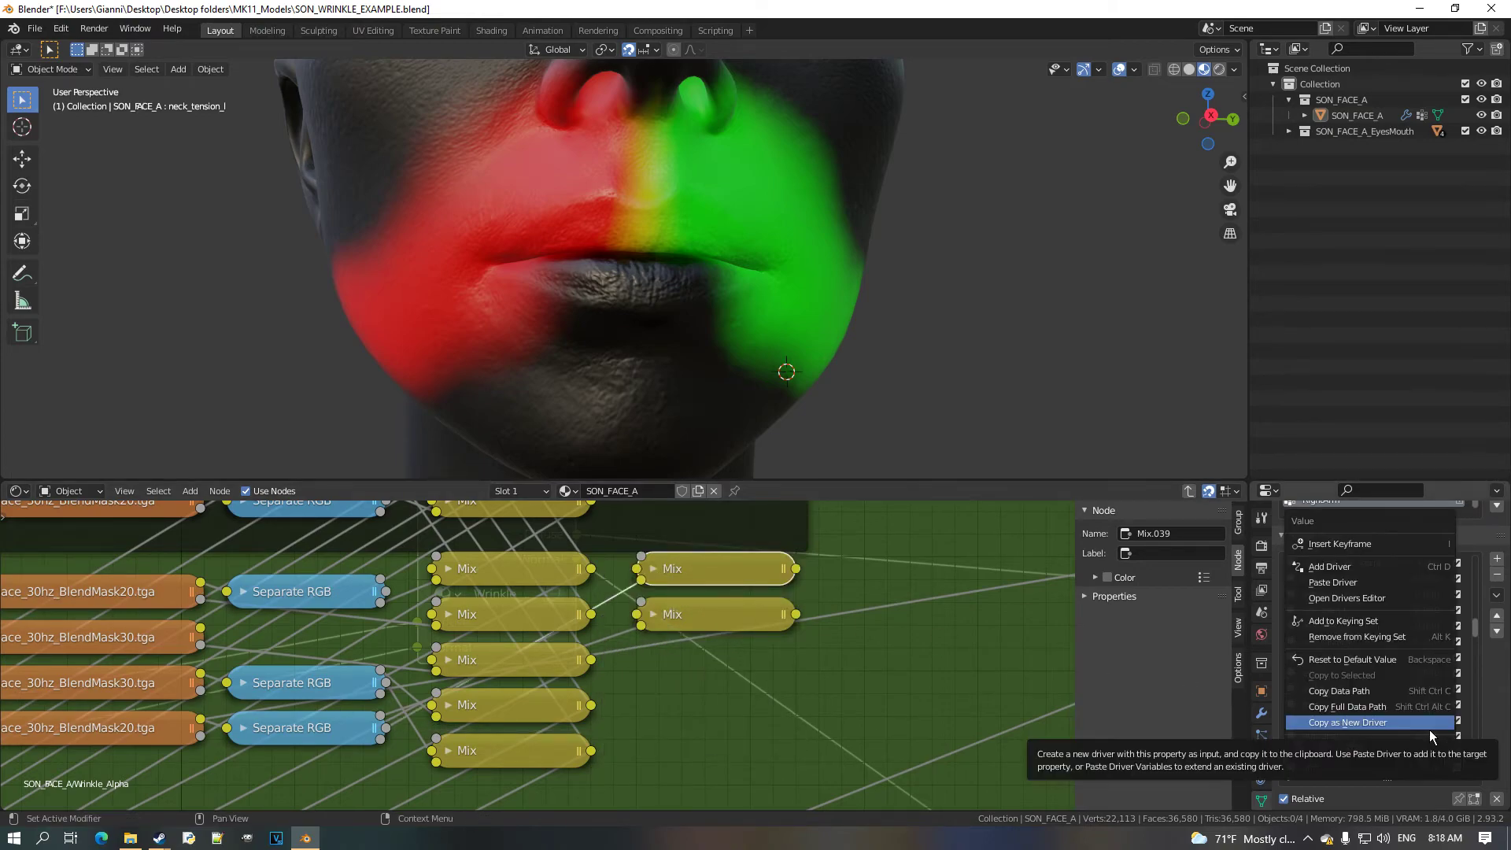
click(1429, 730)
click(654, 615)
right_click(734, 735)
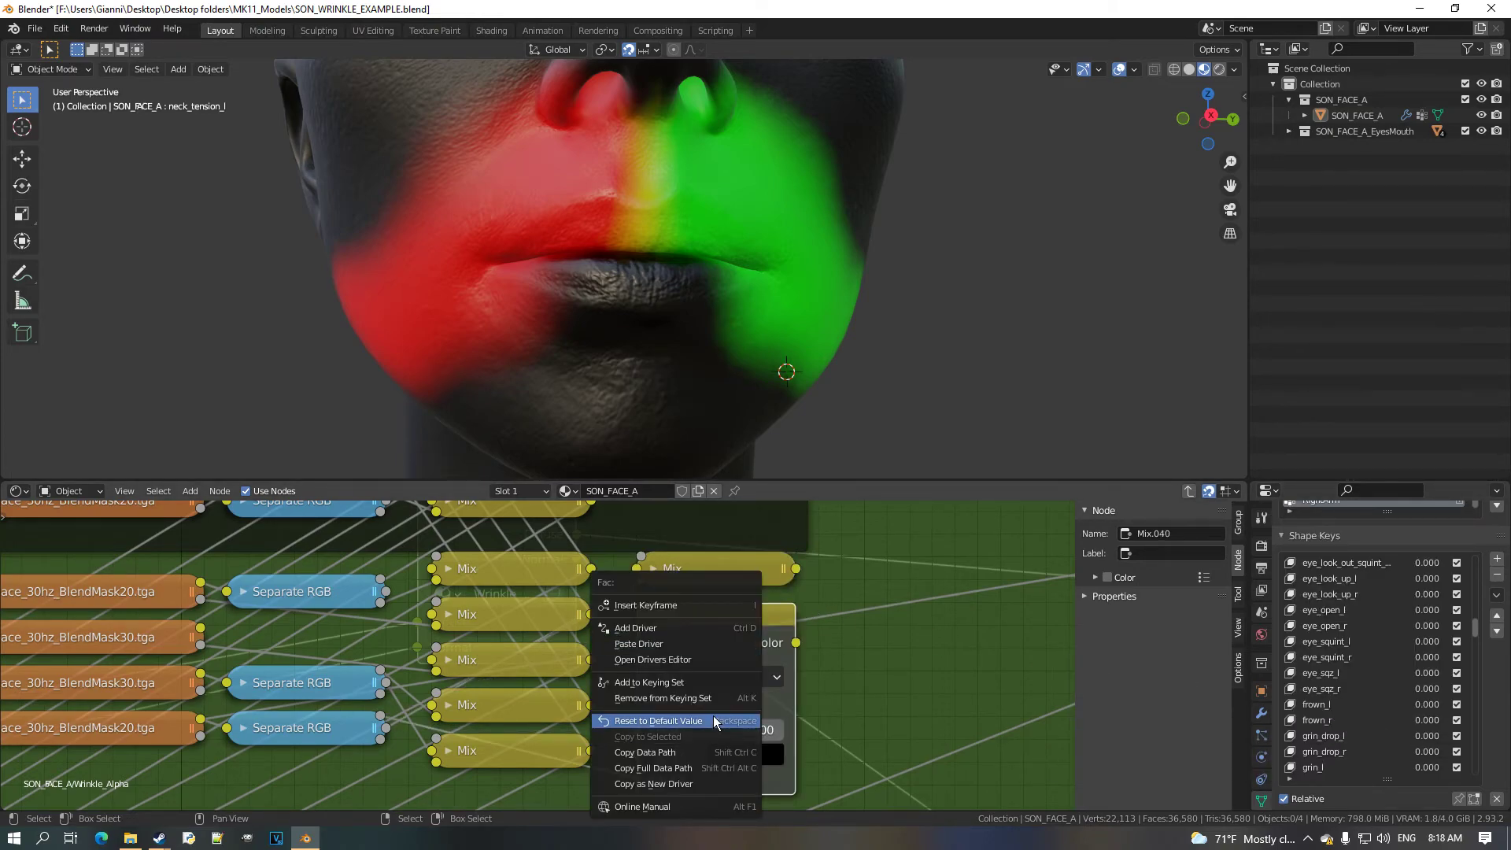
click(670, 643)
click(657, 616)
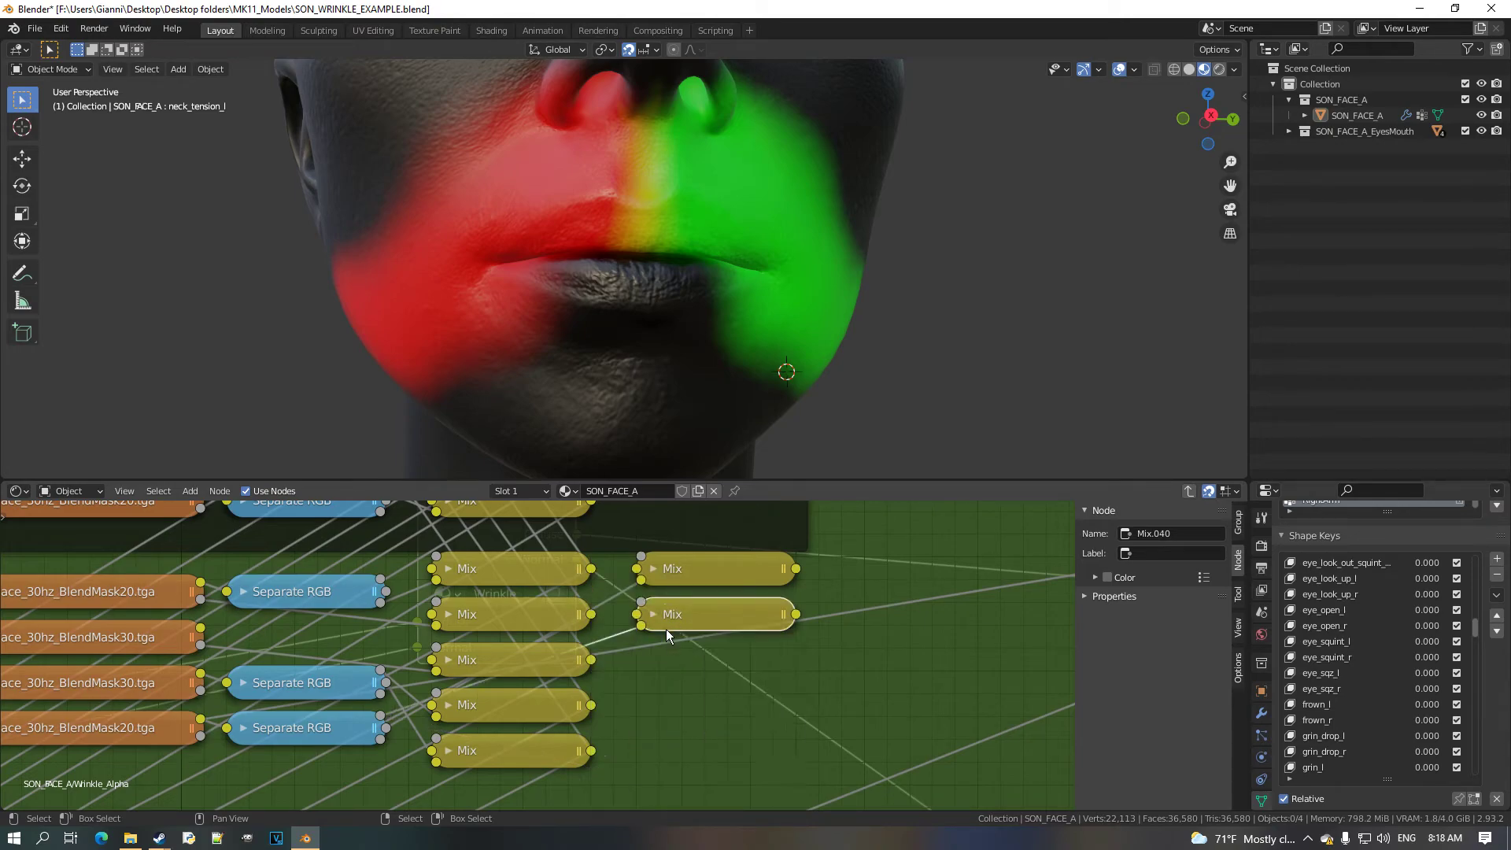
Duplicate the top two Mix nodes in the column beside the Brow_Wrinkle_Diffuse frame and place the copies next to that column.
scroll(707, 612, down, 2)
scroll(707, 613, down, 7)
middle_drag(608, 604, 624, 796)
middle_drag(452, 641, 581, 720)
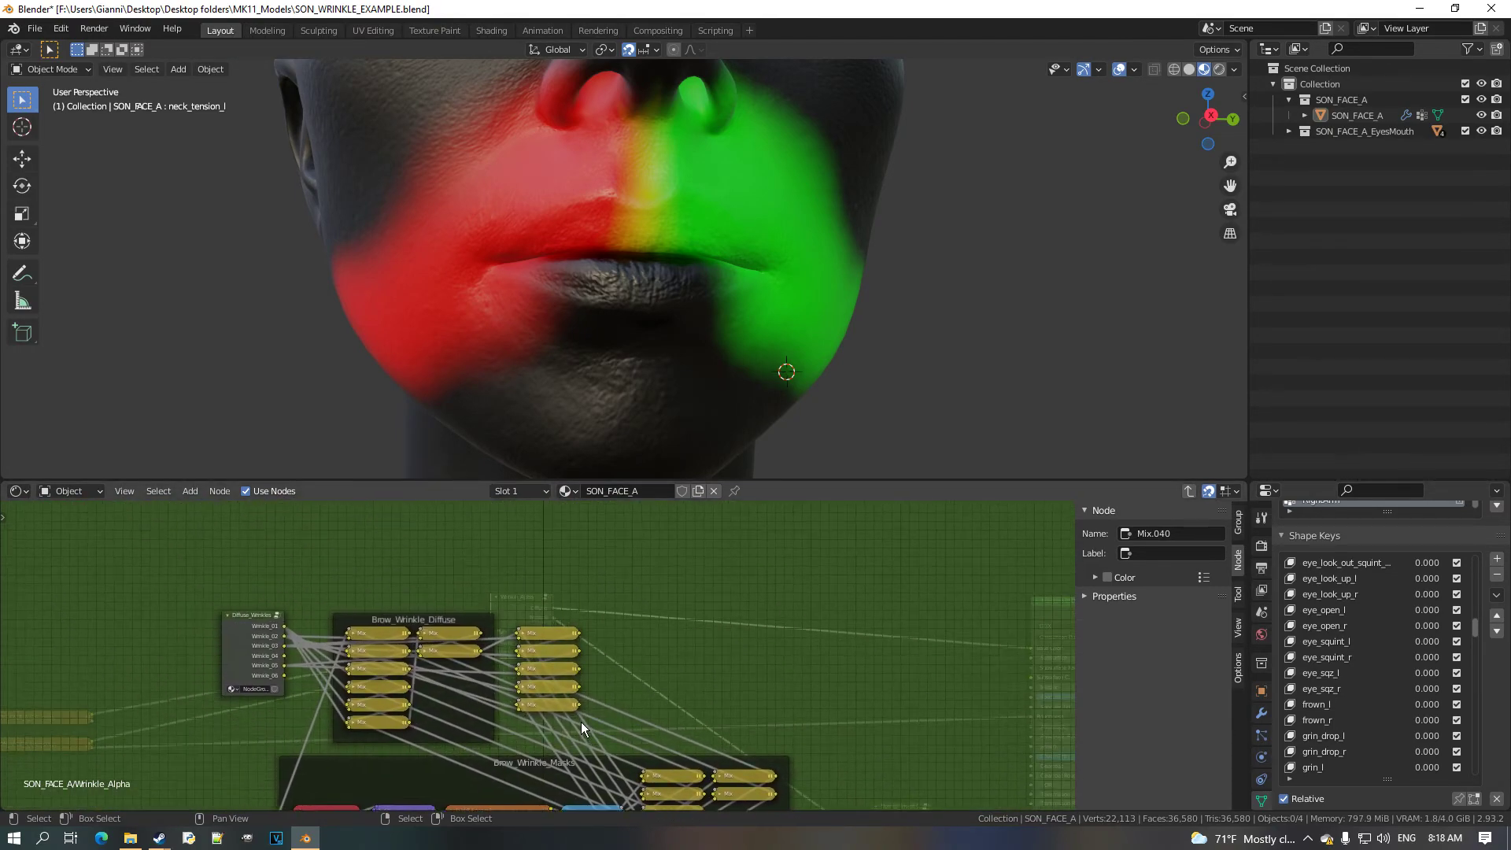
scroll(582, 720, up, 5)
scroll(566, 700, up, 2)
click(563, 597)
shift+click(573, 639)
key(shift+d)
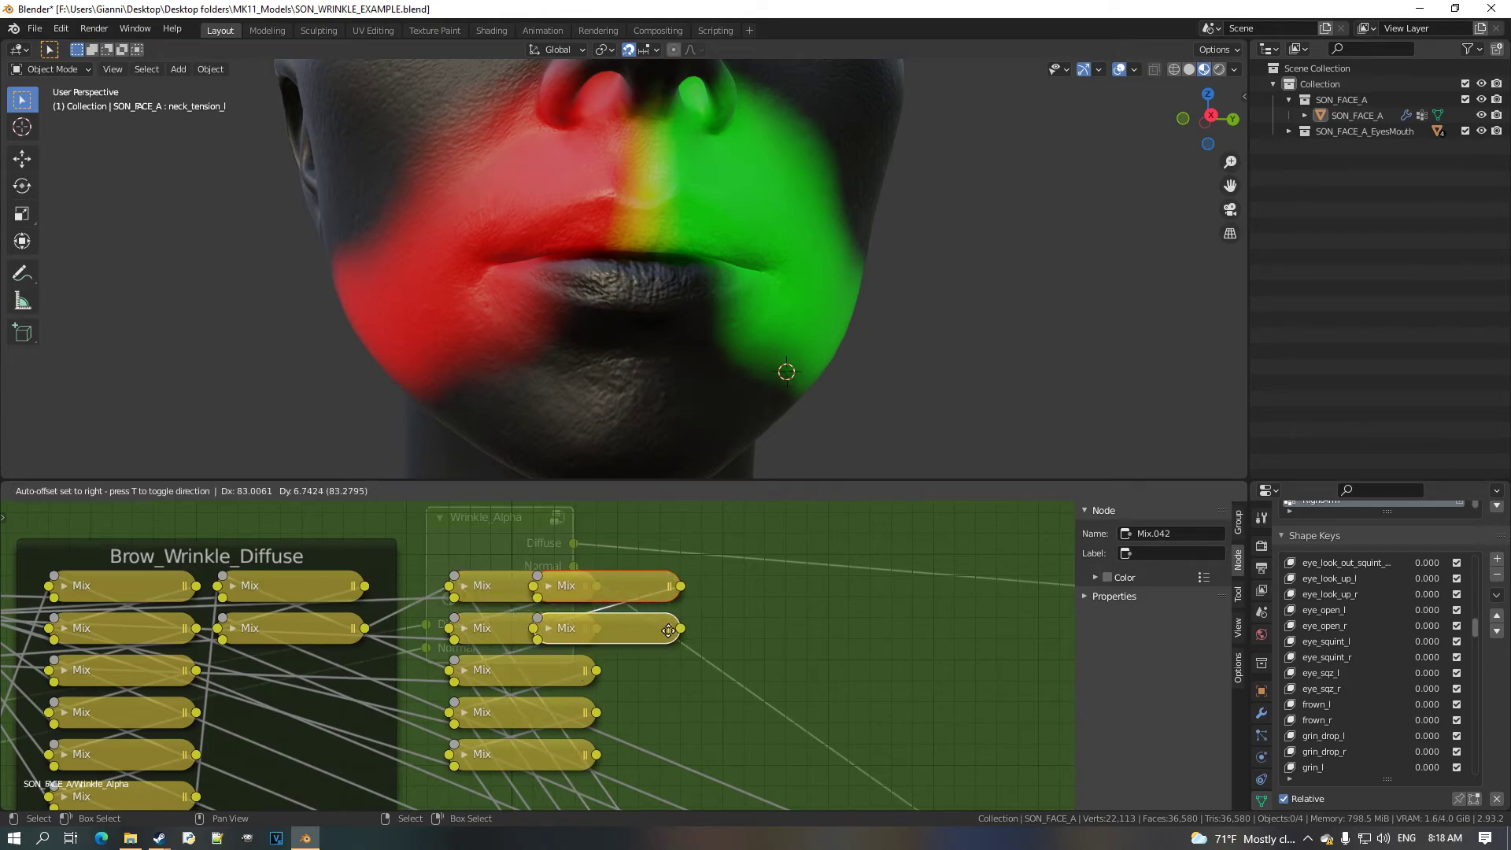
click(770, 632)
Connect the output of the diffuse column's lowest Mix node to Color1 of the upper duplicated Mix node.
scroll(565, 654, down, 1)
middle_drag(566, 653, 720, 640)
scroll(722, 642, up, 2)
drag(775, 752, 822, 571)
middle_drag(621, 679, 803, 686)
middle_drag(245, 664, 182, 659)
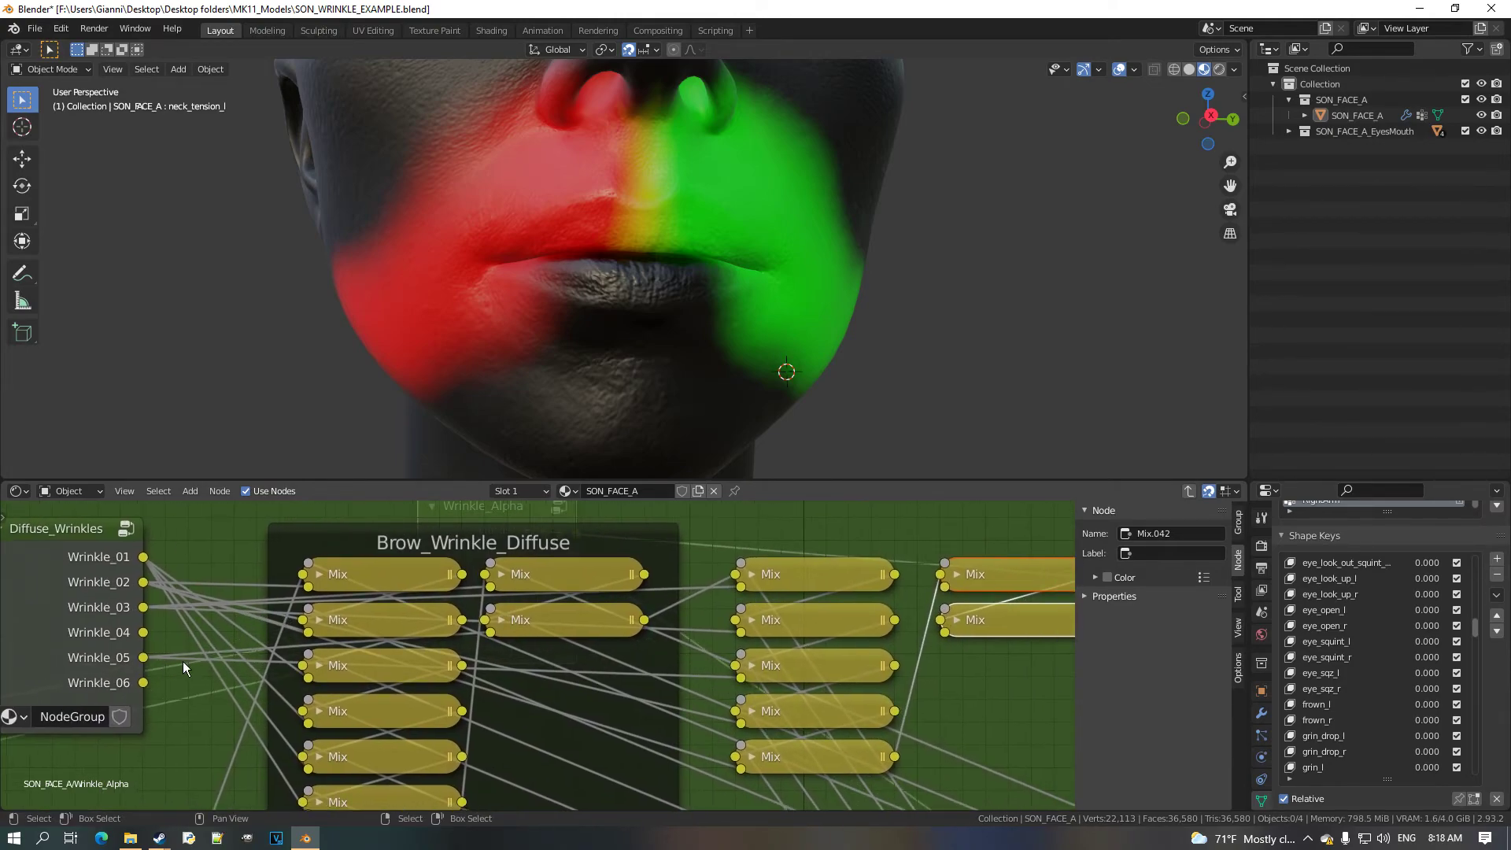
Connect Diffuse_Wrinkles' Wrinkle_05 to Color2 of both duplicated diffuse Mix nodes and the two frown mask Mix outputs to their Fac inputs.
drag(144, 658, 949, 597)
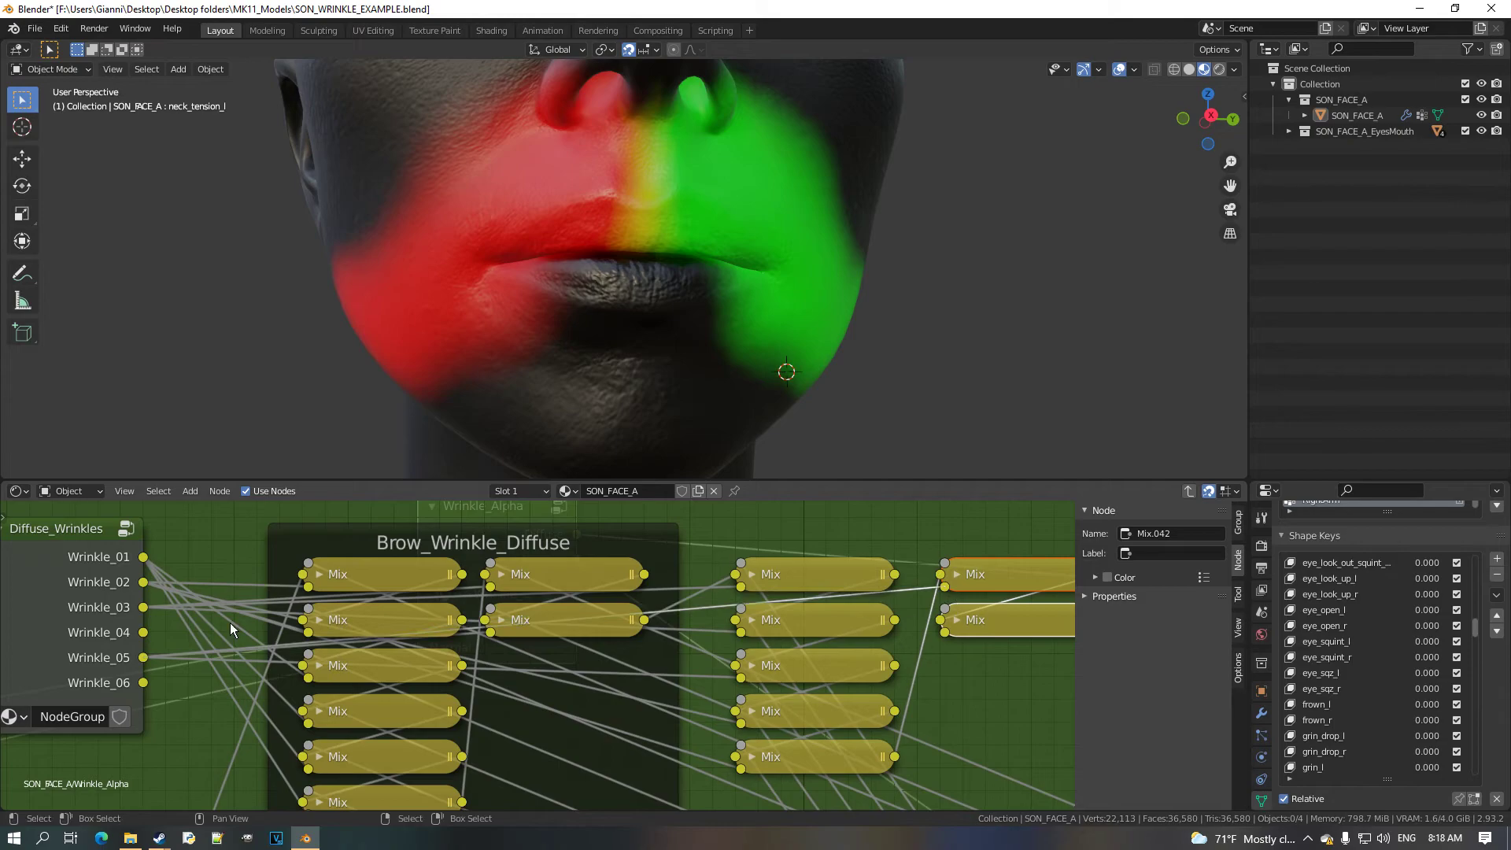
drag(144, 681, 948, 634)
scroll(851, 716, down, 2)
scroll(852, 717, down, 3)
middle_drag(830, 775, 650, 657)
scroll(650, 658, down, 4)
middle_drag(758, 702, 590, 560)
scroll(590, 560, down, 1)
middle_drag(666, 673, 644, 770)
click(620, 753)
drag(624, 753, 454, 527)
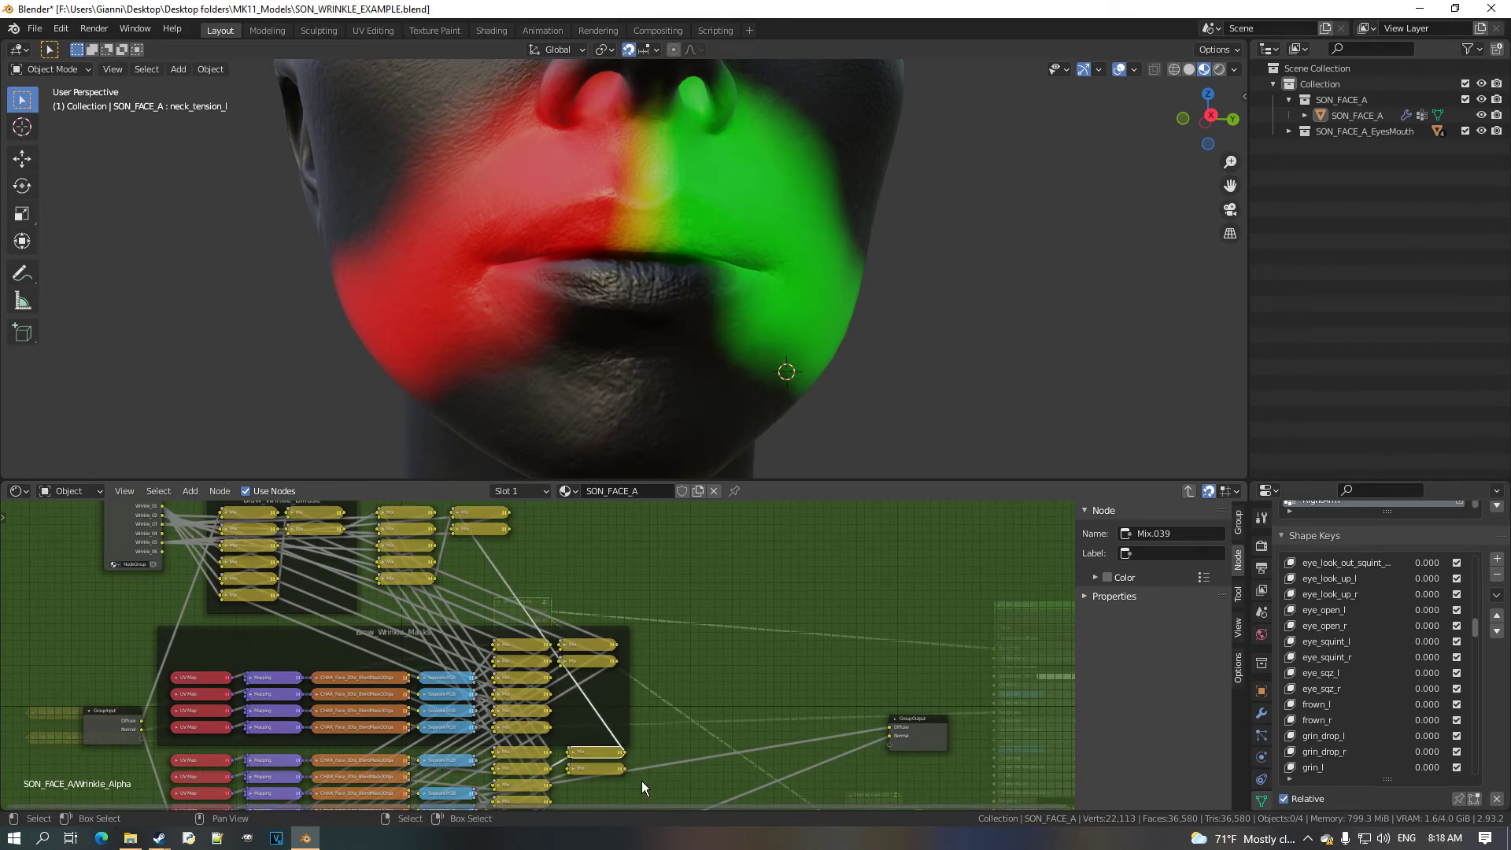
drag(624, 769, 464, 530)
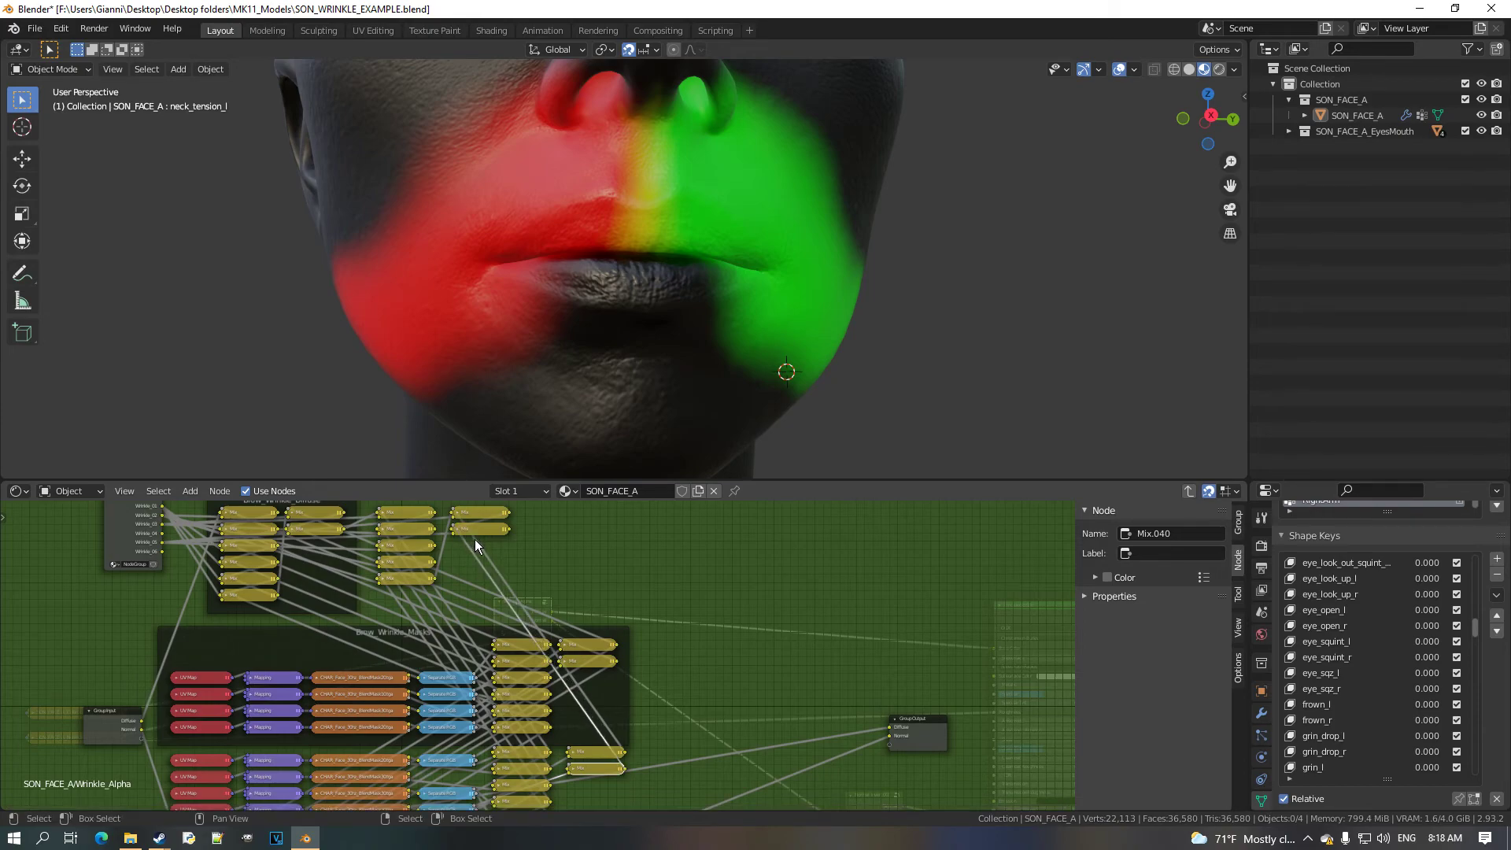
Connect the output of the lower duplicated diffuse Mix node to the Diffuse input of the Group Output node.
middle_drag(552, 640, 452, 546)
drag(443, 541, 834, 749)
Duplicate the top two Mix nodes in the column beside the Brow_Wrinkle_Normals frame and place the copies next to that column.
middle_drag(834, 749, 666, 548)
scroll(550, 636, up, 4)
middle_drag(376, 627, 502, 597)
scroll(502, 597, up, 4)
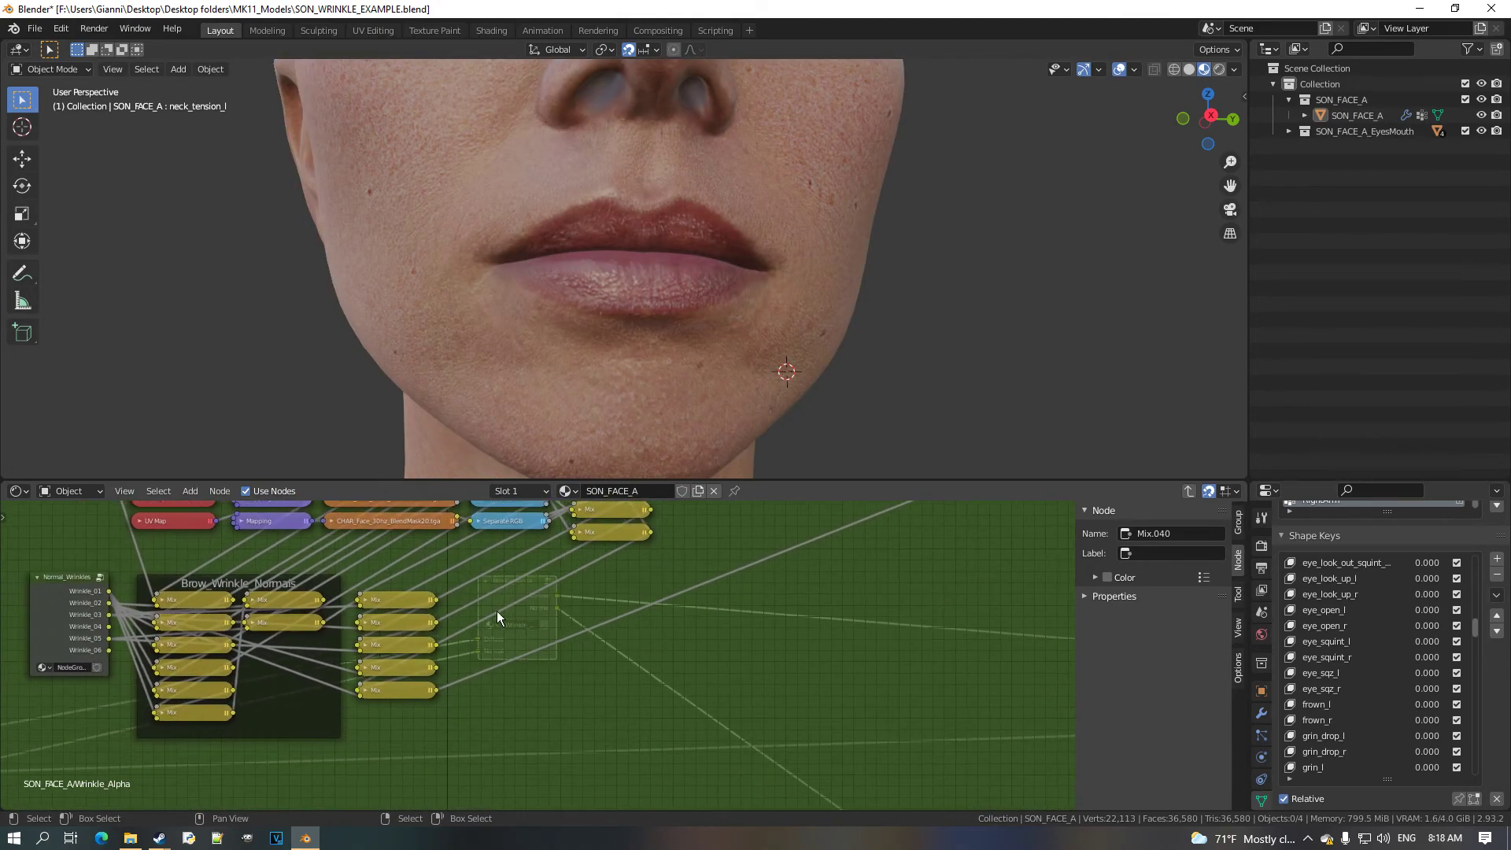
scroll(517, 654, up, 1)
click(405, 598)
shift+click(424, 624)
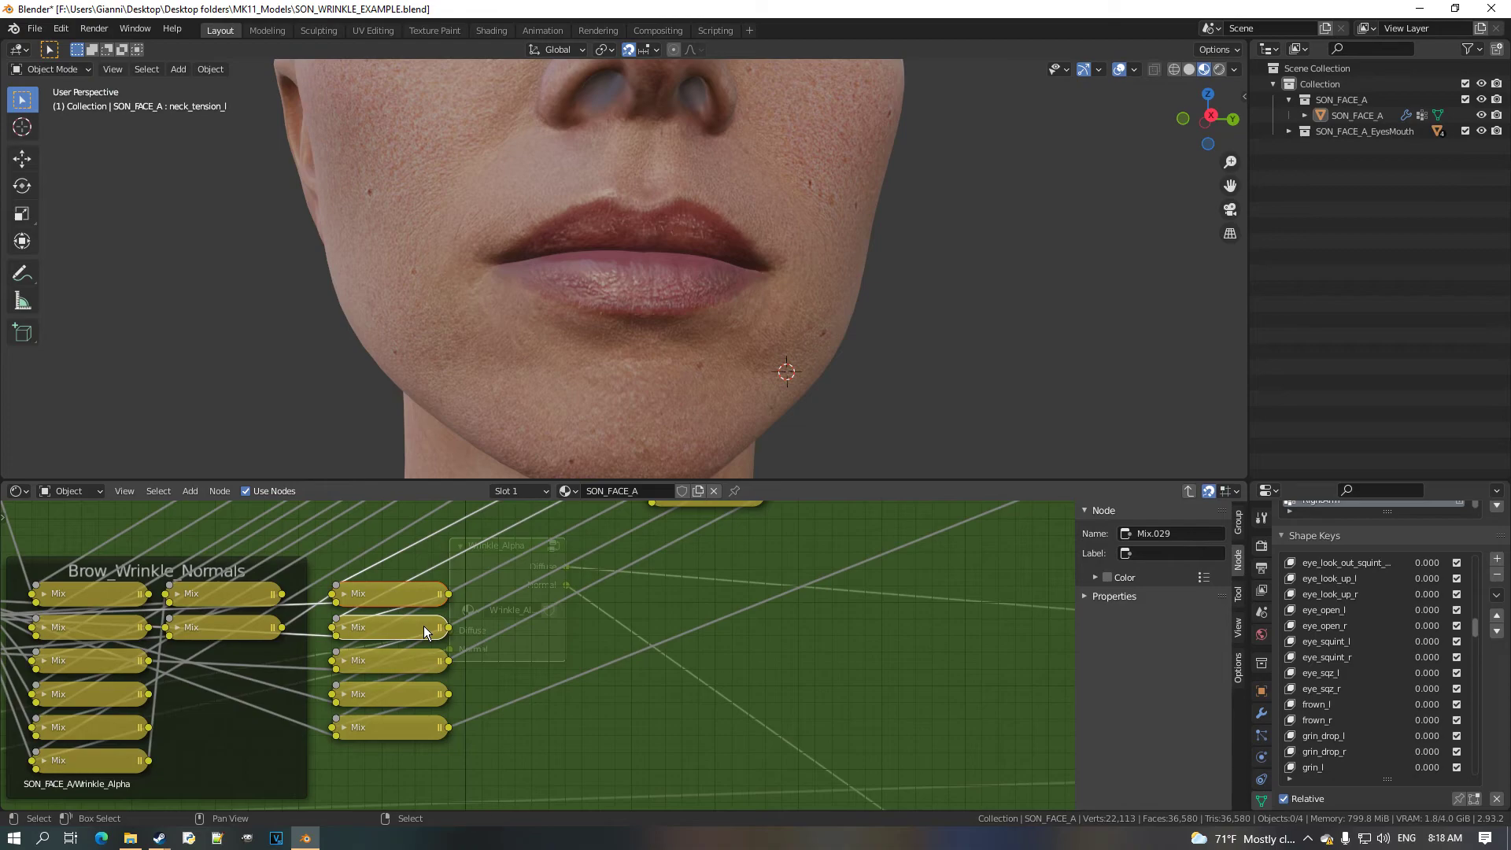
key(shift+d)
click(644, 735)
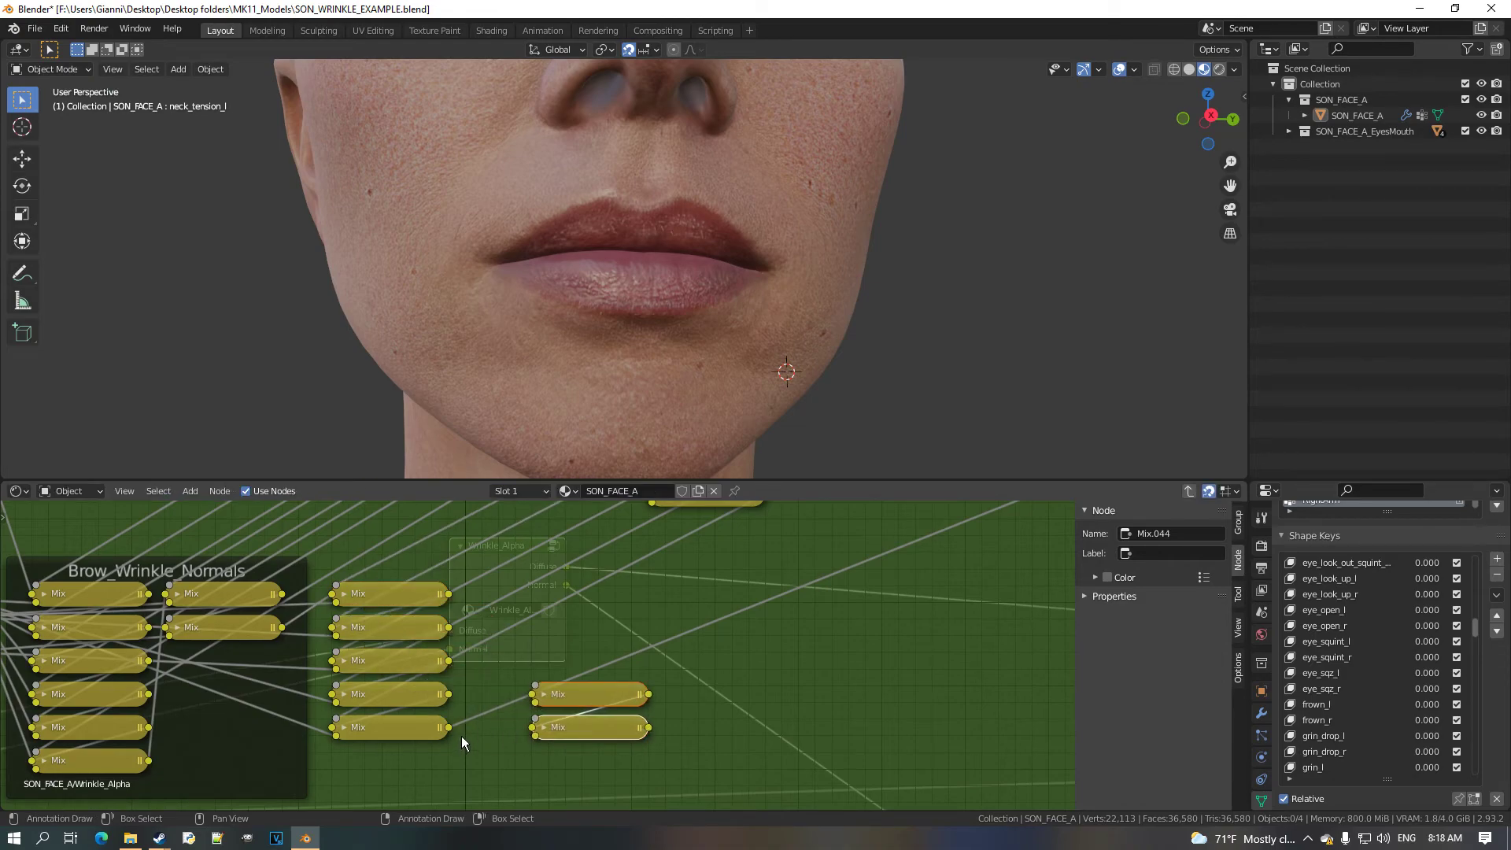
Connect the normals column's lowest Mix node to Color1 of the upper copy and align the copies with the column's top two nodes.
drag(541, 708, 546, 702)
key(g)
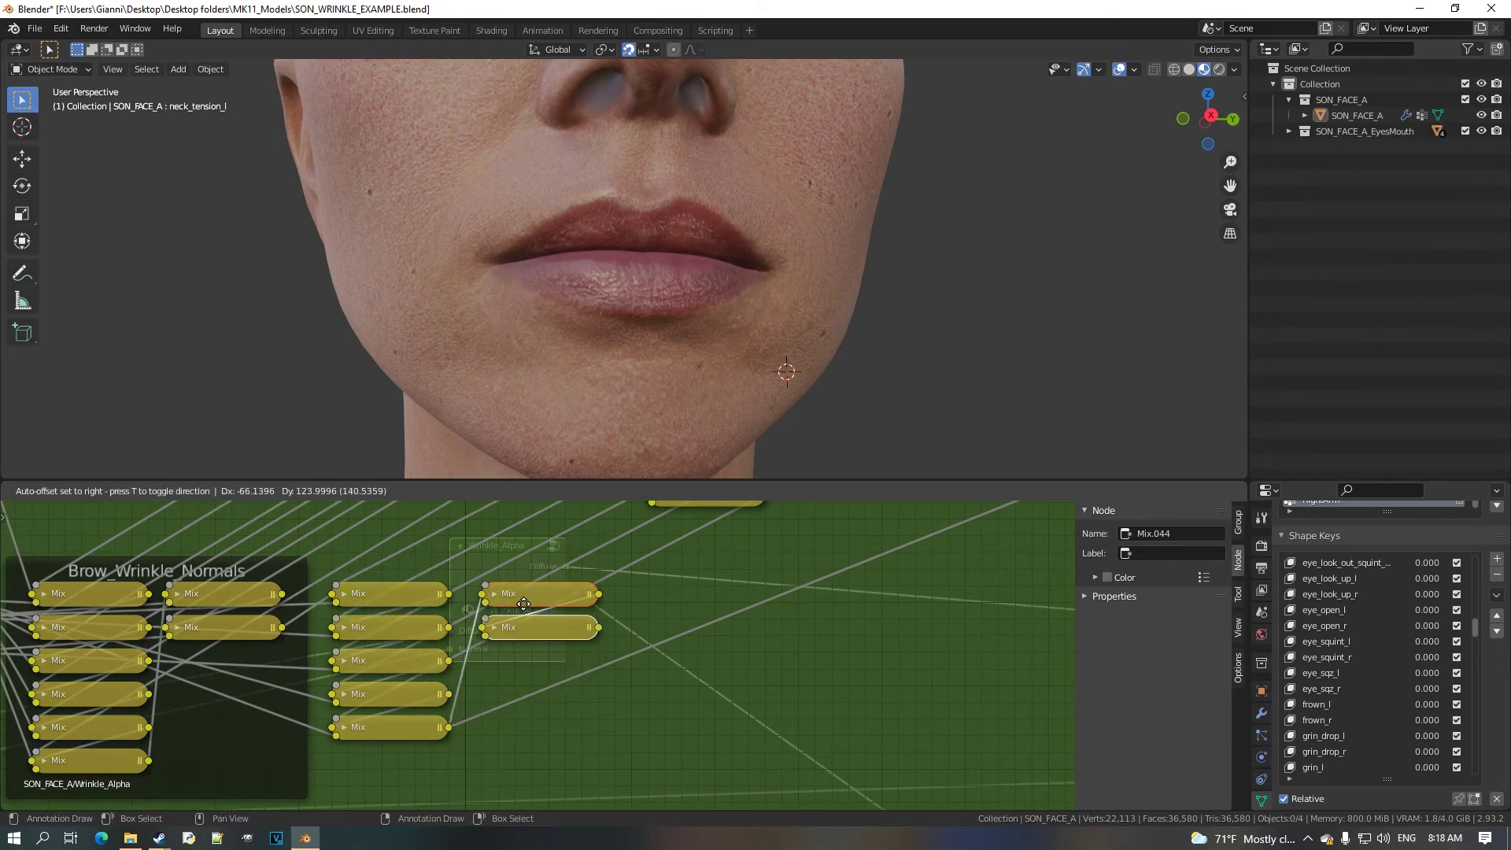
click(517, 604)
Connect the Wrinkle_05 output of Normal_Wrinkles to Color2 of both duplicated normal Mix nodes.
middle_drag(517, 604, 746, 616)
scroll(649, 598, up, 1)
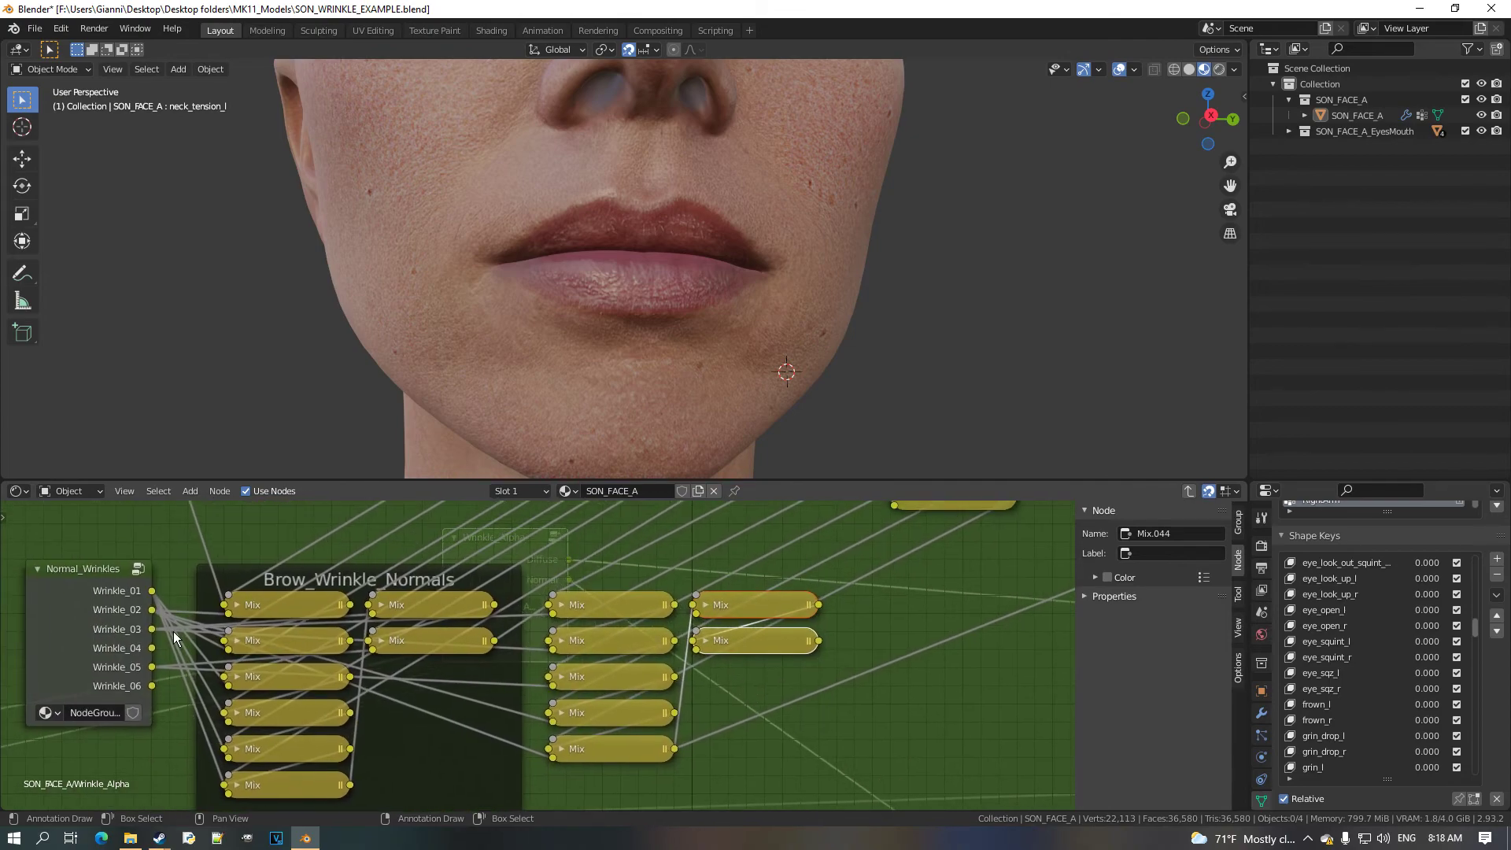
drag(155, 668, 697, 629)
drag(161, 676, 710, 658)
Connect the upper and lower frown mask Mix outputs to the Fac inputs of the corresponding duplicated normal Mix nodes.
scroll(839, 615, down, 2)
middle_drag(989, 523, 800, 636)
middle_drag(850, 560, 816, 592)
drag(868, 539, 461, 749)
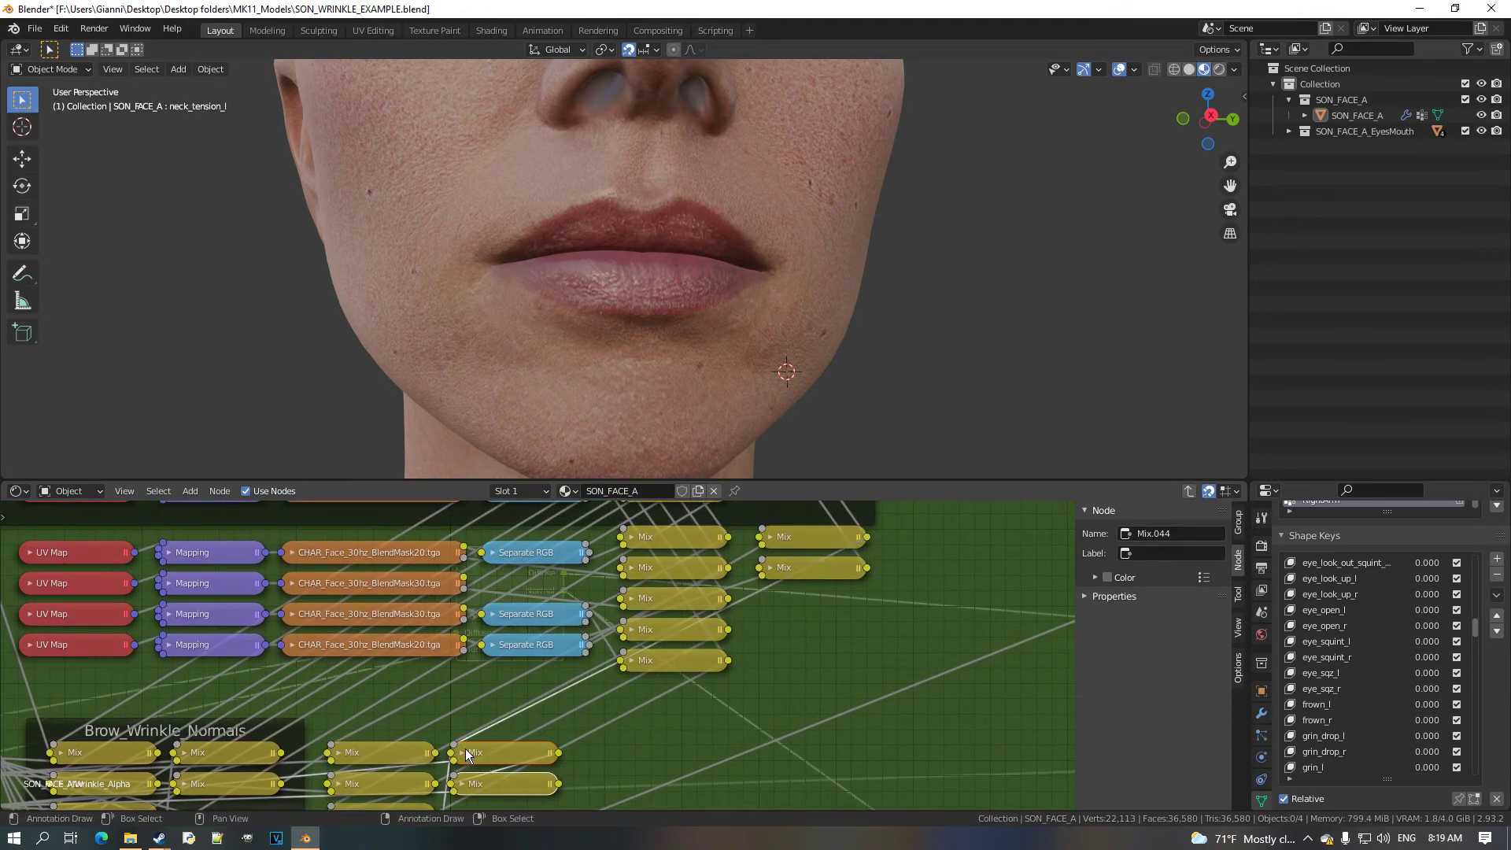
click(864, 572)
drag(866, 568, 464, 784)
Connect the output of the lower duplicated normal Mix node to the Normal input of the Group Output node.
middle_drag(465, 784, 269, 708)
scroll(747, 703, down, 1)
drag(199, 761, 895, 532)
Test the frown wrinkles by switching the frown_l and frown_r shape keys between 1.000 and 0.000 and viewing the mouth and chin.
middle_drag(811, 600, 716, 728)
scroll(715, 729, down, 1)
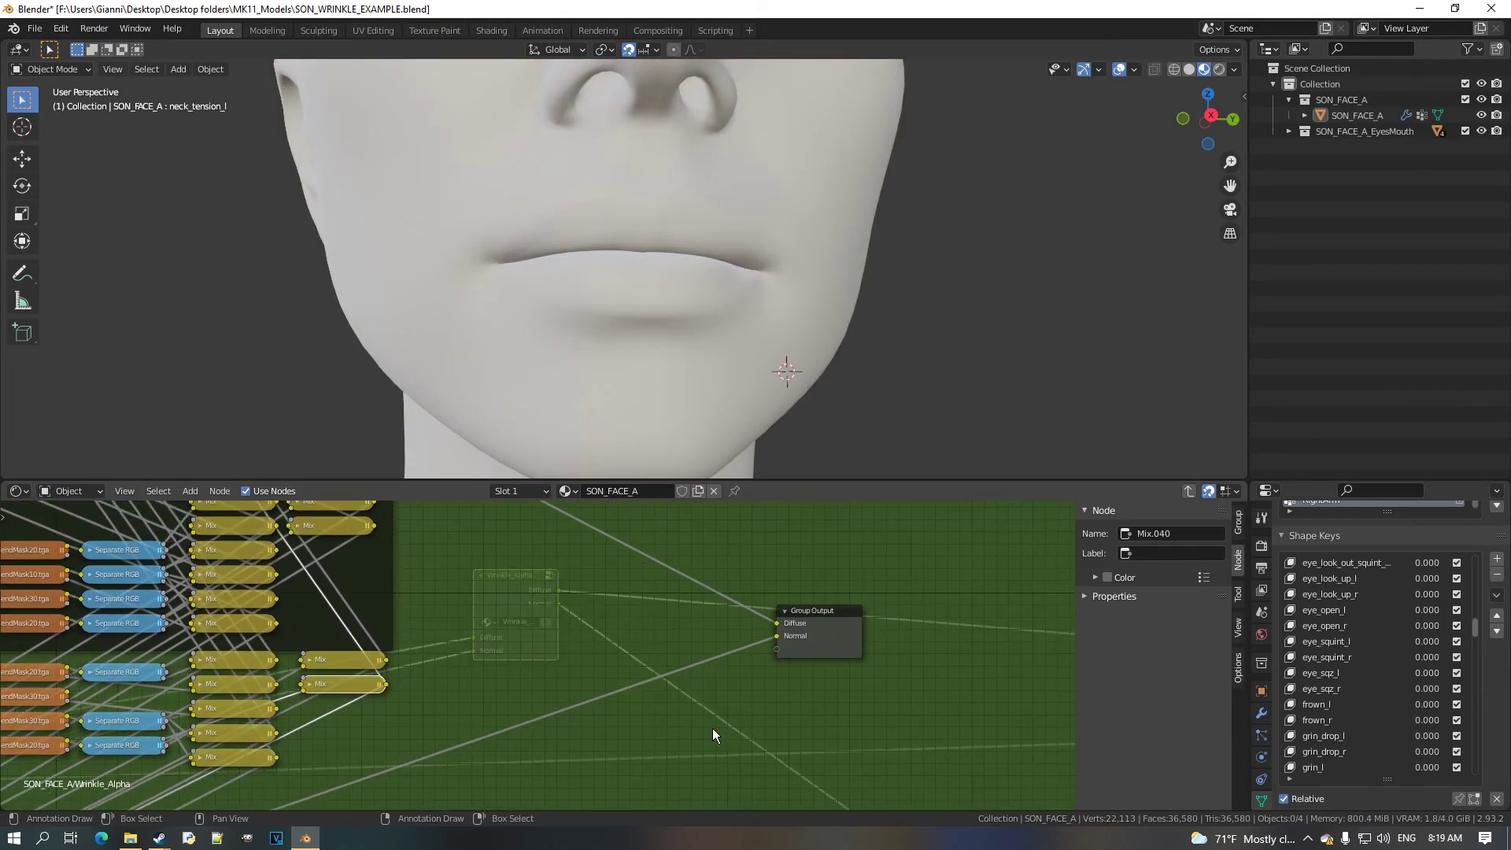
drag(1432, 705, 1499, 720)
mouse_move(828, 347)
middle_down()
mouse_move(743, 340)
mouse_move(867, 332)
mouse_move(821, 336)
middle_up()
drag(1446, 720, 1379, 721)
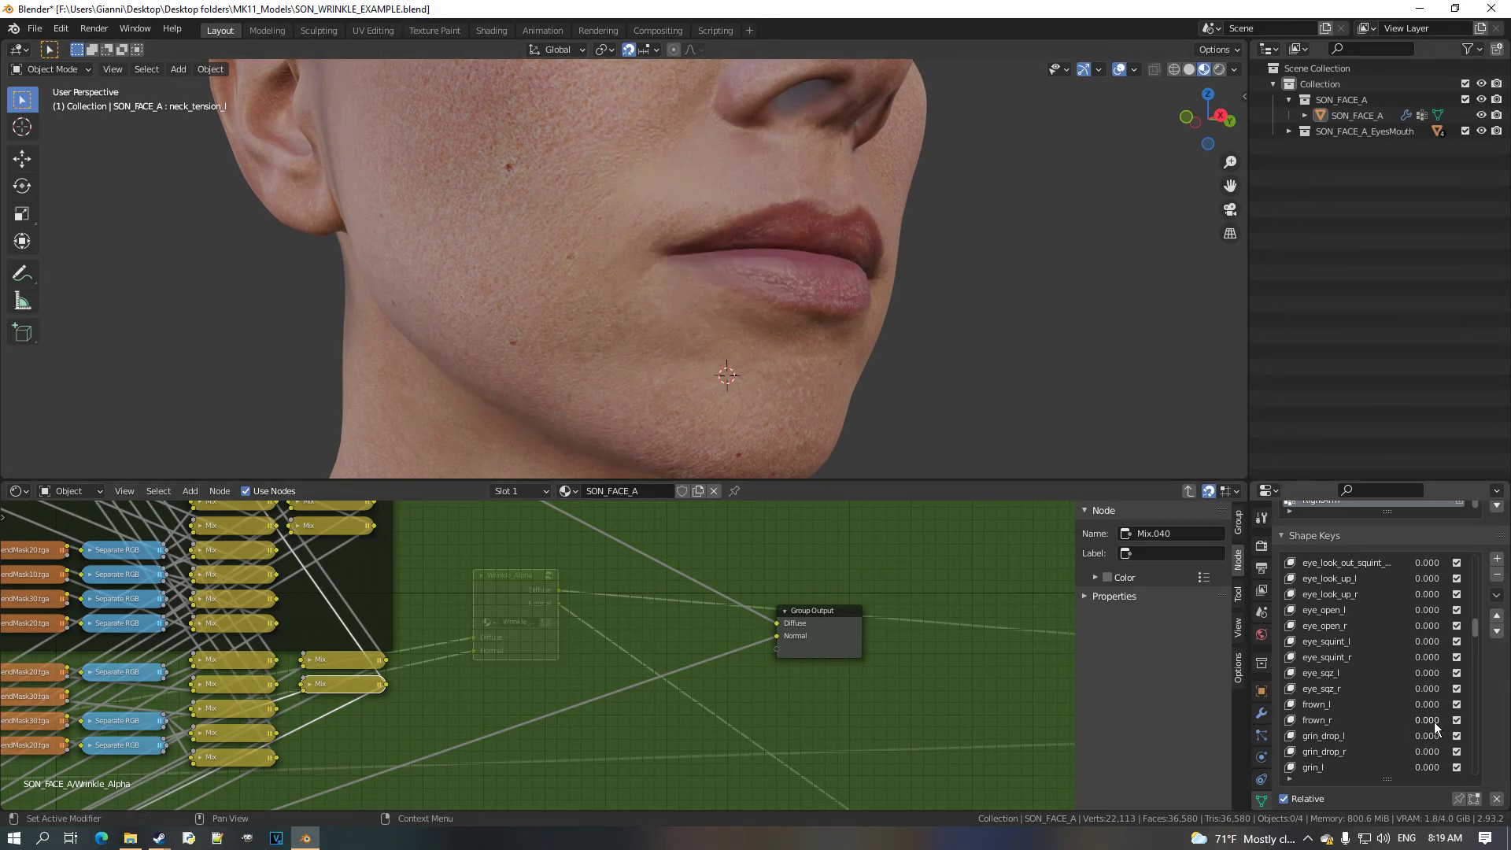
key(ctrl+z)
key(ctrl+z)
middle_drag(366, 357, 1141, 150)
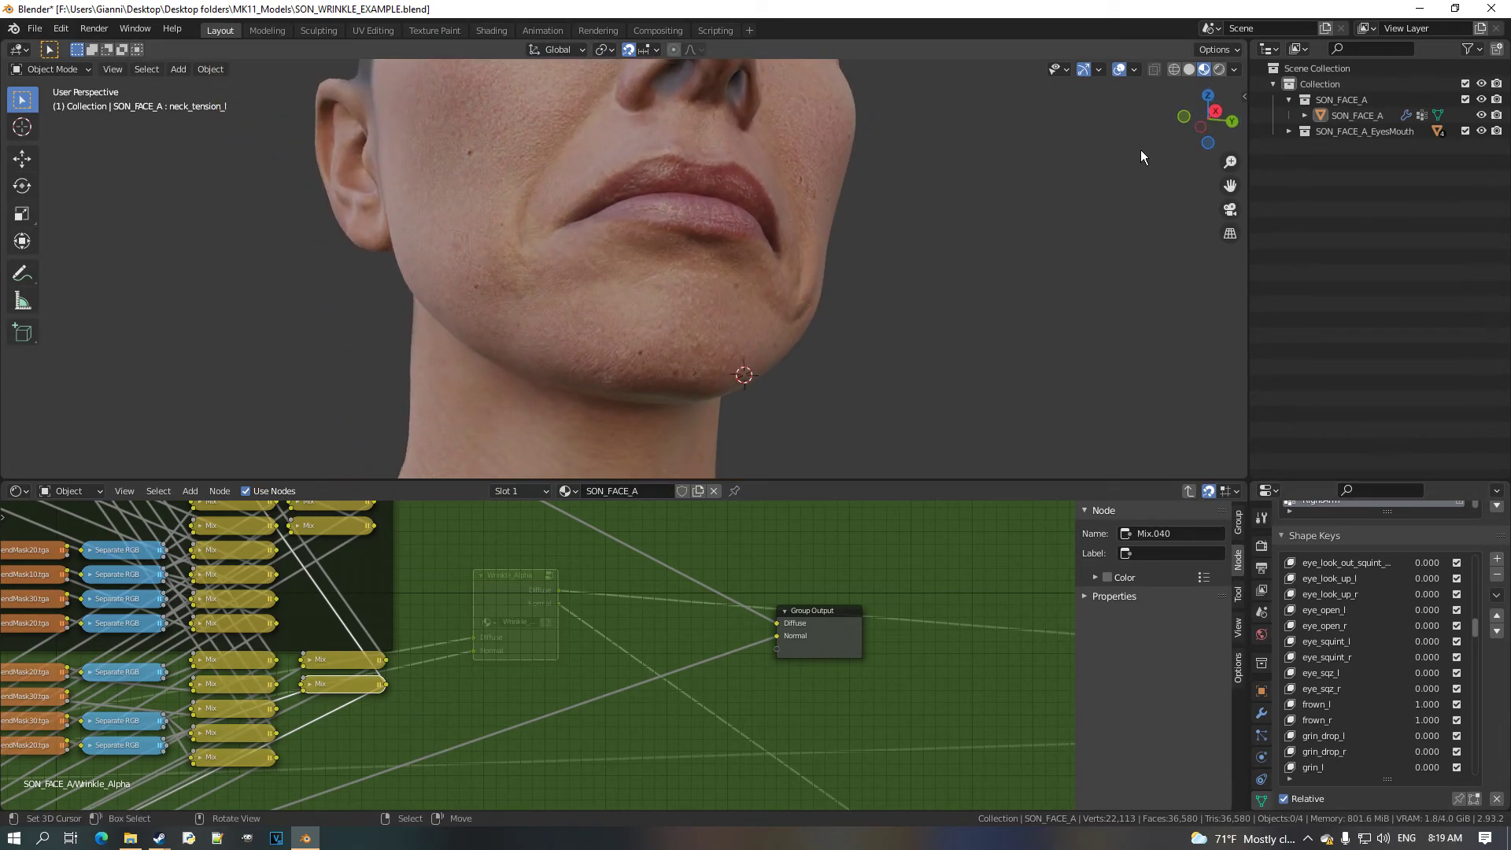
Change the viewport's material preview lighting to a darker, more directional HDRI environment.
click(1235, 73)
click(1239, 223)
click(1206, 258)
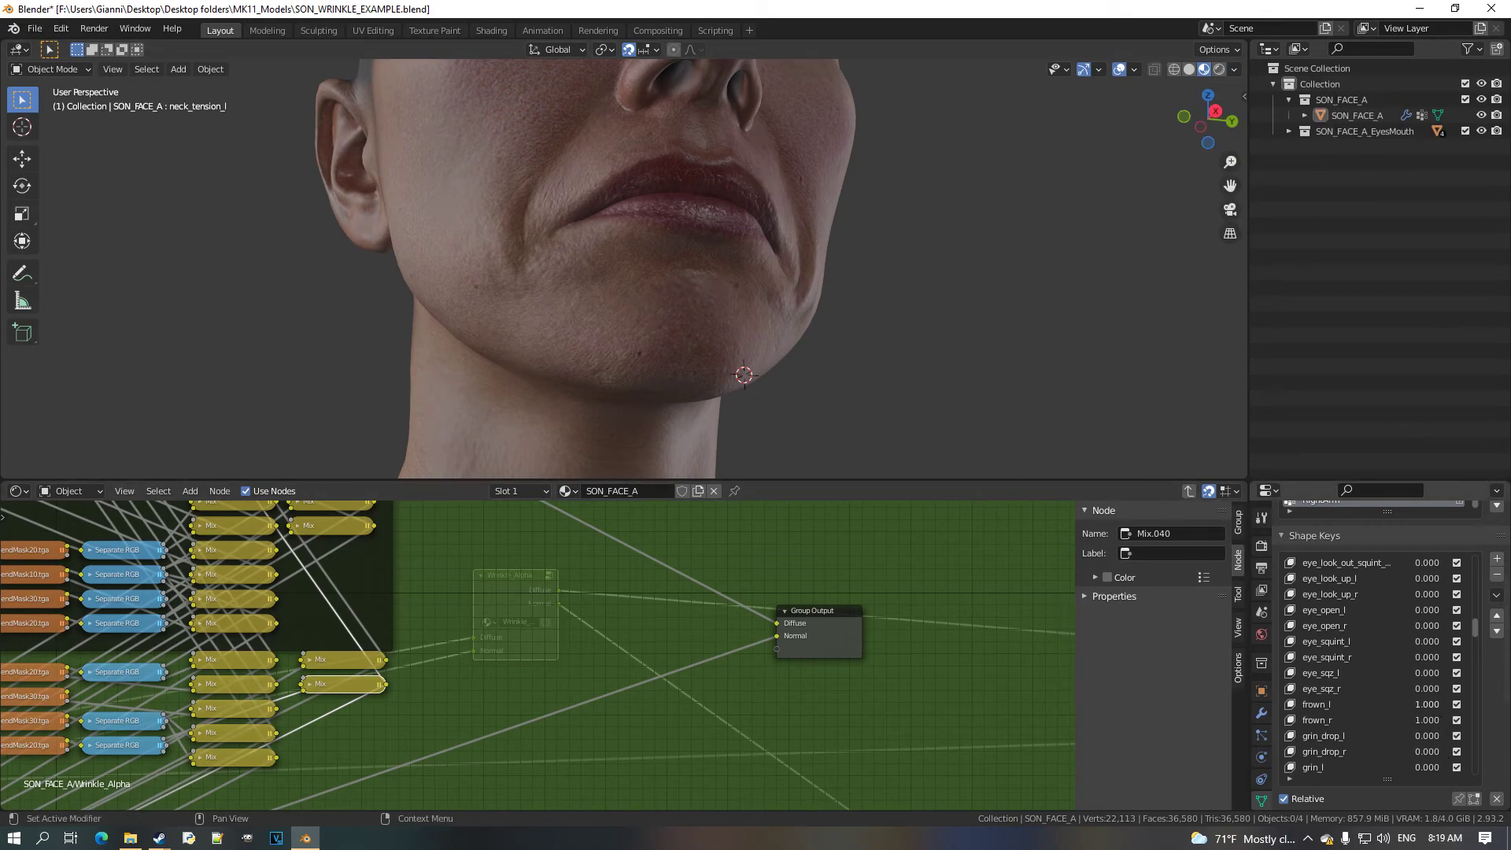
Undo, redo and again undo the frown_l and frown_r test values to compare the frown with the neutral face.
key(ctrl+z)
key(ctrl+shift+z)
key(ctrl+z)
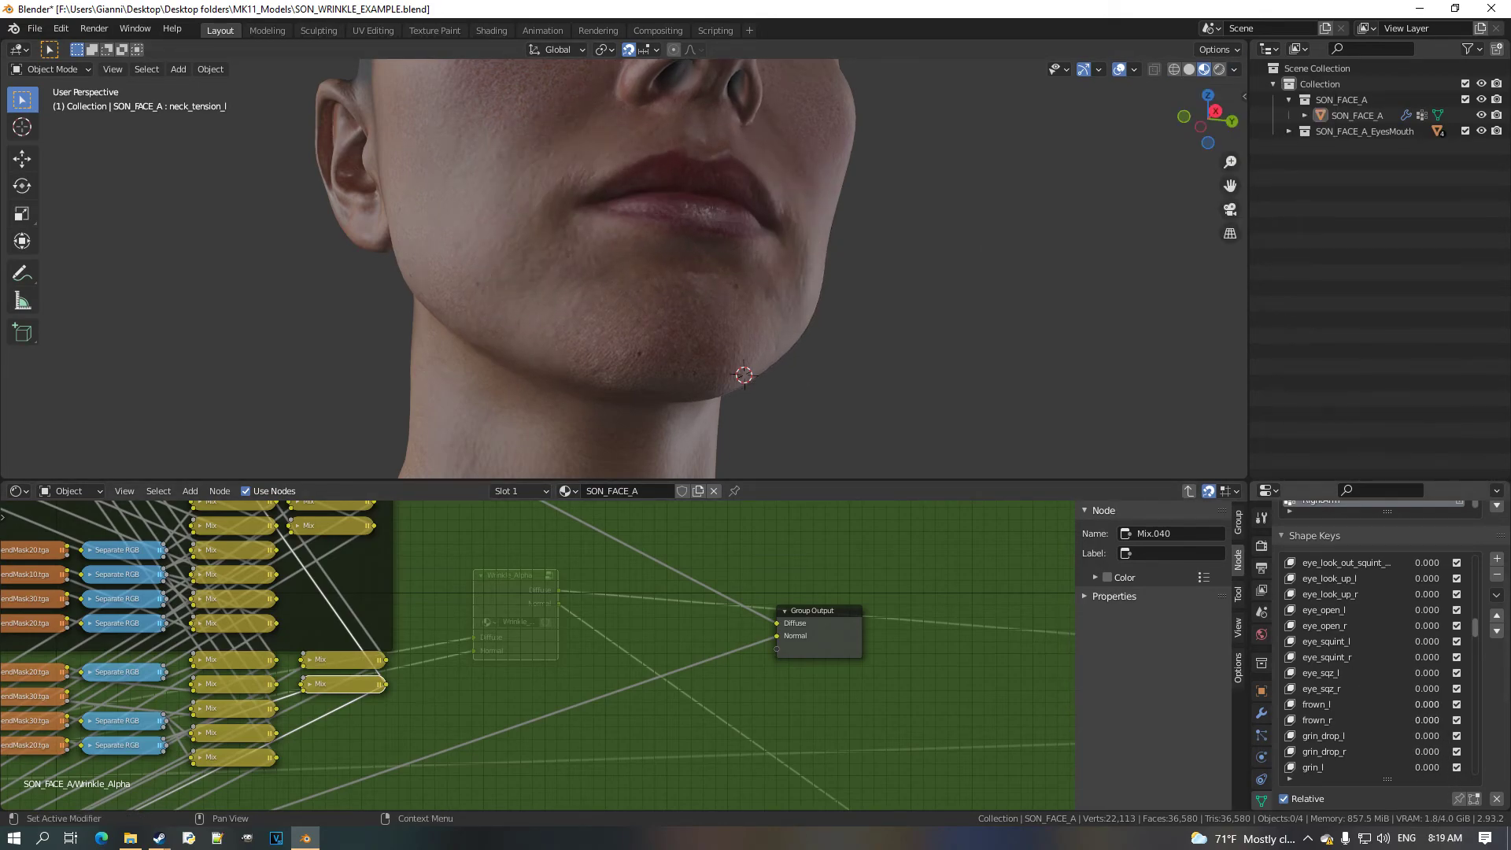
Enlarge the node editor area upward and frame the wrinkle node network in it.
scroll(608, 614, down, 5)
scroll(530, 589, up, 3)
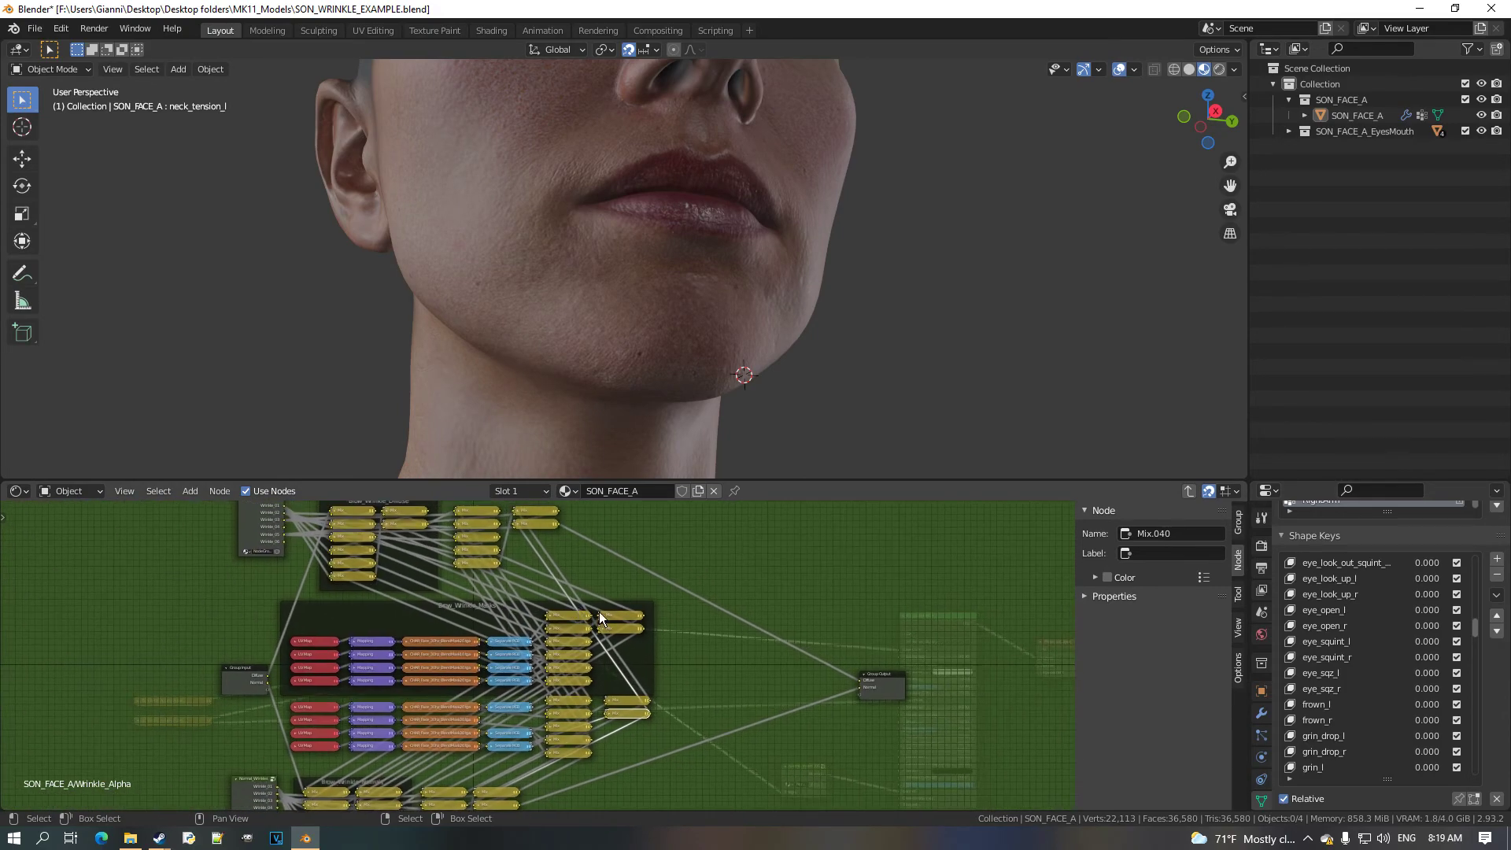
scroll(610, 629, up, 2)
drag(538, 480, 555, 370)
scroll(517, 596, up, 3)
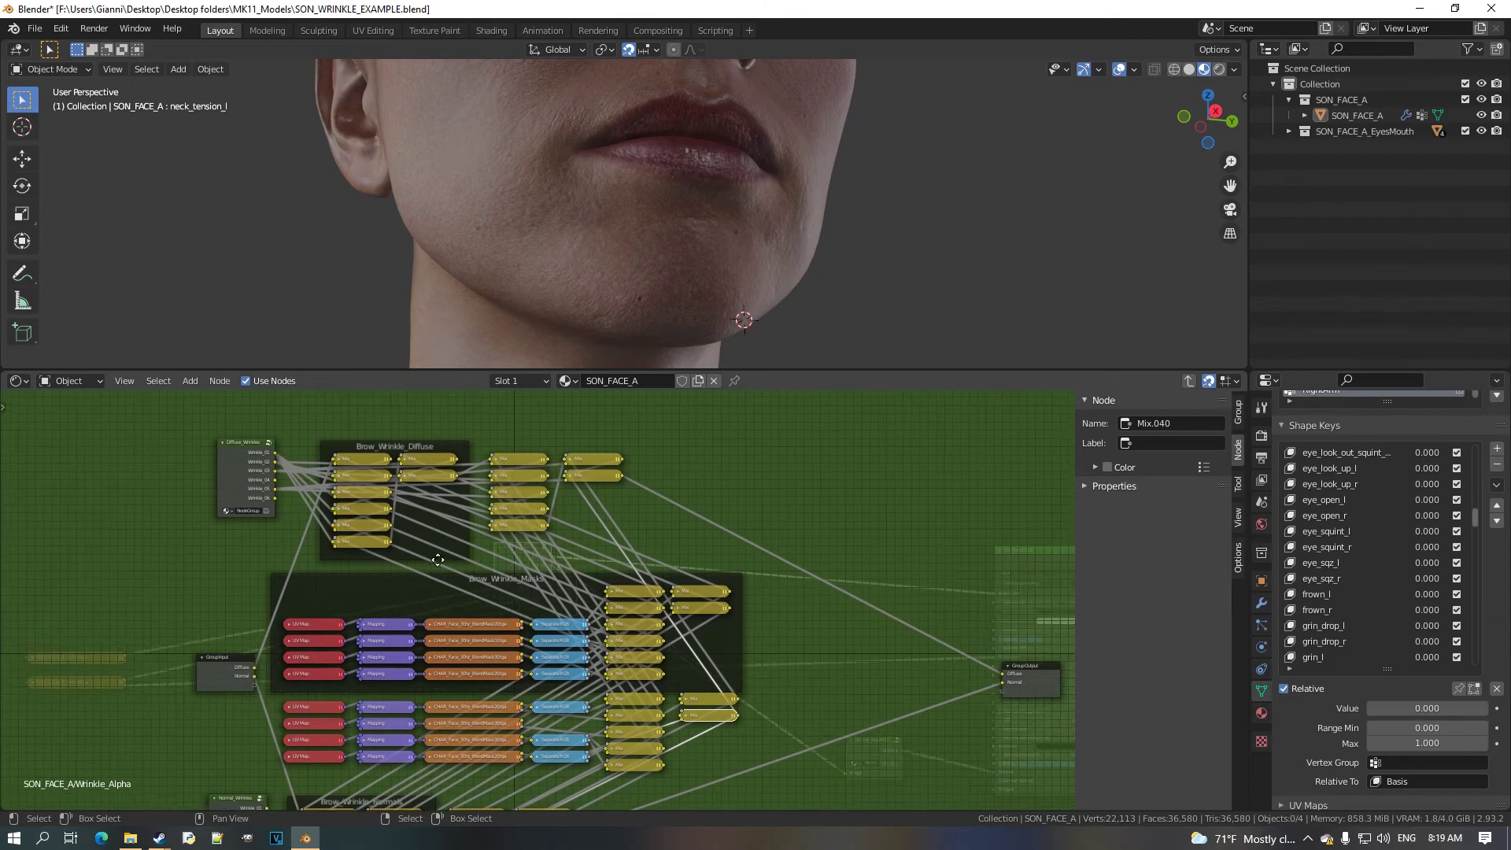
Examine how the diffuse, mask and normal Mix node columns are chained and linked to the Group Output.
click(352, 478)
click(359, 496)
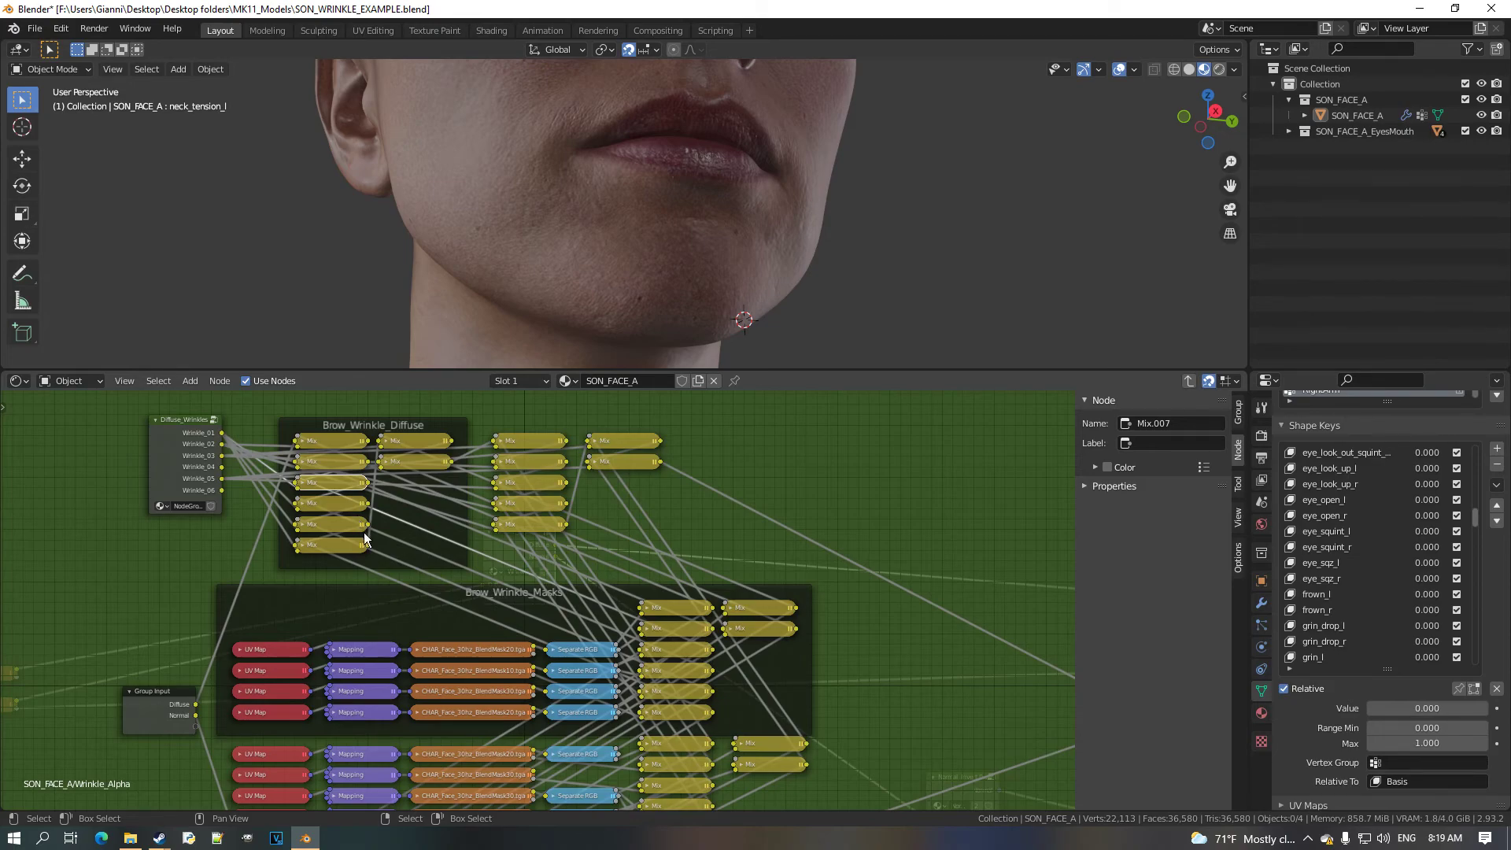
scroll(358, 524, up, 2)
click(448, 473)
scroll(531, 568, up, 1)
middle_drag(532, 568, 464, 570)
scroll(341, 606, up, 1)
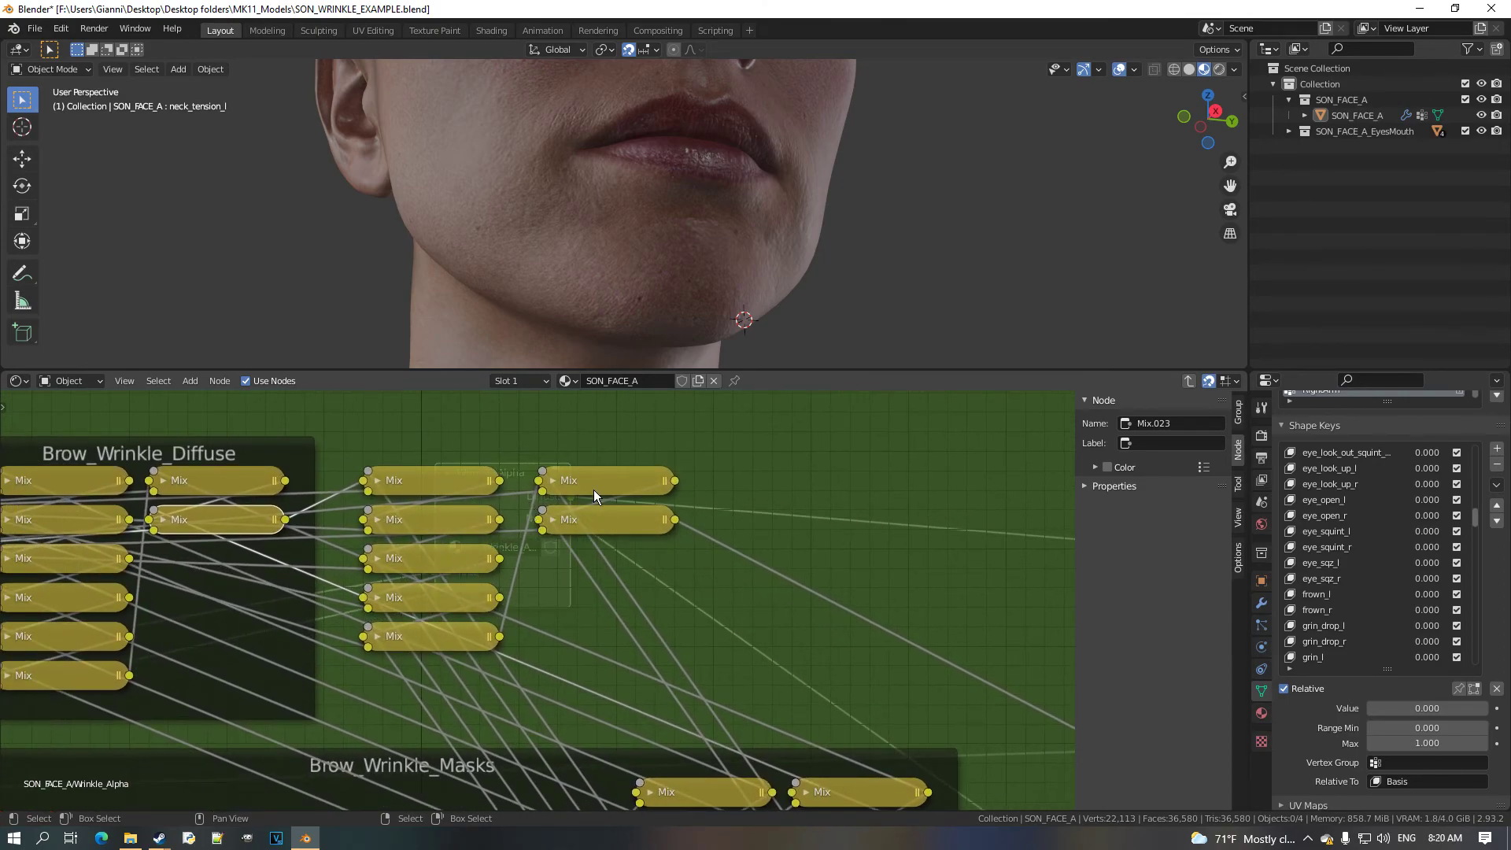
scroll(621, 584, down, 1)
middle_drag(597, 676, 537, 544)
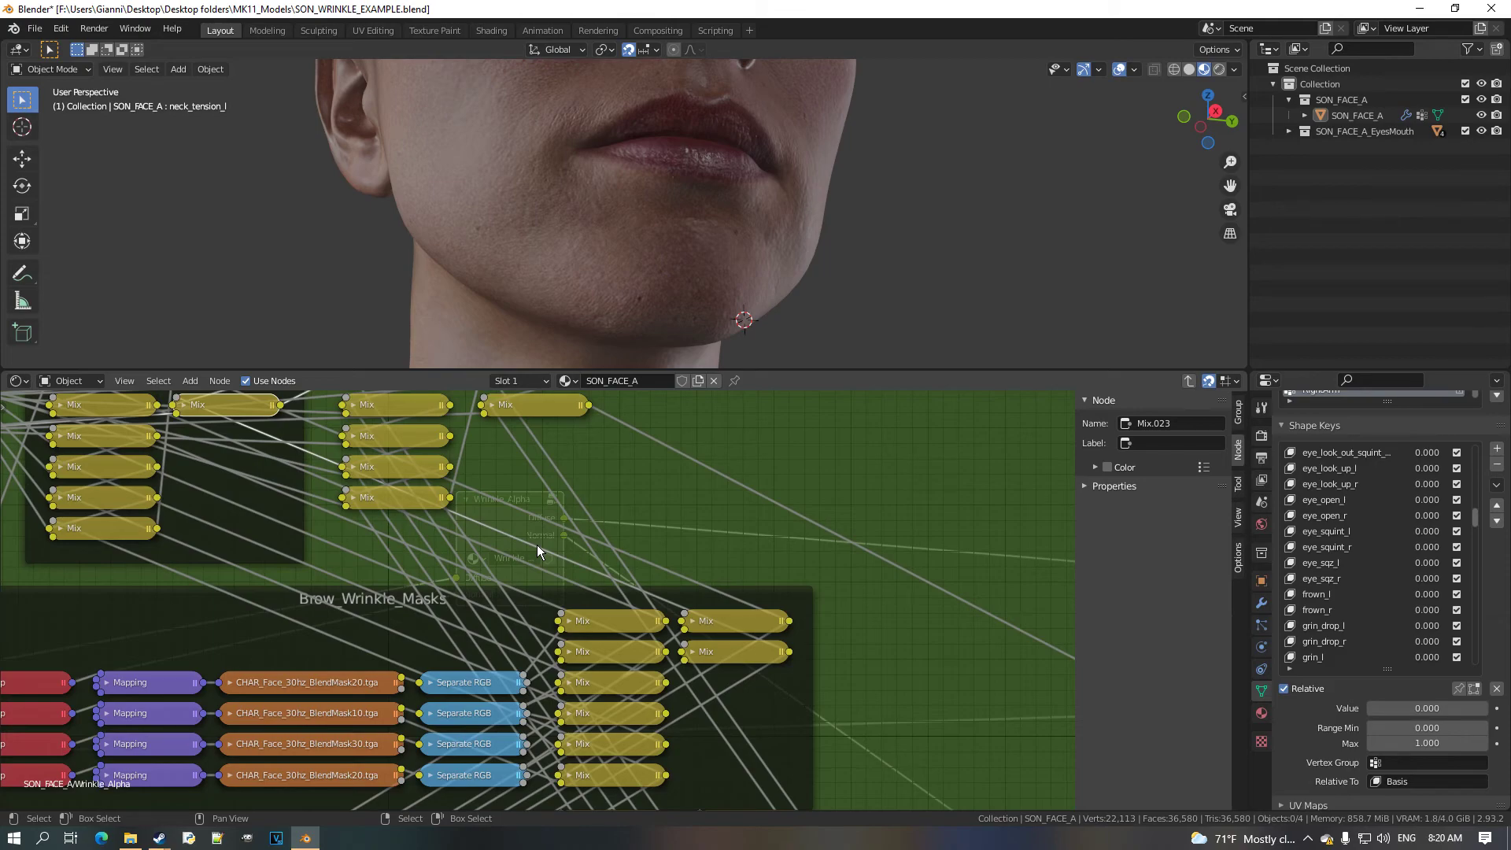
scroll(537, 545, down, 3)
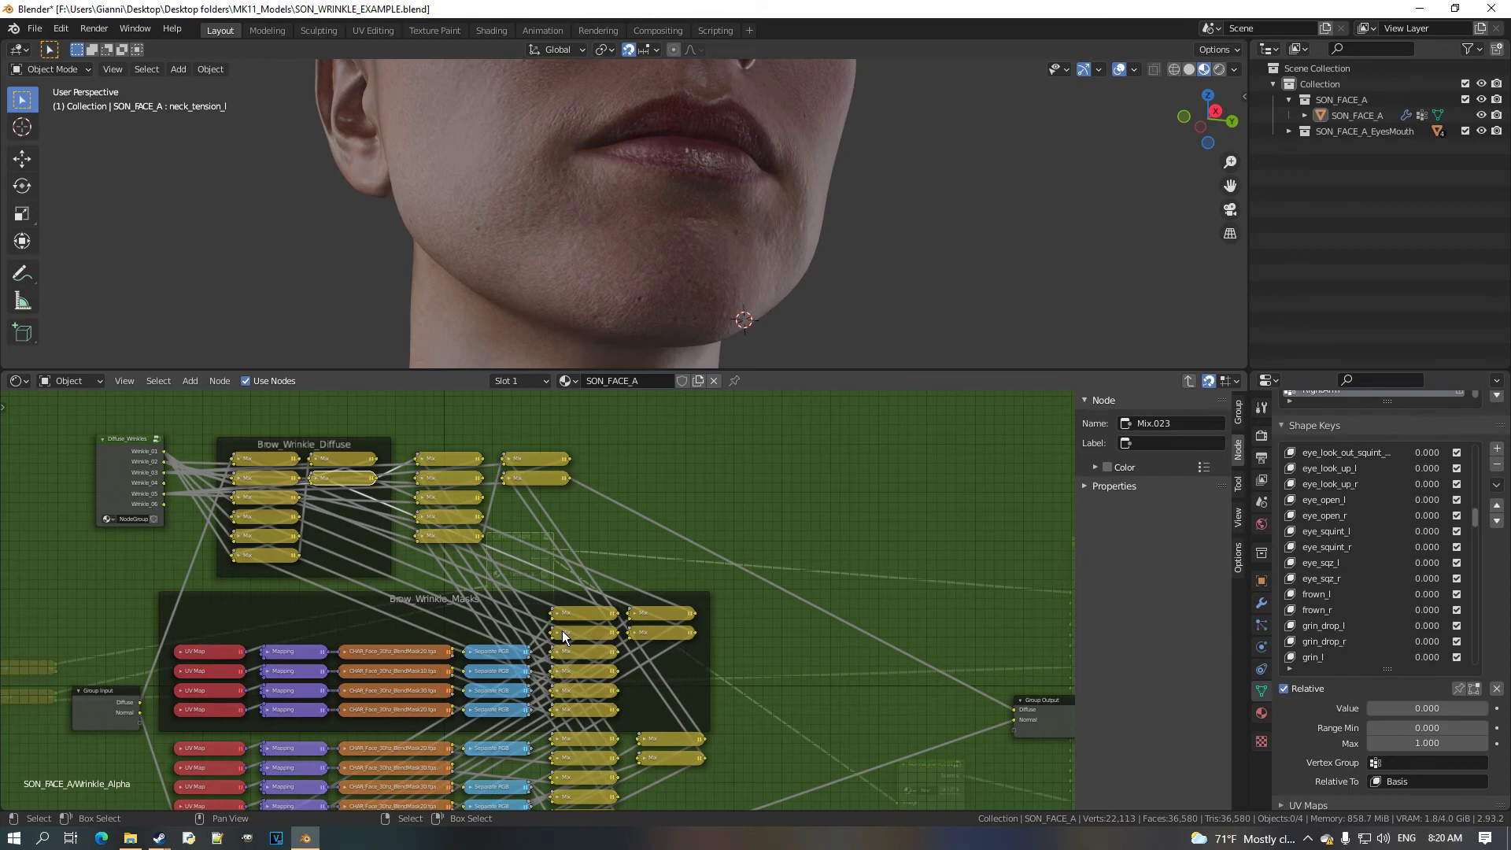
scroll(562, 631, down, 3)
middle_drag(562, 630, 577, 572)
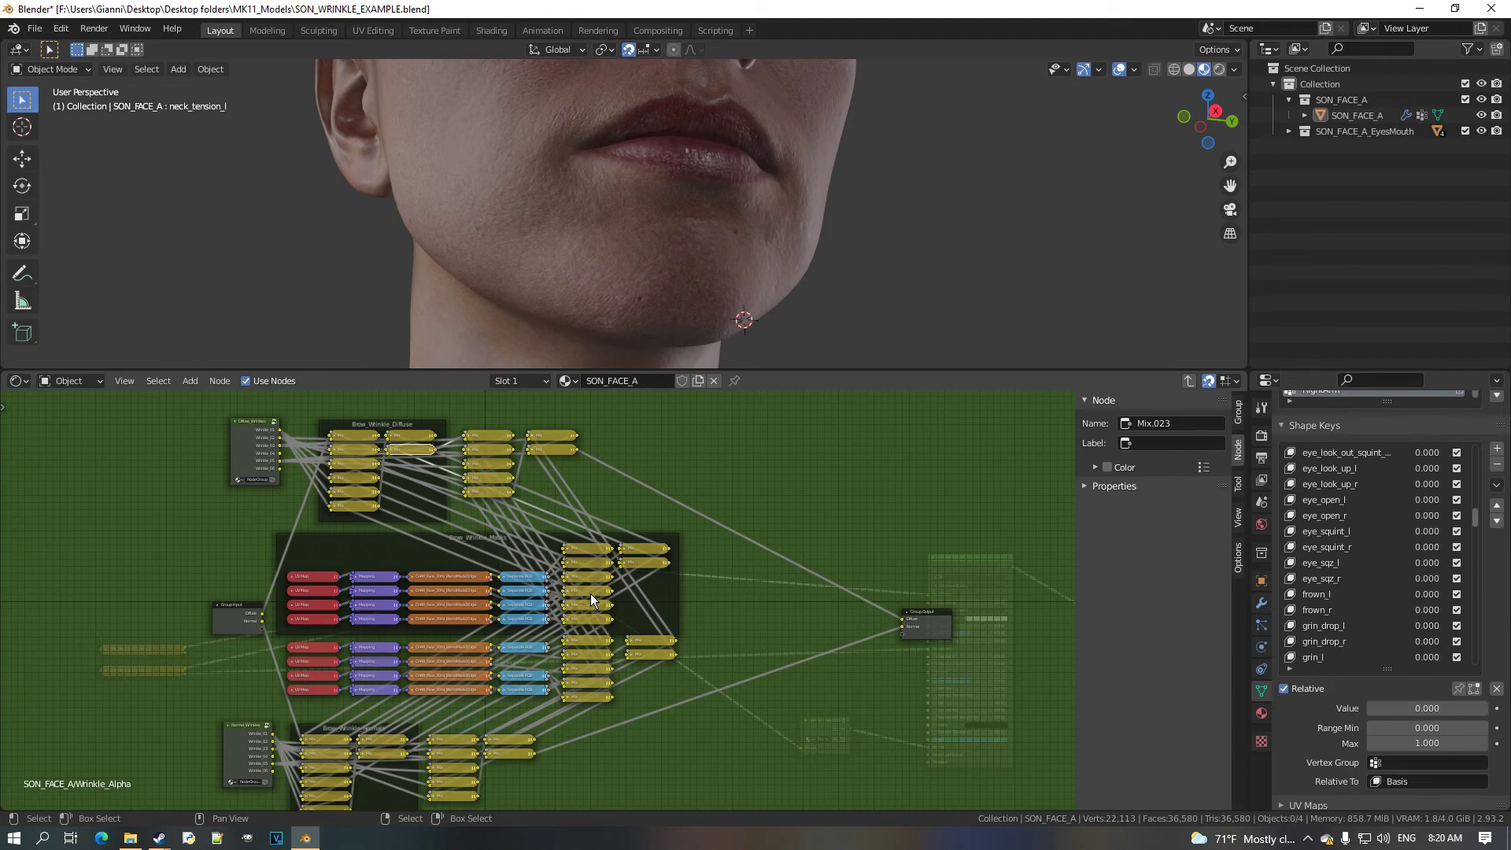
scroll(590, 594, up, 3)
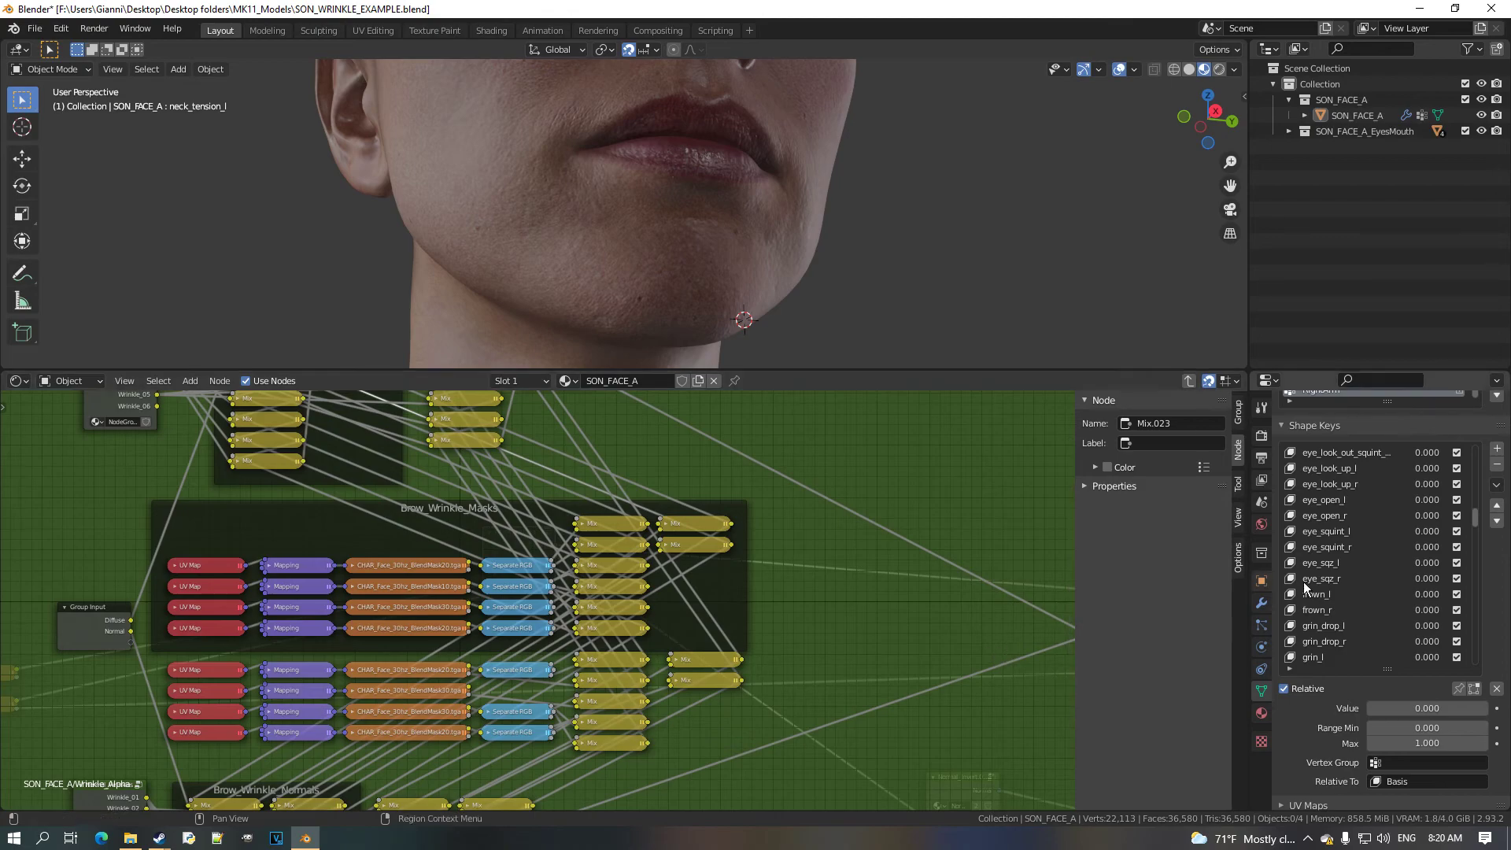
Test the grin_l and grin_r shape keys at 1.000, view the grinning face, and undo the test values.
scroll(1373, 566, down, 2)
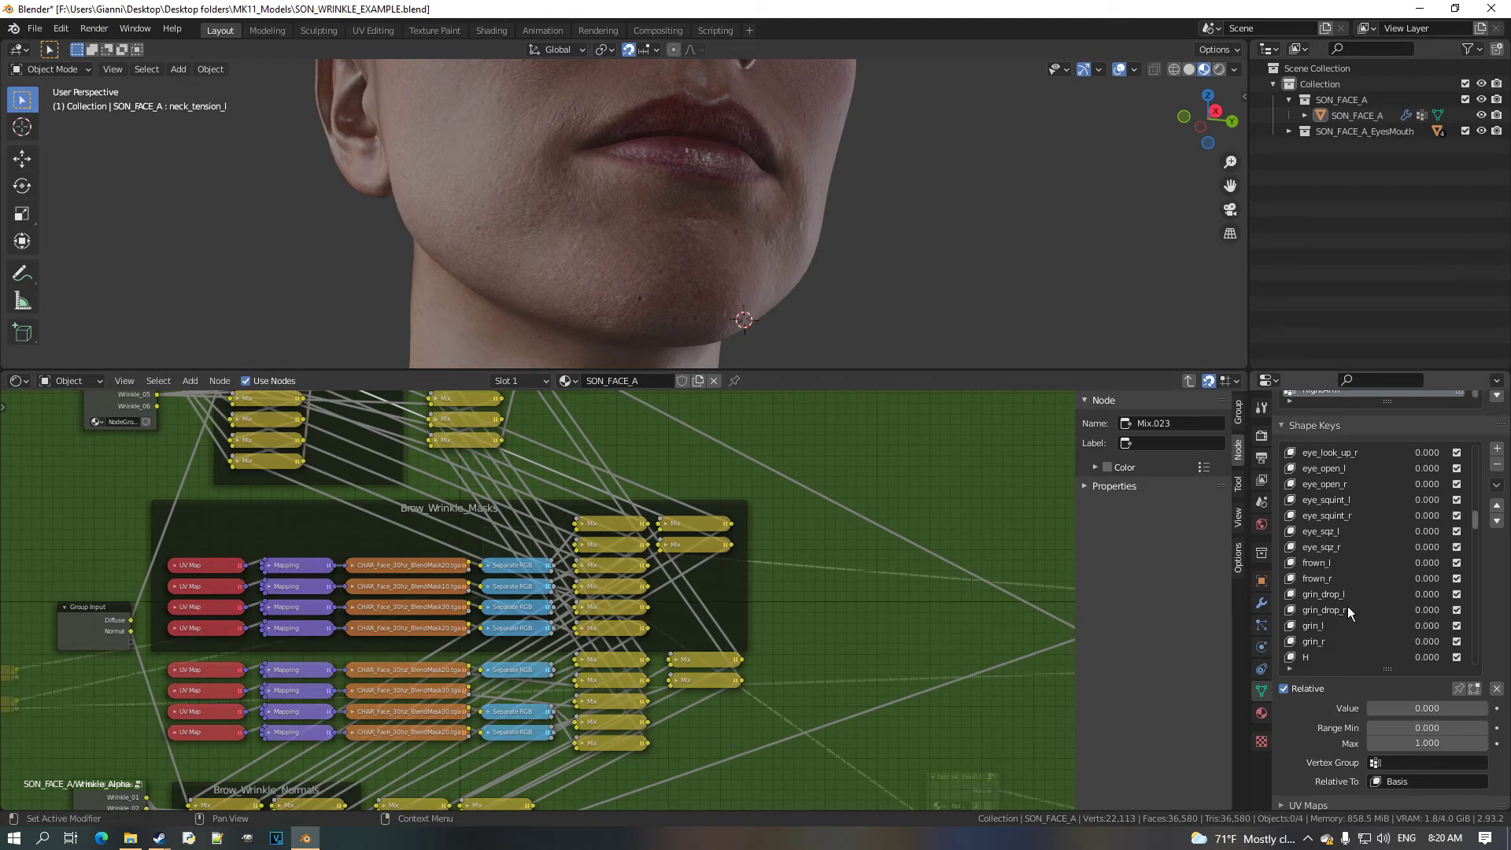
scroll(795, 683, up, 3)
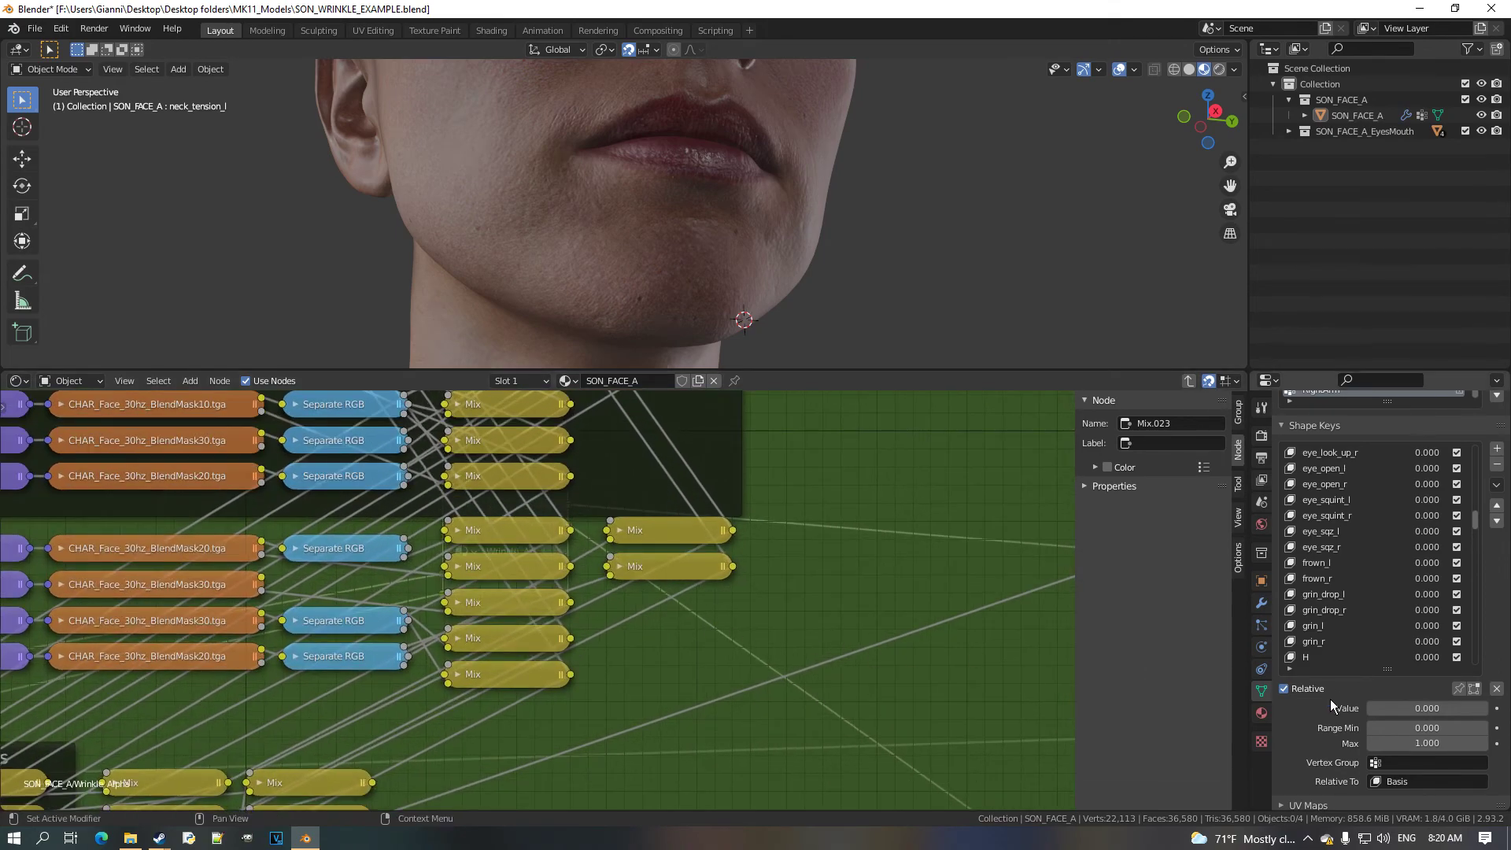
drag(1444, 641, 1495, 626)
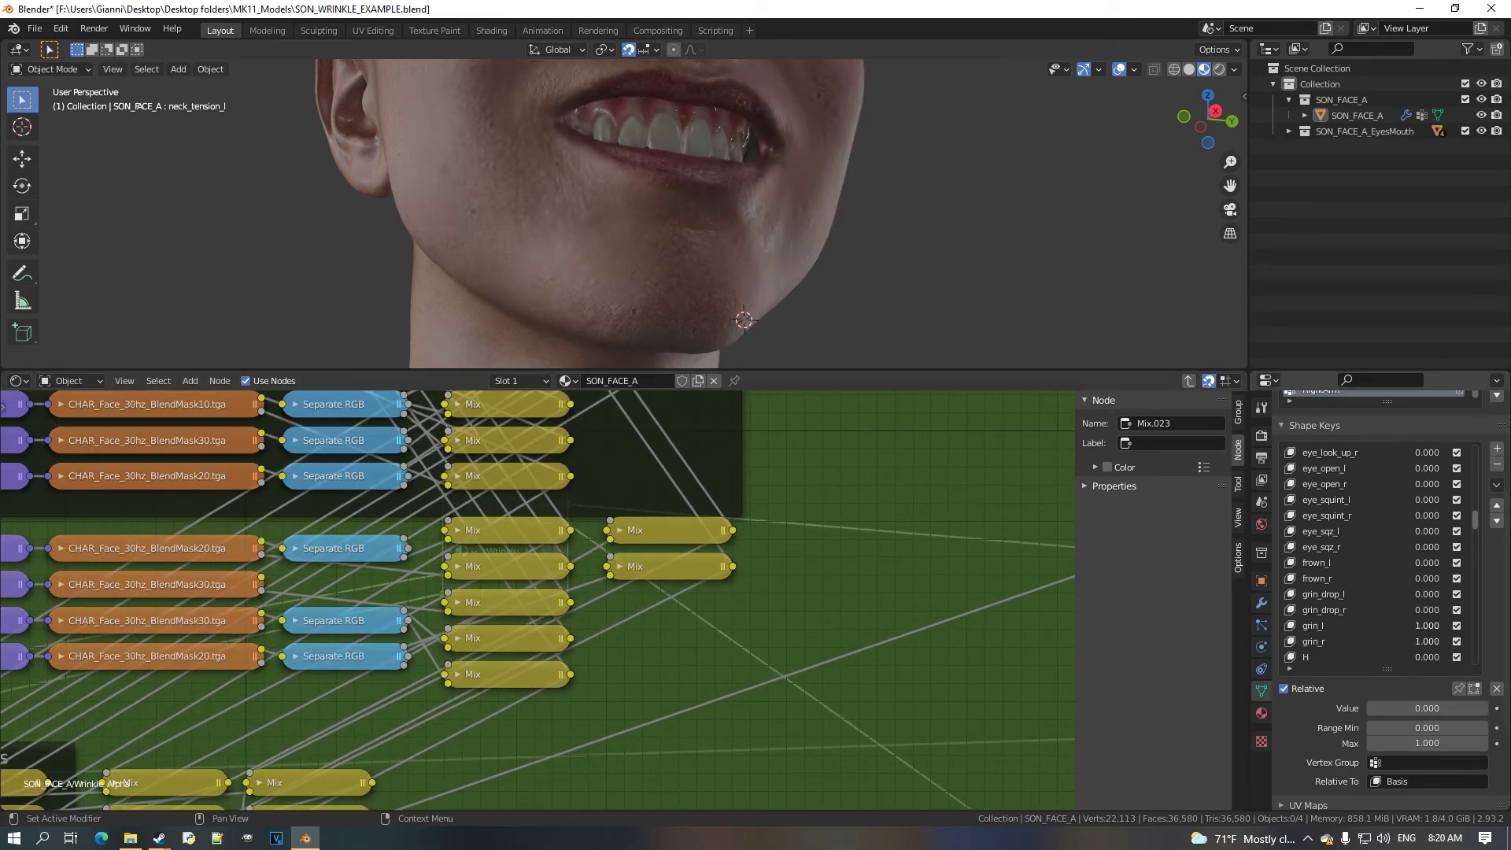
middle_drag(885, 228, 823, 276)
scroll(823, 276, down, 4)
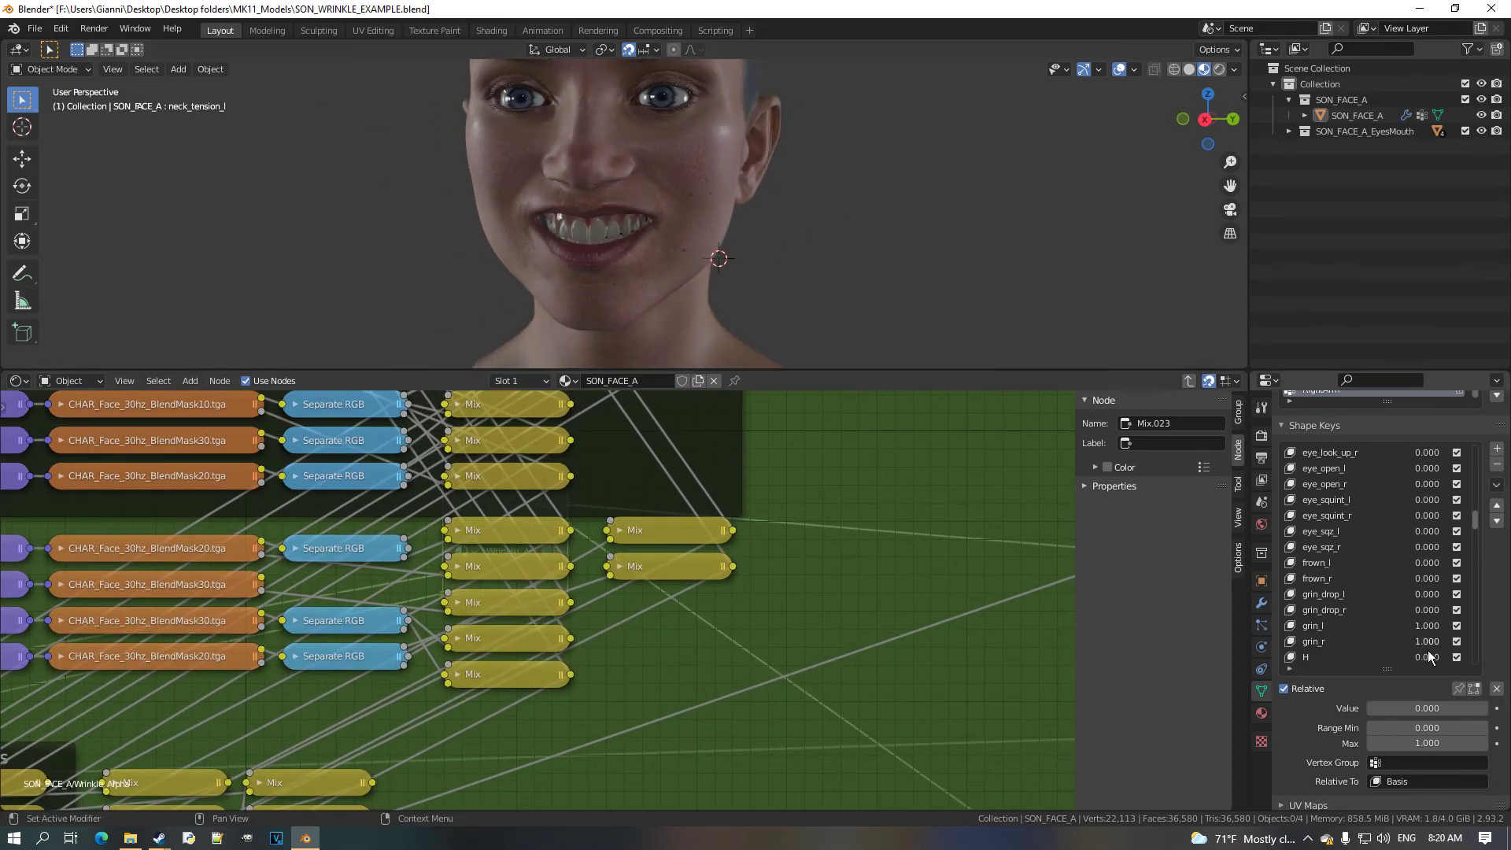
key(ctrl+z)
Expand the fourth Mix node in the lower mask column and open its Fac driver to inspect its input variables.
scroll(530, 665, up, 1)
click(458, 656)
key(h)
scroll(513, 712, up, 1)
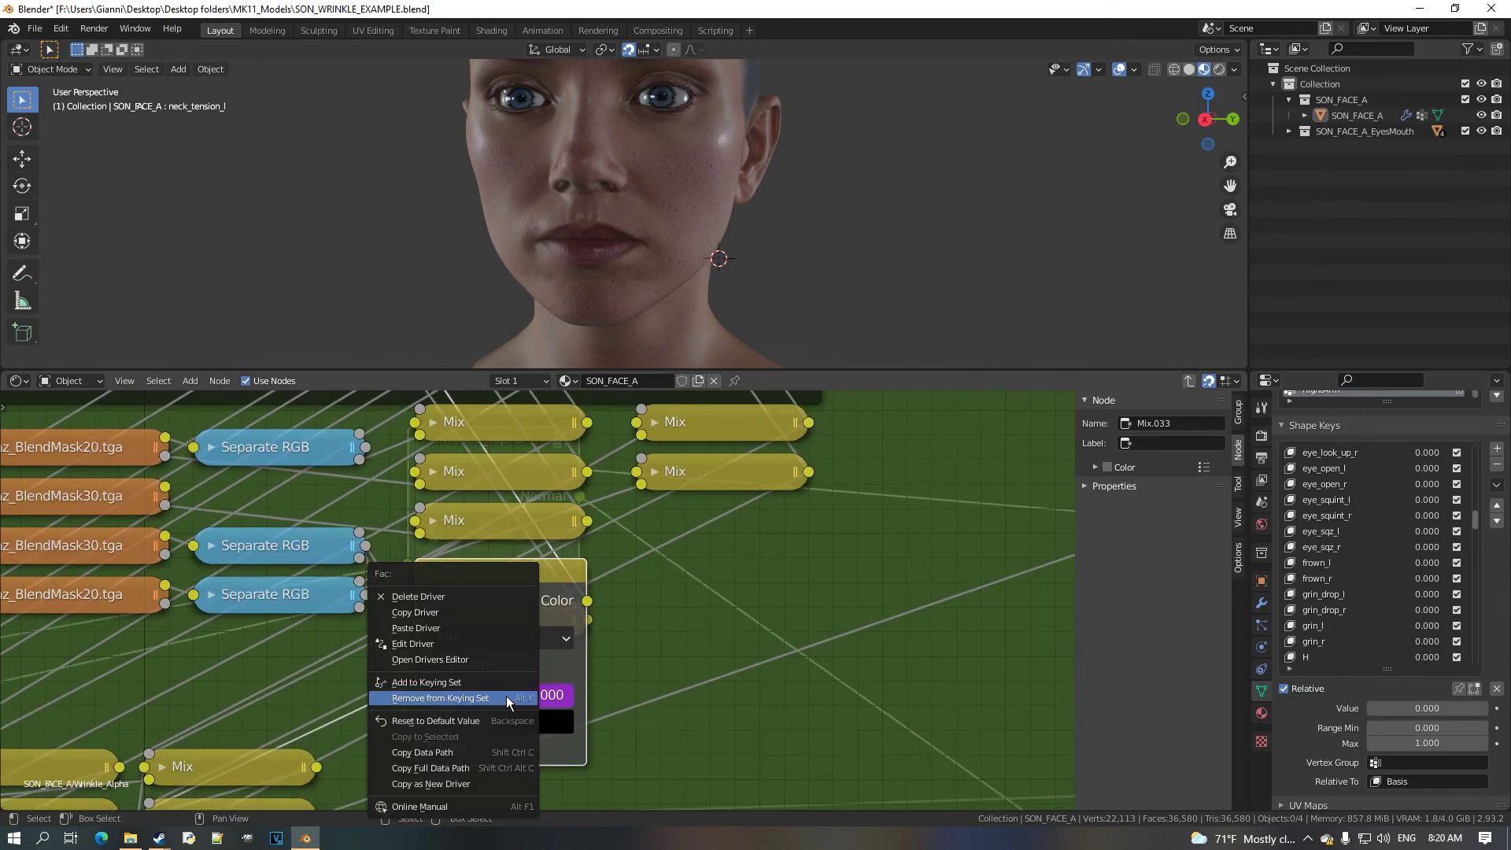
click(476, 646)
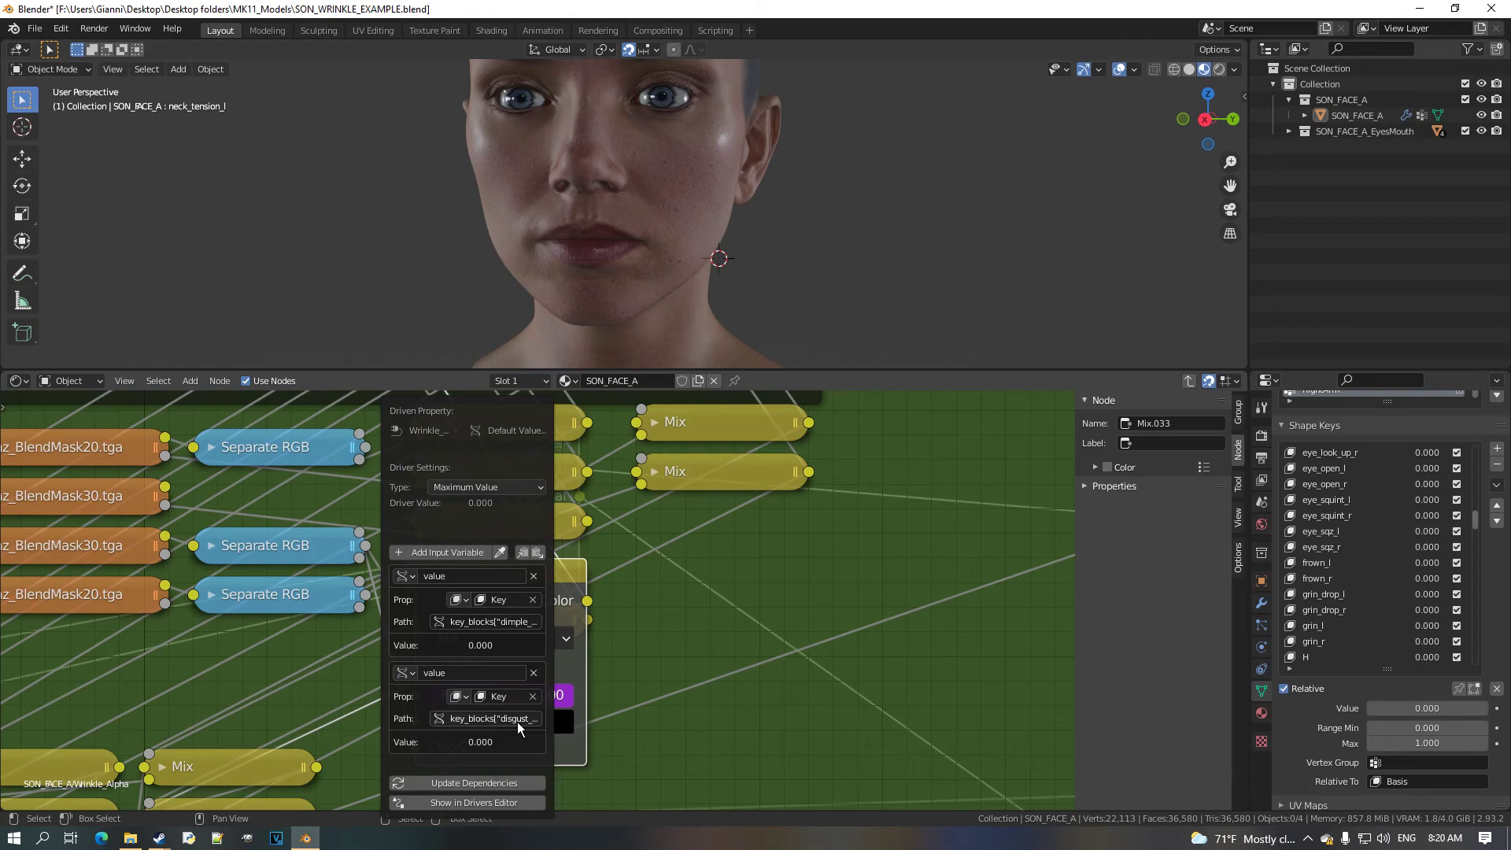
Copy the grin_l shape key value as a new driver, paste its variable into the fourth Mix node's Fac driver, and collapse the node.
right_click(1424, 613)
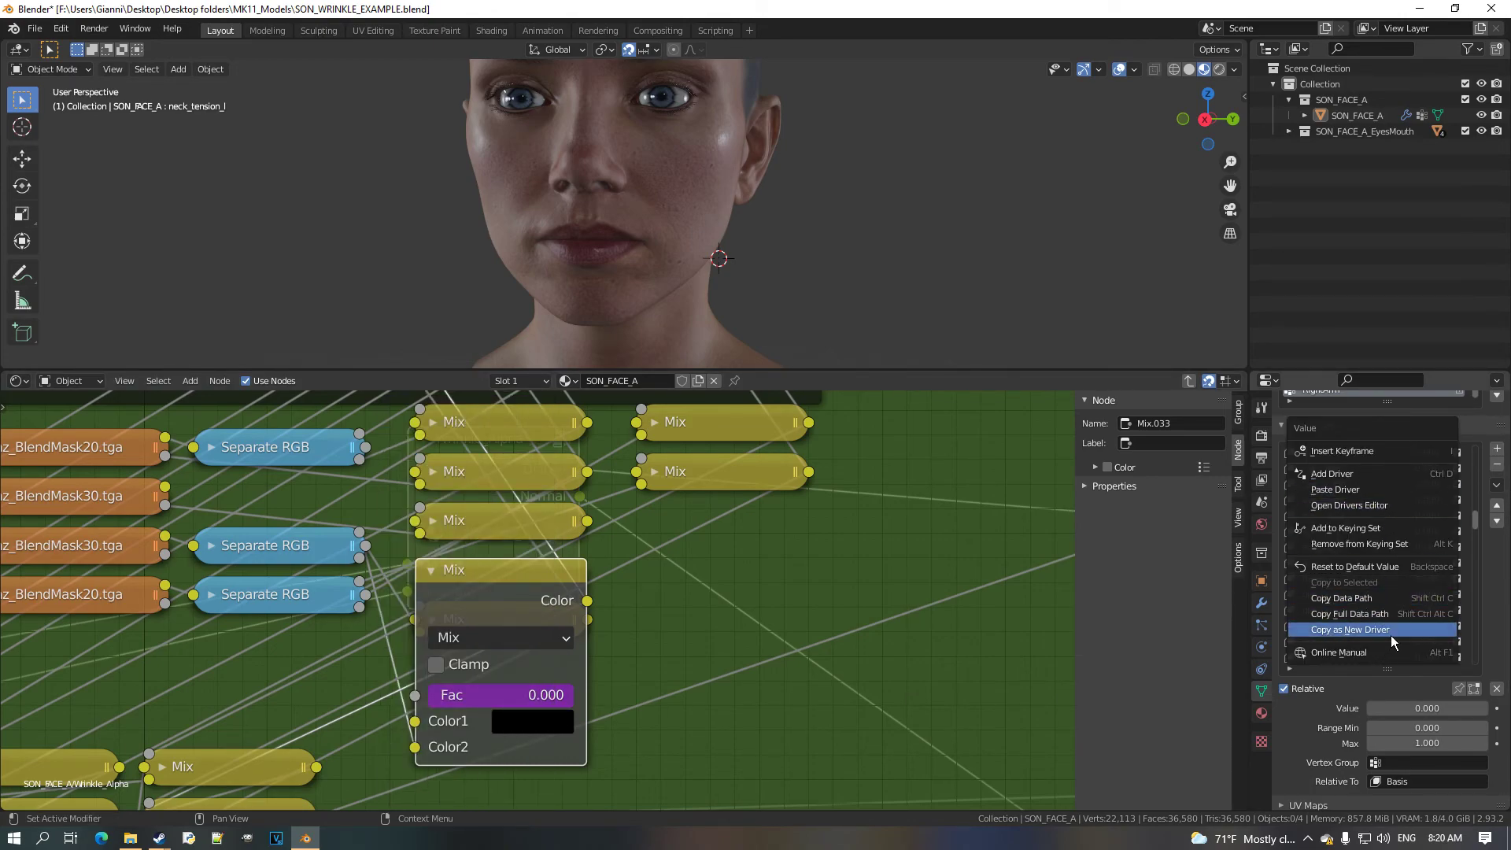
click(1390, 635)
right_click(560, 701)
click(491, 656)
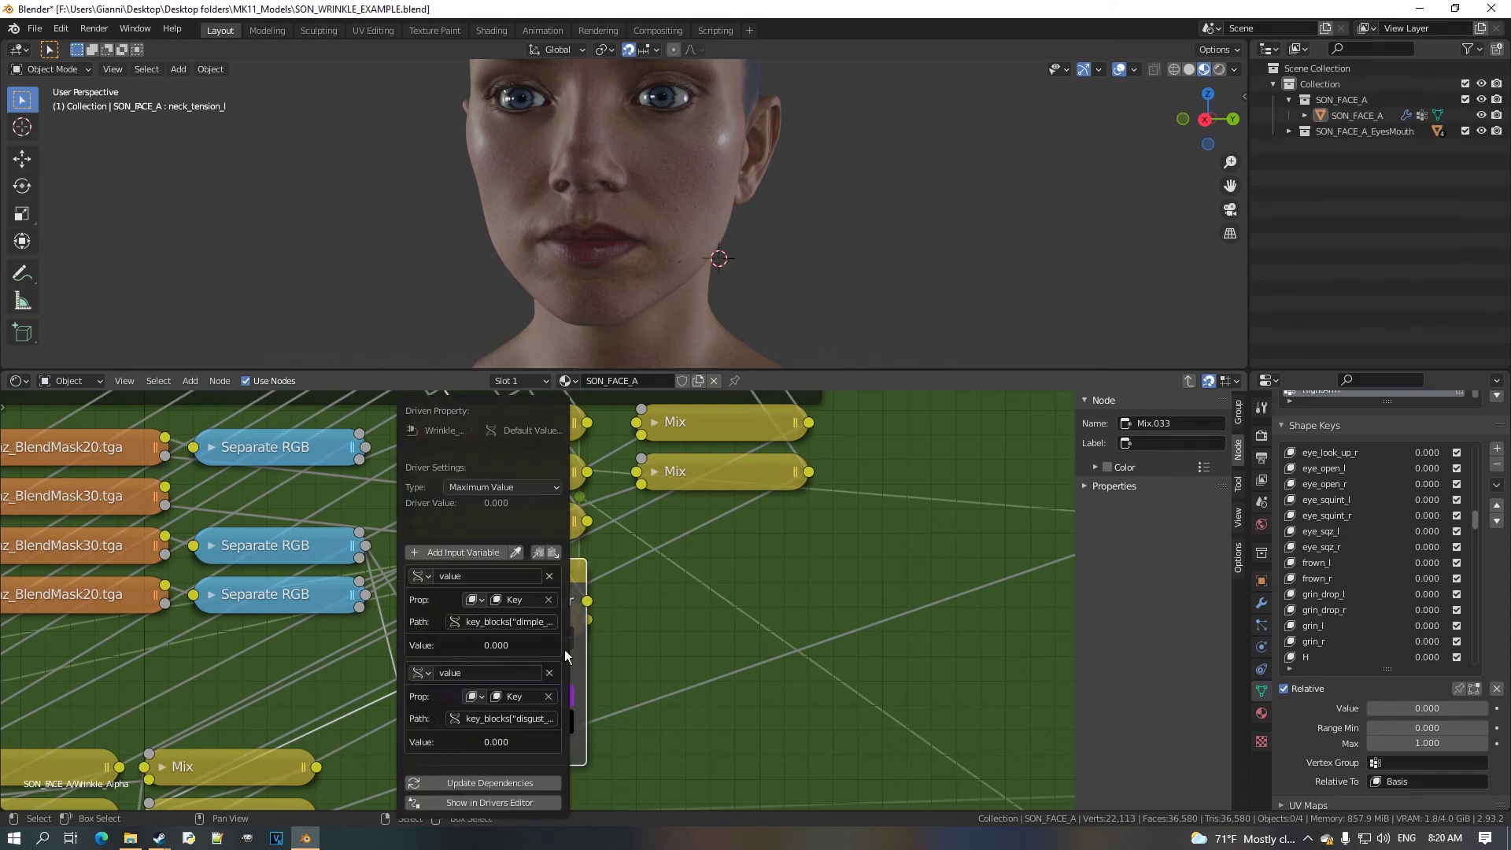
click(553, 551)
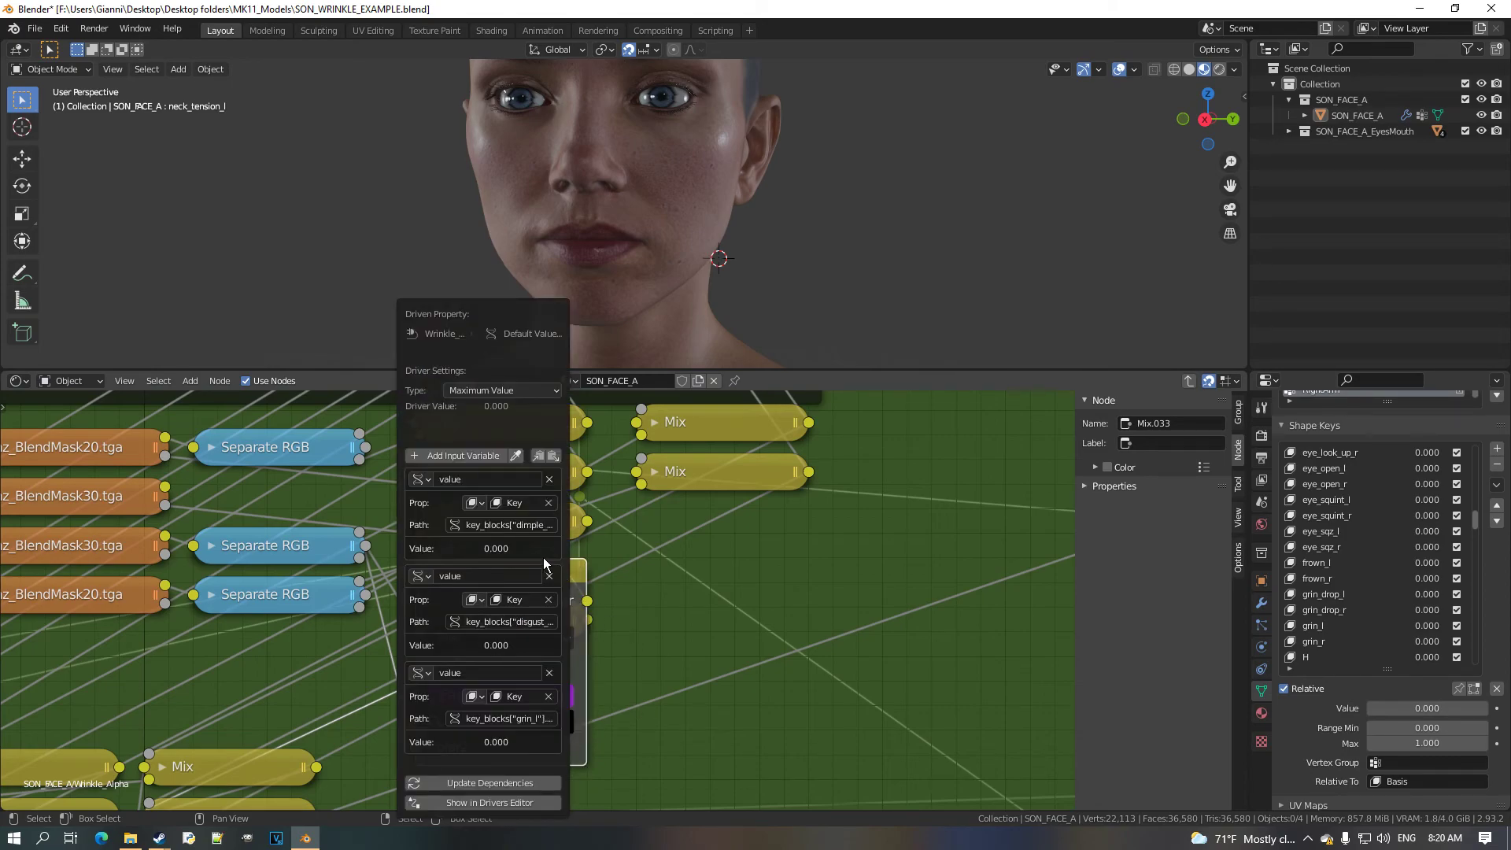
right_click(551, 698)
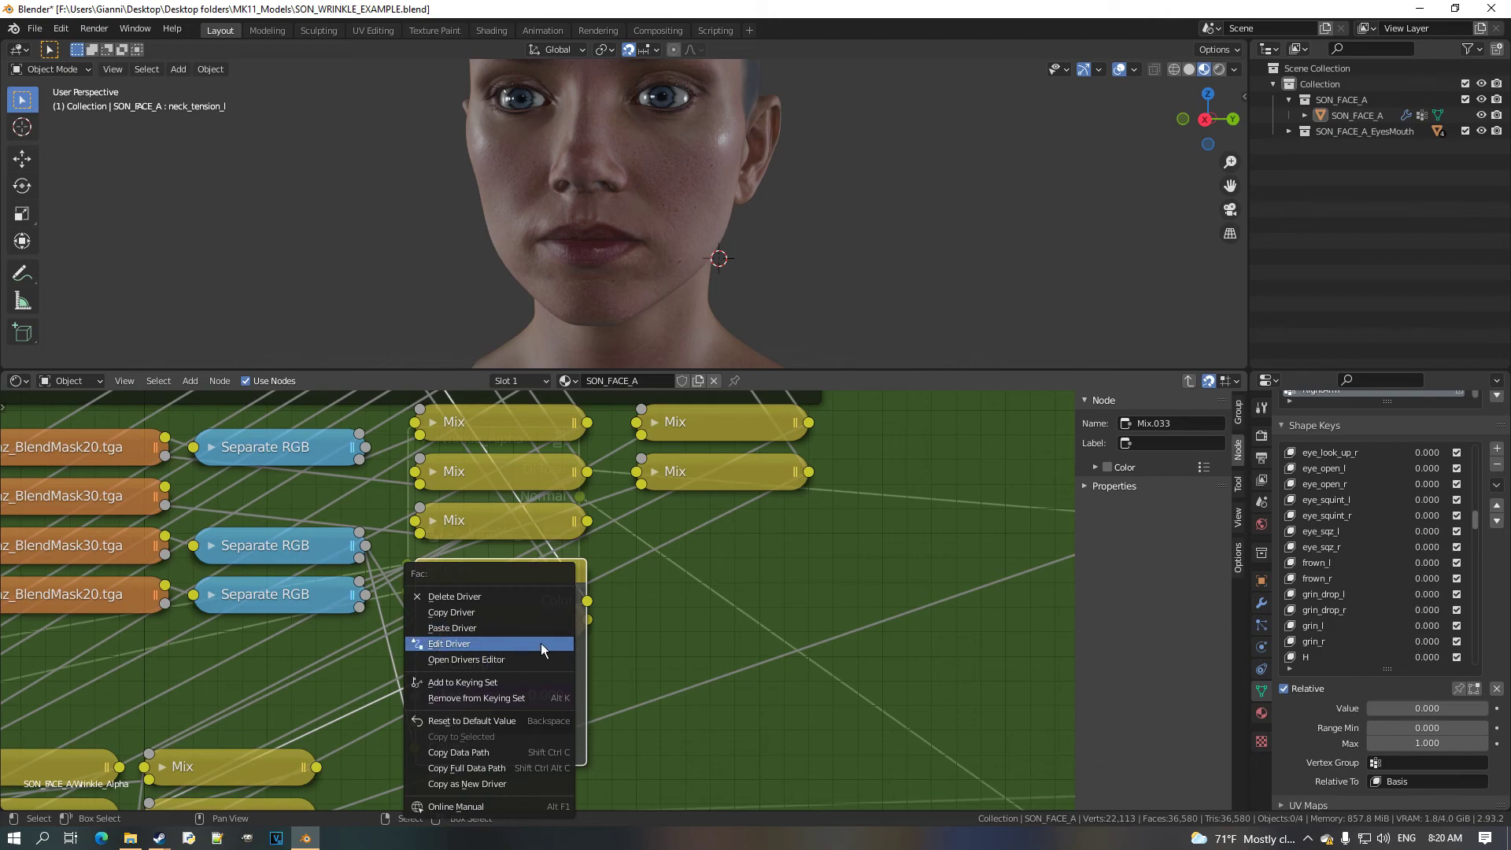
key(h)
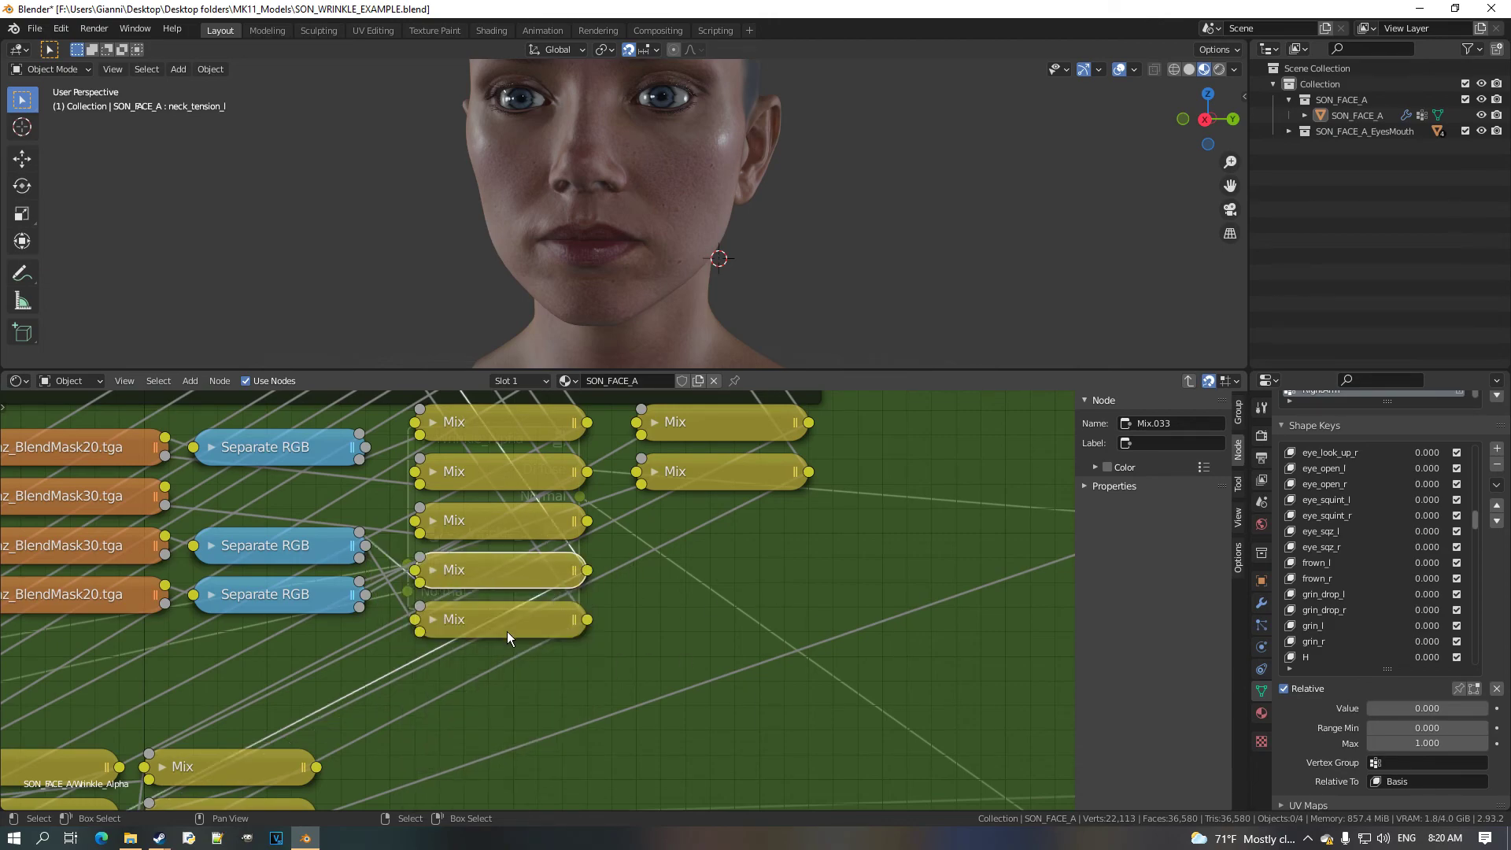
Copy the grin_r shape key value as a new driver and paste its variable into the fifth Mix node's Fac driver in the lower mask column.
right_click(1437, 643)
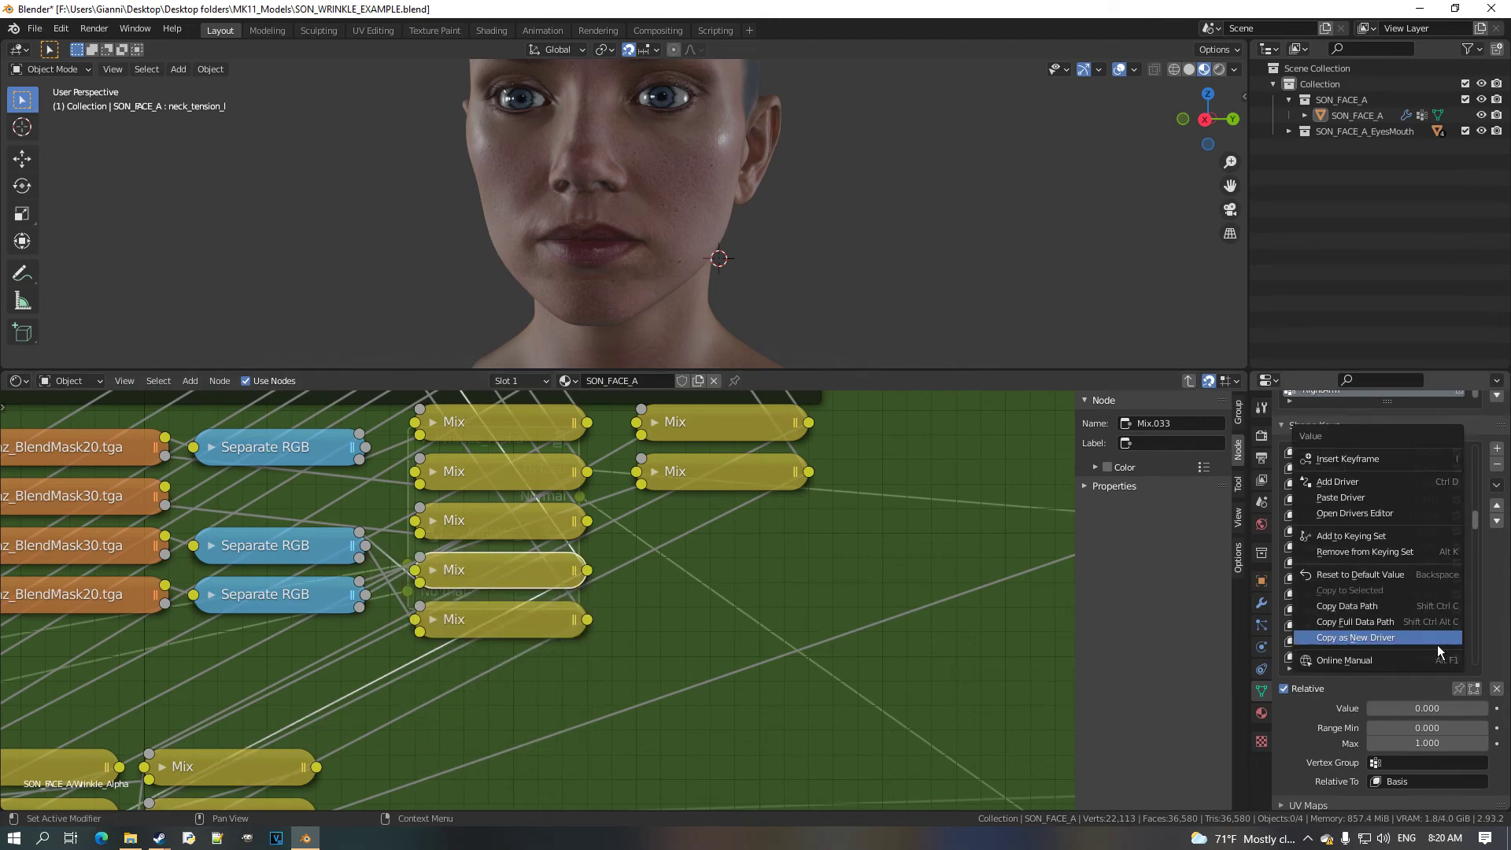
click(1428, 644)
click(441, 620)
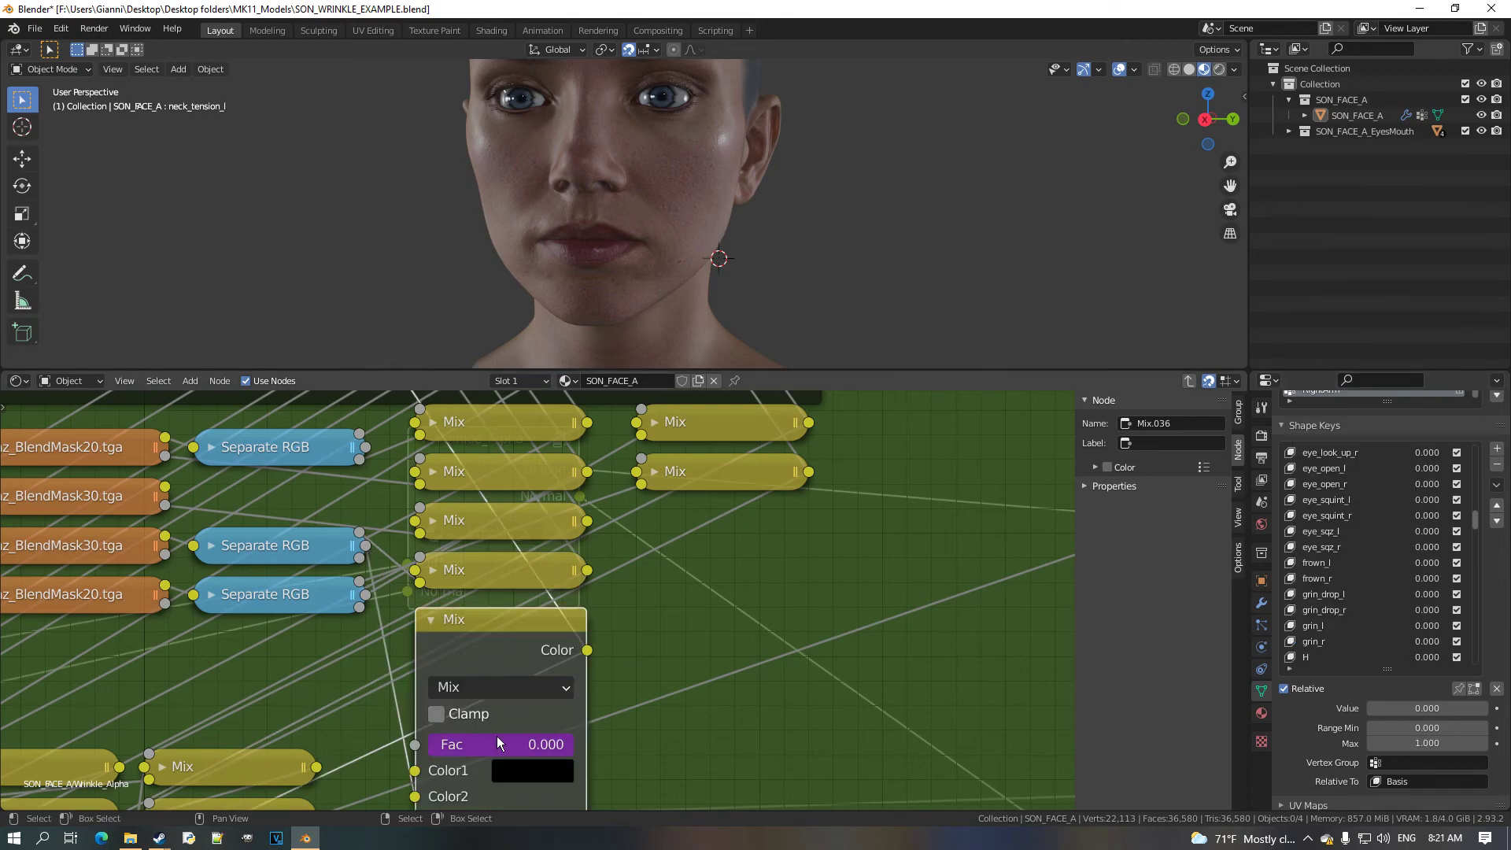
right_click(508, 747)
click(477, 644)
click(431, 620)
Check the input variables of the fourth Mix node's Fac driver in the lower mask column.
click(438, 573)
right_click(480, 696)
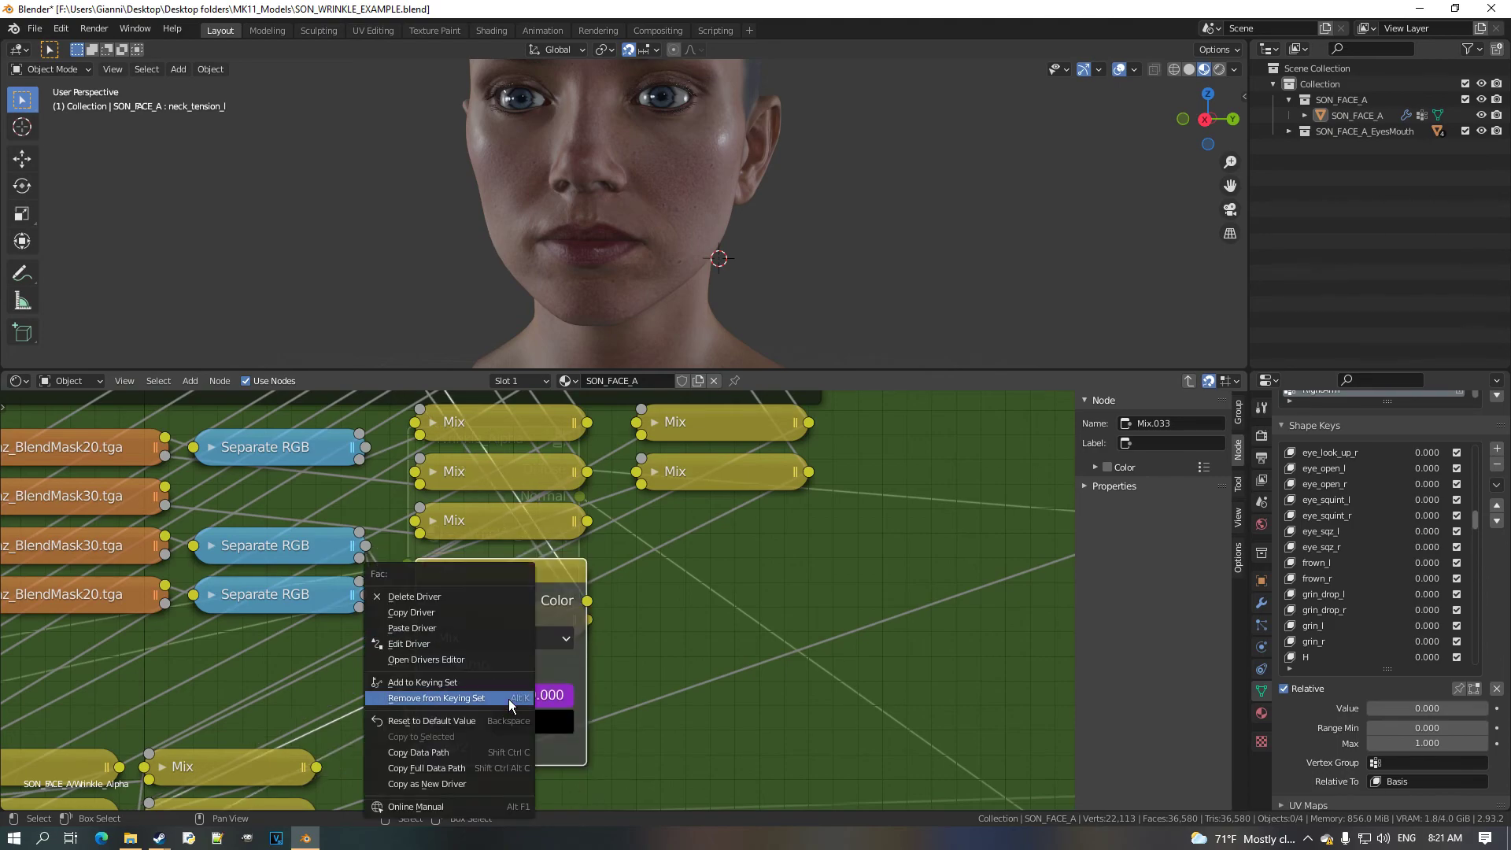
click(464, 644)
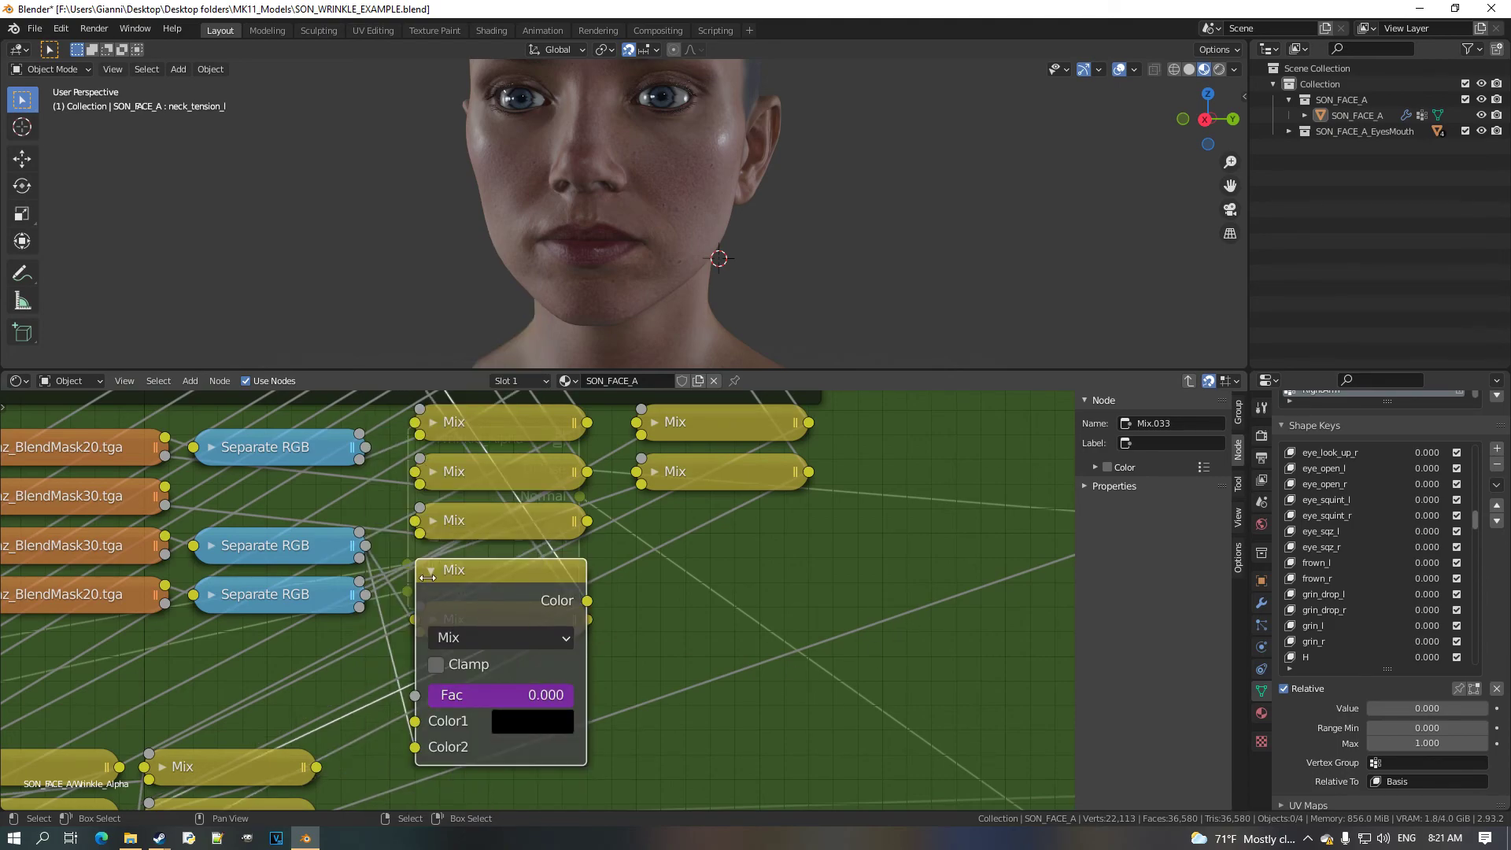
click(433, 573)
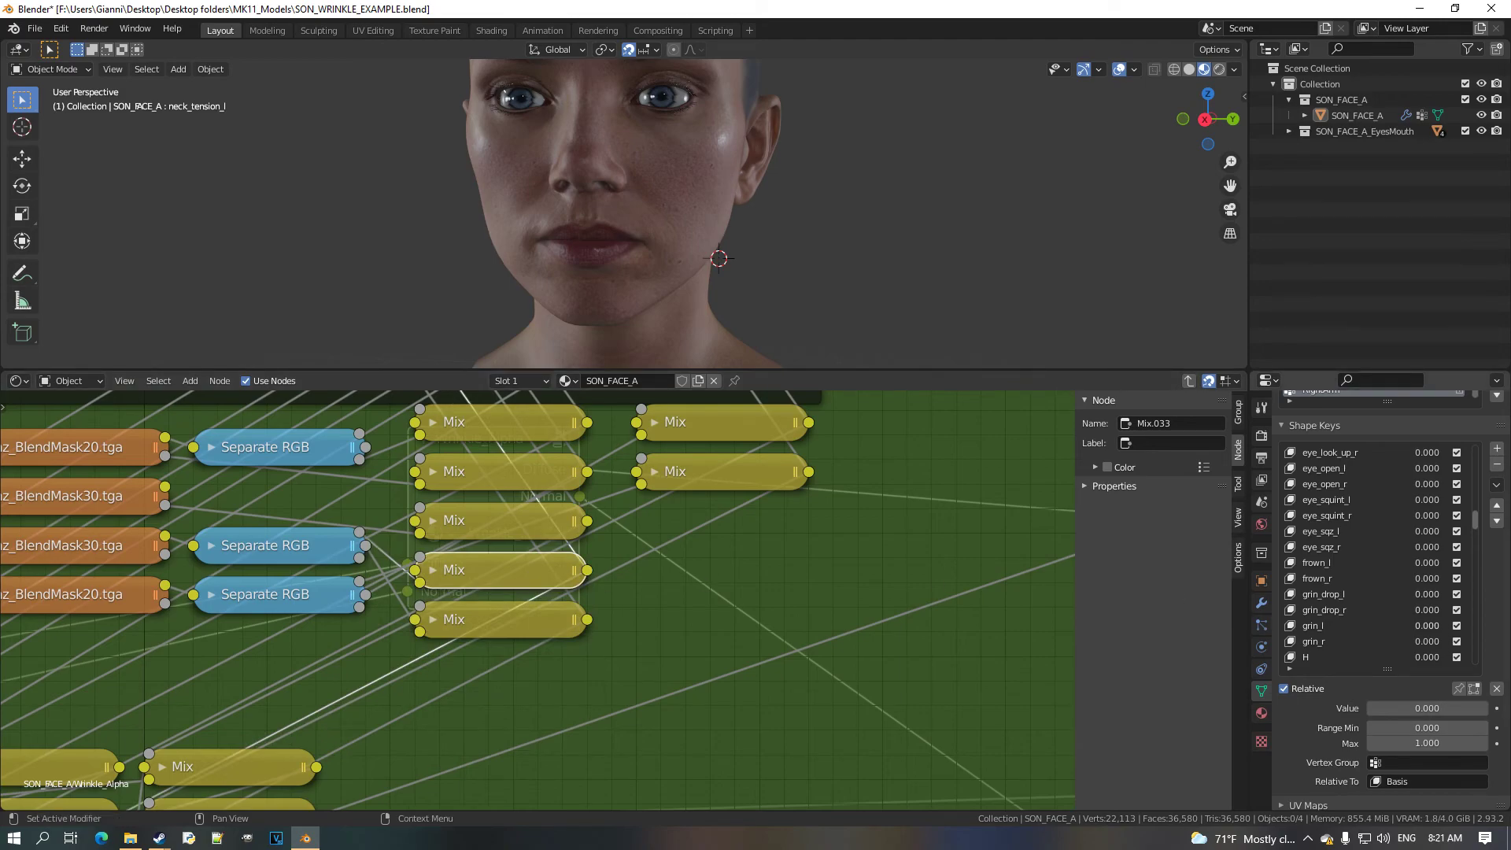
Test the grin_l and grin_r shape keys at 1.000 and inspect the grinning mouth and cheeks up close.
drag(1427, 626, 1484, 642)
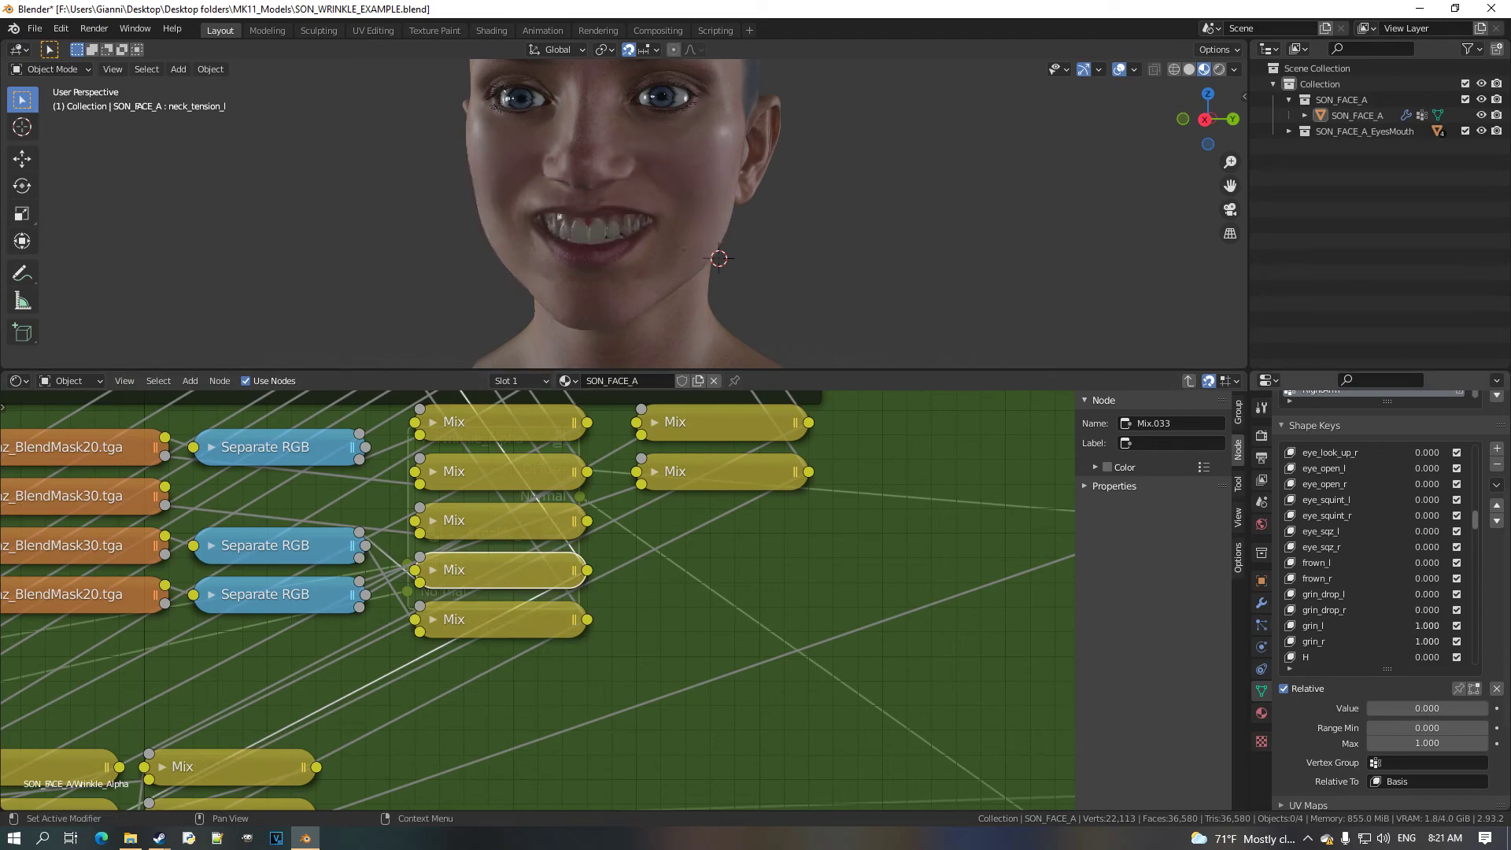
scroll(703, 219, up, 6)
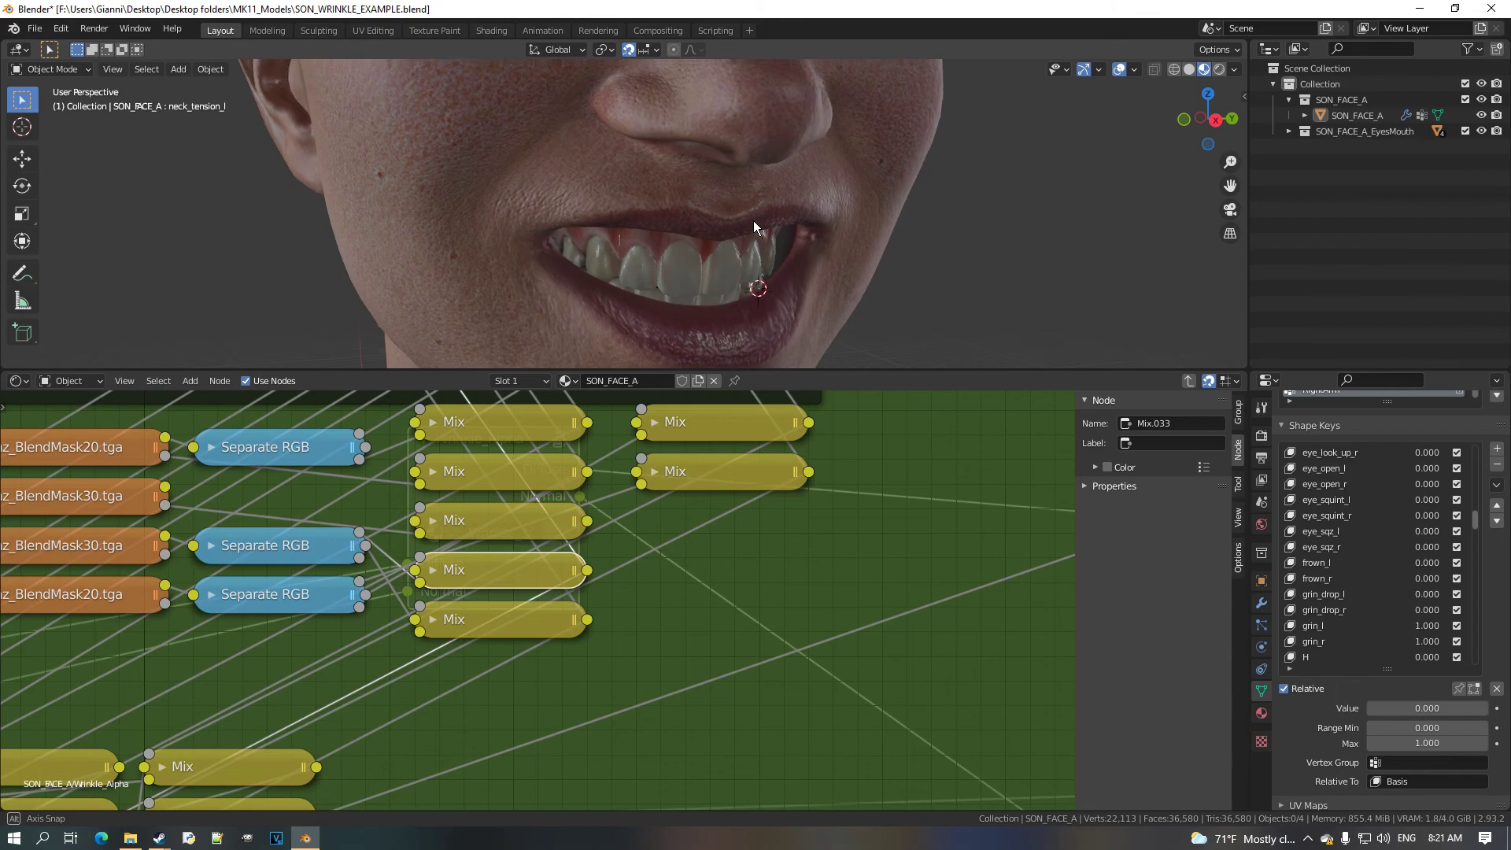
middle_drag(743, 253, 991, 182)
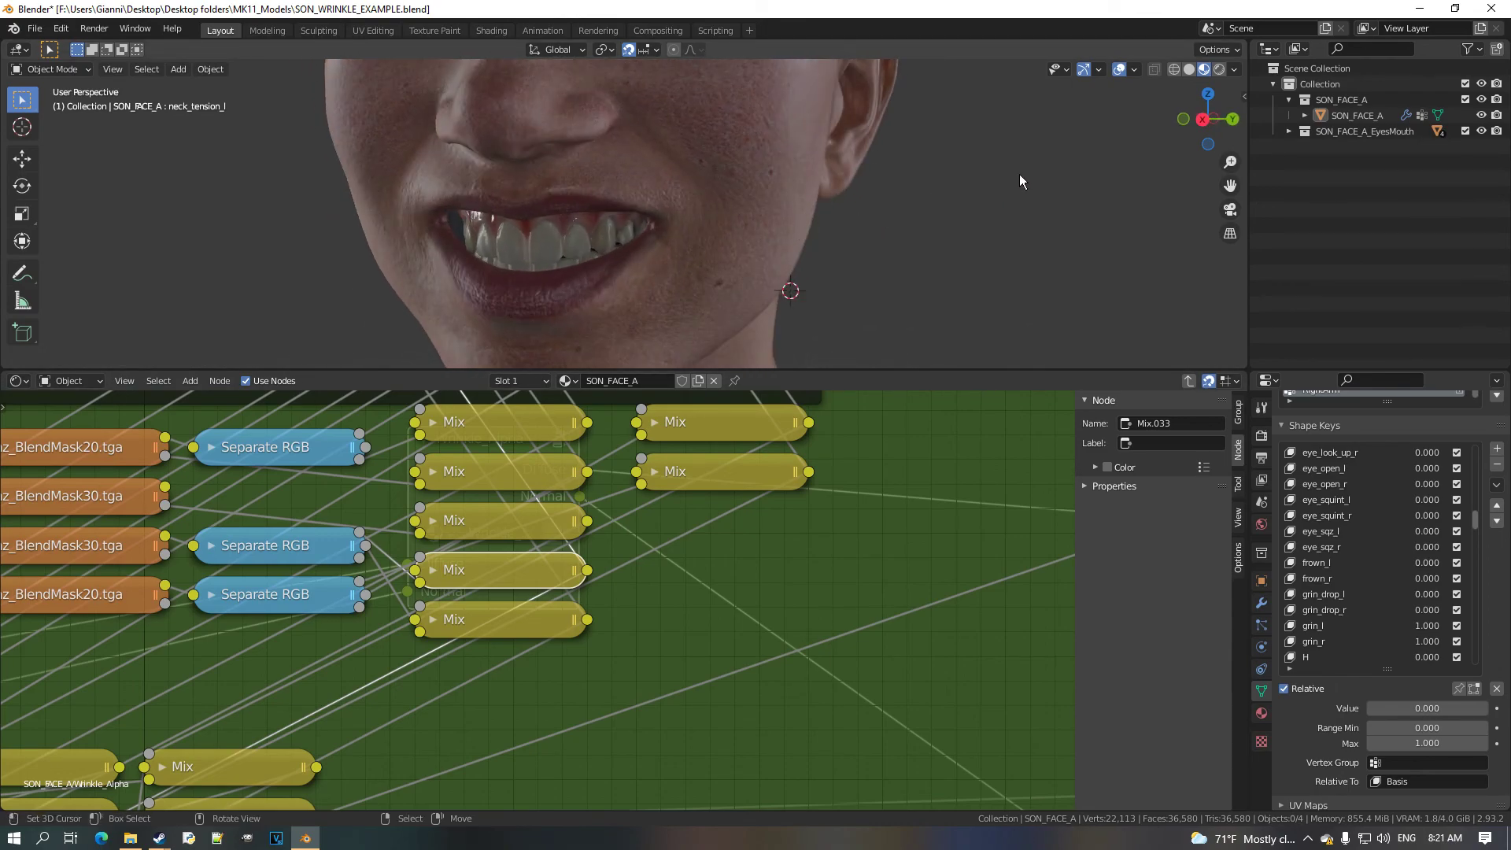
Switch the viewport lighting to the green forest environment, view the grin from the front, and return grin_l and grin_r to 0.000.
click(1235, 70)
click(1225, 218)
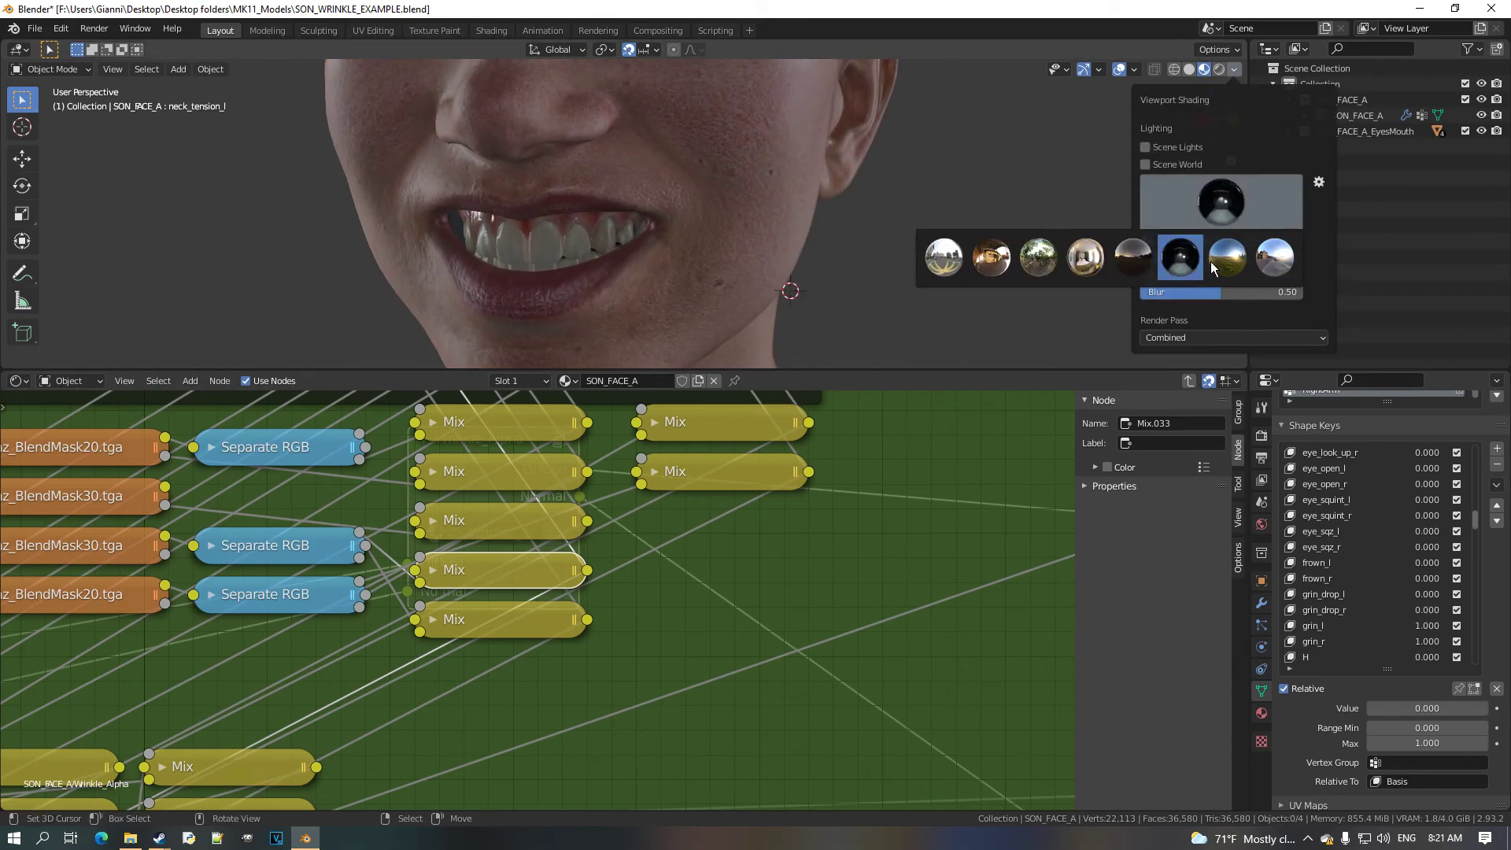
click(1035, 258)
middle_drag(760, 228, 744, 230)
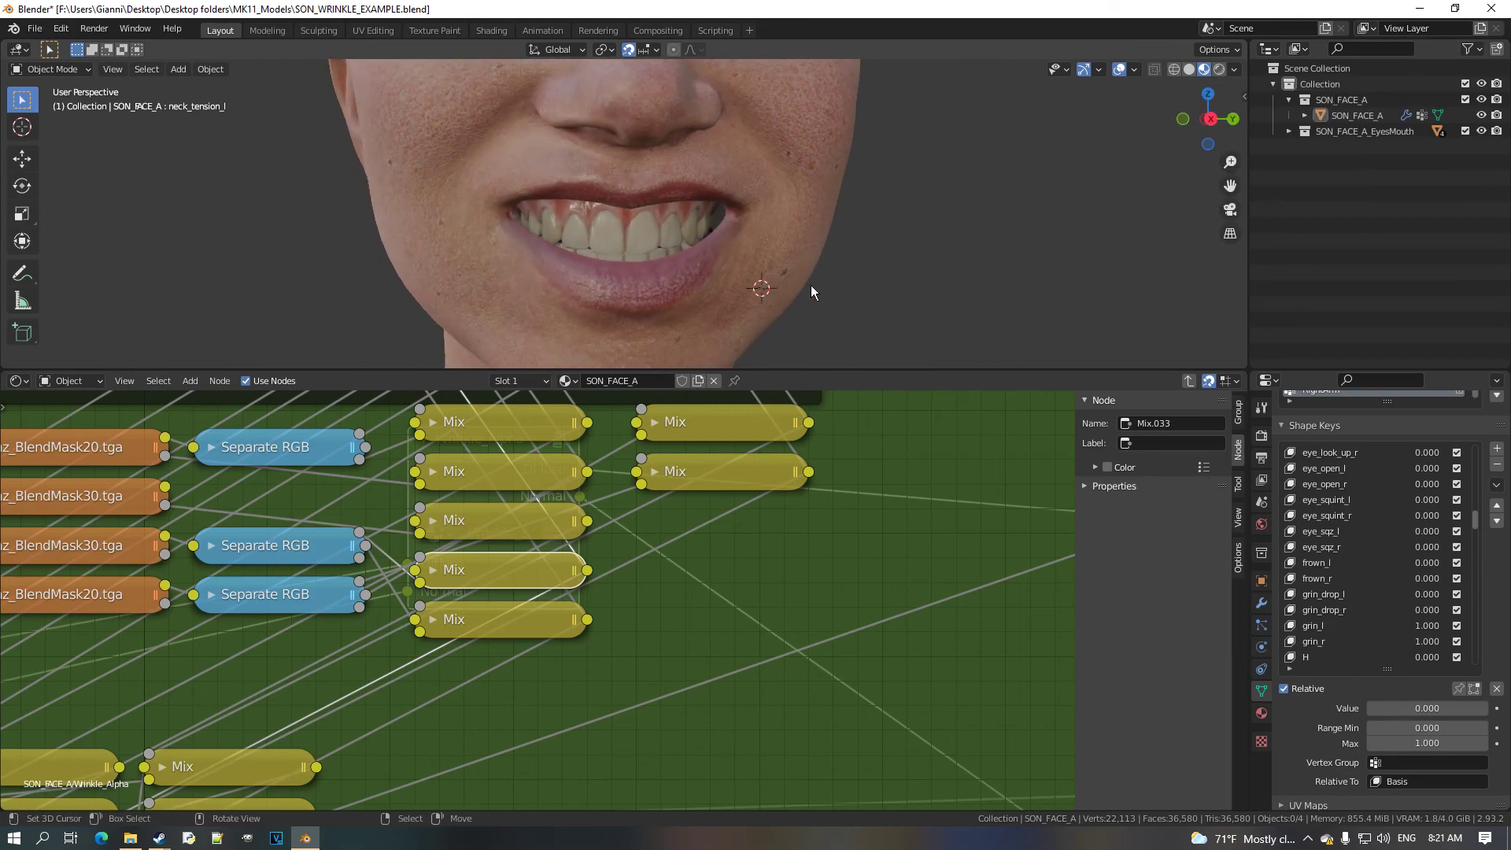
drag(1450, 636, 1397, 631)
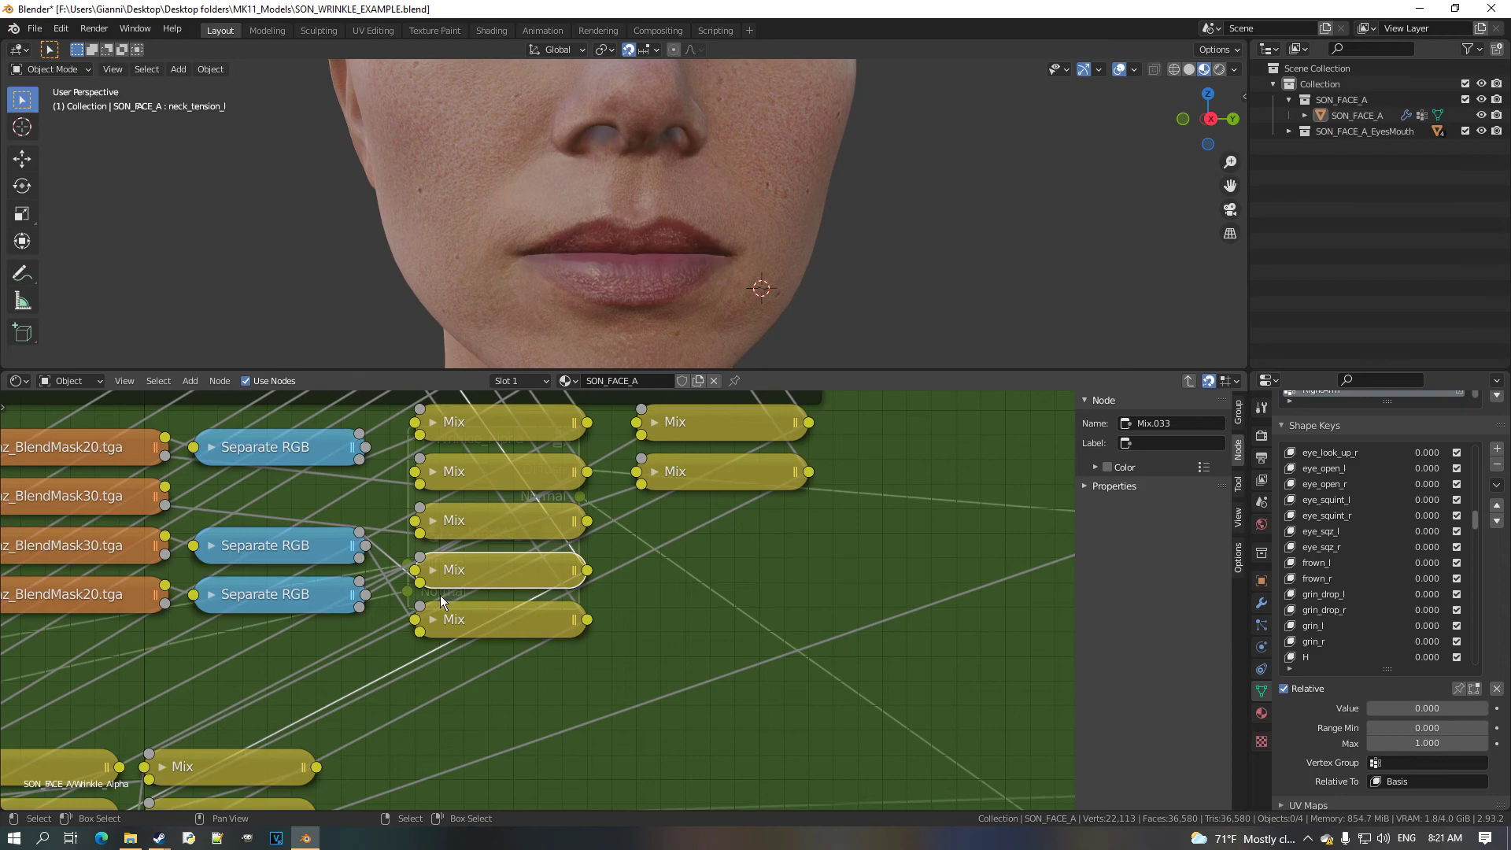
Set grin_l to 1.000 and re-confirm the grin_l variable path in the fourth Mix node's Fac driver so it updates.
key(h)
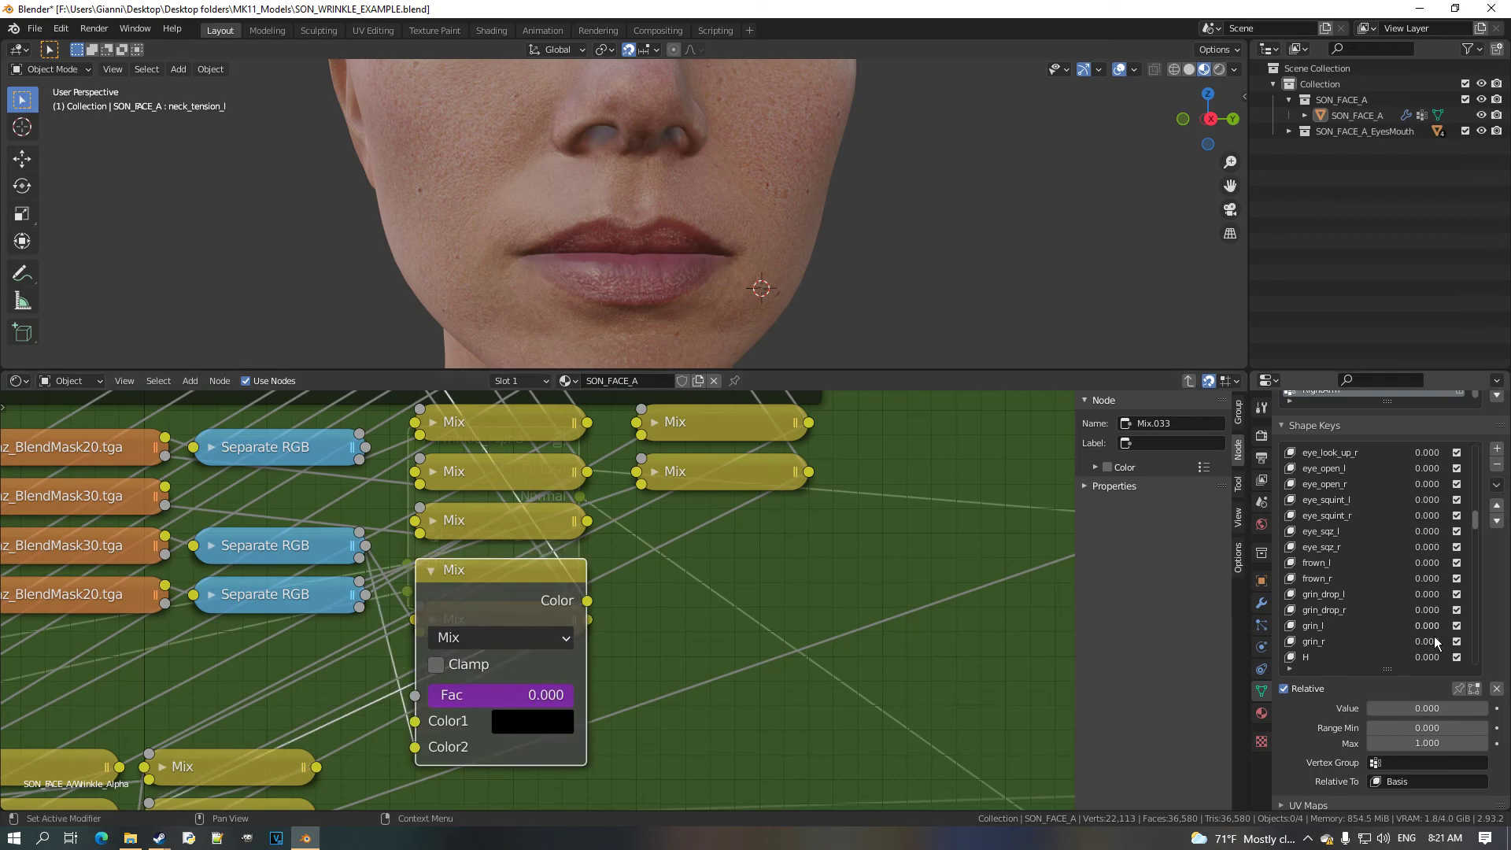
drag(1434, 630, 1491, 630)
right_click(507, 705)
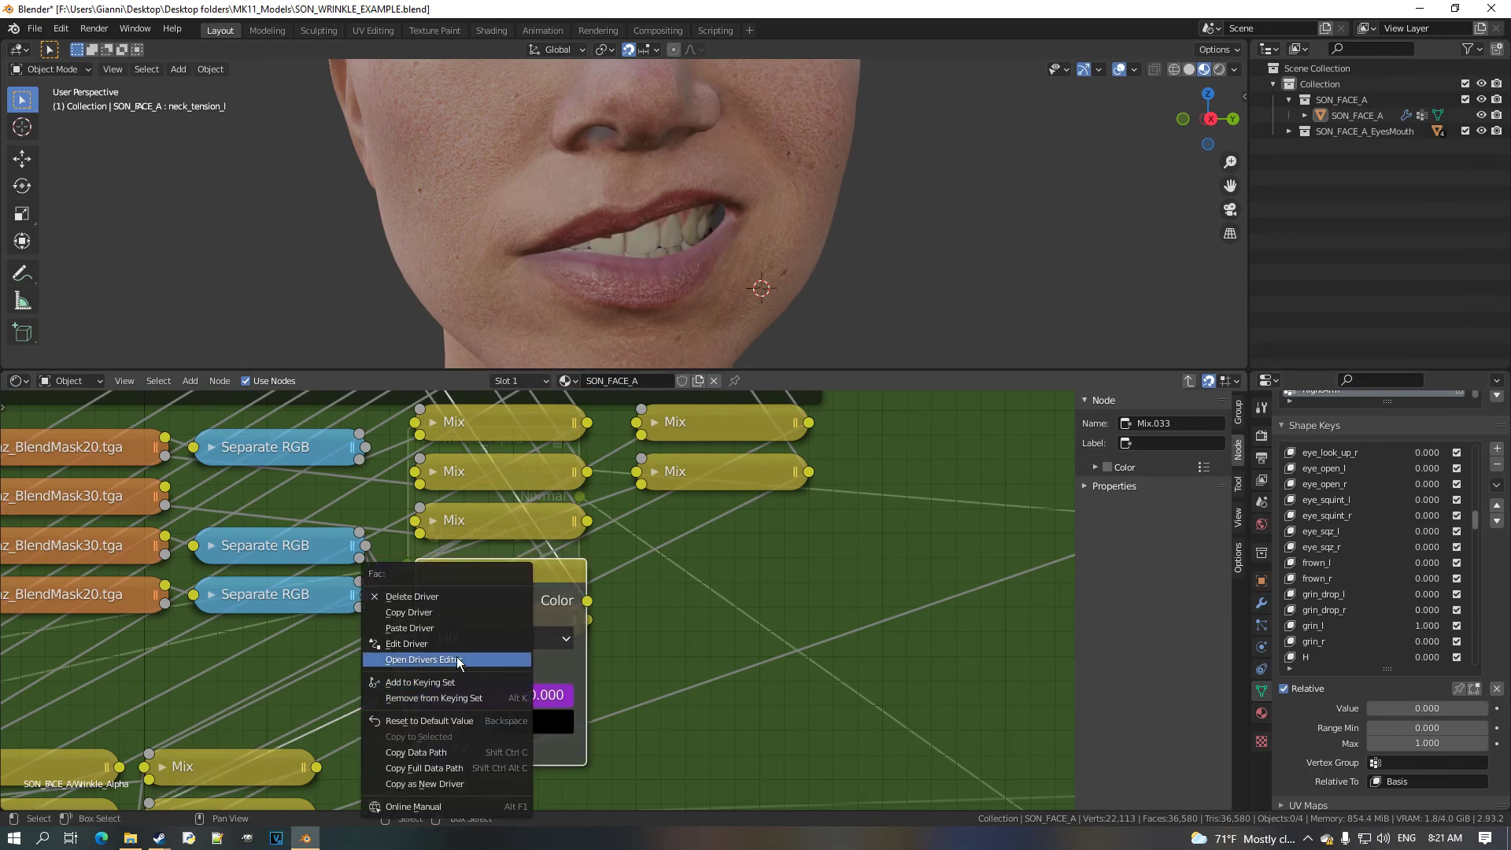
click(459, 652)
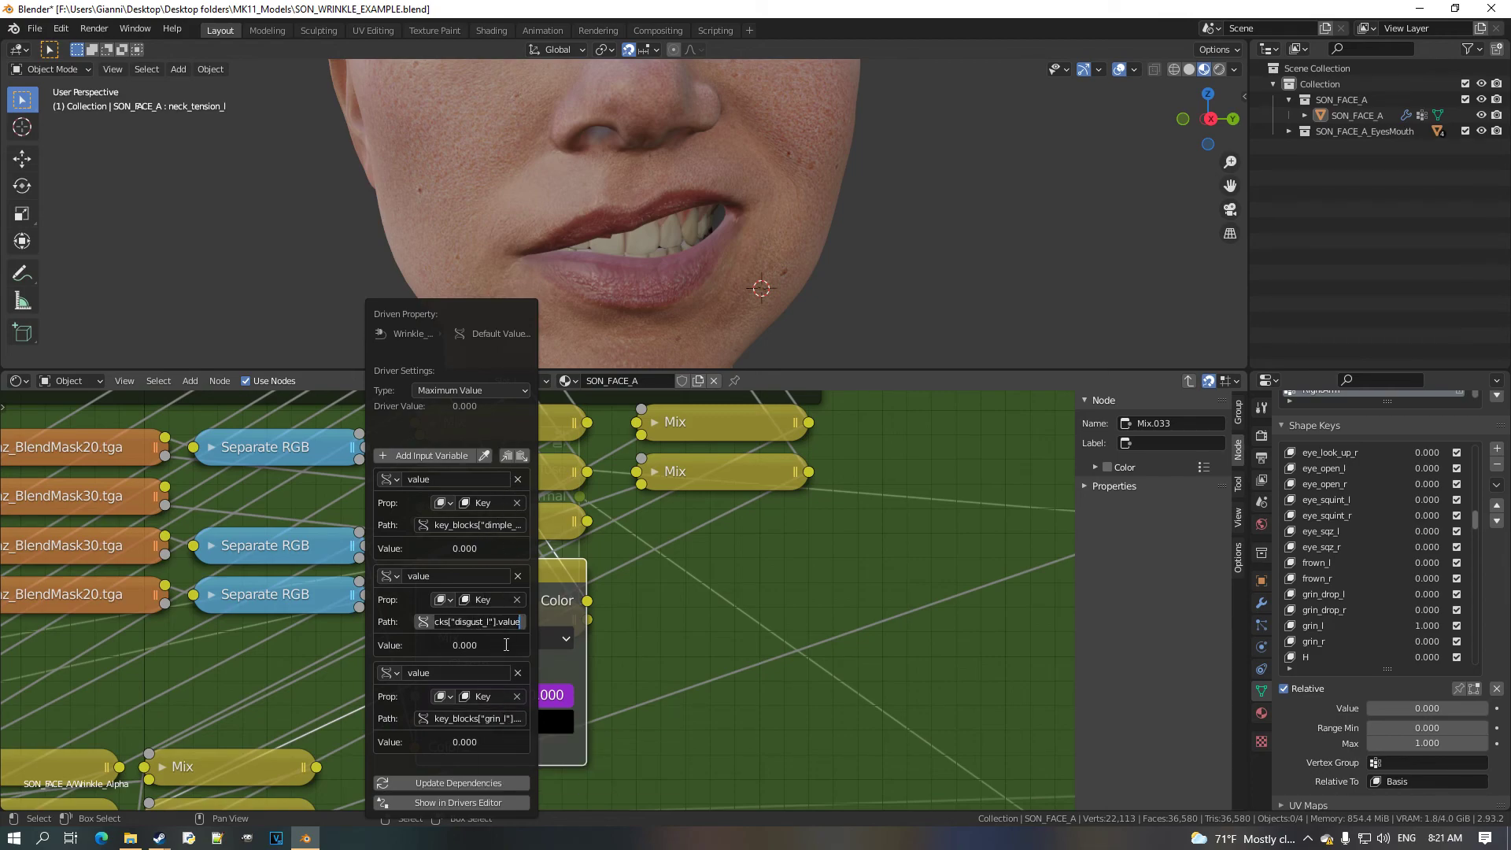
click(507, 723)
key(Return)
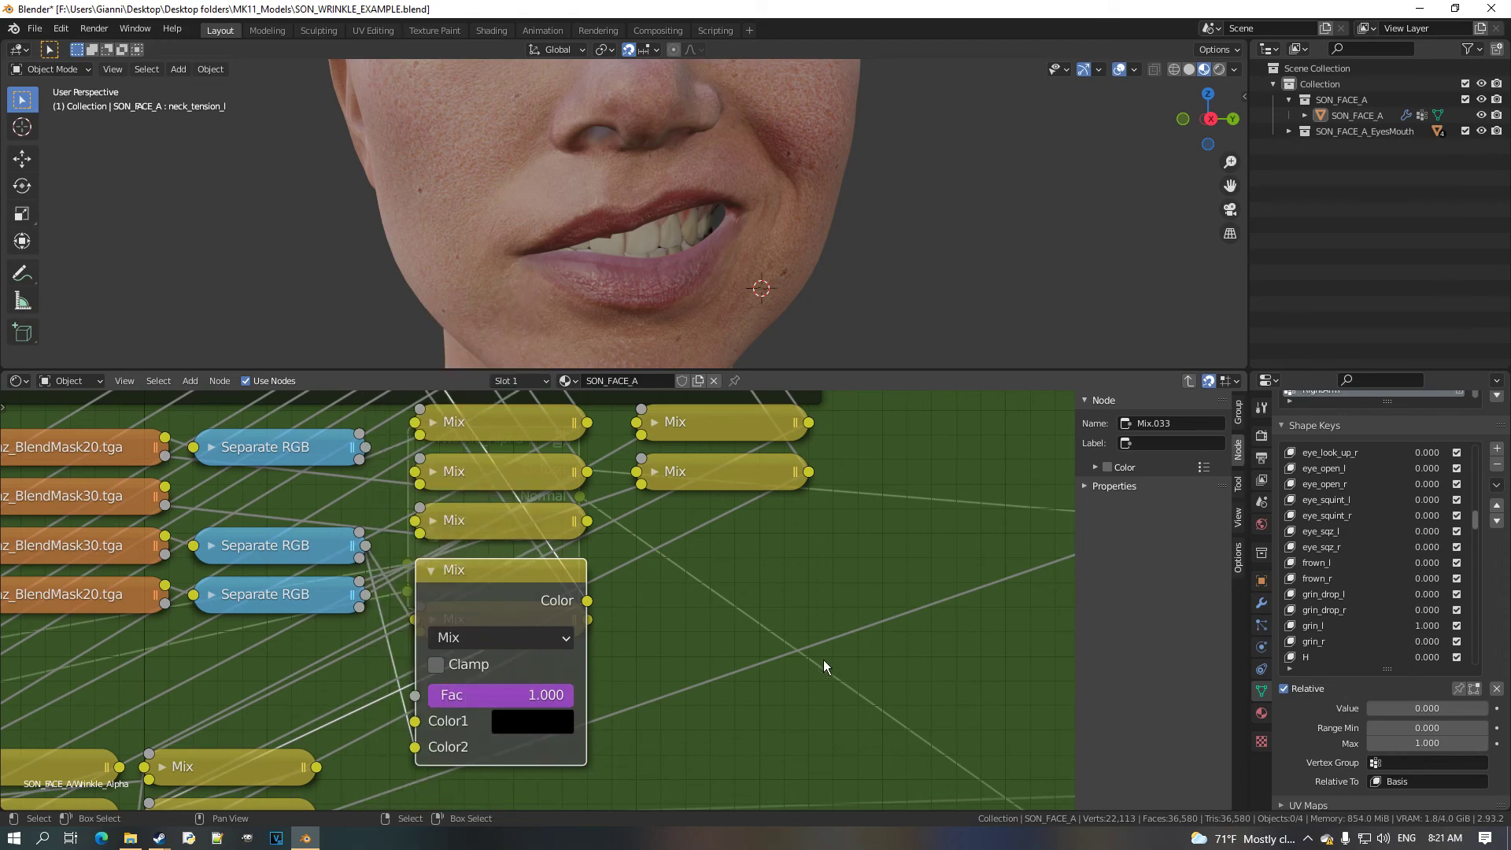
key(h)
Update the dependencies of the fifth Mix node's Fac driver, which uses the grin_r variable, and collapse the node.
click(469, 621)
key(h)
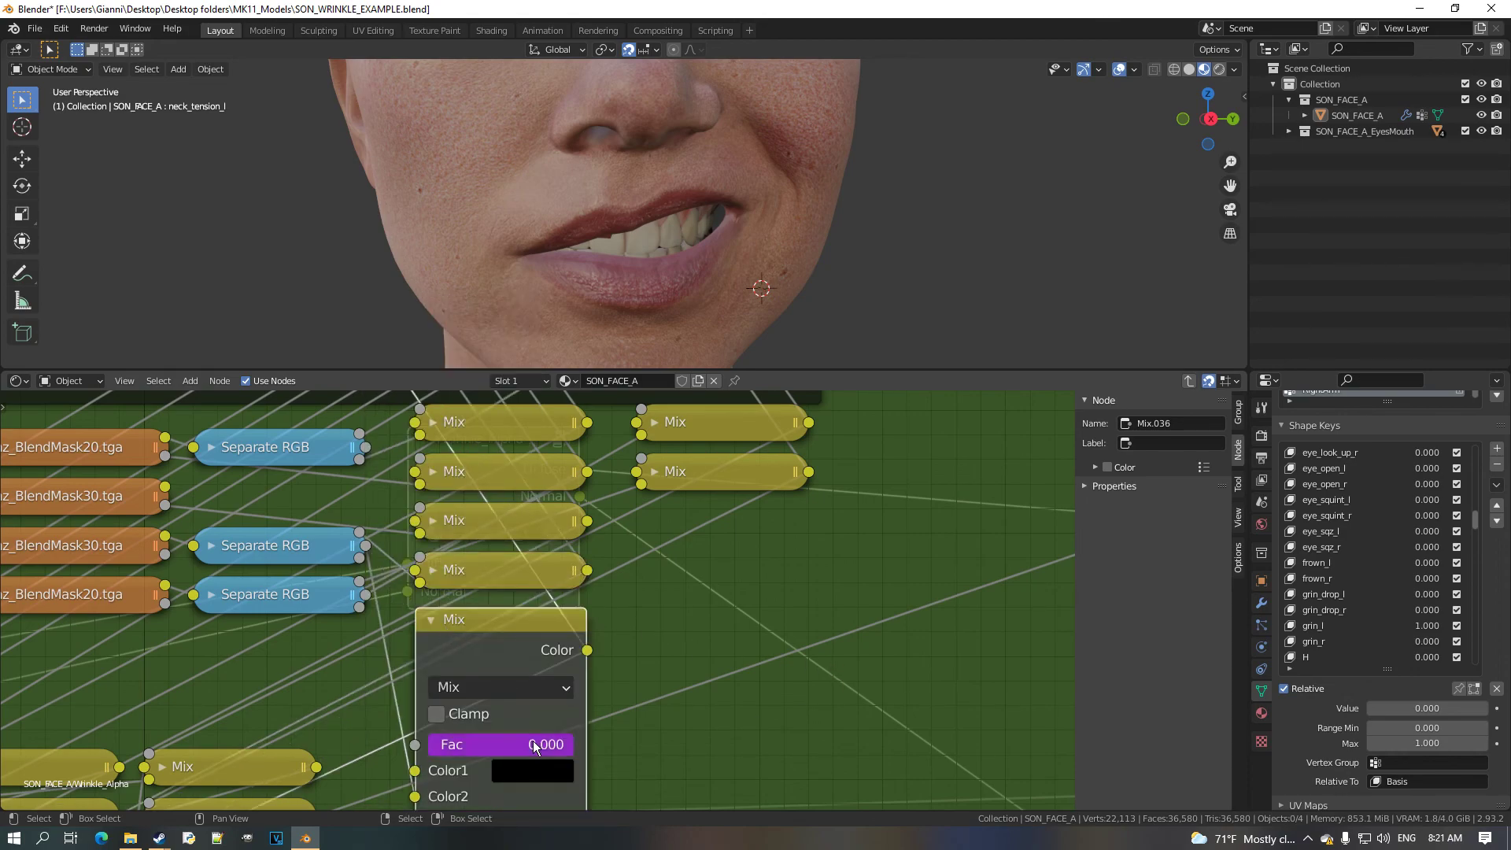
right_click(533, 745)
click(499, 653)
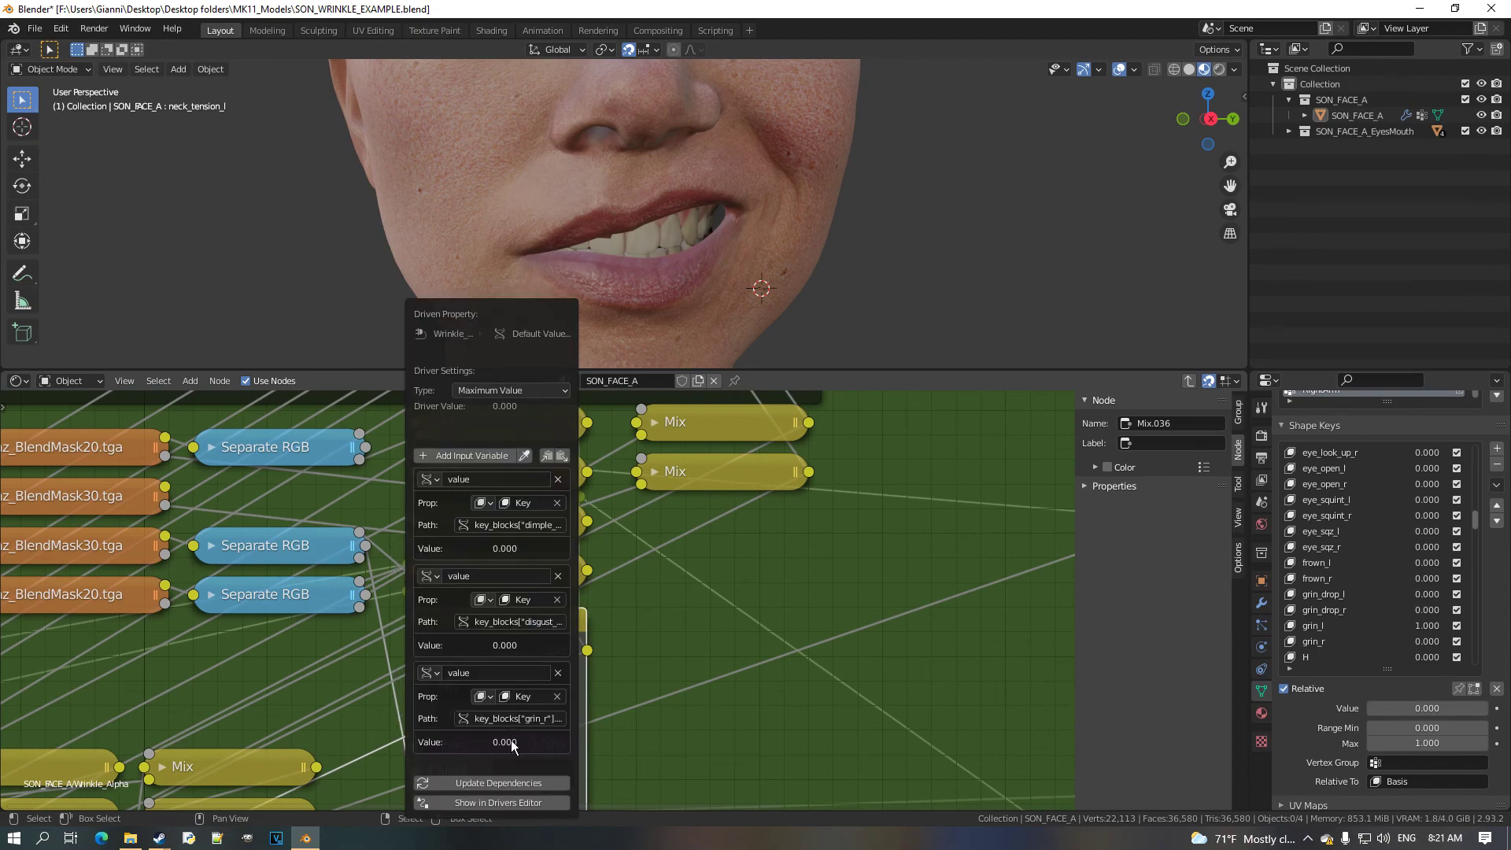
click(535, 785)
key(h)
Test grin_r at 1.000 together with grin_l to view the full grin wrinkles, and undo both test values.
drag(1420, 641, 1453, 636)
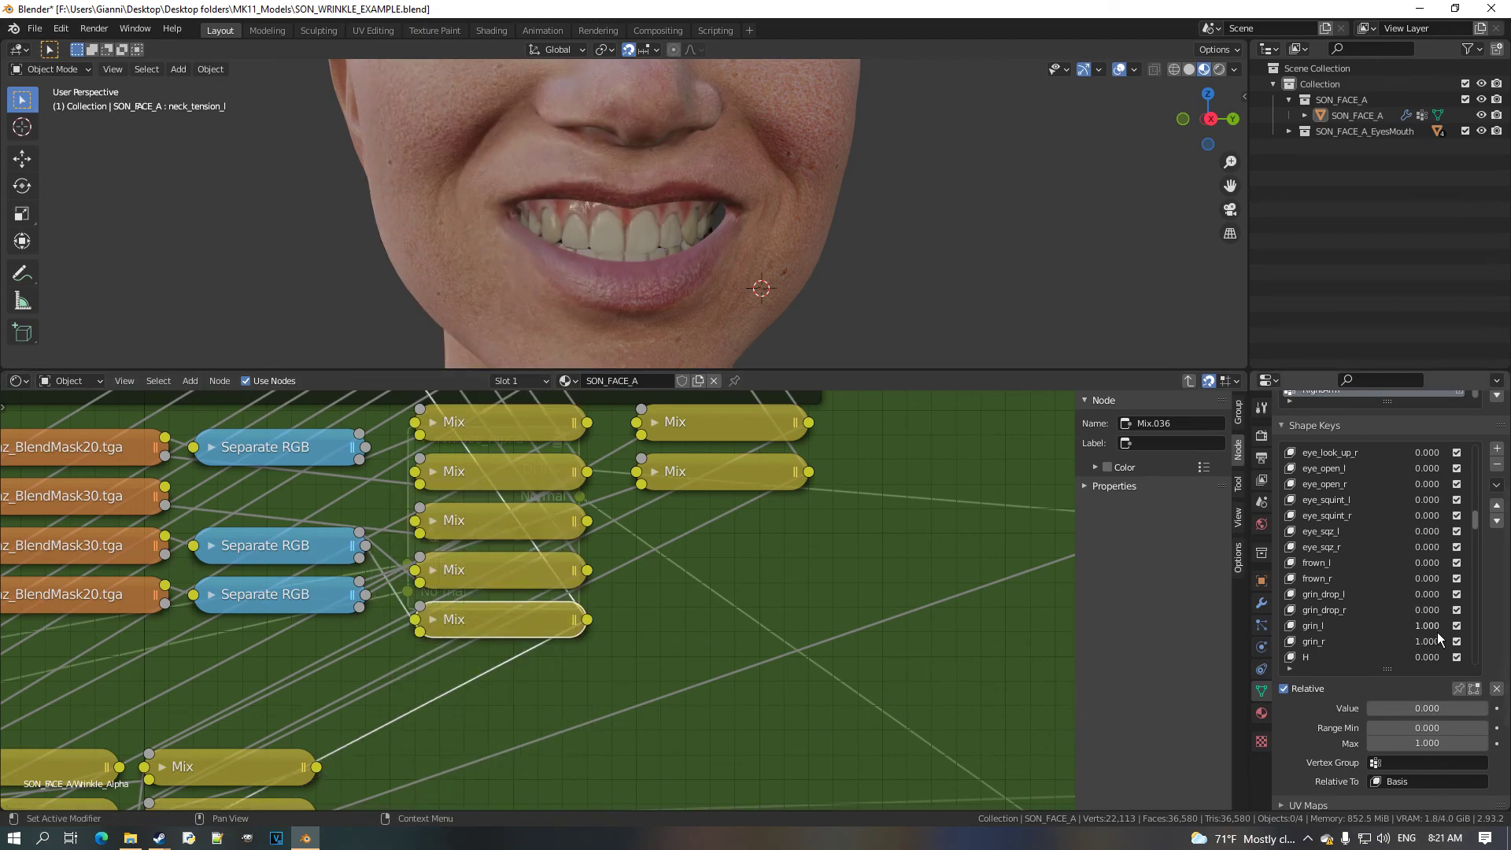
key(ctrl+z)
key(ctrl+z)
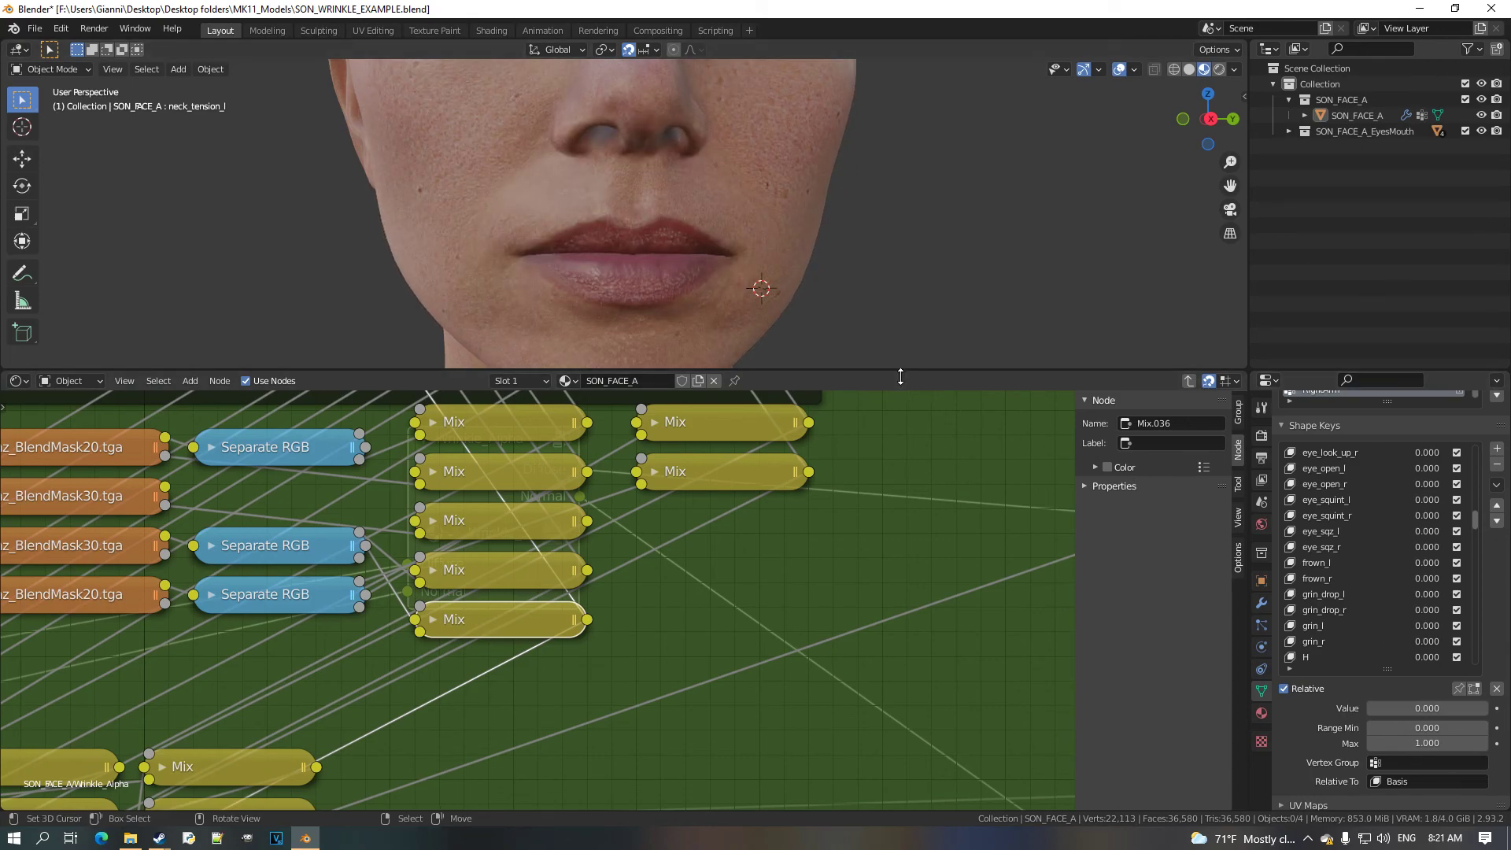
Look through the remaining shape keys and examine the overall layout of the diffuse, mask and normal Mix node columns.
scroll(1428, 569, down, 3)
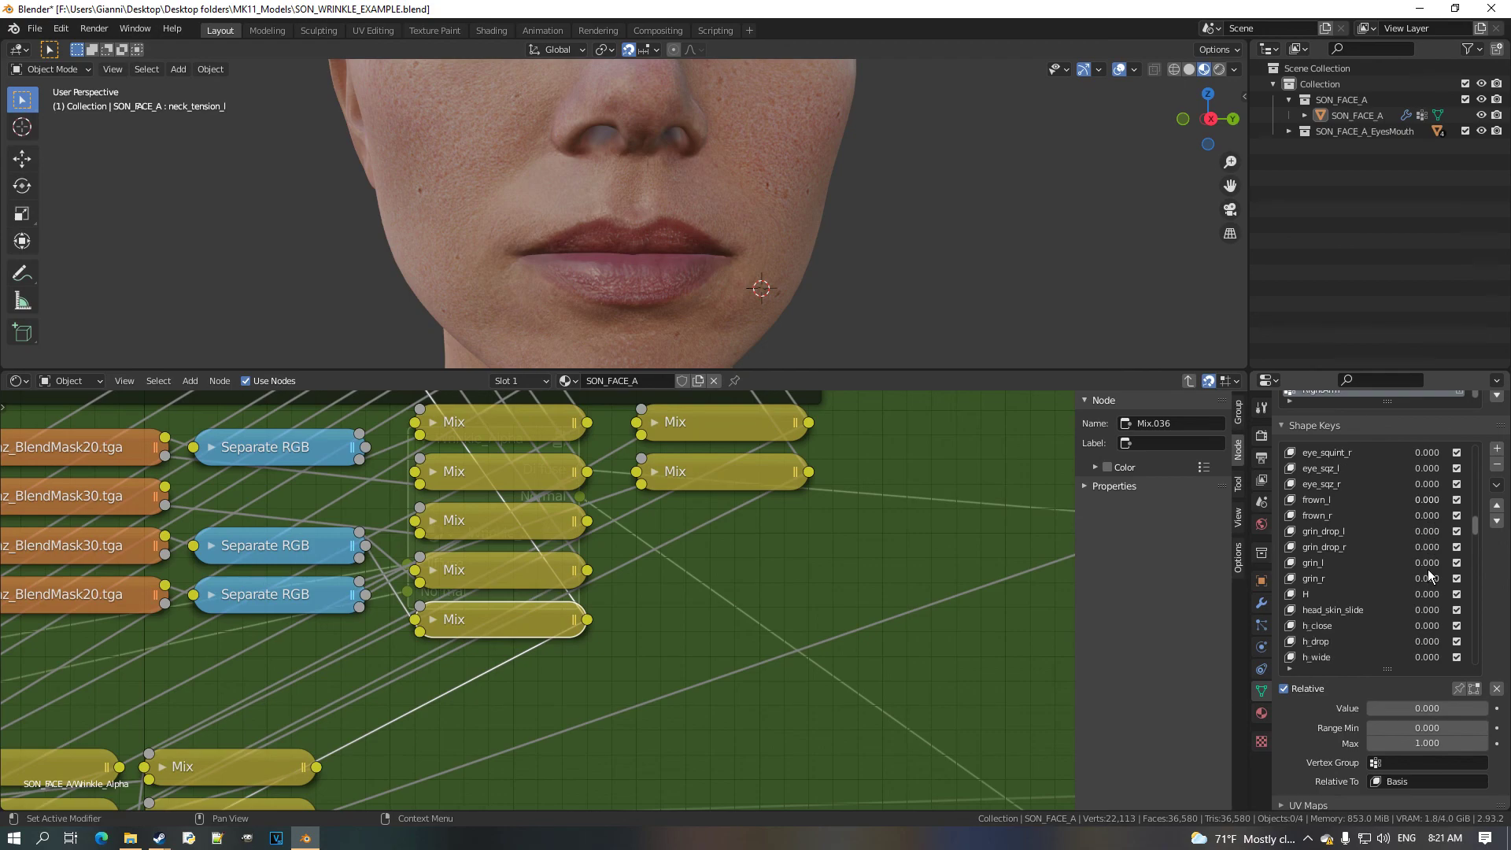
scroll(1427, 569, up, 3)
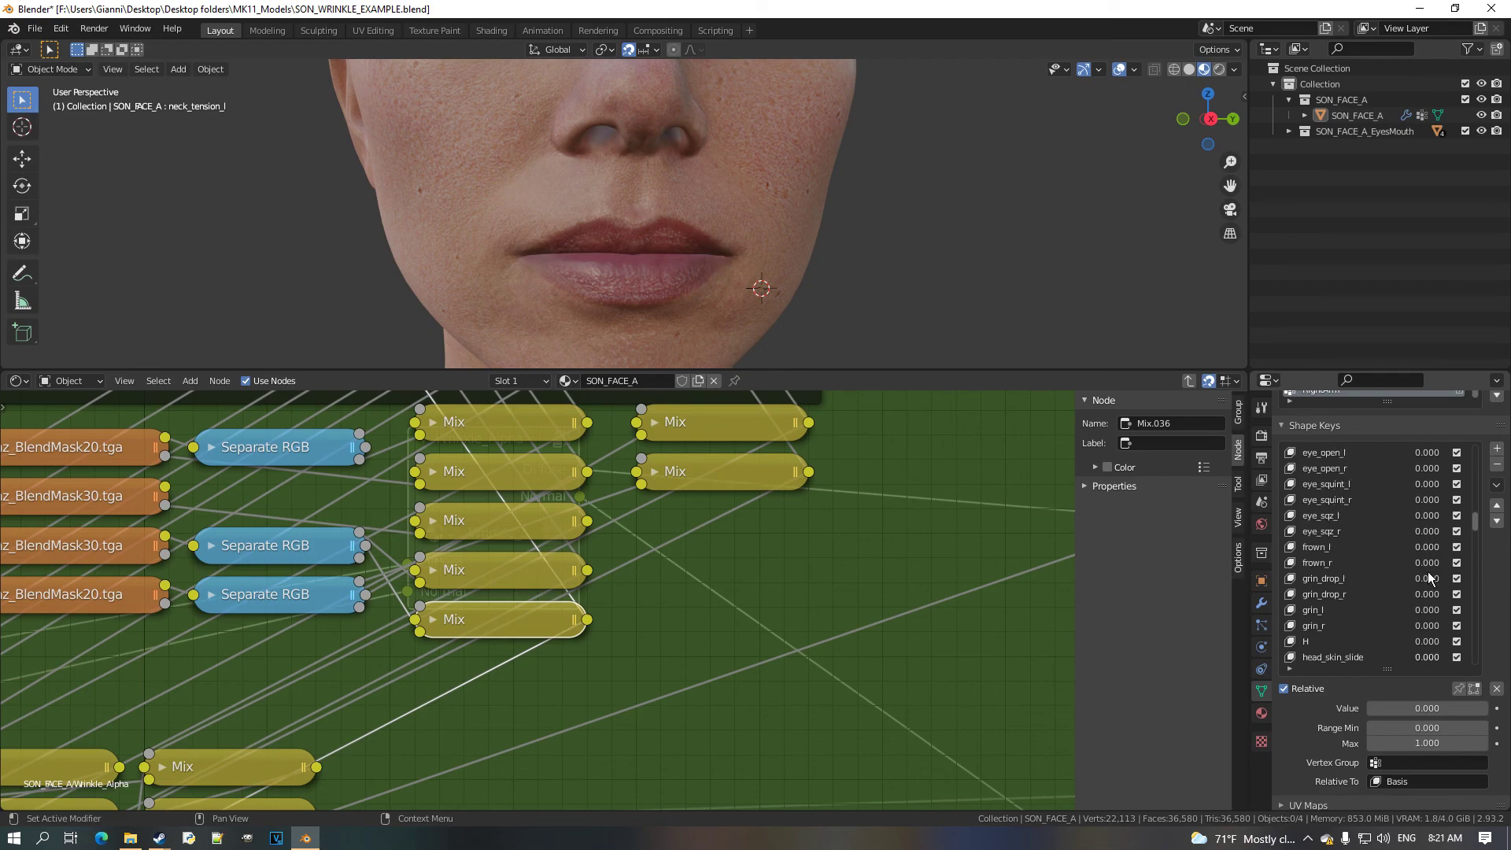
scroll(1427, 571, up, 7)
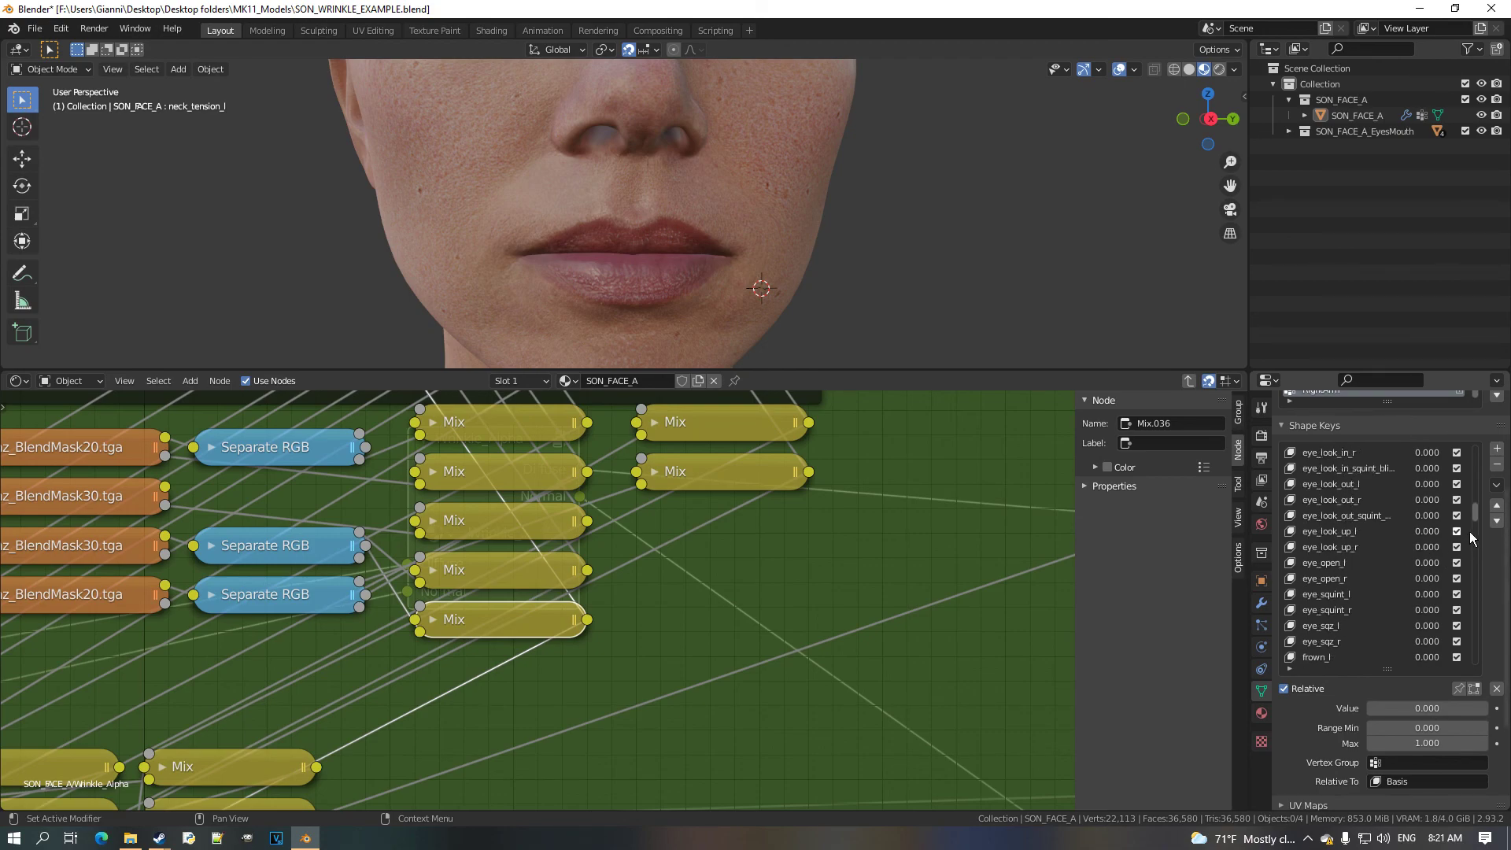
mouse_move(1485, 527)
mouse_down()
mouse_move(1488, 650)
mouse_move(1477, 523)
mouse_up()
scroll(980, 546, down, 2)
scroll(820, 506, down, 5)
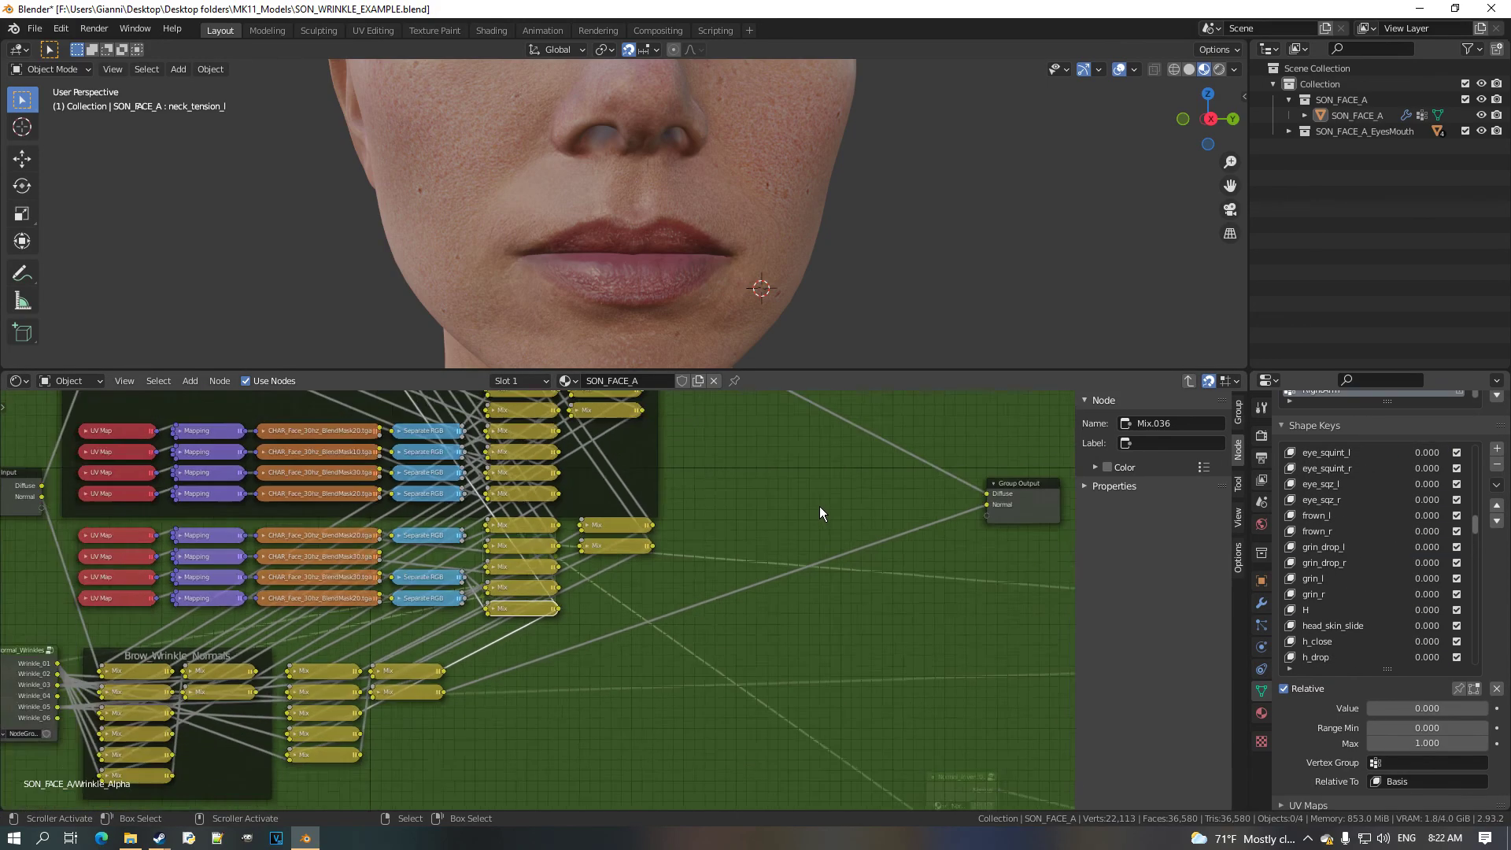
scroll(747, 550, up, 1)
scroll(669, 586, up, 1)
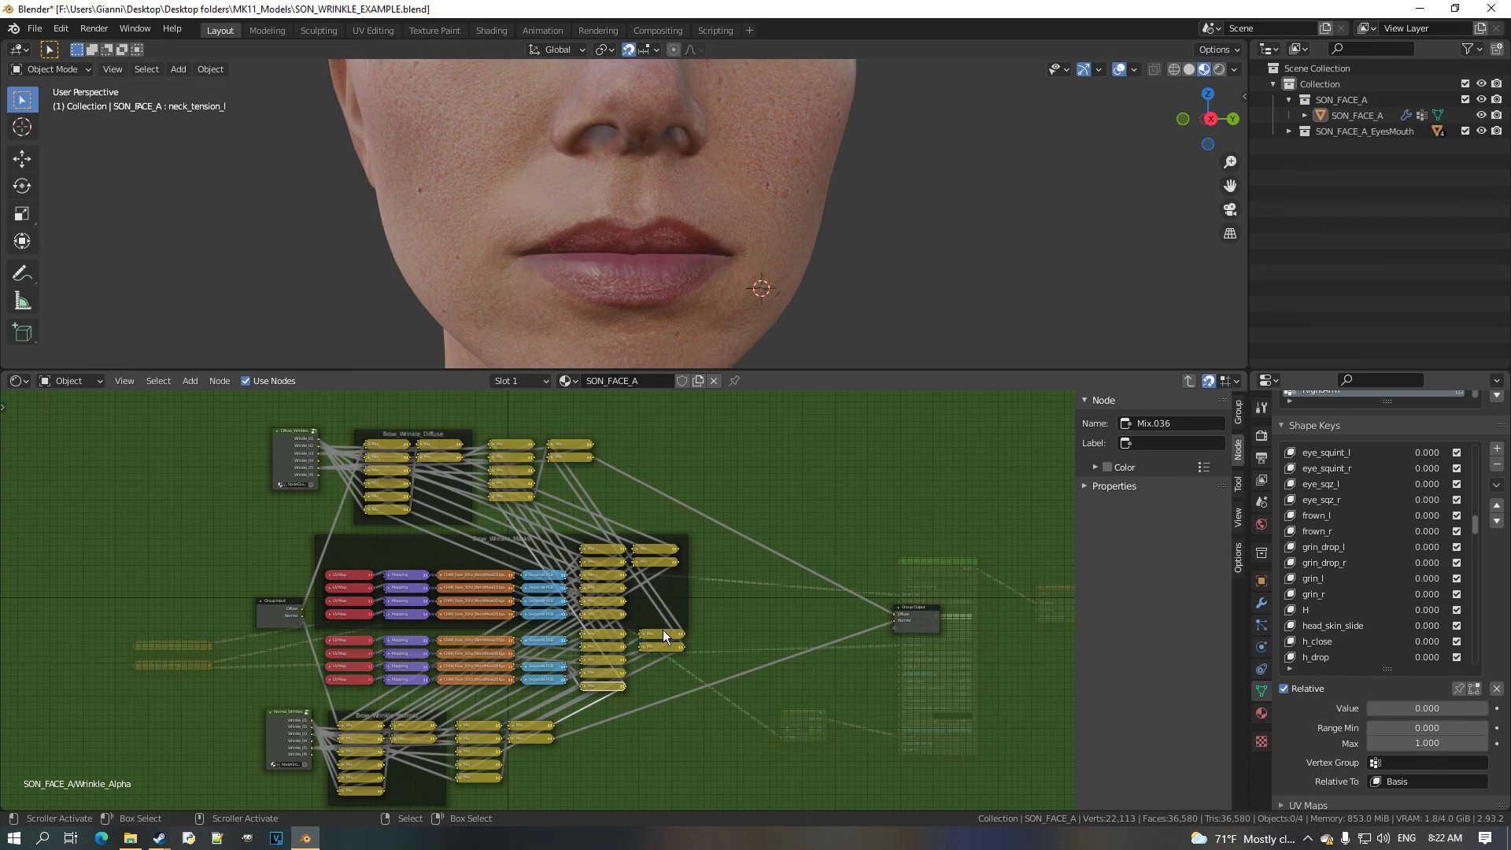
scroll(625, 649, up, 3)
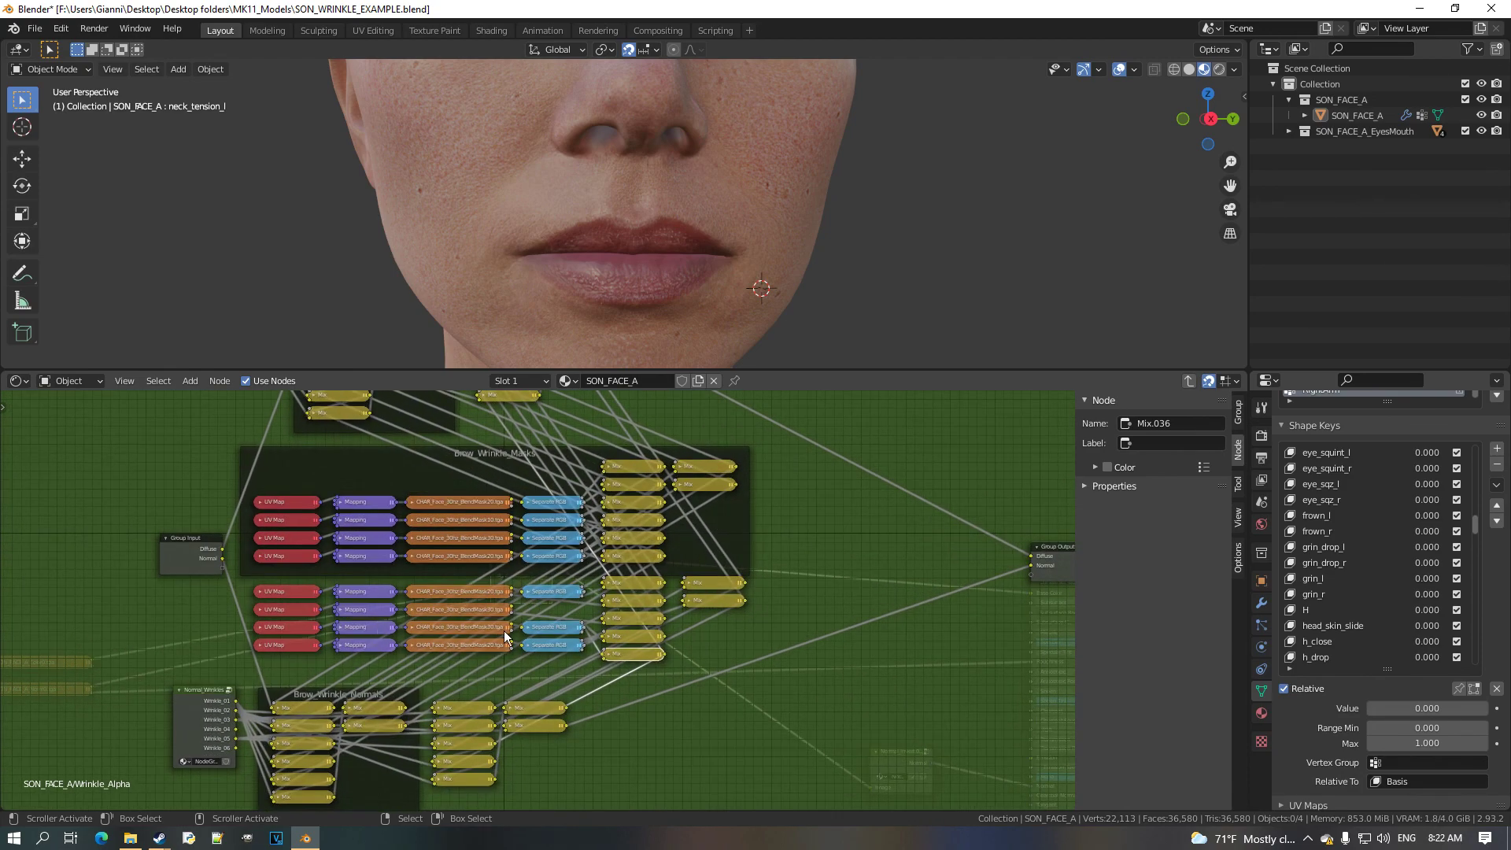
scroll(480, 643, down, 2)
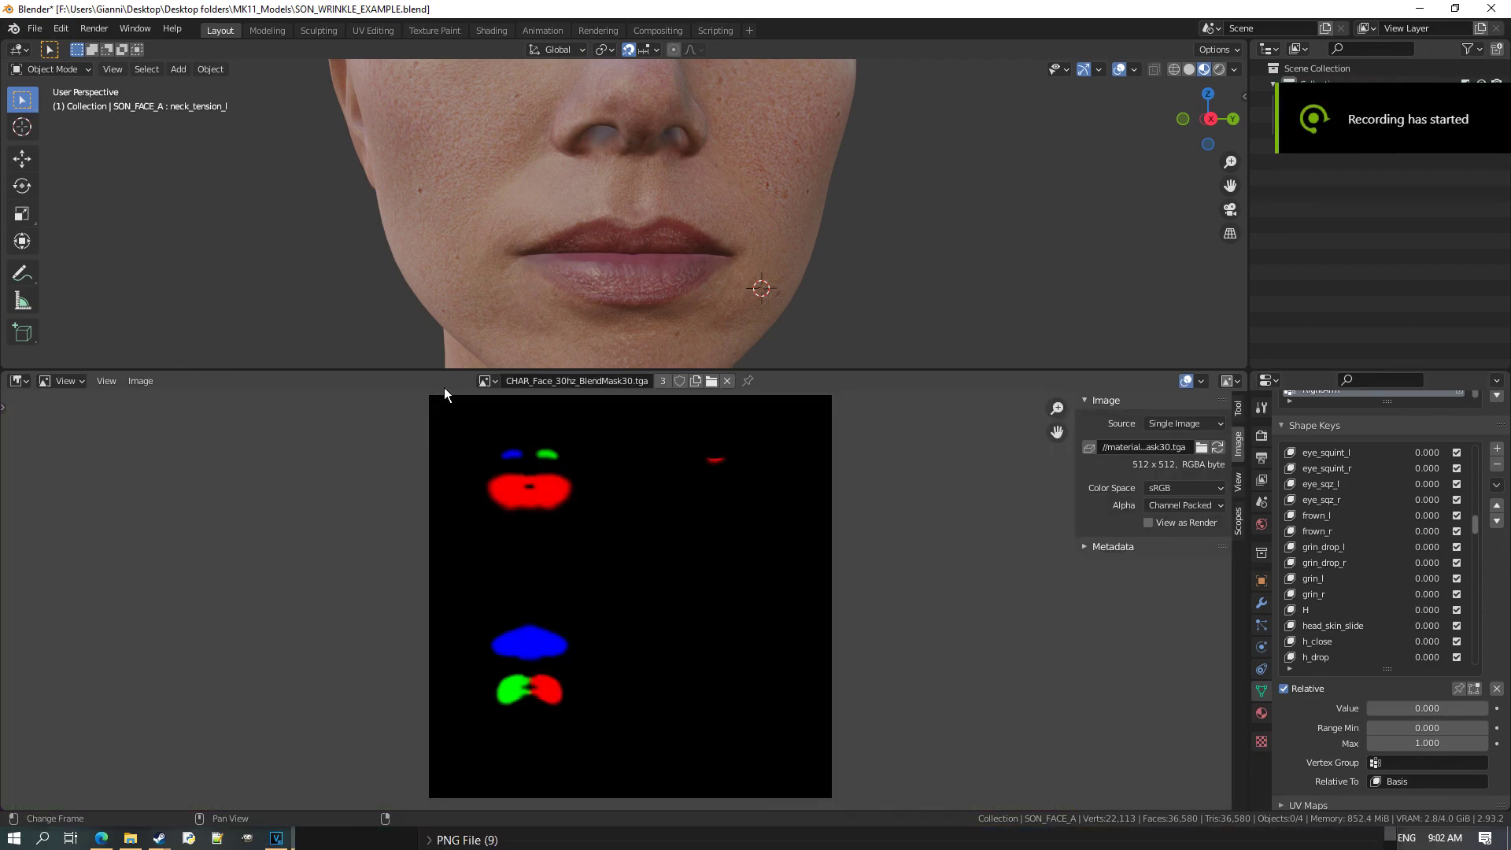
Show CHAR_Face_30hz_BlendMask10.tga in the image editor and set its color space to Non-Color.
click(485, 381)
click(582, 450)
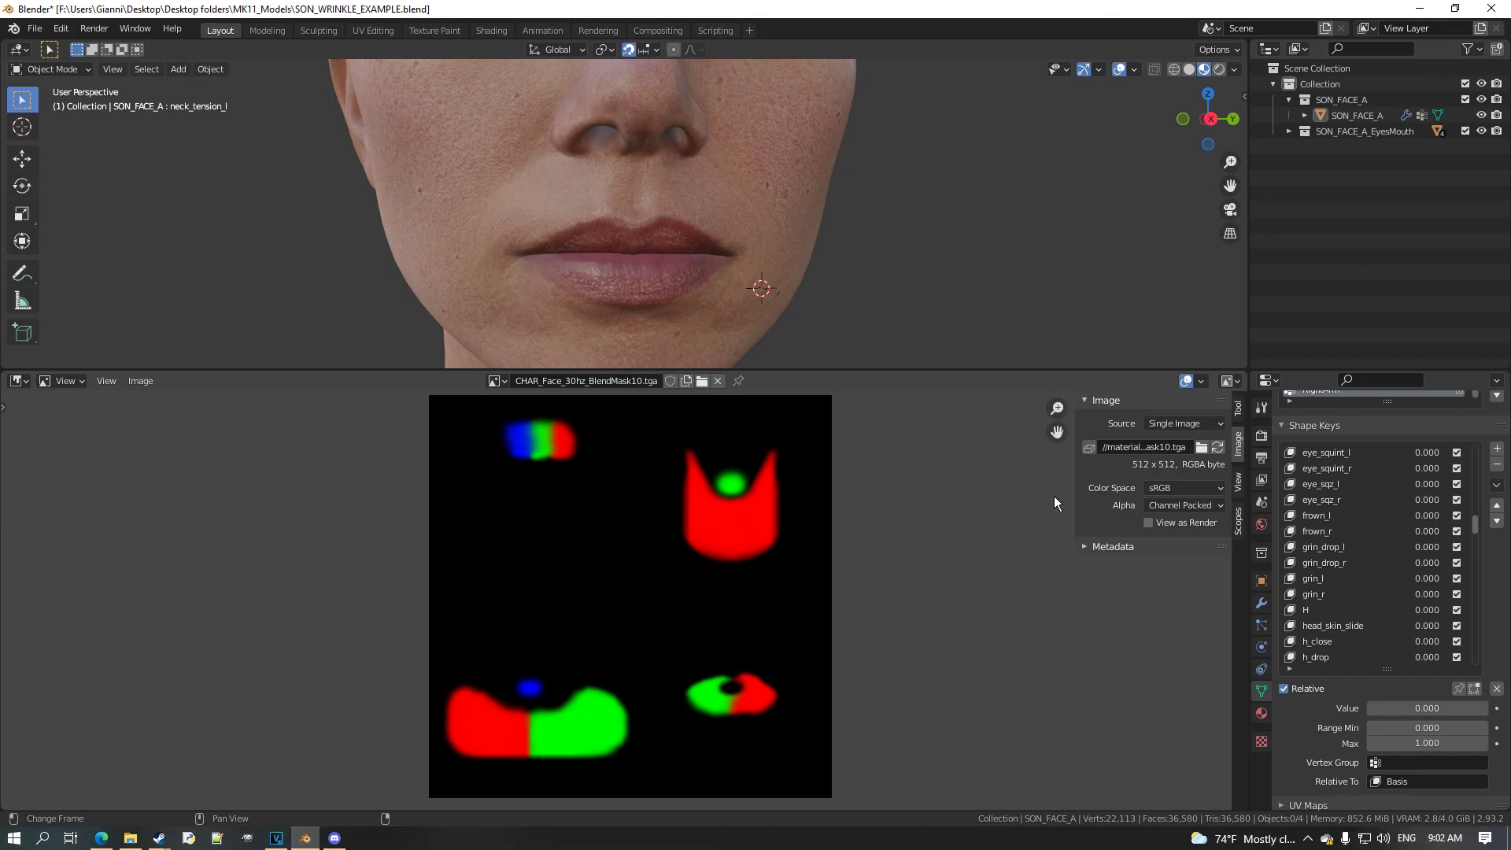
click(1176, 489)
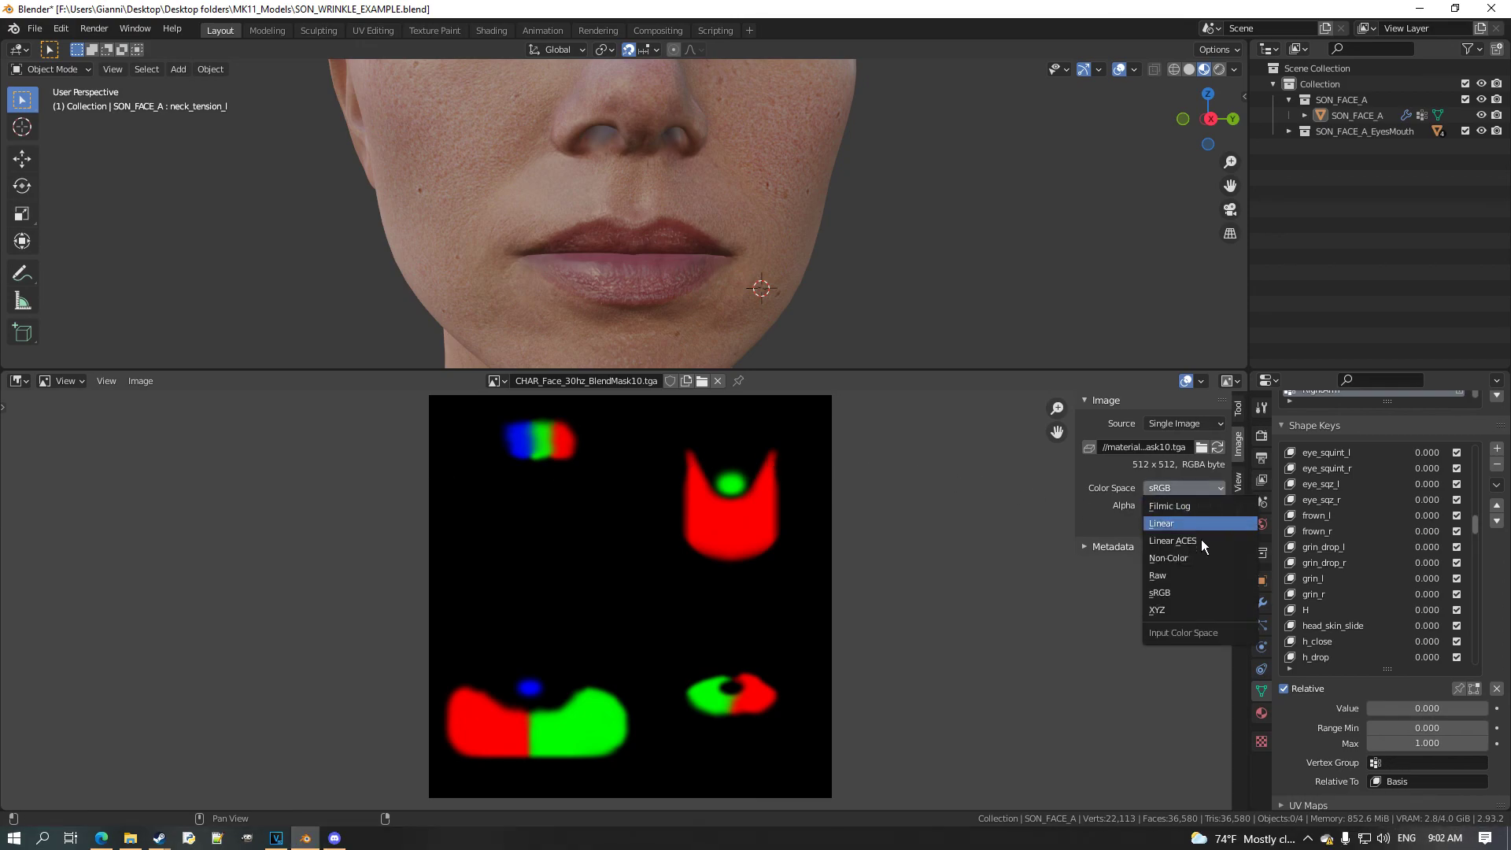
click(1199, 560)
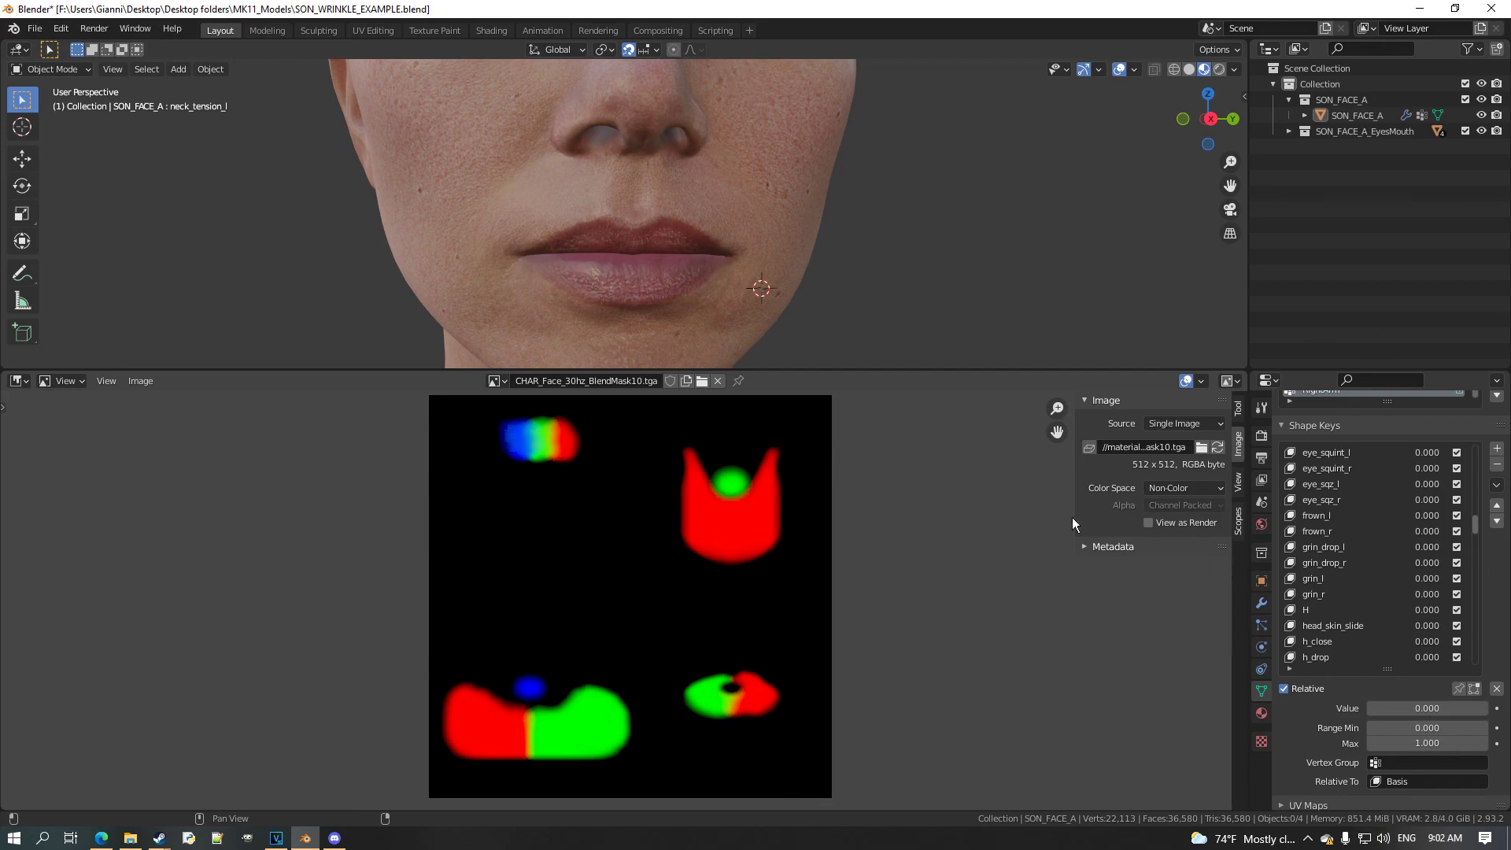
Show CHAR_Face_30hz_BlendMask20.tga in the image editor to check its color space.
click(501, 383)
scroll(662, 551, down, 1)
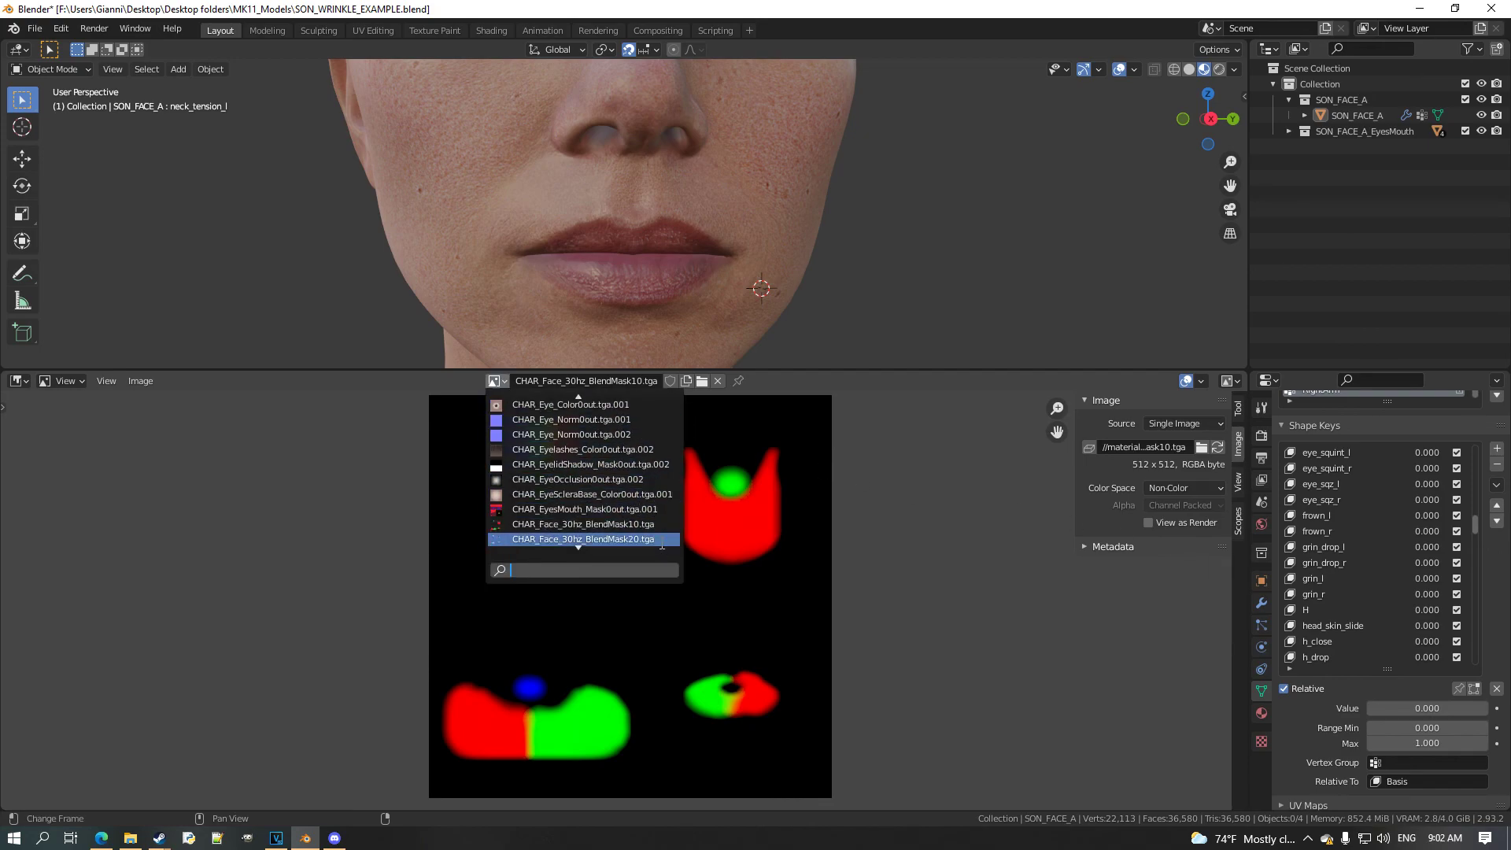
click(662, 540)
Show CHAR_Face_30hz_BlendMask30.tga, set its color space to Non-Color, and inspect the mask shapes up close.
click(487, 381)
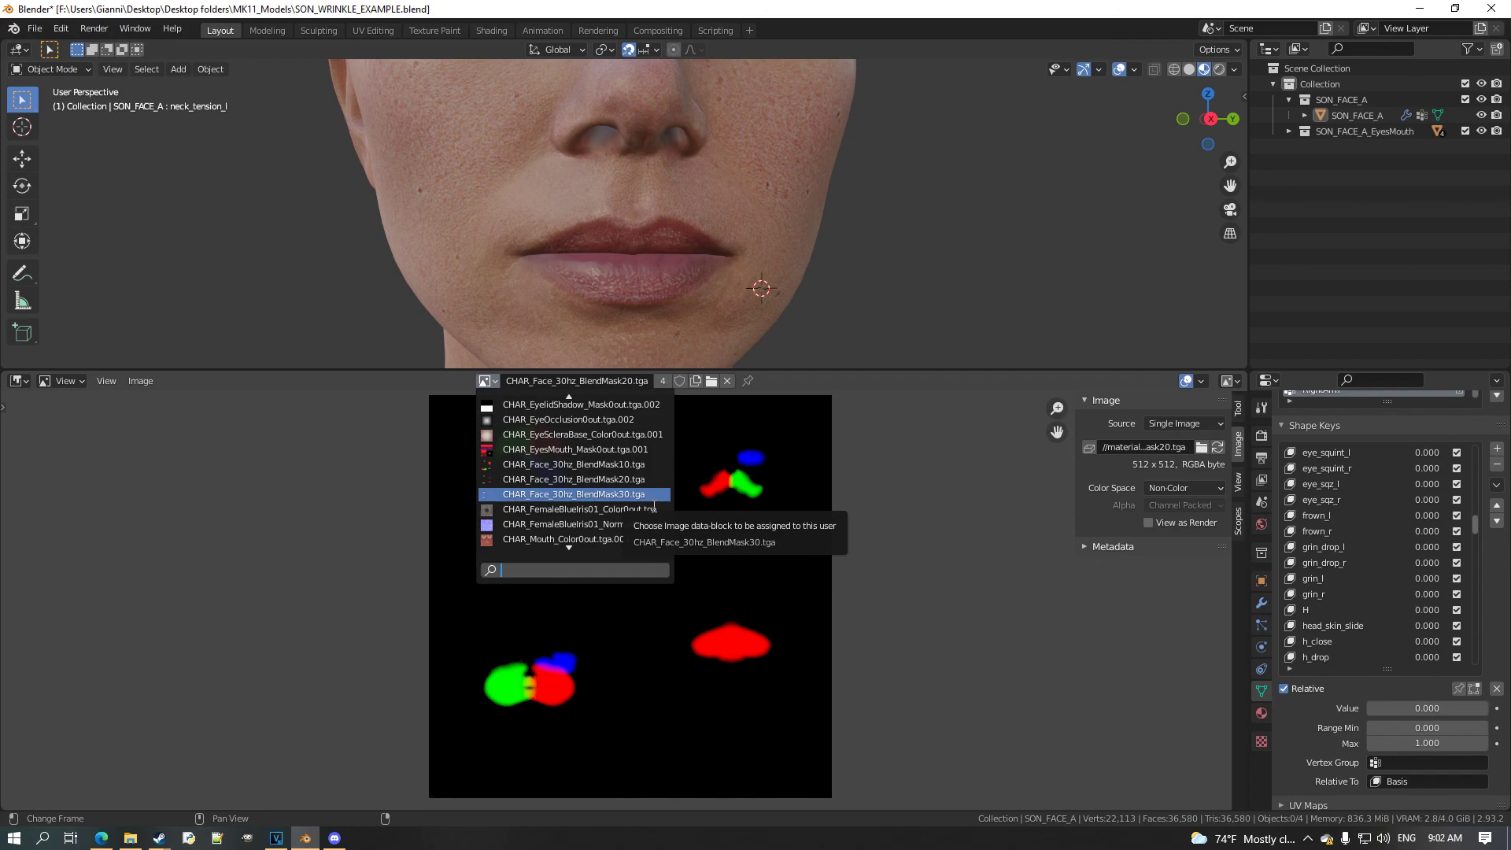
click(540, 500)
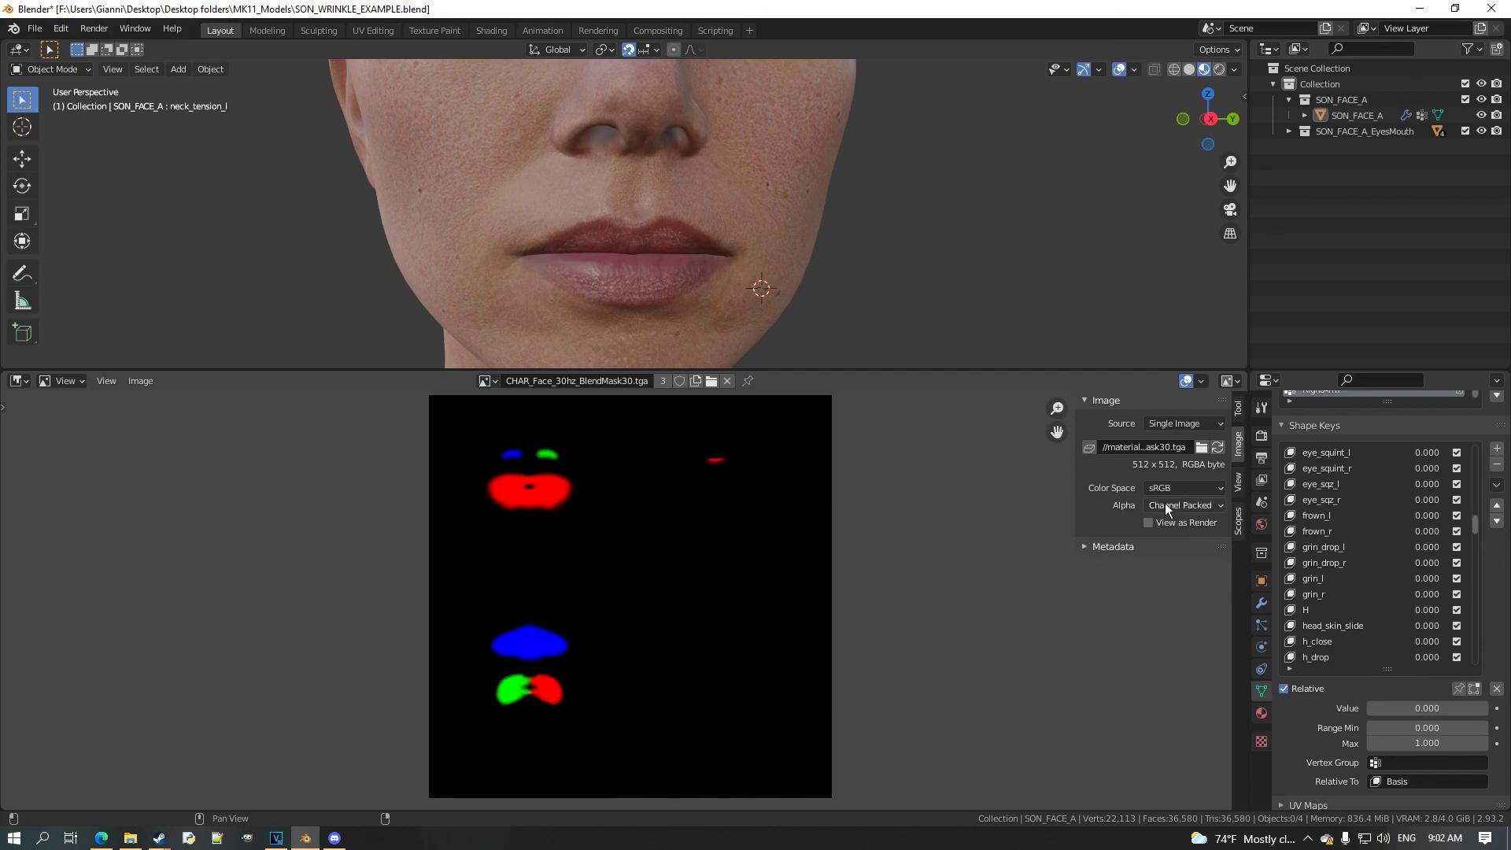
click(1180, 488)
click(1197, 560)
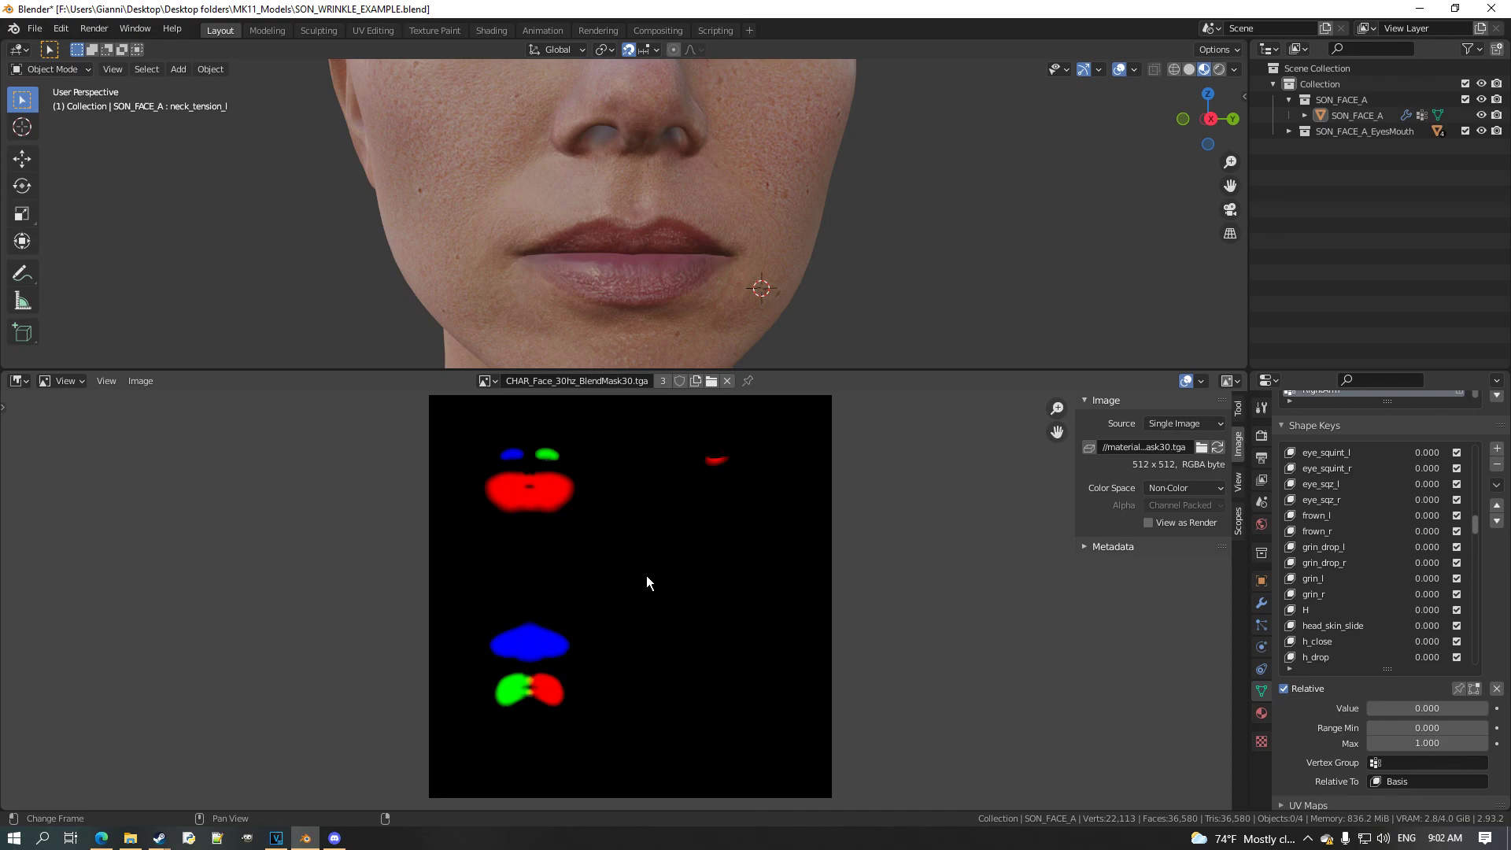
scroll(647, 582, up, 1)
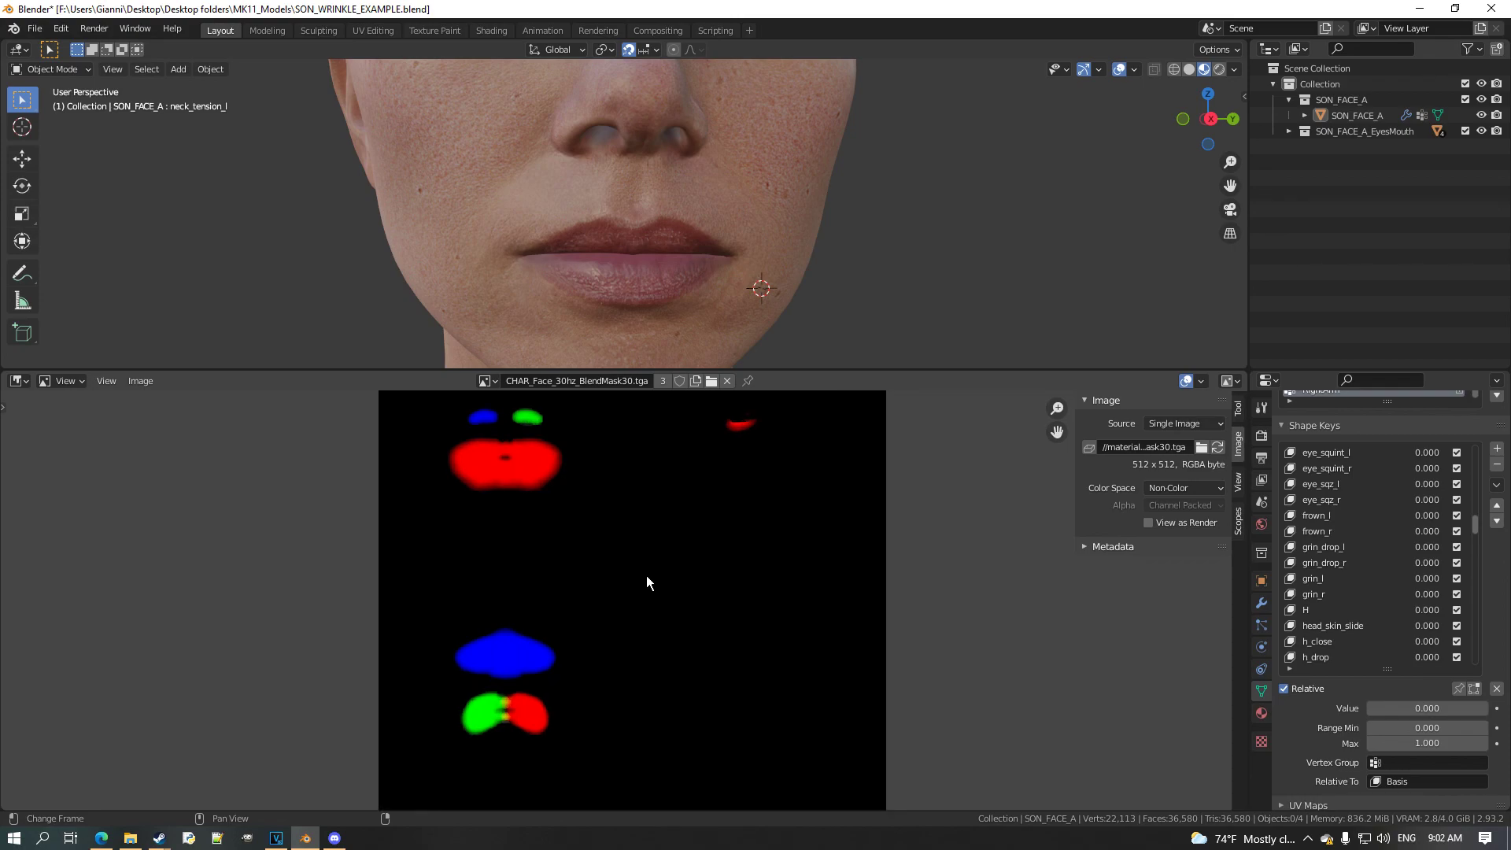
scroll(647, 582, up, 1)
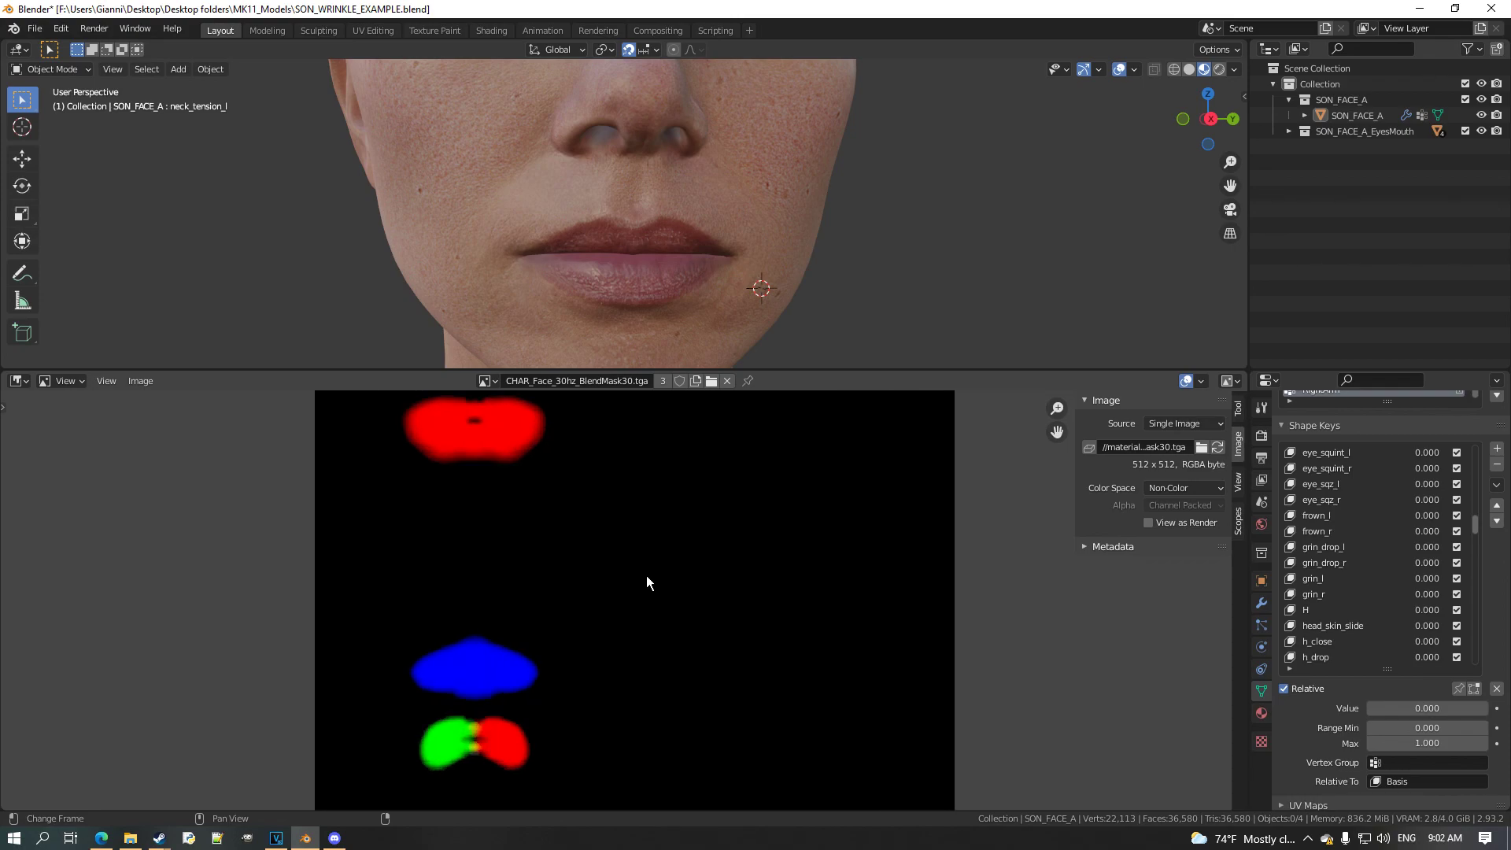